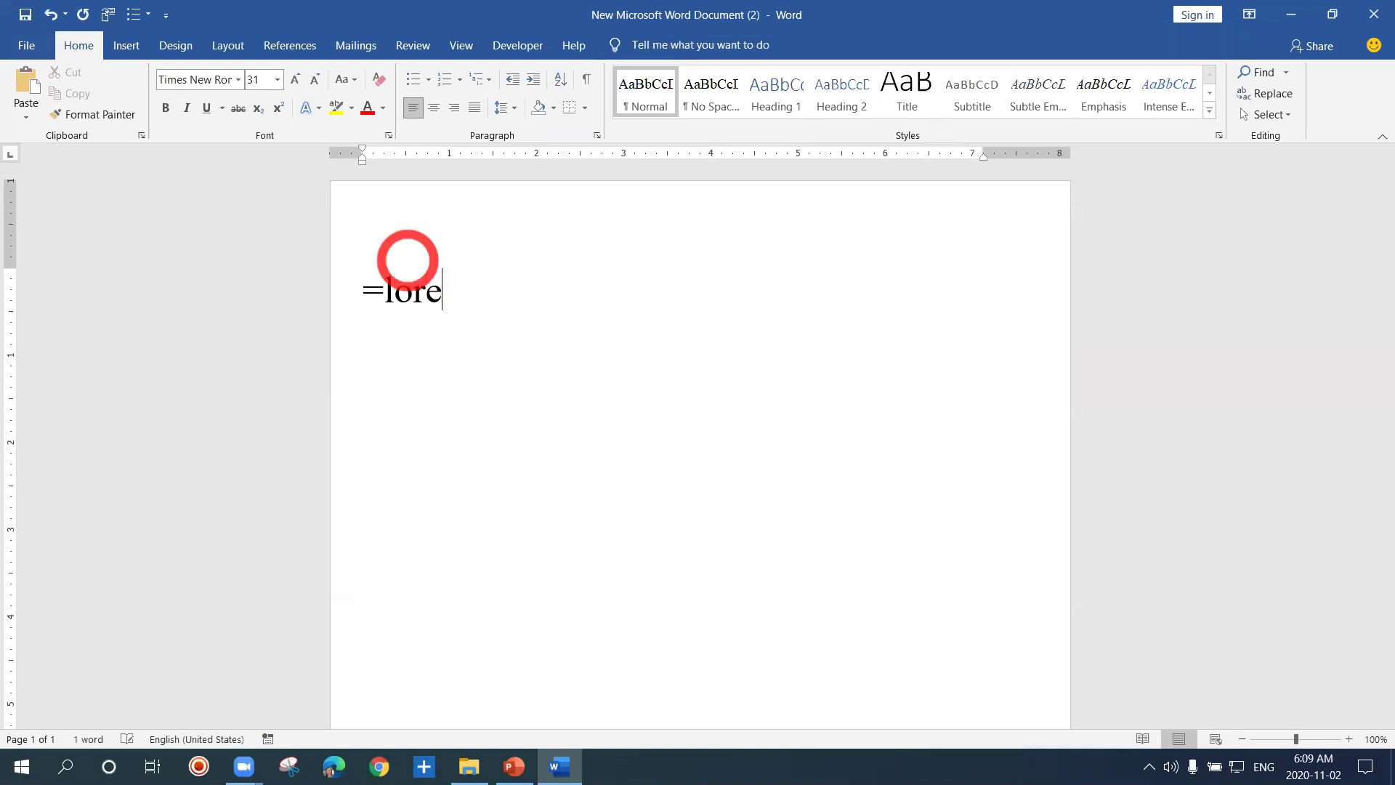
Step: Finish the placeholder text function as =lorem(50) and generate the sample paragraphs
{"action": "type", "text": "m("}
{"action": "type", "text": "50)"}
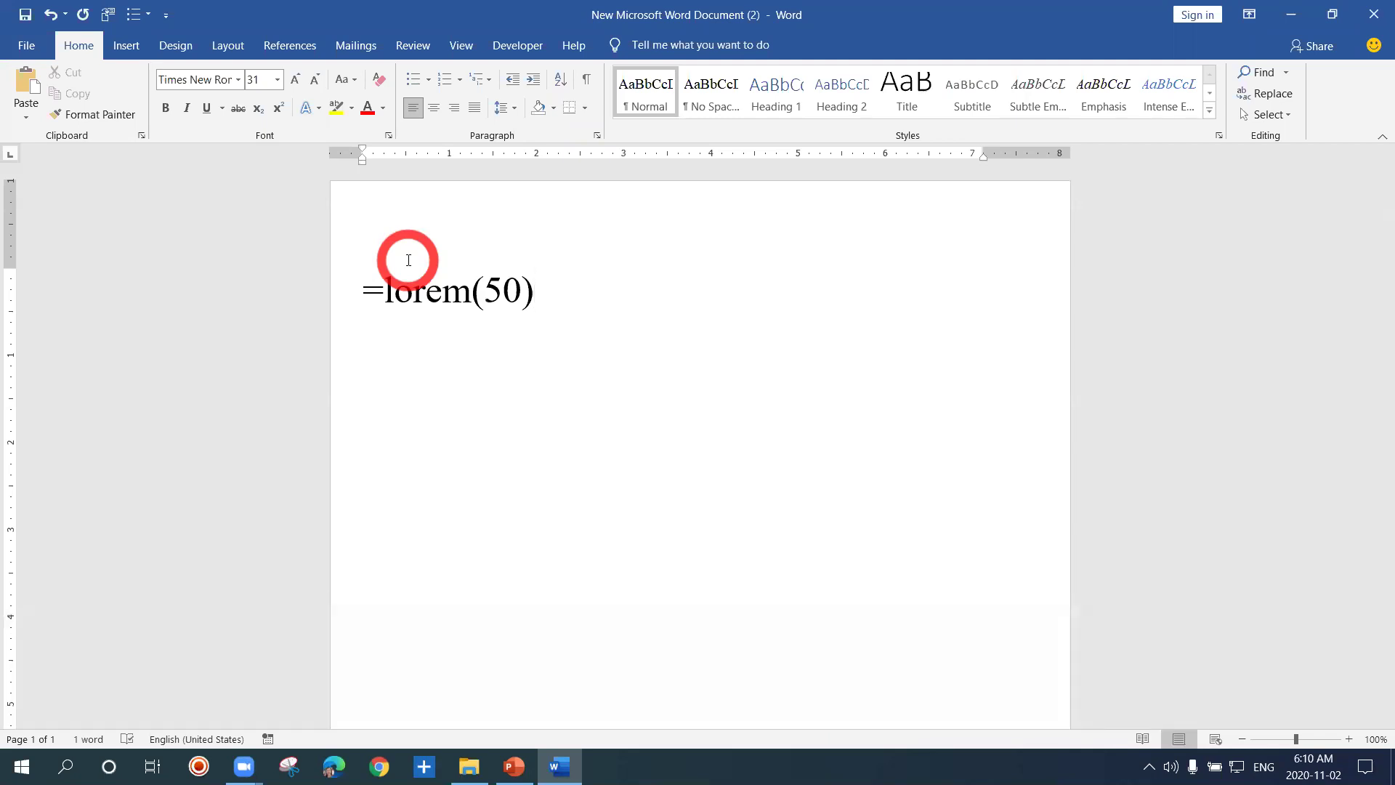
{"action": "key", "text": "Return"}
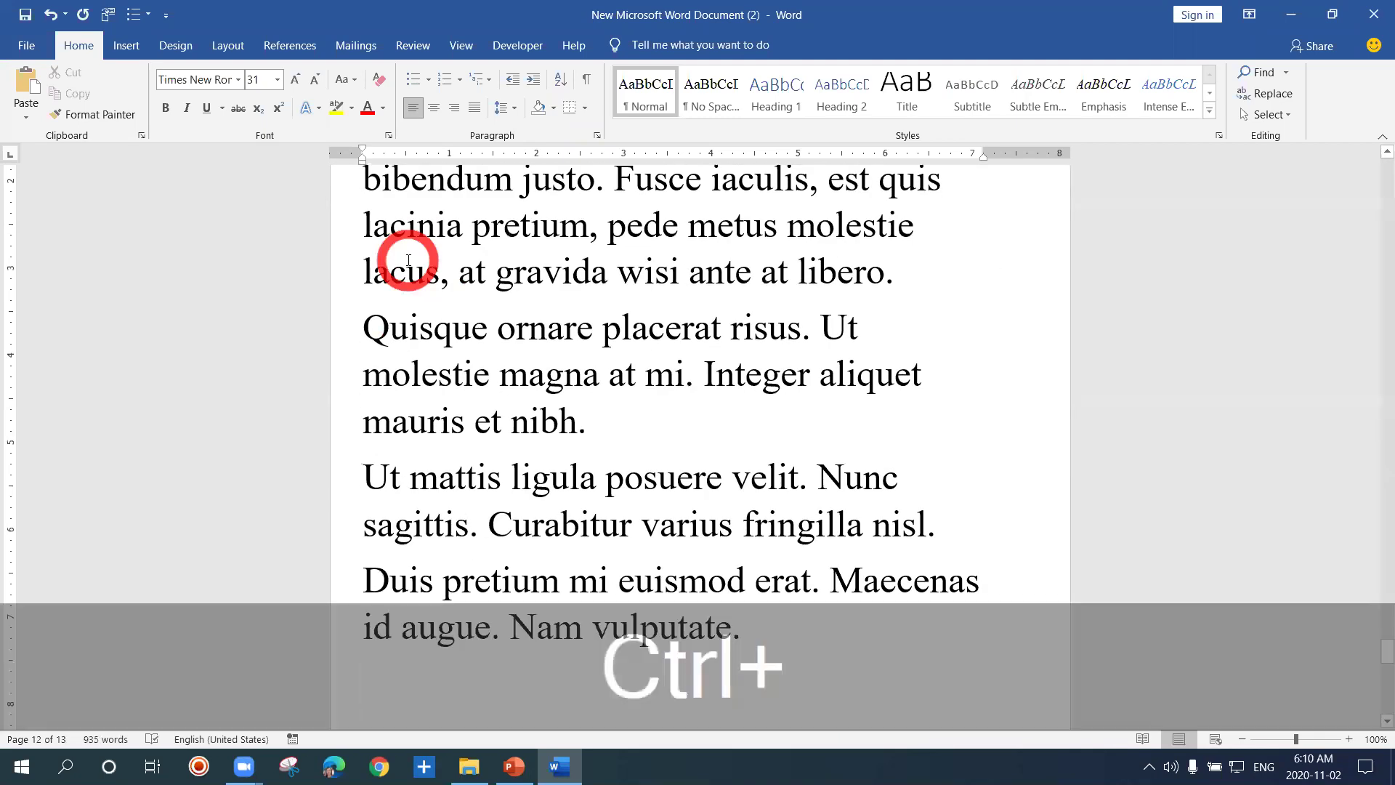
Step: Reduce the font size of the entire document to 29
{"action": "key", "text": "ctrl+a"}
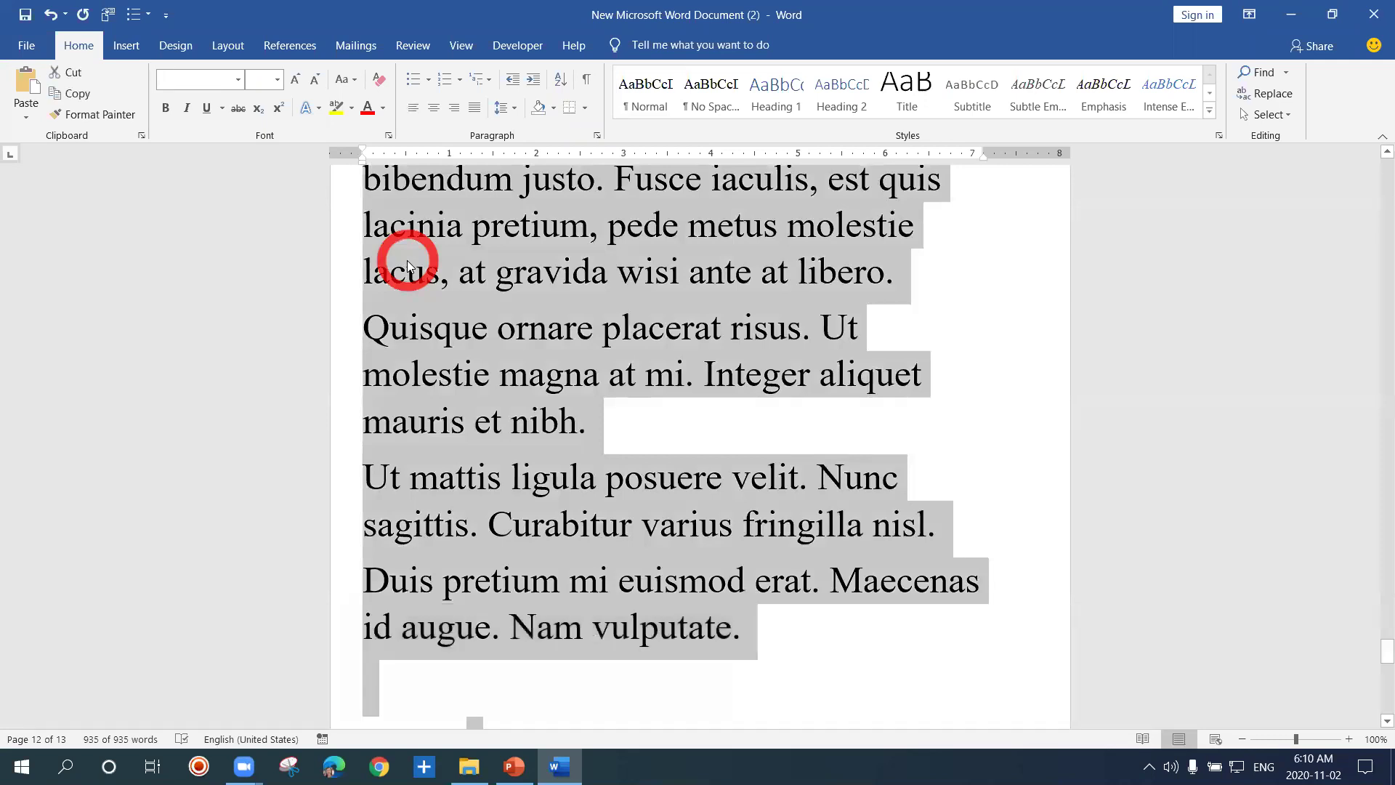
{"action": "key", "text": "ctrl+bracketleft"}
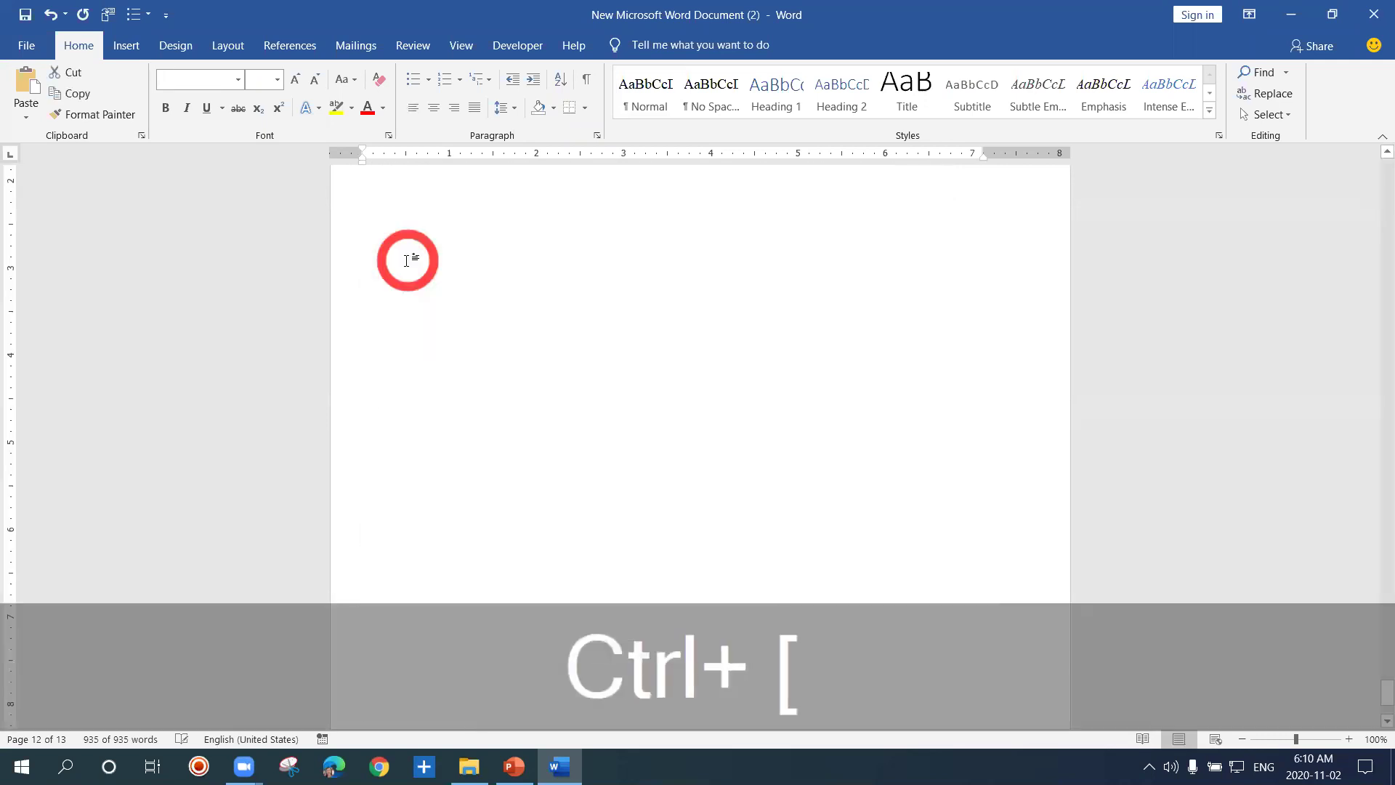
{"action": "left_click", "coordinate": [496, 327]}
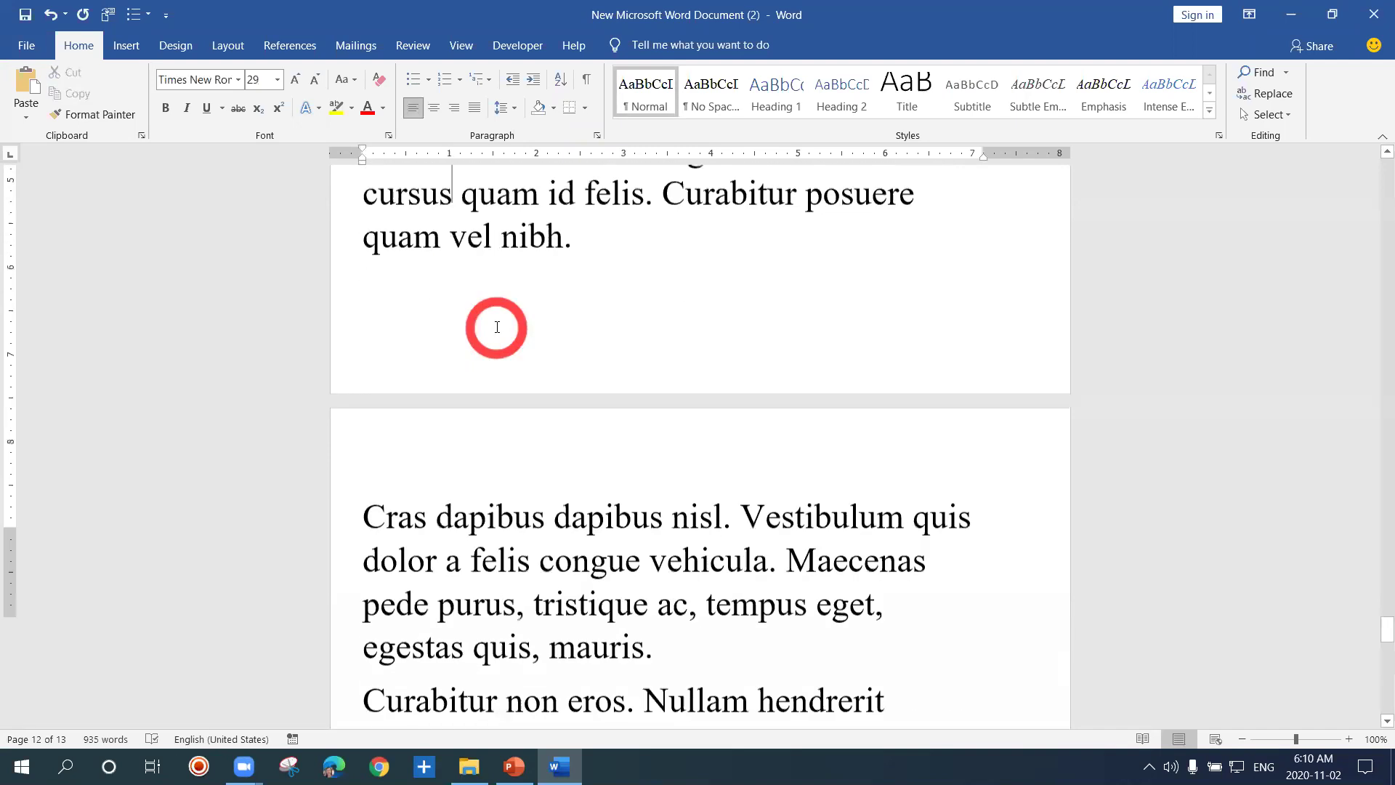
Step: Set the font size of the entire document to 14
{"action": "scroll", "coordinate": [496, 327], "scroll_direction": "up", "scroll_amount": 10}
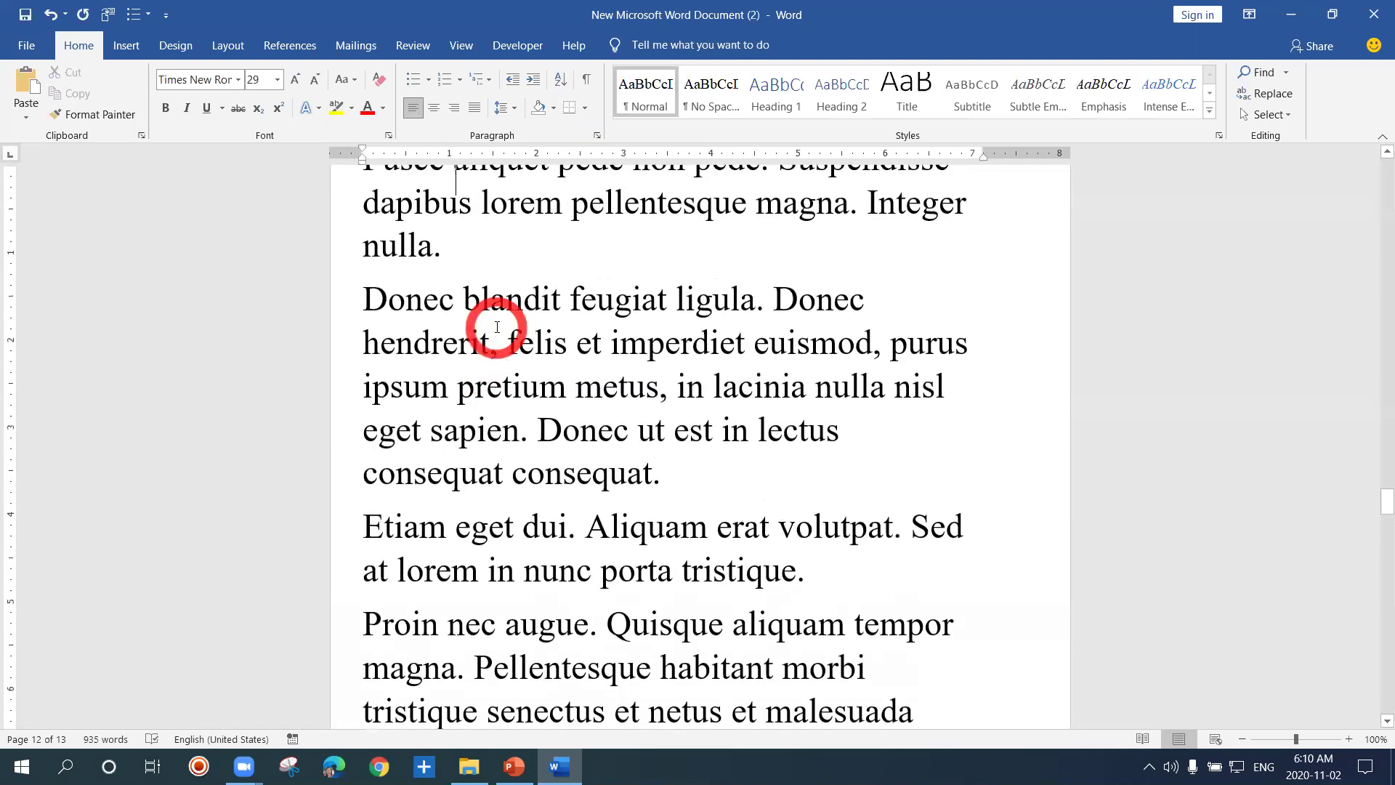
{"action": "scroll", "coordinate": [496, 327], "scroll_direction": "up", "scroll_amount": 20}
{"action": "scroll", "coordinate": [496, 327], "scroll_direction": "up", "scroll_amount": 2}
{"action": "scroll", "coordinate": [496, 327], "scroll_direction": "up", "scroll_amount": 8}
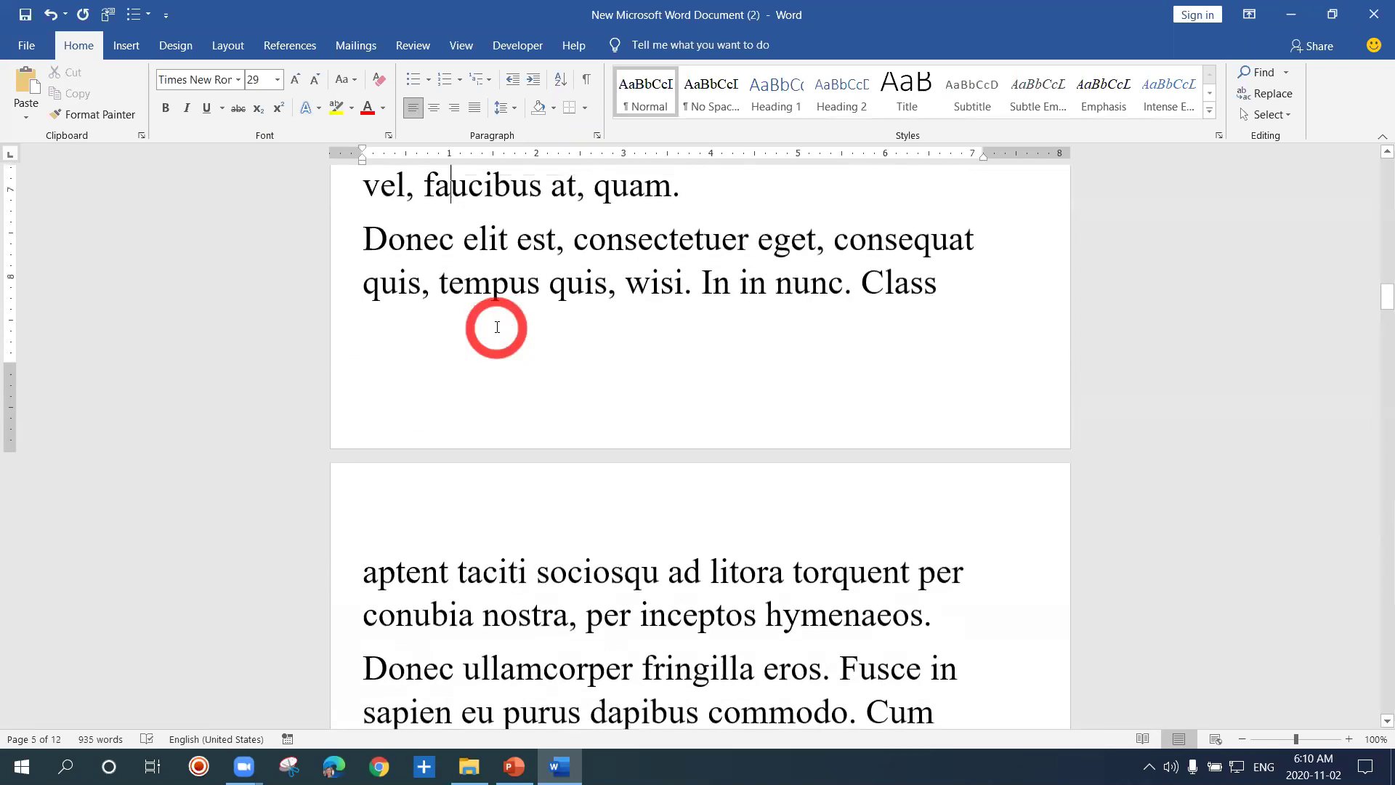
{"action": "left_click_drag", "start_coordinate": [1383, 297], "coordinate": [1373, 162]}
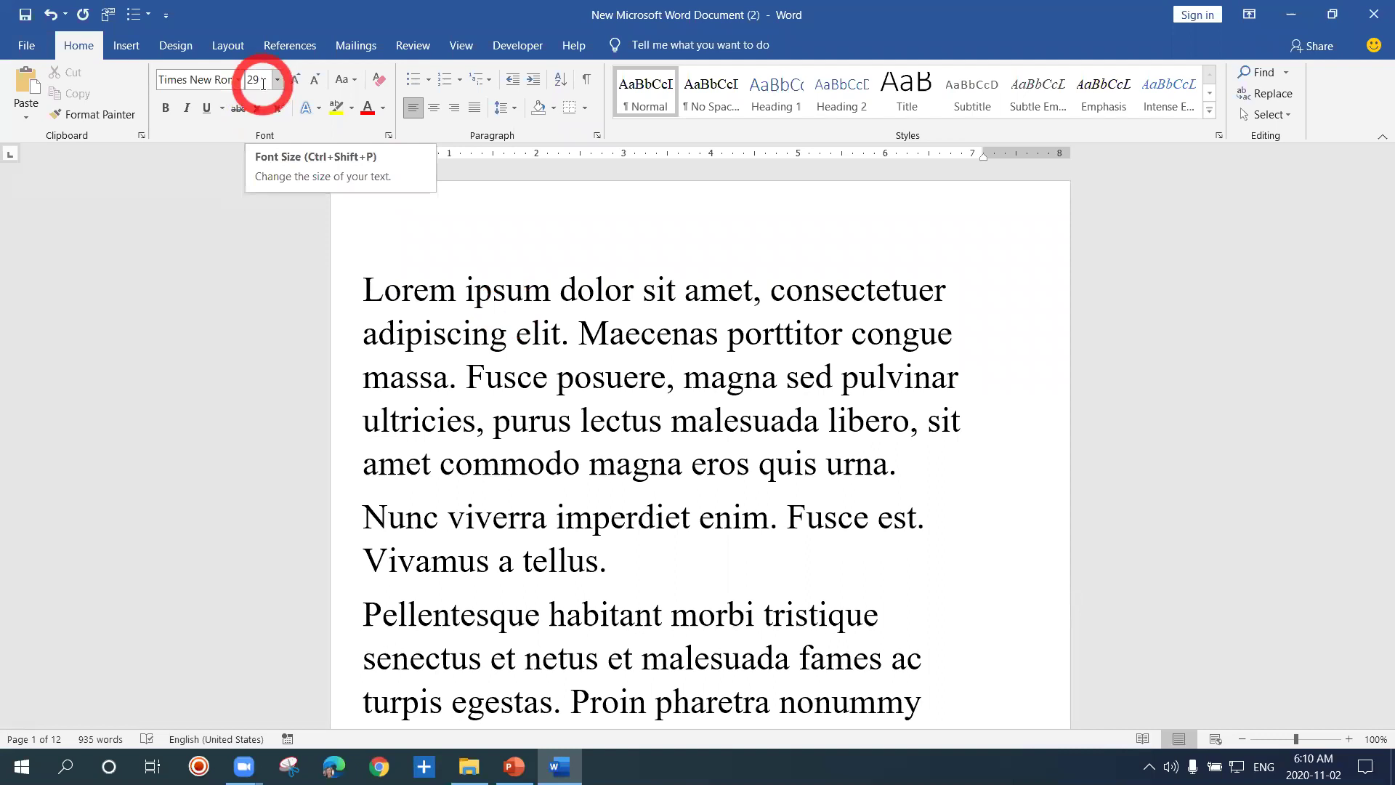
{"action": "left_click", "coordinate": [441, 300]}
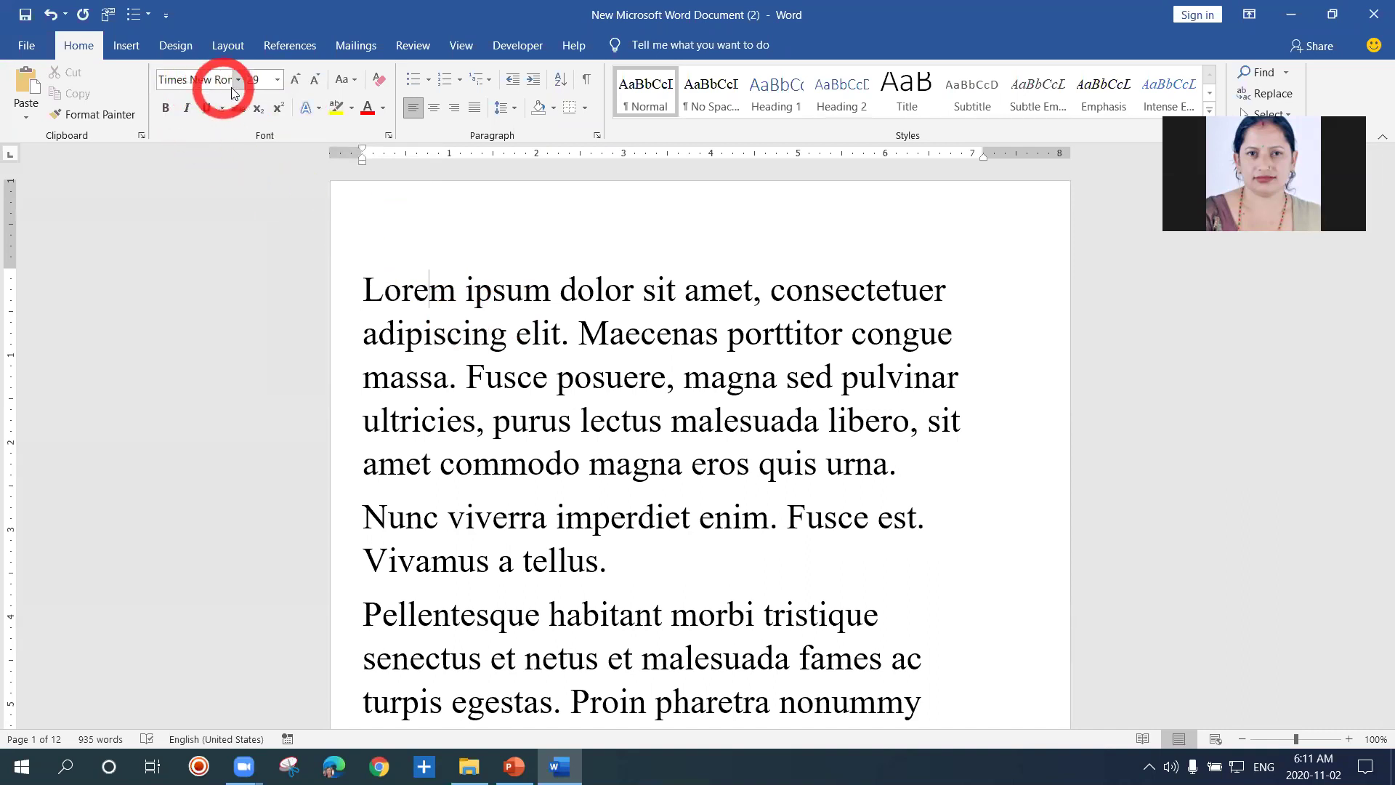
{"action": "left_click", "coordinate": [451, 307]}
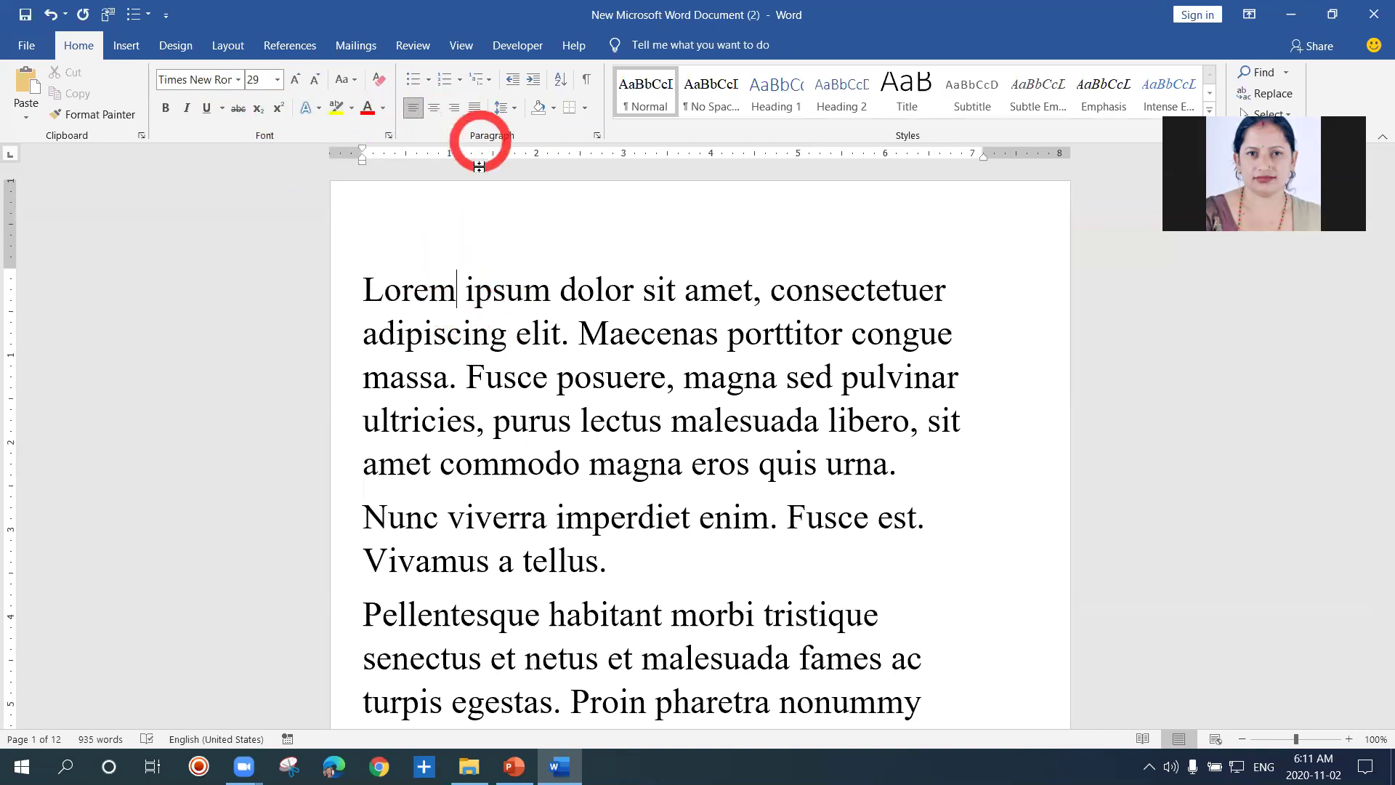
{"action": "left_click_drag", "start_coordinate": [370, 290], "coordinate": [776, 616]}
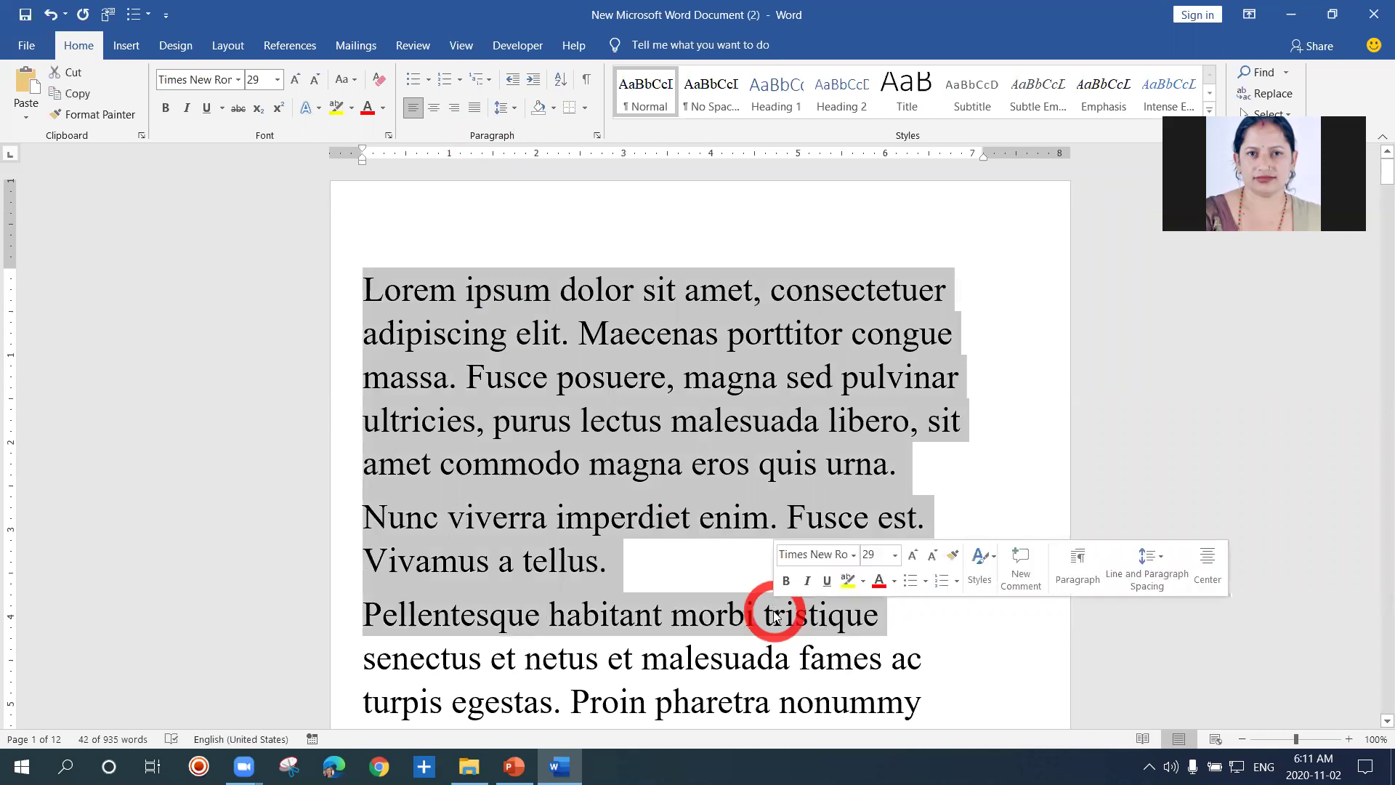
{"action": "key", "text": "ctrl+a"}
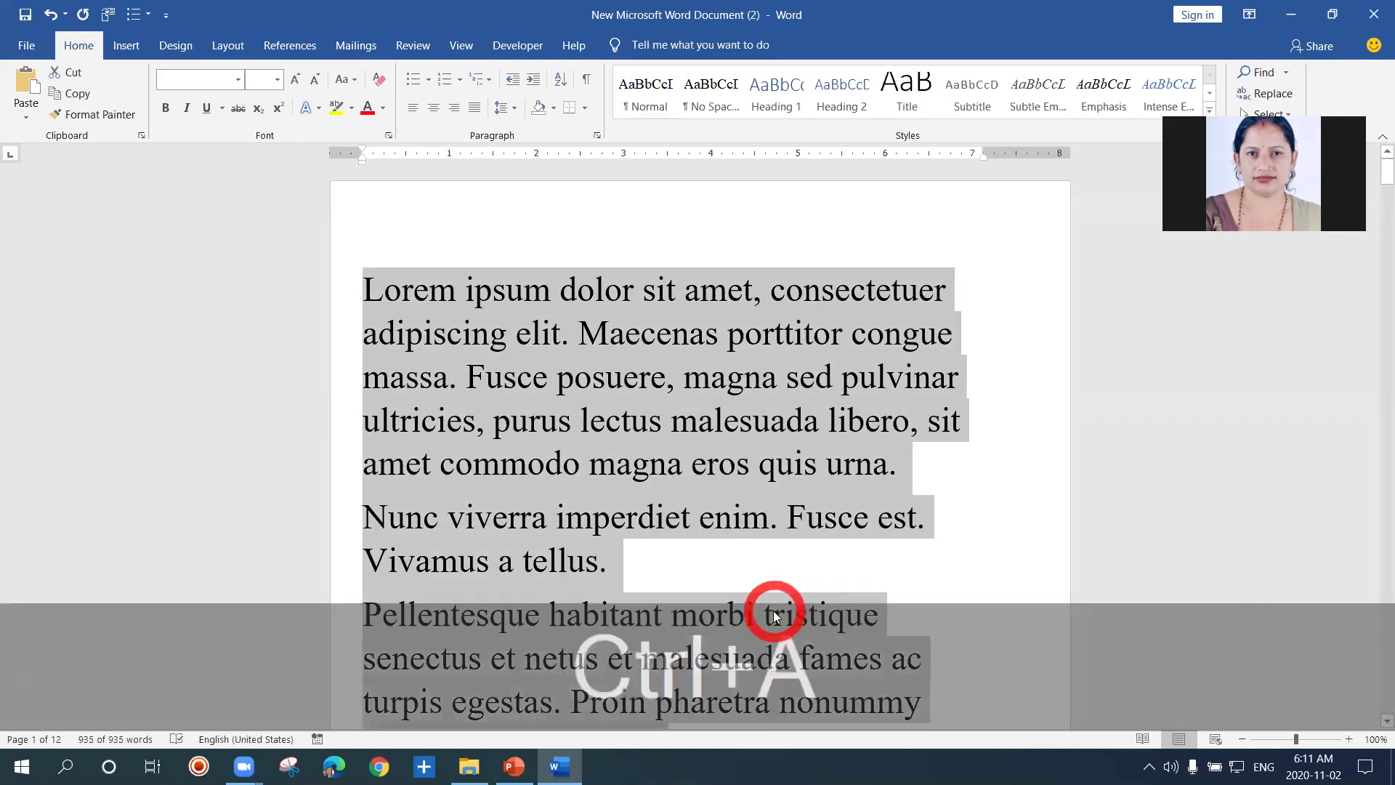
{"action": "left_click", "coordinate": [277, 80]}
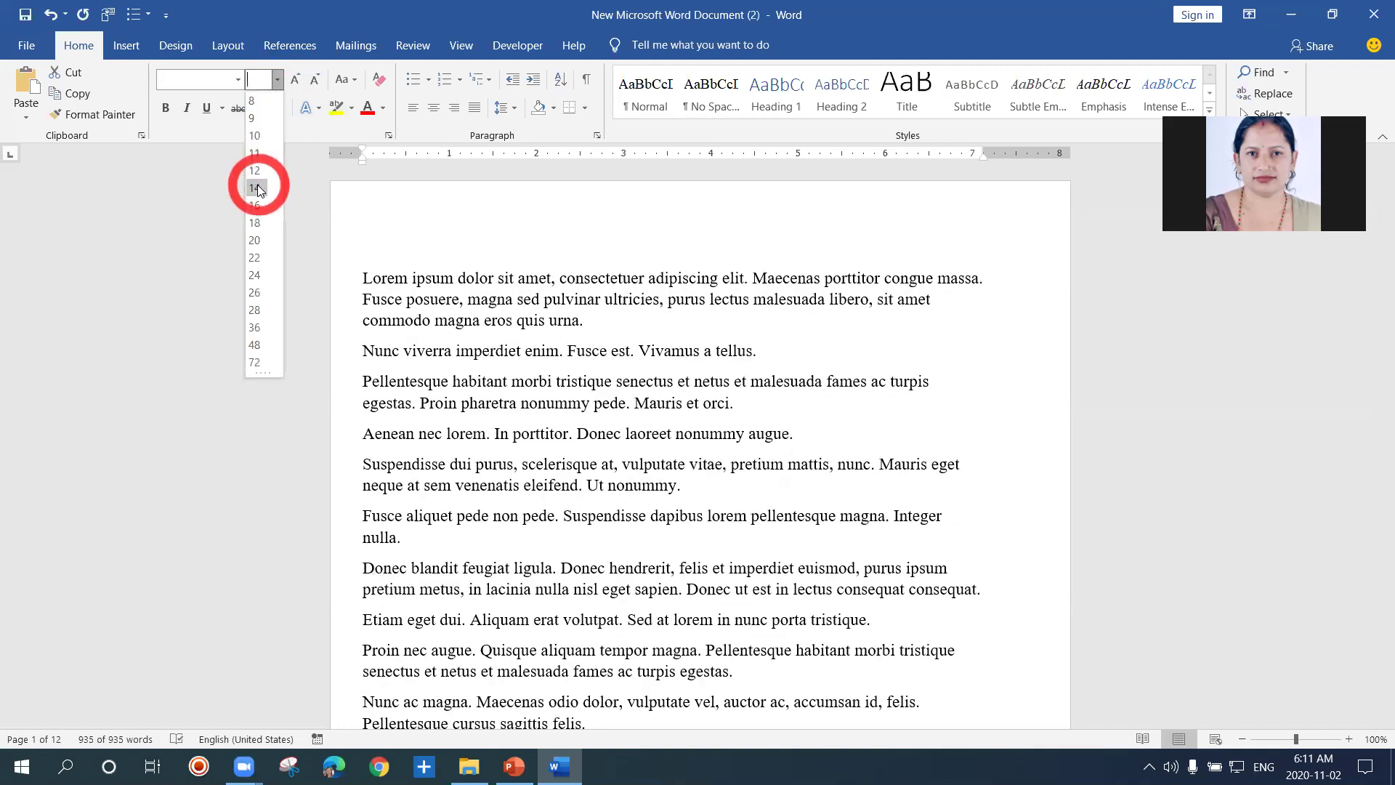
{"action": "left_click", "coordinate": [257, 188]}
{"action": "left_click", "coordinate": [705, 361]}
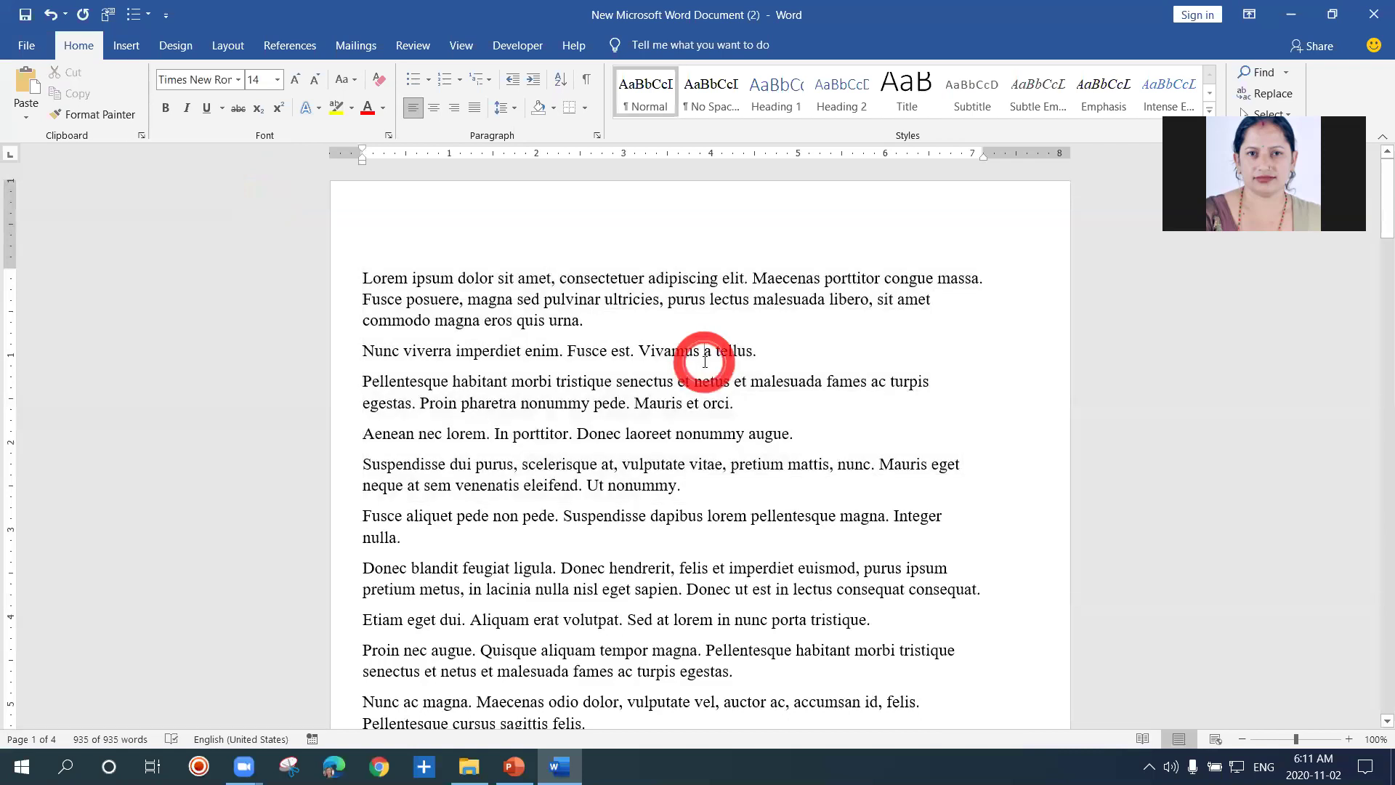
Step: Reapply font size 14 to all the text in the document
{"action": "key", "text": "ctrl+a"}
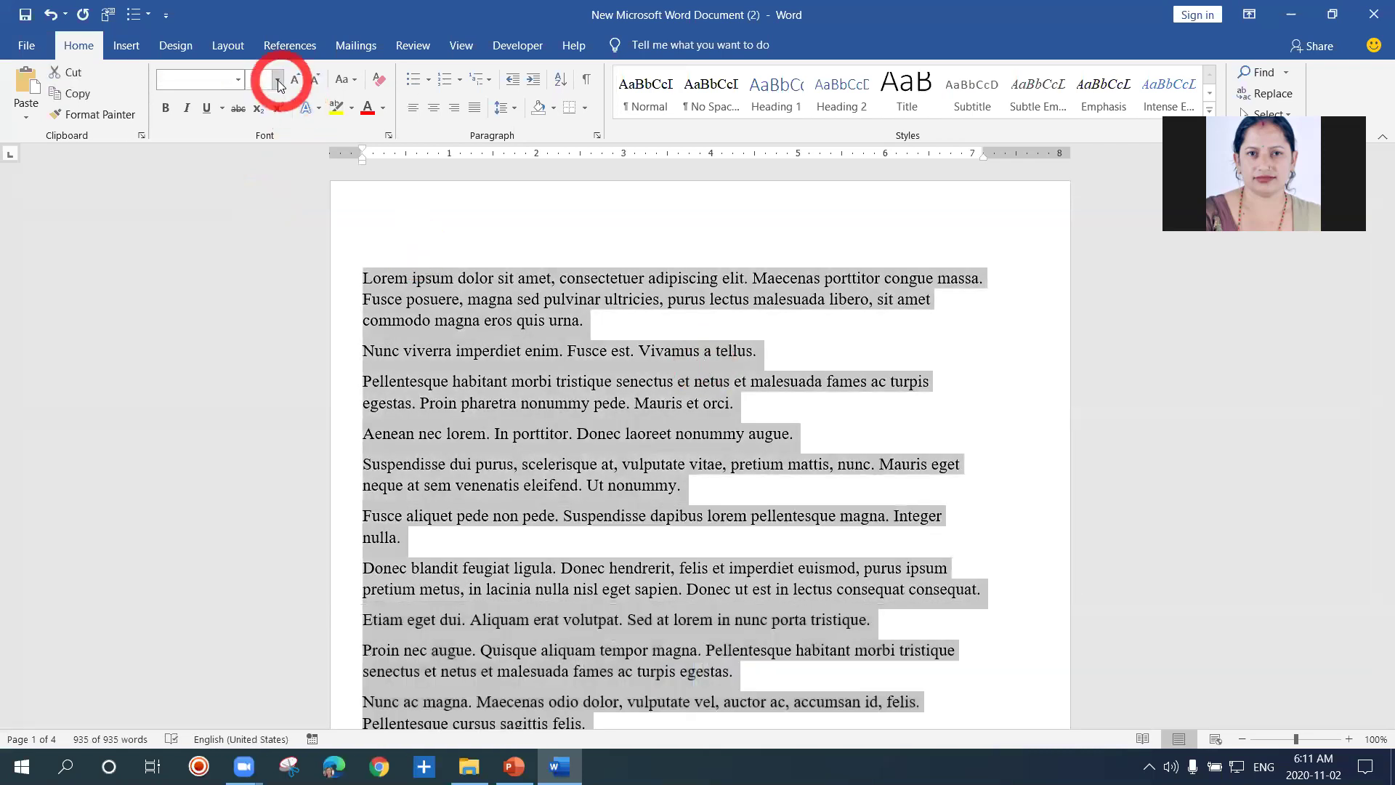
{"action": "left_click", "coordinate": [278, 80]}
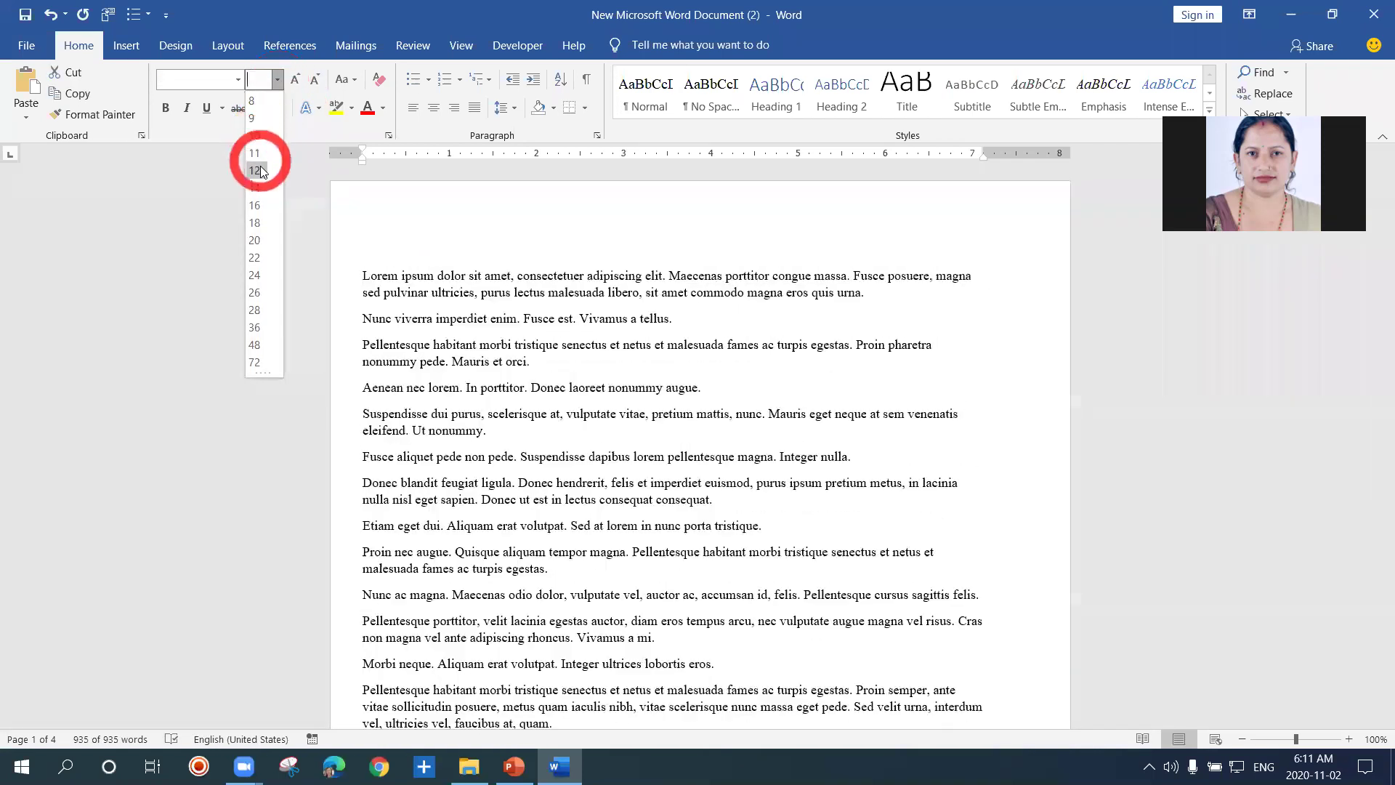
{"action": "left_click", "coordinate": [260, 187]}
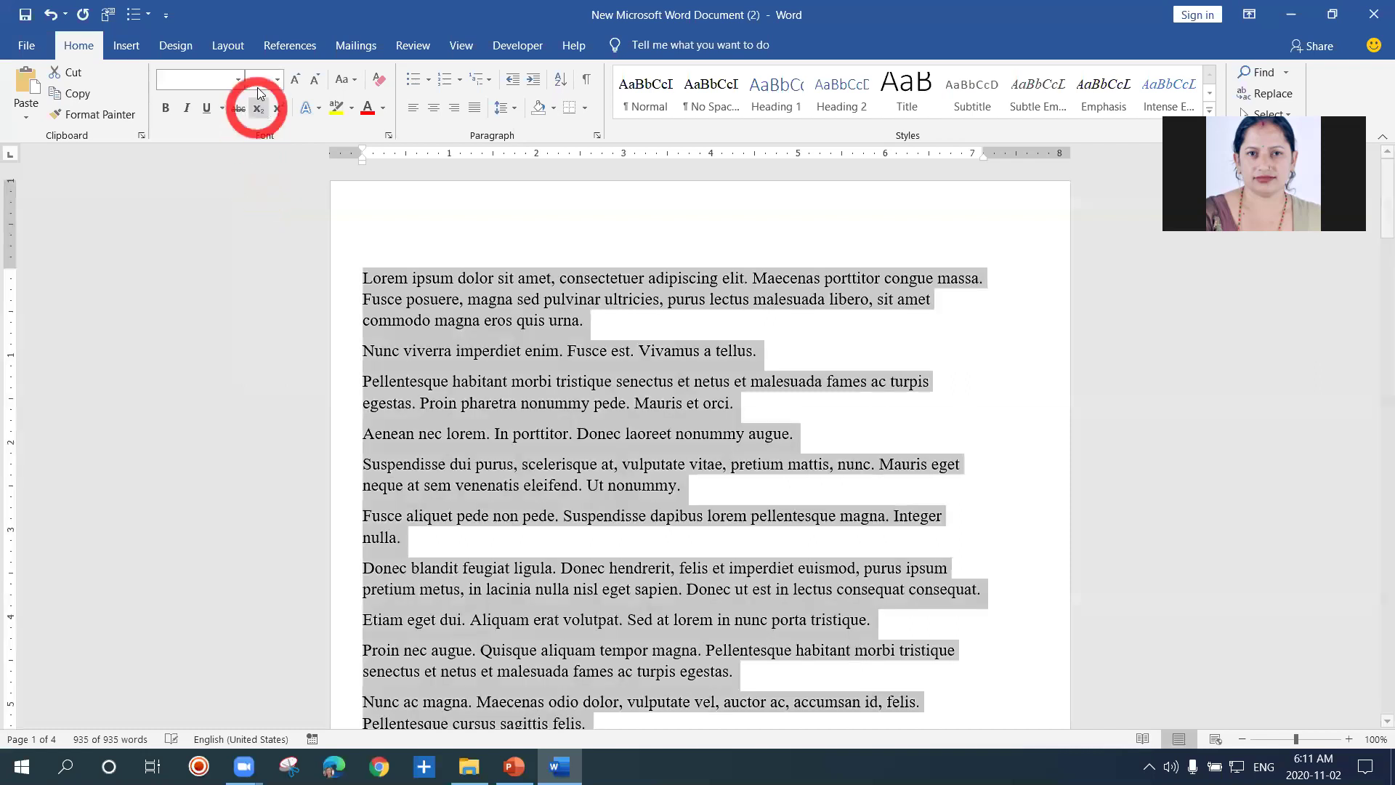
{"action": "left_click", "coordinate": [450, 238]}
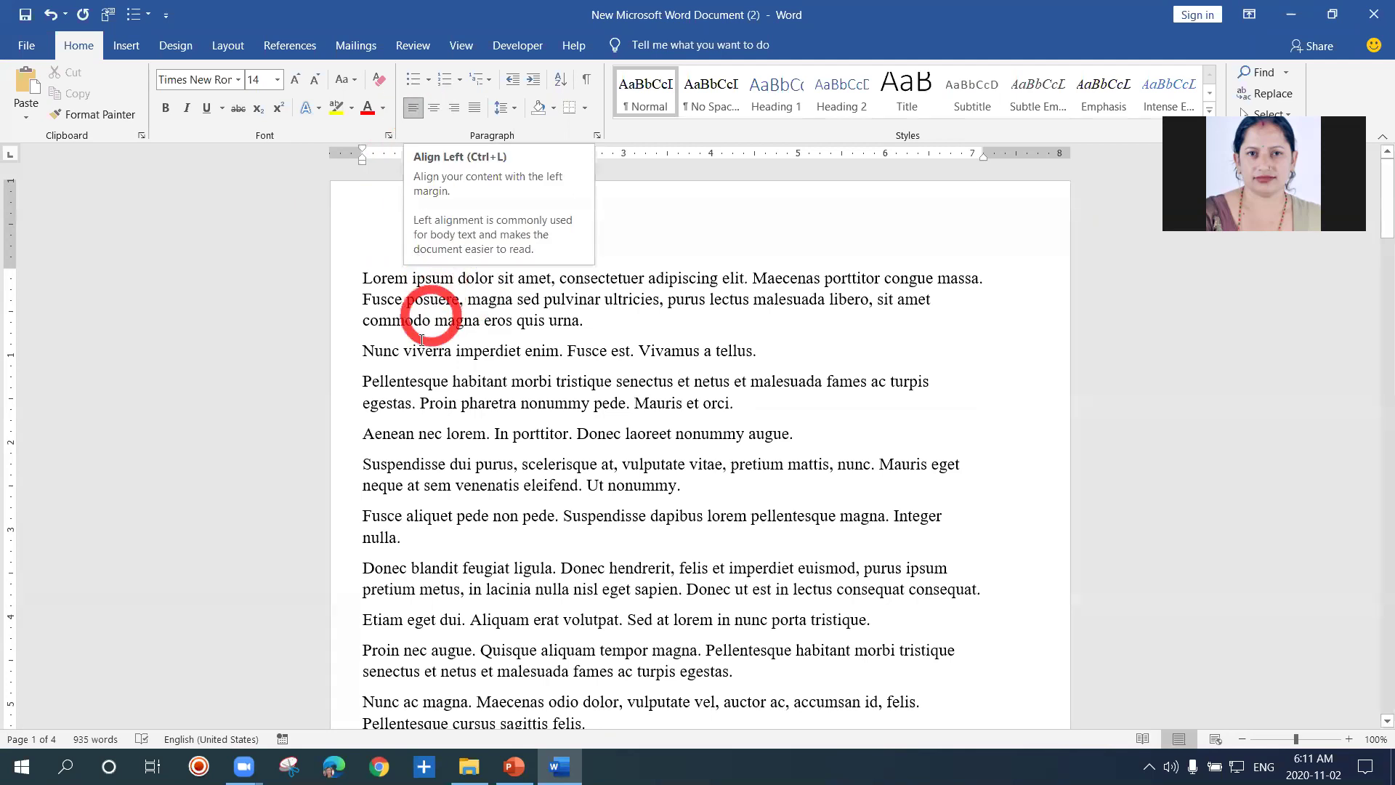
Step: Indent the whole first paragraph slightly on the ruler and move the page's left margin slightly inward
{"action": "left_click", "coordinate": [366, 283]}
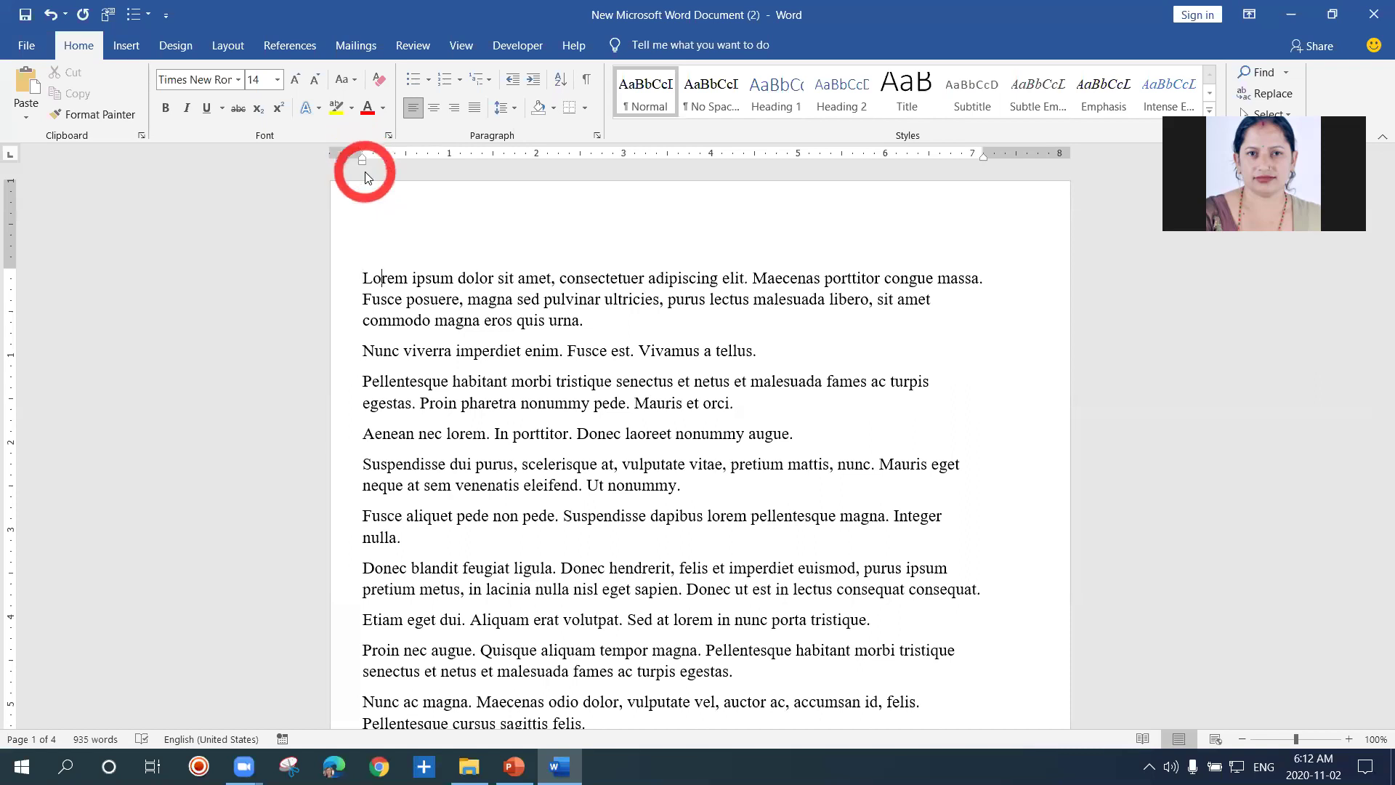
{"action": "left_click_drag", "start_coordinate": [361, 159], "coordinate": [365, 148]}
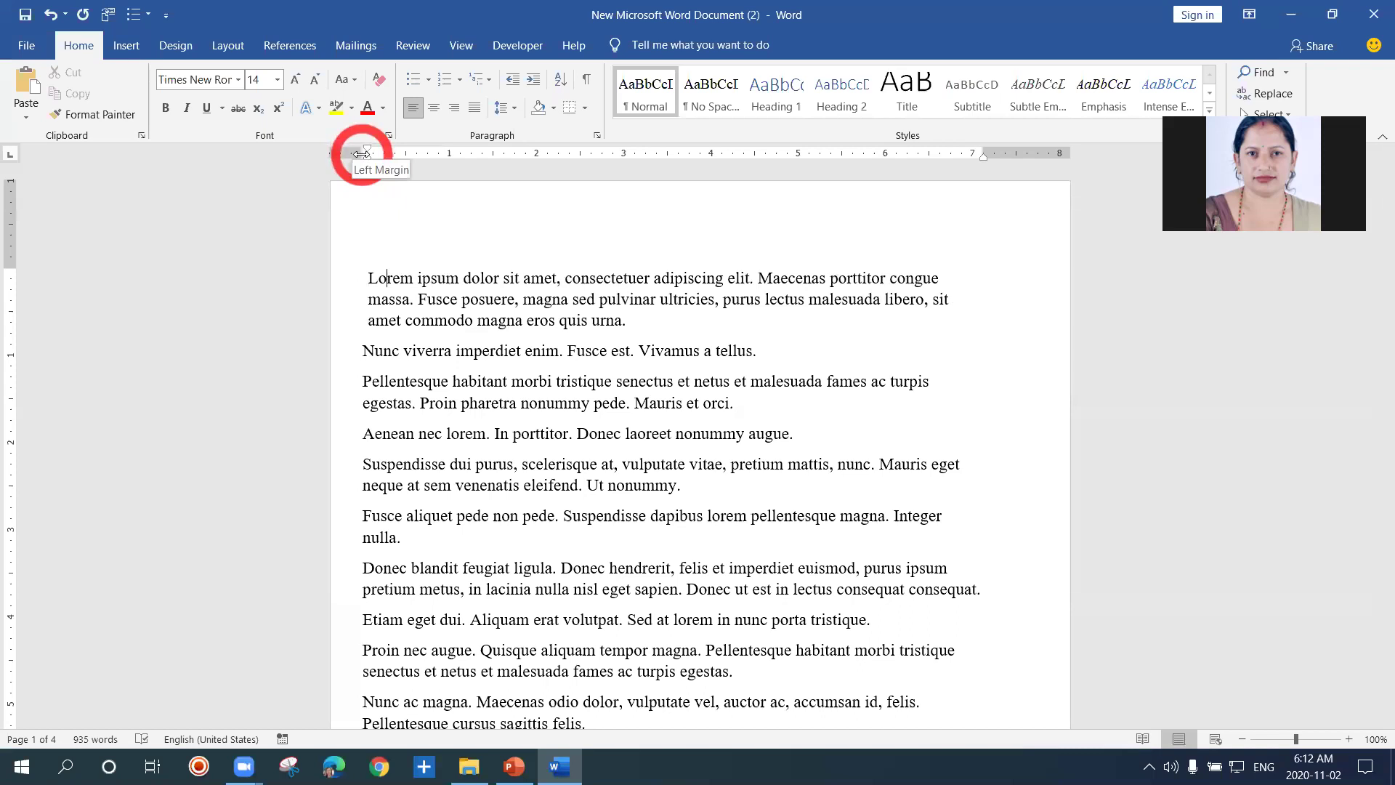
{"action": "mouse_move", "coordinate": [361, 153]}
{"action": "left_mouse_down"}
{"action": "mouse_move", "coordinate": [413, 166]}
{"action": "mouse_move", "coordinate": [379, 166]}
{"action": "left_mouse_up"}
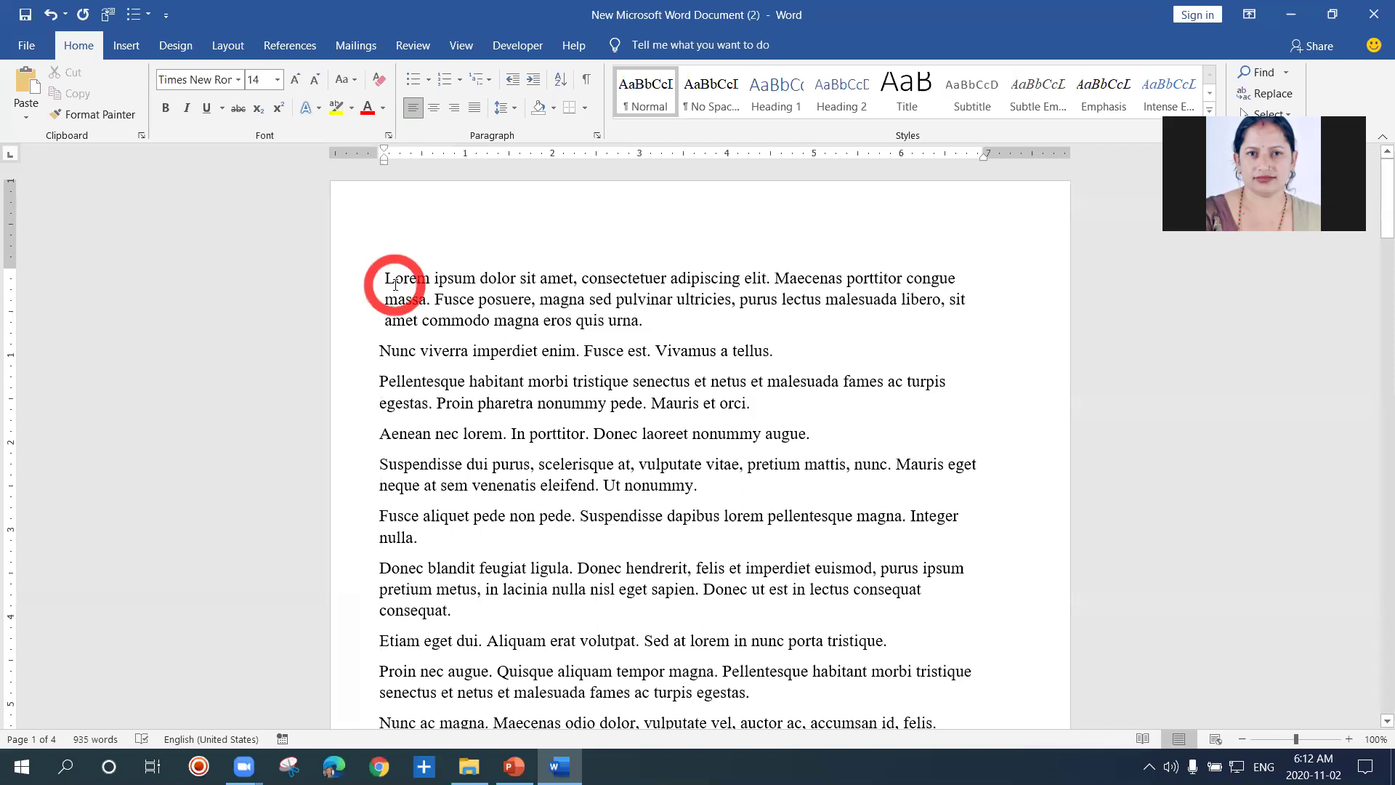
Step: Try right alignment and centre alignment on all the text in the document
{"action": "key", "text": "ctrl"}
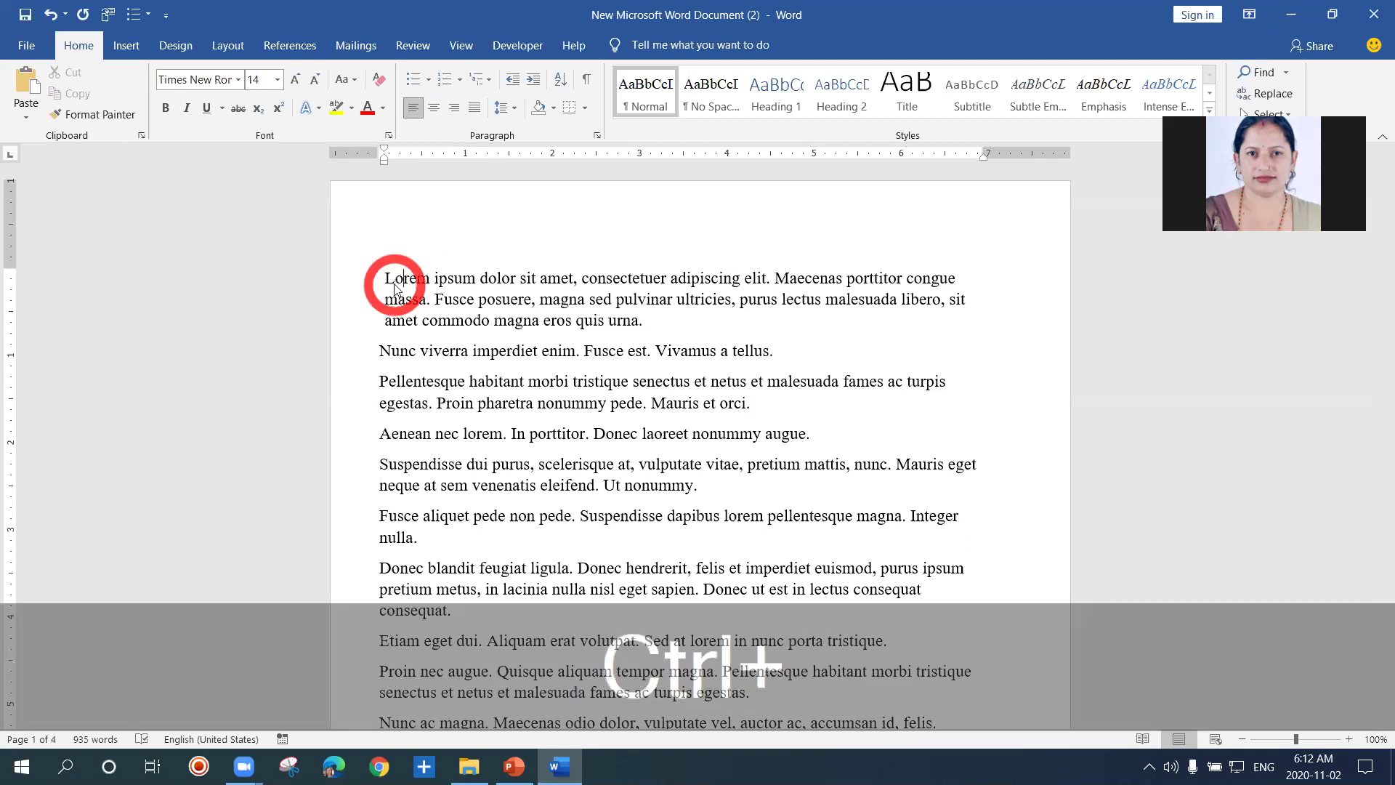
{"action": "key", "text": "ctrl+a"}
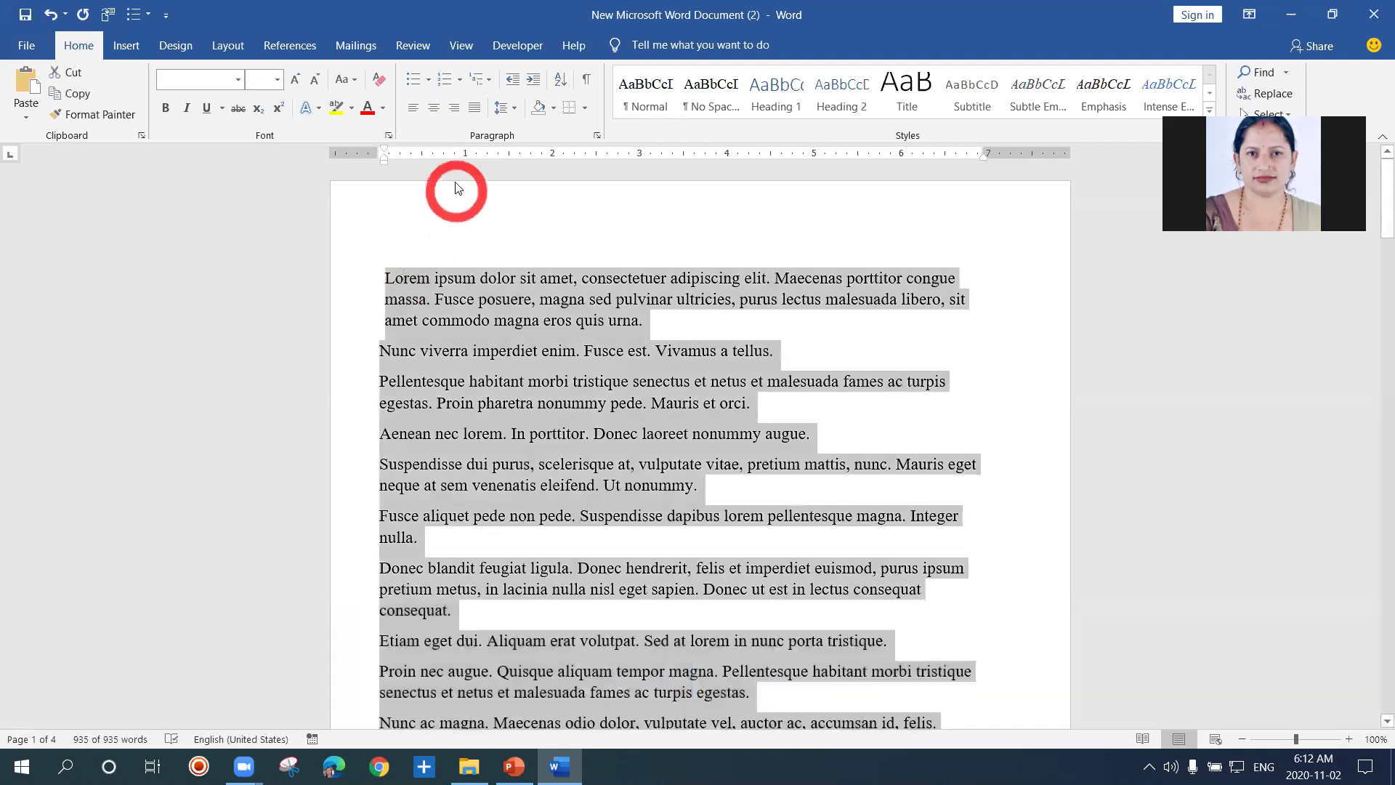
{"action": "left_click", "coordinate": [455, 110]}
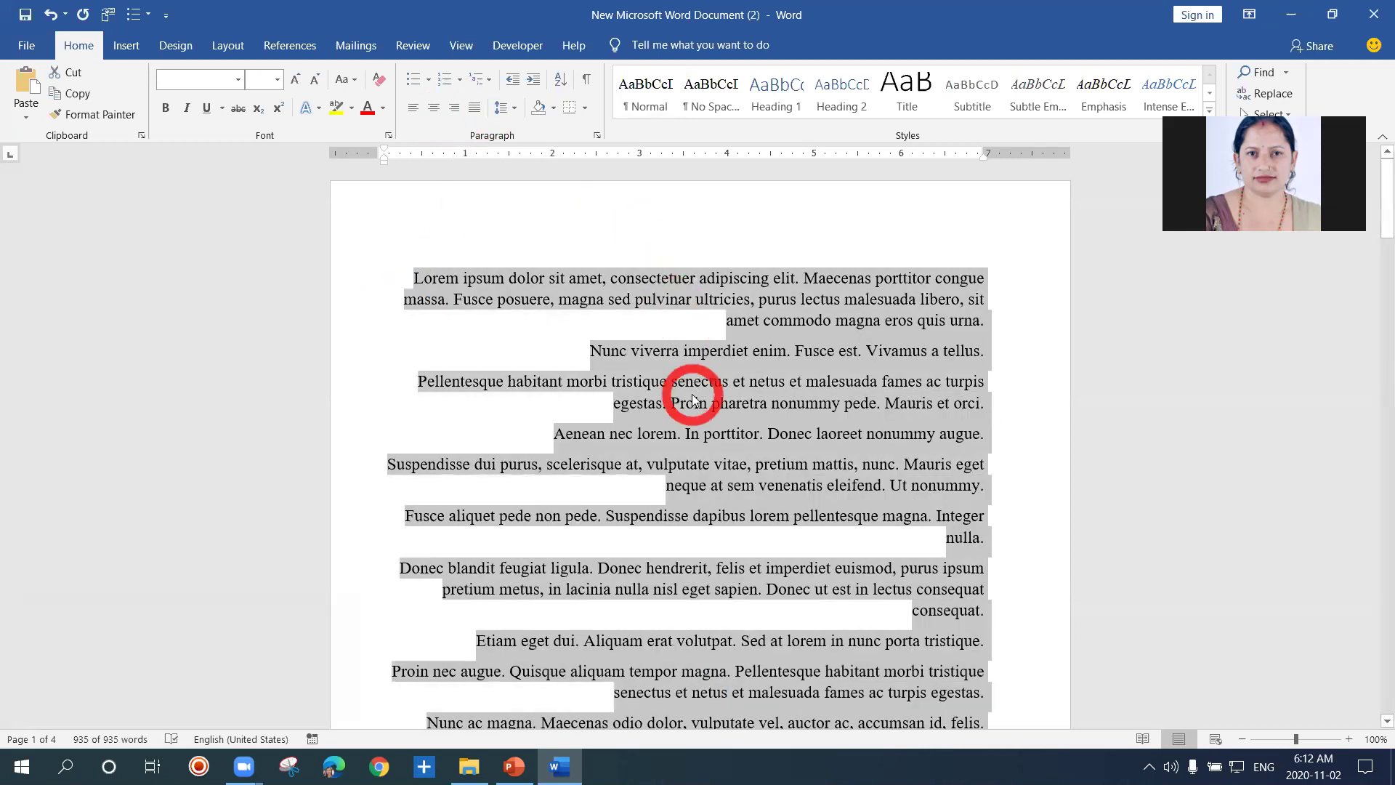
{"action": "left_click", "coordinate": [879, 401]}
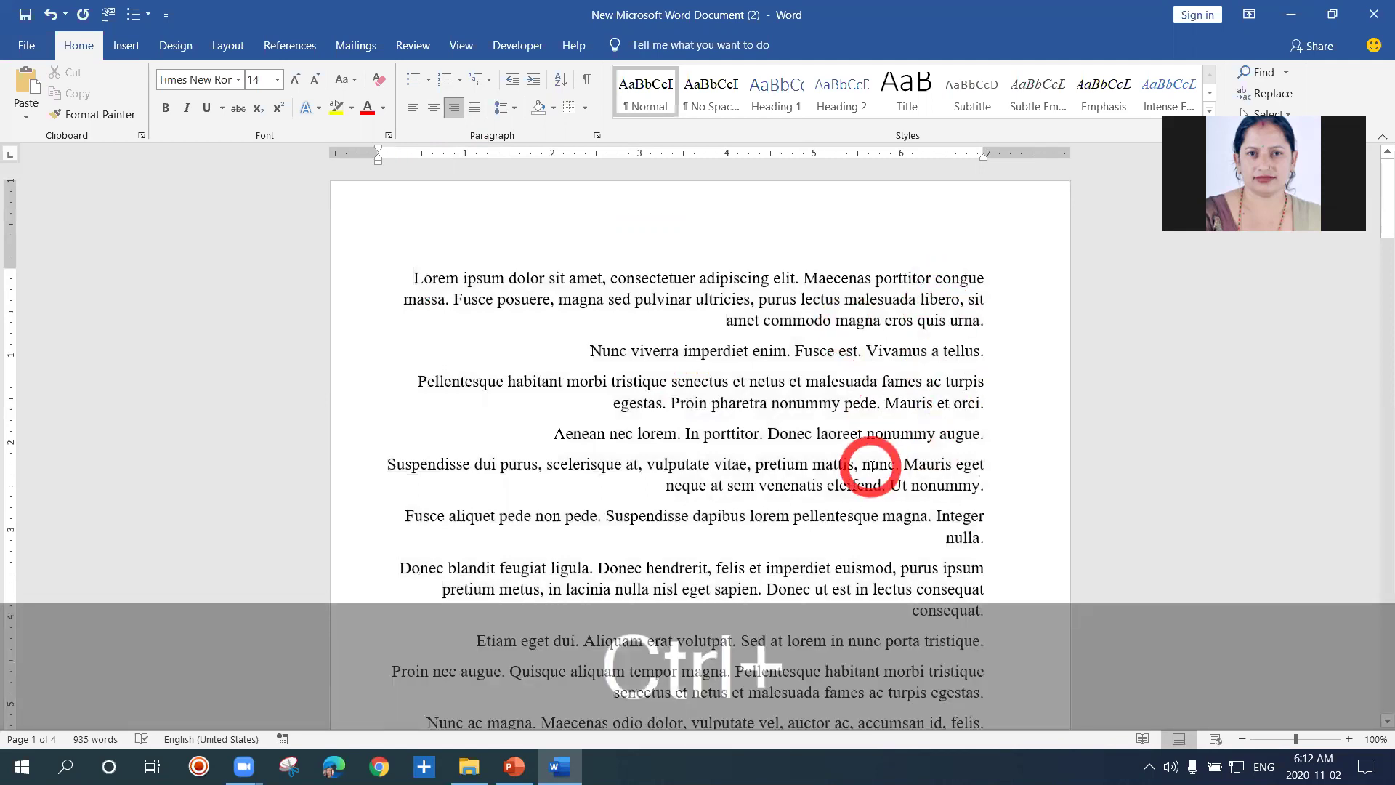
{"action": "key", "text": "ctrl+a"}
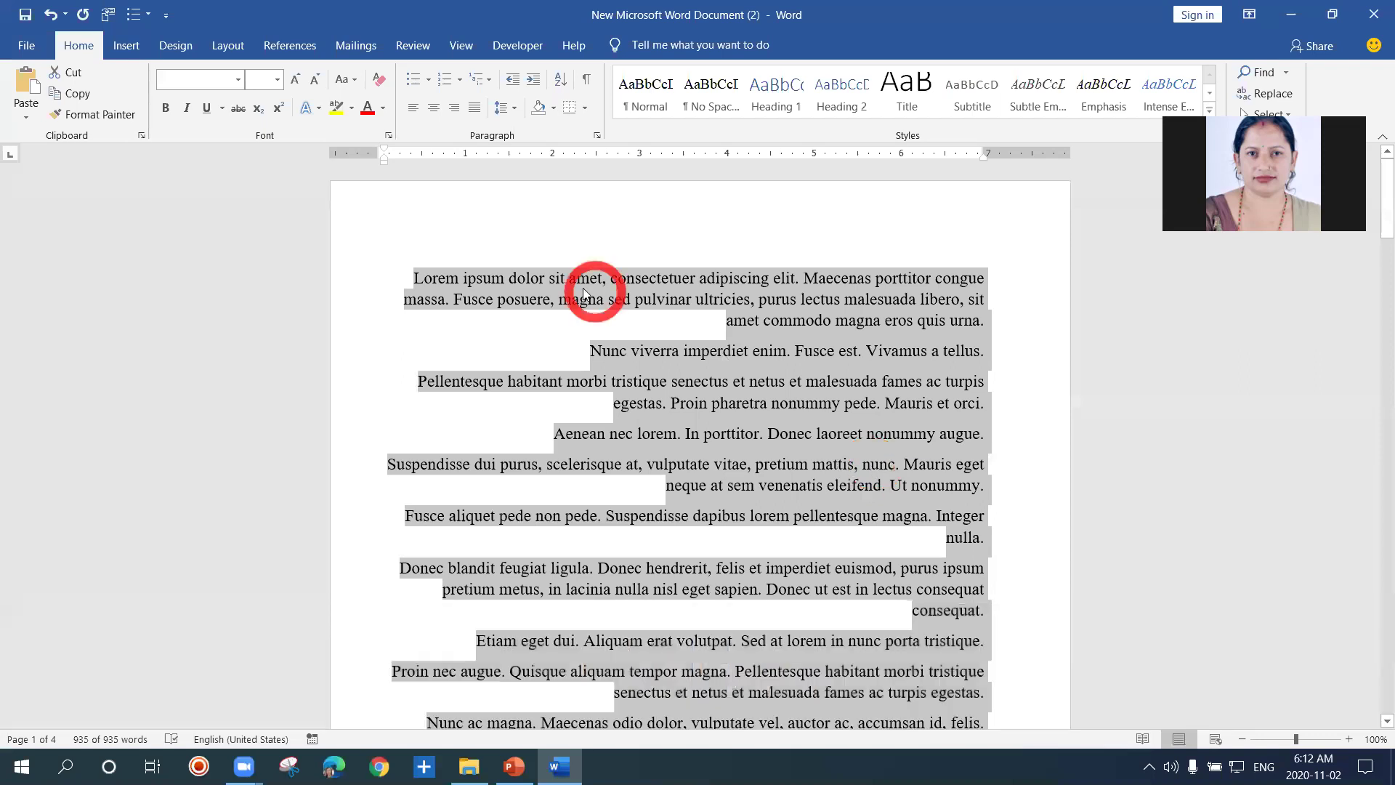
{"action": "left_click", "coordinate": [433, 112]}
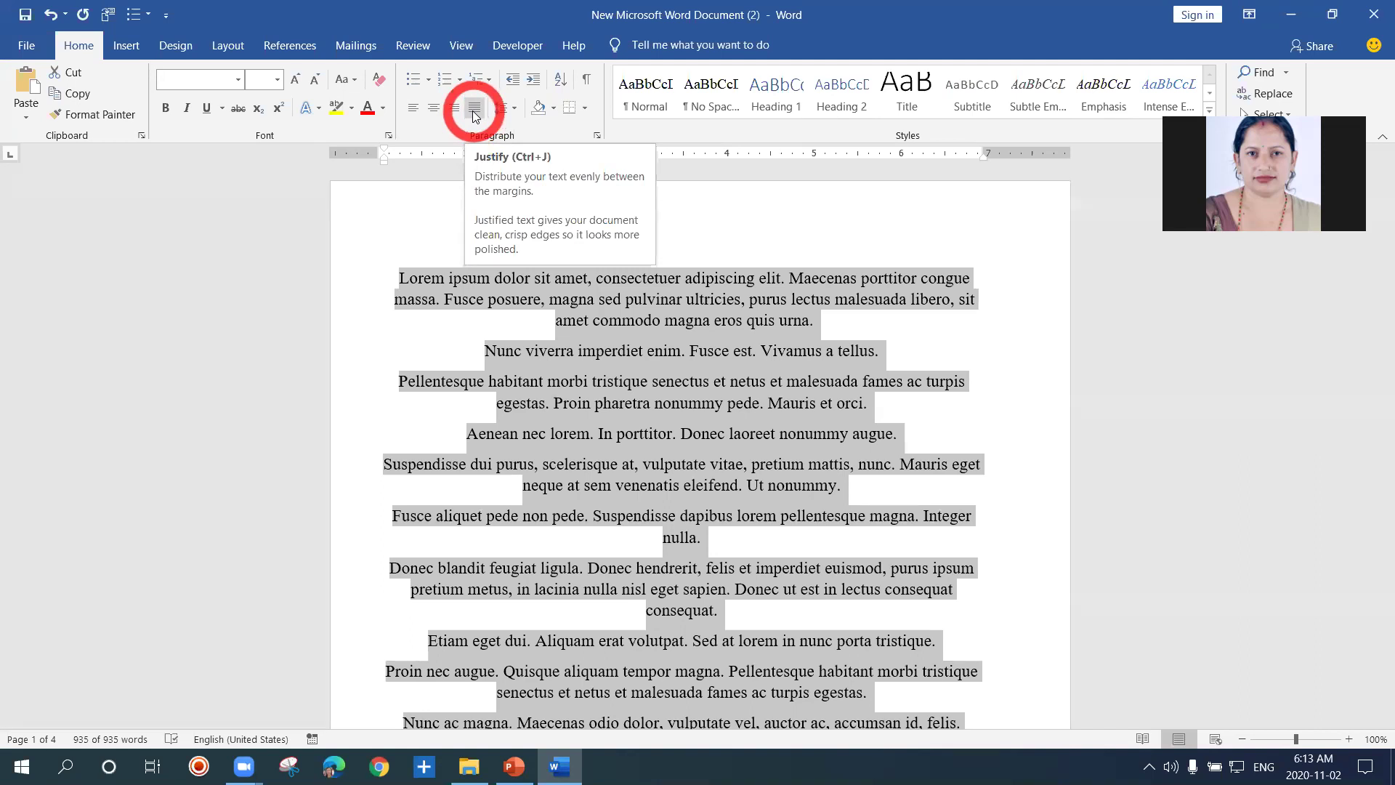
Step: Justify all the text in the document between the margins
{"action": "key", "text": "ctrl"}
{"action": "key", "text": "ctrl+j"}
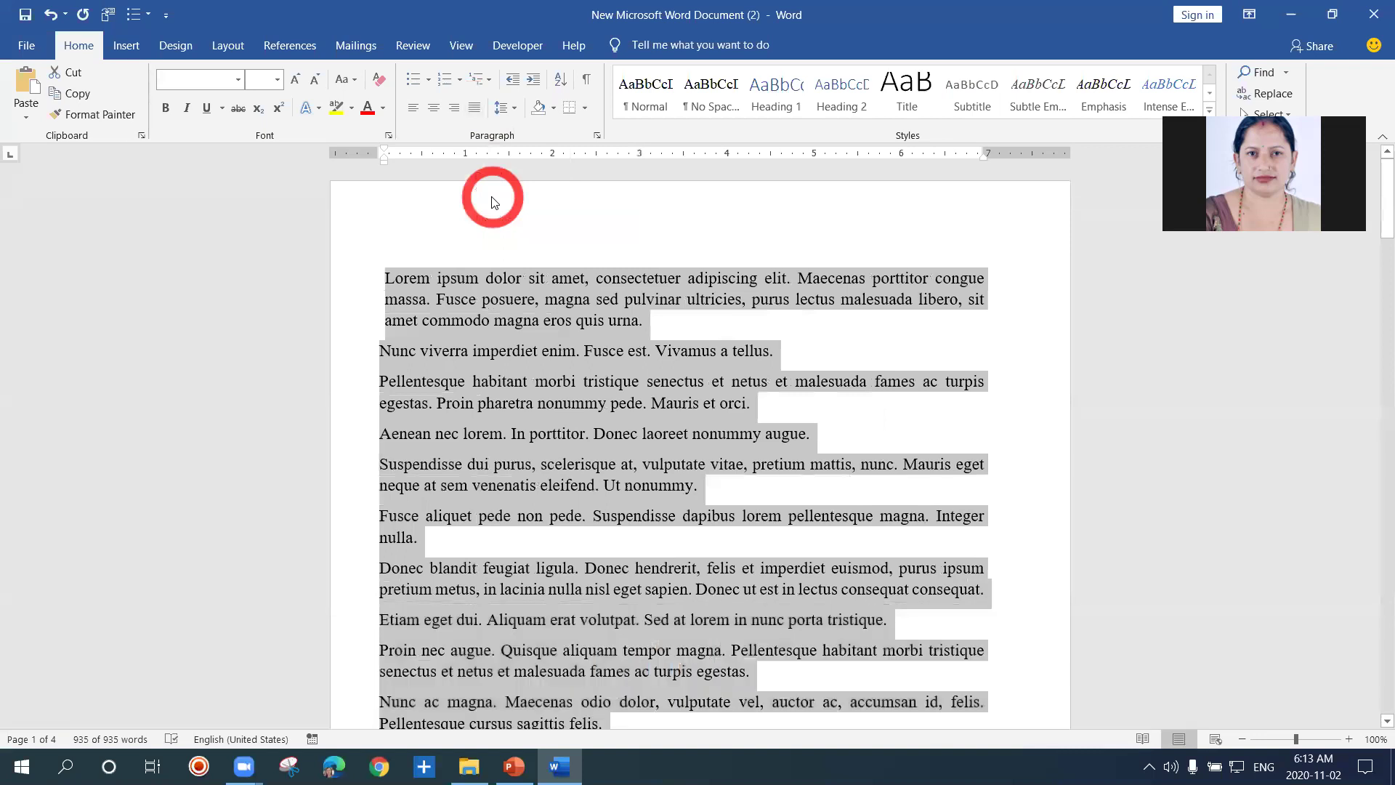
{"action": "left_click", "coordinate": [520, 249]}
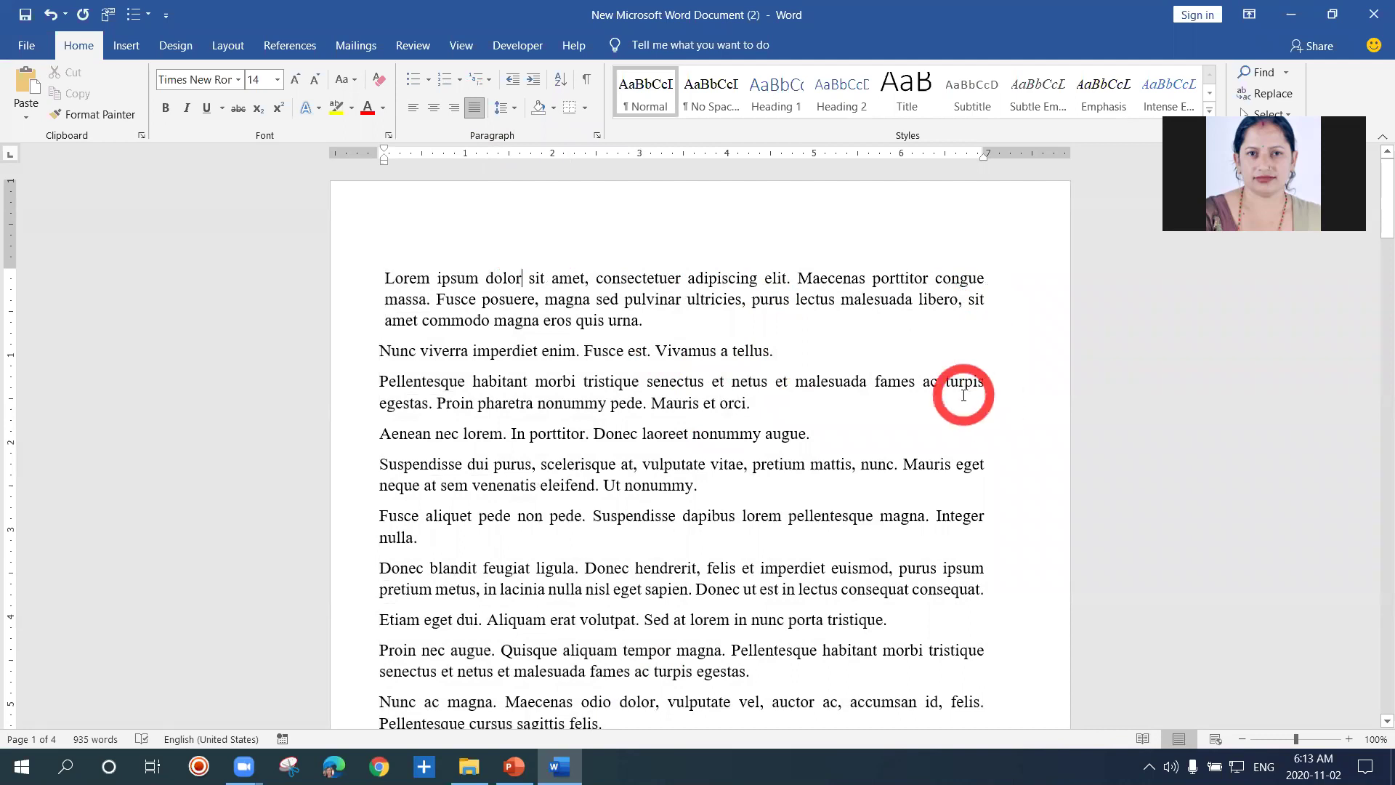
{"action": "key", "text": "ctrl+a"}
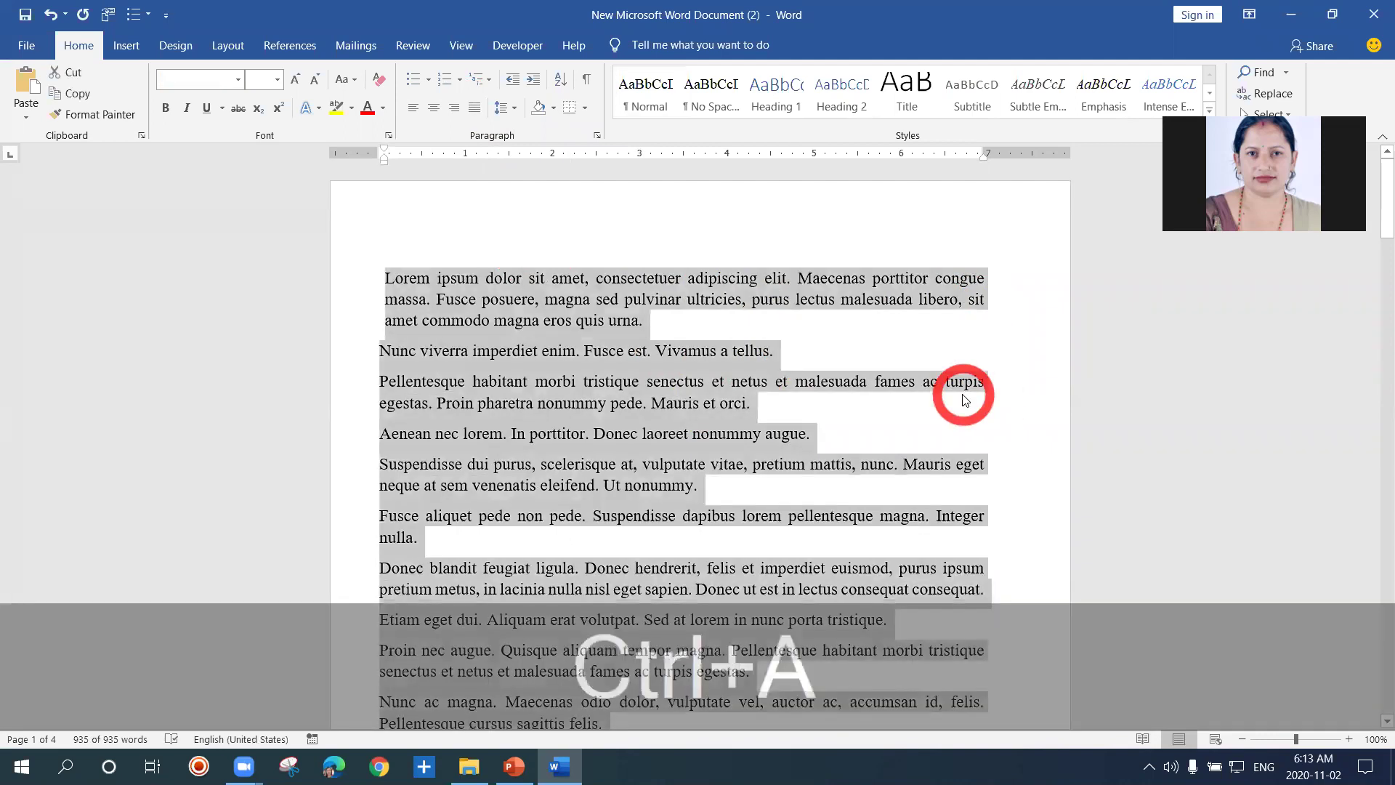
{"action": "key", "text": "ctrl+j"}
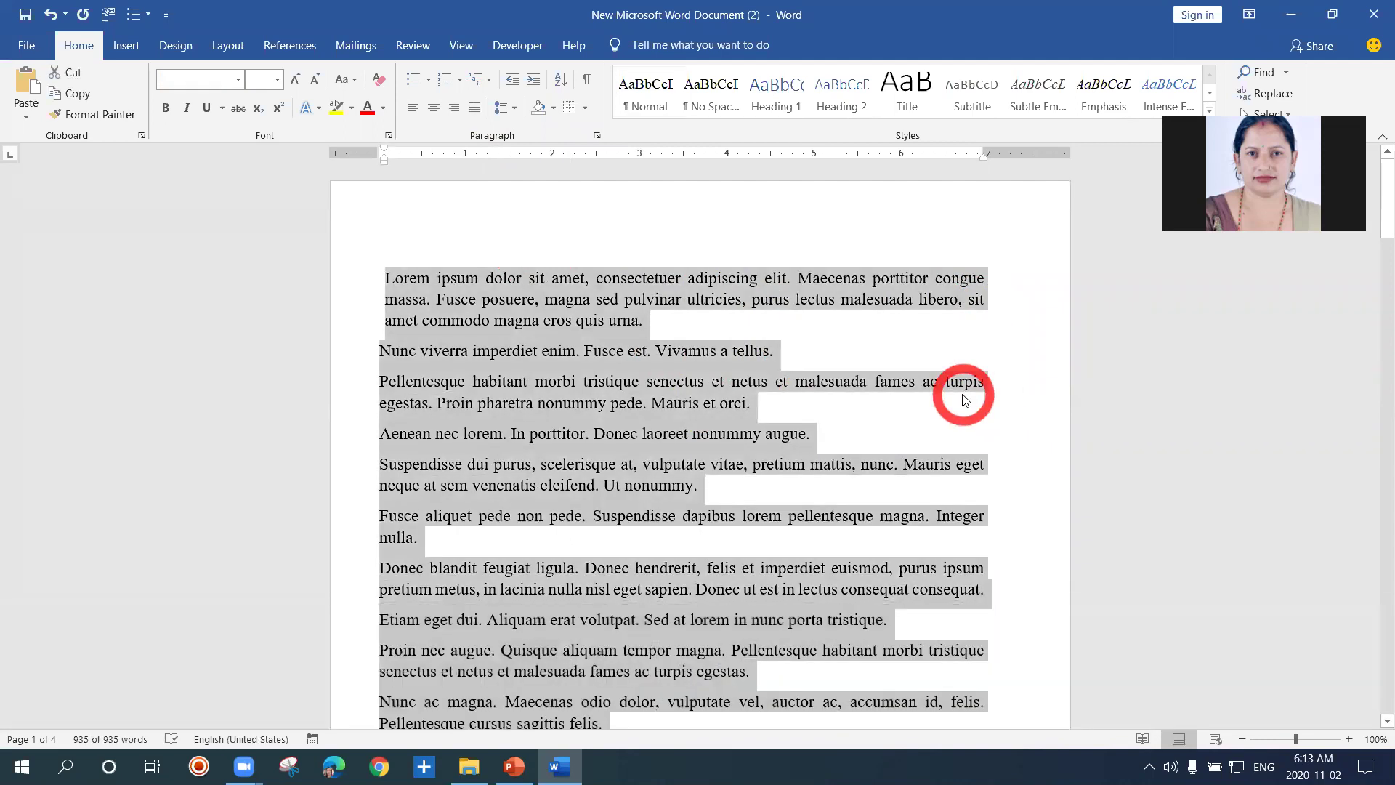
{"action": "left_click", "coordinate": [964, 399]}
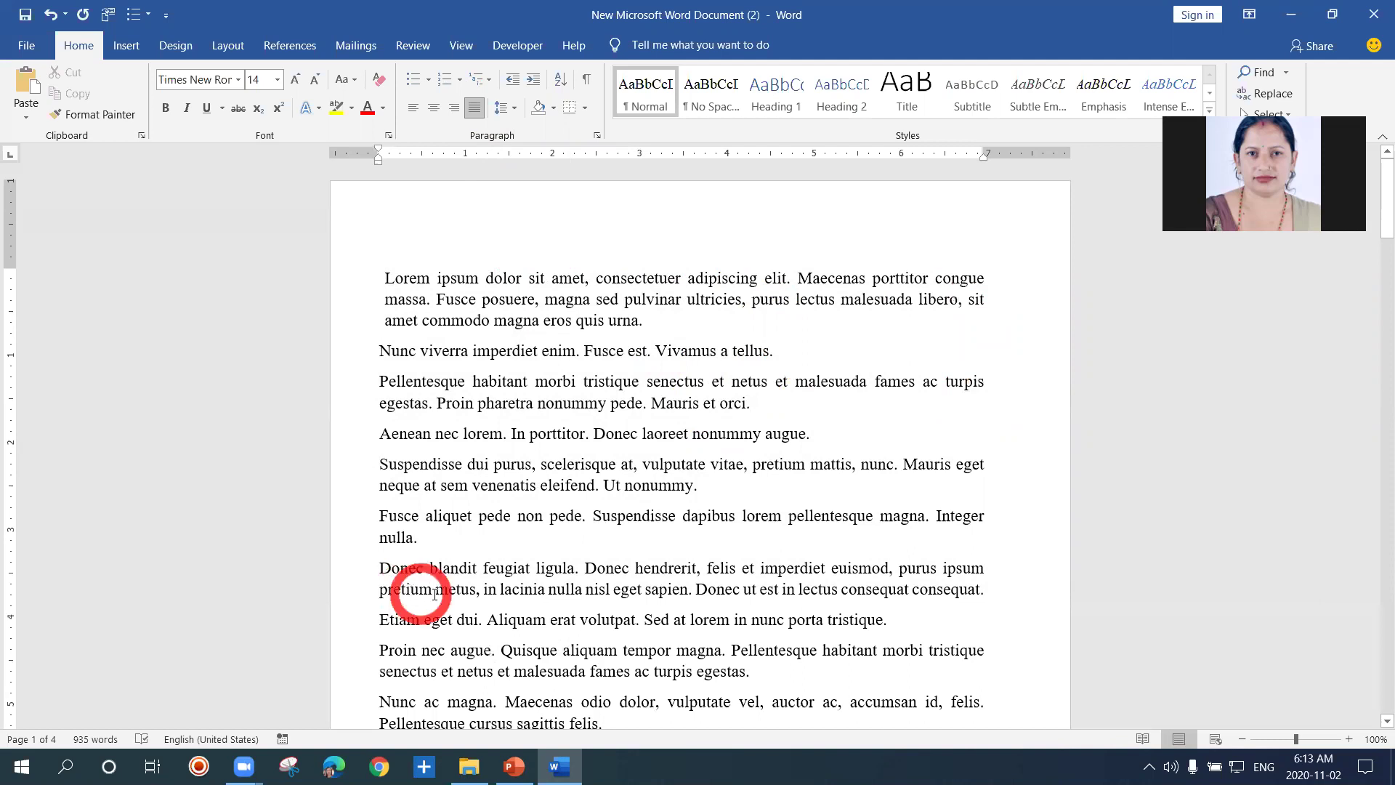
Step: Delete all the placeholder text from the document
{"action": "left_click", "coordinate": [566, 418]}
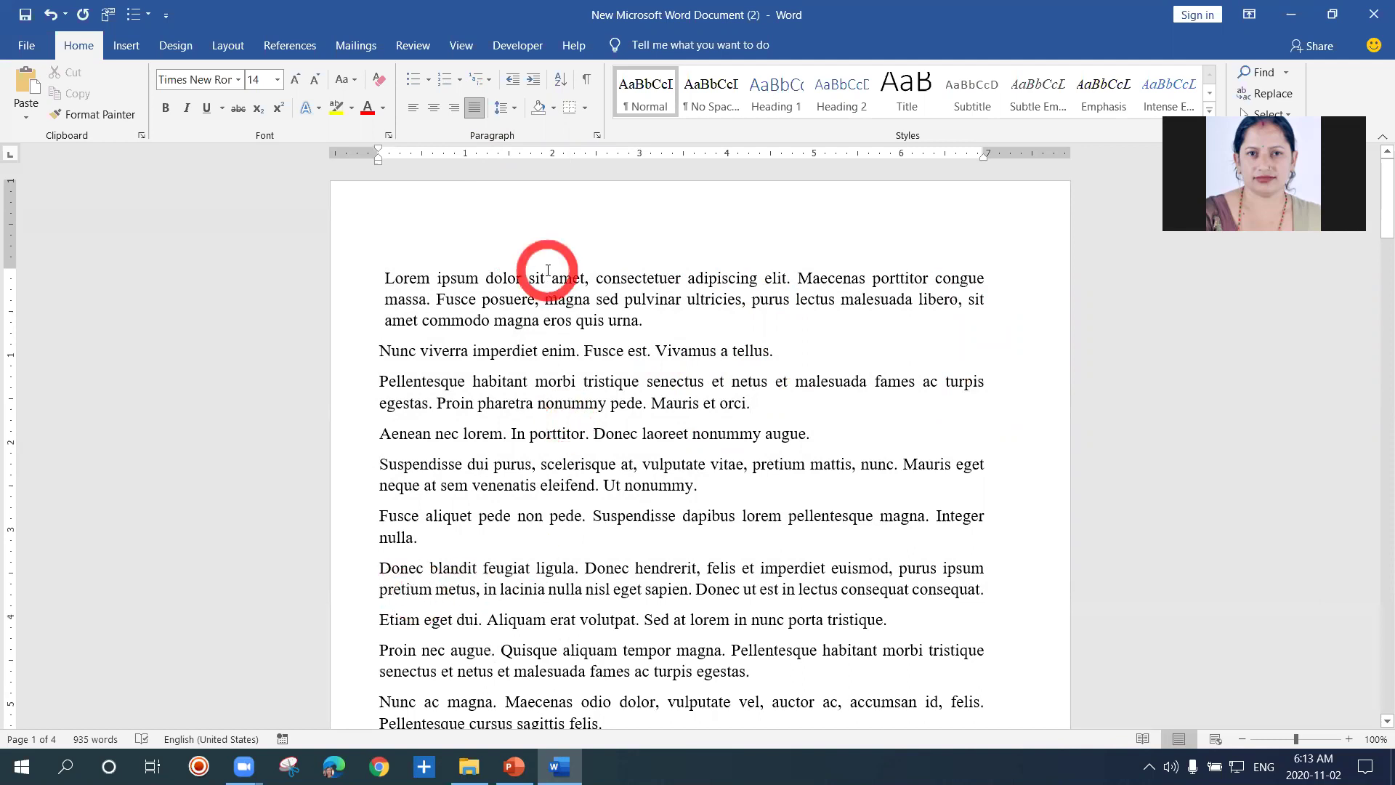
{"action": "left_click", "coordinate": [540, 246]}
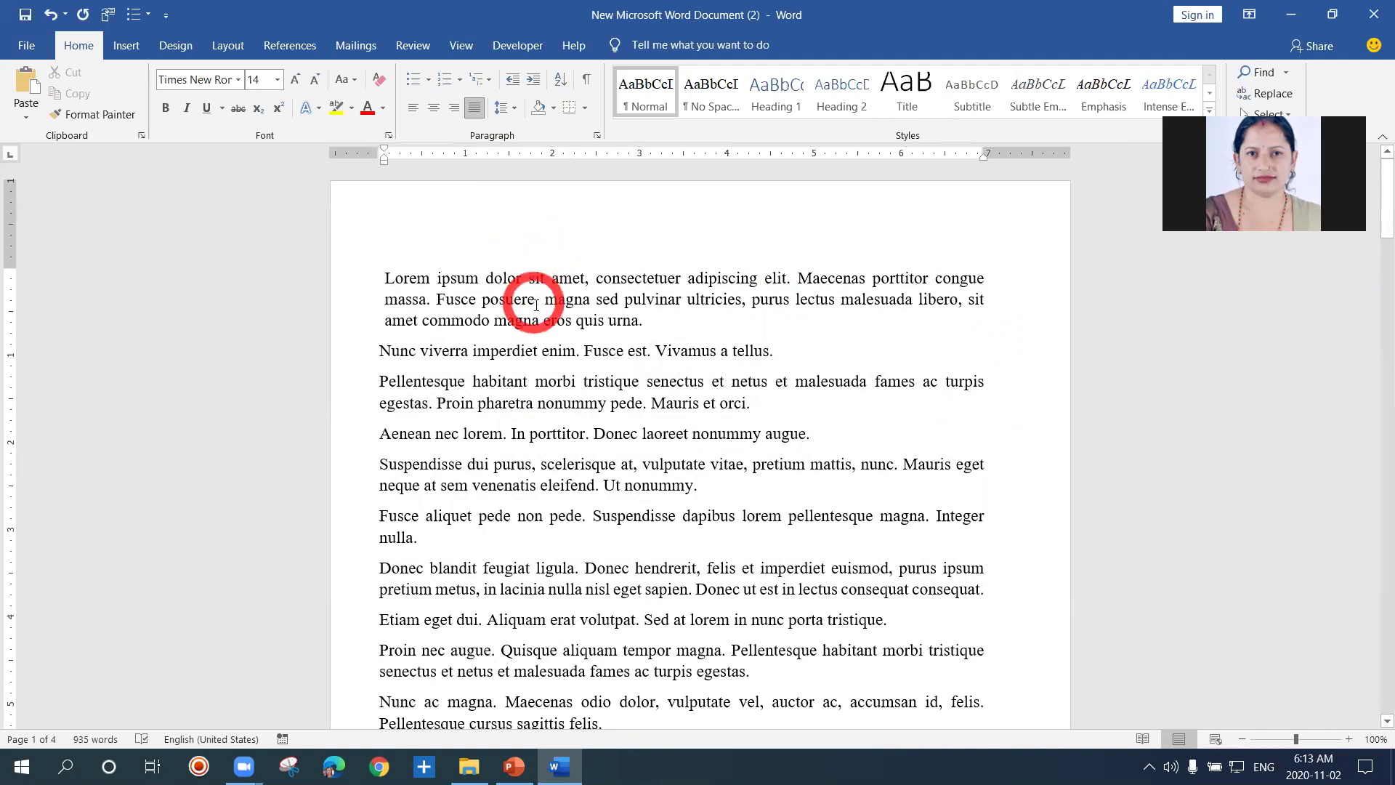
{"action": "key", "text": "ctrl"}
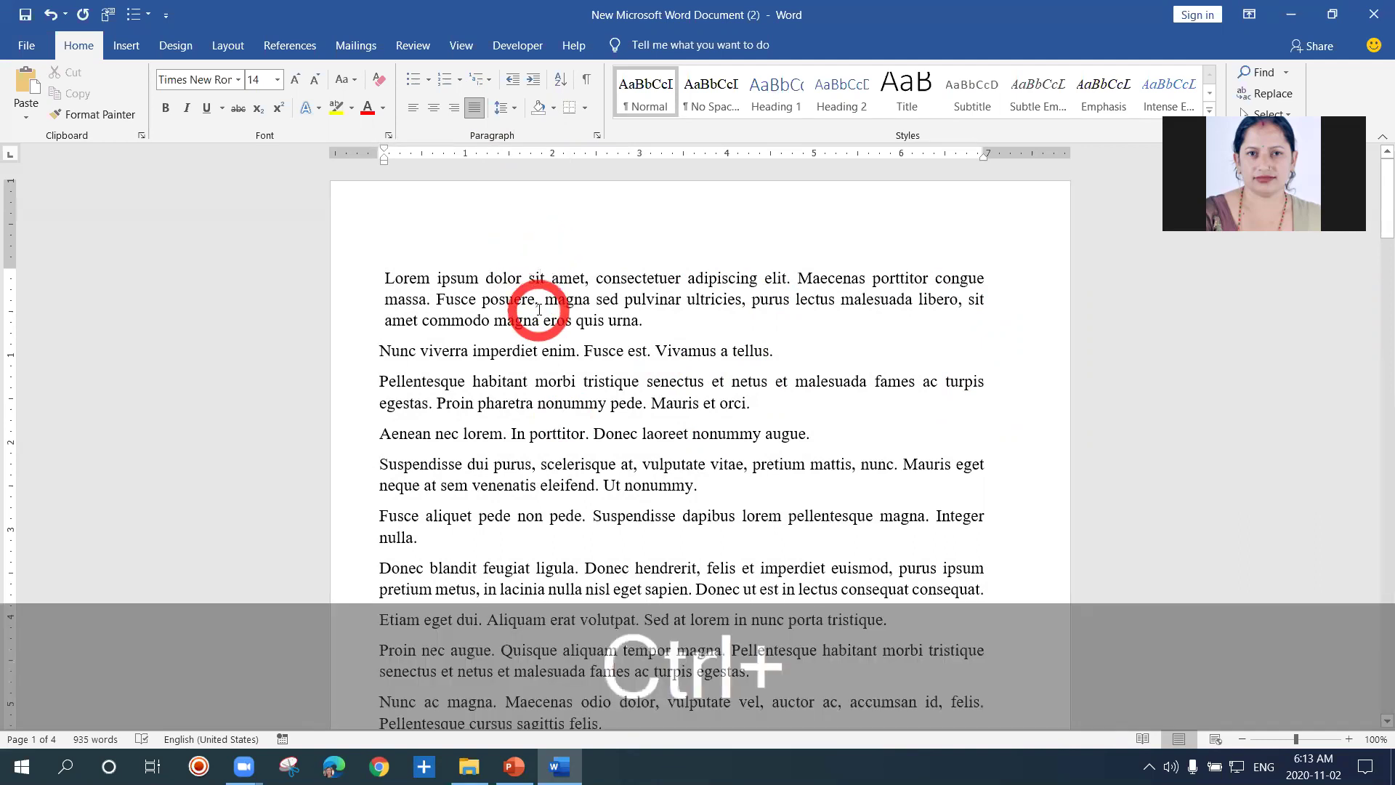
{"action": "key", "text": "ctrl+a"}
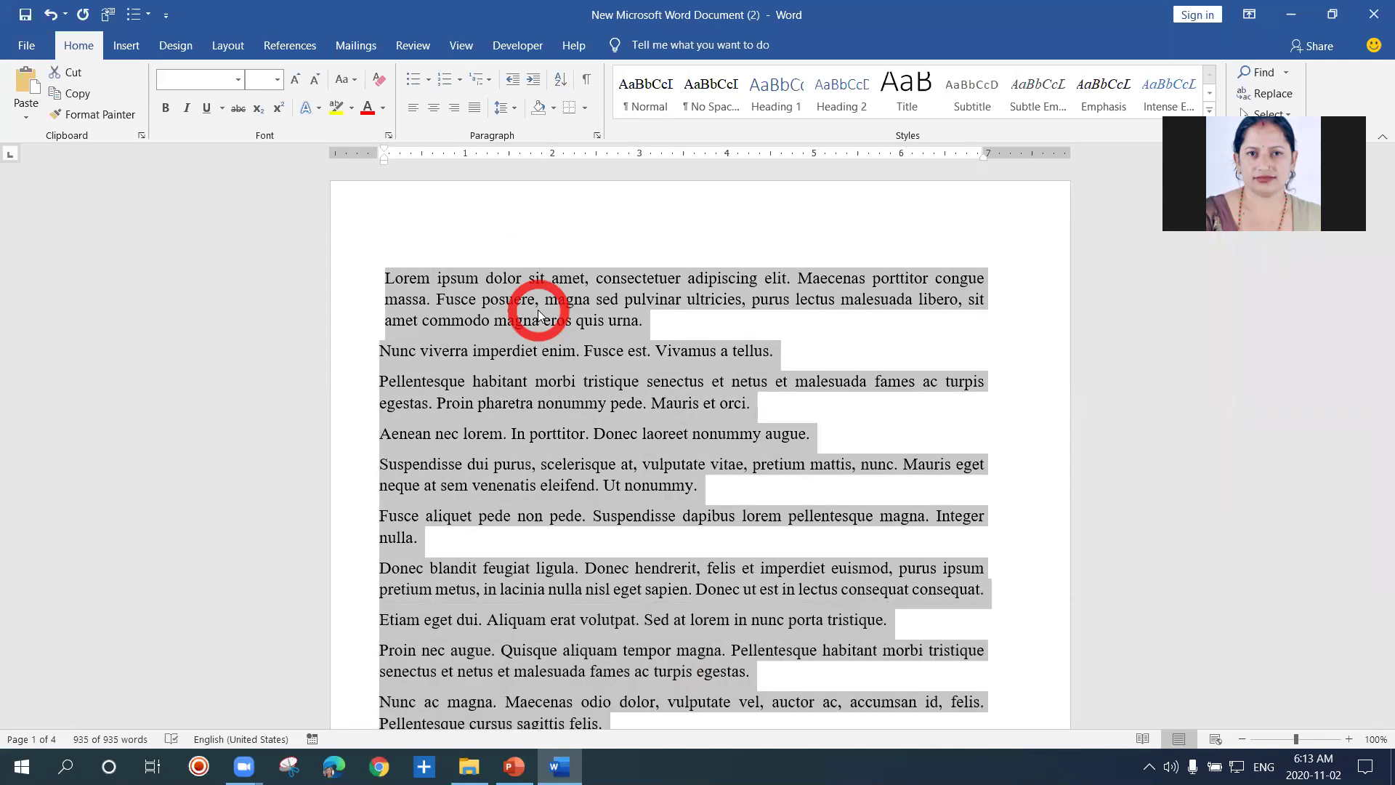
{"action": "key", "text": "Delete"}
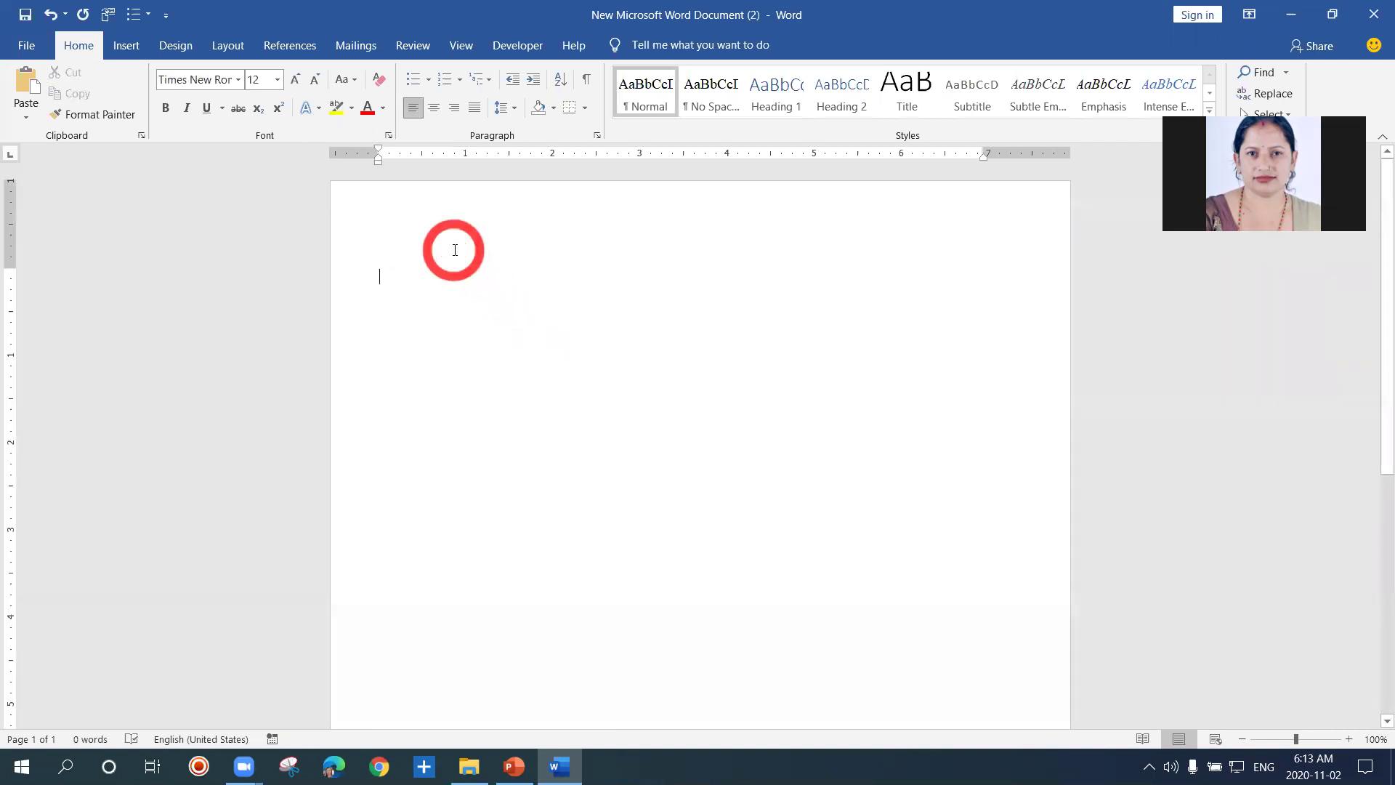
{"action": "type", "text": "="}
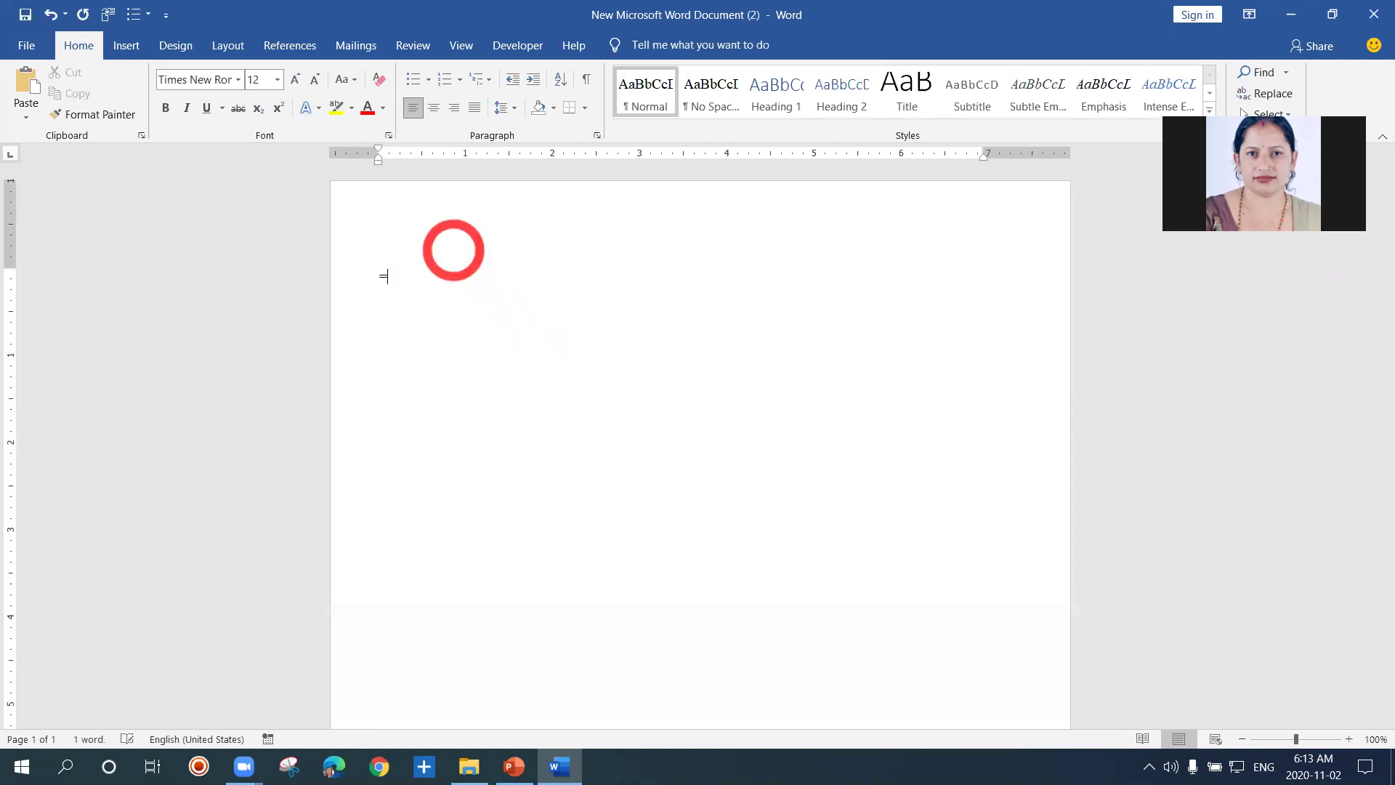
{"action": "type", "text": "rand"}
{"action": "key", "text": "BackSpace"}
{"action": "key", "text": "BackSpace"}
{"action": "key", "text": "BackSpace"}
Step: Switch to the day-6-page-break presentation in PowerPoint and copy the whole bulleted list from slide 8, Margins through Spacing between column
{"action": "left_click", "coordinate": [514, 766]}
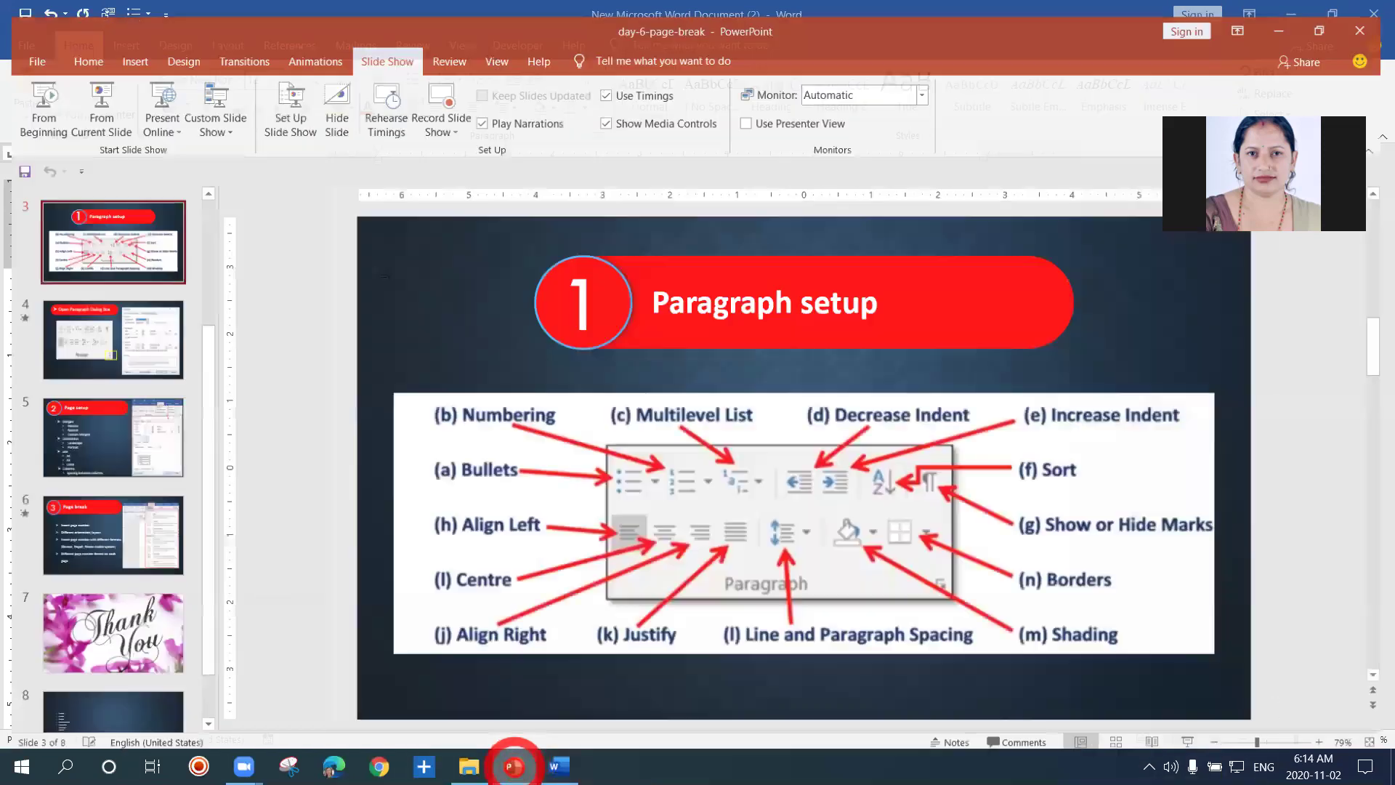
{"action": "left_click", "coordinate": [109, 706]}
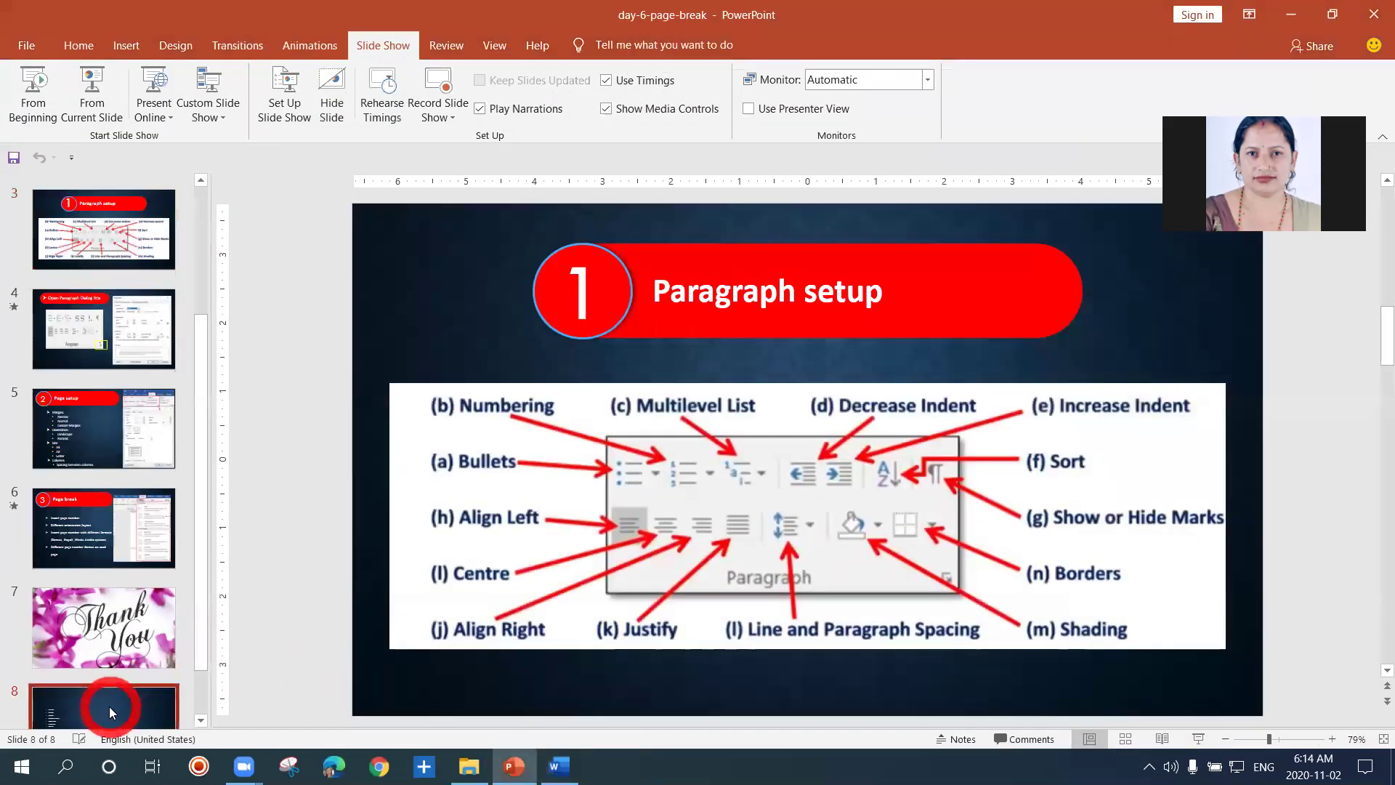
{"action": "left_click_drag", "start_coordinate": [455, 343], "coordinate": [549, 555]}
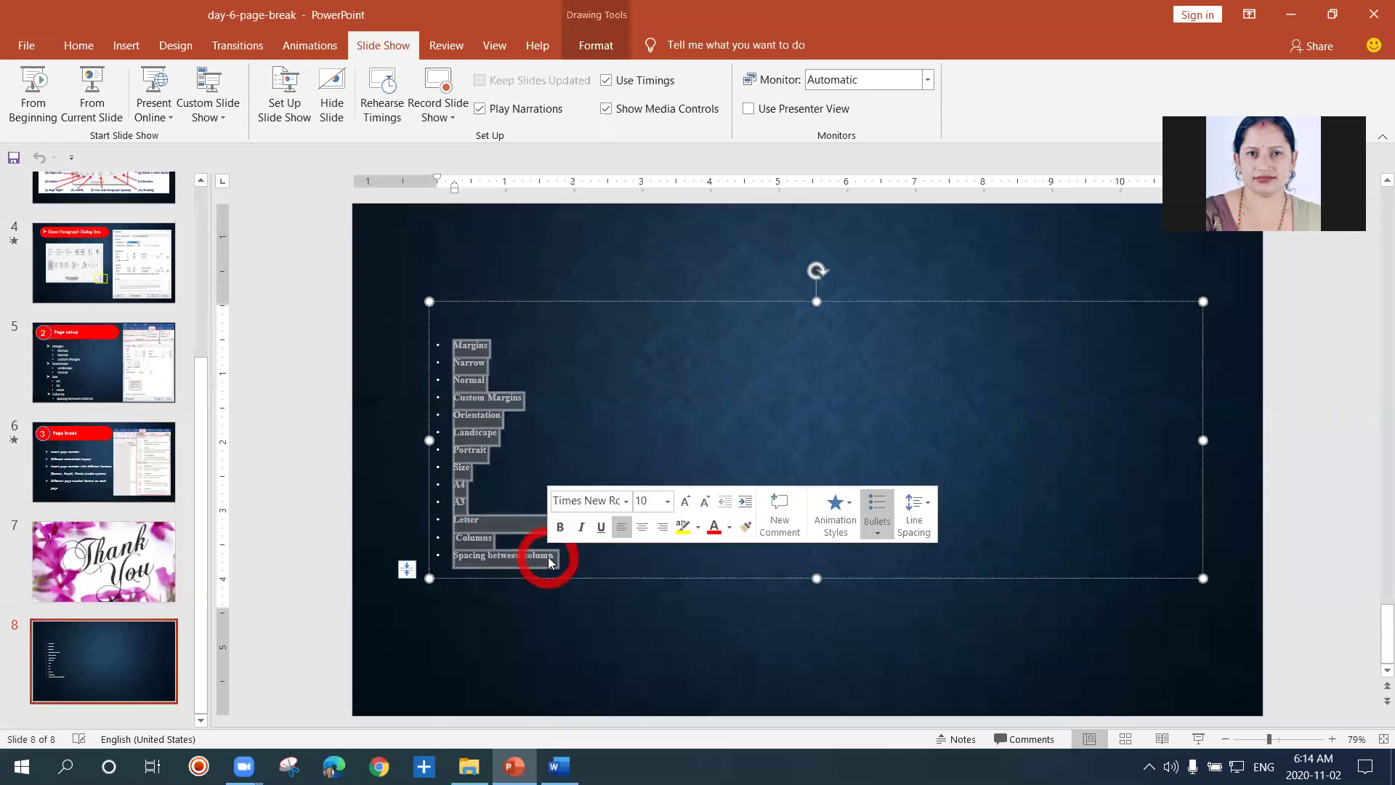
{"action": "key", "text": "ctrl+c"}
Step: Return to the Word document, clear the leftover characters and paste the copied bulleted list
{"action": "left_click", "coordinate": [559, 764]}
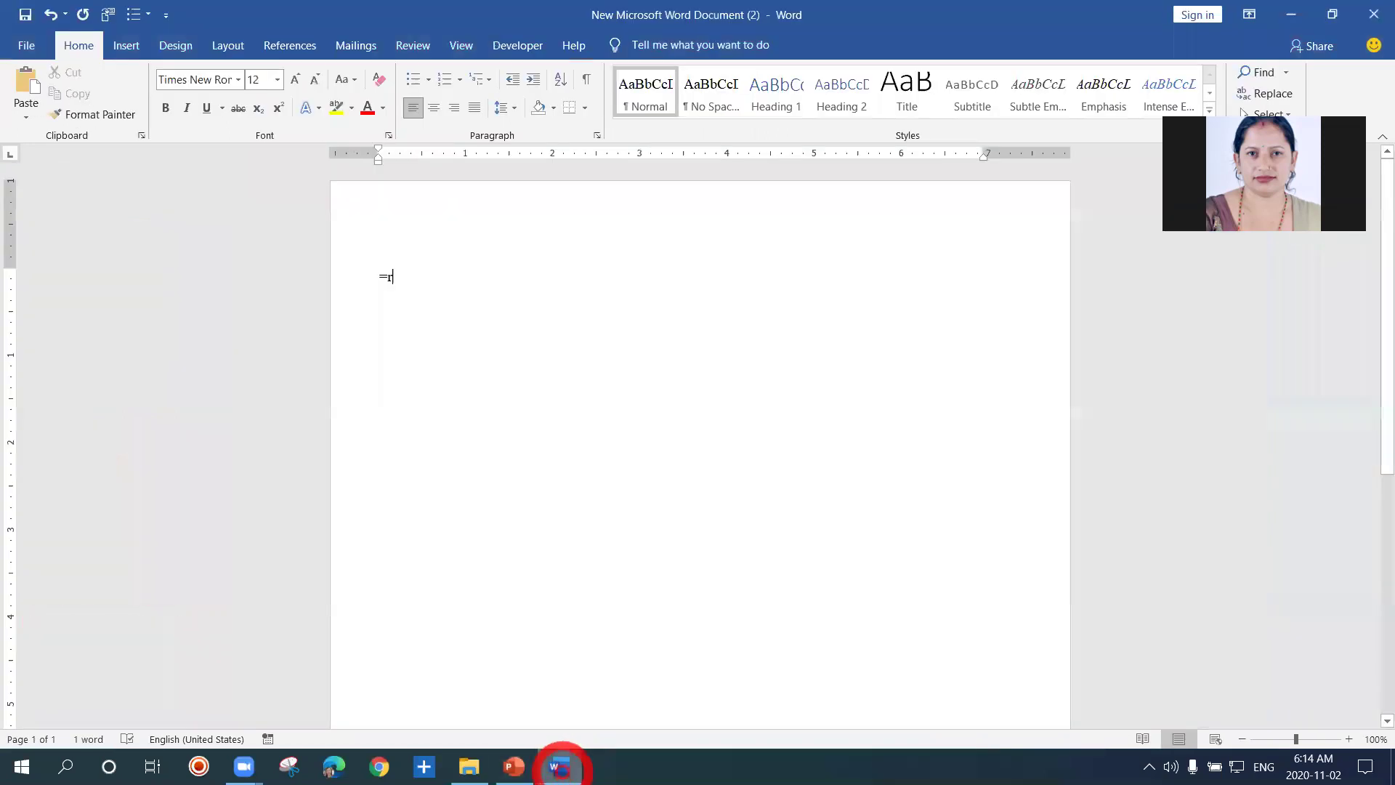
{"action": "left_click", "coordinate": [399, 354]}
{"action": "left_click", "coordinate": [402, 292]}
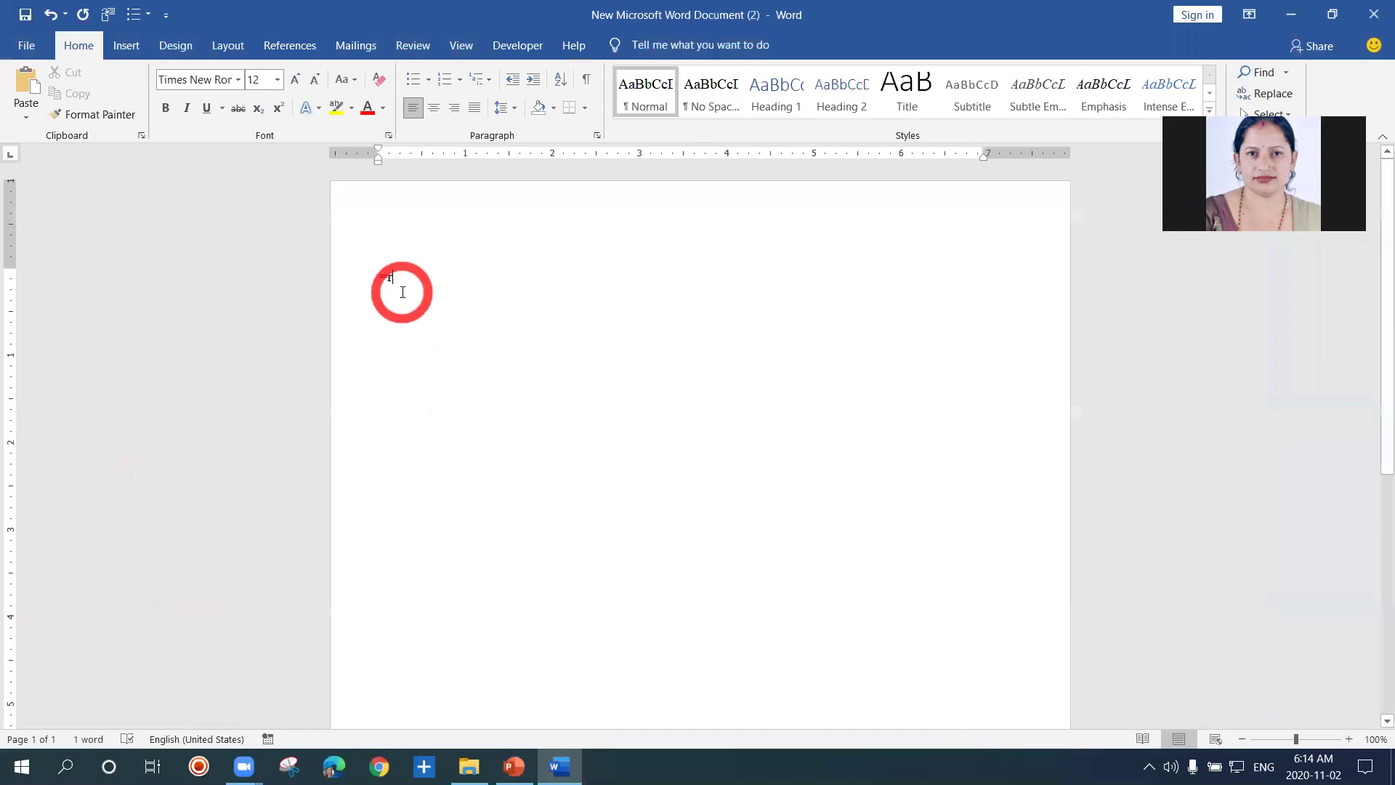
{"action": "key", "text": "BackSpace"}
{"action": "key", "text": "BackSpace"}
{"action": "key", "text": "ctrl+v"}
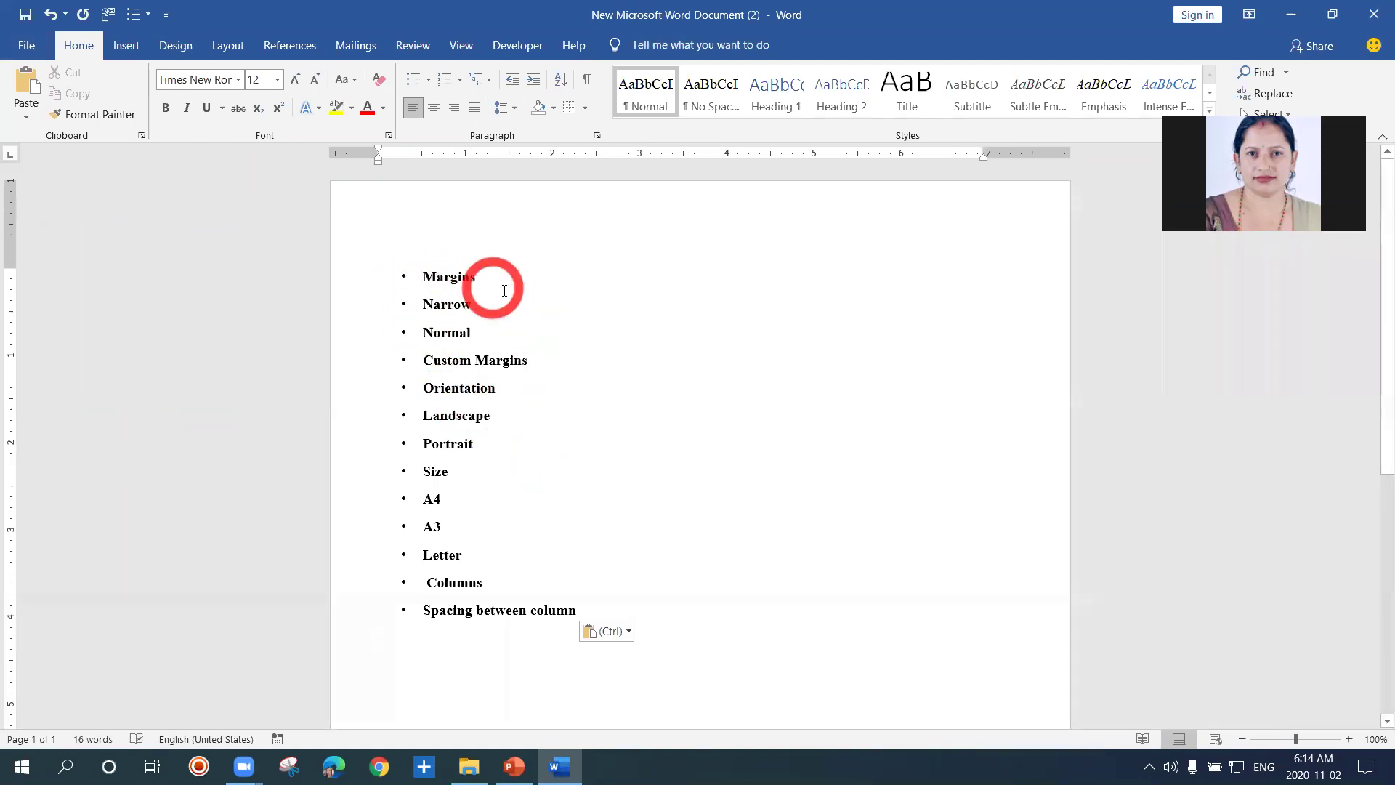
Step: Convert the entire bulleted list to a numbered list in the 1. 2. 3. format
{"action": "left_click", "coordinate": [462, 305]}
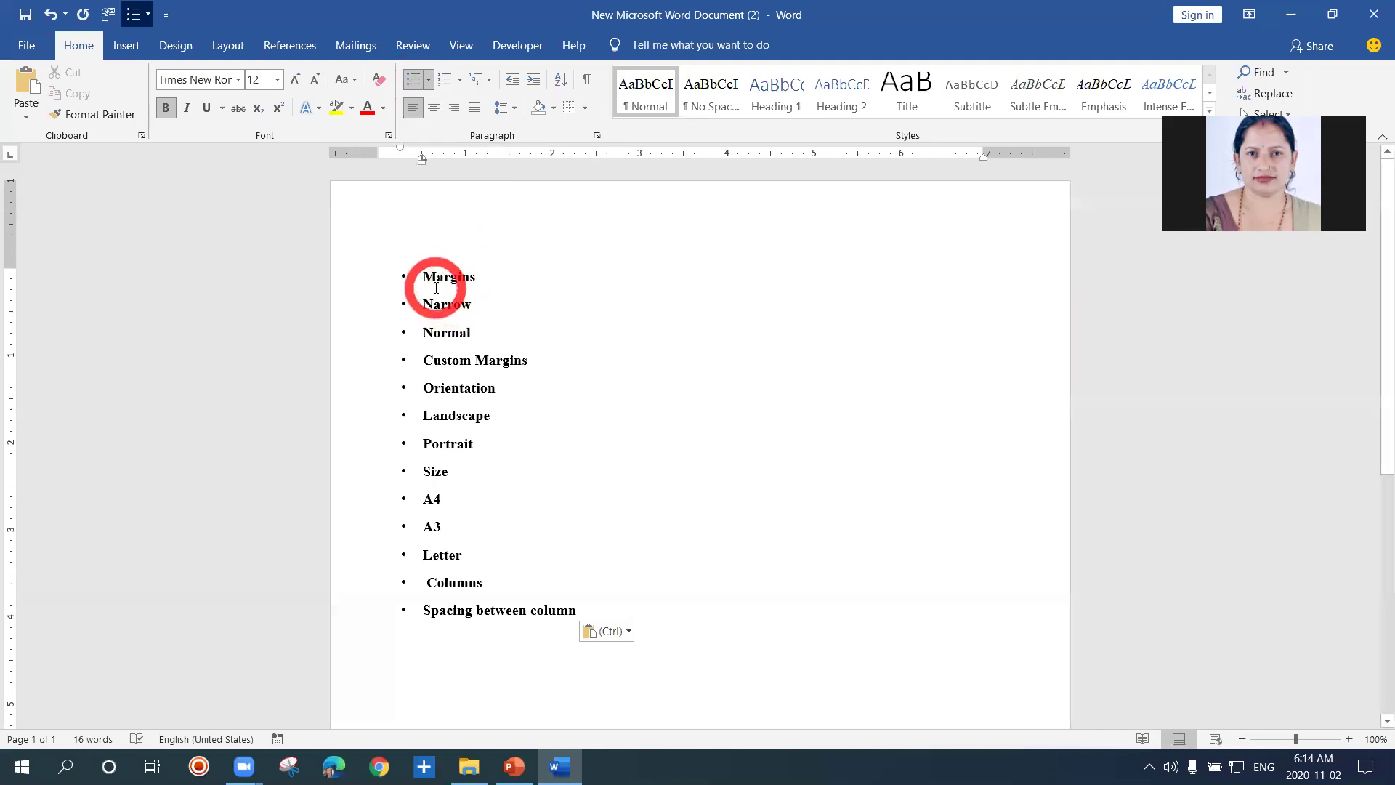
{"action": "key", "text": "ctrl"}
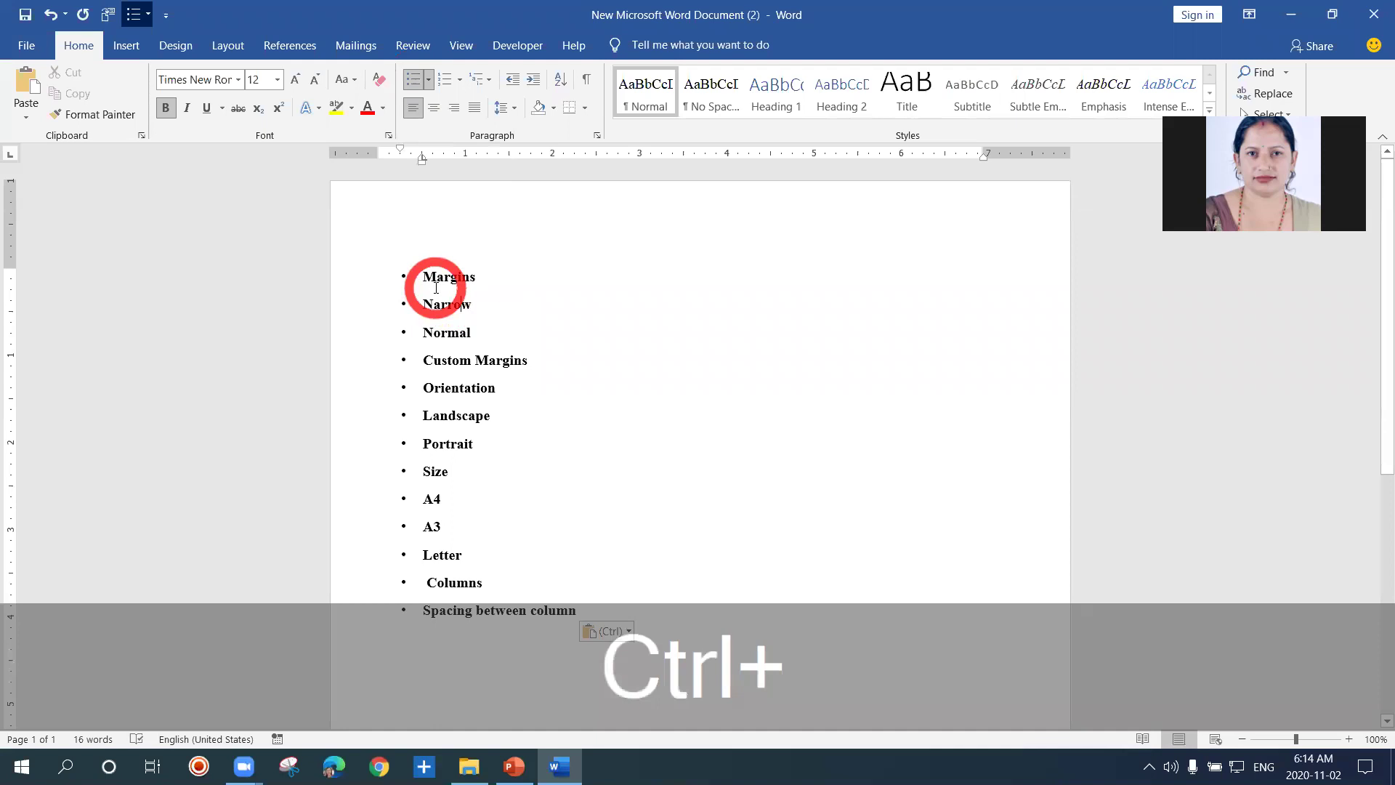
{"action": "key", "text": "ctrl+a"}
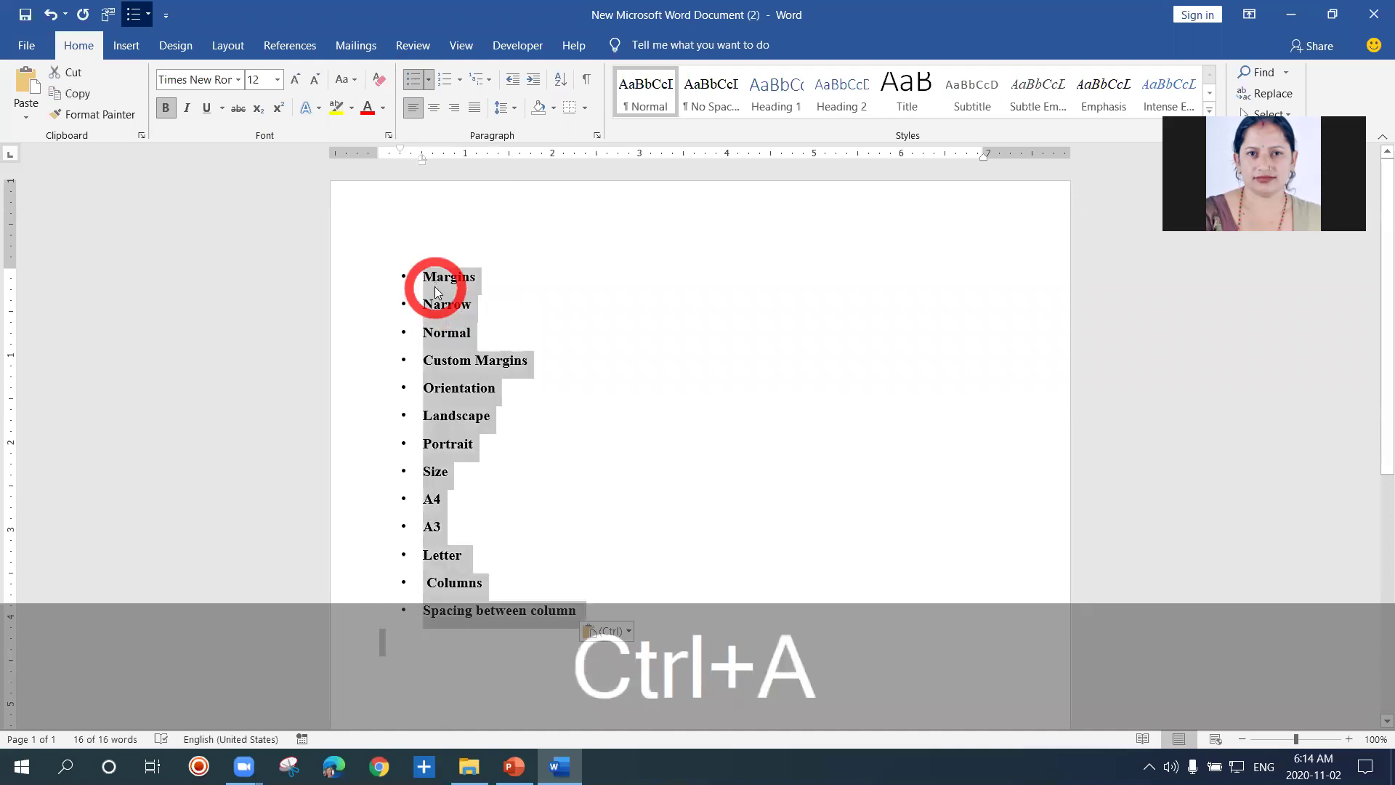
{"action": "left_click", "coordinate": [429, 80]}
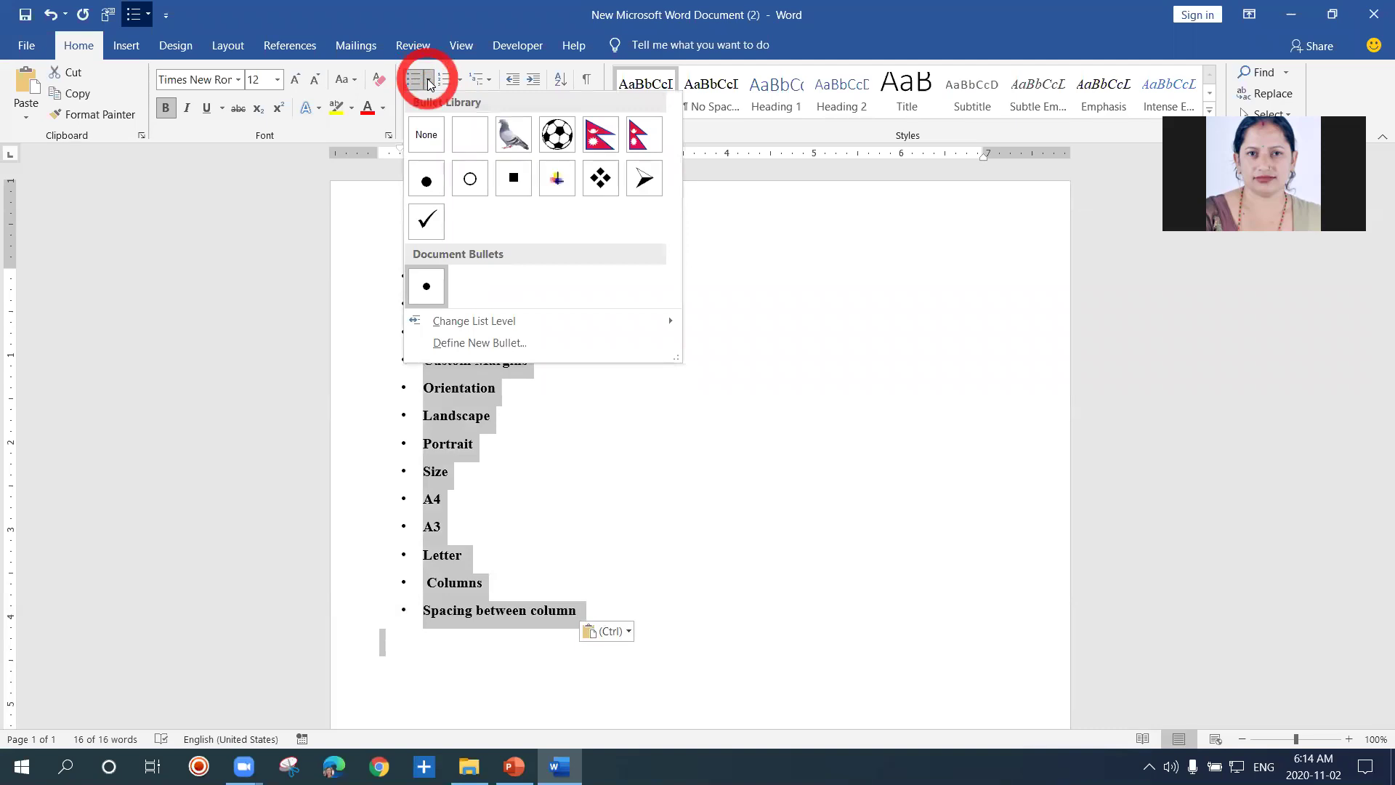
{"action": "left_click", "coordinate": [460, 82]}
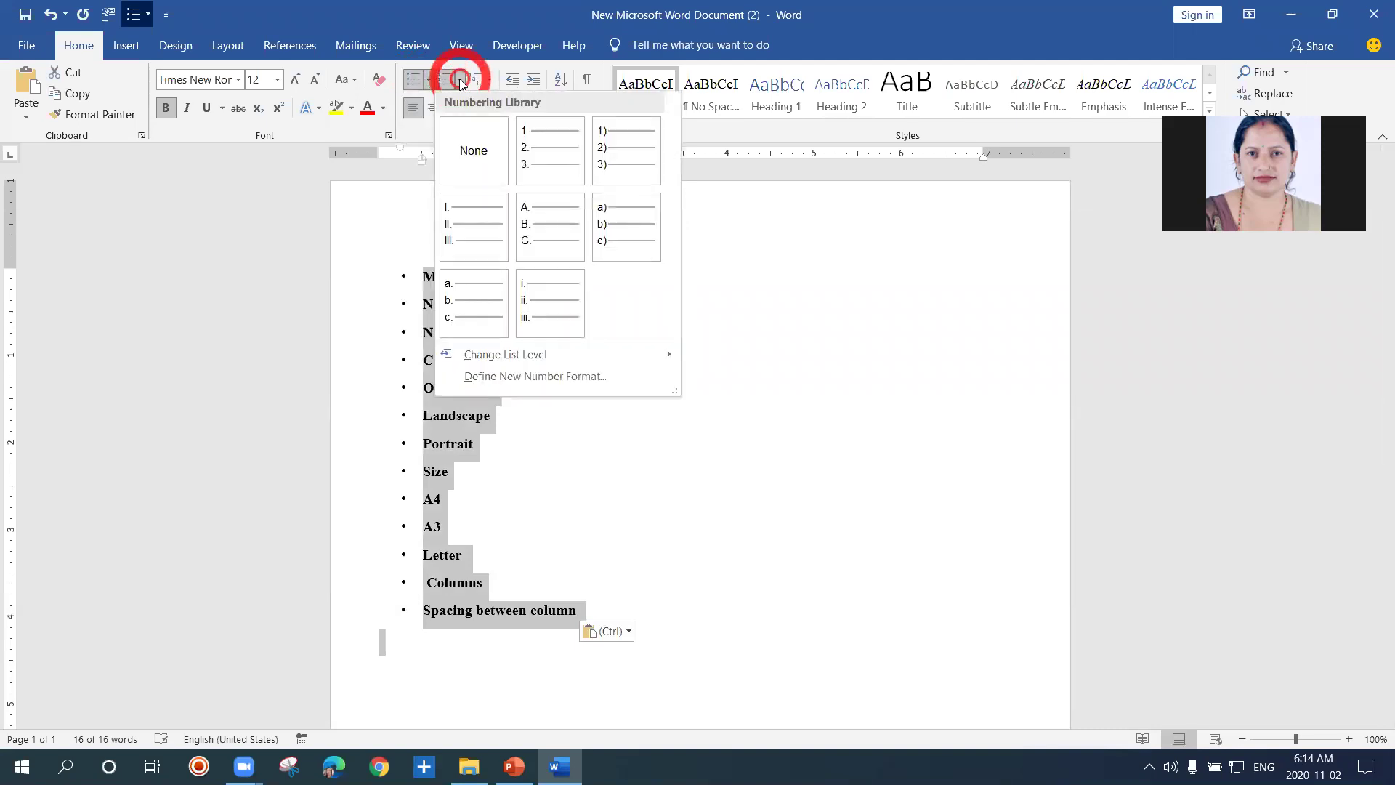
{"action": "left_click", "coordinate": [535, 149]}
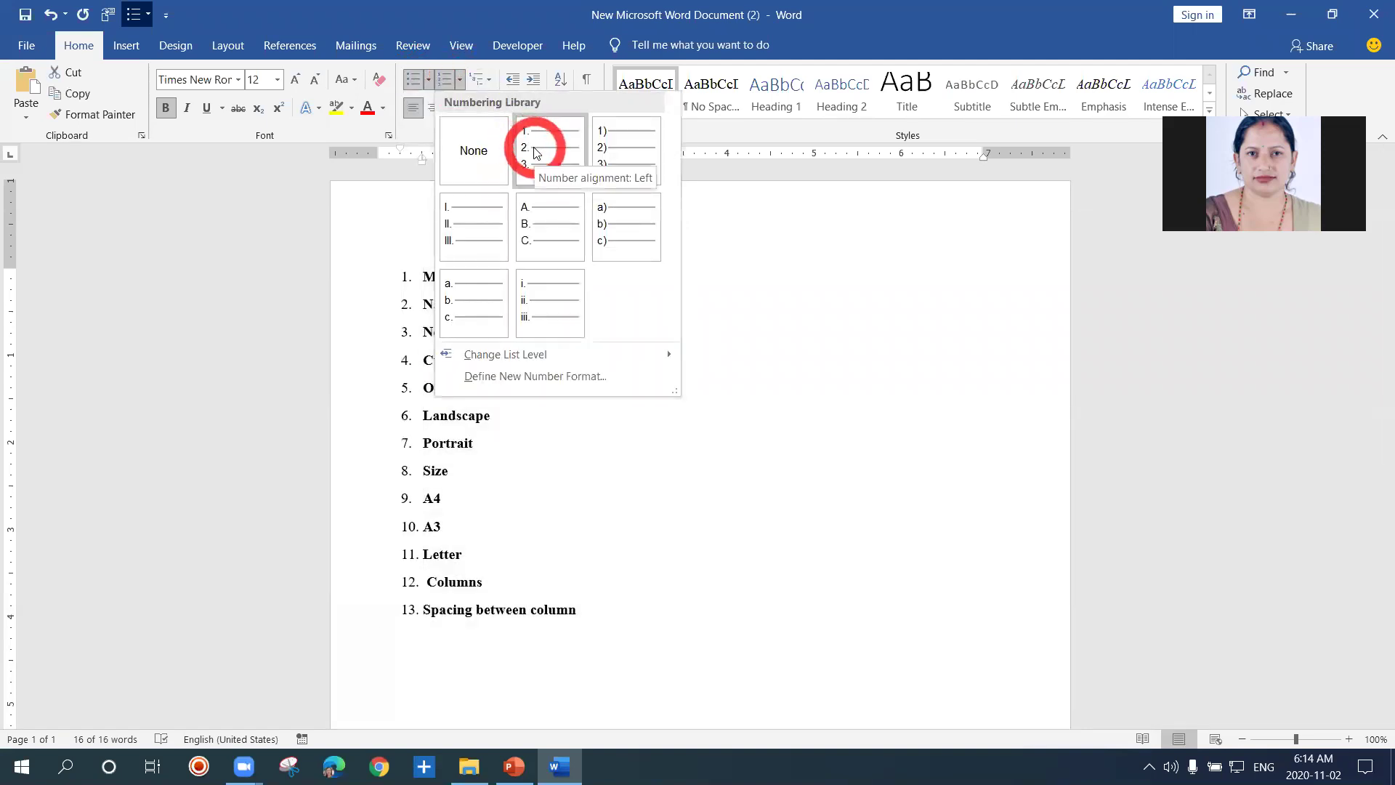
Step: Apply the 1., 1.1., 1.1.1. multilevel list format to all the list items
{"action": "key", "text": "ctrl+a"}
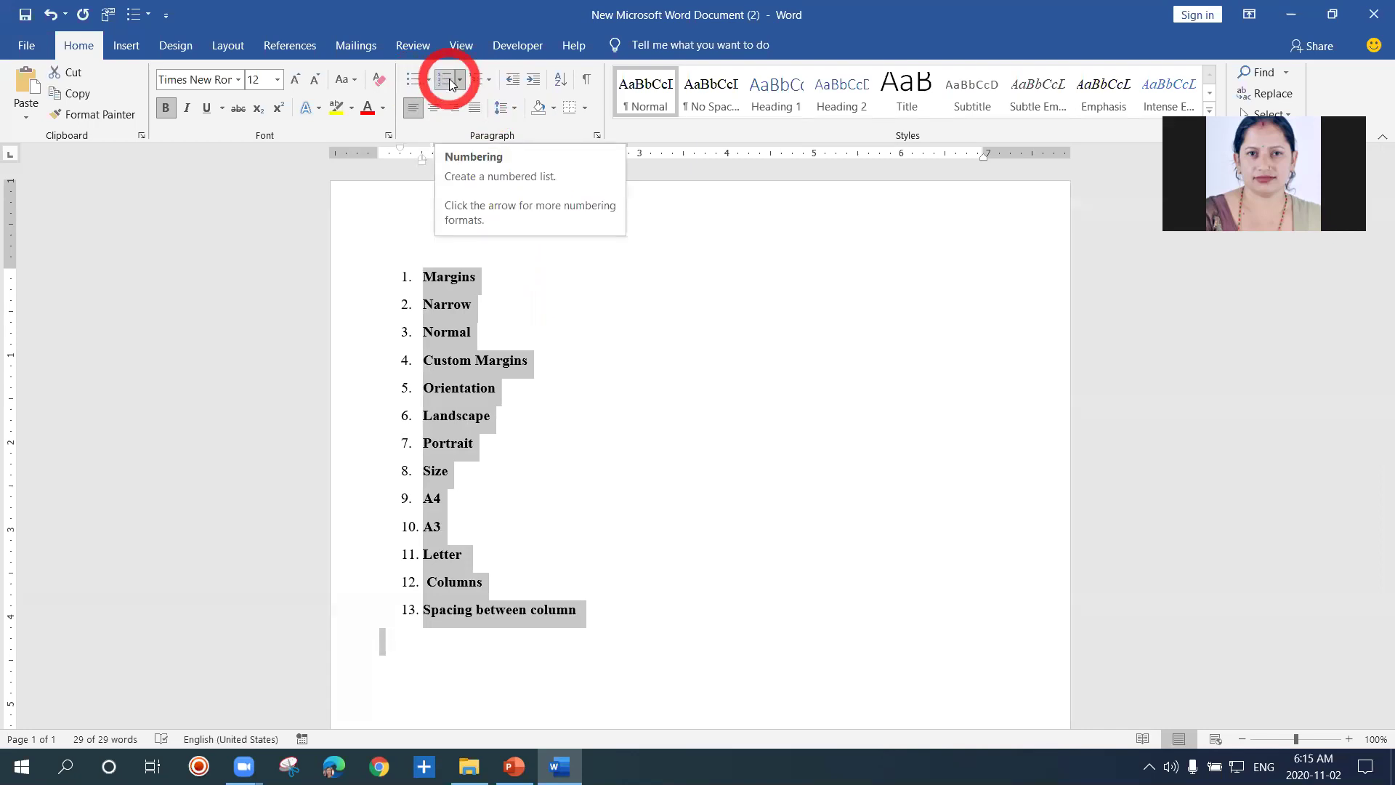
{"action": "left_click", "coordinate": [487, 82]}
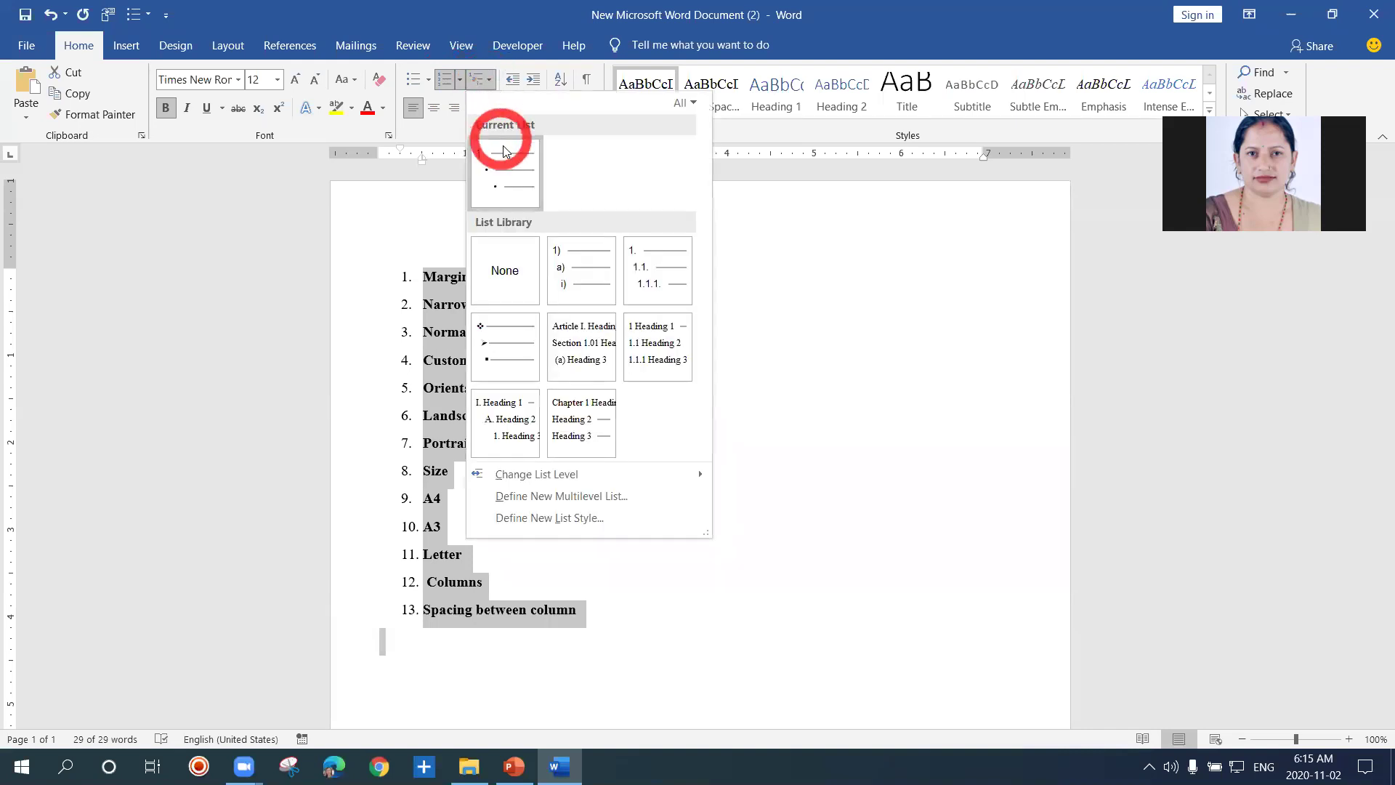
{"action": "mouse_move", "coordinate": [507, 164]}
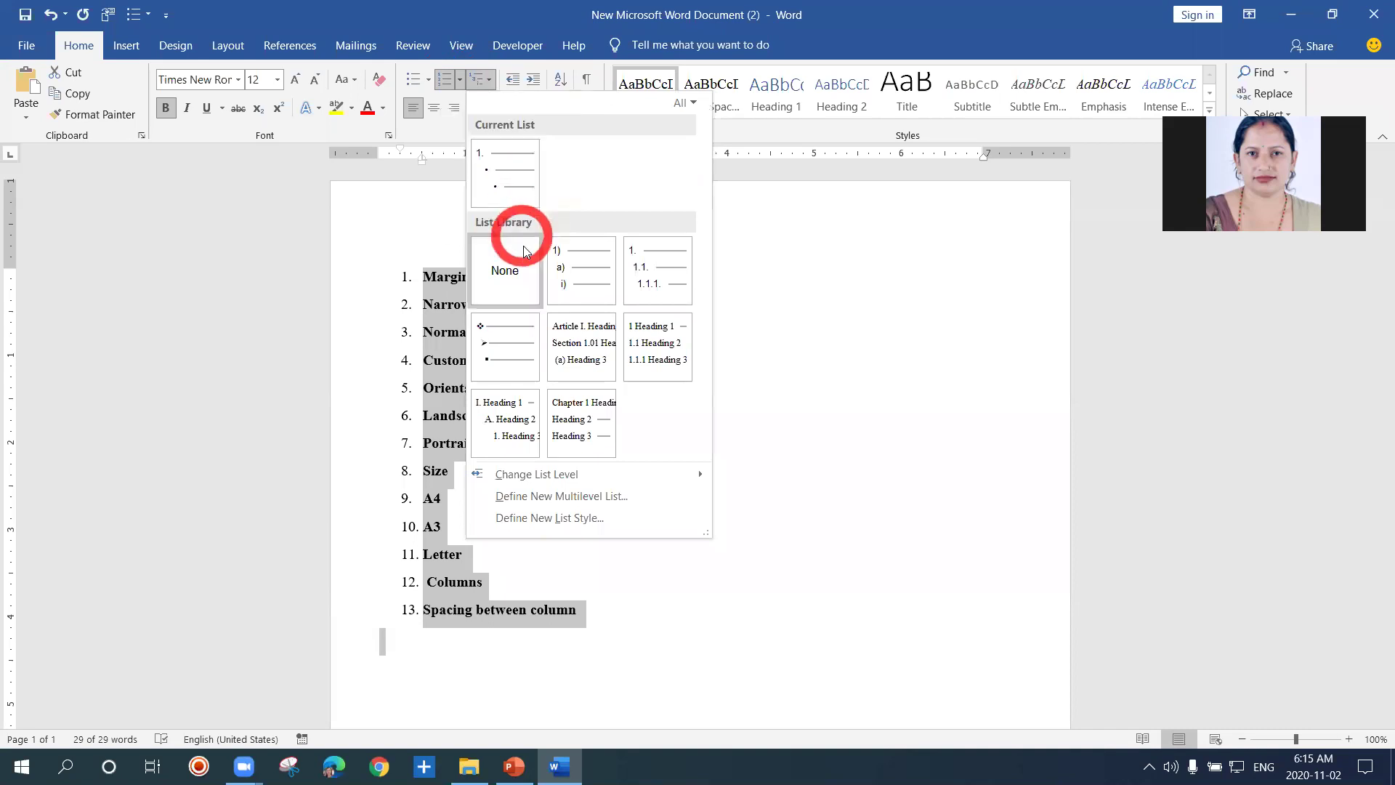
{"action": "mouse_move", "coordinate": [558, 274]}
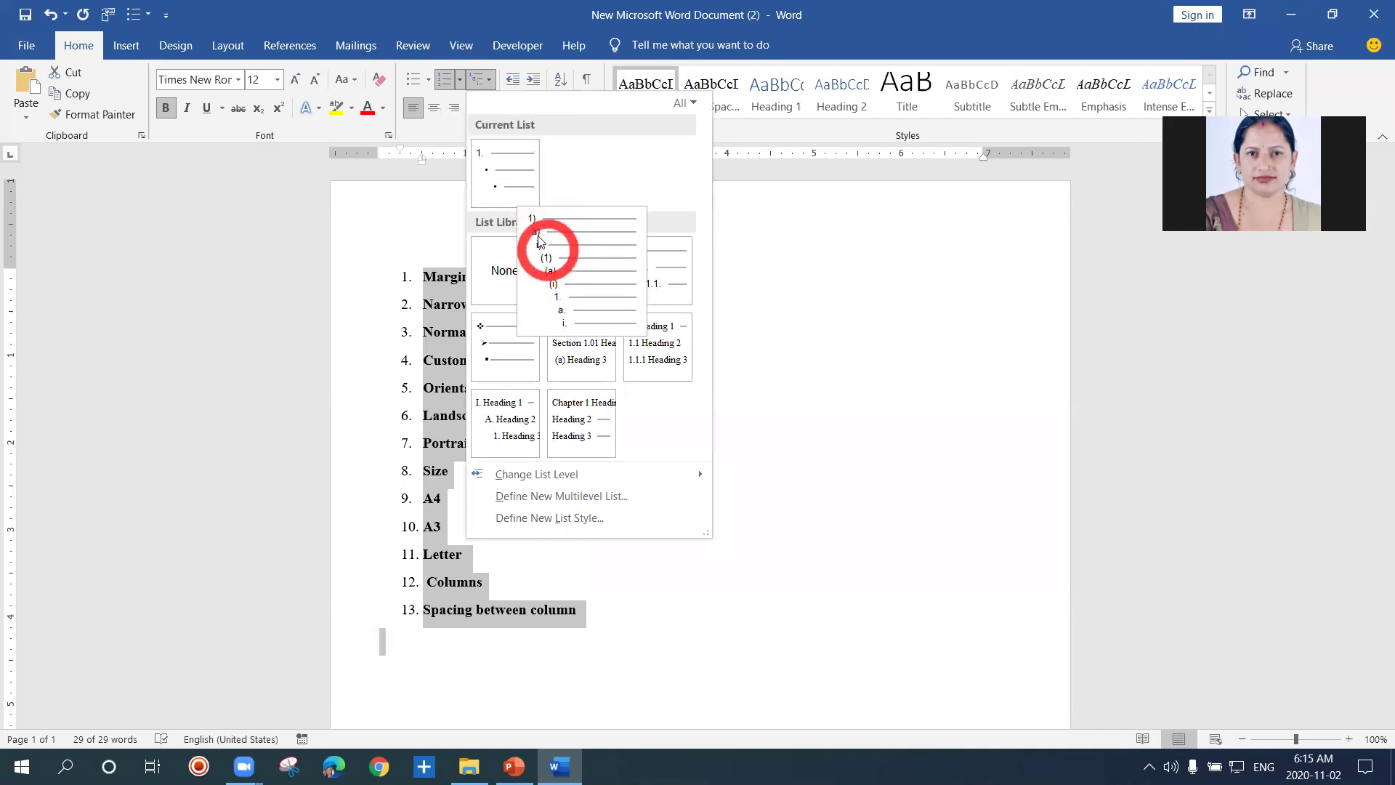
{"action": "left_click", "coordinate": [556, 249]}
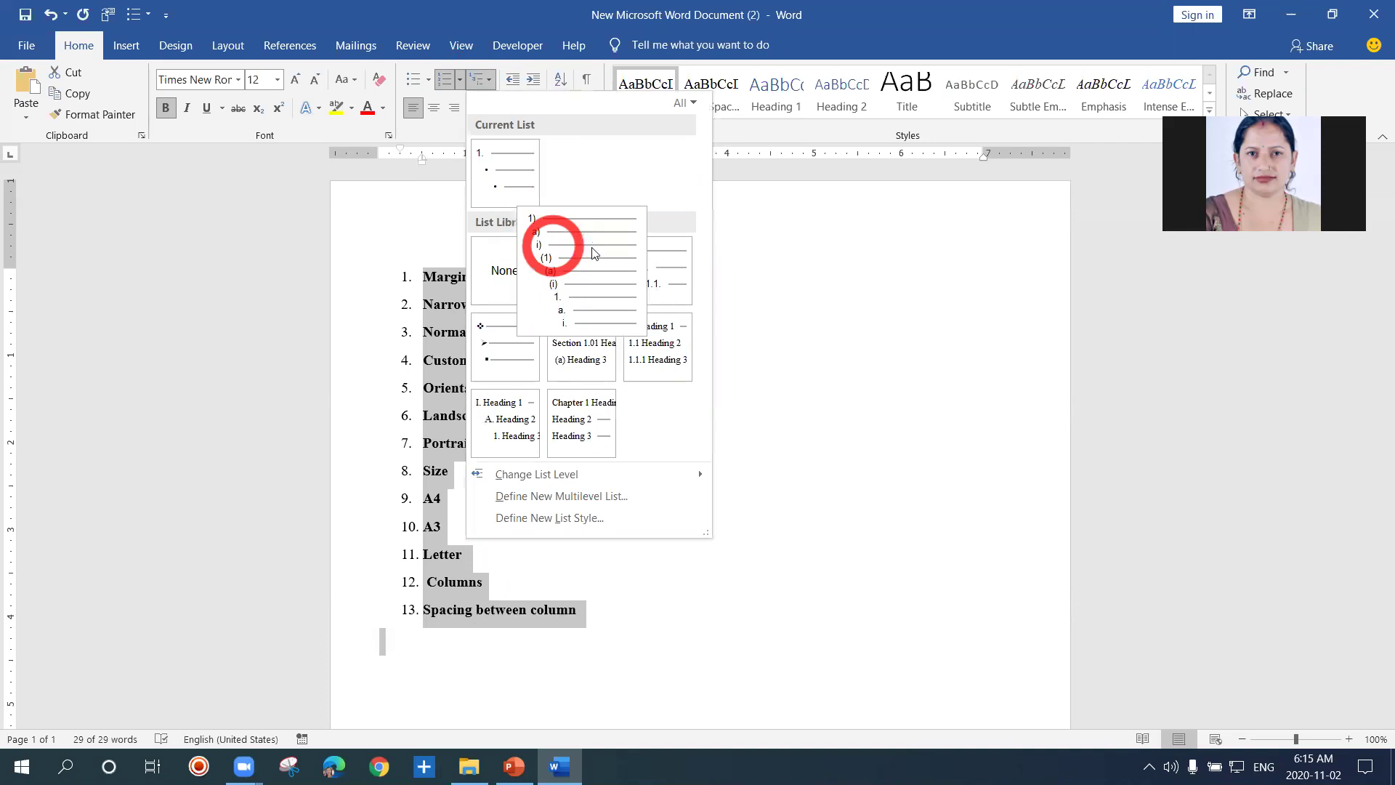
{"action": "left_click", "coordinate": [639, 262]}
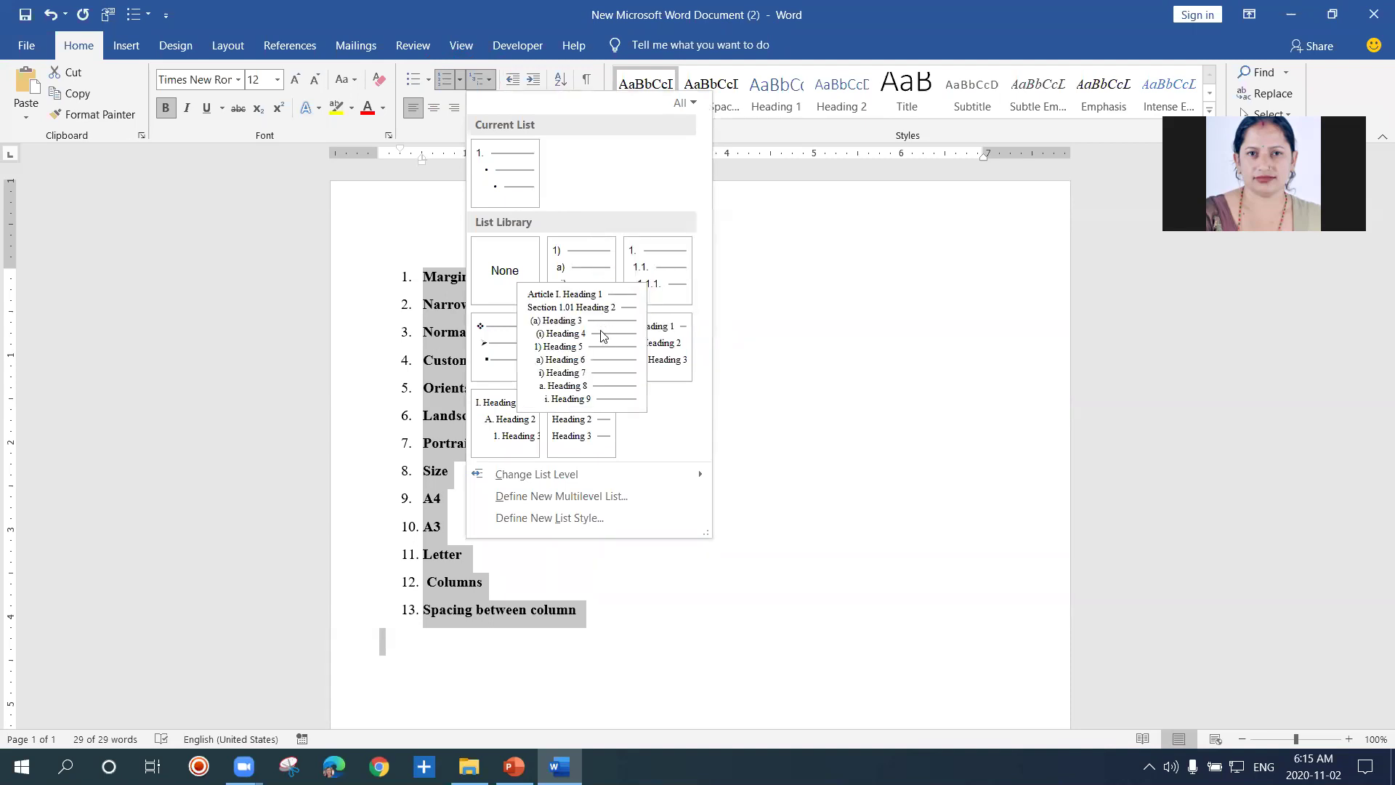
{"action": "mouse_move", "coordinate": [657, 340]}
{"action": "left_click_drag", "start_coordinate": [657, 340], "coordinate": [656, 283]}
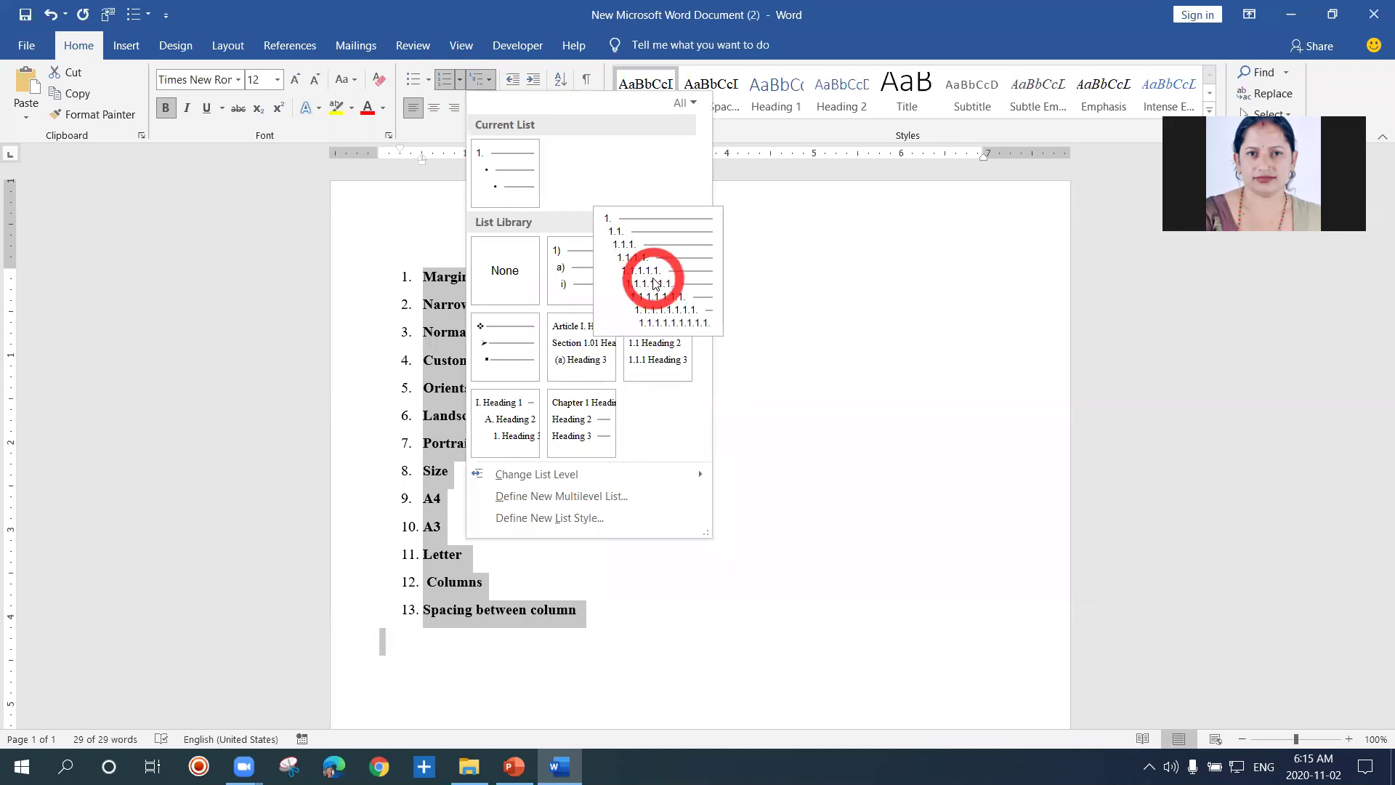
{"action": "left_click_drag", "start_coordinate": [654, 282], "coordinate": [656, 283]}
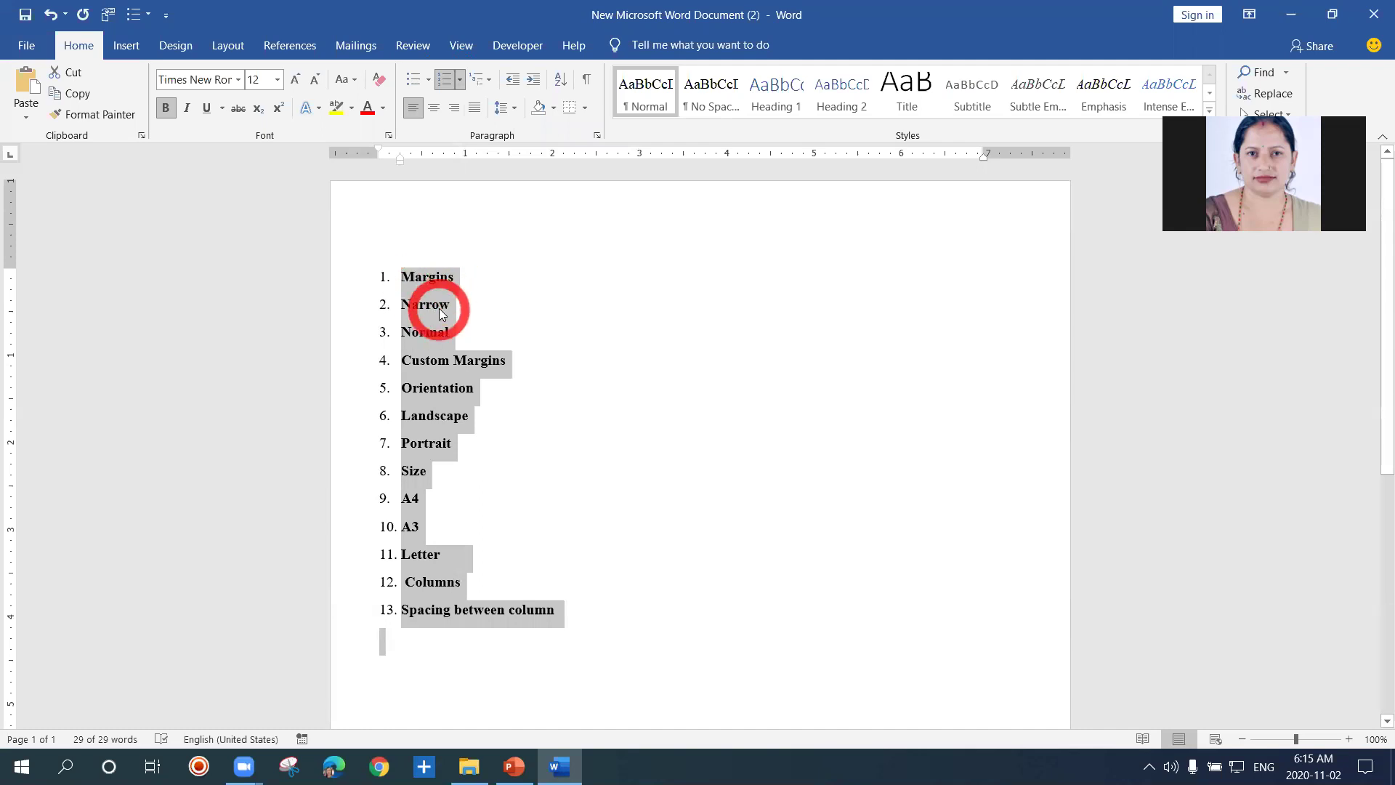
{"action": "left_click", "coordinate": [490, 77]}
{"action": "left_click", "coordinate": [802, 279]}
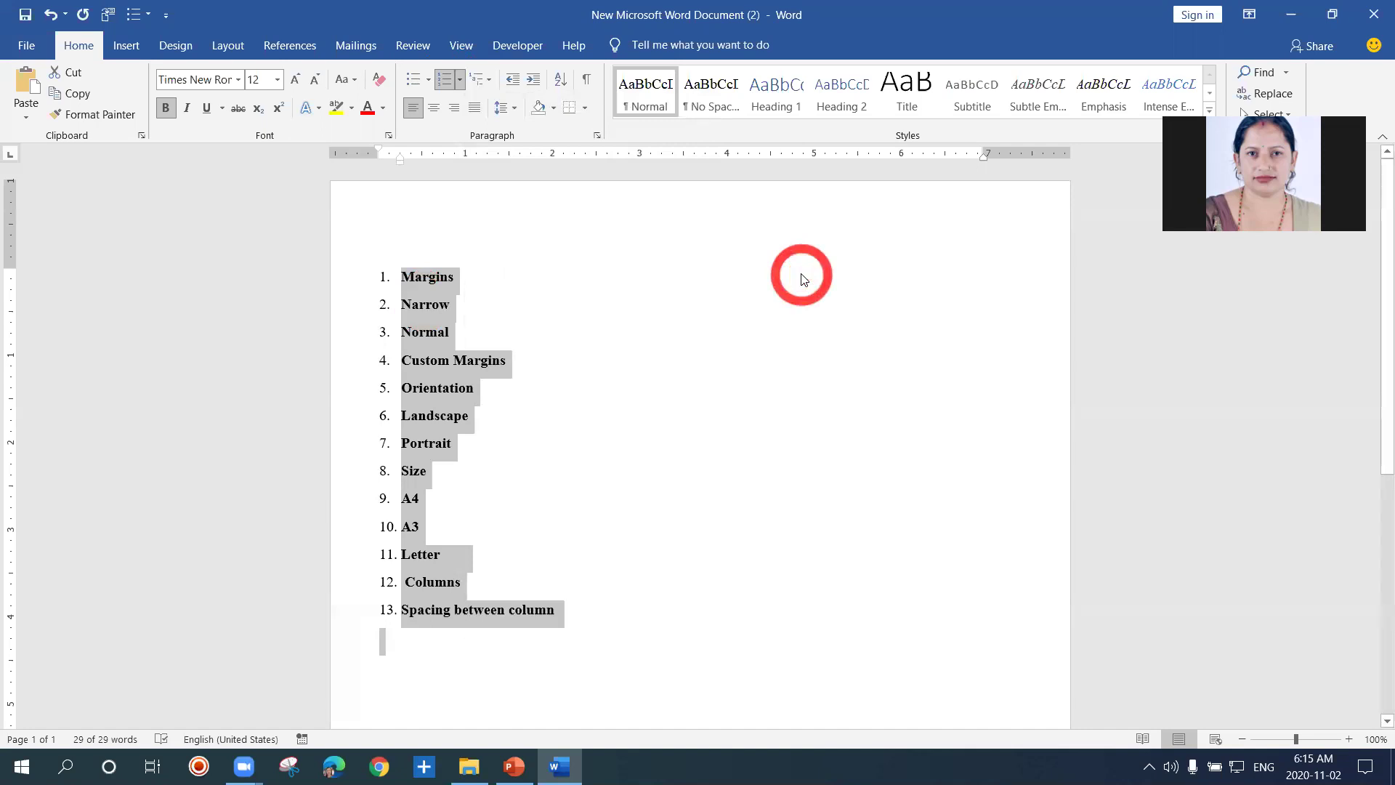
{"action": "left_click", "coordinate": [522, 300]}
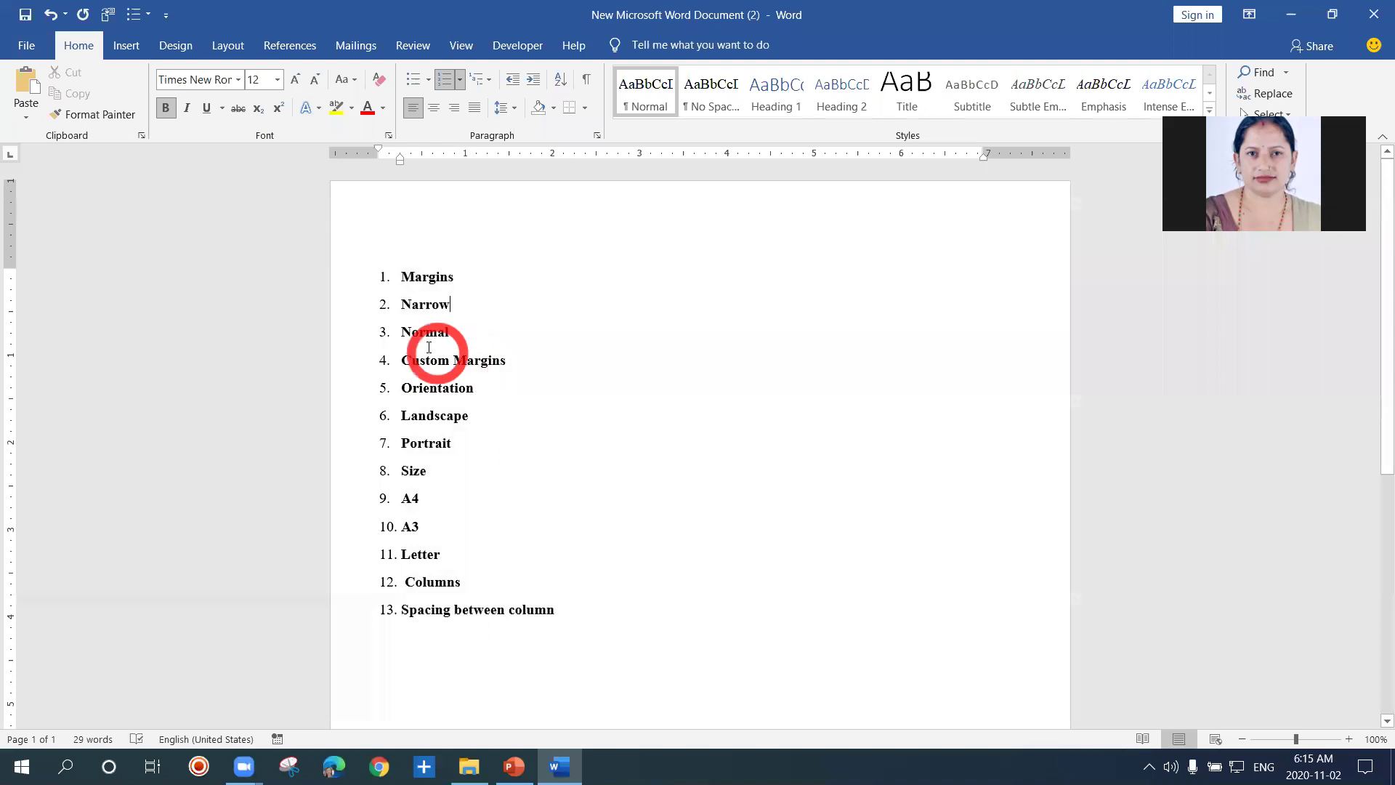
Step: Select the Narrow, Normal and Custom Margins items, open the Windows On-Screen Keyboard and move it clear of those items
{"action": "left_click_drag", "start_coordinate": [401, 307], "coordinate": [500, 362]}
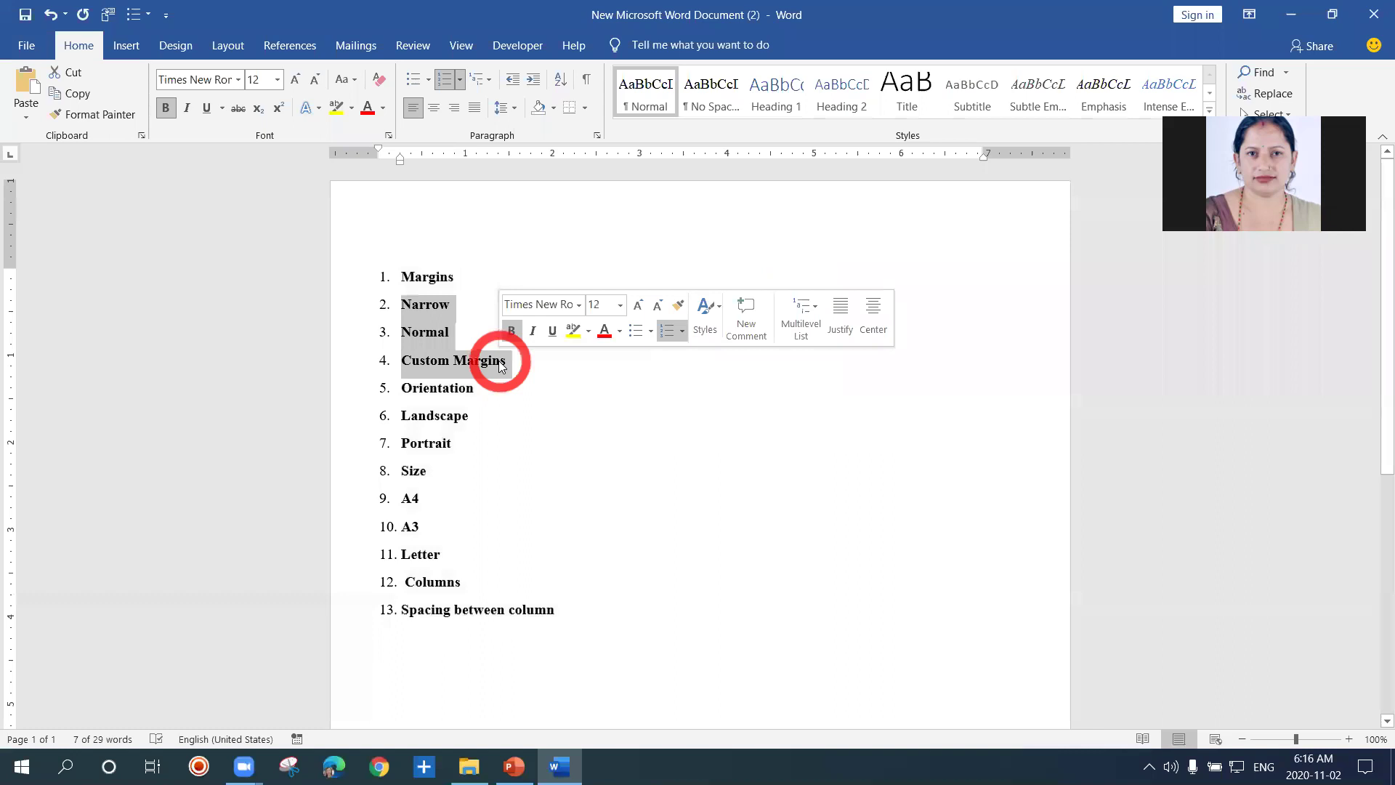
{"action": "left_click", "coordinate": [66, 765]}
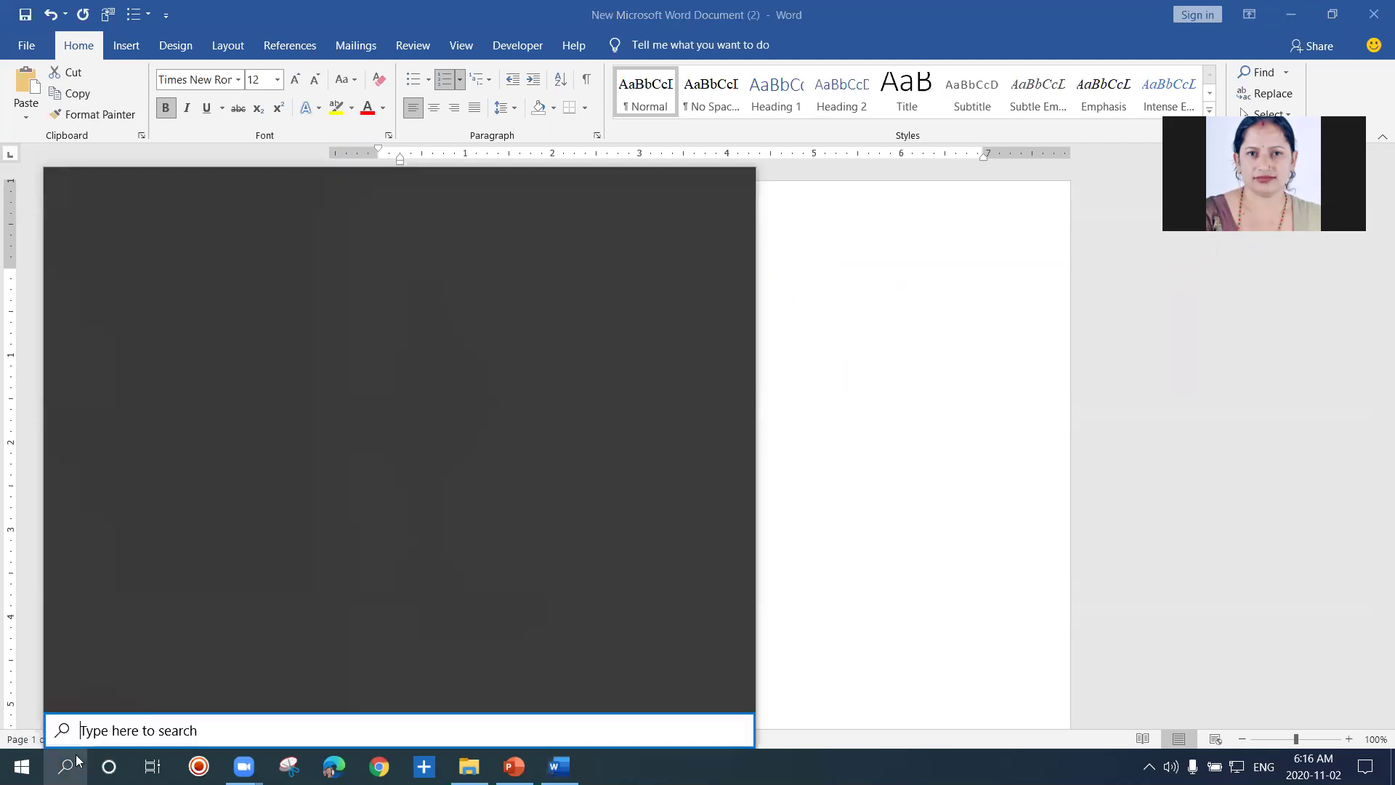
{"action": "type", "text": "o"}
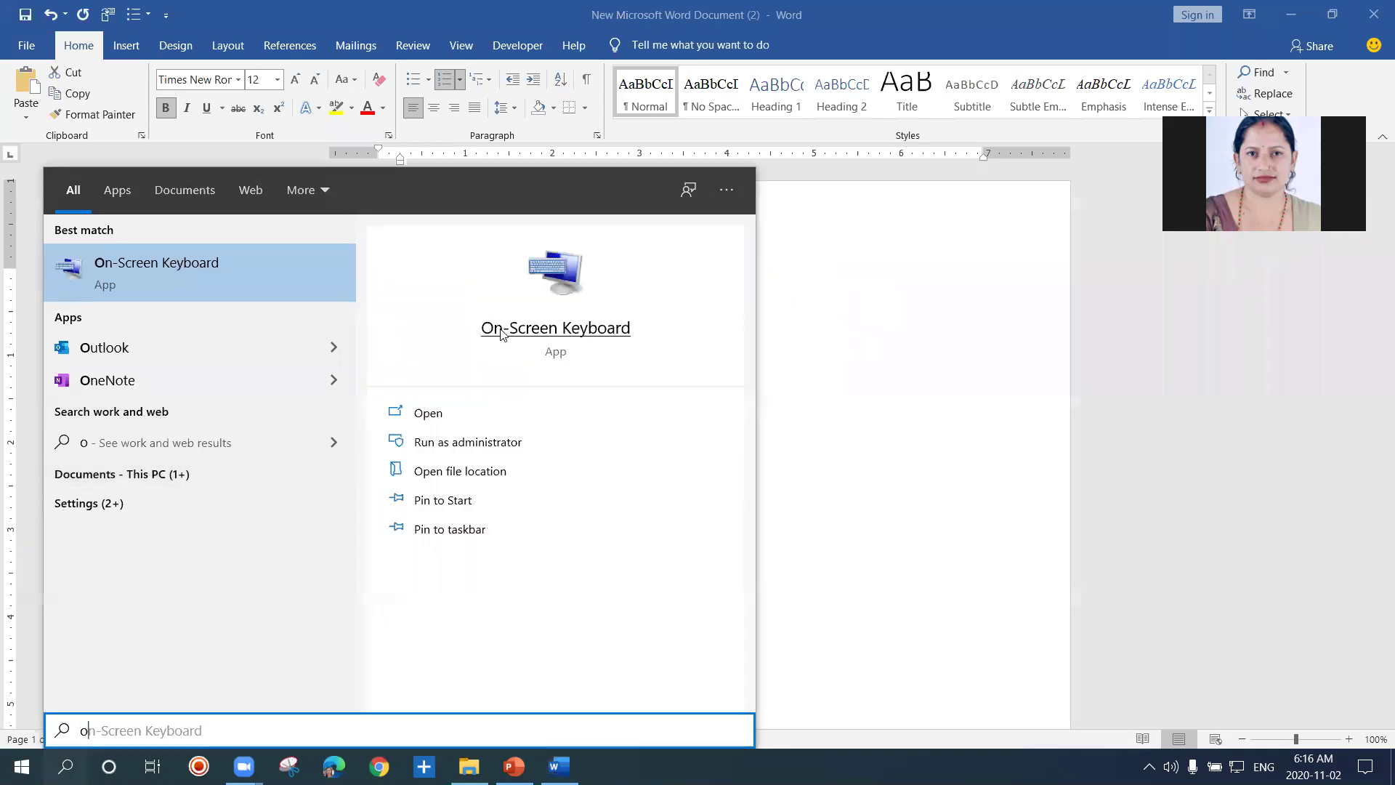
{"action": "left_click", "coordinate": [501, 329]}
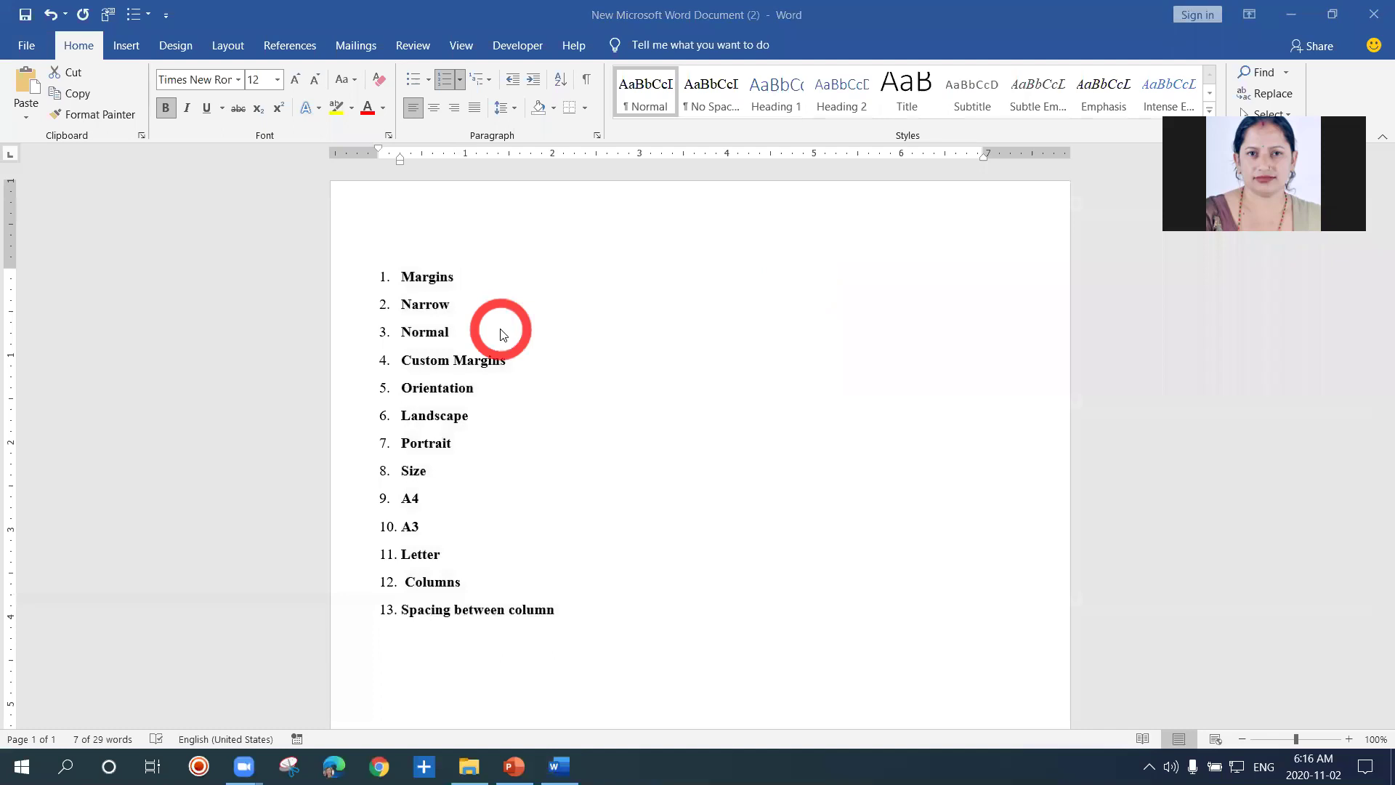
{"action": "left_click", "coordinate": [526, 283]}
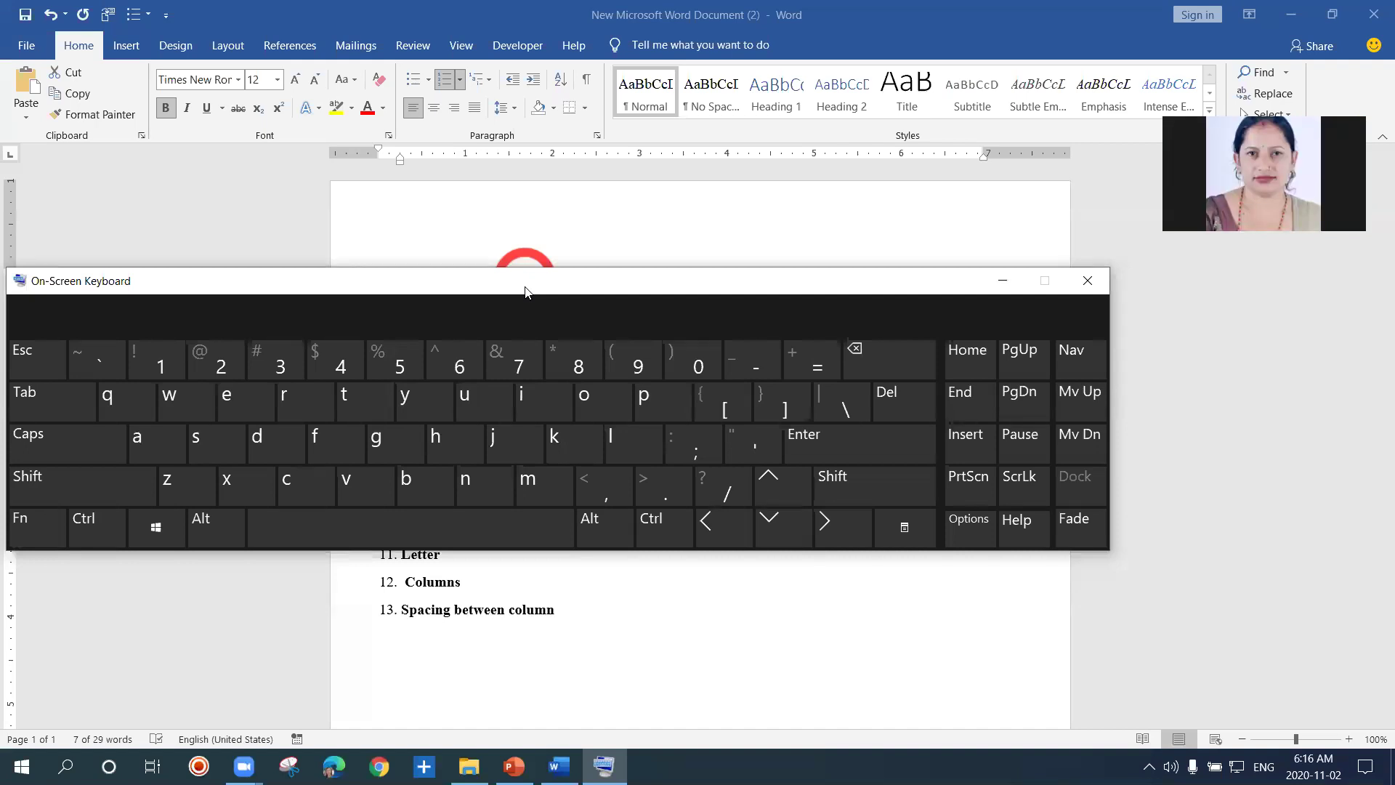
{"action": "left_click_drag", "start_coordinate": [525, 291], "coordinate": [734, 492]}
Step: Demote the Narrow, Normal and Custom Margins items to second-level entries under Margins
{"action": "left_click_drag", "start_coordinate": [445, 367], "coordinate": [418, 313]}
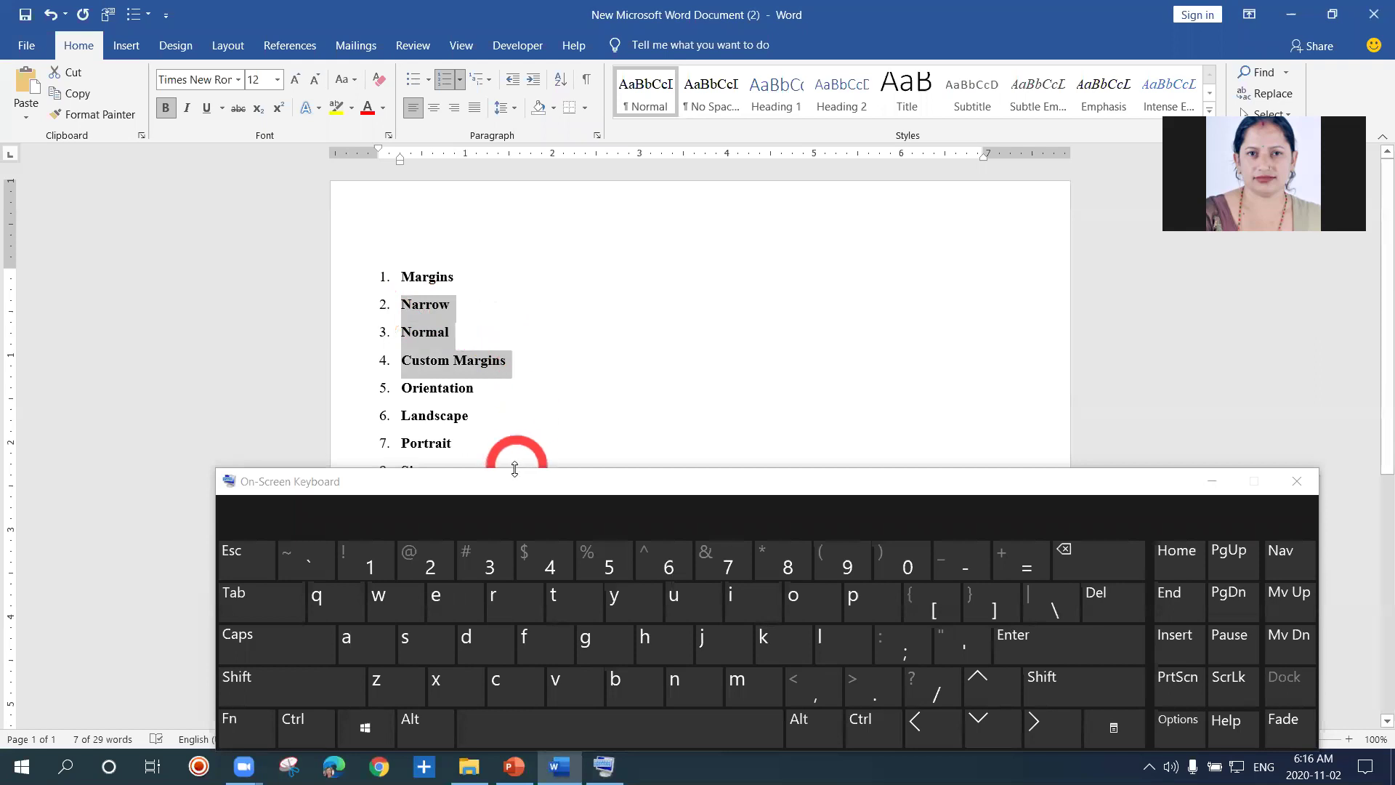
{"action": "left_click", "coordinate": [273, 603]}
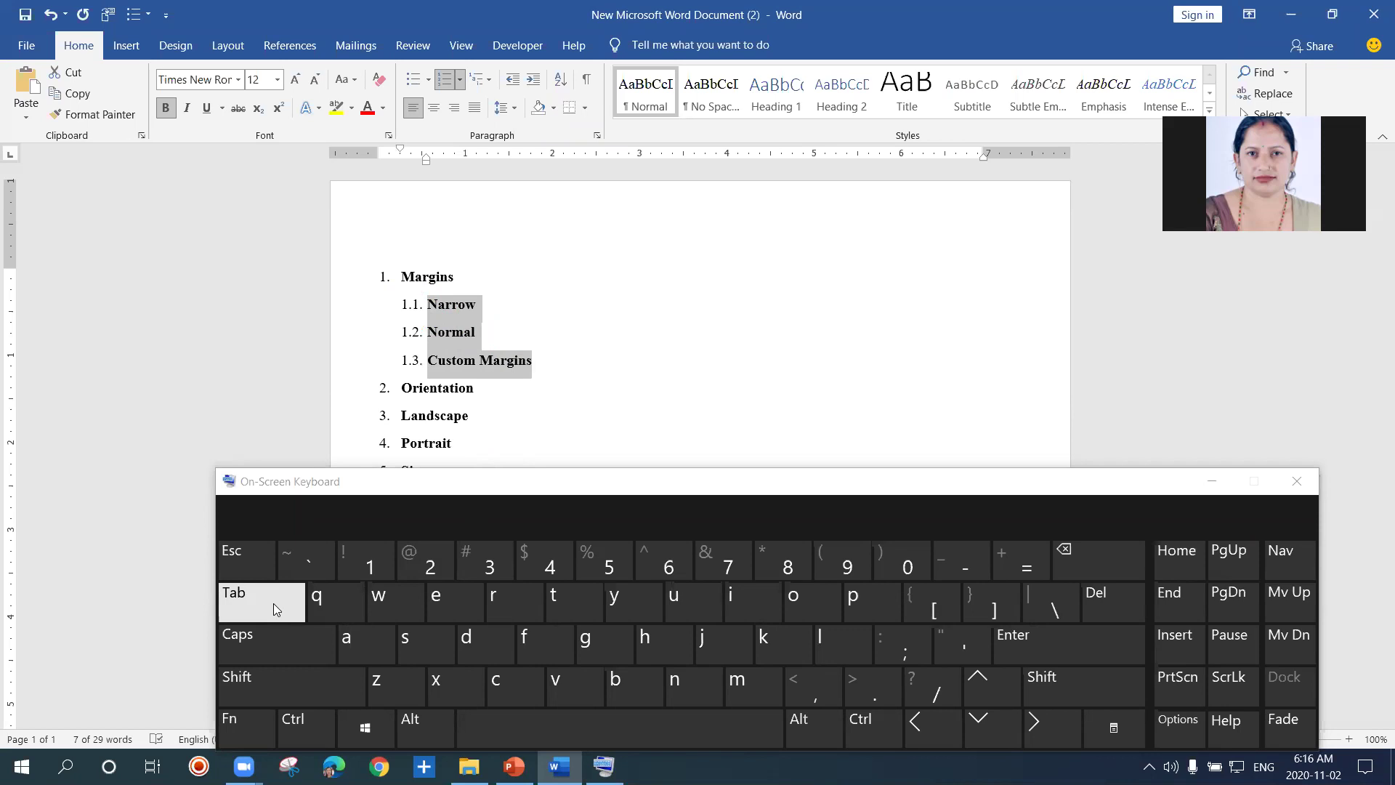
Step: Undo the demotion of Narrow, Normal and Custom Margins, and demote them to the second level again using Increase Indent
{"action": "left_click", "coordinate": [312, 726]}
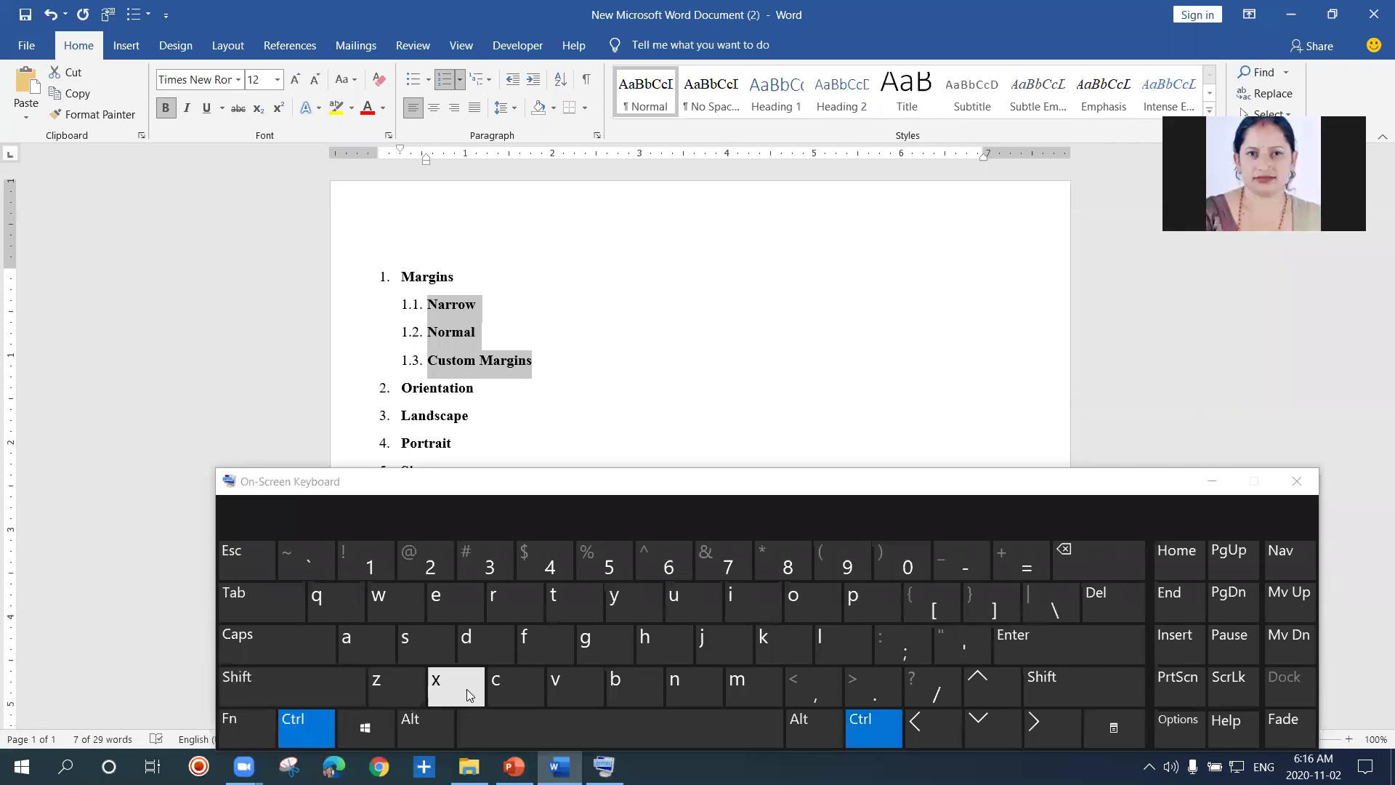
{"action": "left_click", "coordinate": [388, 688]}
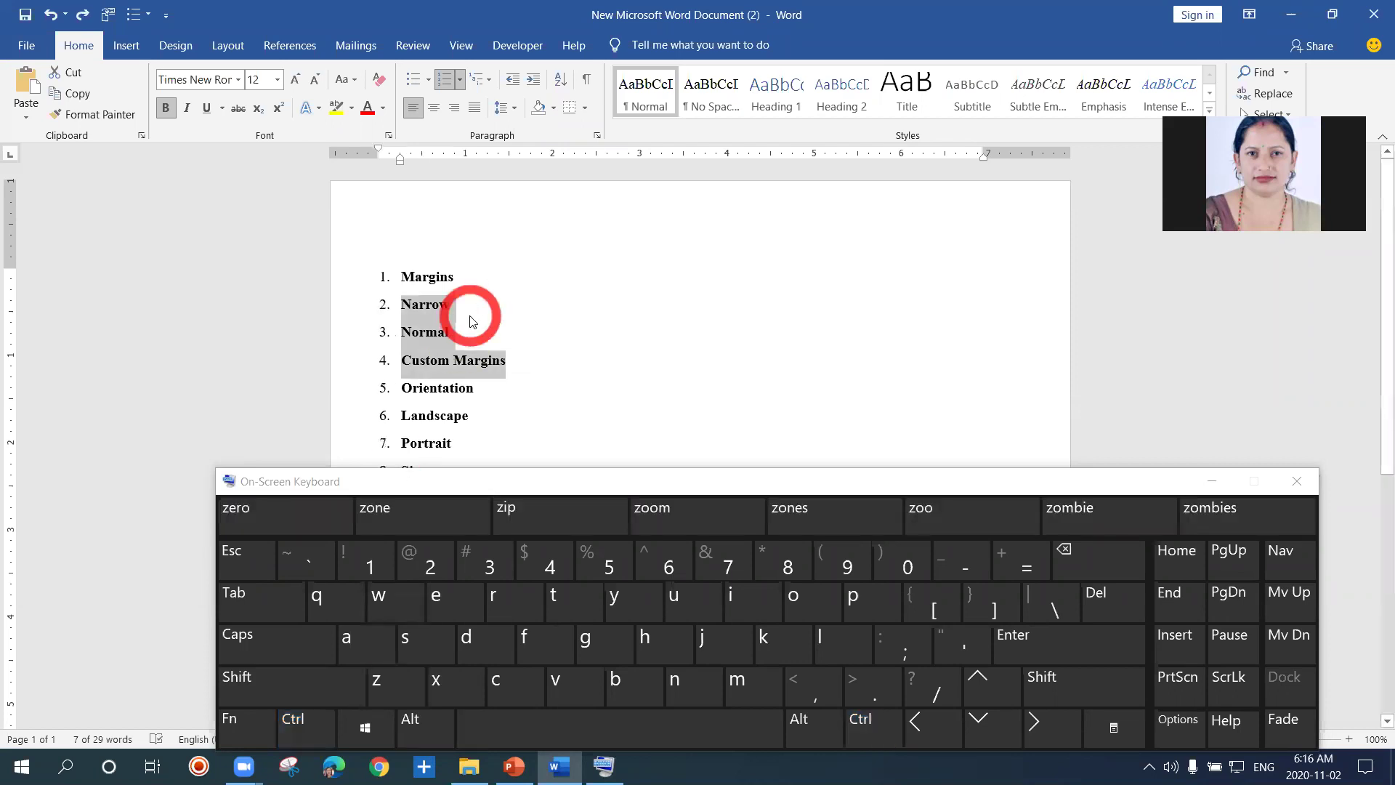
{"action": "left_click", "coordinate": [532, 86]}
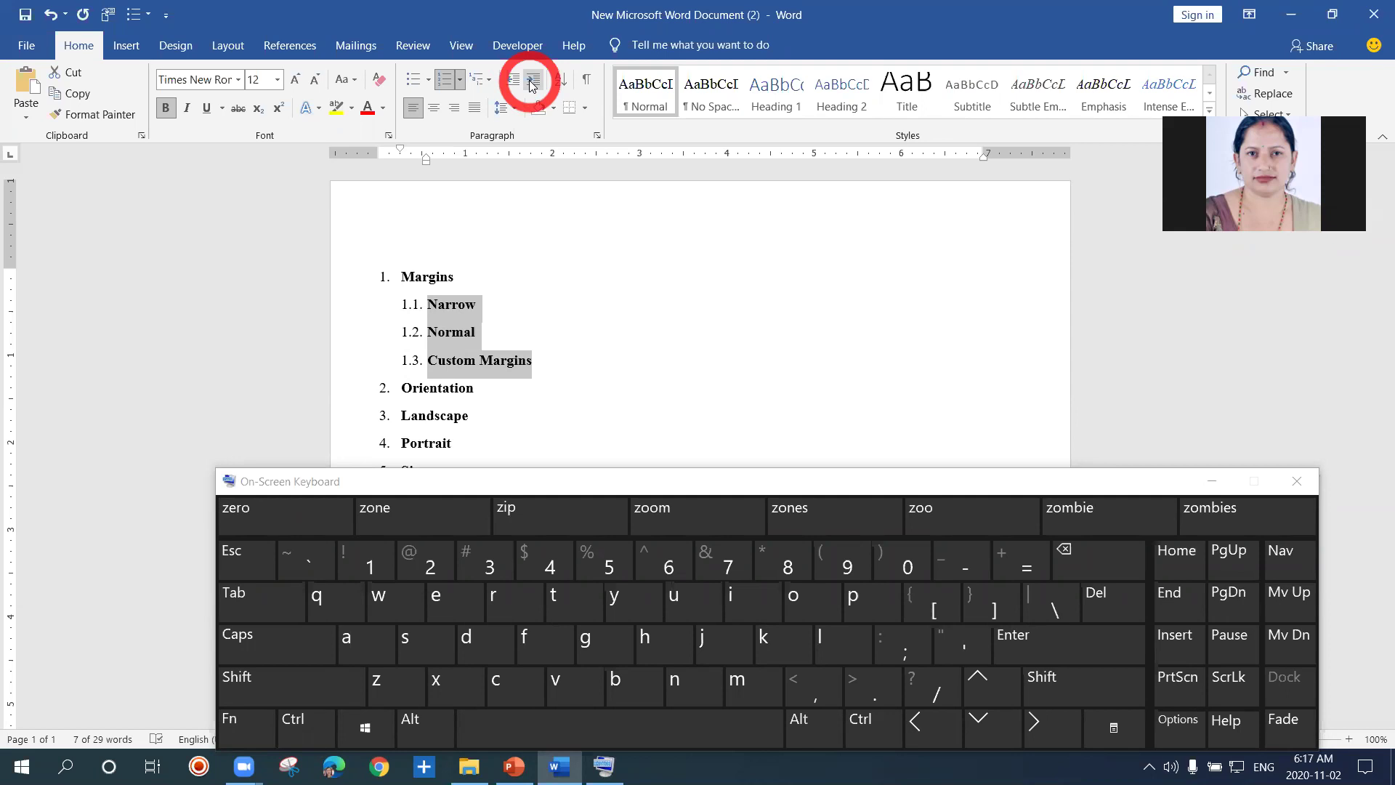
Step: Indent the three selected sub-items to the 1.1.1. level, and return them to the top level of the list
{"action": "left_click", "coordinate": [532, 85]}
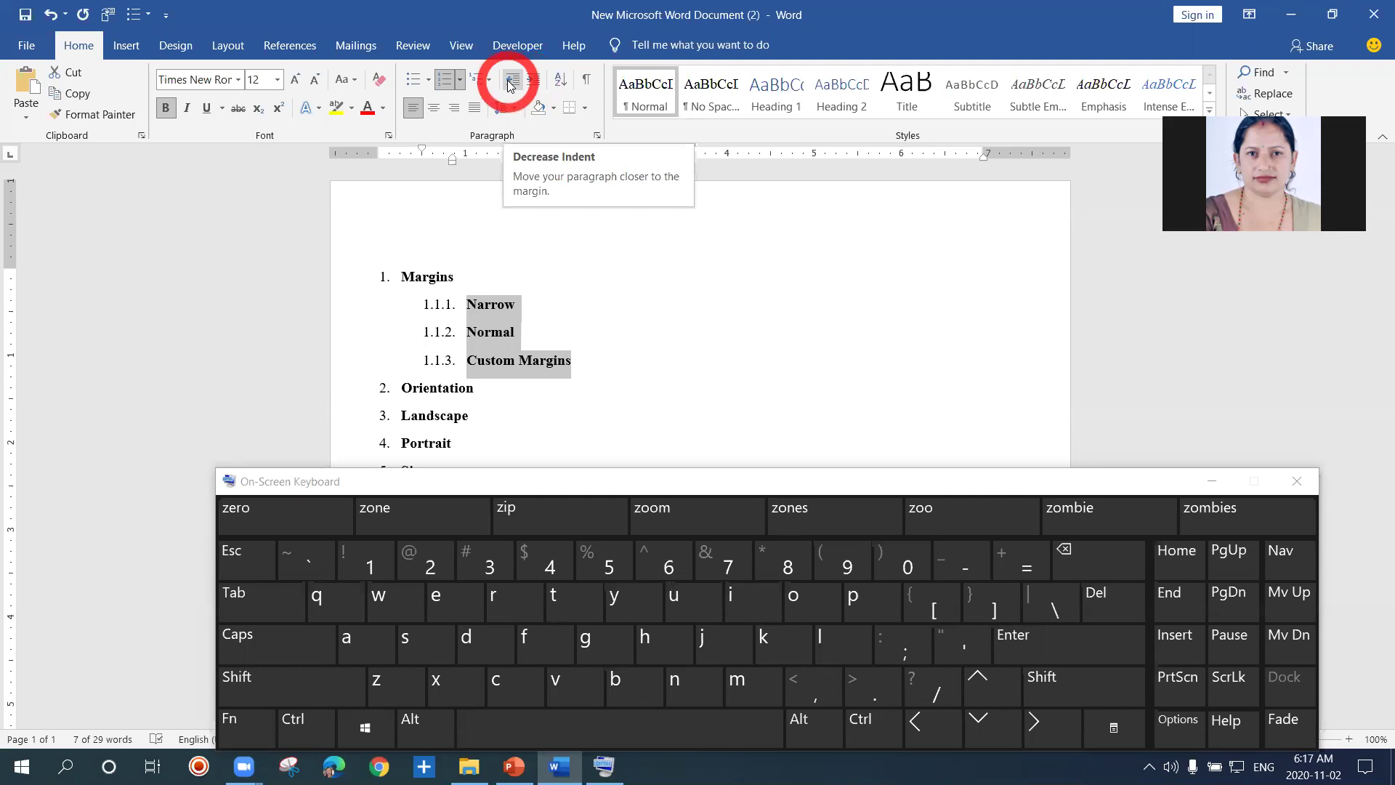
{"action": "left_click", "coordinate": [511, 85]}
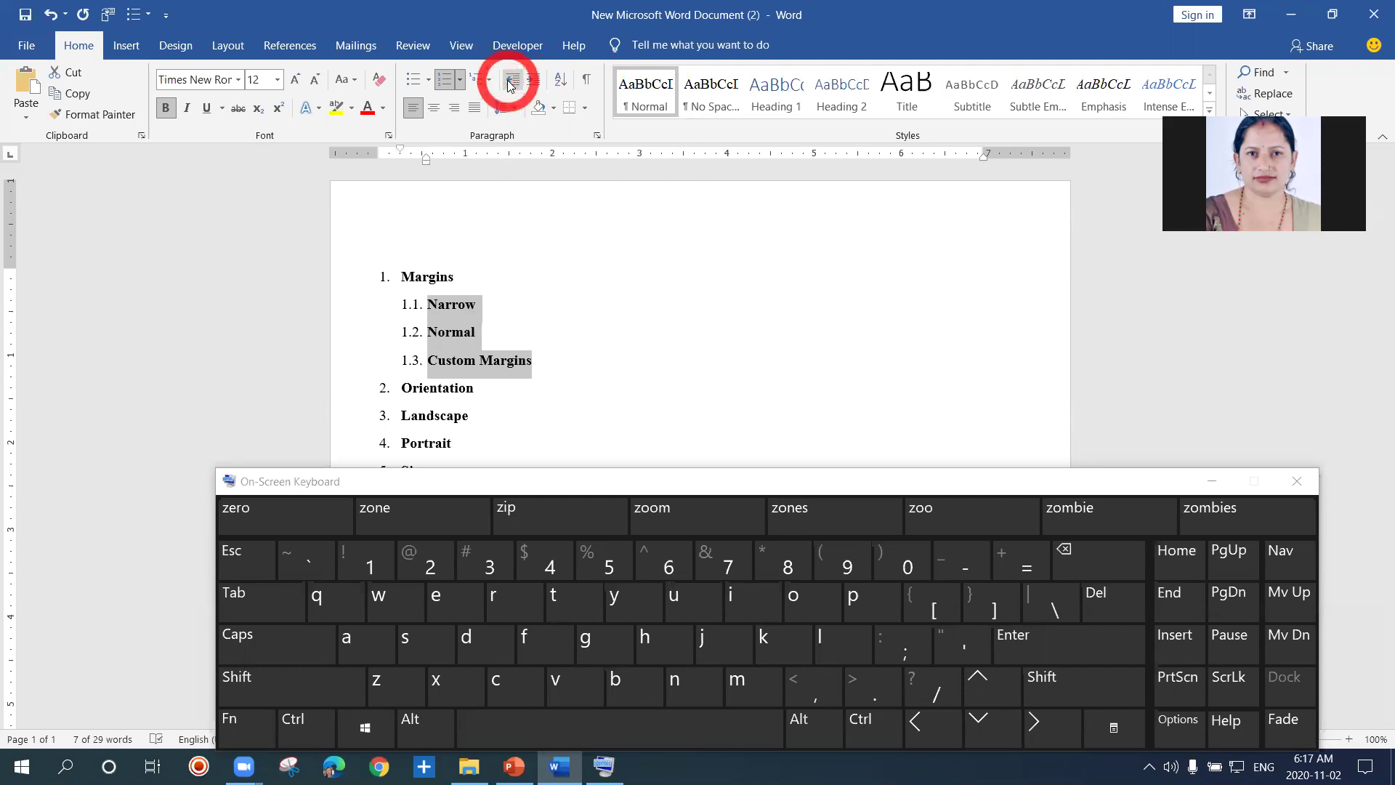
{"action": "left_click", "coordinate": [511, 85]}
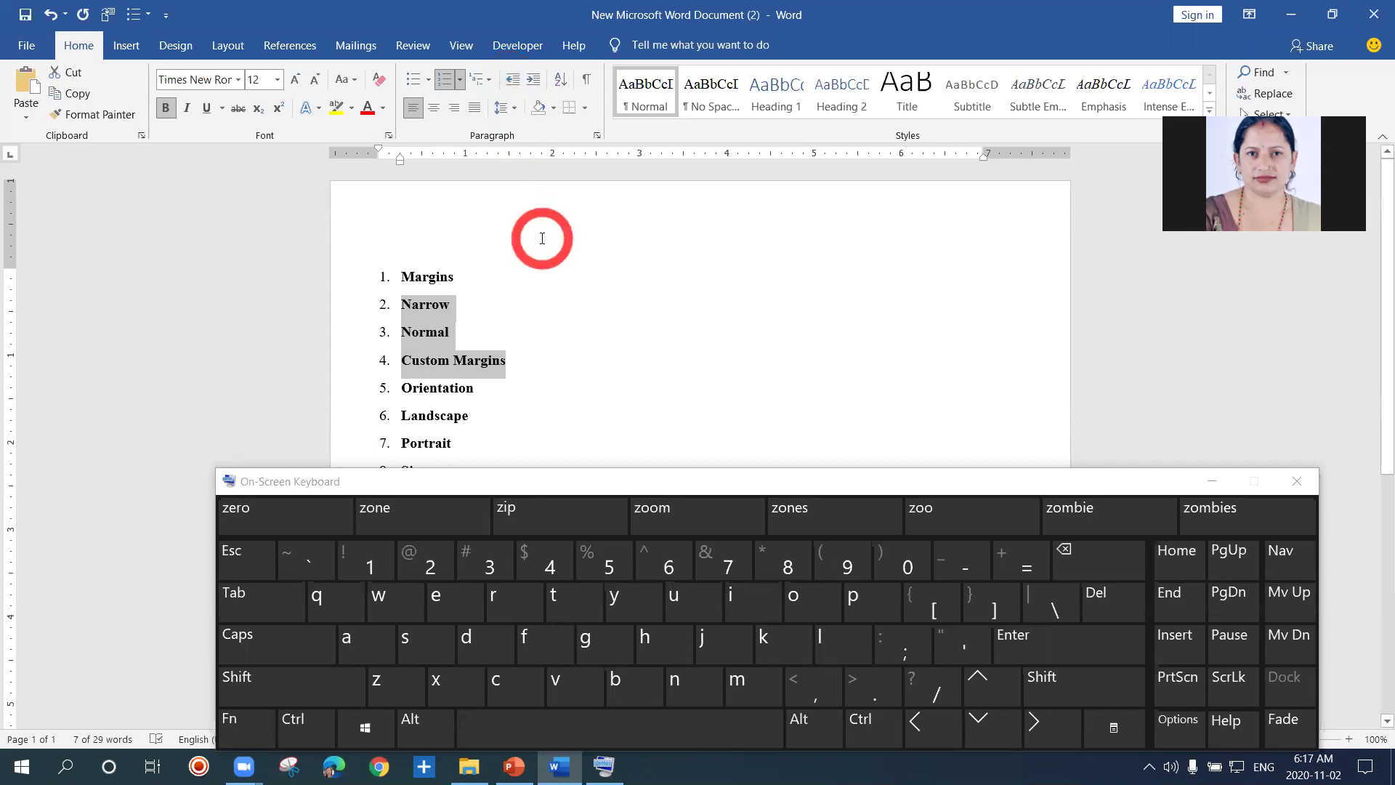
{"action": "key", "text": "Tab"}
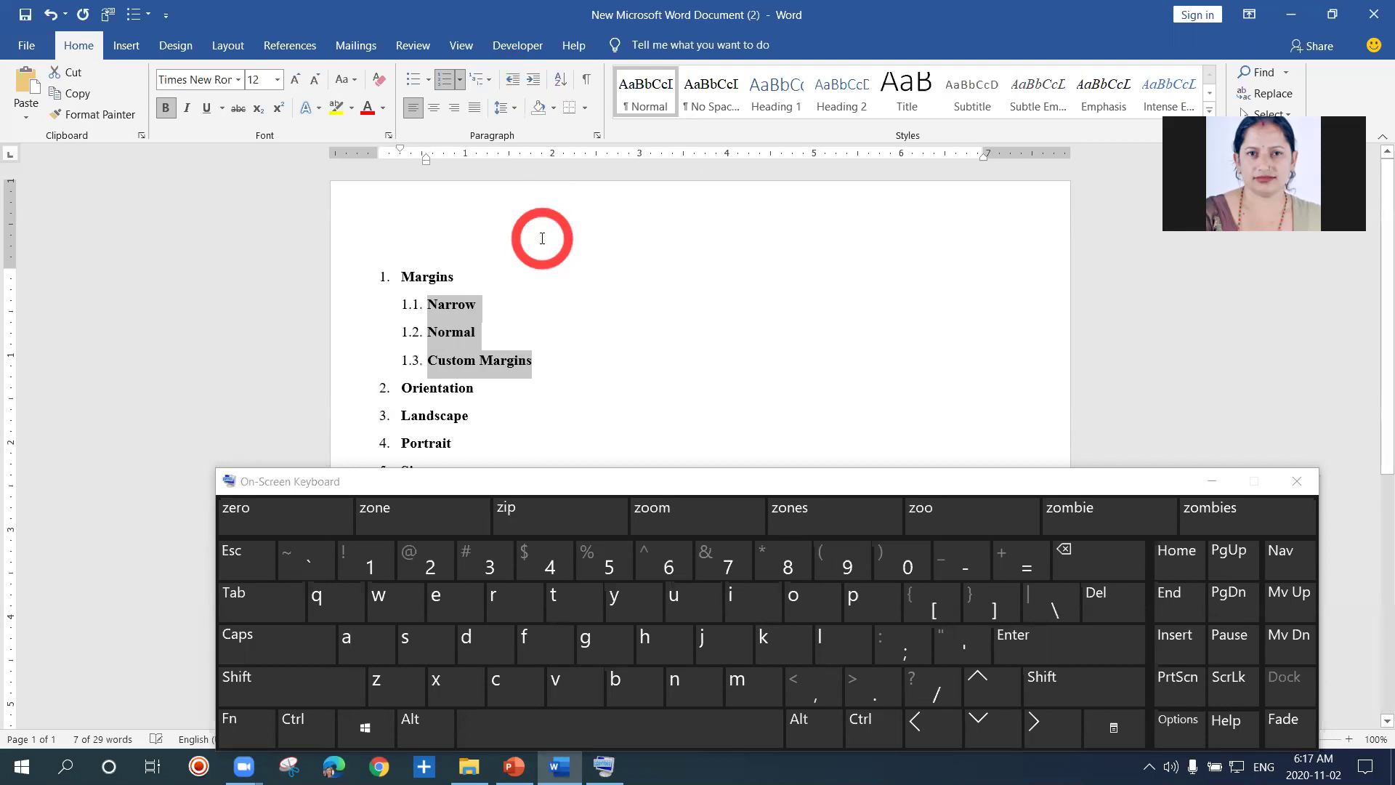
{"action": "key", "text": "ctrl+z"}
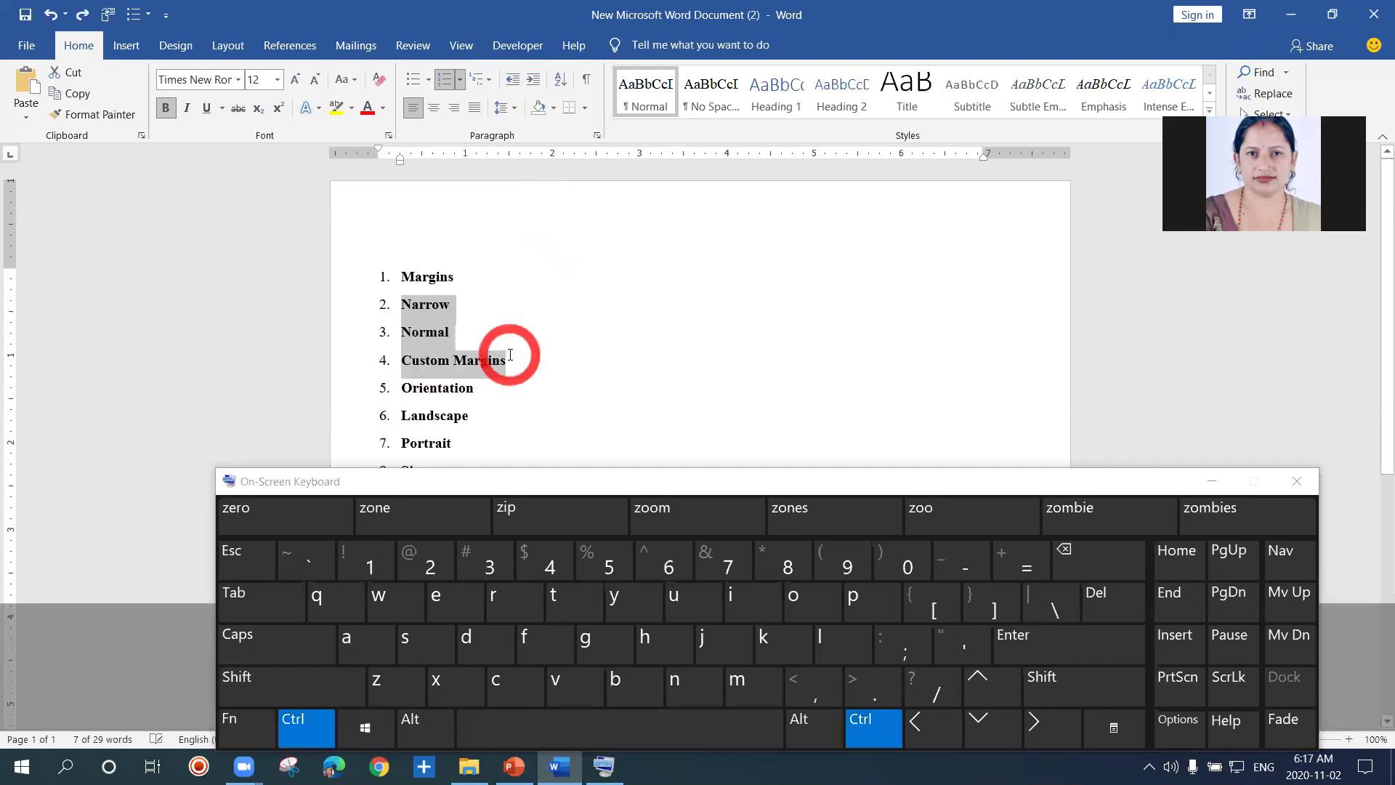
Step: Demote the Narrow, Normal and Custom Margins items step by step to the ninth list level under Margins
{"action": "left_click", "coordinate": [251, 607]}
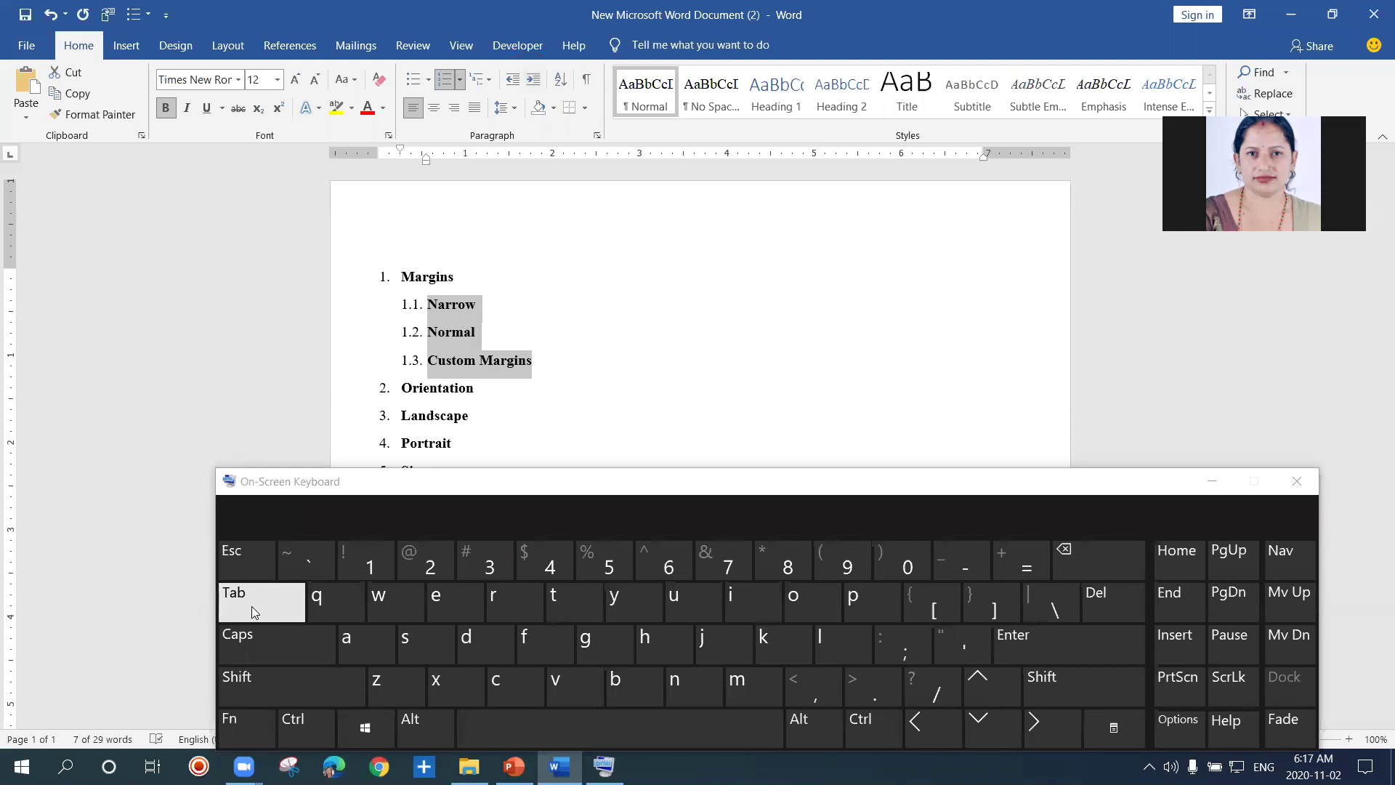
{"action": "left_click", "coordinate": [252, 606]}
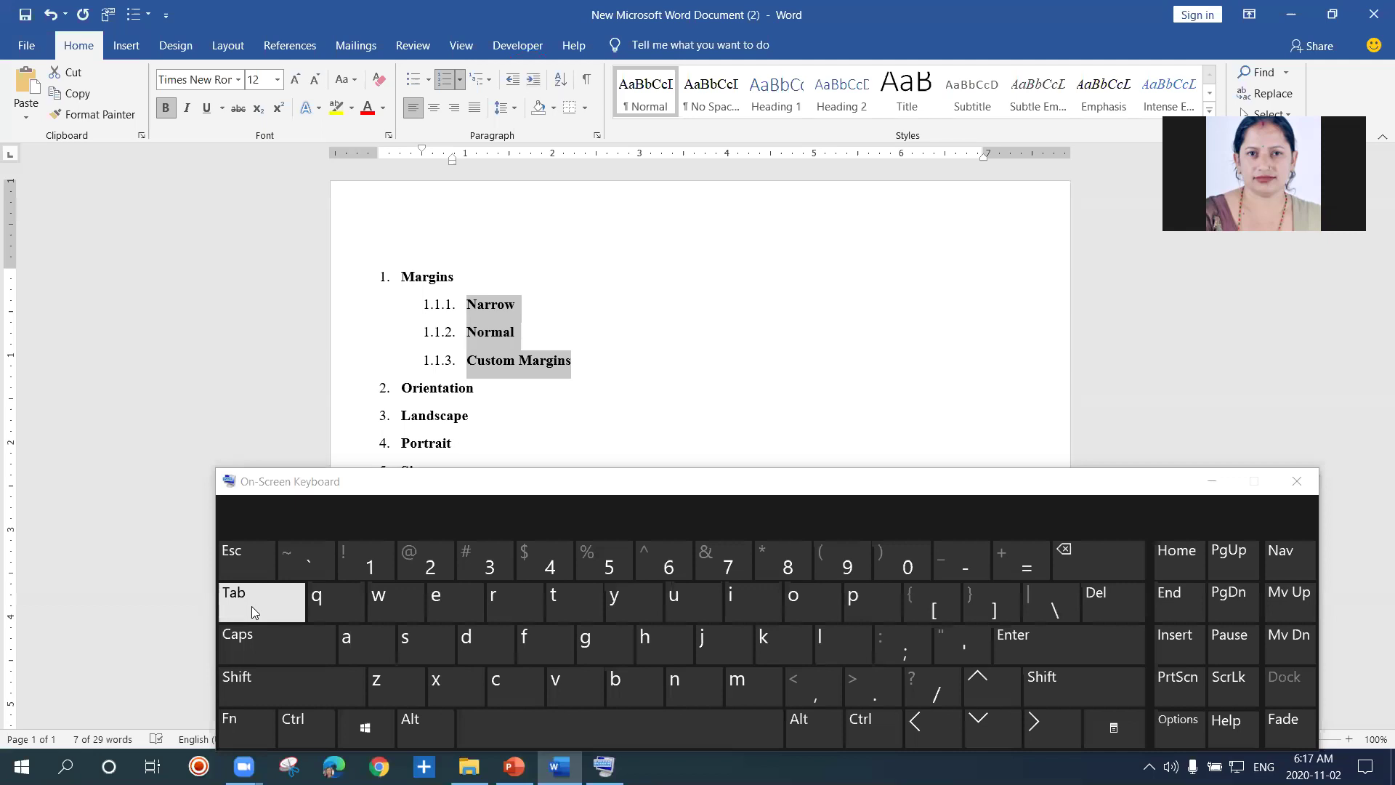
{"action": "left_click", "coordinate": [251, 606]}
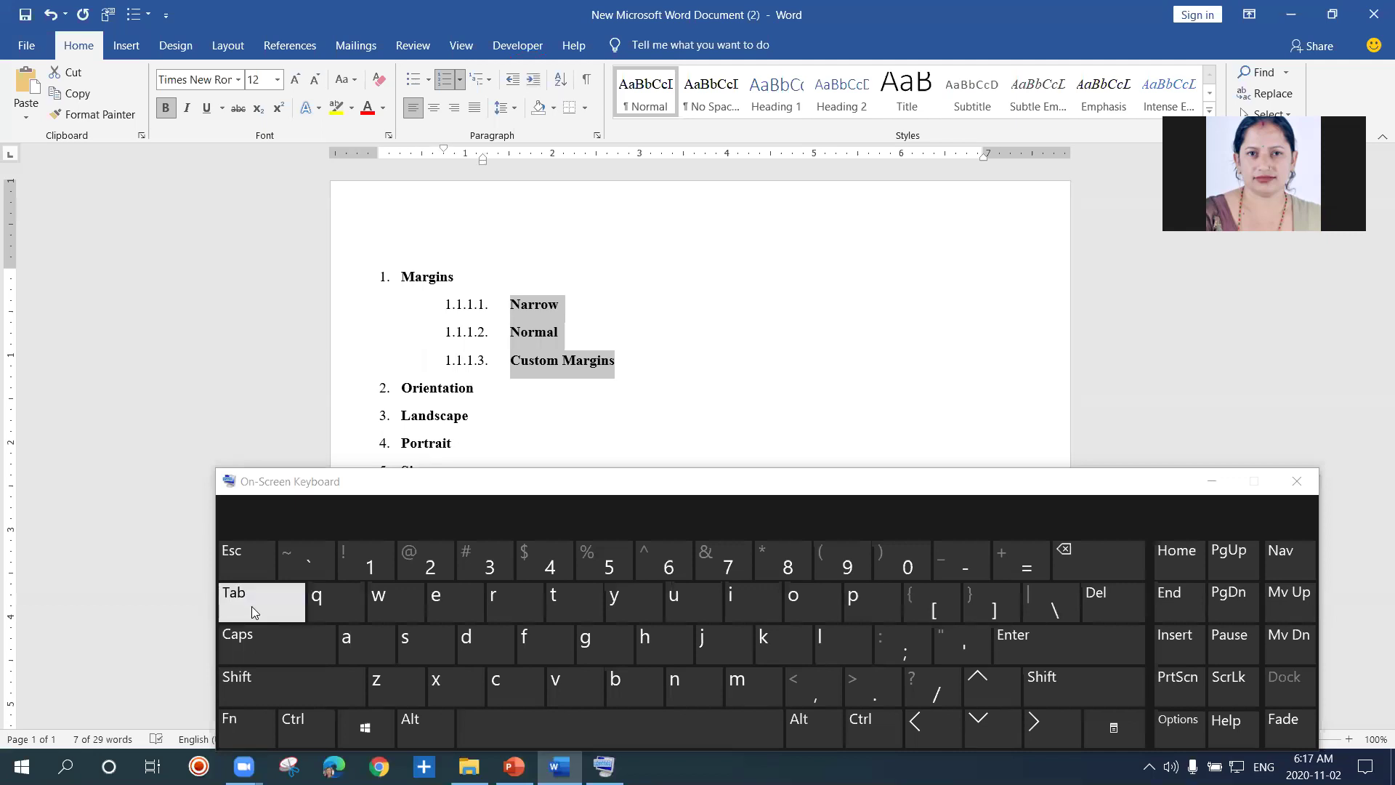
{"action": "left_click", "coordinate": [251, 606]}
{"action": "left_click", "coordinate": [252, 606]}
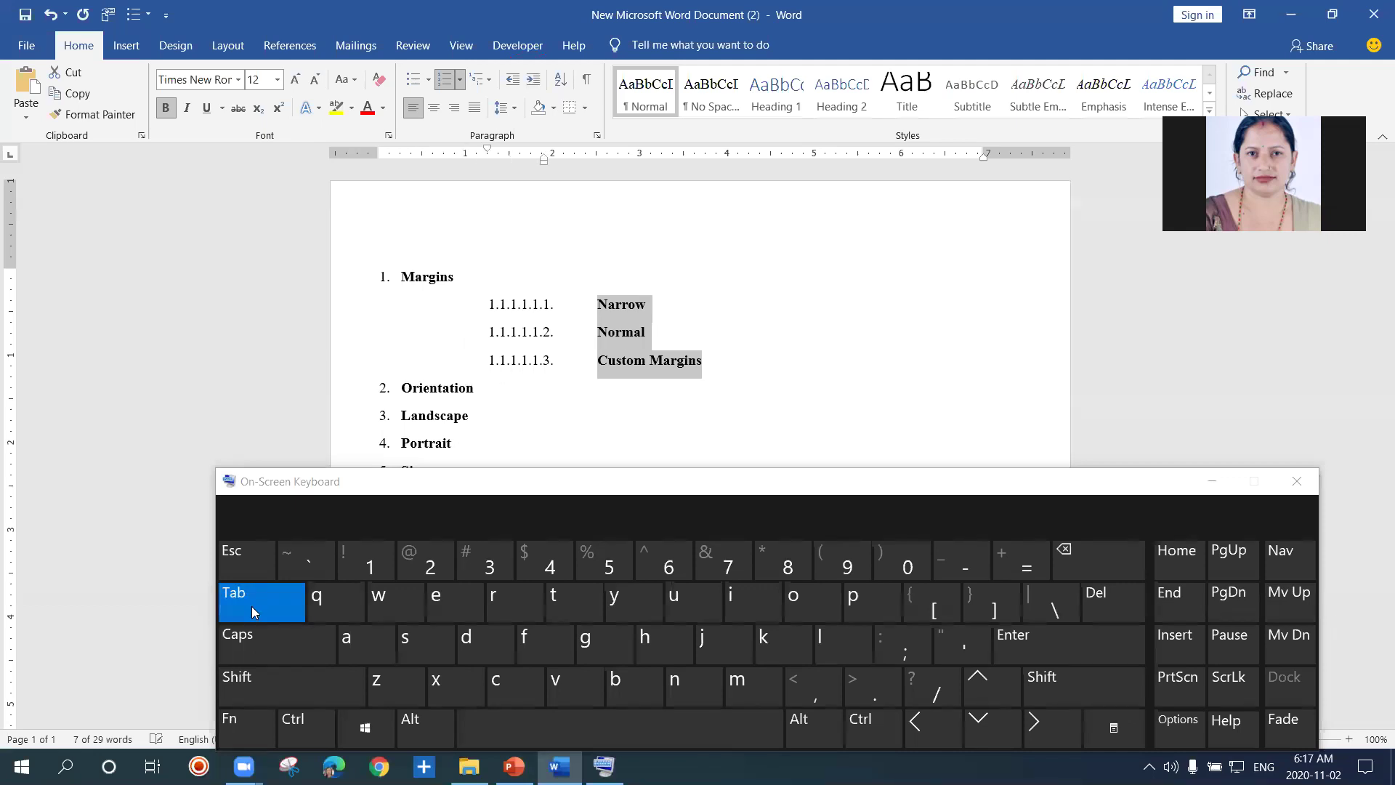
{"action": "left_click", "coordinate": [251, 606]}
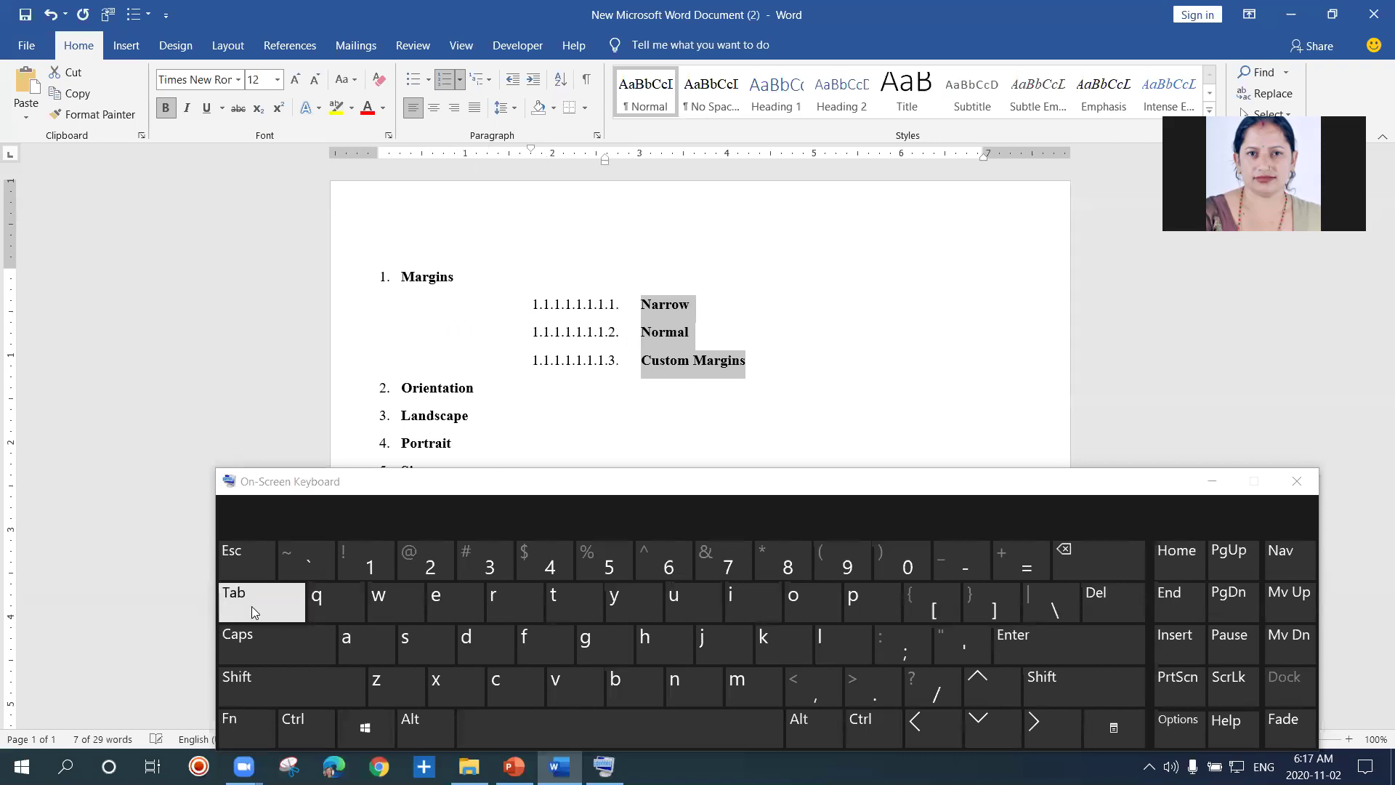
{"action": "left_click", "coordinate": [252, 606]}
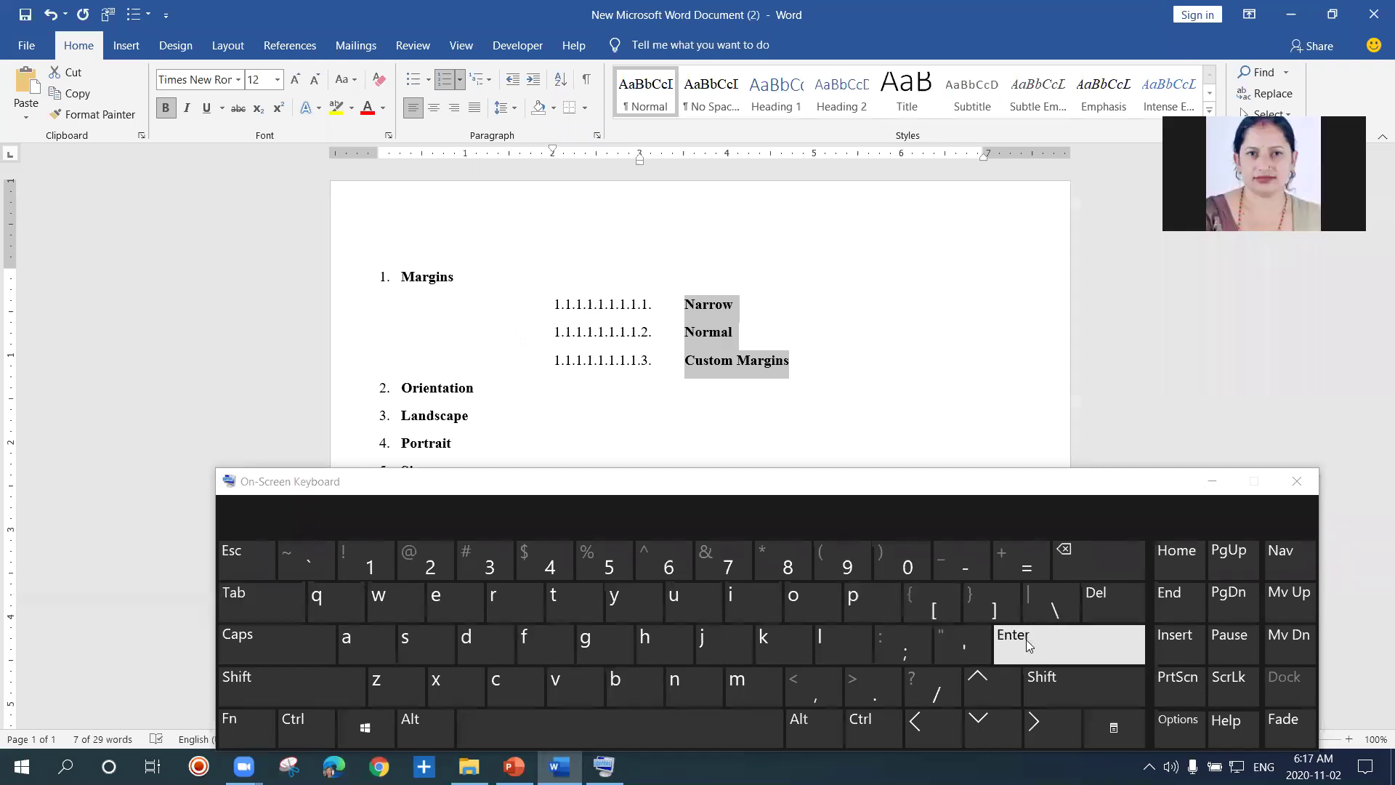
Step: Promote the three sub-items to the eighth level, and try adding an empty item after Custom Margins
{"action": "left_click", "coordinate": [506, 85]}
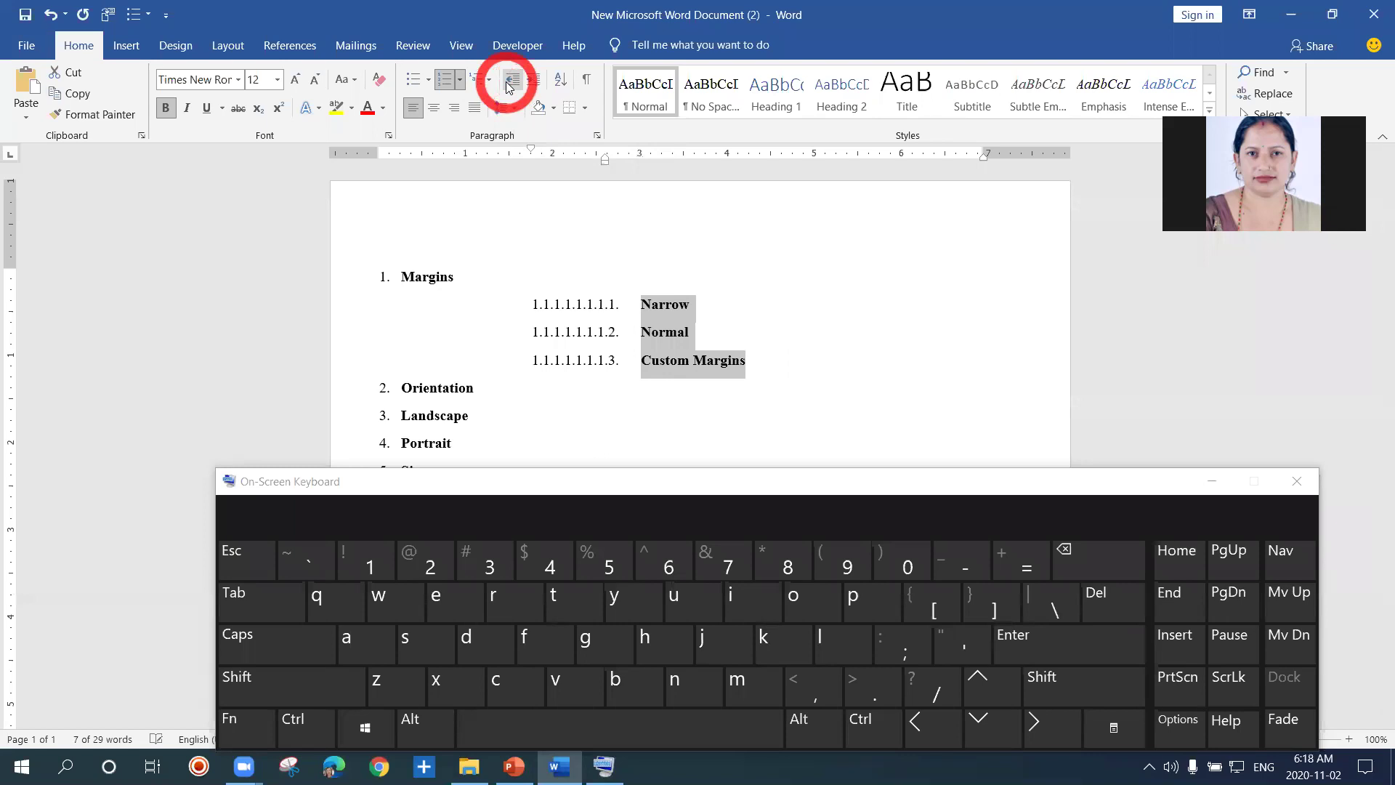
{"action": "left_click", "coordinate": [1100, 646]}
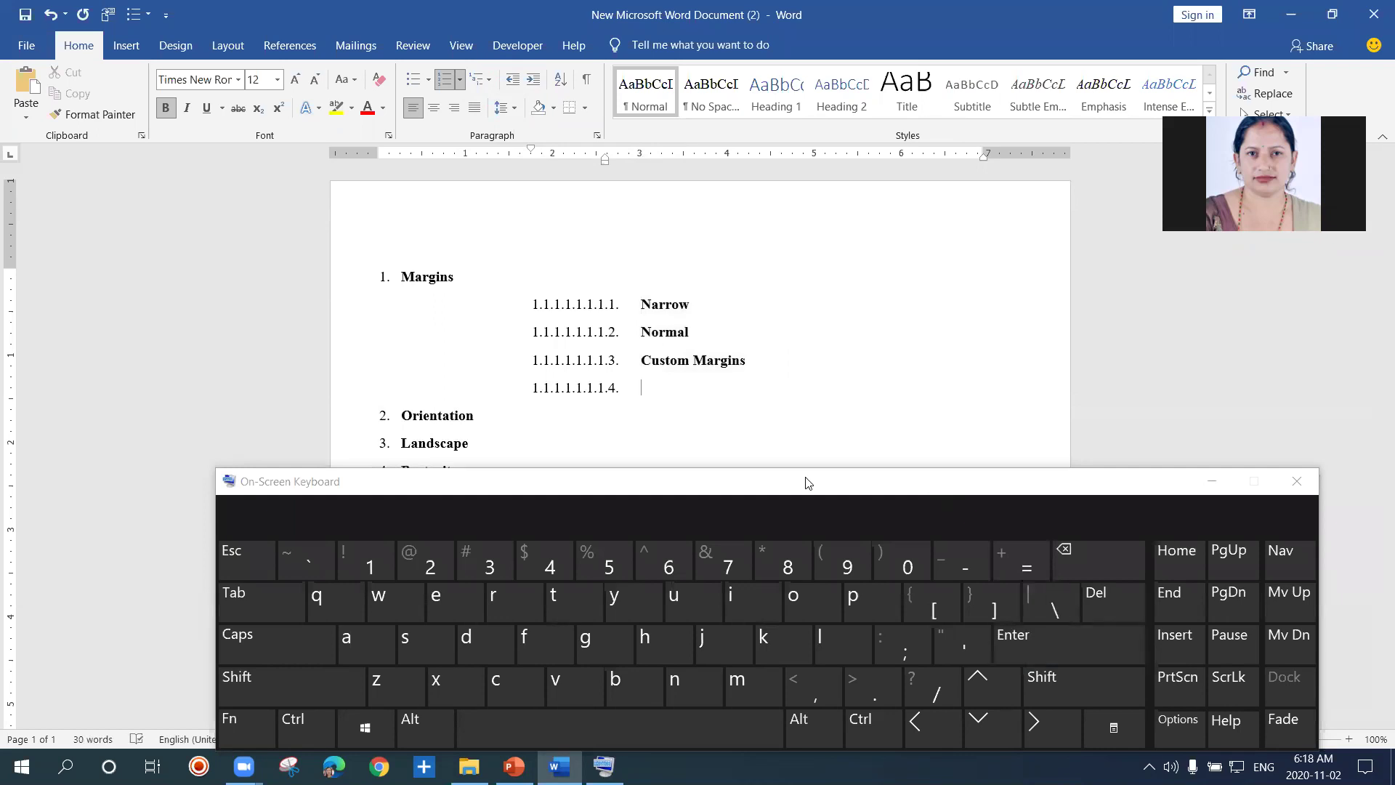
{"action": "left_click", "coordinate": [674, 421]}
{"action": "key", "text": "ctrl+z"}
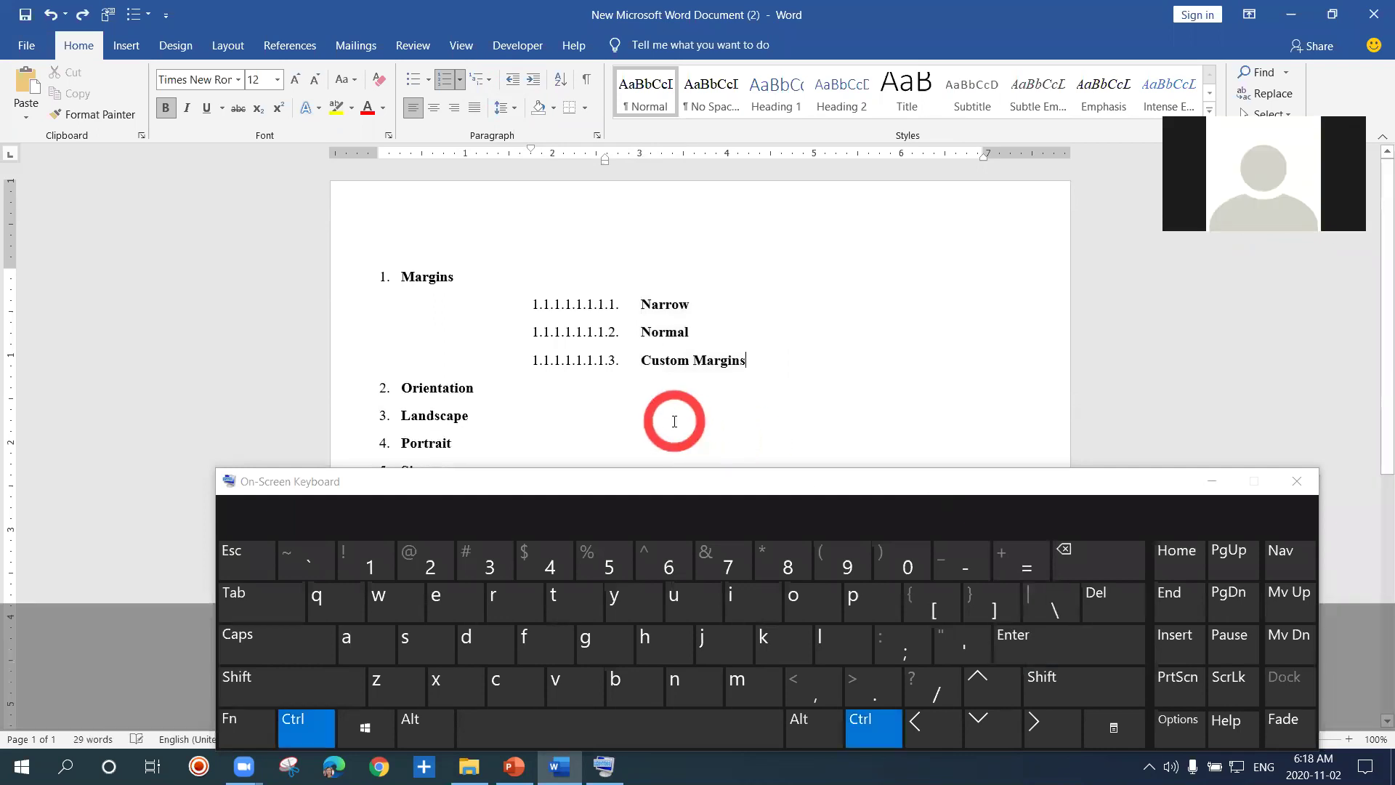
Step: Add an empty list item after Custom Margins and promote it two levels to the sixth level
{"action": "left_click", "coordinate": [1067, 640]}
{"action": "left_click", "coordinate": [663, 415]}
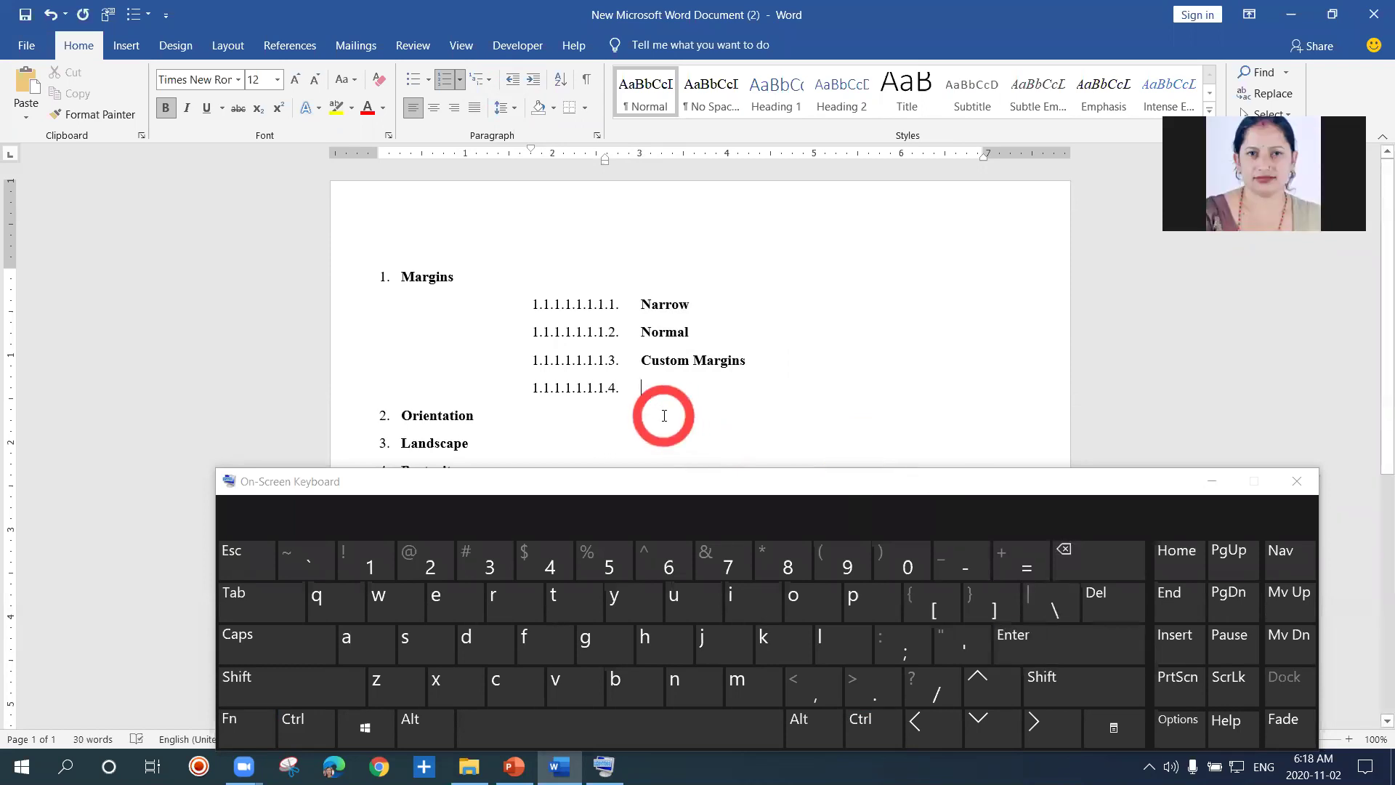
{"action": "key", "text": "shift+Tab"}
{"action": "key", "text": "shift+Tab"}
Step: Select the numbers of the Margins sub-items and promote the Narrow item to the fifth level
{"action": "left_click_drag", "start_coordinate": [554, 320], "coordinate": [529, 351]}
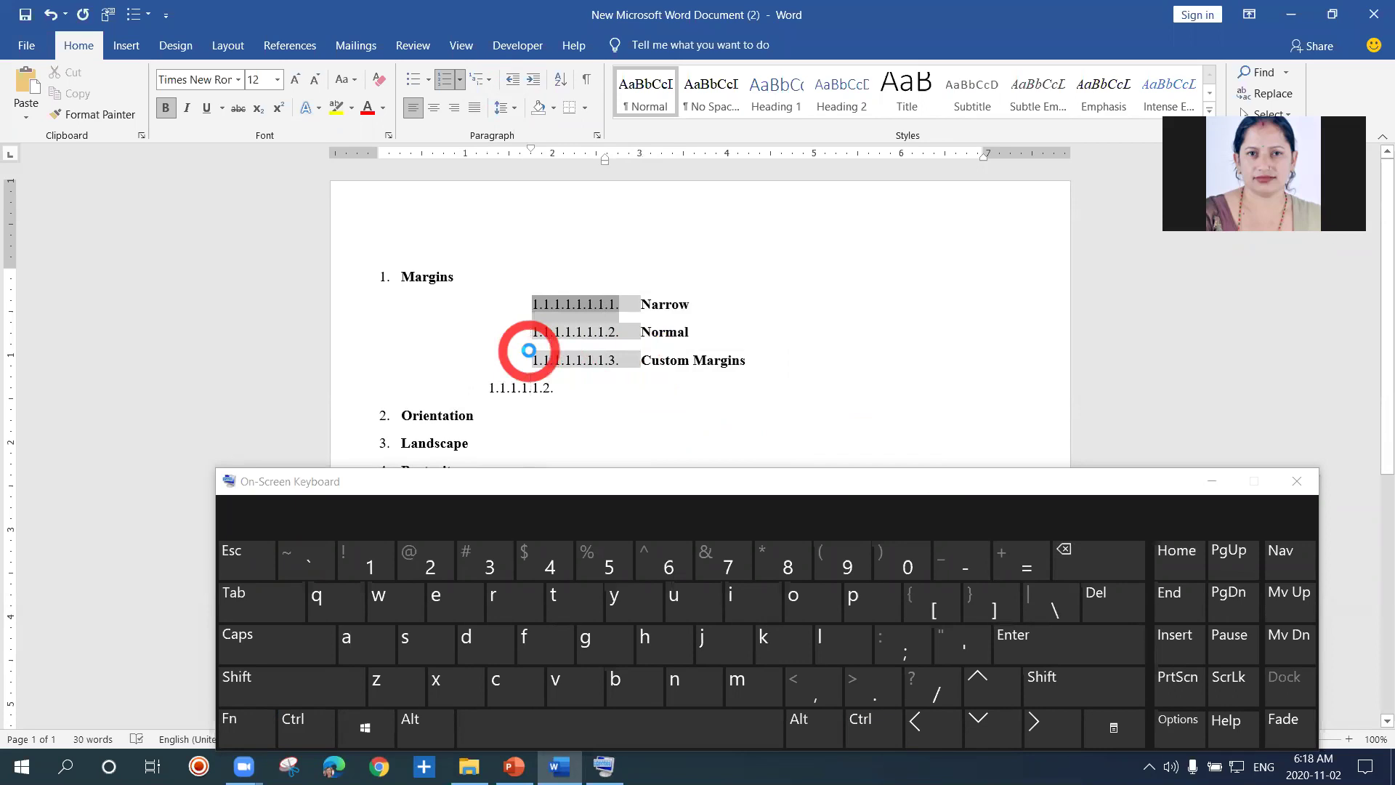
{"action": "left_click", "coordinate": [511, 85]}
{"action": "left_click", "coordinate": [511, 82]}
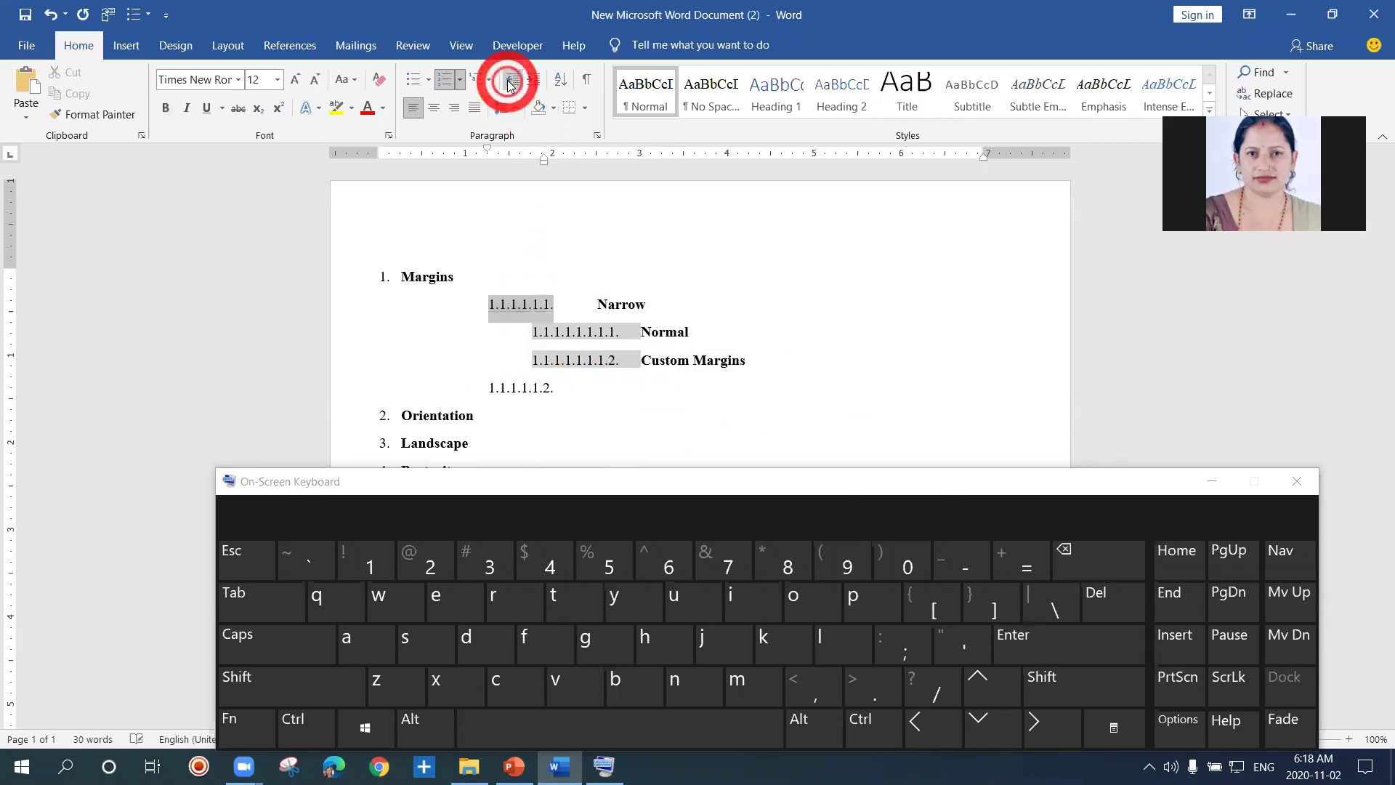
{"action": "left_click", "coordinate": [515, 80]}
{"action": "left_click", "coordinate": [555, 295]}
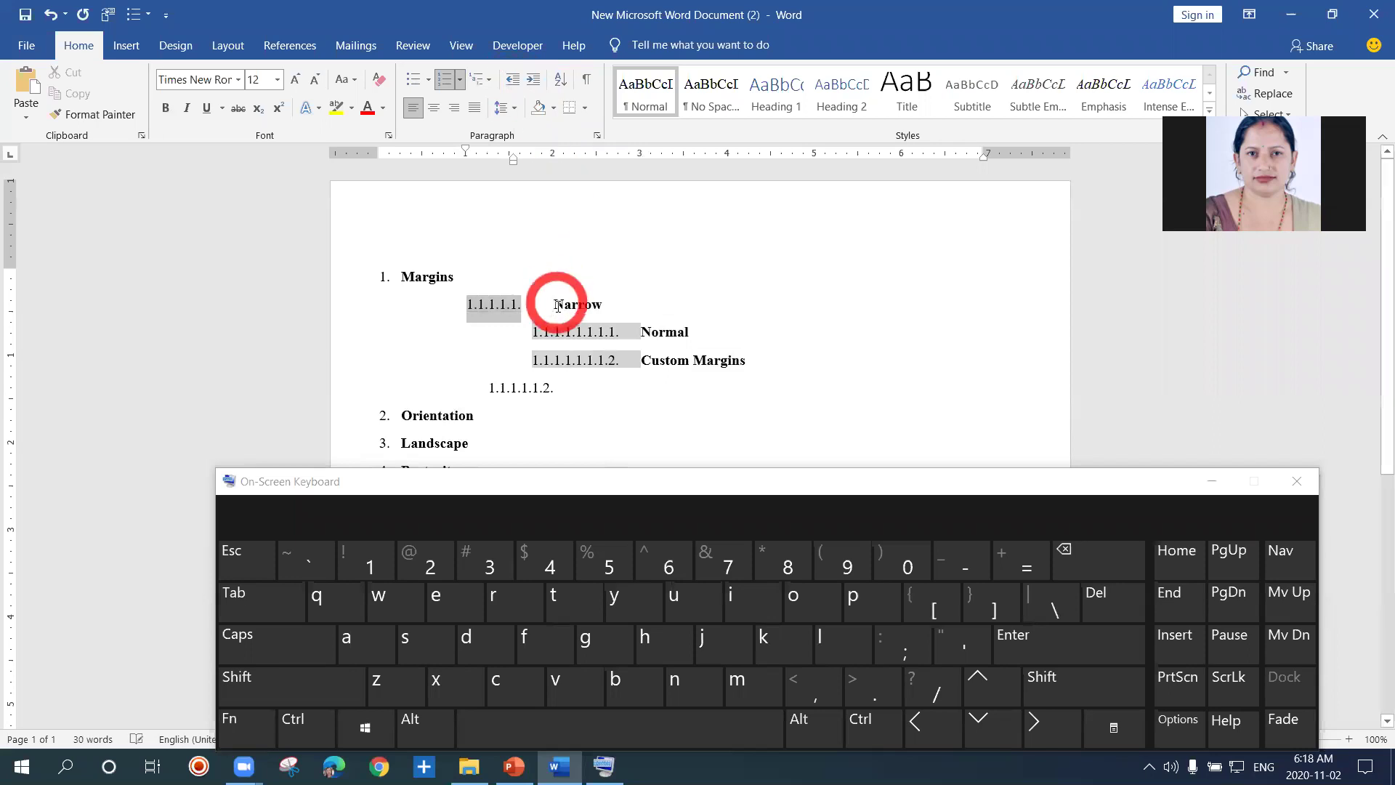
Step: Undo the recent promotions and the added empty item, restoring the three selected sub-items to the ninth level
{"action": "left_click", "coordinate": [576, 332]}
{"action": "key", "text": "ctrl+z"}
{"action": "key", "text": "ctrl+z"}
{"action": "key", "text": "ctrl+z"}
{"action": "key", "text": "ctrl+z"}
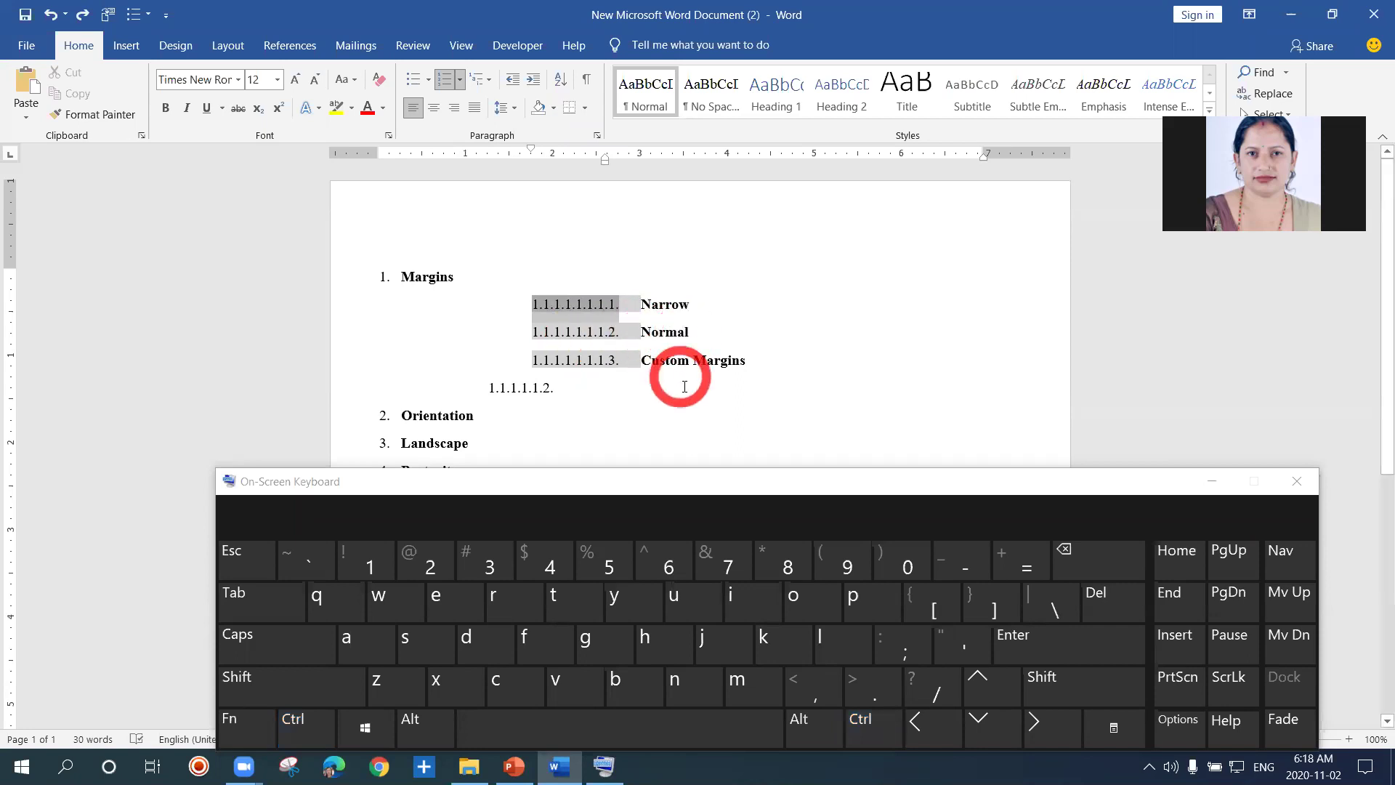
{"action": "key", "text": "Tab"}
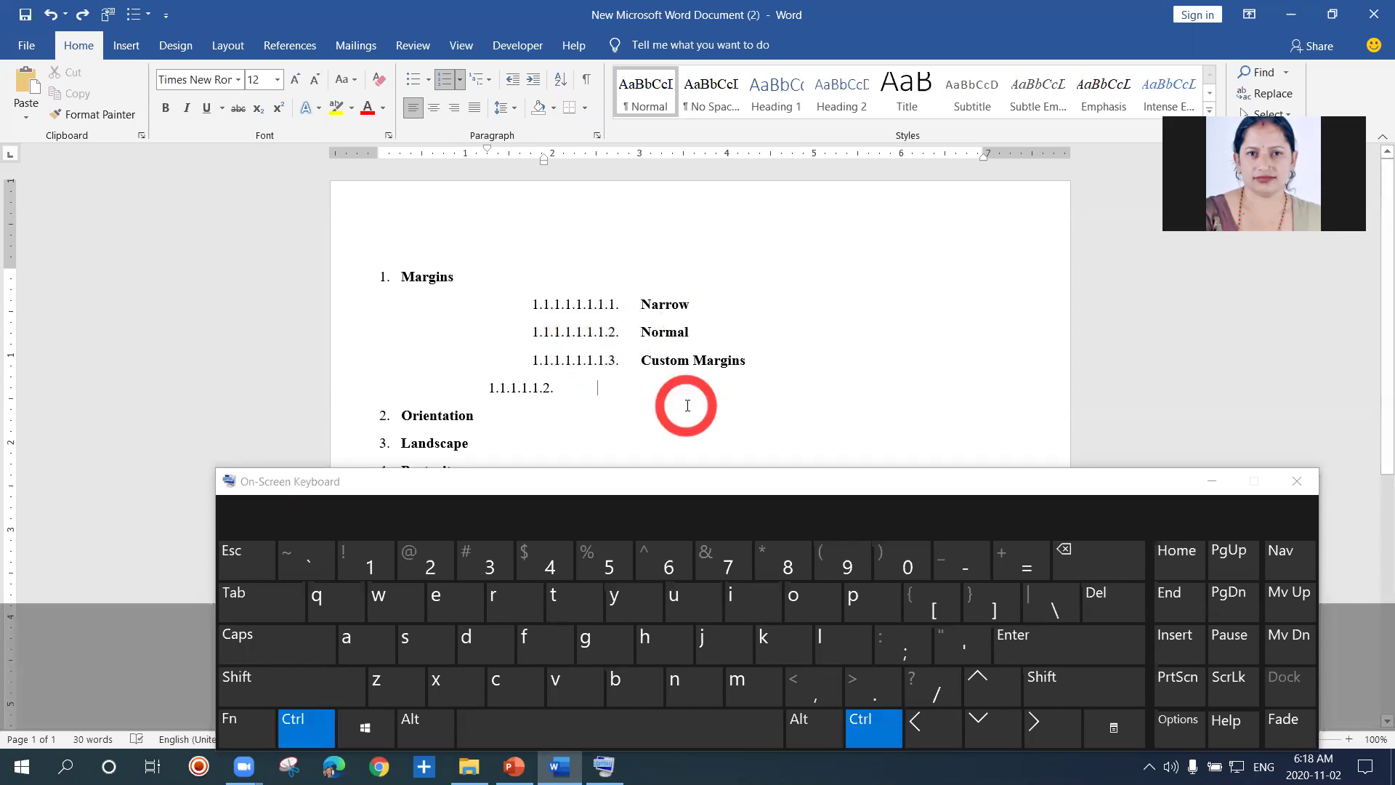
{"action": "key", "text": "BackSpace"}
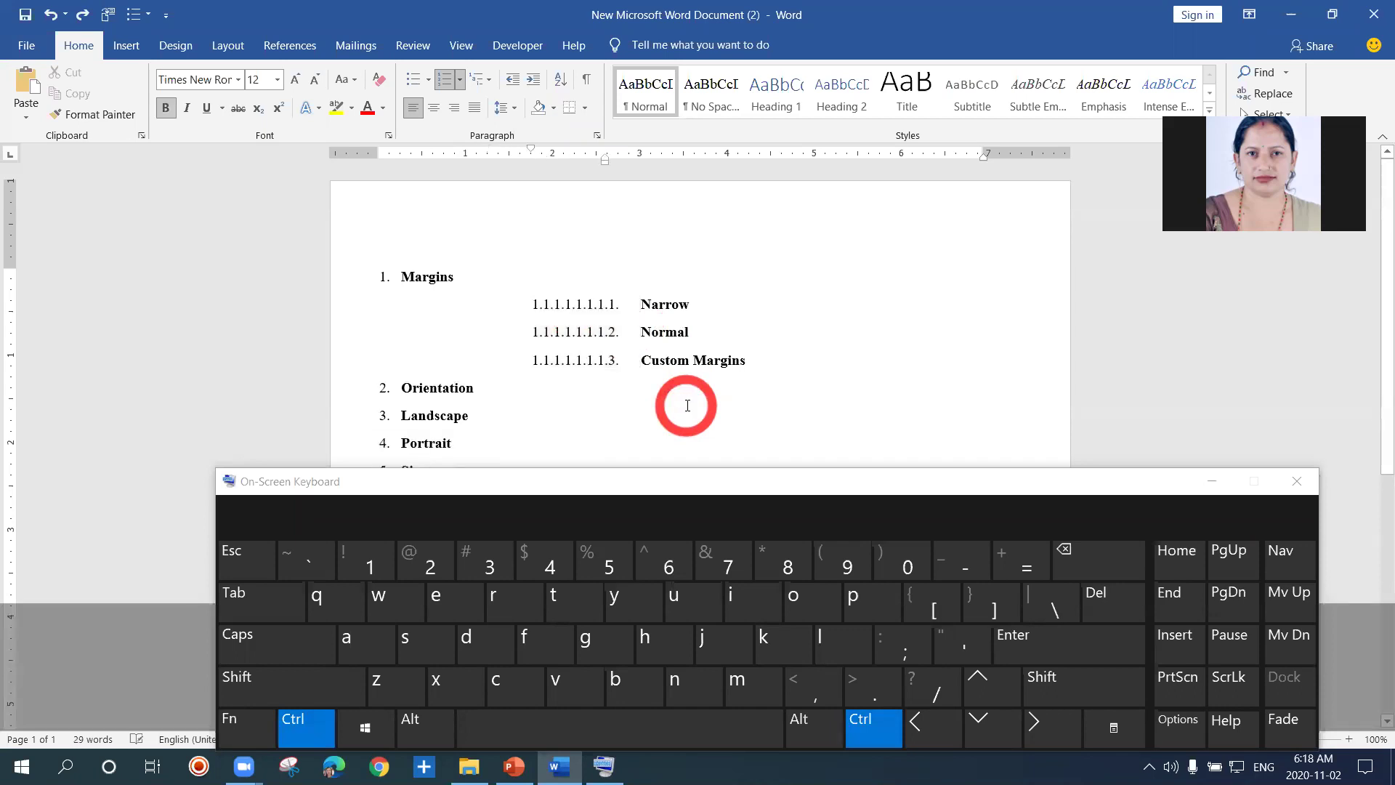
{"action": "key", "text": "ctrl+shift+Up"}
{"action": "key", "text": "ctrl+shift+Up"}
{"action": "key", "text": "ctrl+shift+Up"}
{"action": "key", "text": "Tab"}
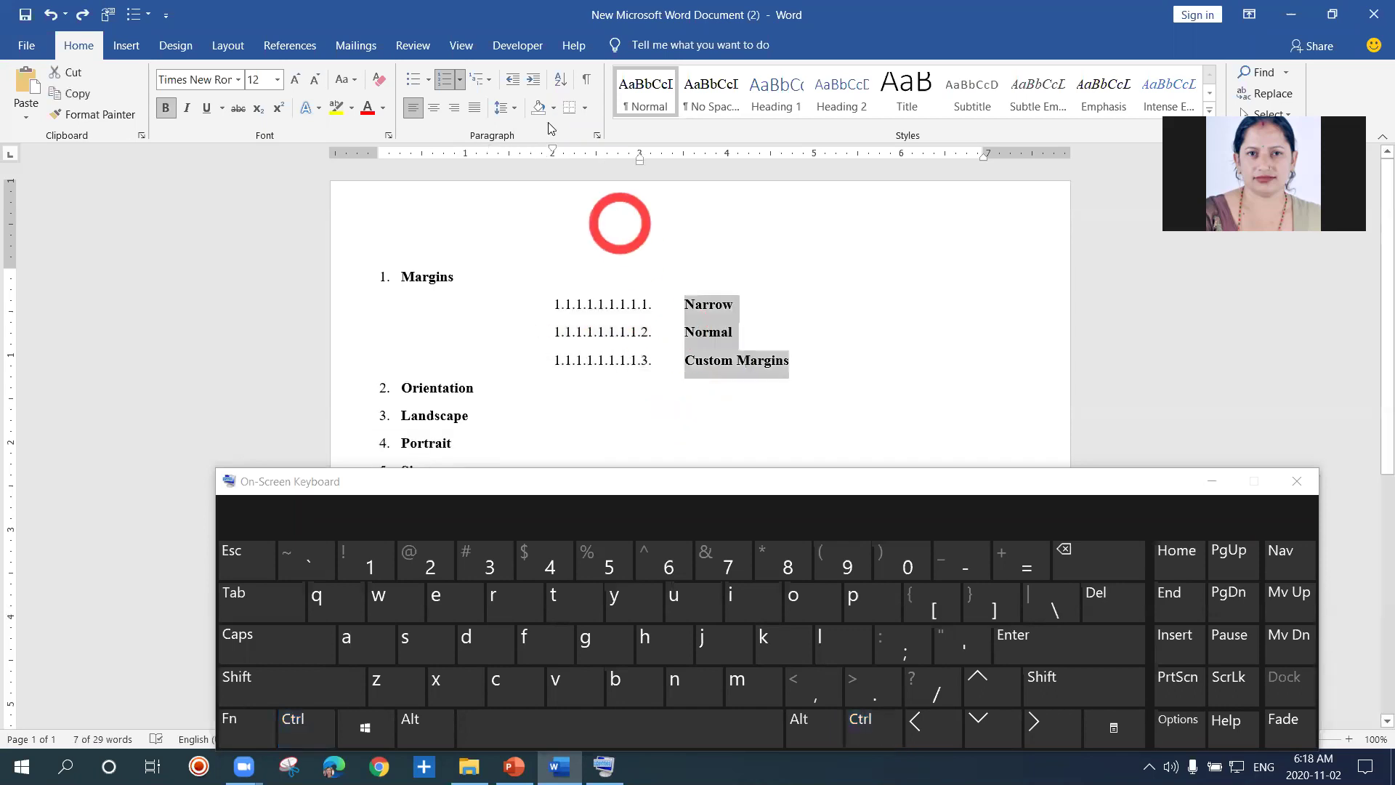
Step: Promote the Narrow, Normal and Custom Margins items to the third level (1.1.1.) using Decrease Indent
{"action": "left_click", "coordinate": [513, 79]}
{"action": "left_click", "coordinate": [512, 78]}
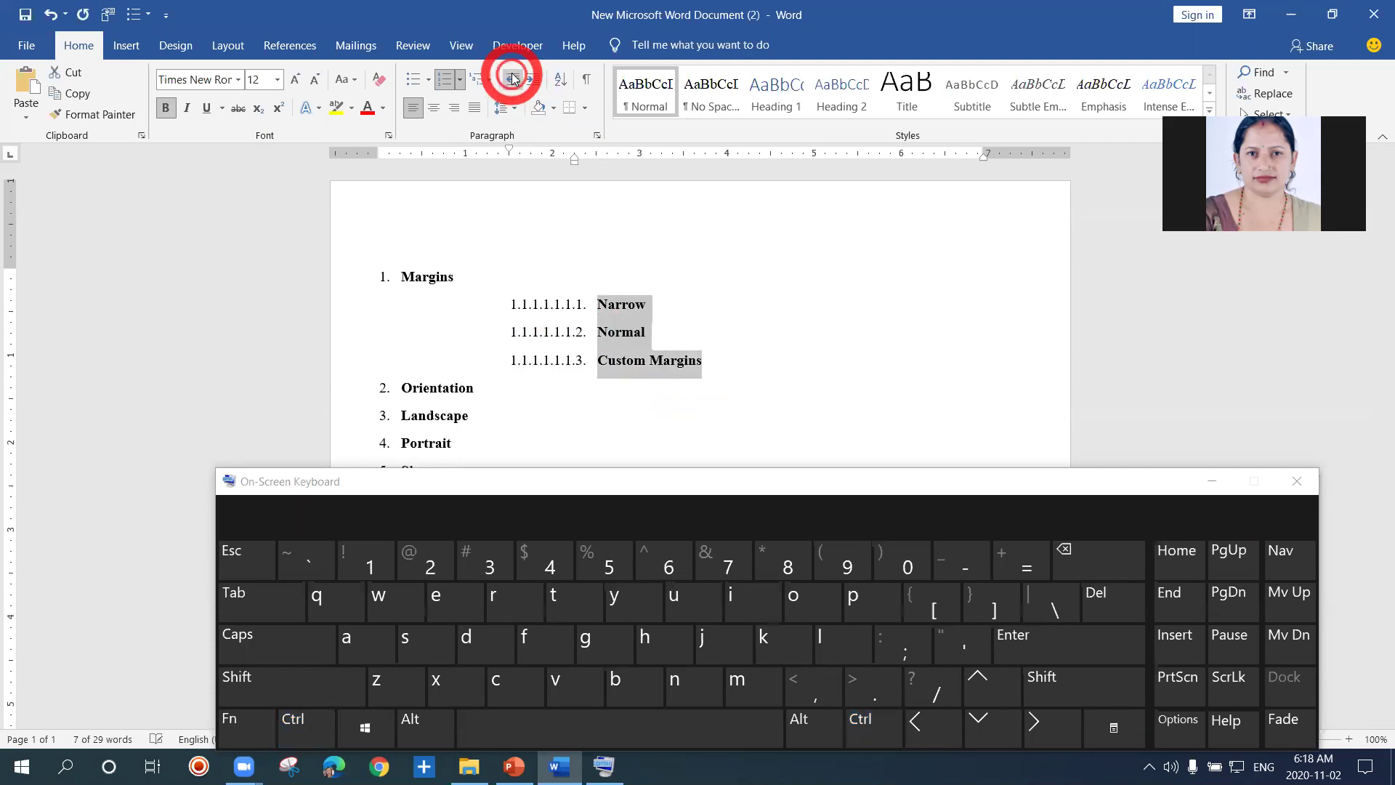
{"action": "left_click", "coordinate": [512, 78]}
{"action": "left_click", "coordinate": [513, 78]}
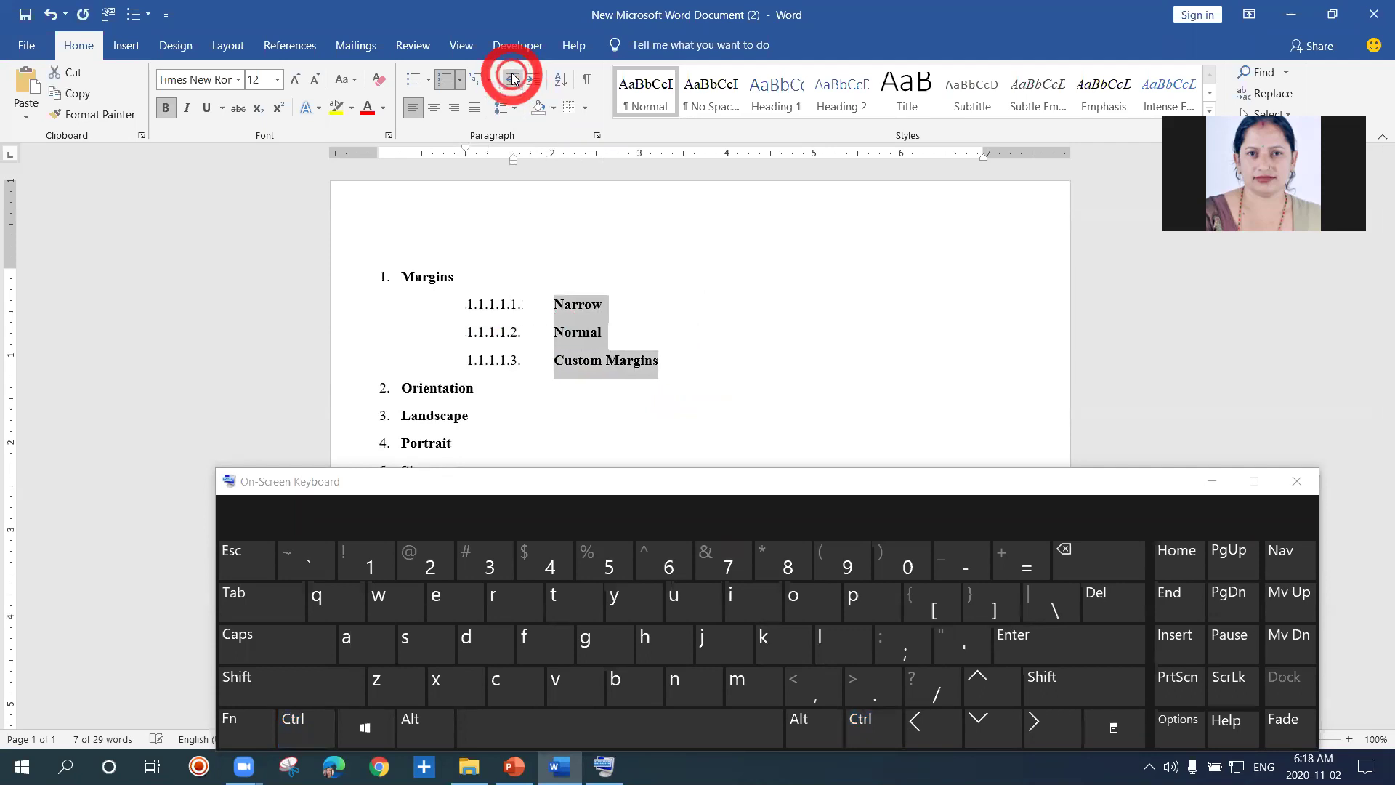
{"action": "left_click", "coordinate": [512, 79]}
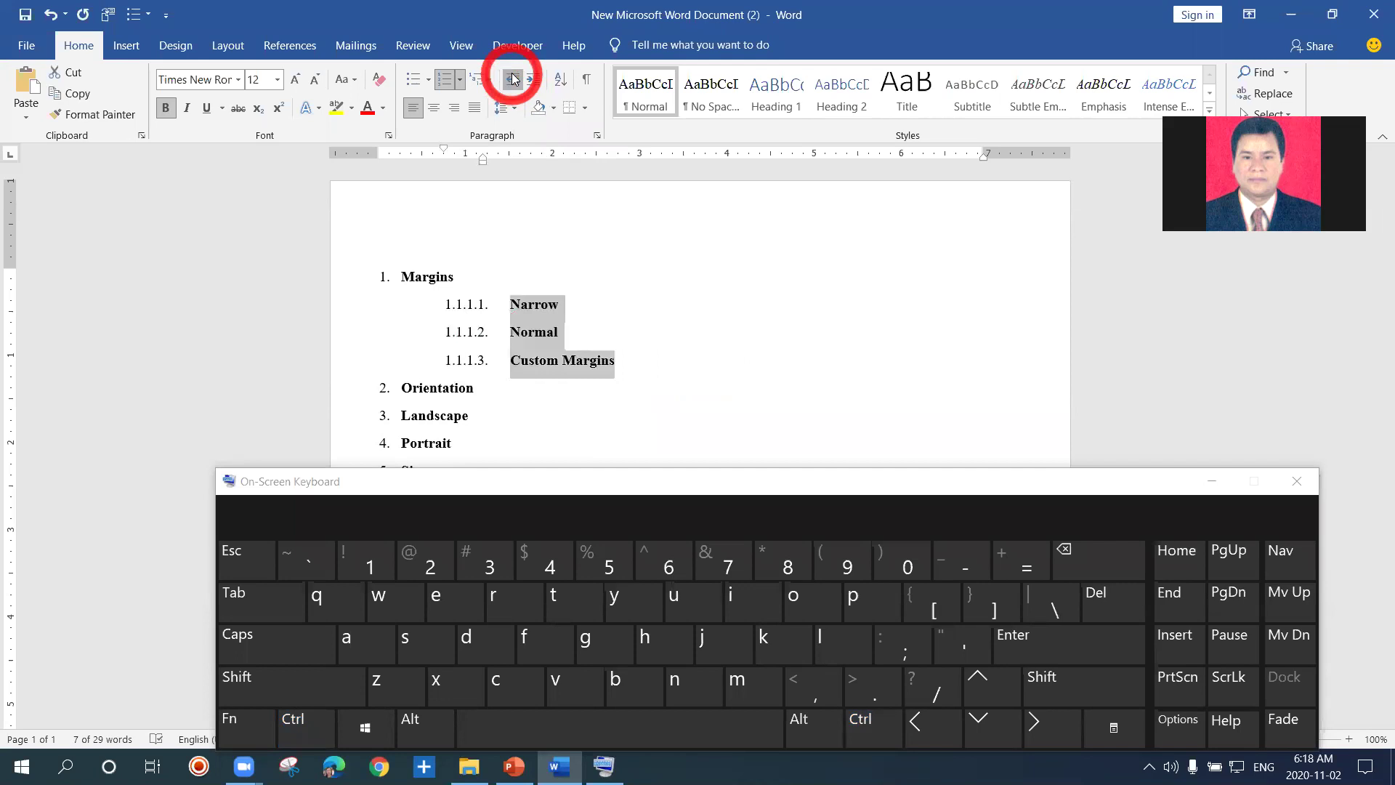
{"action": "left_click", "coordinate": [513, 78]}
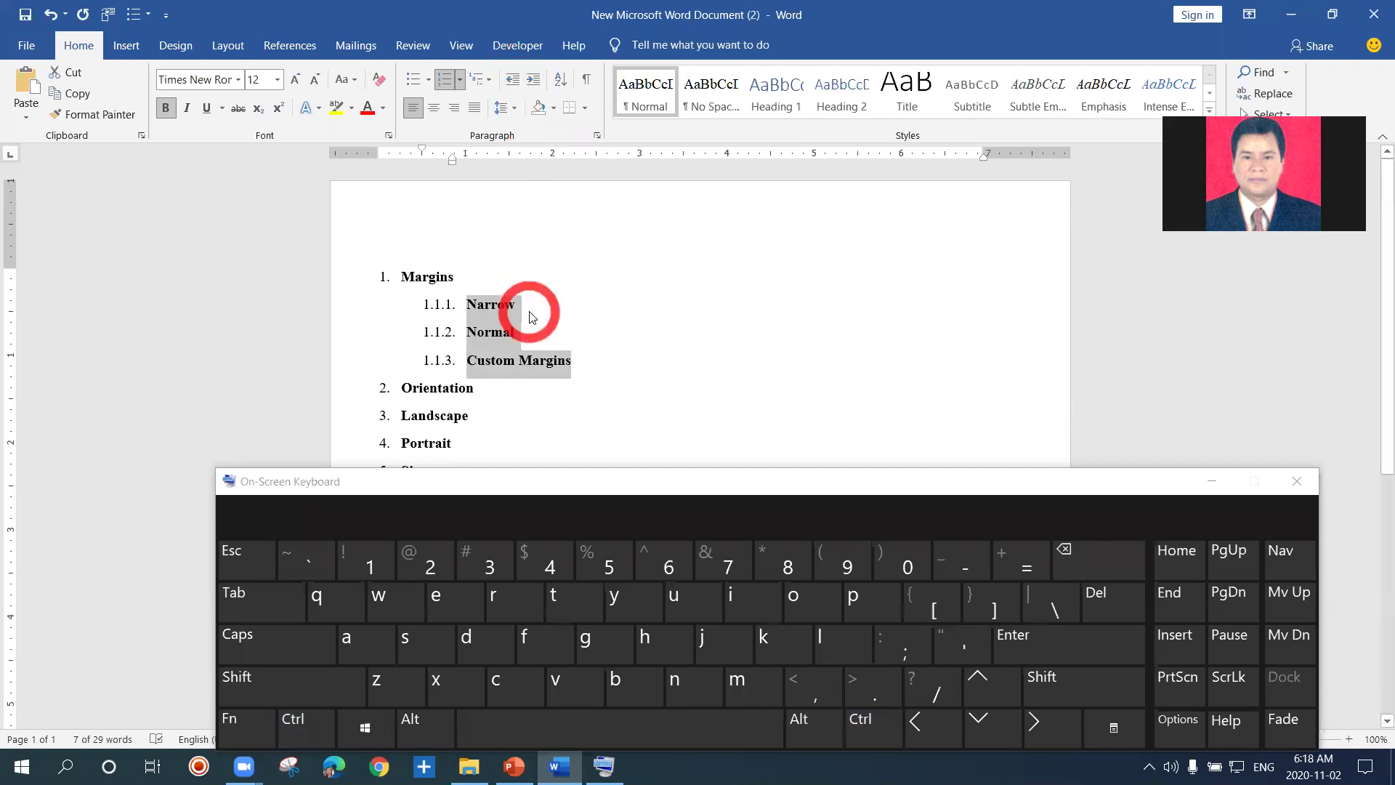
Step: Insert an empty list item after Normal and demote it one level to 1.1.2.1
{"action": "left_click", "coordinate": [522, 334]}
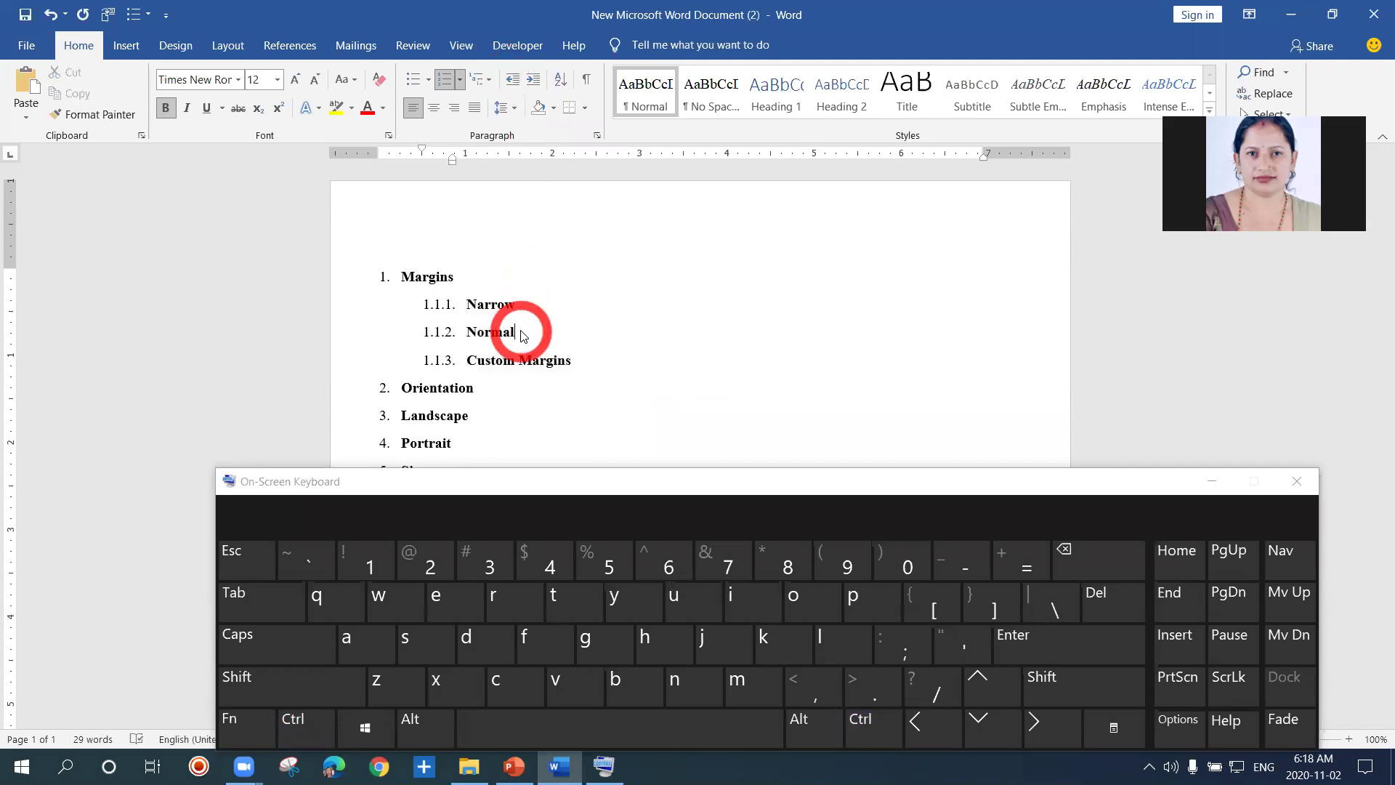
{"action": "key", "text": "Return"}
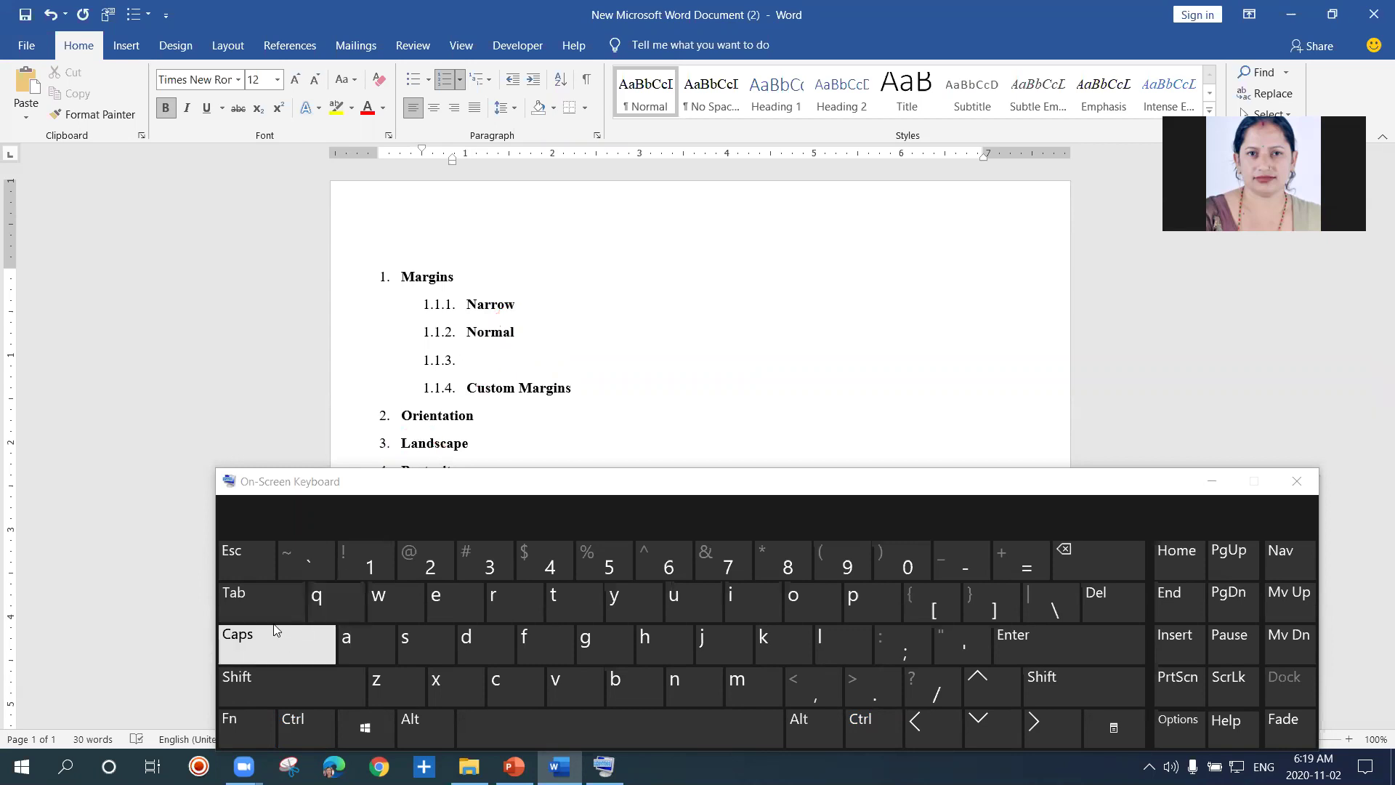
{"action": "left_click", "coordinate": [258, 604]}
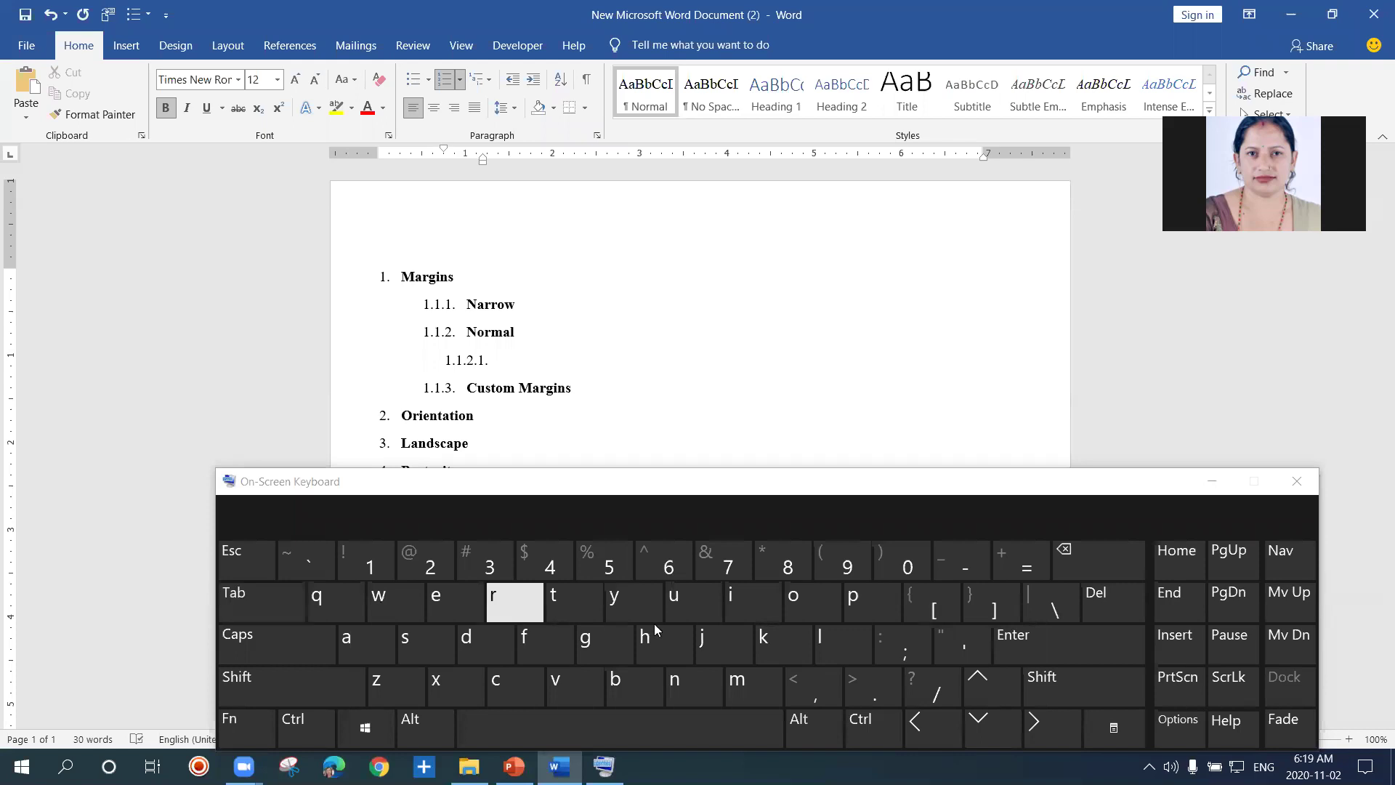
Step: Promote the empty item below Normal level by level to the top level, and remove its numbering to leave a blank unnumbered line
{"action": "left_click", "coordinate": [1033, 635]}
{"action": "left_click", "coordinate": [1033, 635]}
{"action": "left_click", "coordinate": [1033, 635]}
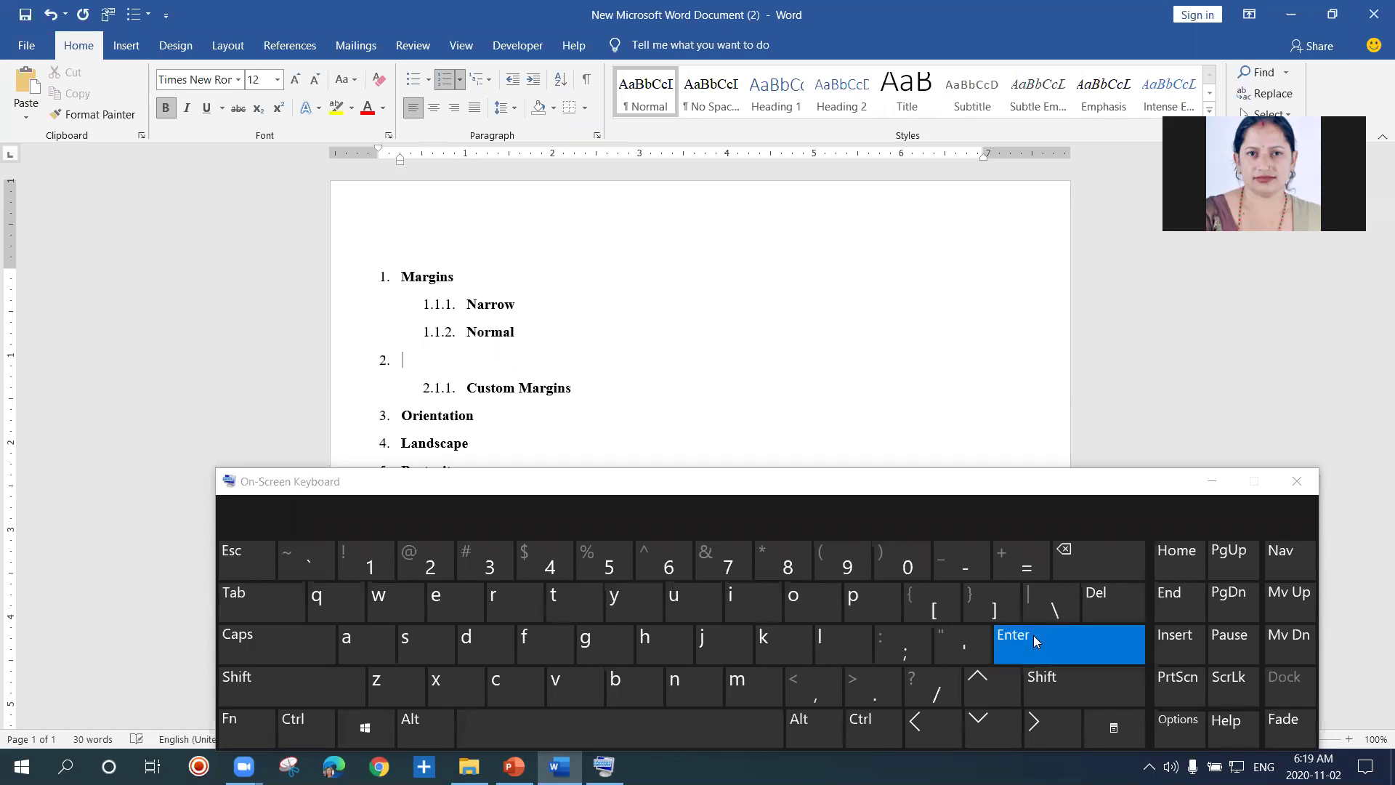
{"action": "left_click", "coordinate": [1033, 635]}
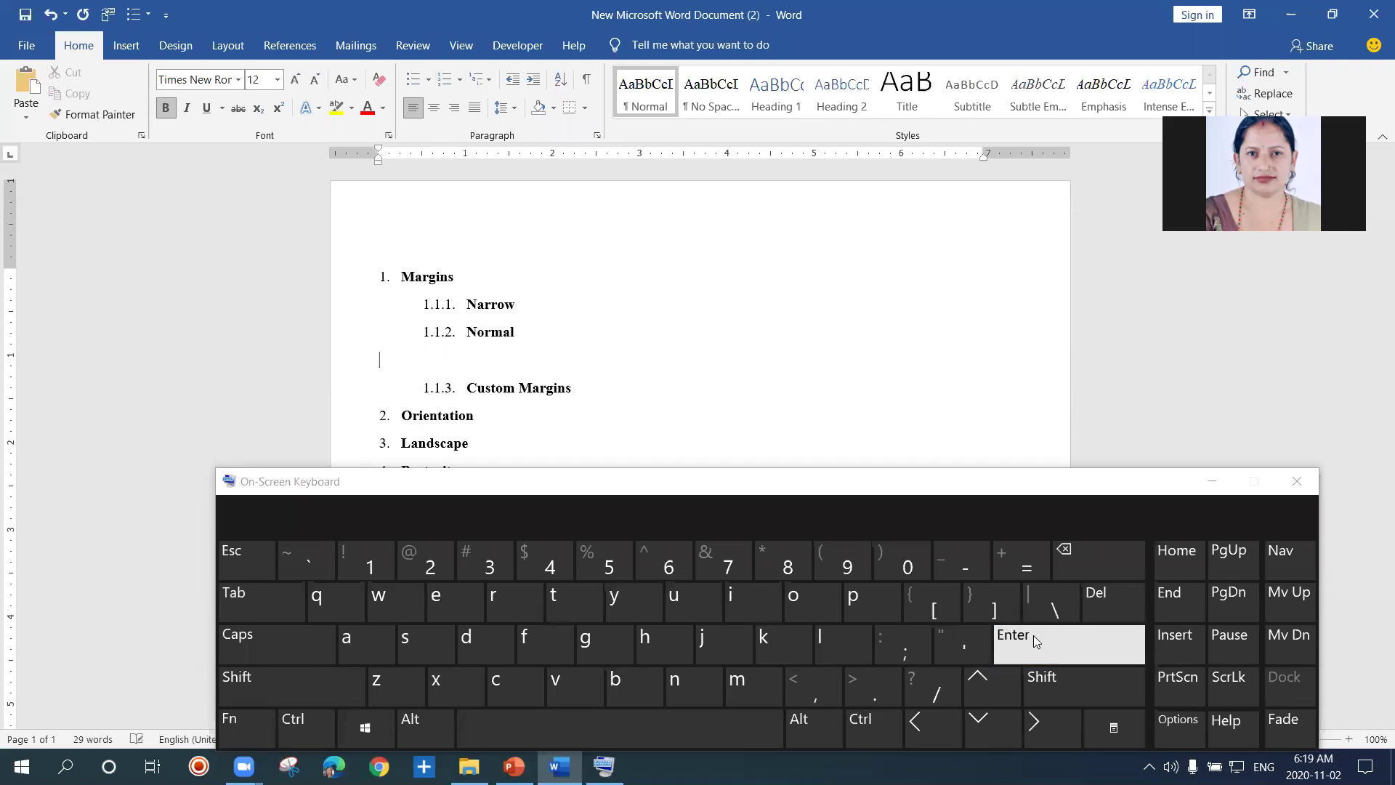
{"action": "left_click", "coordinate": [737, 455]}
{"action": "left_click", "coordinate": [988, 497]}
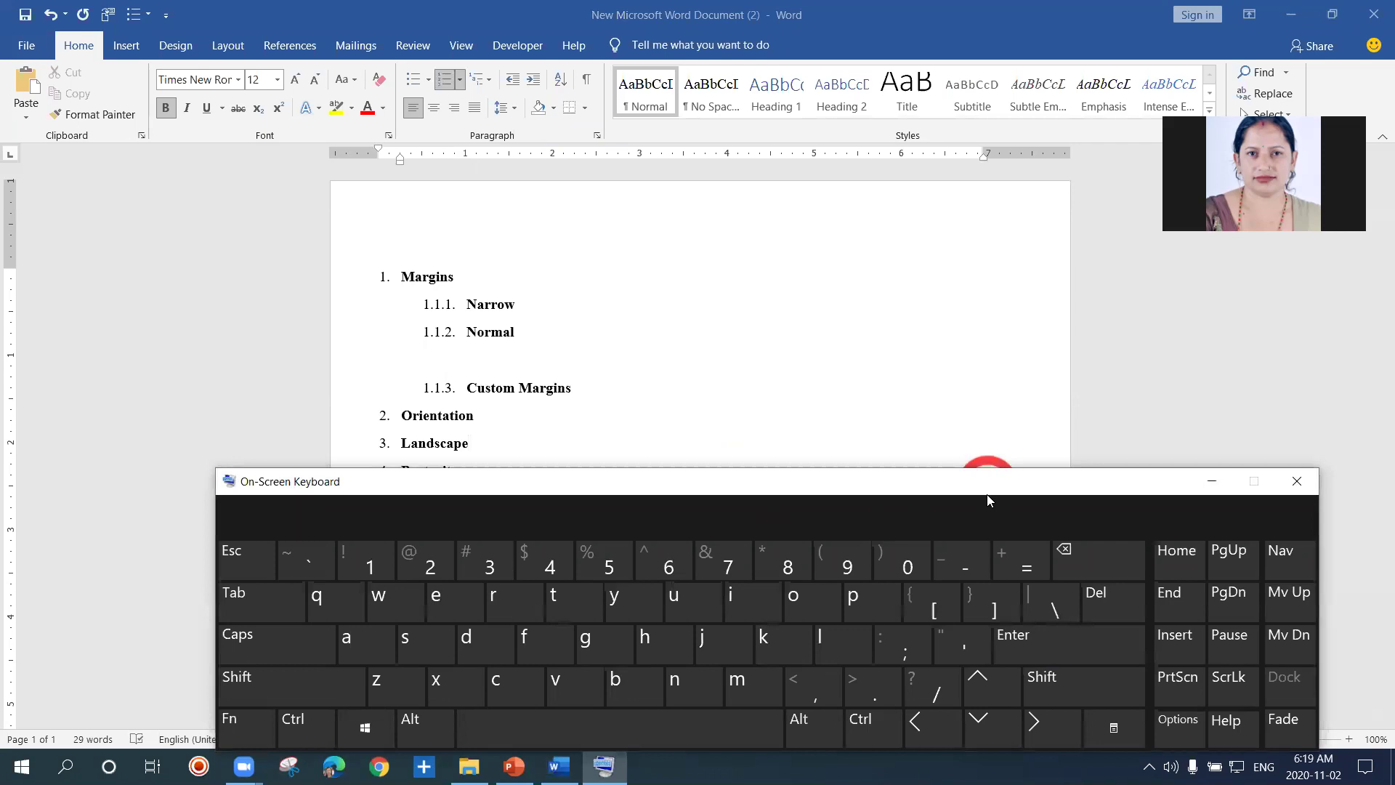
Step: Demote the Landscape and Portrait items one level so they sit under Orientation as 2.1 and 2.2
{"action": "left_click_drag", "start_coordinate": [986, 499], "coordinate": [999, 647]}
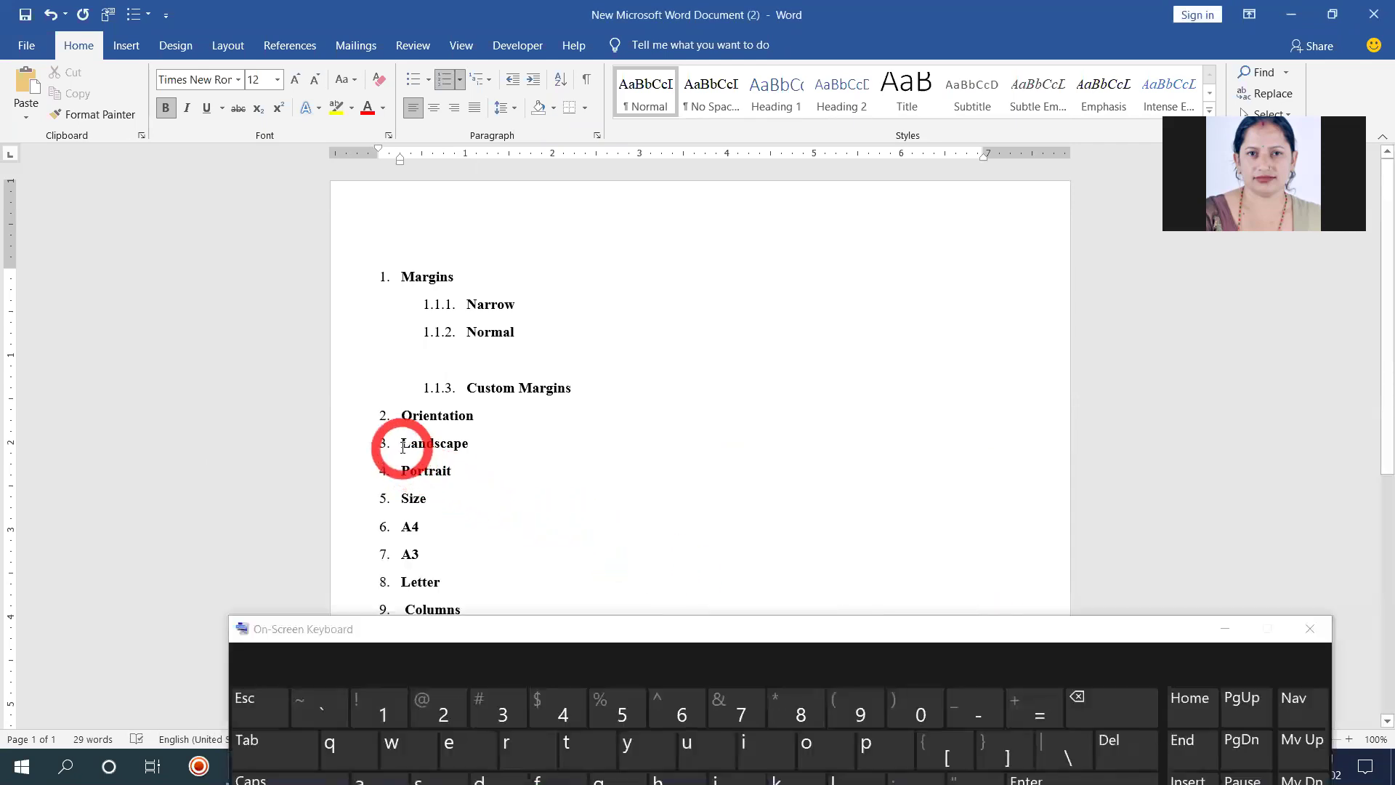
{"action": "left_click_drag", "start_coordinate": [401, 441], "coordinate": [463, 470]}
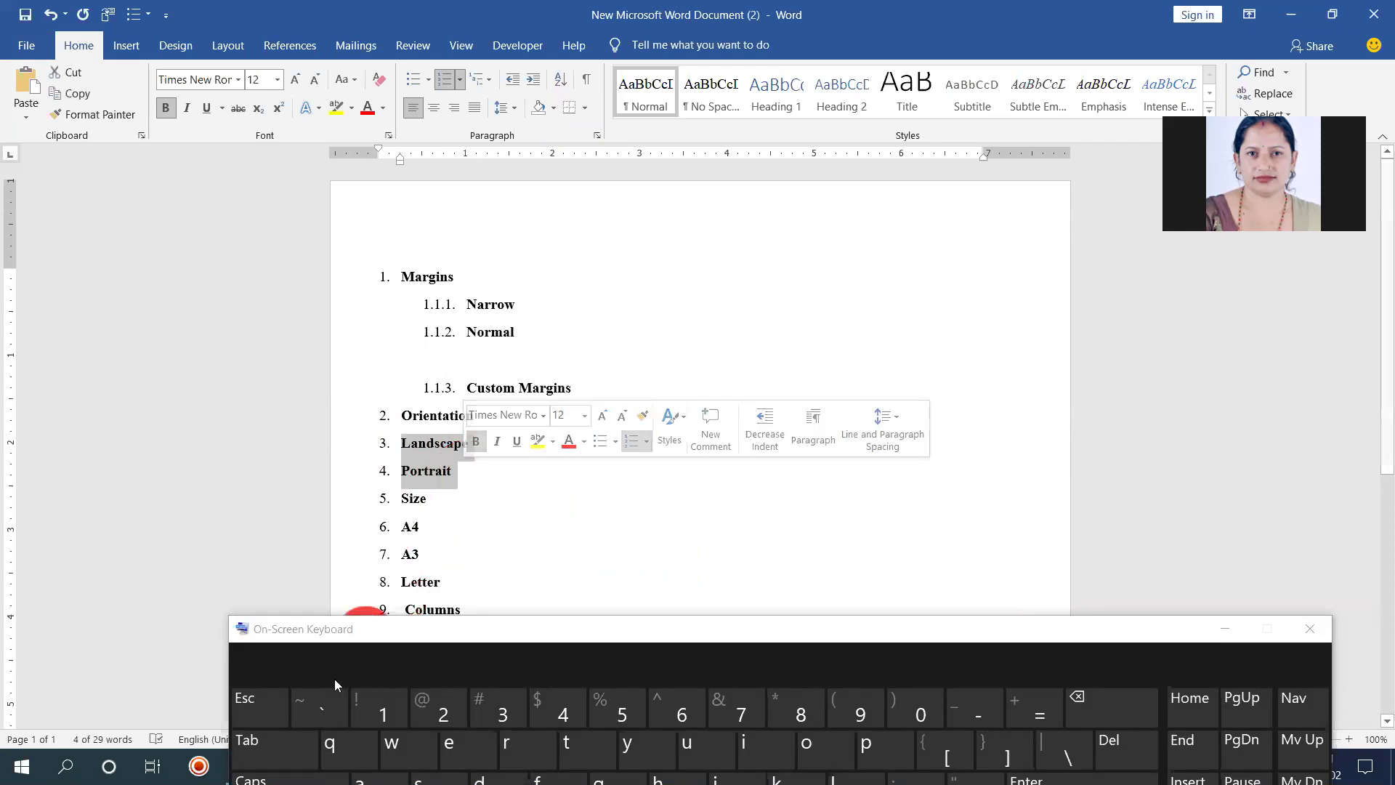
{"action": "left_click", "coordinate": [258, 744]}
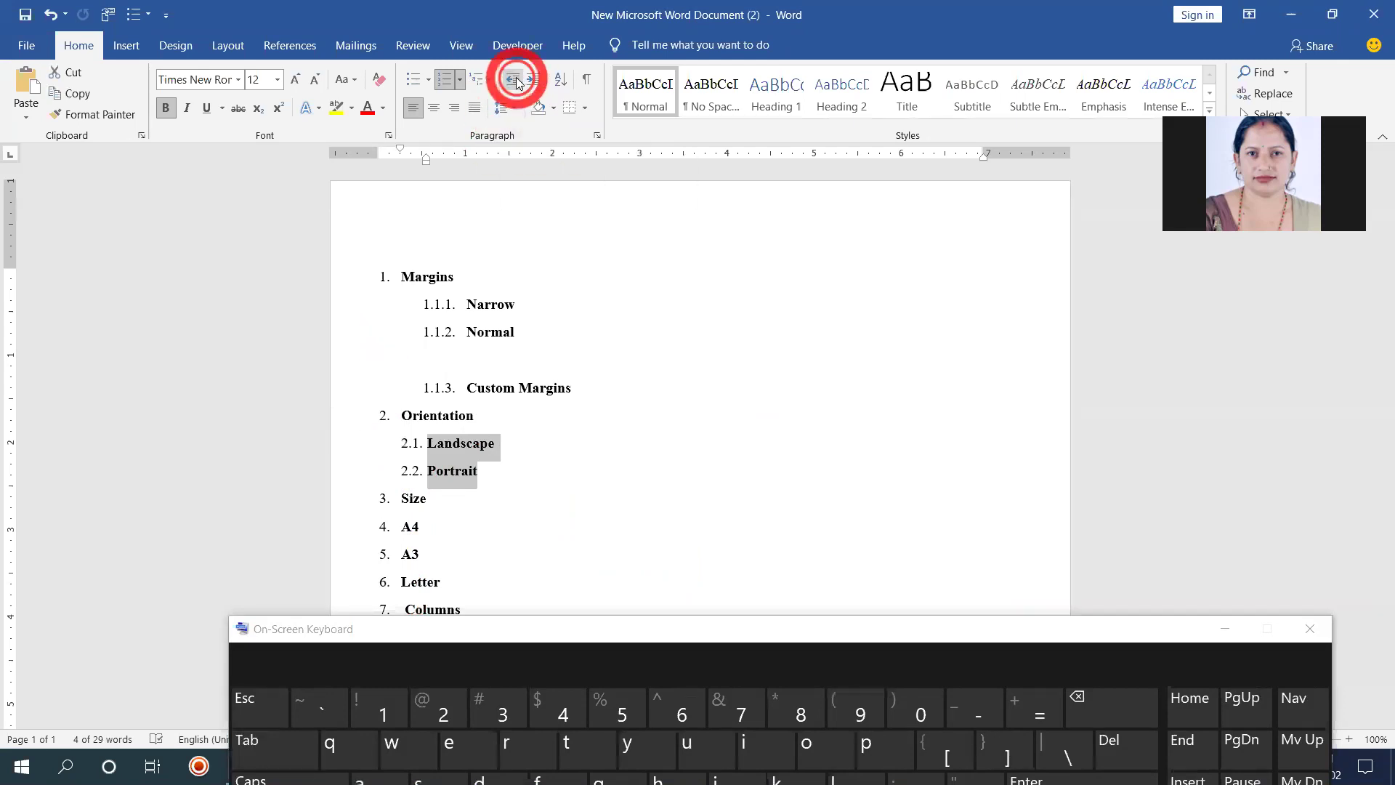
{"action": "left_click", "coordinate": [518, 81]}
{"action": "left_click", "coordinate": [530, 79]}
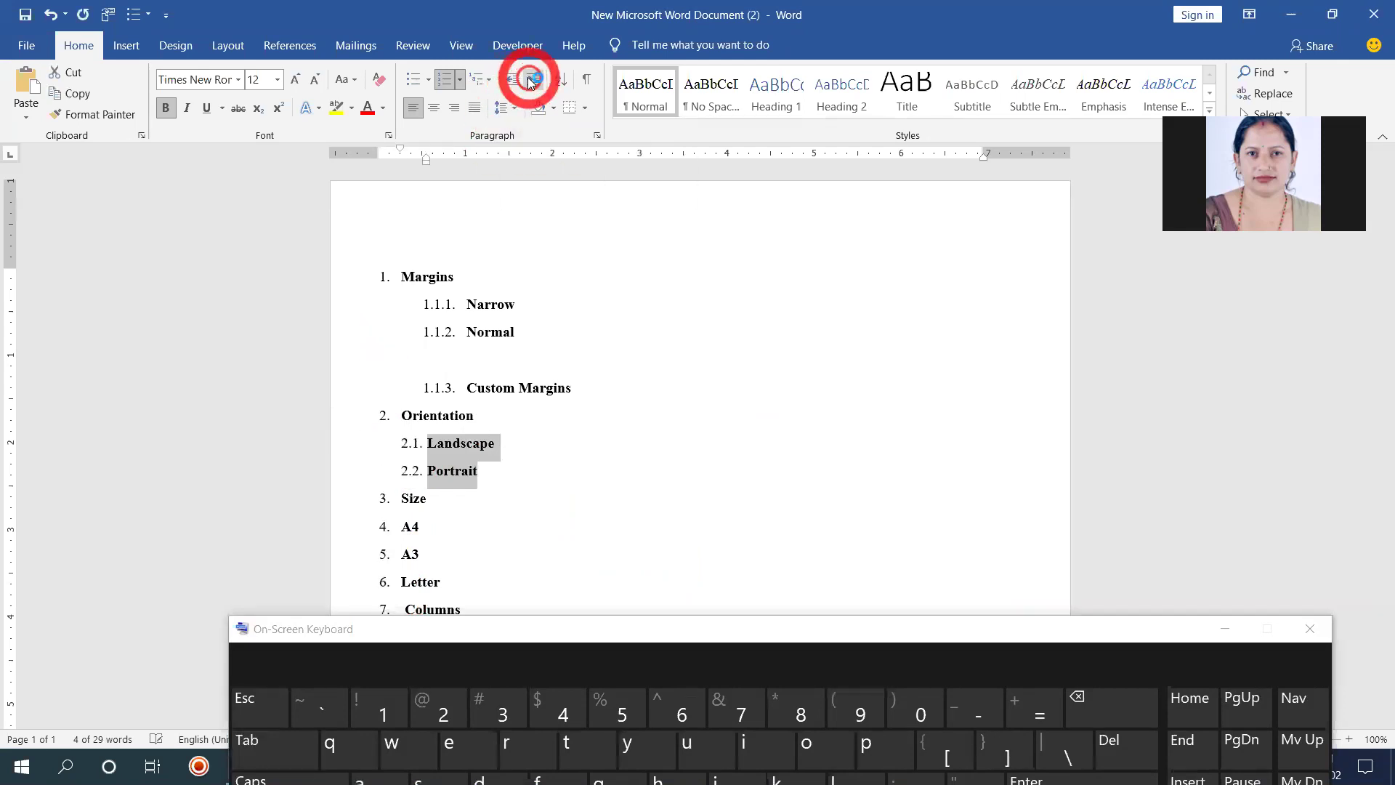
{"action": "left_click", "coordinate": [691, 361]}
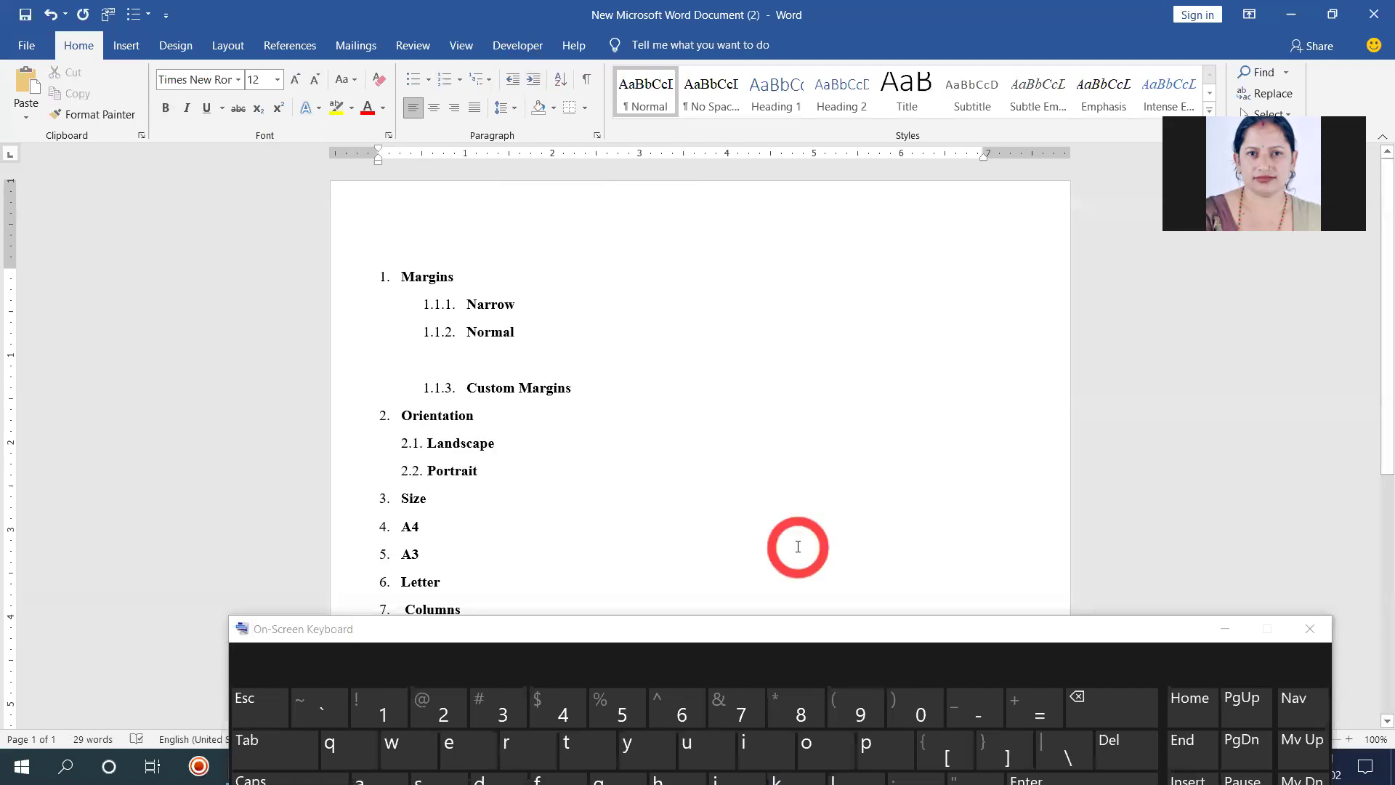
Step: Minimize the on-screen keyboard to uncover the whole document
{"action": "left_click", "coordinate": [784, 636]}
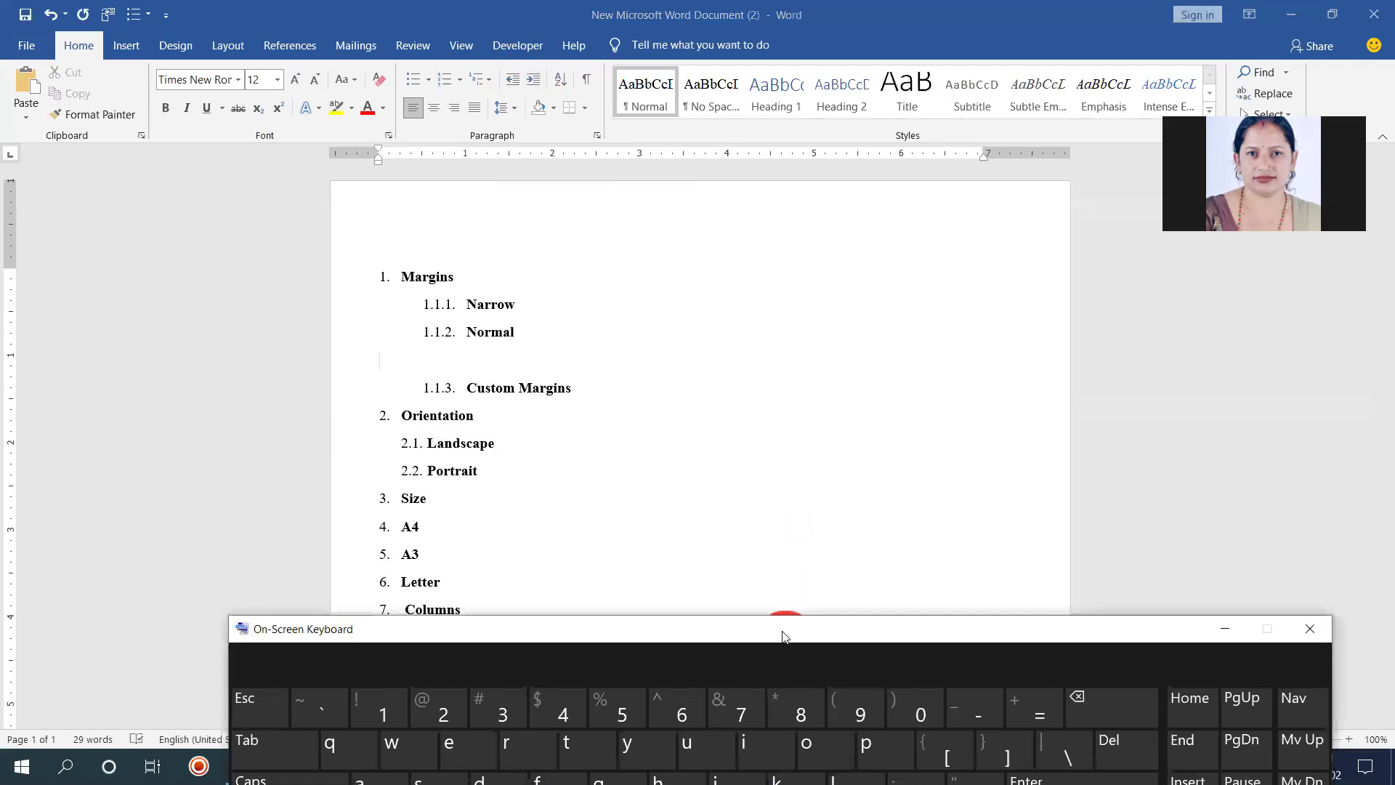
{"action": "left_click_drag", "start_coordinate": [783, 636], "coordinate": [677, 395]}
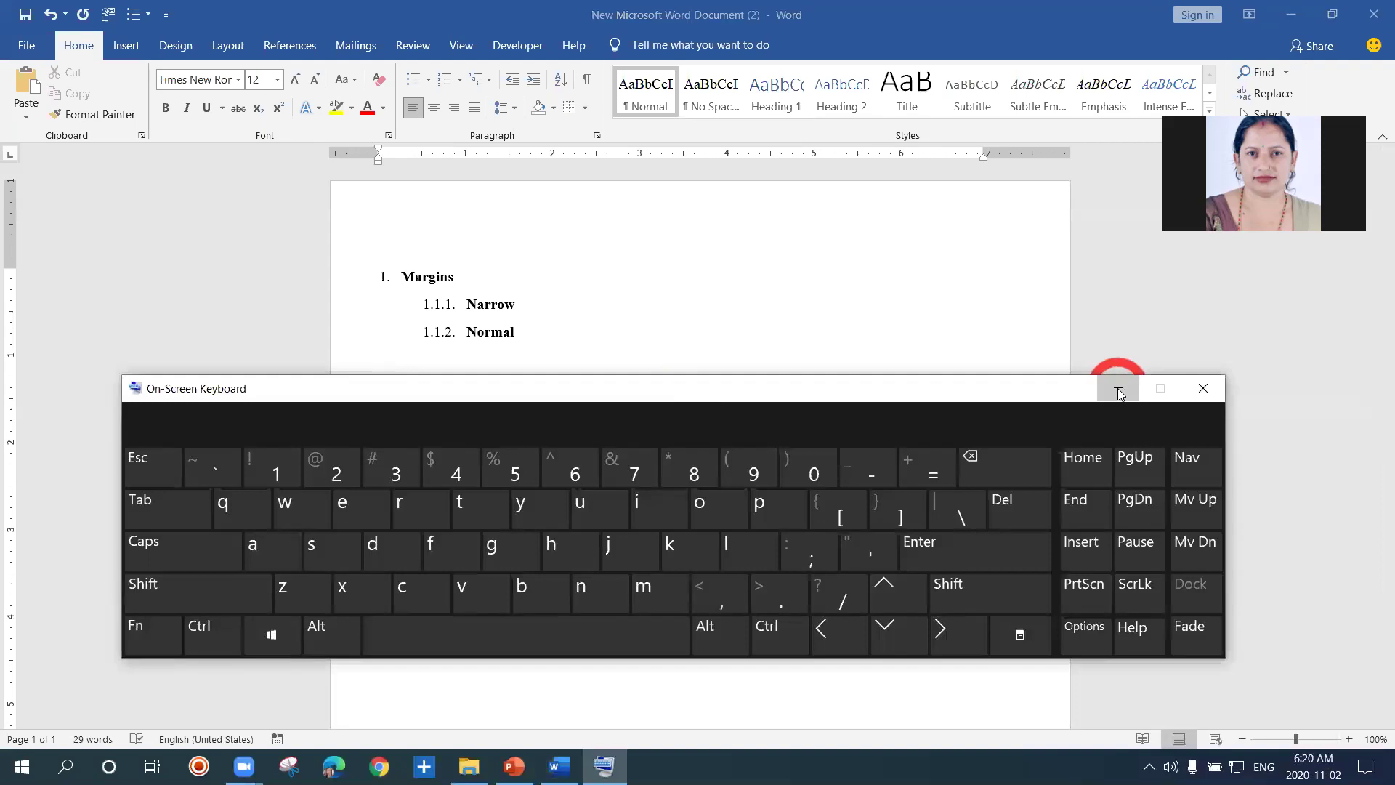
{"action": "left_click", "coordinate": [1117, 393]}
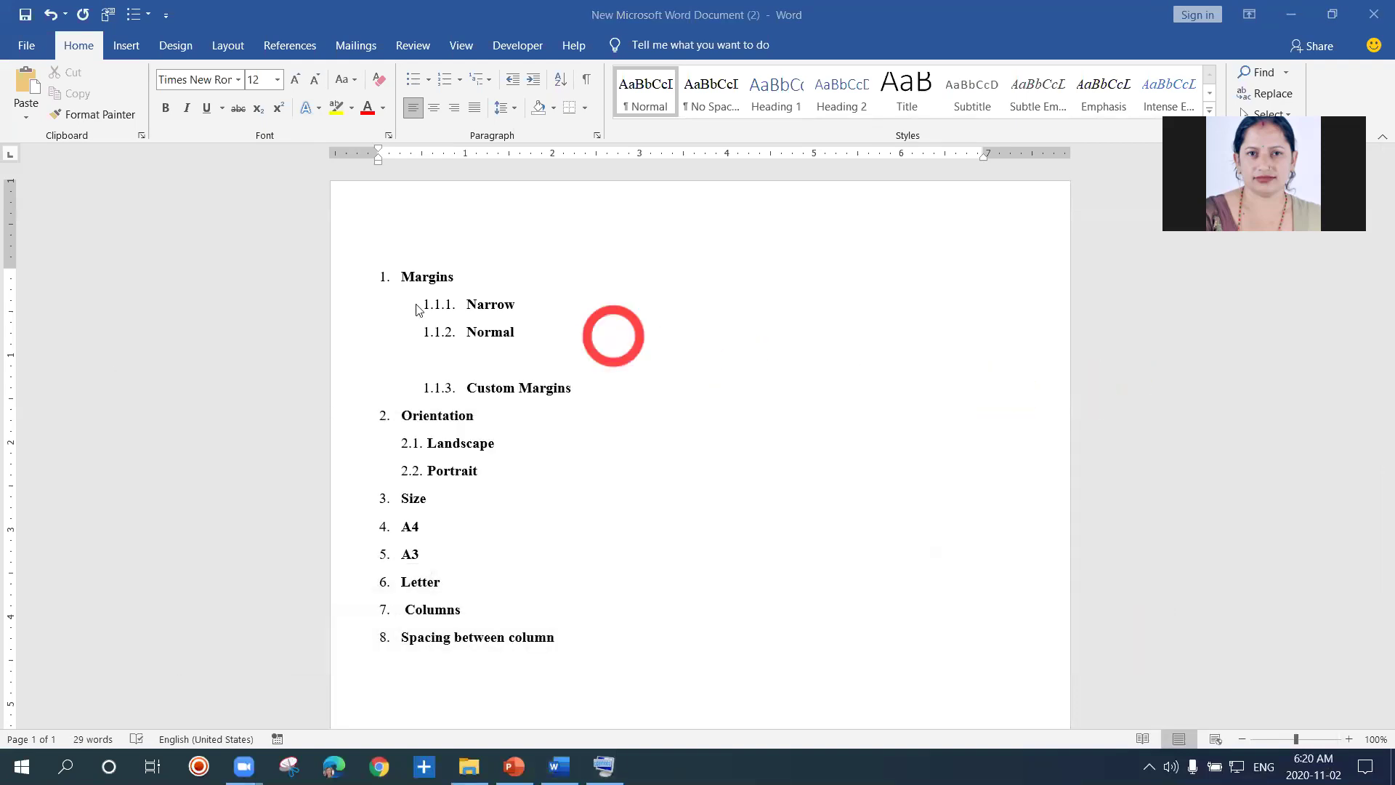
Step: Replace the entire document content with two sample paragraphs generated by =rand(2)
{"action": "left_click", "coordinate": [367, 276]}
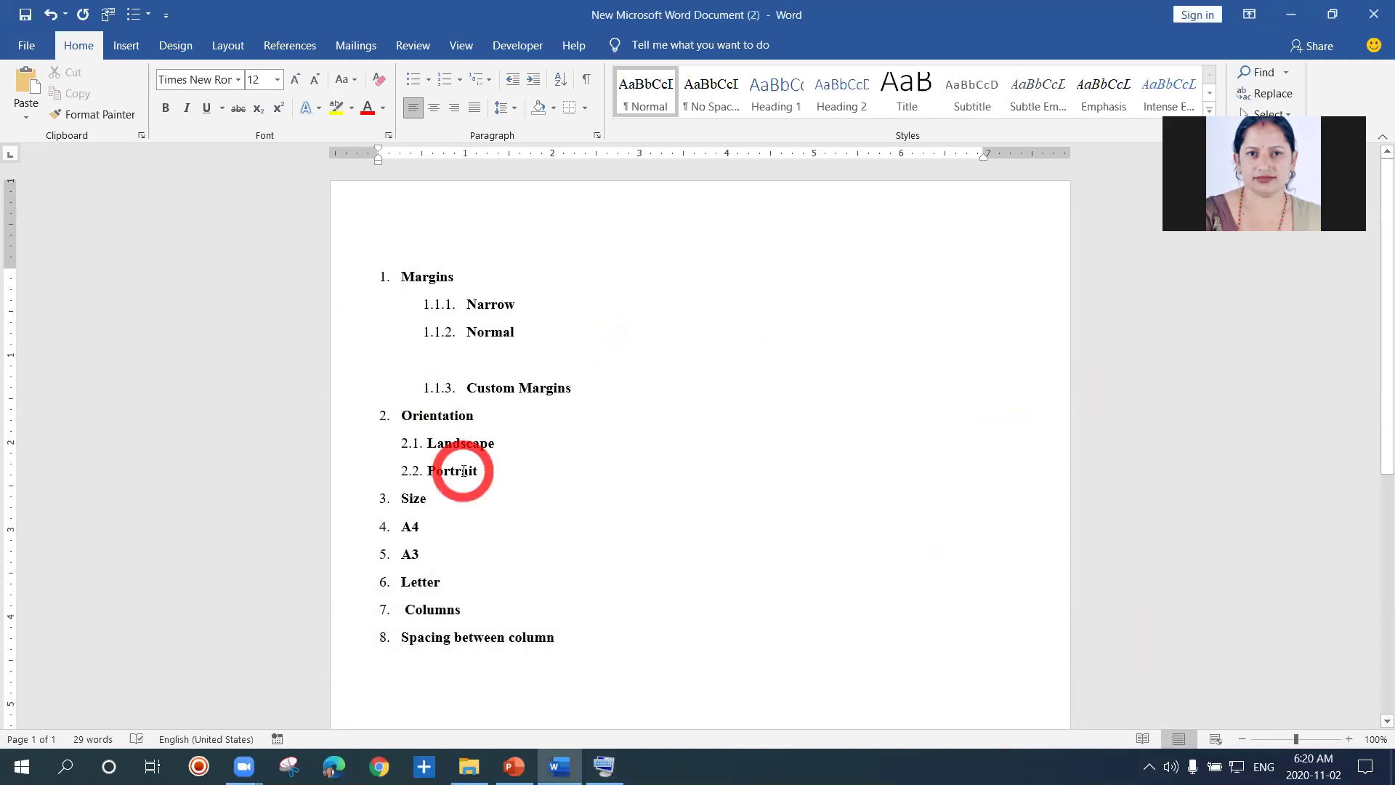
{"action": "key", "text": "ctrl+a"}
{"action": "key", "text": "Delete"}
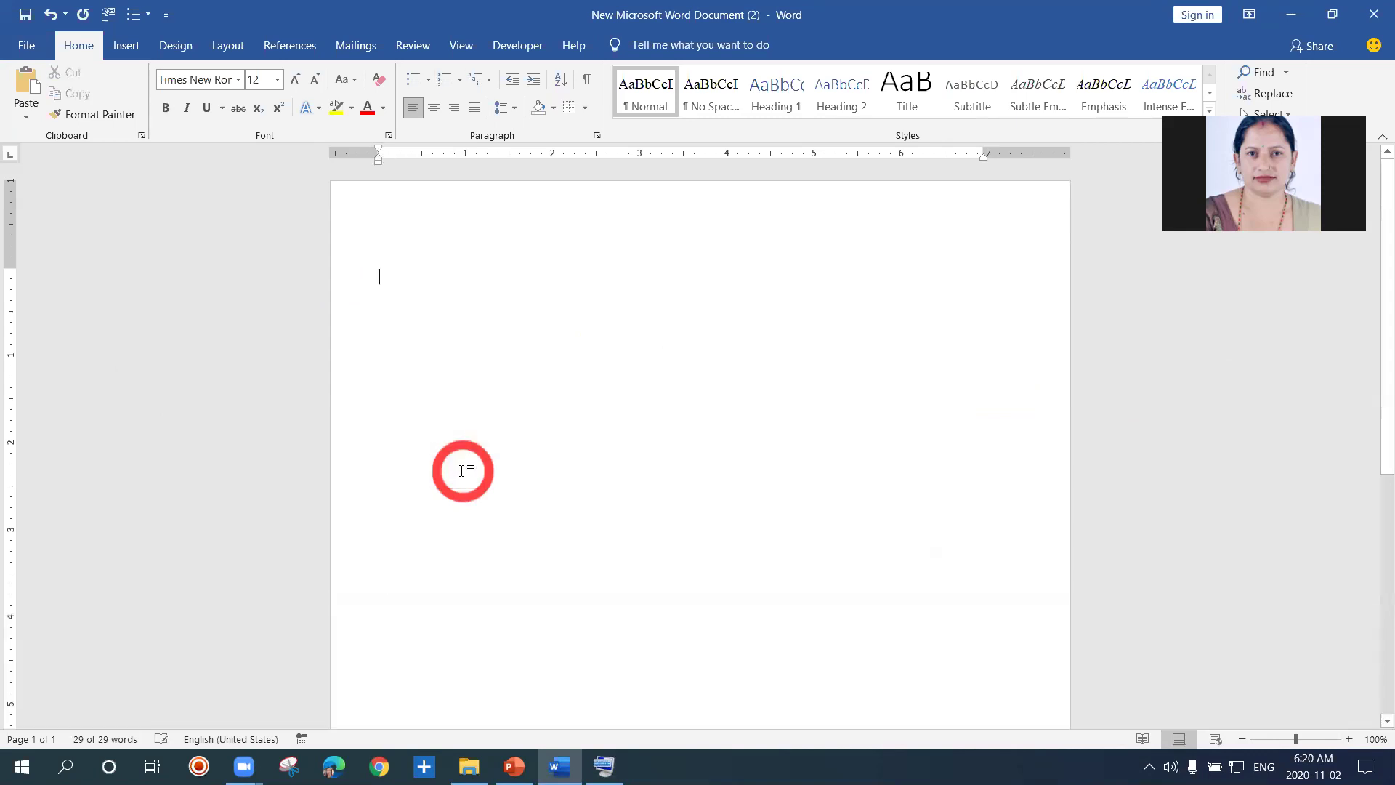
{"action": "type", "text": "="}
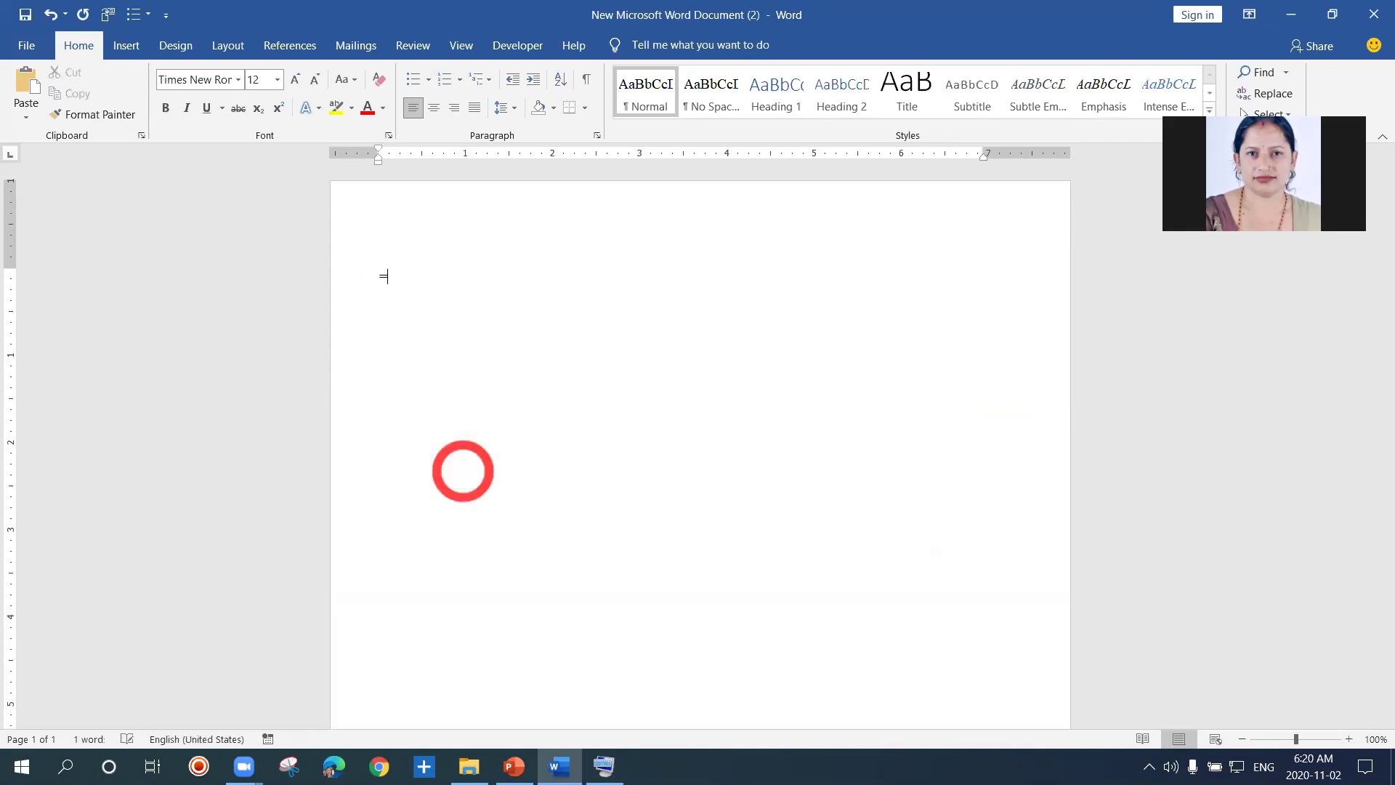
{"action": "type", "text": "rand(2)"}
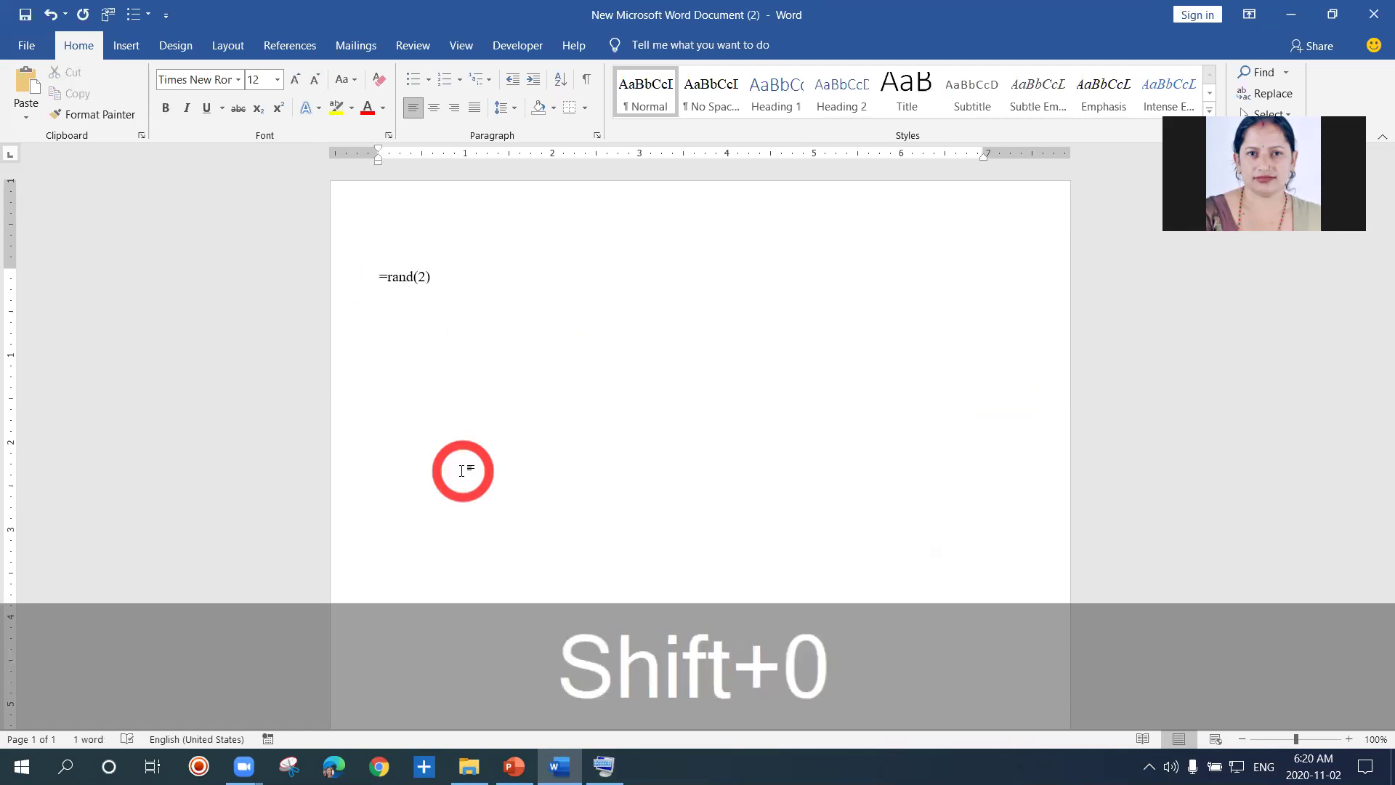
{"action": "key", "text": "Return"}
{"action": "left_click", "coordinate": [634, 239]}
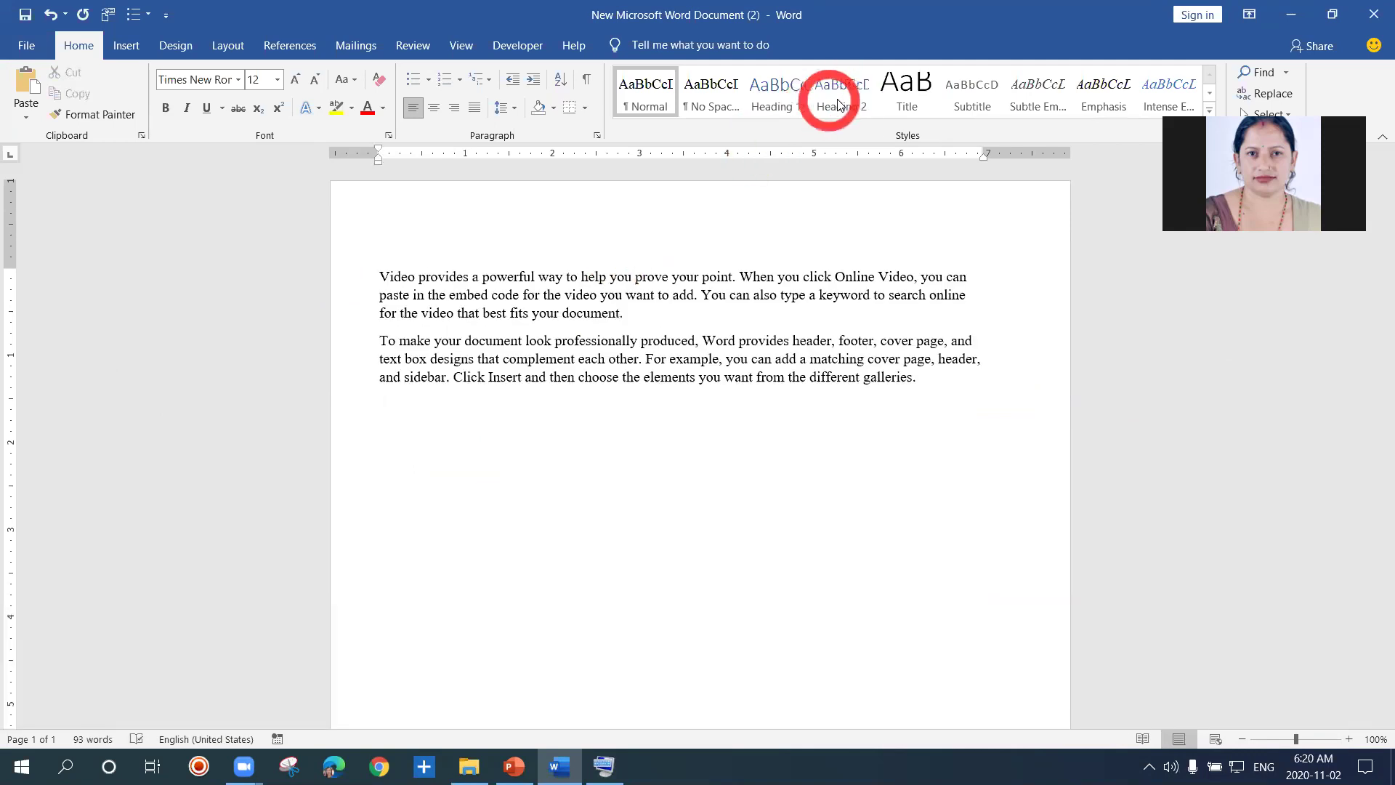
Step: Preview 1.5 line spacing on the second paragraph and 2.5 on both paragraphs without applying either
{"action": "left_click", "coordinate": [537, 339]}
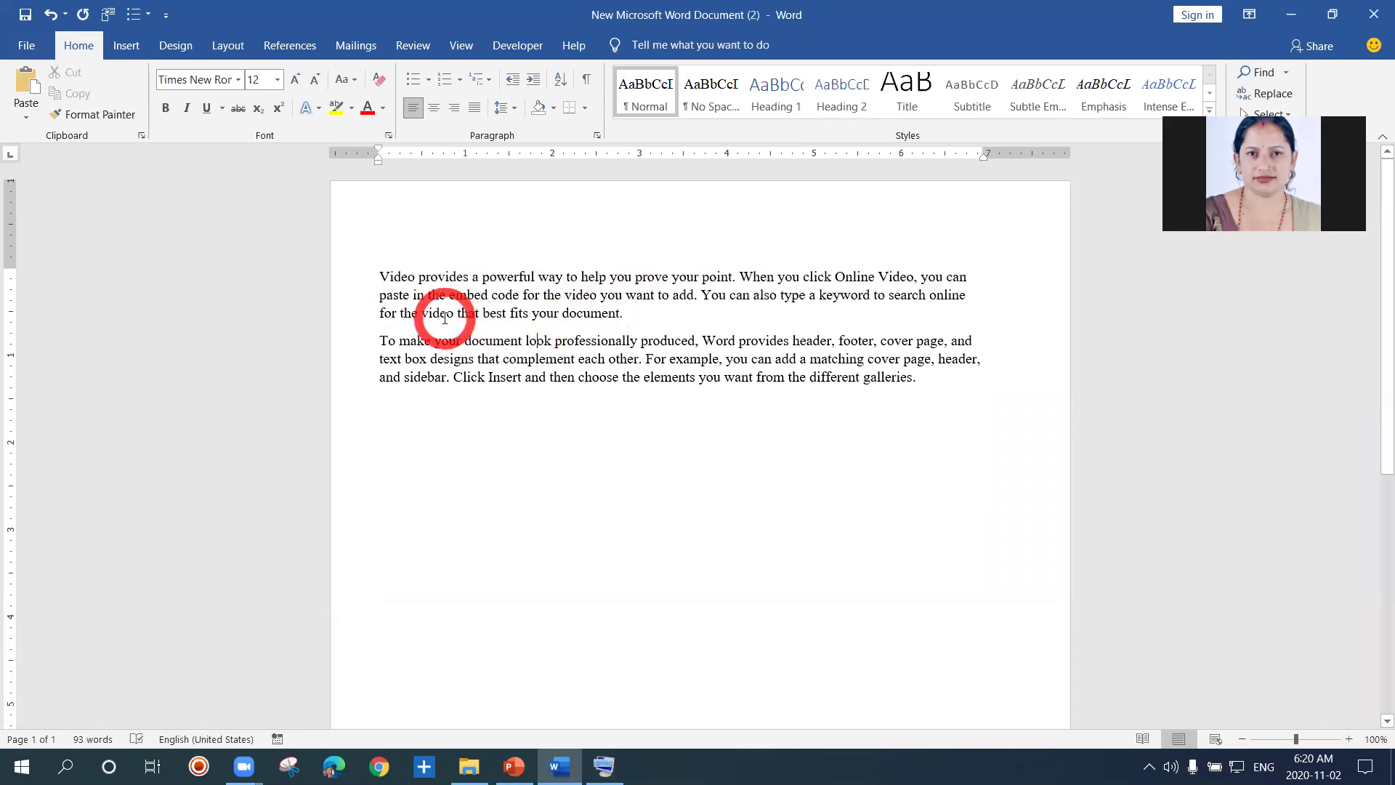
{"action": "left_click", "coordinate": [513, 107]}
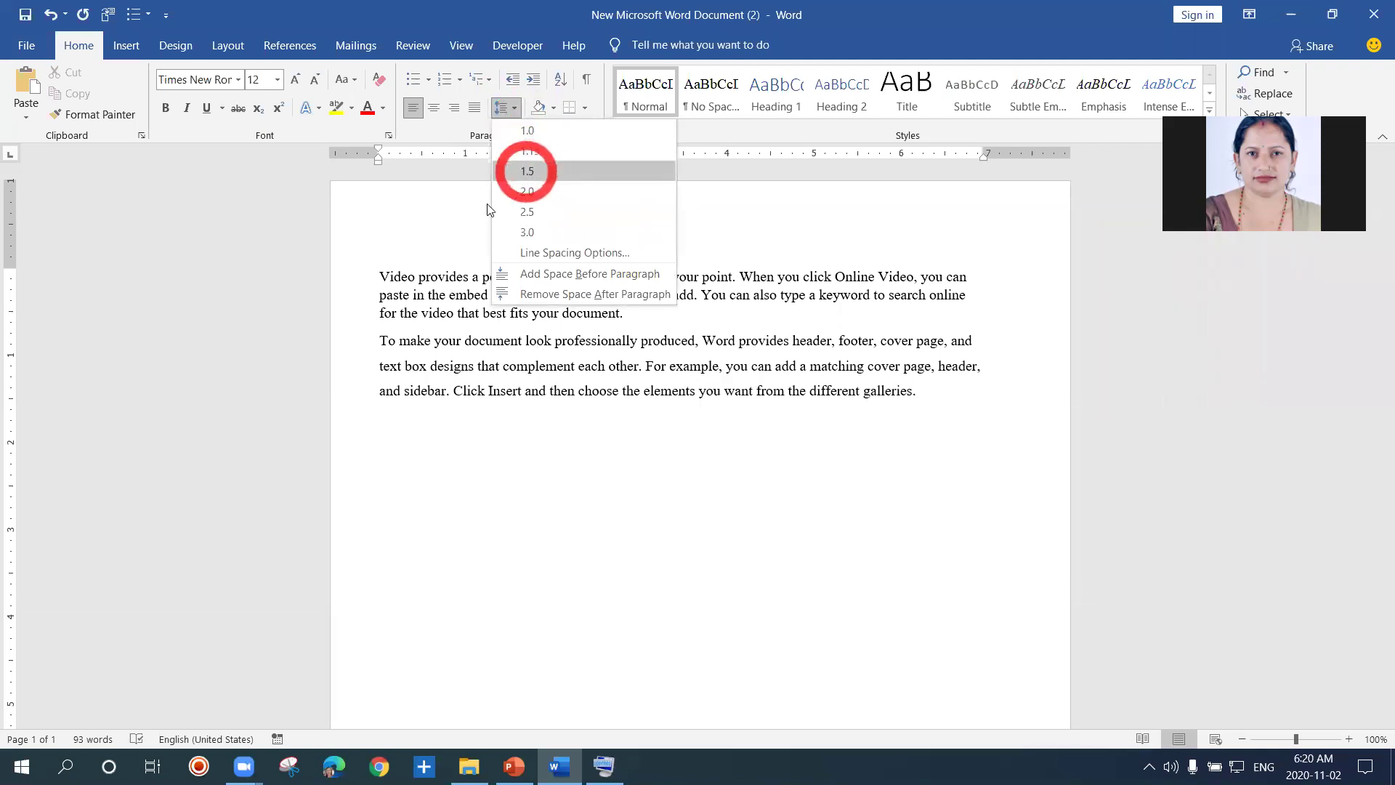
{"action": "left_click", "coordinate": [436, 233]}
{"action": "left_click_drag", "start_coordinate": [380, 278], "coordinate": [917, 384]}
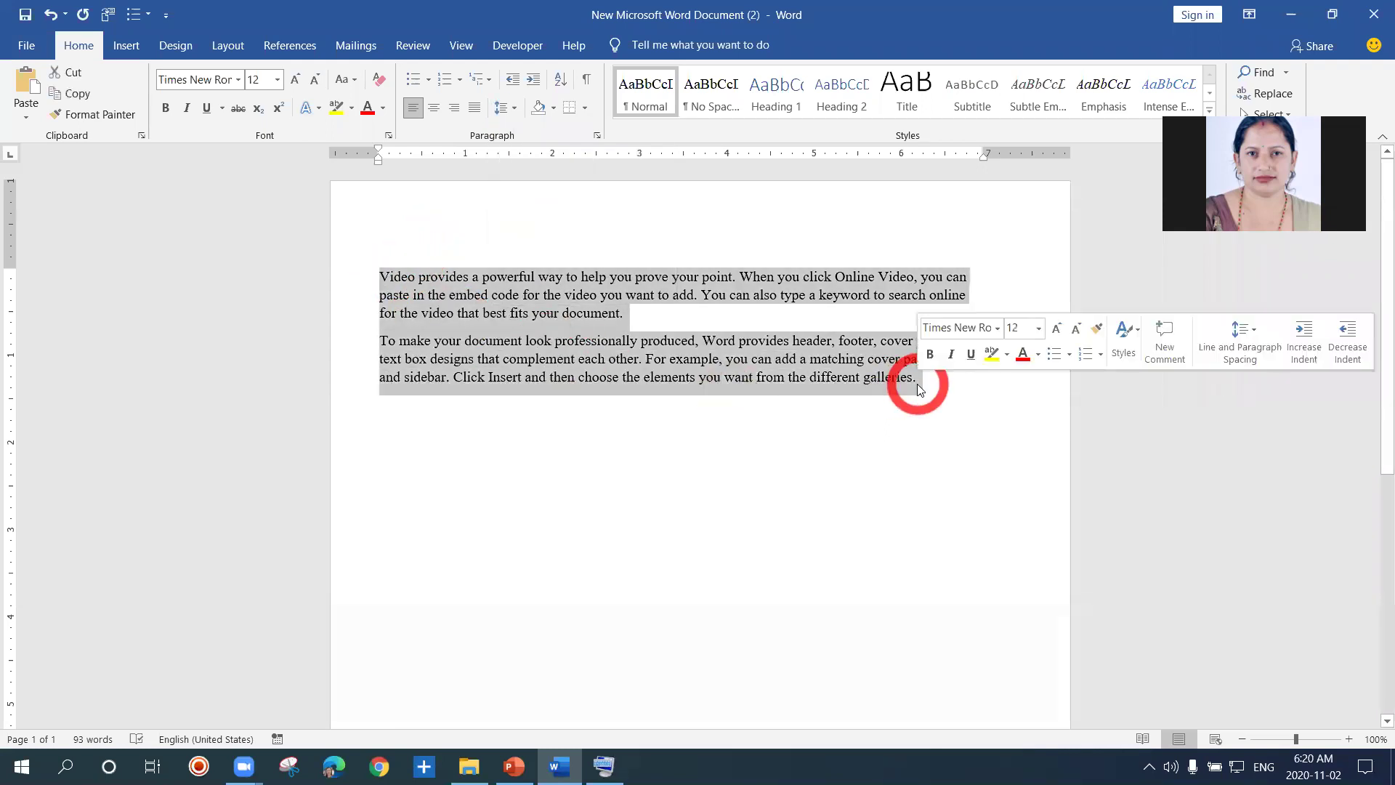
{"action": "left_click", "coordinate": [516, 107]}
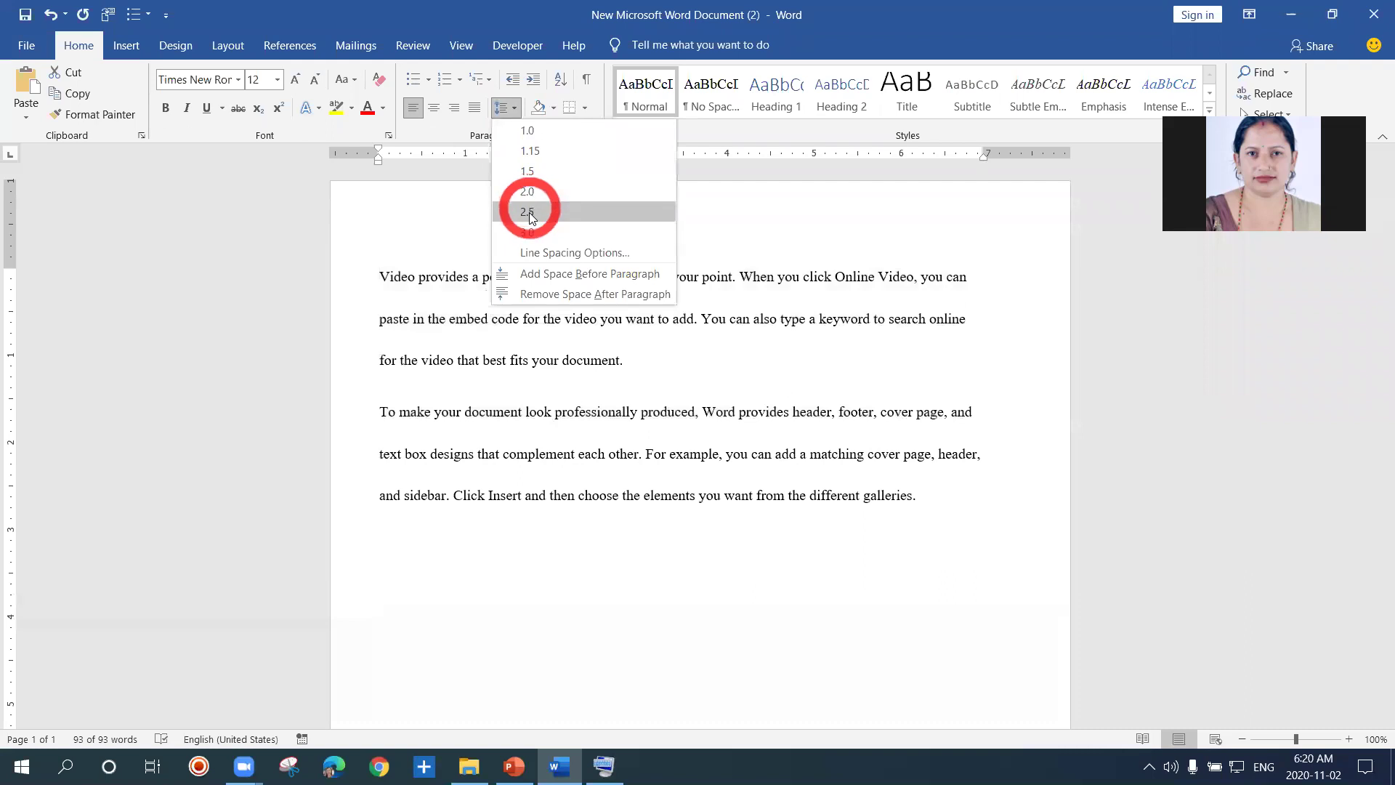
{"action": "left_click", "coordinate": [471, 231]}
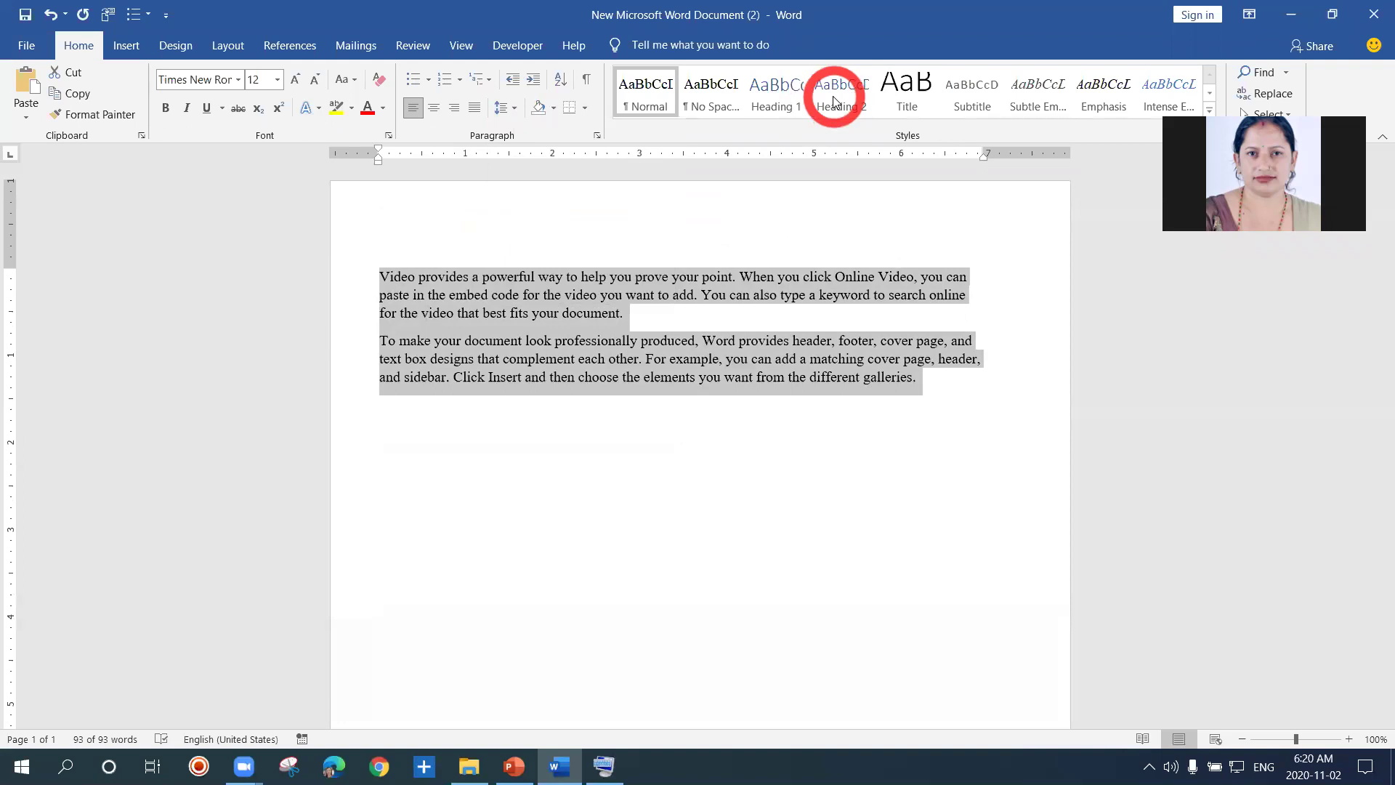
{"action": "left_click", "coordinate": [581, 236]}
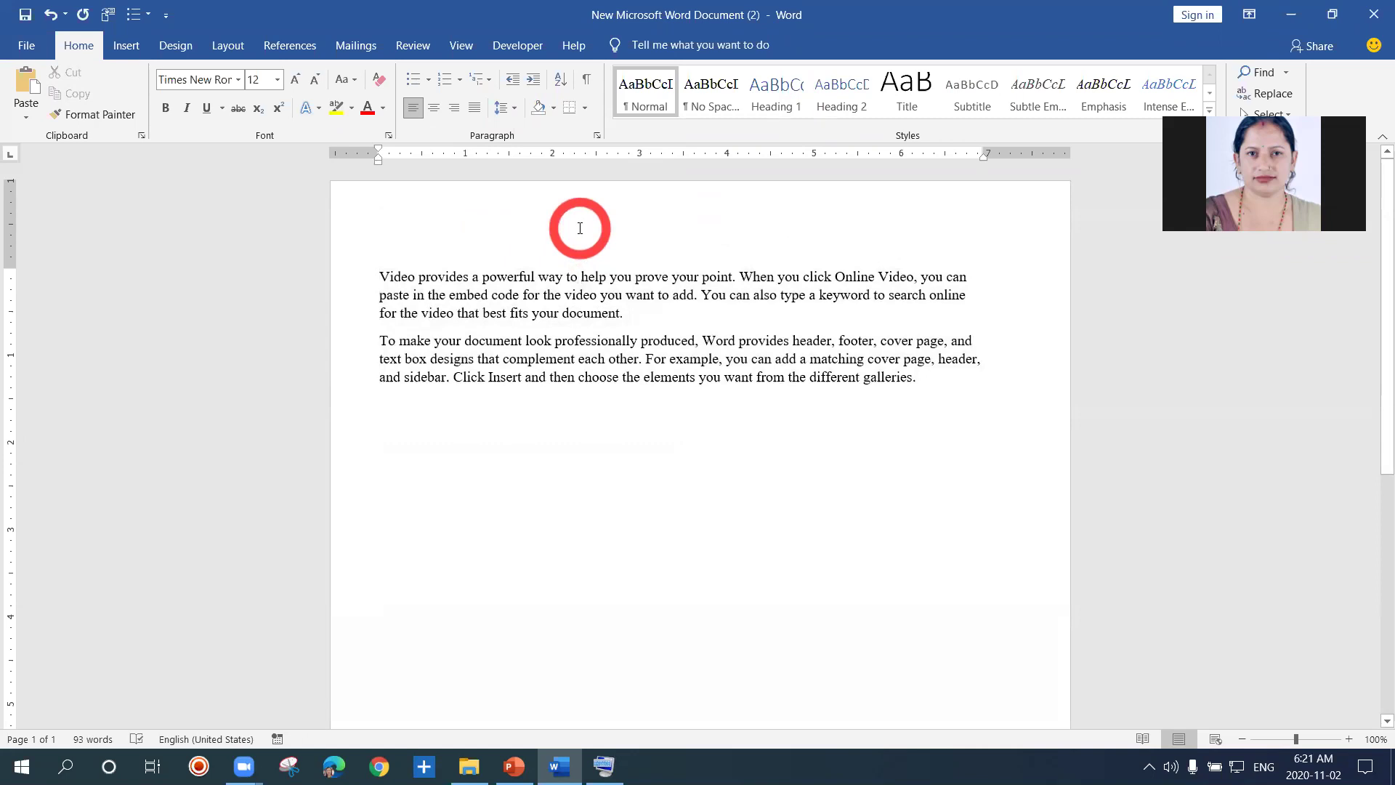
Step: Select the whole first paragraph and preview the Heading 2 style on it
{"action": "left_click_drag", "start_coordinate": [580, 228], "coordinate": [626, 312]}
{"action": "left_click", "coordinate": [387, 269]}
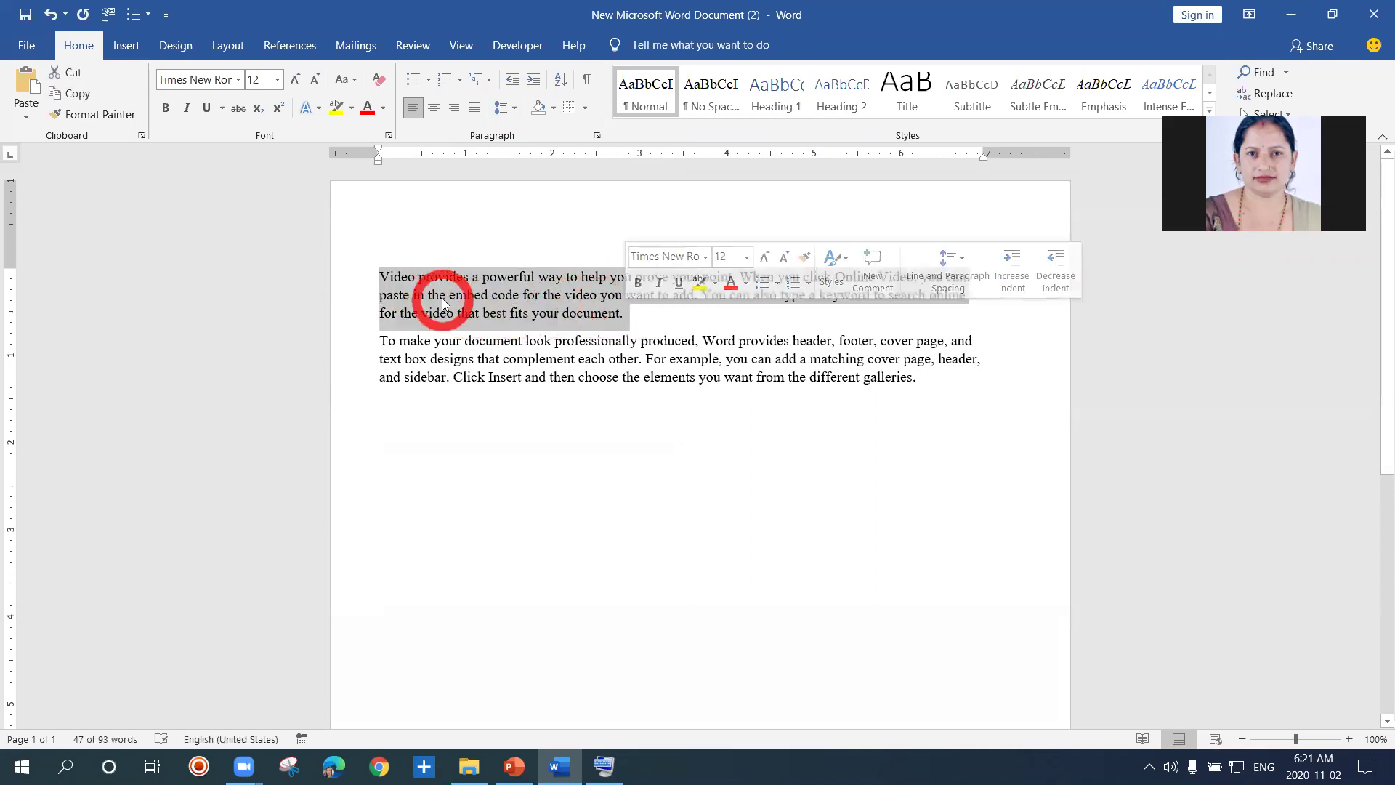
{"action": "left_click", "coordinate": [376, 273]}
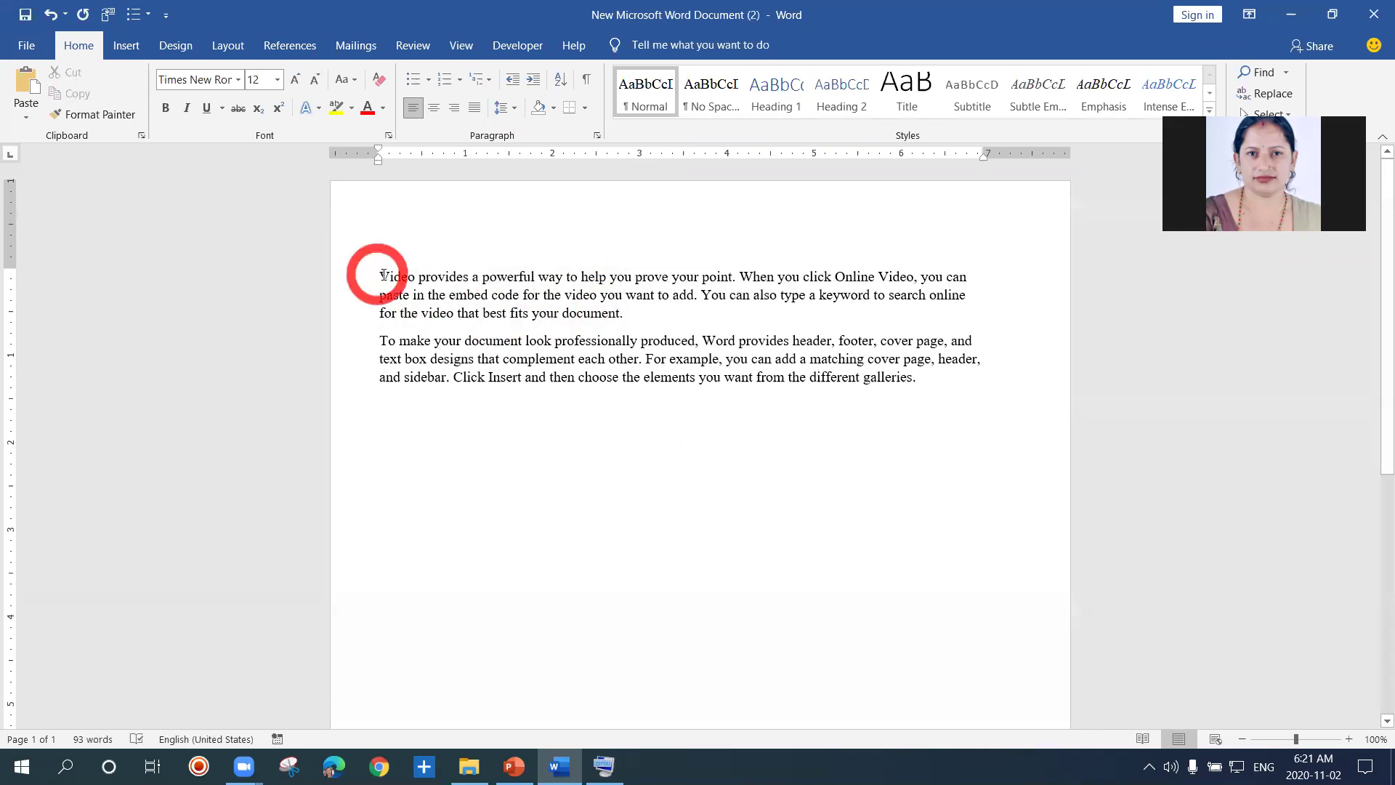
{"action": "left_click_drag", "start_coordinate": [375, 273], "coordinate": [606, 315]}
{"action": "left_click_drag", "start_coordinate": [382, 282], "coordinate": [383, 282]}
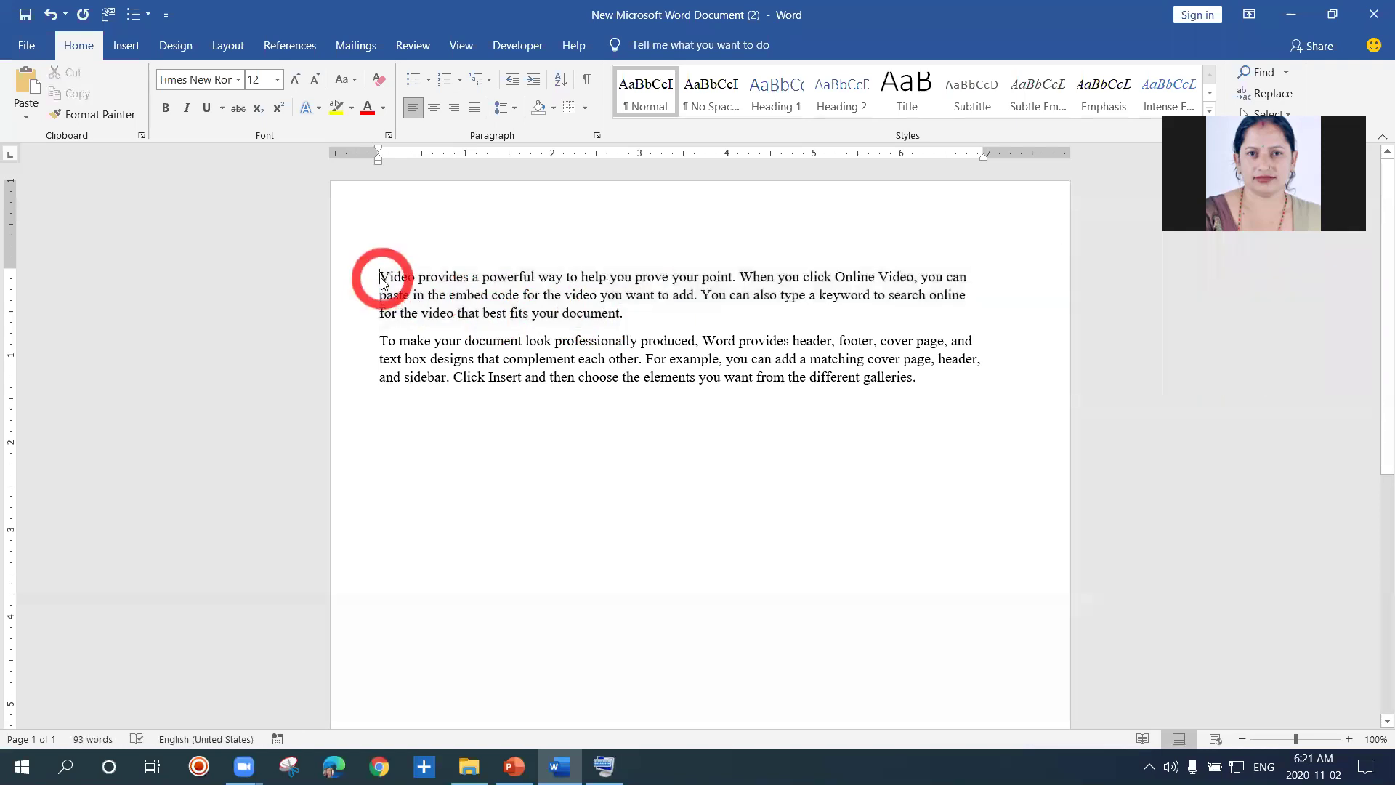
{"action": "left_click", "coordinate": [637, 312], "text": "shift"}
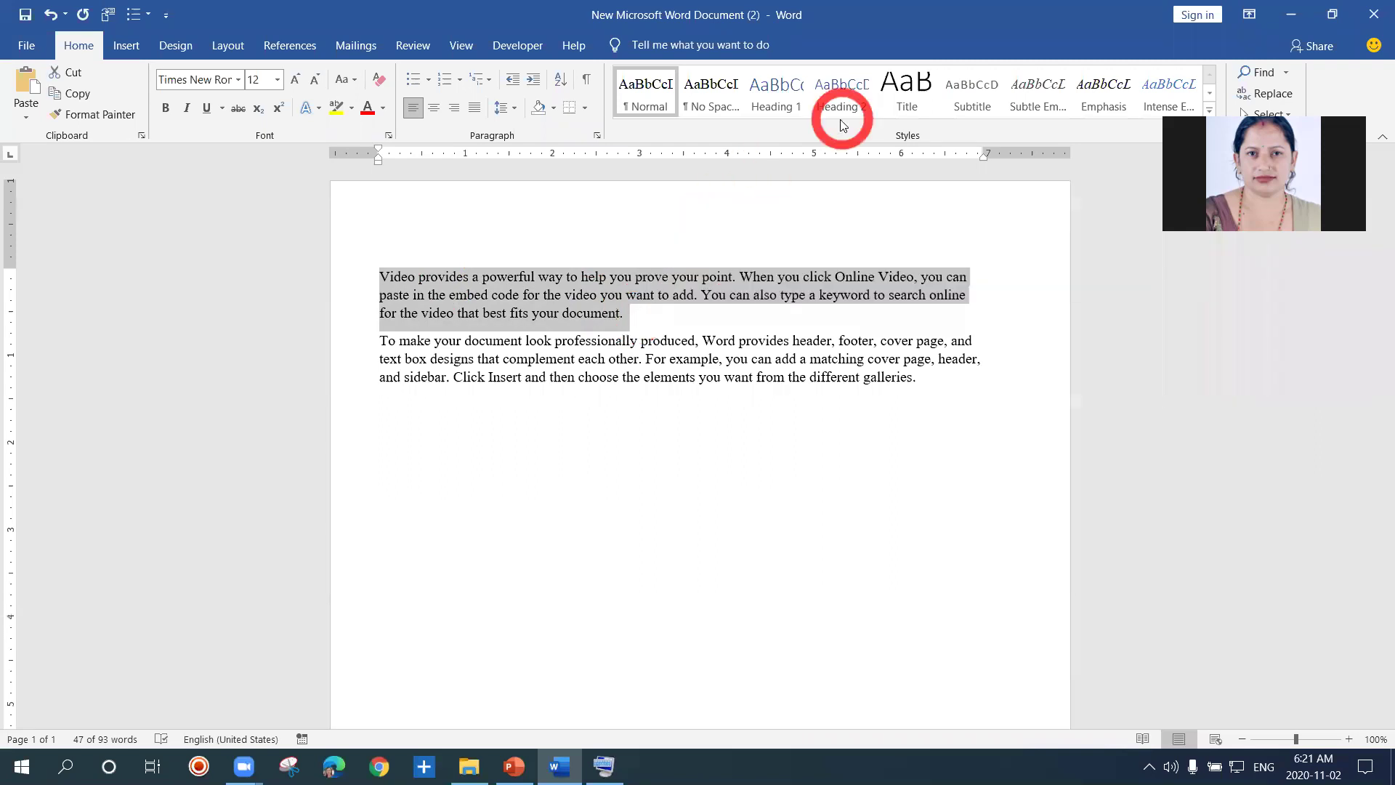
{"action": "left_click", "coordinate": [839, 94]}
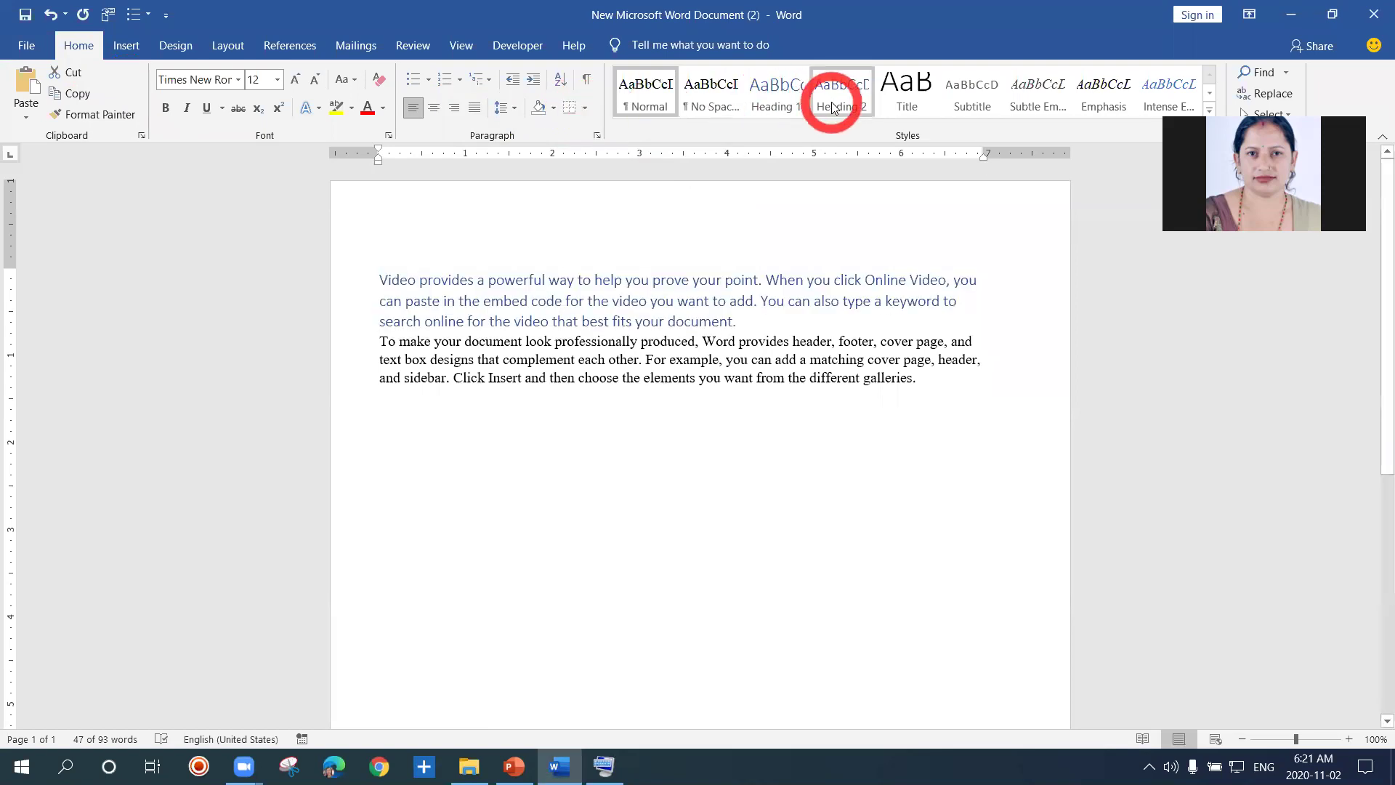
Step: Try outside borders around the first paragraph and undo them
{"action": "left_click", "coordinate": [584, 109]}
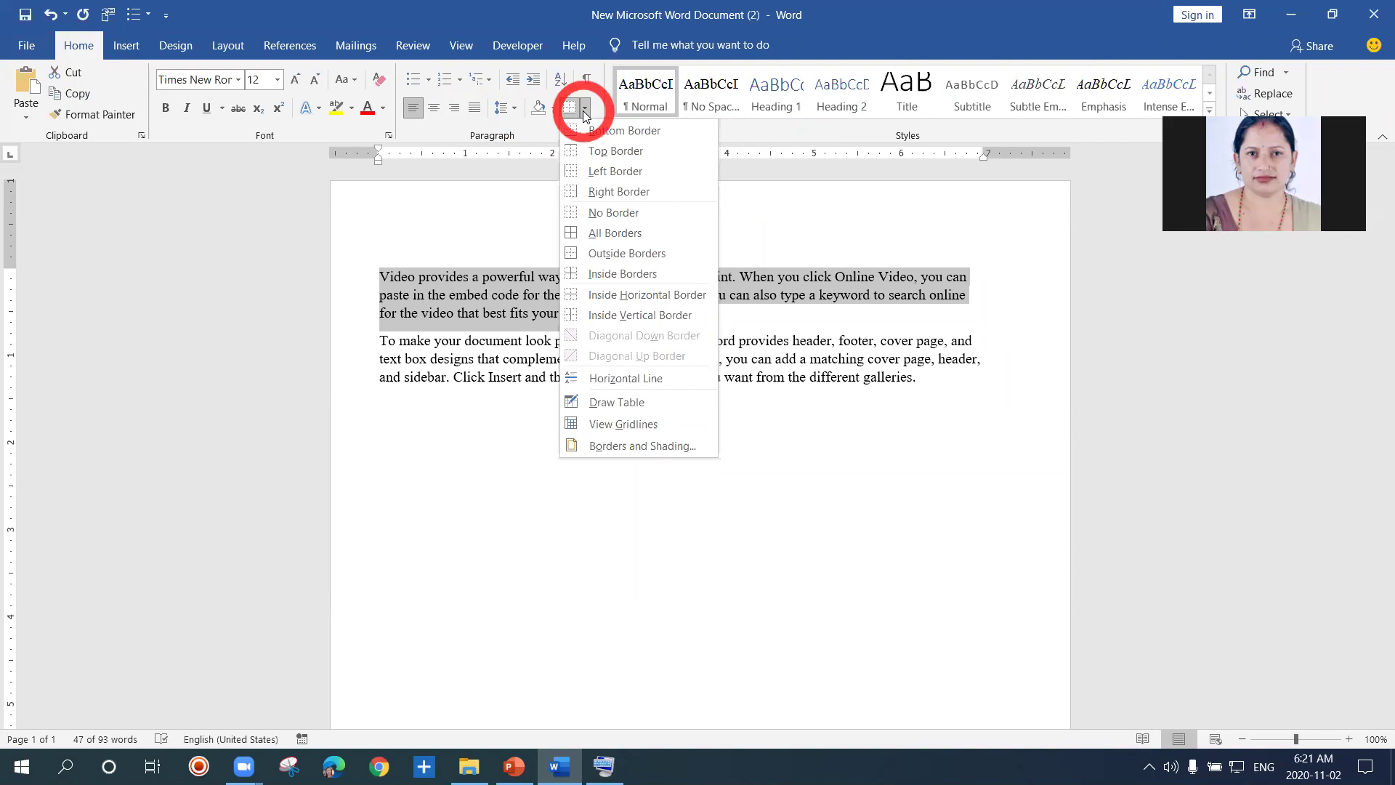
{"action": "left_click", "coordinate": [587, 131]}
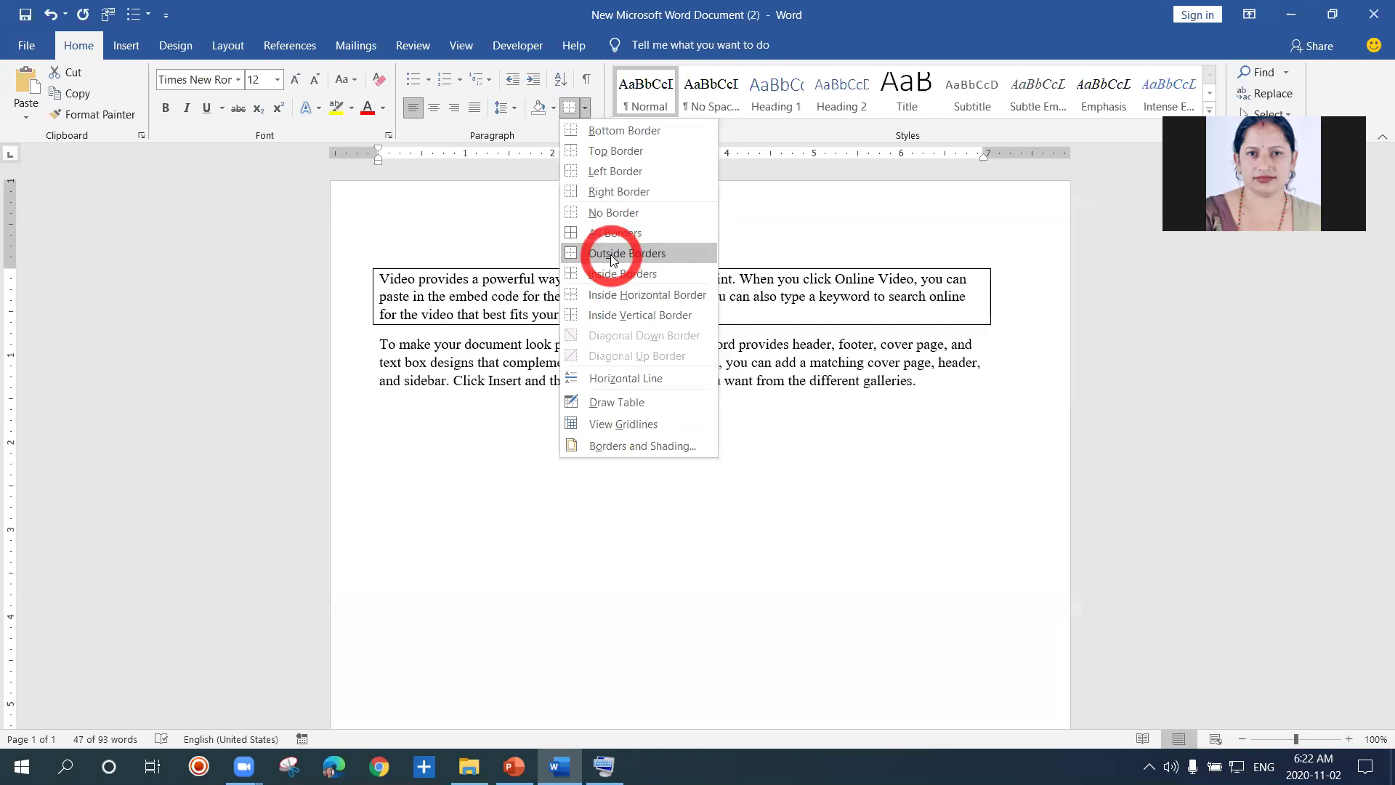
{"action": "left_click", "coordinate": [611, 254]}
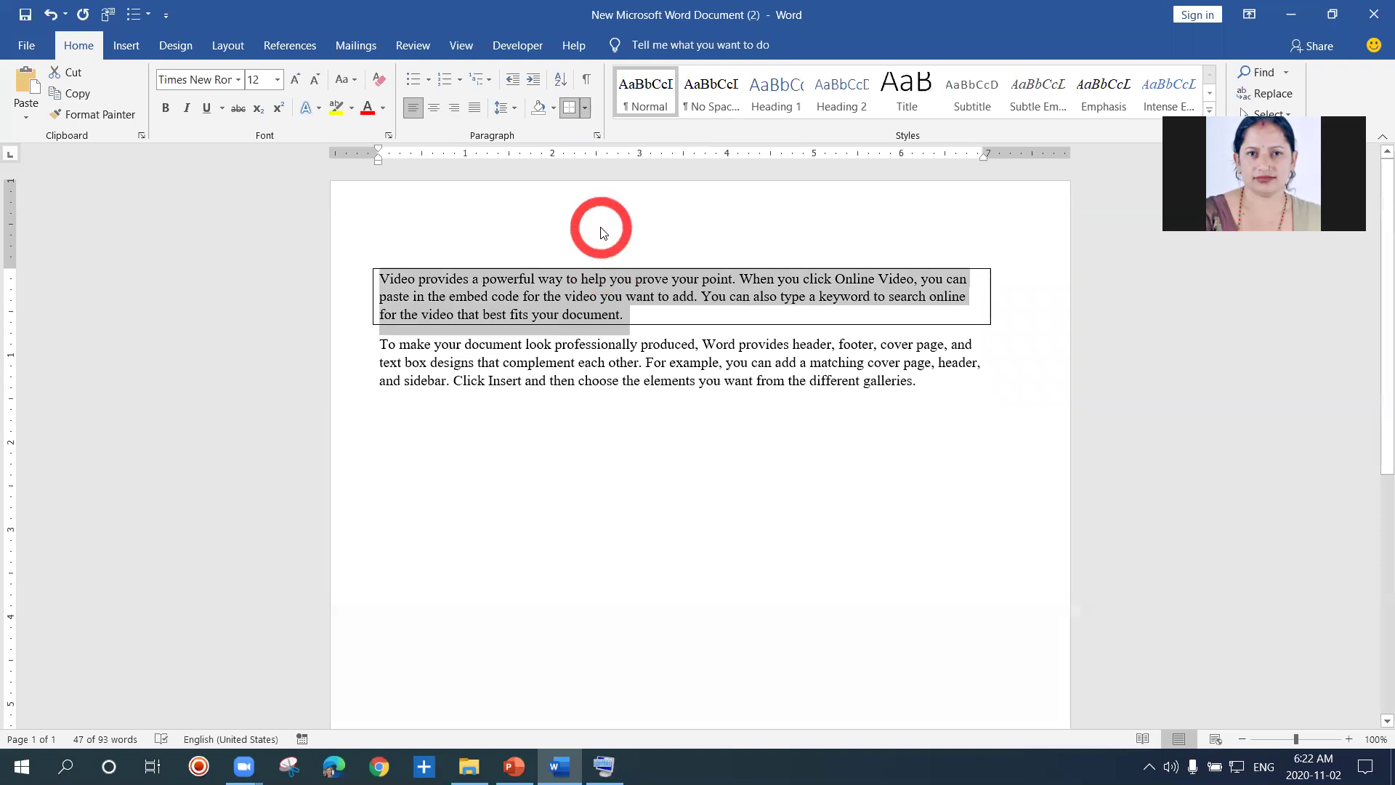
{"action": "key", "text": "ctrl+z"}
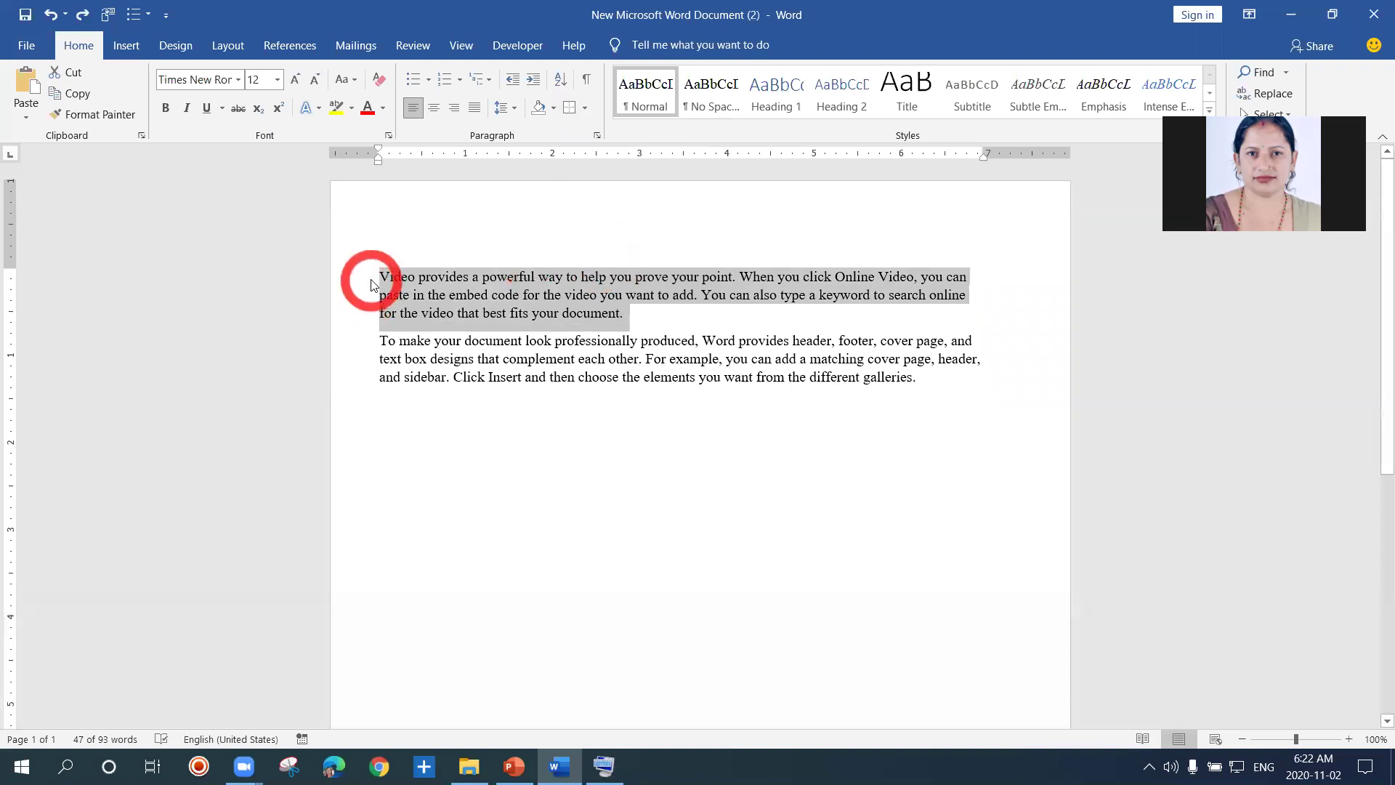
Step: Apply All Borders to both paragraphs
{"action": "left_click", "coordinate": [374, 282]}
{"action": "left_click_drag", "start_coordinate": [375, 282], "coordinate": [935, 382]}
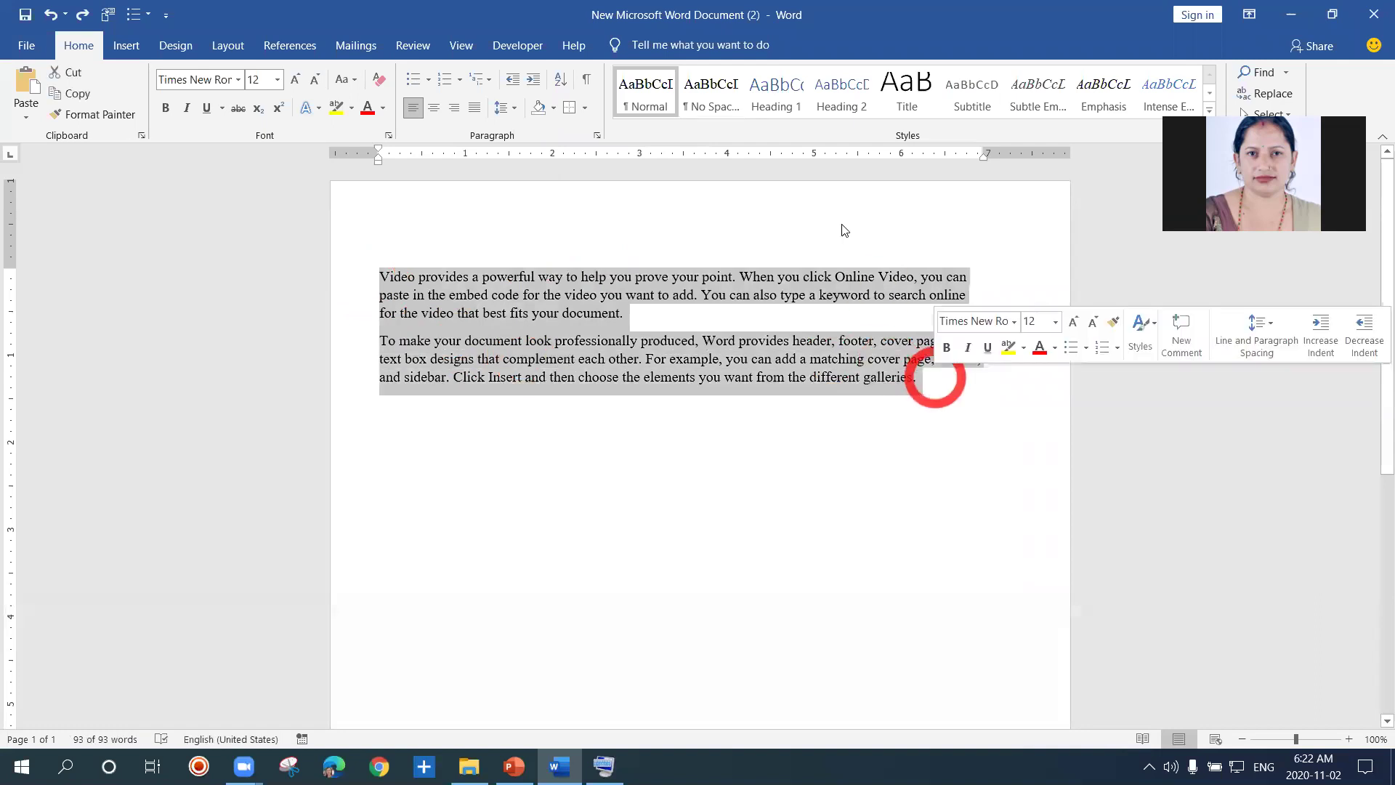
{"action": "left_click", "coordinate": [837, 109]}
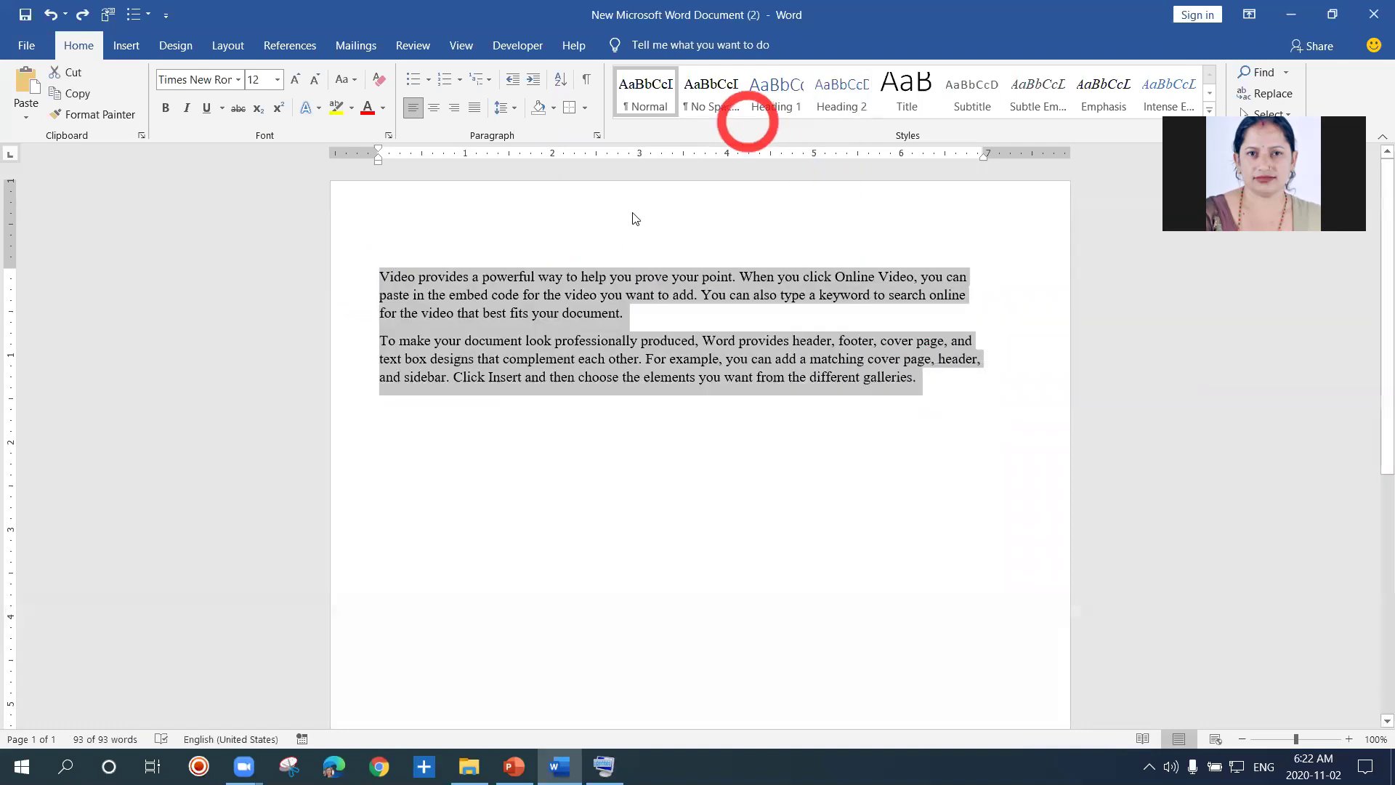
{"action": "left_click", "coordinate": [584, 109]}
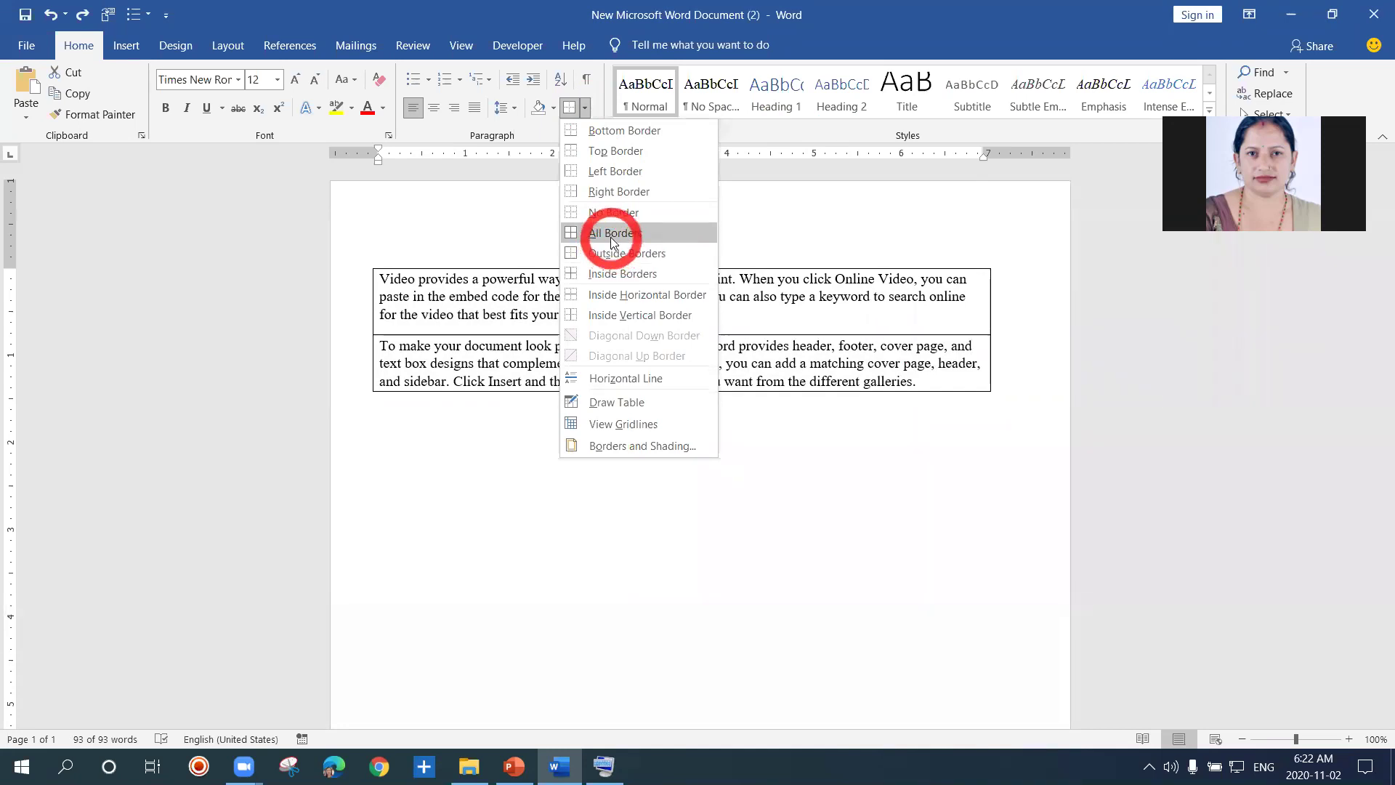
{"action": "left_click", "coordinate": [610, 234]}
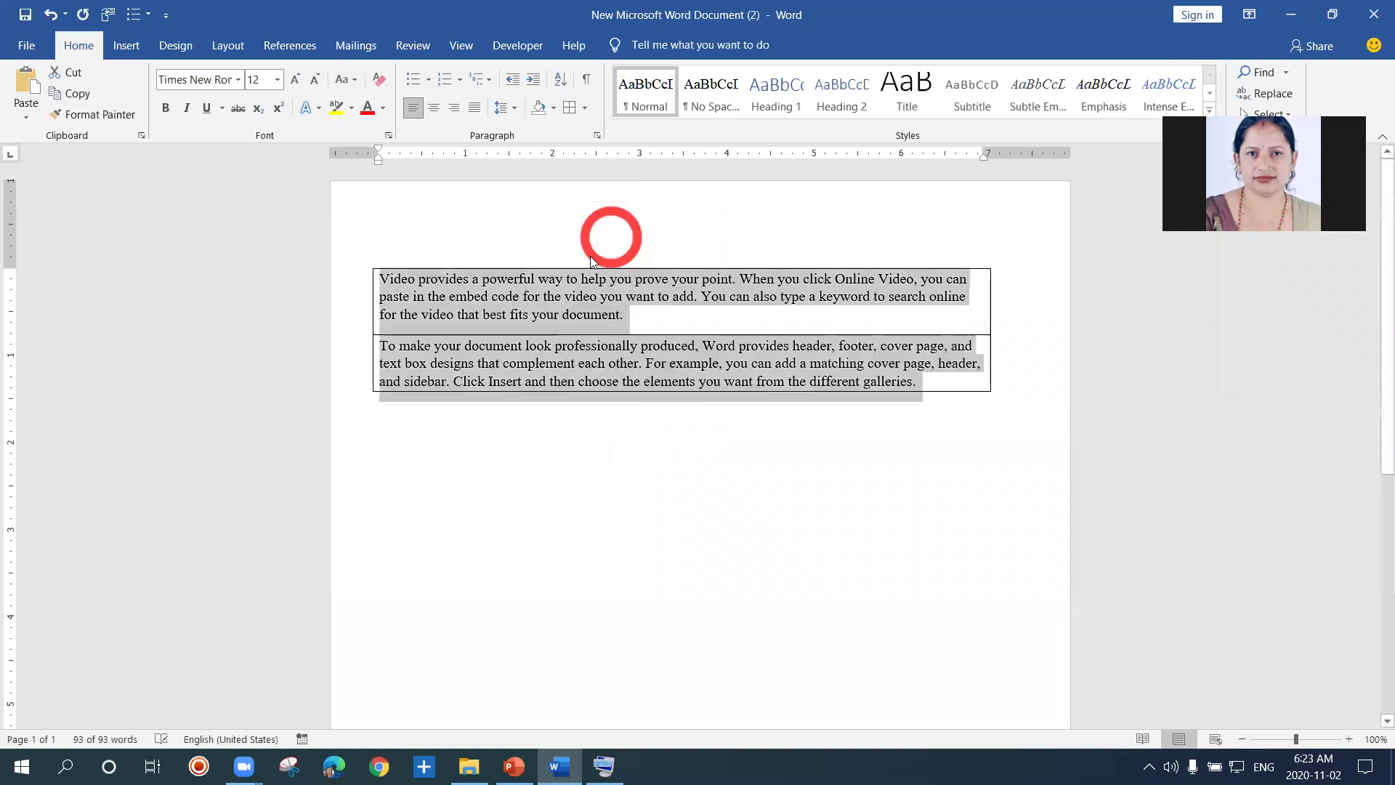
{"action": "left_click", "coordinate": [581, 297]}
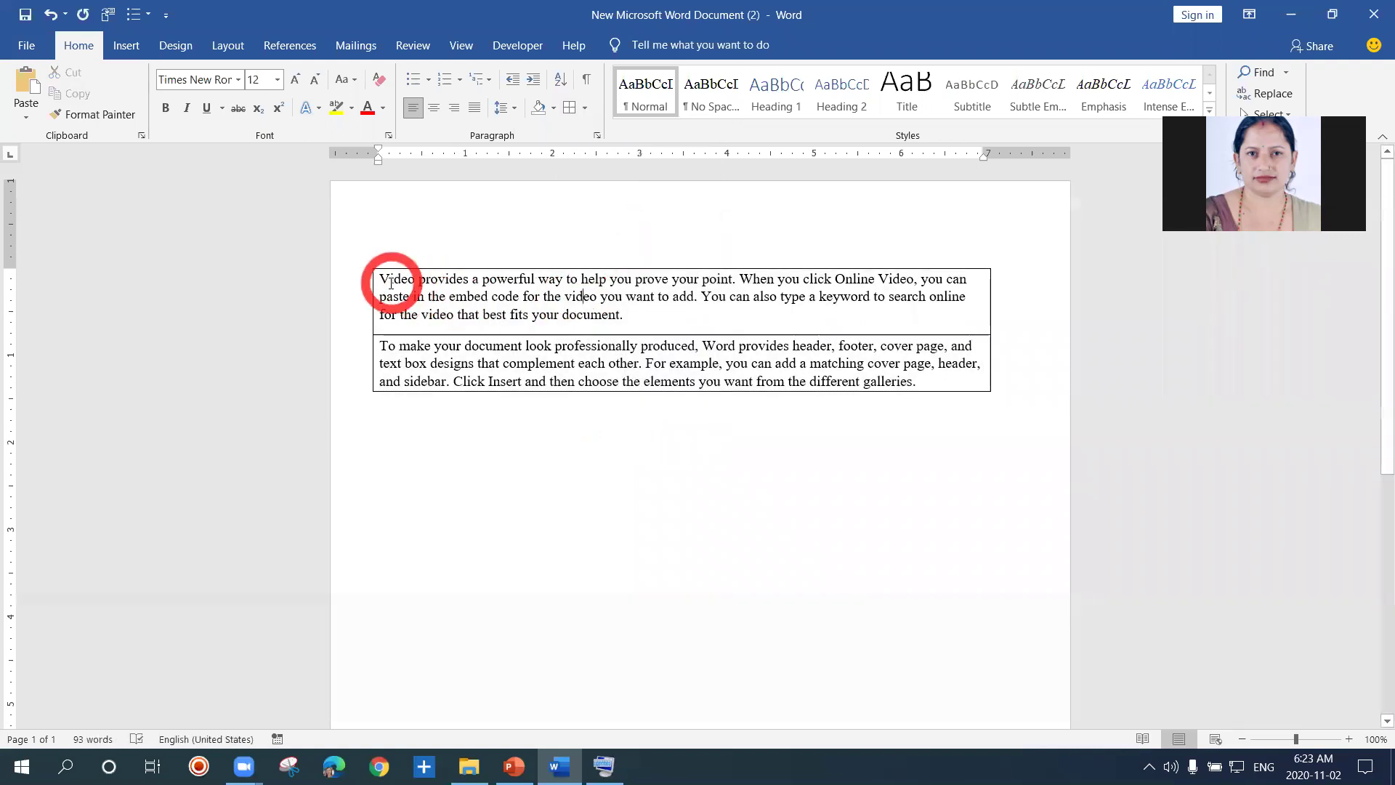
Step: Select the text of the first paragraph and preview Light Green shading behind it
{"action": "left_click_drag", "start_coordinate": [380, 280], "coordinate": [616, 306]}
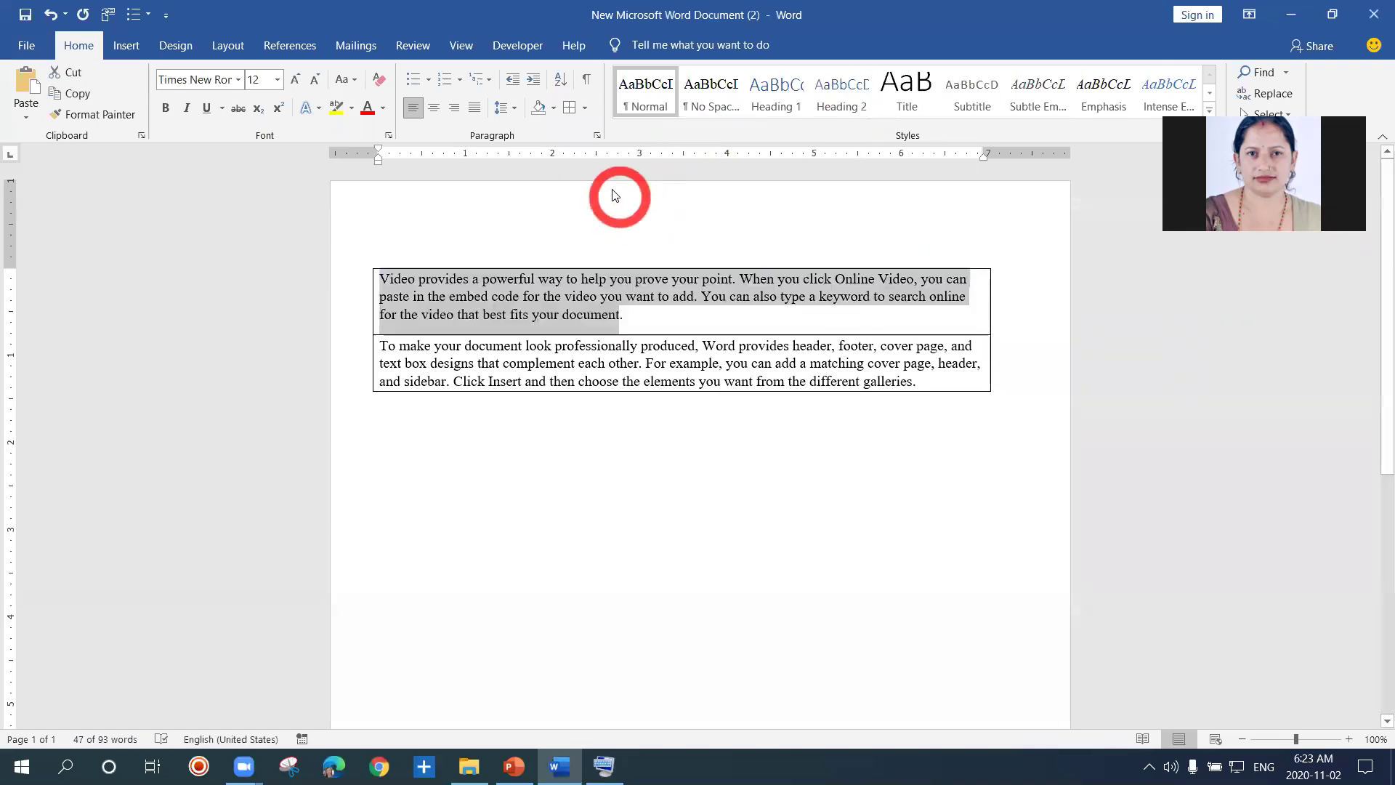
{"action": "left_click", "coordinate": [552, 108]}
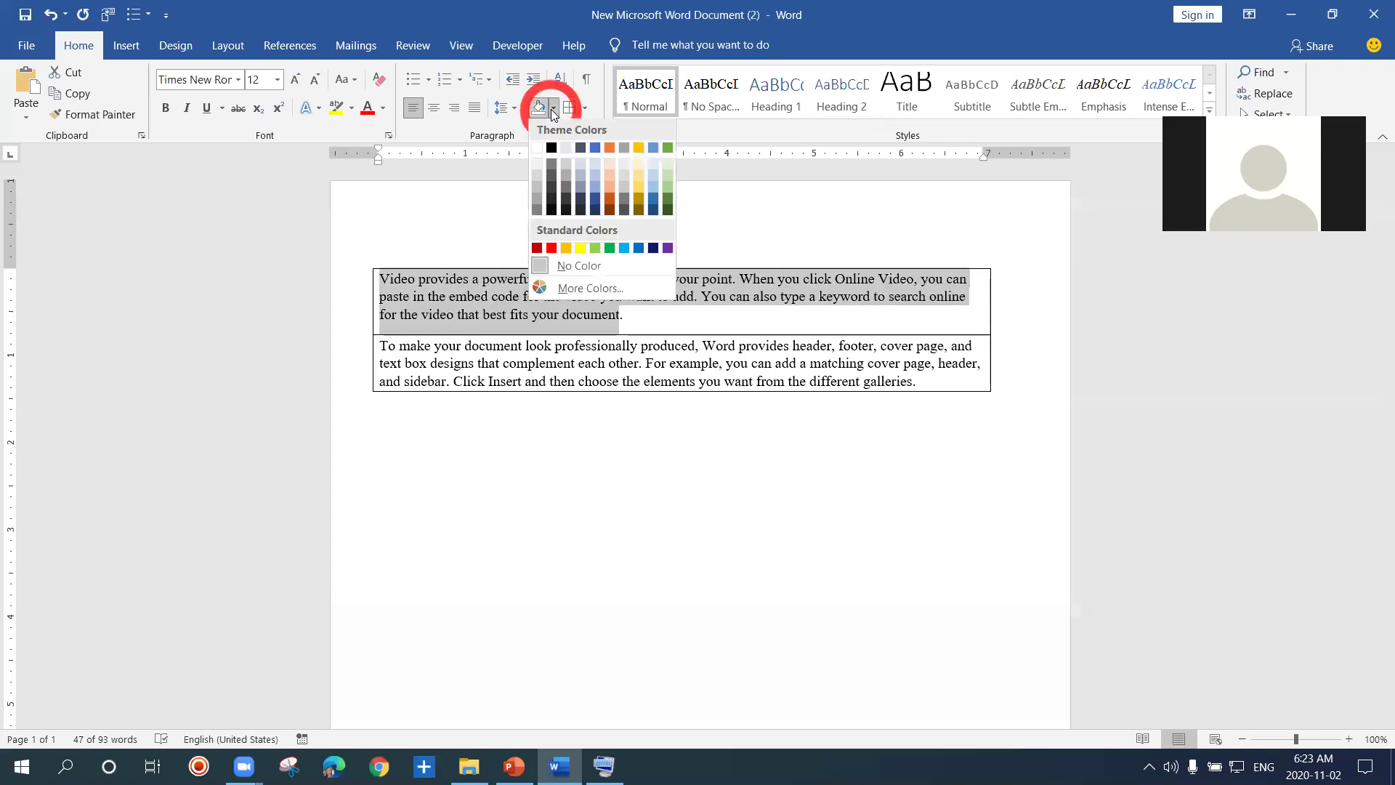
{"action": "left_click", "coordinate": [498, 187]}
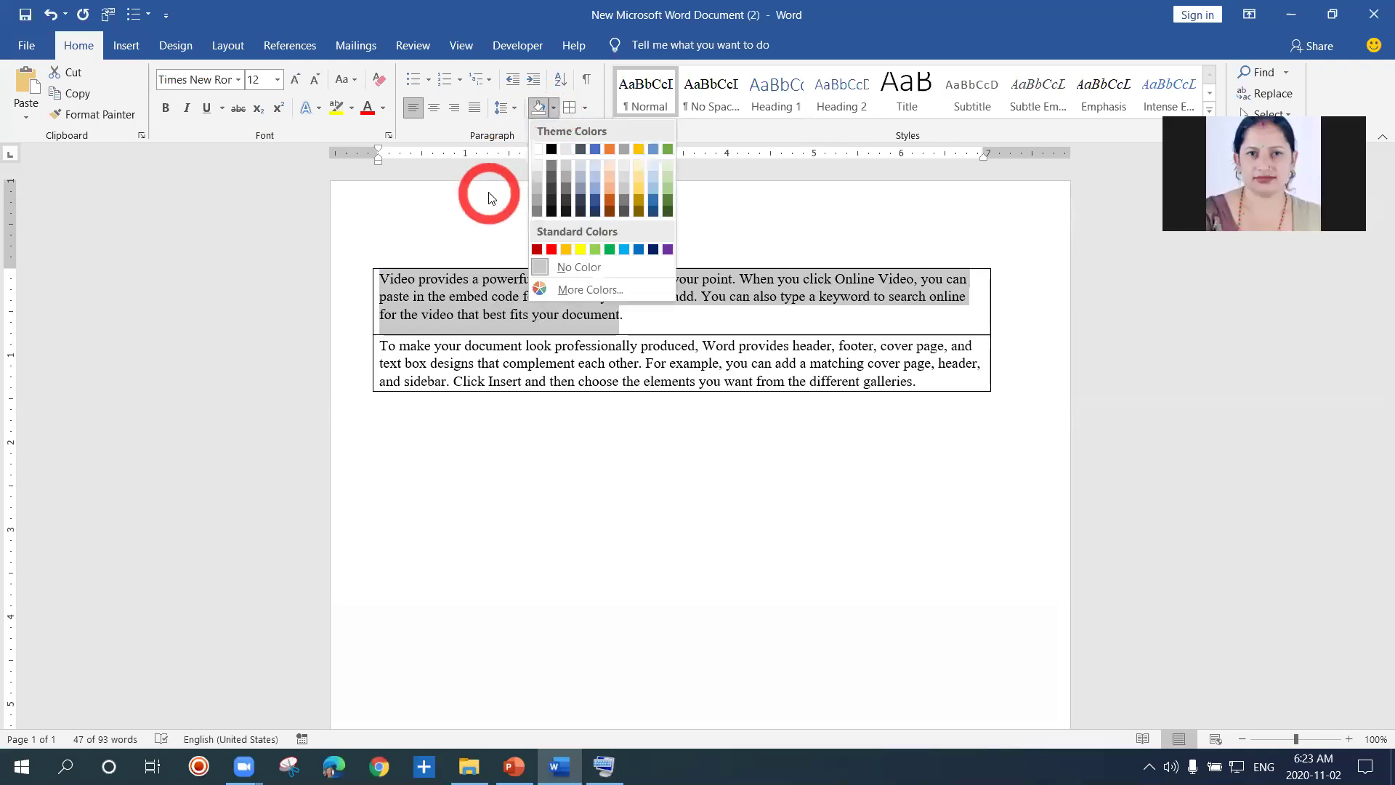
{"action": "left_click", "coordinate": [545, 109]}
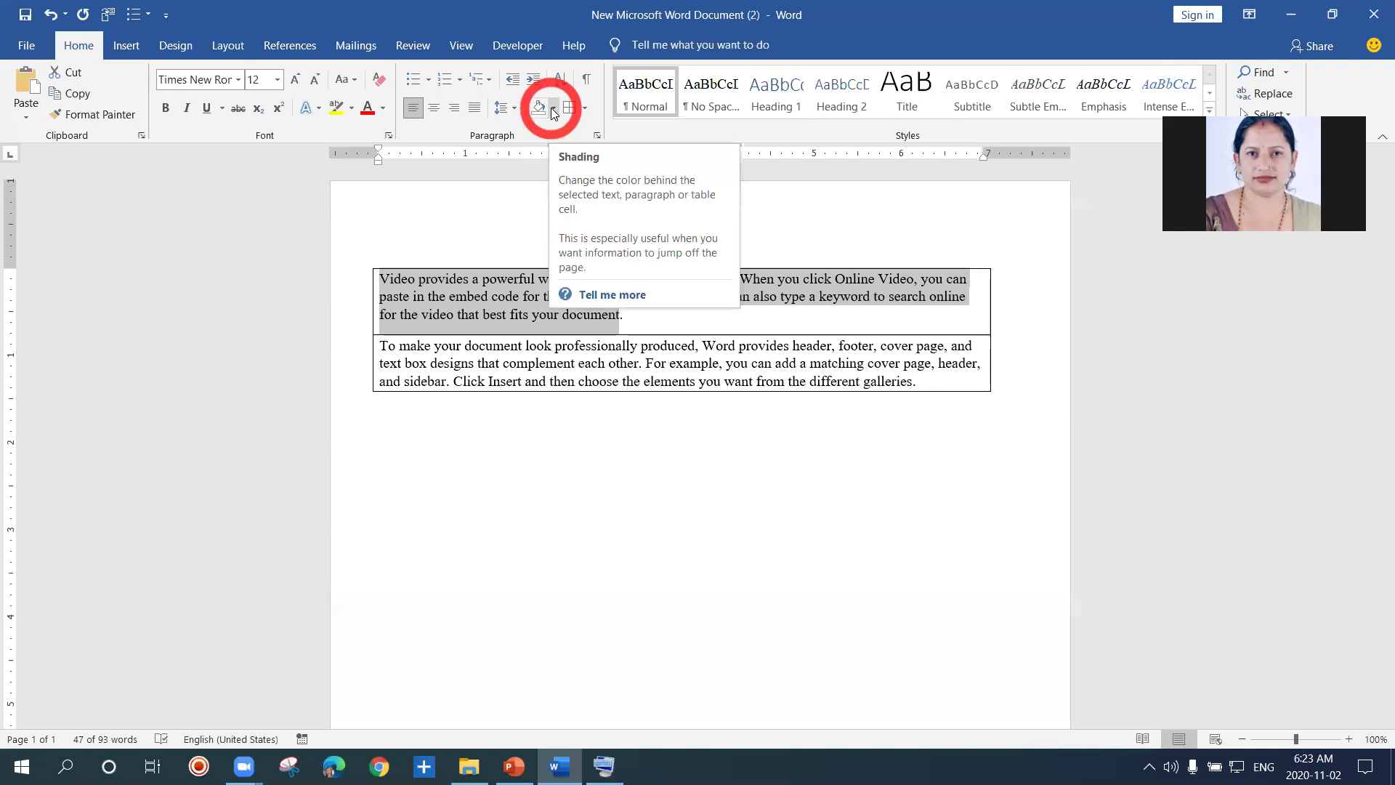
{"action": "left_click", "coordinate": [553, 111]}
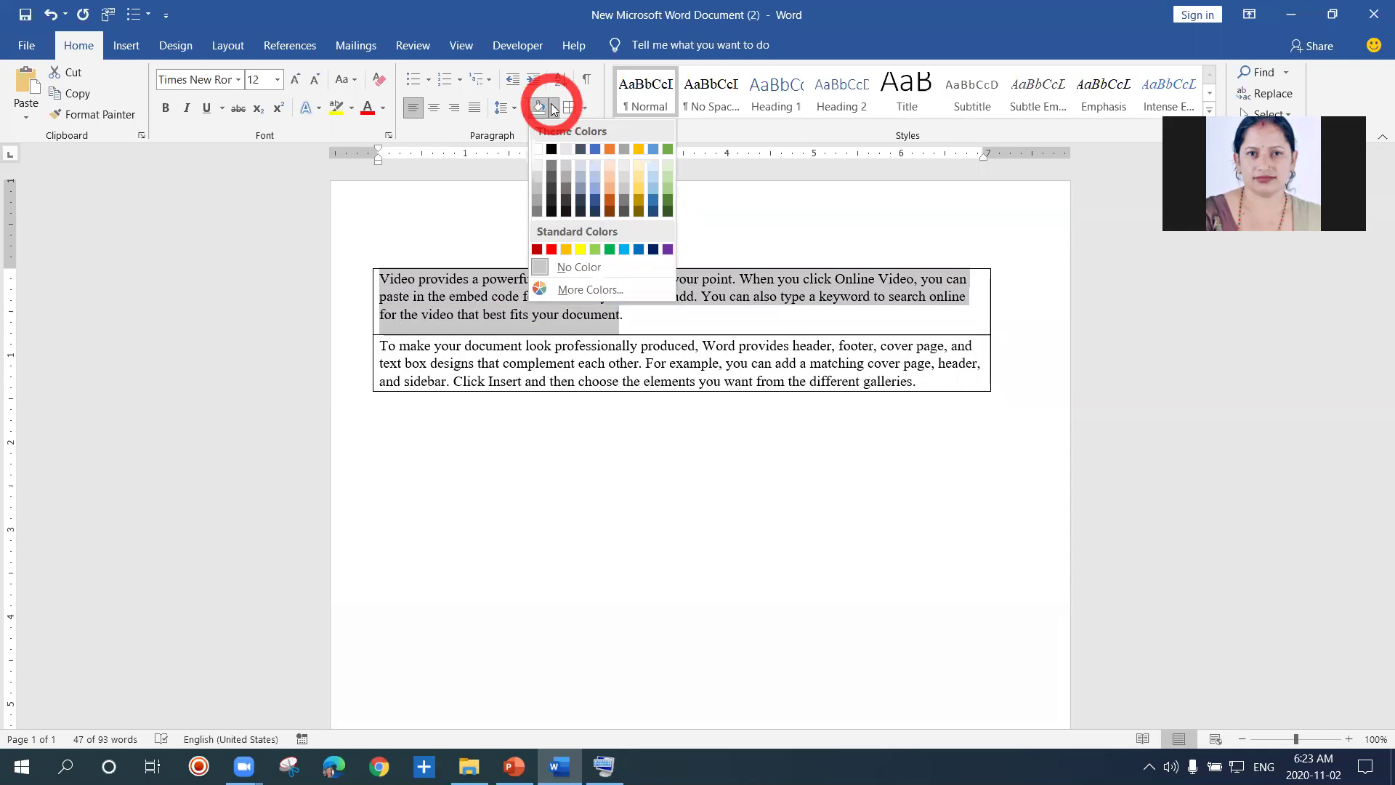
{"action": "left_click", "coordinate": [514, 186]}
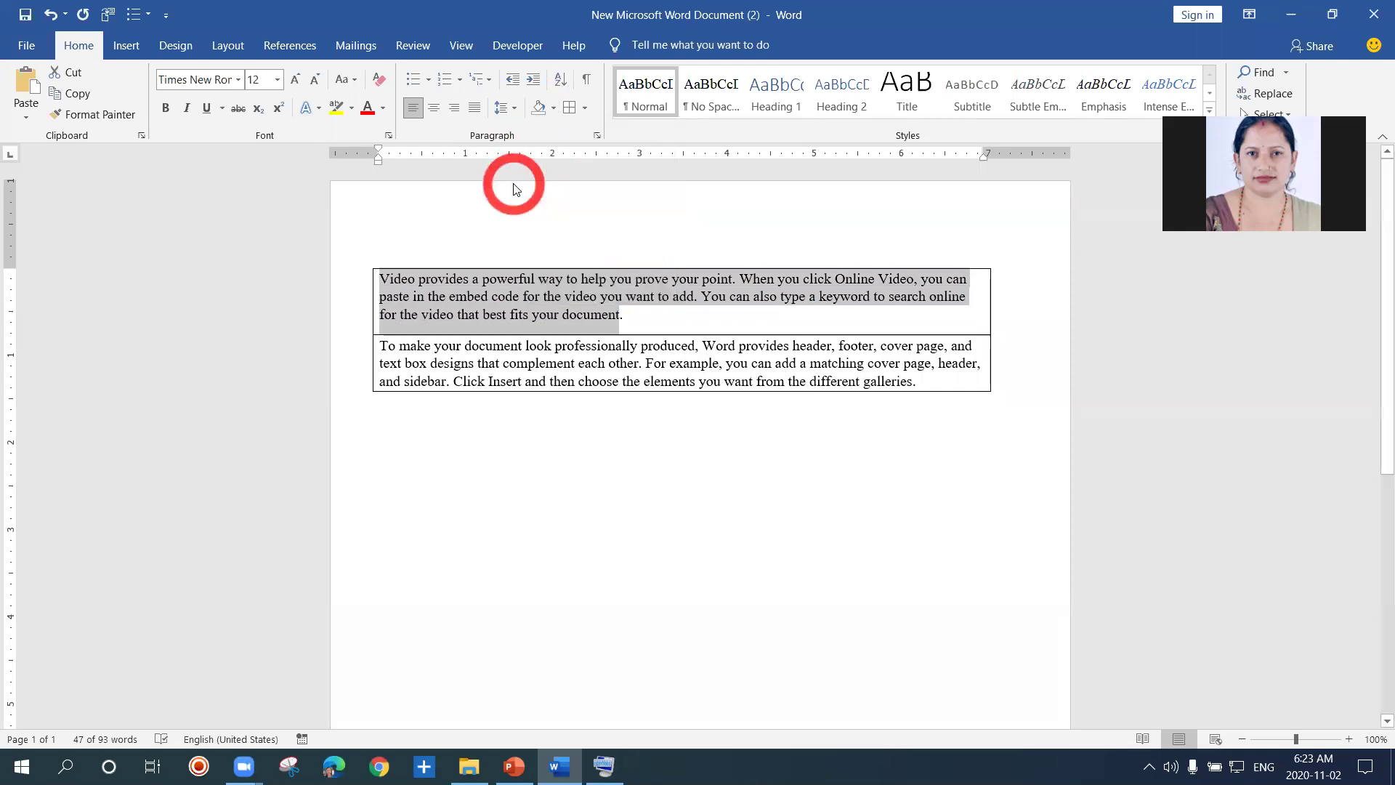
{"action": "left_click", "coordinate": [552, 108]}
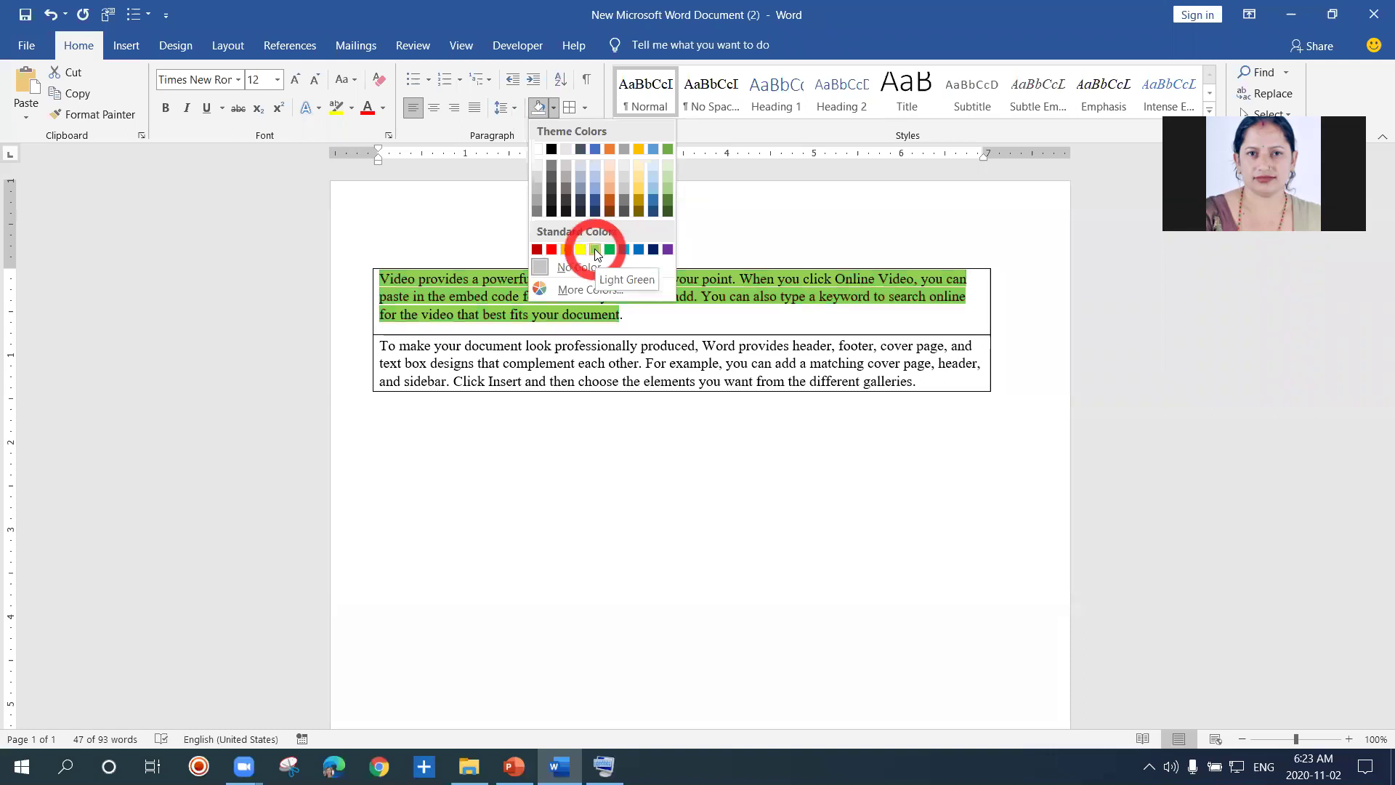
Step: Try a custom dark orange-brown shading on the first paragraph's text and undo it along with the borders on both paragraphs
{"action": "left_click", "coordinate": [584, 291]}
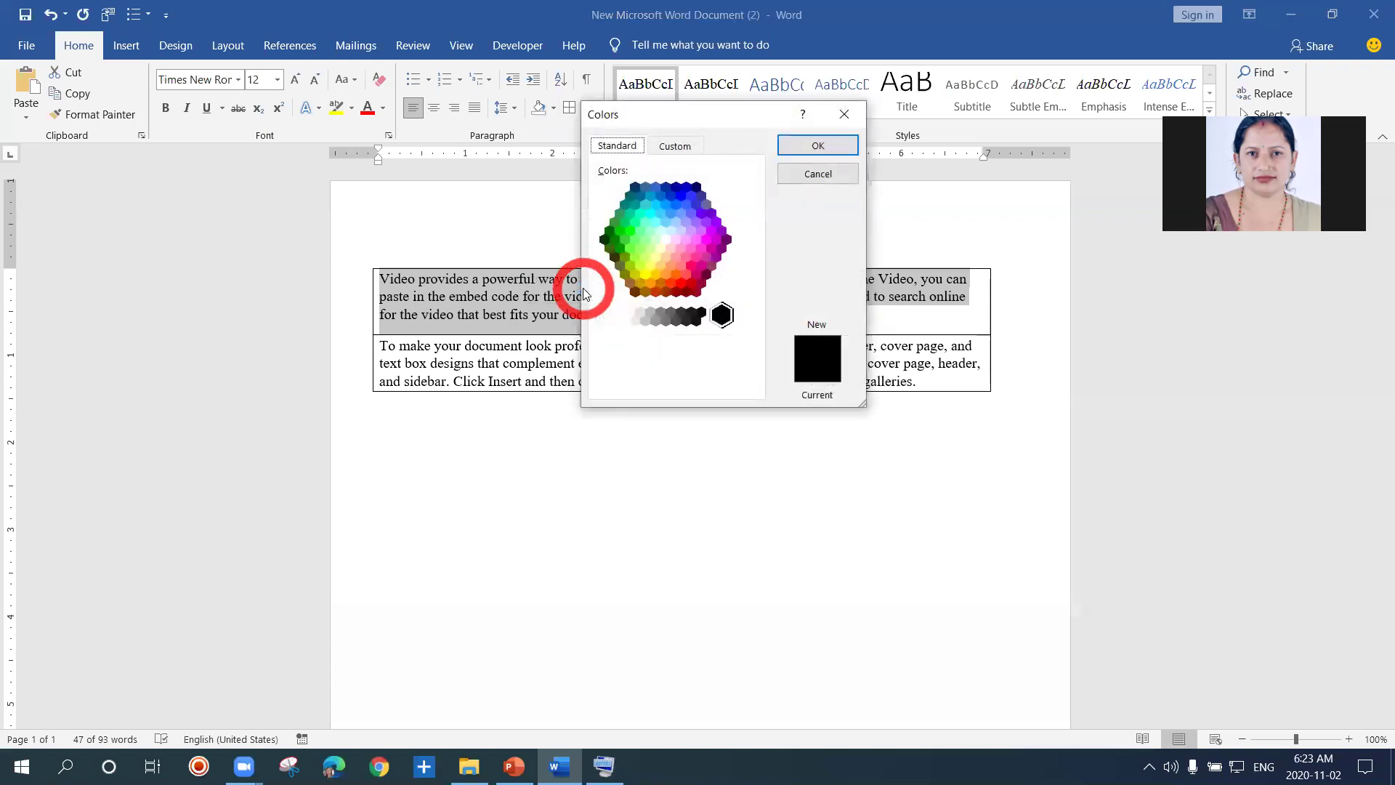
{"action": "left_click", "coordinate": [666, 291]}
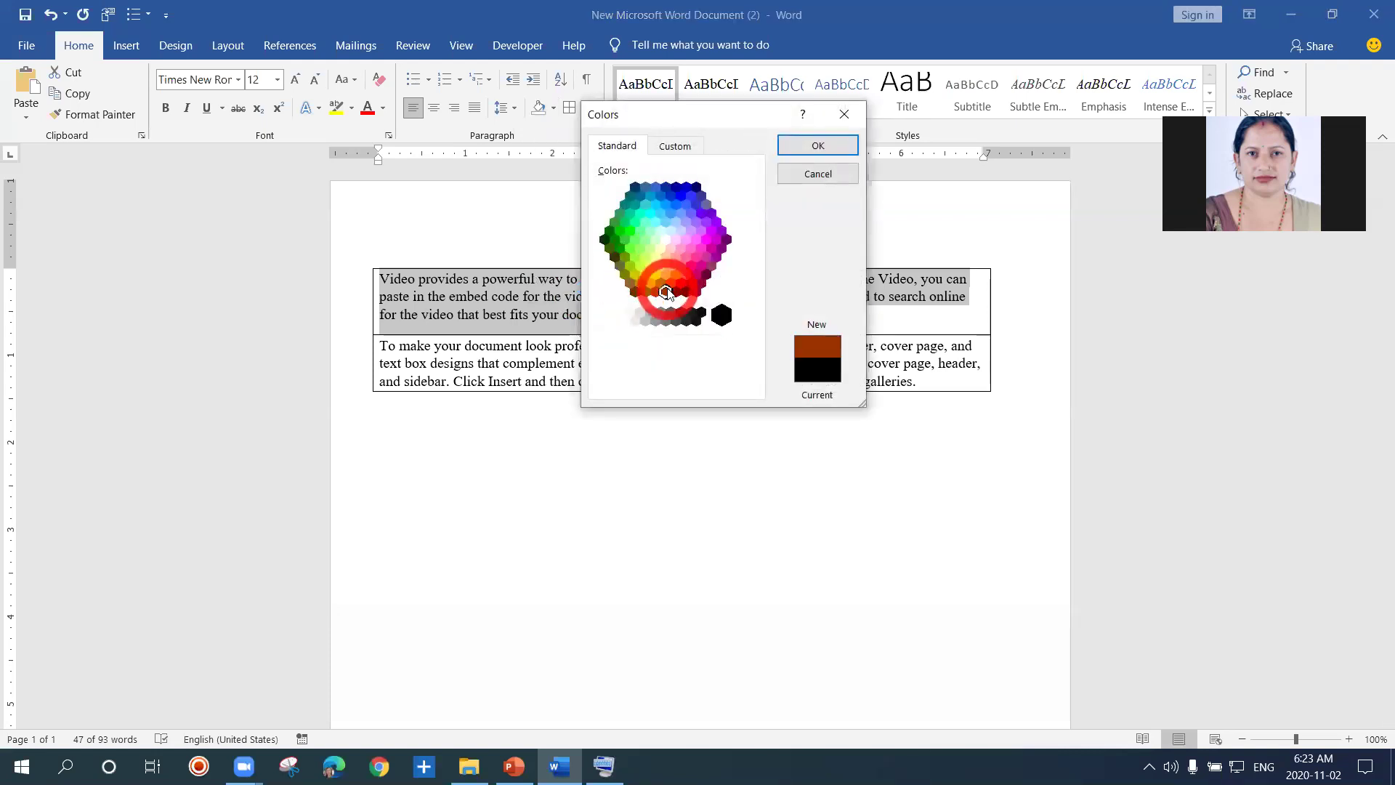
{"action": "left_click", "coordinate": [730, 251]}
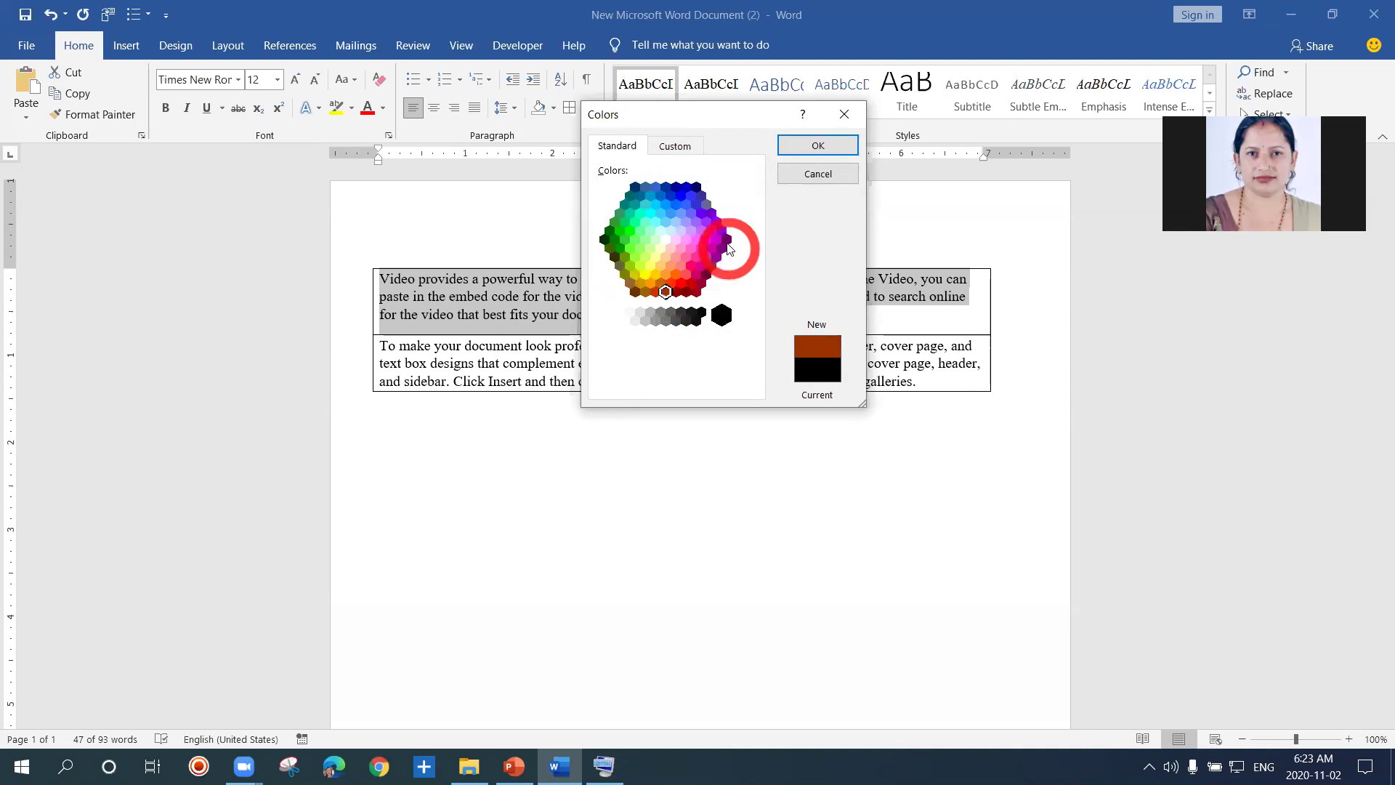
{"action": "left_click", "coordinate": [691, 227]}
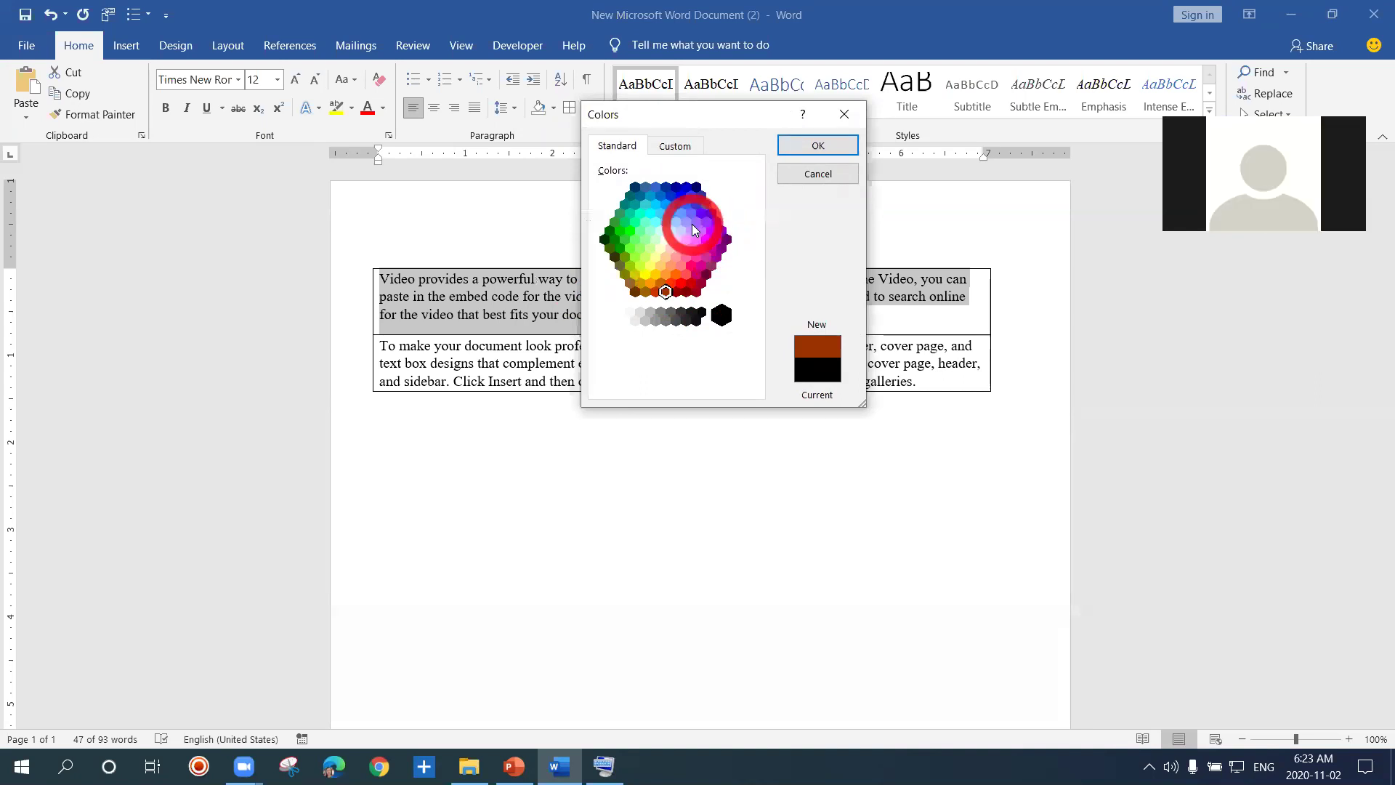
{"action": "left_click", "coordinate": [801, 150]}
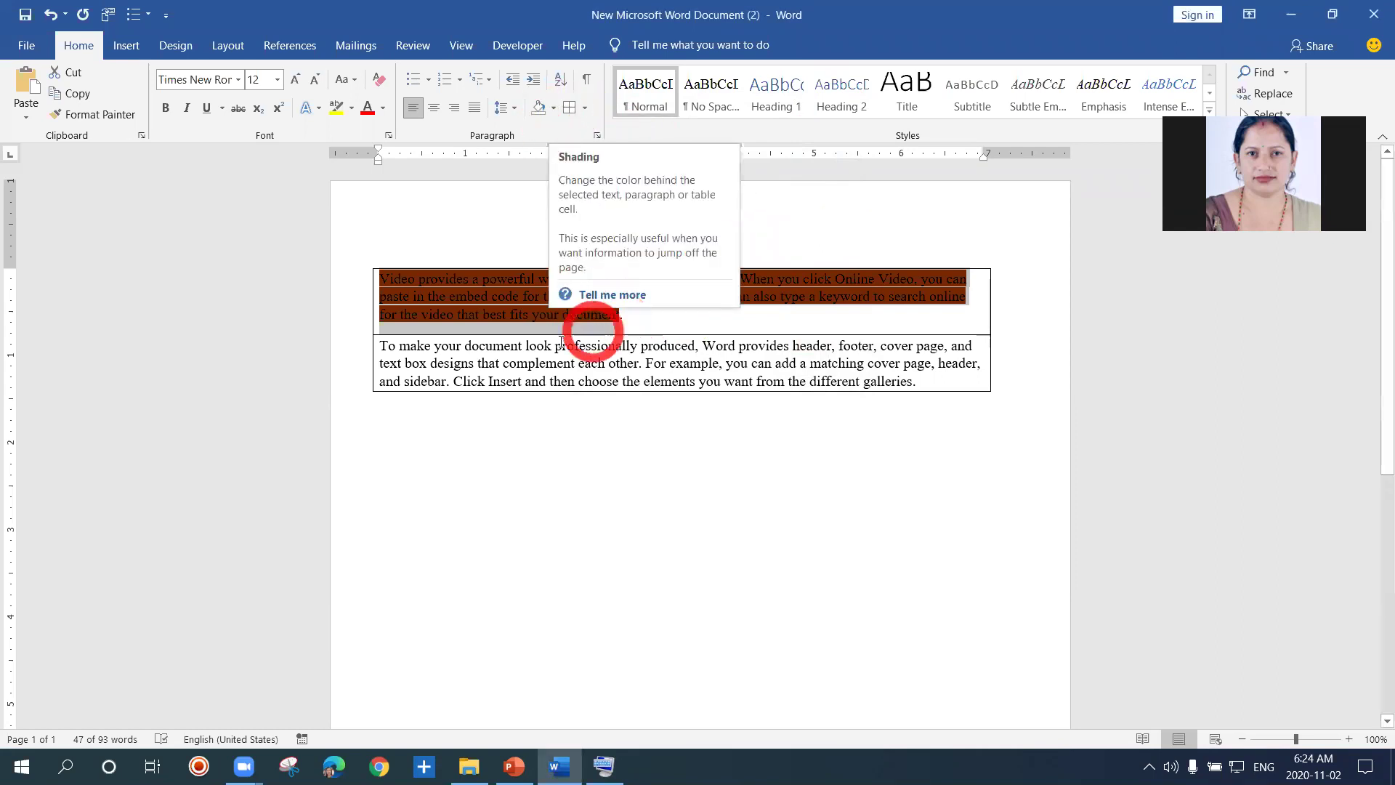
{"action": "key", "text": "ctrl+z"}
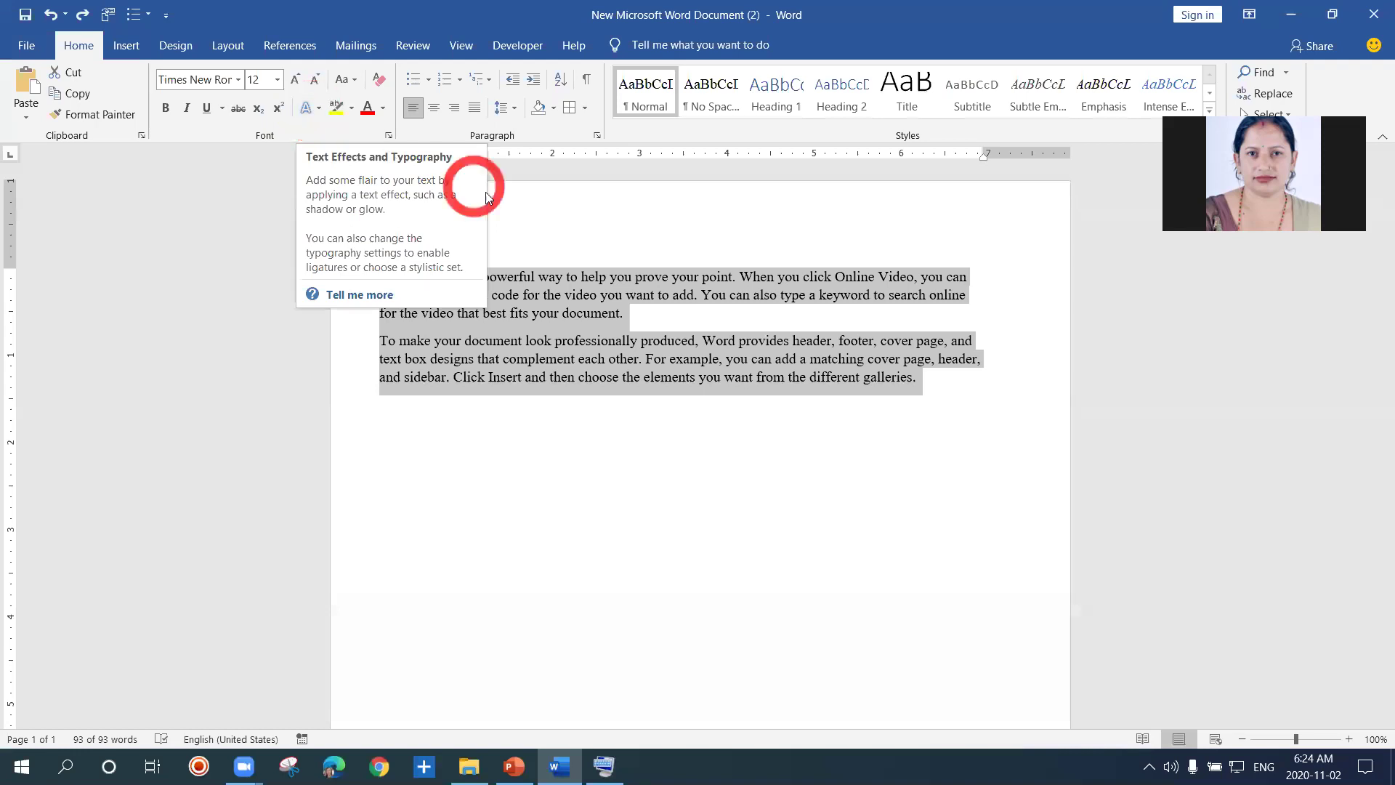
Step: Split the first paragraph after "Video provides a powerful" to put those words on their own line
{"action": "left_click", "coordinate": [516, 236]}
{"action": "left_click", "coordinate": [536, 276]}
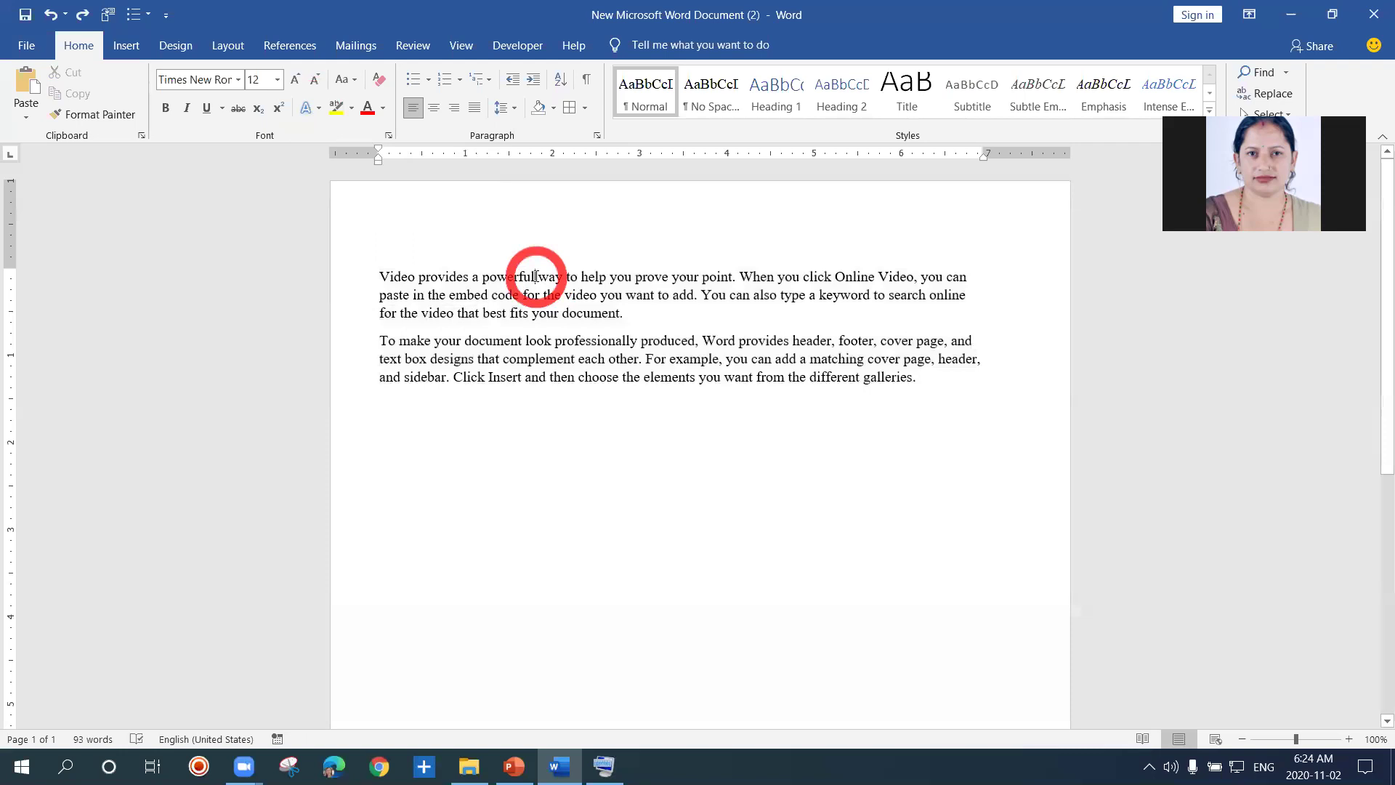
{"action": "key", "text": "Return"}
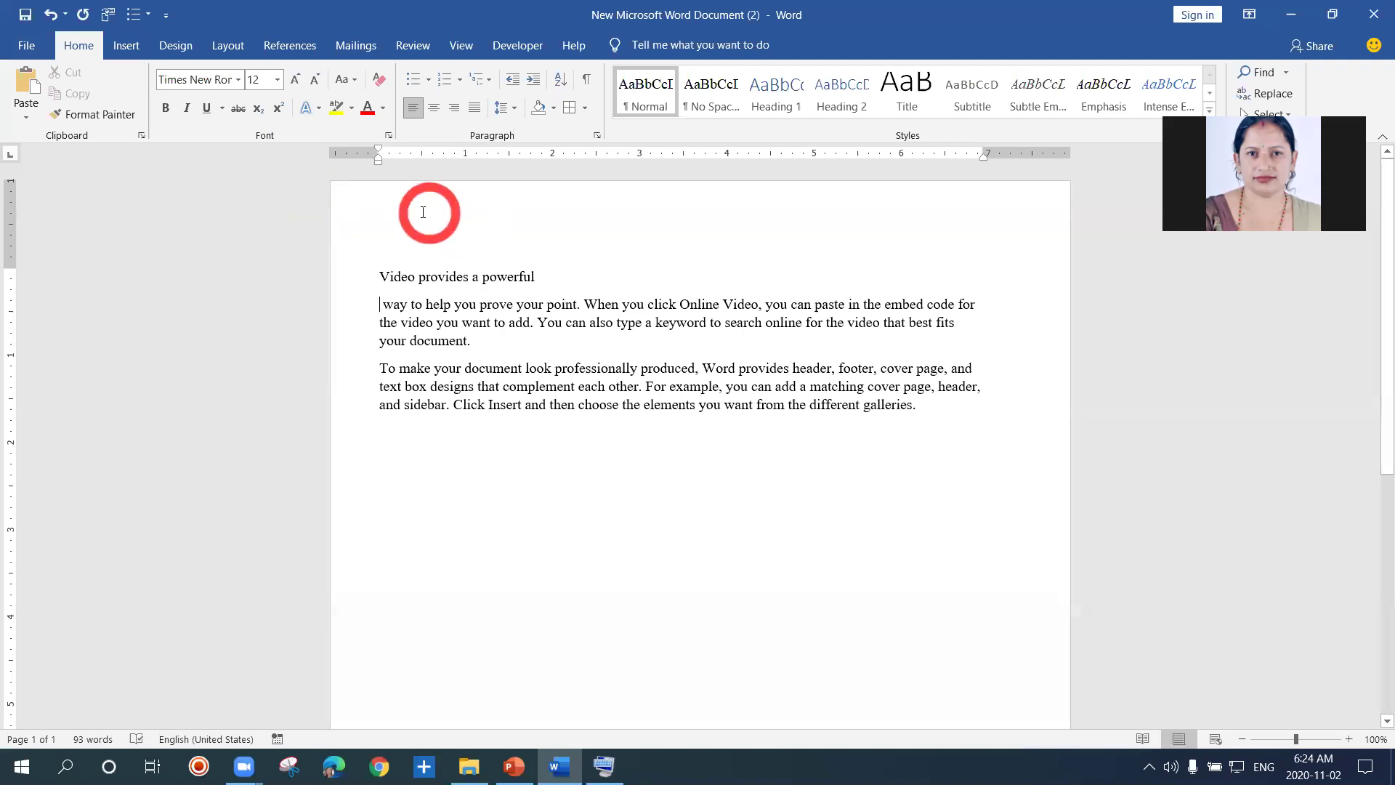
Step: Apply the light blue filled text effect with a shadow to the line "Video provides a powerful"
{"action": "left_click", "coordinate": [318, 112]}
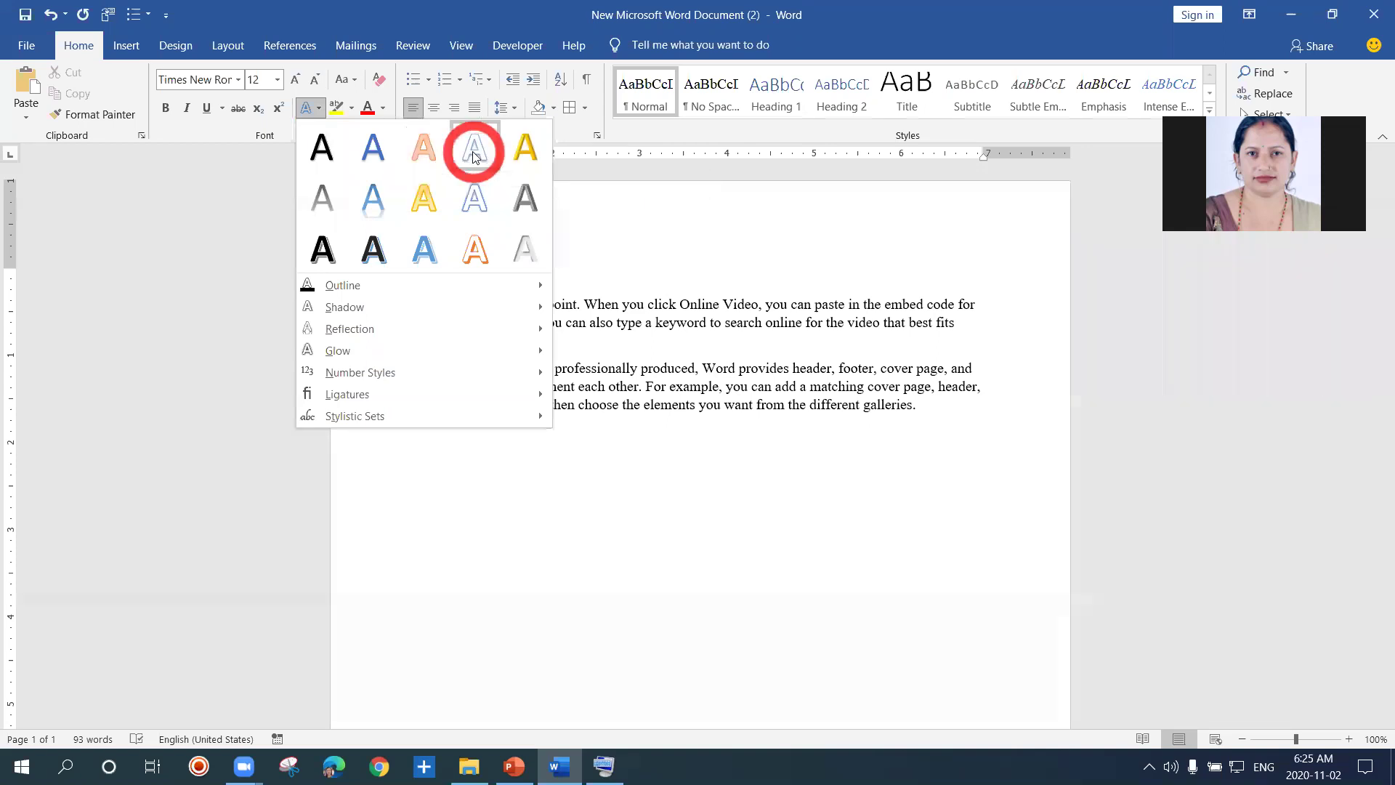
{"action": "left_click", "coordinate": [417, 243]}
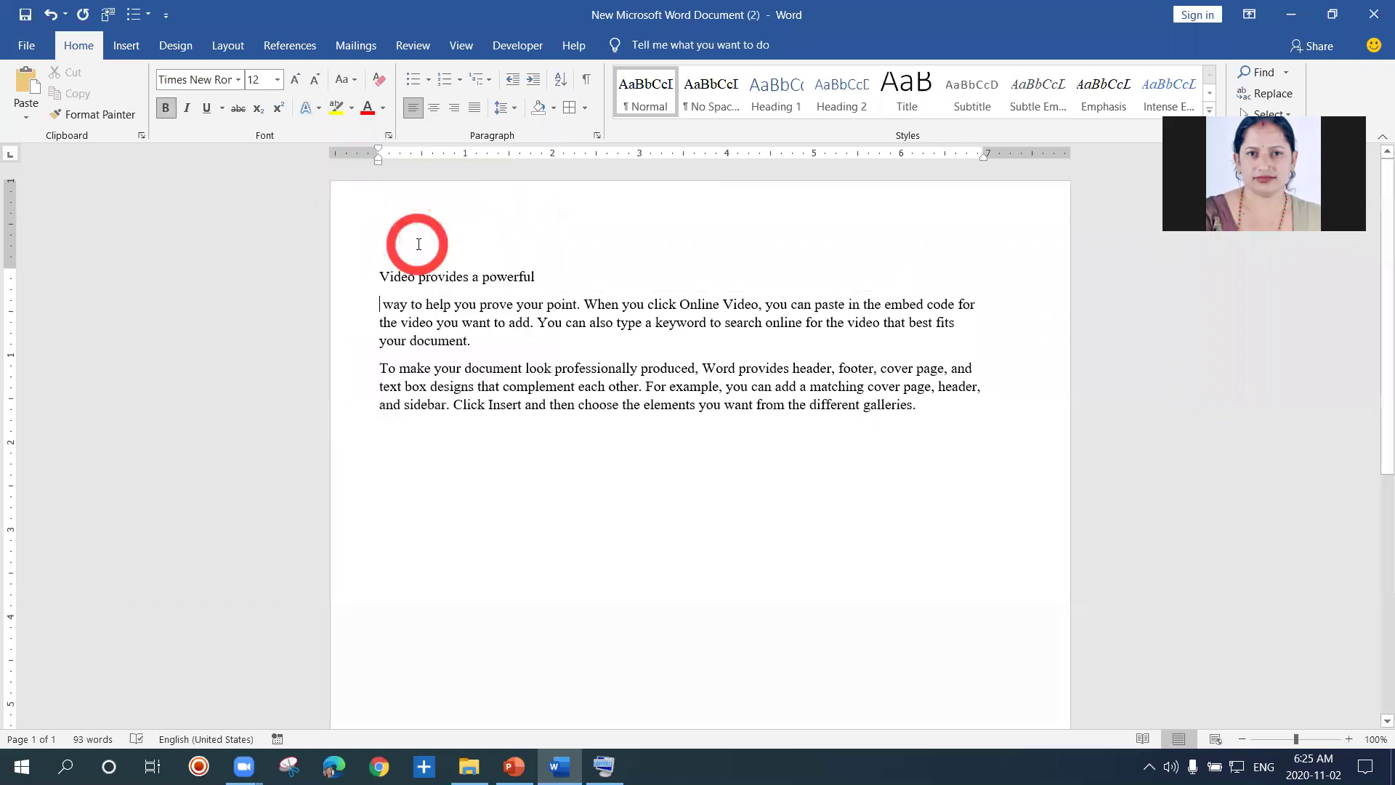
{"action": "left_click", "coordinate": [368, 276]}
{"action": "left_click_drag", "start_coordinate": [412, 278], "coordinate": [533, 282]}
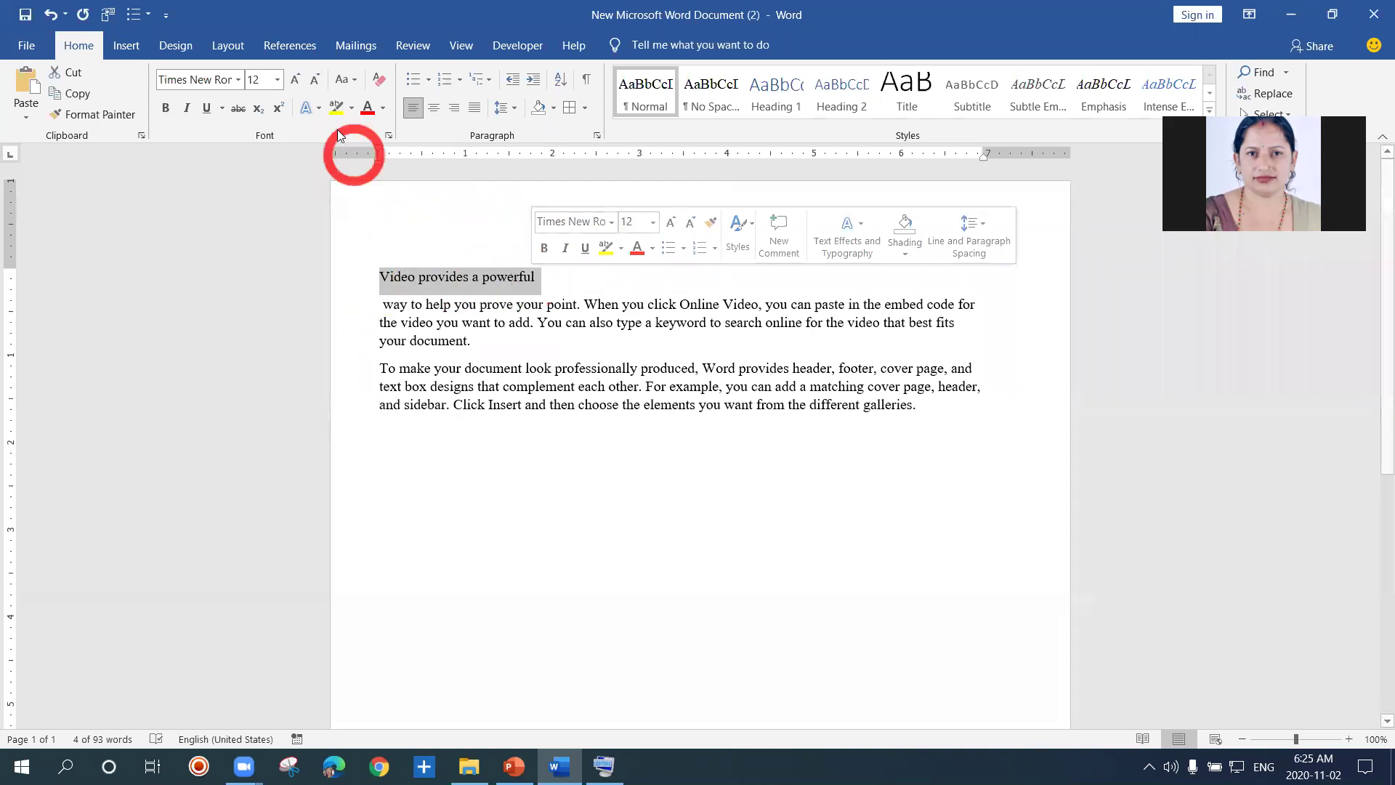
{"action": "left_click", "coordinate": [318, 109]}
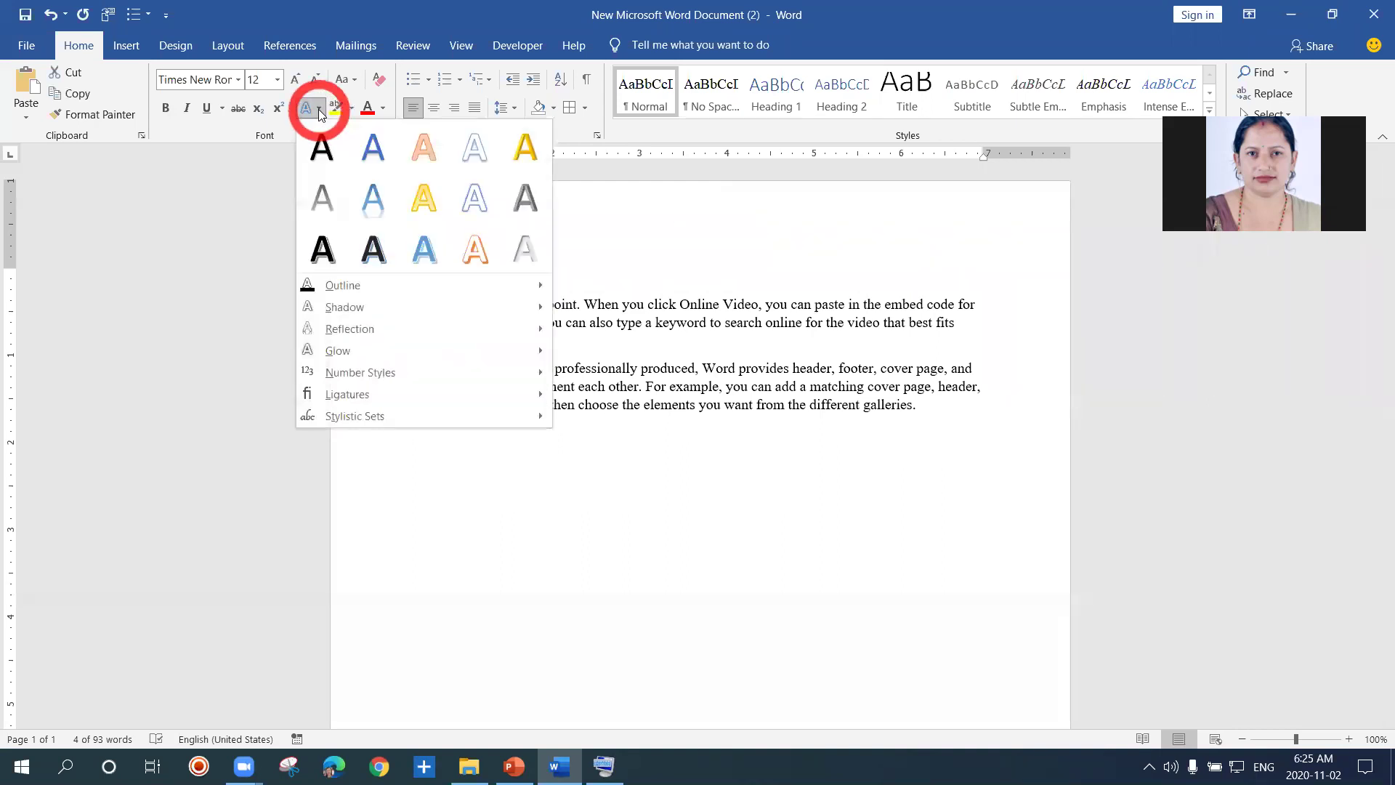
{"action": "left_click", "coordinate": [421, 248]}
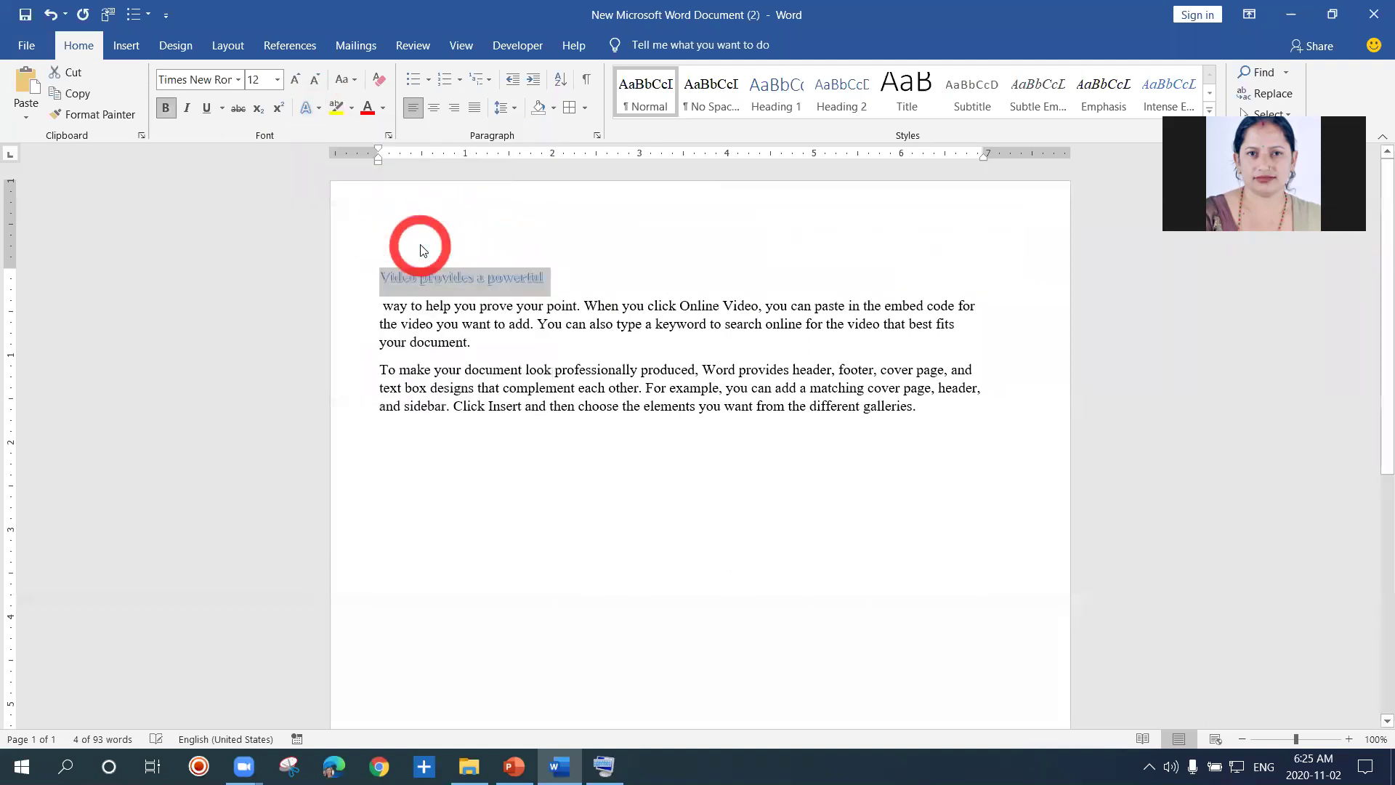
Step: Increase the font size of the line "Video provides a powerful" to 24
{"action": "key", "text": "ctrl+bracketright"}
{"action": "key", "text": "ctrl+bracketright"}
{"action": "key", "text": "ctrl+bracketright"}
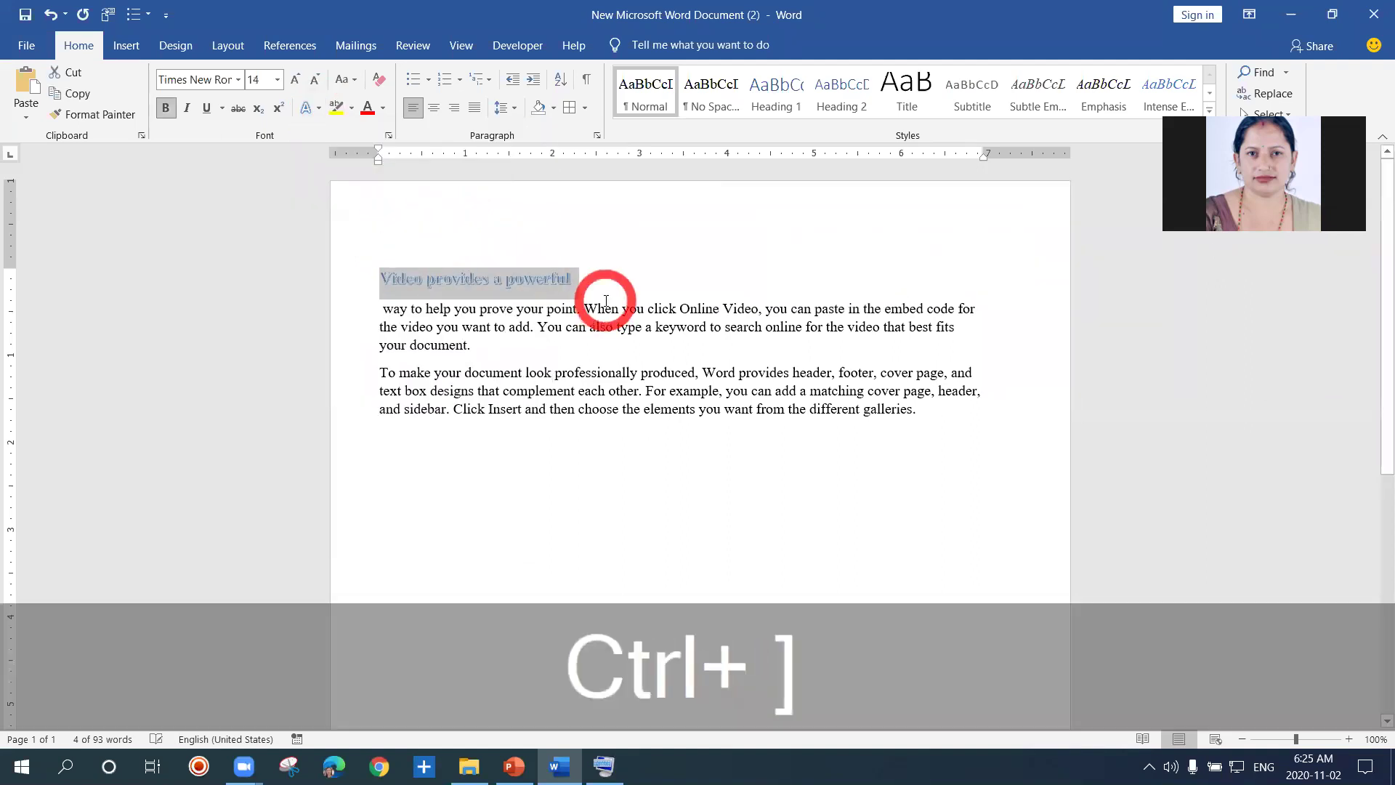
{"action": "key", "text": "ctrl+bracketright"}
{"action": "key", "text": "ctrl+bracketright"}
{"action": "key", "text": "ctrl+bracketright"}
{"action": "key", "text": "ctrl+bracketright"}
{"action": "key", "text": "ctrl+bracketright"}
{"action": "key", "text": "ctrl+bracketright"}
{"action": "key", "text": "ctrl+bracketright"}
{"action": "key", "text": "ctrl+bracketright"}
{"action": "key", "text": "ctrl+bracketright"}
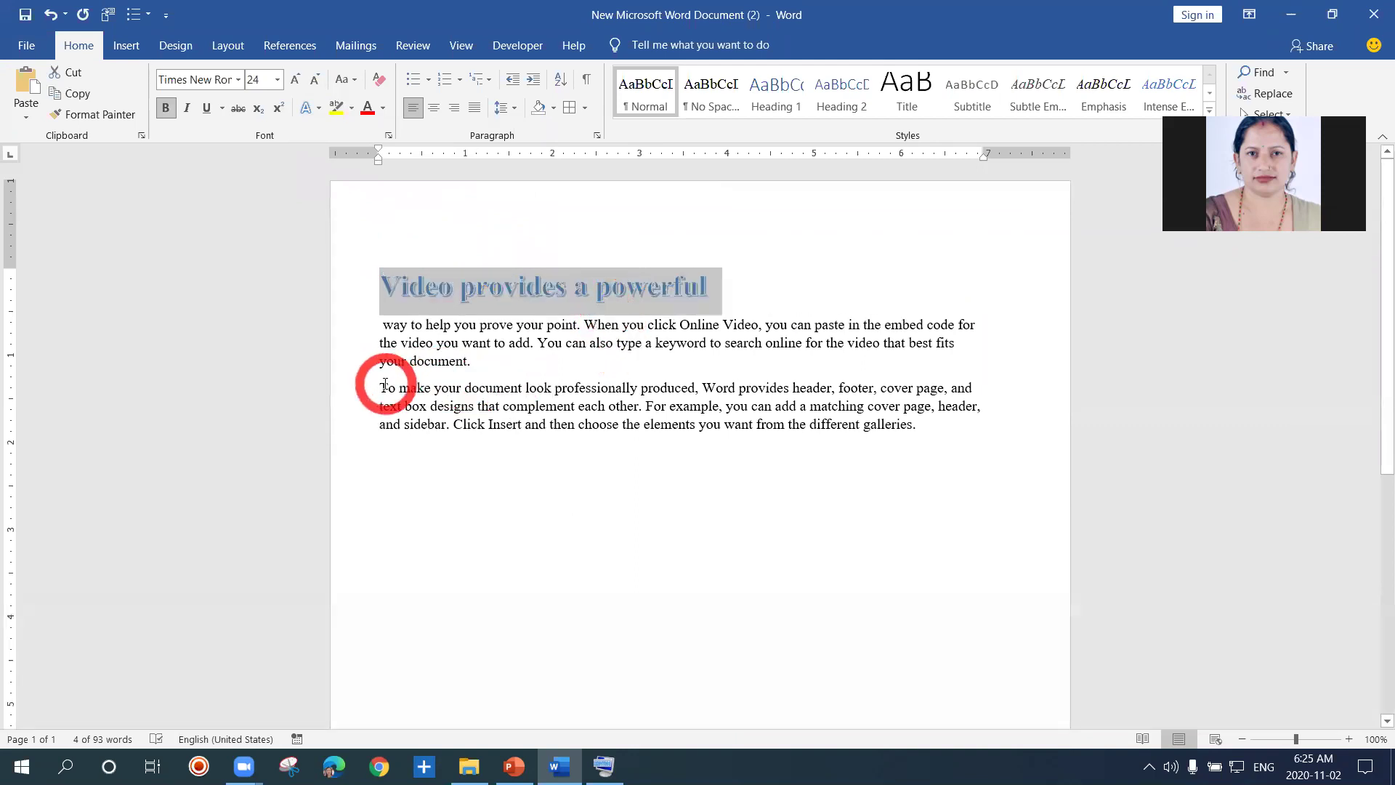
Step: Enlarge the words "To make your document" at the start of the last paragraph by about nine points
{"action": "left_click_drag", "start_coordinate": [384, 386], "coordinate": [508, 383]}
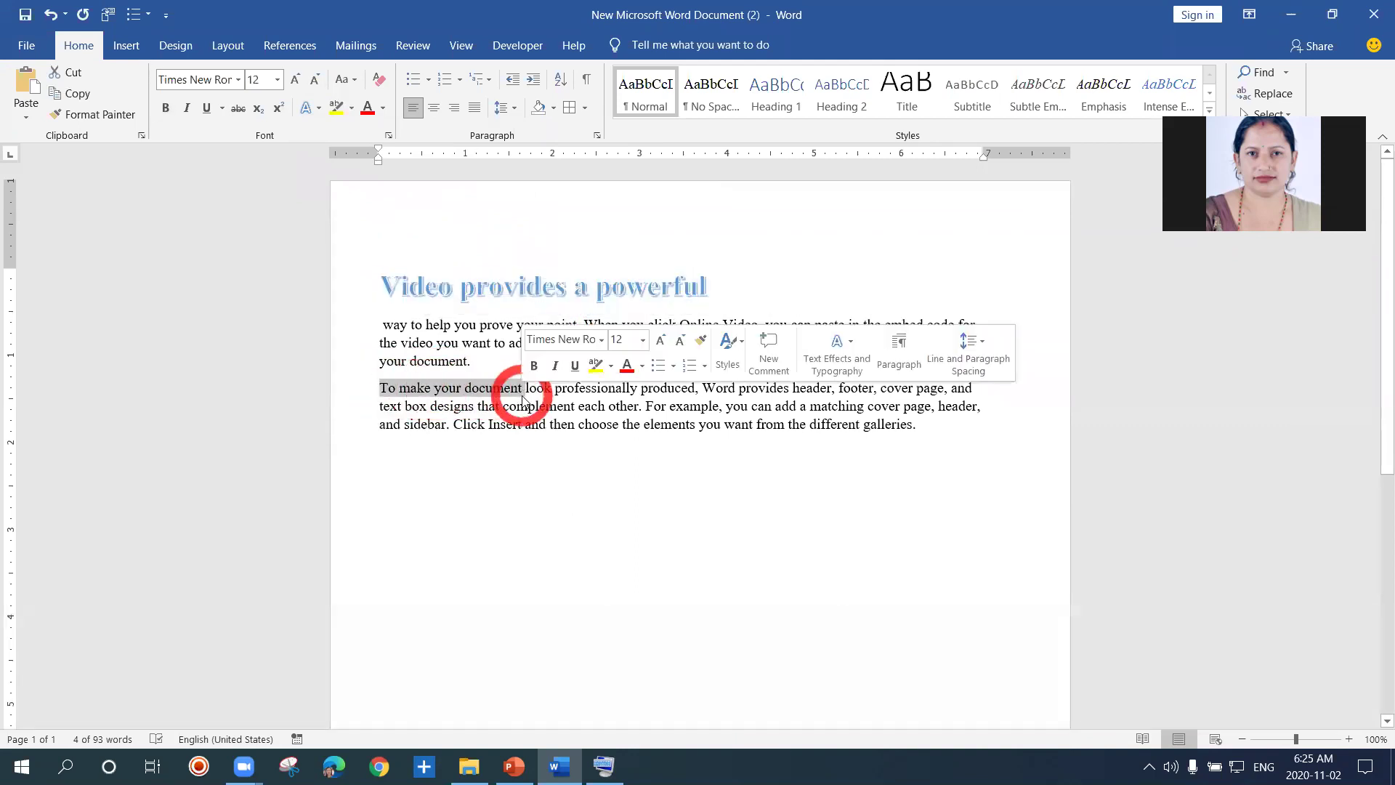
{"action": "key", "text": "ctrl+bracketright"}
{"action": "key", "text": "ctrl+bracketright"}
{"action": "key", "text": "ctrl+bracketright"}
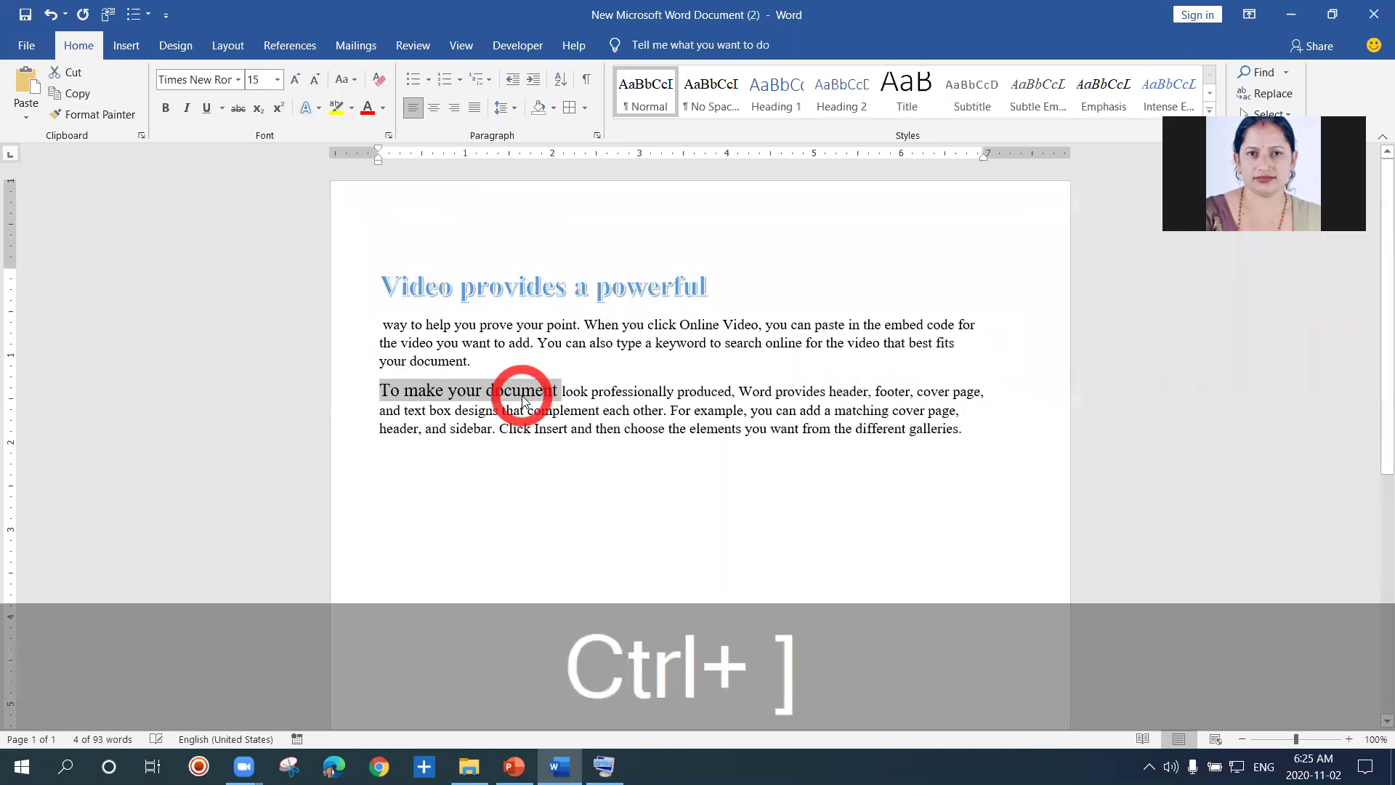
{"action": "key", "text": "ctrl+bracketright"}
{"action": "key", "text": "ctrl+bracketright"}
{"action": "key", "text": "ctrl+bracketright"}
{"action": "key", "text": "ctrl+bracketright"}
{"action": "key", "text": "ctrl+bracketright"}
{"action": "key", "text": "ctrl+bracketright"}
Step: Browse the outline and shadow effects for "Video provides a powerful" and apply the second reflection variation to it
{"action": "left_click", "coordinate": [473, 285]}
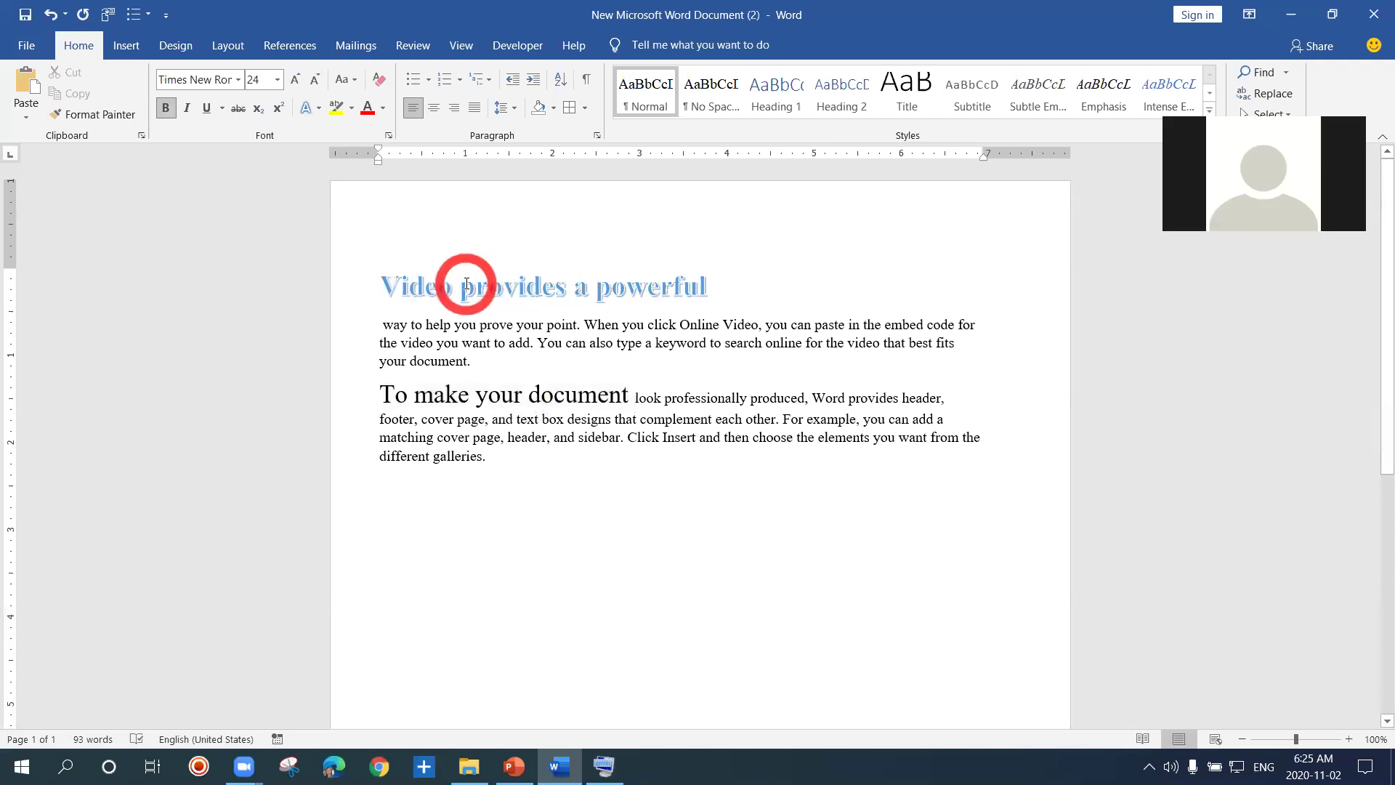
{"action": "left_click_drag", "start_coordinate": [379, 283], "coordinate": [714, 275]}
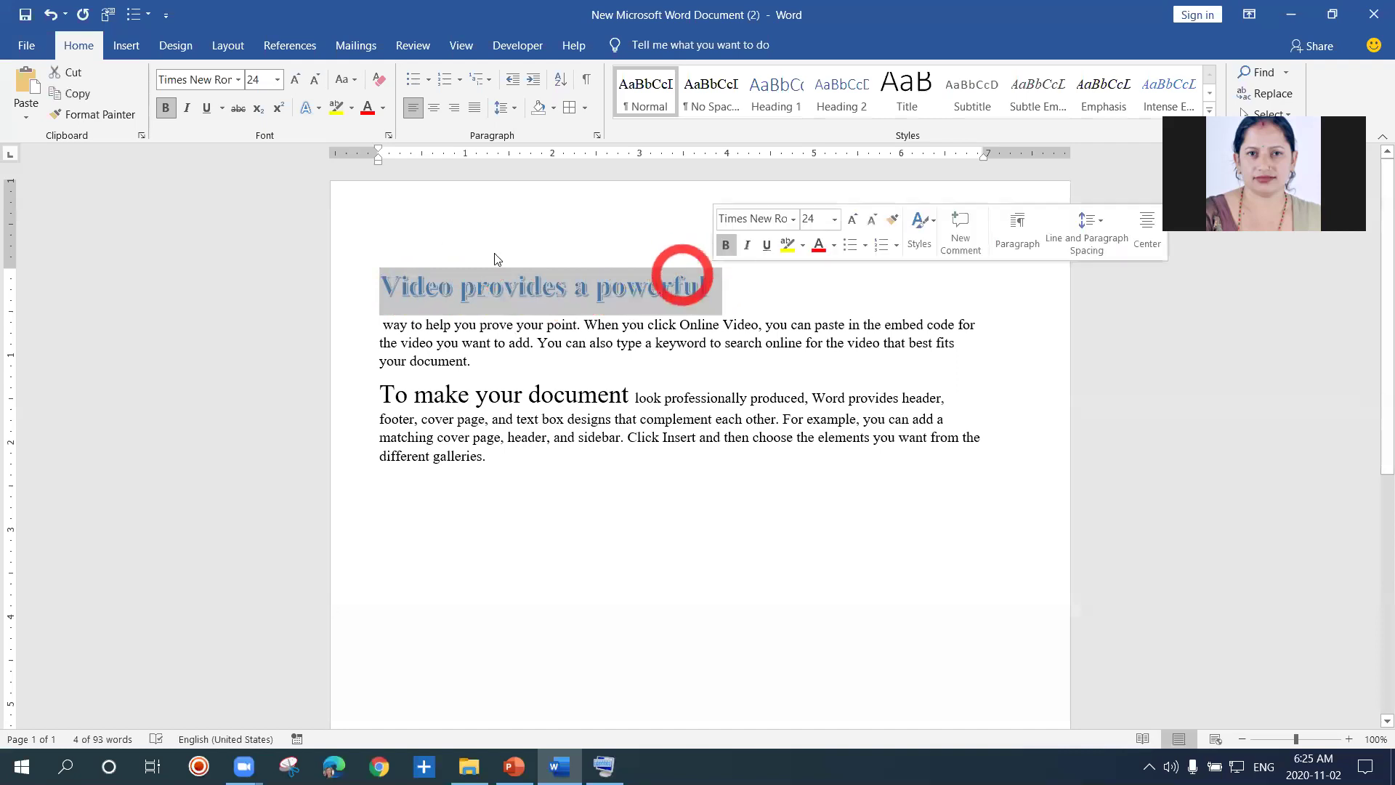
{"action": "left_click", "coordinate": [319, 110]}
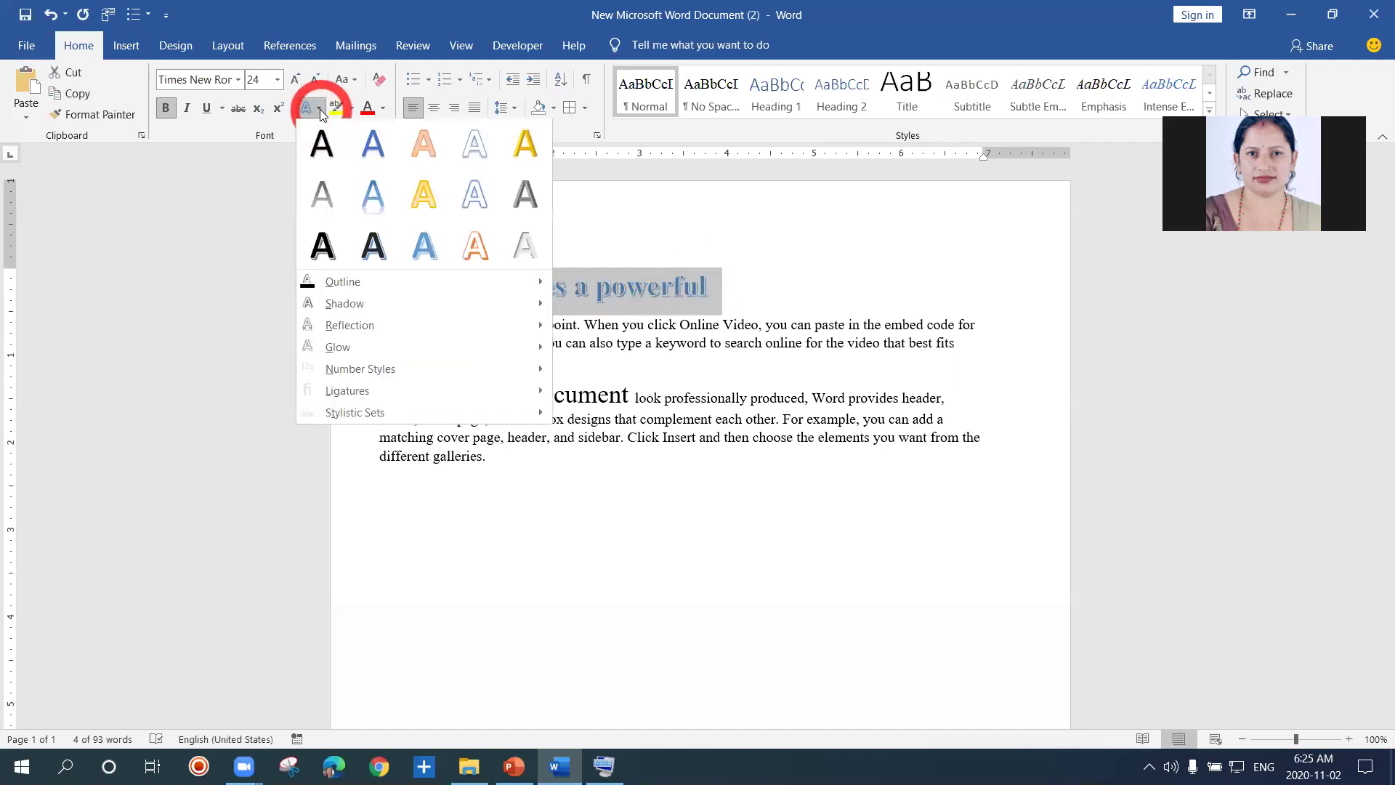
{"action": "left_click", "coordinate": [358, 287]}
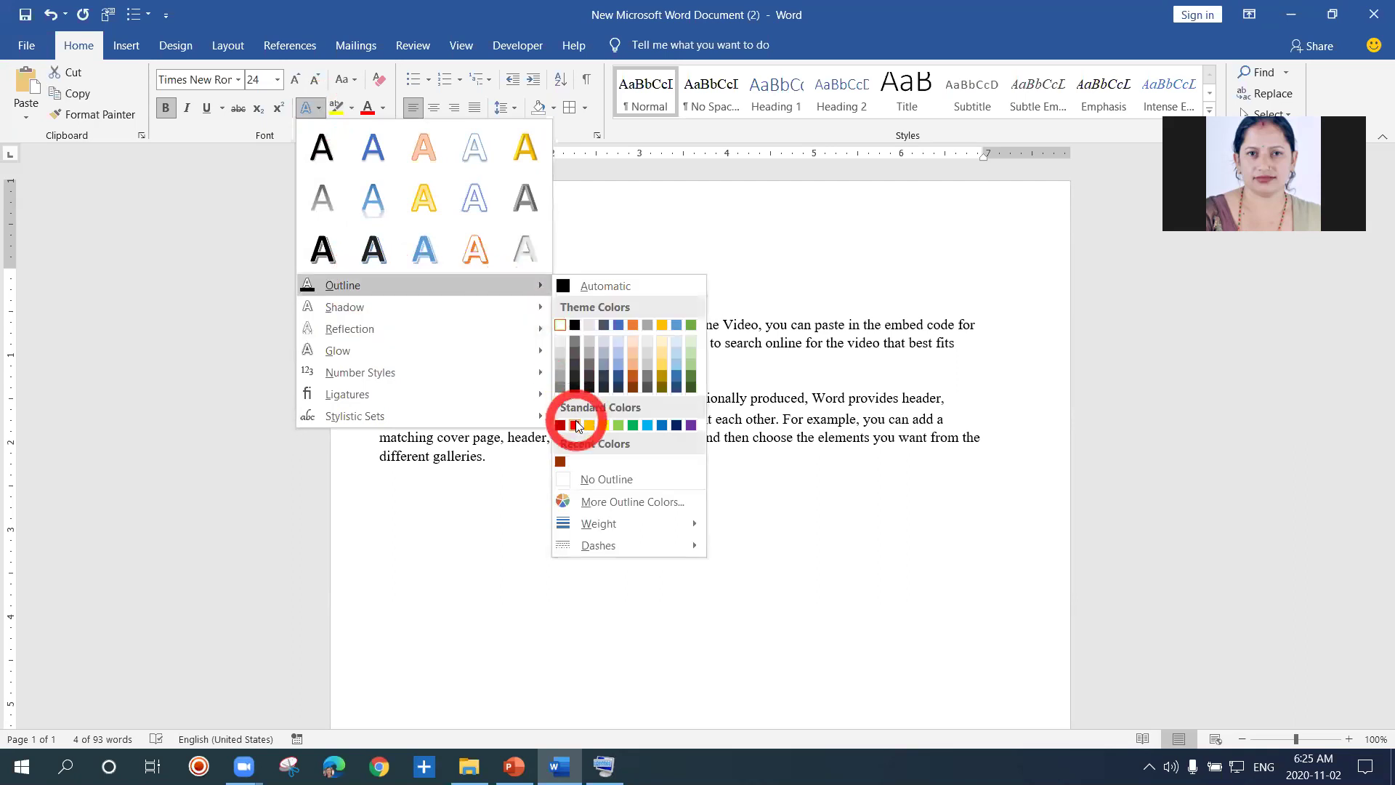
{"action": "left_click", "coordinate": [393, 311]}
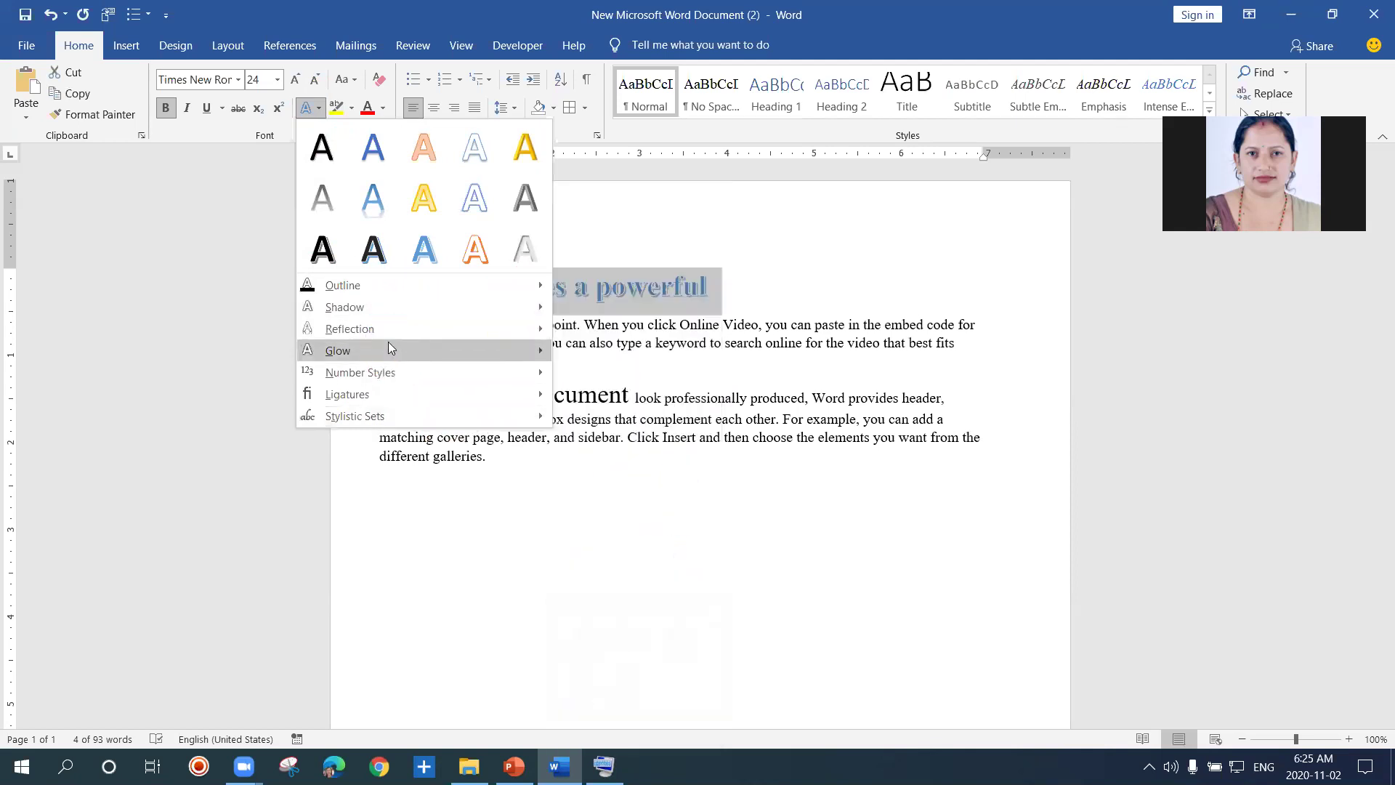
{"action": "mouse_move", "coordinate": [373, 331]}
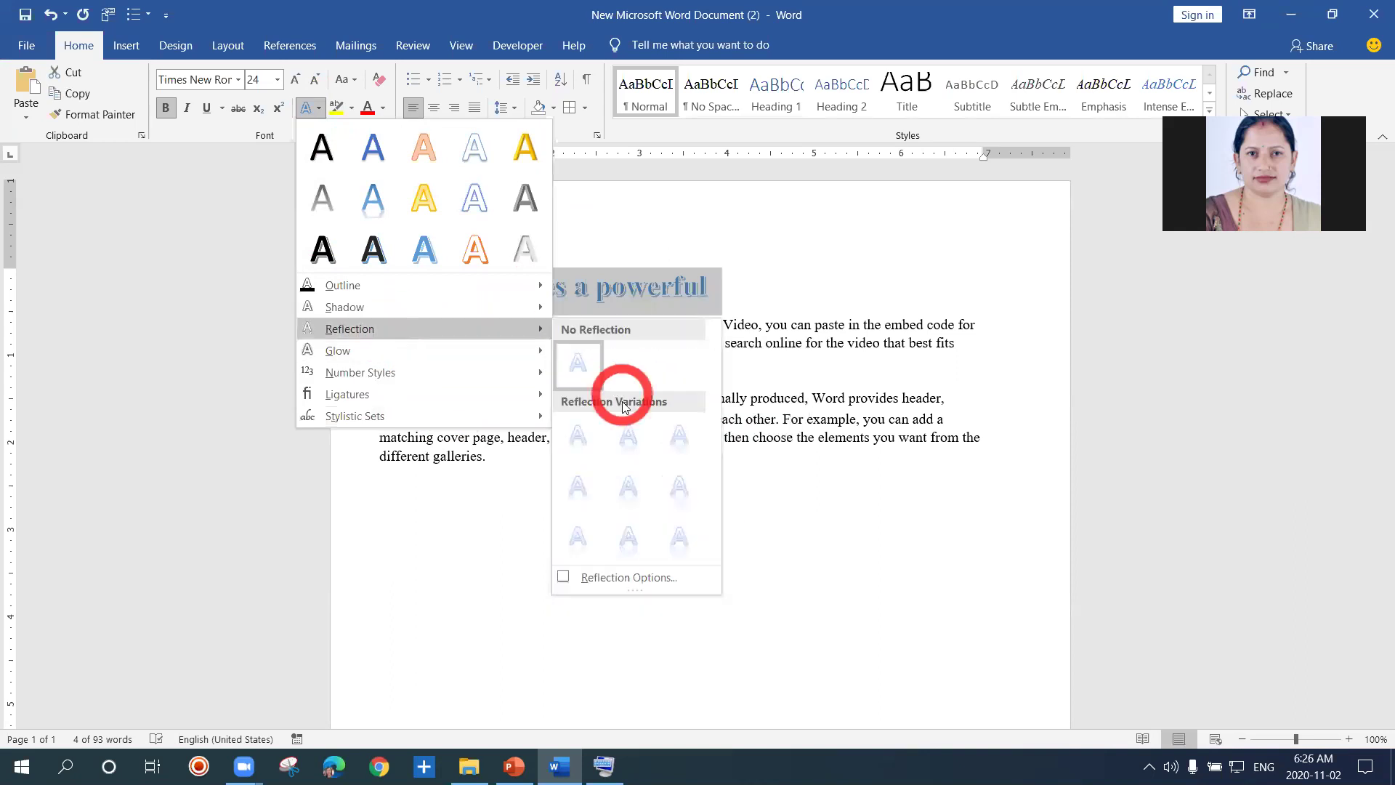
{"action": "left_click", "coordinate": [629, 442]}
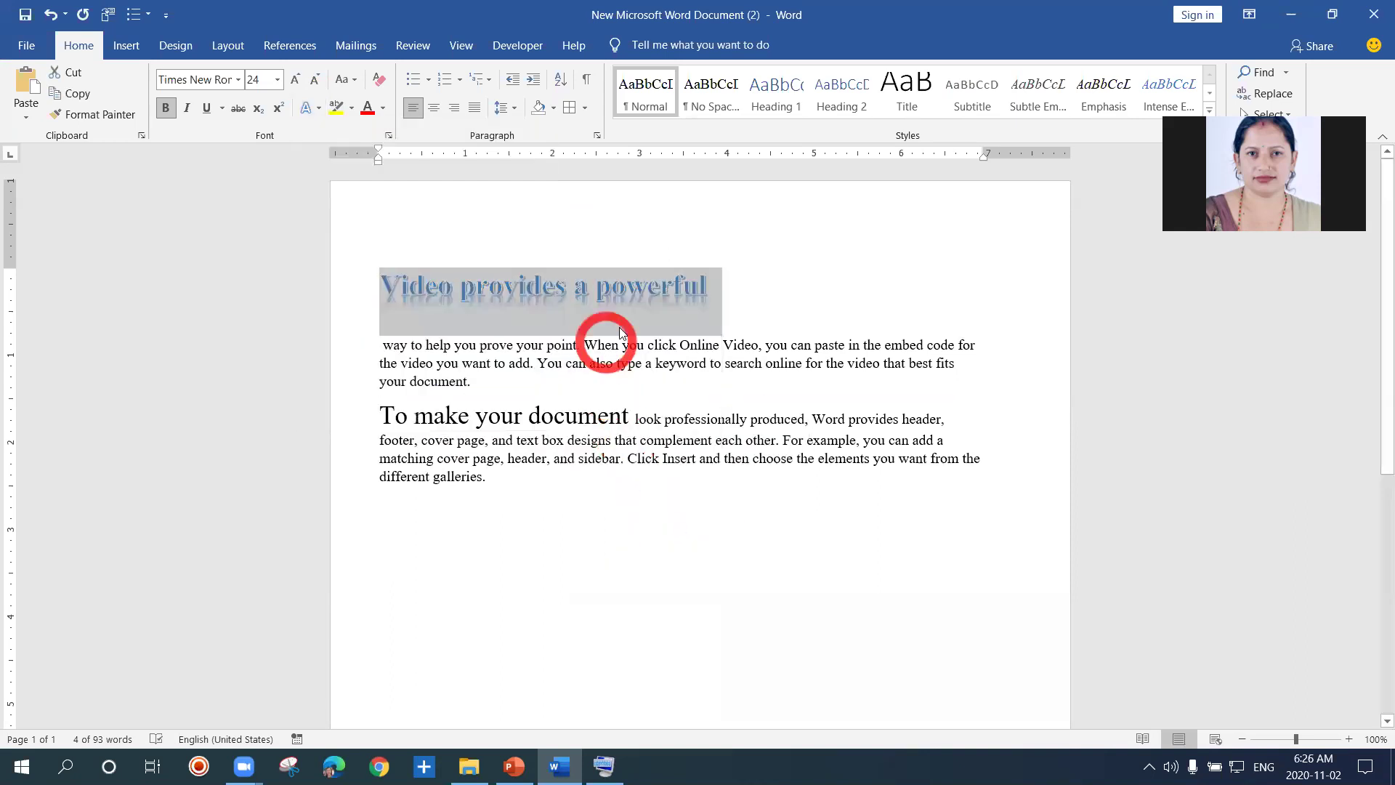
{"action": "left_click", "coordinate": [731, 305]}
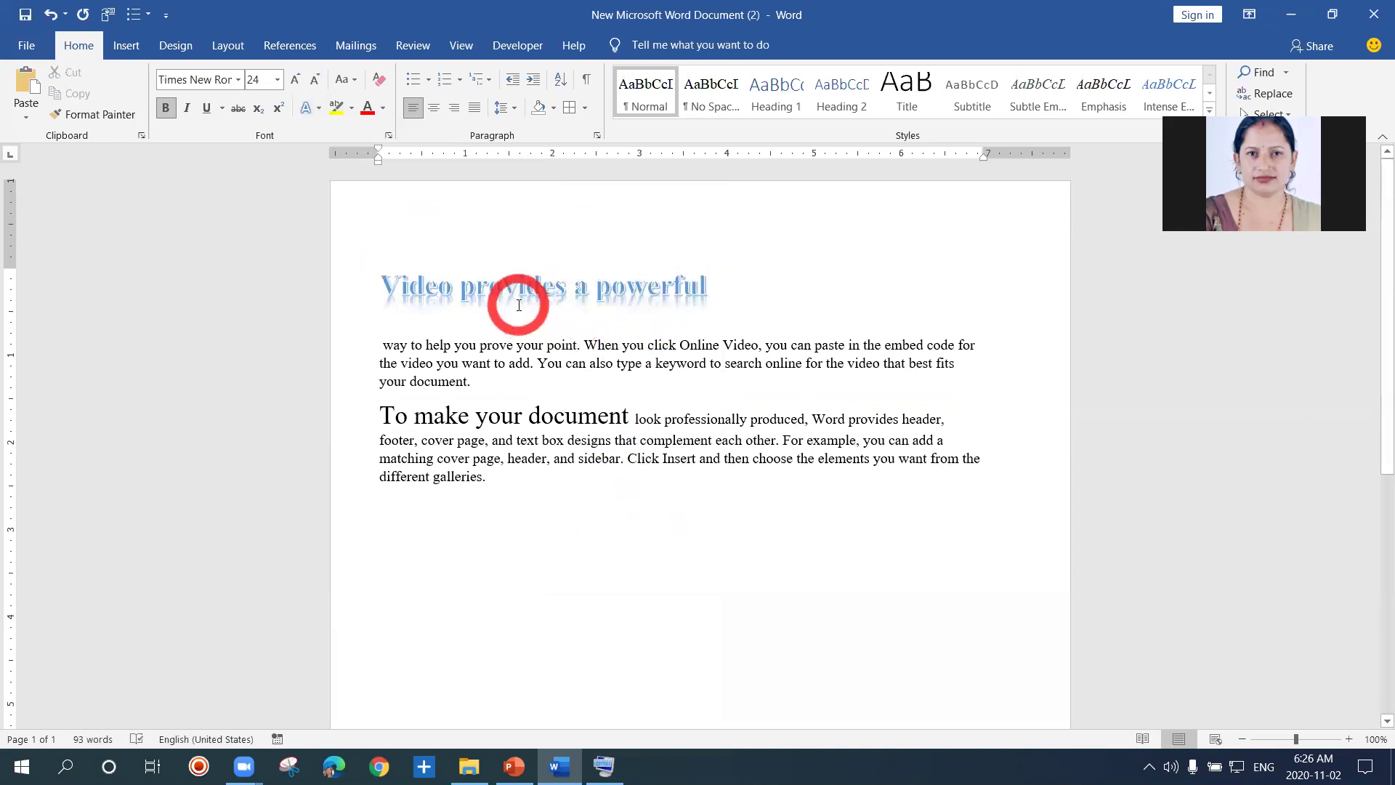
Step: Apply the orange glow variation from the third row to the line "Video provides a powerful"
{"action": "left_click_drag", "start_coordinate": [385, 281], "coordinate": [646, 289]}
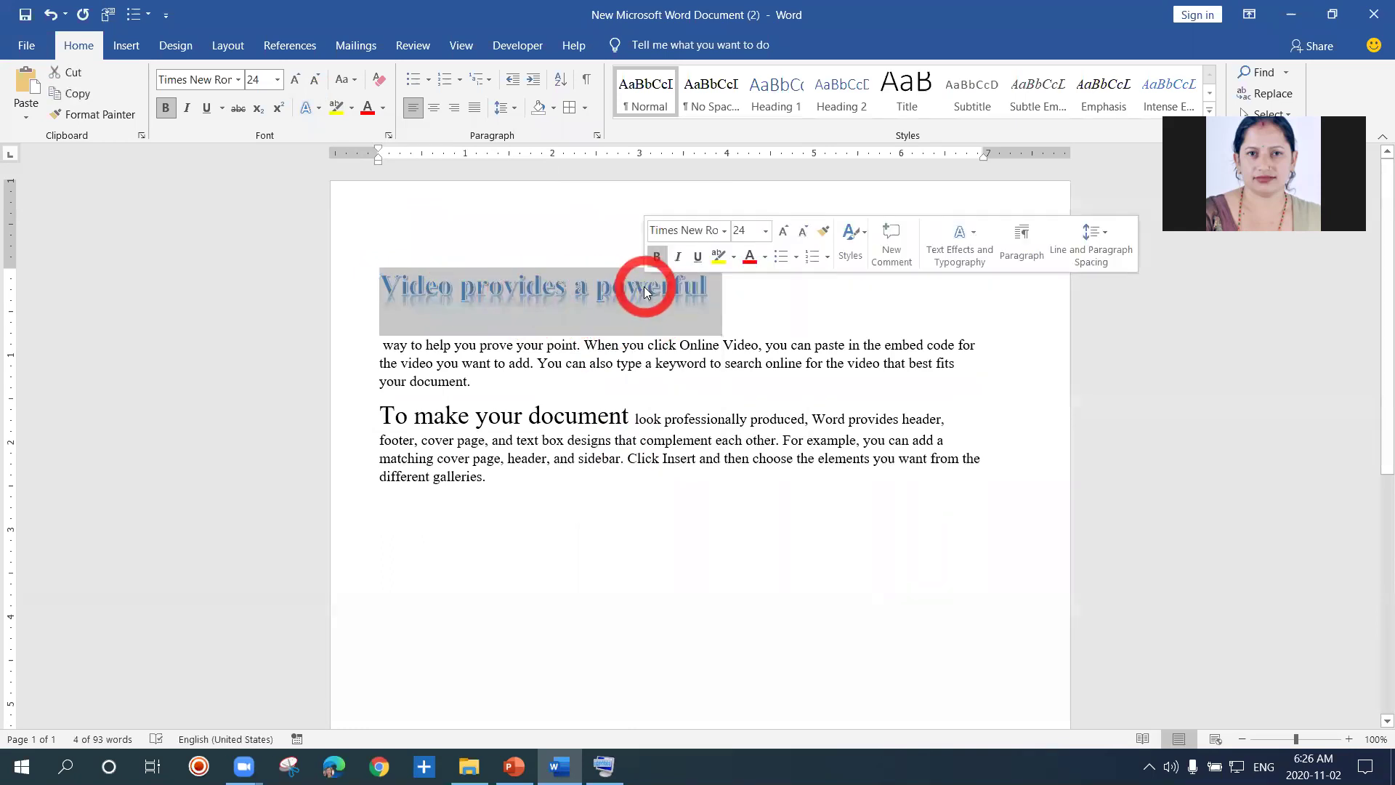
{"action": "left_click", "coordinate": [319, 112]}
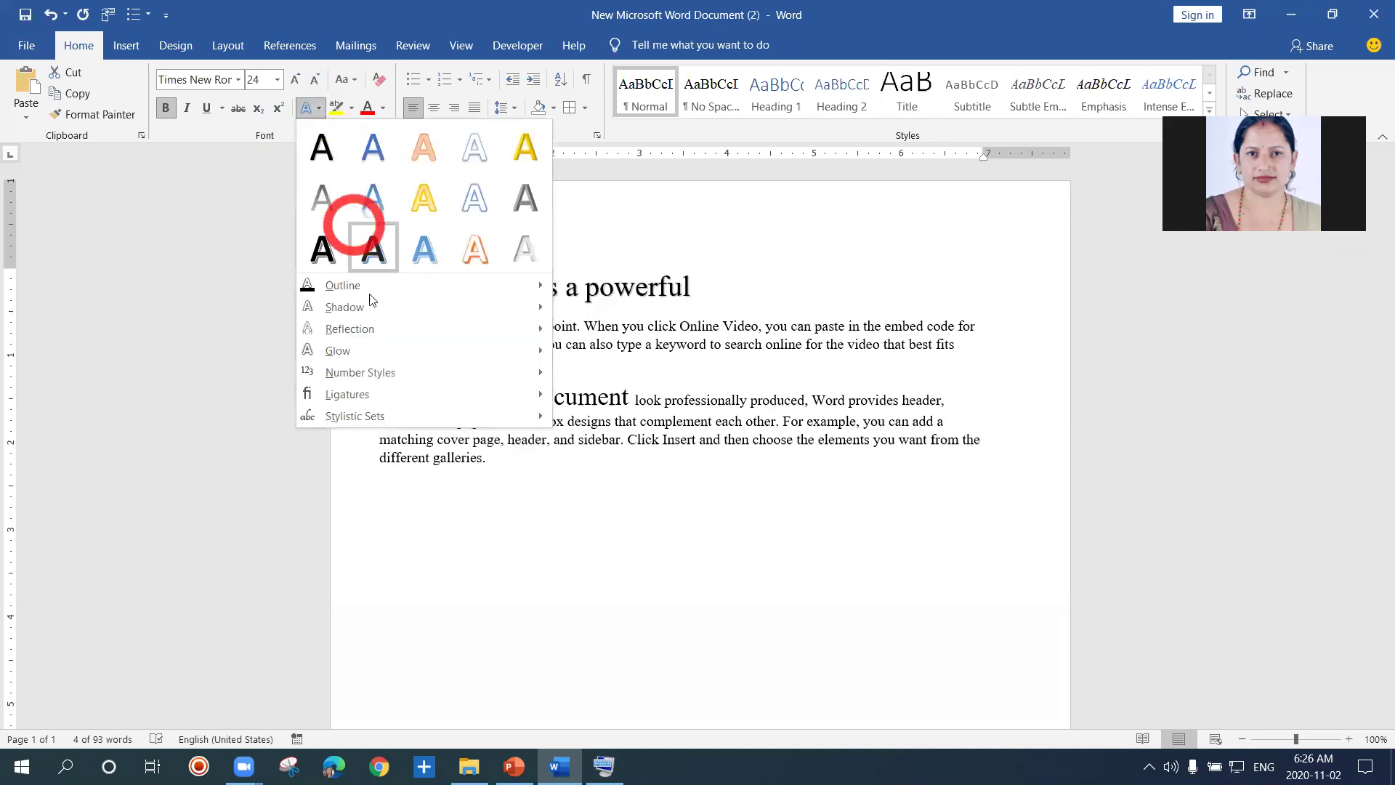
{"action": "left_click", "coordinate": [378, 374]}
{"action": "left_click", "coordinate": [373, 397]}
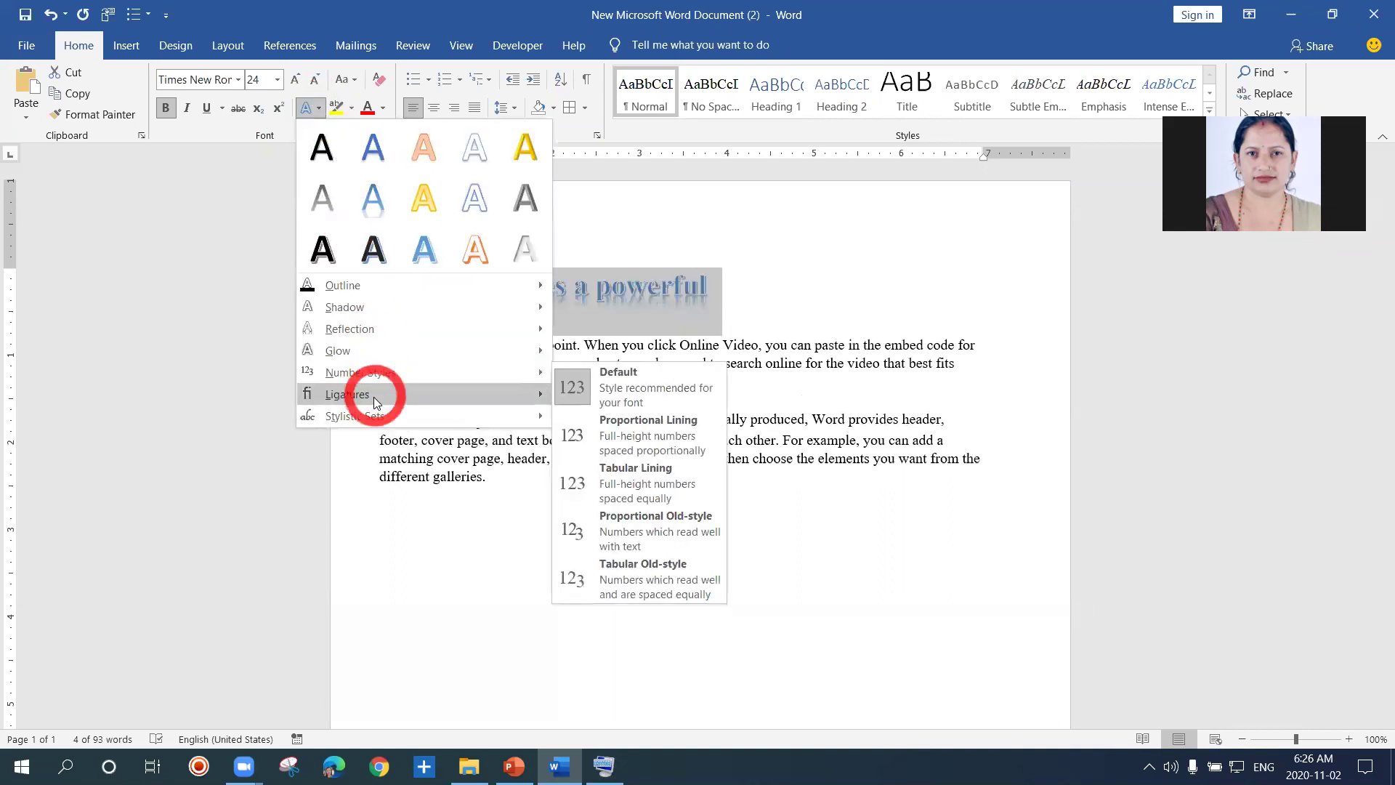
{"action": "left_click", "coordinate": [369, 373]}
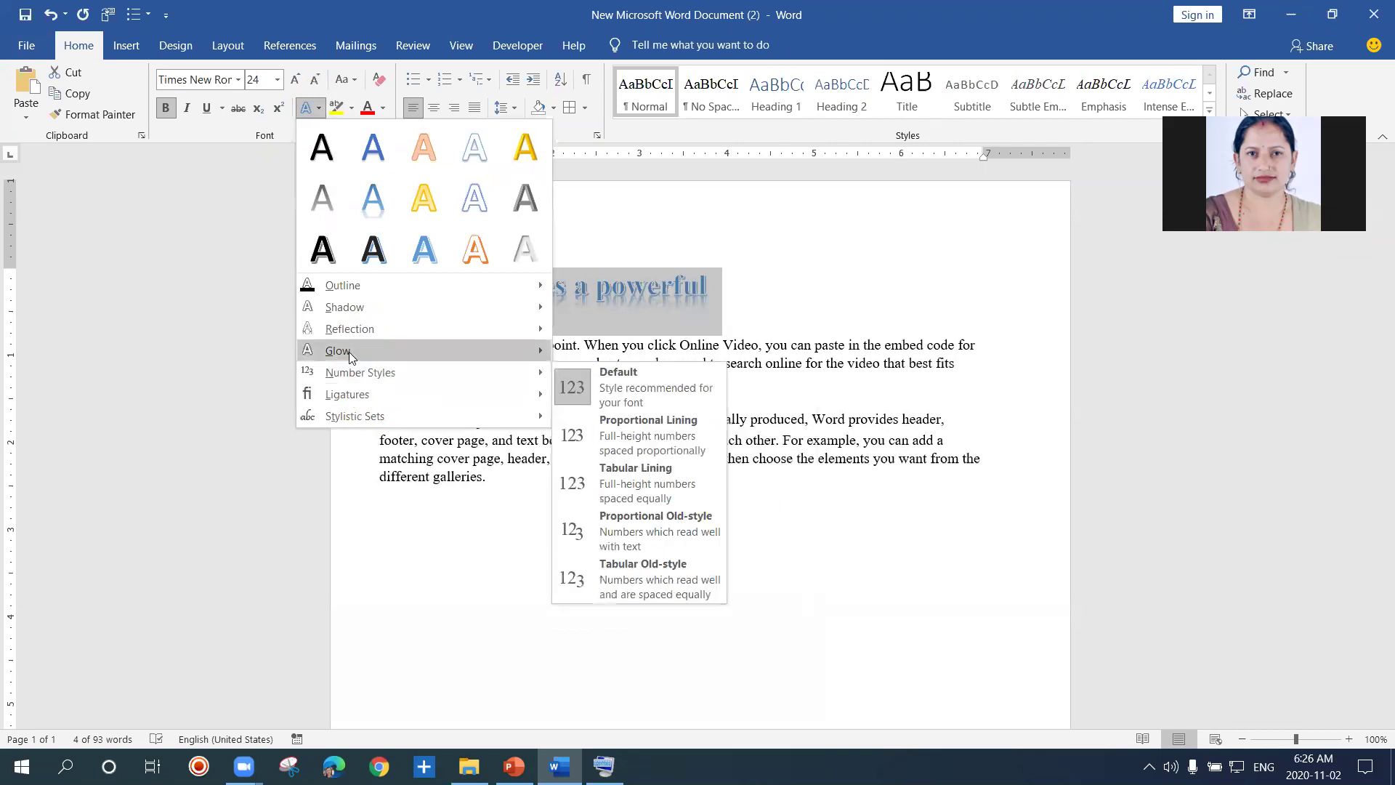
{"action": "left_click", "coordinate": [349, 352]}
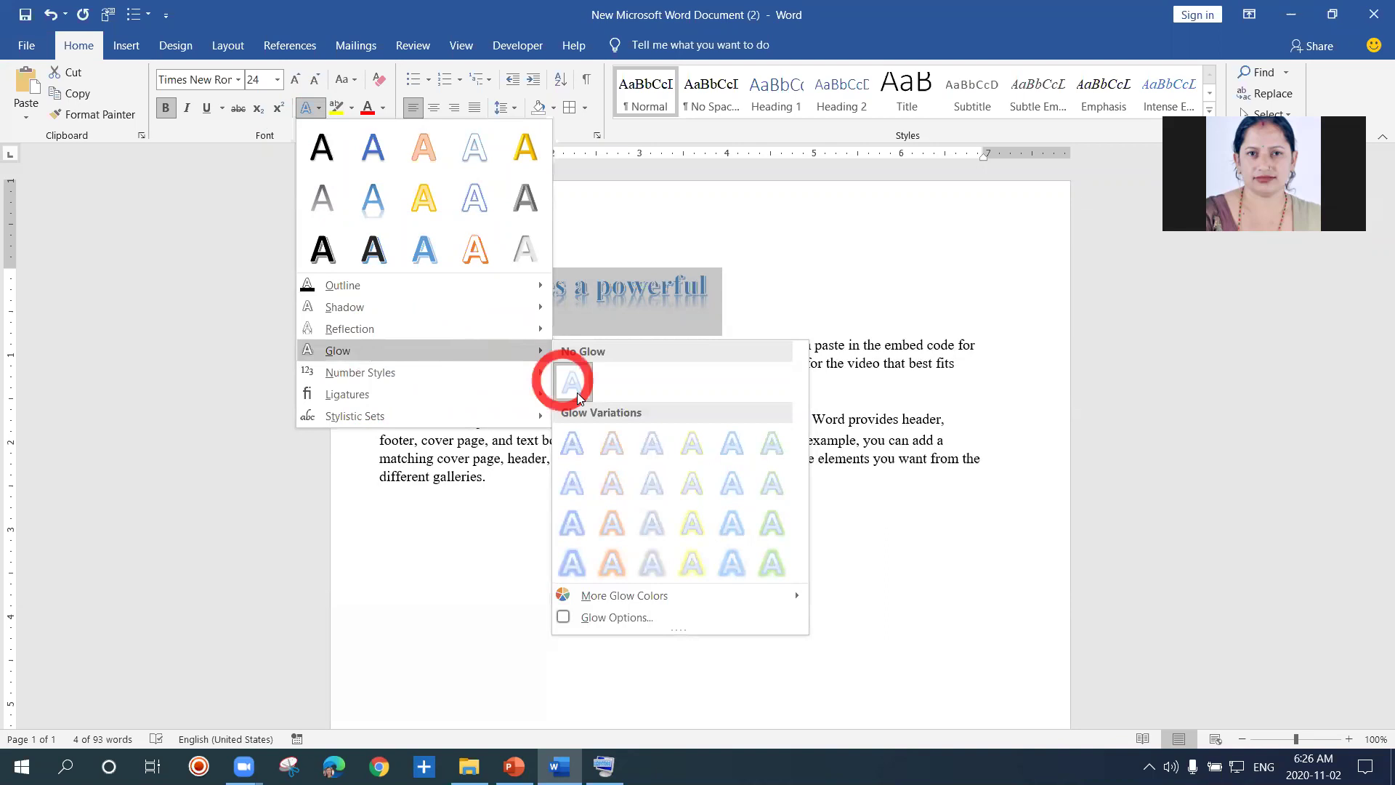
{"action": "left_click", "coordinate": [619, 530]}
{"action": "left_click", "coordinate": [796, 313]}
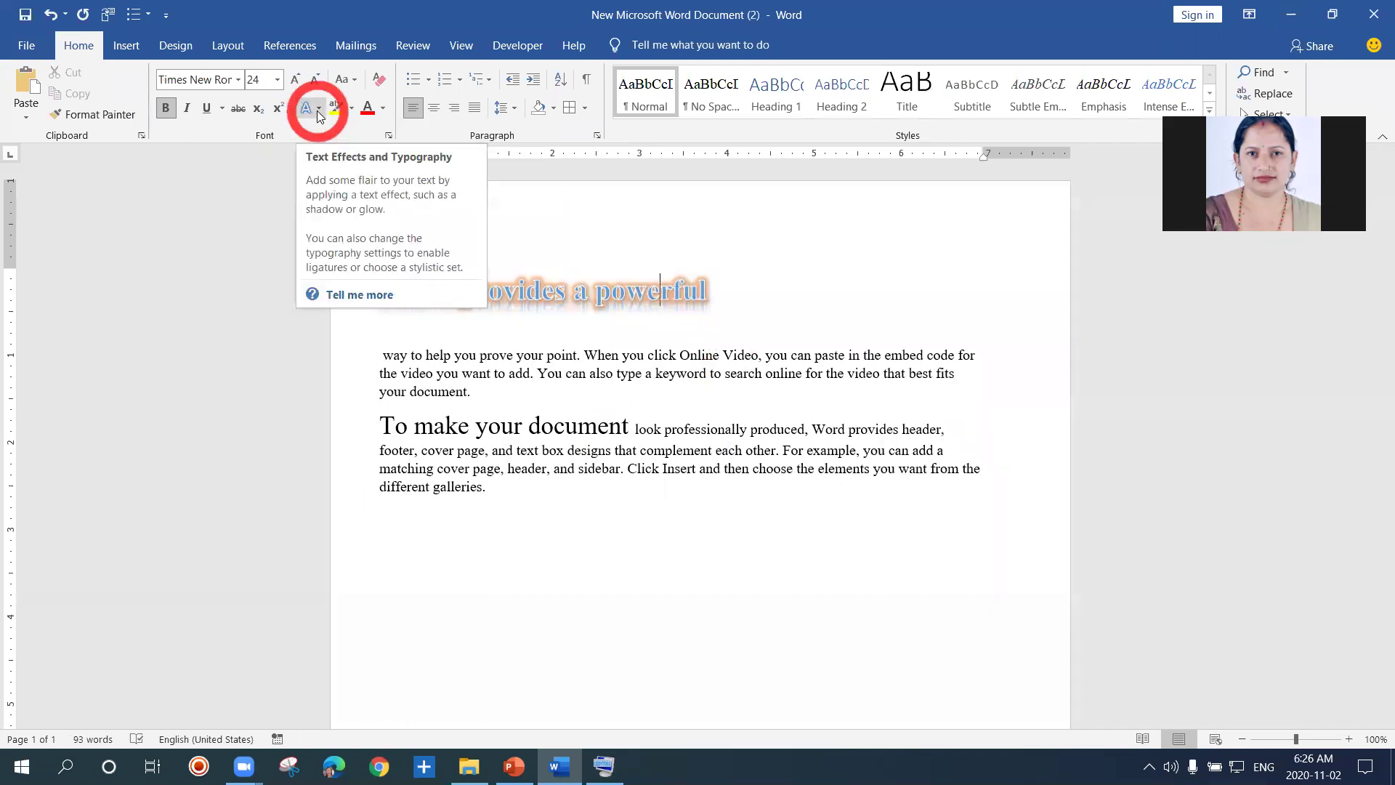
{"action": "left_click", "coordinate": [530, 223]}
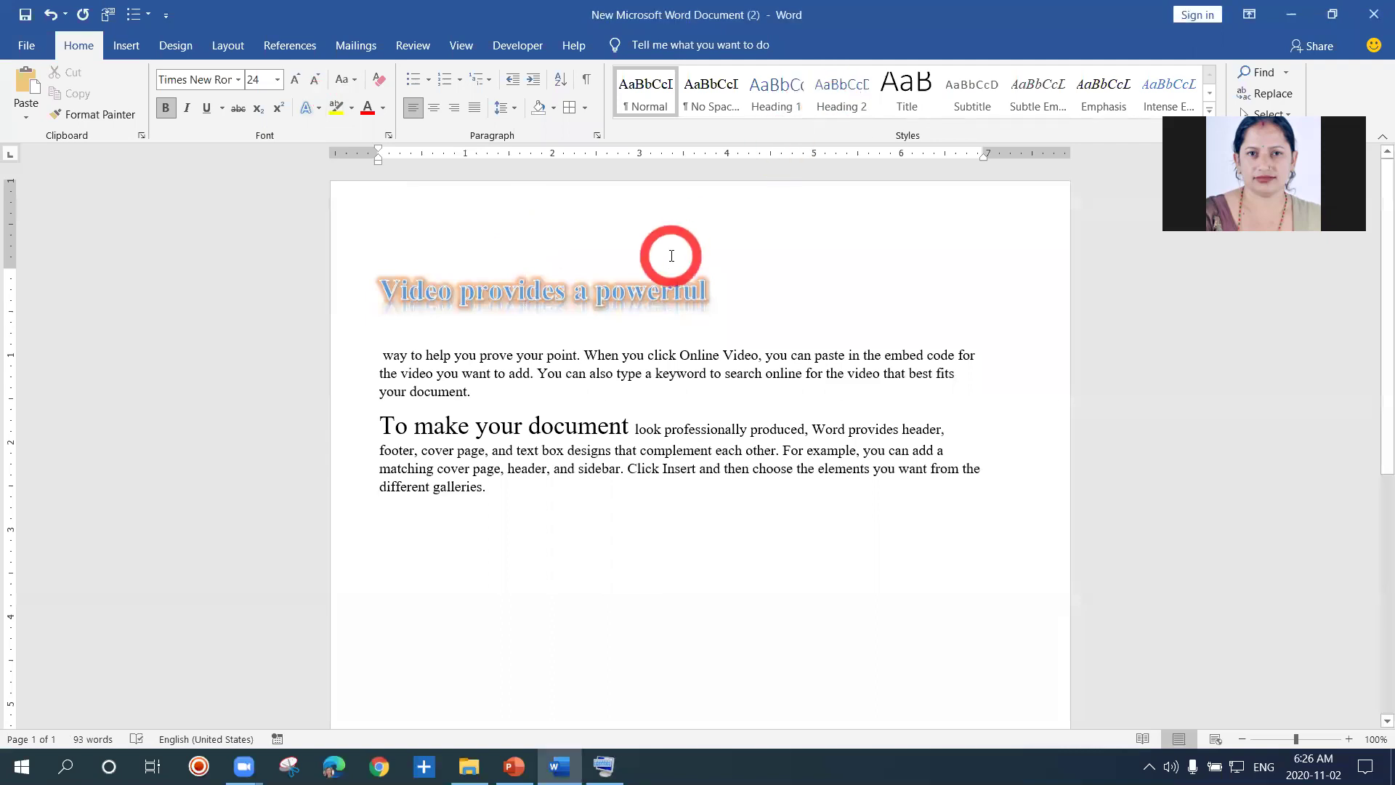
Step: Delete the line "Video provides a powerful" and show the paragraph marks and other formatting symbols in the remaining text
{"action": "left_click_drag", "start_coordinate": [381, 288], "coordinate": [688, 293]}
{"action": "key", "text": "Delete"}
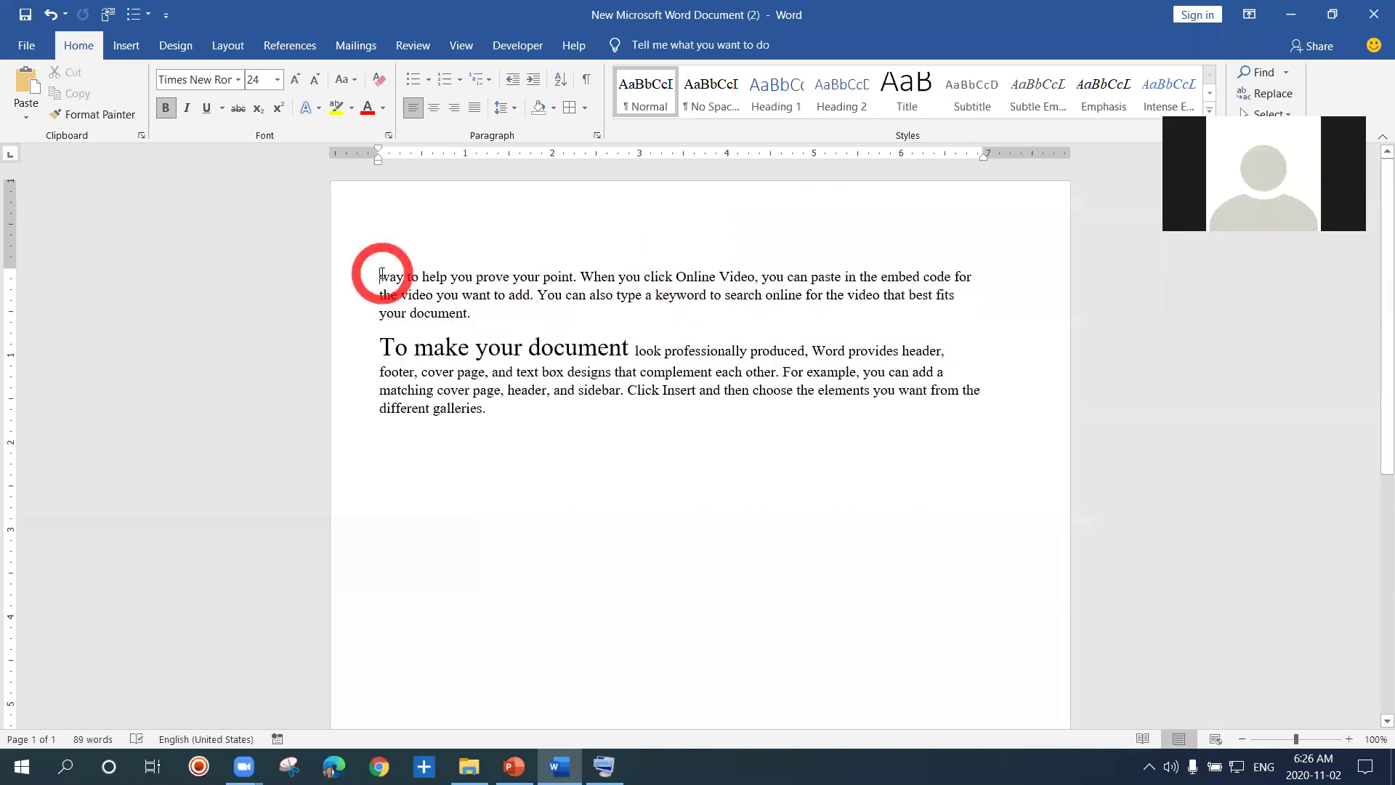
{"action": "left_click_drag", "start_coordinate": [382, 270], "coordinate": [646, 420]}
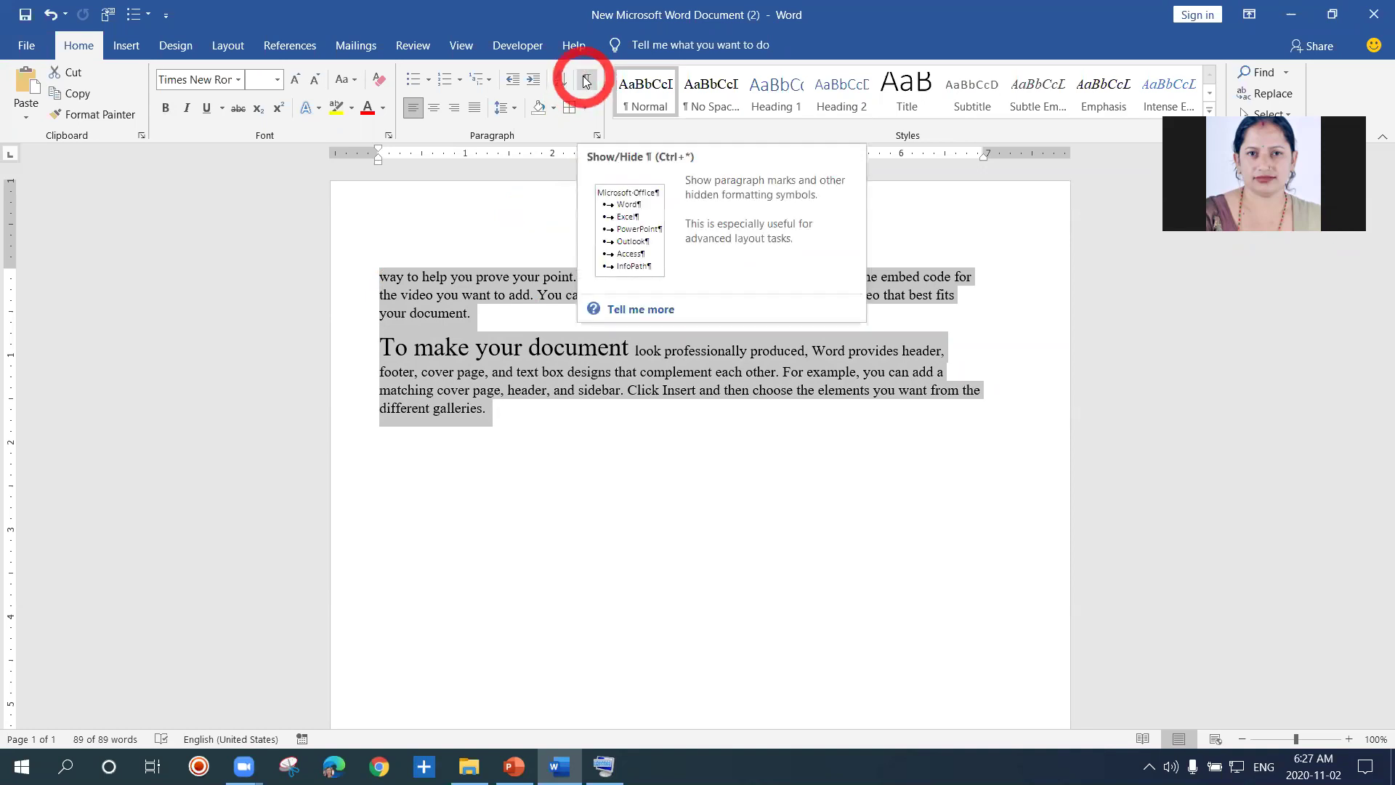
{"action": "left_click", "coordinate": [585, 81]}
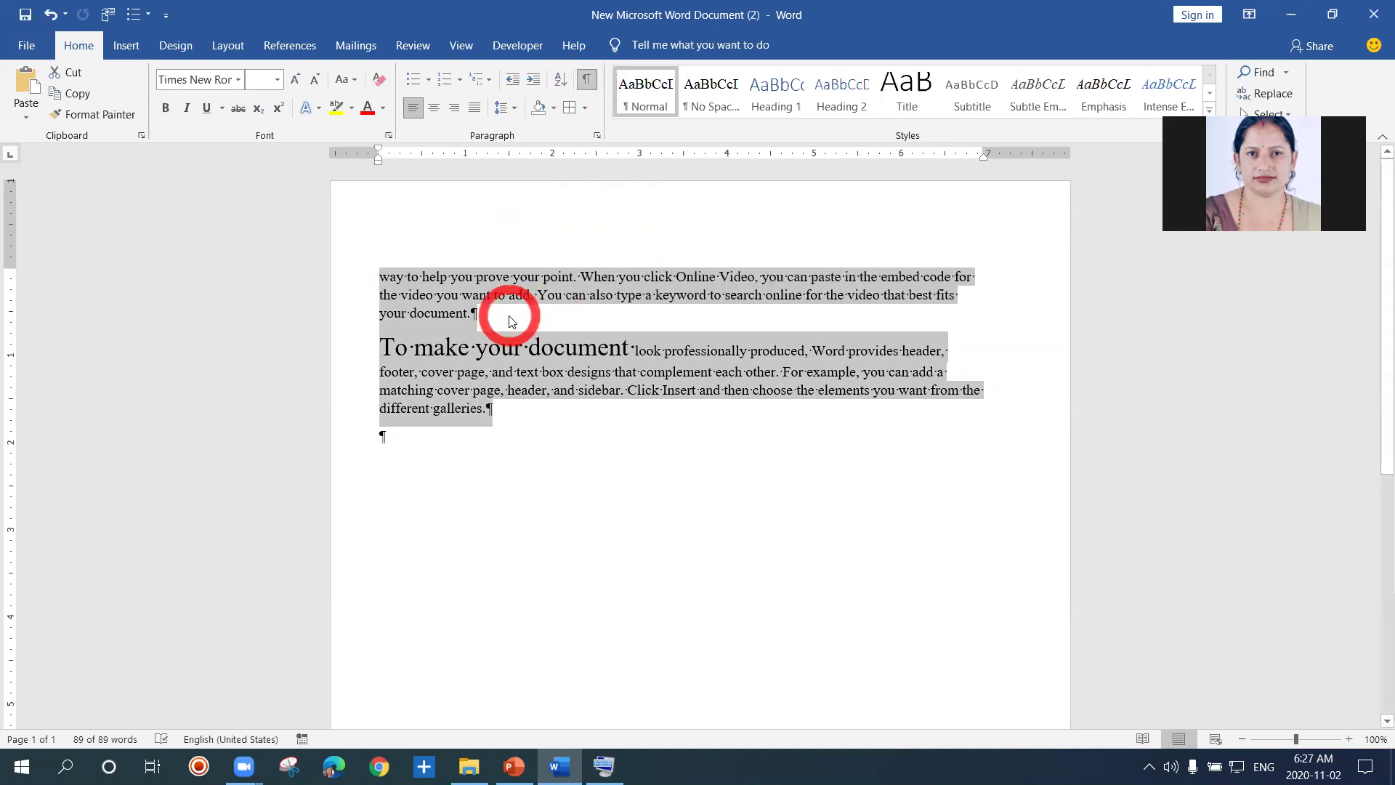
{"action": "left_click", "coordinate": [473, 320]}
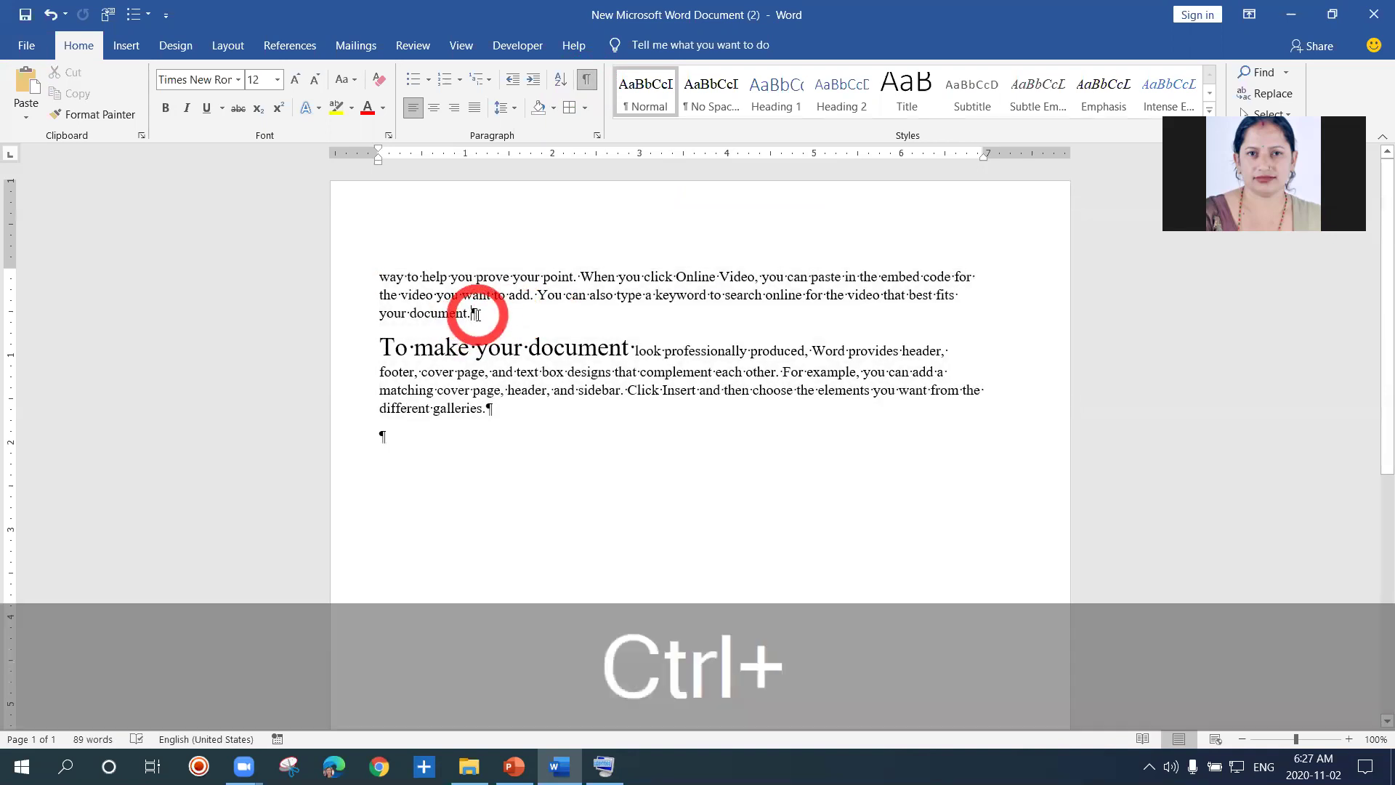
Step: Enlarge all the text in the document by four points
{"action": "key", "text": "ctrl+a"}
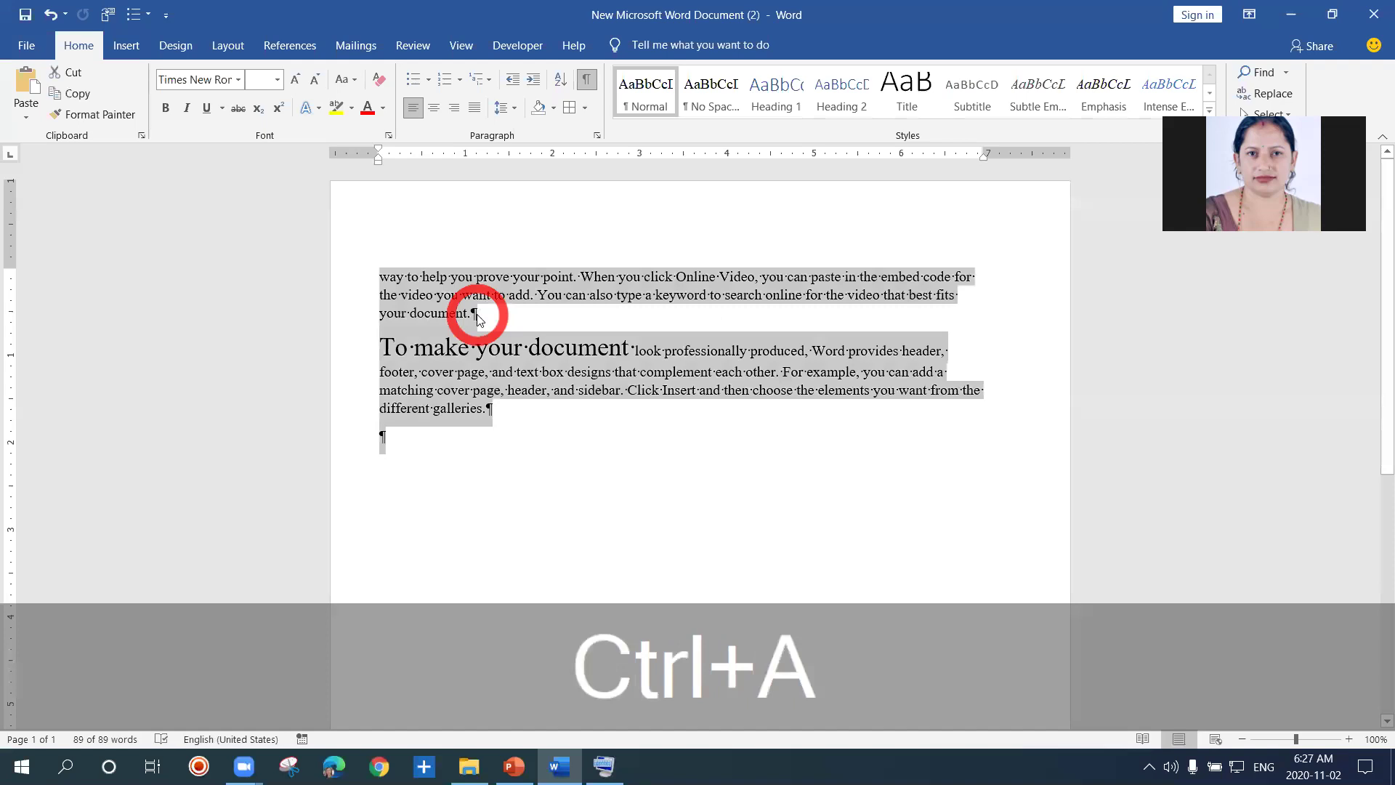
{"action": "key", "text": "ctrl+bracketright"}
{"action": "key", "text": "ctrl+bracketright"}
{"action": "key", "text": "ctrl+bracketright"}
{"action": "key", "text": "ctrl+bracketright"}
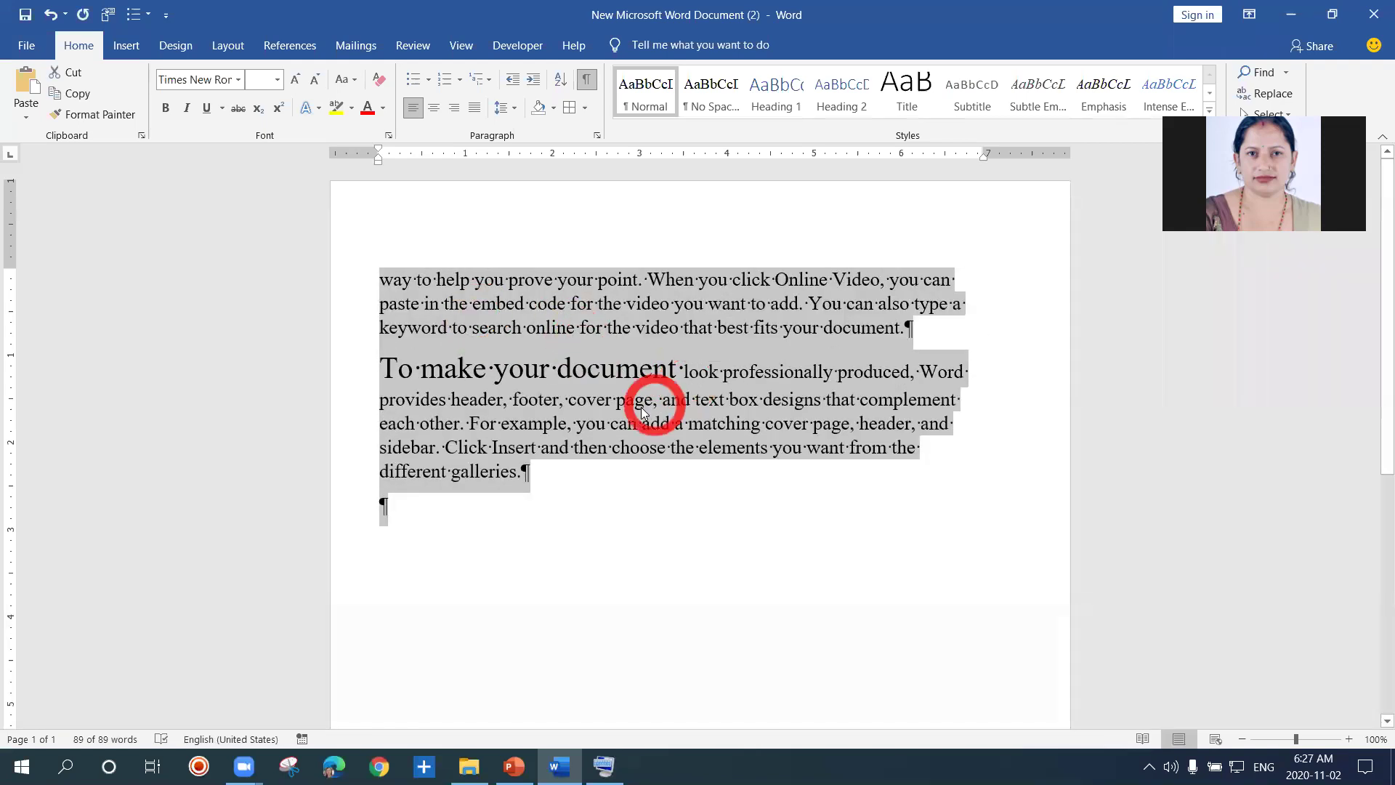
Step: Insert several extra spaces before "When you click" and start a new paragraph after "look professionally produced"
{"action": "left_click", "coordinate": [580, 337]}
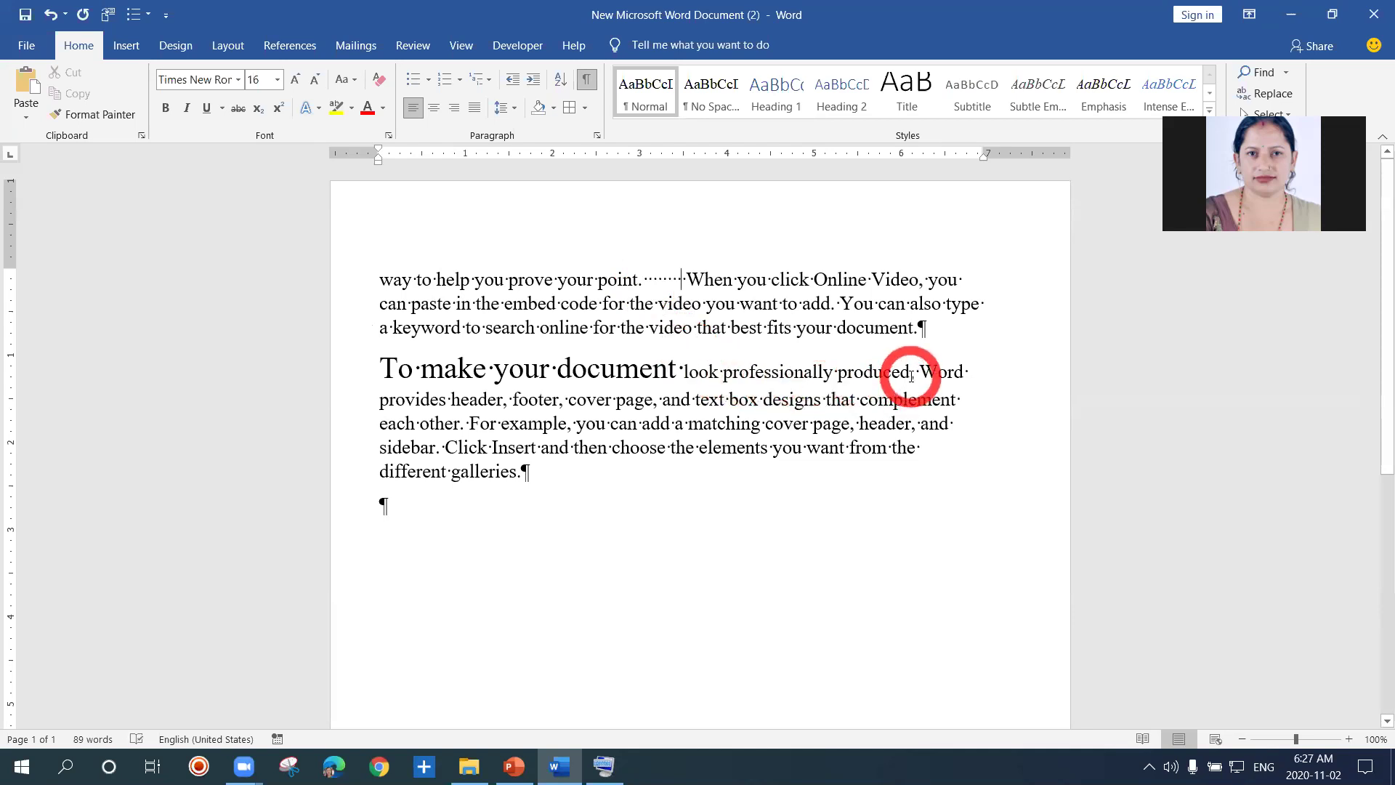
{"action": "key", "text": "Return"}
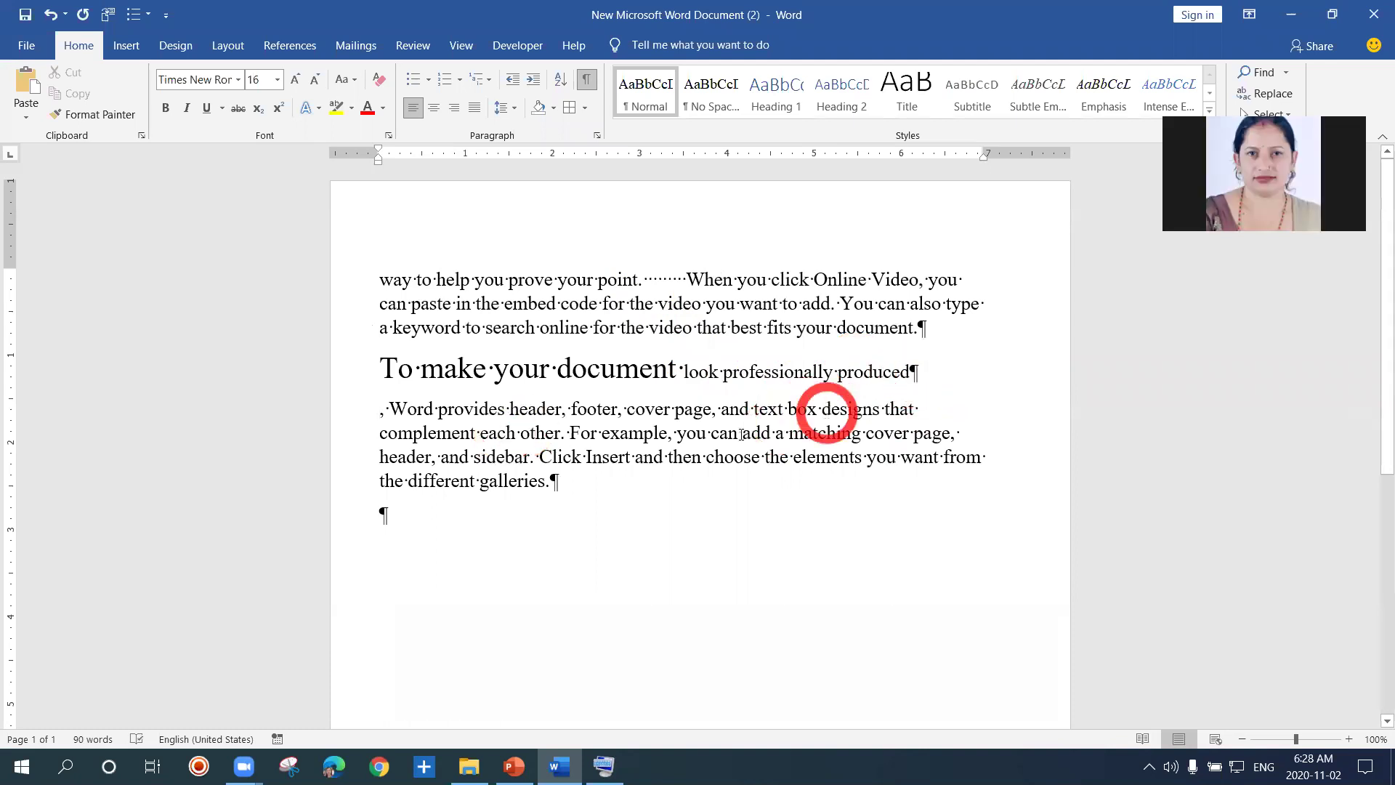
Step: Insert four tabs between "complement" and "each other" in the last paragraph
{"action": "left_click", "coordinate": [479, 434]}
{"action": "key", "text": "Tab"}
{"action": "key", "text": "Tab"}
{"action": "key", "text": "Tab"}
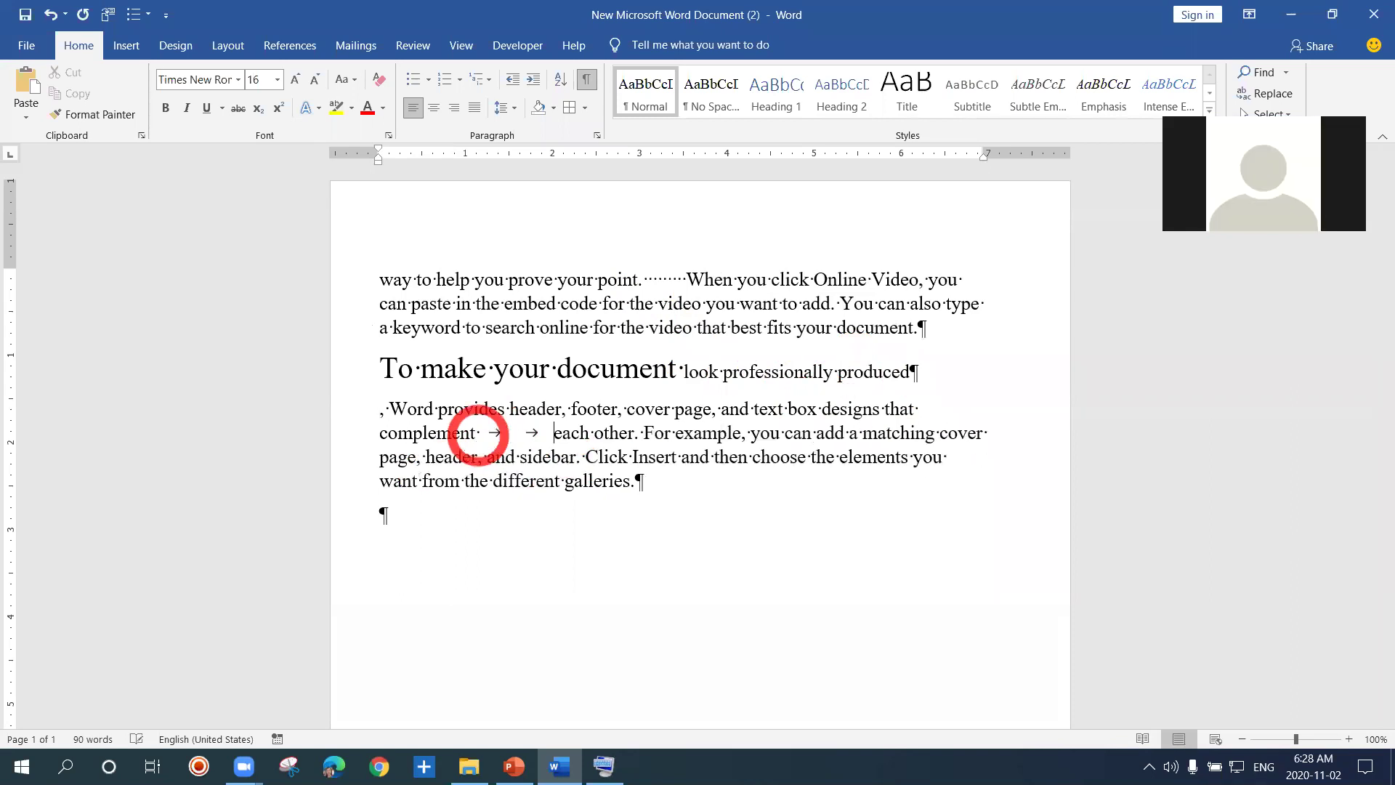
{"action": "key", "text": "Tab"}
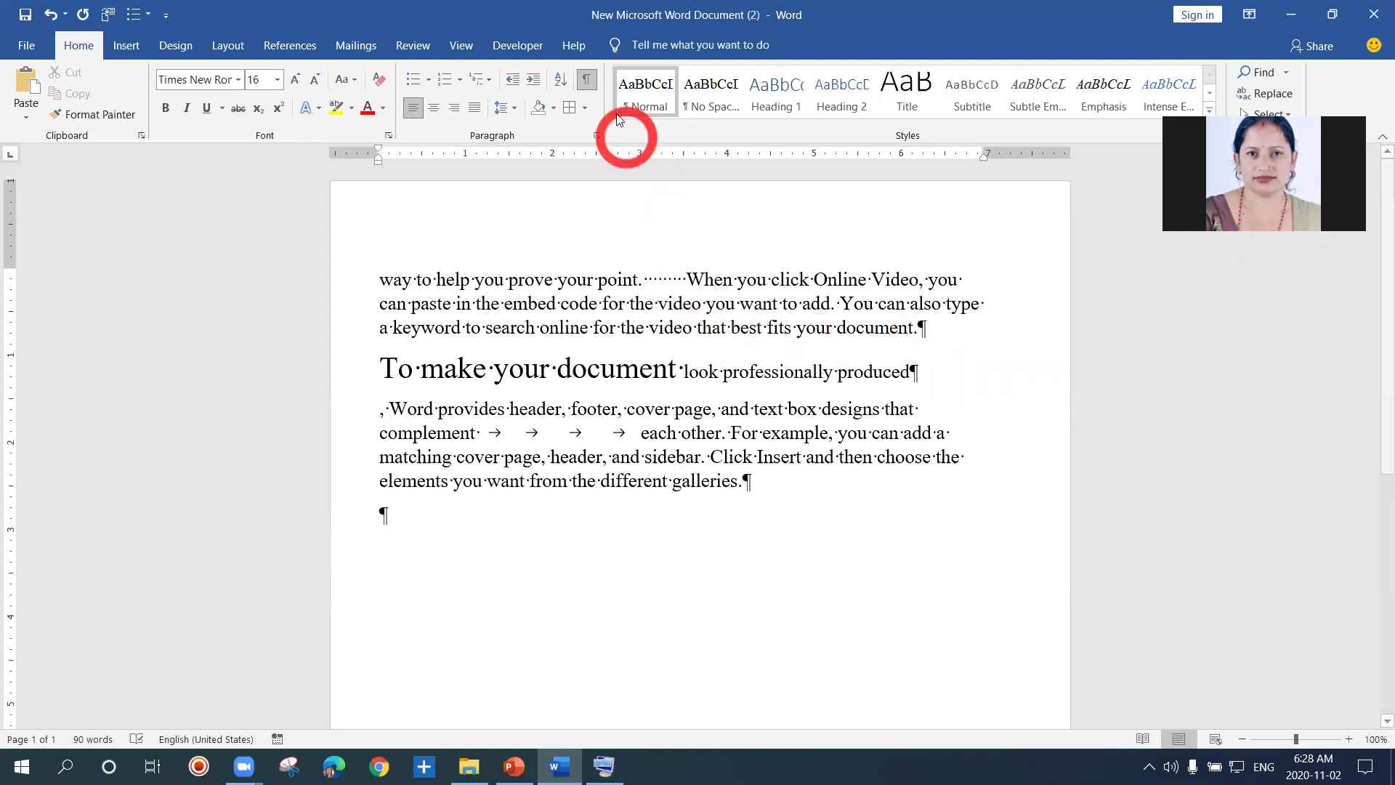
Step: Hide the formatting marks and show them again to compare both views of the text
{"action": "left_click", "coordinate": [590, 78]}
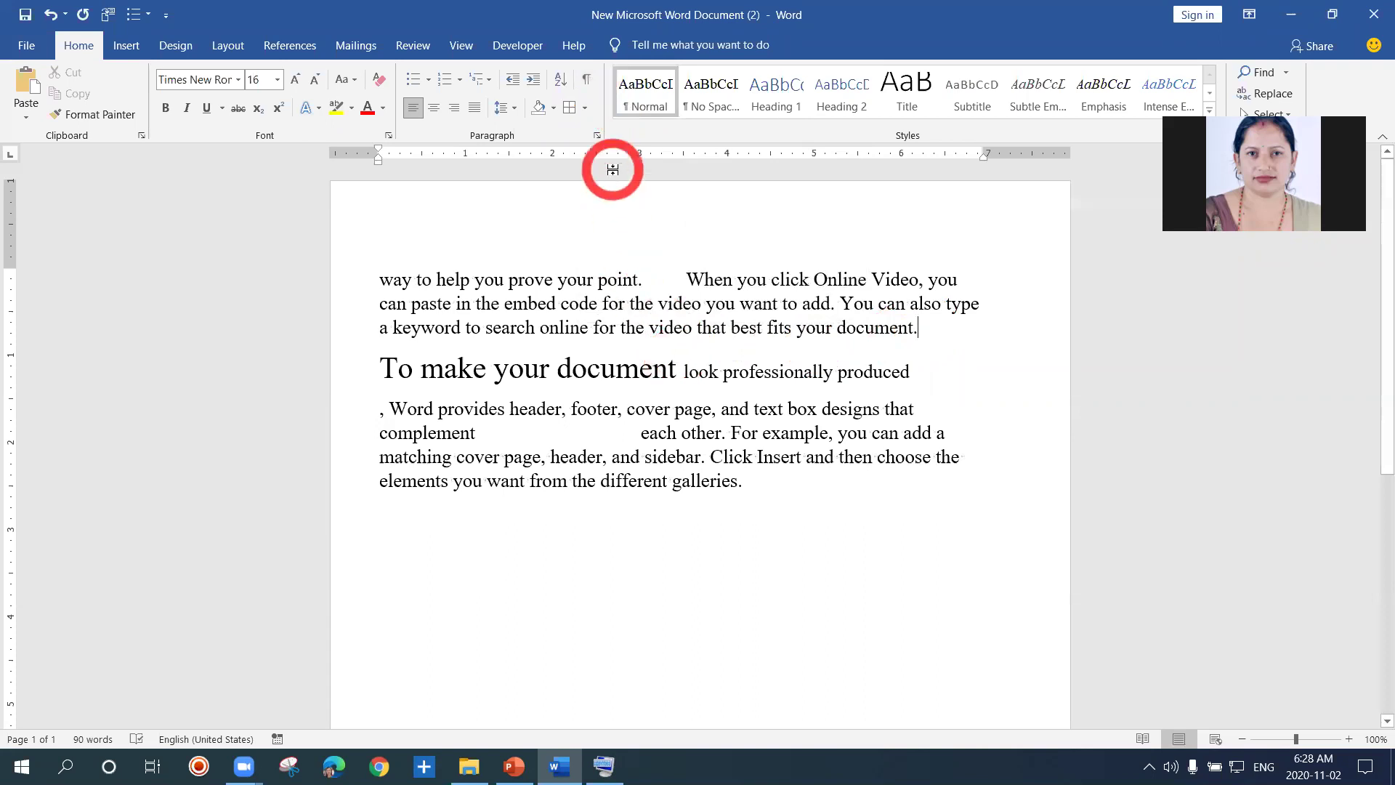
{"action": "left_click", "coordinate": [589, 81]}
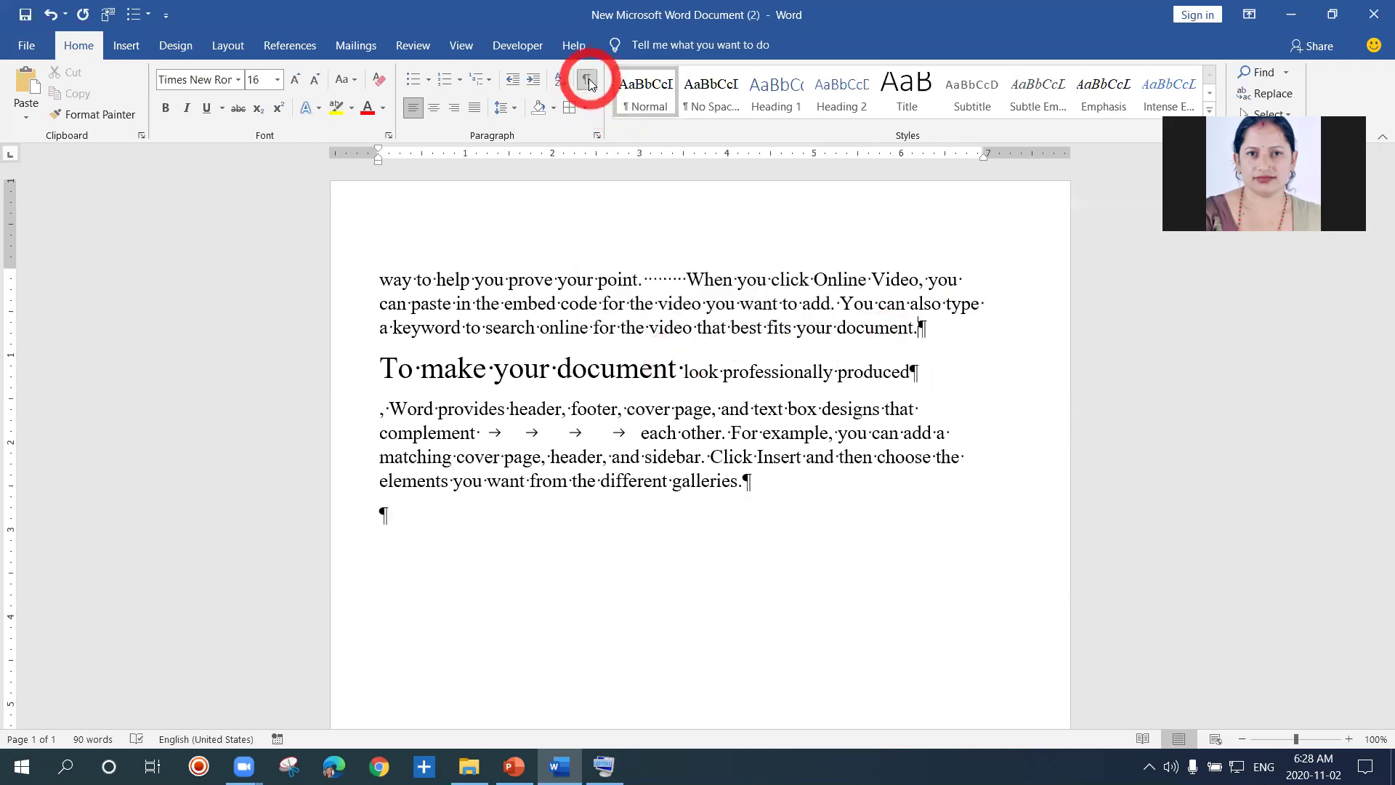
Step: Split the first paragraph into new paragraphs after "prove your point." and after "When you click Online"
{"action": "left_click", "coordinate": [643, 280]}
{"action": "key", "text": "Return"}
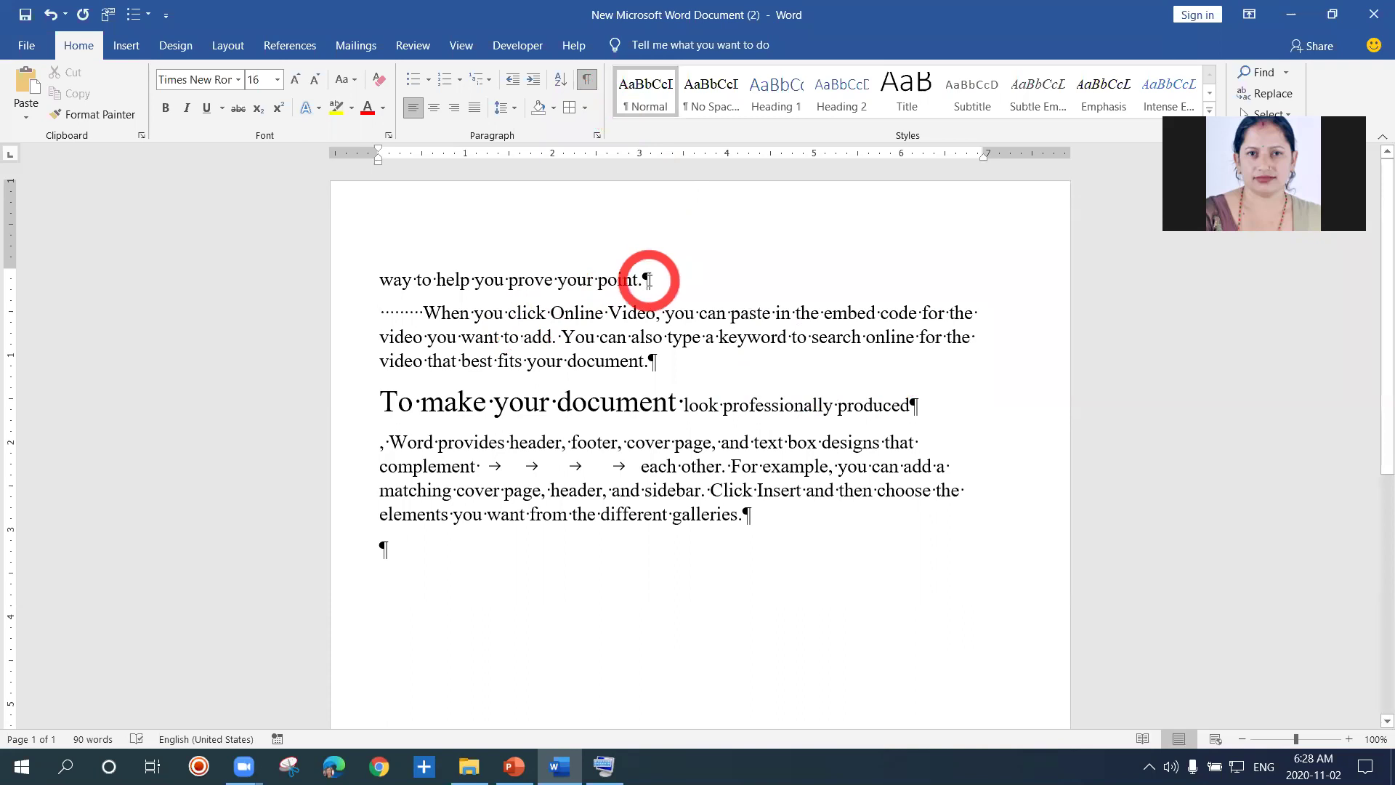
{"action": "left_click", "coordinate": [609, 314]}
{"action": "key", "text": "Return"}
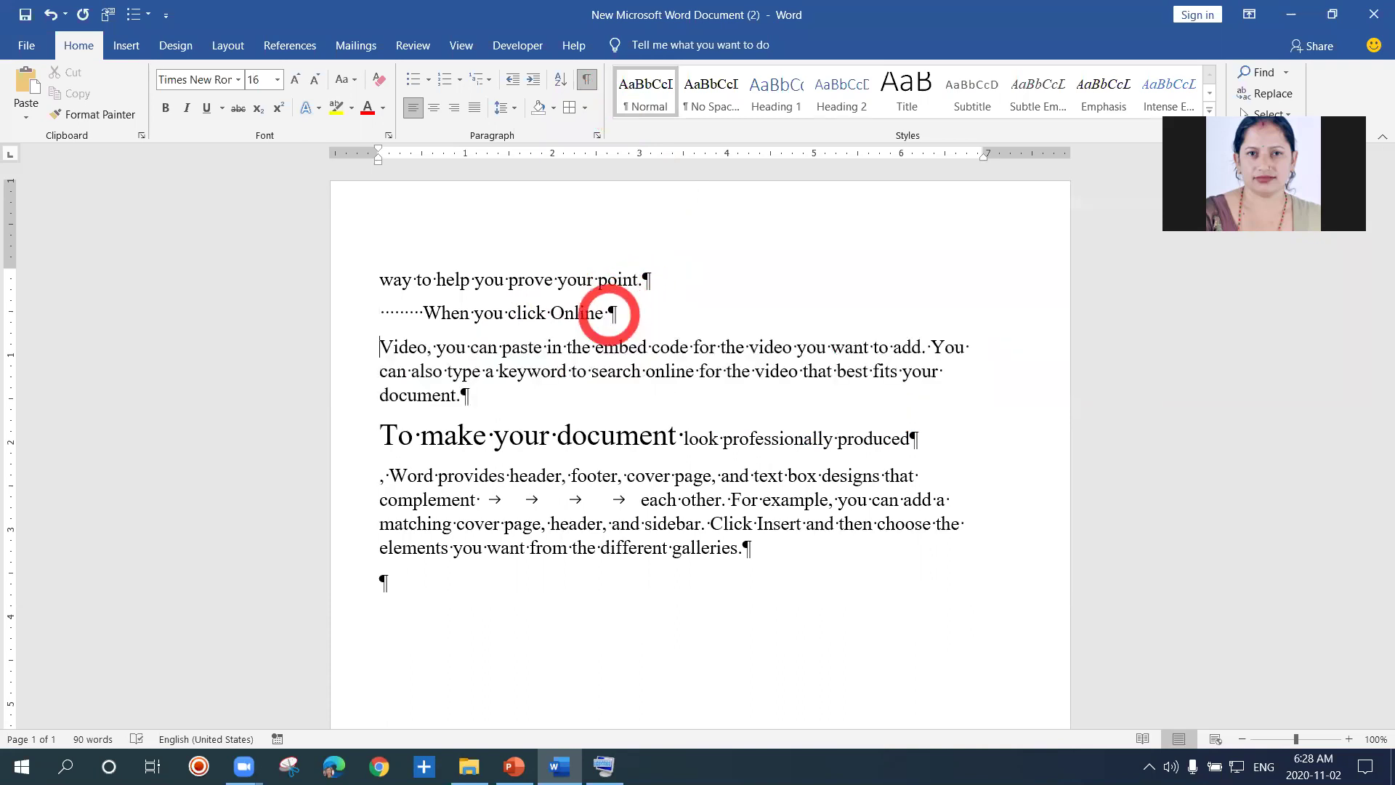
Step: Indent the paragraph starting with "Video, you can paste" by two tab levels and insert four tabs before "keyword" in it
{"action": "key", "text": "Tab"}
{"action": "key", "text": "Tab"}
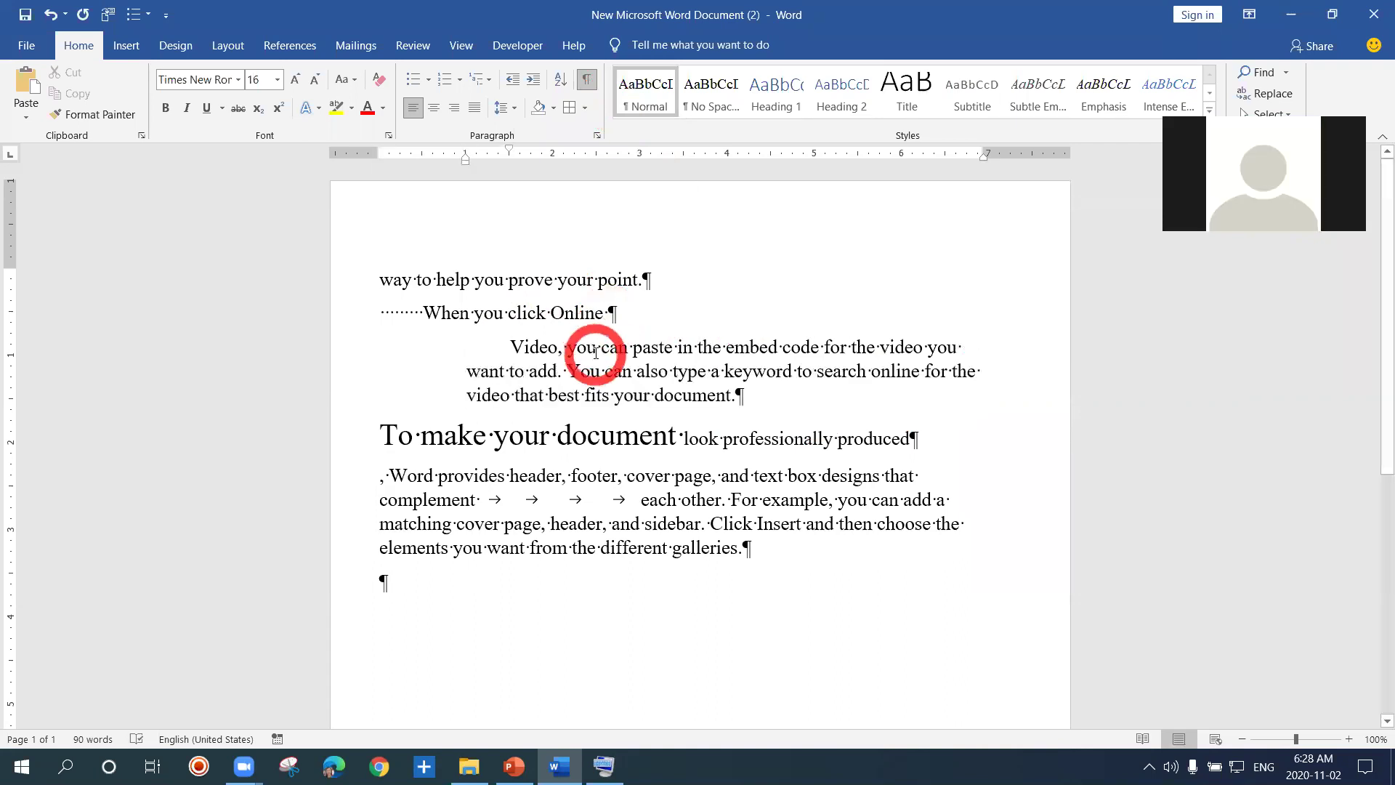
{"action": "left_click", "coordinate": [724, 371]}
{"action": "key", "text": "Tab"}
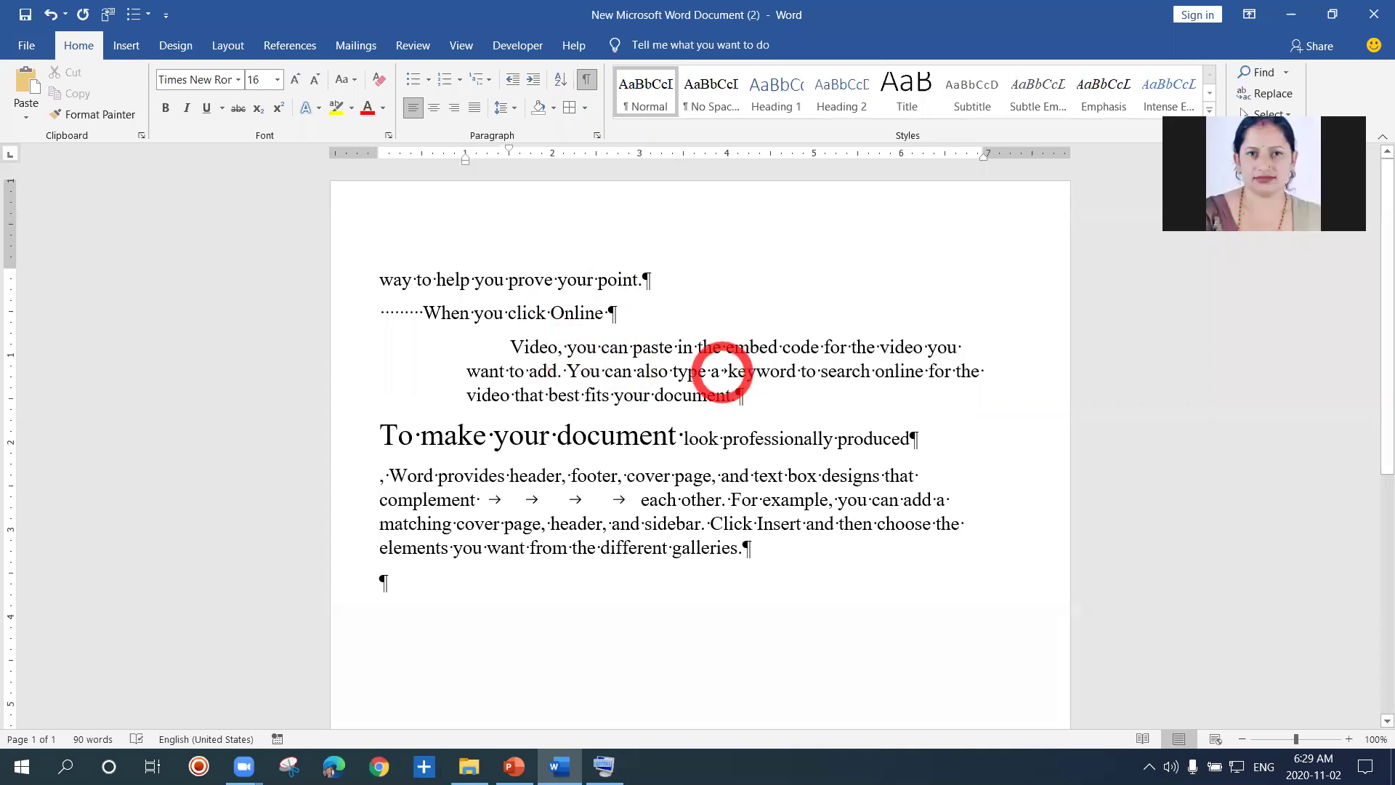
{"action": "key", "text": "Tab"}
{"action": "key", "text": "Tab"}
{"action": "key", "text": "Tab"}
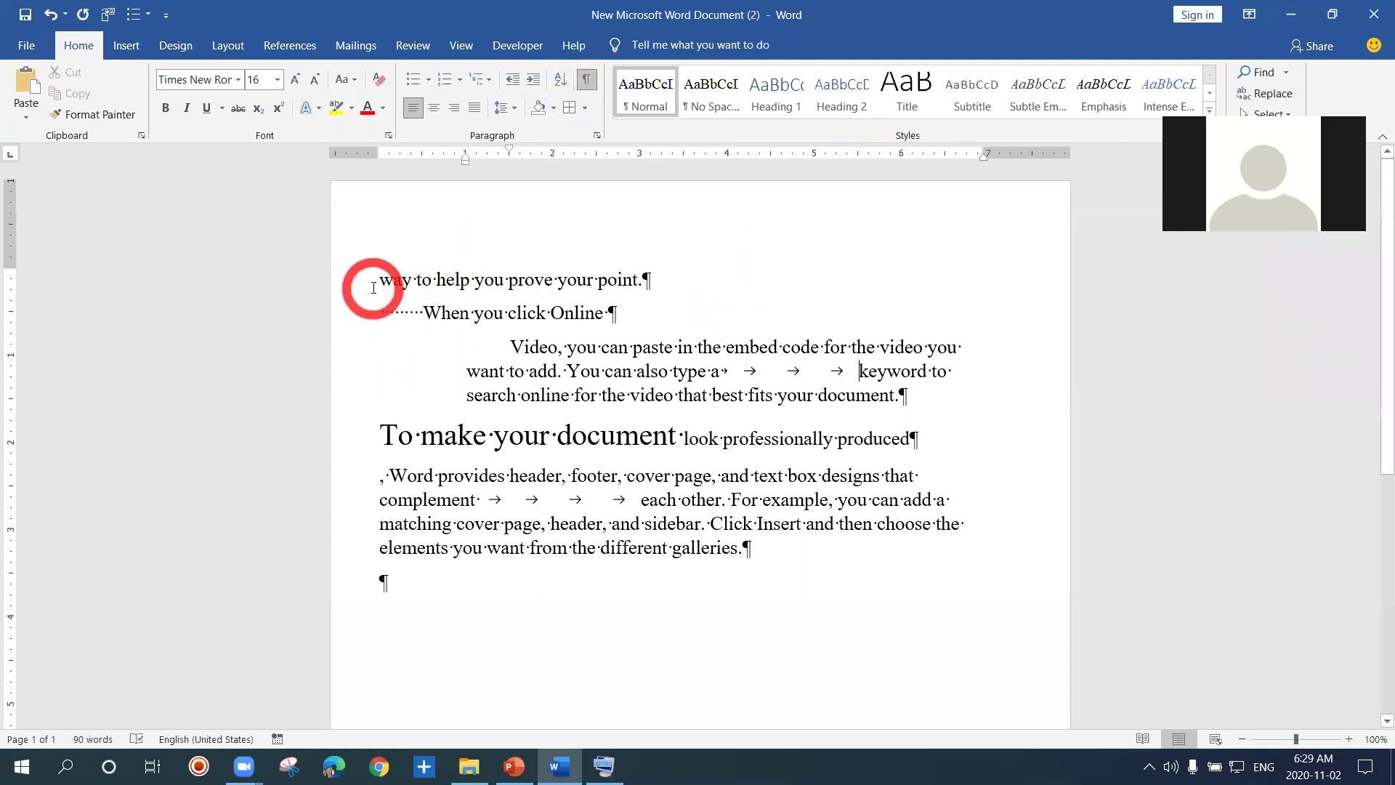
Step: Delete all the text from the document and hide the formatting marks
{"action": "left_click_drag", "start_coordinate": [373, 287], "coordinate": [753, 572]}
{"action": "key", "text": "Delete"}
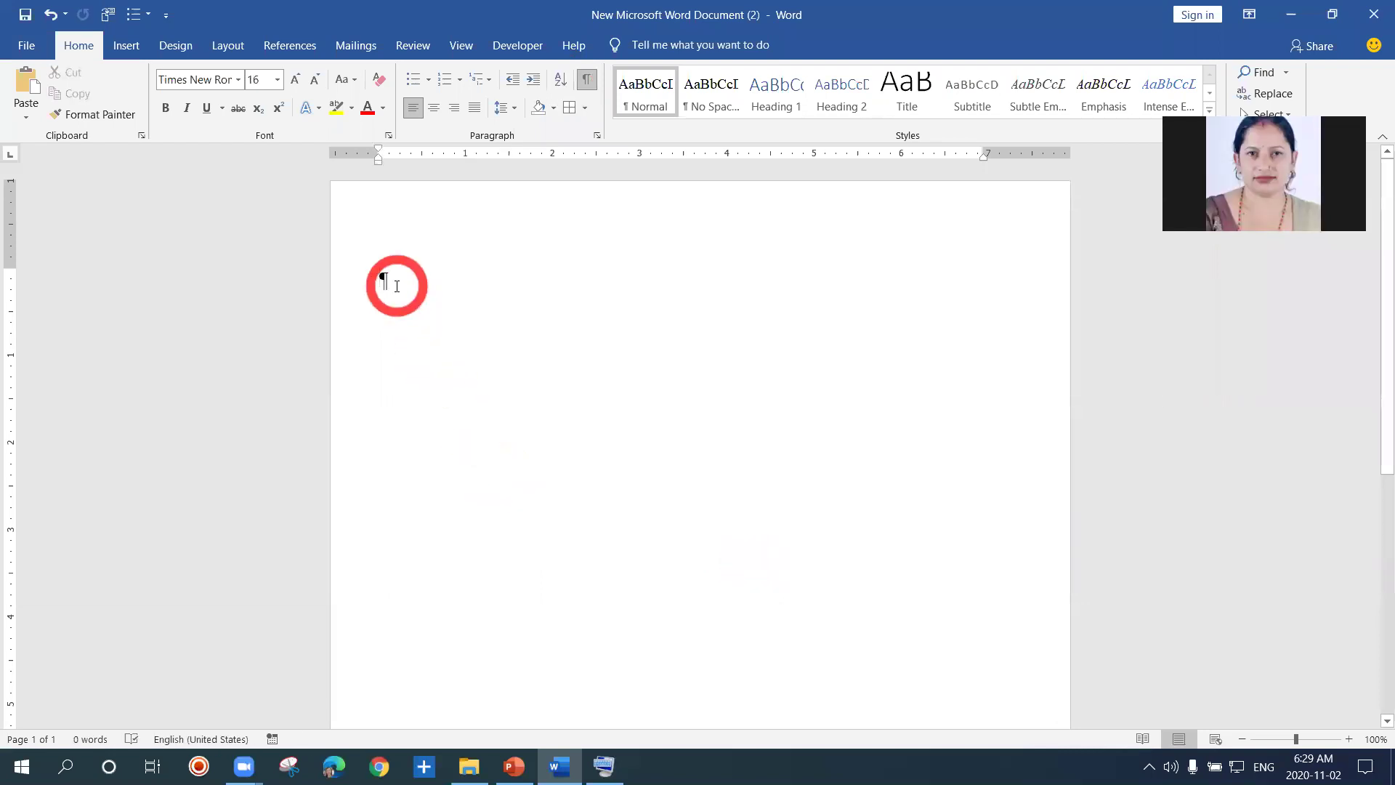
{"action": "key", "text": "ctrl+z"}
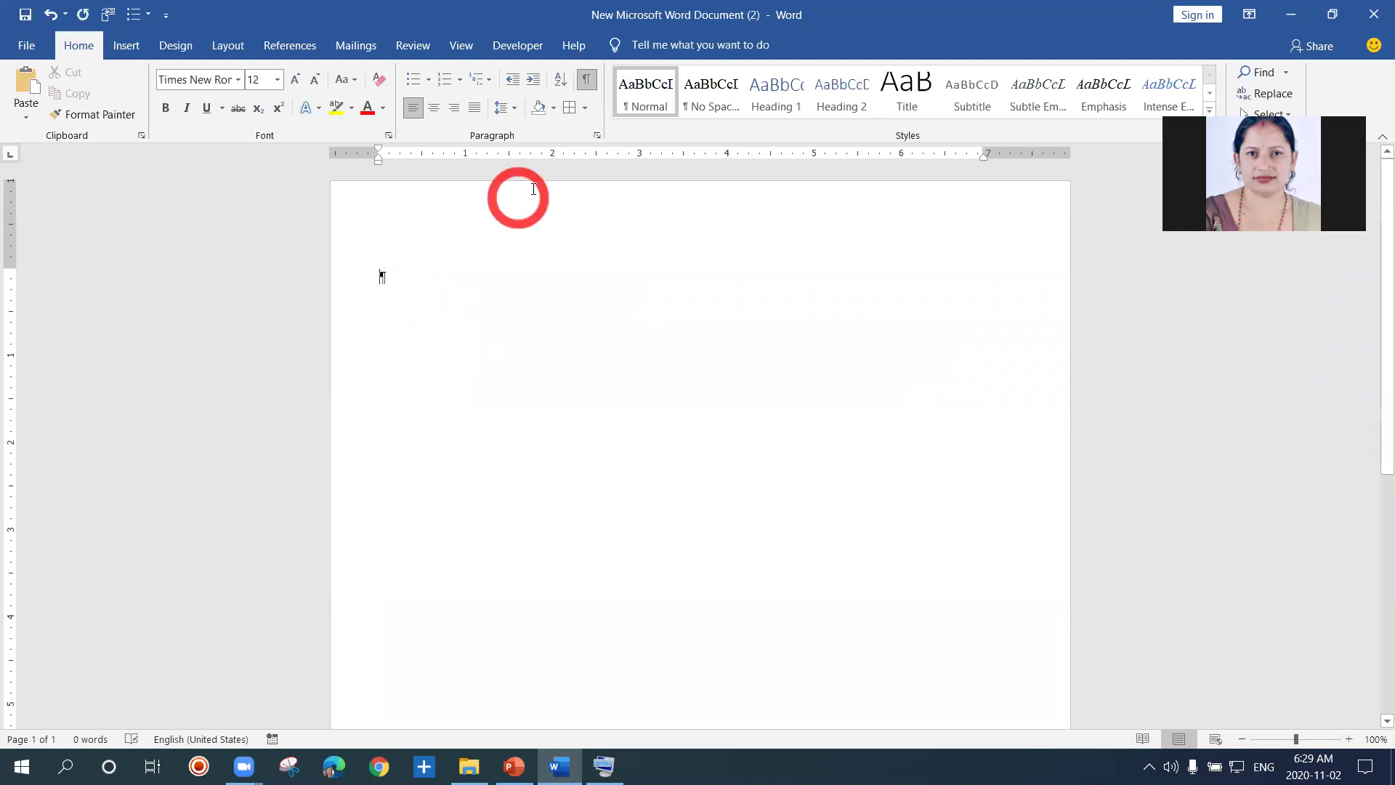
{"action": "left_click", "coordinate": [590, 82]}
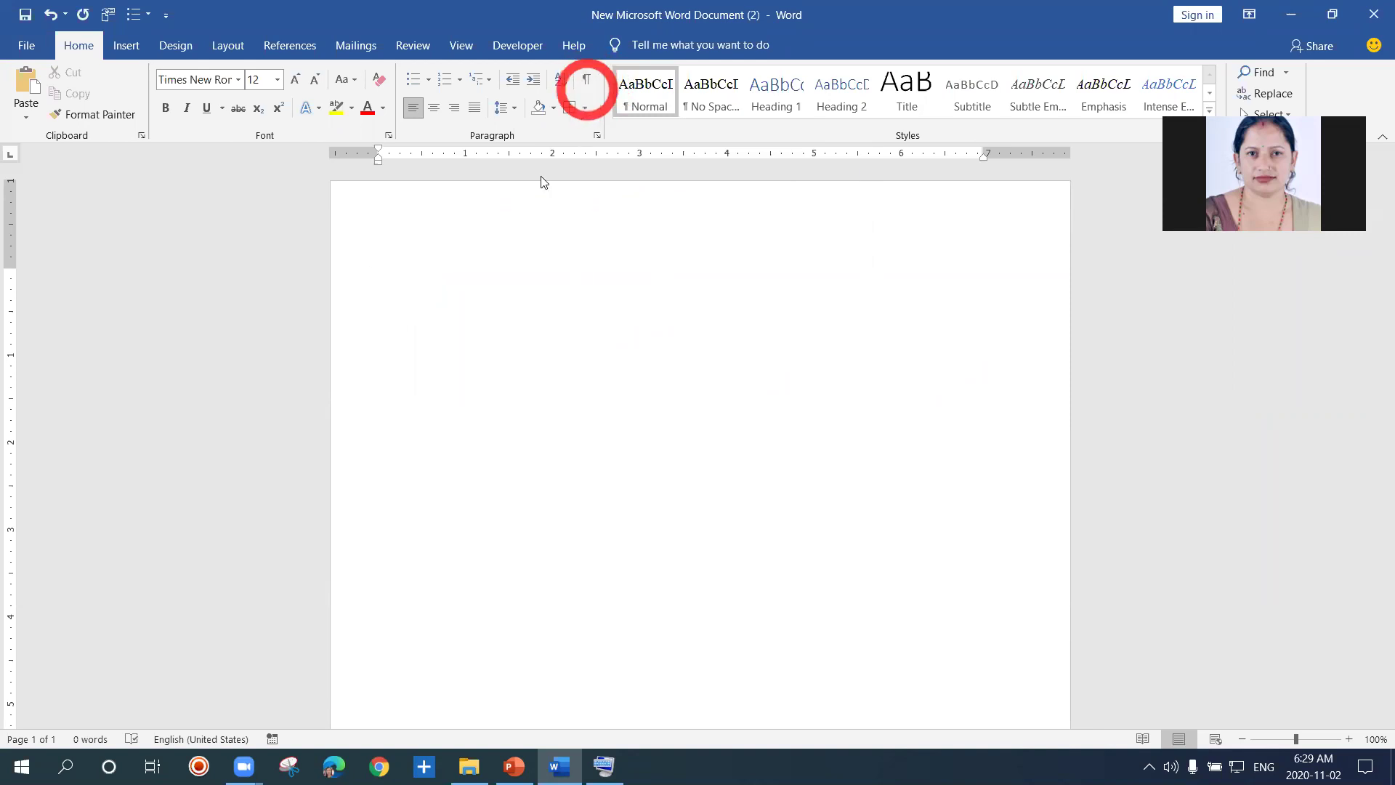
Step: Enter a list of five first names in the empty document, each in its own paragraph
{"action": "left_click", "coordinate": [449, 247]}
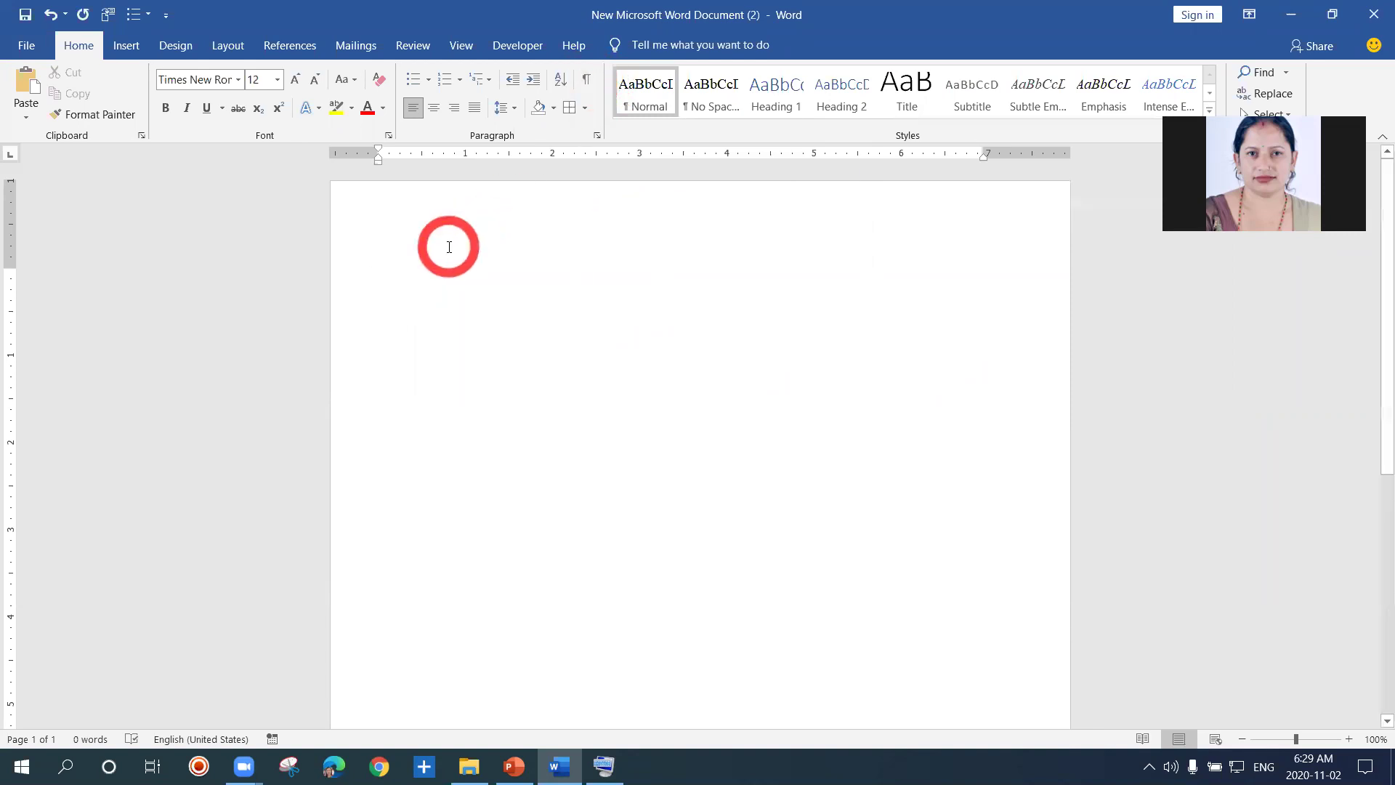
{"action": "type", "text": "Ram"}
{"action": "key", "text": "Return"}
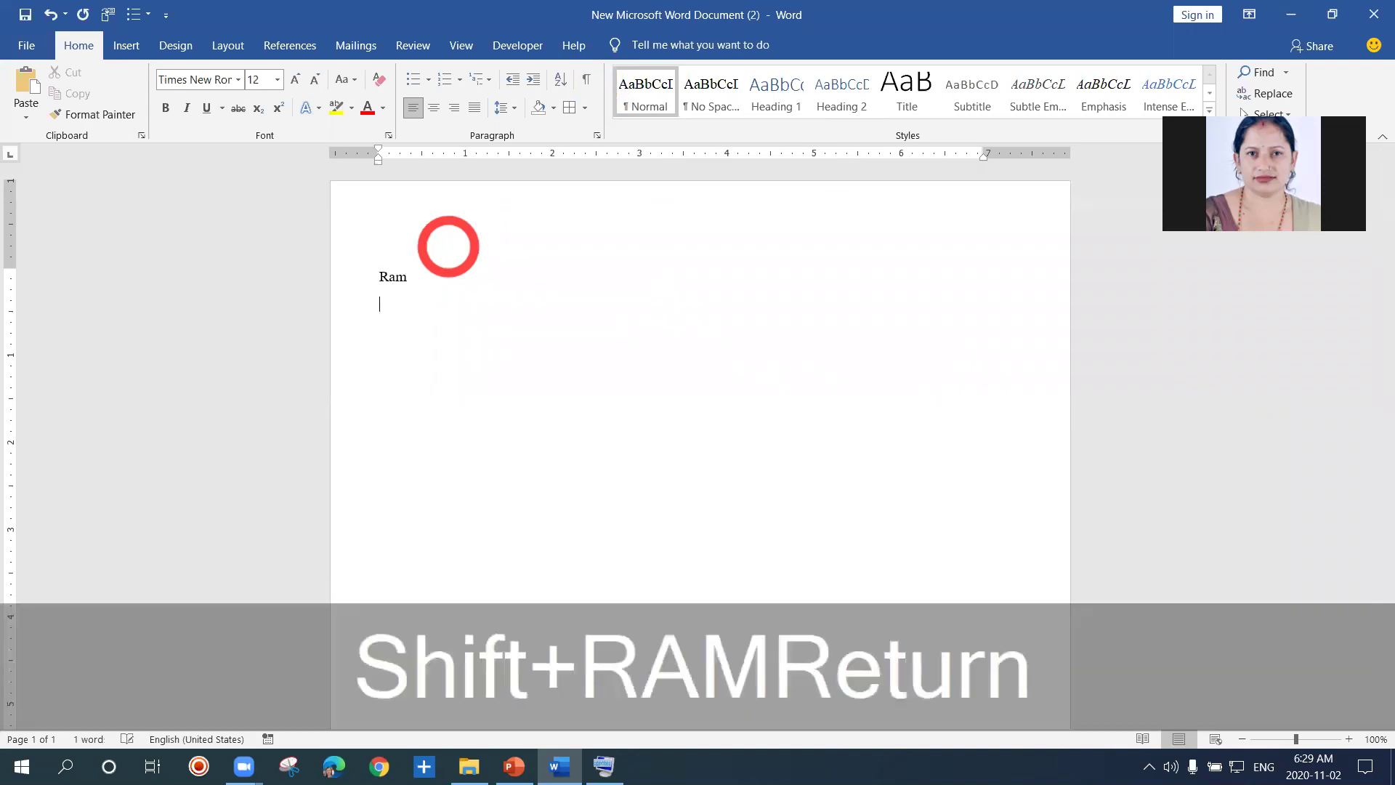
{"action": "type", "text": "Hari"}
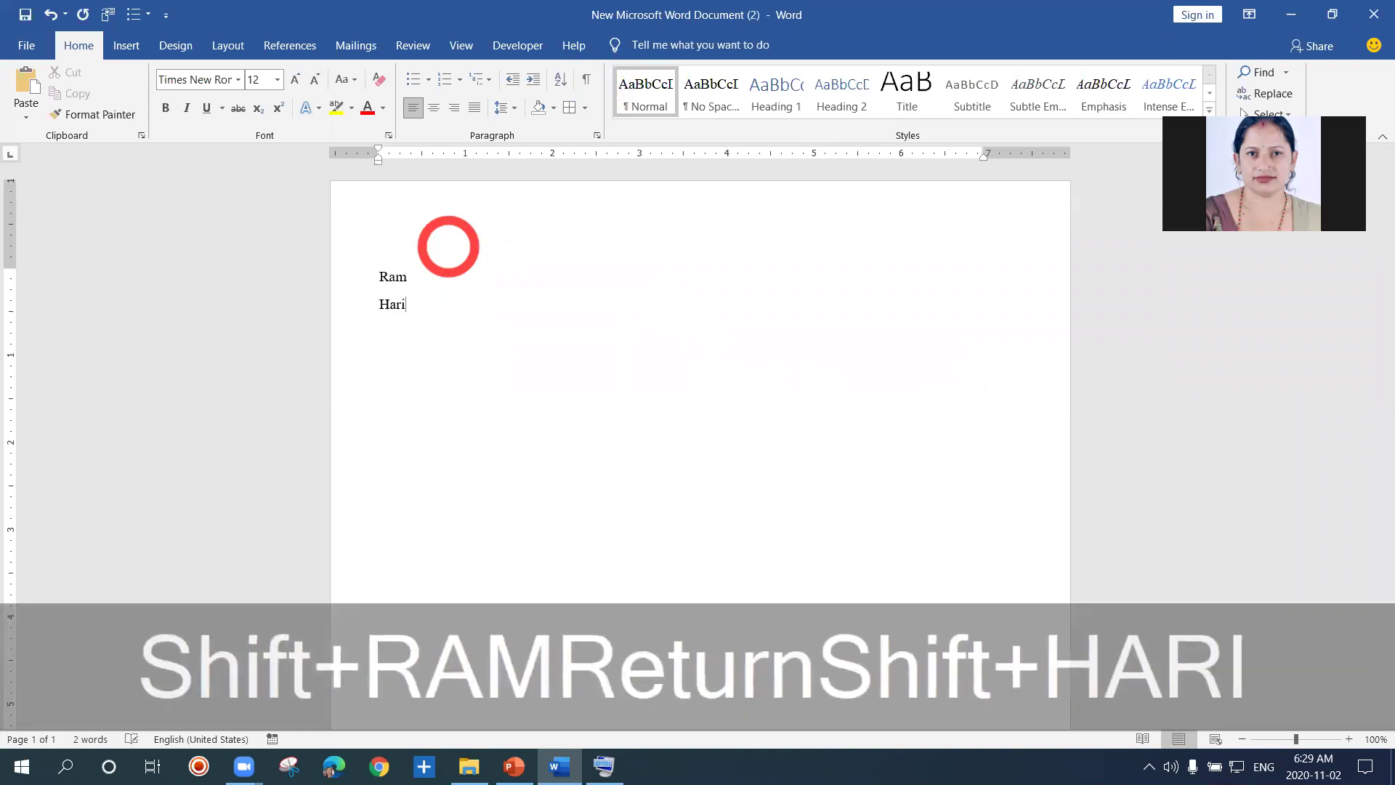
{"action": "key", "text": "Return"}
{"action": "type", "text": "Gita"}
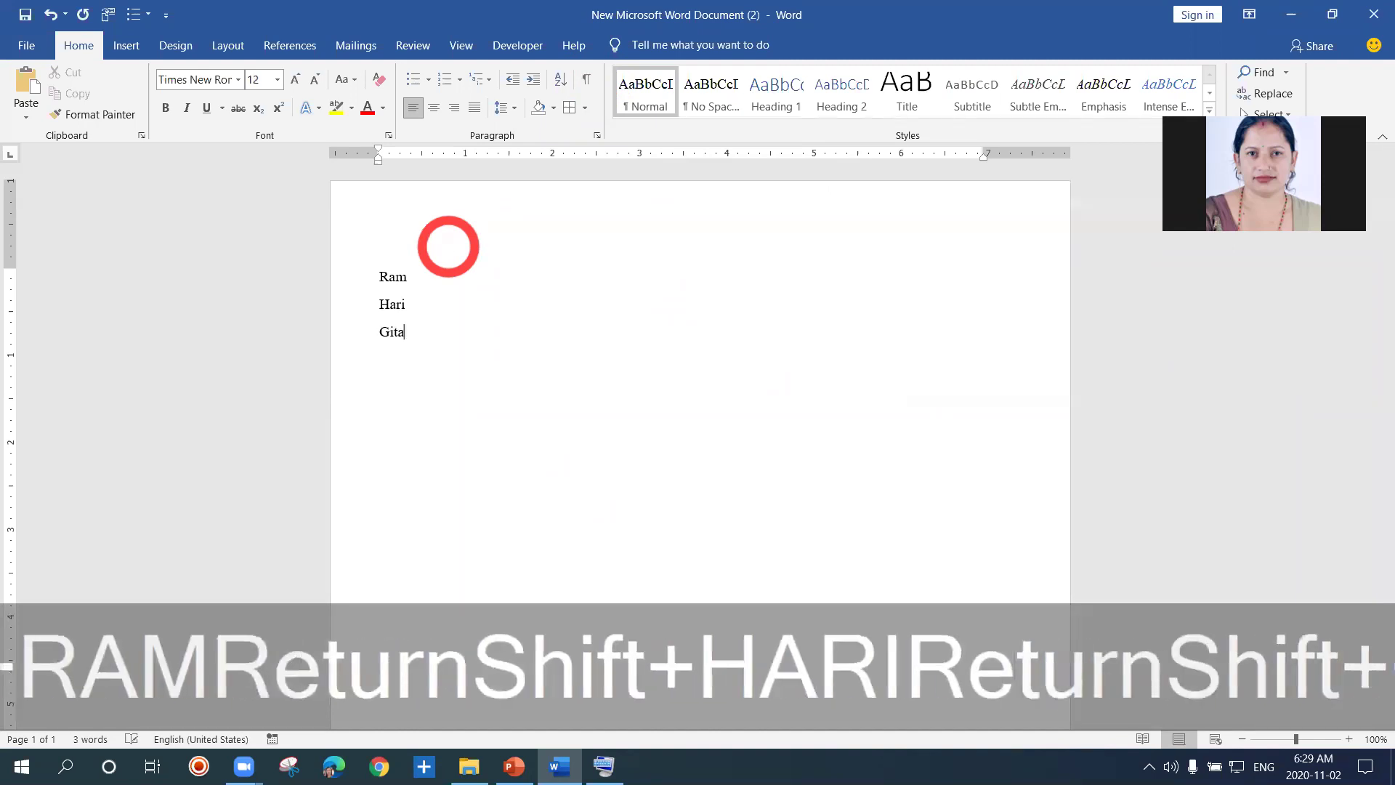
{"action": "key", "text": "Return"}
{"action": "type", "text": "S"}
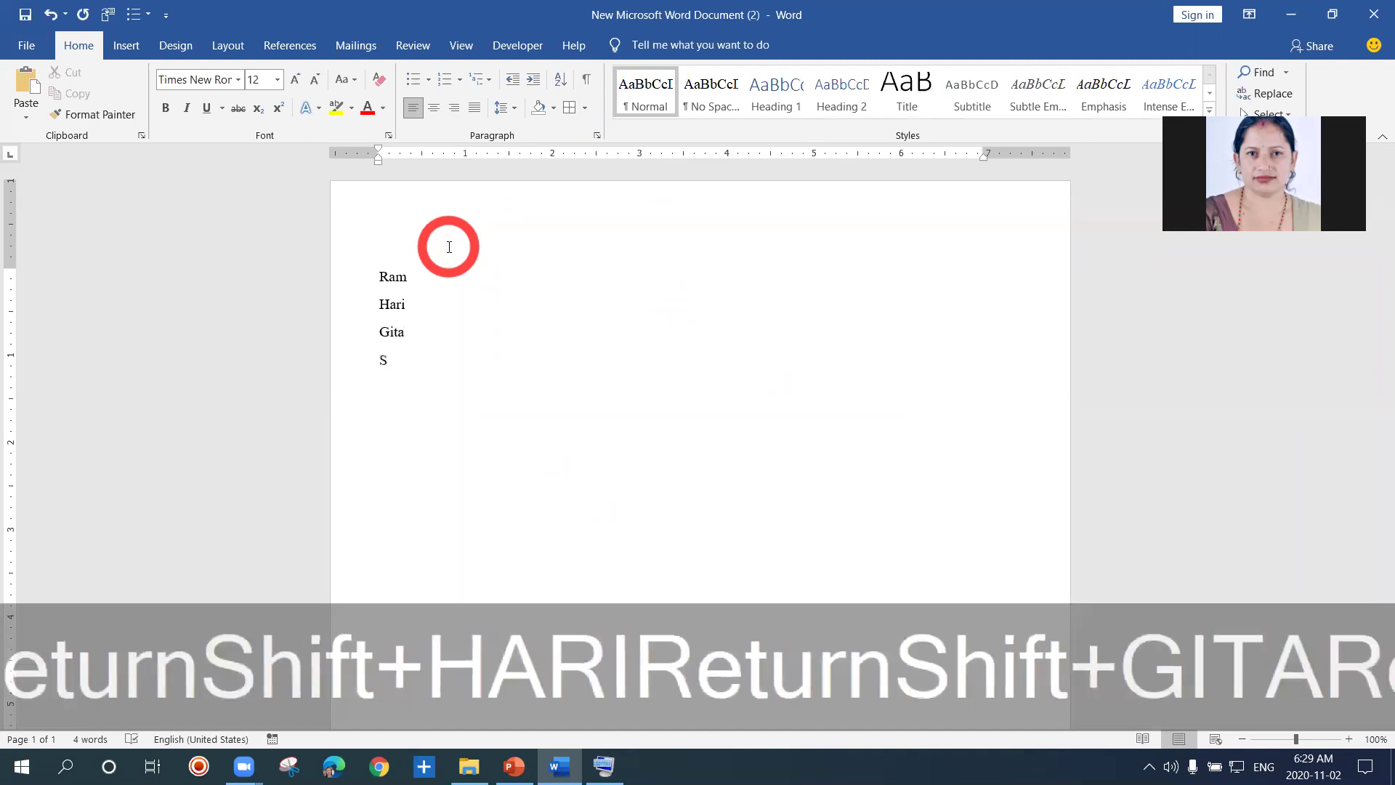
{"action": "type", "text": "ita"}
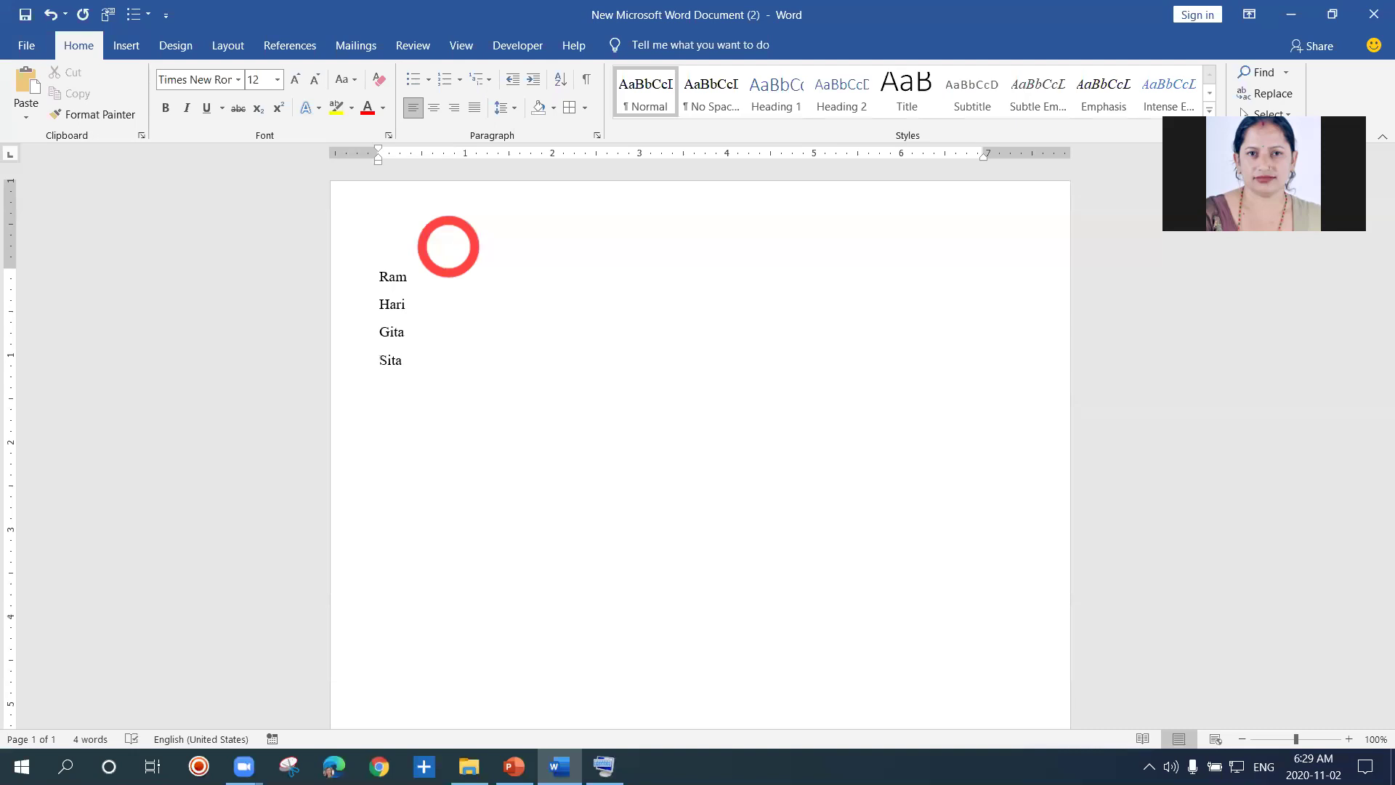
{"action": "key", "text": "Return"}
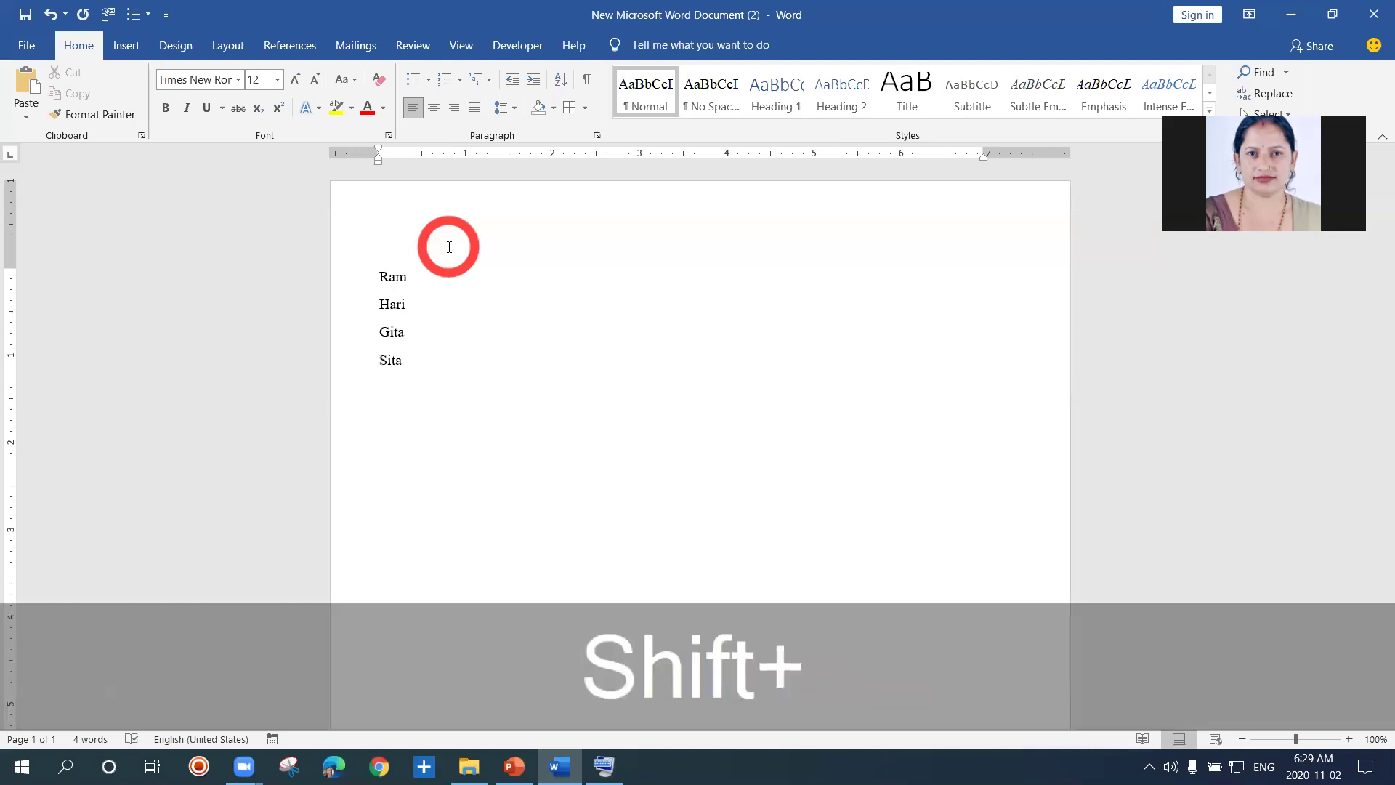
{"action": "type", "text": "Uma"}
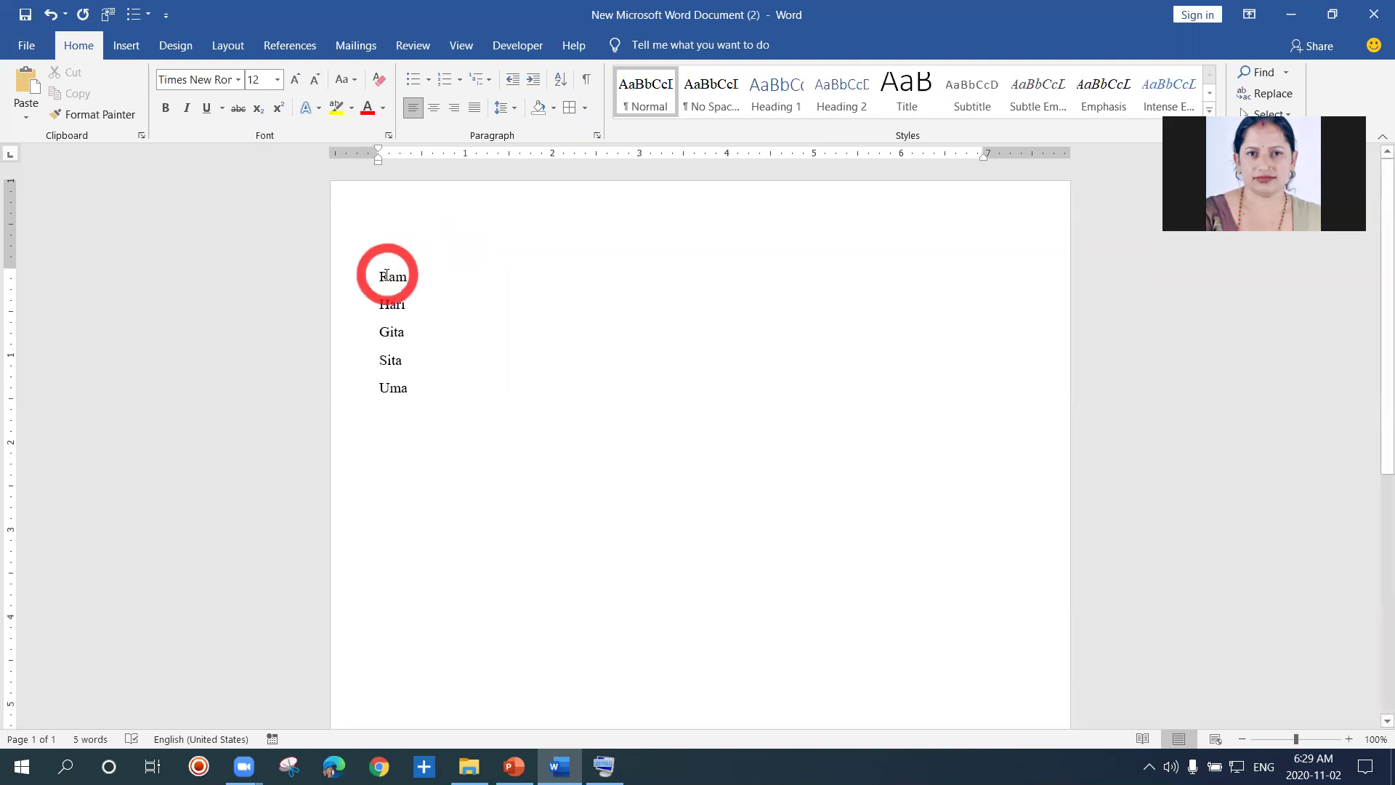
Step: Sort the list of first names by paragraphs as text in descending order, with no header row
{"action": "left_click_drag", "start_coordinate": [381, 275], "coordinate": [433, 383]}
{"action": "left_click_drag", "start_coordinate": [433, 383], "coordinate": [433, 380]}
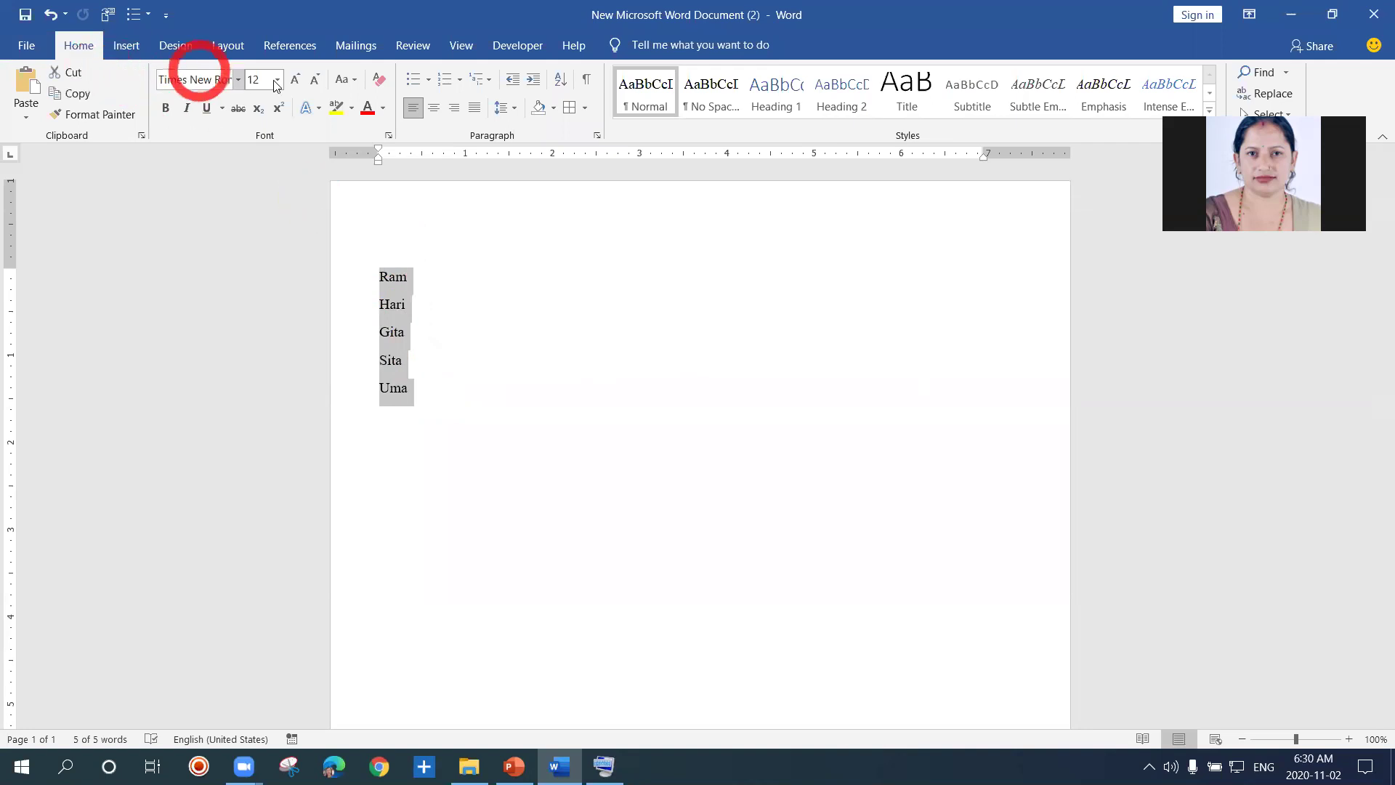
{"action": "left_click", "coordinate": [81, 48]}
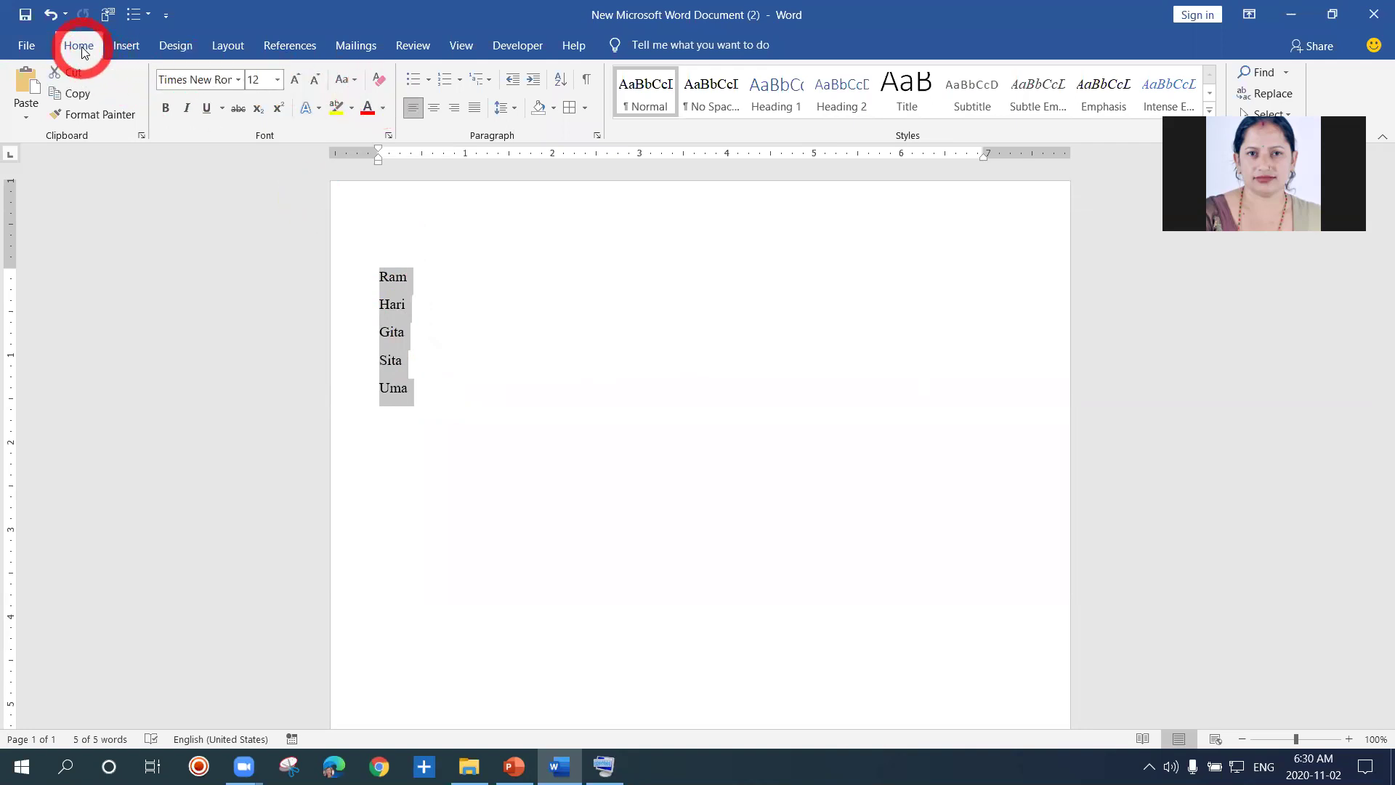
{"action": "left_click", "coordinate": [560, 80]}
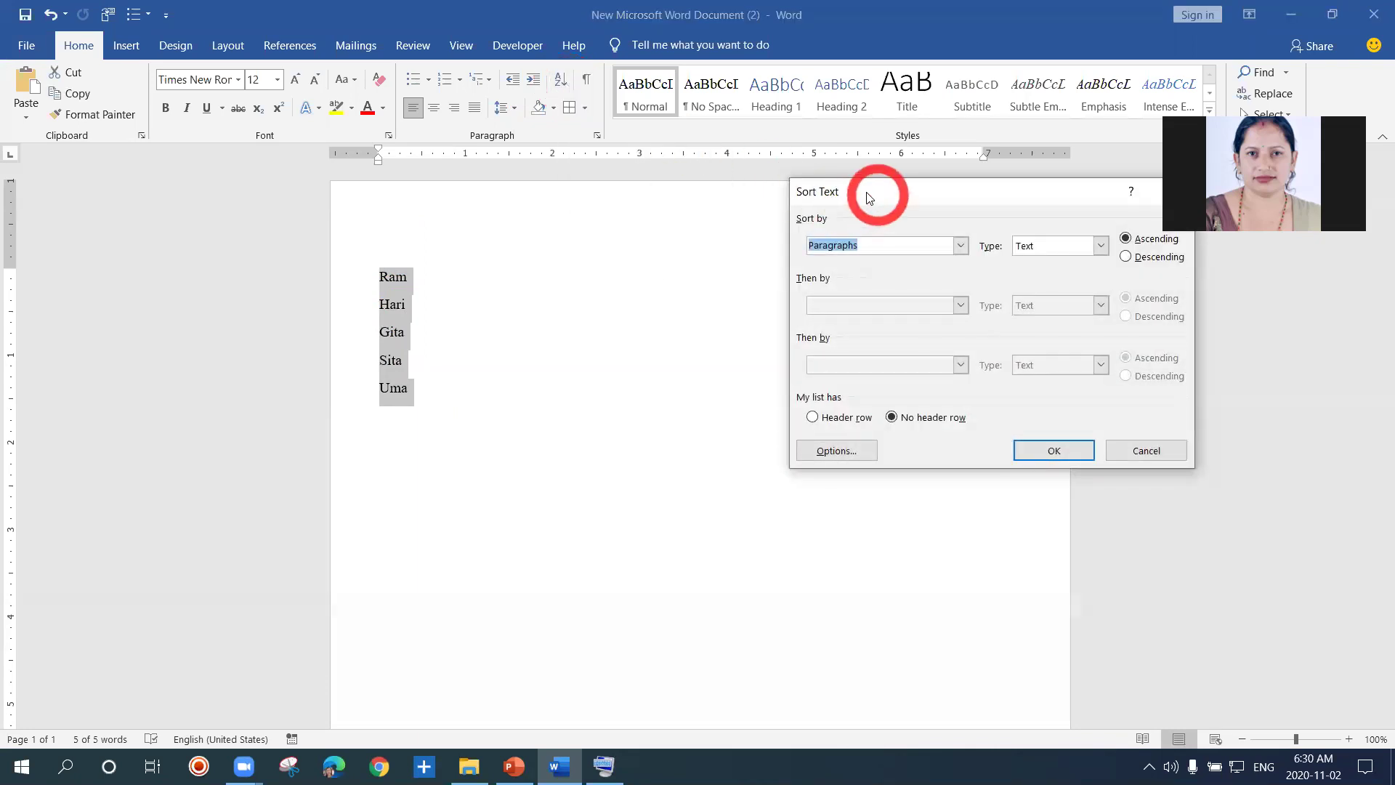
{"action": "left_click_drag", "start_coordinate": [869, 197], "coordinate": [758, 240]}
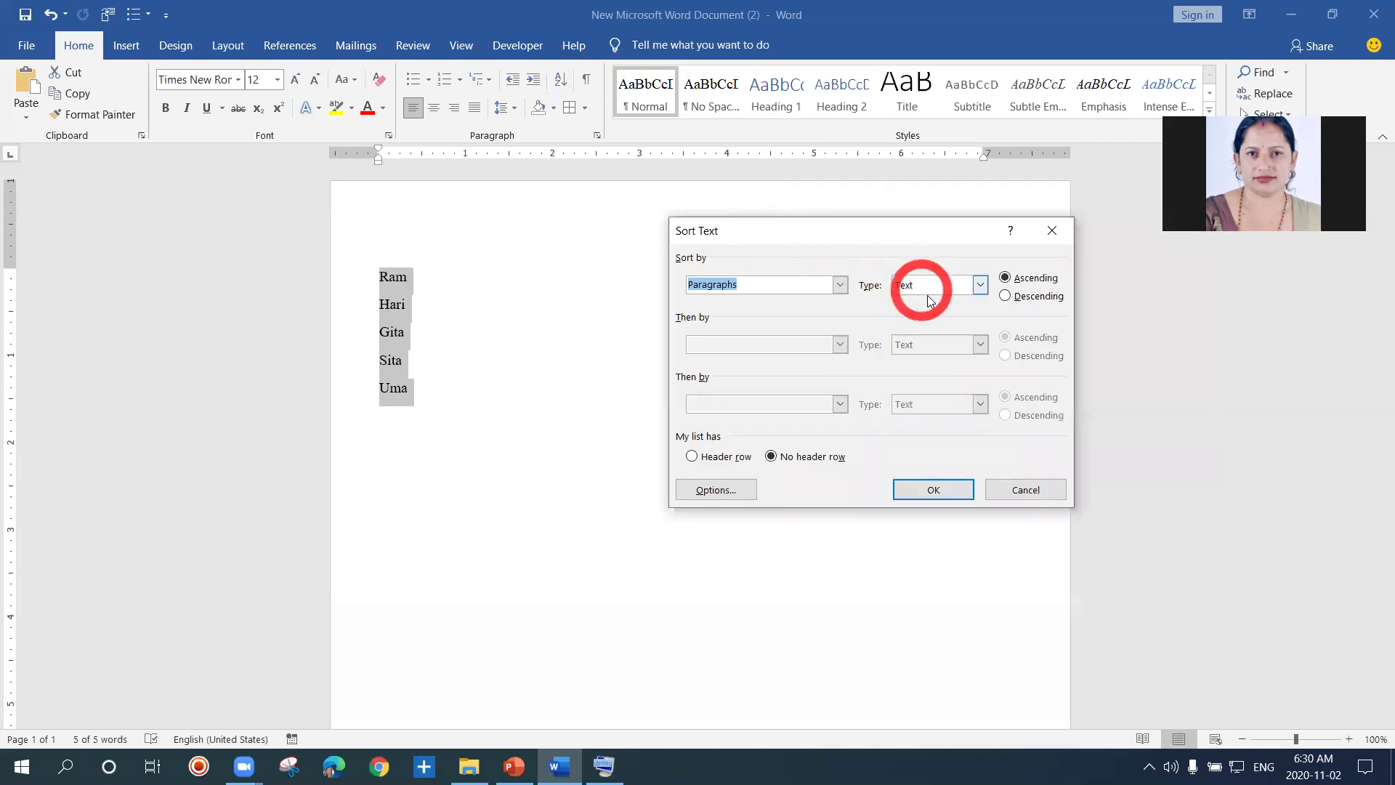
{"action": "left_click", "coordinate": [1005, 297]}
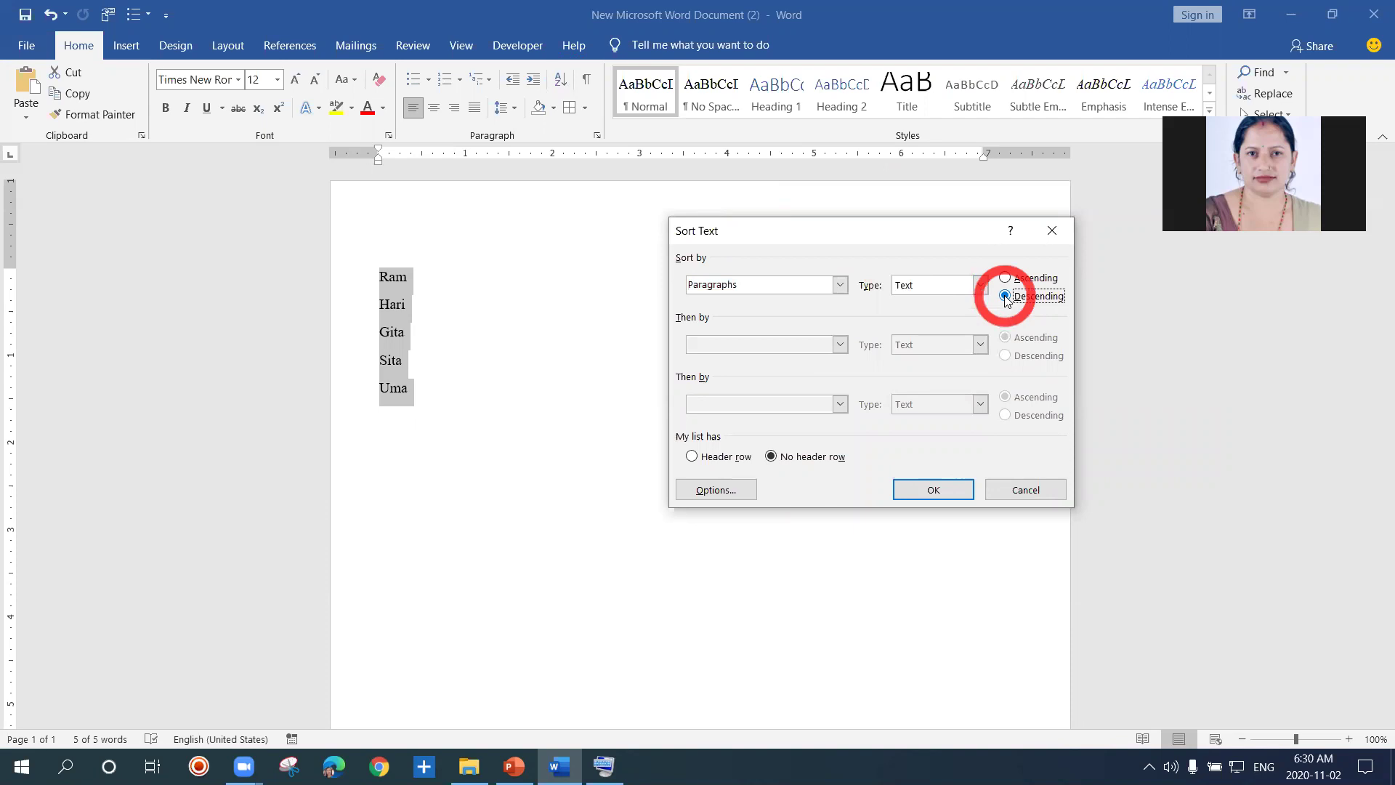
{"action": "left_click", "coordinate": [933, 490]}
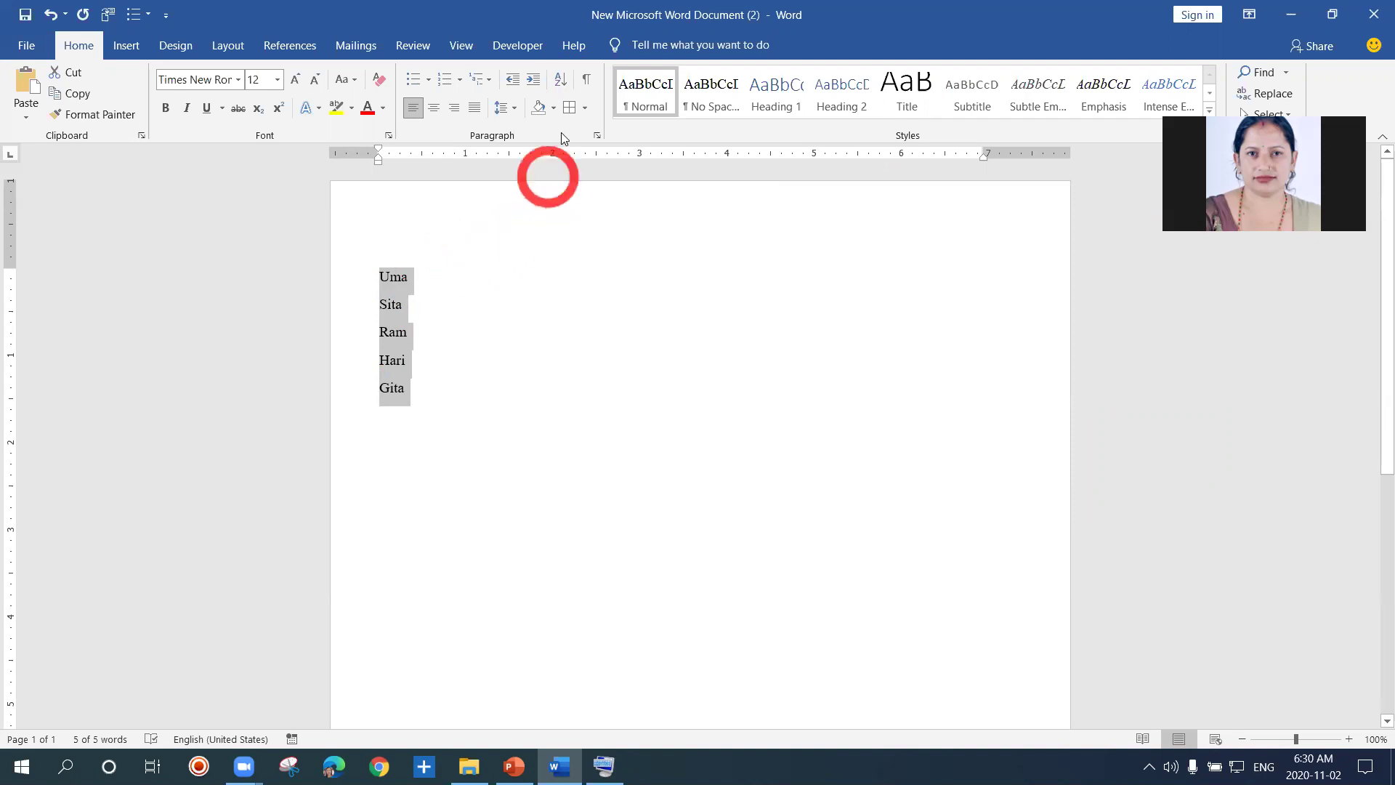
Step: Re-sort the list of first names in ascending order
{"action": "left_click", "coordinate": [568, 85]}
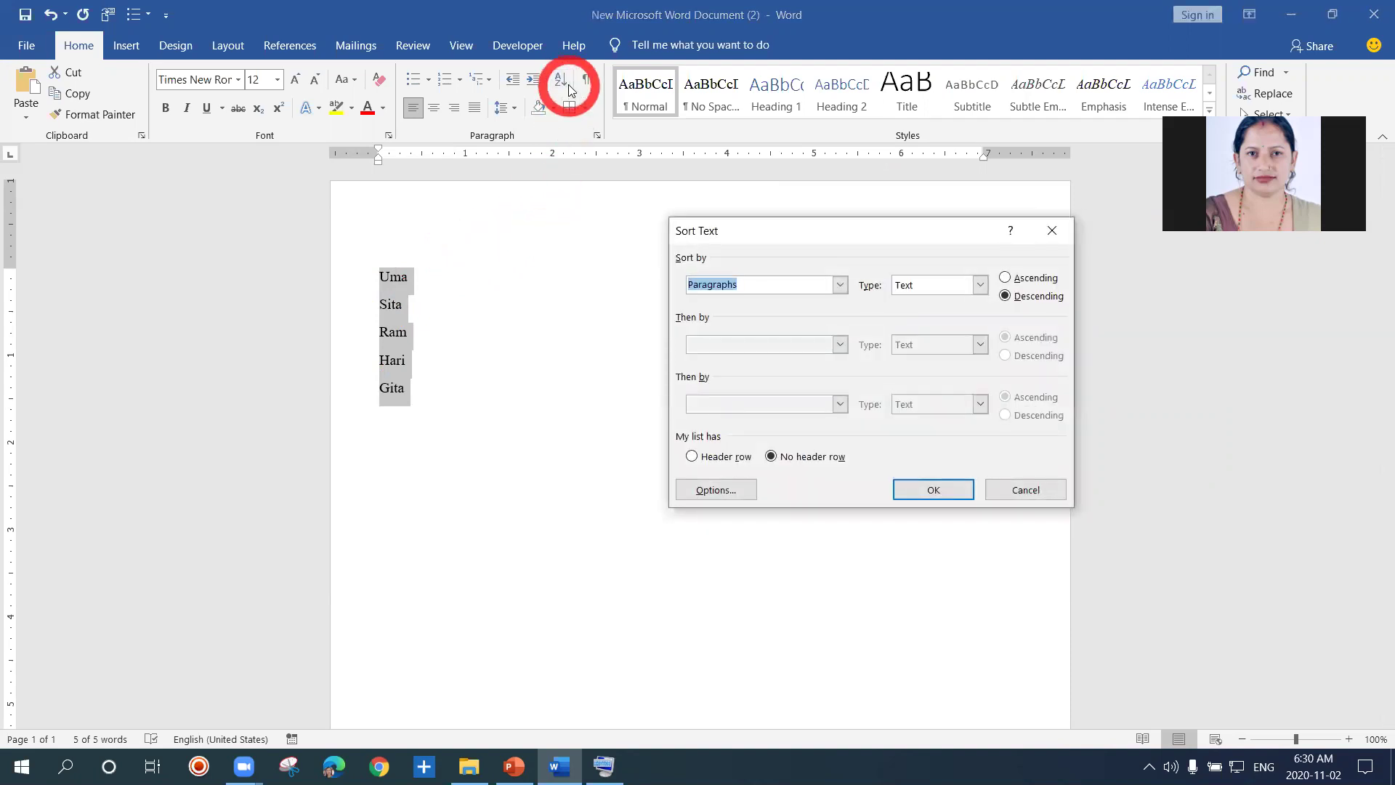
{"action": "left_click", "coordinate": [1006, 280]}
{"action": "left_click", "coordinate": [933, 488]}
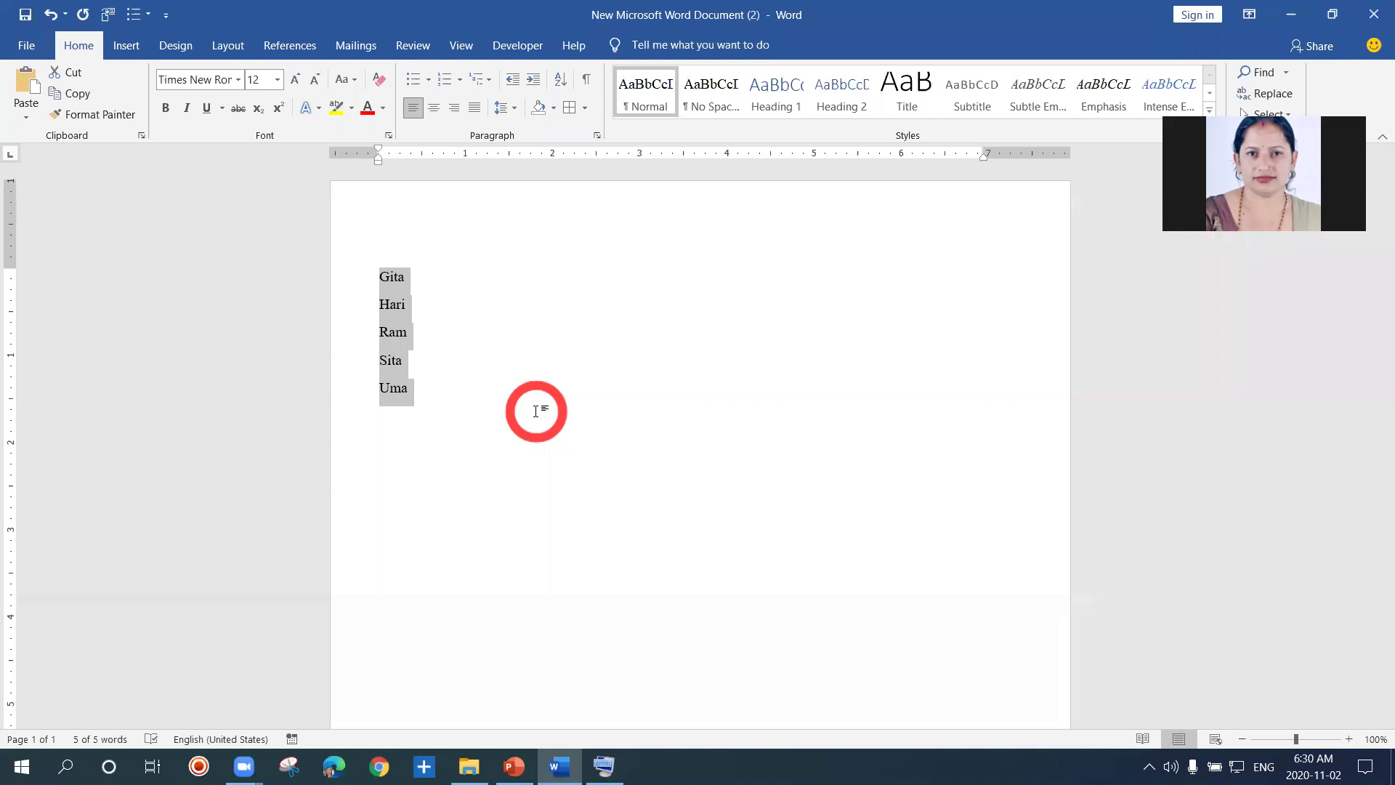
Step: Delete the sorted list of names so the document is empty
{"action": "key", "text": "ctrl"}
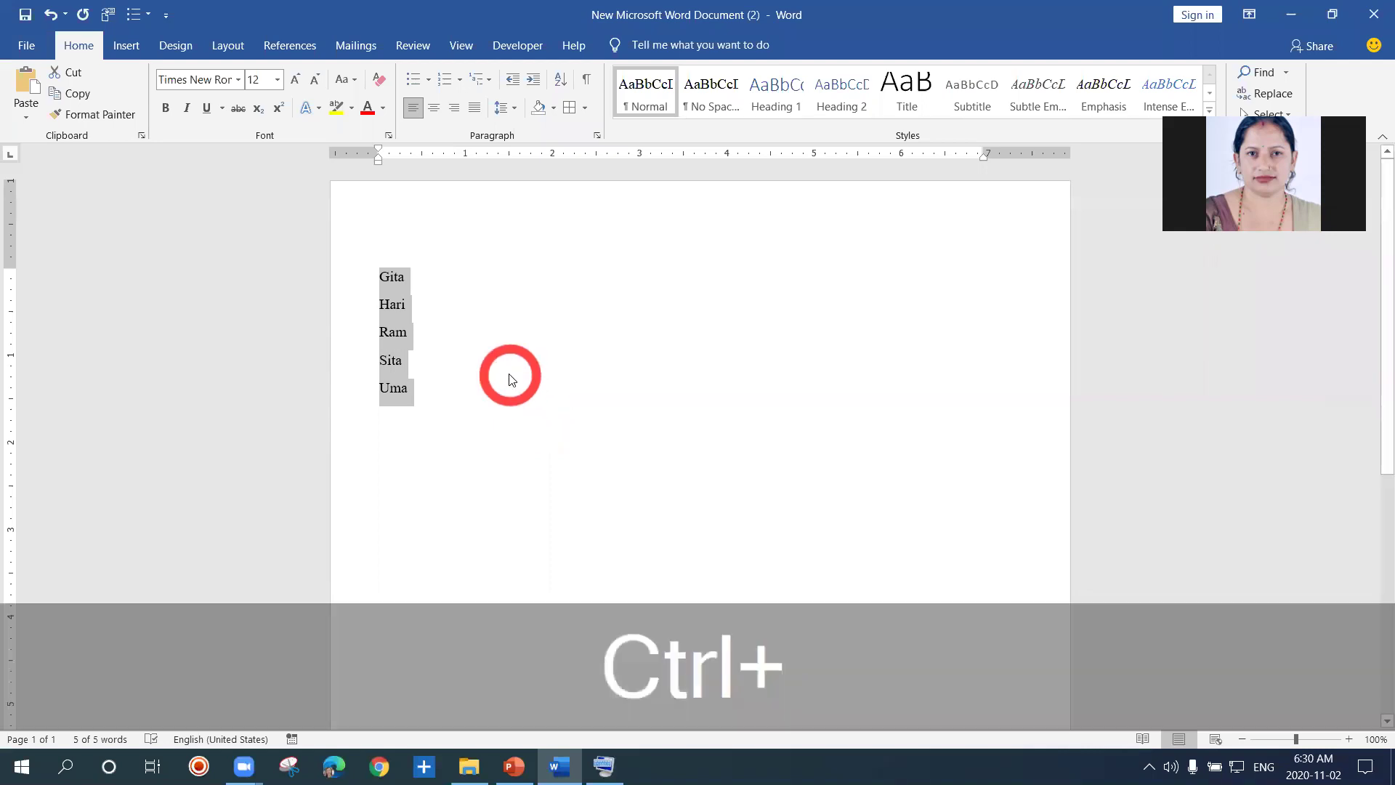
{"action": "key", "text": "ctrl+BackSpace"}
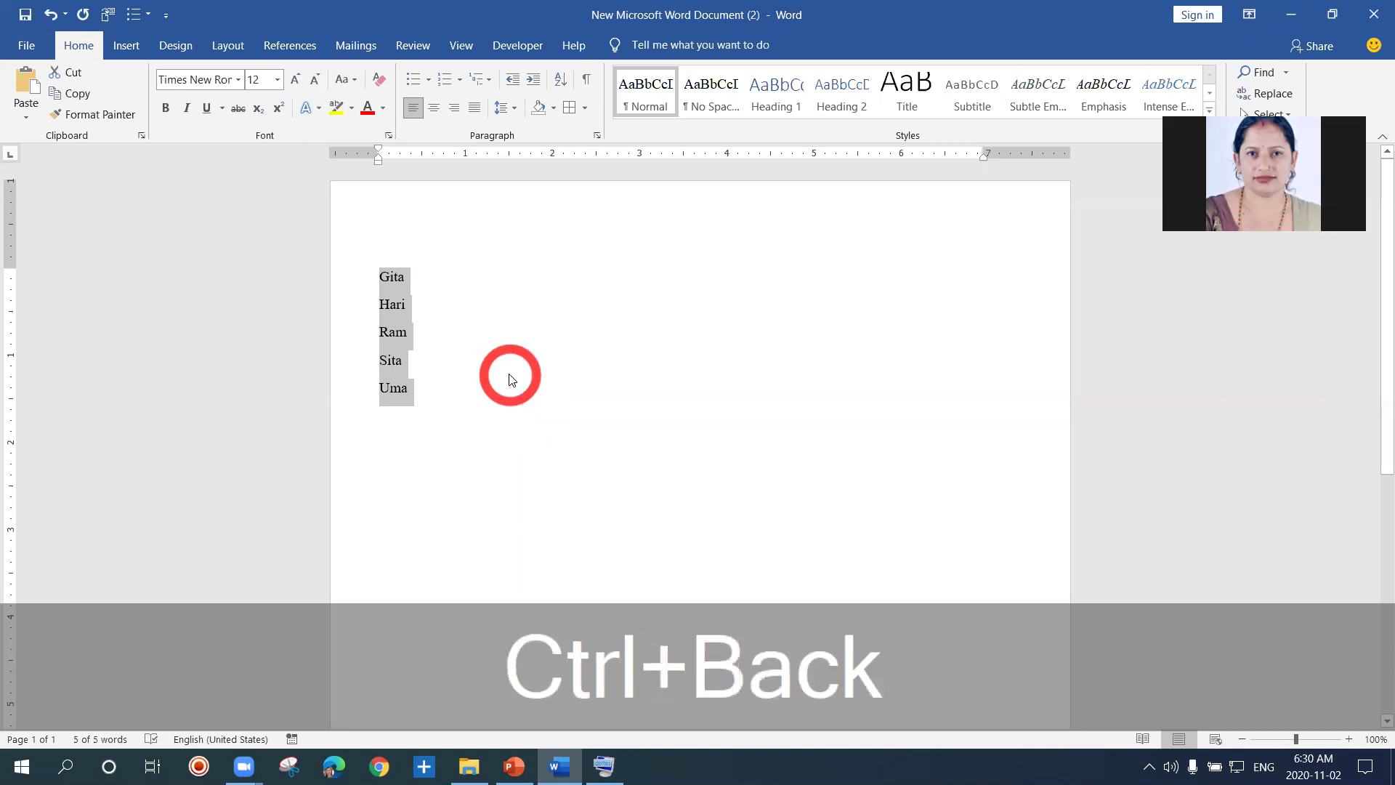
{"action": "key", "text": "ctrl+BackSpace"}
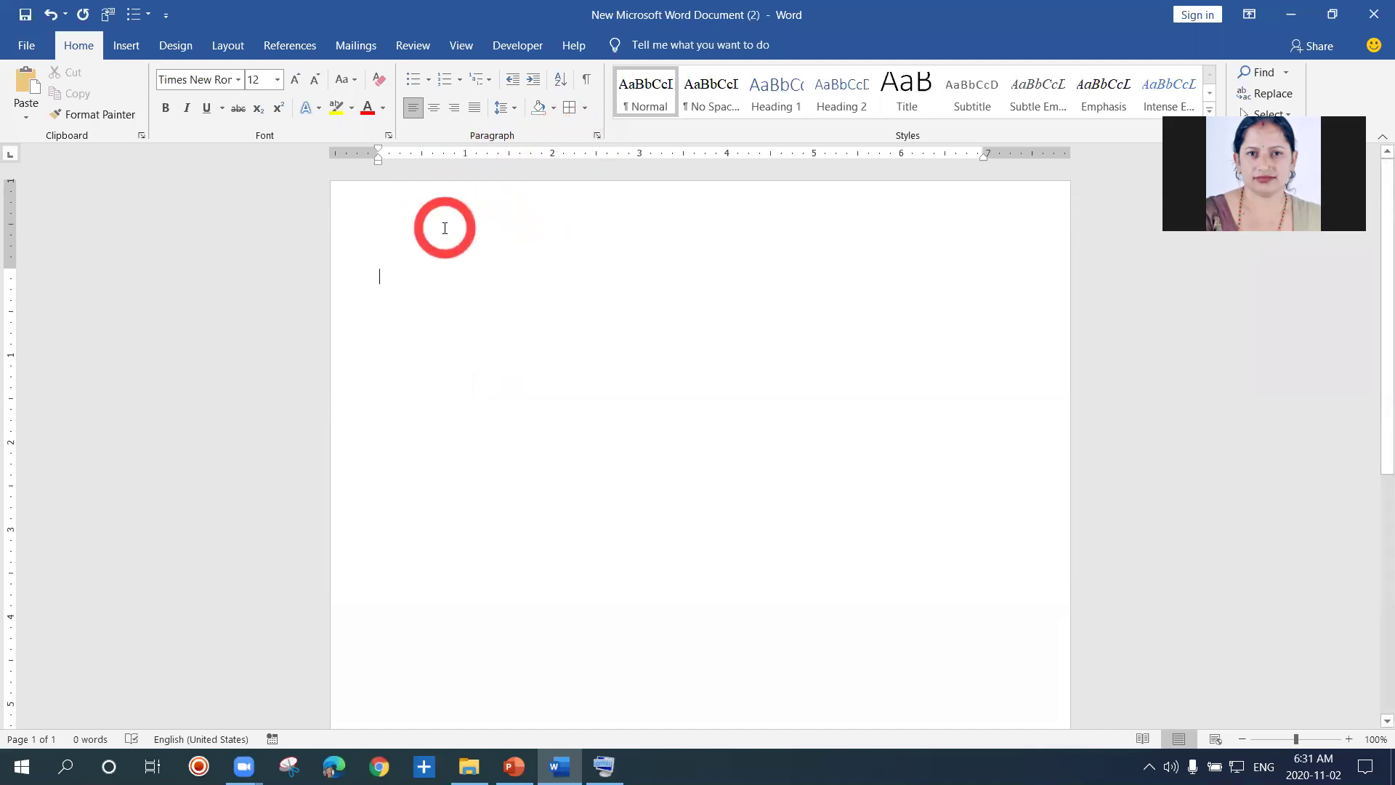
Step: Generate ten paragraphs of sample text with =rand(10)
{"action": "type", "text": "="}
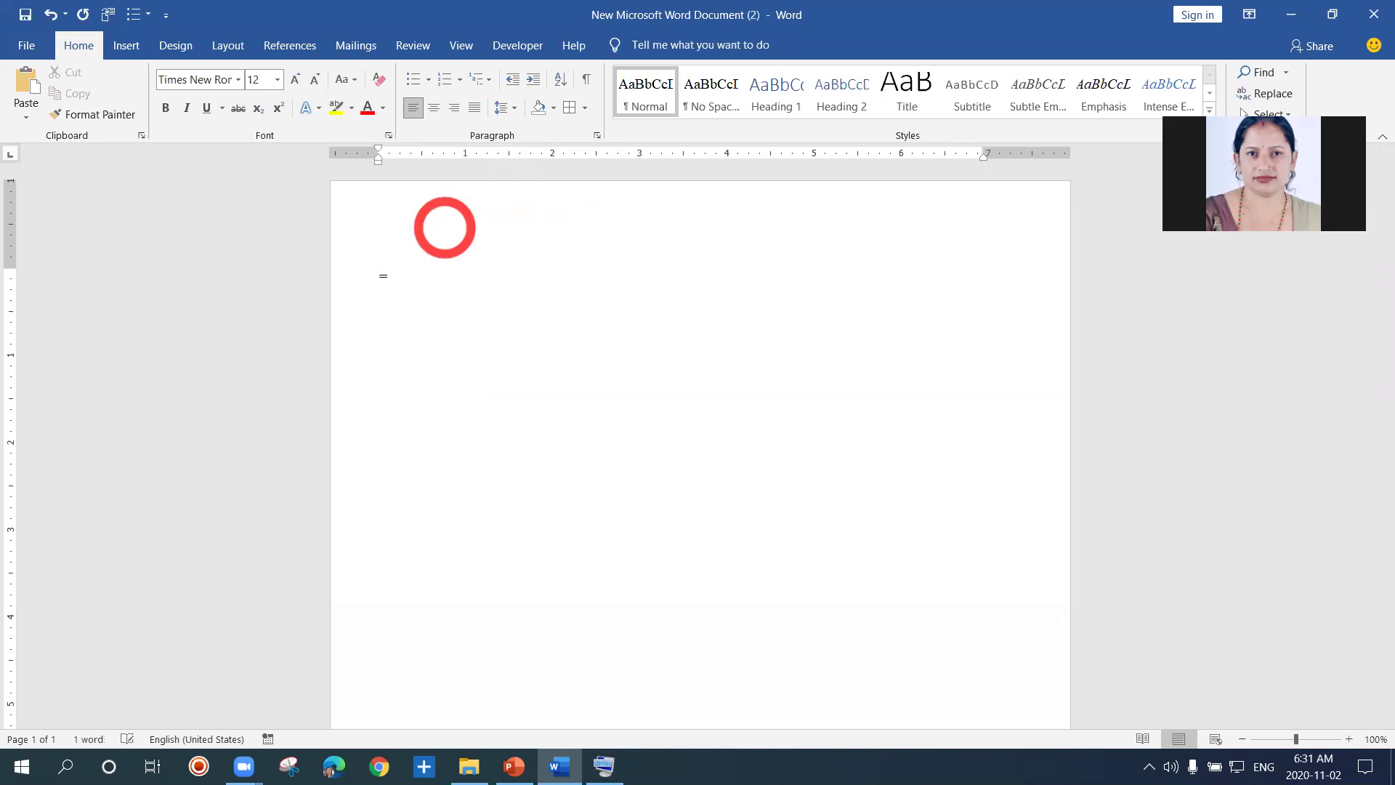
{"action": "type", "text": "rand("}
{"action": "type", "text": "10)"}
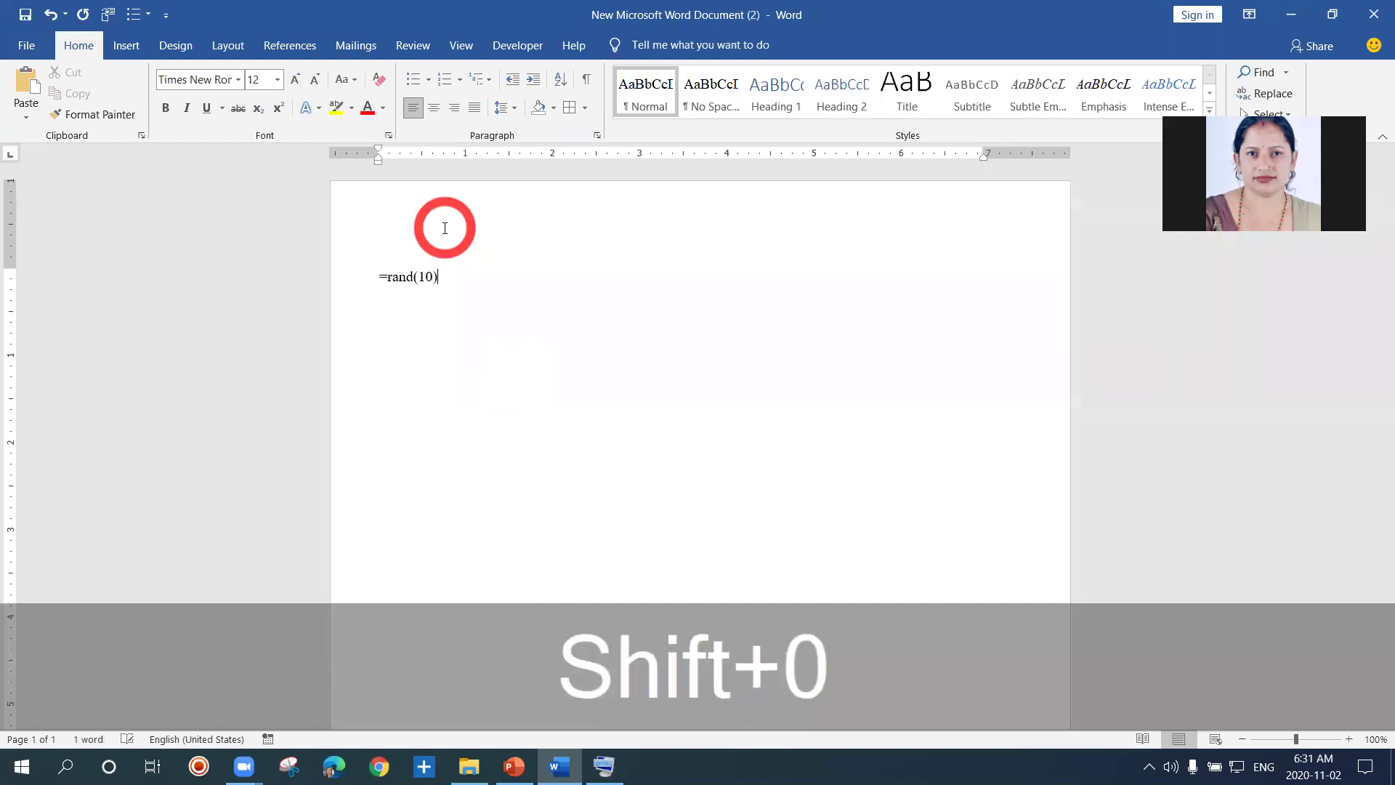
{"action": "key", "text": "Return"}
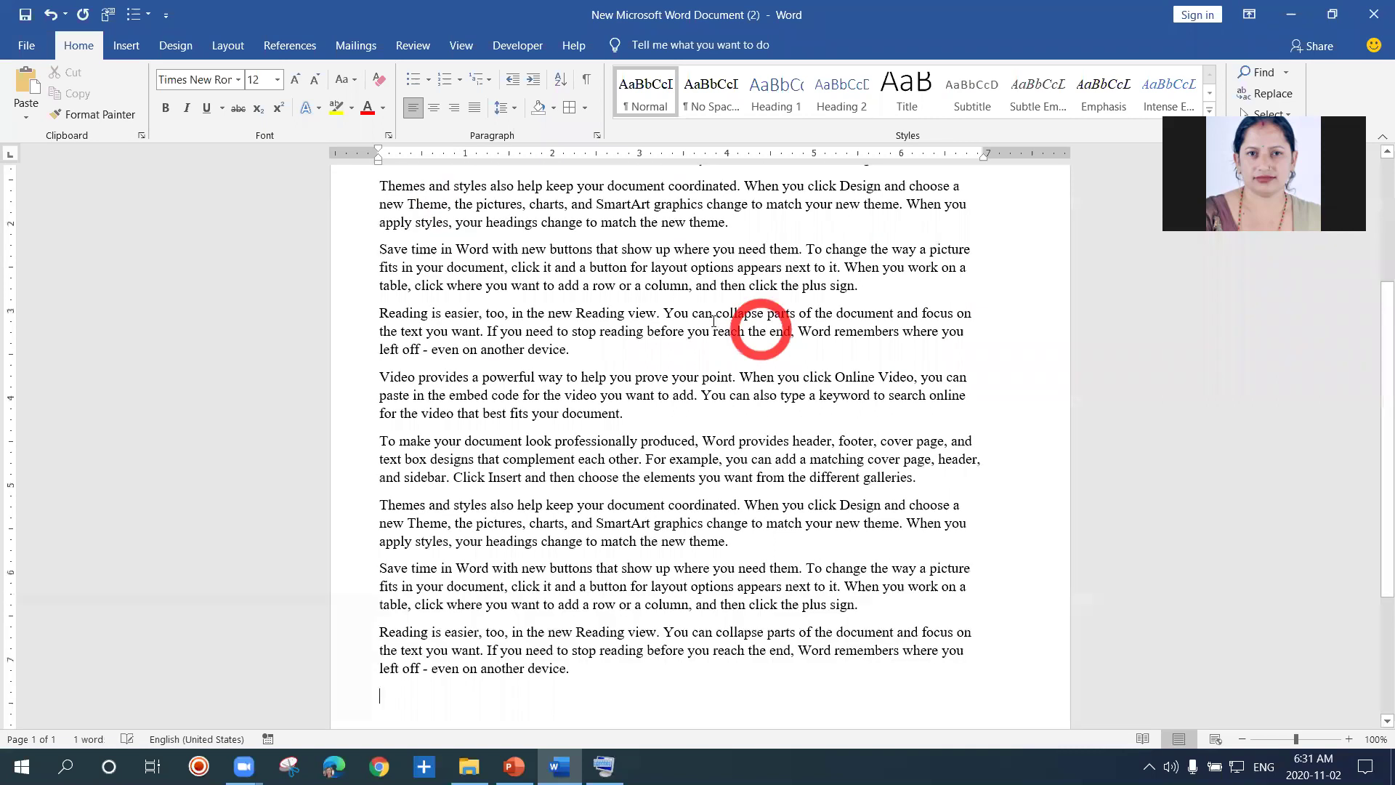
Step: Enlarge the page view to 140% and set the first paragraph's spacing after to 0 pt
{"action": "scroll", "coordinate": [713, 320], "scroll_direction": "up", "scroll_amount": 1}
{"action": "scroll", "coordinate": [713, 321], "scroll_direction": "up", "scroll_amount": 2}
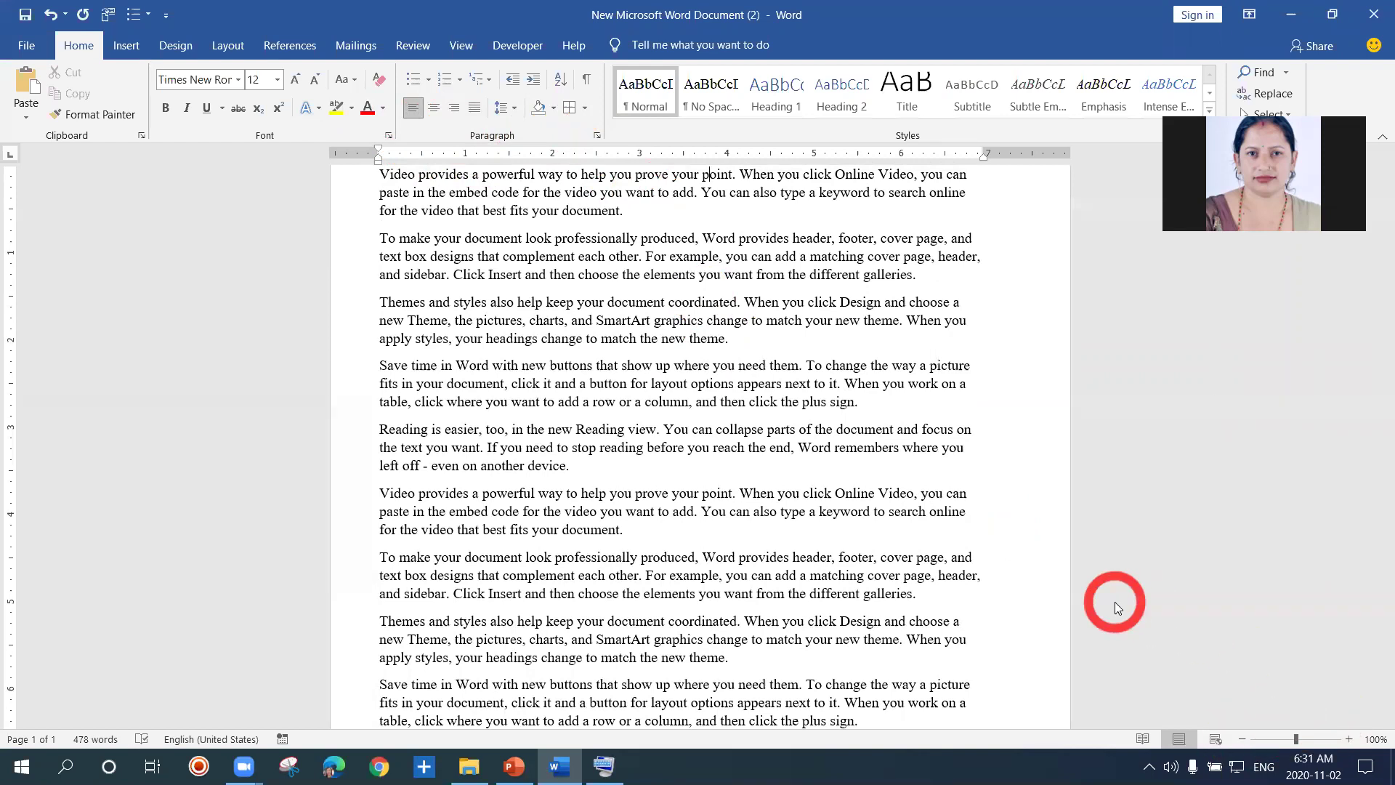
{"action": "left_click", "coordinate": [1347, 739]}
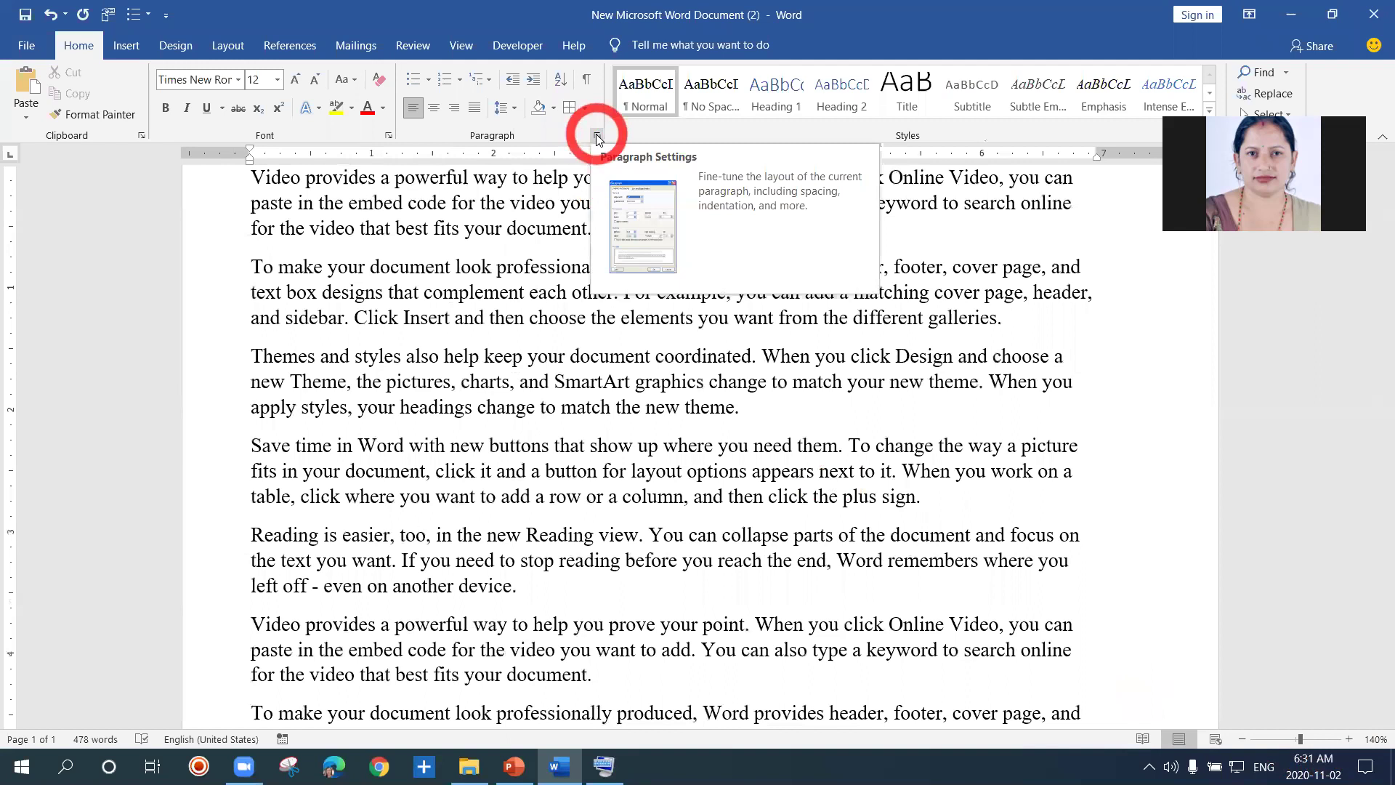
{"action": "left_click", "coordinate": [597, 137]}
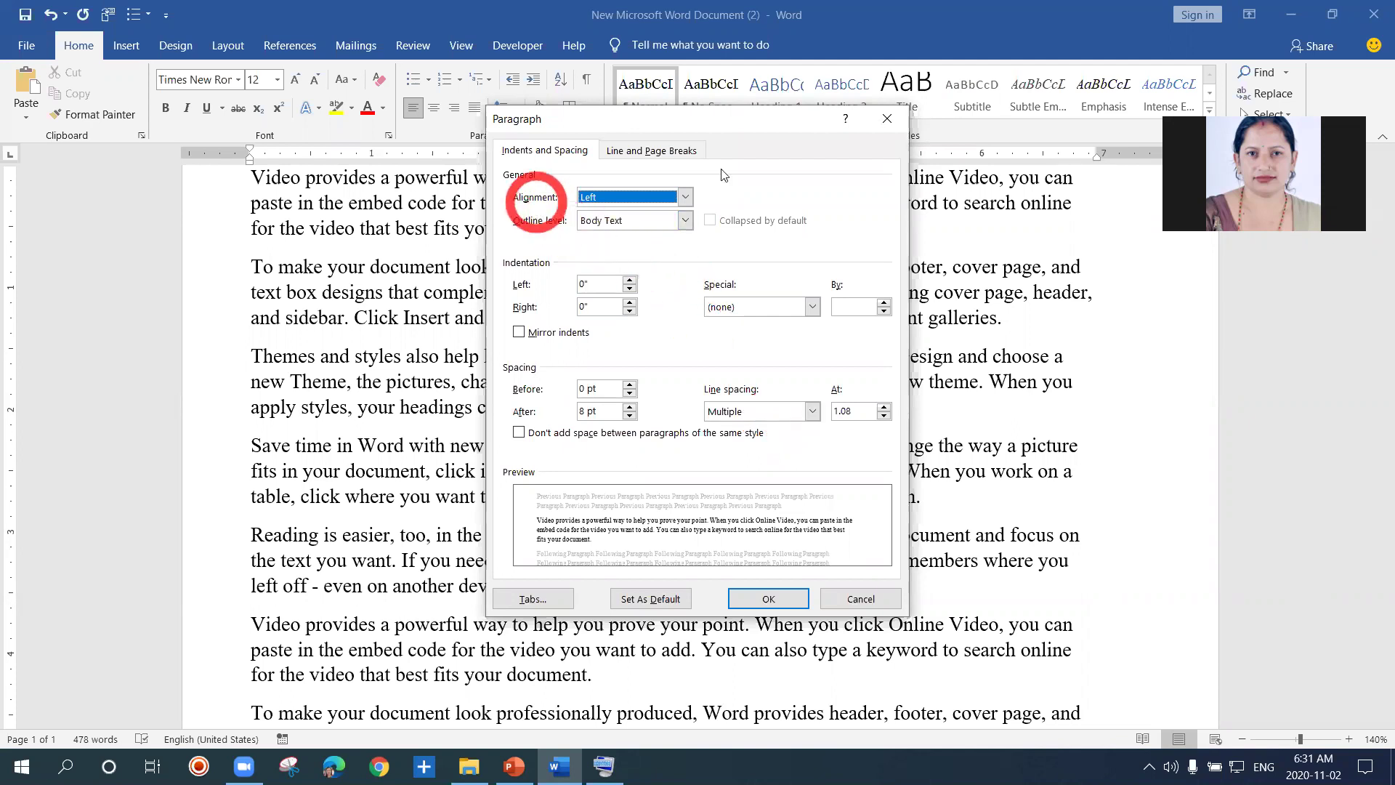
{"action": "left_click", "coordinate": [835, 101]}
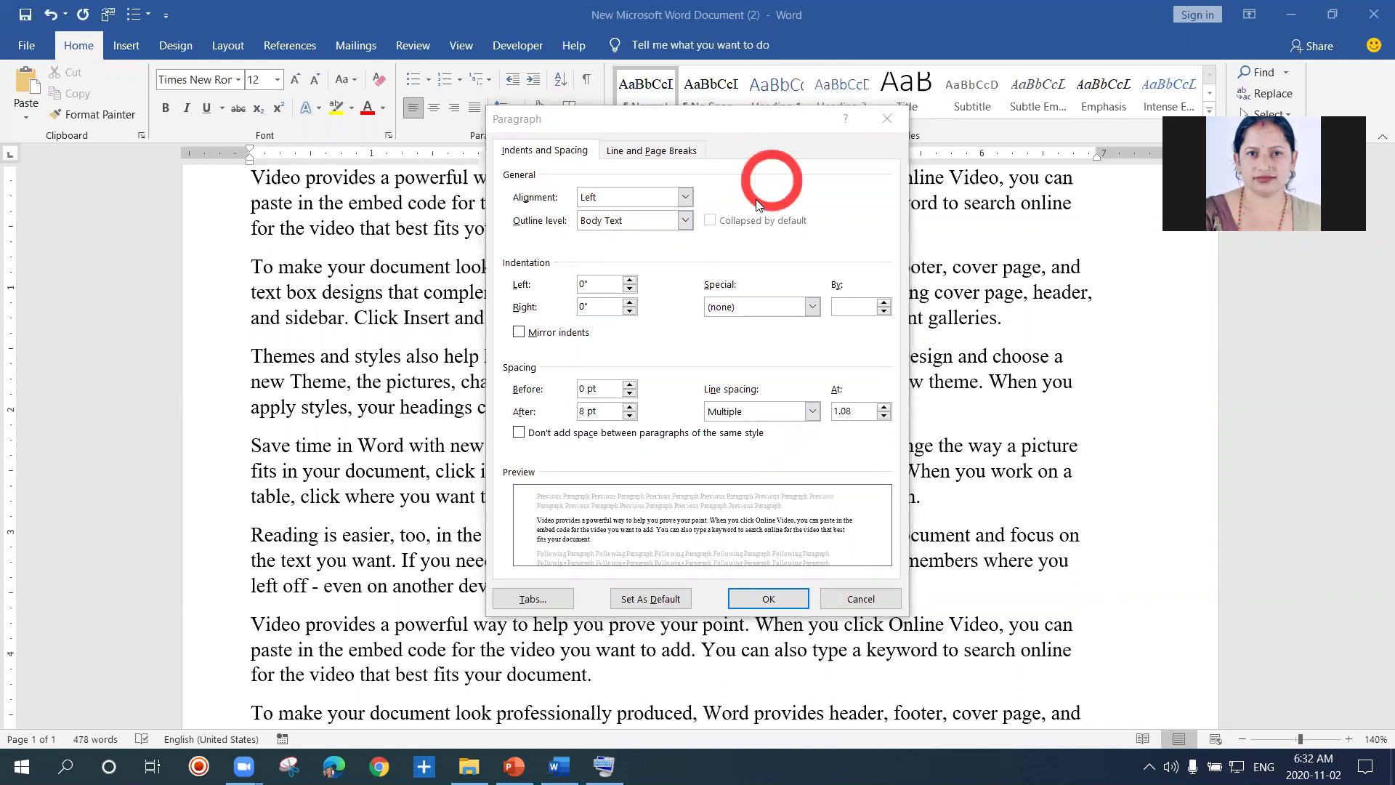
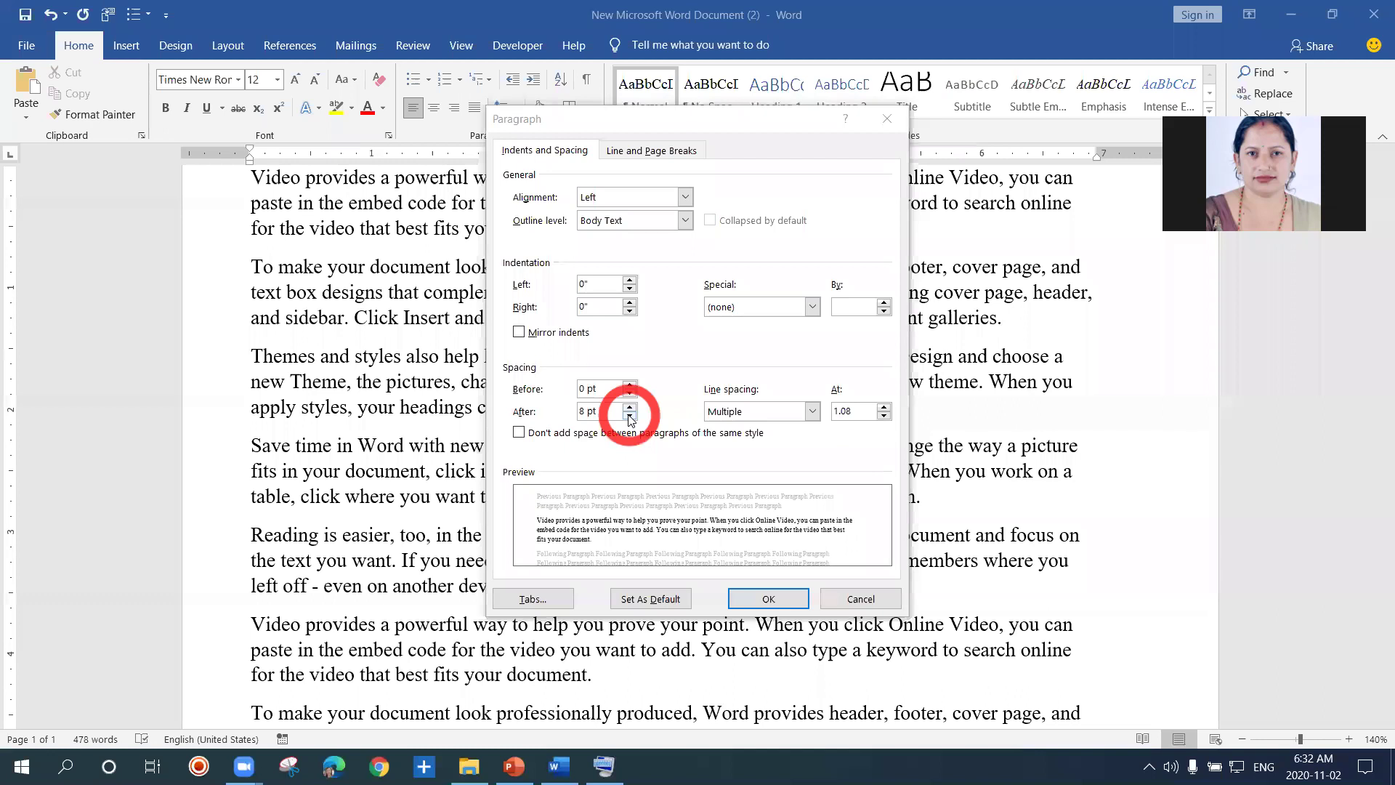
{"action": "left_click", "coordinate": [629, 416]}
{"action": "left_click", "coordinate": [629, 416]}
{"action": "left_click", "coordinate": [629, 417]}
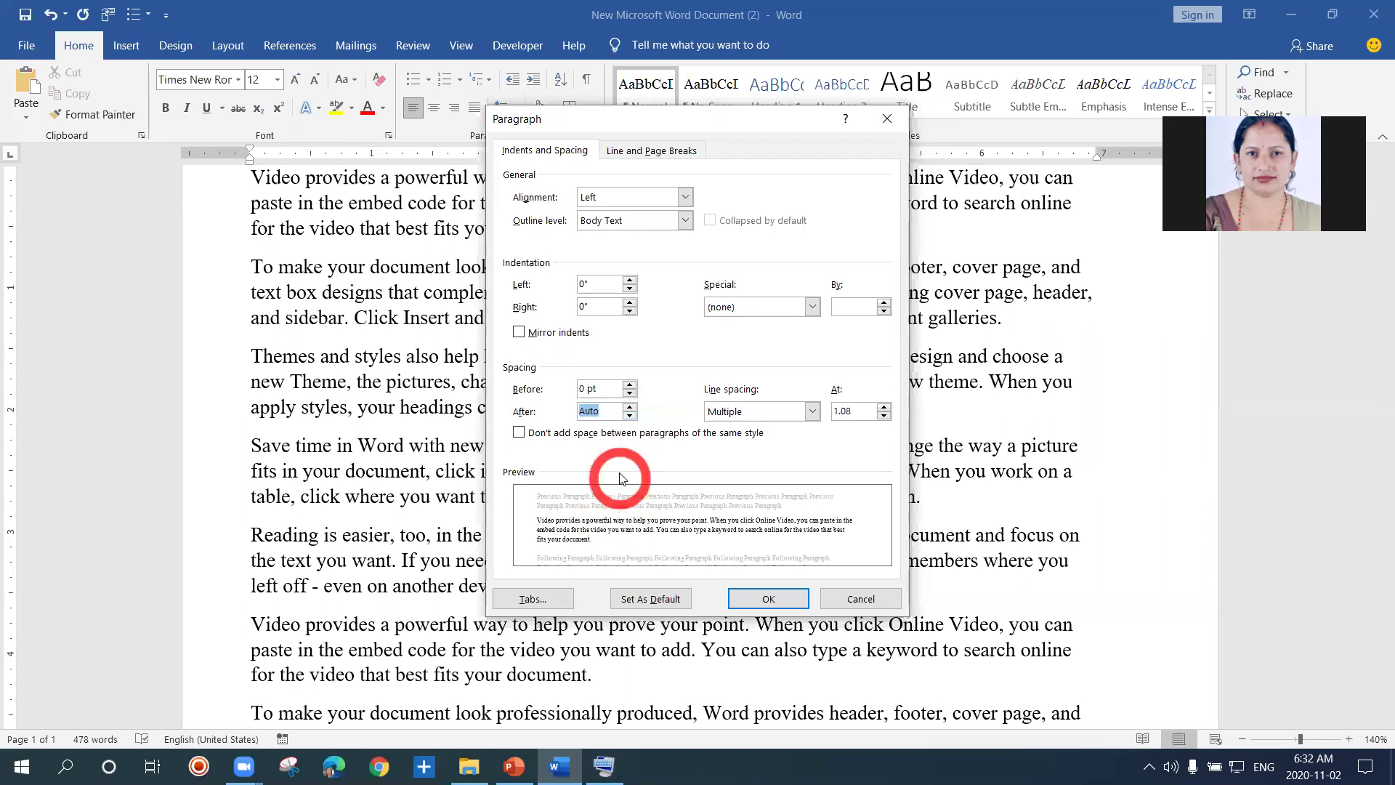
{"action": "left_click", "coordinate": [629, 407]}
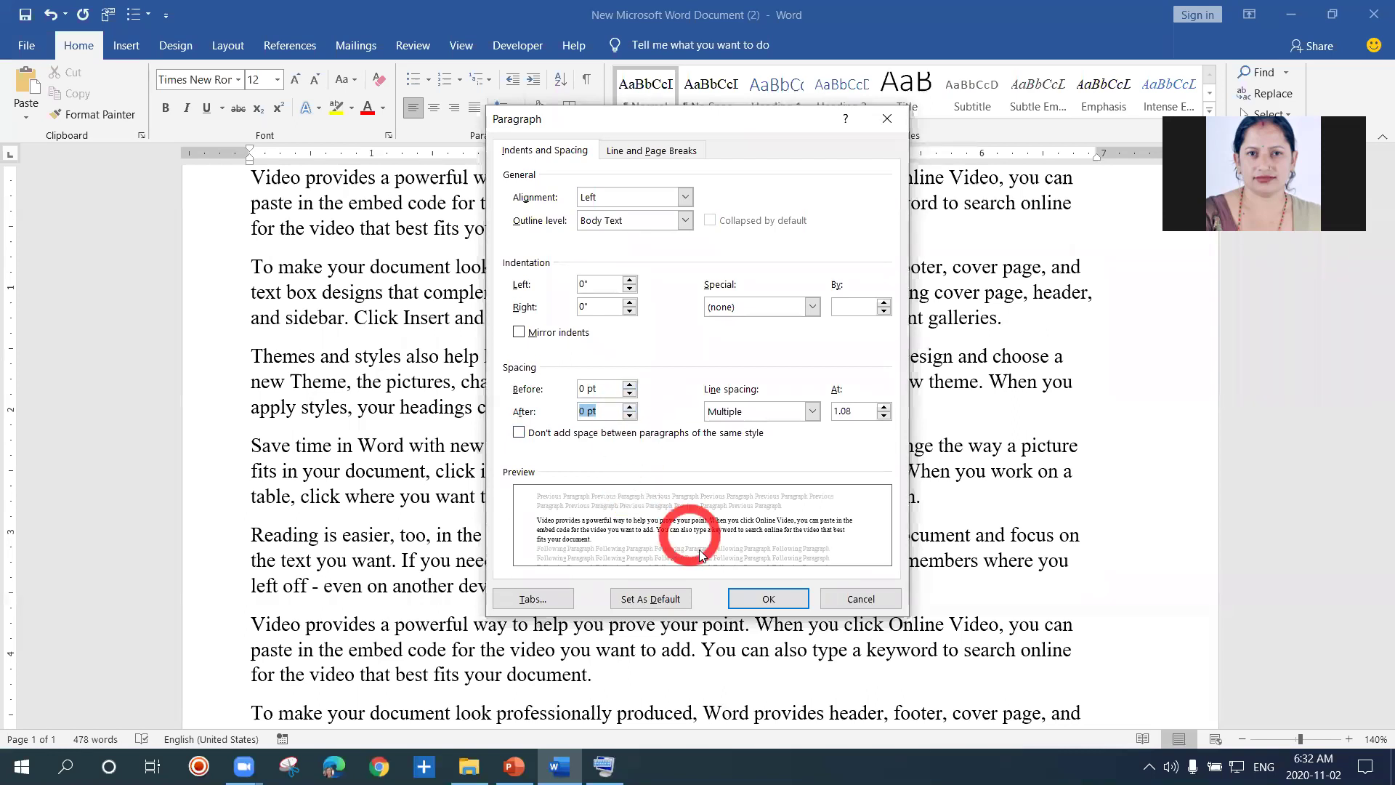
{"action": "left_click", "coordinate": [756, 600]}
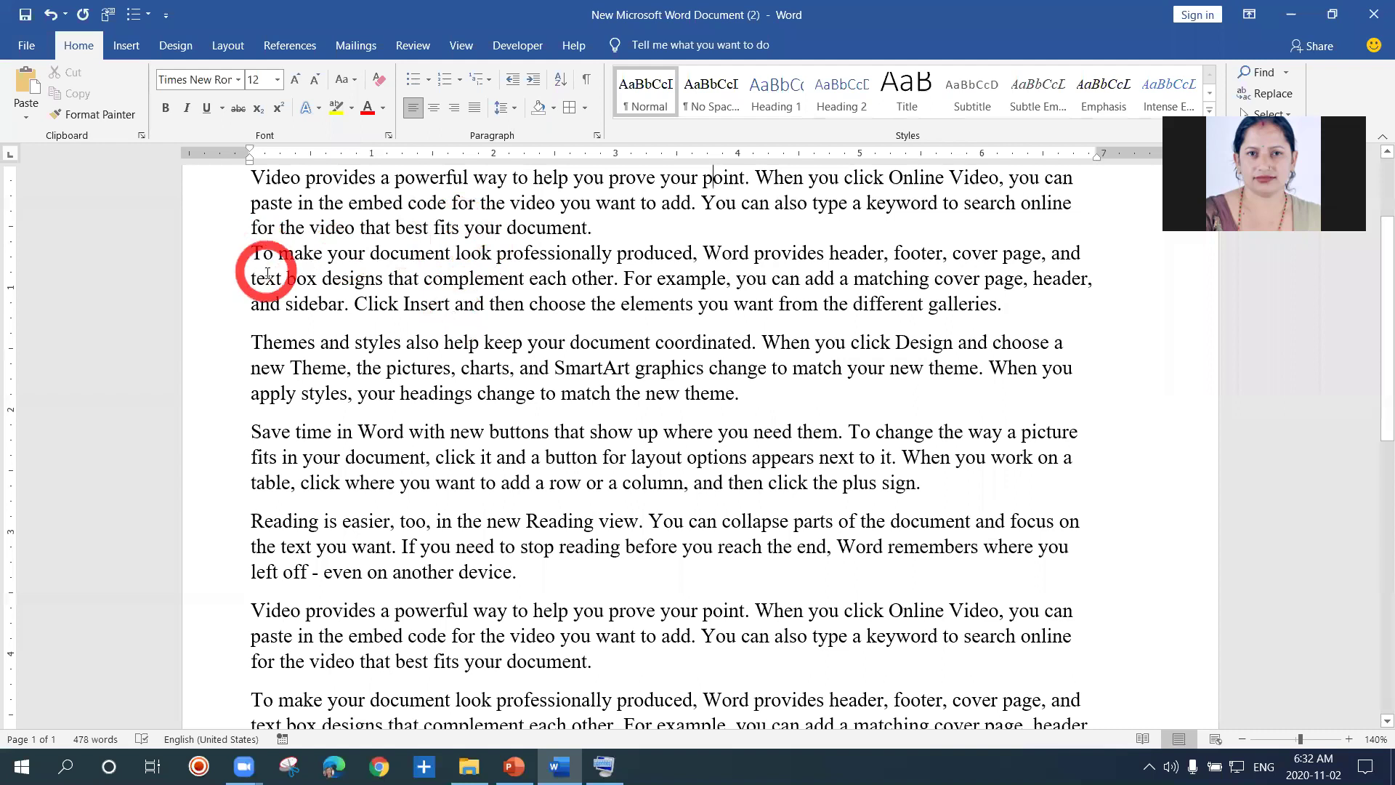
Step: Set the spacing after the first three paragraphs to 30 pt
{"action": "left_click_drag", "start_coordinate": [250, 228], "coordinate": [765, 408]}
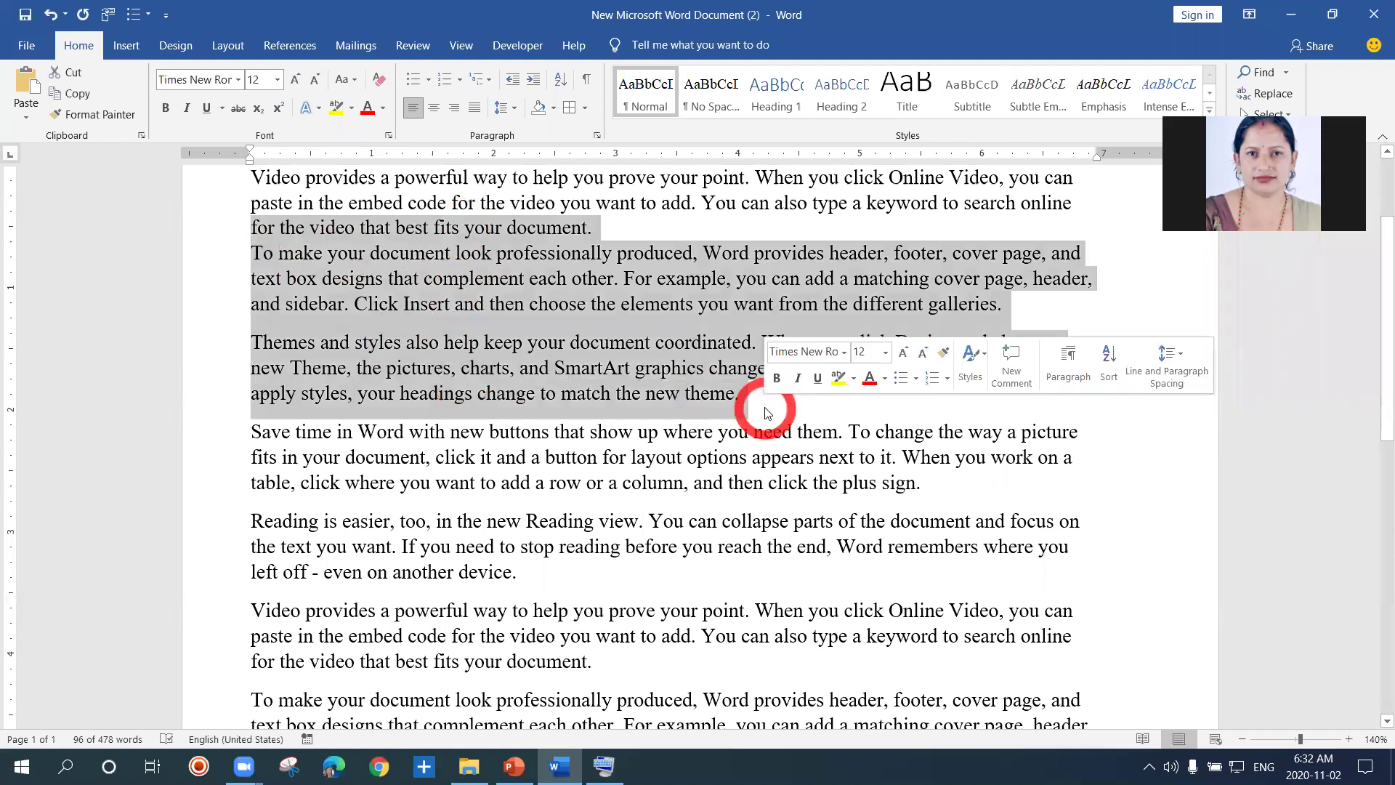
{"action": "left_click", "coordinate": [596, 138]}
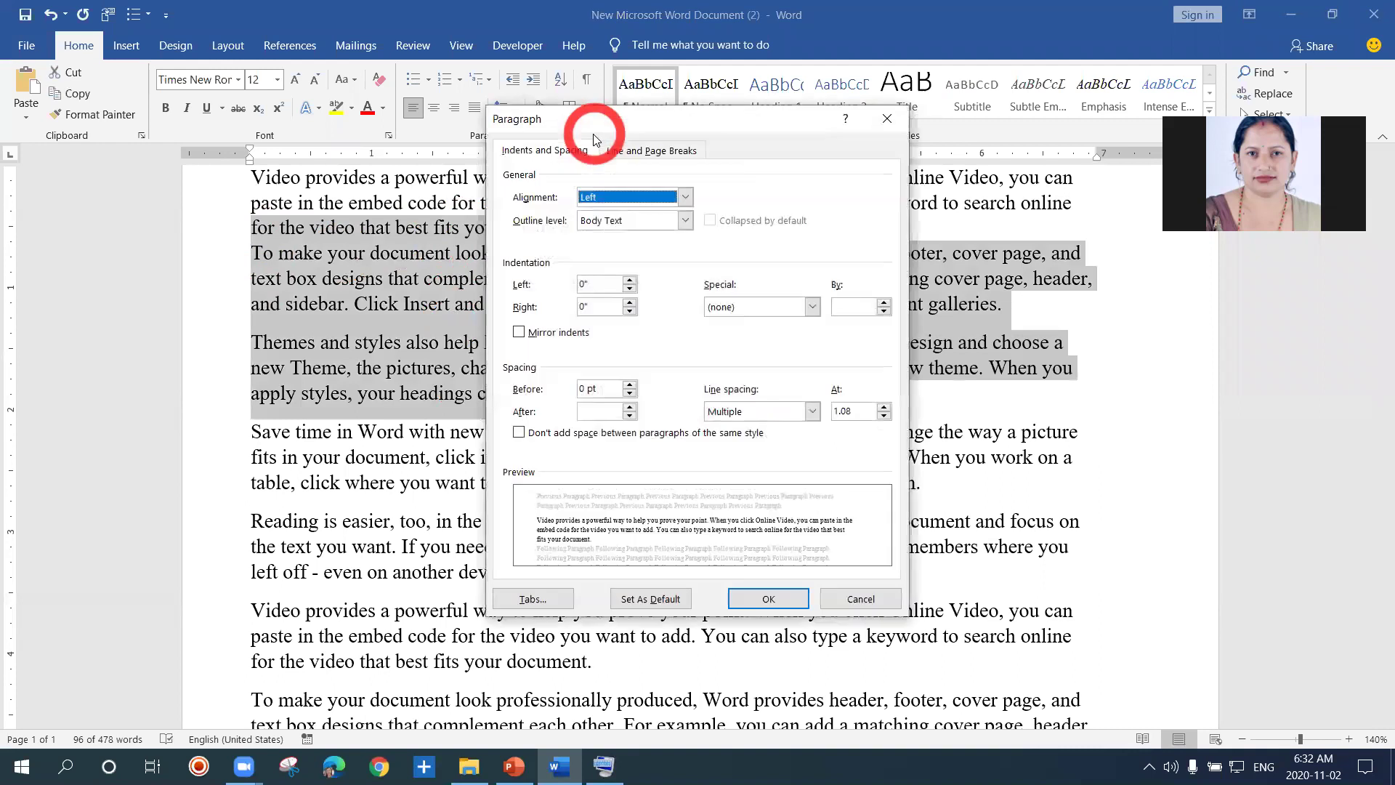
{"action": "left_click", "coordinate": [631, 412]}
{"action": "left_click", "coordinate": [630, 407]}
{"action": "left_click", "coordinate": [631, 406]}
{"action": "left_click", "coordinate": [630, 407]}
{"action": "left_click", "coordinate": [631, 407]}
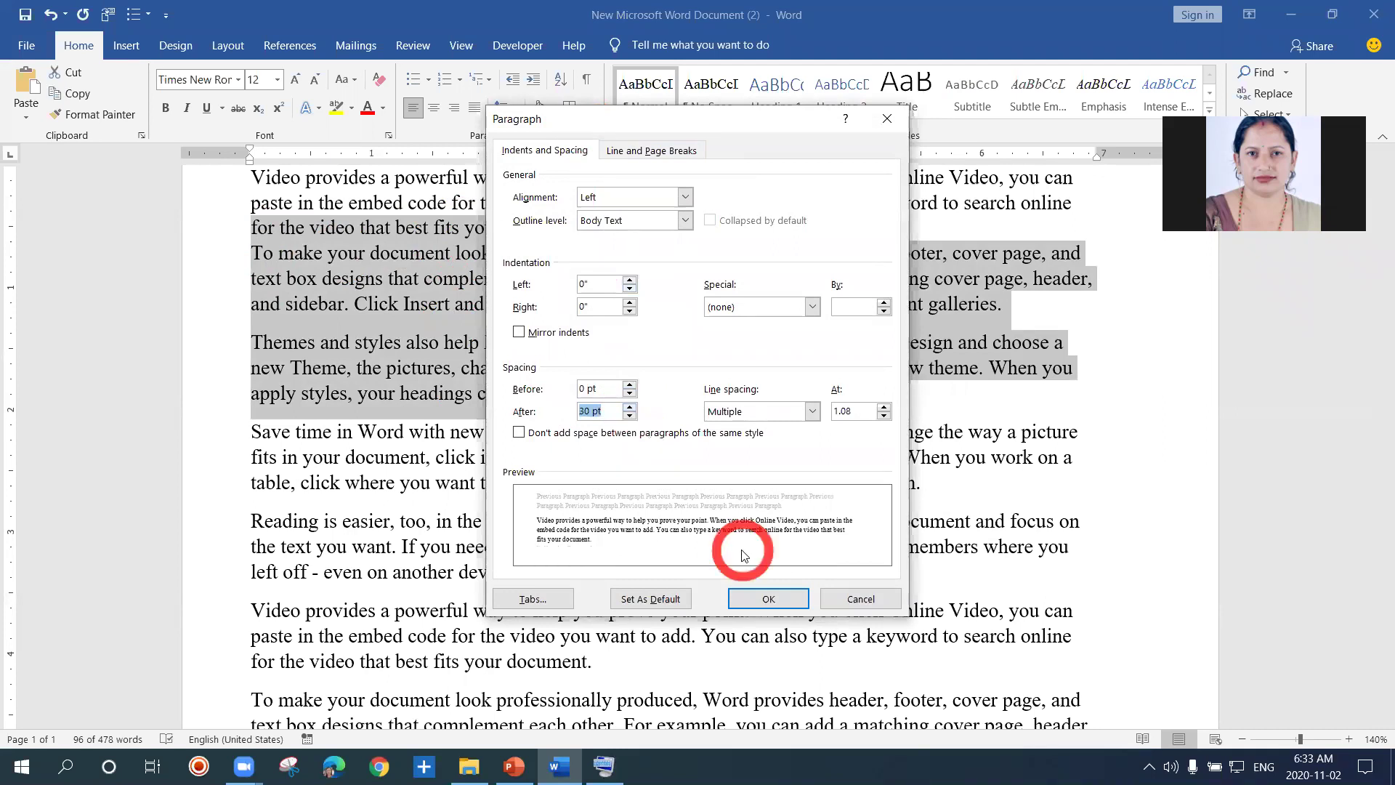
{"action": "left_click", "coordinate": [760, 590]}
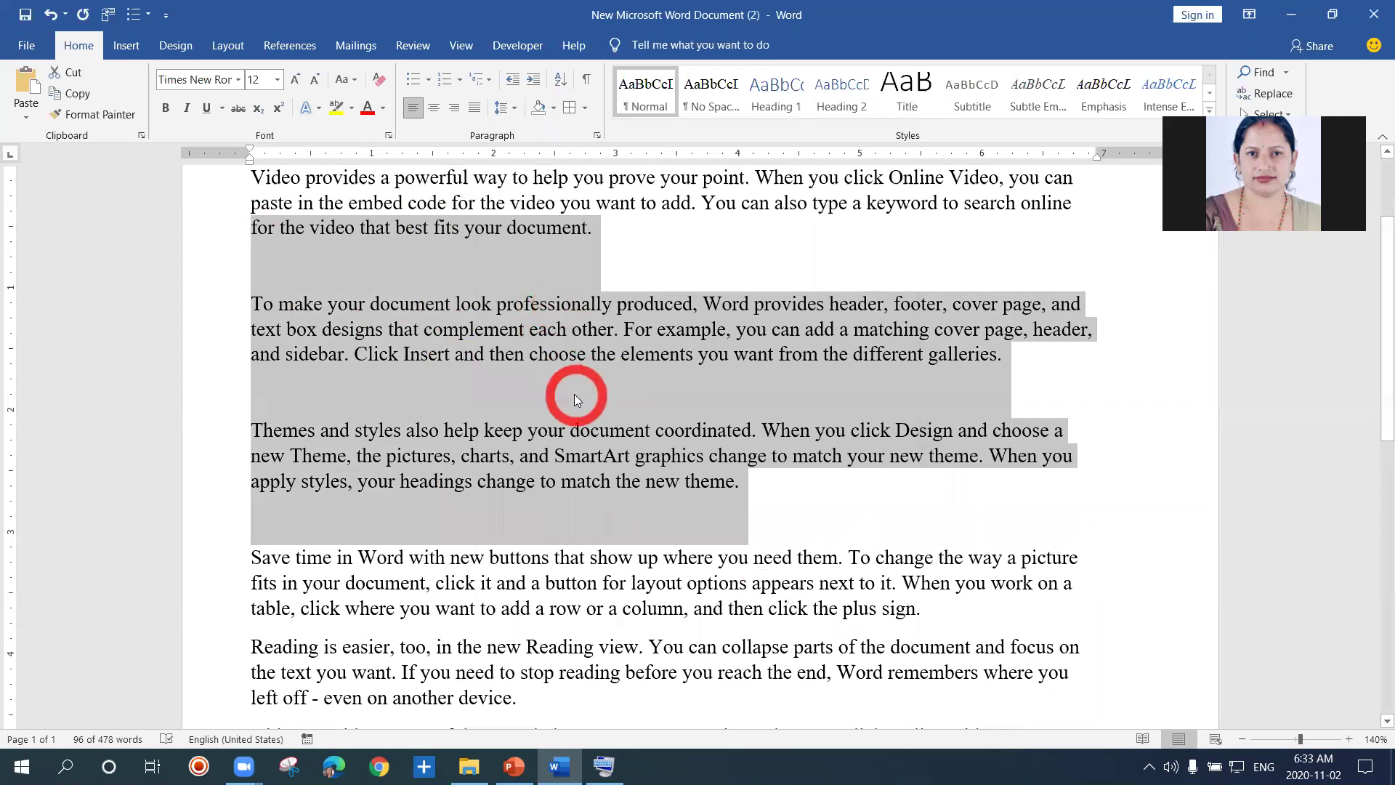
{"action": "left_click", "coordinate": [572, 398]}
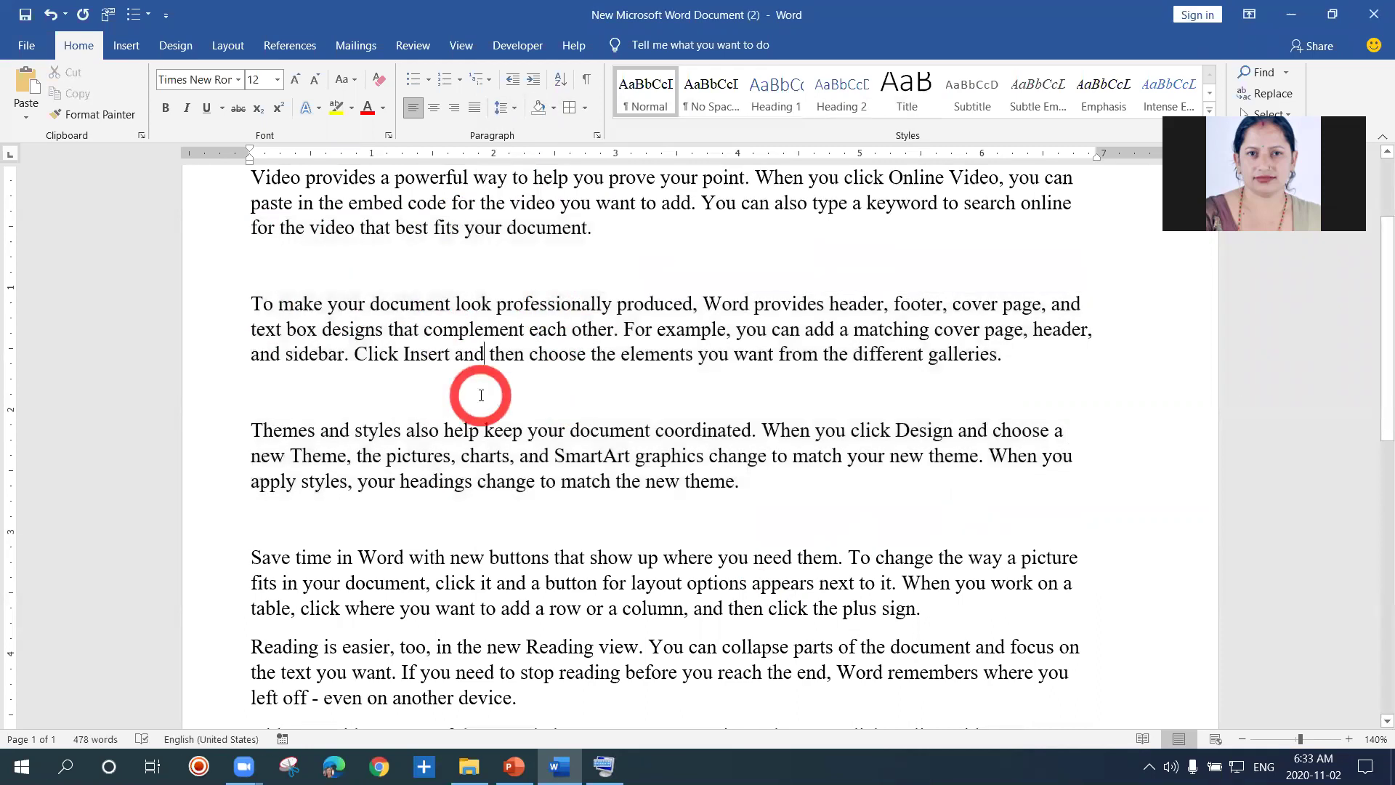
{"action": "left_click", "coordinate": [282, 400]}
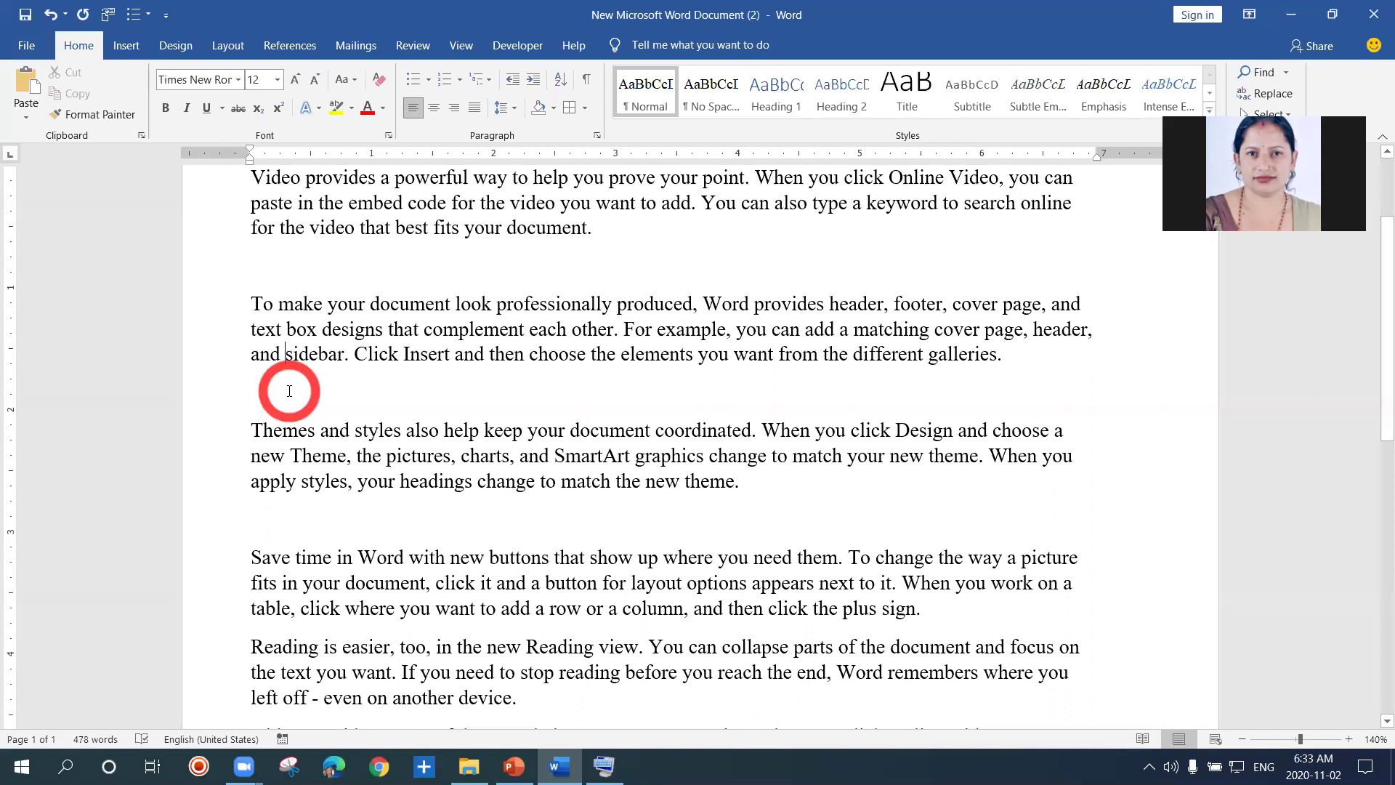
Step: Set the spacing after the first three paragraphs to 0 pt
{"action": "left_click_drag", "start_coordinate": [249, 231], "coordinate": [761, 483]}
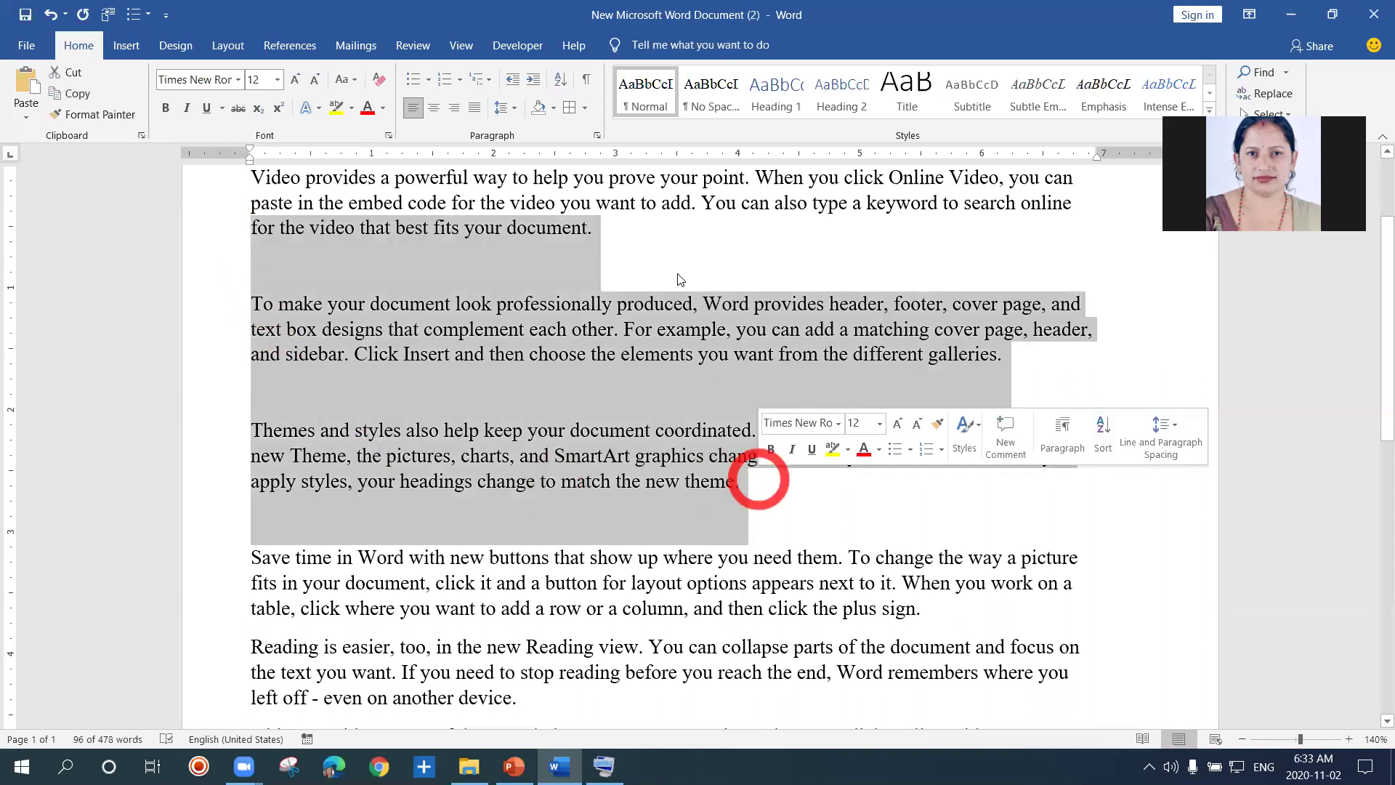
{"action": "left_click", "coordinate": [597, 135]}
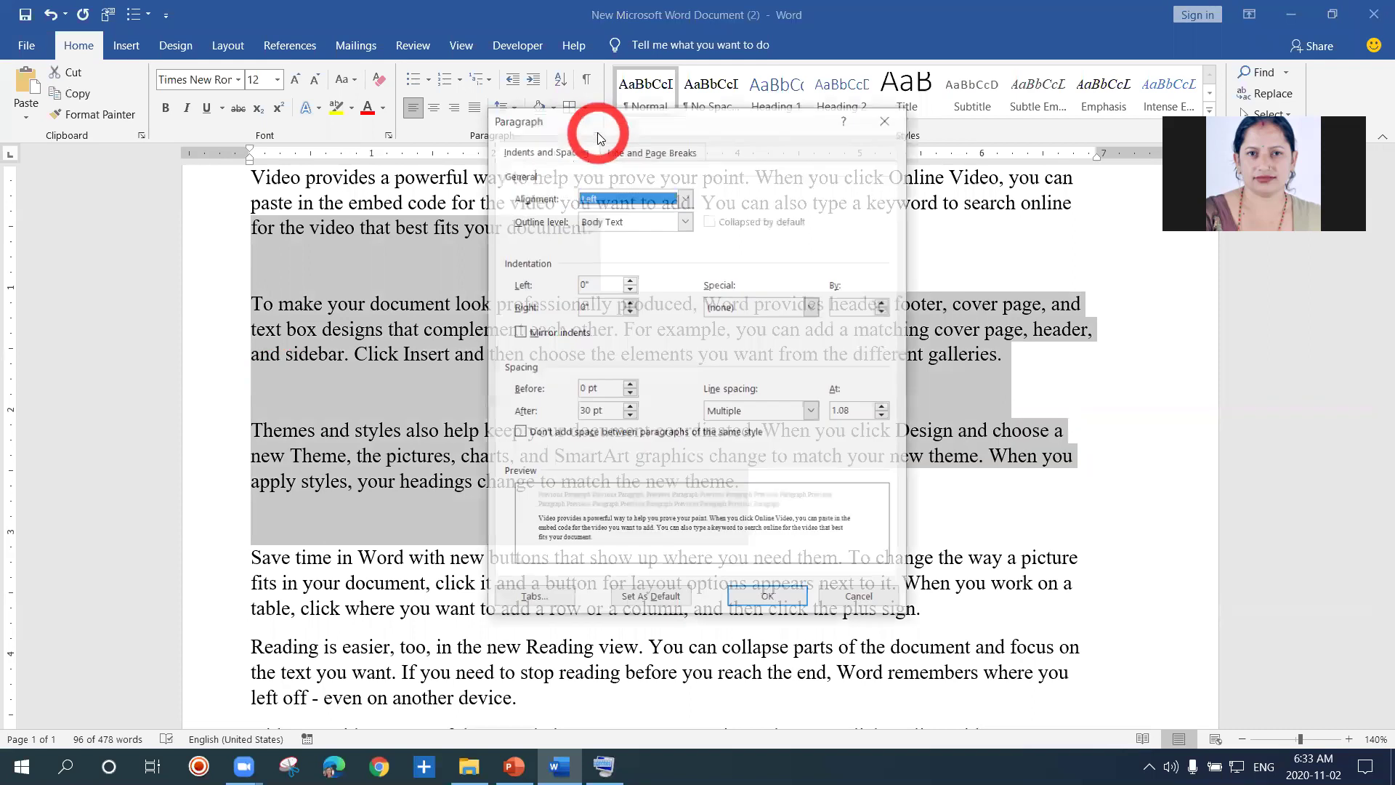
{"action": "left_click", "coordinate": [630, 407]}
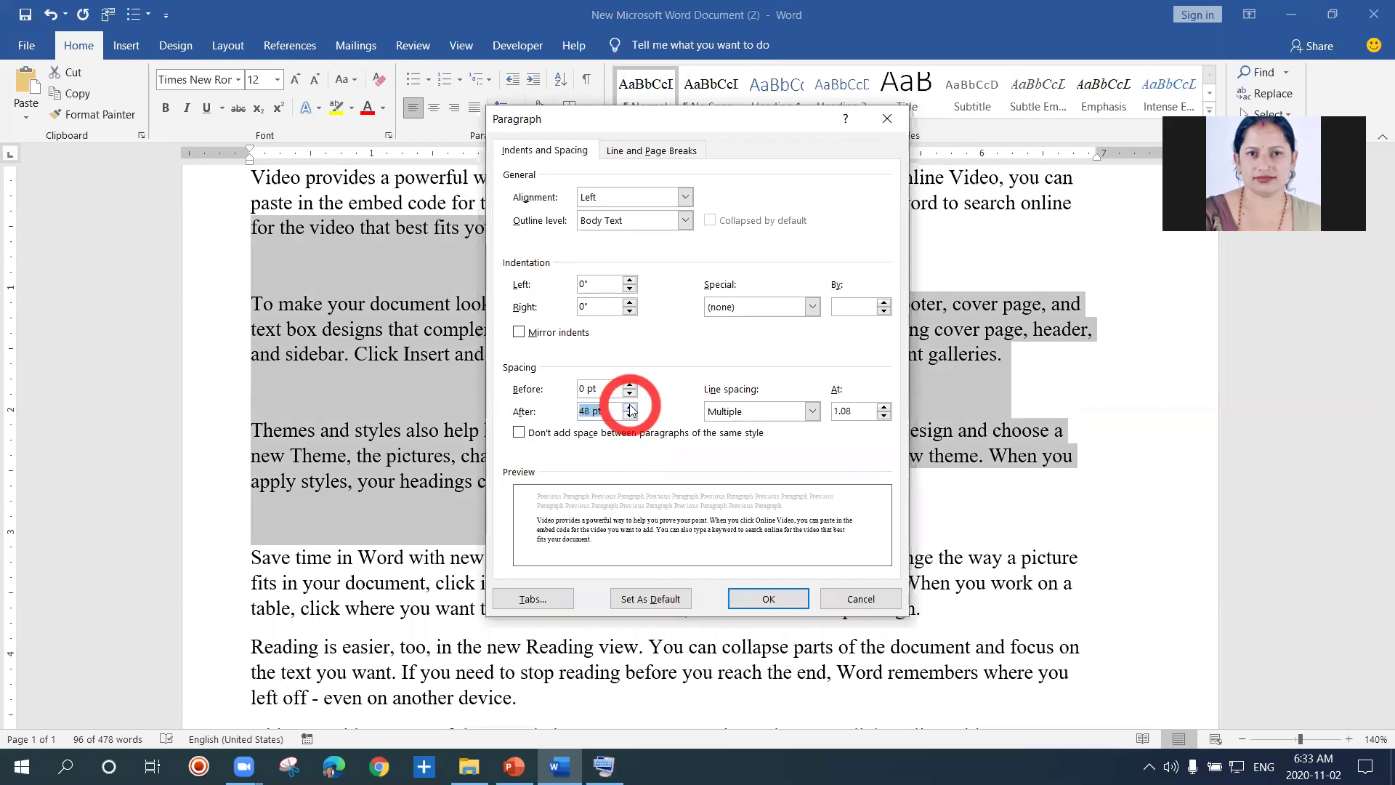
{"action": "left_click_drag", "start_coordinate": [629, 408], "coordinate": [630, 413]}
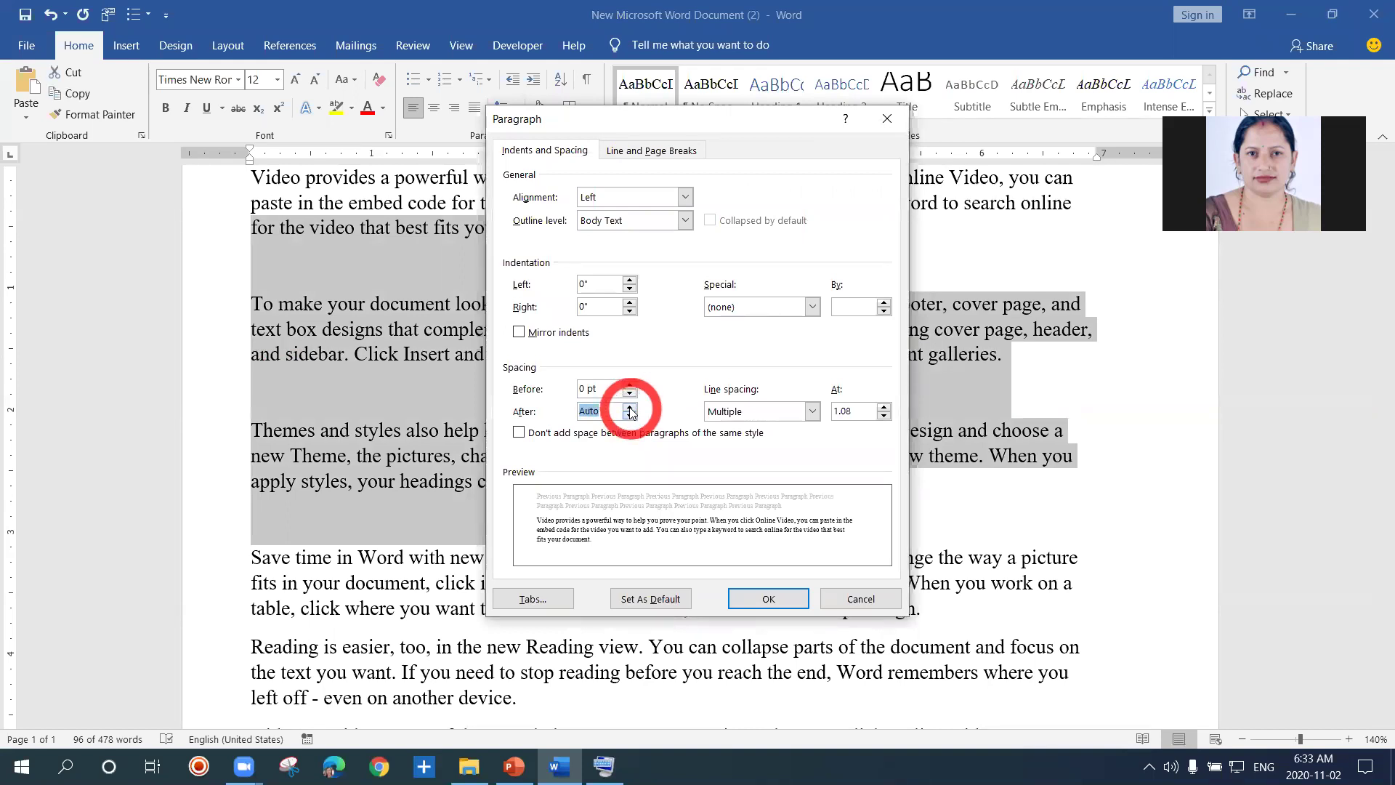
{"action": "left_click", "coordinate": [629, 408]}
{"action": "left_click", "coordinate": [768, 598]}
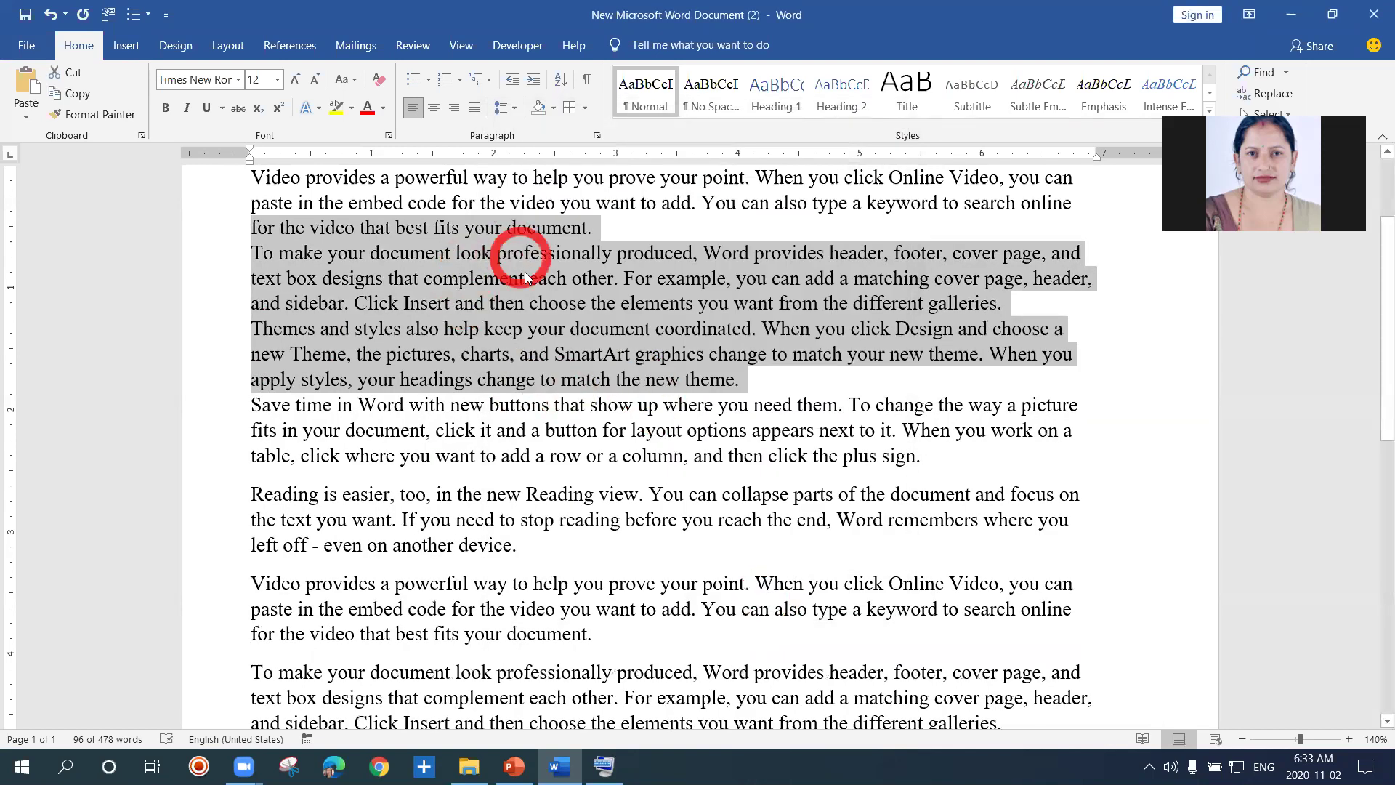
Step: Set the spacing after the second, third and fourth paragraphs to Auto
{"action": "left_click", "coordinate": [496, 355]}
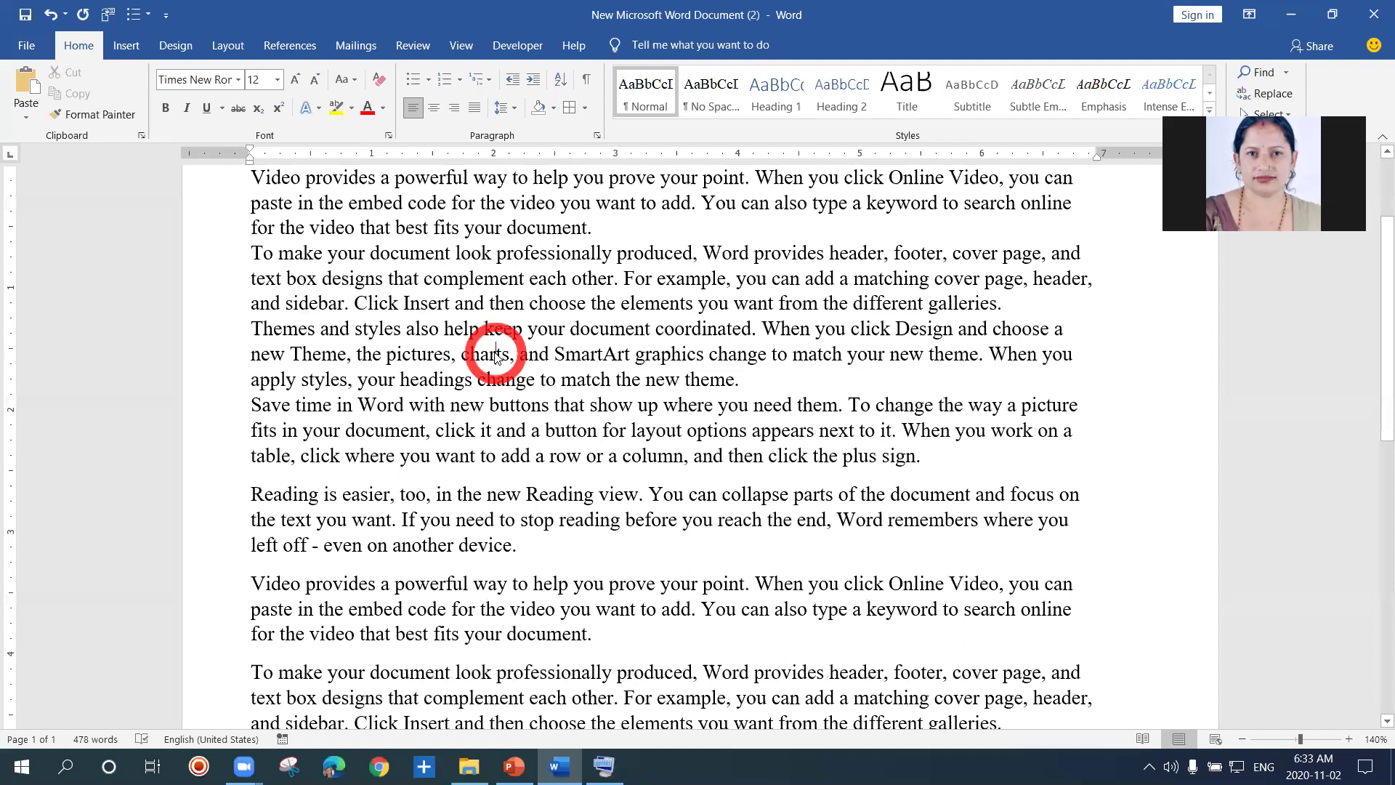
{"action": "left_click_drag", "start_coordinate": [247, 253], "coordinate": [380, 379]}
{"action": "left_click_drag", "start_coordinate": [528, 458], "coordinate": [921, 454]}
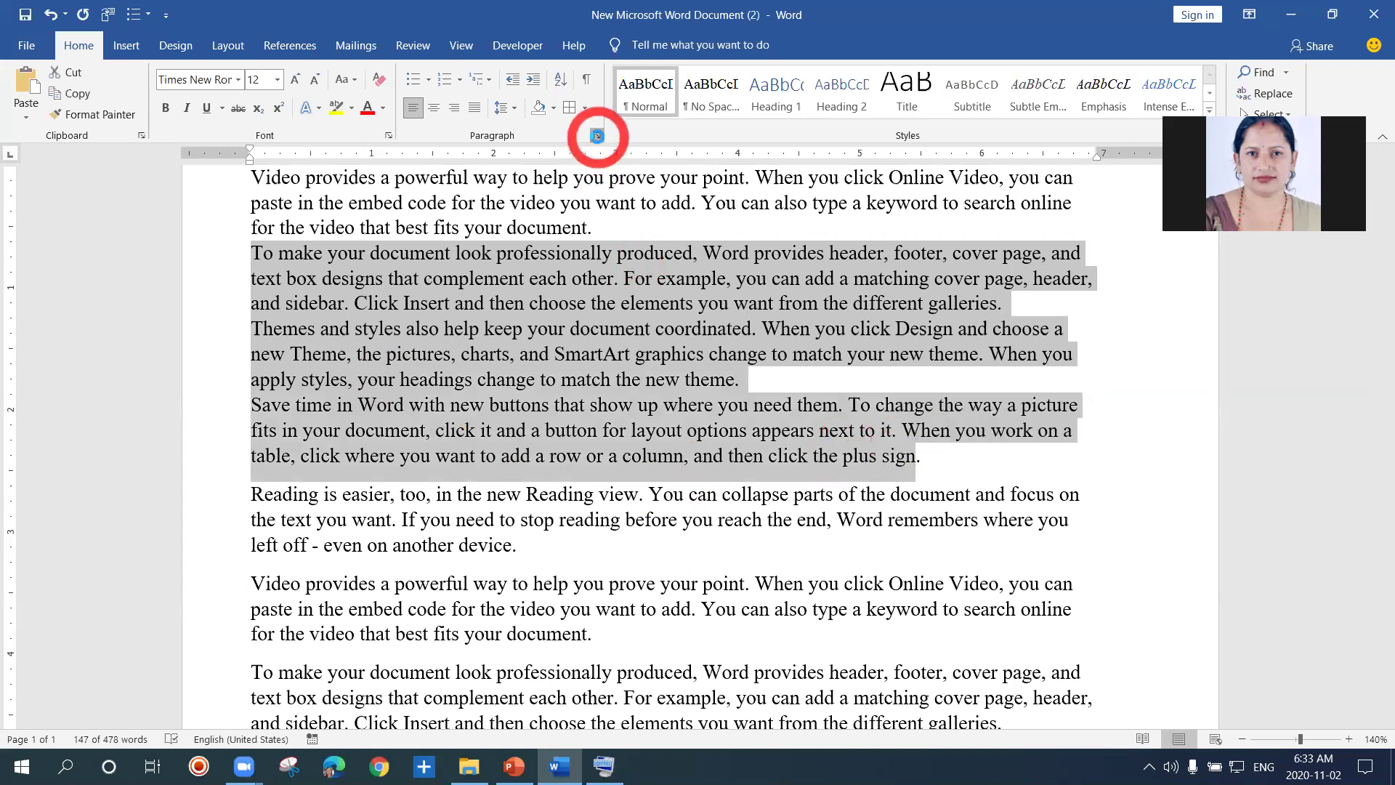
{"action": "left_click", "coordinate": [597, 136]}
{"action": "left_click", "coordinate": [629, 413]}
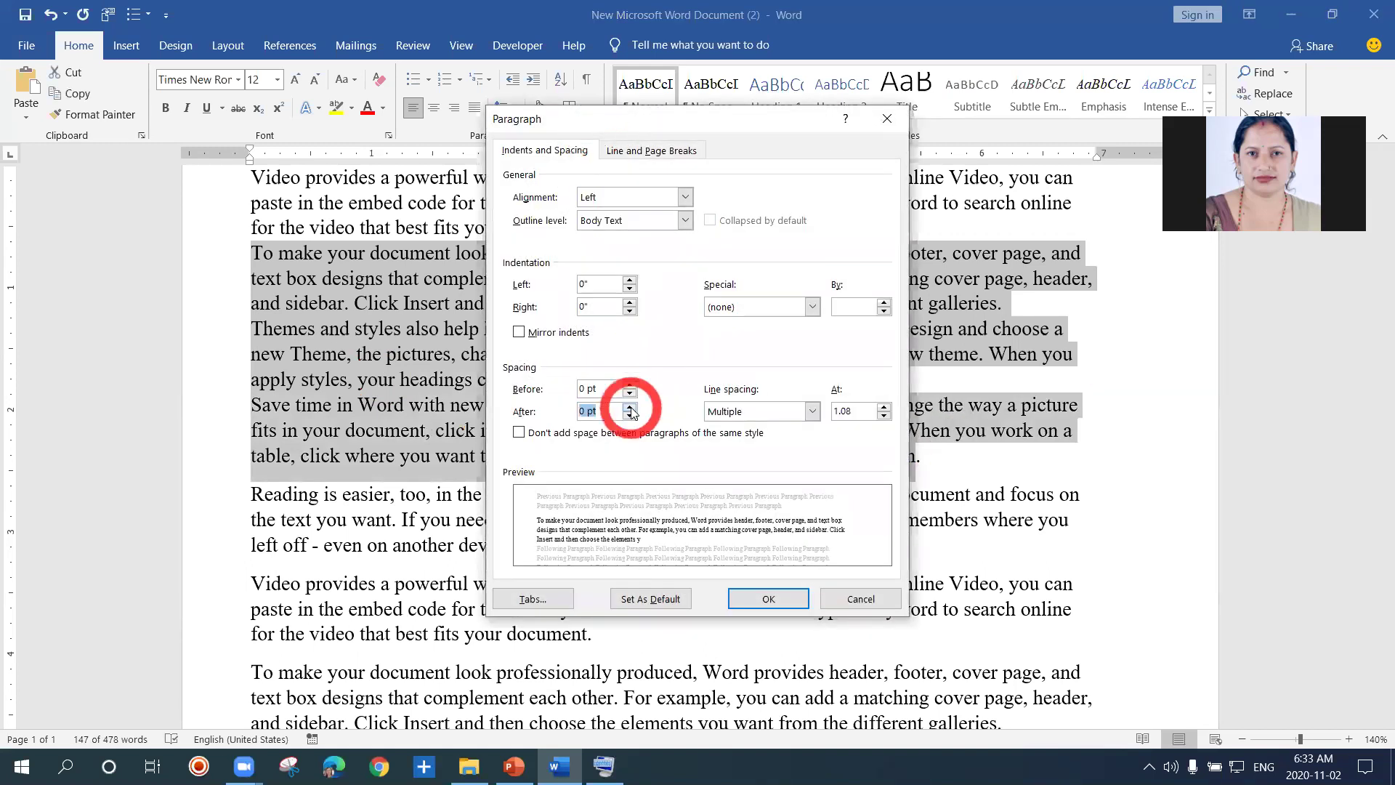
{"action": "left_click", "coordinate": [629, 407]}
{"action": "left_click", "coordinate": [629, 415]}
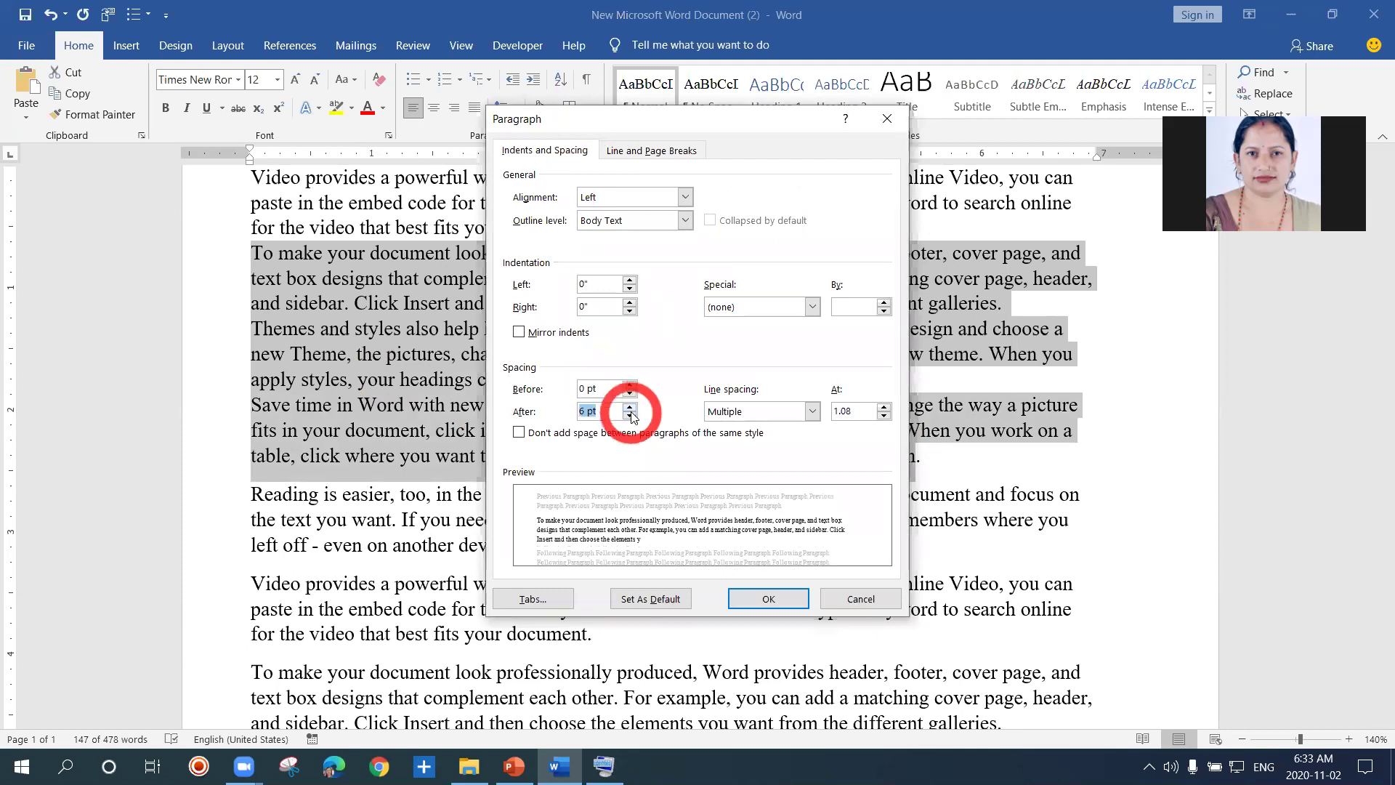
{"action": "left_click", "coordinate": [768, 598]}
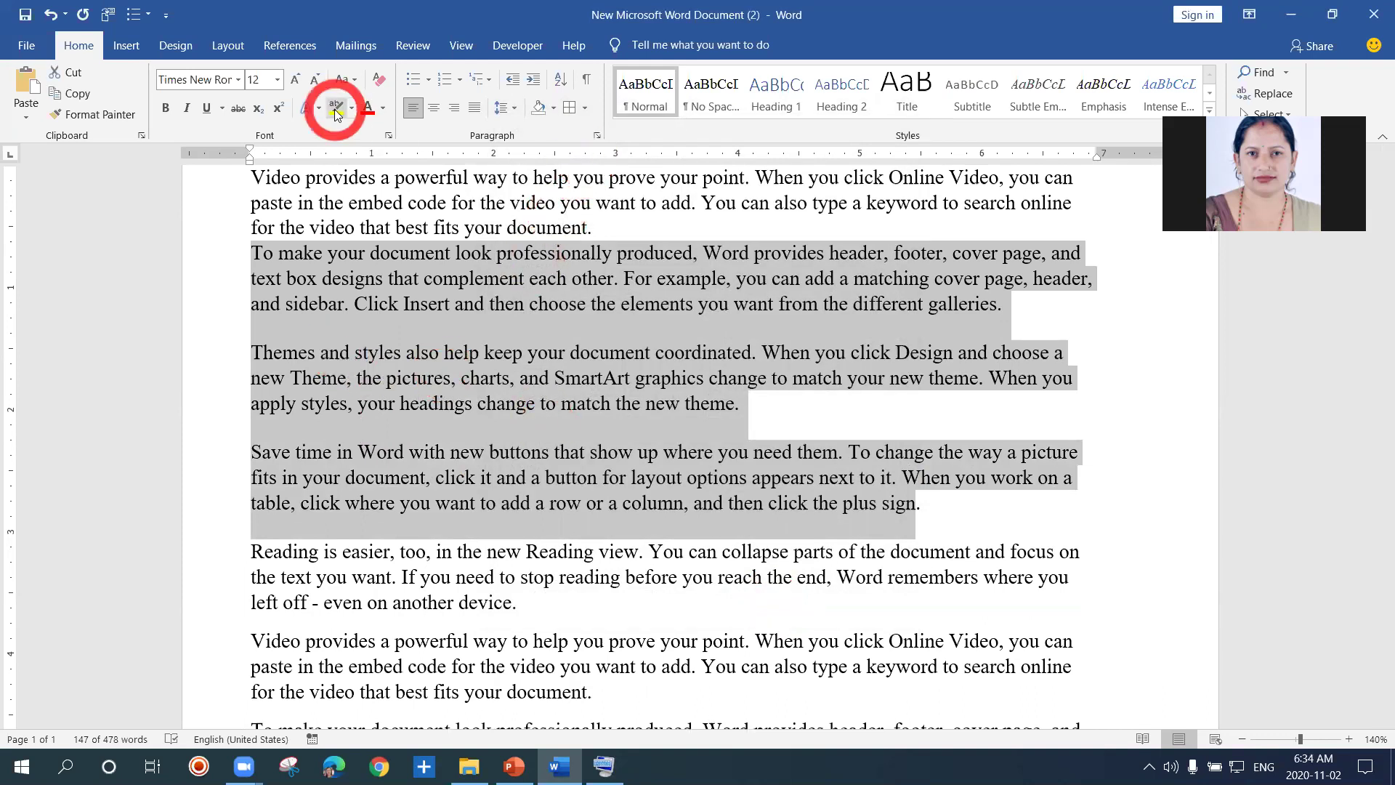
Step: Set the spacing after the three selected paragraphs to 0 pt and switch it back to Auto
{"action": "left_click", "coordinate": [230, 45]}
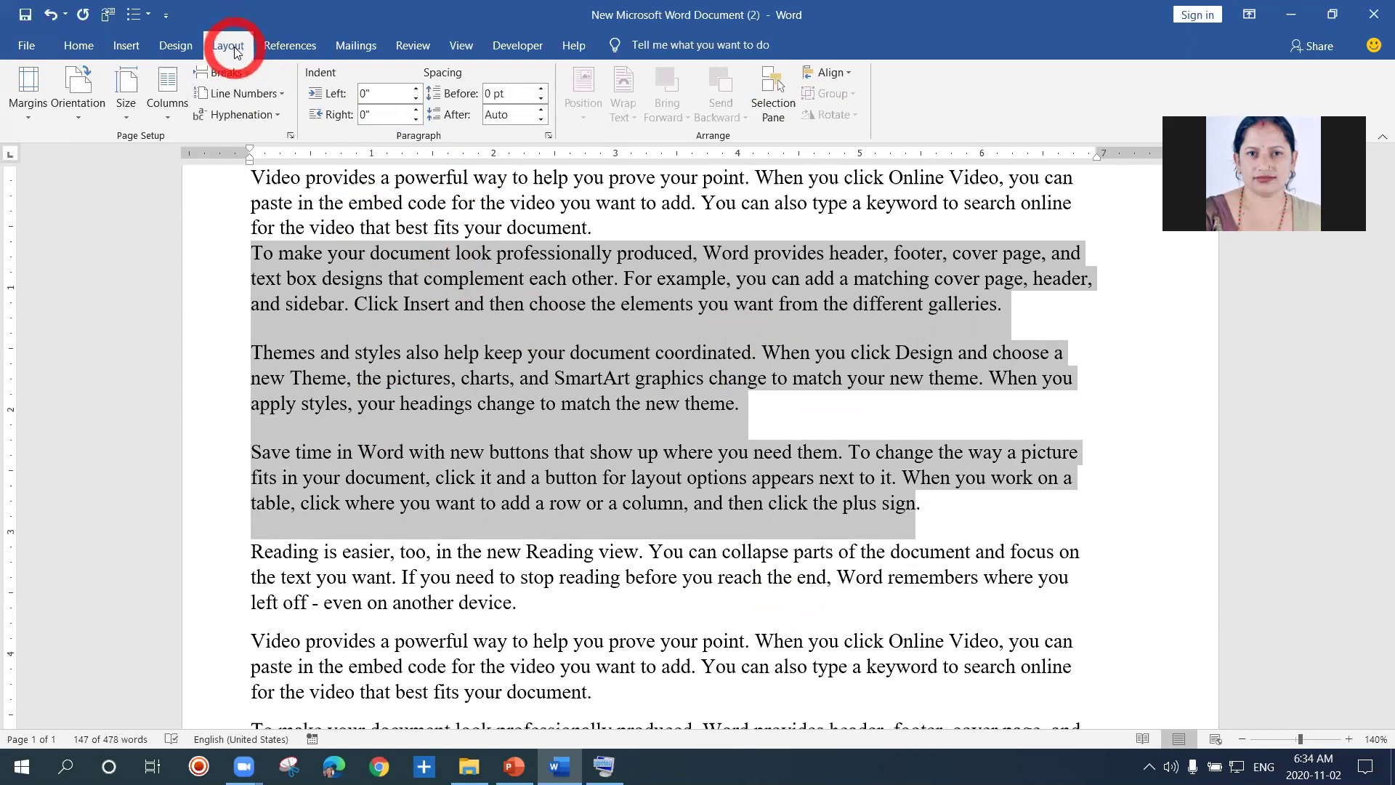
{"action": "left_click", "coordinate": [541, 116]}
{"action": "left_click", "coordinate": [541, 115]}
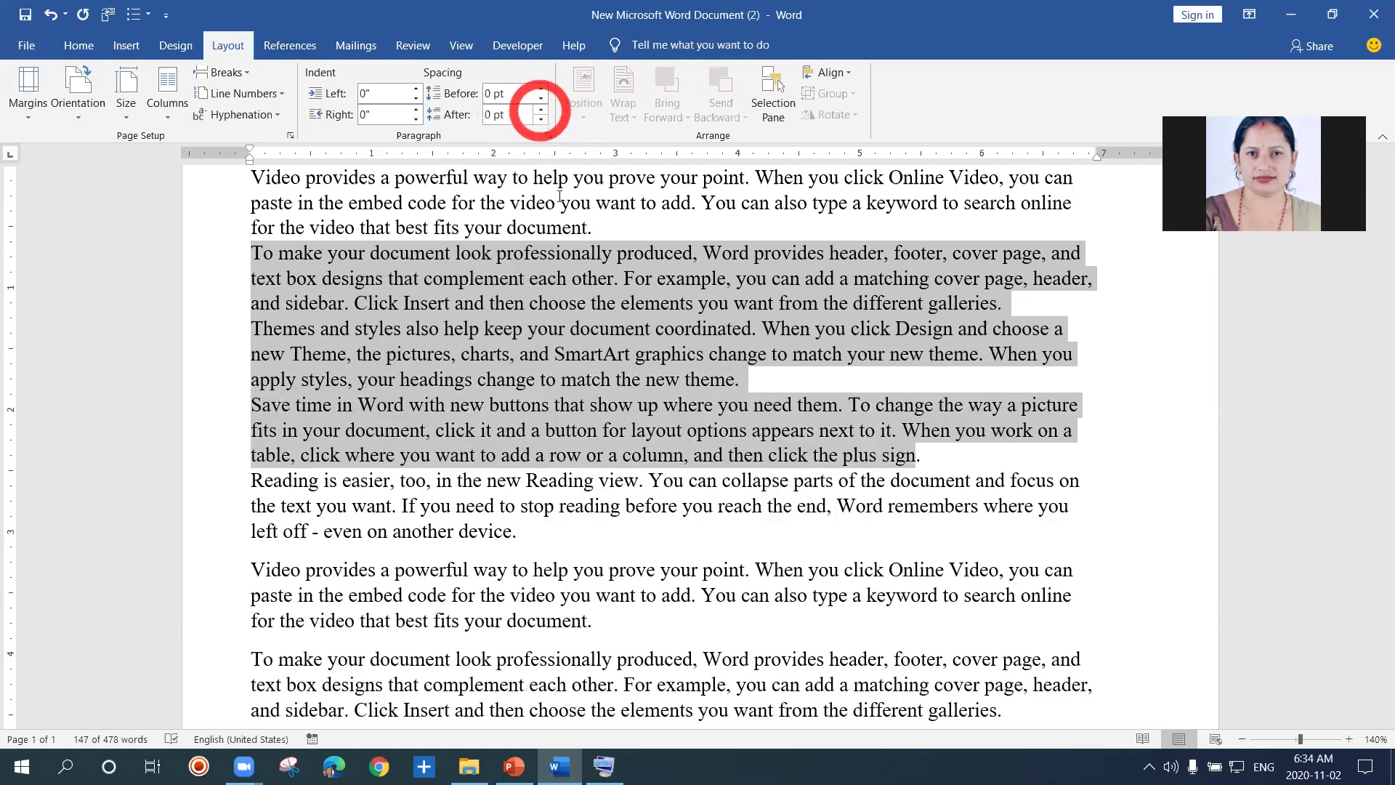
{"action": "left_click", "coordinate": [541, 119]}
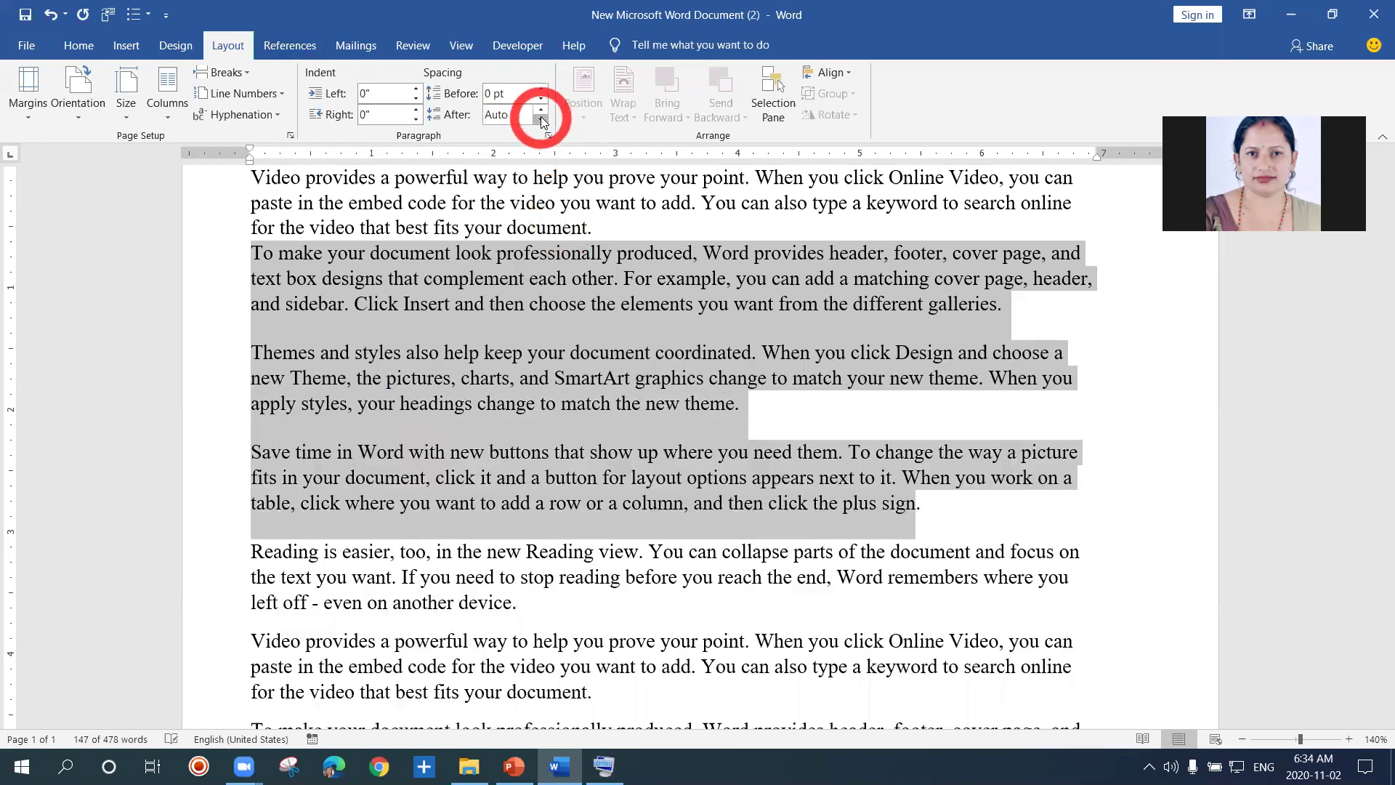
Step: Review the indent and spacing settings of the three selected paragraphs without changing them
{"action": "right_click", "coordinate": [569, 280]}
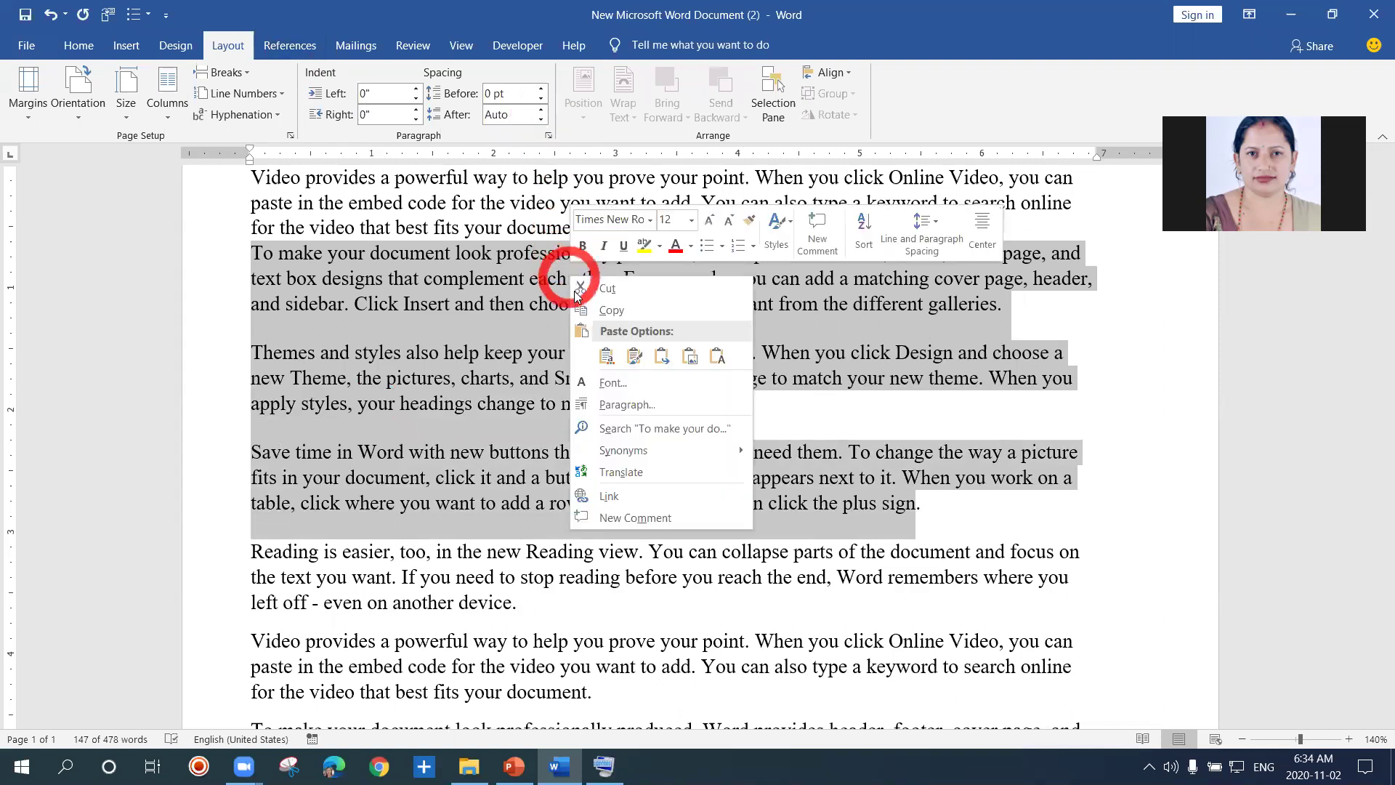
{"action": "left_click", "coordinate": [620, 405]}
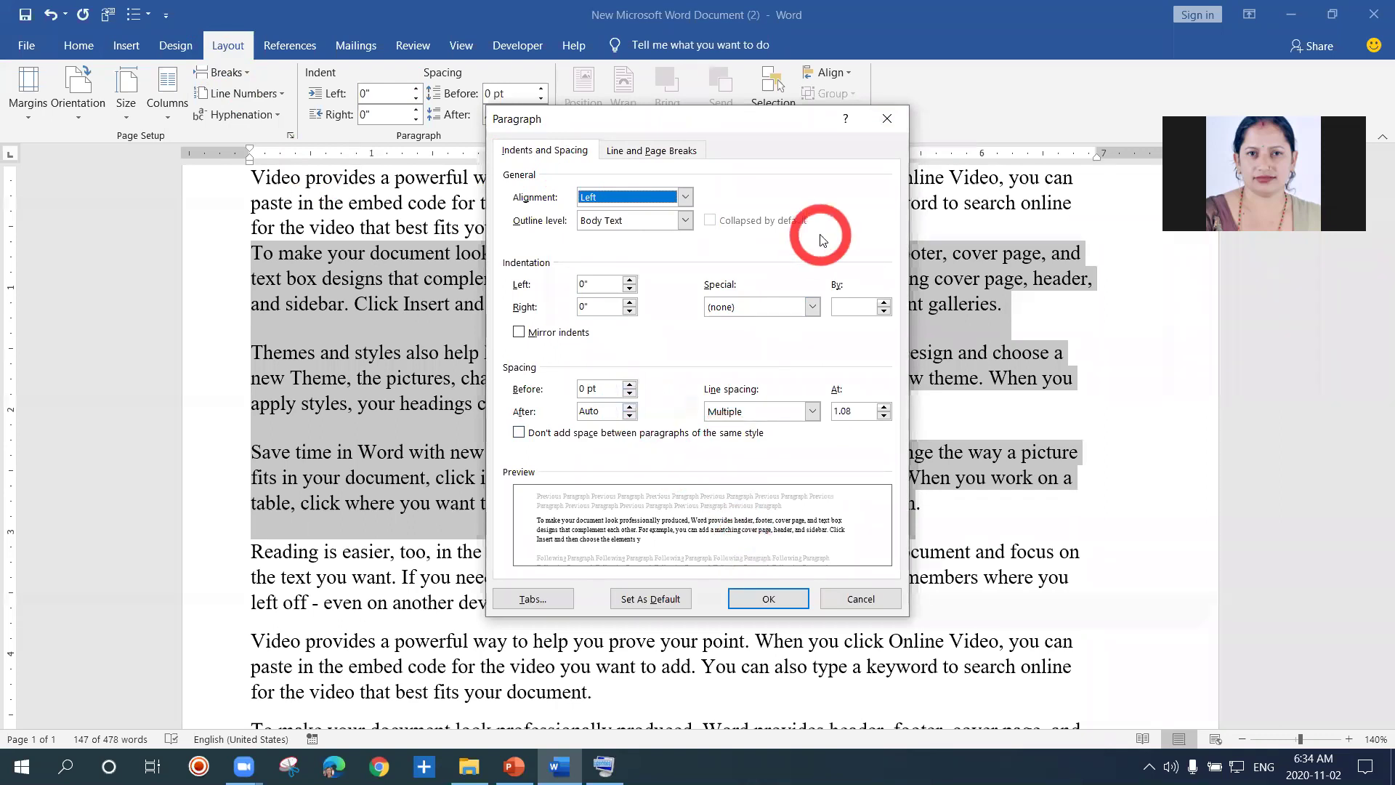
{"action": "left_click", "coordinate": [886, 122]}
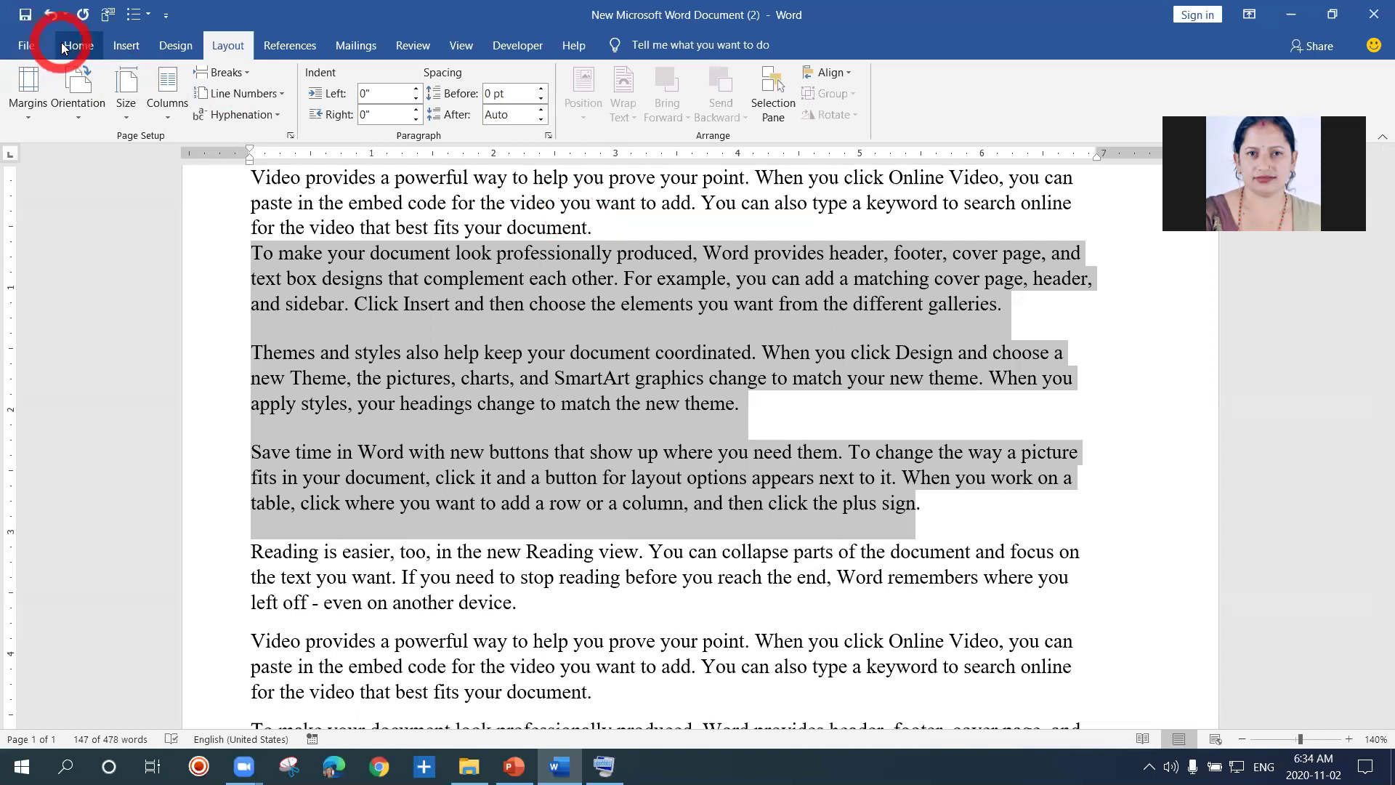
Step: Try 0 pt spacing after and Multiple line spacing at 3 on the selected paragraphs, and undo the change
{"action": "left_click", "coordinate": [64, 48]}
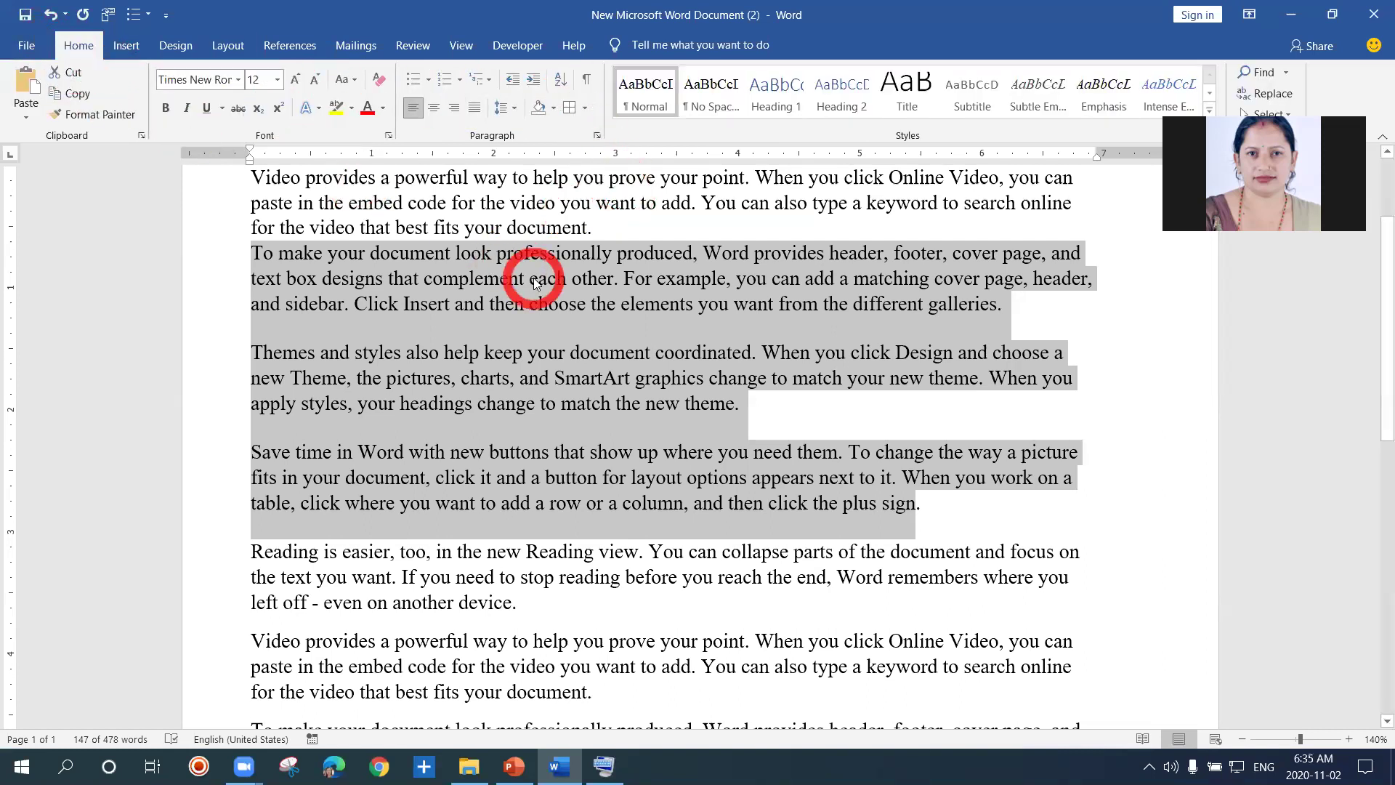
{"action": "left_click", "coordinate": [598, 138]}
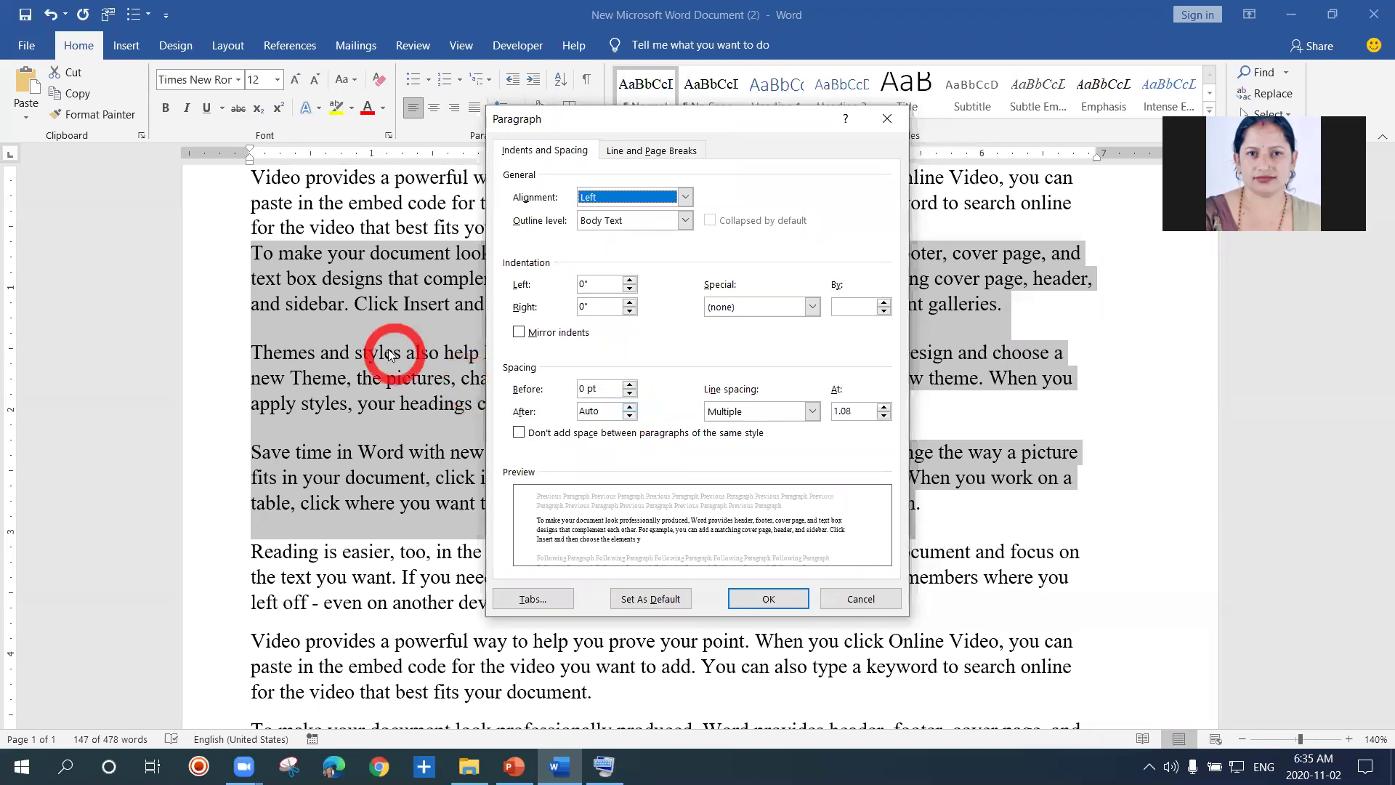
{"action": "left_click", "coordinate": [631, 416]}
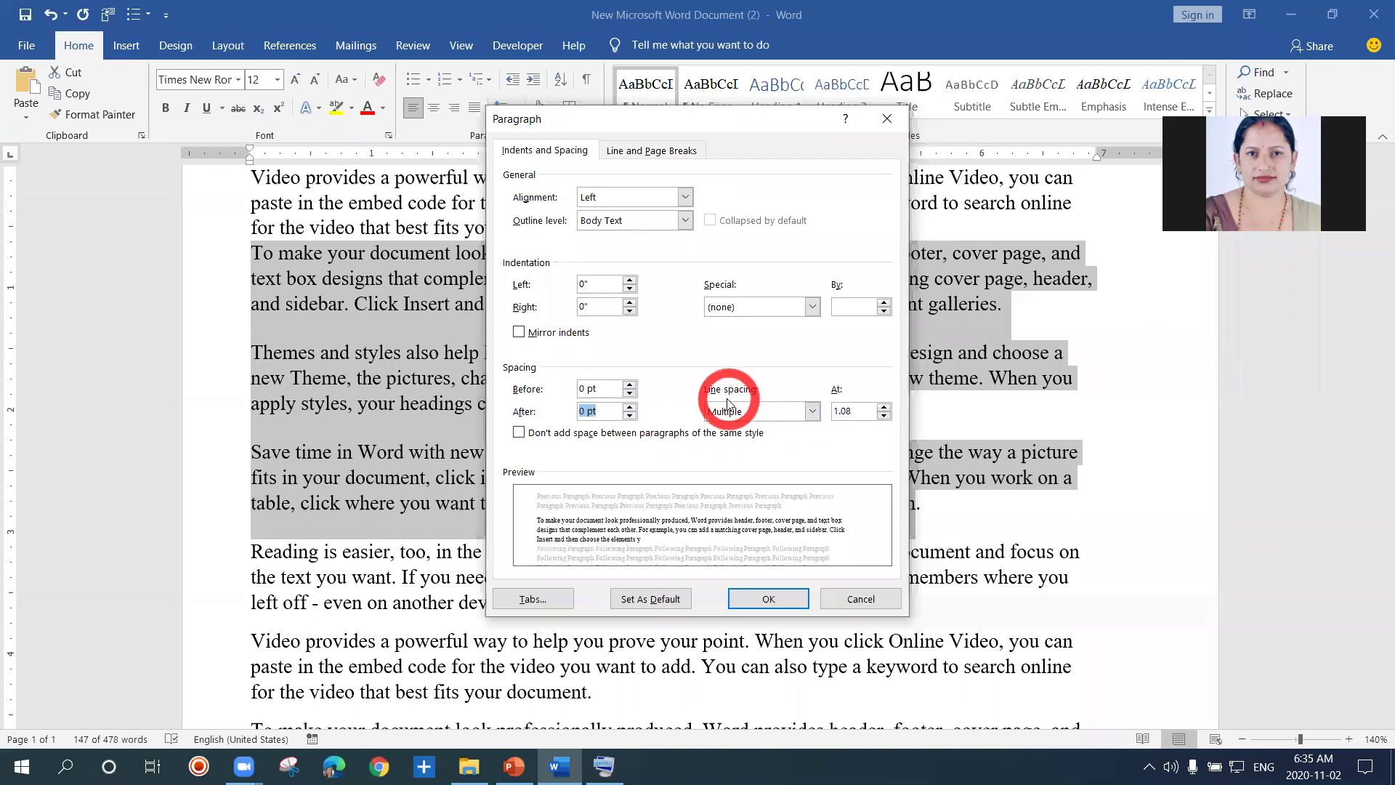
{"action": "left_click", "coordinate": [813, 414]}
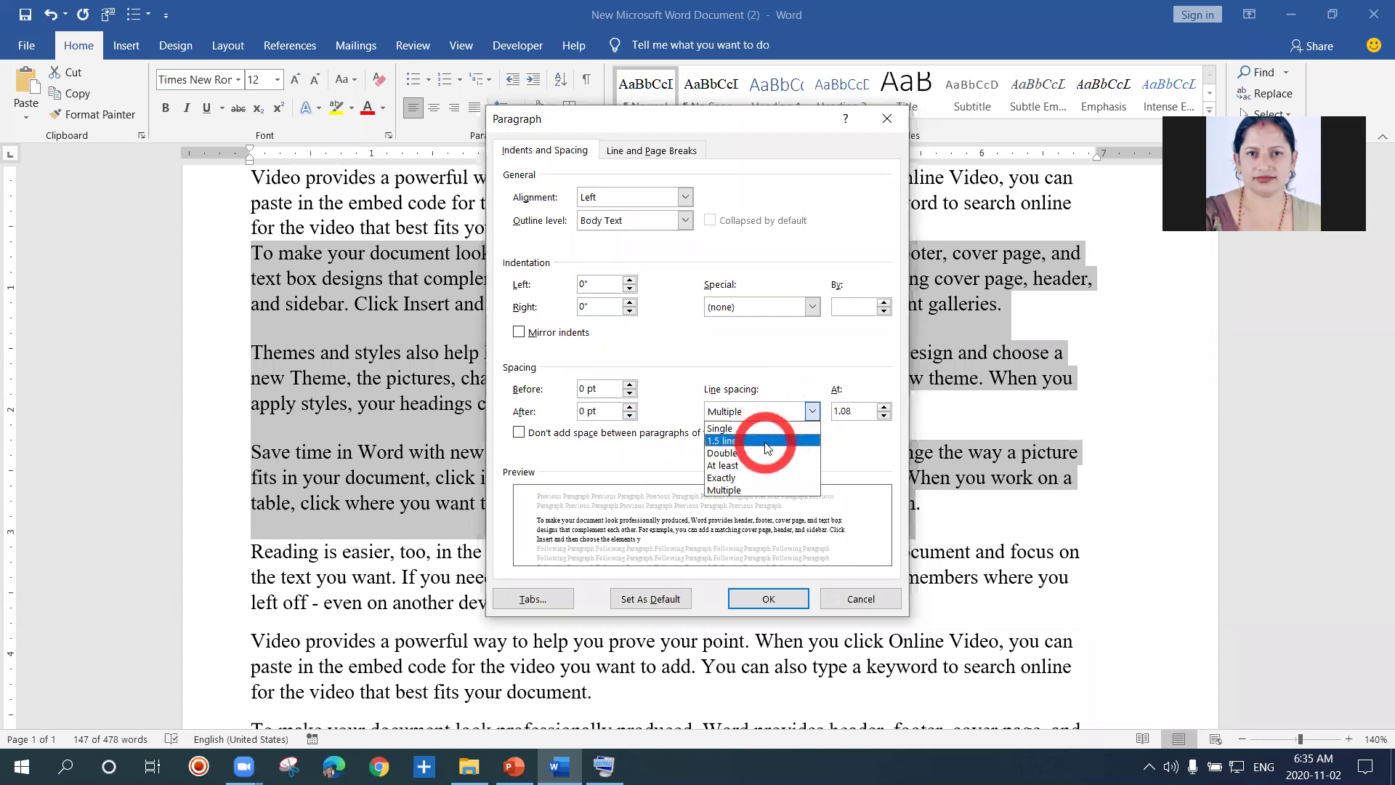
{"action": "left_click", "coordinate": [812, 412]}
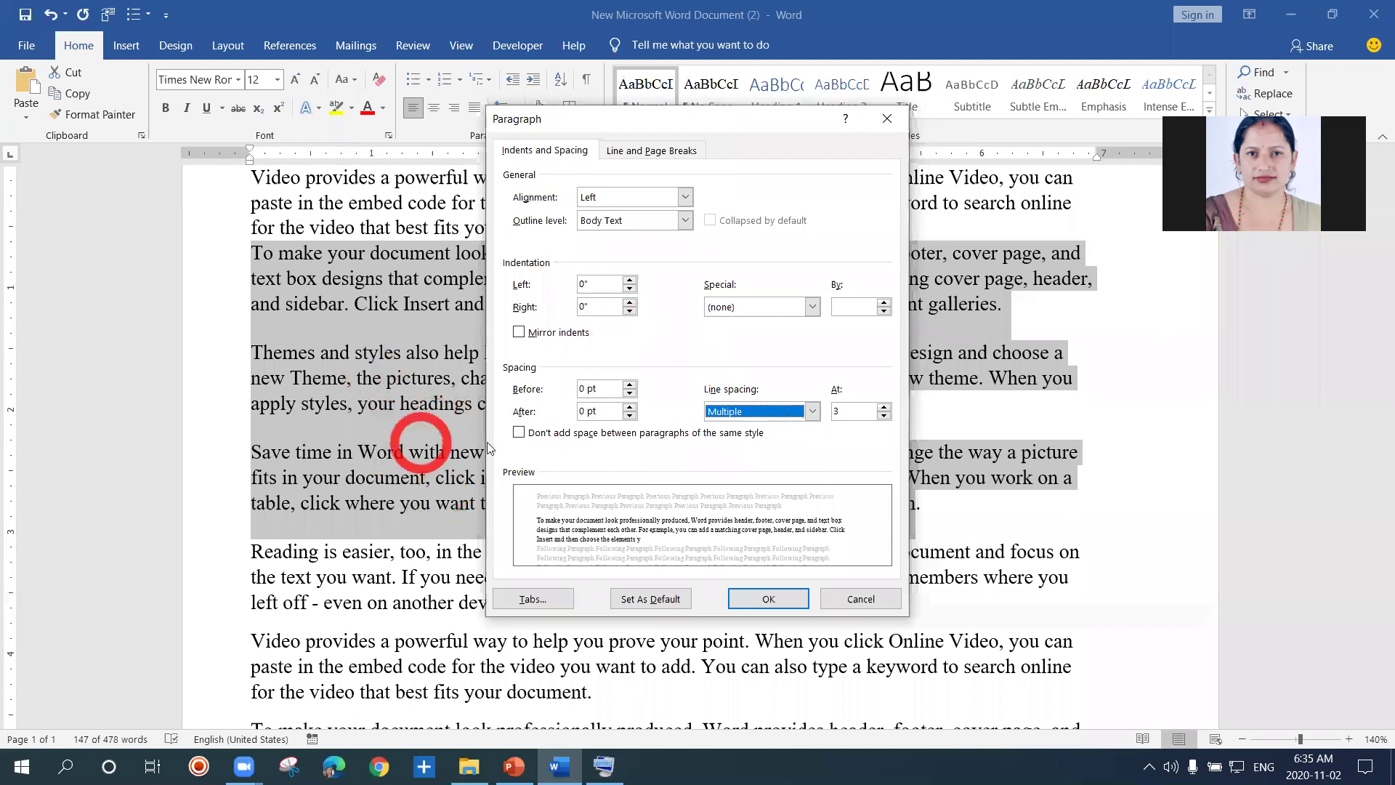
{"action": "left_click", "coordinate": [782, 600]}
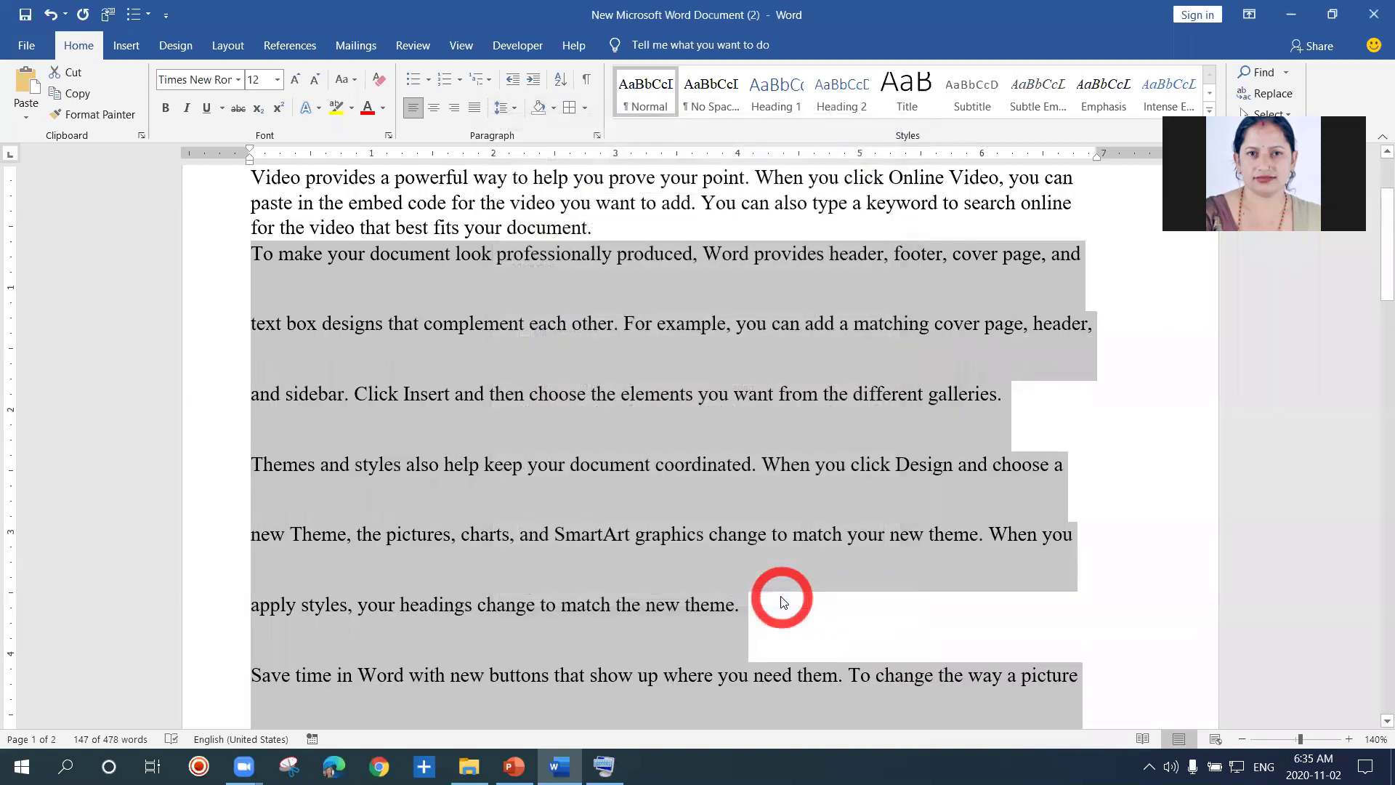
{"action": "key", "text": "ctrl+z"}
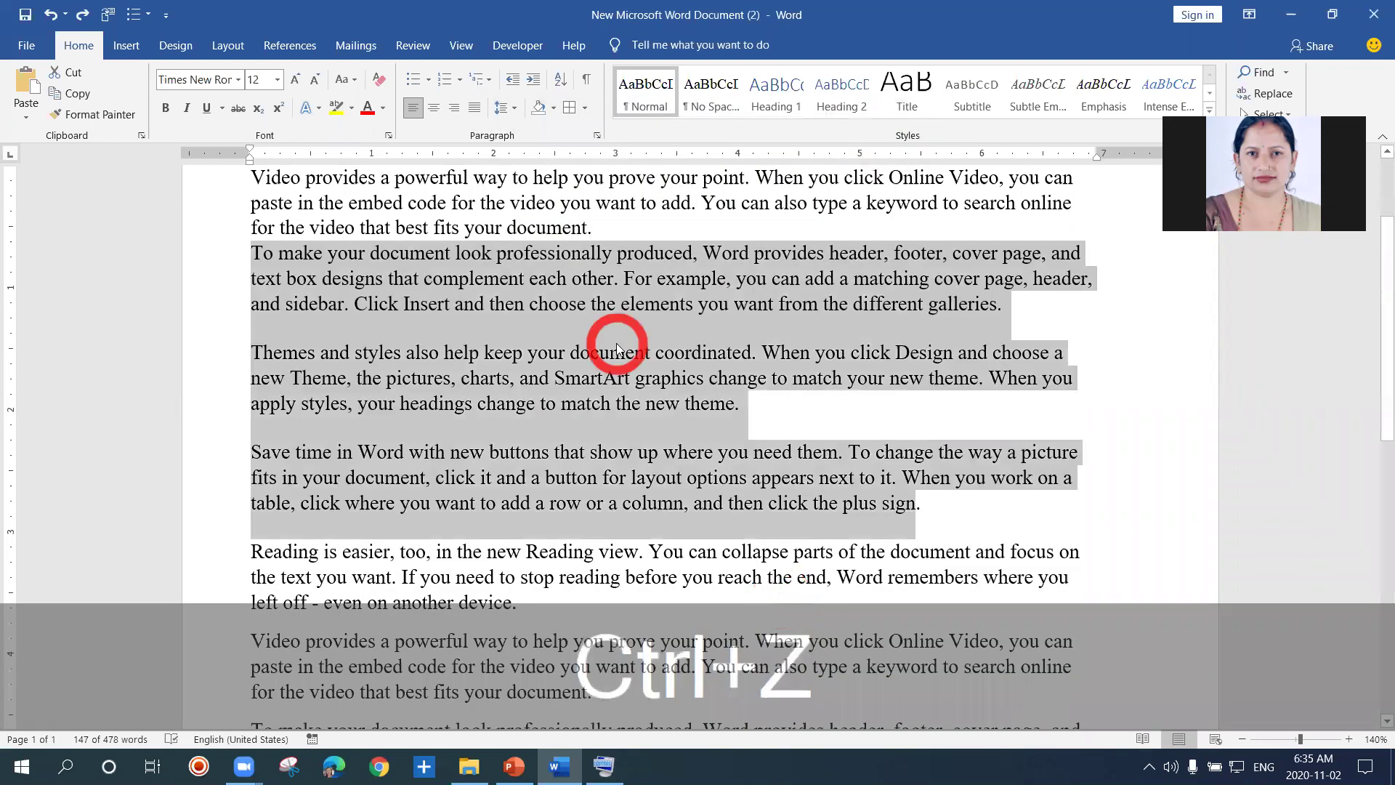
Step: Clear the whole document and generate two paragraphs of sample text with =rand(2)
{"action": "left_click", "coordinate": [616, 347]}
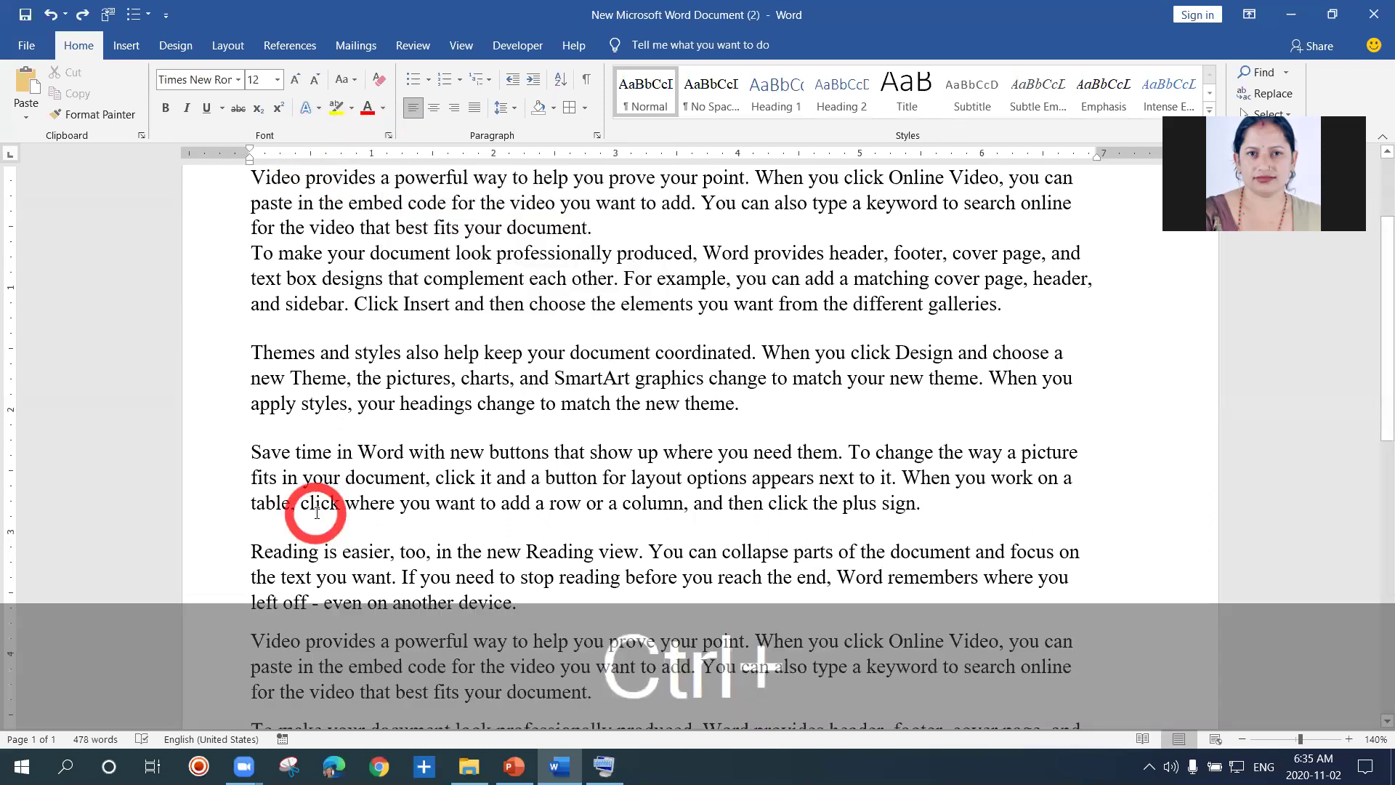
{"action": "key", "text": "ctrl+a"}
{"action": "key", "text": "Delete"}
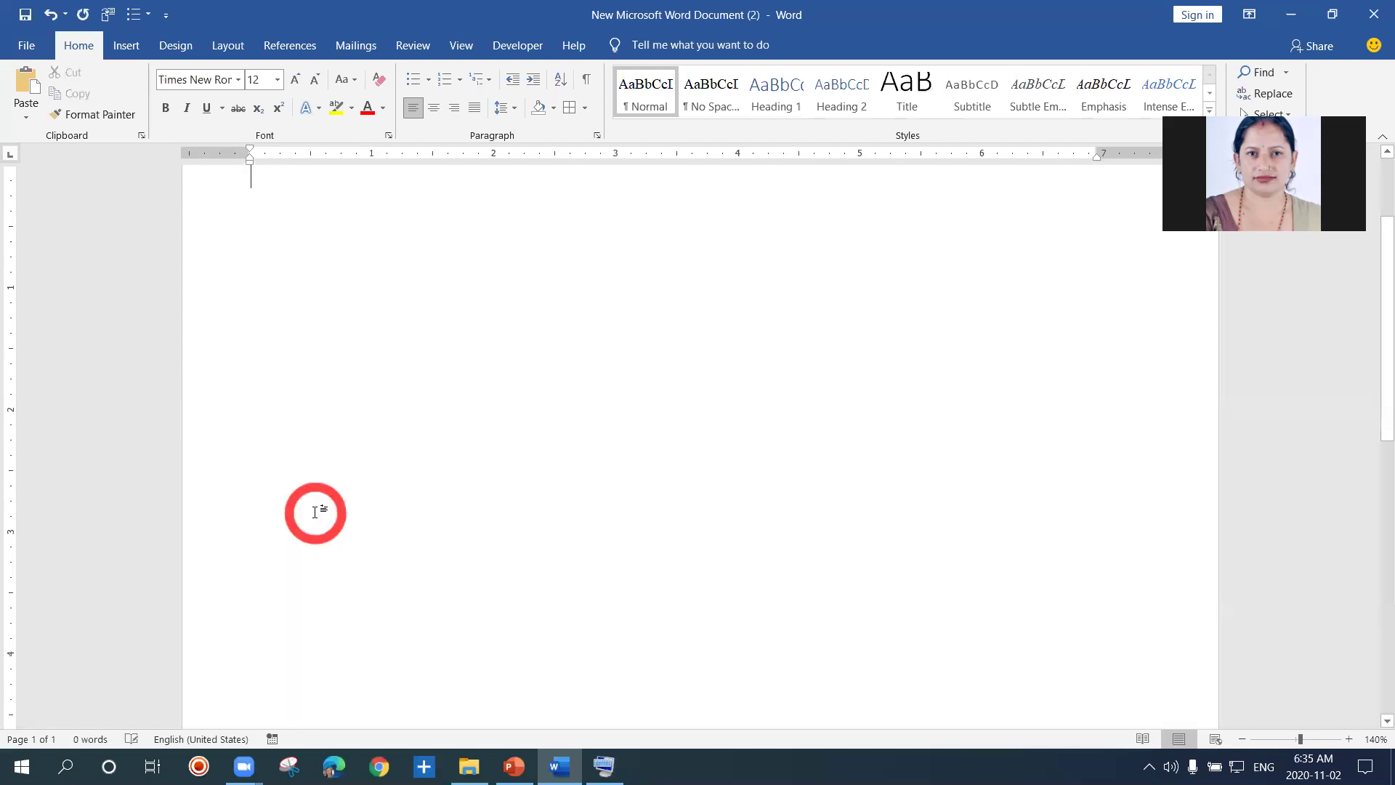
{"action": "type", "text": "=rand("}
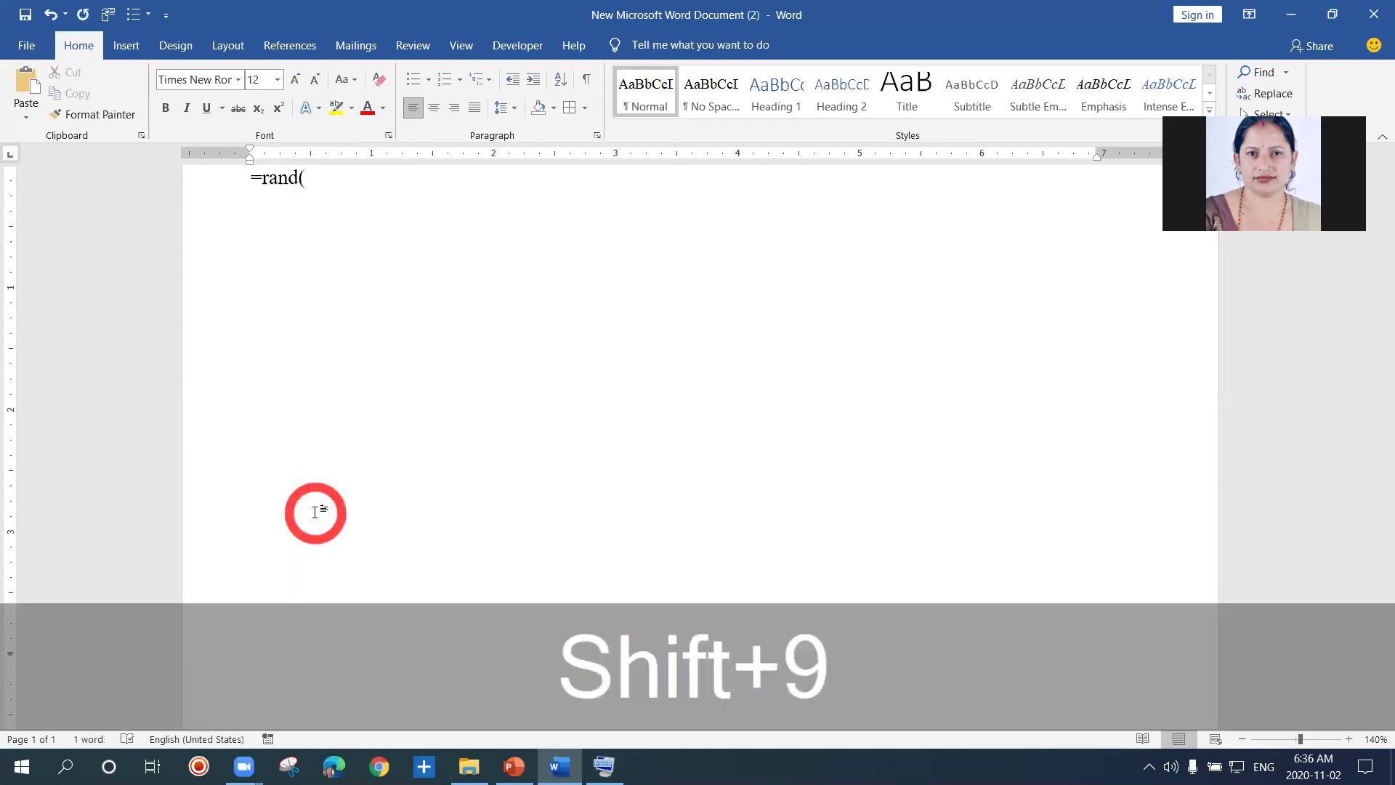
{"action": "type", "text": "2)"}
{"action": "key", "text": "Return"}
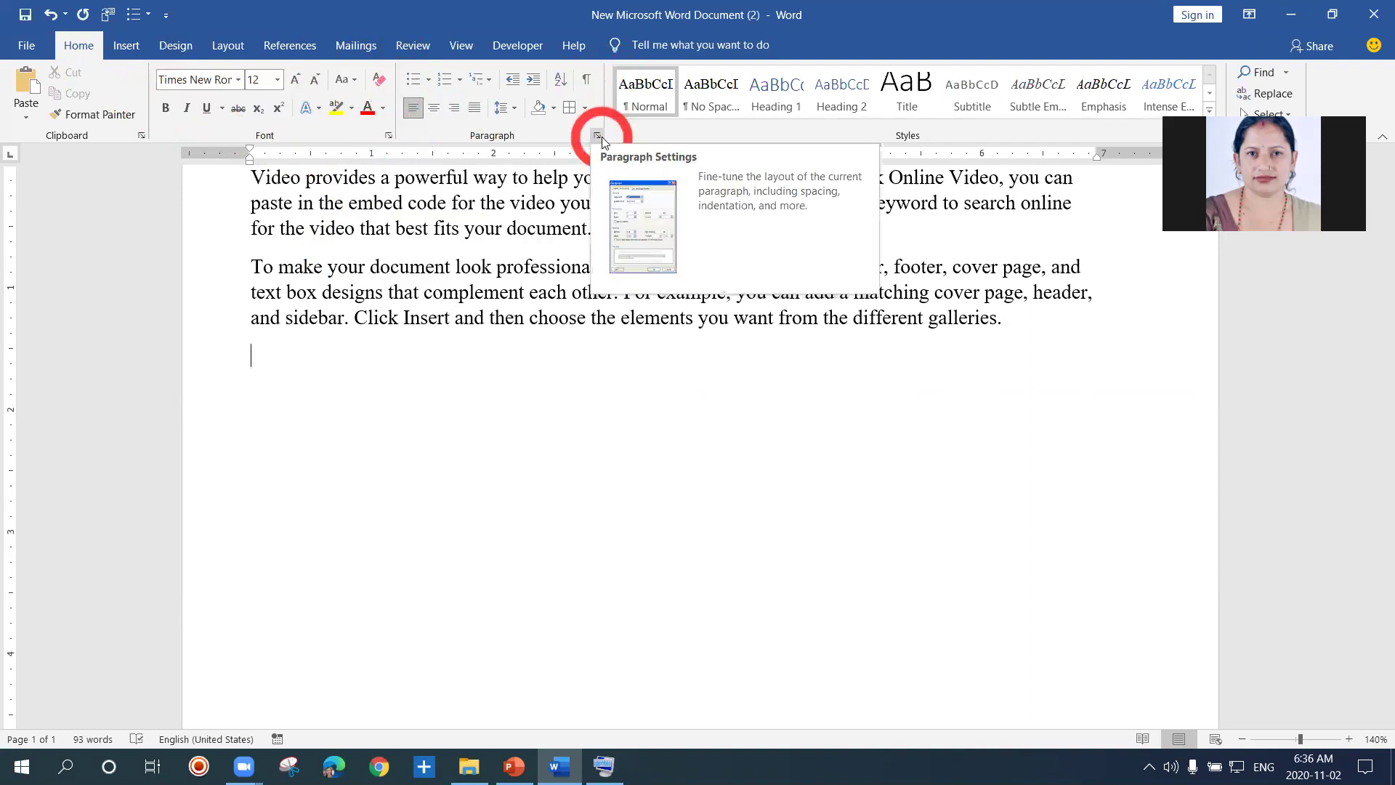
Step: Open the font settings and choose the Italic style and size 14 for Latin text
{"action": "left_click", "coordinate": [389, 137]}
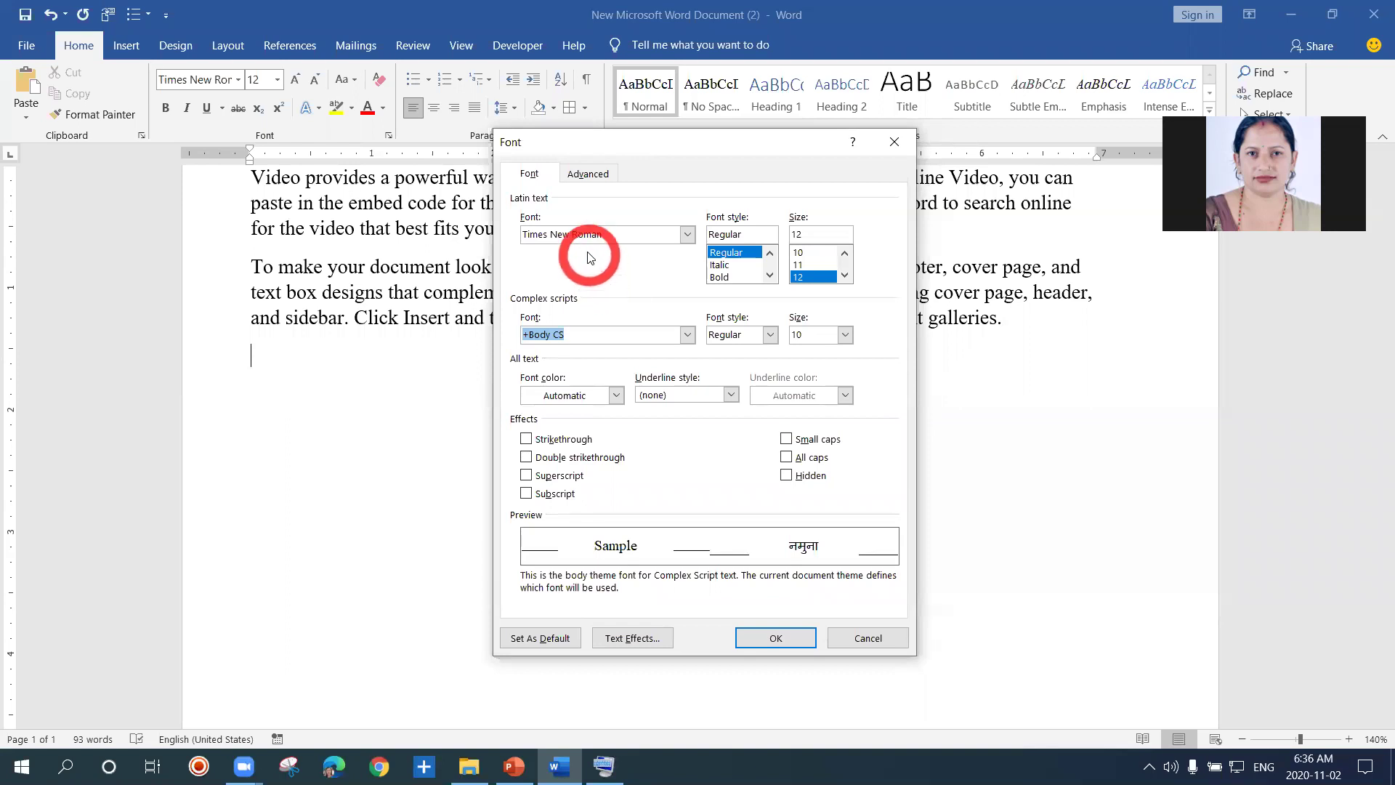
{"action": "left_click", "coordinate": [719, 265]}
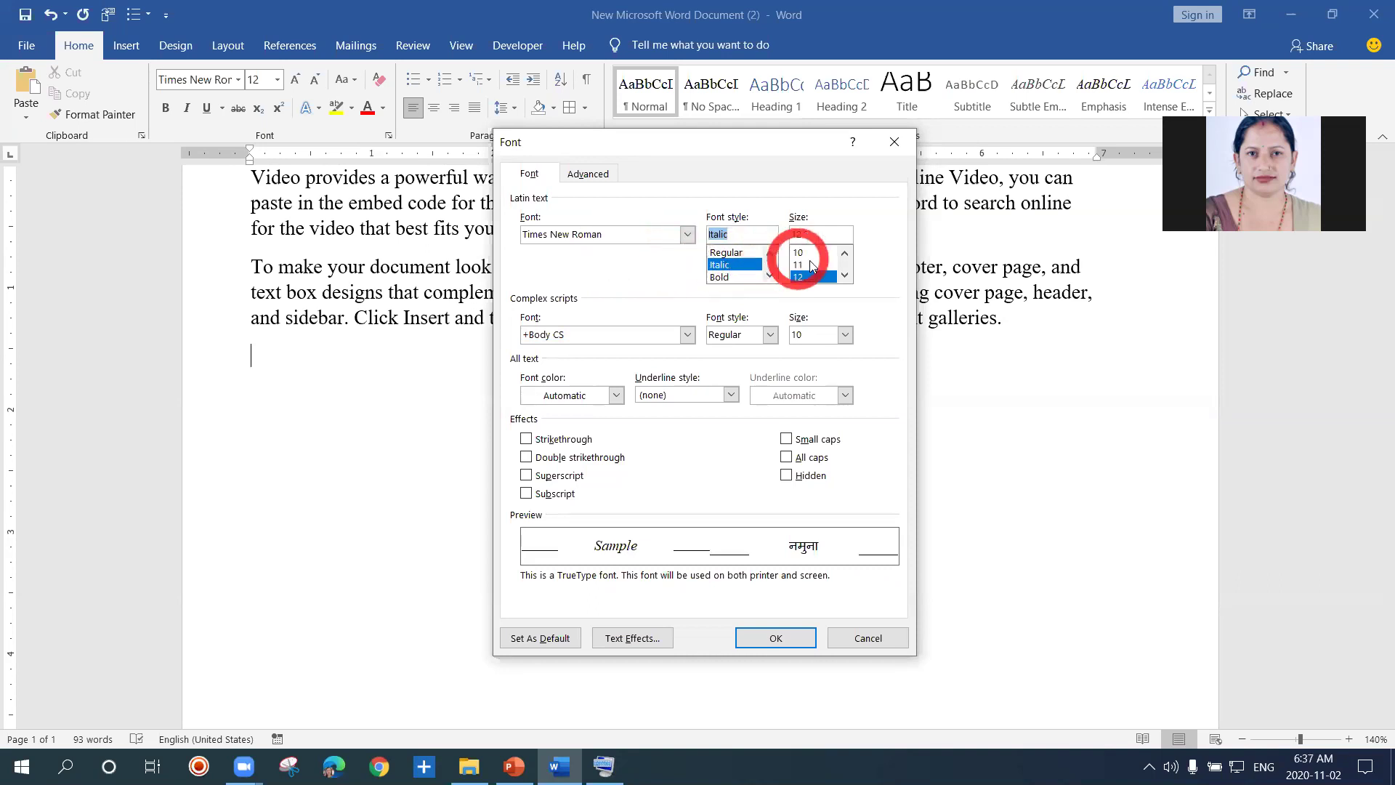
{"action": "left_click", "coordinate": [845, 276]}
{"action": "left_click", "coordinate": [844, 276]}
{"action": "left_click", "coordinate": [844, 276]}
{"action": "left_click", "coordinate": [804, 254]}
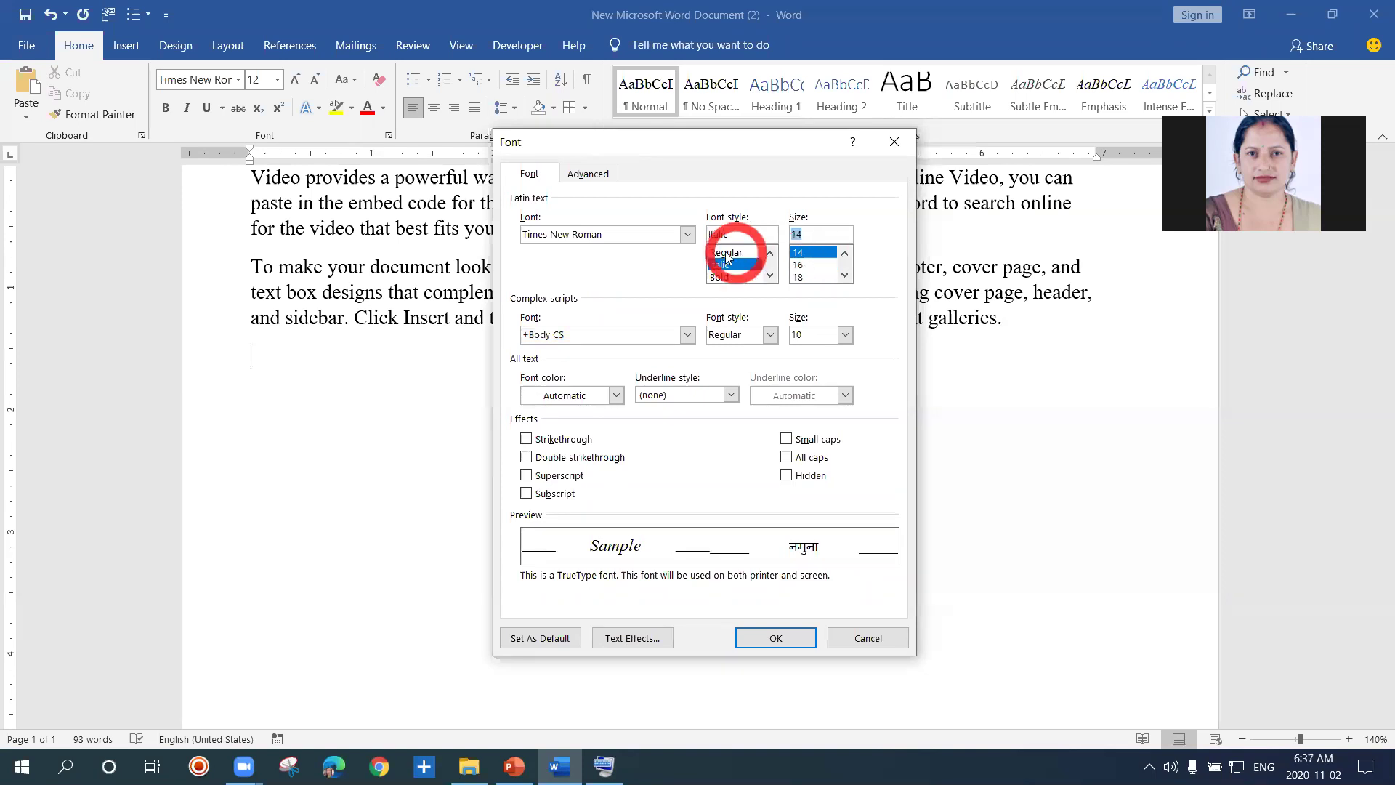
Step: Browse the available Latin text fonts listed around Times New Roman
{"action": "left_click", "coordinate": [687, 235]}
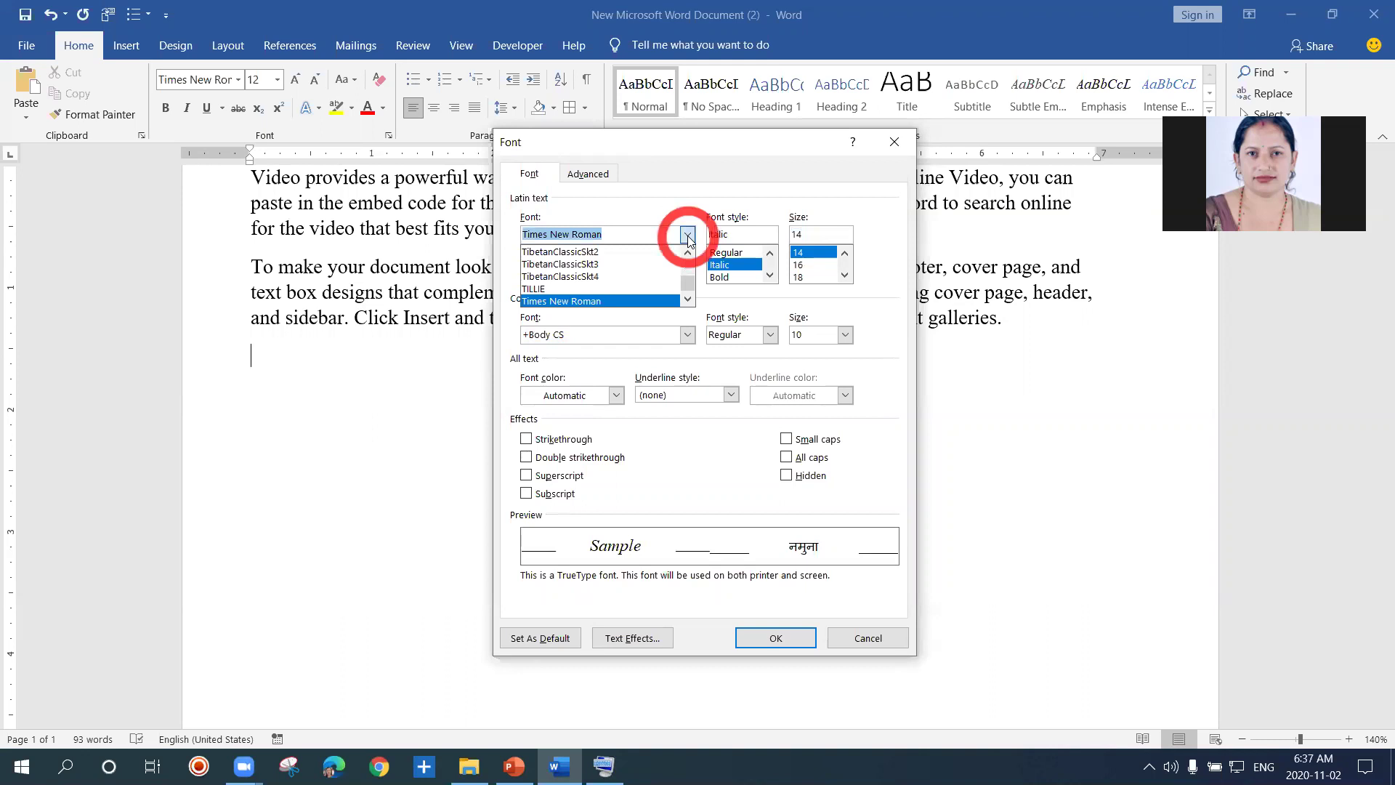
{"action": "left_click", "coordinate": [687, 236]}
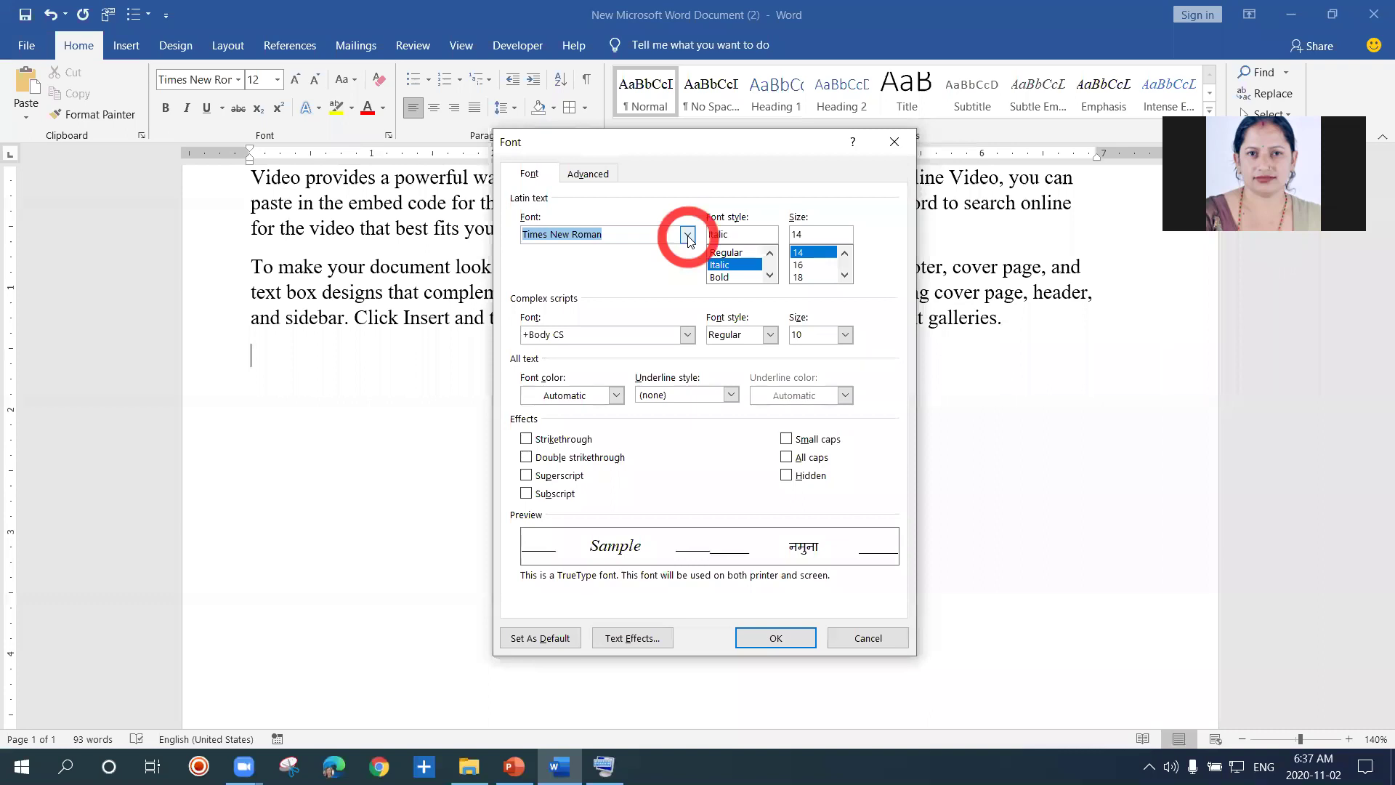
{"action": "left_click", "coordinate": [687, 235]}
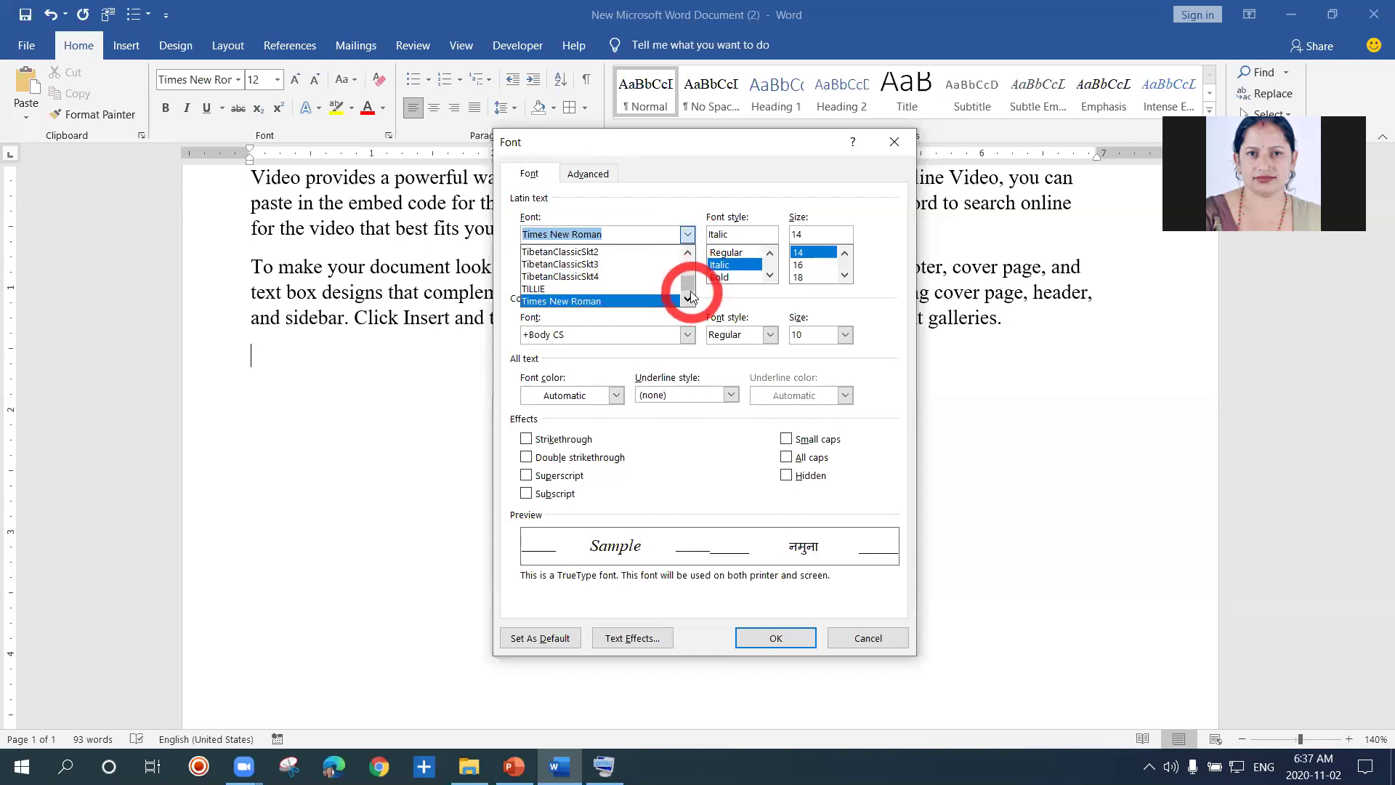
{"action": "left_click", "coordinate": [687, 298]}
{"action": "left_click_drag", "start_coordinate": [687, 298], "coordinate": [687, 254]}
{"action": "left_click", "coordinate": [687, 254]}
{"action": "left_click", "coordinate": [687, 254]}
{"action": "left_click", "coordinate": [688, 253]}
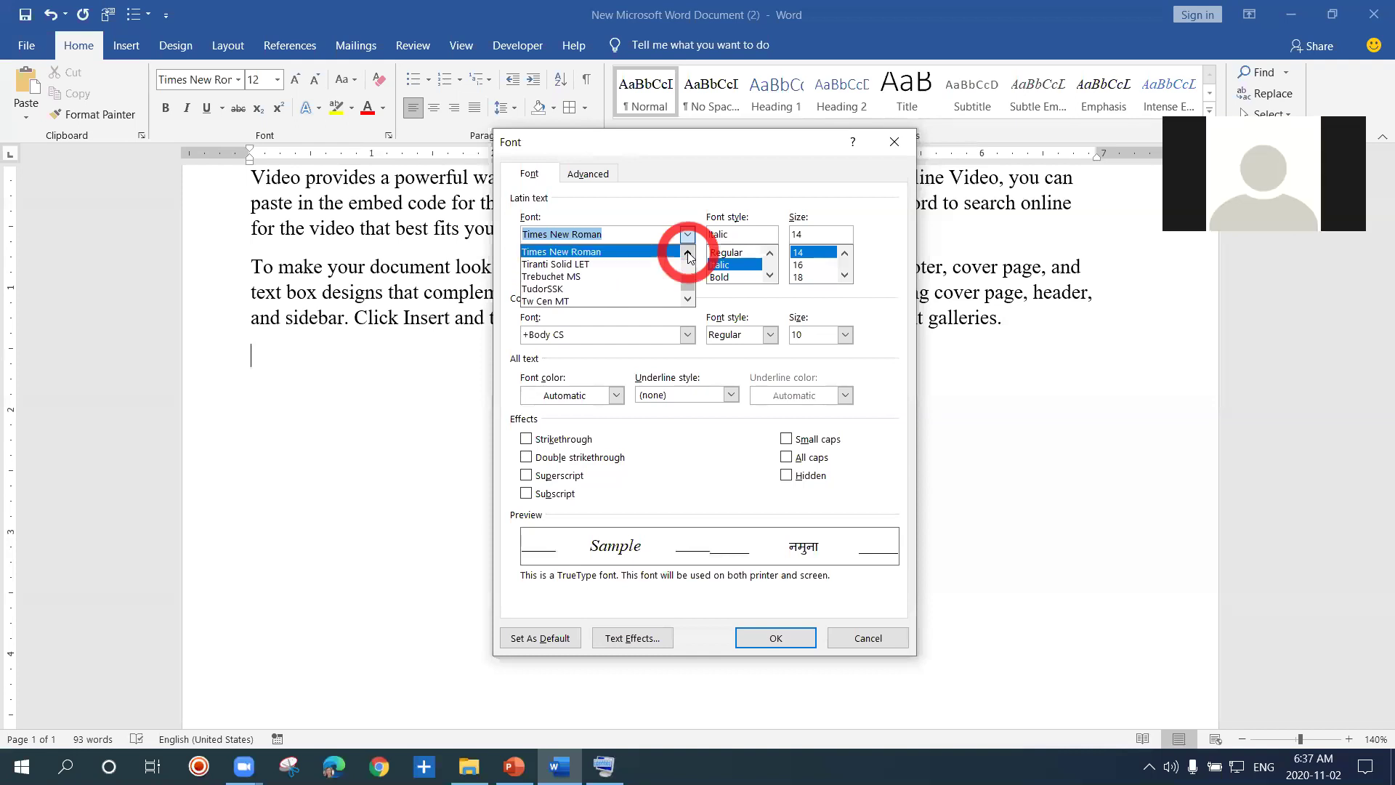
{"action": "left_click", "coordinate": [687, 253]}
{"action": "left_click", "coordinate": [688, 253]}
{"action": "left_click", "coordinate": [687, 253]}
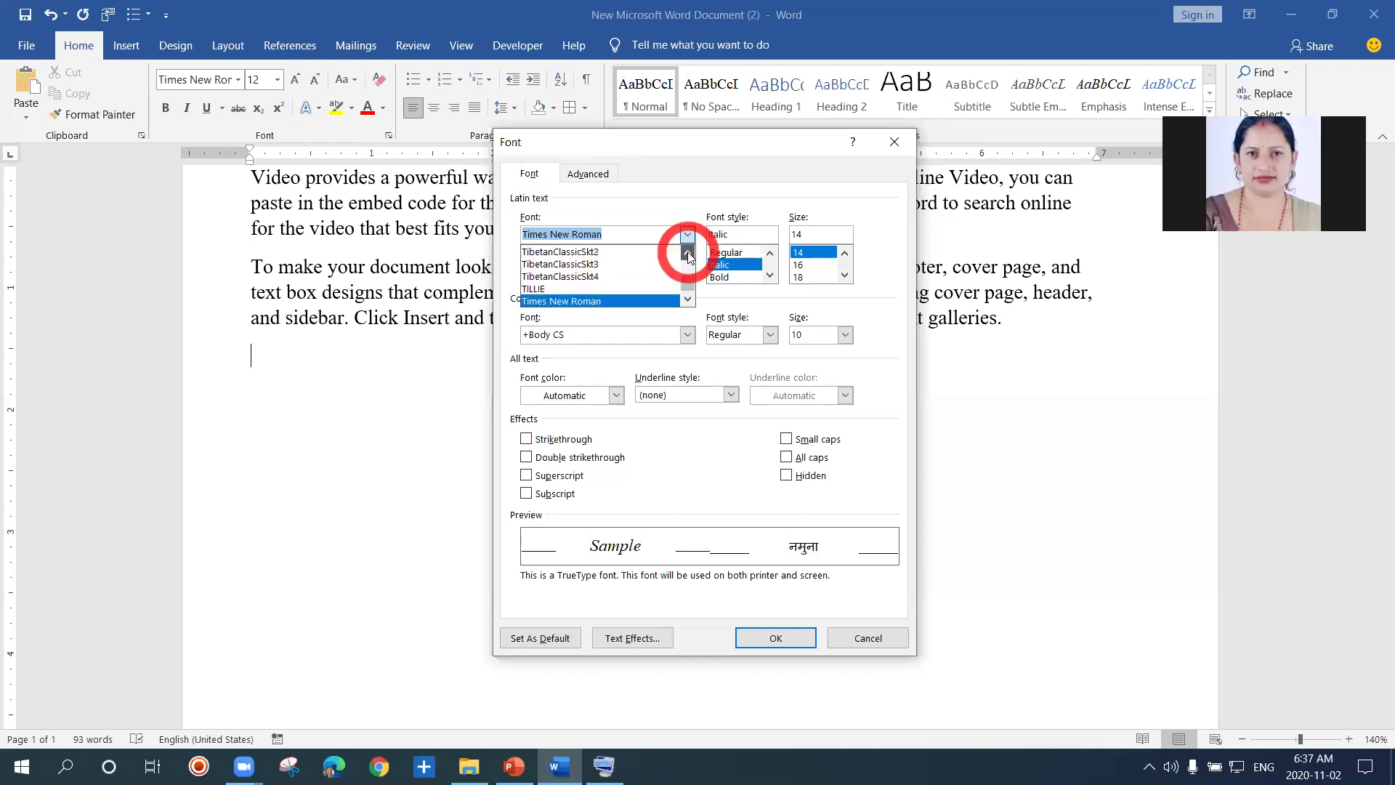
{"action": "left_click", "coordinate": [688, 253]}
{"action": "left_click", "coordinate": [687, 253]}
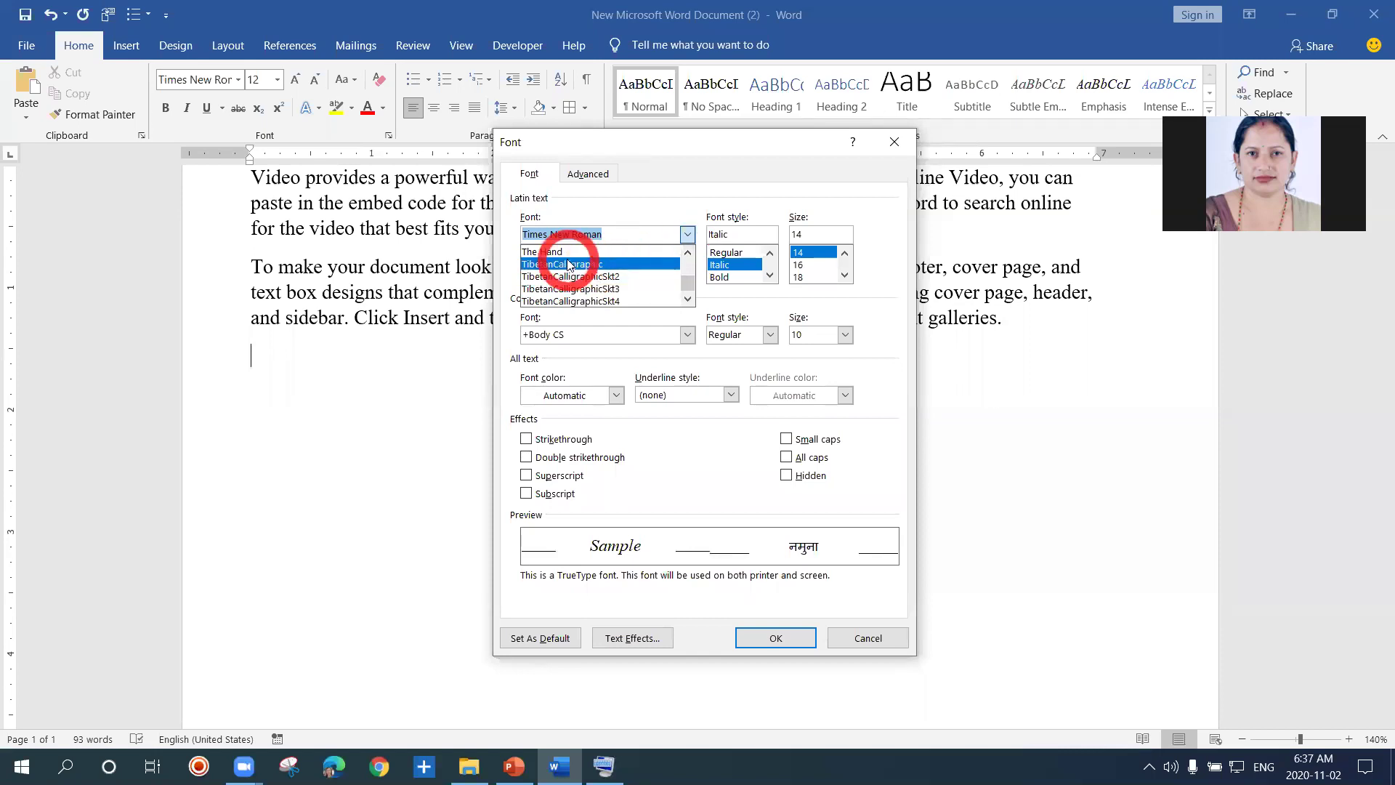
Step: Step the Latin text font choice forward to Tw Cen MT Condensed and back to Sitka Subheading, comparing the previews
{"action": "key", "text": "Down"}
{"action": "key", "text": "Down"}
{"action": "key", "text": "Down"}
{"action": "key", "text": "Down"}
{"action": "key", "text": "Down"}
{"action": "key", "text": "Down"}
{"action": "key", "text": "Down"}
{"action": "key", "text": "Down"}
{"action": "key", "text": "Down"}
{"action": "key", "text": "Down"}
{"action": "key", "text": "Down"}
{"action": "key", "text": "Down"}
{"action": "key", "text": "Down"}
{"action": "key", "text": "Down"}
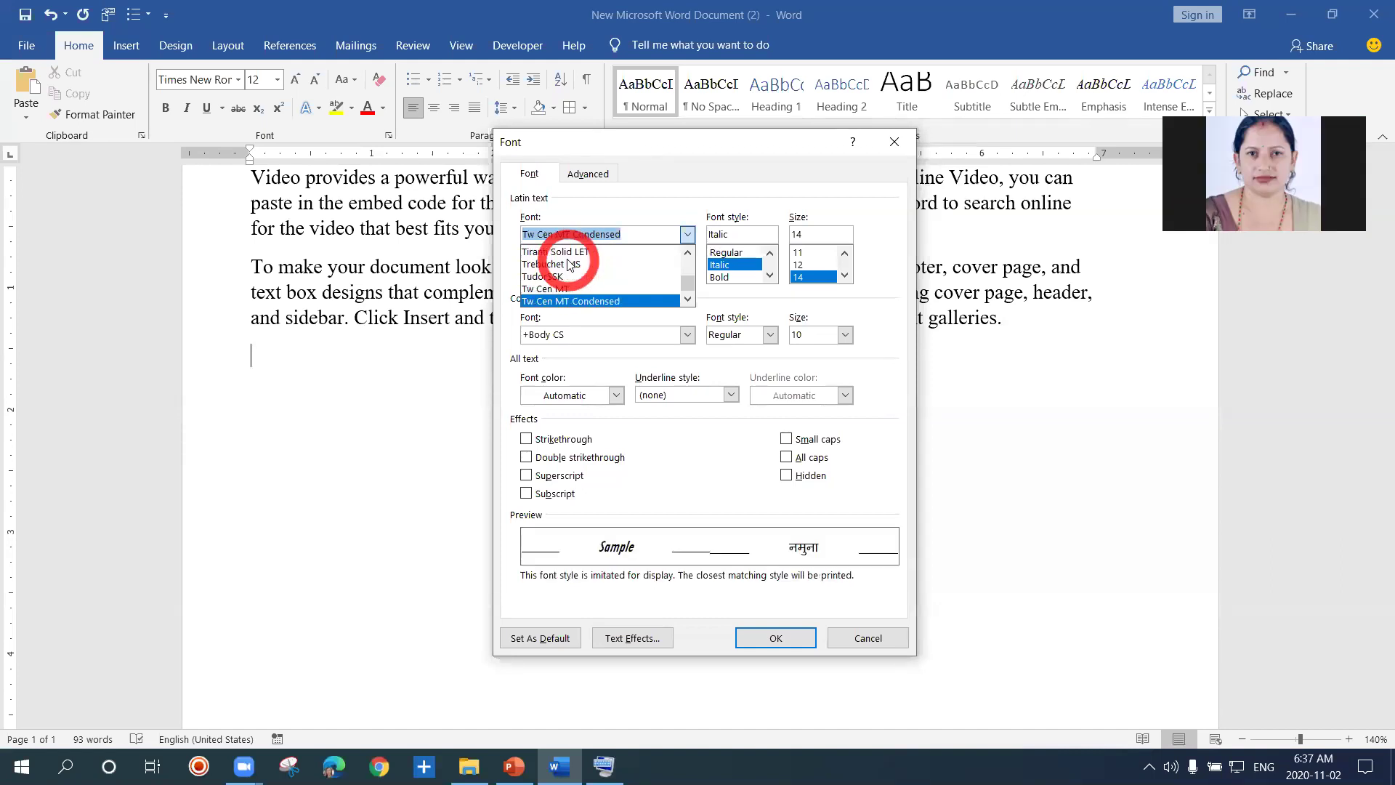
{"action": "key", "text": "Up"}
{"action": "key", "text": "Up"}
{"action": "key", "text": "Up"}
{"action": "key", "text": "Up"}
{"action": "key", "text": "Up"}
{"action": "key", "text": "Up"}
{"action": "key", "text": "Up"}
{"action": "key", "text": "Up"}
{"action": "key", "text": "Up"}
{"action": "key", "text": "Up"}
{"action": "key", "text": "Up"}
{"action": "key", "text": "Up"}
{"action": "key", "text": "Up"}
{"action": "key", "text": "Up"}
{"action": "key", "text": "Up"}
{"action": "key", "text": "Up"}
{"action": "key", "text": "Up"}
{"action": "key", "text": "Up"}
{"action": "key", "text": "Up"}
{"action": "key", "text": "Up"}
{"action": "key", "text": "Up"}
{"action": "key", "text": "Up"}
{"action": "key", "text": "Up"}
{"action": "key", "text": "Up"}
{"action": "key", "text": "Up"}
{"action": "key", "text": "Up"}
{"action": "key", "text": "Up"}
{"action": "key", "text": "Up"}
{"action": "key", "text": "Up"}
{"action": "key", "text": "Up"}
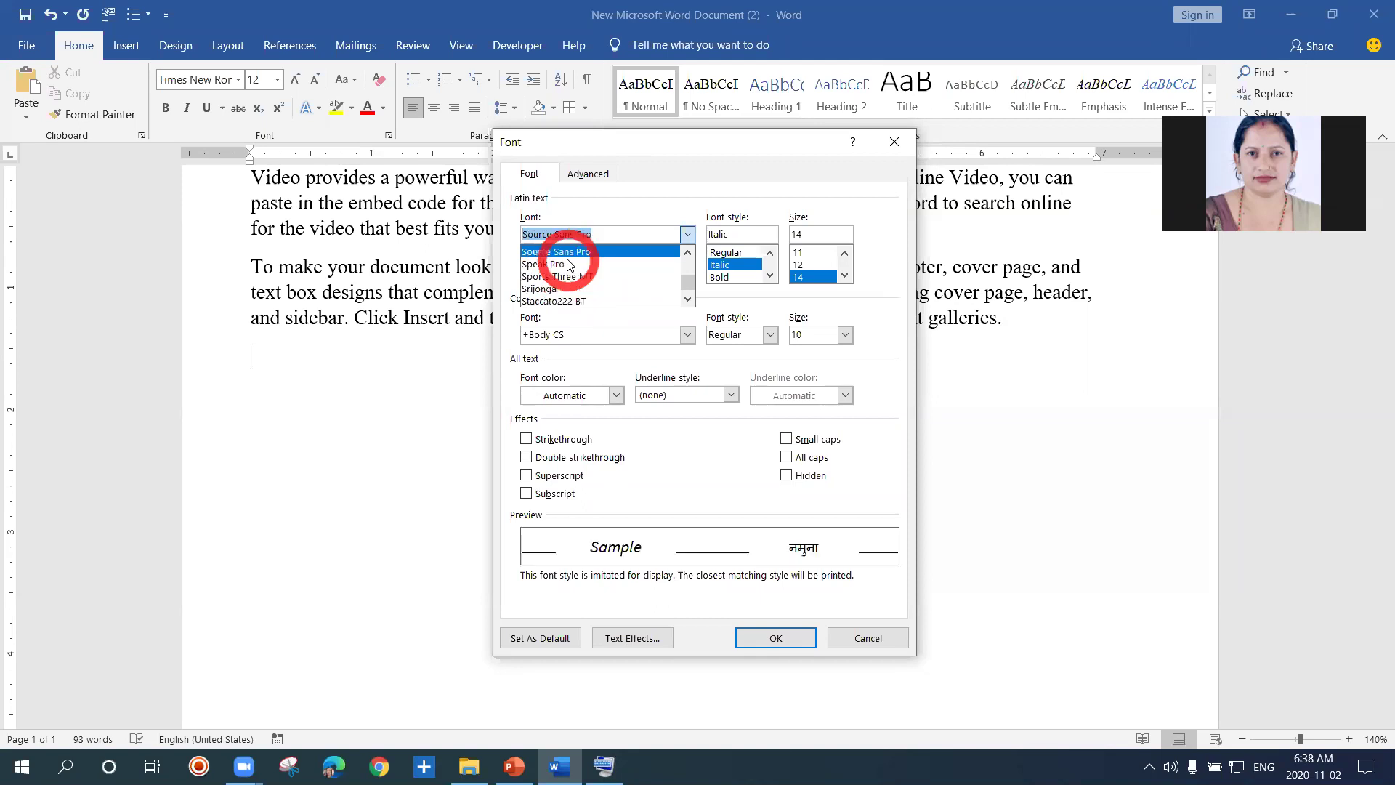
{"action": "key", "text": "Up"}
{"action": "key", "text": "Up"}
{"action": "key", "text": "Up"}
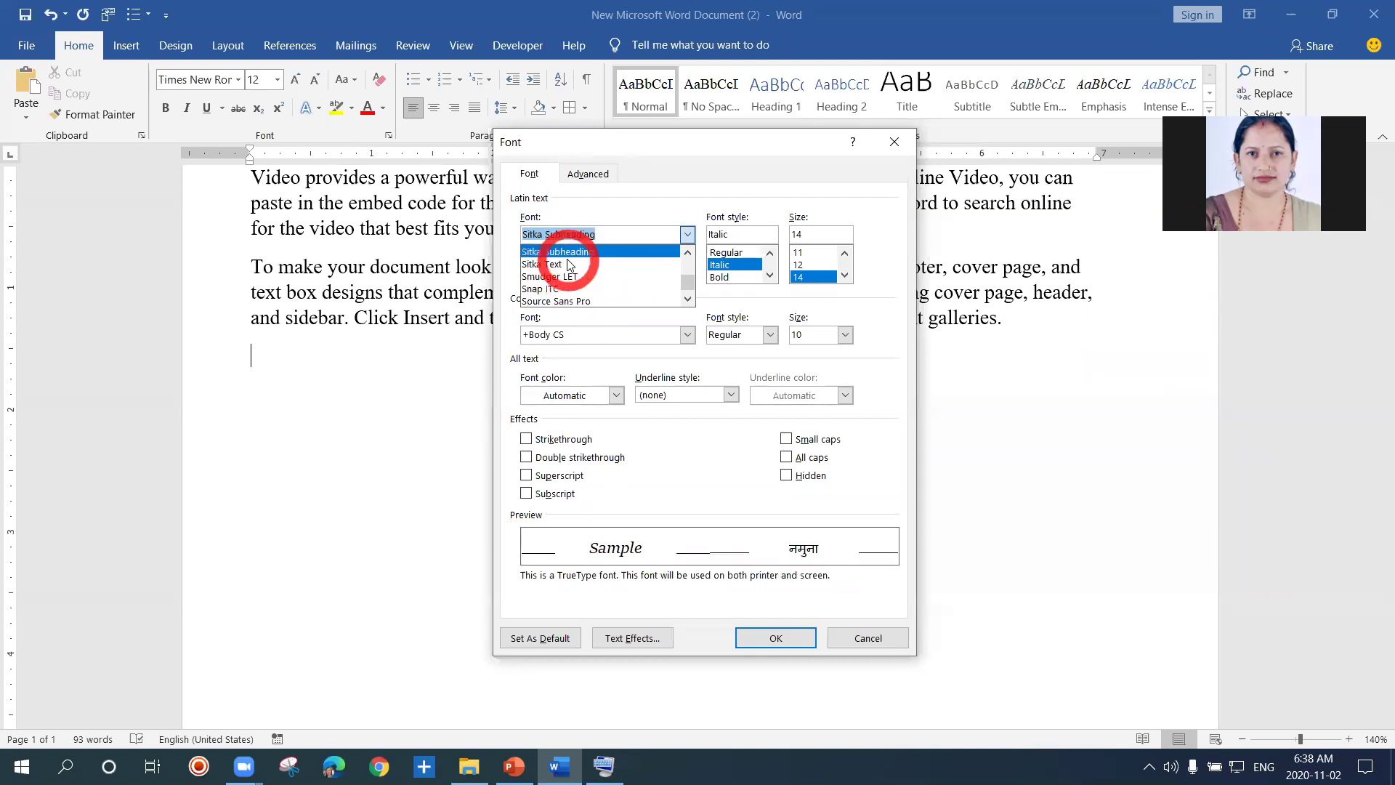
Step: Browse the Latin text font list backwards from Sitka Subheading to the fonts starting with P
{"action": "key", "text": "Up"}
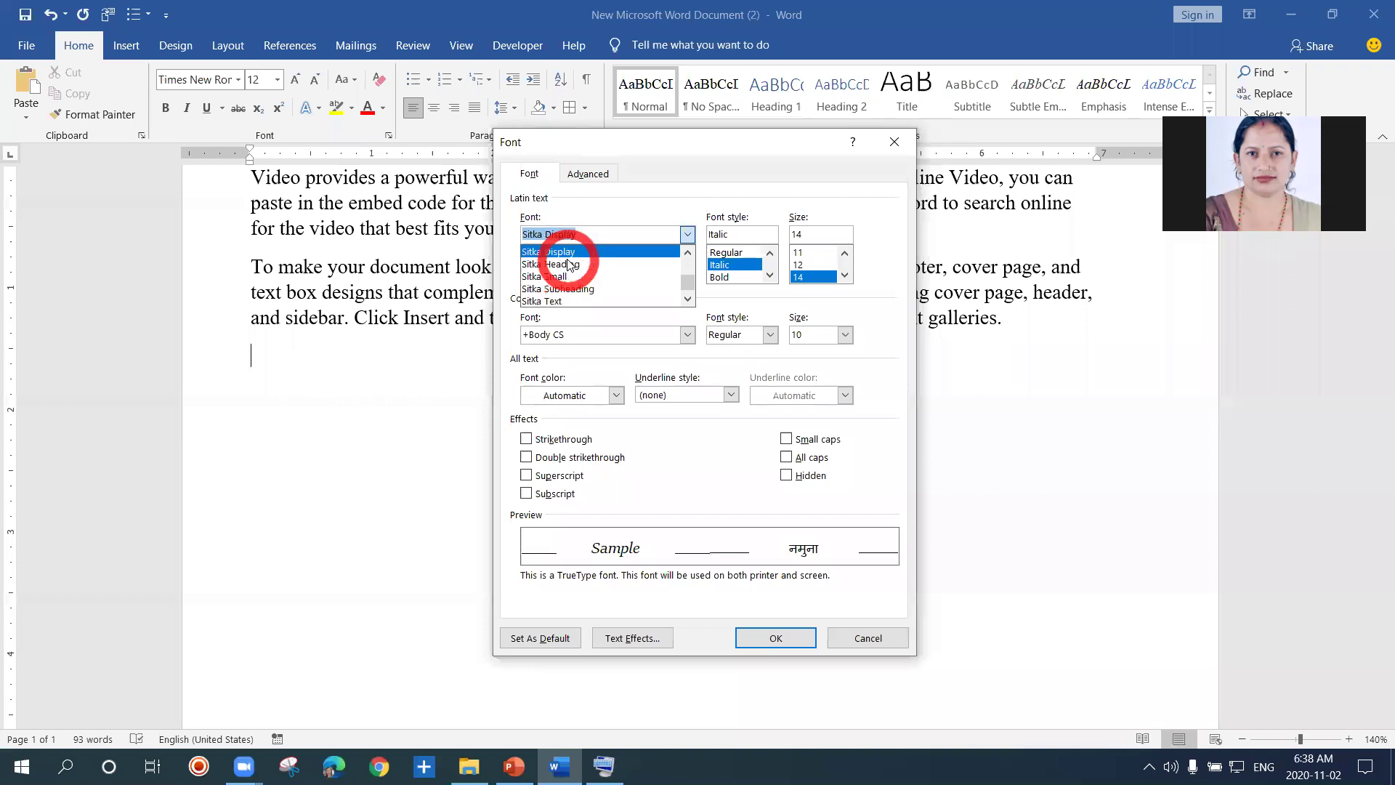
{"action": "key", "text": "Up"}
{"action": "key", "text": "Up"}
{"action": "key", "text": "Up"}
{"action": "key", "text": "Up"}
{"action": "key", "text": "Up"}
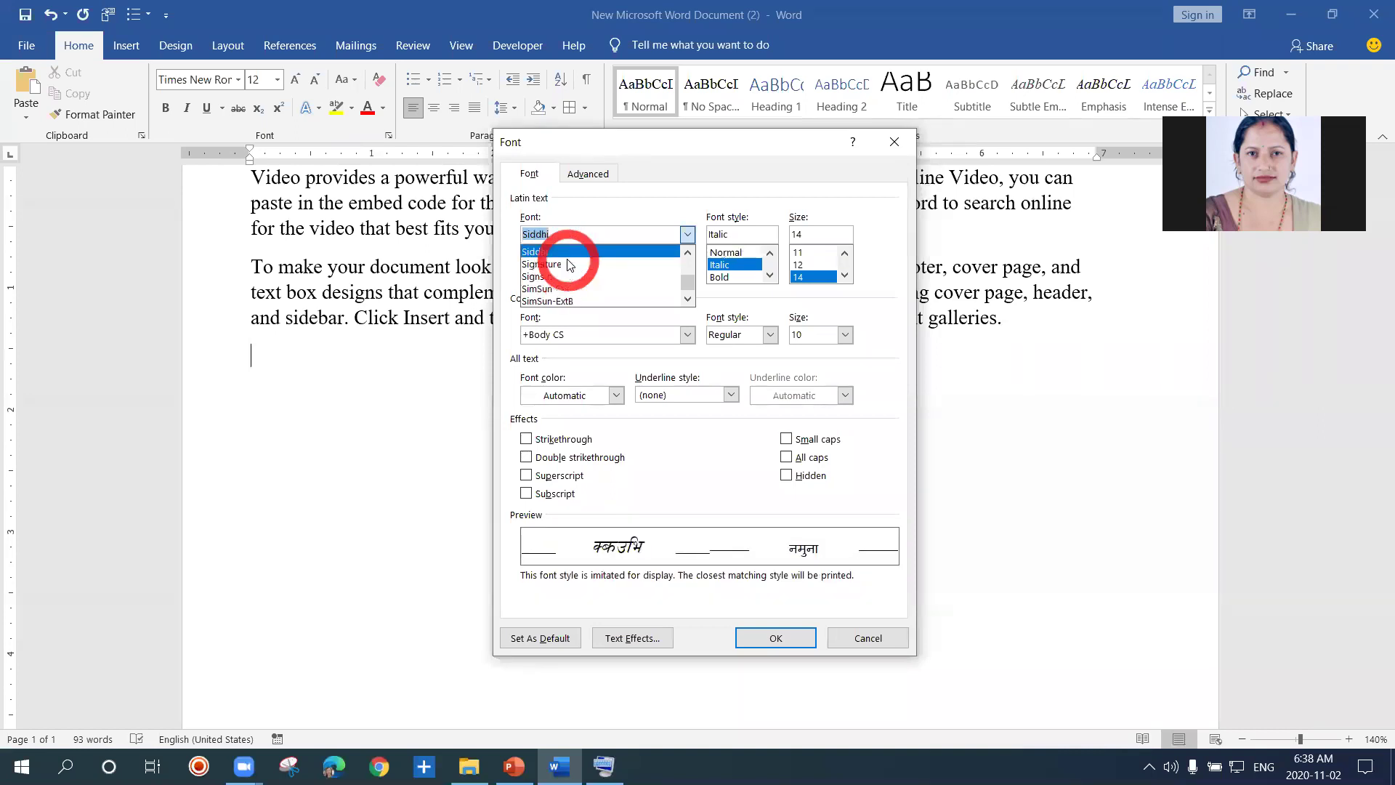
{"action": "key", "text": "Up"}
{"action": "key", "text": "Up"}
{"action": "key", "text": "Up"}
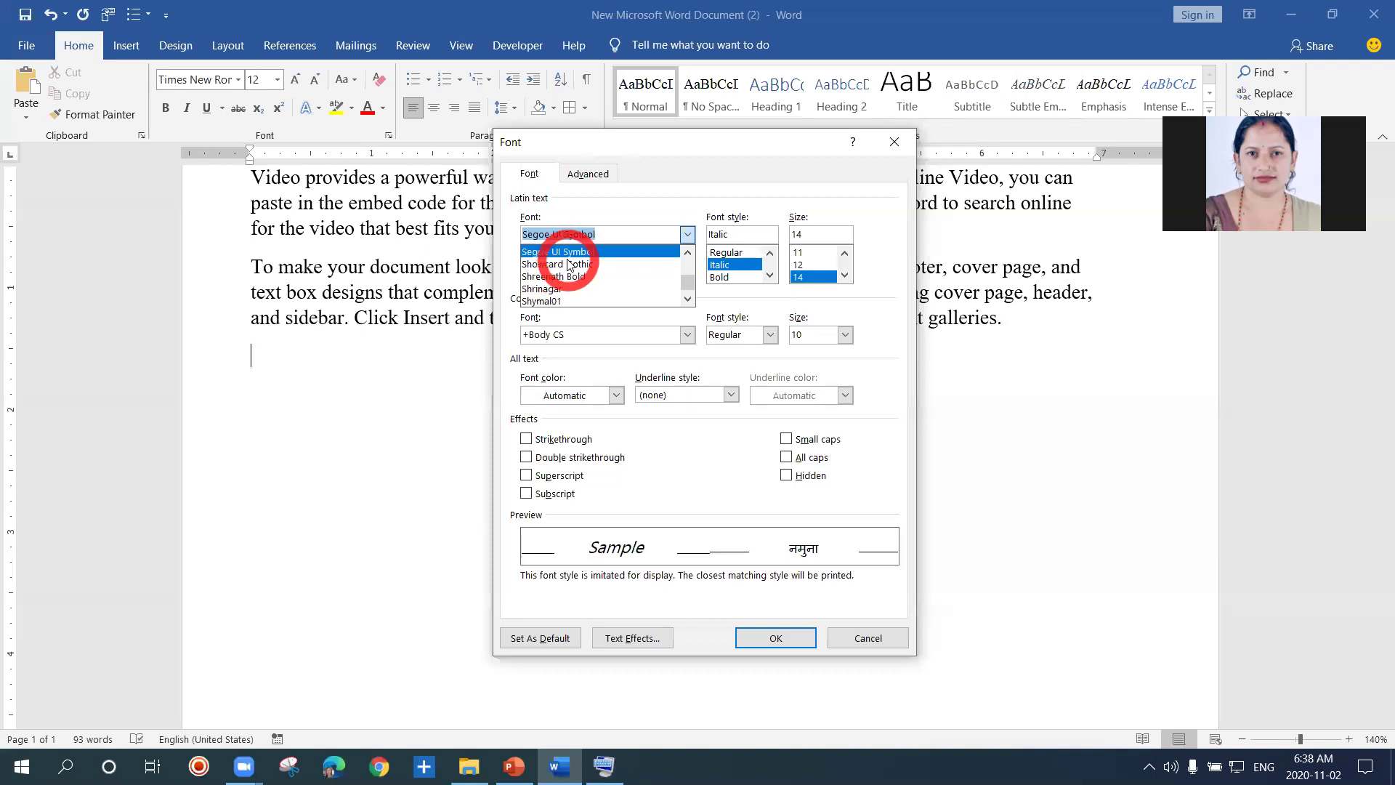
{"action": "key", "text": "Up"}
{"action": "key", "text": "Up"}
{"action": "key", "text": "Up"}
{"action": "key", "text": "Up"}
{"action": "key", "text": "Up"}
{"action": "key", "text": "Up"}
{"action": "key", "text": "Up"}
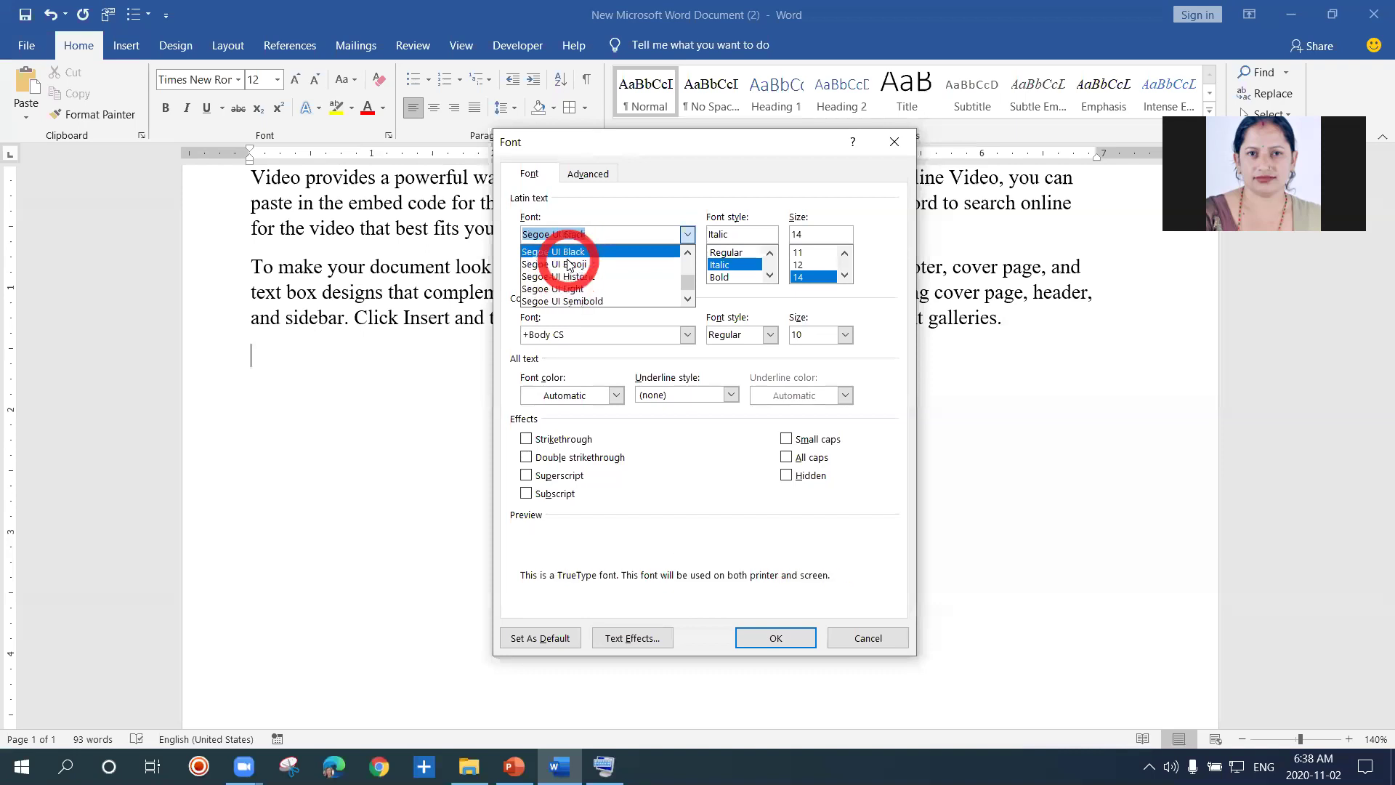
{"action": "key", "text": "Up"}
{"action": "key", "text": "Up"}
{"action": "key", "text": "Up"}
{"action": "key", "text": "Up"}
{"action": "key", "text": "Up"}
{"action": "key", "text": "Up"}
{"action": "key", "text": "Up"}
{"action": "key", "text": "Up"}
{"action": "key", "text": "Up"}
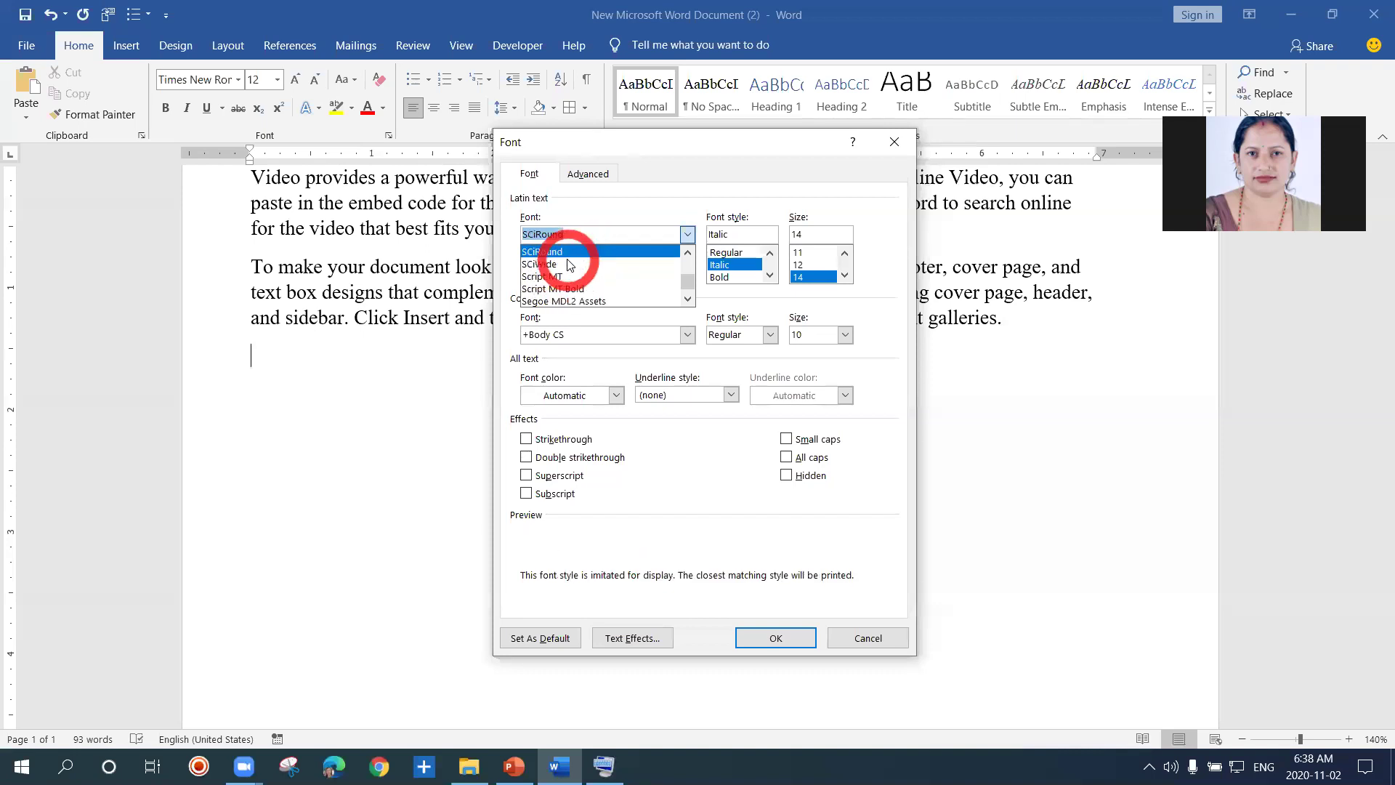
{"action": "key", "text": "Up"}
{"action": "key", "text": "Up"}
{"action": "key", "text": "Up"}
{"action": "key", "text": "Up"}
{"action": "key", "text": "Up"}
{"action": "key", "text": "Up"}
{"action": "key", "text": "Up"}
{"action": "key", "text": "Up"}
{"action": "key", "text": "Up"}
{"action": "key", "text": "Up"}
{"action": "key", "text": "Up"}
{"action": "key", "text": "Up"}
{"action": "key", "text": "Up"}
{"action": "key", "text": "Up"}
{"action": "key", "text": "Up"}
{"action": "key", "text": "Up"}
{"action": "key", "text": "Up"}
{"action": "key", "text": "Up"}
{"action": "key", "text": "Up"}
{"action": "key", "text": "Up"}
{"action": "key", "text": "Up"}
{"action": "key", "text": "Up"}
{"action": "key", "text": "Up"}
{"action": "key", "text": "Up"}
{"action": "key", "text": "Up"}
{"action": "key", "text": "Up"}
{"action": "key", "text": "Up"}
{"action": "key", "text": "Up"}
{"action": "key", "text": "Up"}
{"action": "key", "text": "Up"}
{"action": "key", "text": "Up"}
{"action": "key", "text": "Up"}
{"action": "key", "text": "Up"}
{"action": "key", "text": "Up"}
{"action": "key", "text": "Up"}
{"action": "key", "text": "Up"}
{"action": "key", "text": "Up"}
{"action": "key", "text": "Up"}
{"action": "key", "text": "Up"}
{"action": "key", "text": "Up"}
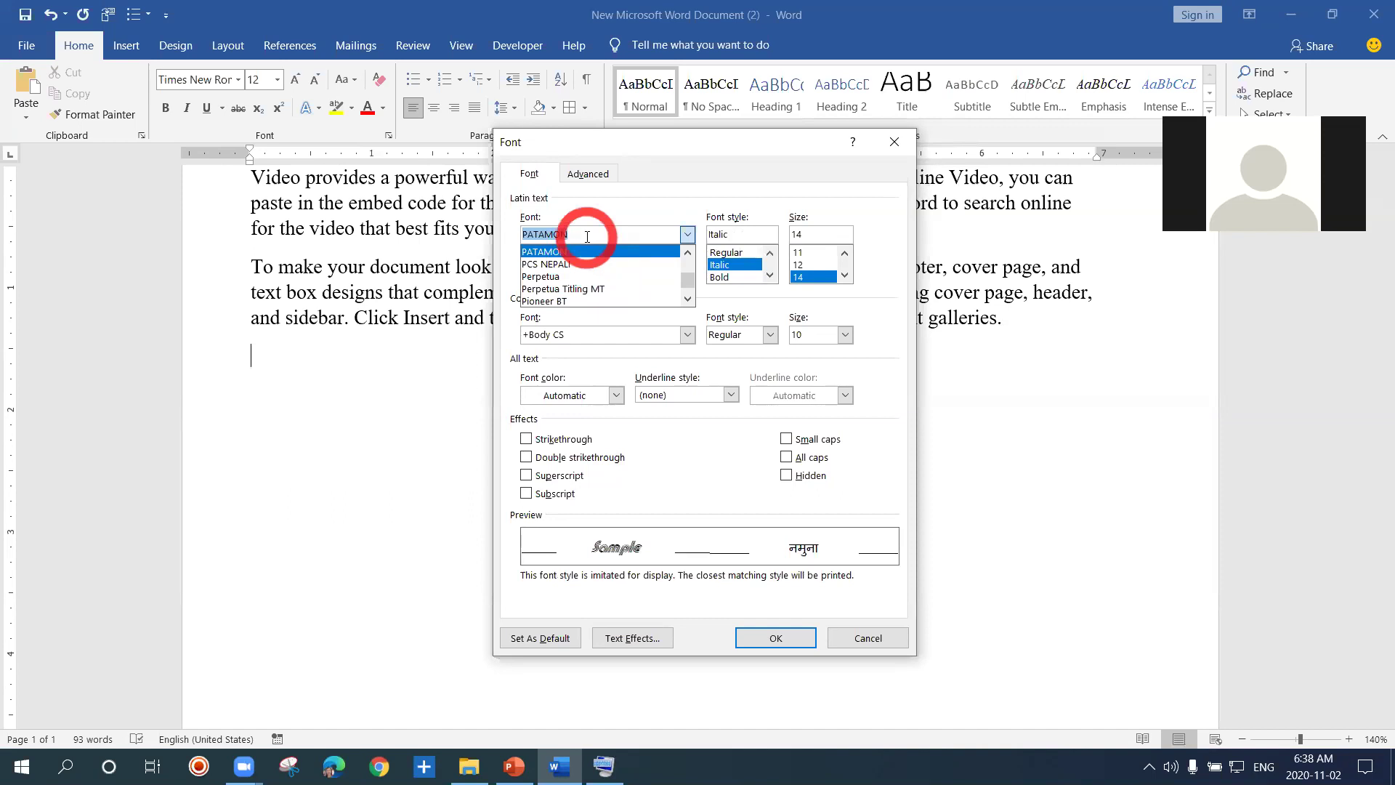
Step: Set the Latin text font to Preeti and apply it with italic 14 pt to the empty line below the second paragraph
{"action": "left_click", "coordinate": [586, 236]}
{"action": "double_click", "coordinate": [587, 236]}
{"action": "type", "text": "p"}
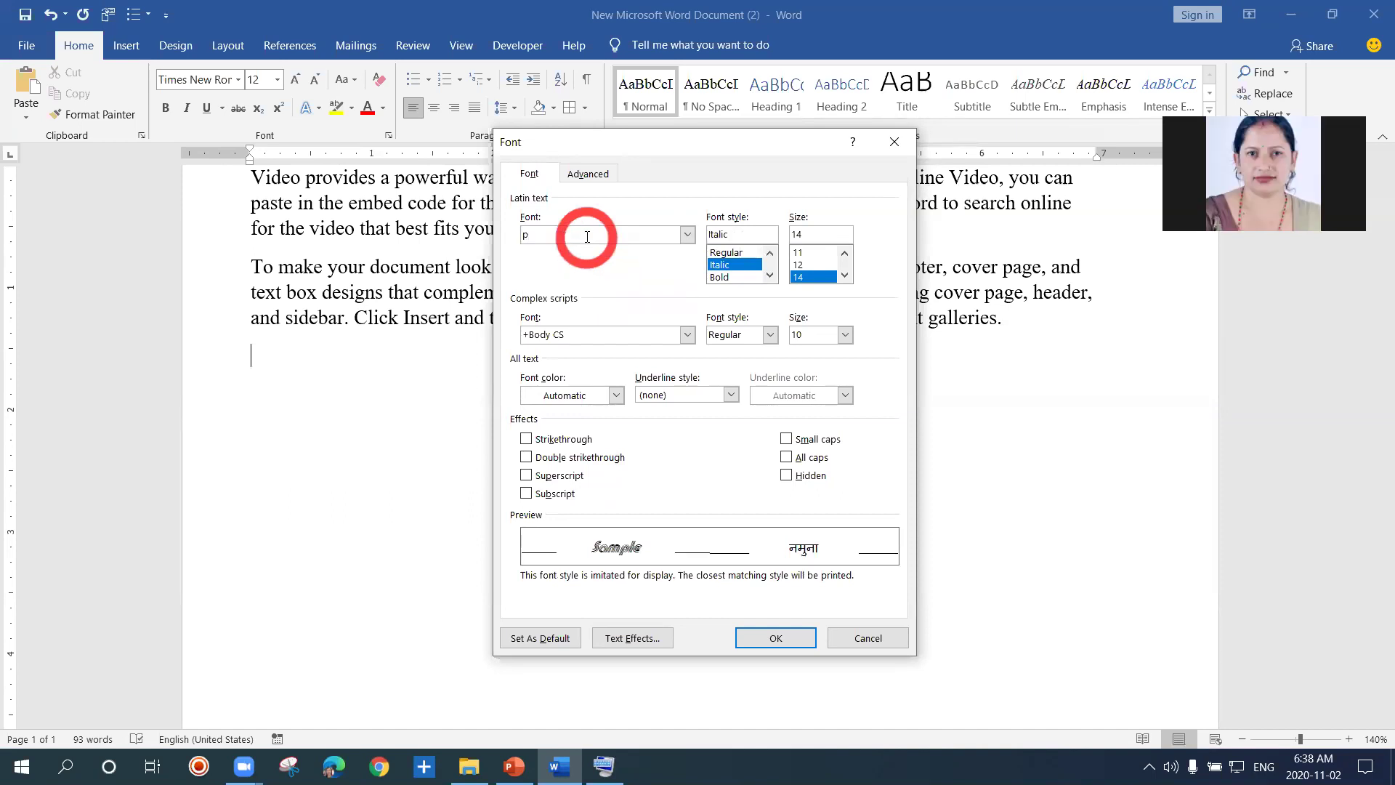
{"action": "type", "text": "reeti"}
{"action": "key", "text": "Return"}
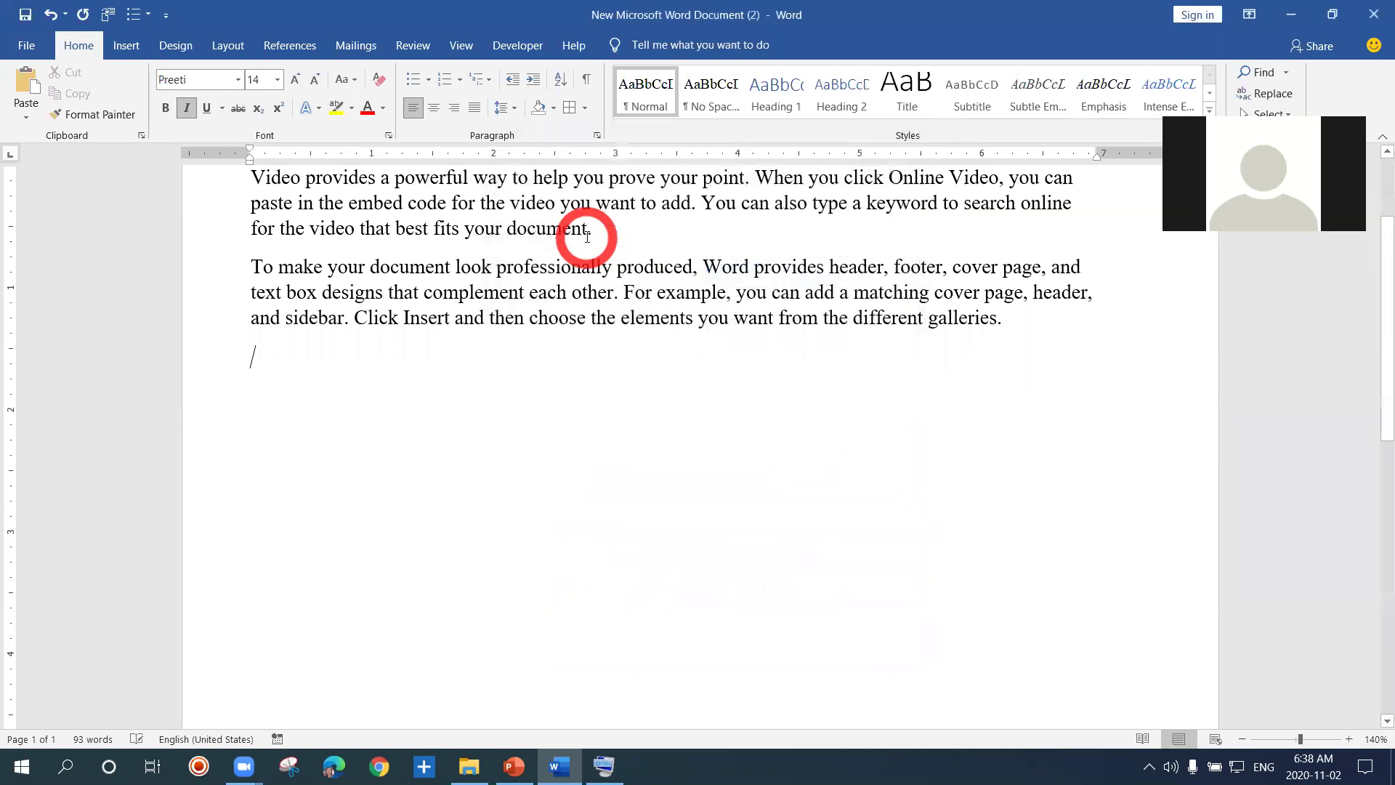
Step: Make Preeti, Italic, 14 pt the default font for this document only
{"action": "left_click", "coordinate": [389, 137]}
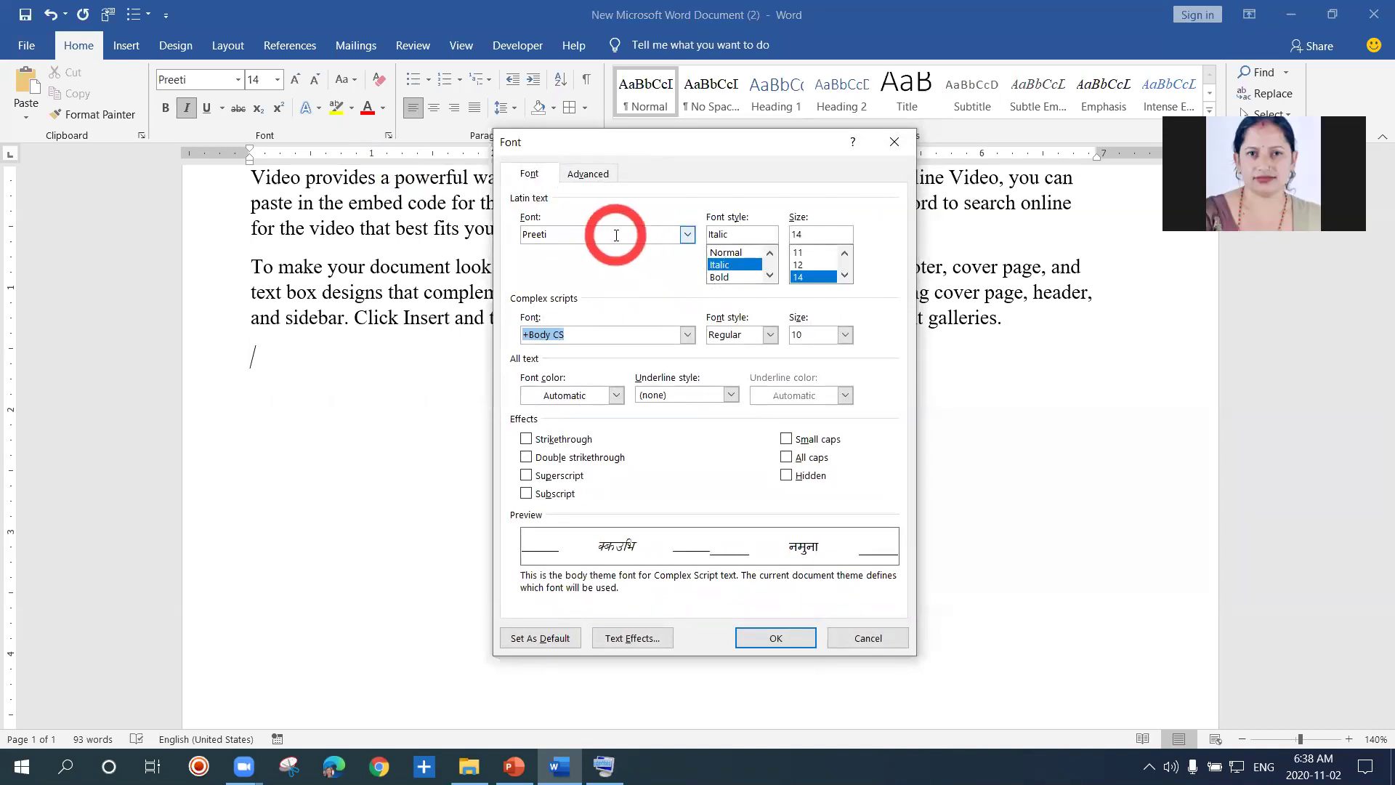
{"action": "left_click", "coordinate": [616, 234]}
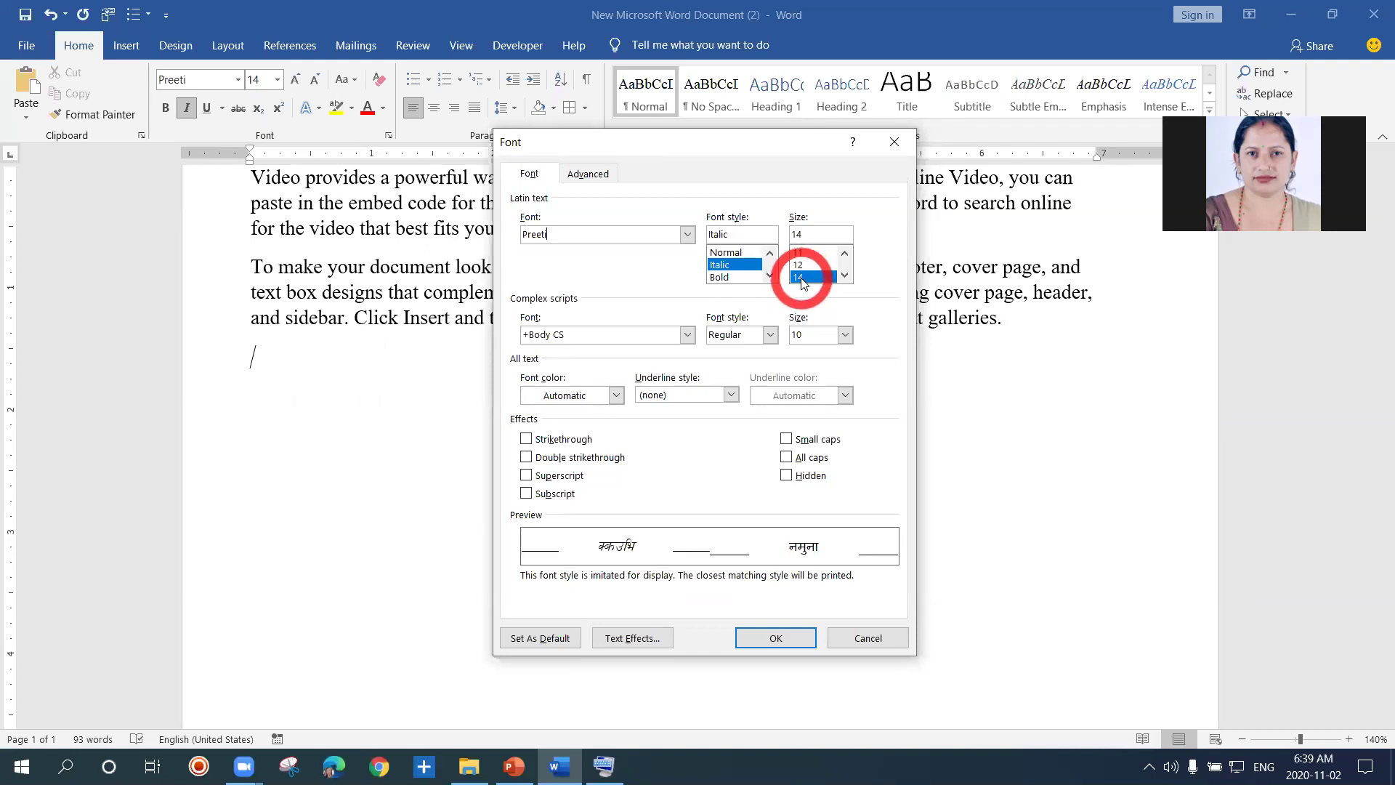
{"action": "left_click", "coordinate": [565, 642]}
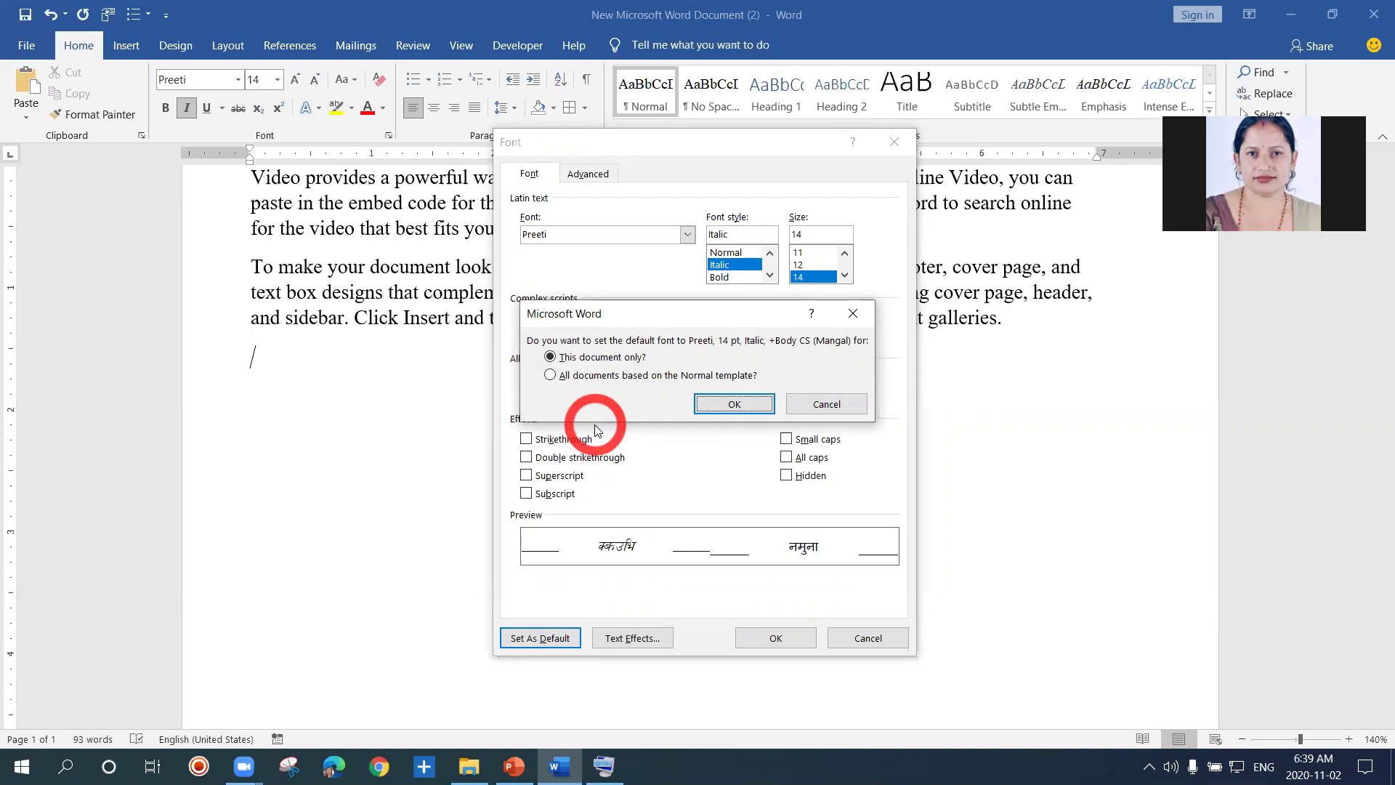
{"action": "left_click", "coordinate": [549, 375]}
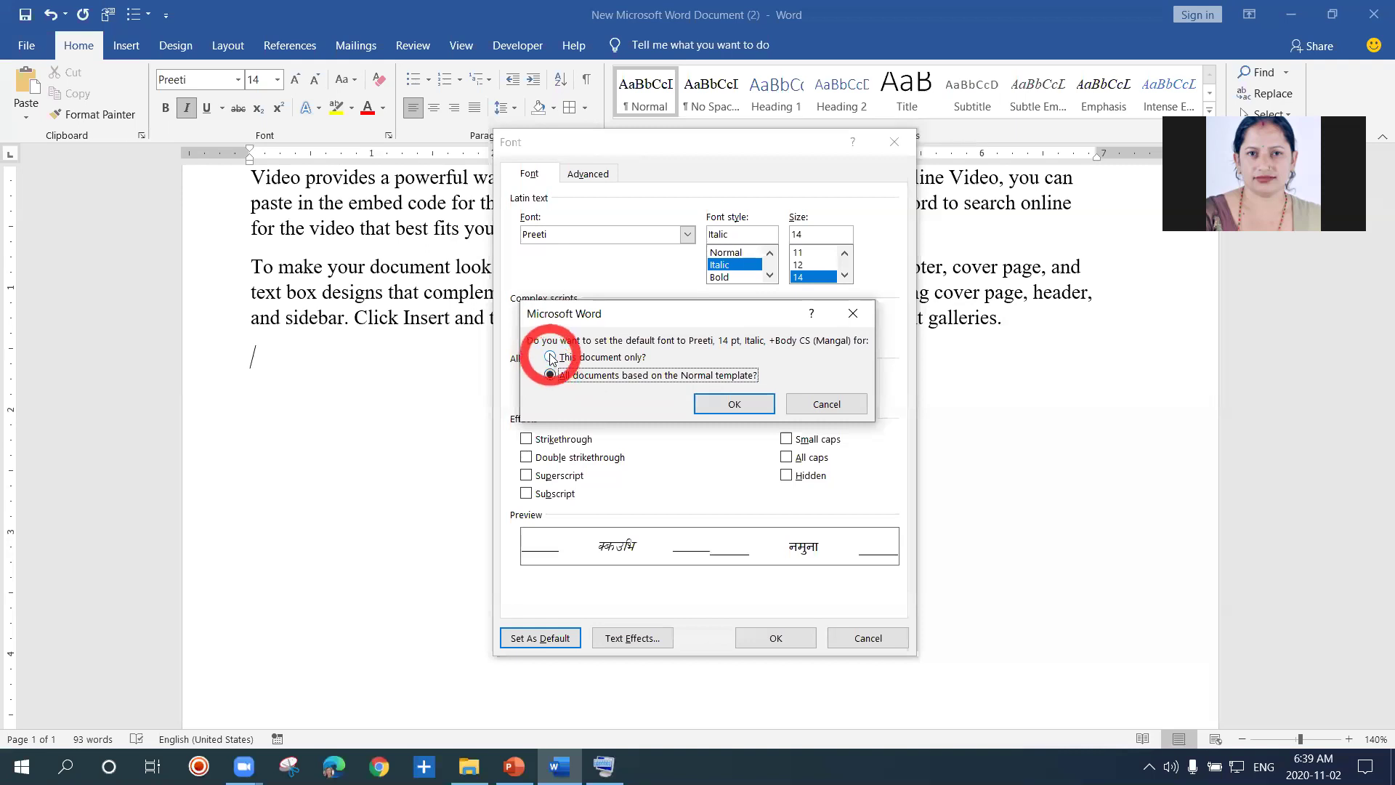
{"action": "left_click", "coordinate": [550, 357]}
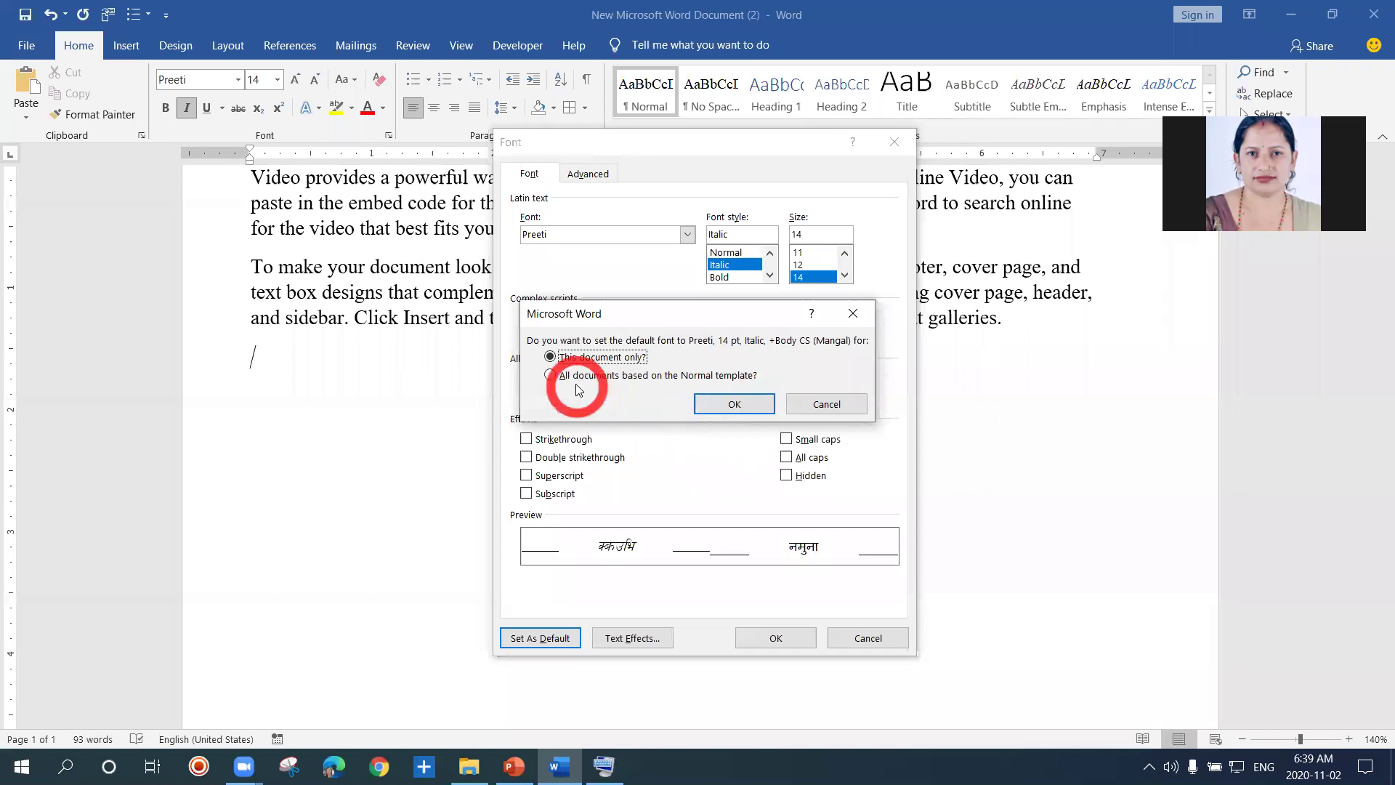
{"action": "left_click", "coordinate": [735, 406]}
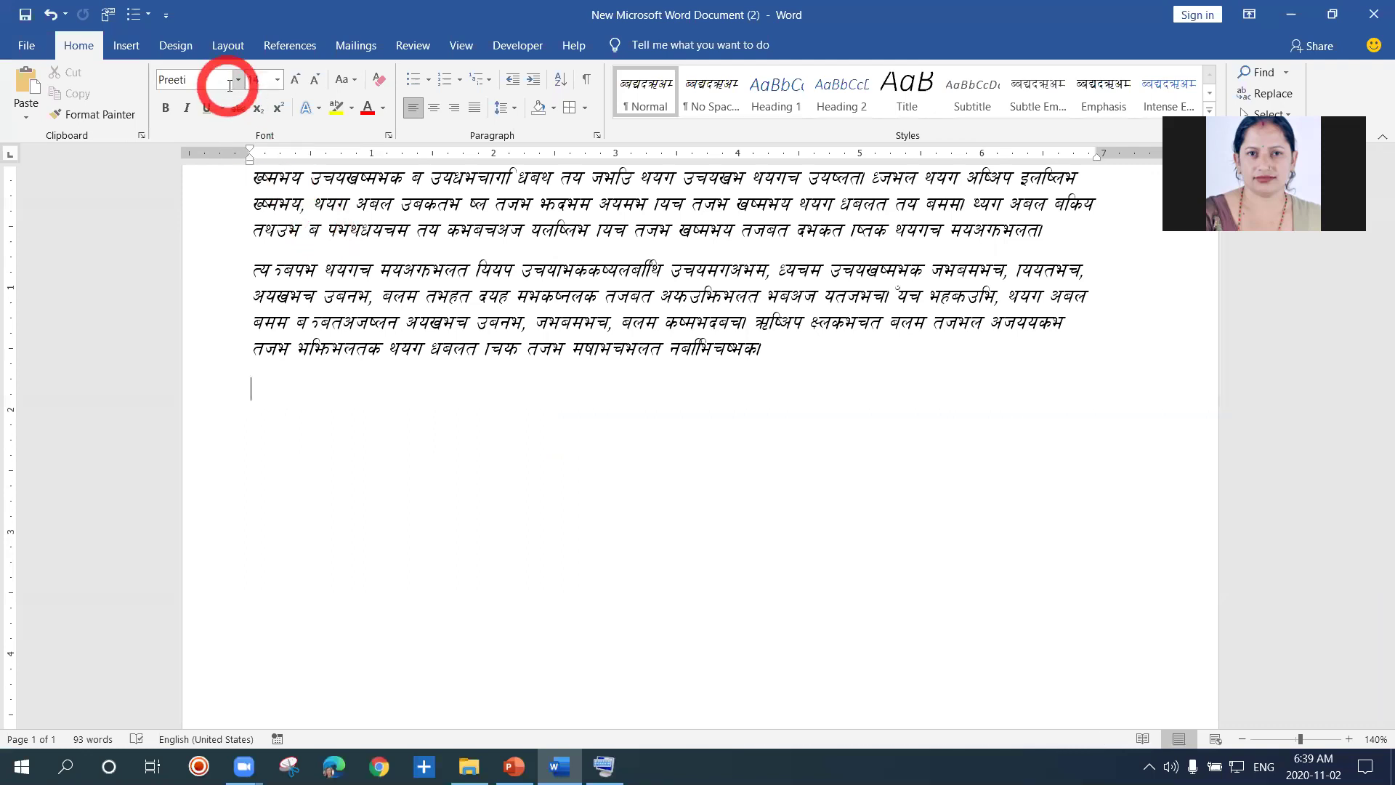
Step: Make Times New Roman, Regular, 12 pt the default font for all documents based on the Normal template
{"action": "left_click", "coordinate": [388, 138]}
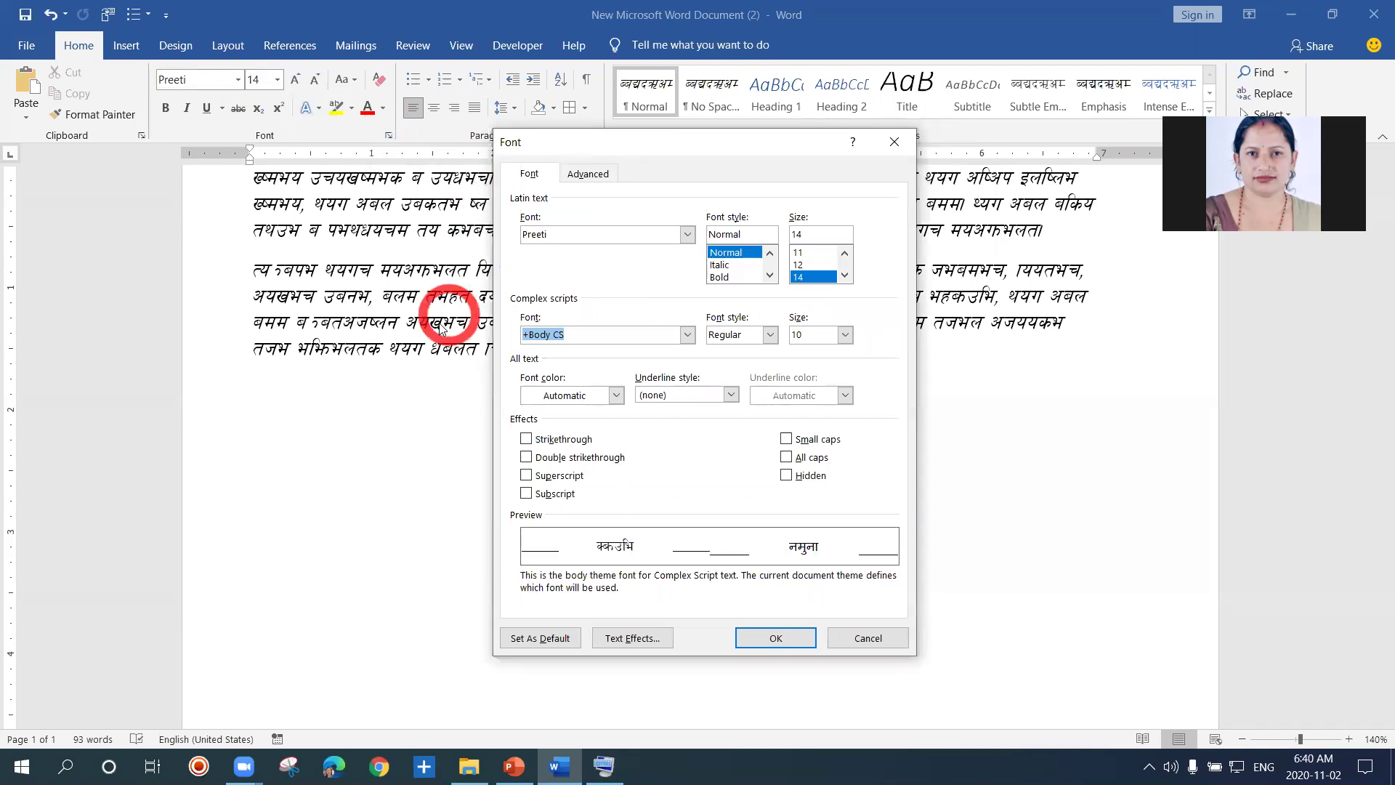
{"action": "left_click", "coordinate": [639, 235]}
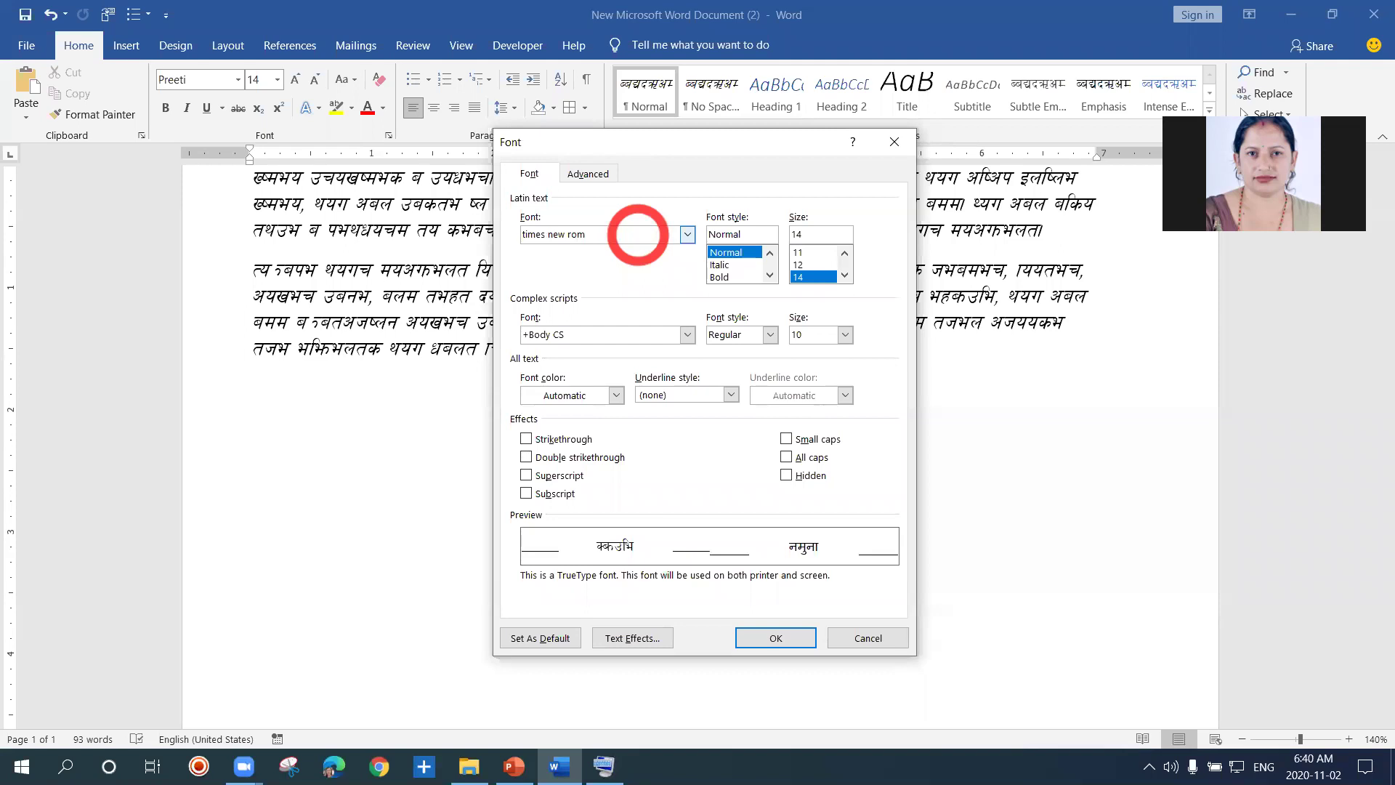
{"action": "type", "text": "an"}
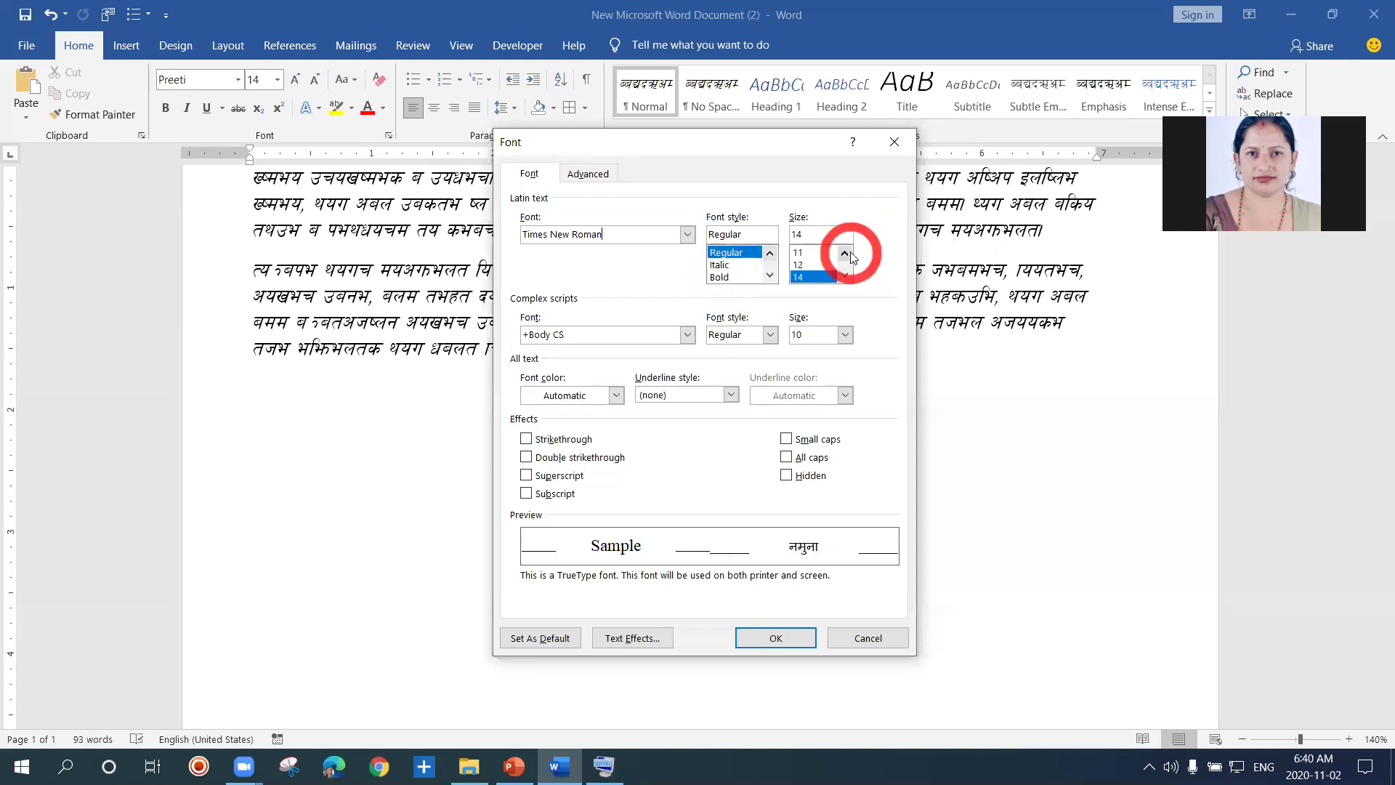
{"action": "left_click", "coordinate": [825, 264]}
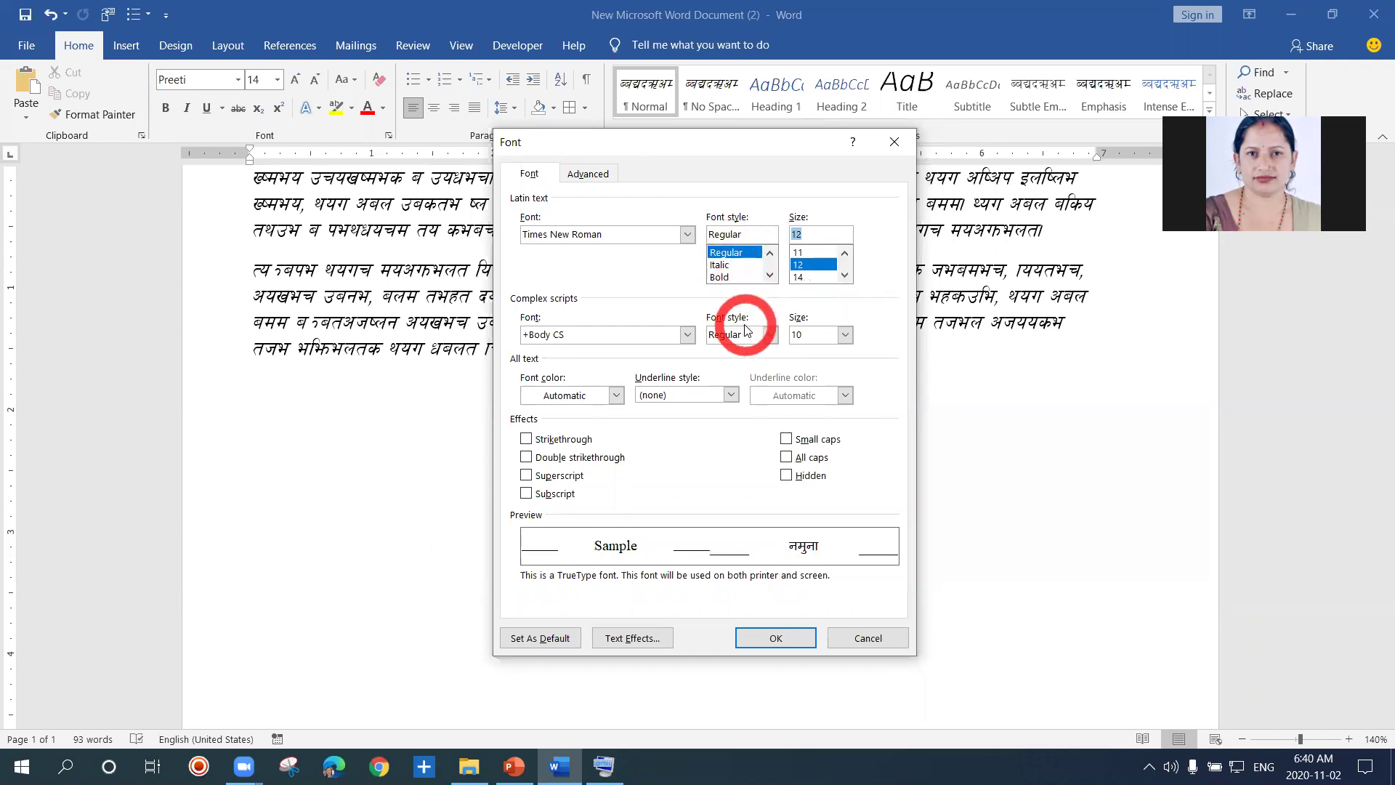
{"action": "left_click", "coordinate": [554, 643]}
{"action": "left_click", "coordinate": [535, 377]}
{"action": "left_click", "coordinate": [749, 404]}
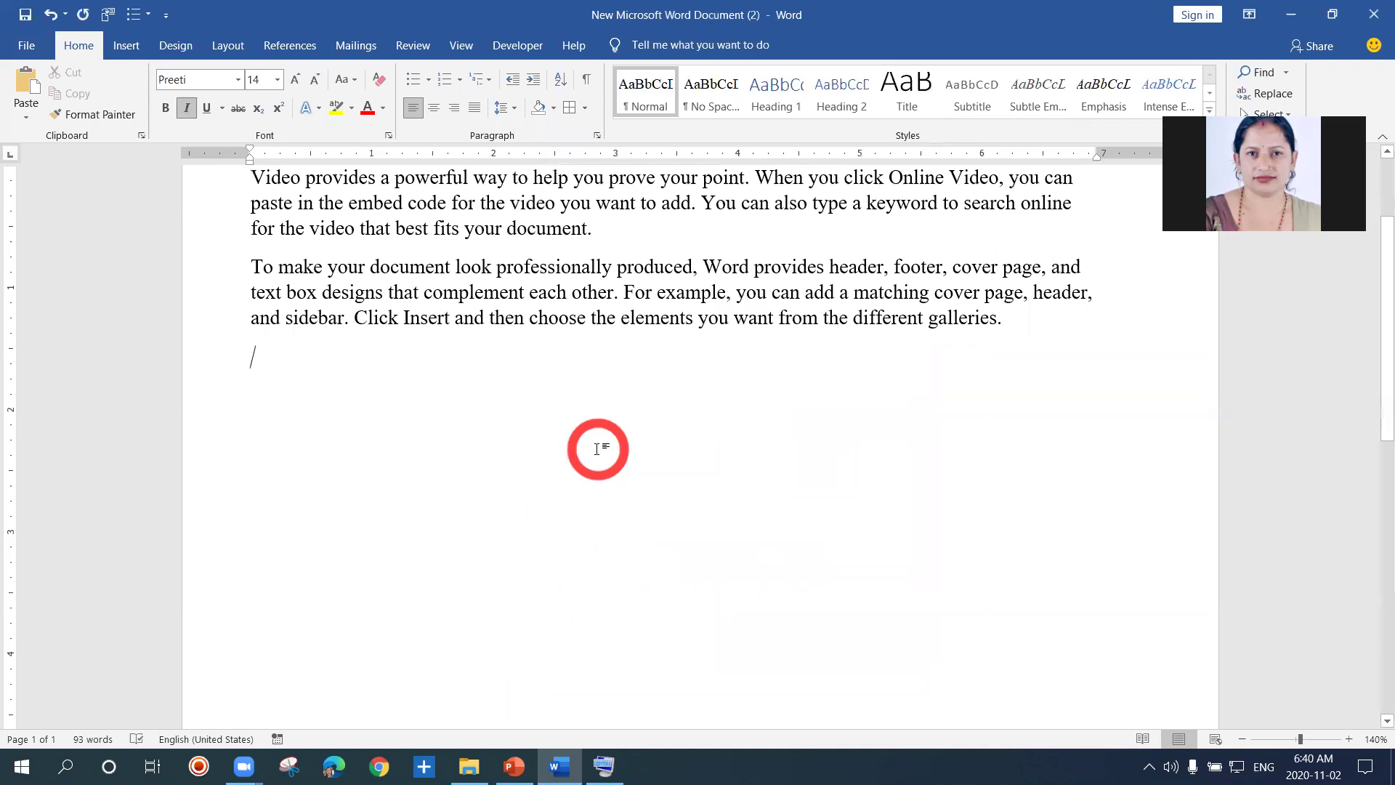
Step: Apply the Small caps effect to the word "video" in the last line of the first paragraph
{"action": "left_click", "coordinate": [275, 218]}
{"action": "left_click", "coordinate": [337, 253]}
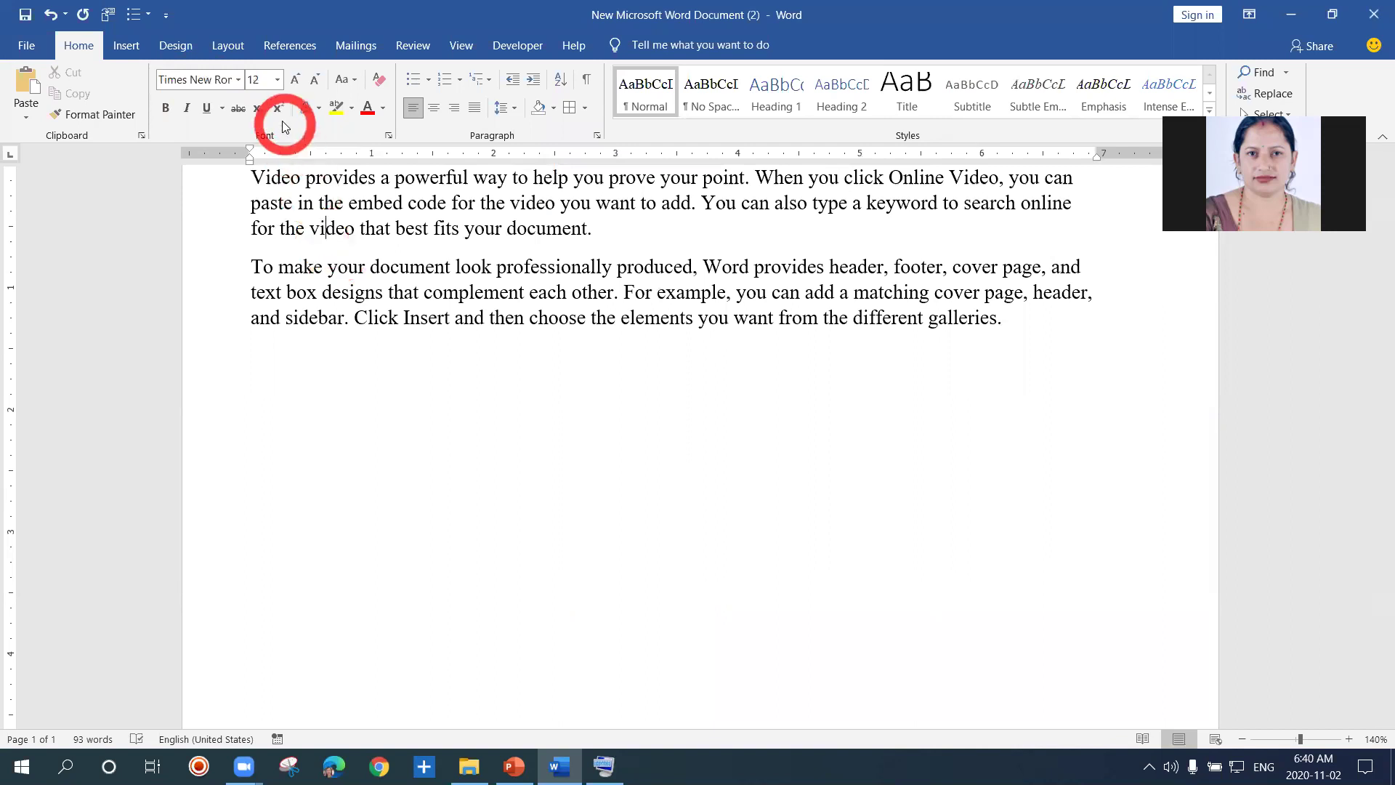
{"action": "left_click", "coordinate": [388, 137]}
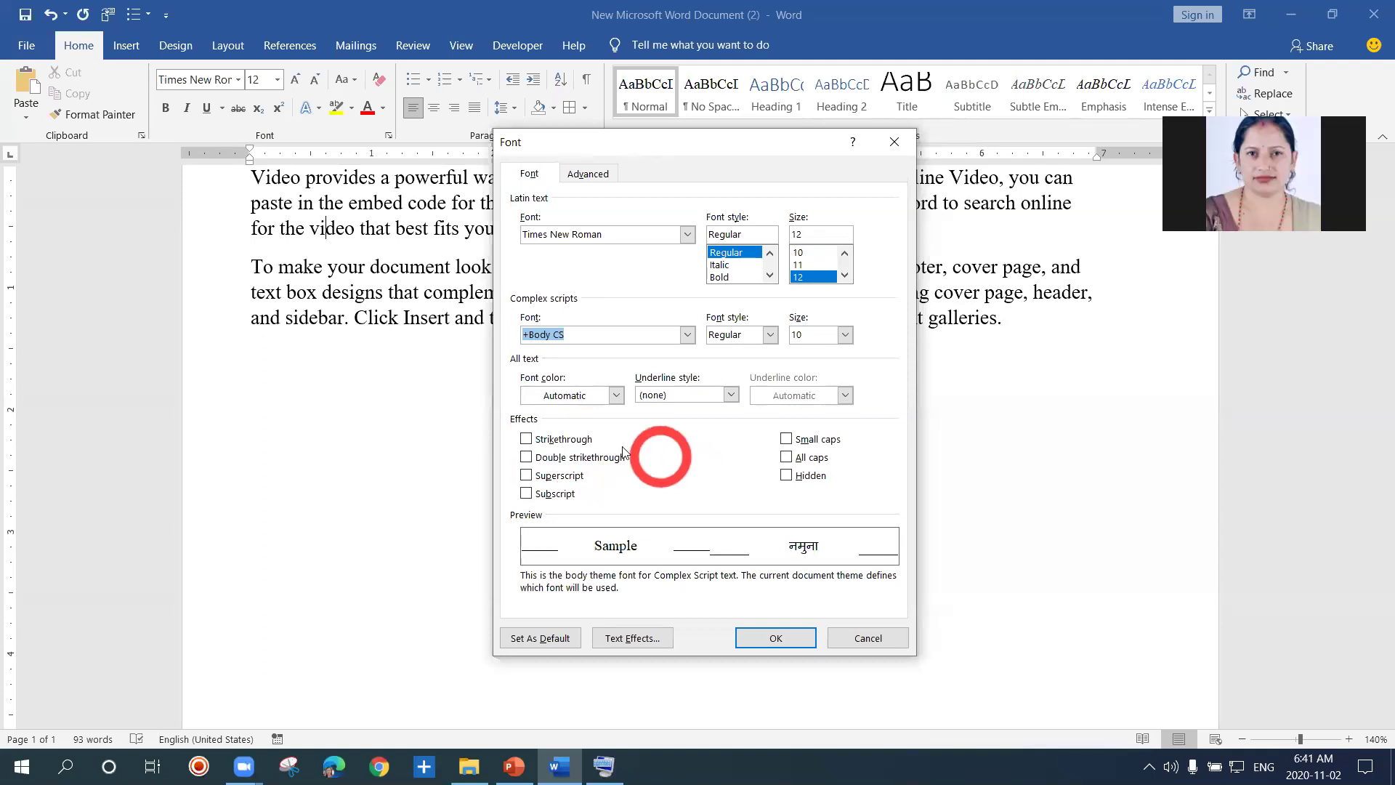
{"action": "left_click", "coordinate": [790, 446]}
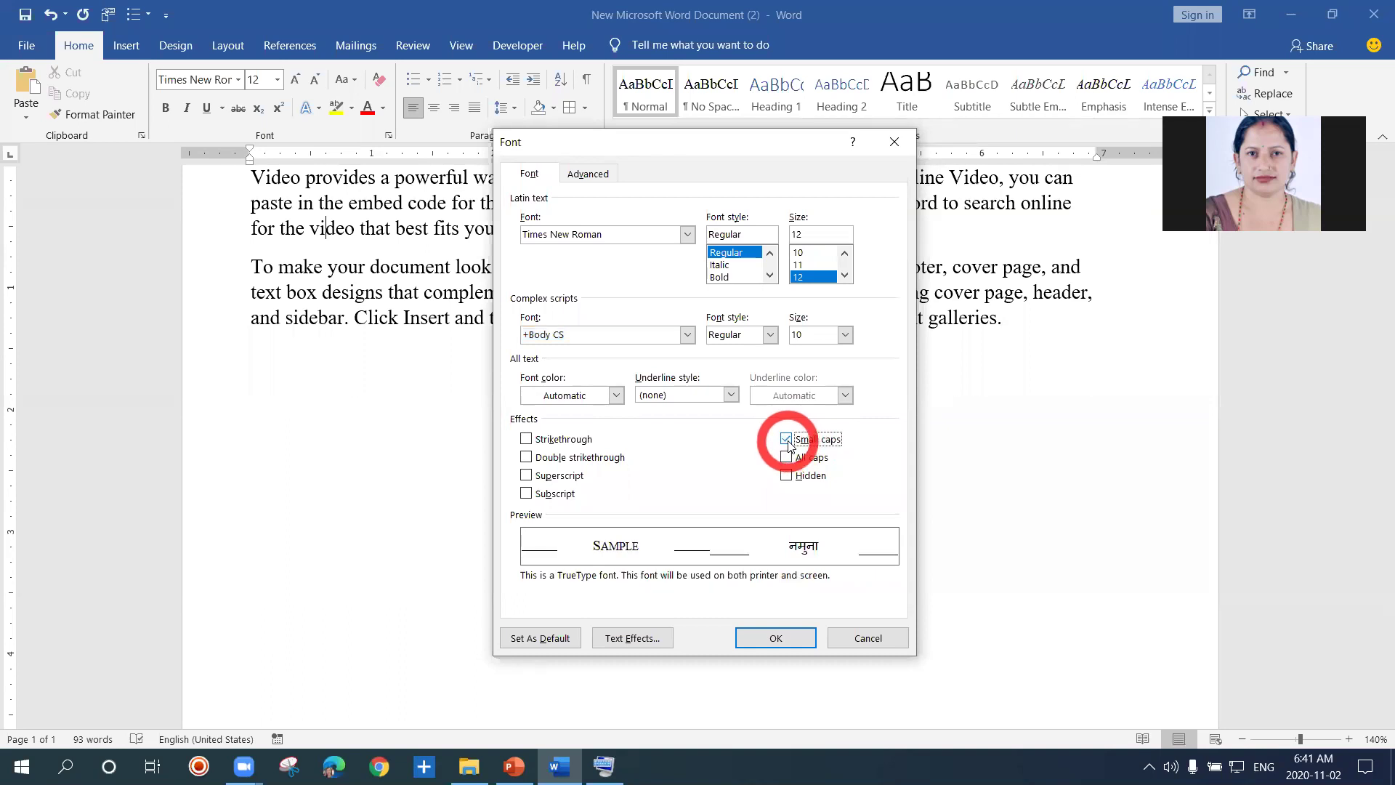
{"action": "left_click", "coordinate": [776, 639]}
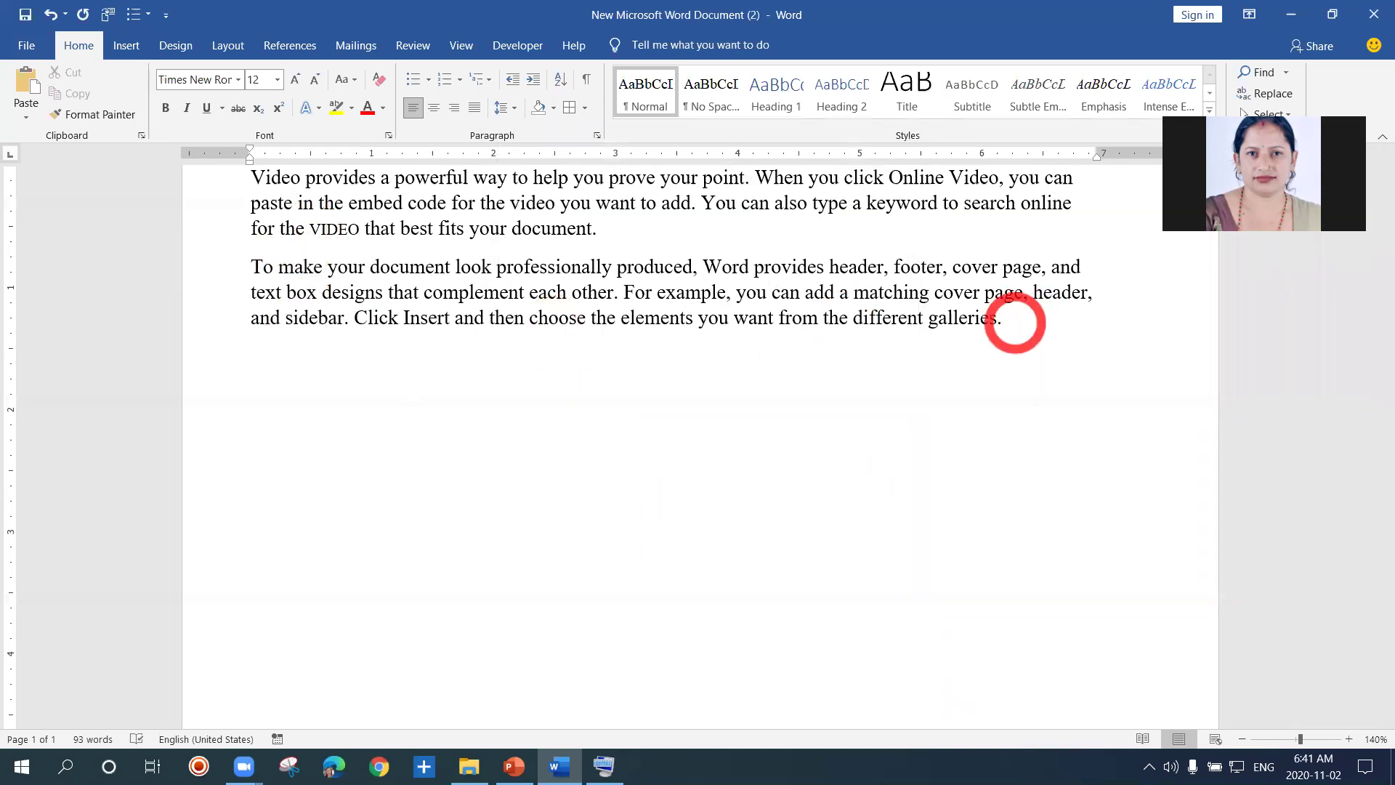
Step: Enter "jlljjf" on a new line below the second paragraph and continue it with sample text in the Preeti font
{"action": "type", "text": "ljjf"}
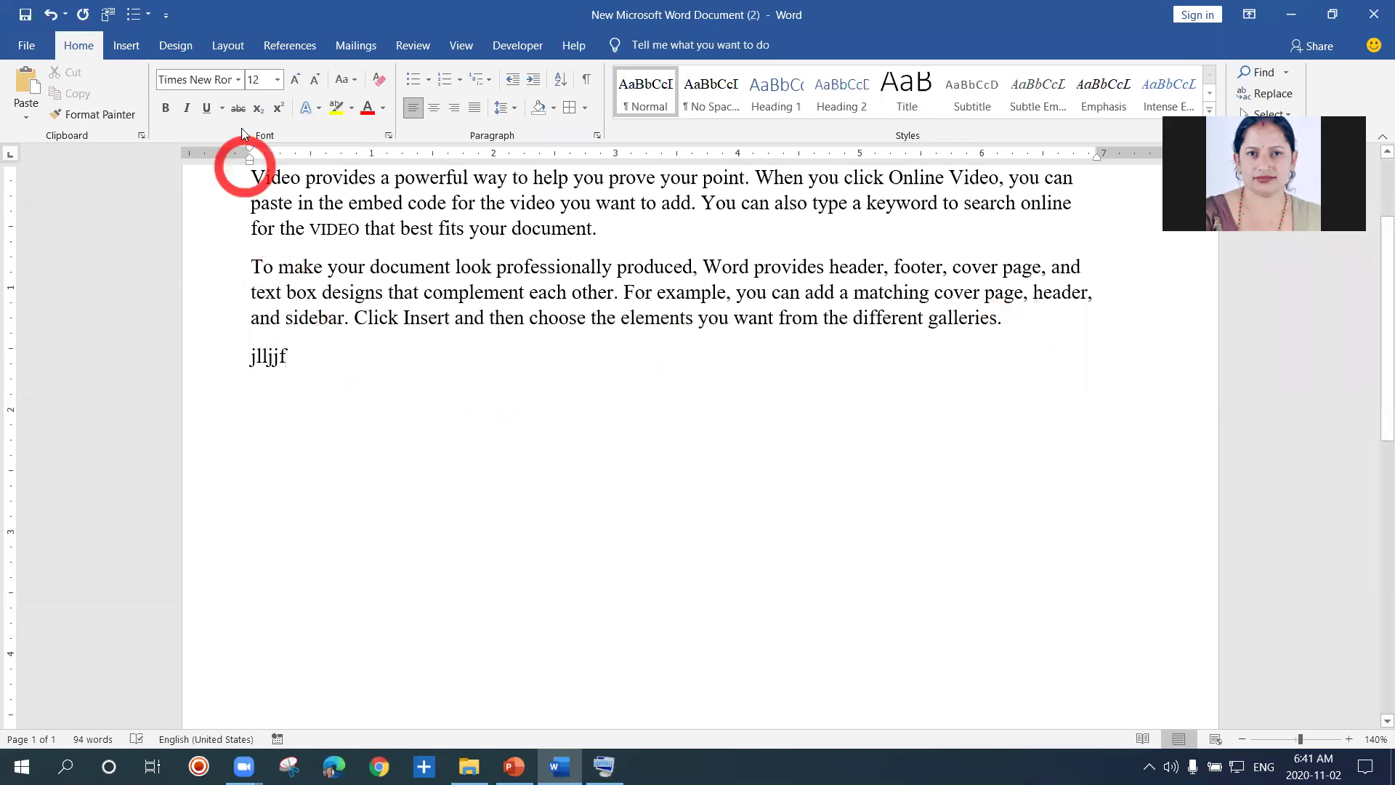
{"action": "left_click", "coordinate": [240, 82]}
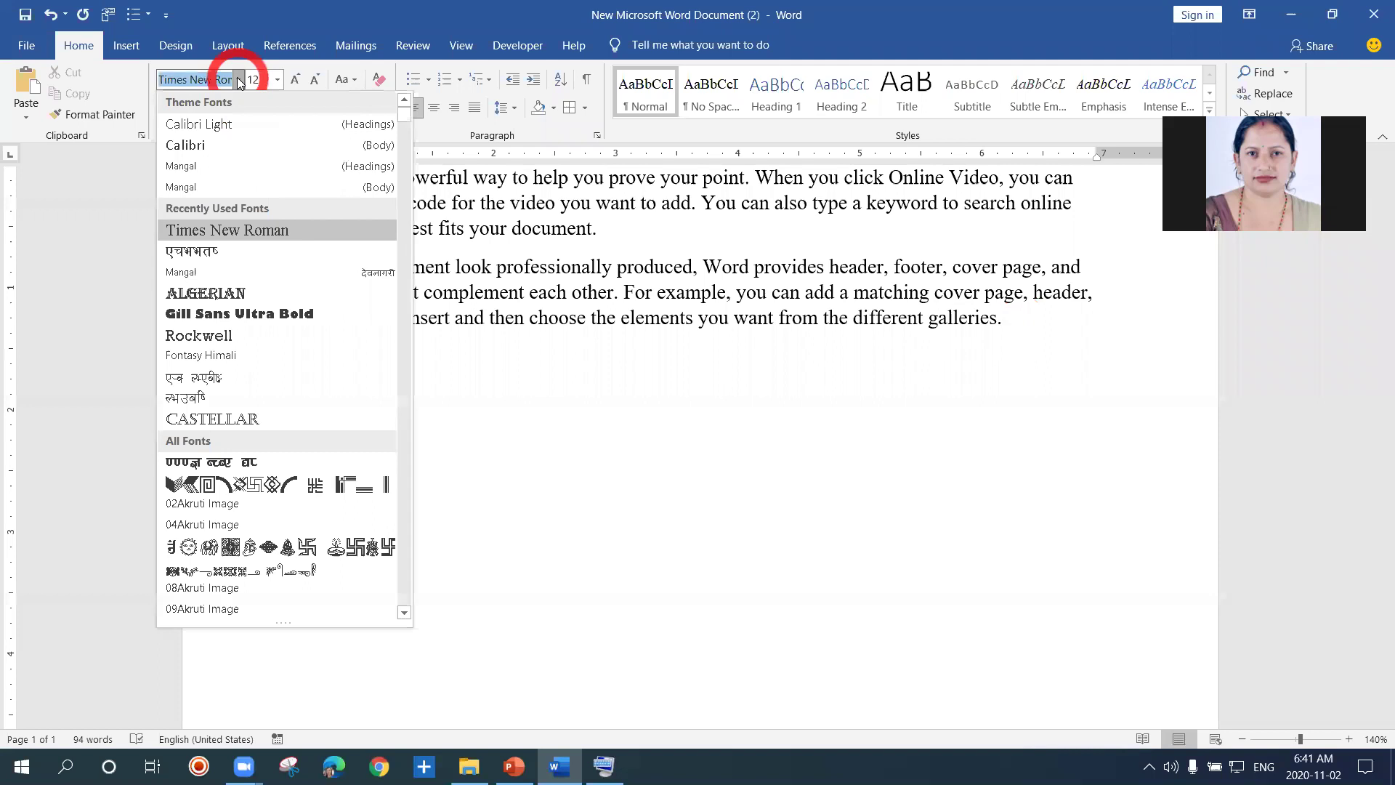
{"action": "left_click", "coordinate": [227, 251]}
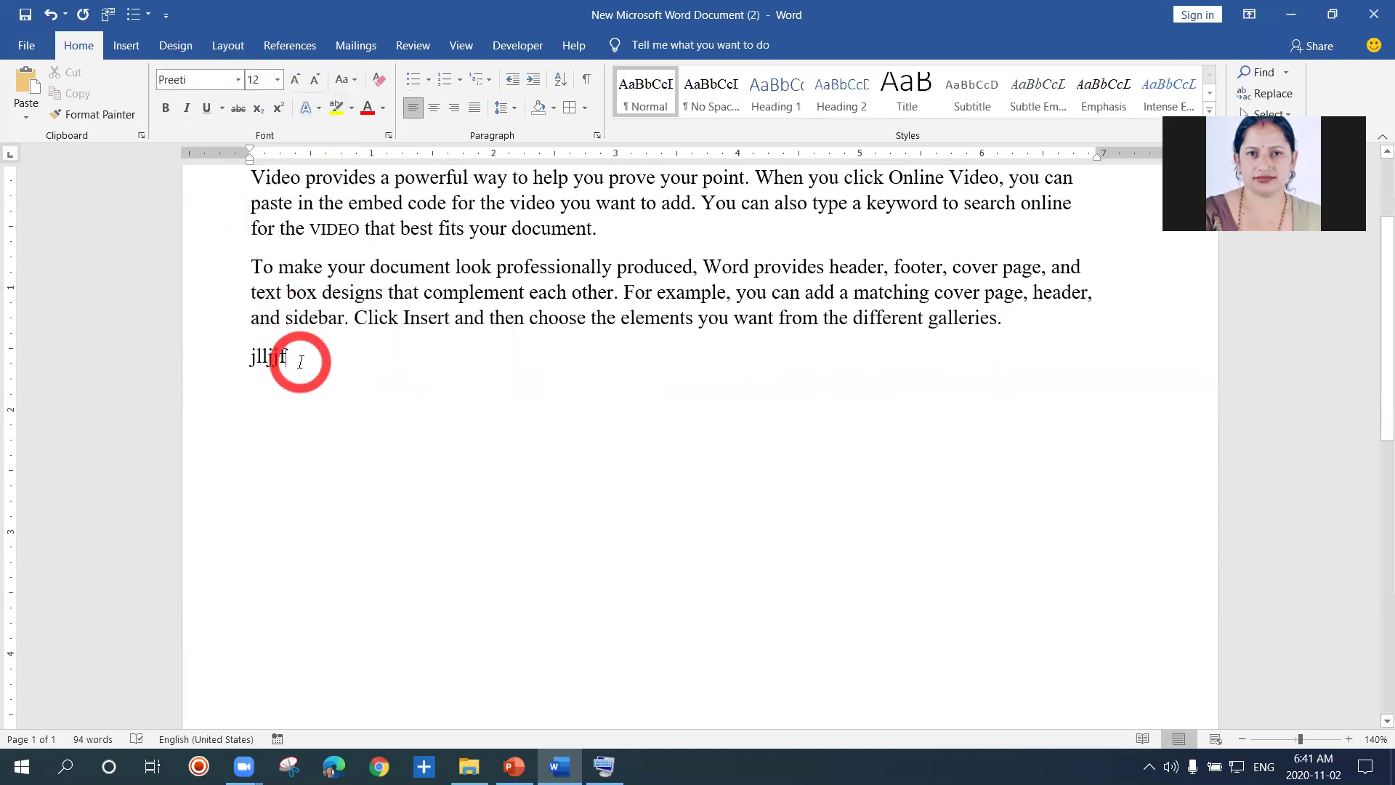
{"action": "type", "text": "ln,n"}
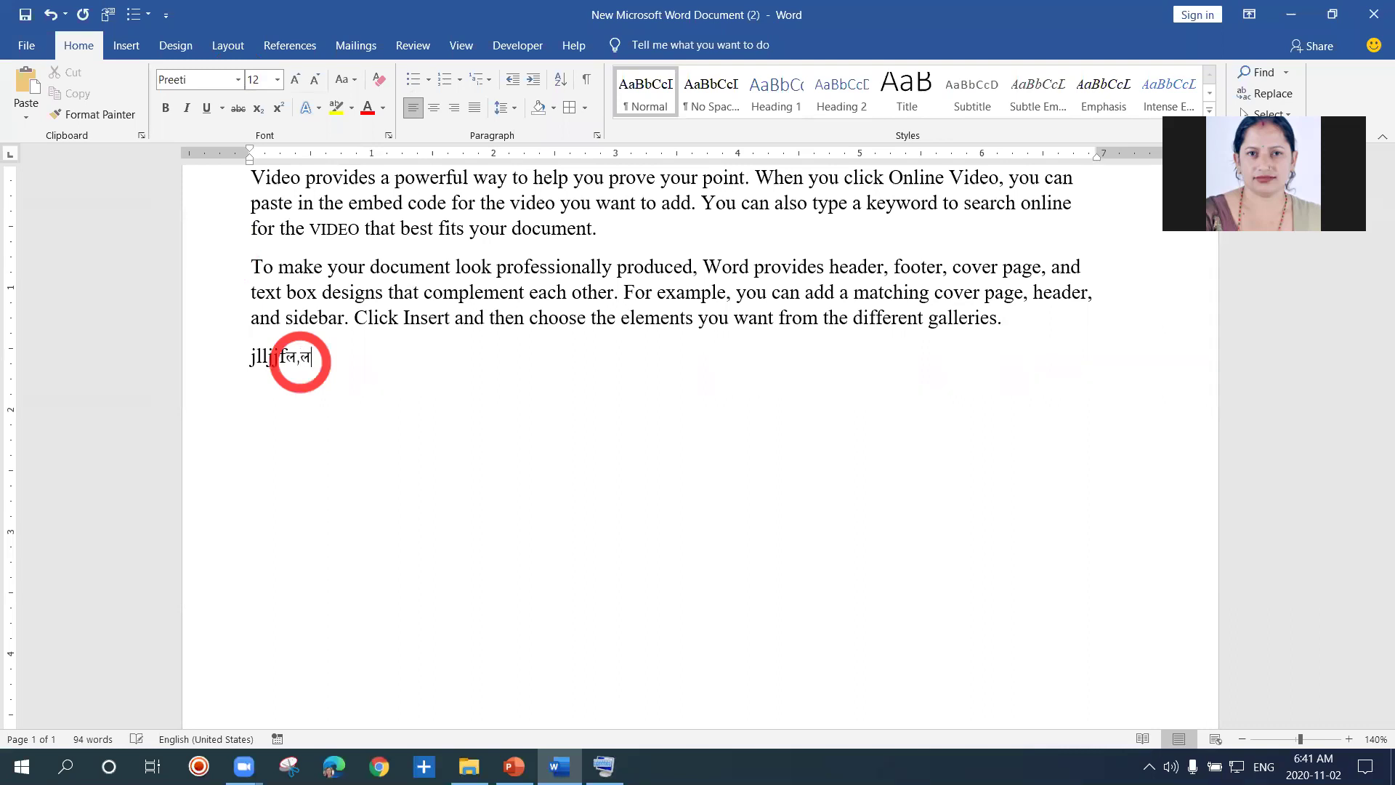
{"action": "type", "text": ",ncdkkfkkfjaf"}
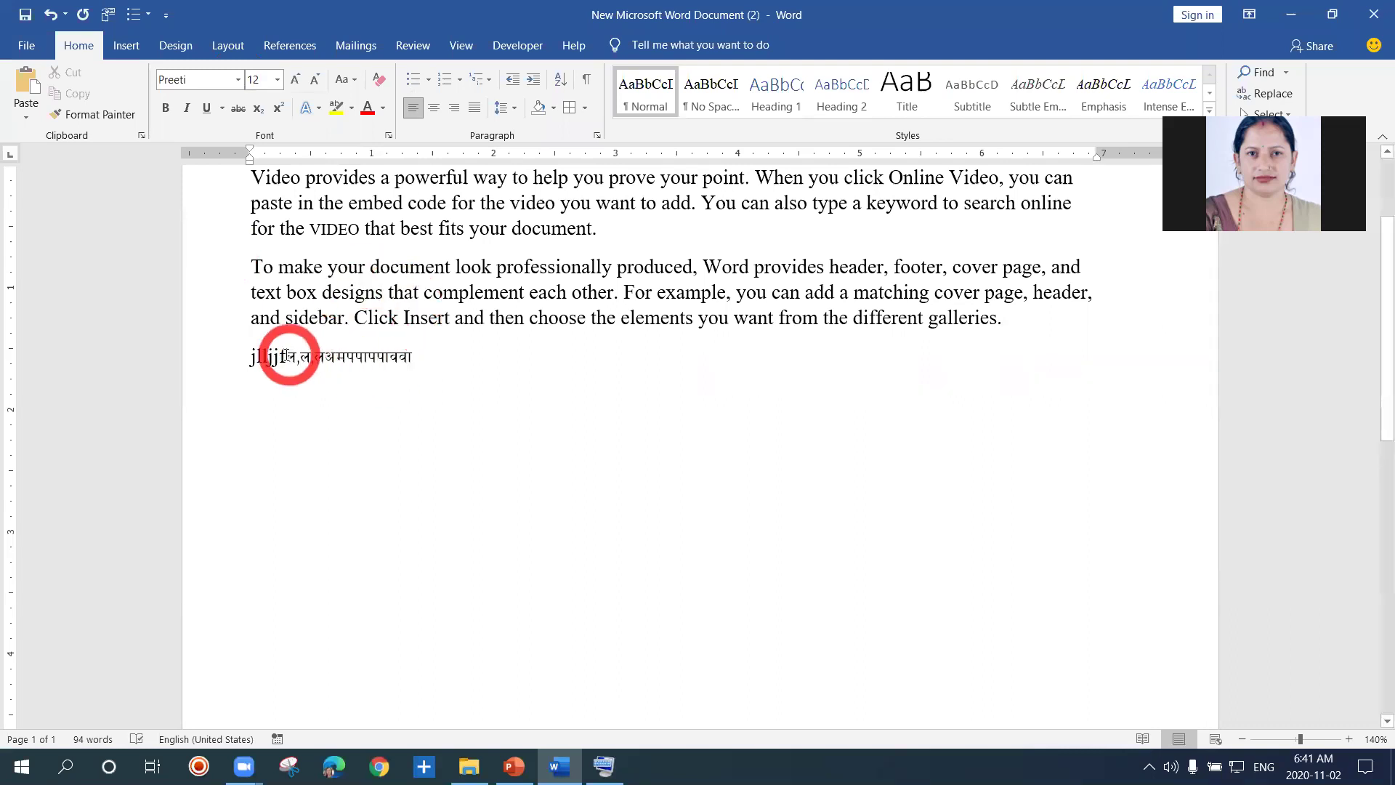
Step: Turn on the All caps effect for the Preeti font and continue the sample line with more Nepali text
{"action": "left_click", "coordinate": [389, 136]}
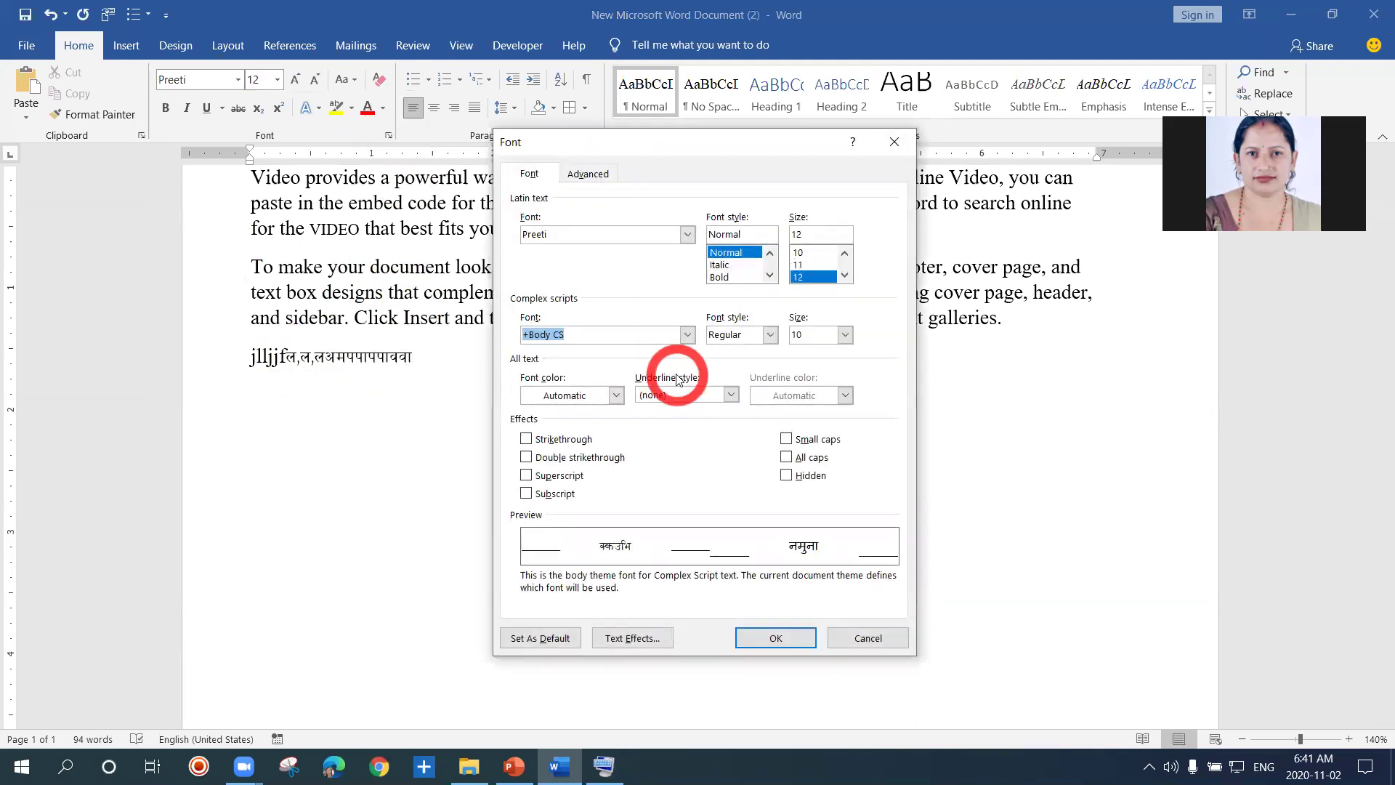
{"action": "left_click", "coordinate": [788, 458]}
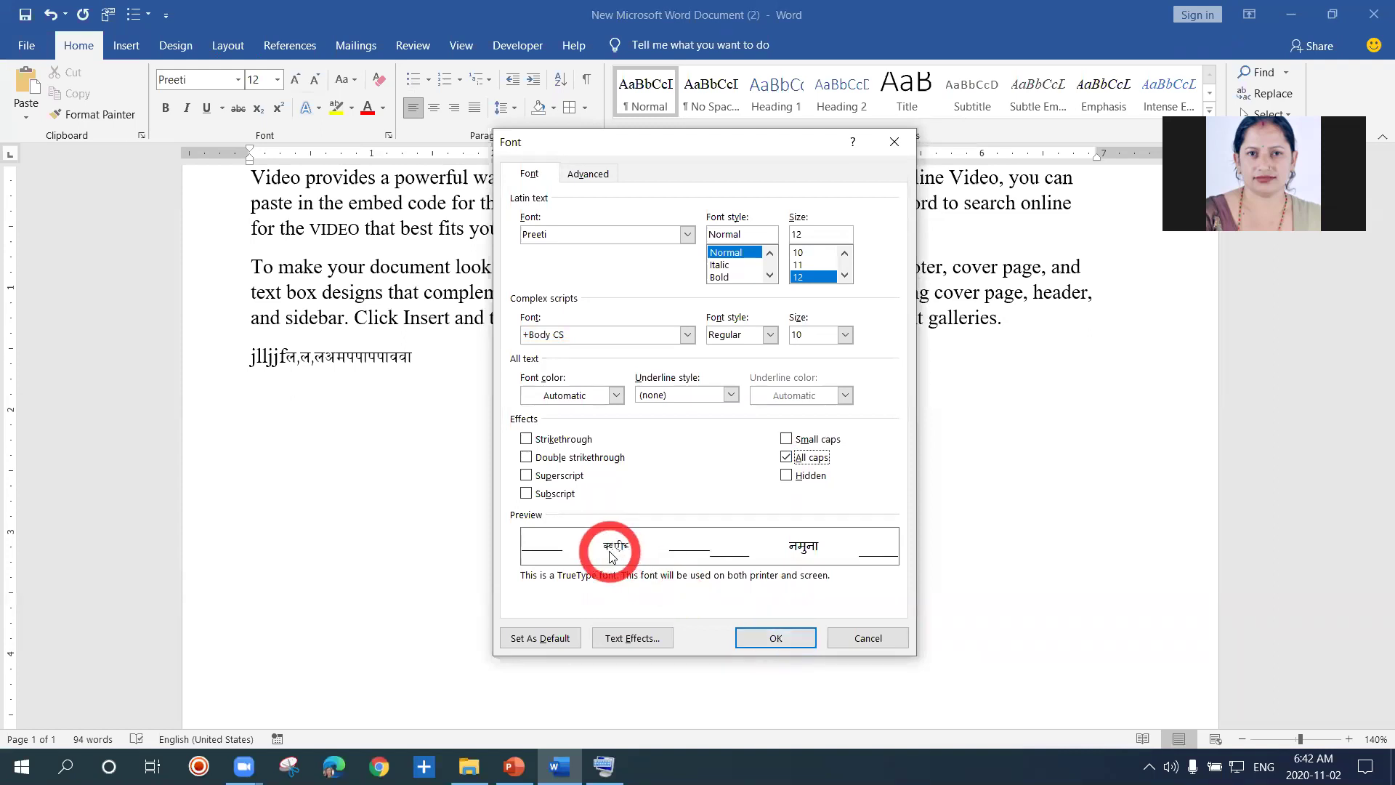
{"action": "left_click", "coordinate": [776, 638]}
{"action": "type", "text": "ल्ल,लक्षी।विमिँ"}
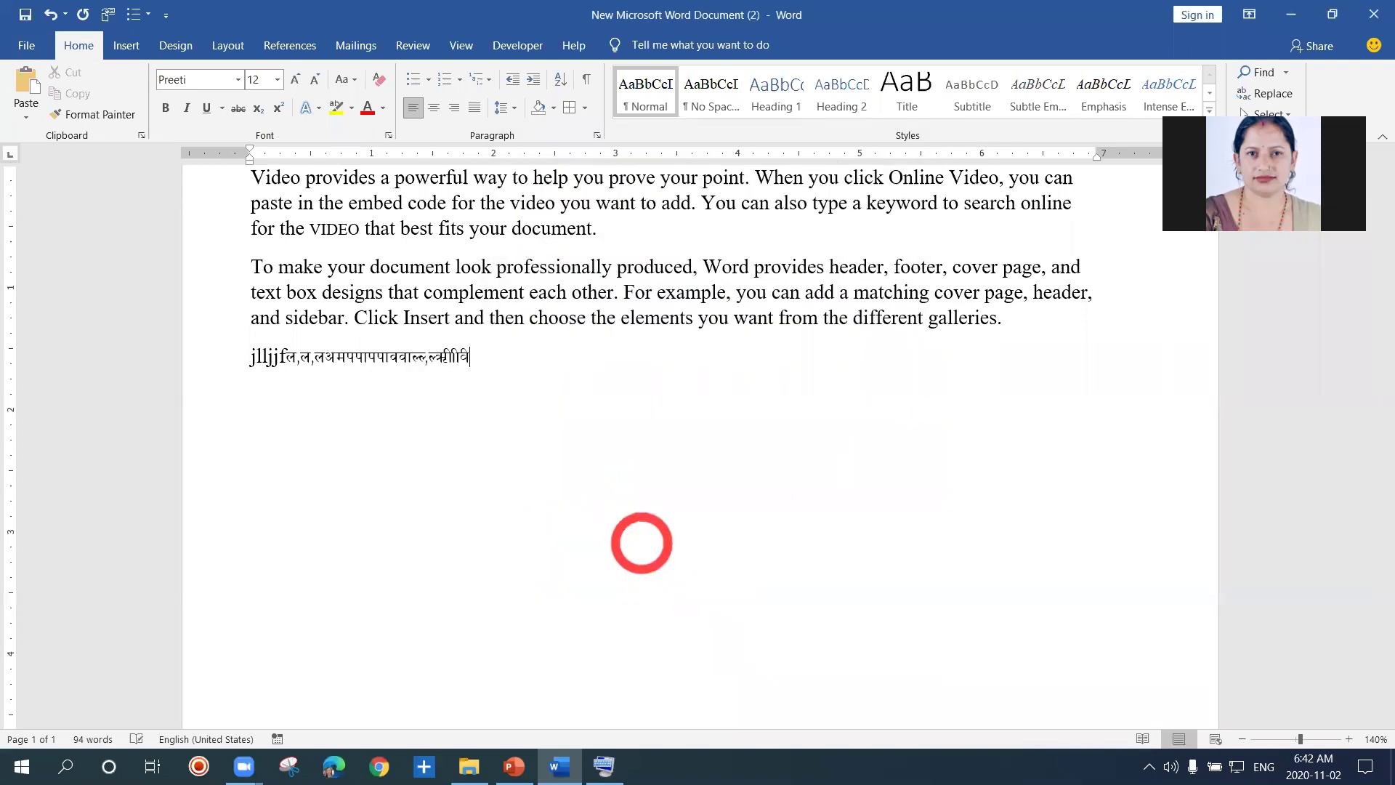
{"action": "type", "text": "ccccc मीम्बीम्जीवींवीं"}
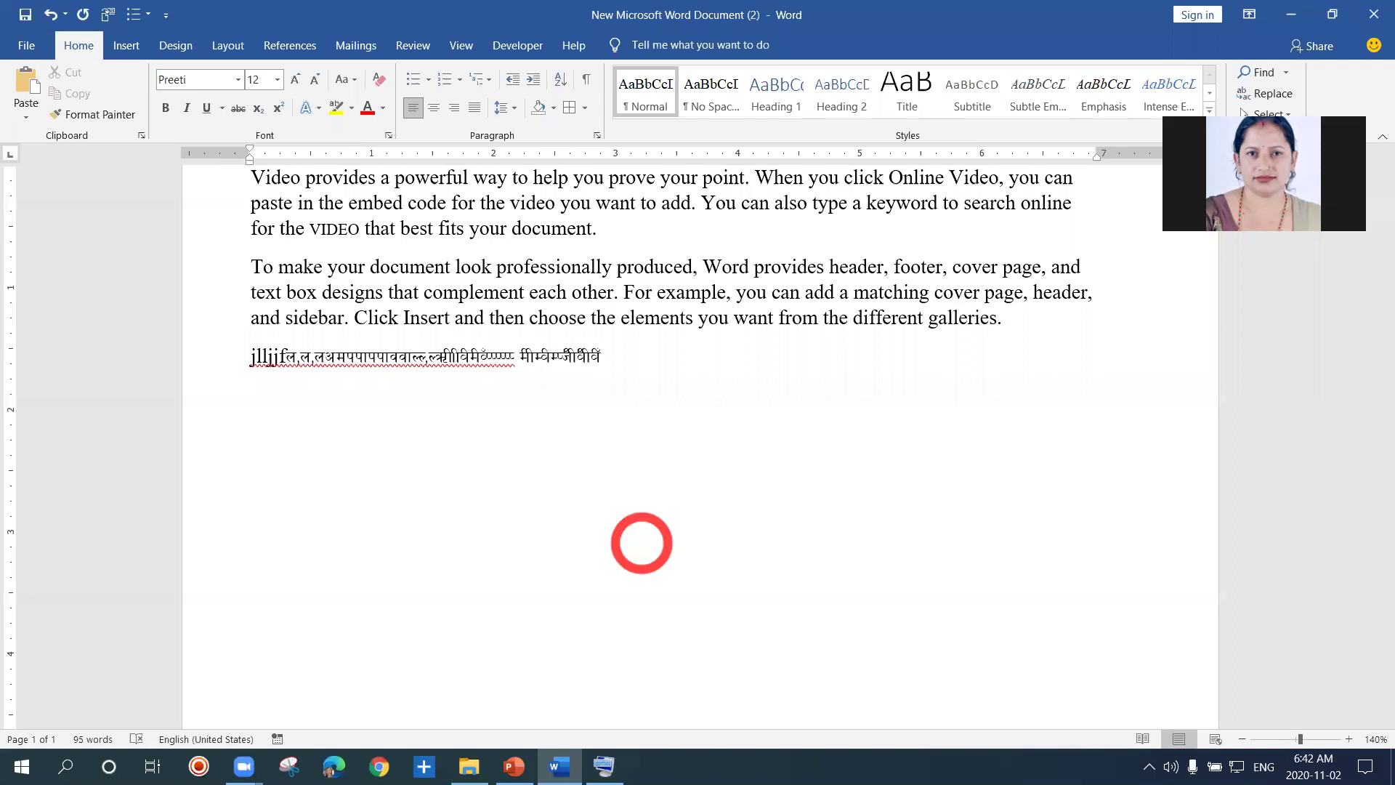
Step: Confirm the Preeti font settings with All caps on and enter another line of sample text below
{"action": "left_click", "coordinate": [389, 138]}
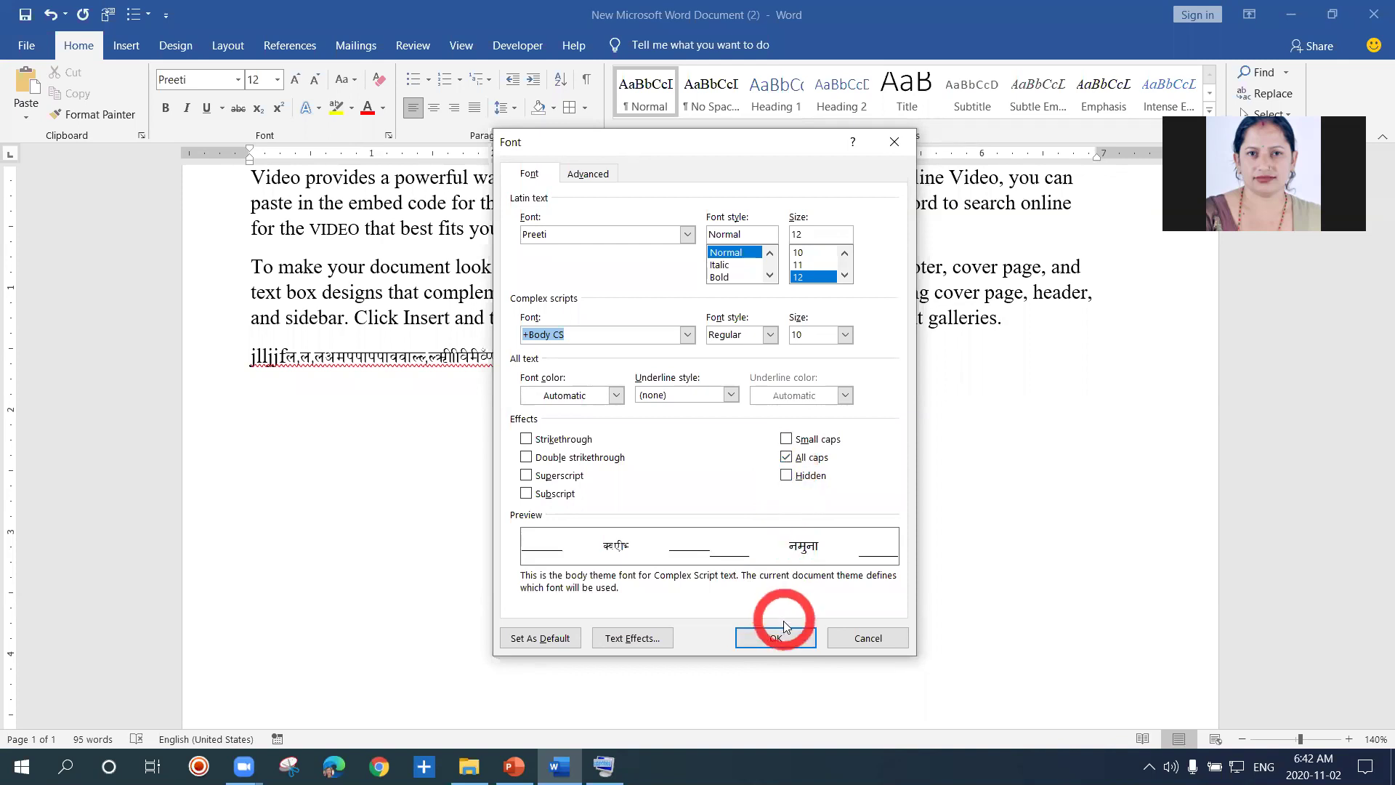
{"action": "left_click", "coordinate": [783, 640]}
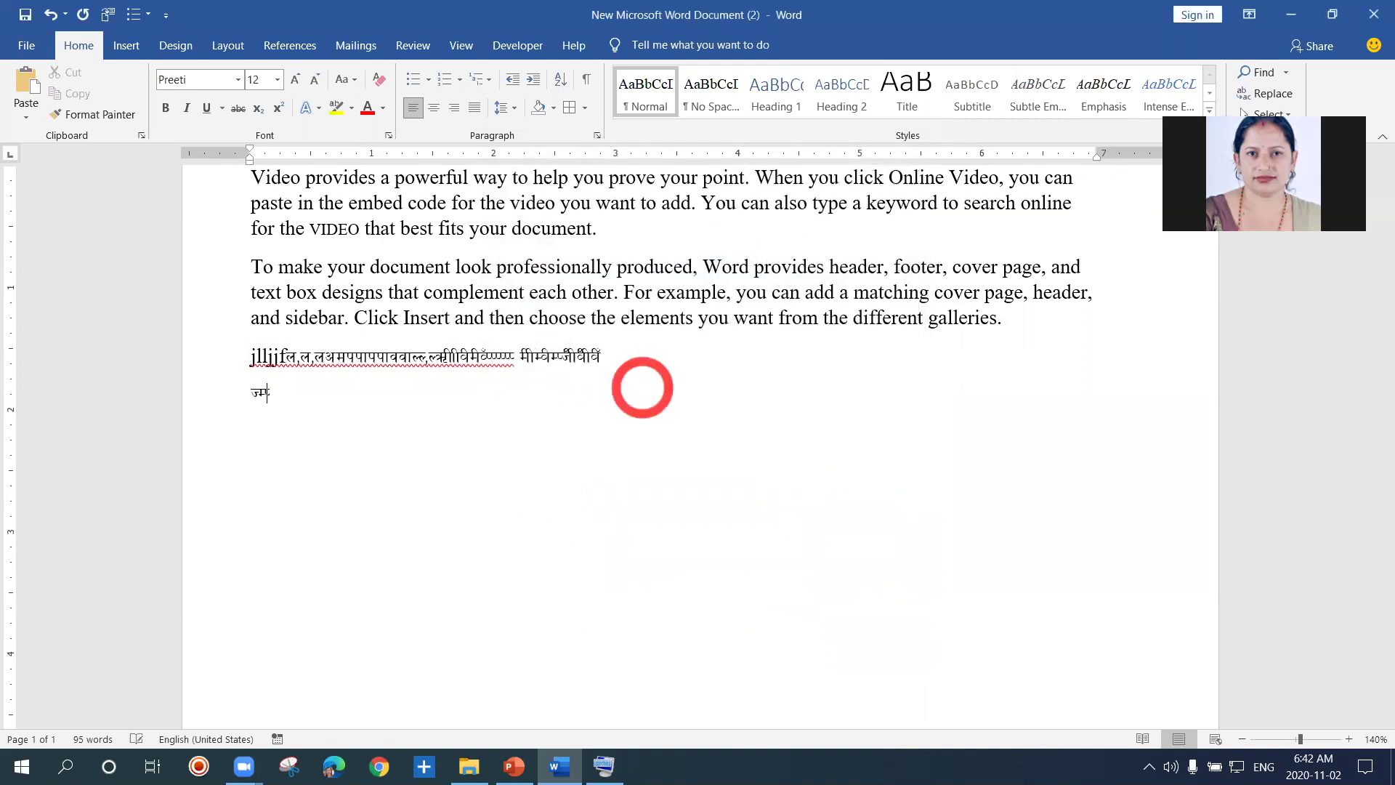
{"action": "type", "text": ";lj xL"}
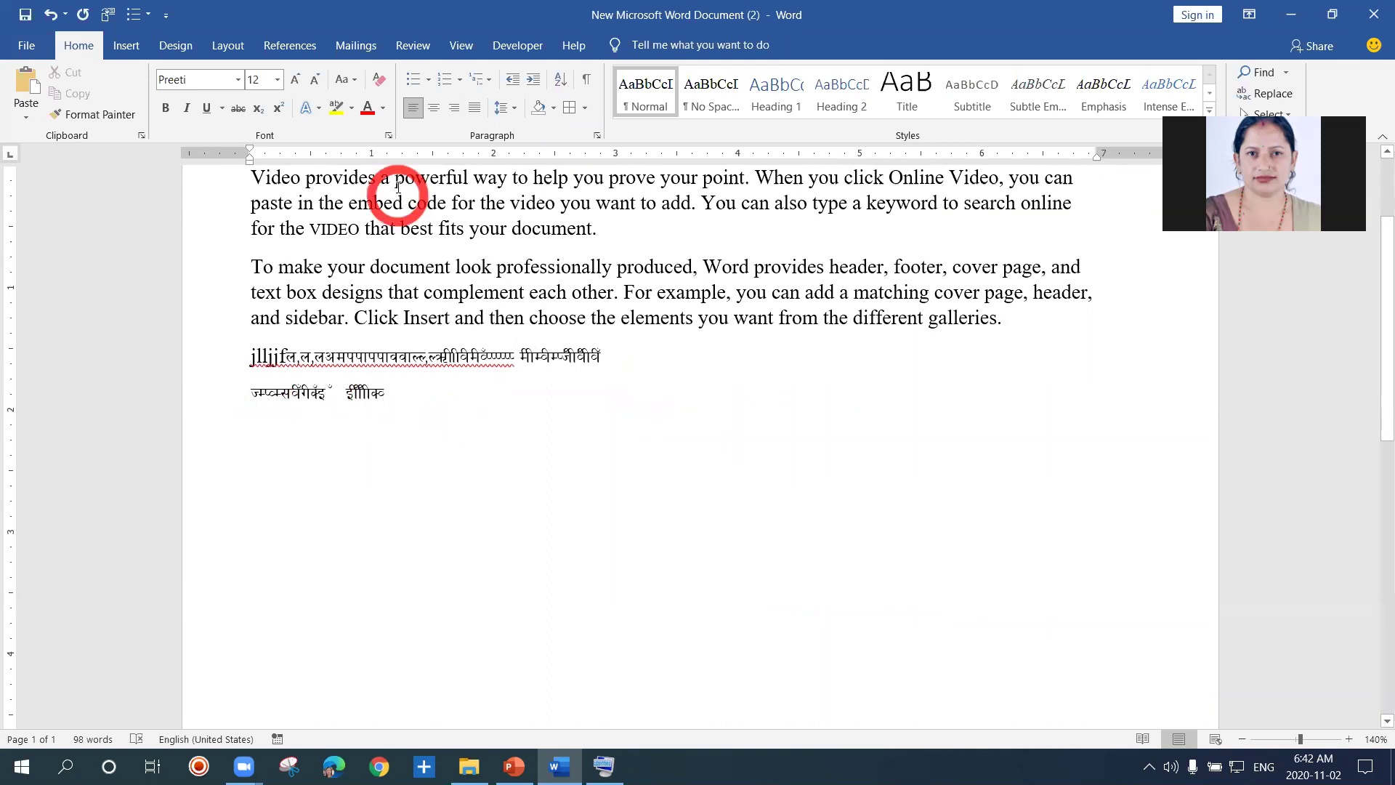
{"action": "left_click", "coordinate": [389, 136]}
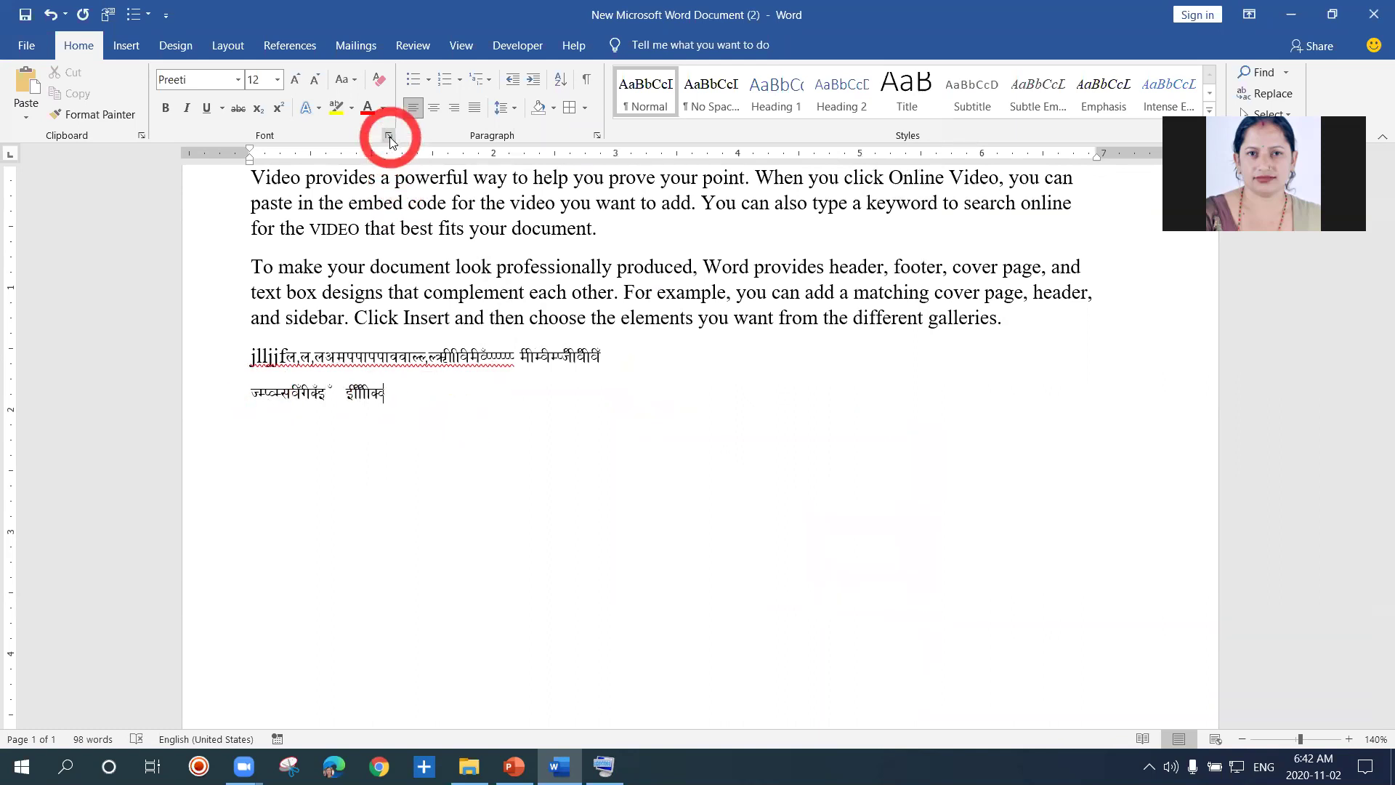
{"action": "left_click", "coordinate": [787, 458]}
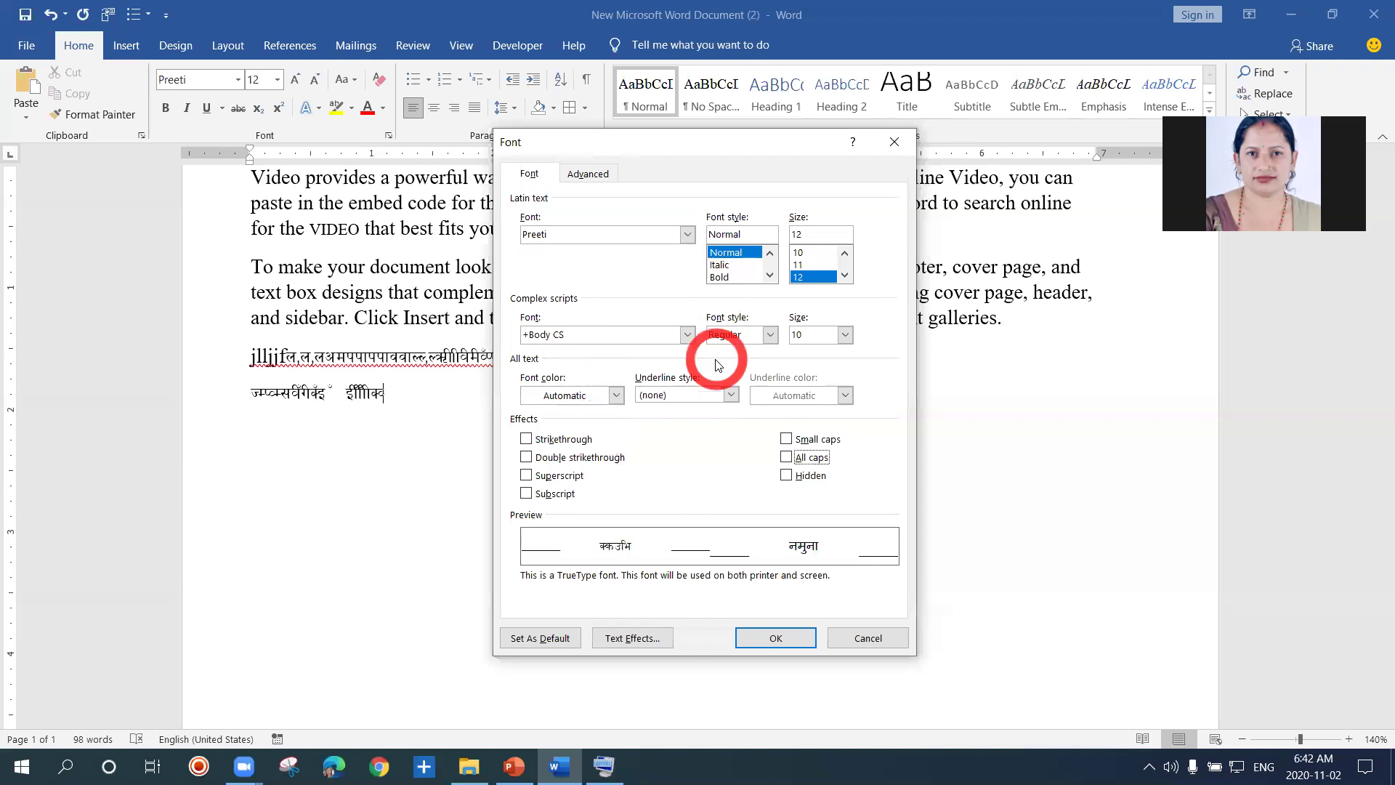
{"action": "left_click", "coordinate": [898, 143]}
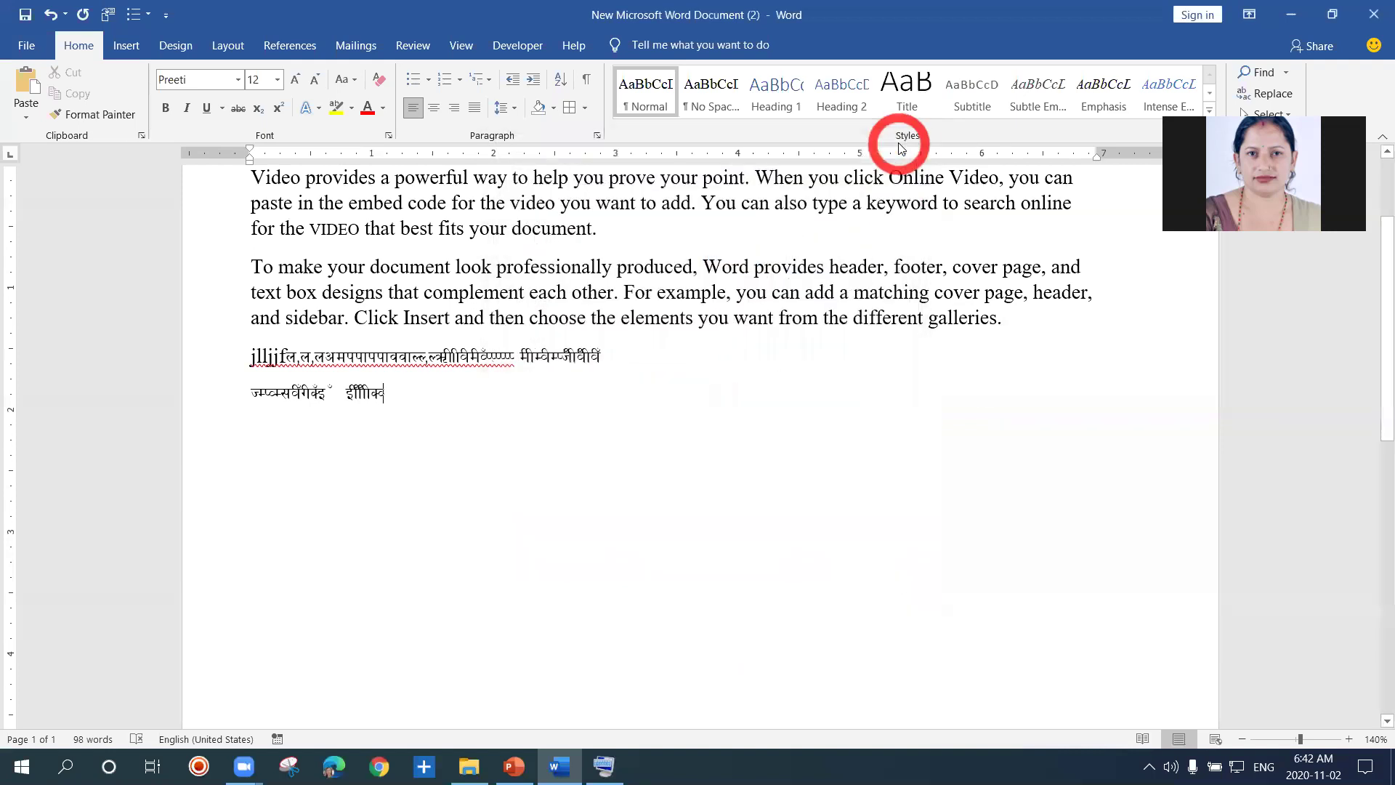
Step: Start a new line below the Preeti sample text with Italic on and the font size at 14
{"action": "left_click", "coordinate": [944, 447]}
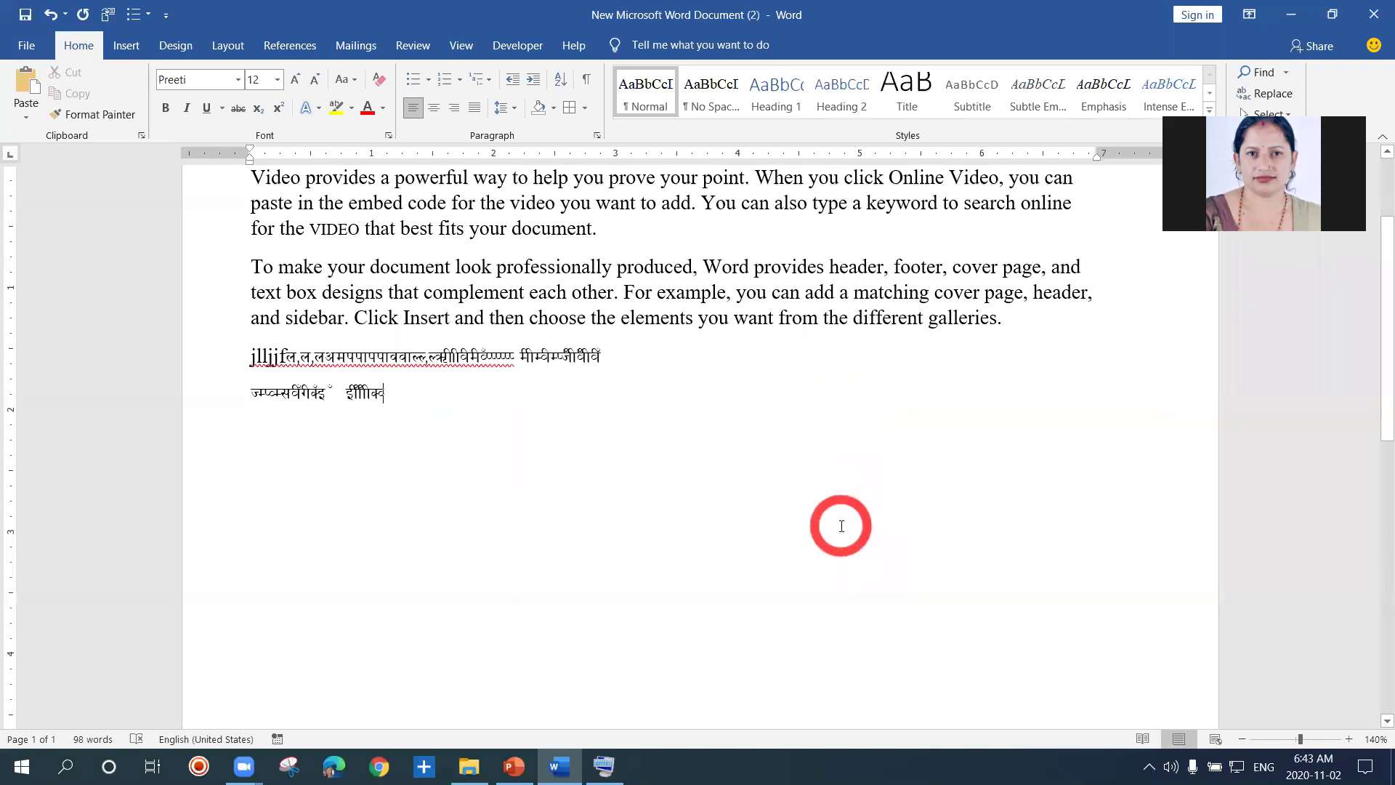
{"action": "key", "text": "ctrl+i"}
{"action": "key", "text": "ctrl+shift+period"}
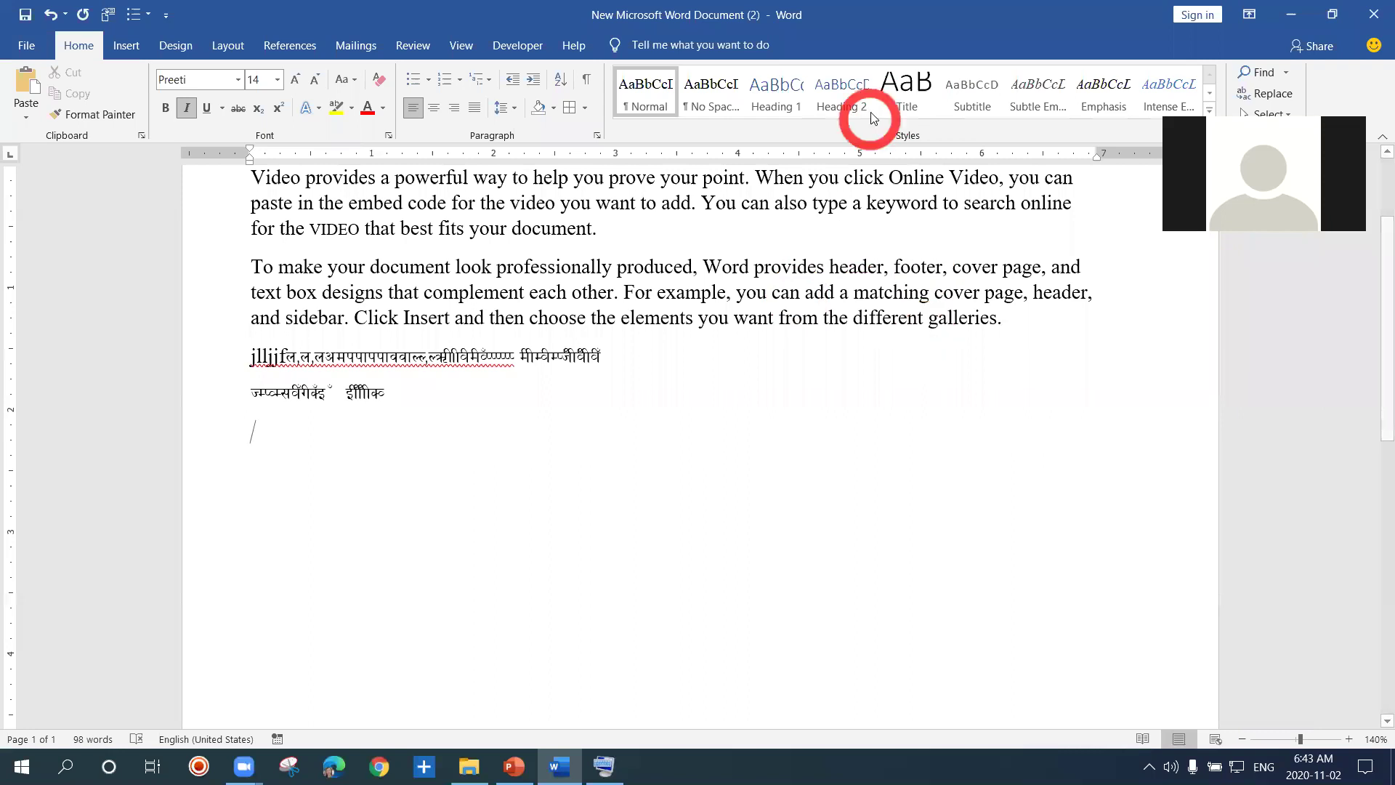
{"action": "left_click", "coordinate": [895, 109]}
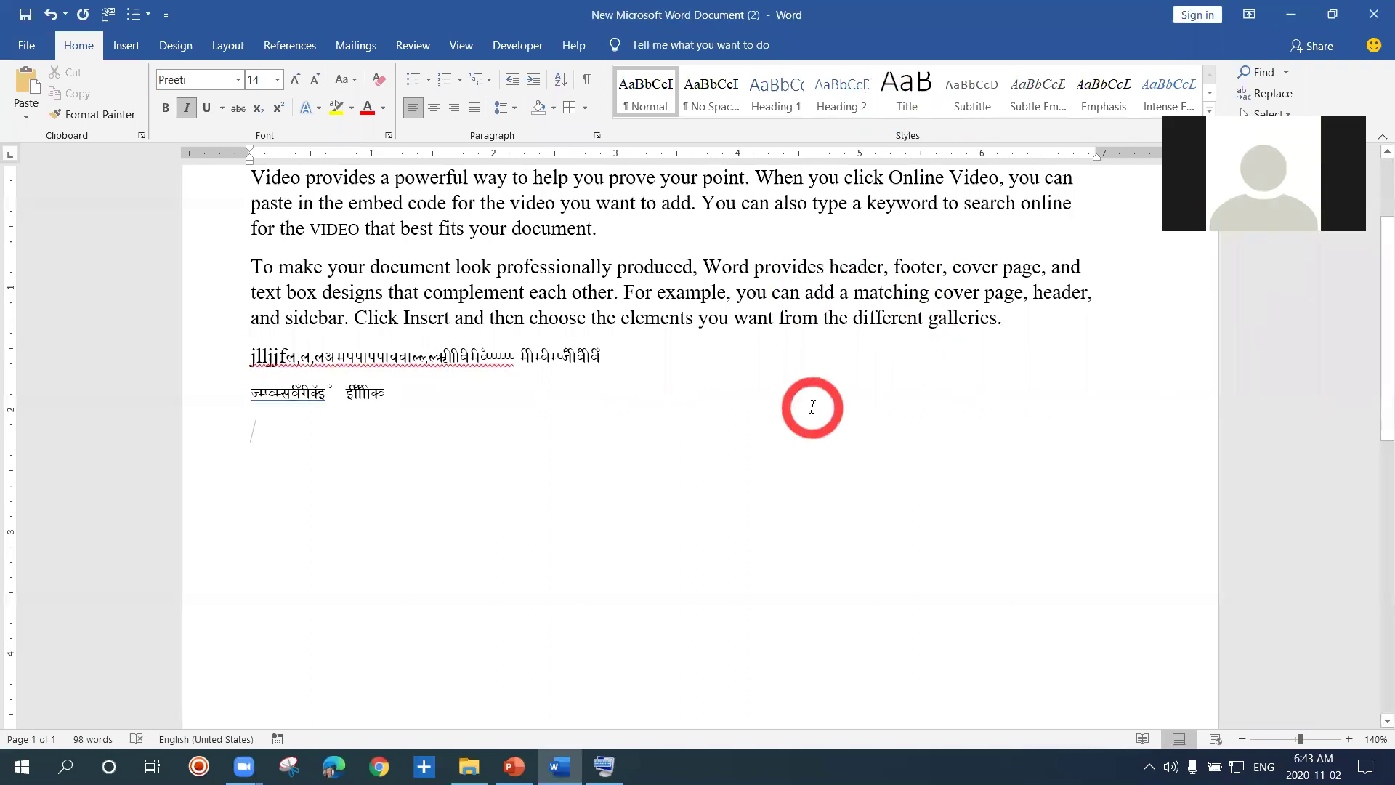
Step: Examine the Scale, Position and Ligatures choices in the advanced character settings of the Font dialog
{"action": "left_click", "coordinate": [389, 135]}
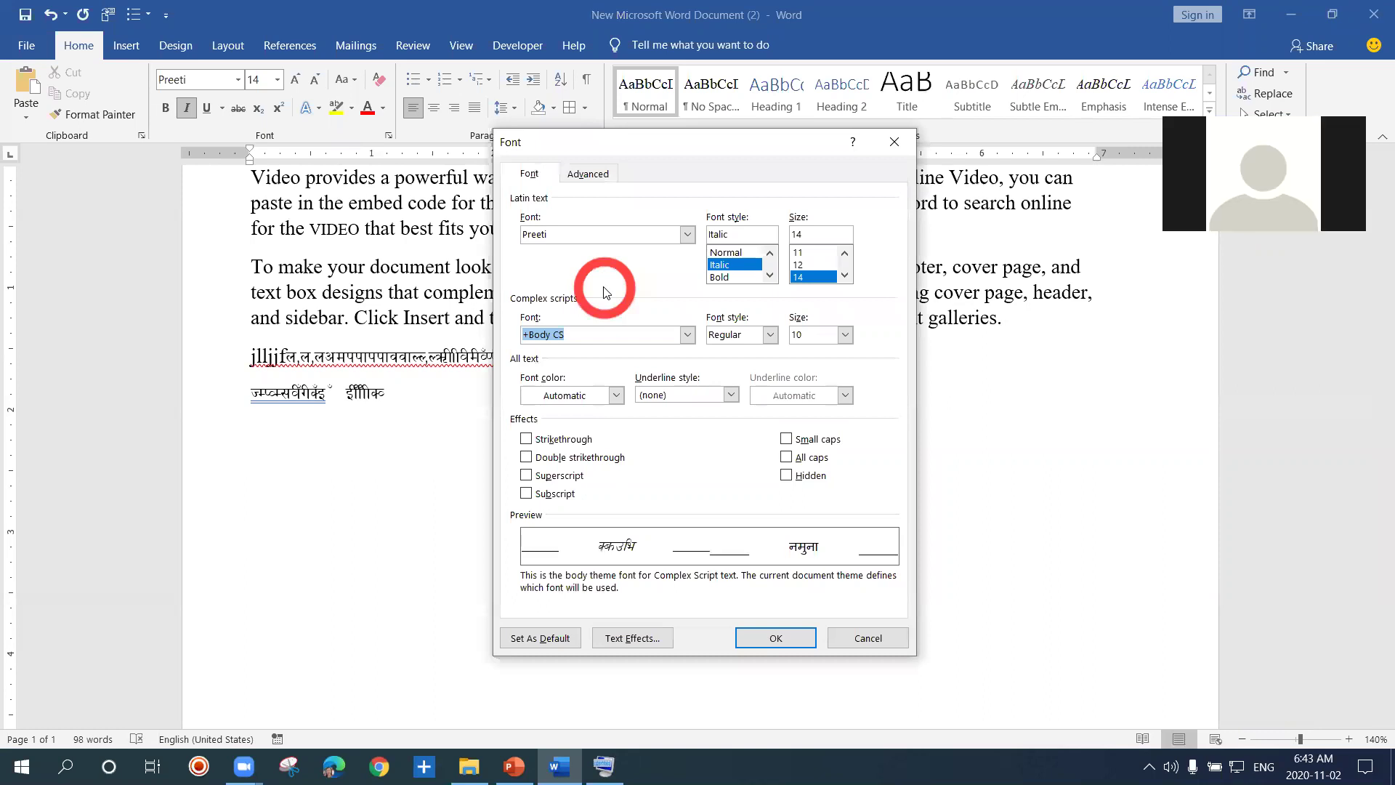
{"action": "left_click", "coordinate": [587, 175]}
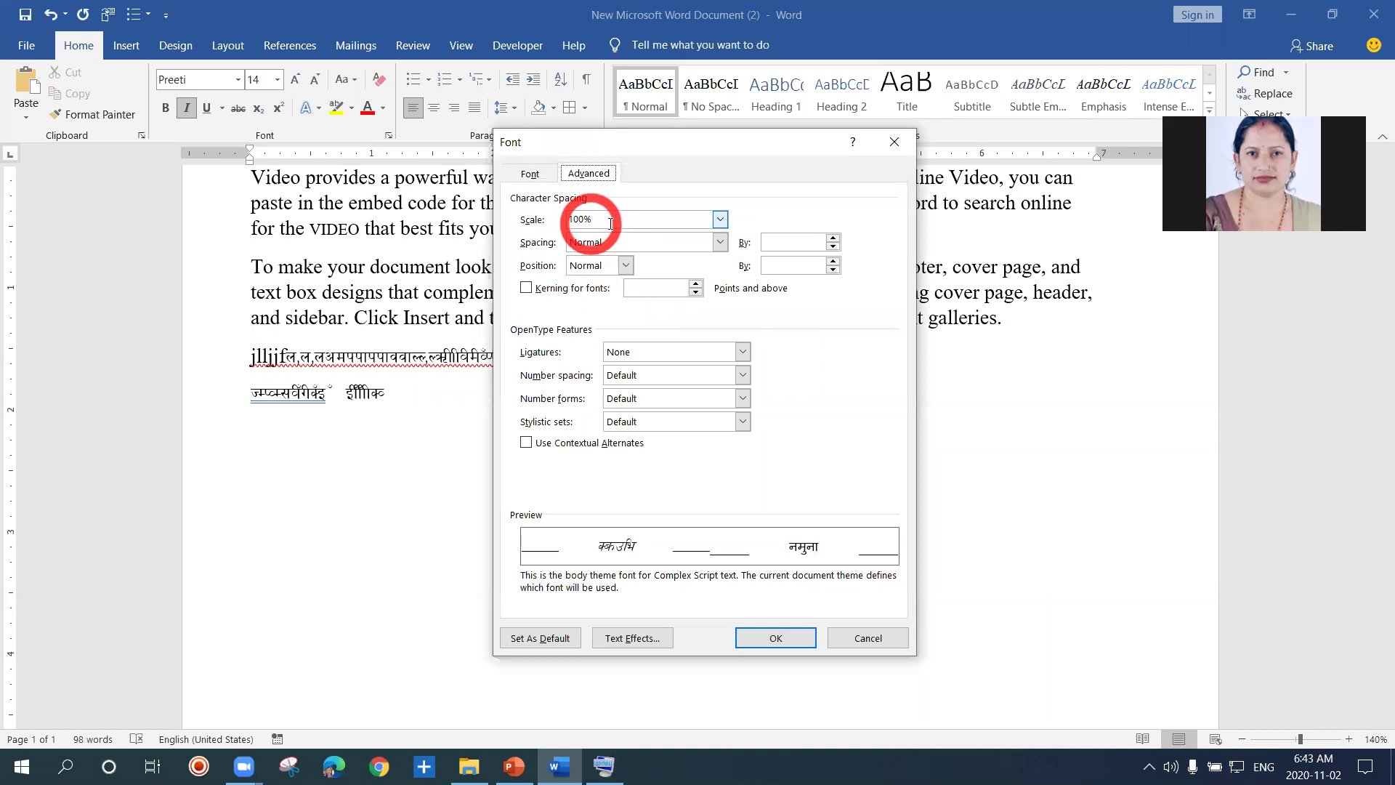
{"action": "left_click", "coordinate": [719, 220]}
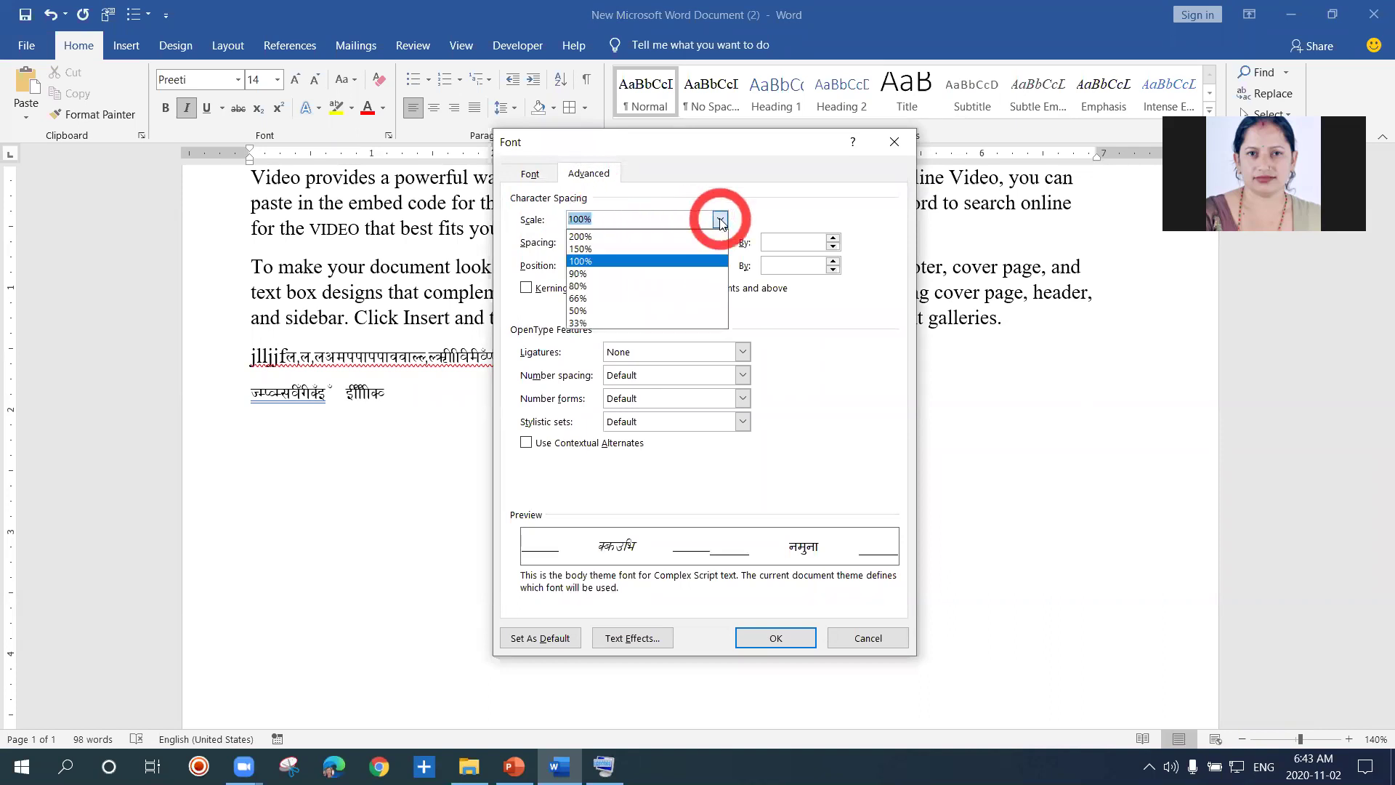
{"action": "left_click", "coordinate": [720, 220]}
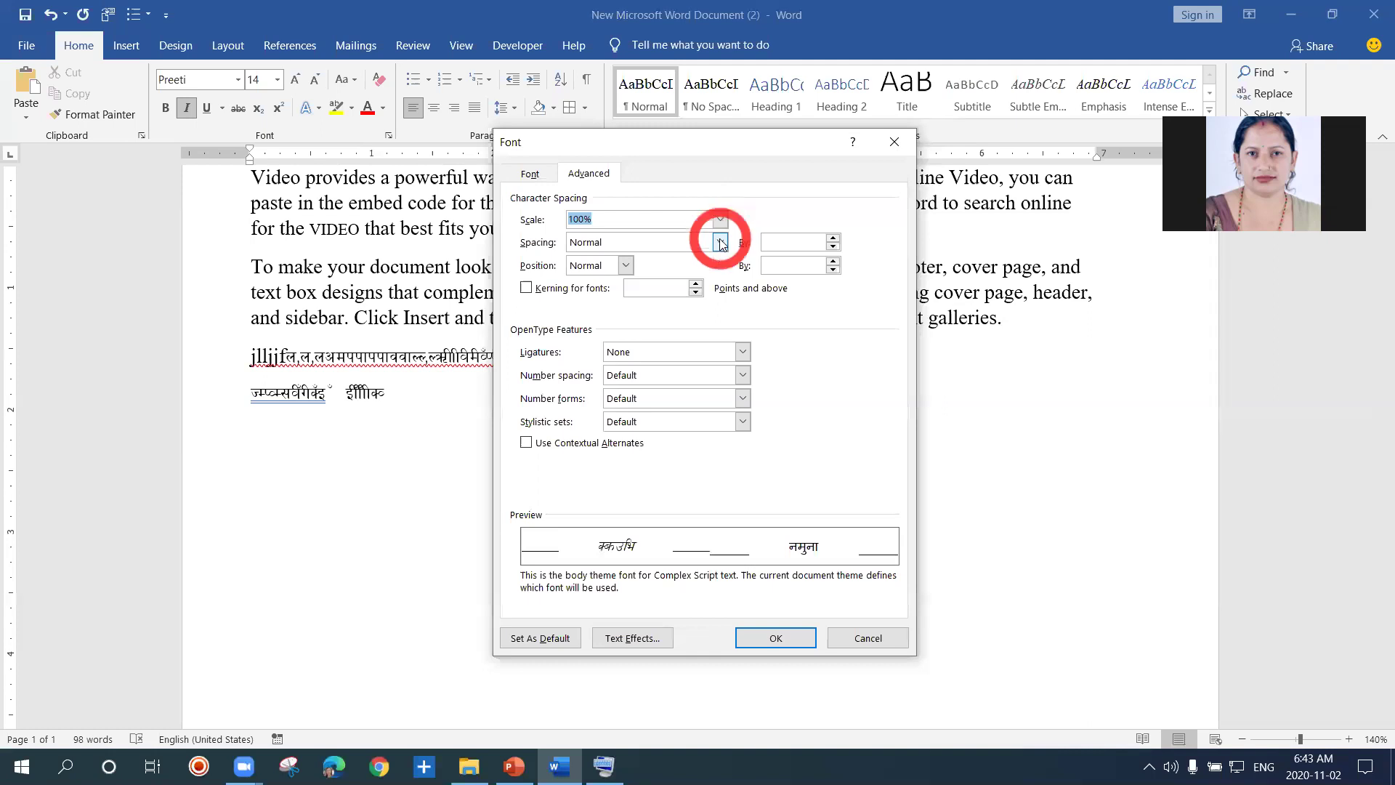
{"action": "left_click", "coordinate": [625, 266]}
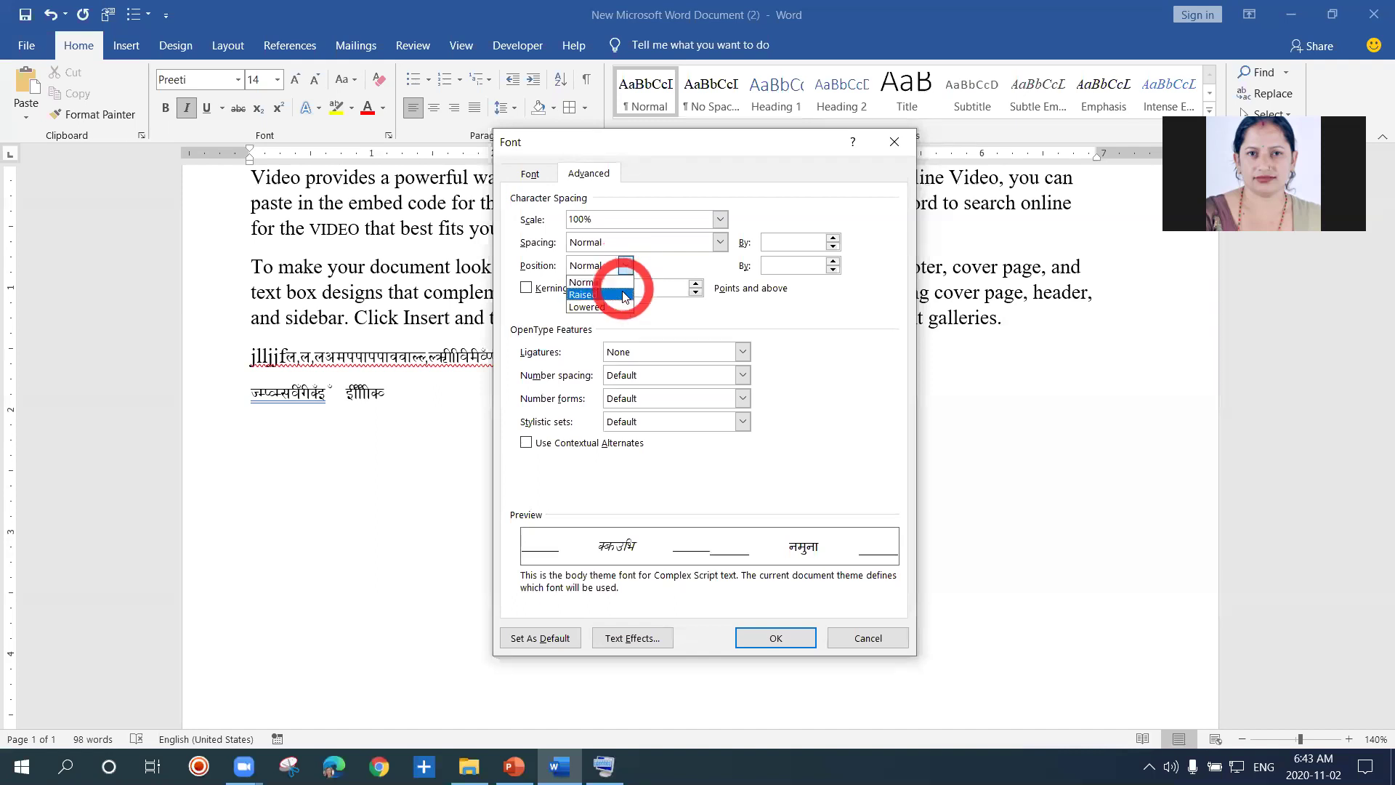
{"action": "left_click", "coordinate": [674, 319]}
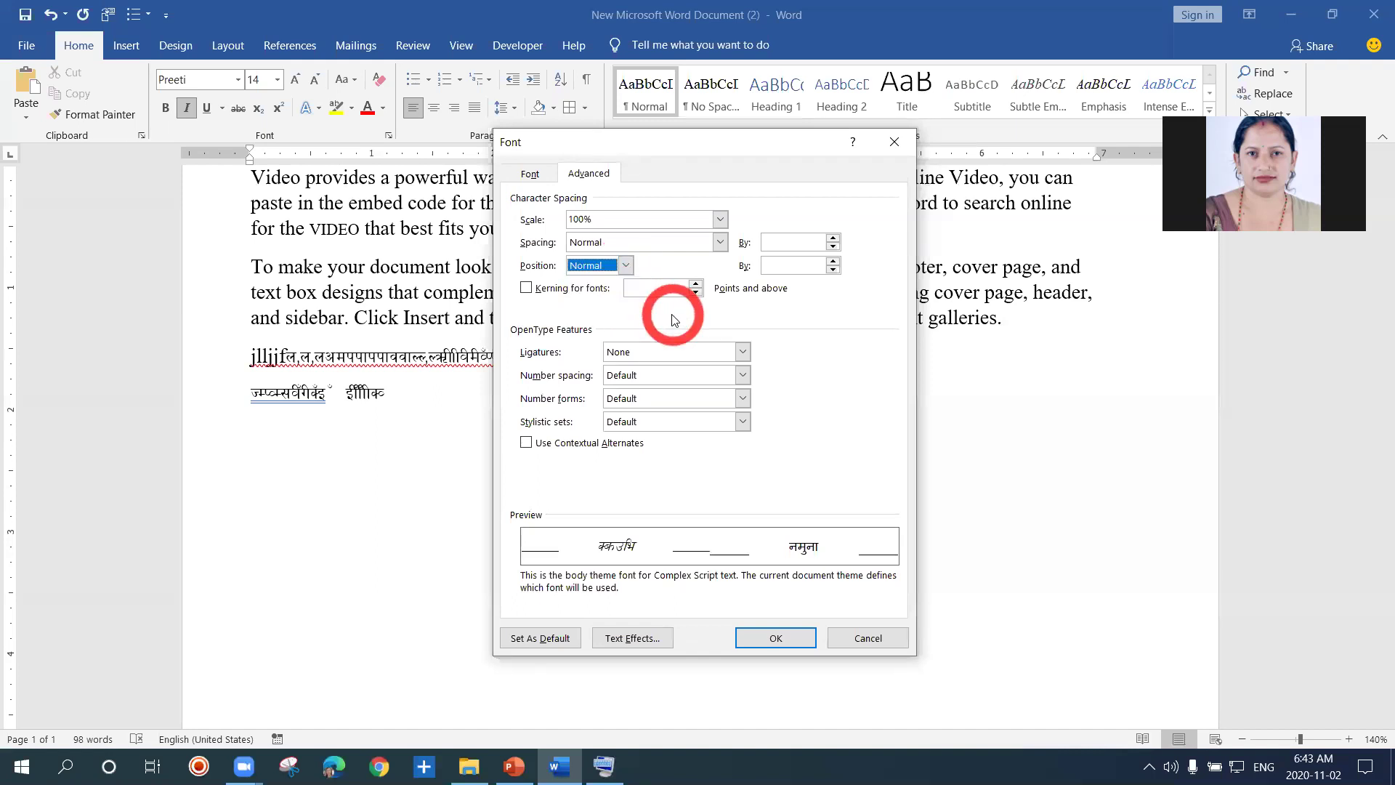
{"action": "left_click", "coordinate": [742, 354]}
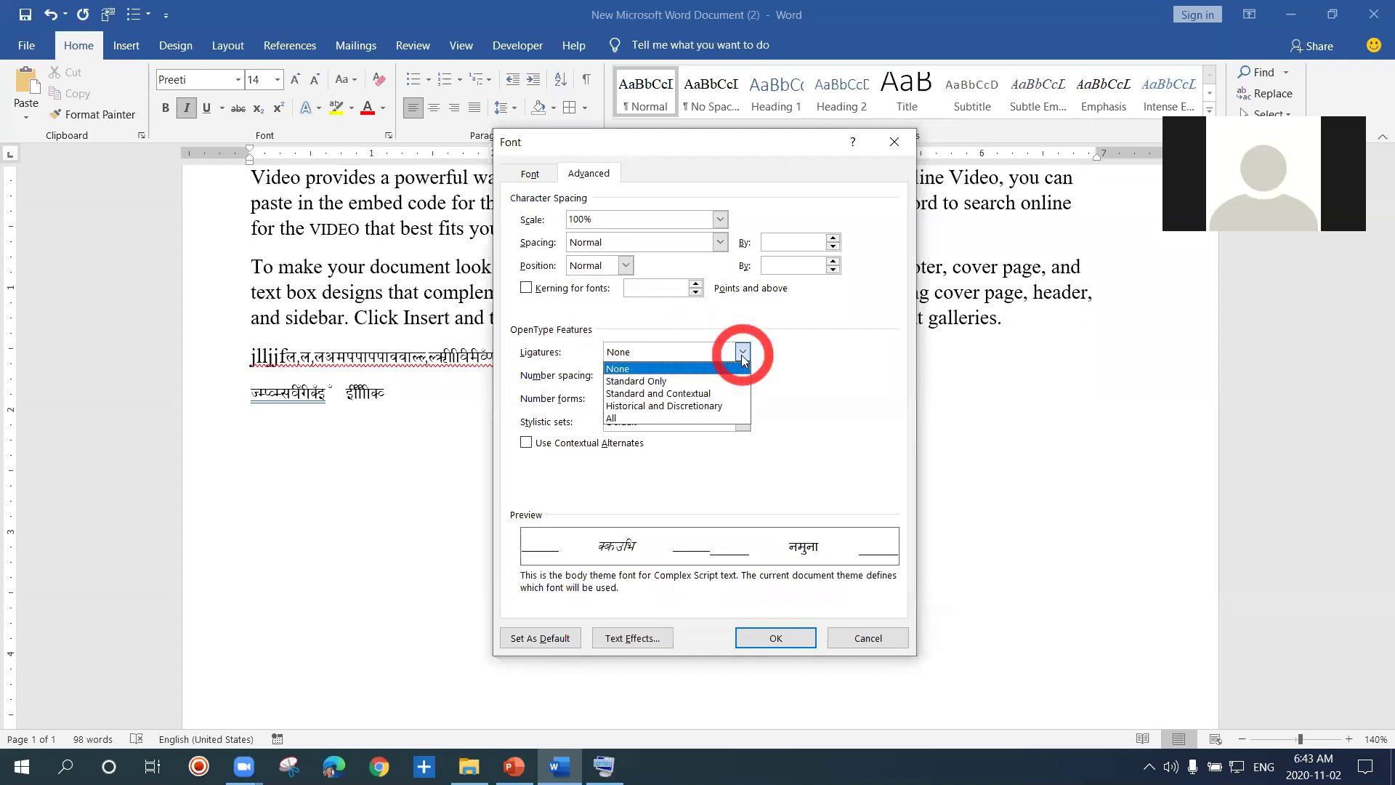
{"action": "left_click", "coordinate": [821, 358]}
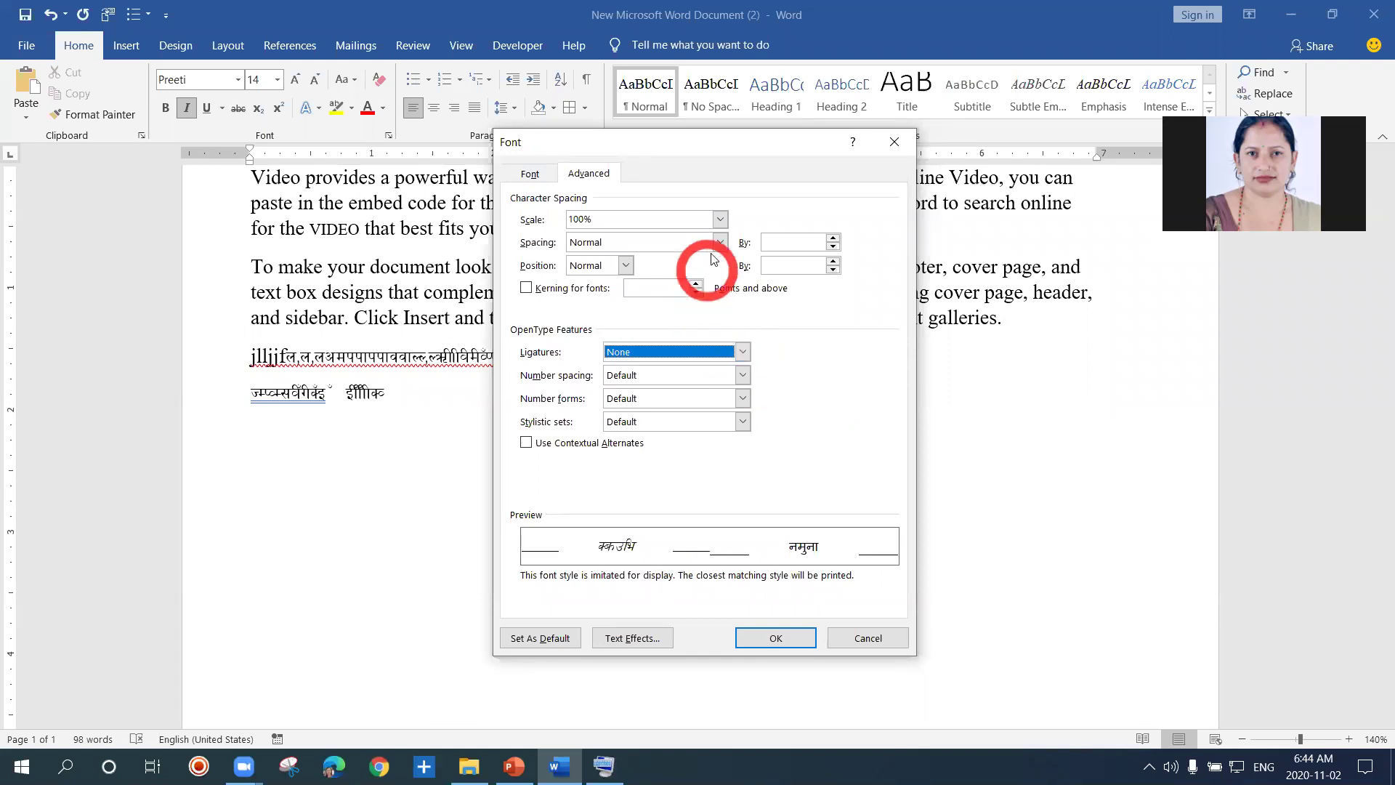
{"action": "left_click", "coordinate": [720, 220]}
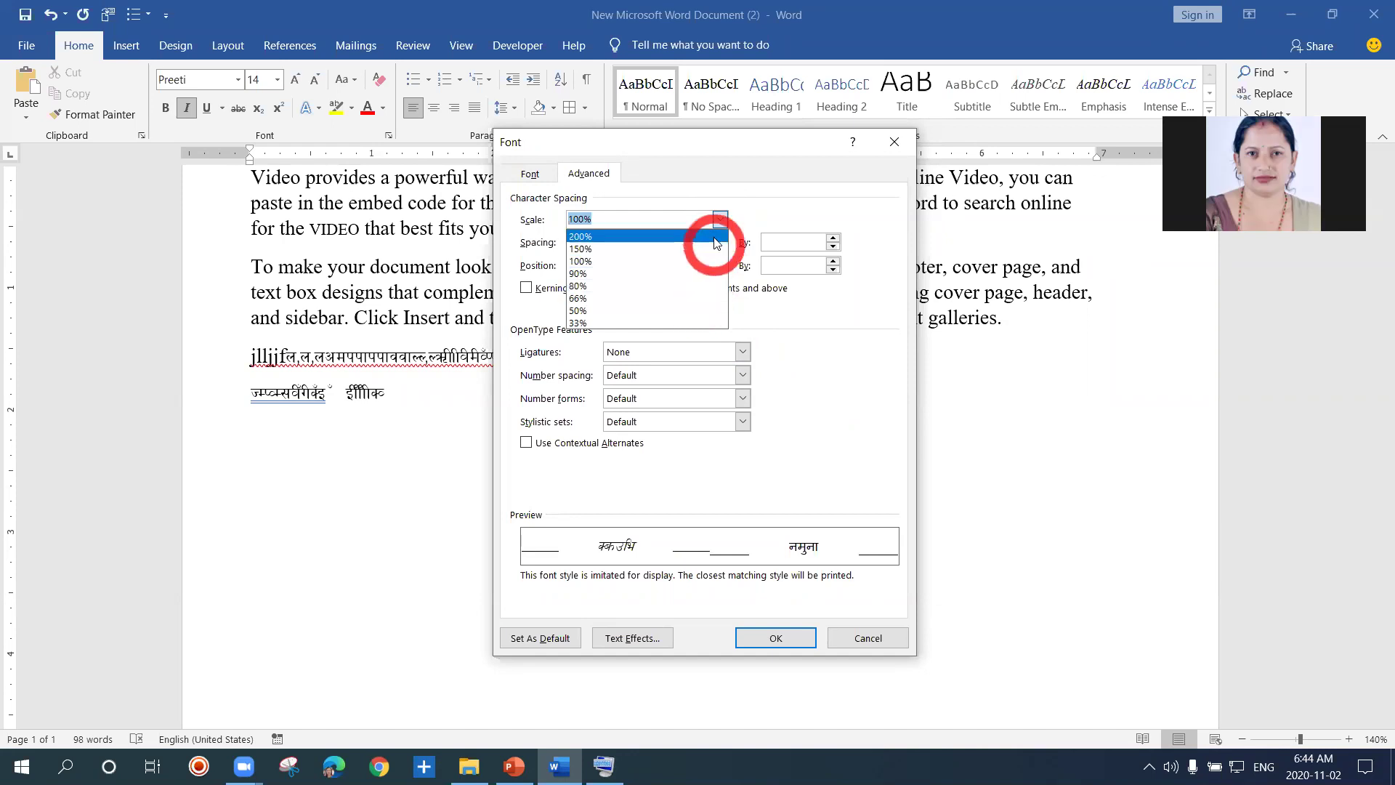
{"action": "left_click", "coordinate": [720, 220]}
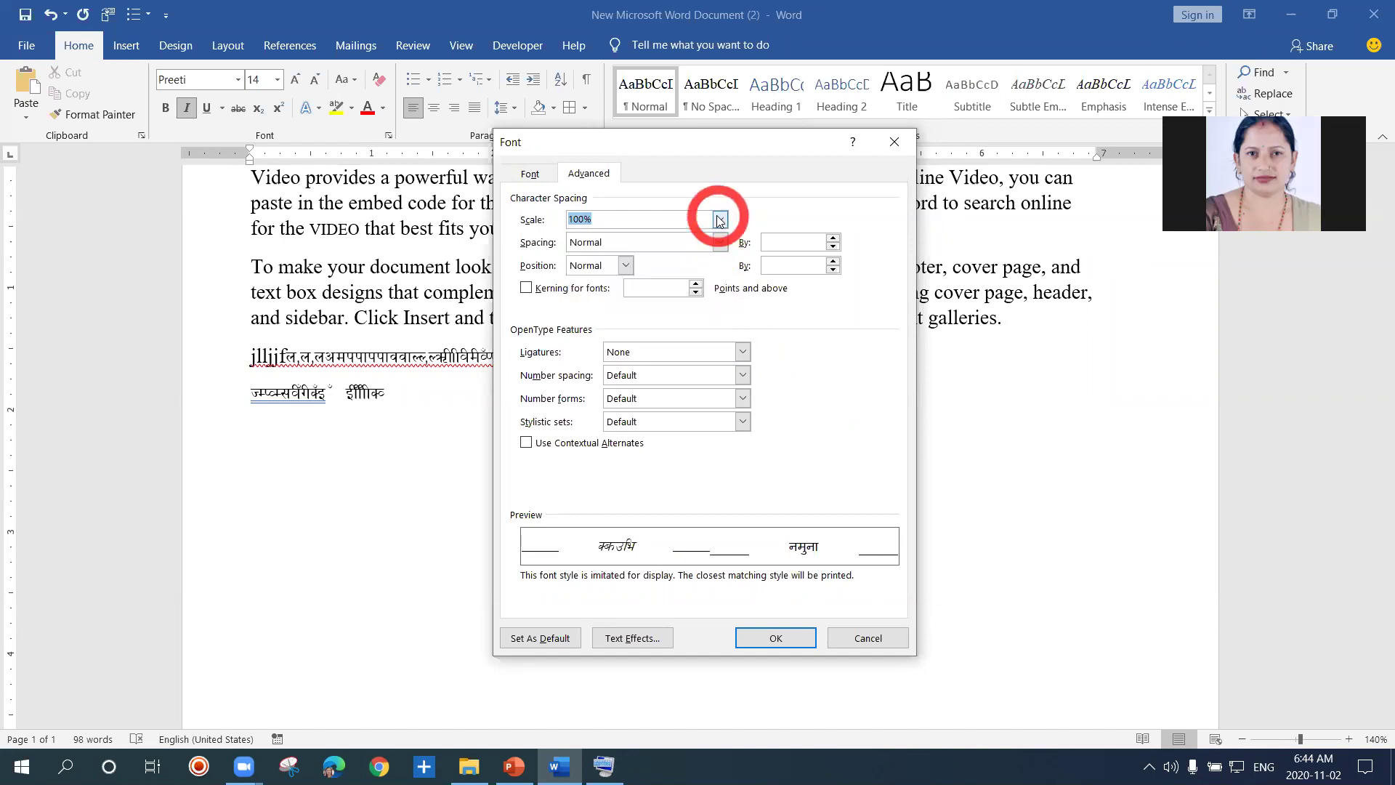
Step: Try the Subscript, Superscript and Double strikethrough effects on the italic Preeti font at size 14
{"action": "left_click", "coordinate": [538, 176]}
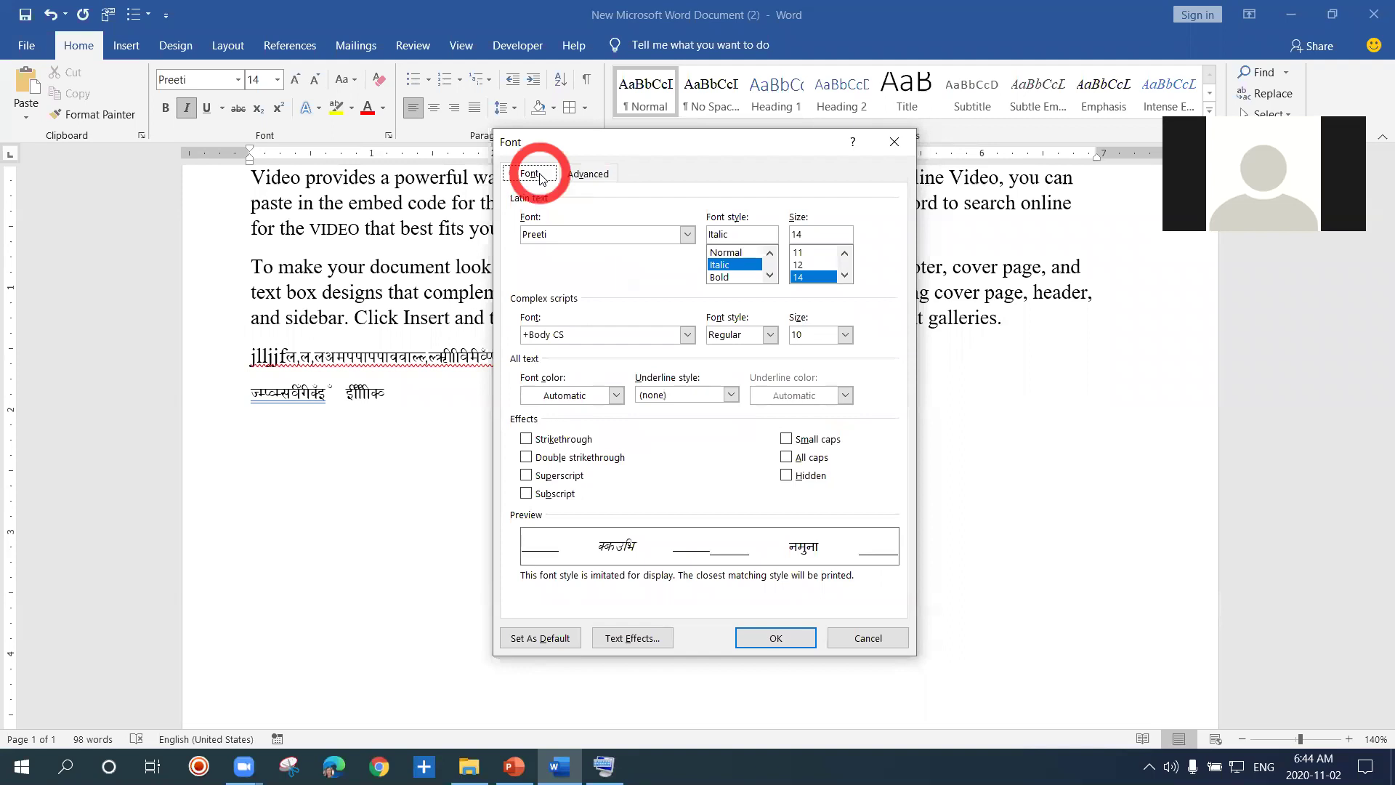
{"action": "left_click", "coordinate": [730, 265]}
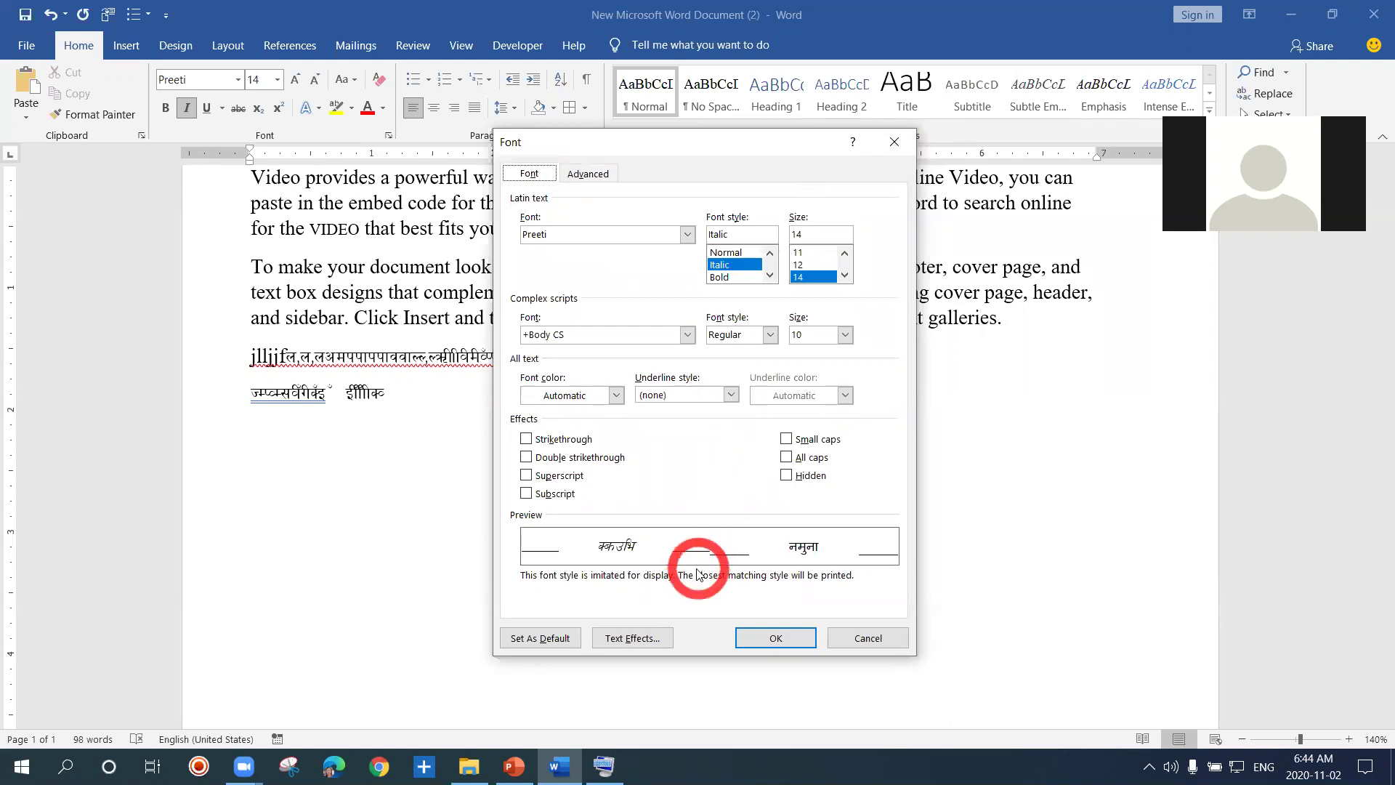
{"action": "left_click", "coordinate": [527, 499]}
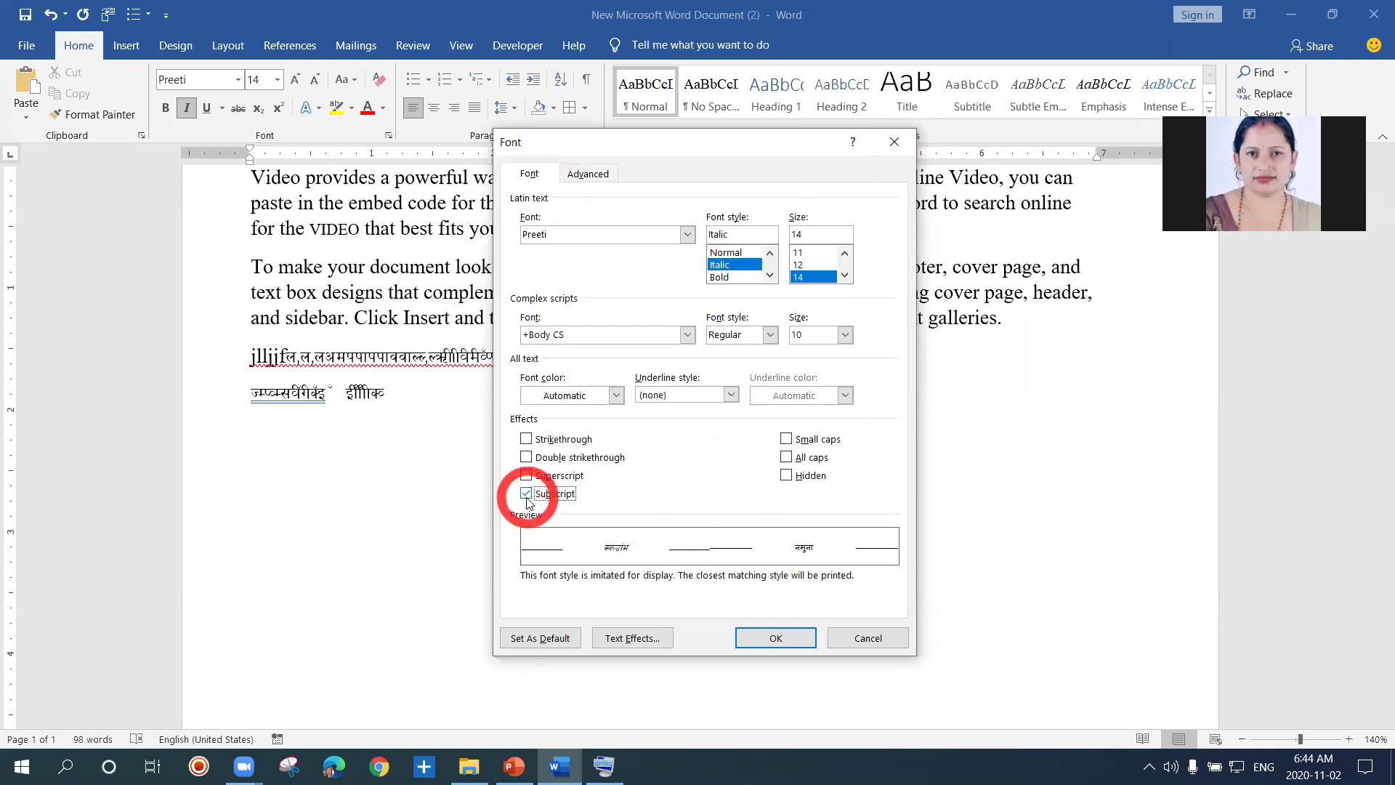
{"action": "left_click", "coordinate": [529, 481]}
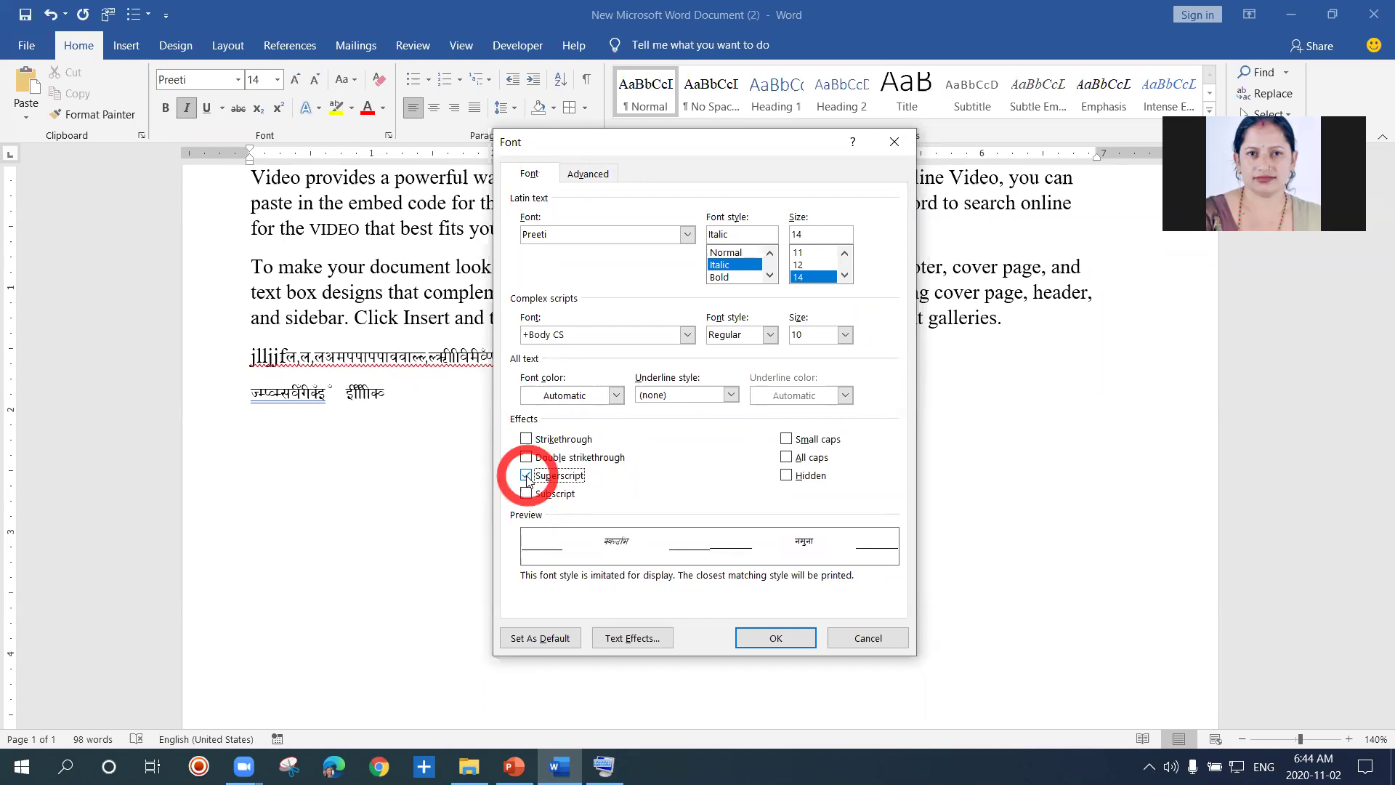
{"action": "left_click", "coordinate": [526, 460]}
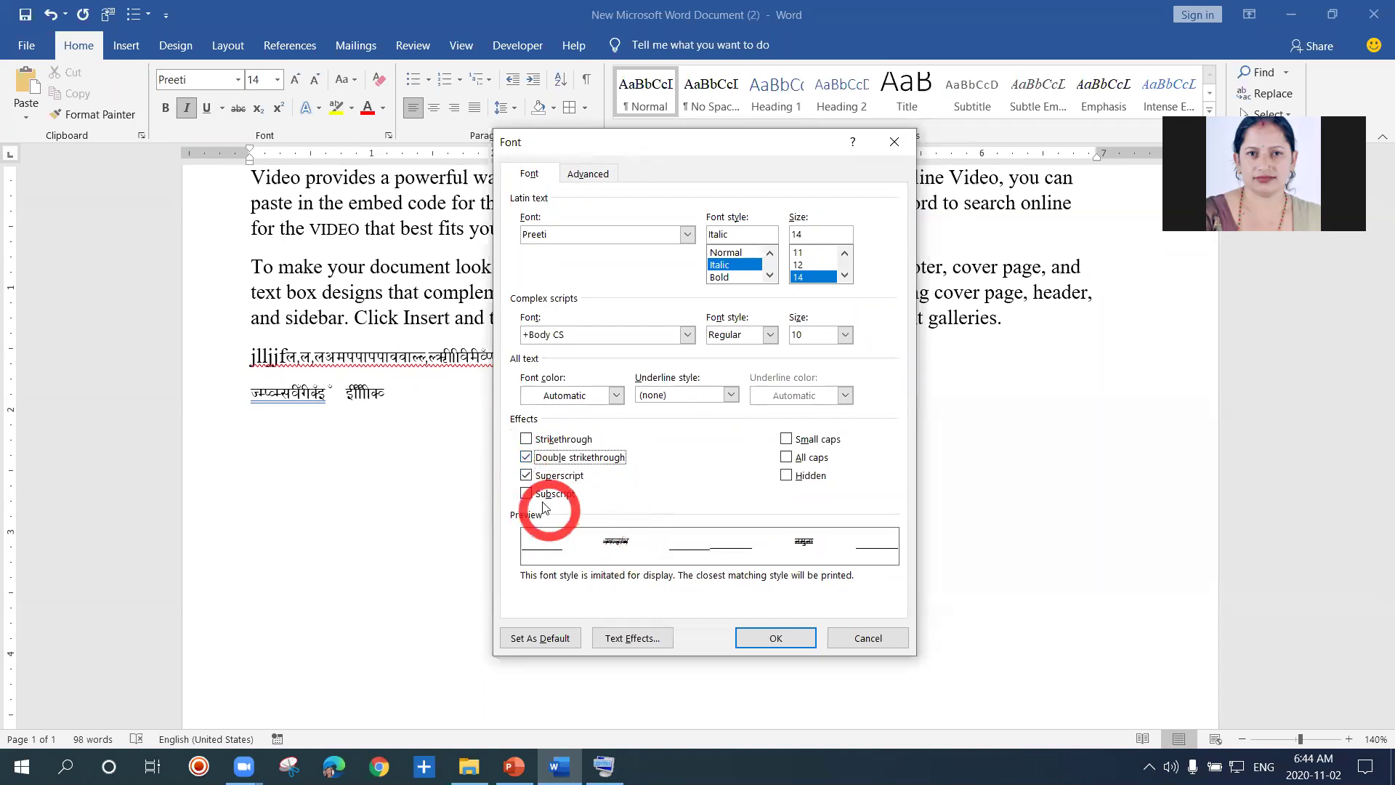
Step: Use Strikethrough as the only effect for the Preeti font, turn Superscript off and accept the font settings
{"action": "left_click", "coordinate": [527, 439]}
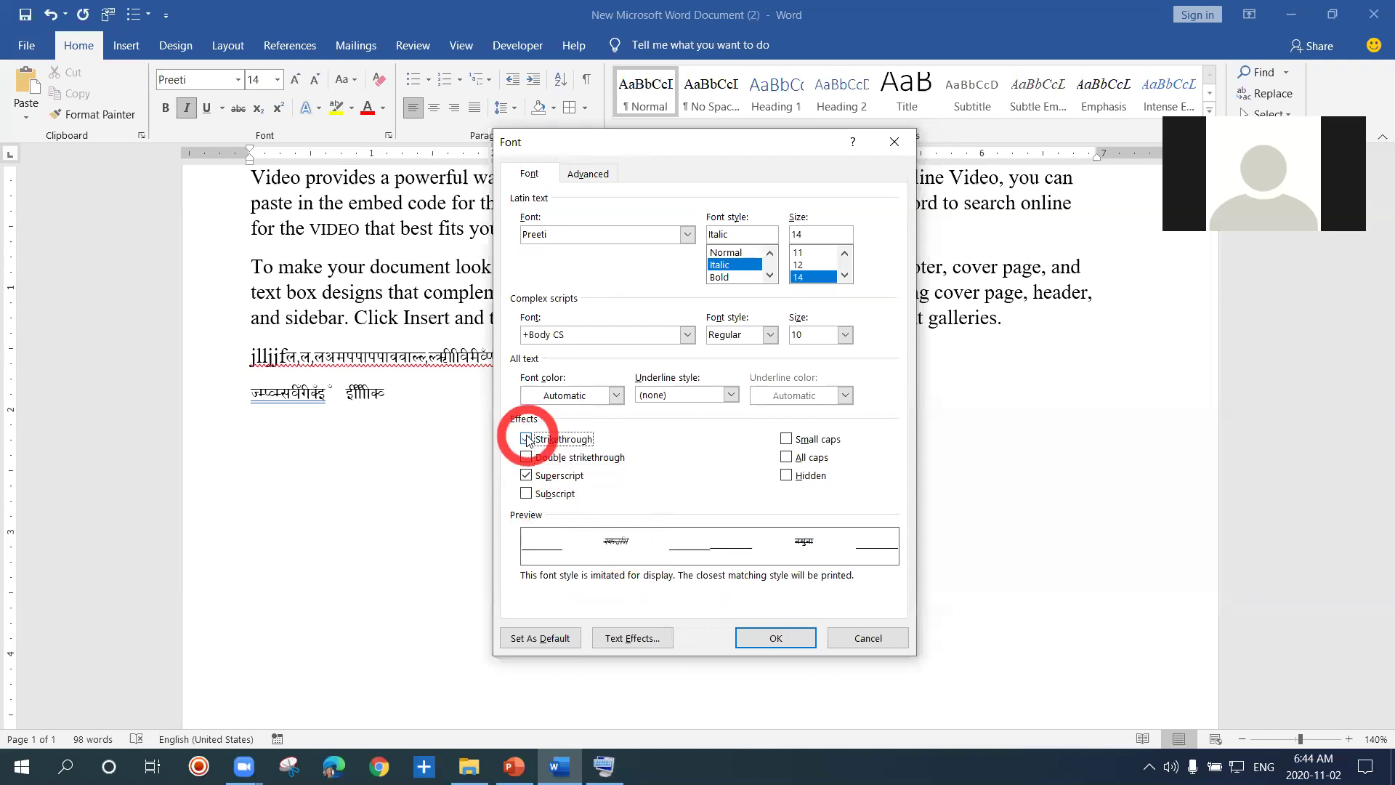
{"action": "left_click", "coordinate": [526, 475]}
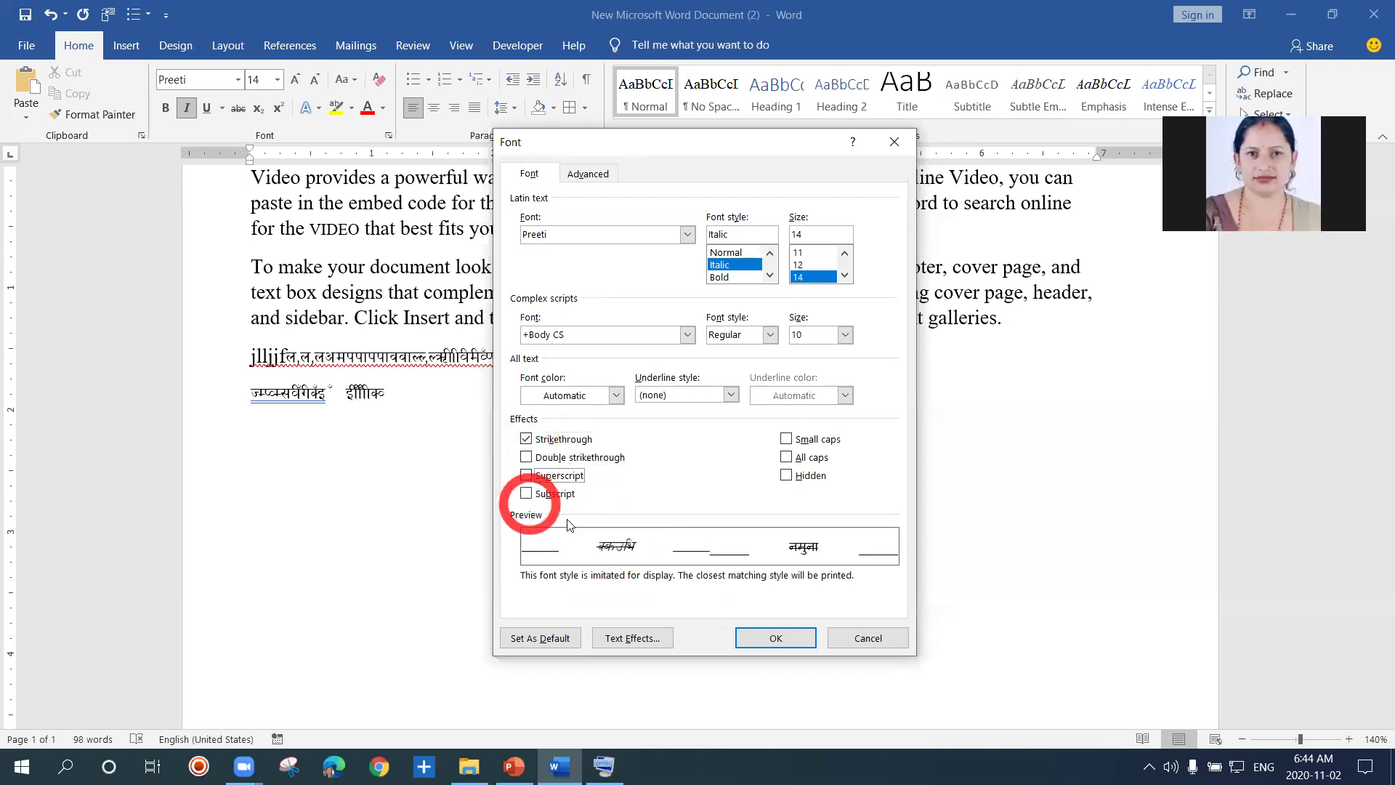
{"action": "left_click", "coordinate": [772, 638]}
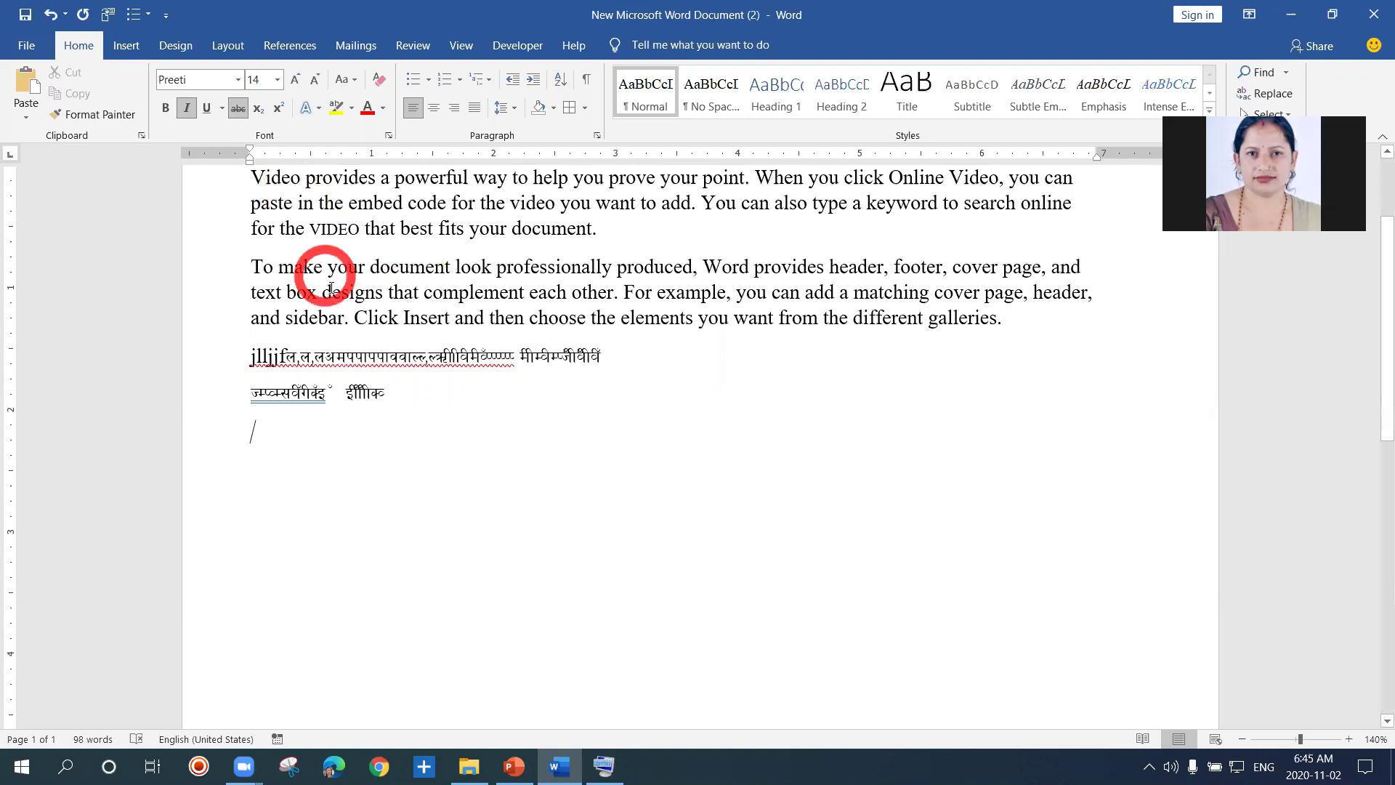
{"action": "left_click", "coordinate": [311, 349]}
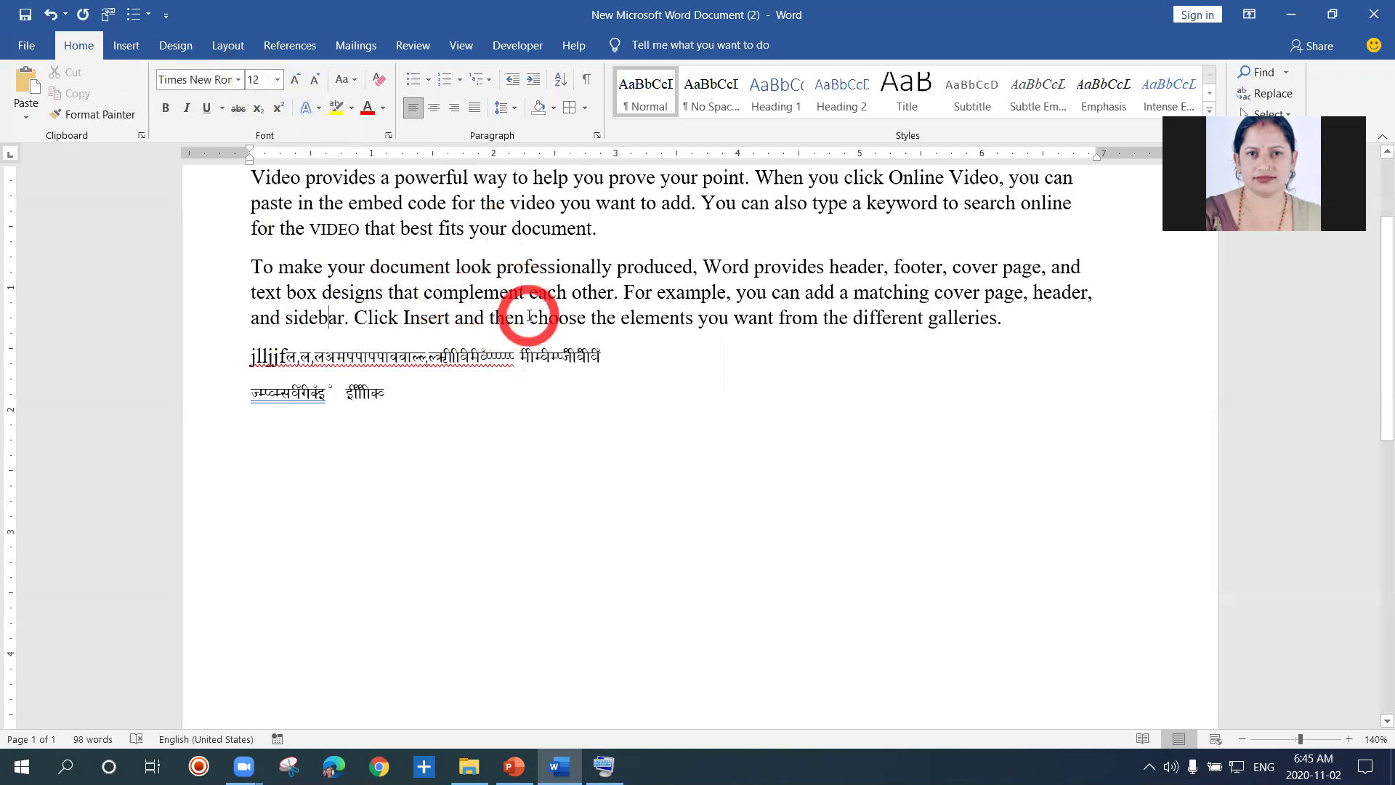
{"action": "left_click", "coordinate": [358, 254]}
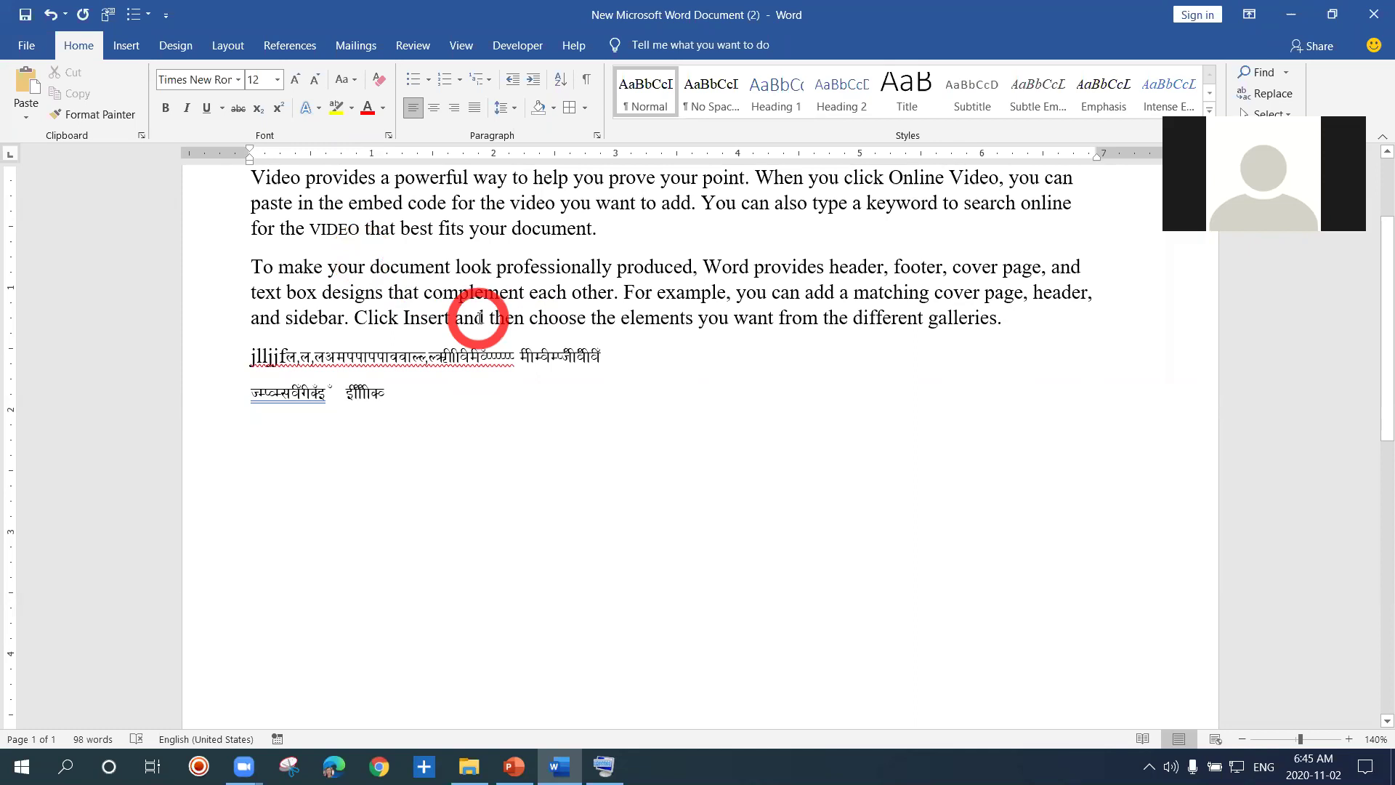
{"action": "left_click", "coordinate": [397, 405]}
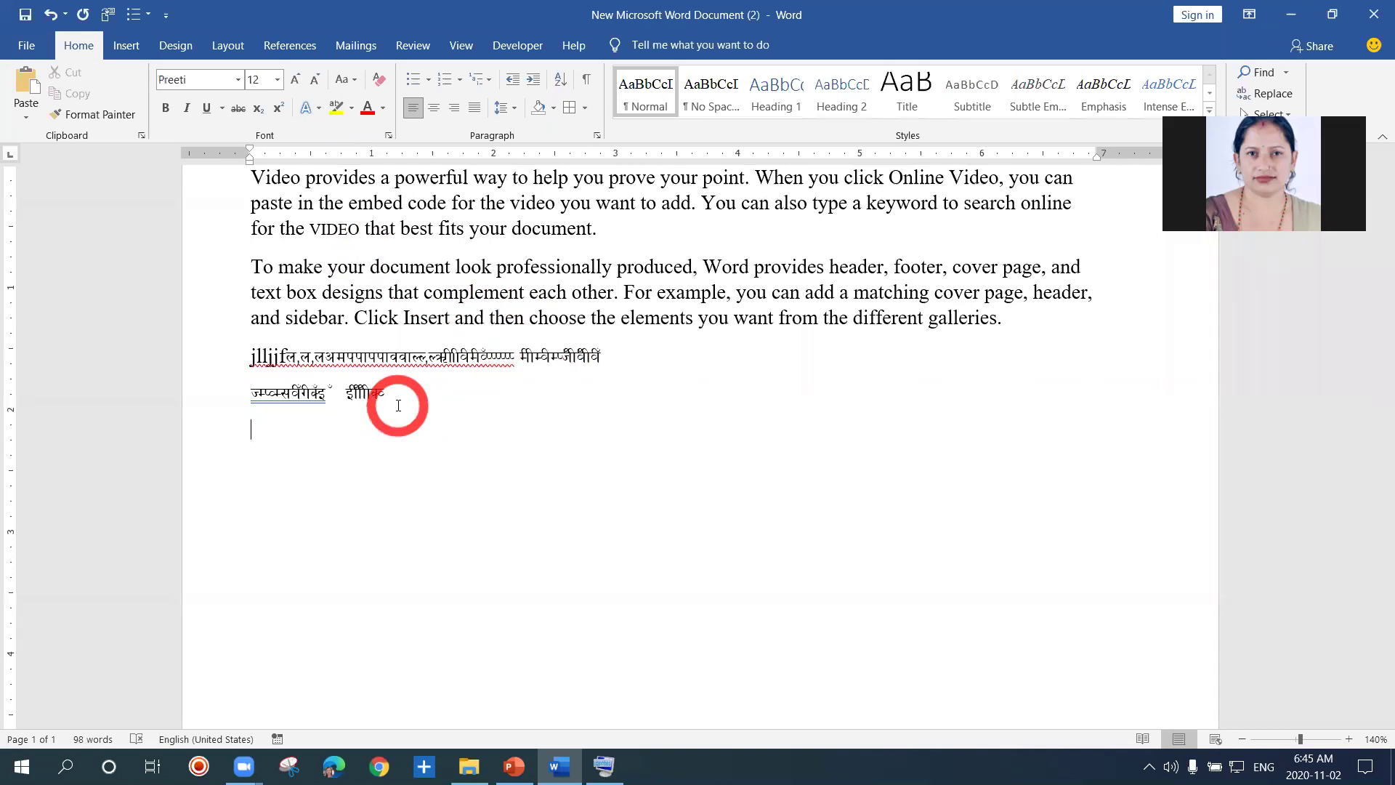
Step: Add another empty line below the sample text and turn off Strikethrough and Italic for it
{"action": "left_click", "coordinate": [324, 455]}
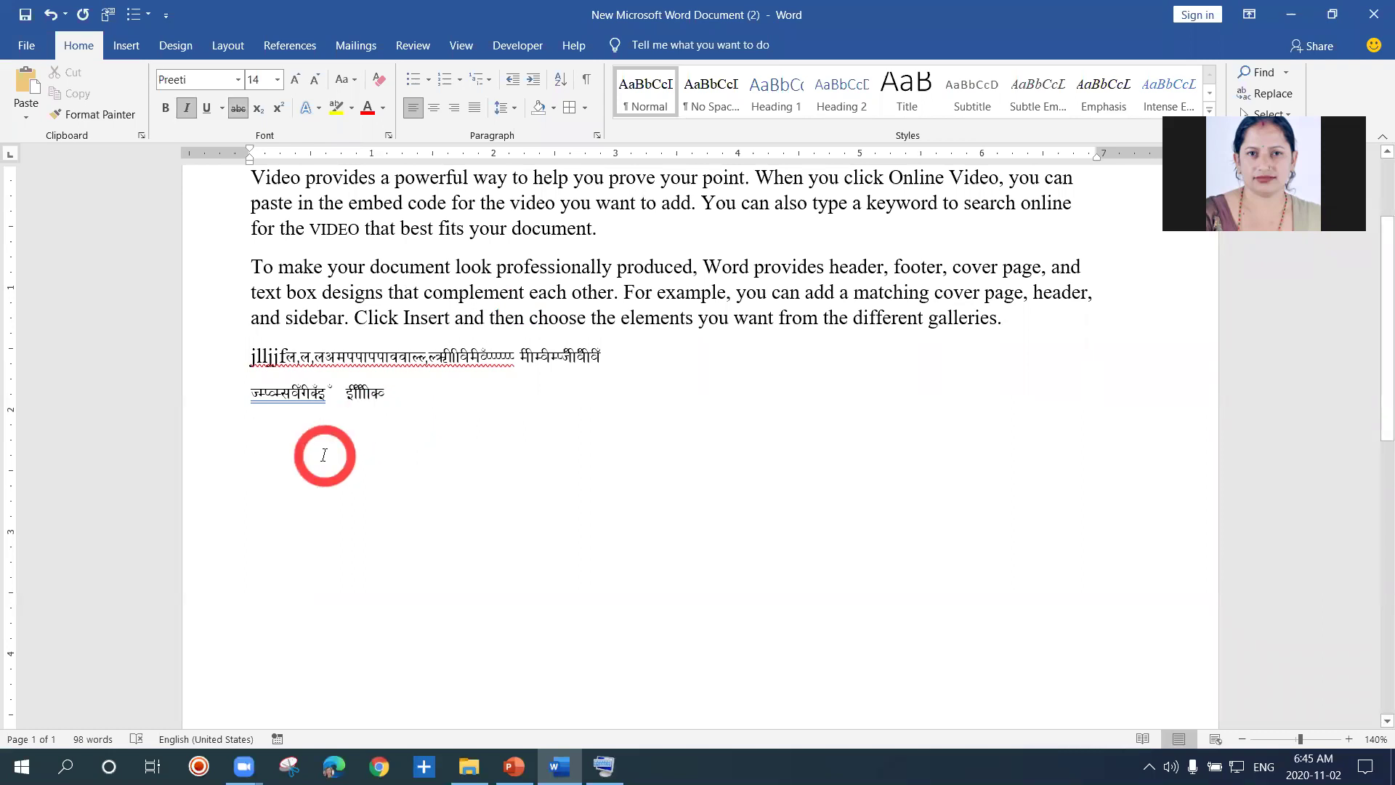
{"action": "type", "text": "g"}
{"action": "key", "text": "BackSpace"}
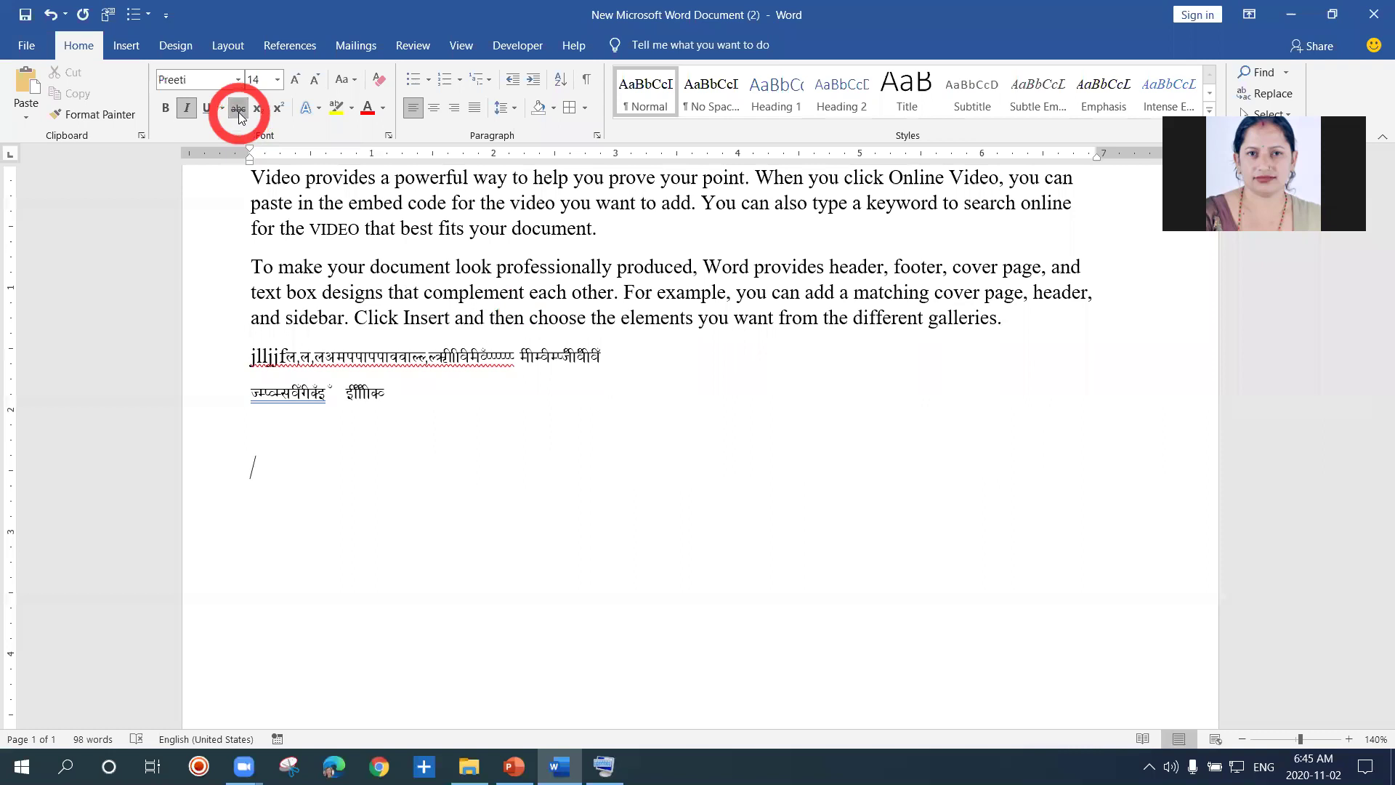
{"action": "left_click", "coordinate": [186, 109]}
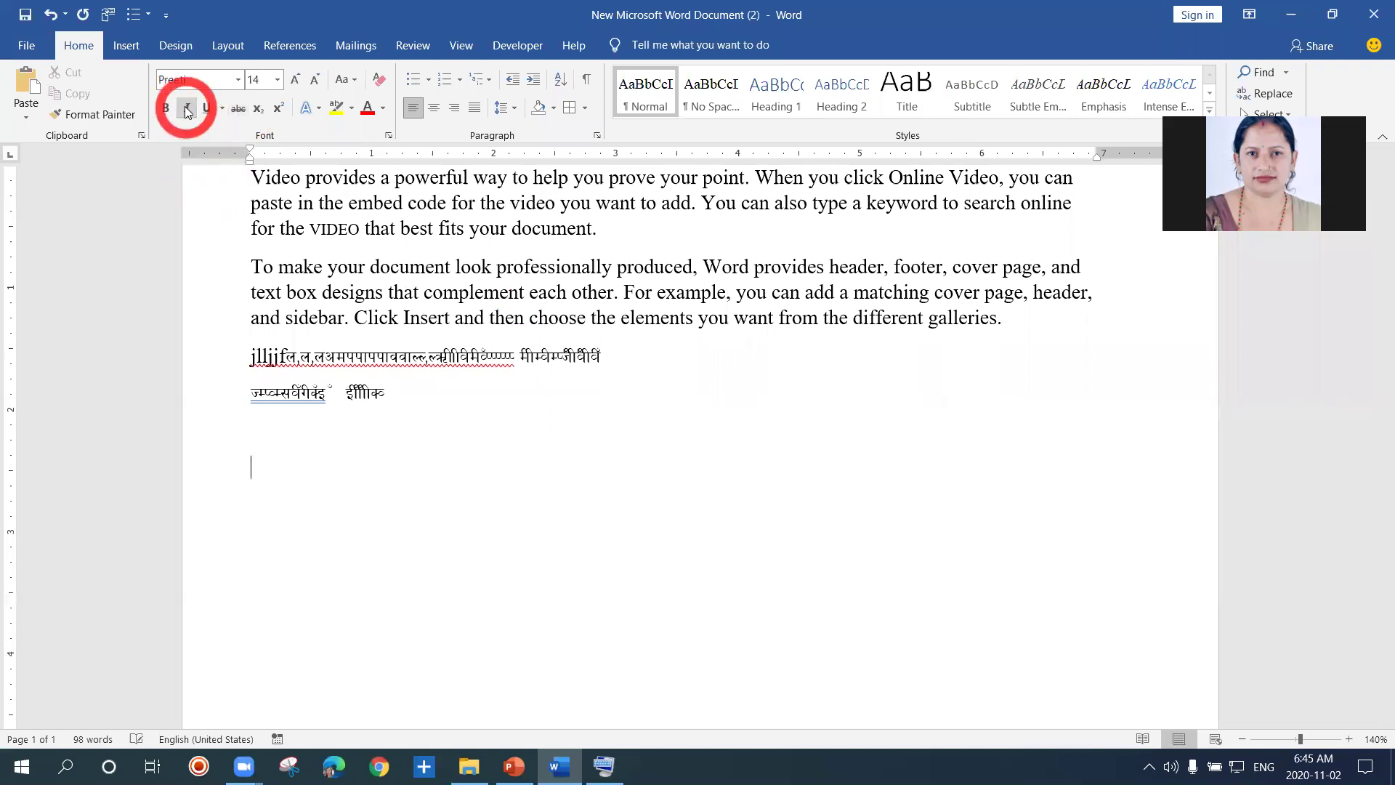
Step: Indent the first line of the empty paragraph by about 0.5 inch, then enter and erase test characters there
{"action": "double_click", "coordinate": [317, 473]}
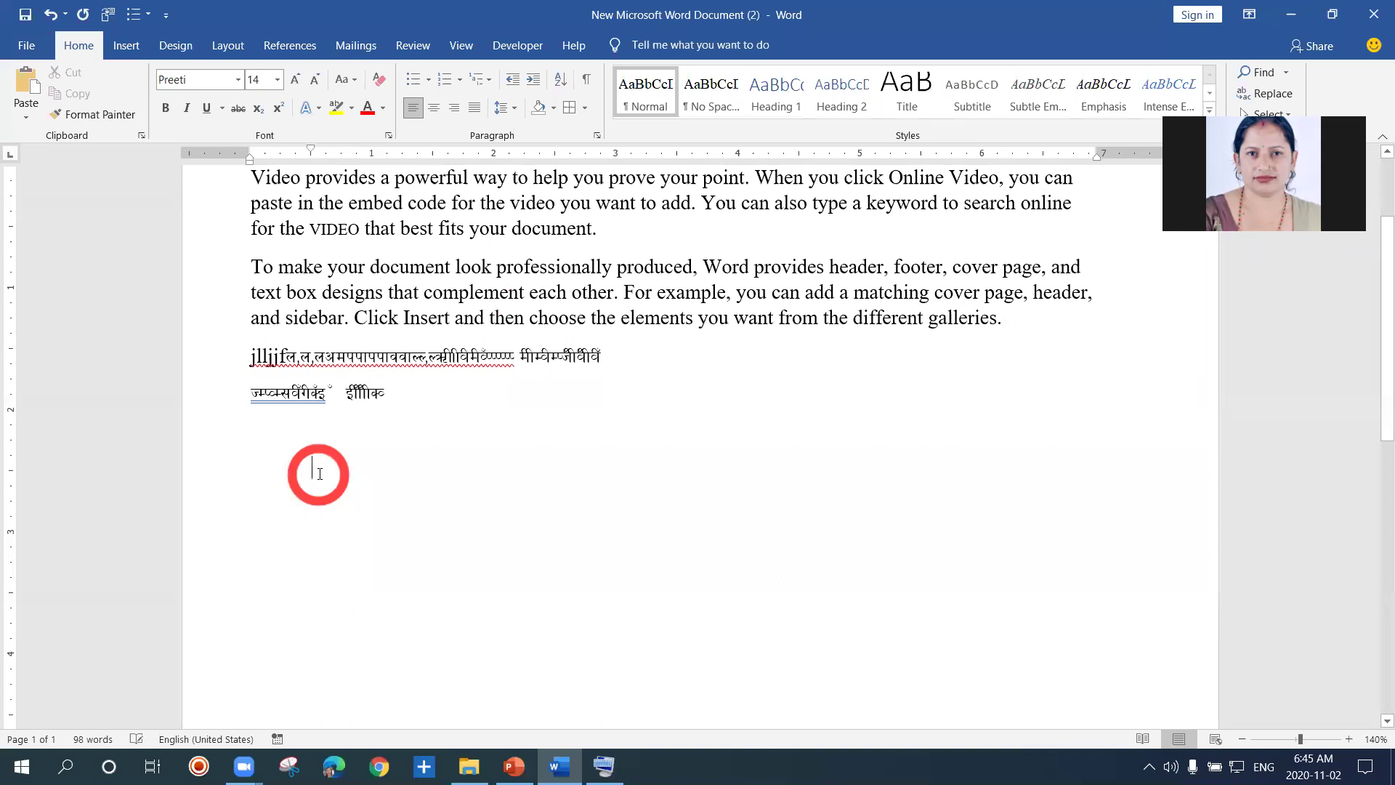
{"action": "type", "text": "kk"}
{"action": "key", "text": "BackSpace"}
{"action": "key", "text": "BackSpace"}
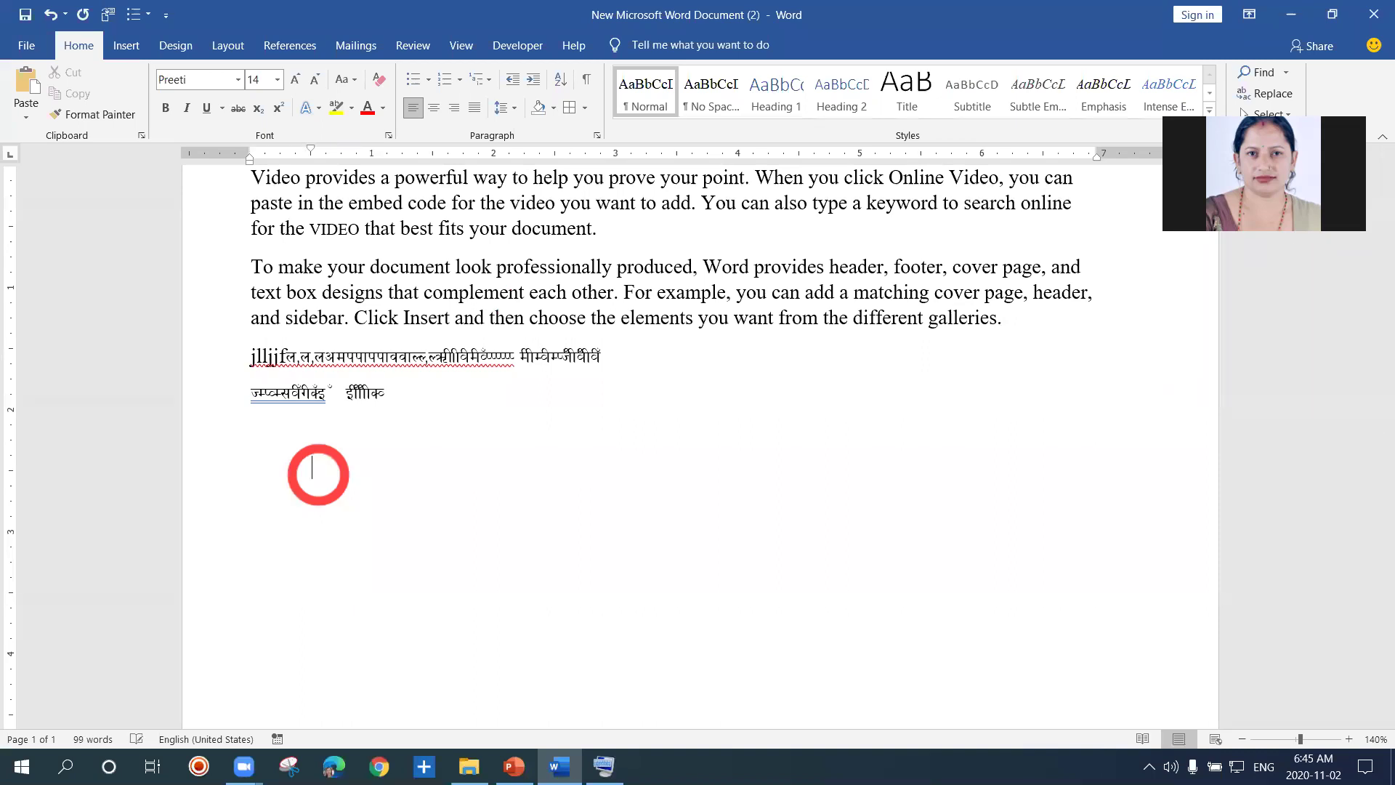
Step: In the font settings, replace the Latin text font with "timea new roman" and set its size to 12
{"action": "left_click", "coordinate": [392, 136]}
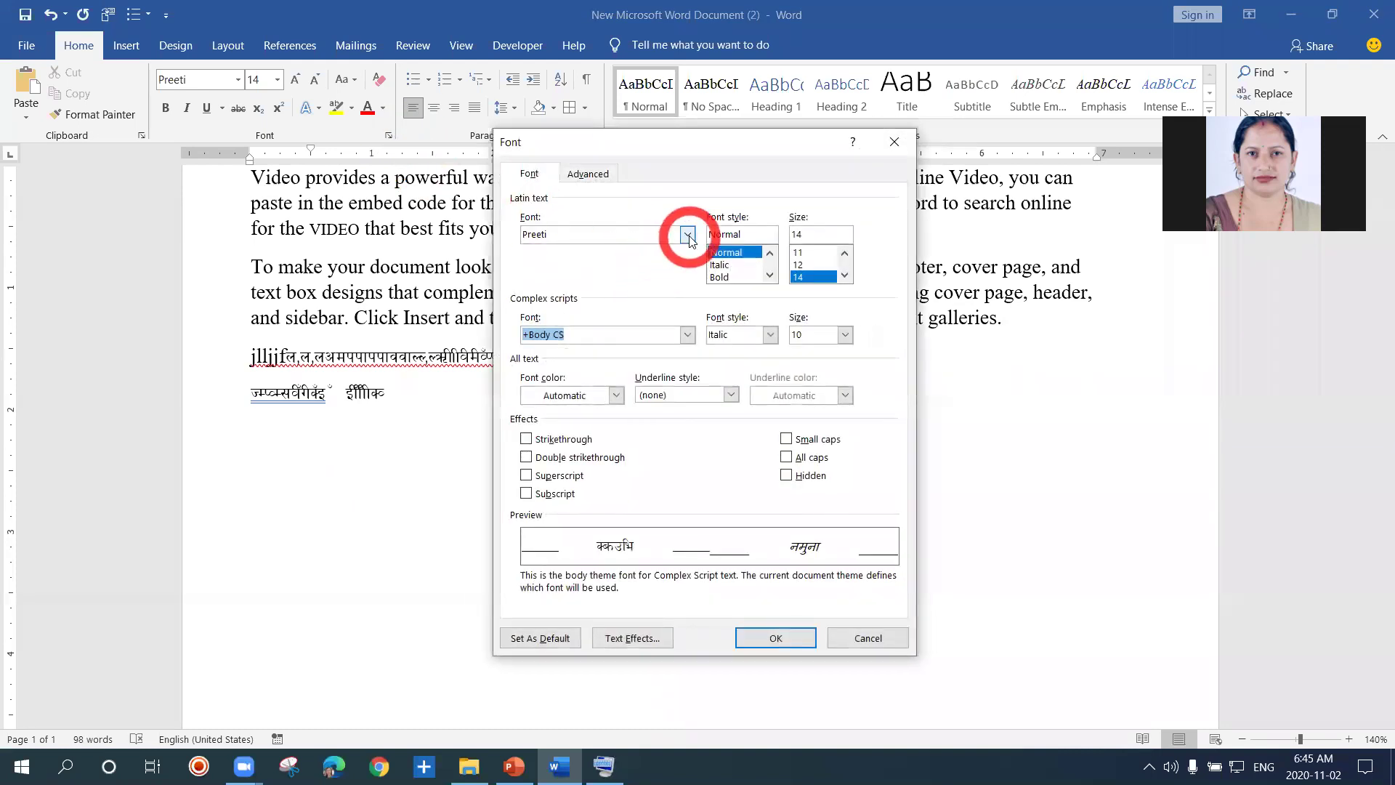
{"action": "left_click", "coordinate": [688, 235]}
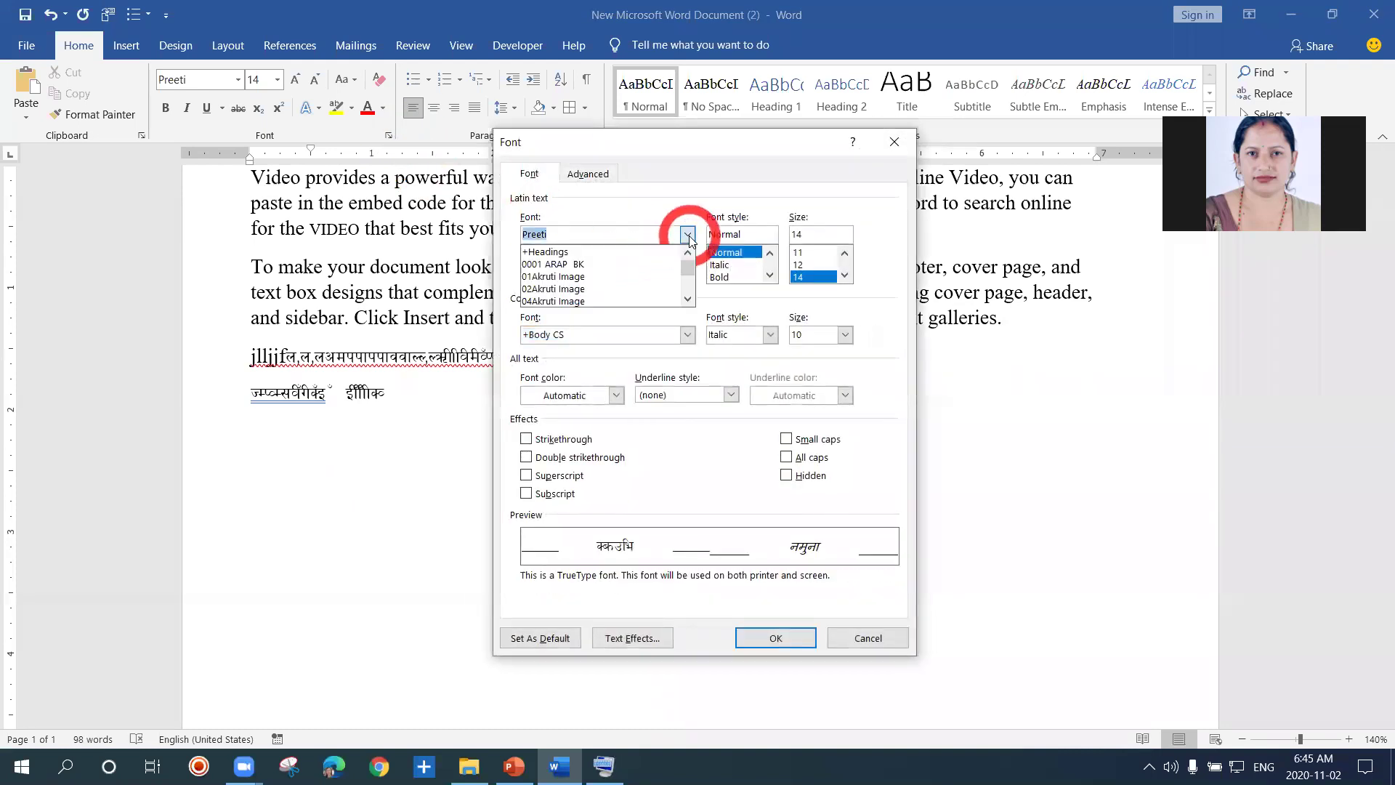
{"action": "left_click", "coordinate": [603, 231]}
{"action": "key", "text": "BackSpace"}
{"action": "key", "text": "BackSpace"}
{"action": "key", "text": "BackSpace"}
{"action": "key", "text": "BackSpace"}
{"action": "key", "text": "BackSpace"}
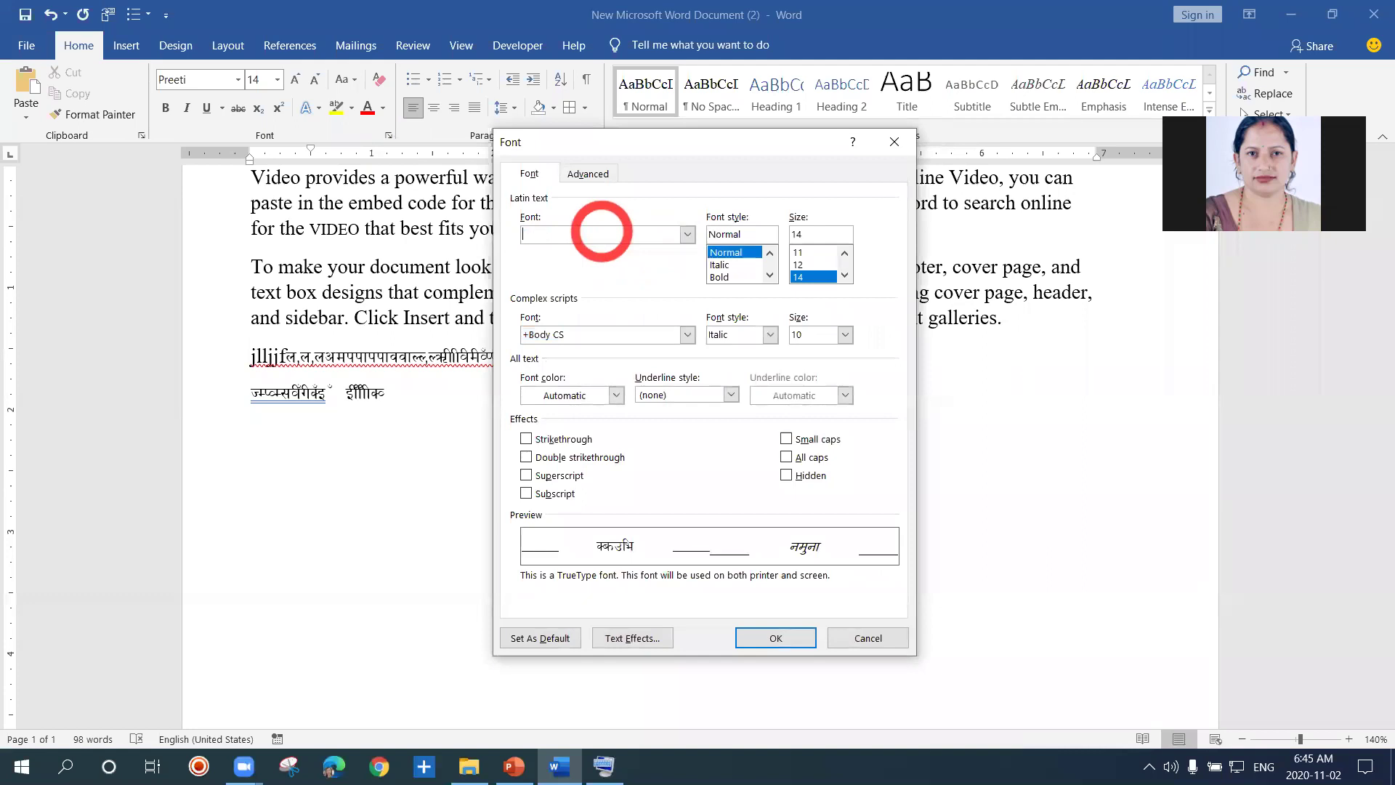
{"action": "type", "text": "timea new rom"}
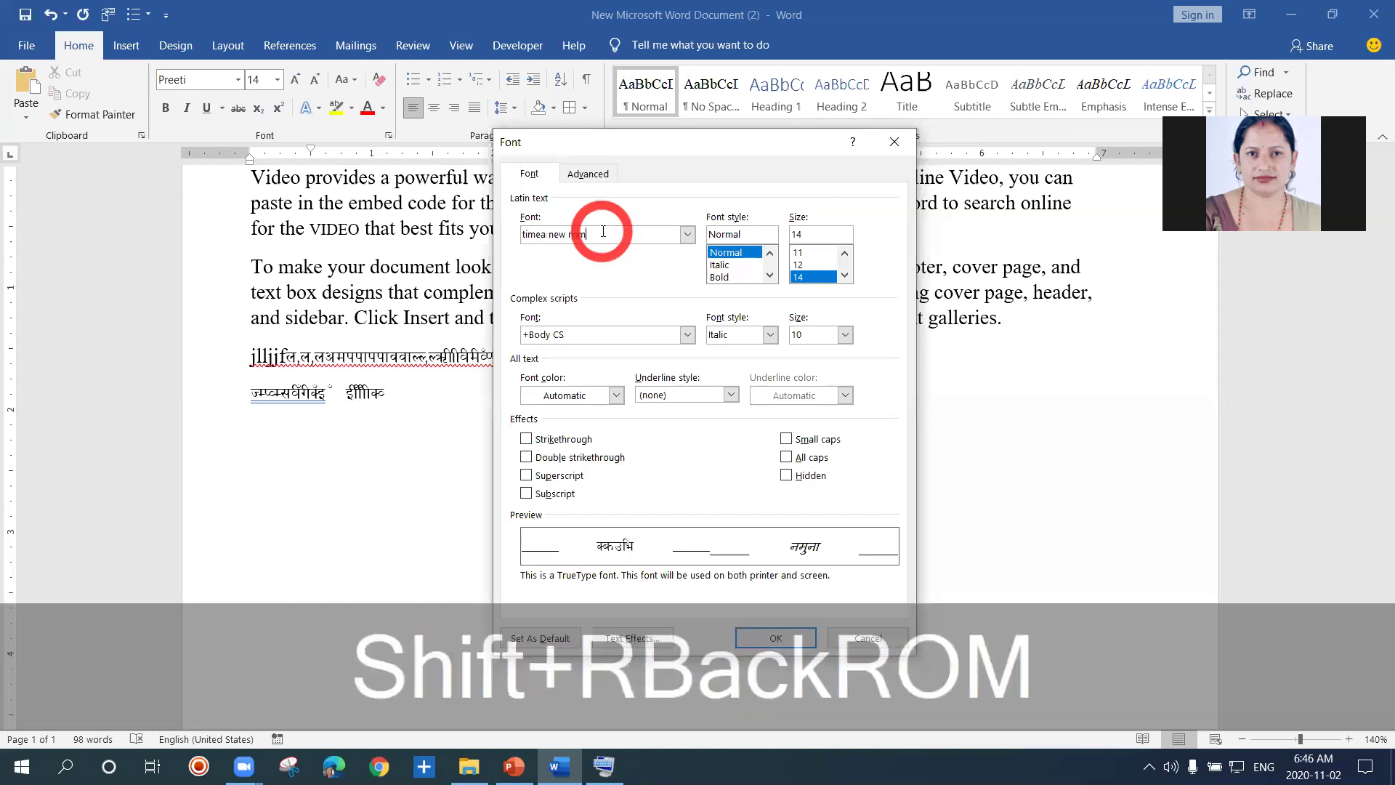
{"action": "type", "text": "an"}
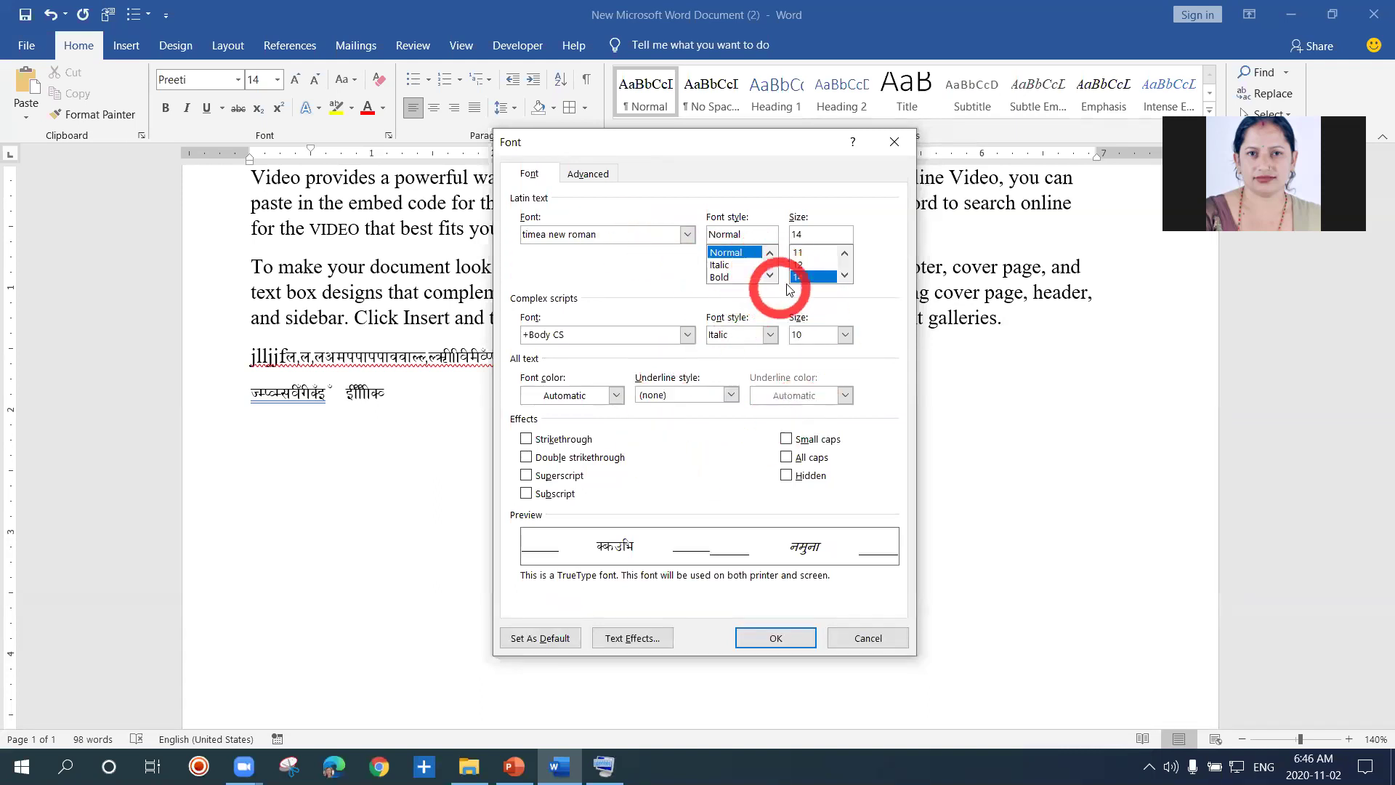
{"action": "left_click", "coordinate": [802, 265]}
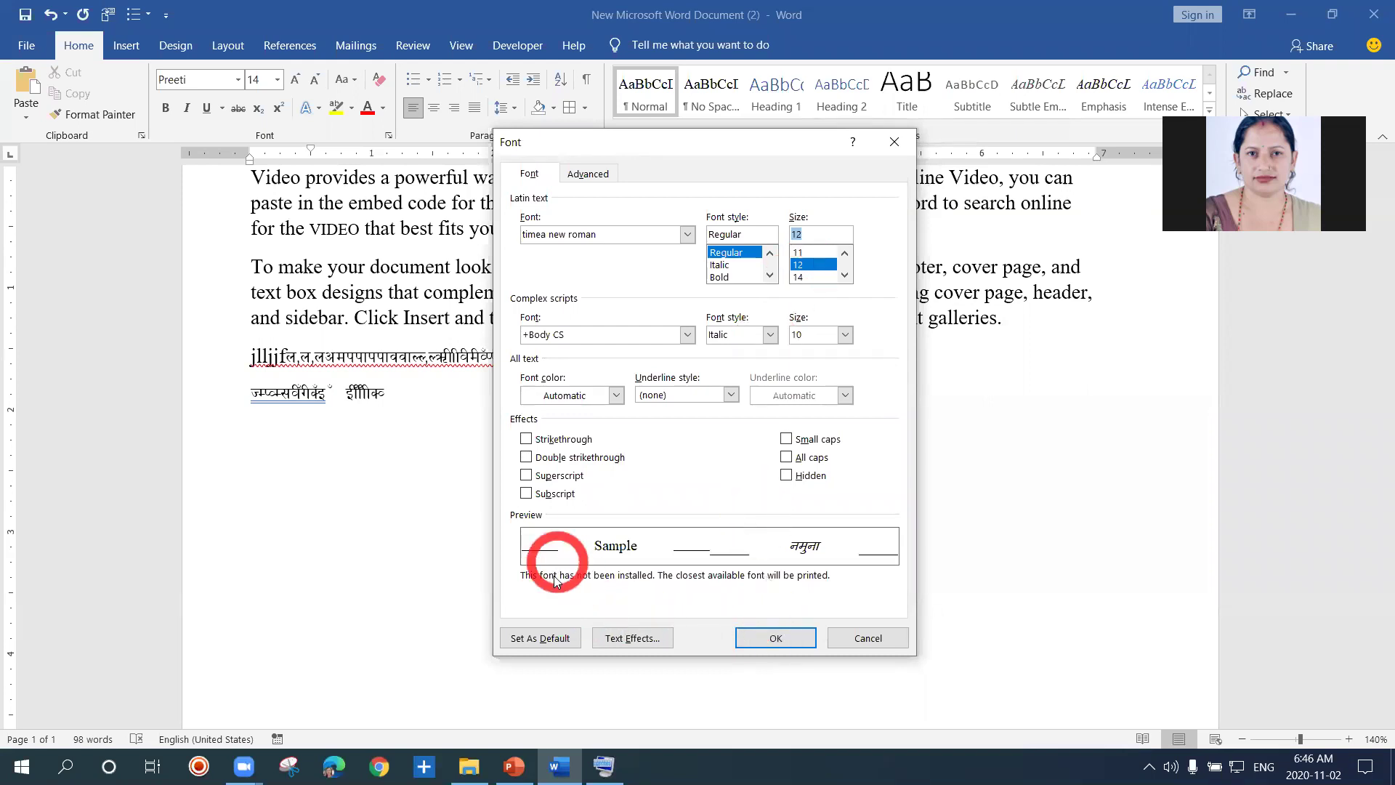
Step: Make these font settings the default for all documents based on the Normal template
{"action": "left_click", "coordinate": [541, 640]}
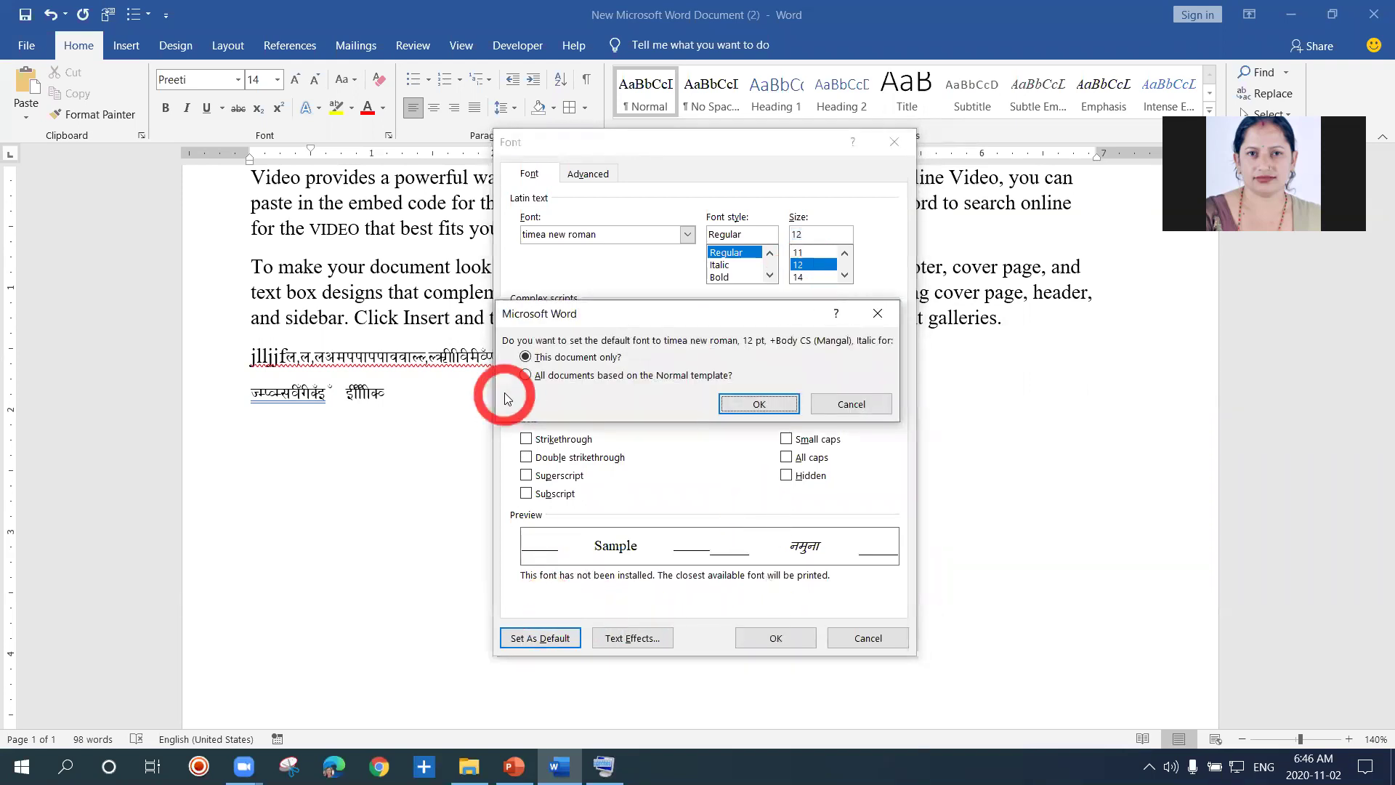
{"action": "left_click", "coordinate": [524, 375]}
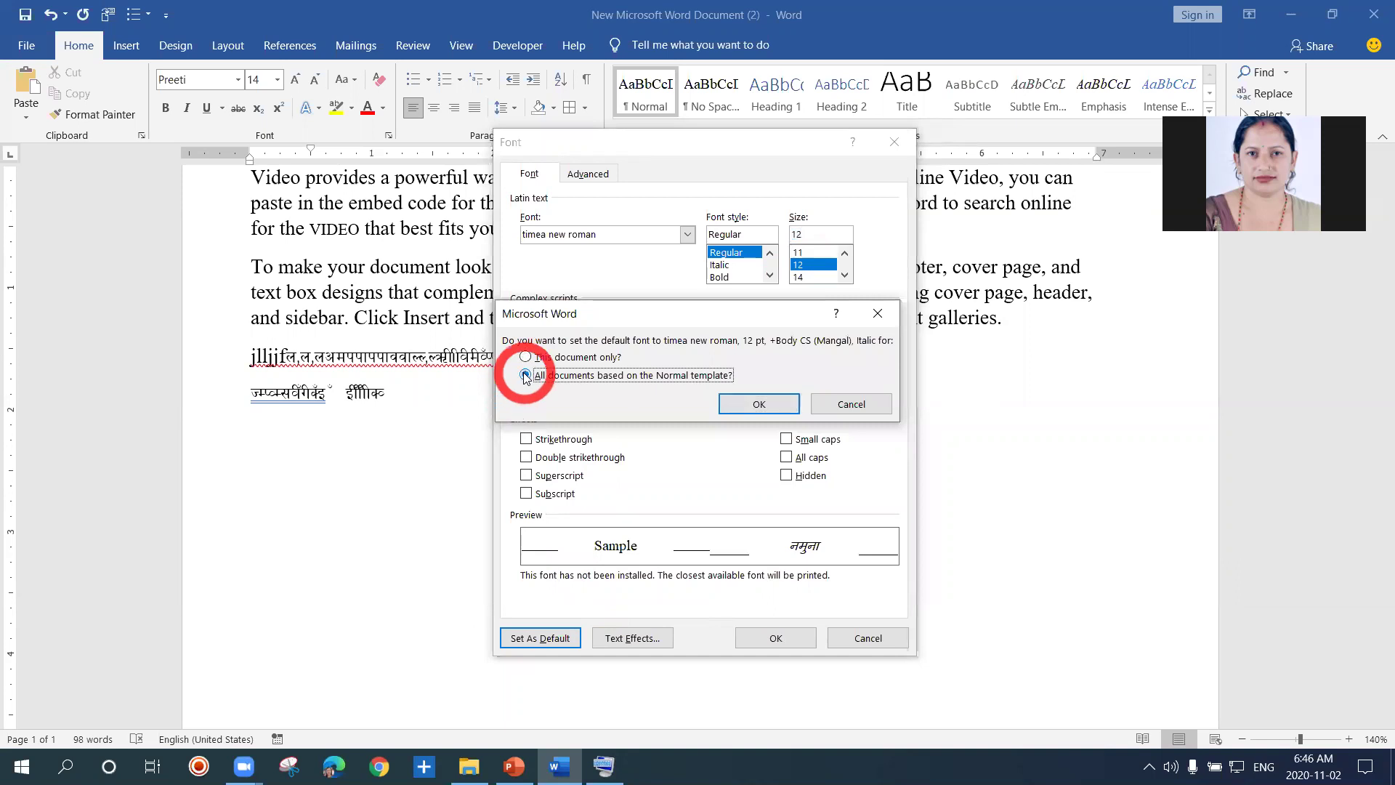
{"action": "left_click", "coordinate": [735, 409]}
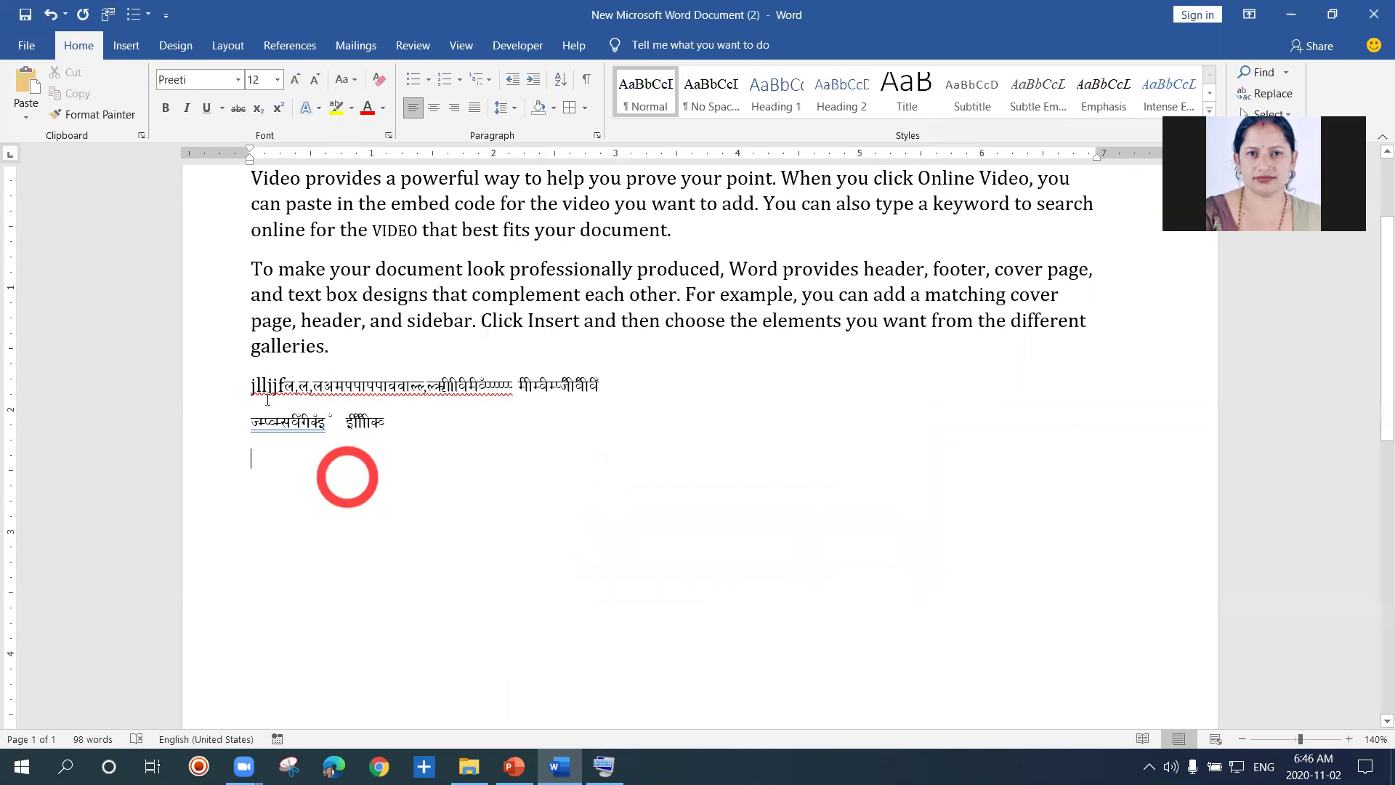
Step: Delete the two lines of test characters below the second paragraph and add a 1 after "galleries."
{"action": "left_click_drag", "start_coordinate": [247, 385], "coordinate": [398, 430]}
{"action": "key", "text": "Delete"}
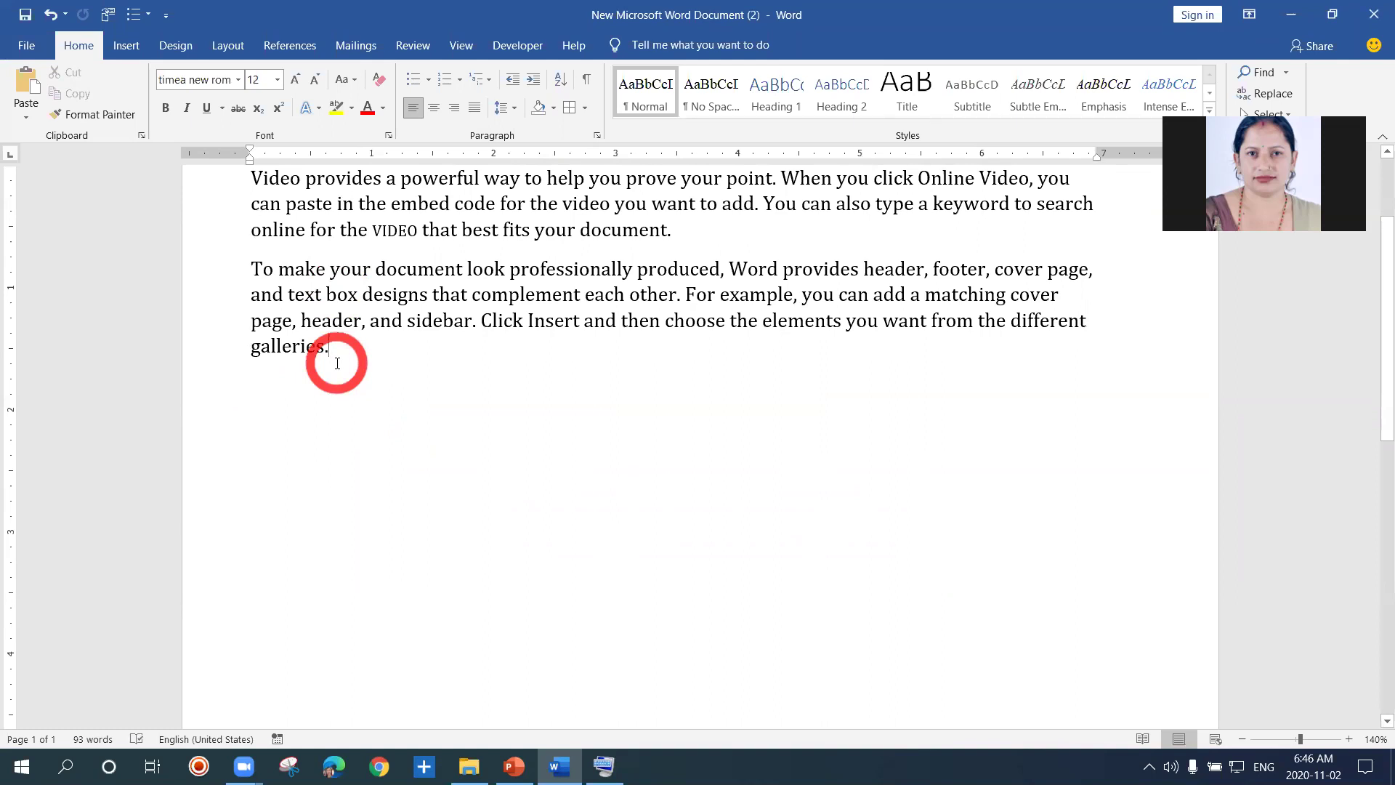
{"action": "type", "text": "1"}
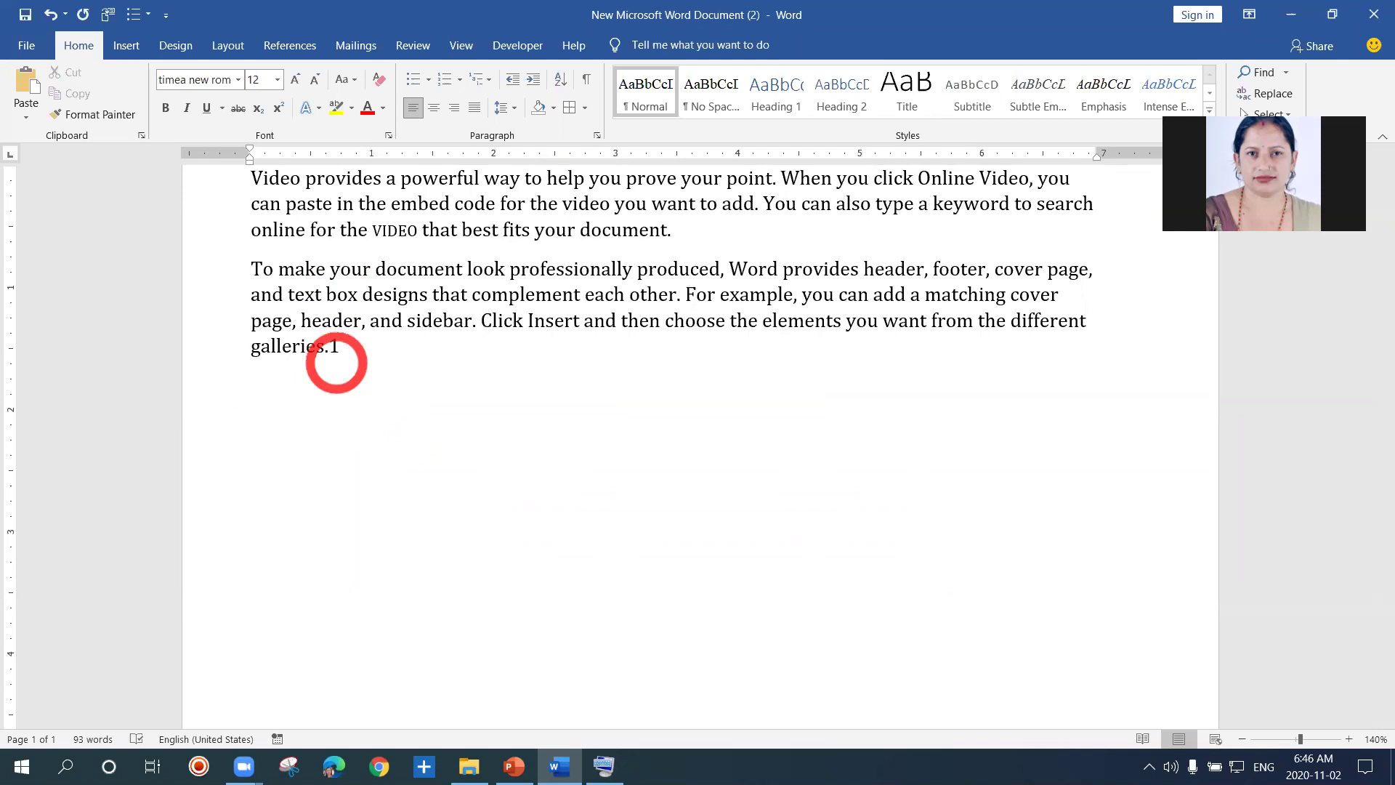
Step: Enter the number conversion expression (100111)2=(?)10 on a new line below the second paragraph
{"action": "type", "text": "100111"}
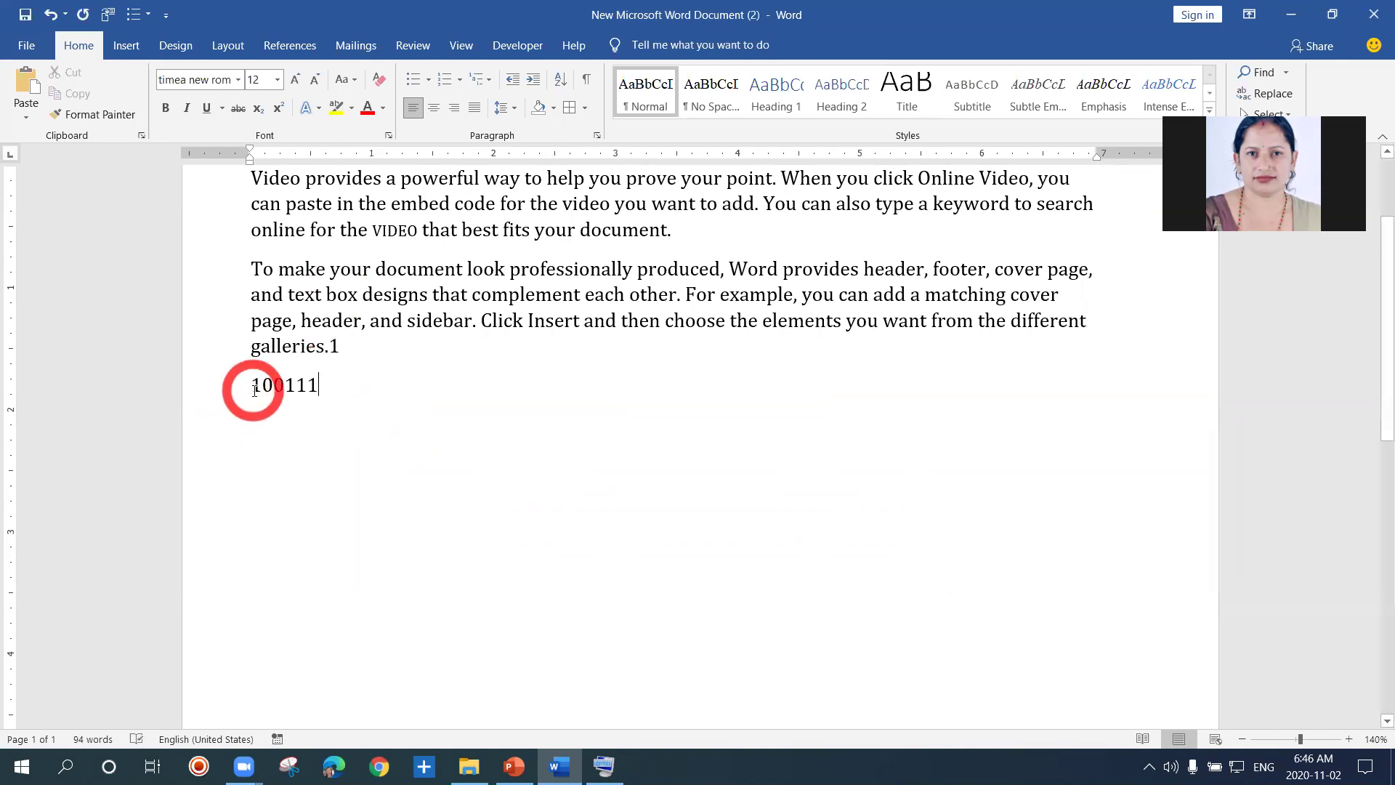
{"action": "type", "text": "("}
{"action": "left_click", "coordinate": [331, 385]}
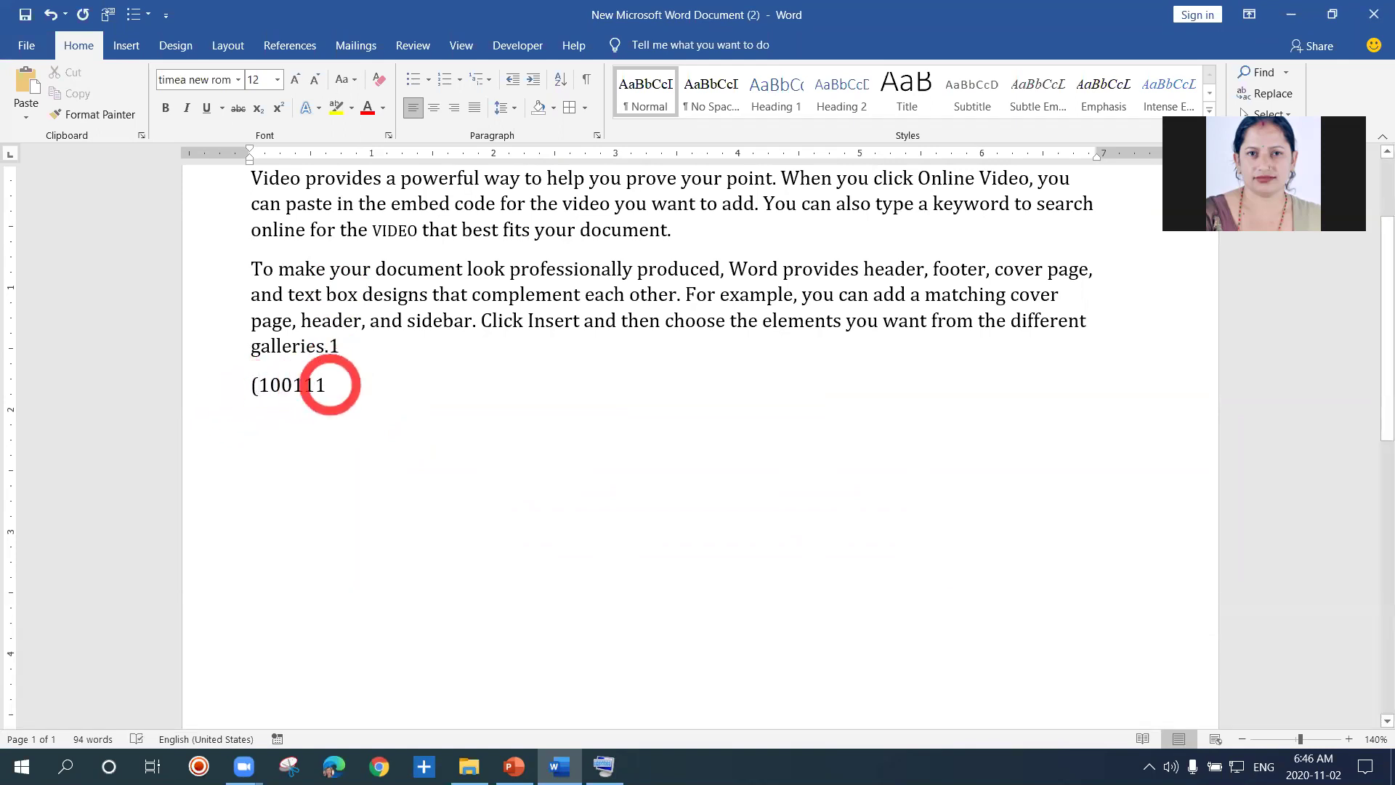
{"action": "type", "text": ")"}
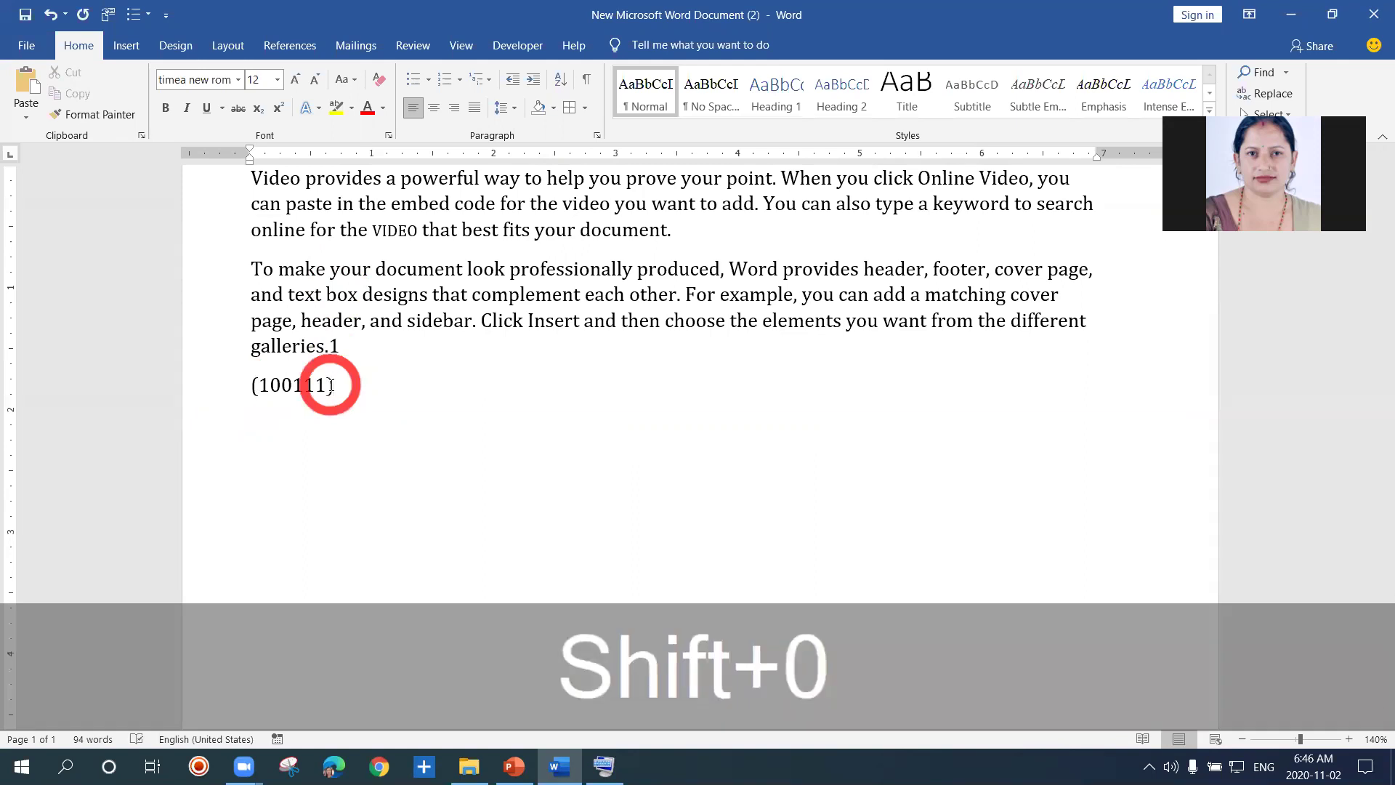
{"action": "type", "text": "2="}
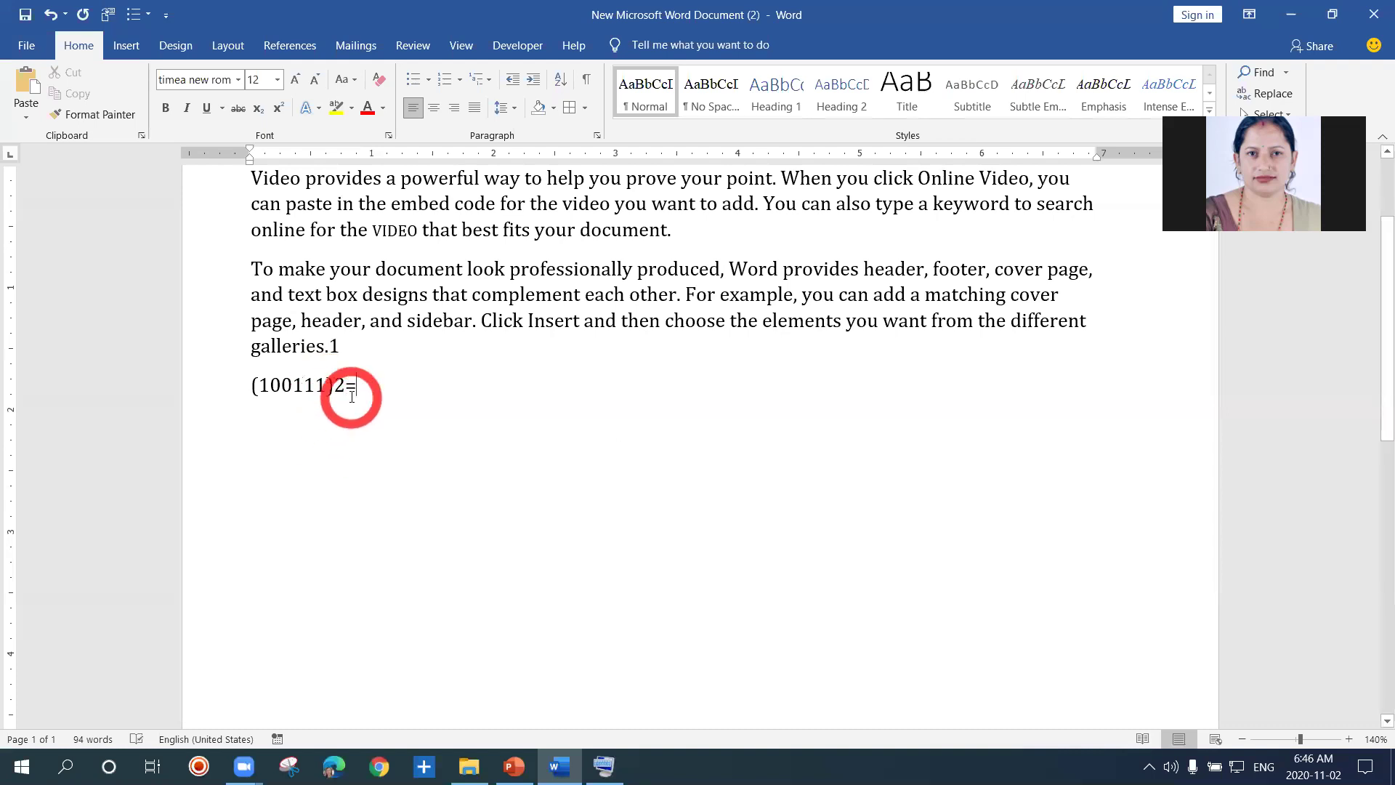
{"action": "type", "text": "("}
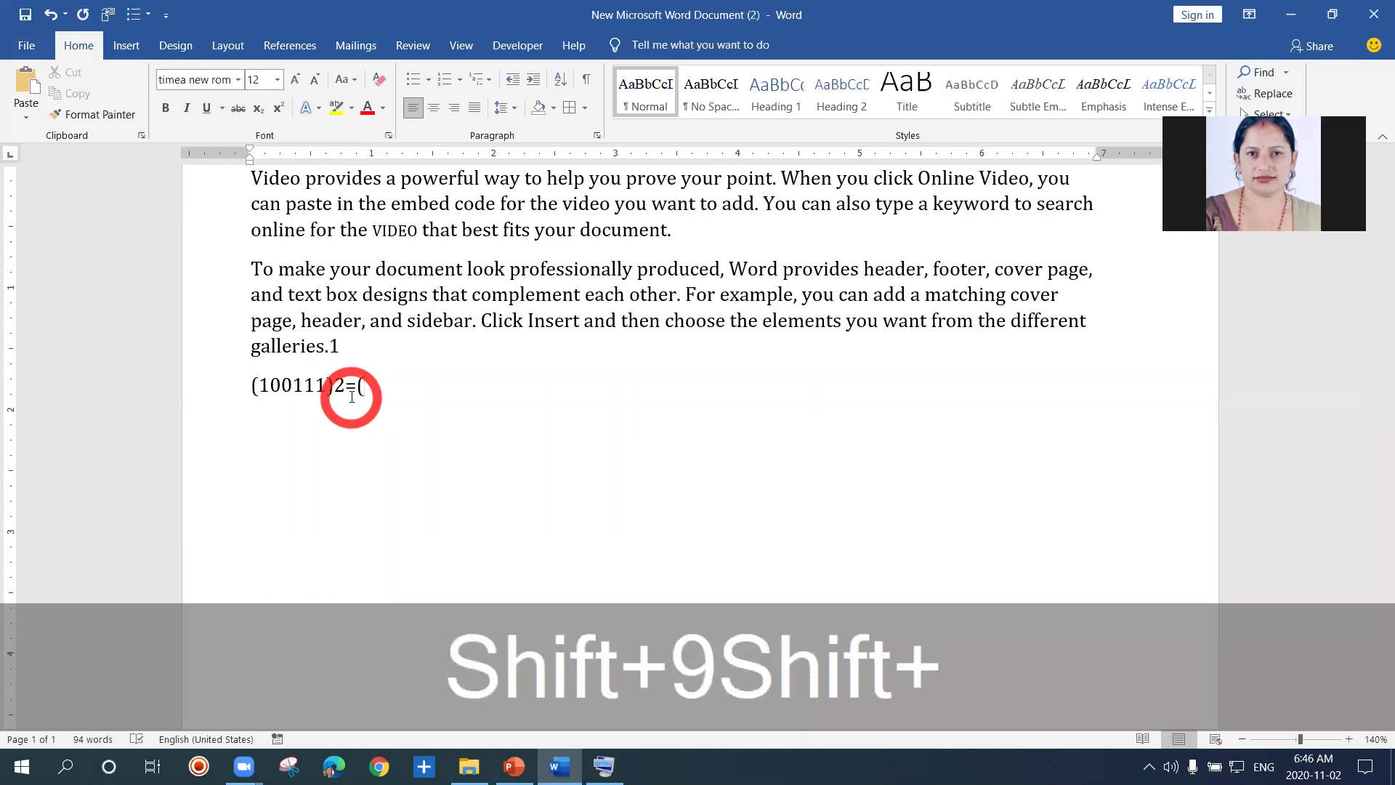
{"action": "type", "text": "?"}
{"action": "key", "text": "shift+BackSpace"}
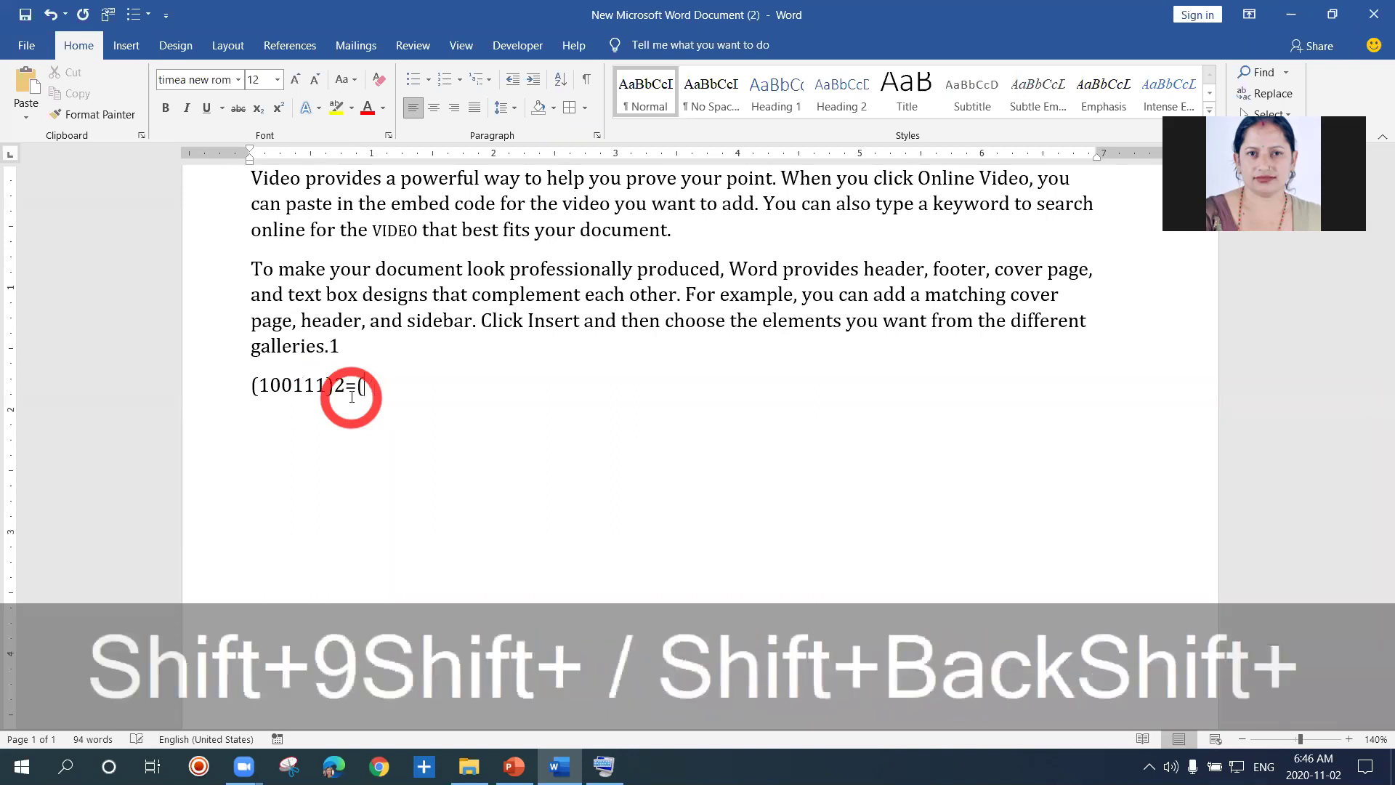
{"action": "type", "text": "?)"}
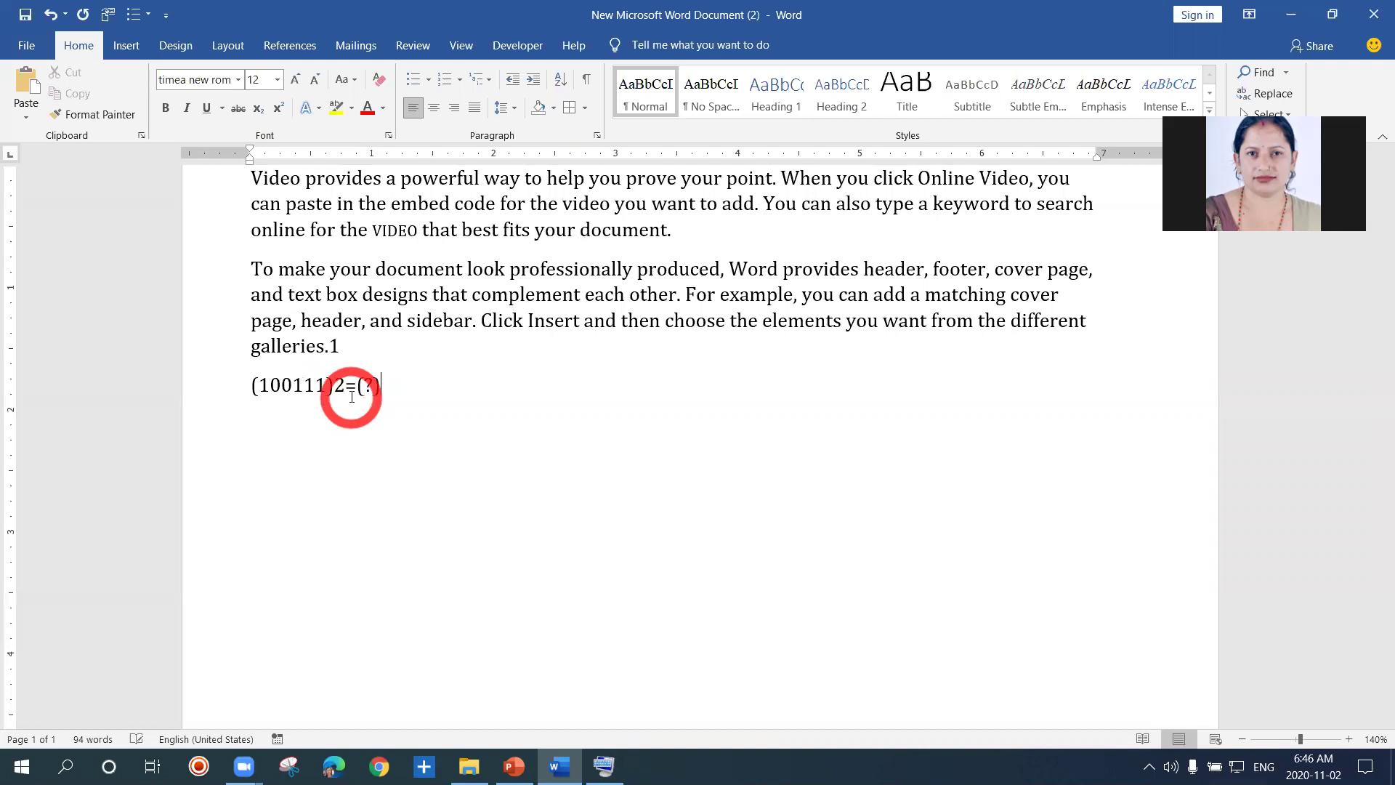
{"action": "type", "text": "10"}
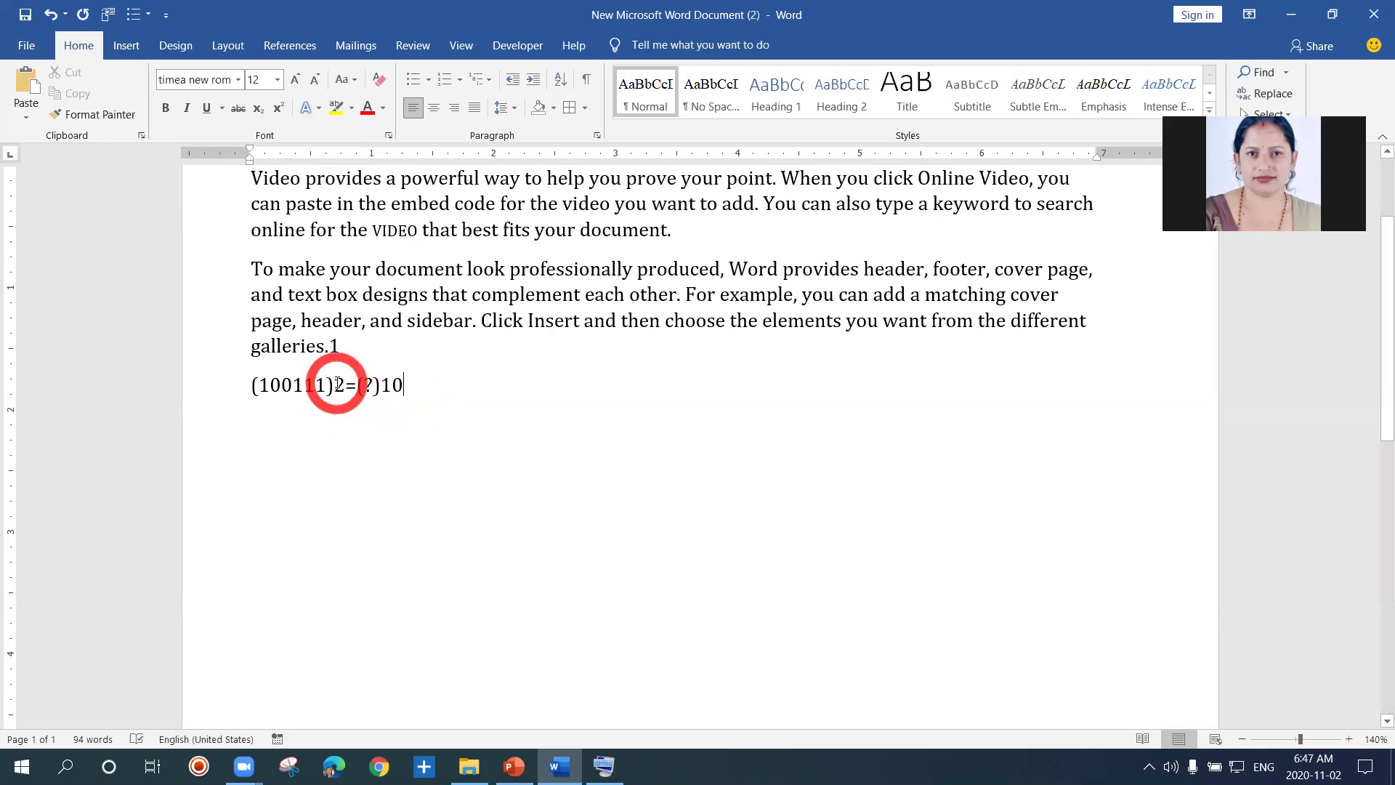
Step: Format the bases 2 and 10 in the number conversion expression as subscript
{"action": "left_click_drag", "start_coordinate": [337, 383], "coordinate": [344, 386]}
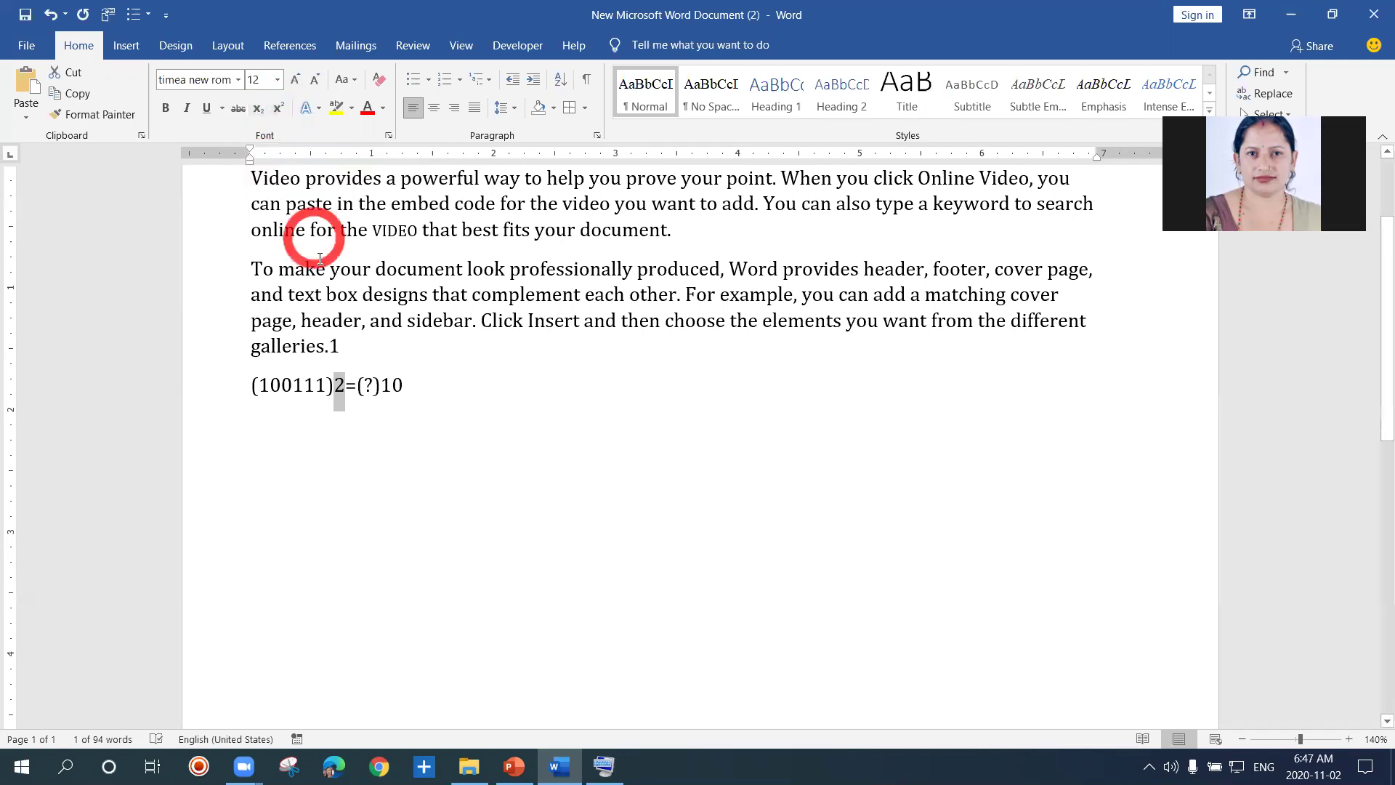
{"action": "left_click", "coordinate": [258, 109]}
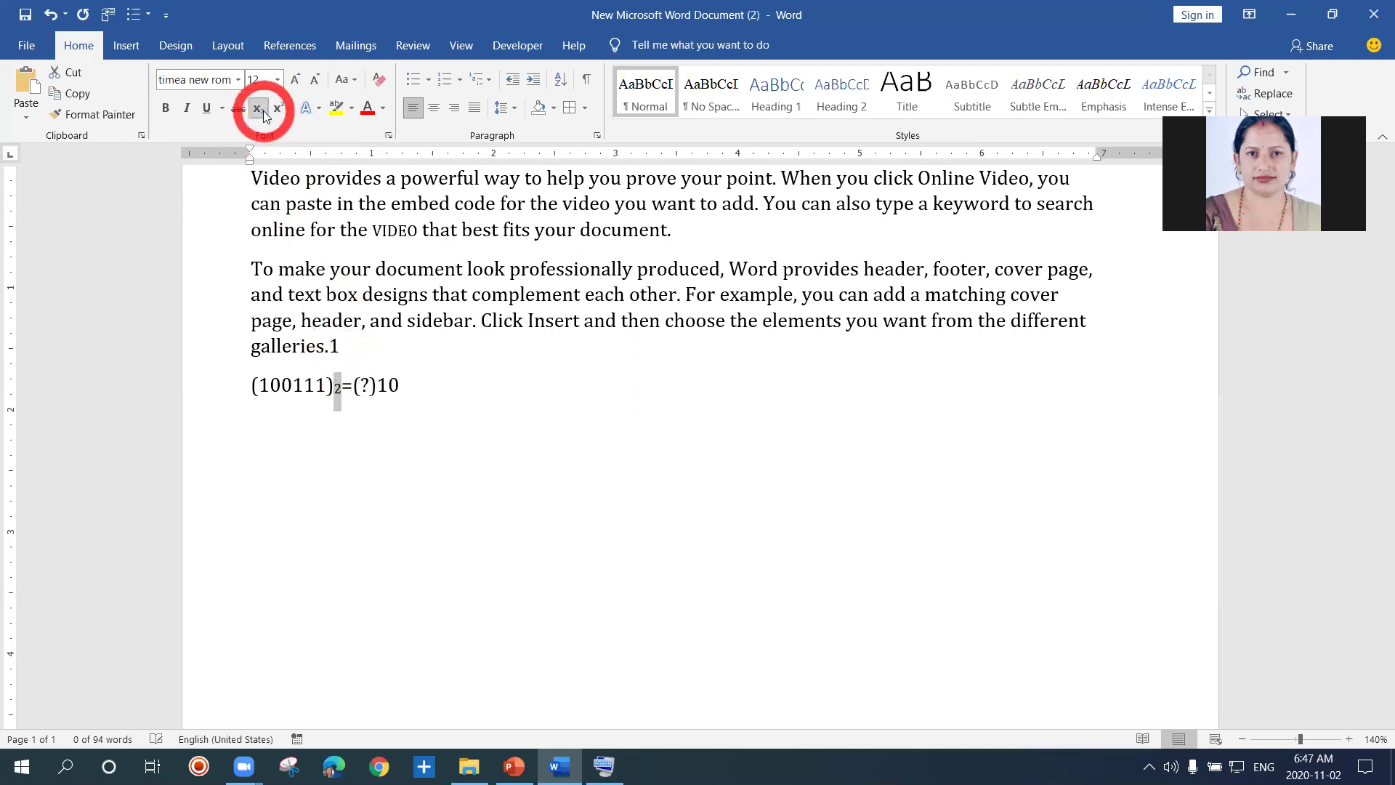
{"action": "left_click", "coordinate": [383, 415]}
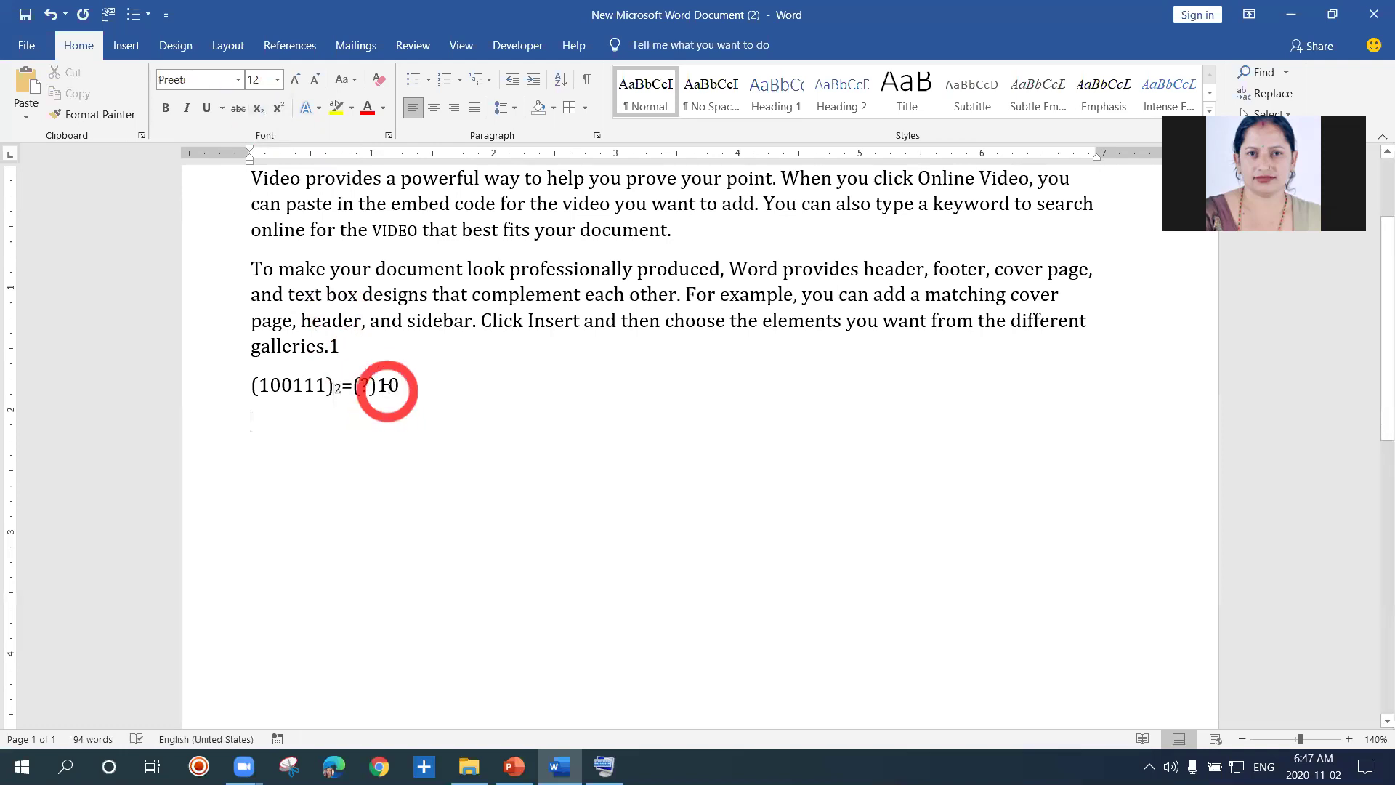
{"action": "left_click_drag", "start_coordinate": [376, 385], "coordinate": [405, 385]}
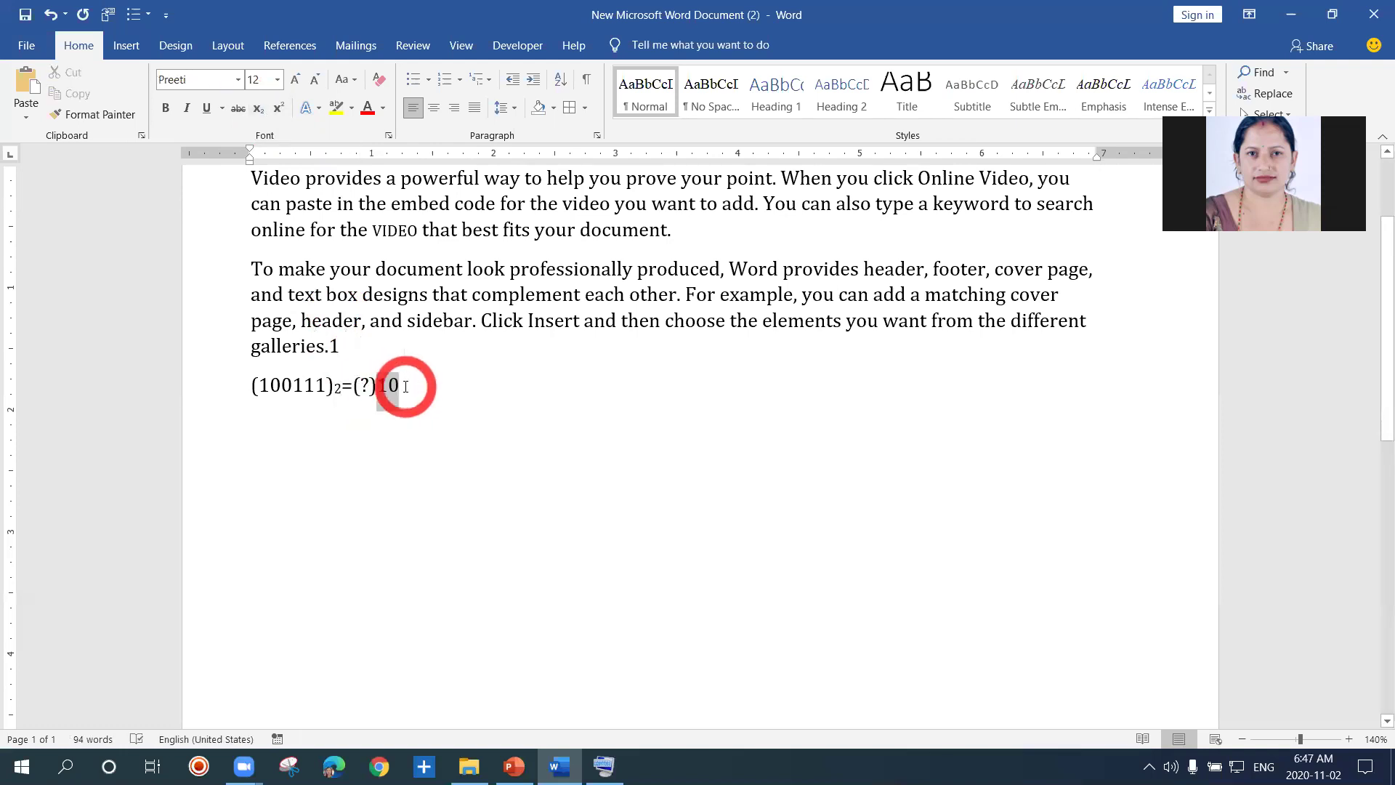
{"action": "left_click", "coordinate": [259, 109]}
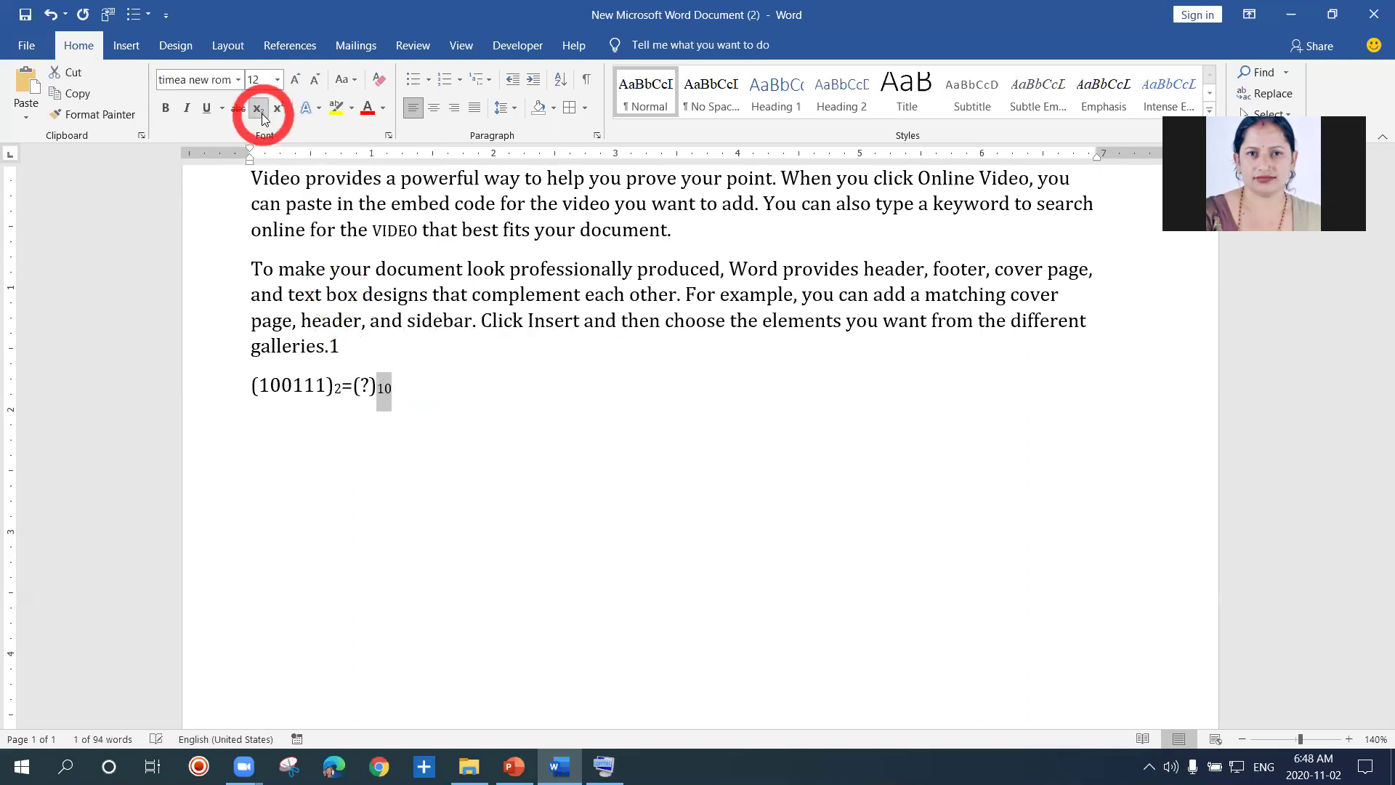
{"action": "left_click", "coordinate": [414, 377]}
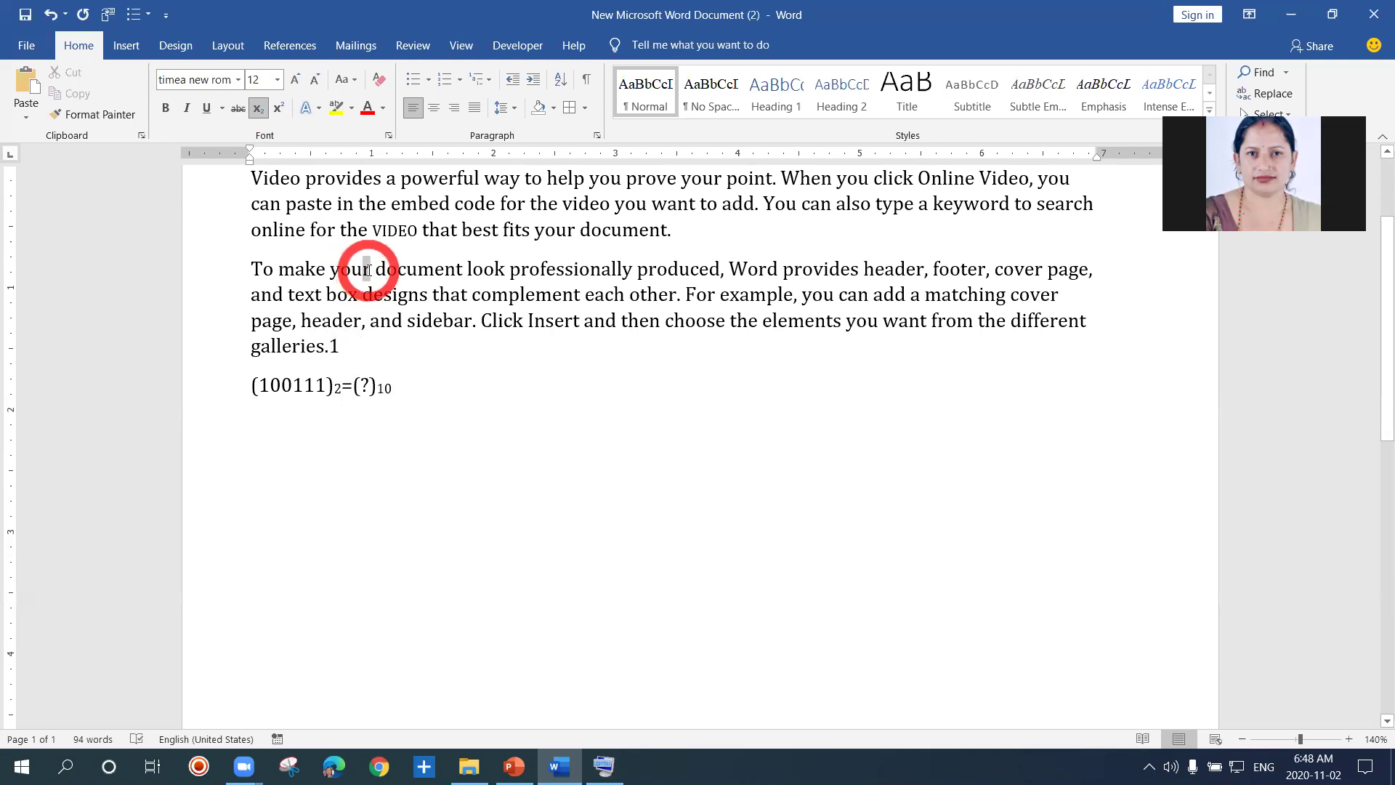
Step: Format the letter r of "your" in the second paragraph as superscript
{"action": "left_click_drag", "start_coordinate": [365, 270], "coordinate": [369, 273]}
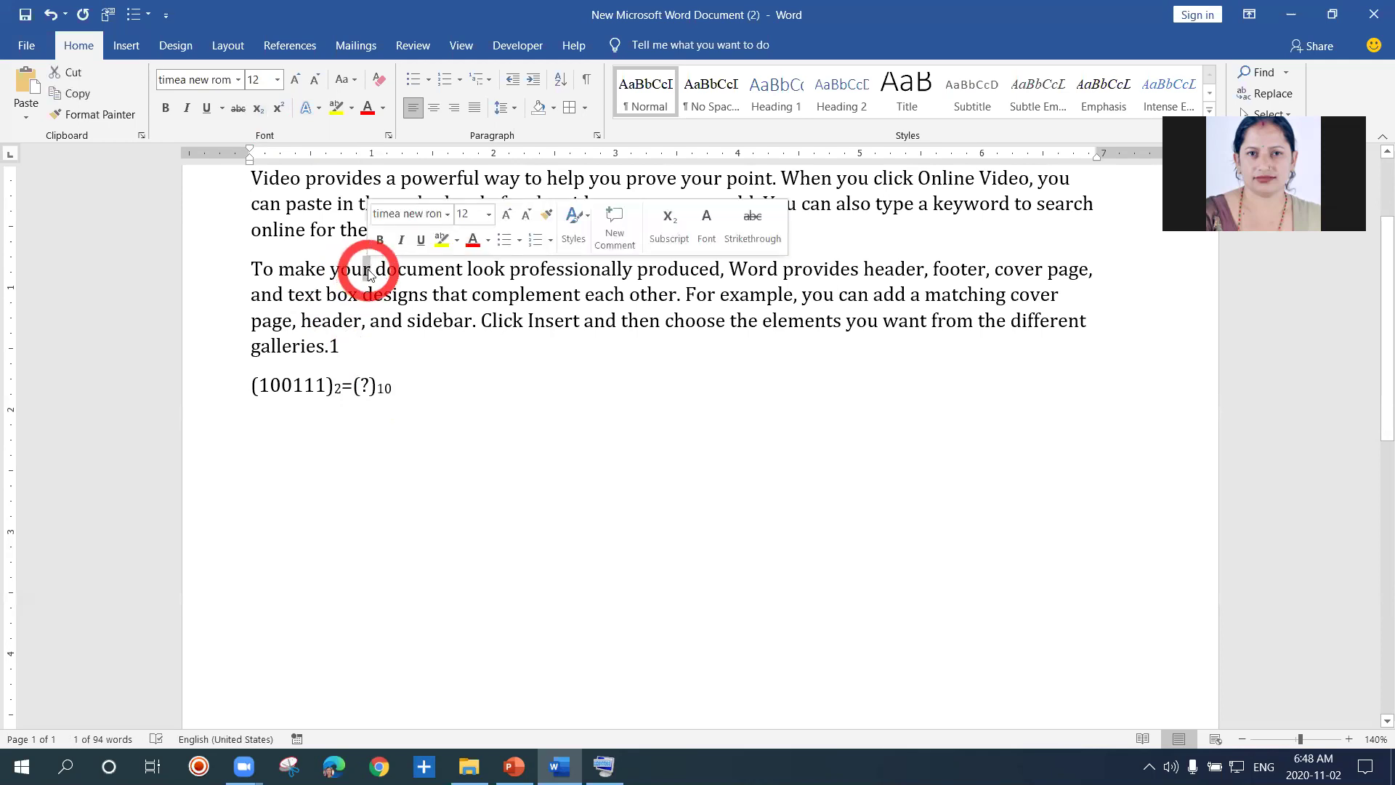
{"action": "left_click", "coordinate": [278, 108]}
{"action": "left_click", "coordinate": [425, 348]}
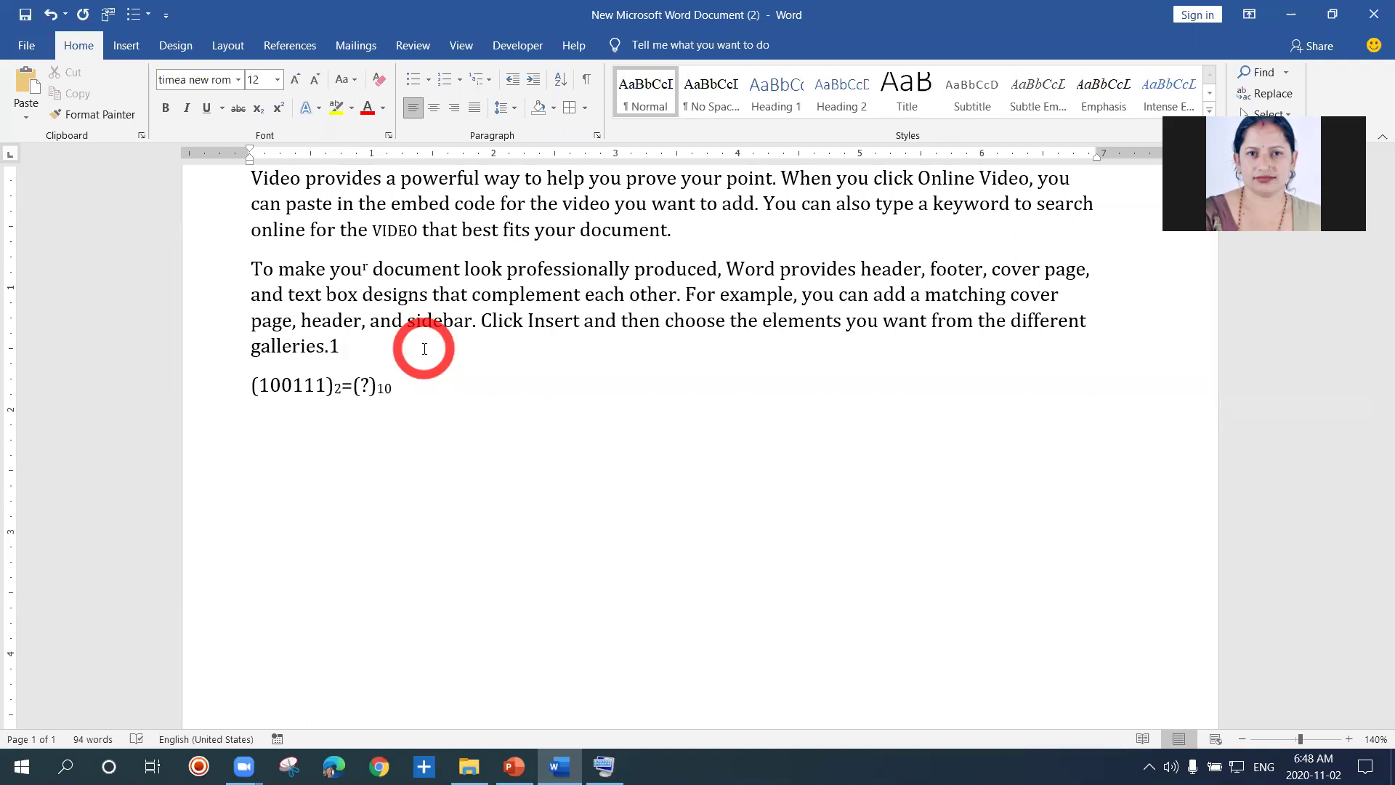
Step: Add the formula a2+2ab+ b2 directly after the subscript 10 at the end of the expression
{"action": "left_click", "coordinate": [411, 393]}
{"action": "key", "text": "Return"}
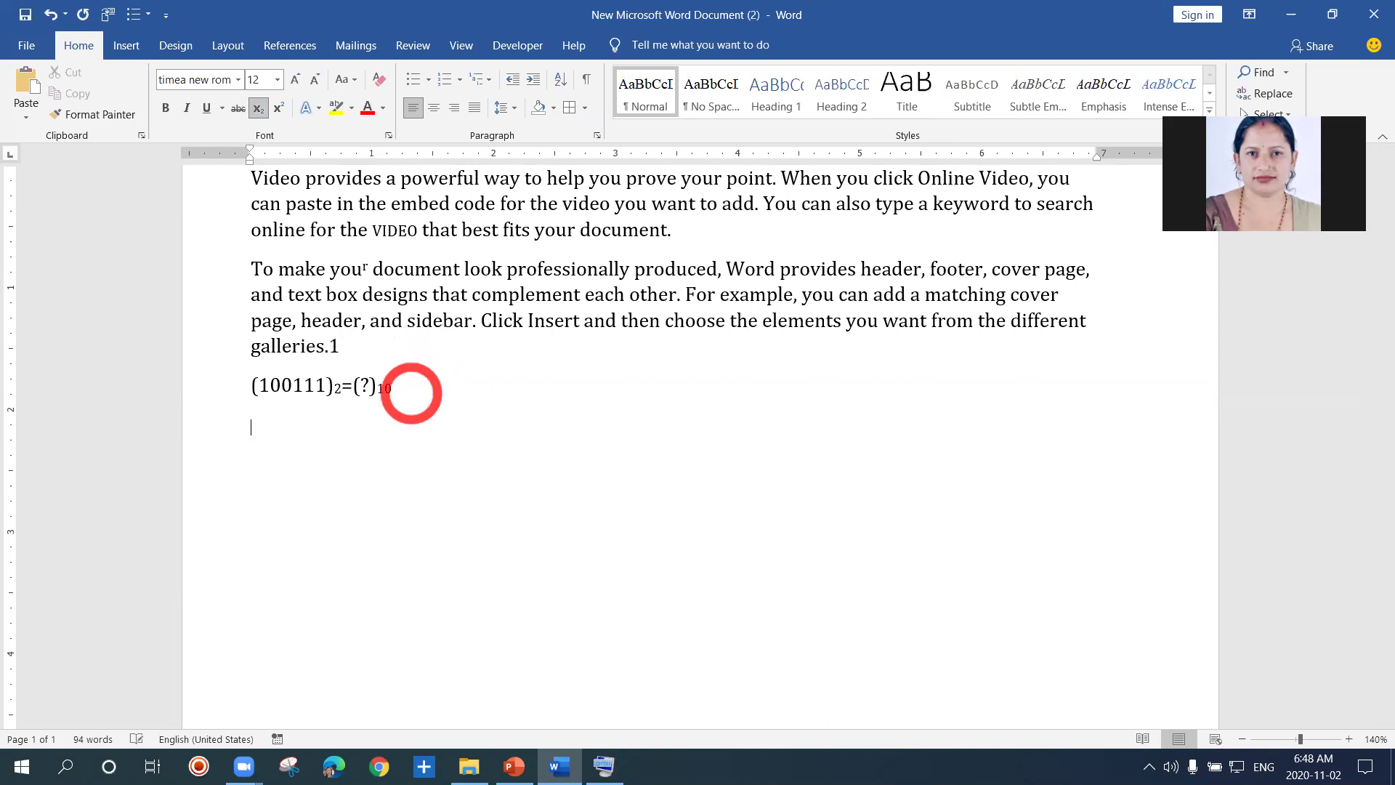
{"action": "type", "text": "a2+"}
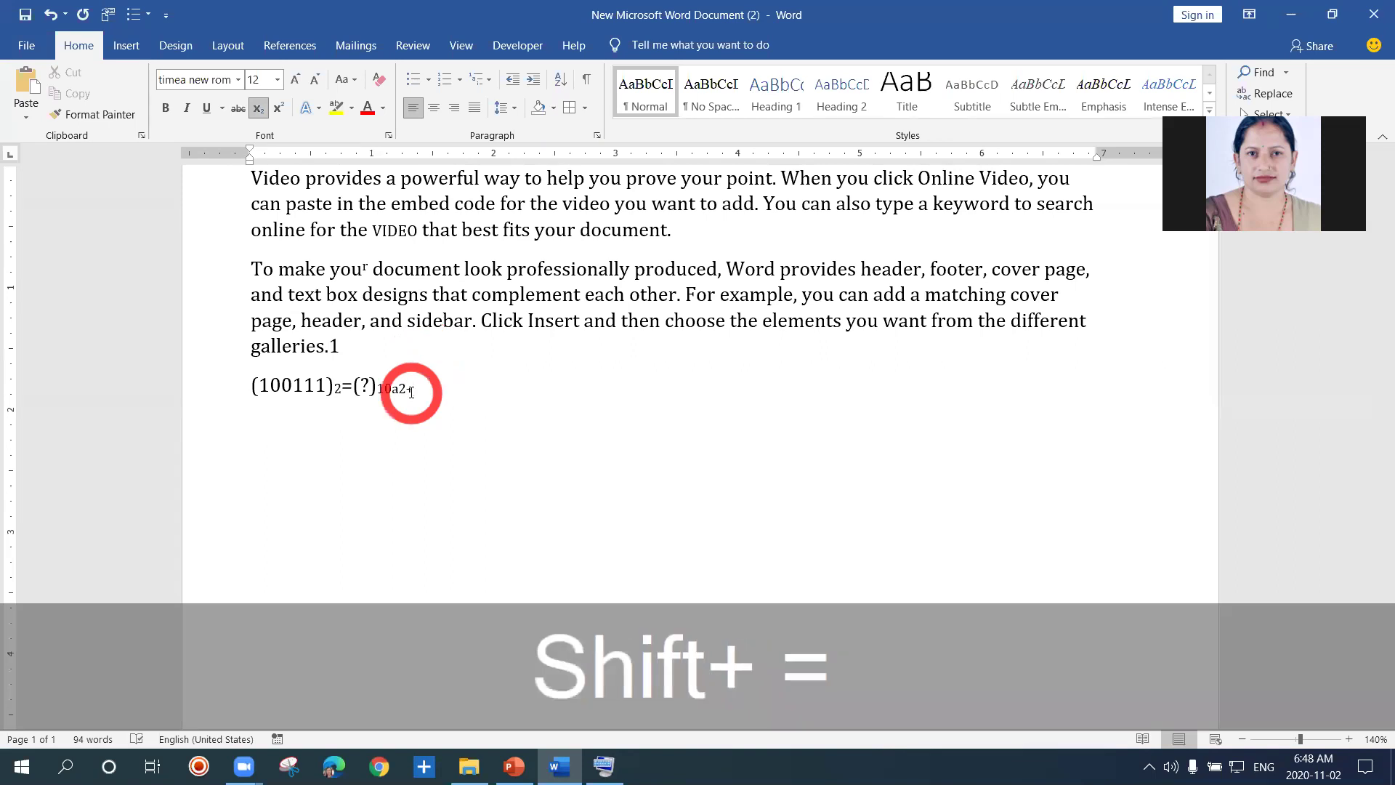
{"action": "type", "text": "2ab"}
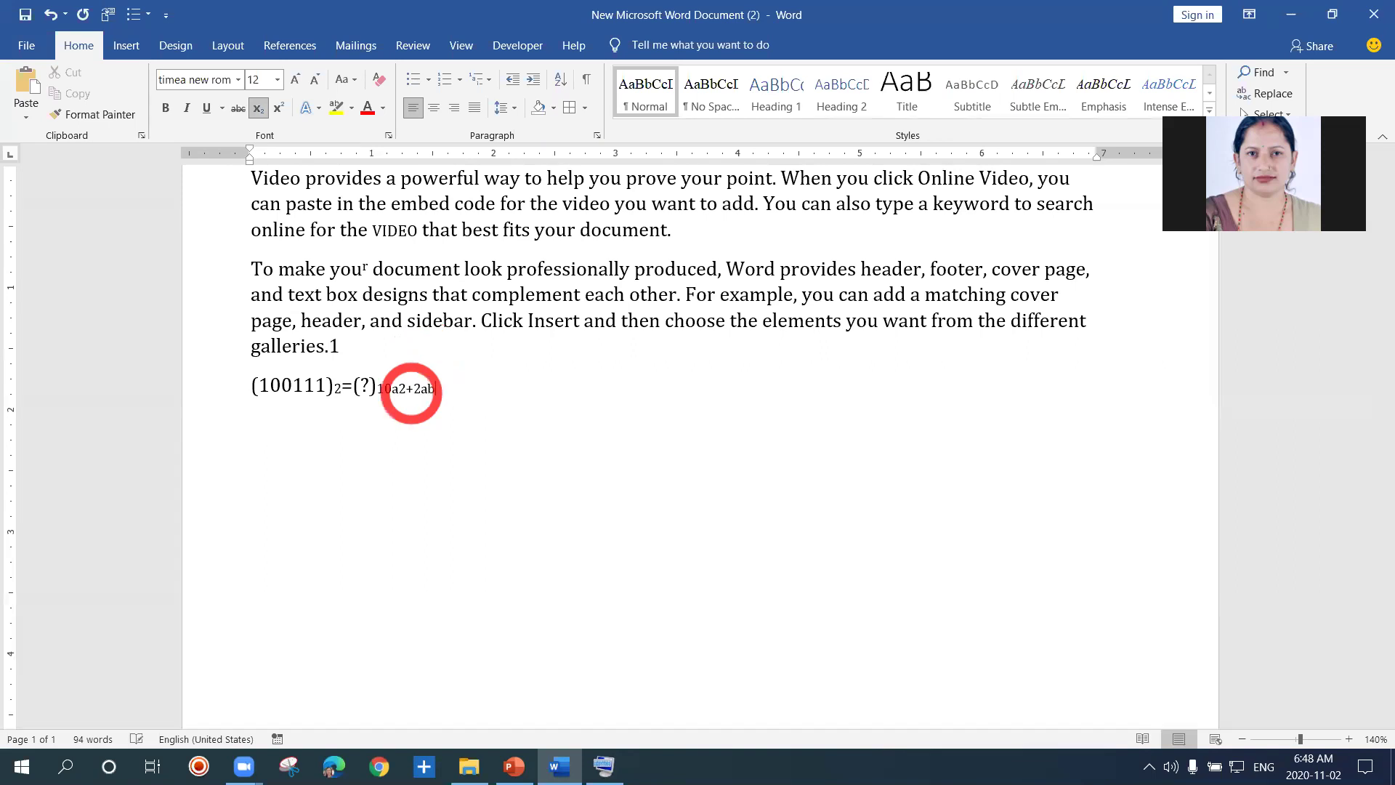
{"action": "type", "text": "+ b2"}
{"action": "left_click", "coordinate": [436, 462]}
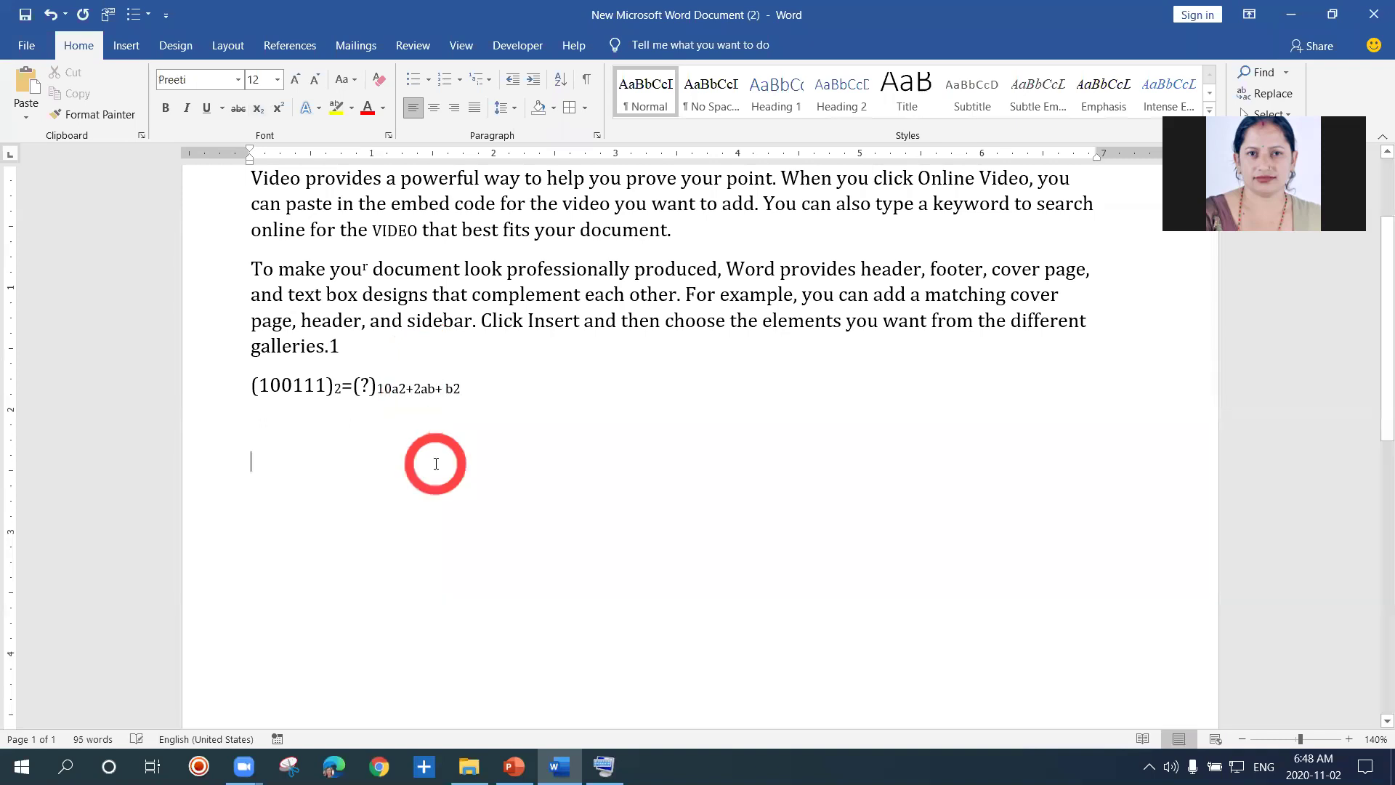
Step: Insert a gap between the subscript 10 and the formula a2+2ab+ b2, and enlarge both to font size 30
{"action": "left_click", "coordinate": [395, 396]}
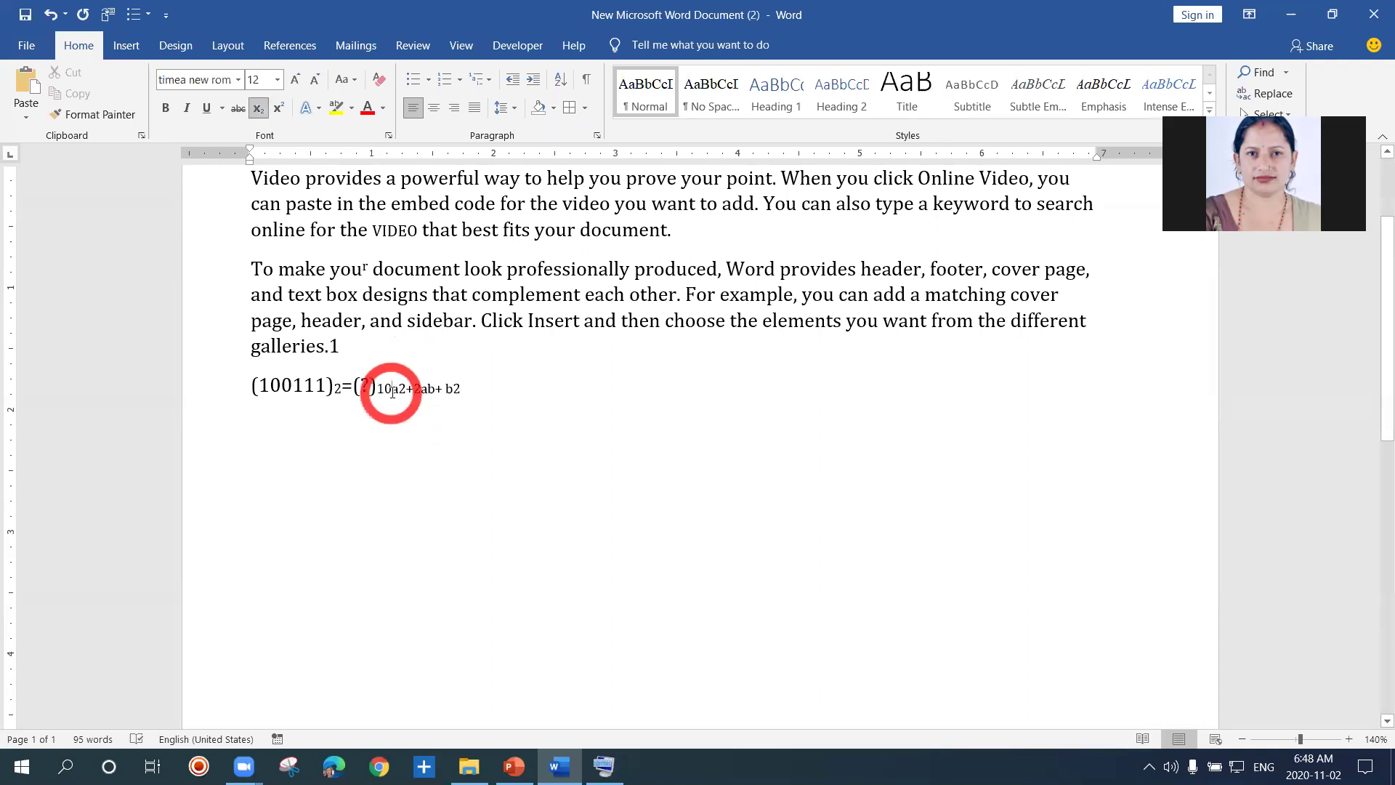
{"action": "left_click_drag", "start_coordinate": [429, 391], "coordinate": [667, 407]}
{"action": "key", "text": "ctrl+bracketright"}
{"action": "key", "text": "ctrl+bracketright"}
{"action": "key", "text": "ctrl+bracketright"}
{"action": "key", "text": "ctrl+bracketright"}
{"action": "key", "text": "ctrl+bracketright"}
{"action": "key", "text": "ctrl+bracketright"}
{"action": "key", "text": "ctrl+bracketright"}
{"action": "key", "text": "ctrl+bracketright"}
{"action": "key", "text": "ctrl+bracketright"}
{"action": "key", "text": "ctrl+bracketright"}
{"action": "key", "text": "ctrl+bracketright"}
{"action": "key", "text": "ctrl+bracketright"}
{"action": "key", "text": "ctrl+bracketright"}
{"action": "key", "text": "ctrl+bracketright"}
{"action": "key", "text": "ctrl+bracketright"}
{"action": "key", "text": "ctrl+bracketright"}
{"action": "key", "text": "ctrl+bracketright"}
{"action": "key", "text": "ctrl+bracketright"}
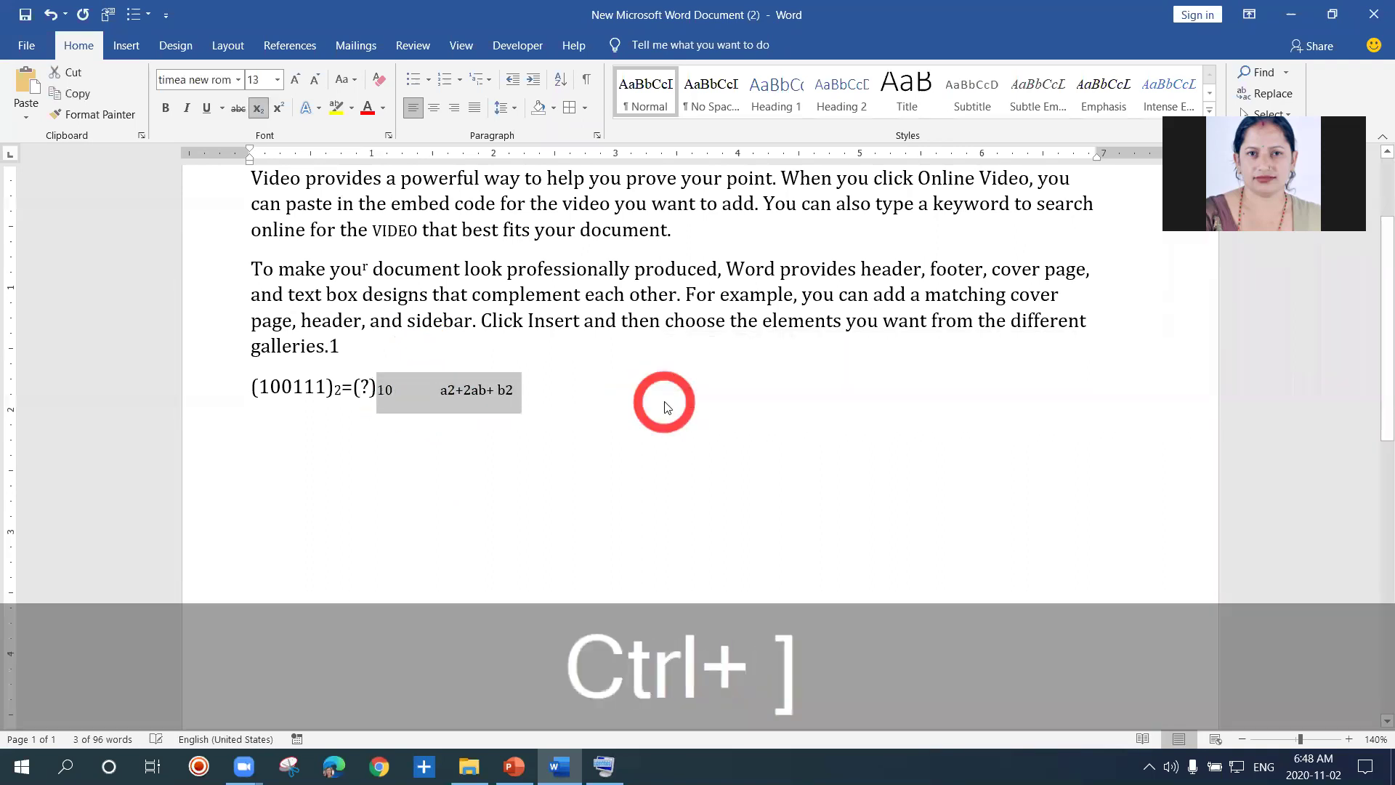
{"action": "left_click", "coordinate": [745, 436]}
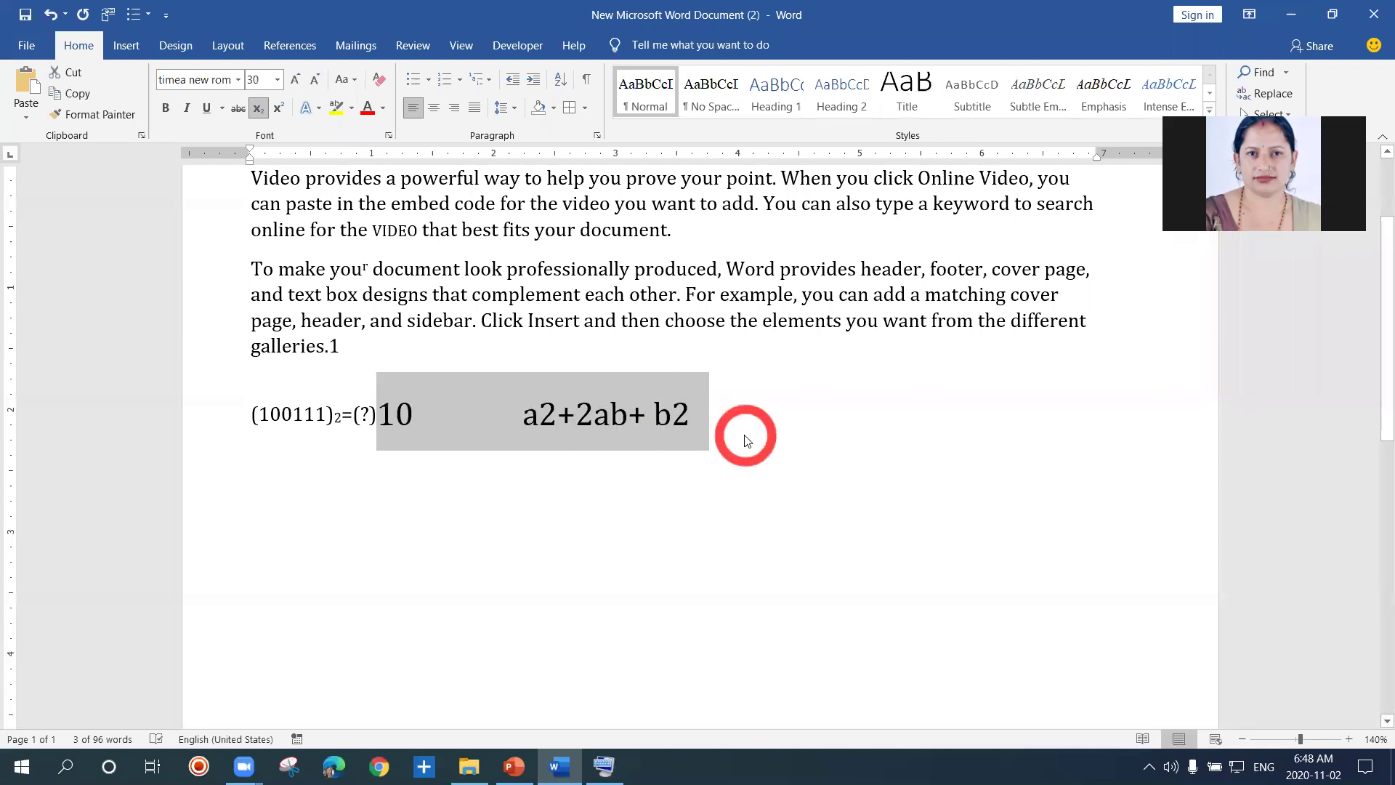
Step: Format the exponent 2 after a and the exponent 2 after b in the algebraic formula as superscript
{"action": "mouse_move", "coordinate": [547, 427]}
{"action": "left_mouse_down"}
{"action": "mouse_move", "coordinate": [538, 413]}
{"action": "mouse_move", "coordinate": [555, 418]}
{"action": "left_mouse_up"}
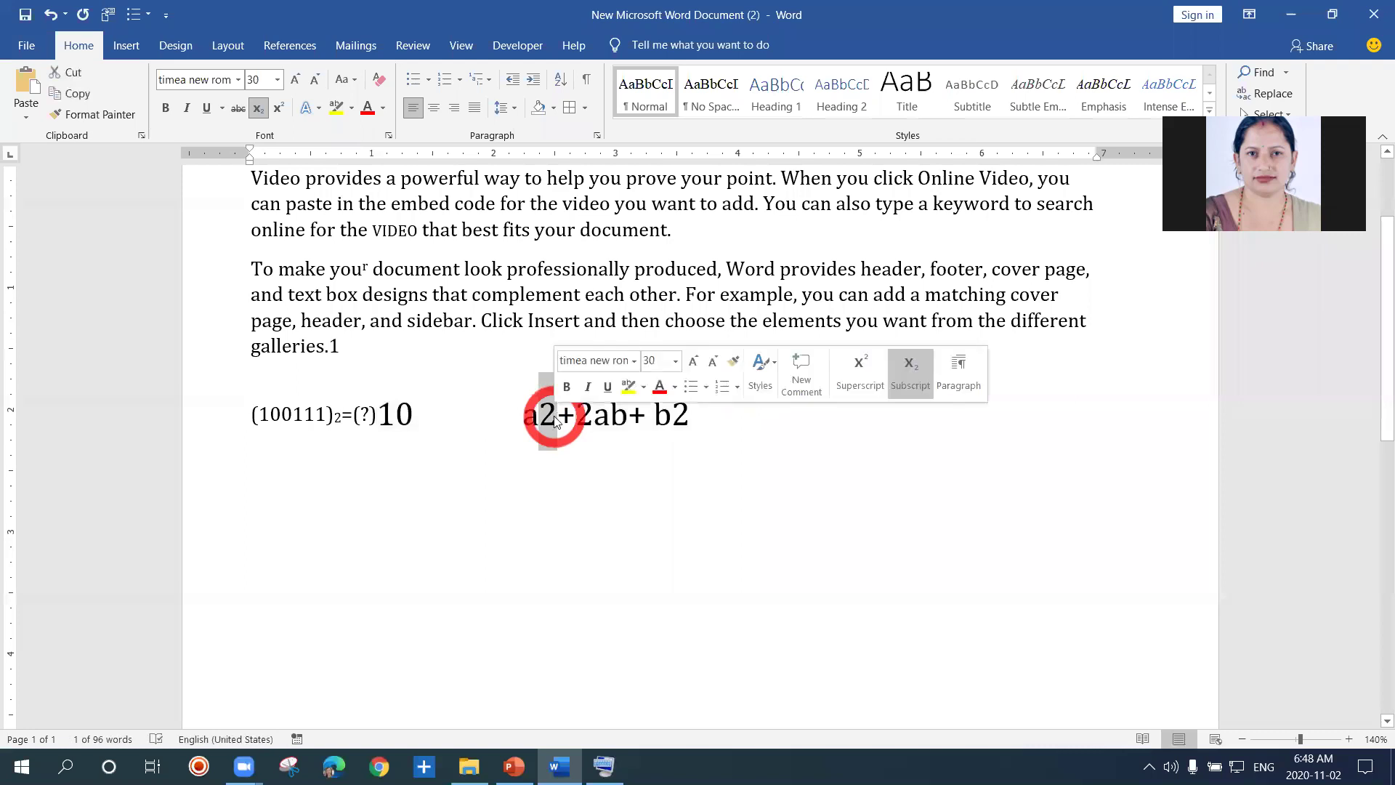
{"action": "left_click", "coordinate": [281, 110]}
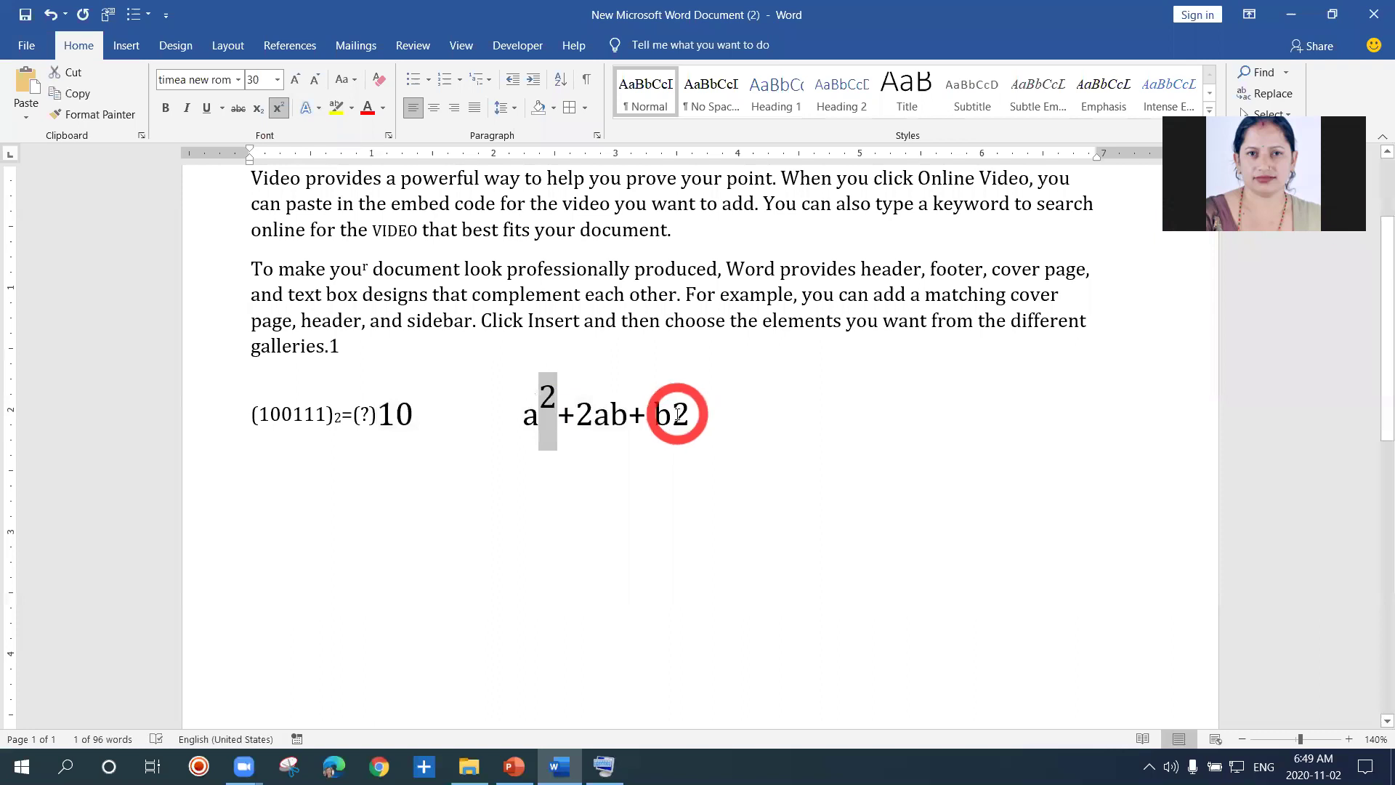
{"action": "left_click_drag", "start_coordinate": [672, 411], "coordinate": [696, 418]}
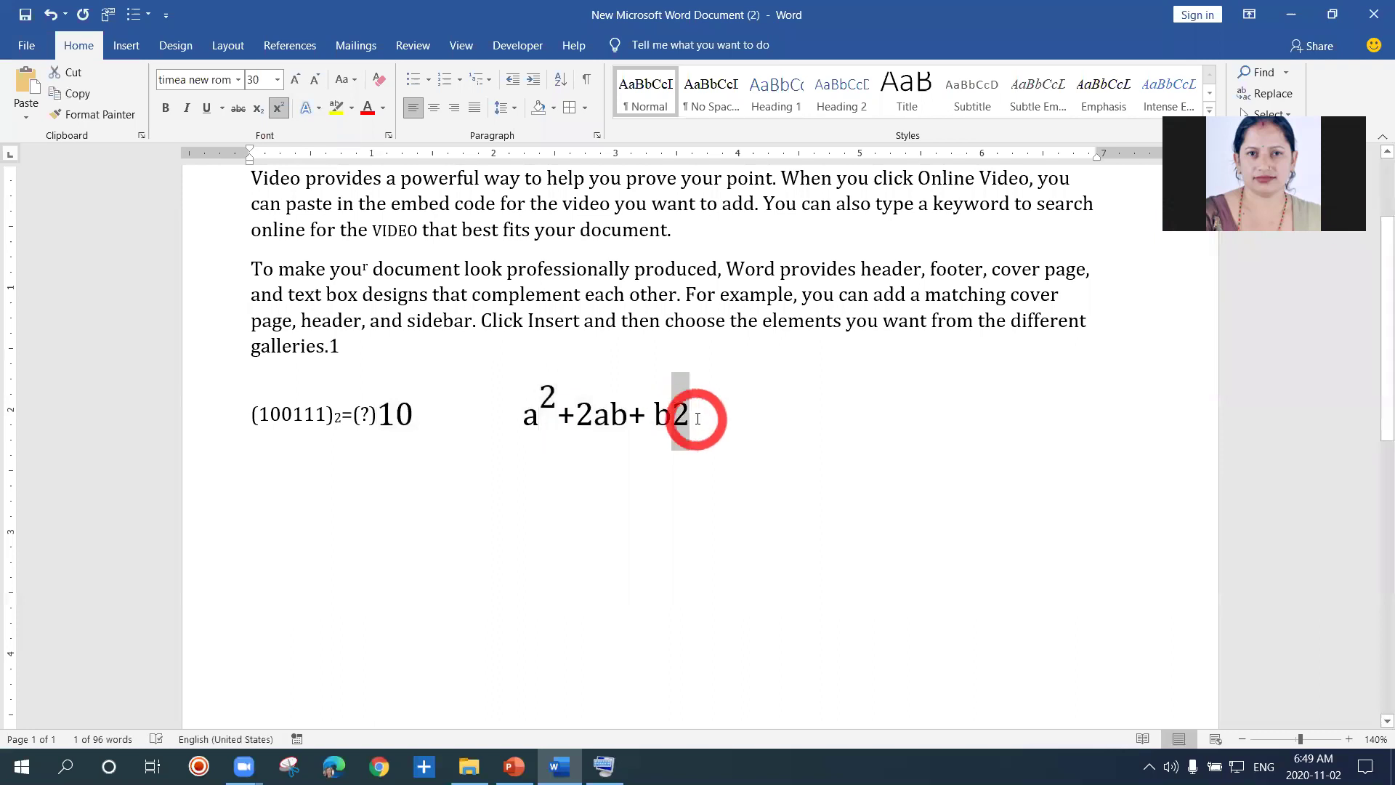
{"action": "left_click", "coordinate": [277, 113]}
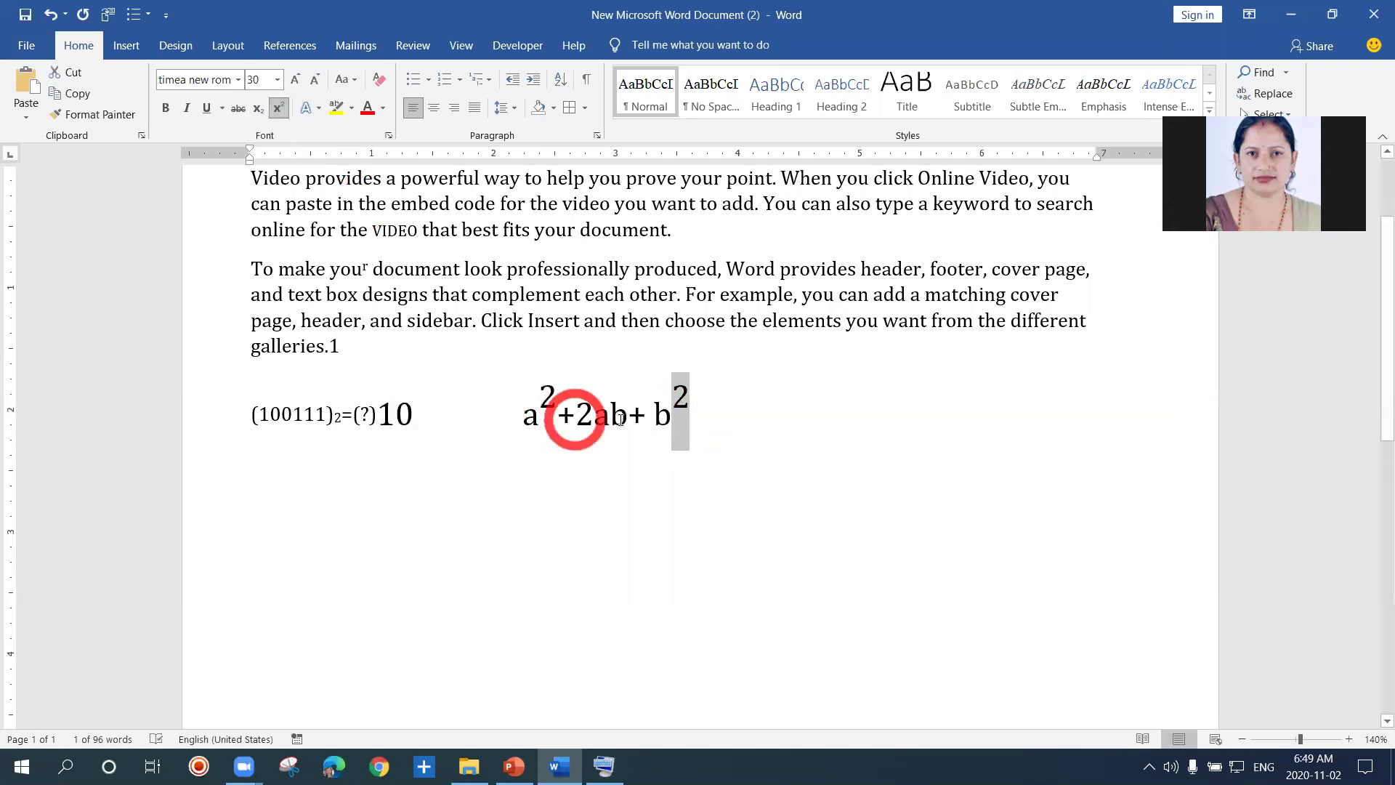
Step: Add H2O on a new line below the formula and format its 2 as subscript
{"action": "left_click", "coordinate": [690, 434]}
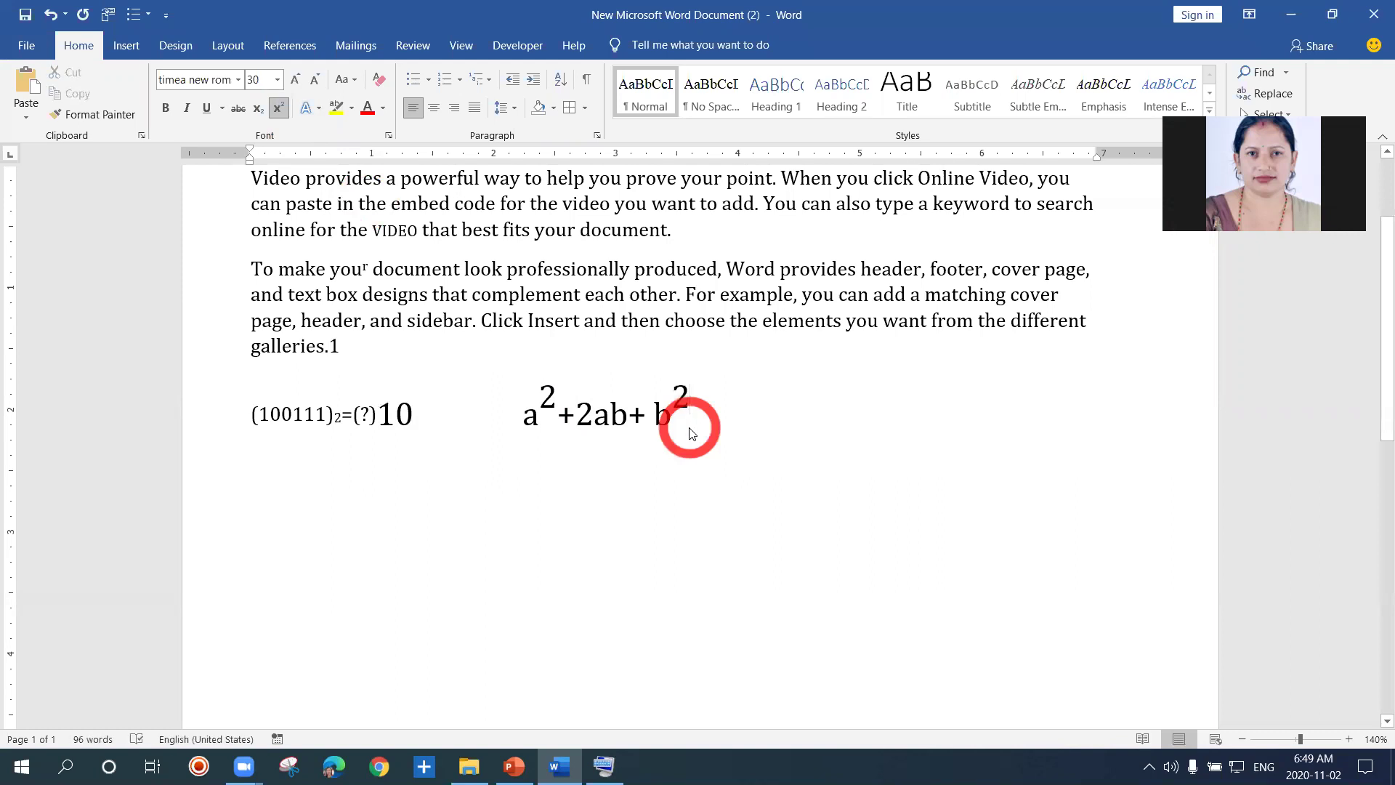
{"action": "key", "text": "Return"}
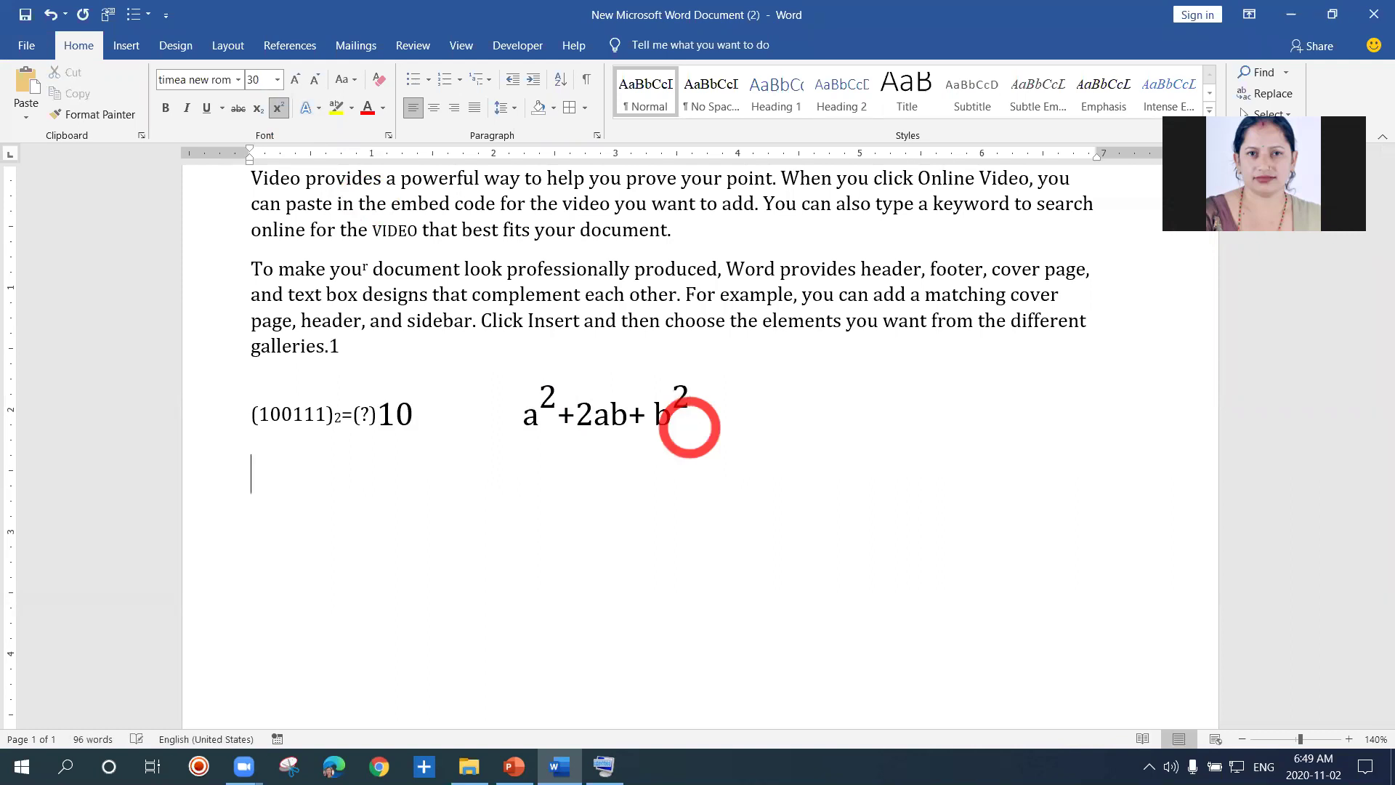
{"action": "type", "text": "H2O"}
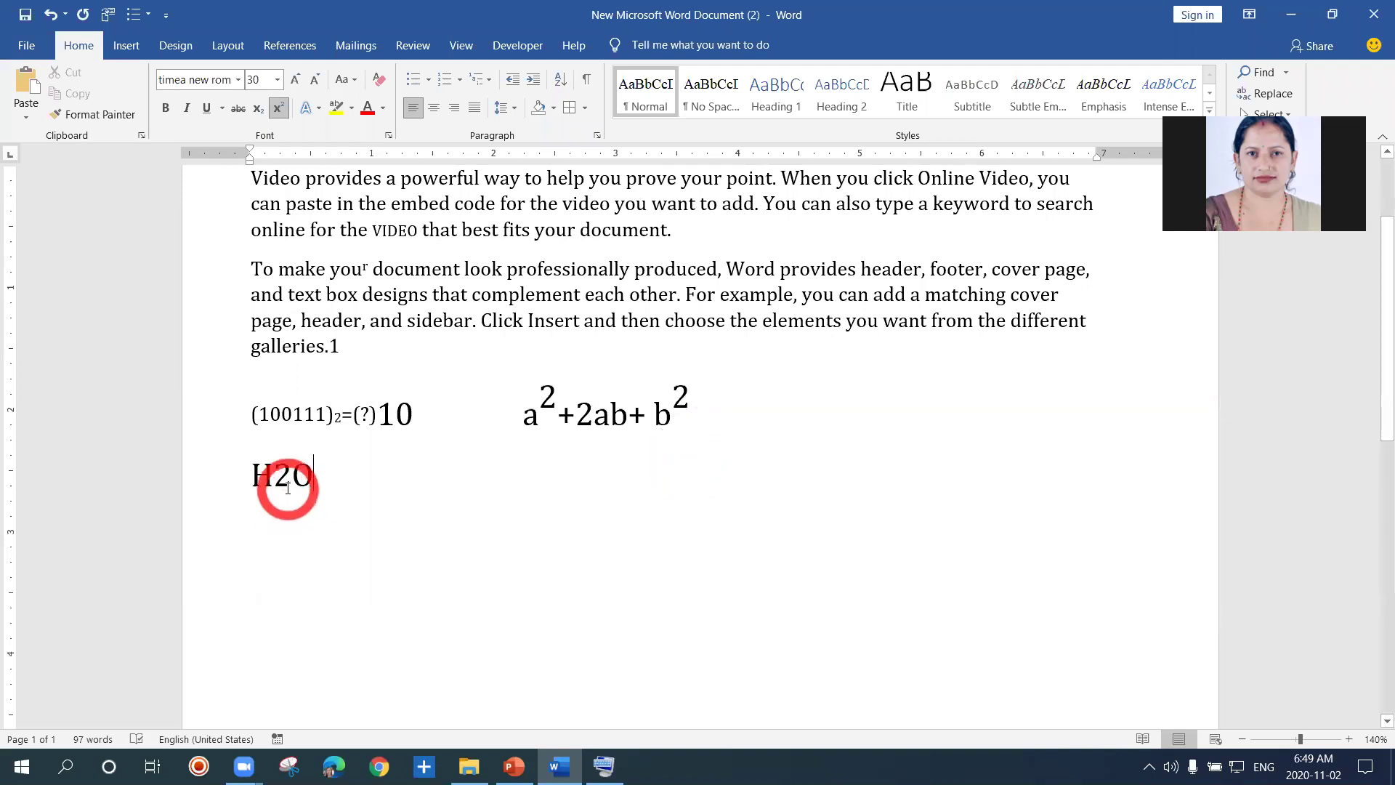
{"action": "left_click_drag", "start_coordinate": [290, 477], "coordinate": [280, 478]}
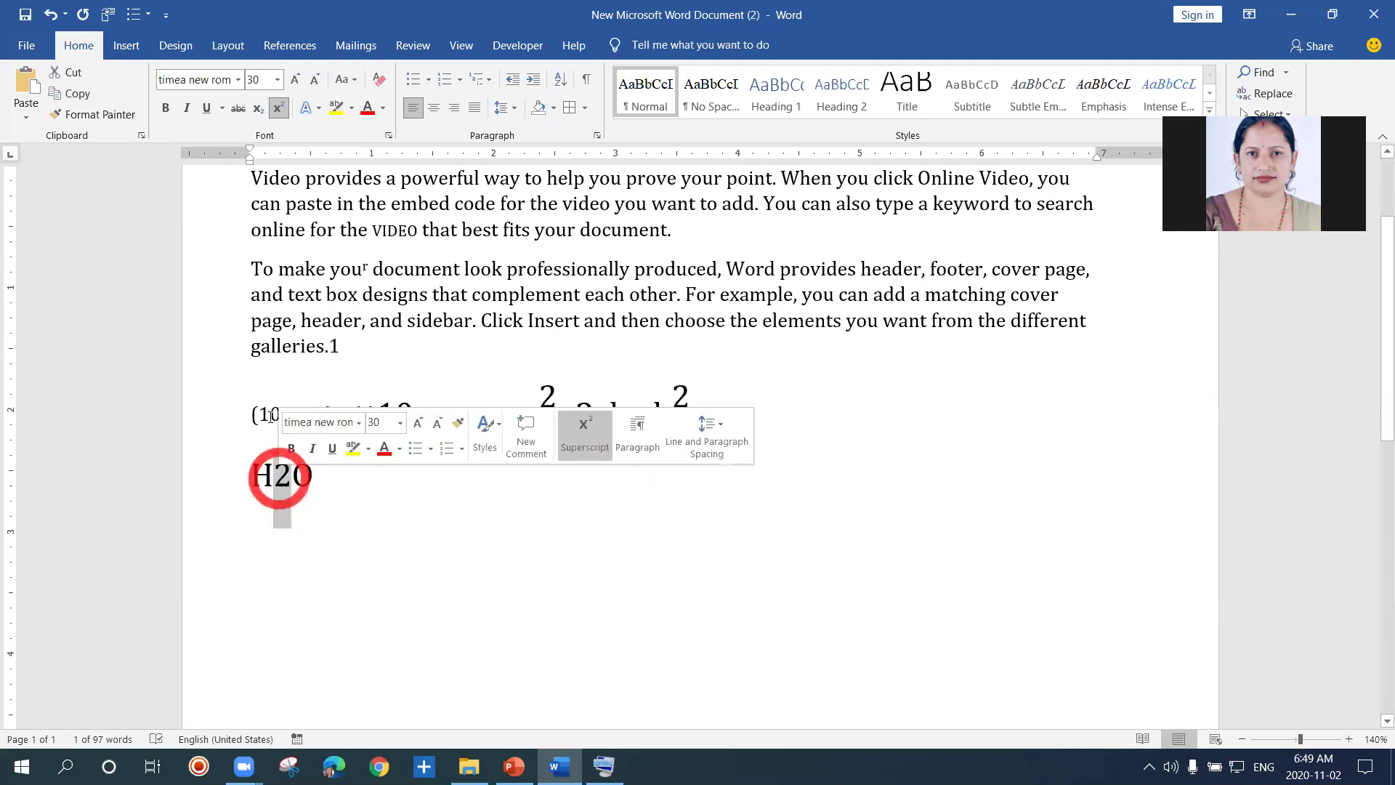
{"action": "left_click", "coordinate": [258, 109]}
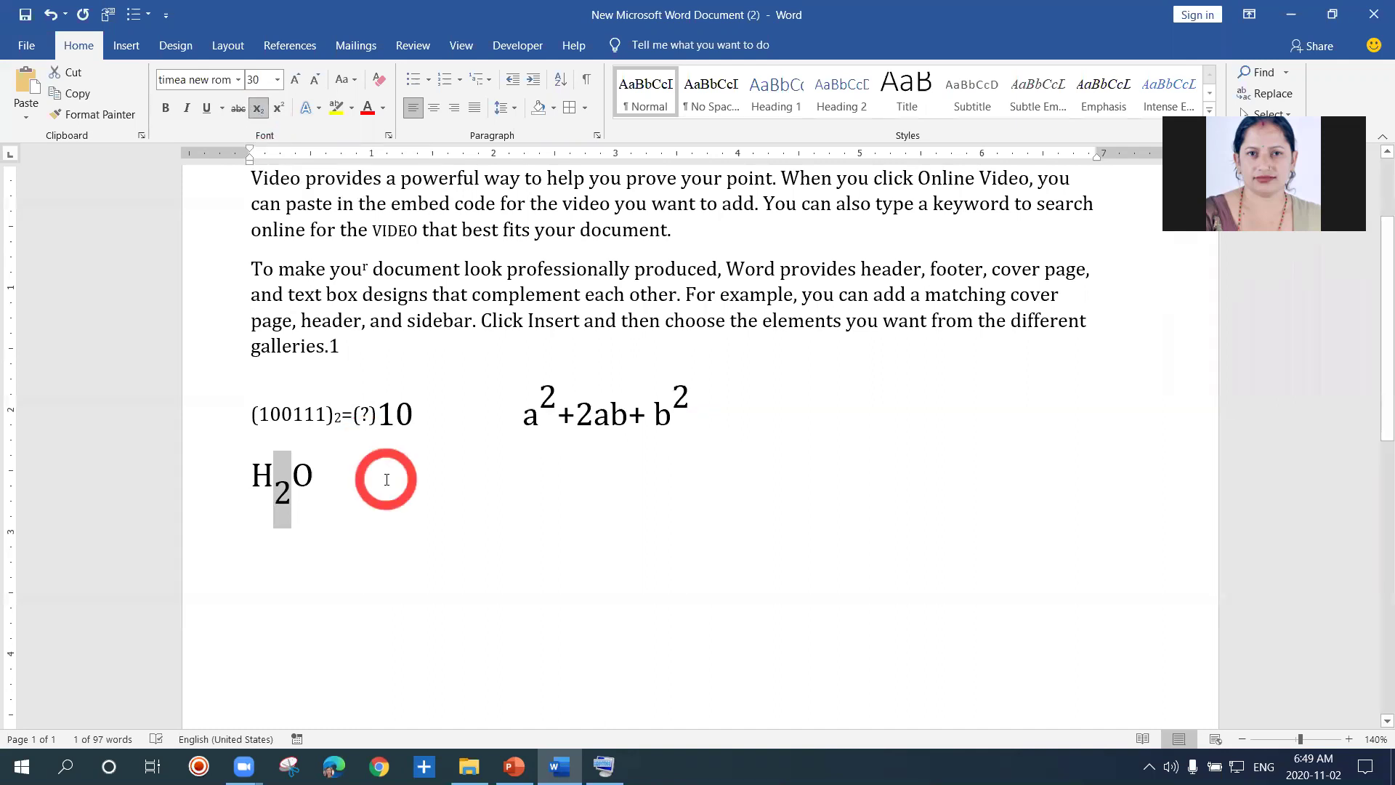
{"action": "key", "text": "ctrl+z"}
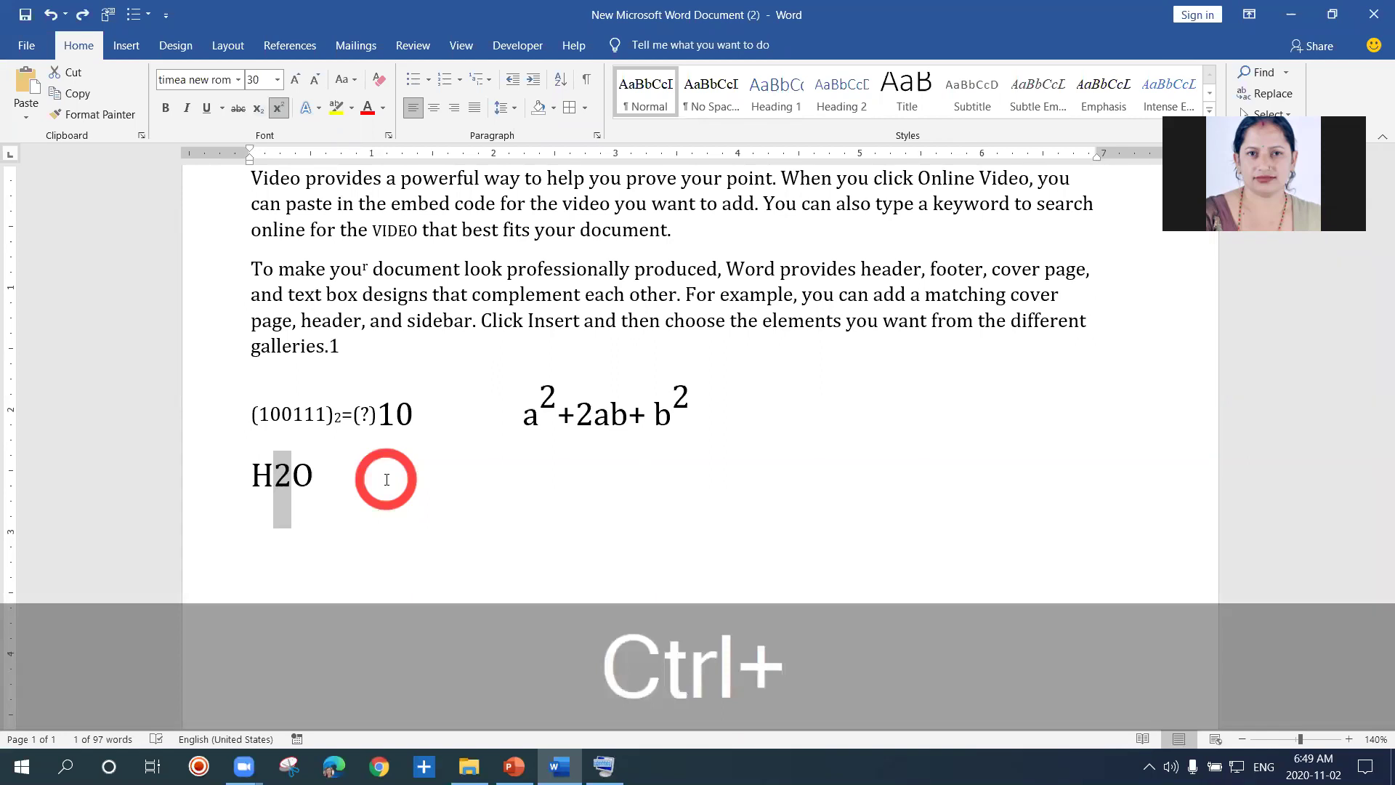
{"action": "key", "text": "ctrl+equal"}
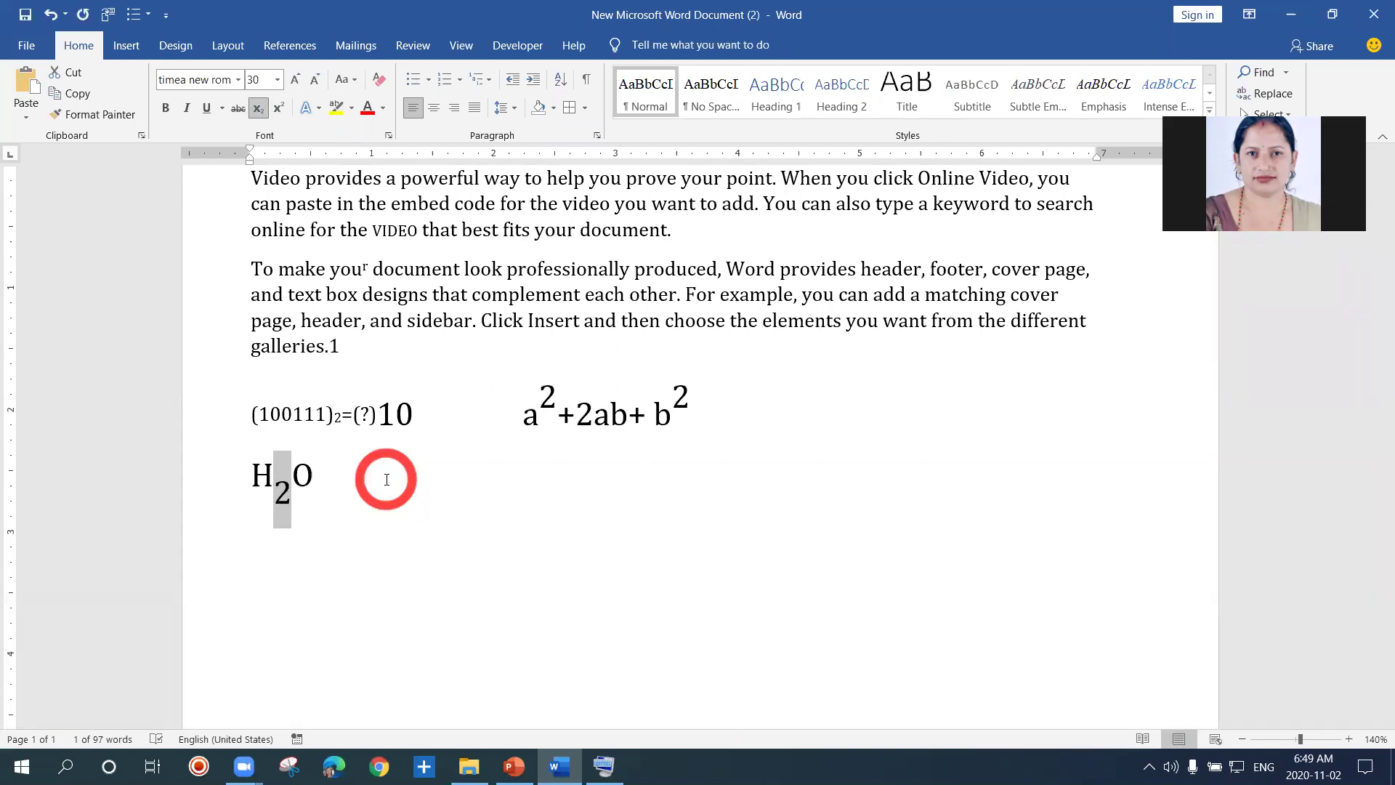
{"action": "left_click", "coordinate": [388, 489]}
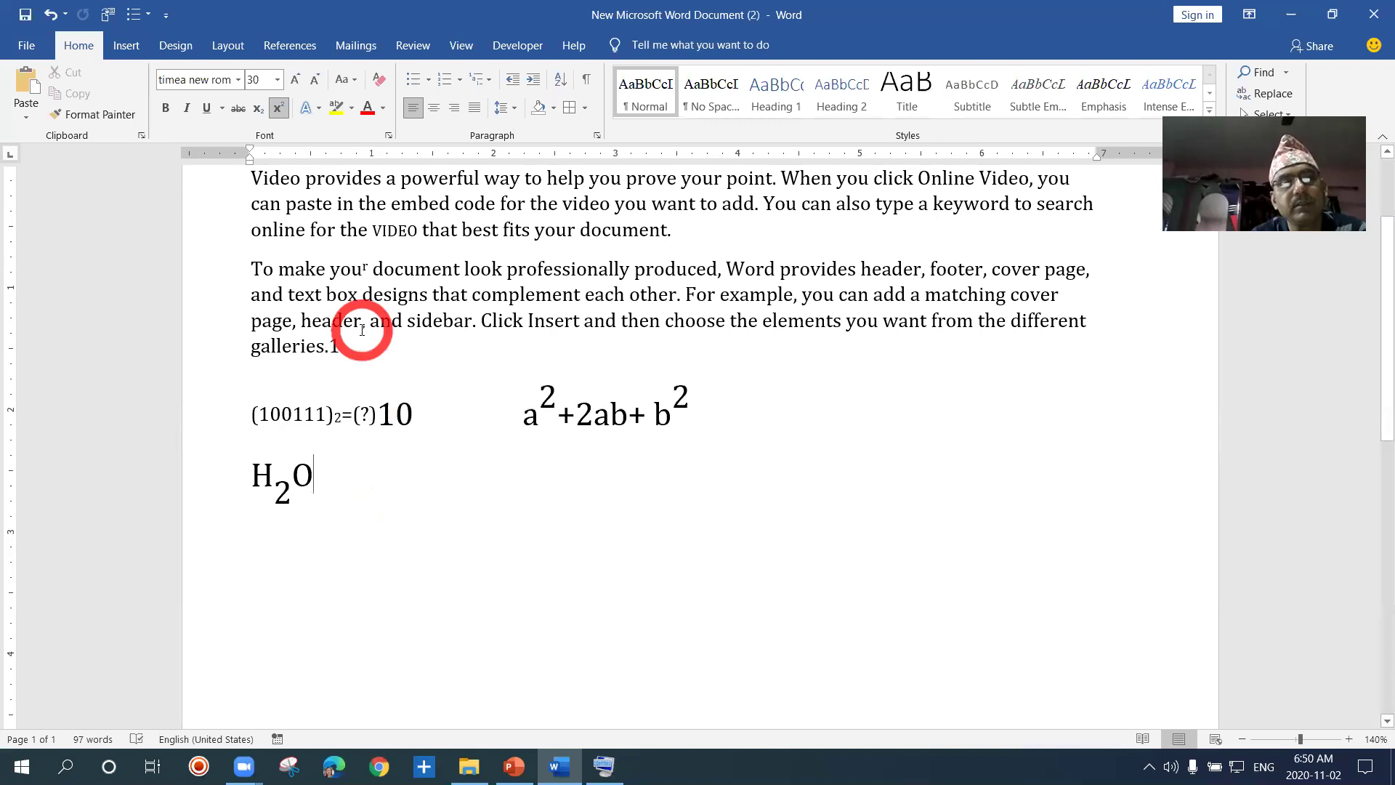
Step: Format the comma after "header" in the second paragraph's third line as superscript
{"action": "left_click_drag", "start_coordinate": [362, 331], "coordinate": [374, 328]}
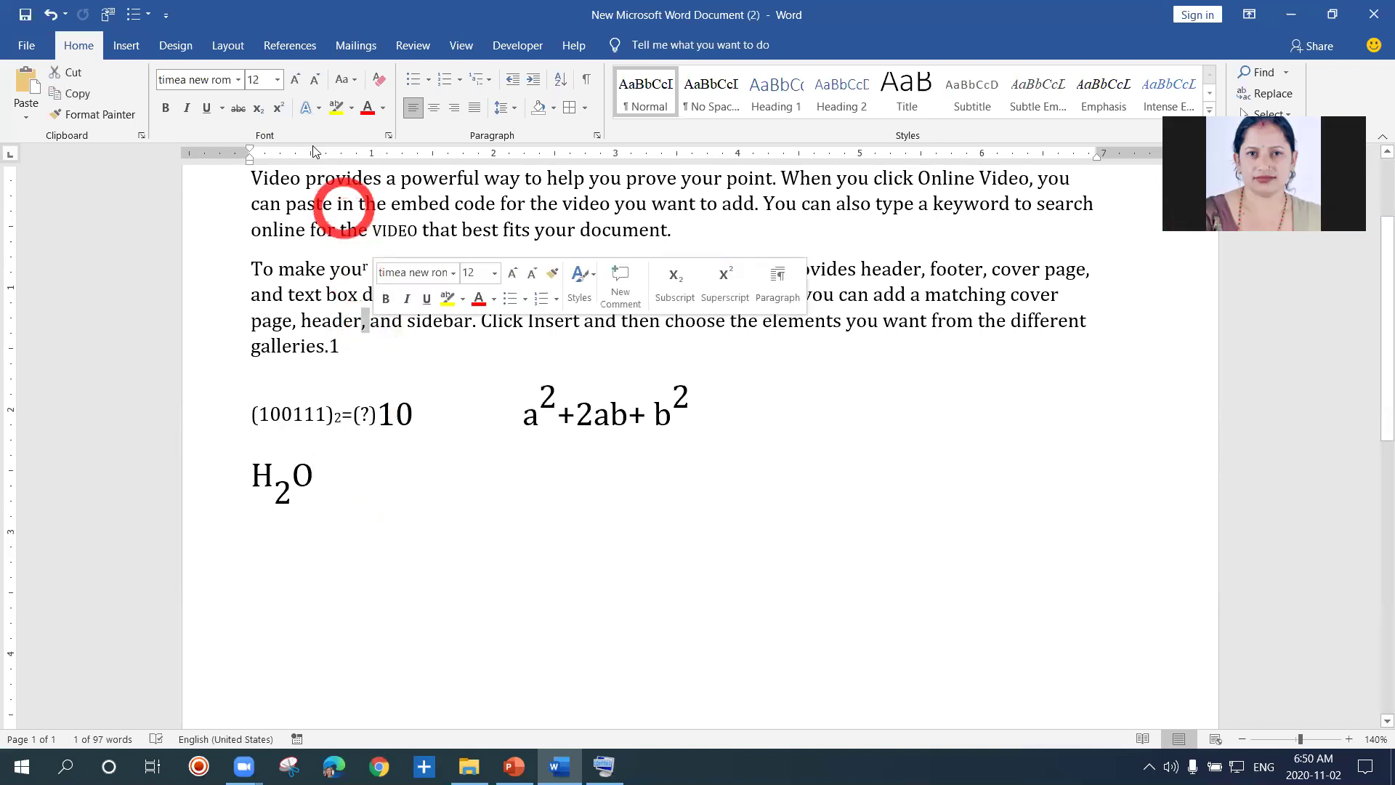
{"action": "left_click", "coordinate": [280, 109]}
{"action": "left_click", "coordinate": [404, 379]}
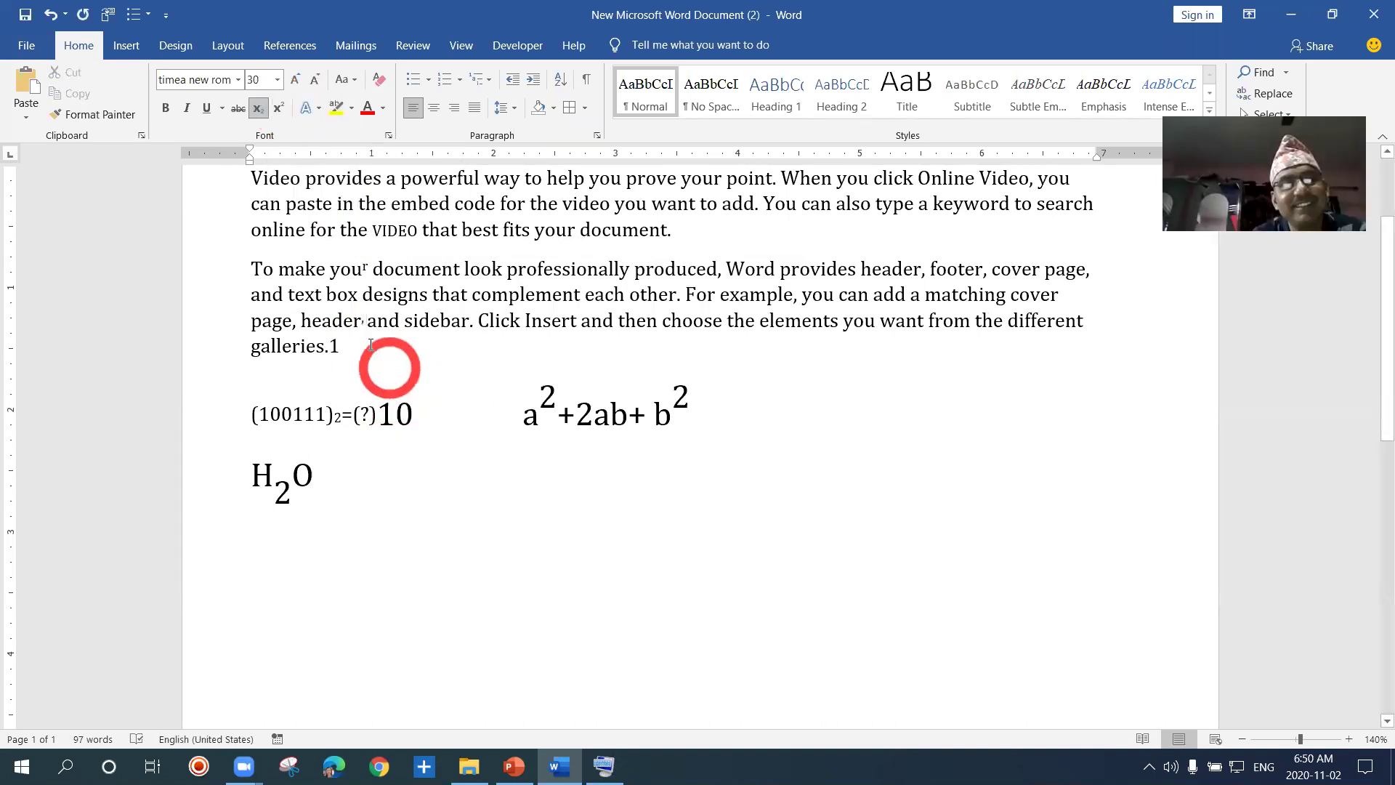
{"action": "left_click_drag", "start_coordinate": [362, 324], "coordinate": [366, 324]}
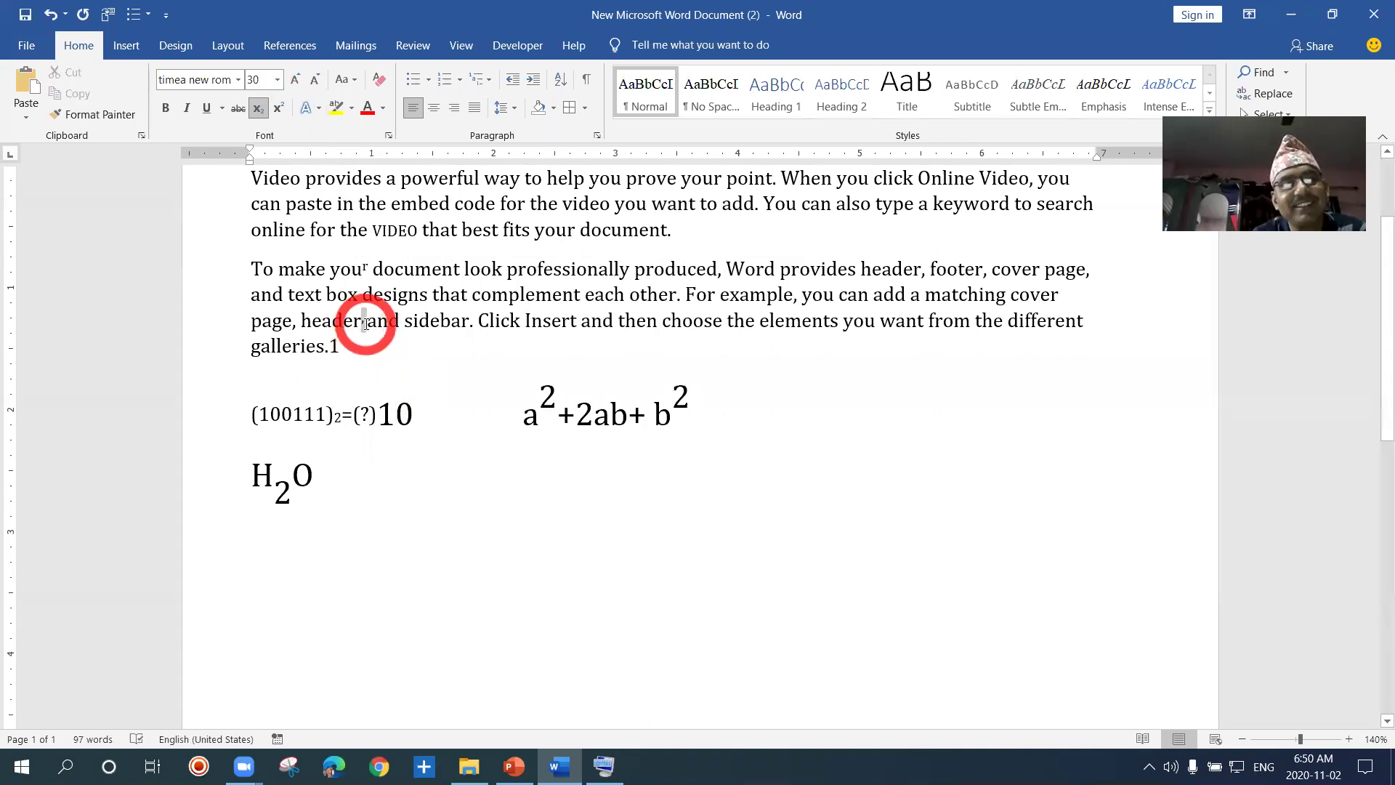
{"action": "left_click", "coordinate": [377, 361]}
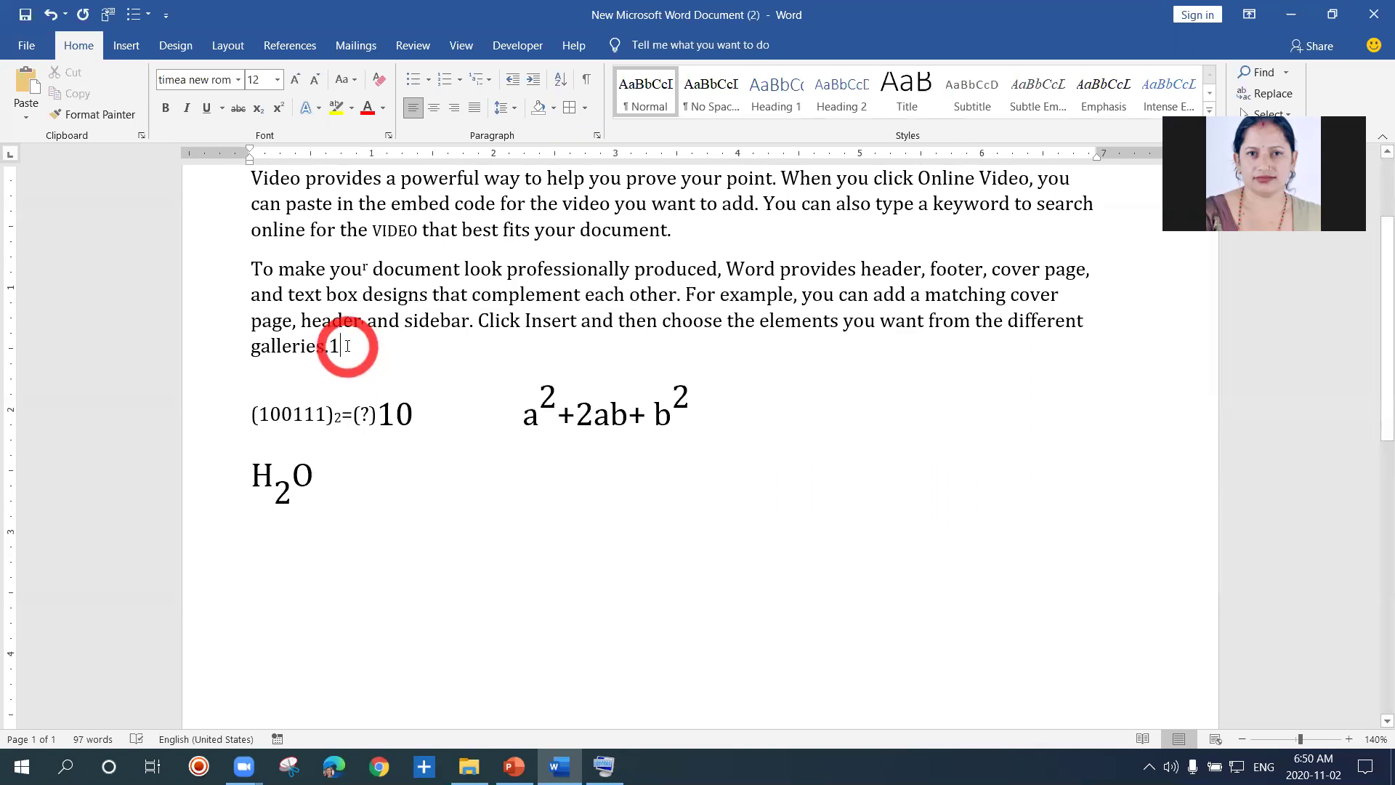
Step: Split the second paragraph so that a new paragraph starts at the word "look"
{"action": "left_click_drag", "start_coordinate": [351, 489], "coordinate": [227, 186]}
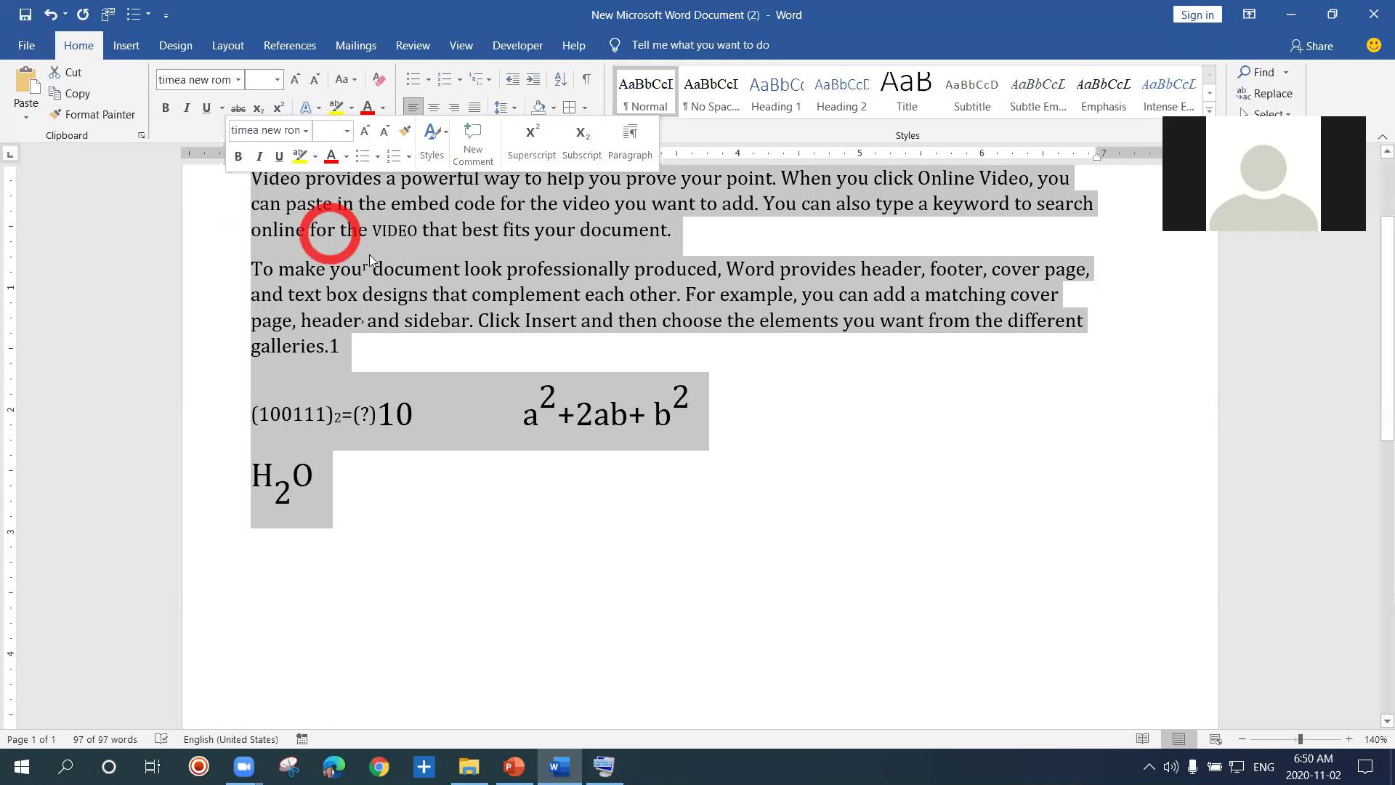
{"action": "left_click", "coordinate": [454, 267]}
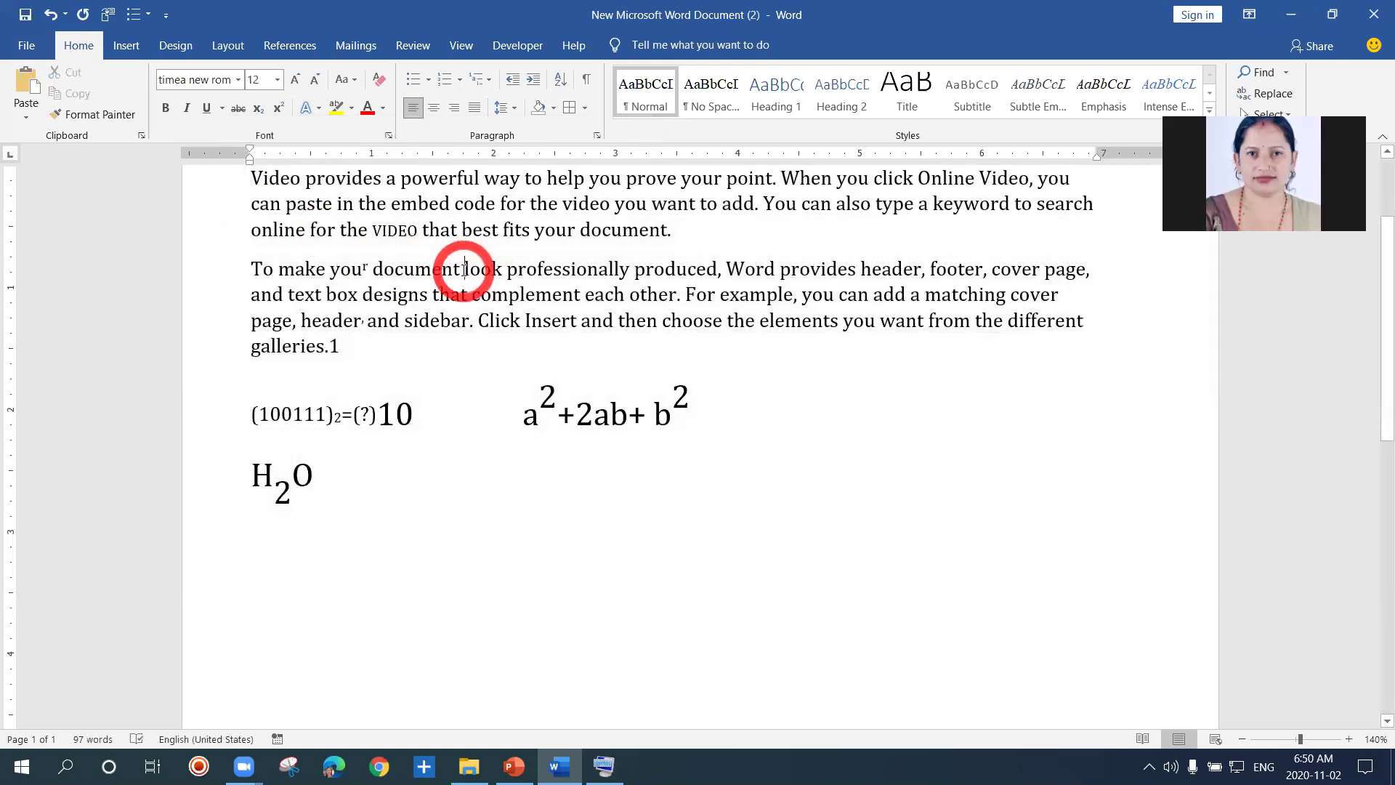
{"action": "key", "text": "Return"}
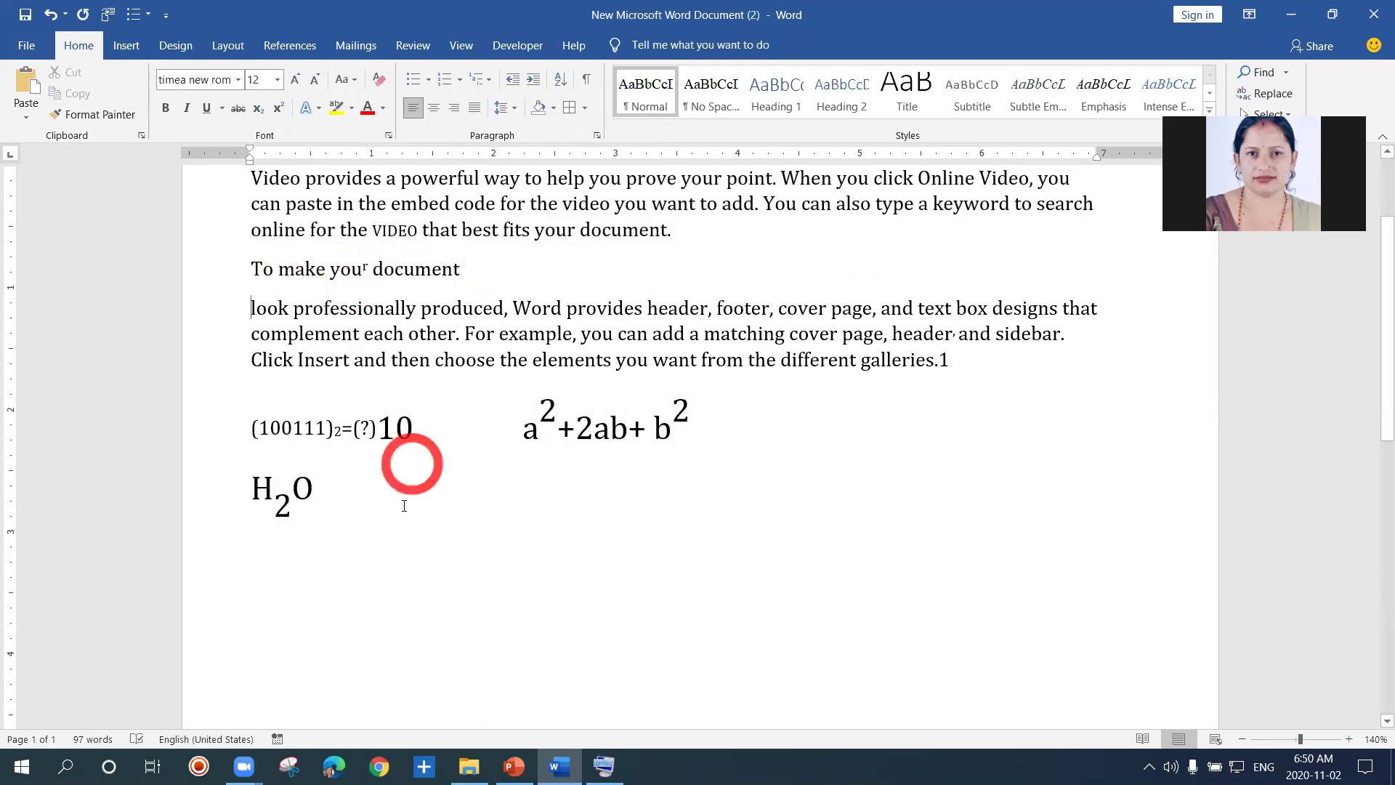
Step: Delete the H2O line, the number conversion expression and the algebraic formula below the paragraphs
{"action": "left_click_drag", "start_coordinate": [253, 499], "coordinate": [315, 514]}
{"action": "key", "text": "BackSpace"}
{"action": "left_click_drag", "start_coordinate": [253, 428], "coordinate": [399, 429]}
{"action": "key", "text": "BackSpace"}
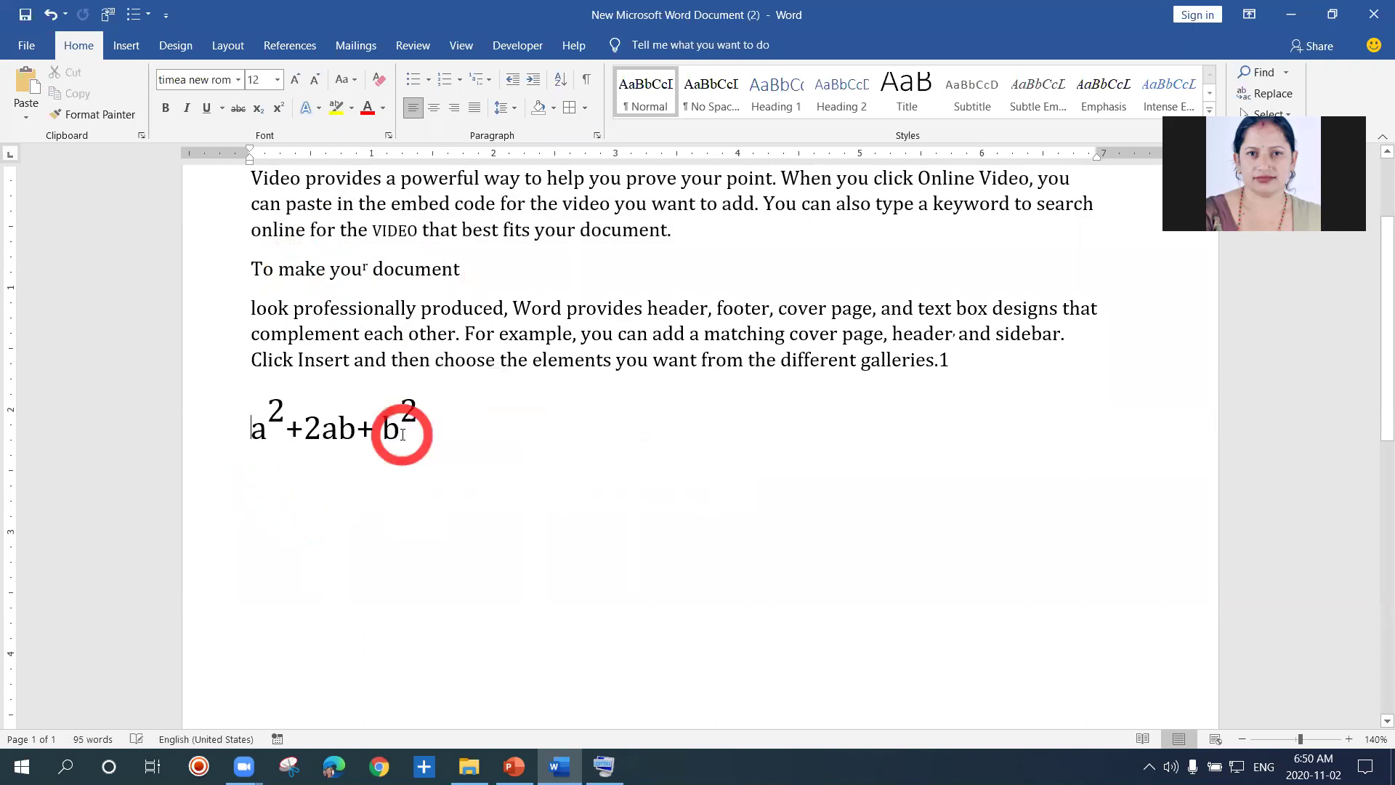
{"action": "left_click_drag", "start_coordinate": [254, 432], "coordinate": [402, 439]}
{"action": "key", "text": "BackSpace"}
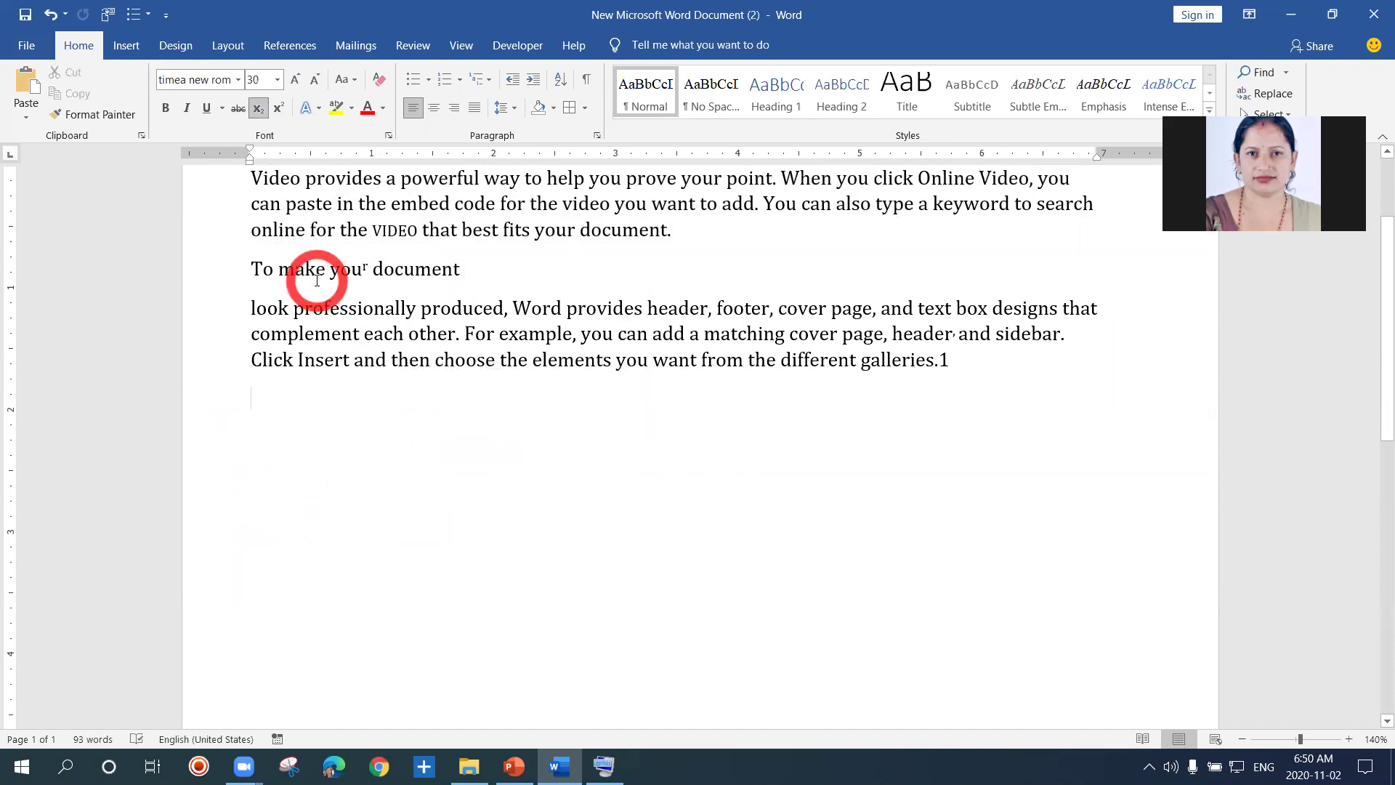
Step: Apply strikethrough to the third paragraph's text from "look professionally" to "complement each"
{"action": "left_click_drag", "start_coordinate": [245, 305], "coordinate": [396, 334]}
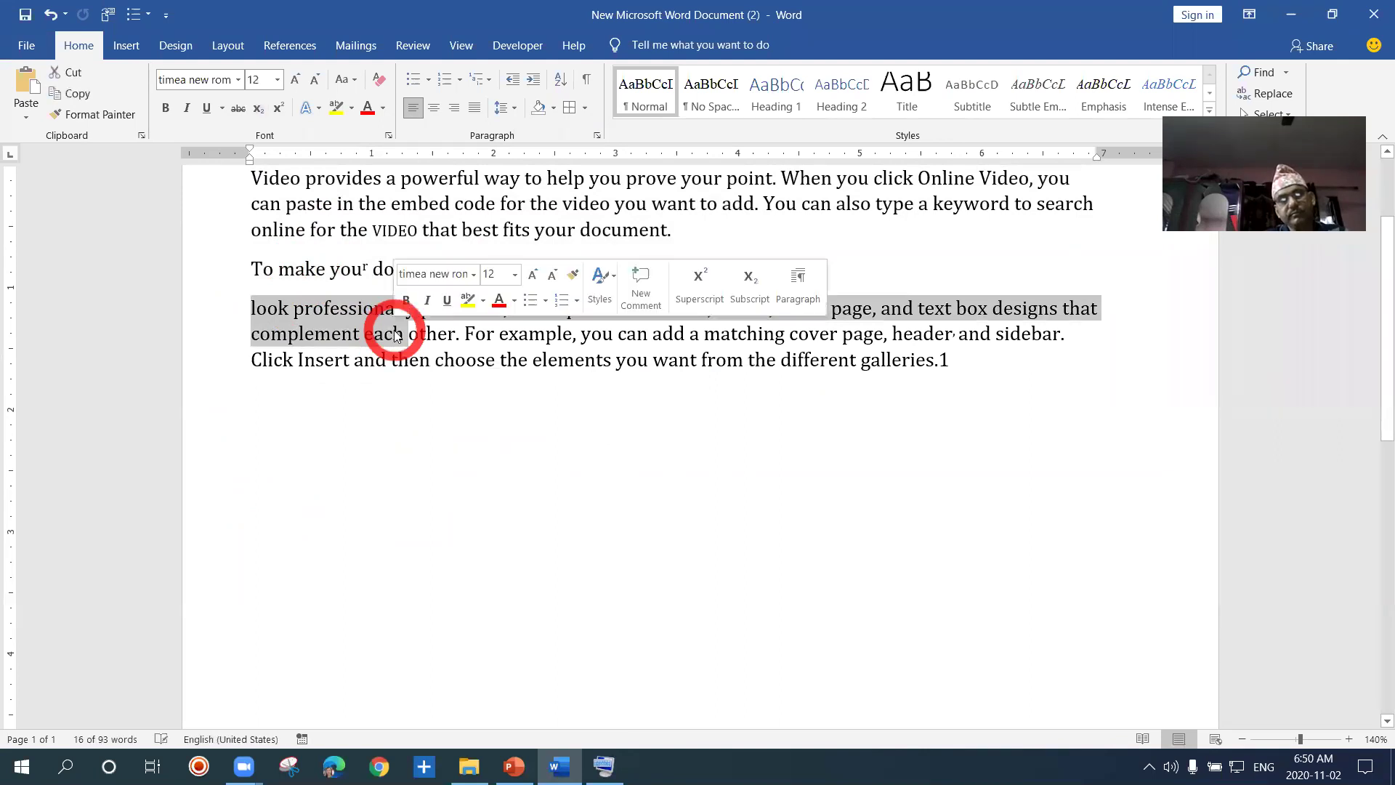
{"action": "left_click", "coordinate": [242, 109]}
{"action": "left_click", "coordinate": [494, 411]}
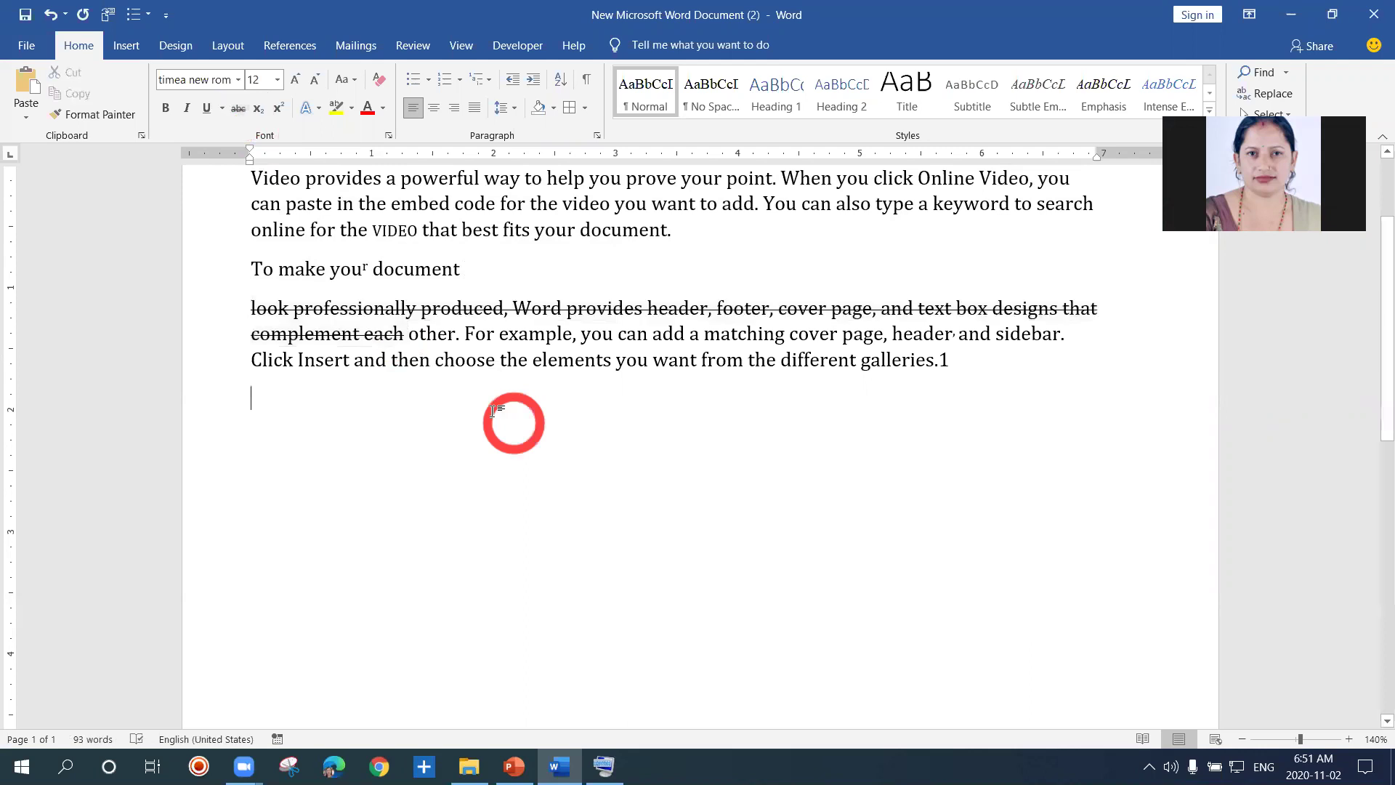
Step: Enter rs 9999 and, after a gap, 888 on the empty line below the last paragraph
{"action": "left_click", "coordinate": [379, 433]}
{"action": "type", "text": "reeti"}
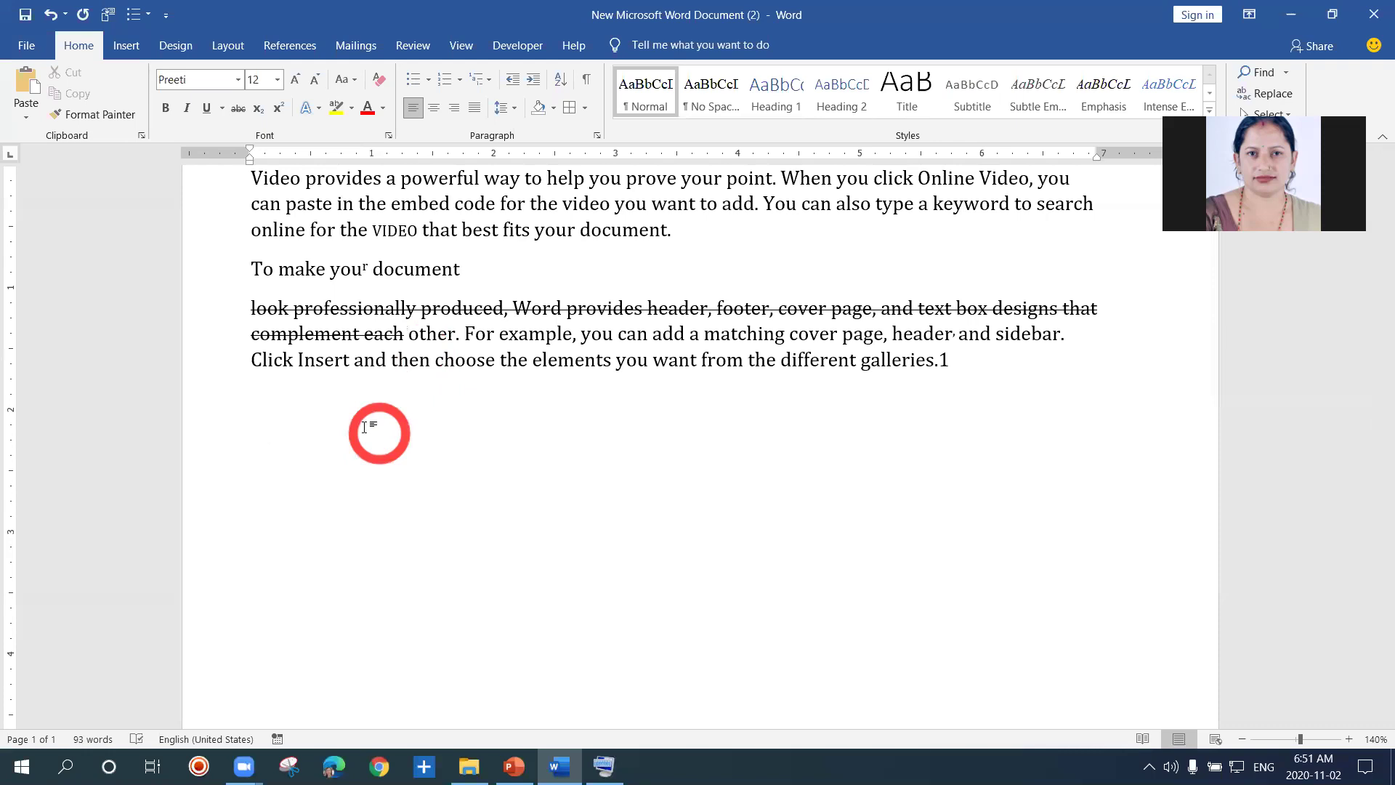
{"action": "left_click", "coordinate": [317, 404]}
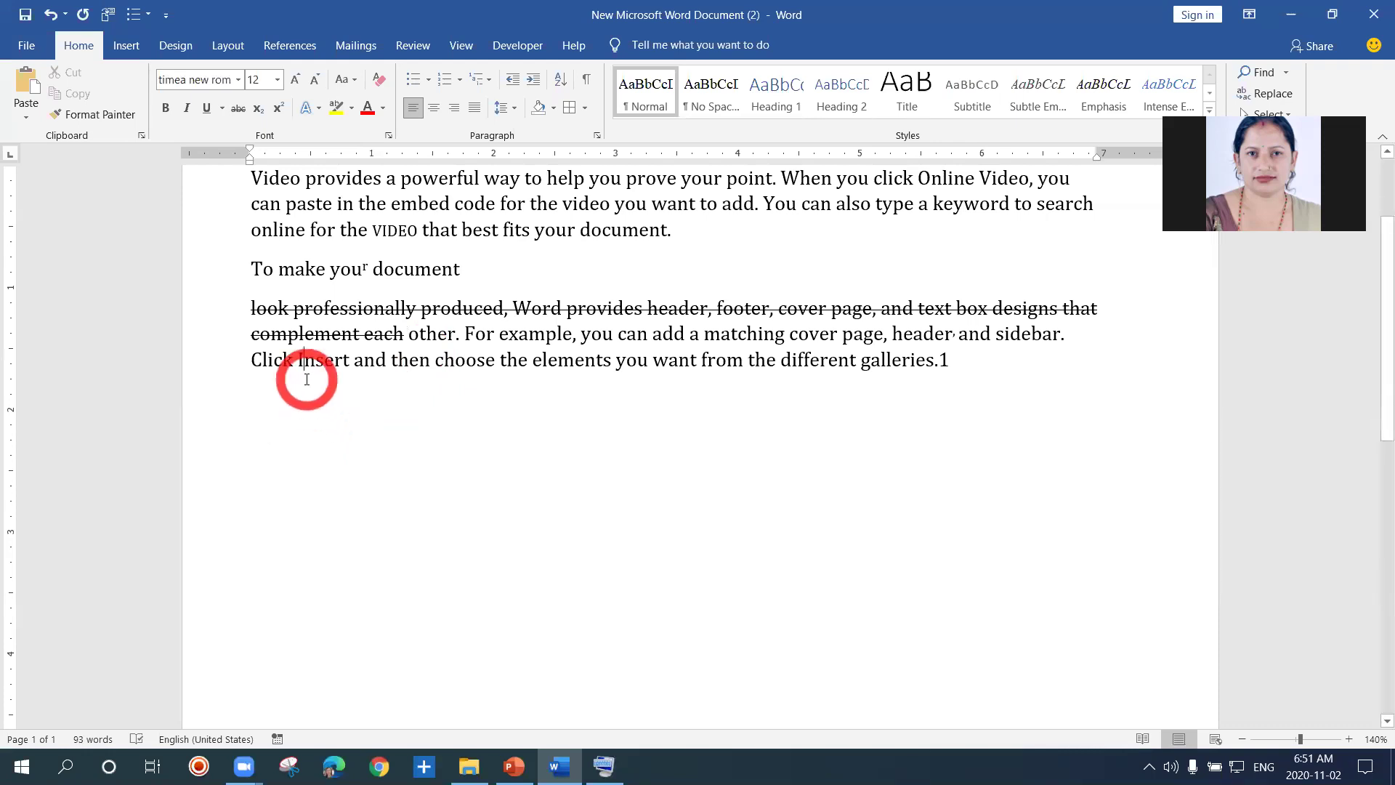
{"action": "type", "text": "rs"}
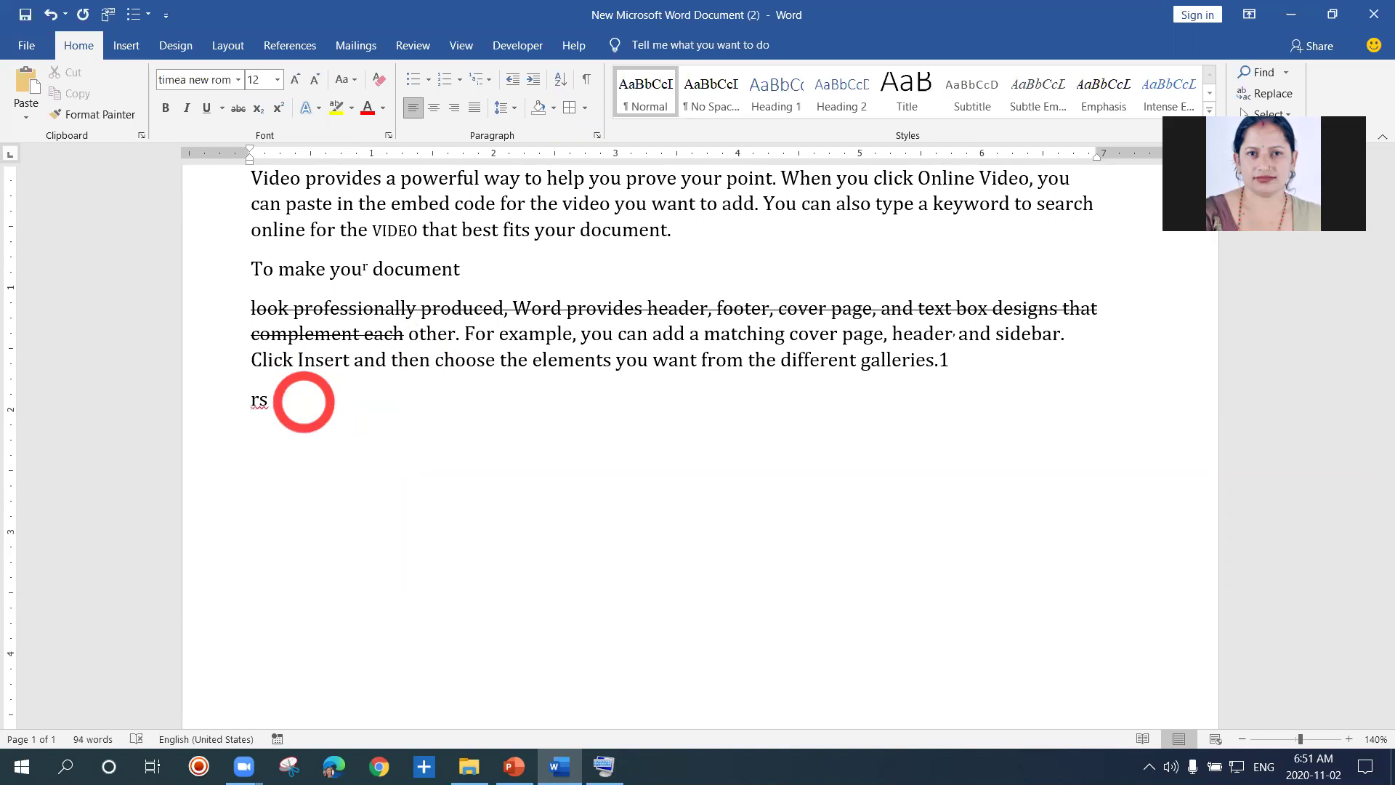
{"action": "type", "text": " 9999"}
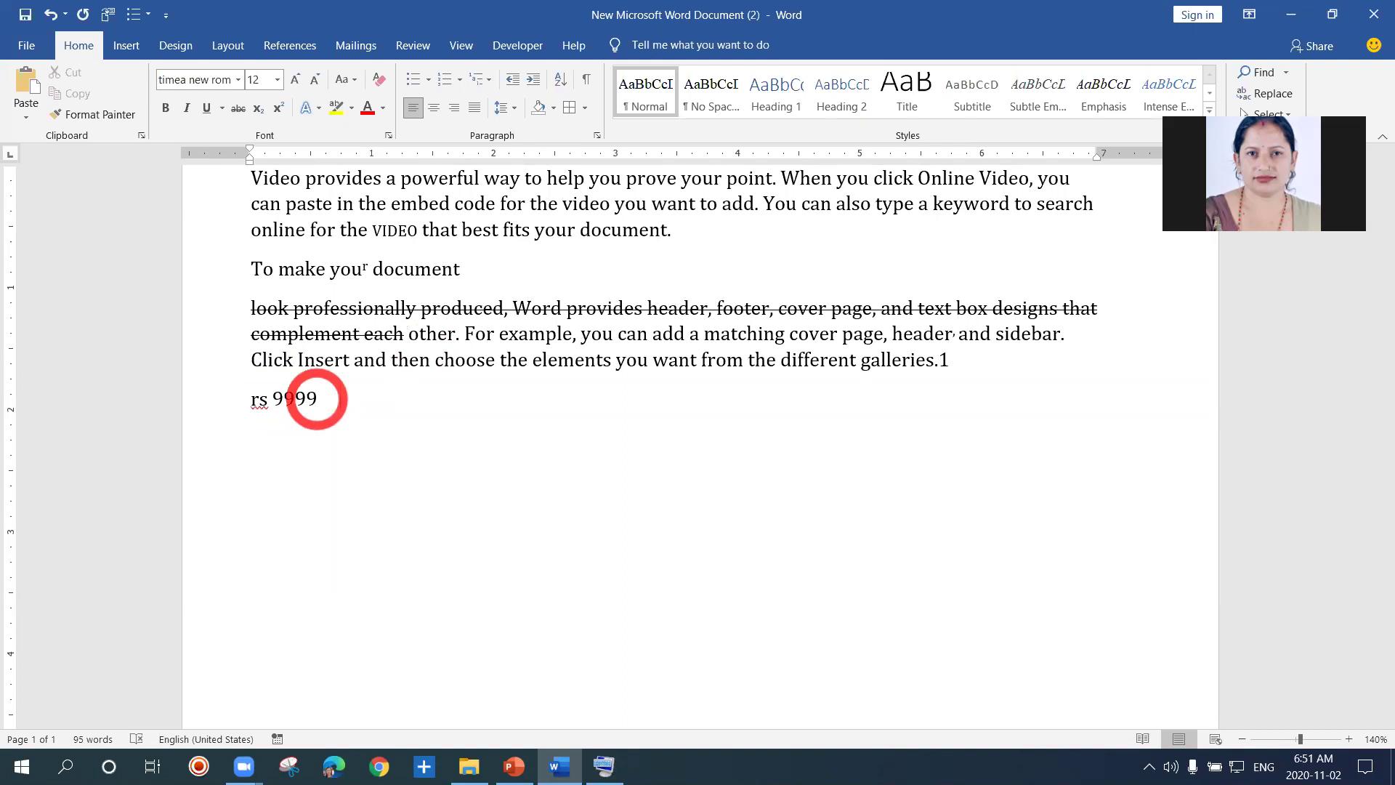
{"action": "type", "text": "888"}
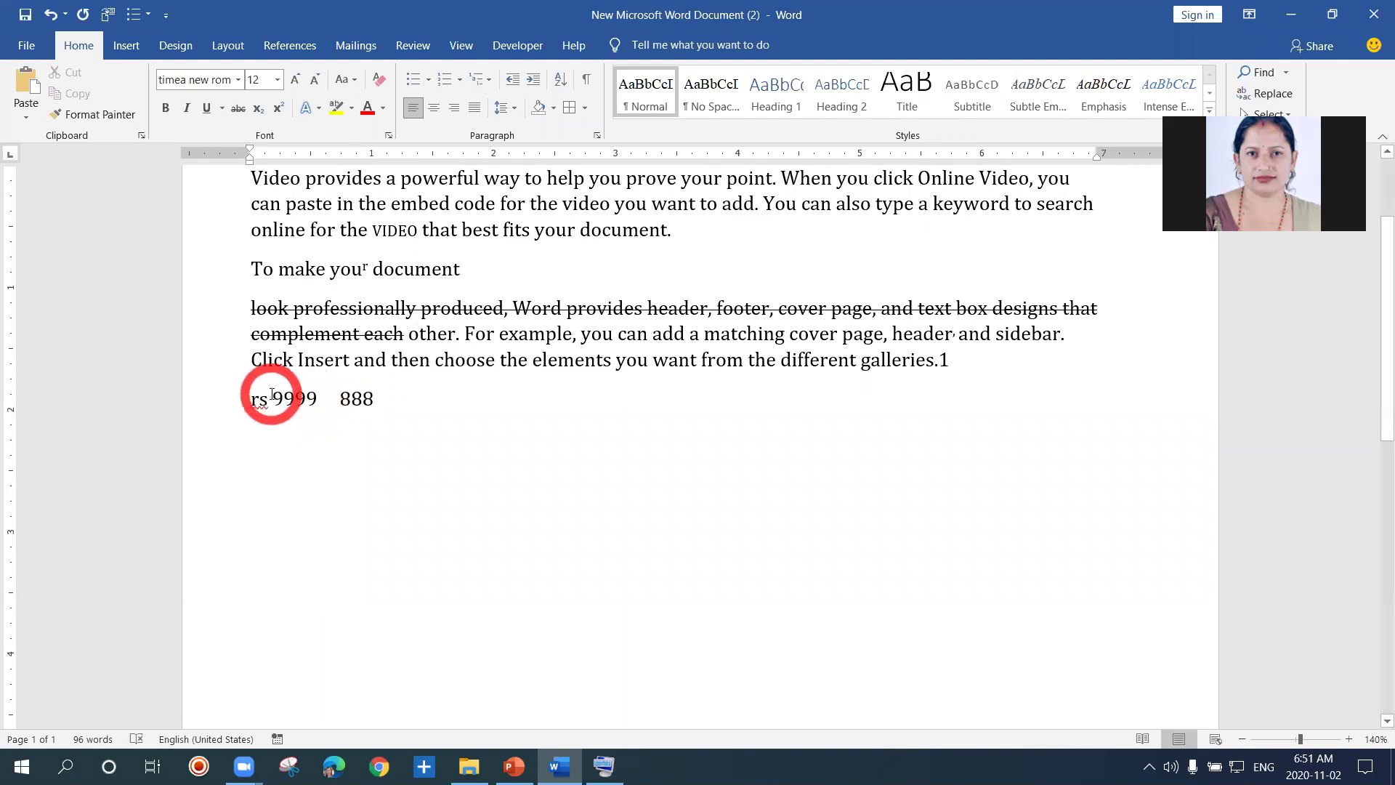
Step: Strike through the price 9999 and insert rs directly before 888
{"action": "left_click_drag", "start_coordinate": [274, 398], "coordinate": [320, 401]}
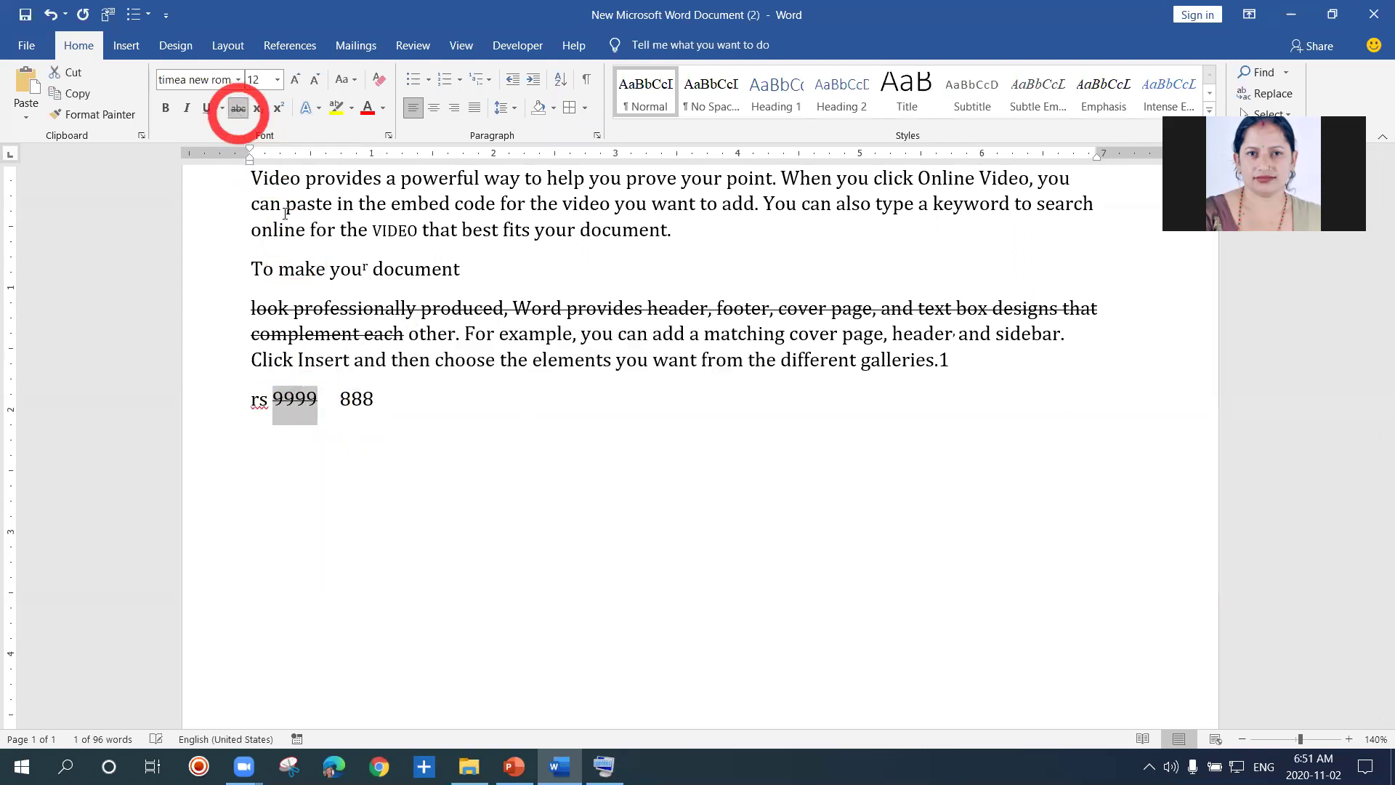
{"action": "left_click", "coordinate": [338, 397]}
{"action": "type", "text": "rs"}
{"action": "left_click", "coordinate": [337, 452]}
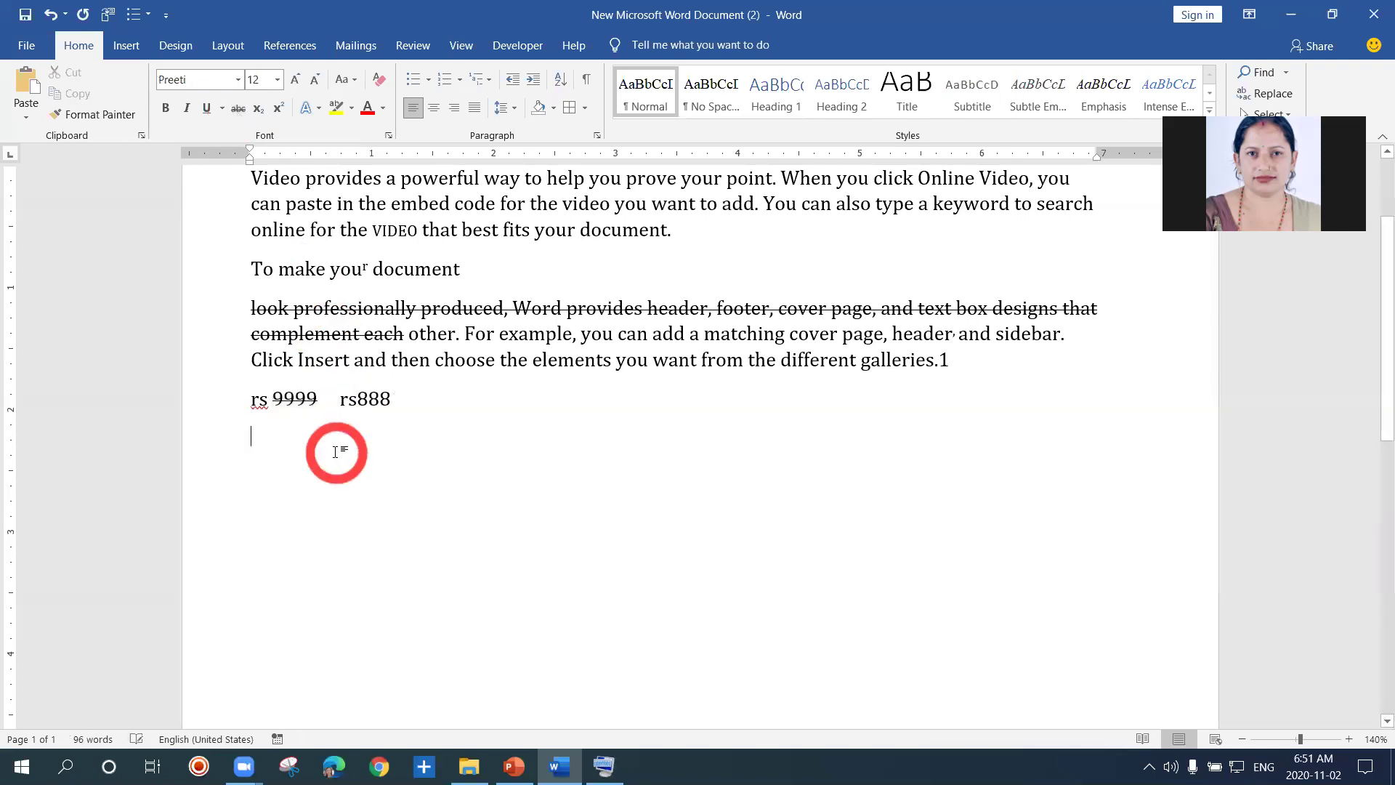
Step: Replace the strikethrough on 9999 with the double strikethrough effect in the Font dialog
{"action": "left_click_drag", "start_coordinate": [273, 398], "coordinate": [320, 399]}
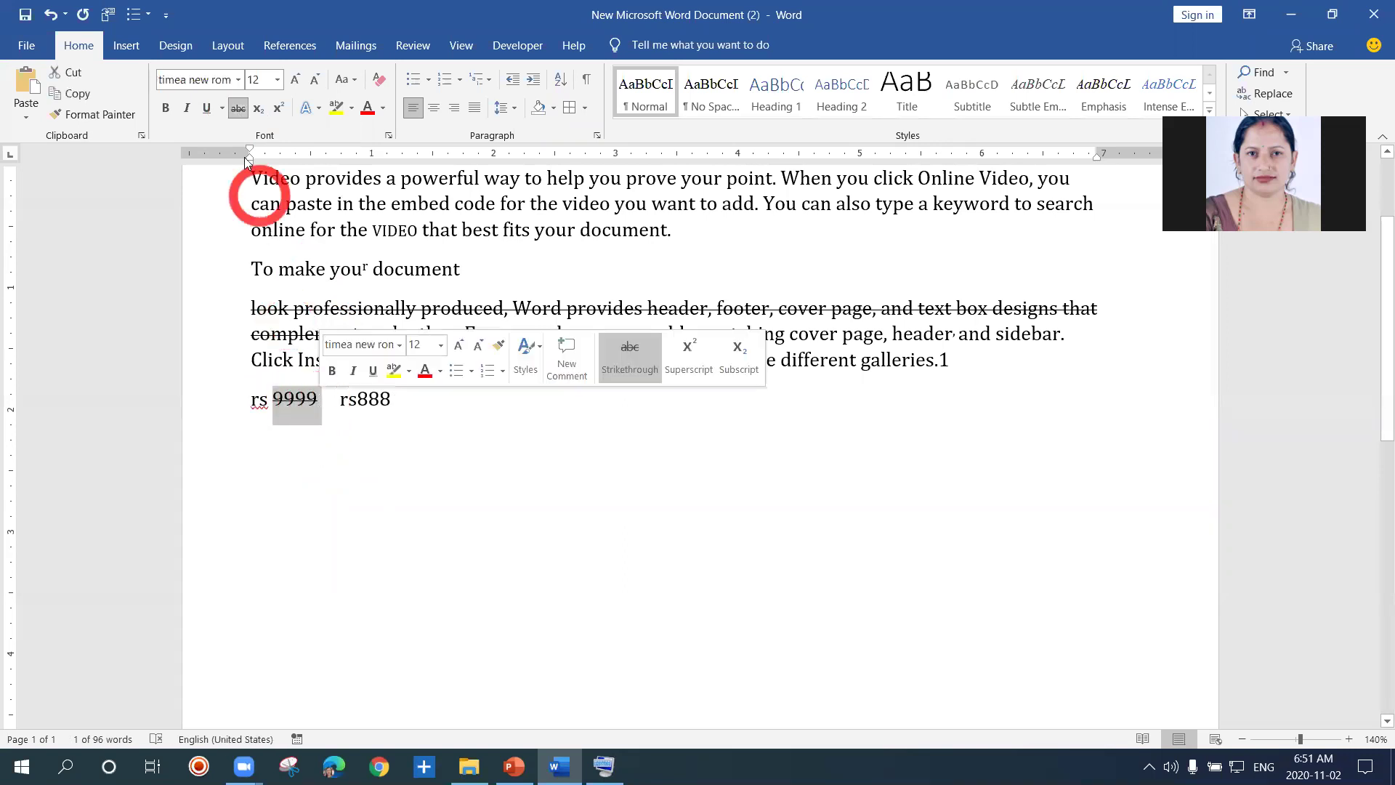
{"action": "left_click", "coordinate": [388, 138]}
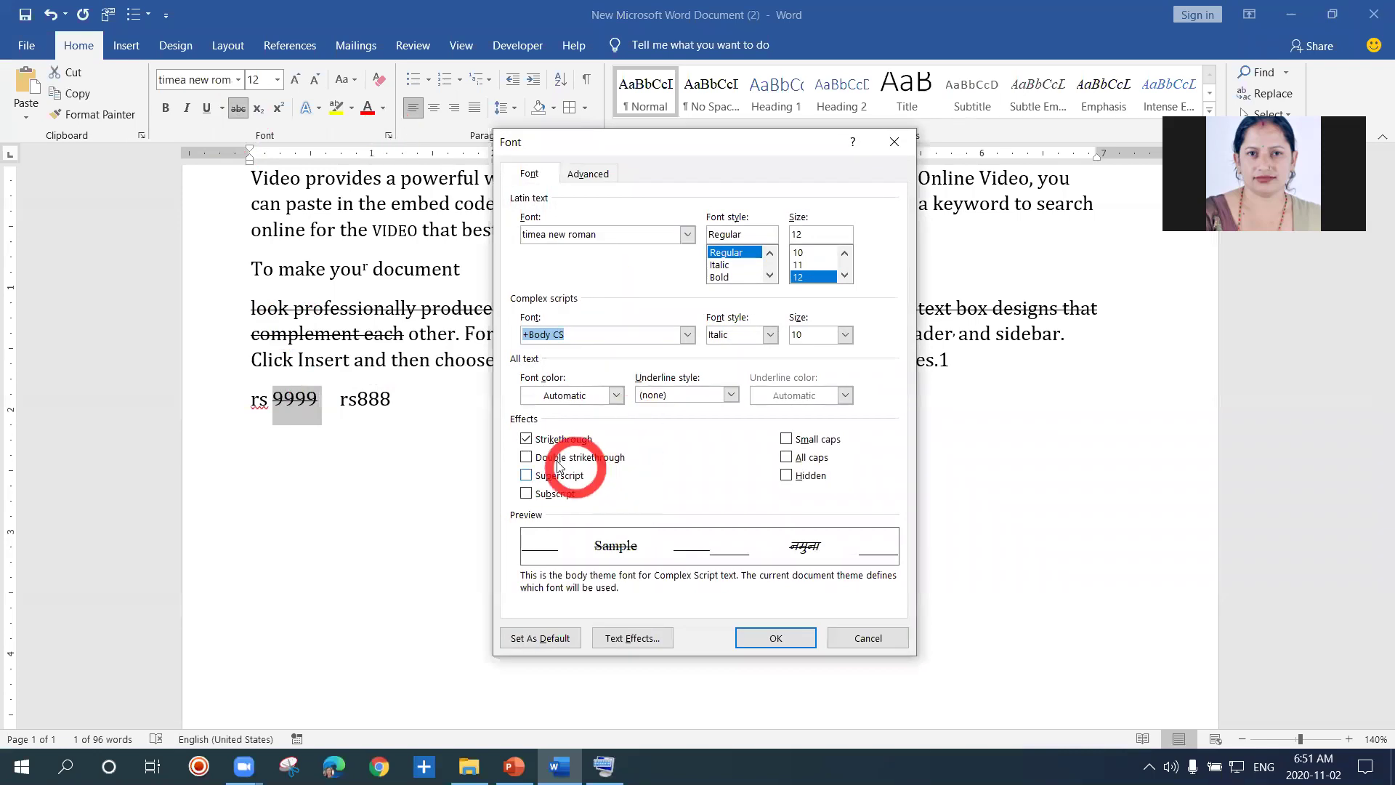
{"action": "left_click", "coordinate": [526, 441]}
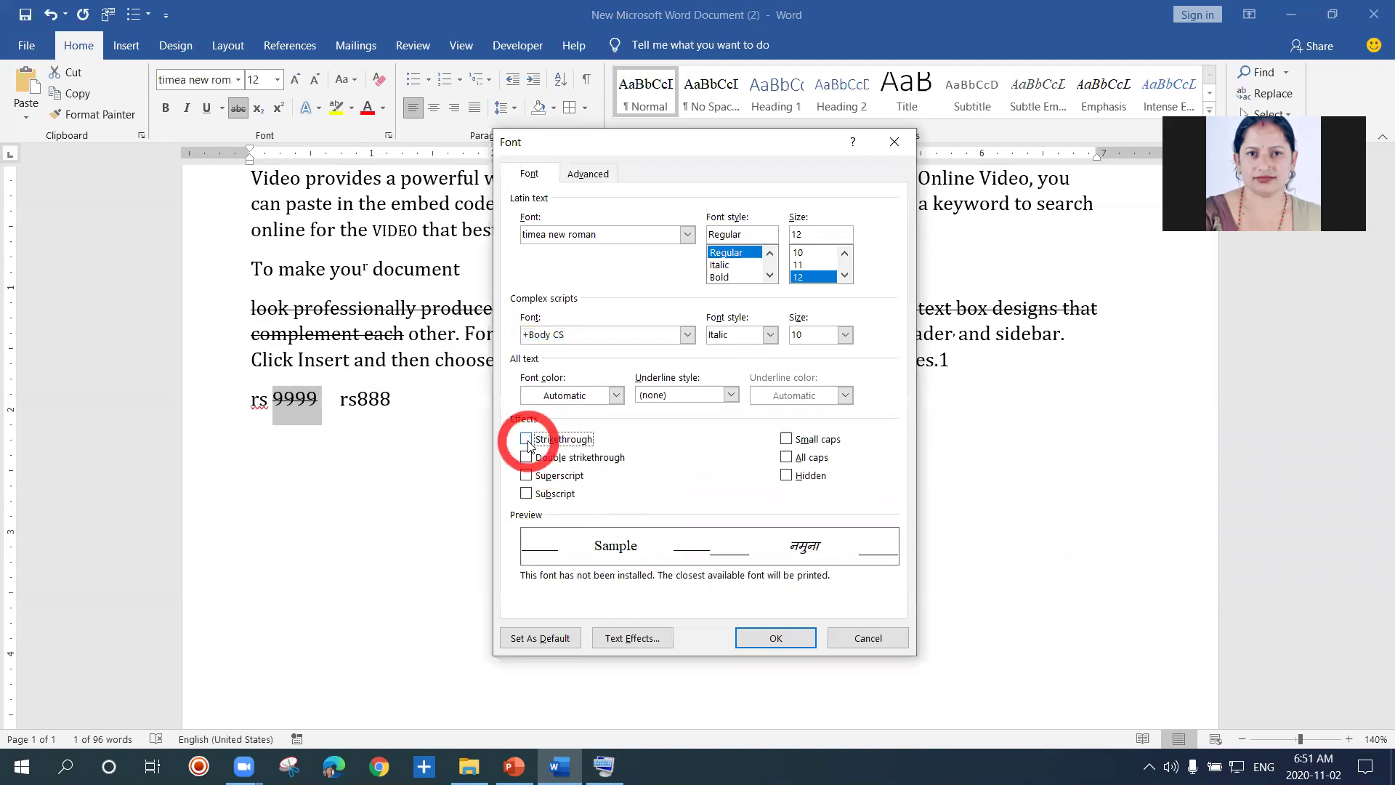
{"action": "left_click", "coordinate": [528, 458]}
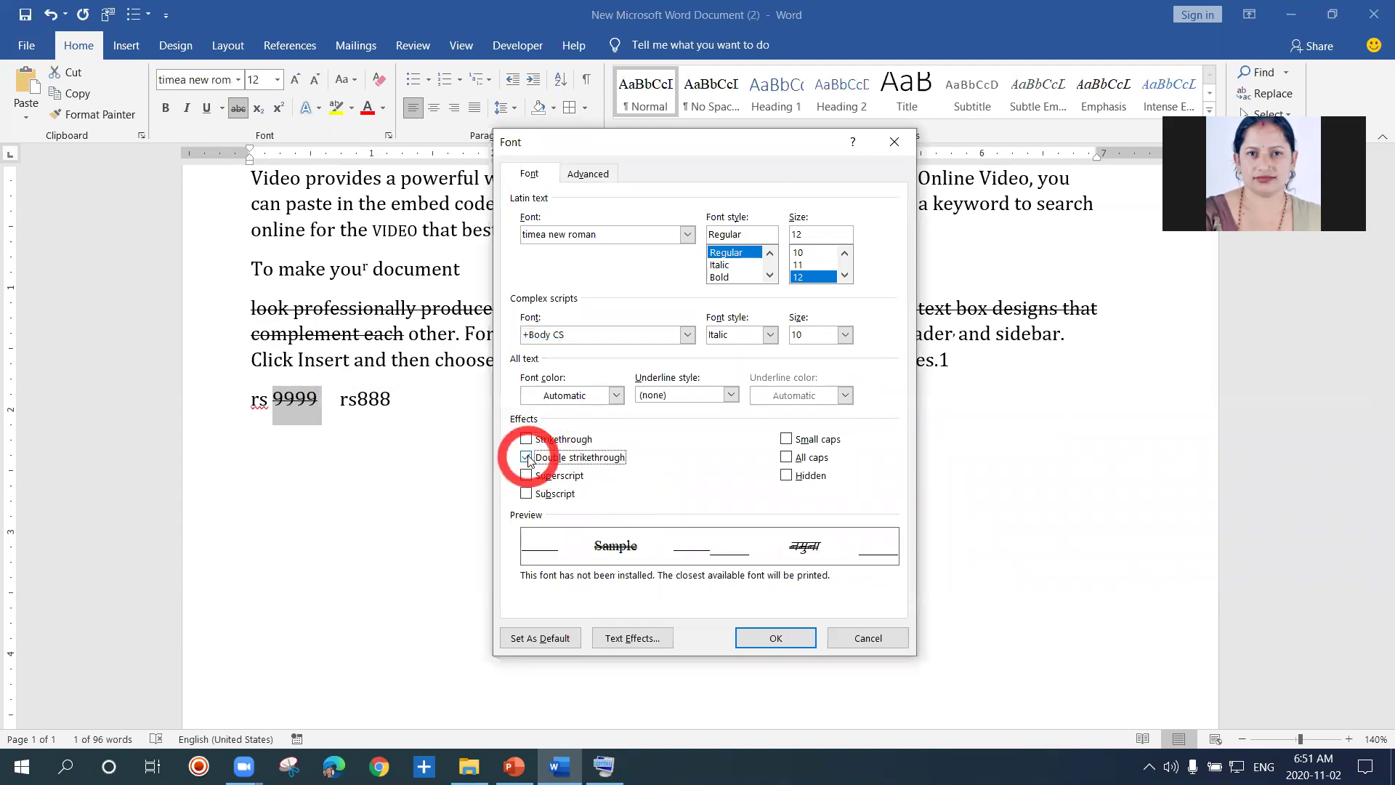
{"action": "left_click", "coordinate": [773, 638]}
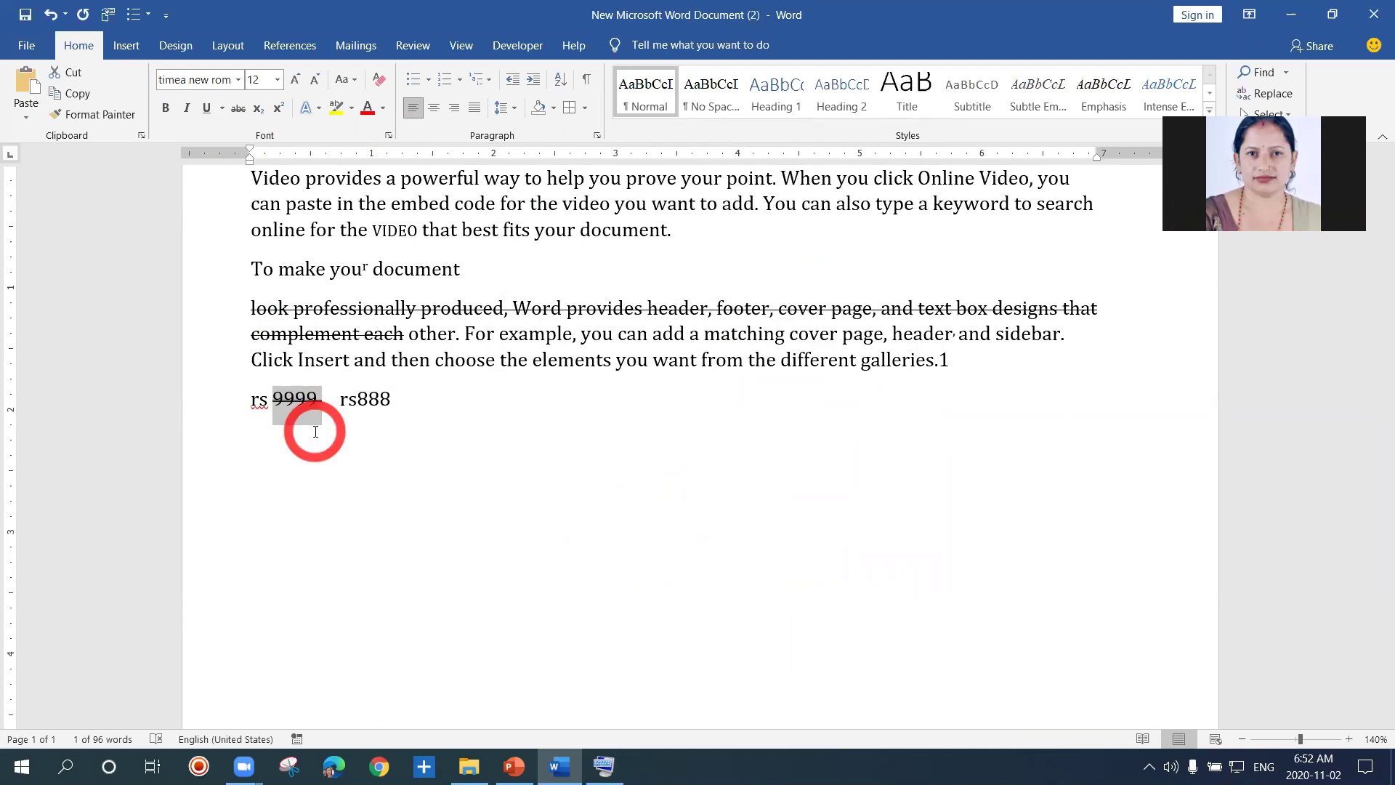
Step: Apply underline, italic and bold to "Click Insert and then" in the paragraph above the prices
{"action": "left_click_drag", "start_coordinate": [256, 359], "coordinate": [397, 369]}
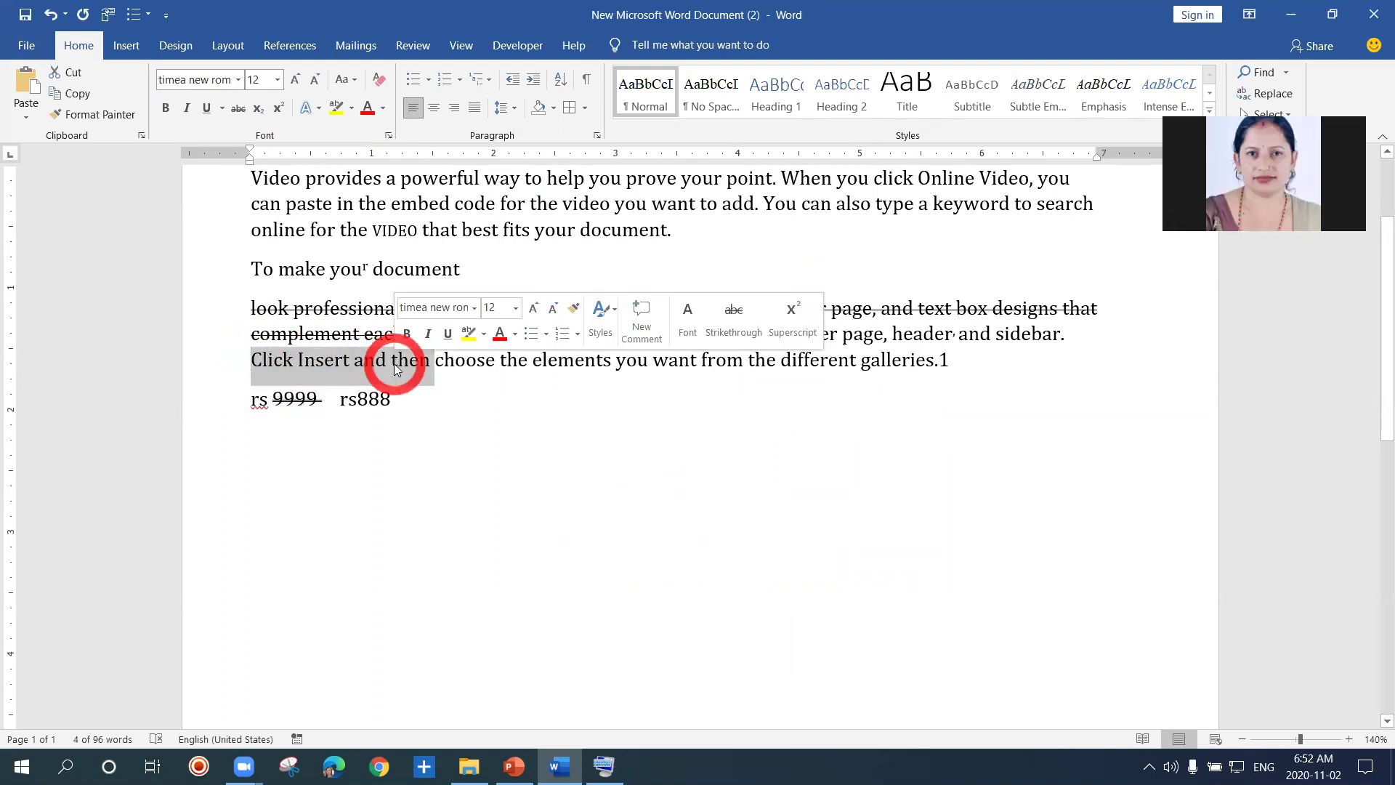
{"action": "left_click", "coordinate": [208, 110]}
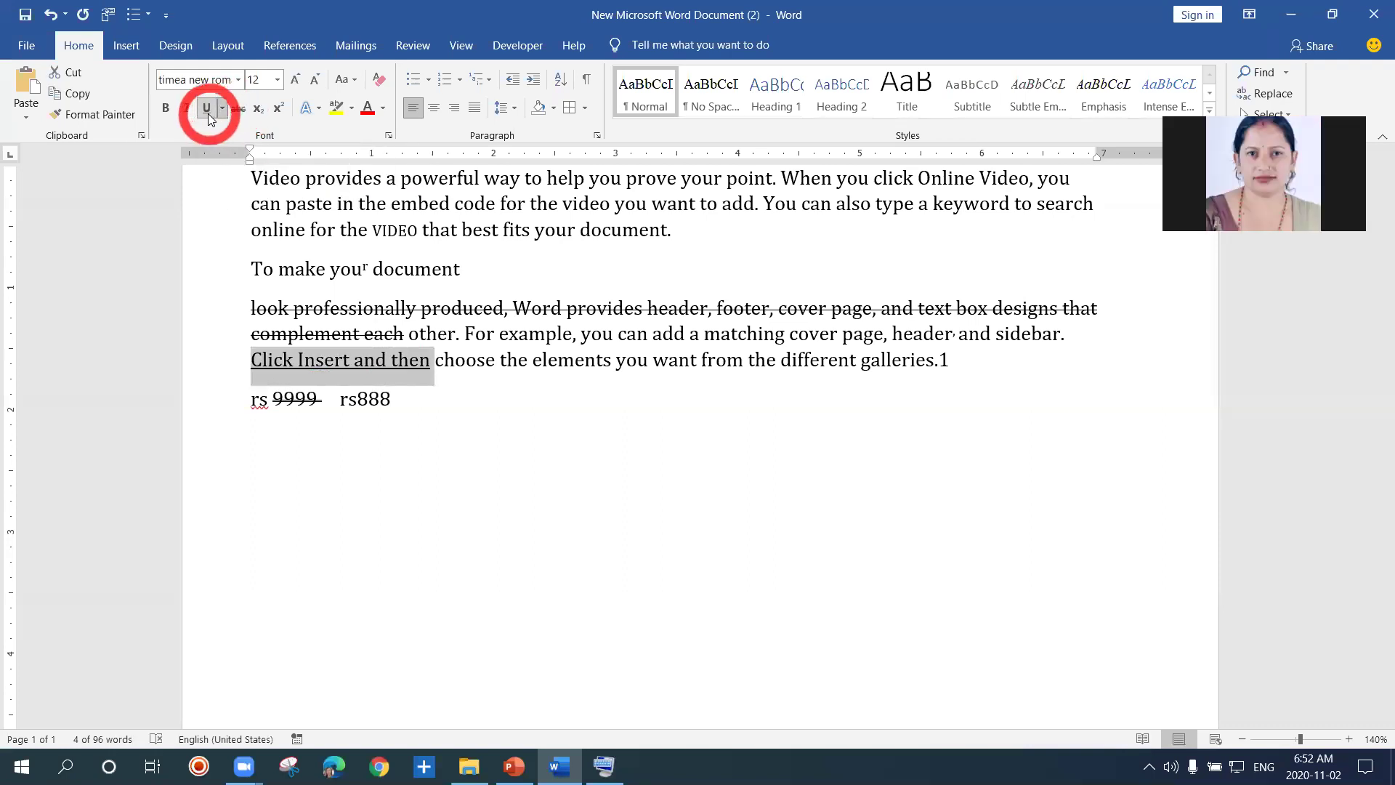
{"action": "left_click", "coordinate": [186, 110]}
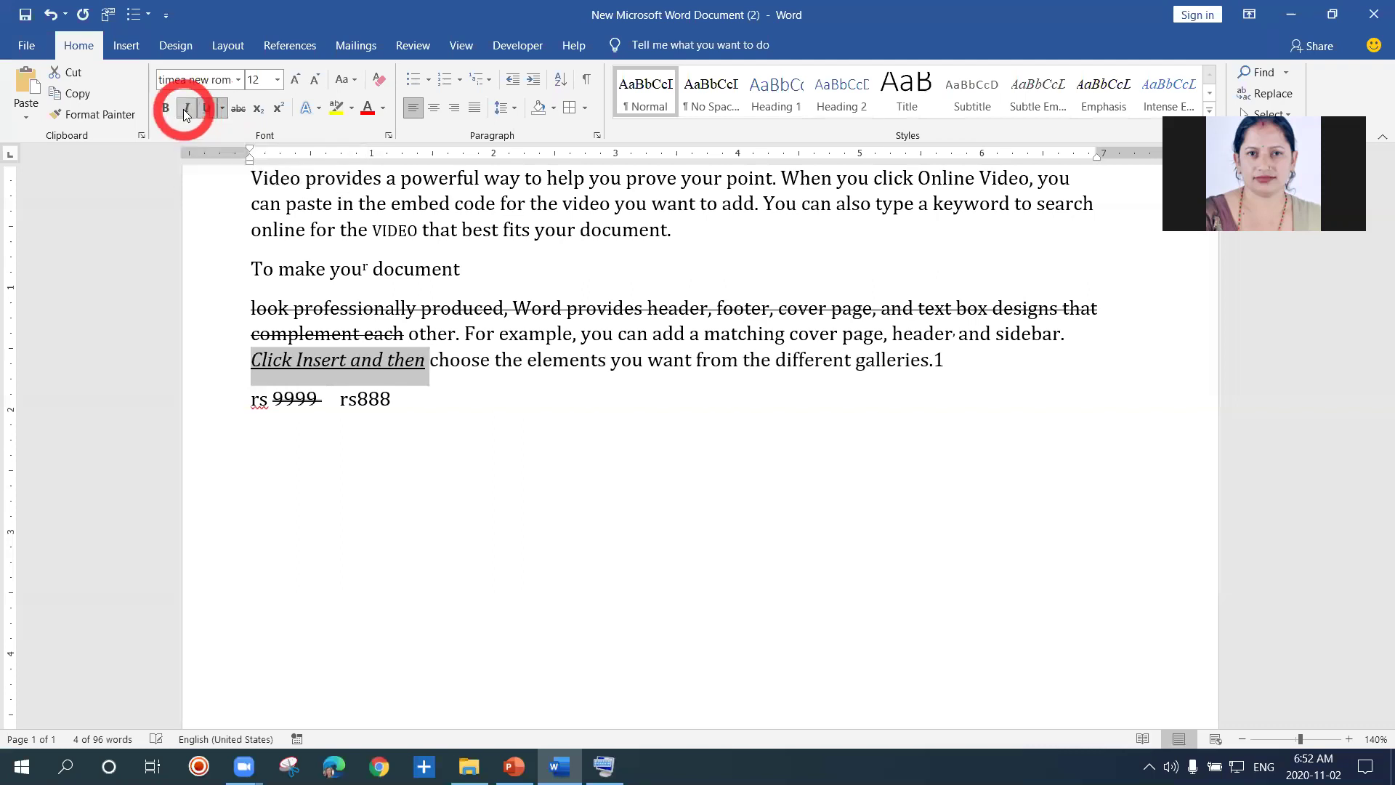
{"action": "left_click", "coordinate": [167, 109]}
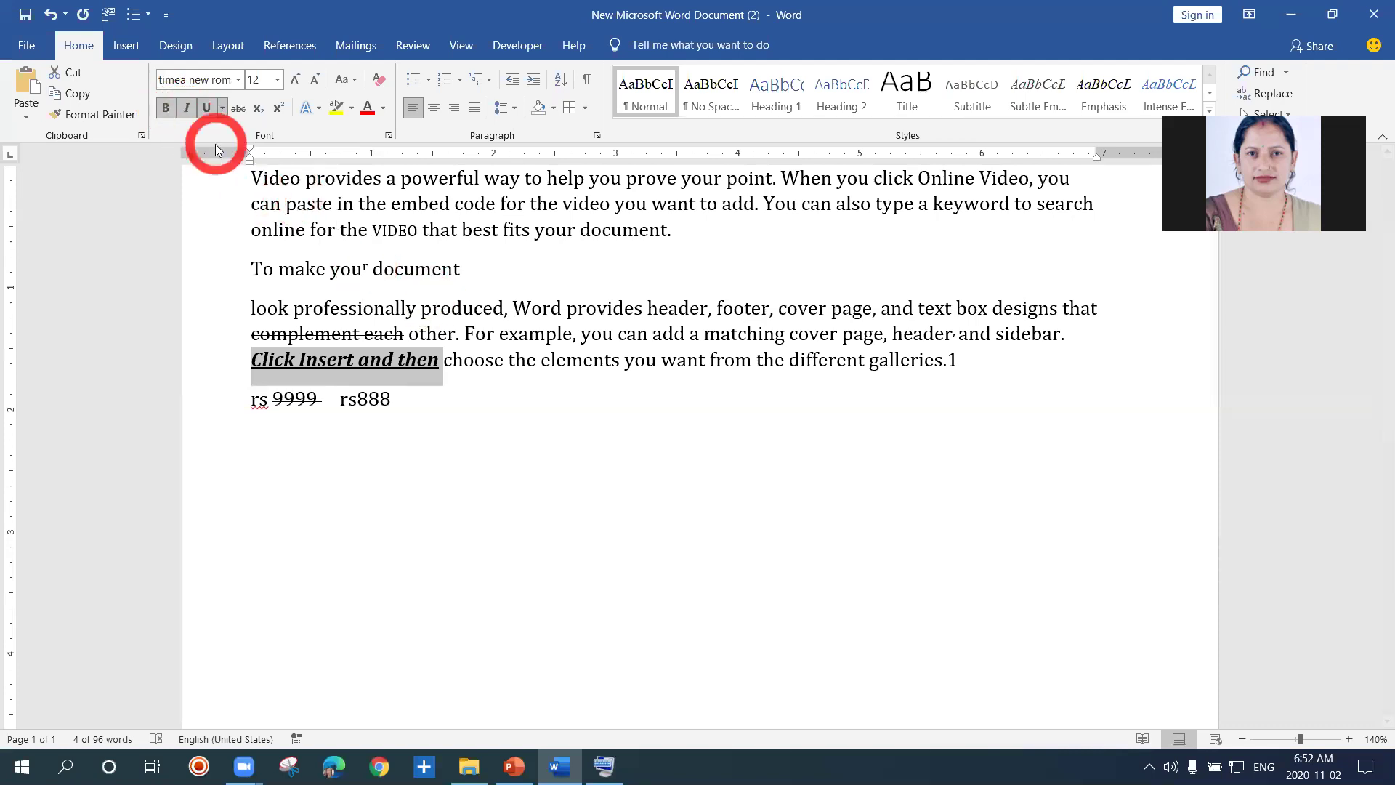
Step: Remove the bold, italic and underline formatting from "Click Insert and then"
{"action": "left_click", "coordinate": [166, 111]}
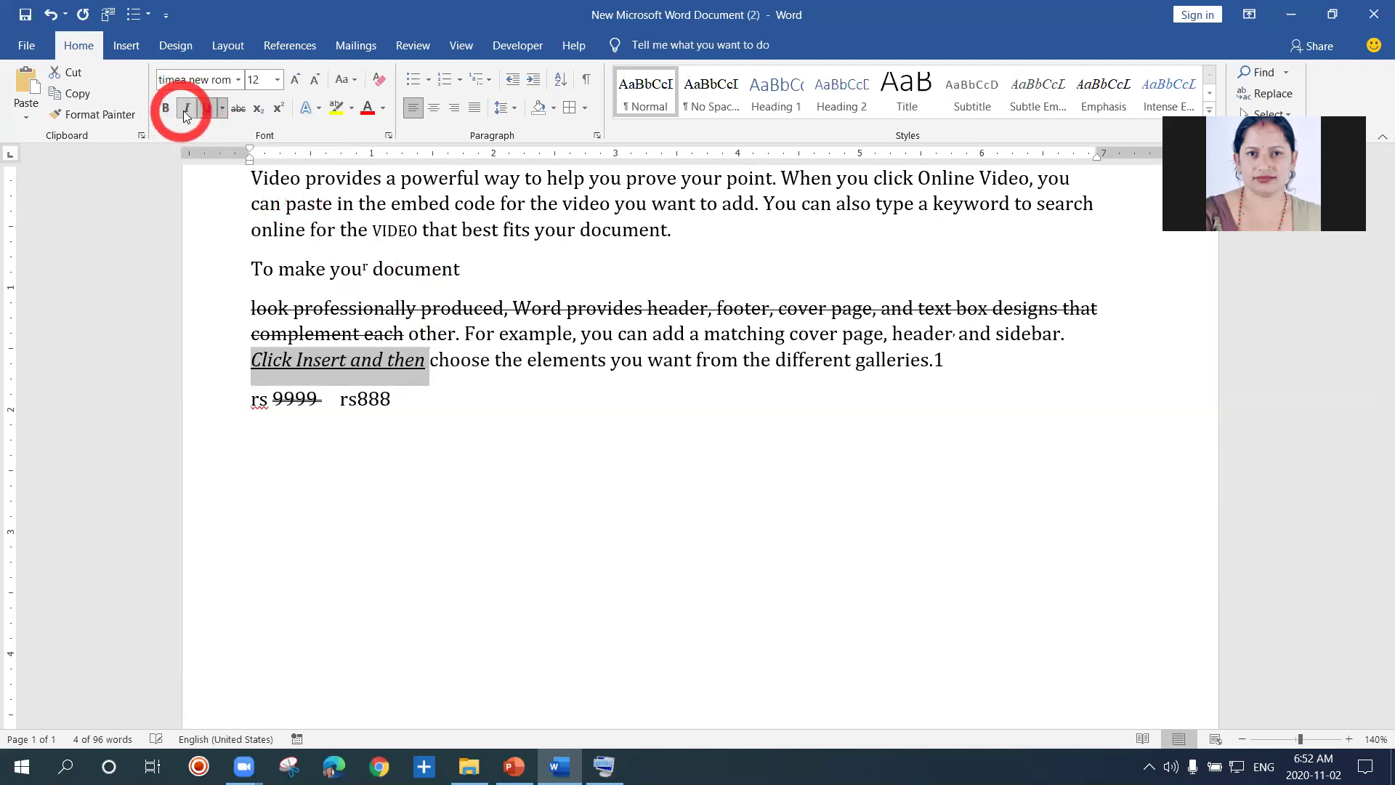
{"action": "left_click", "coordinate": [186, 109]}
{"action": "left_click", "coordinate": [204, 114]}
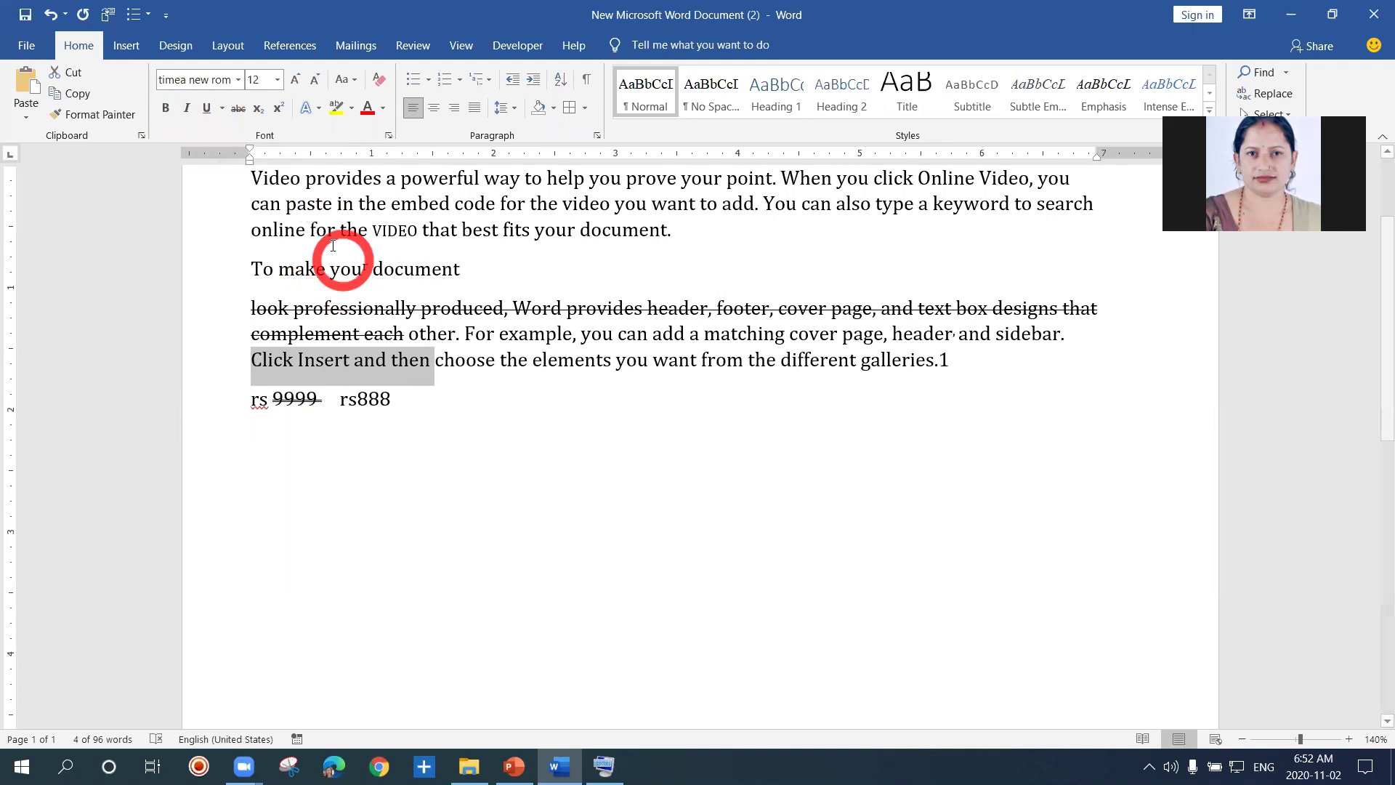
Step: Delete the entire content of the document
{"action": "left_click", "coordinate": [403, 425]}
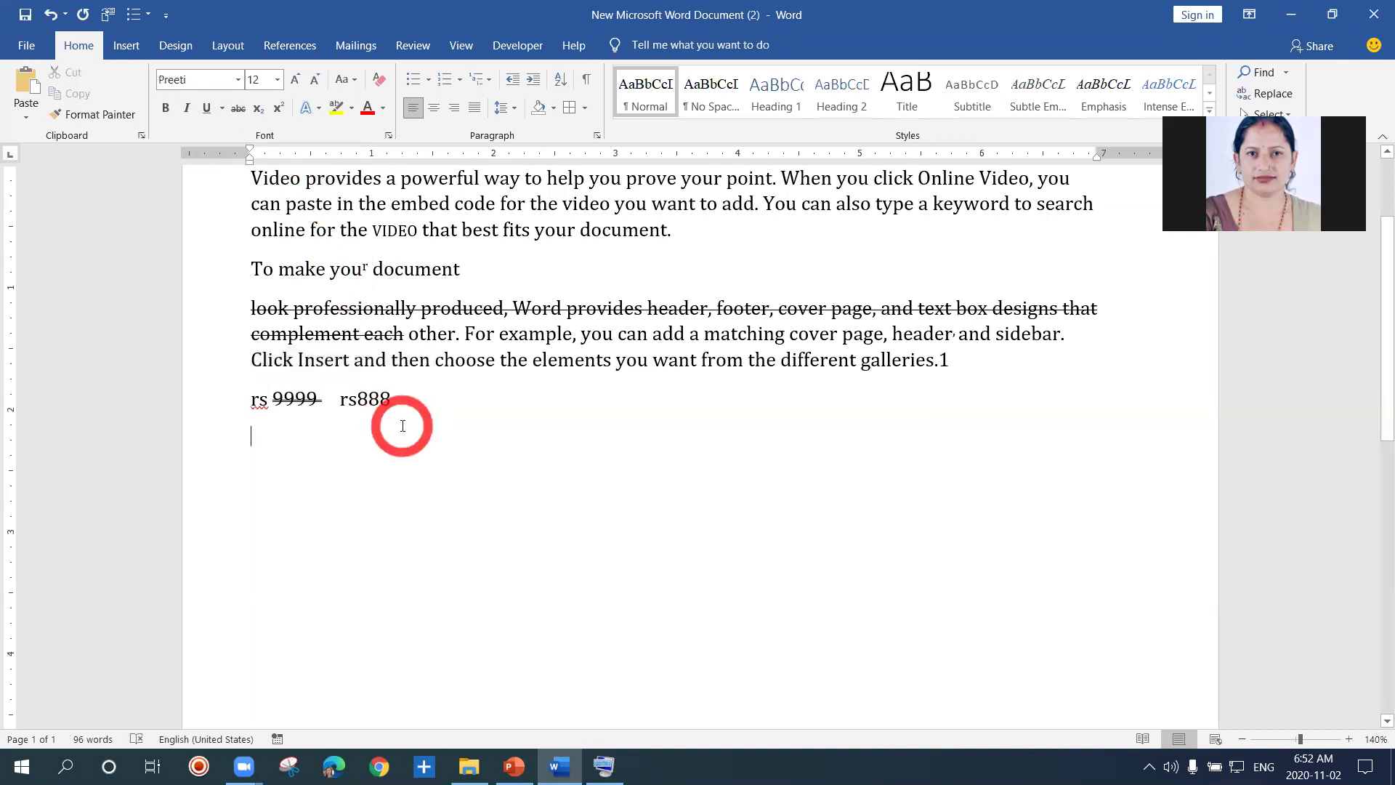
{"action": "key", "text": "ctrl+a"}
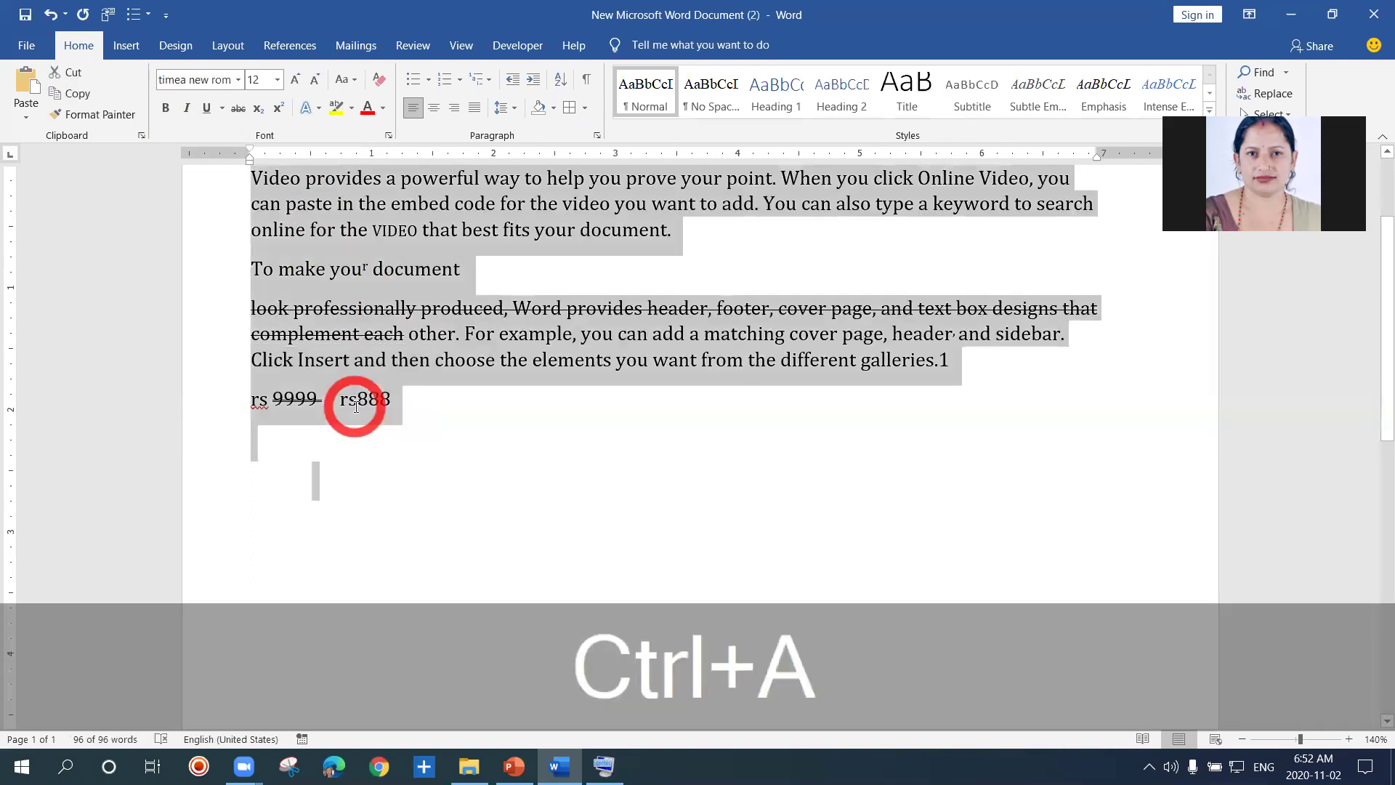
{"action": "key", "text": "Delete"}
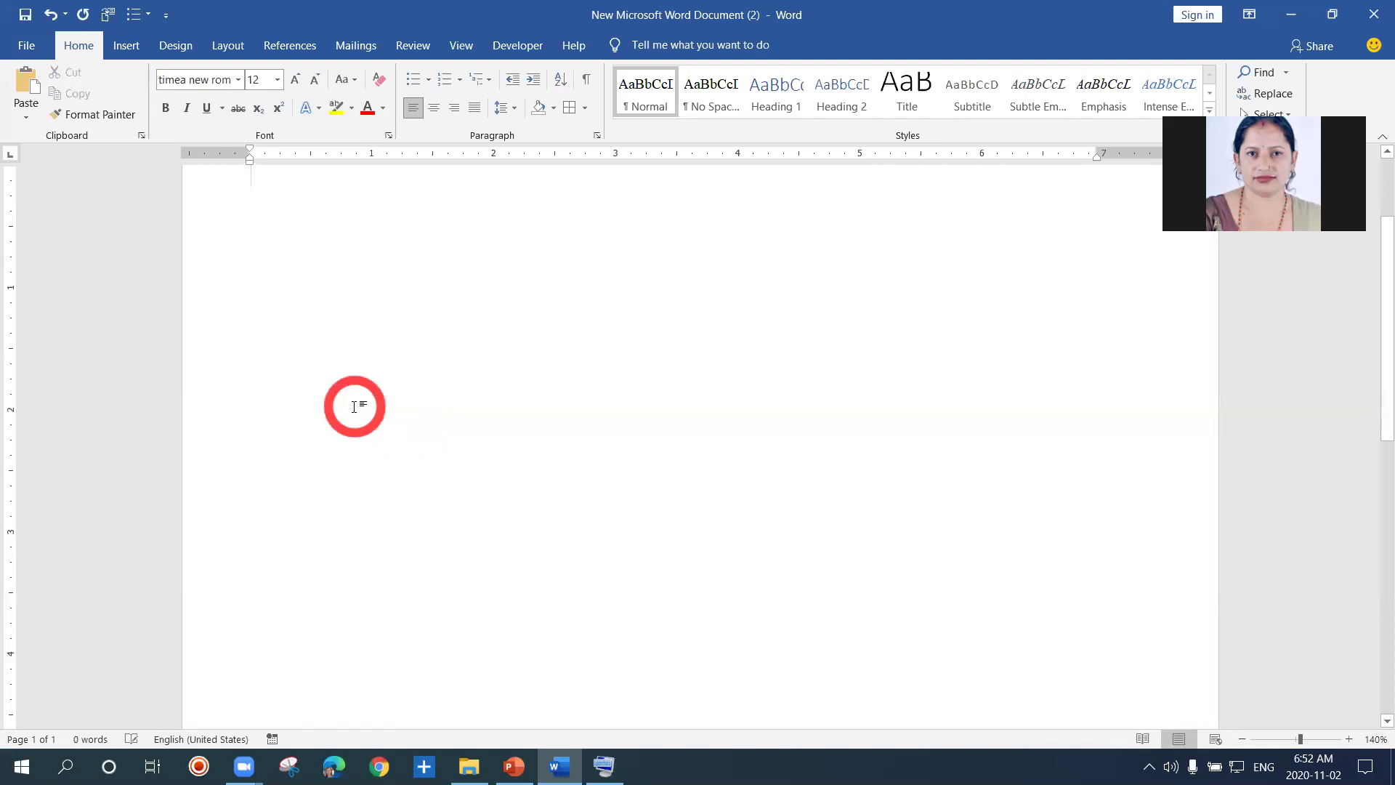
Step: Switch to the day-6-page-break presentation in PowerPoint and show slide 6, Page break
{"action": "left_click", "coordinate": [514, 767]}
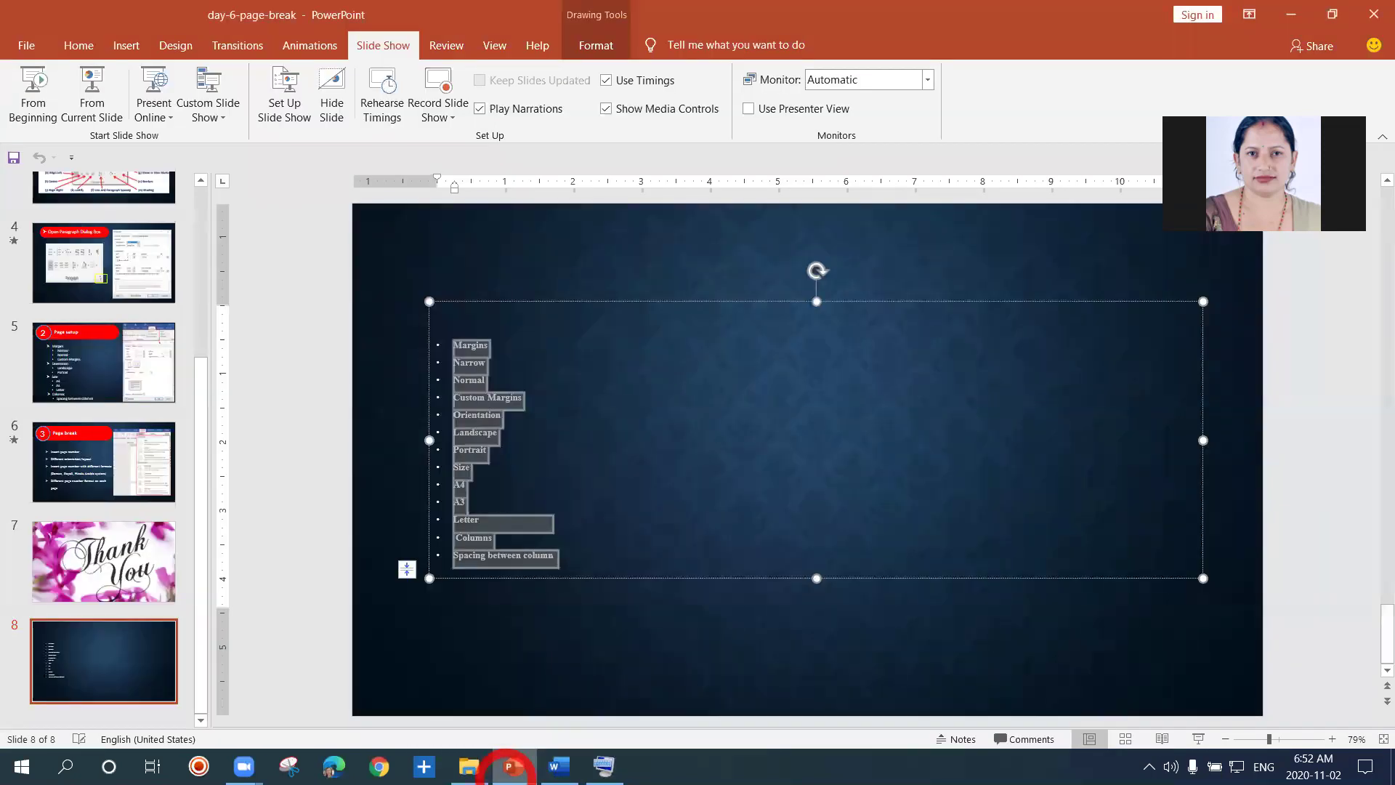
{"action": "left_click", "coordinate": [113, 352]}
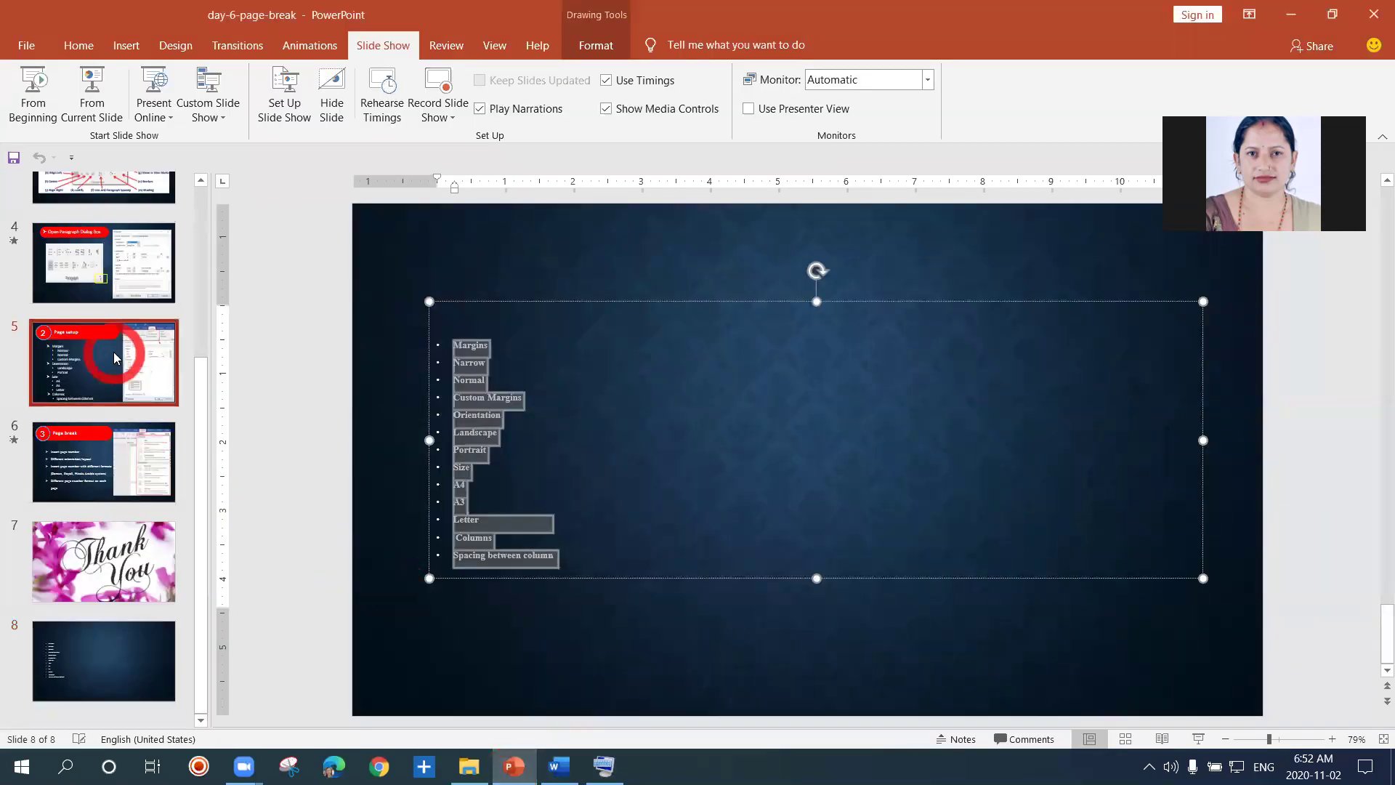
{"action": "left_click", "coordinate": [123, 482]}
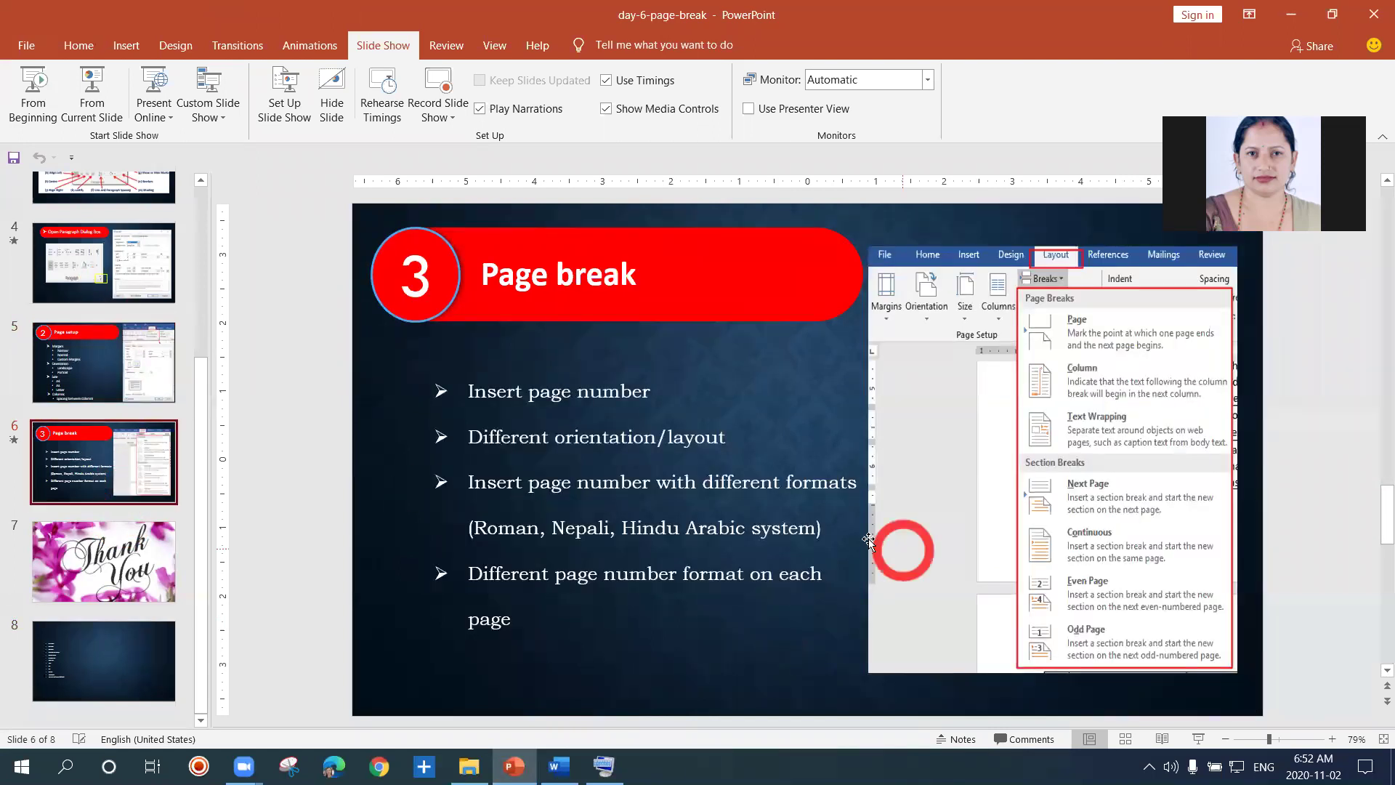
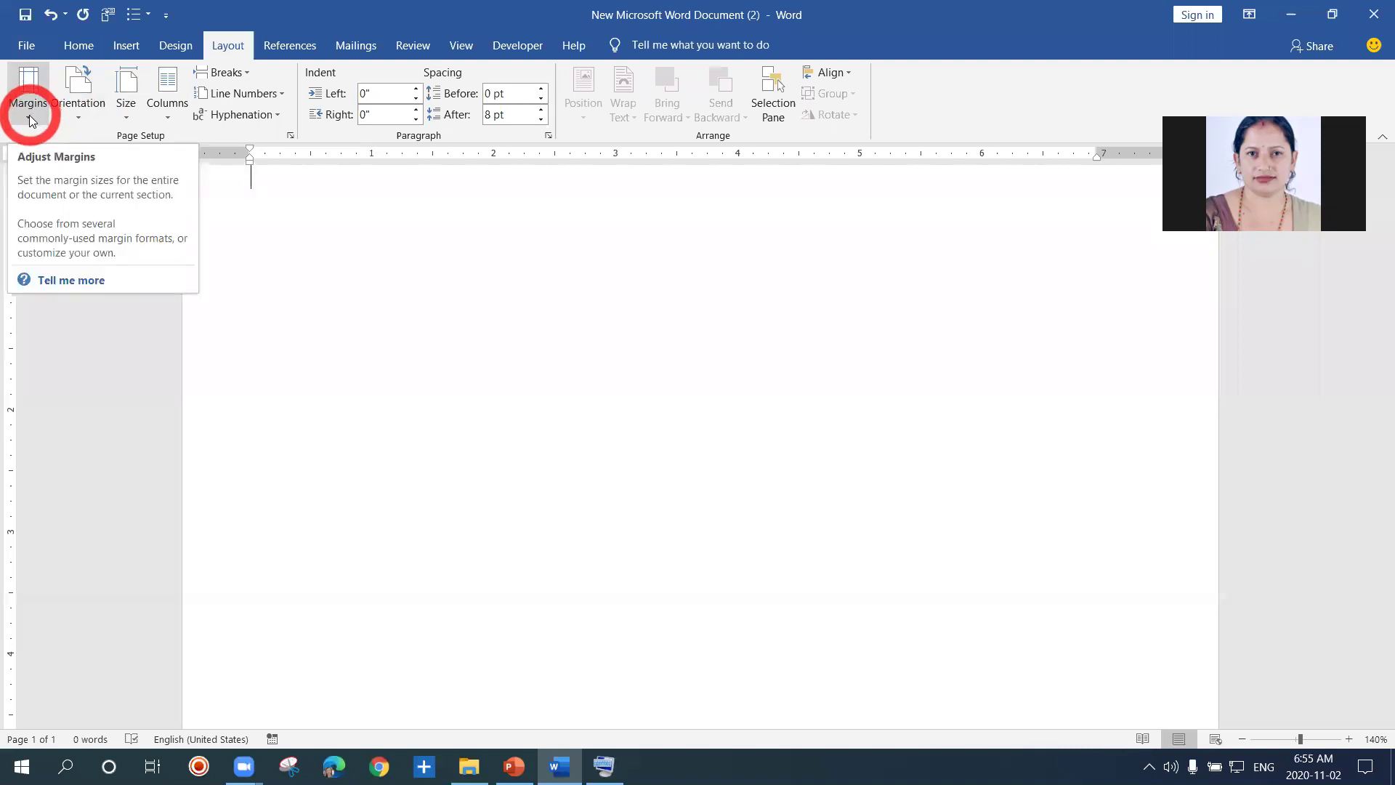
Step: Examine the preset page margin options, leaving the document's margins as they are
{"action": "left_click", "coordinate": [29, 115]}
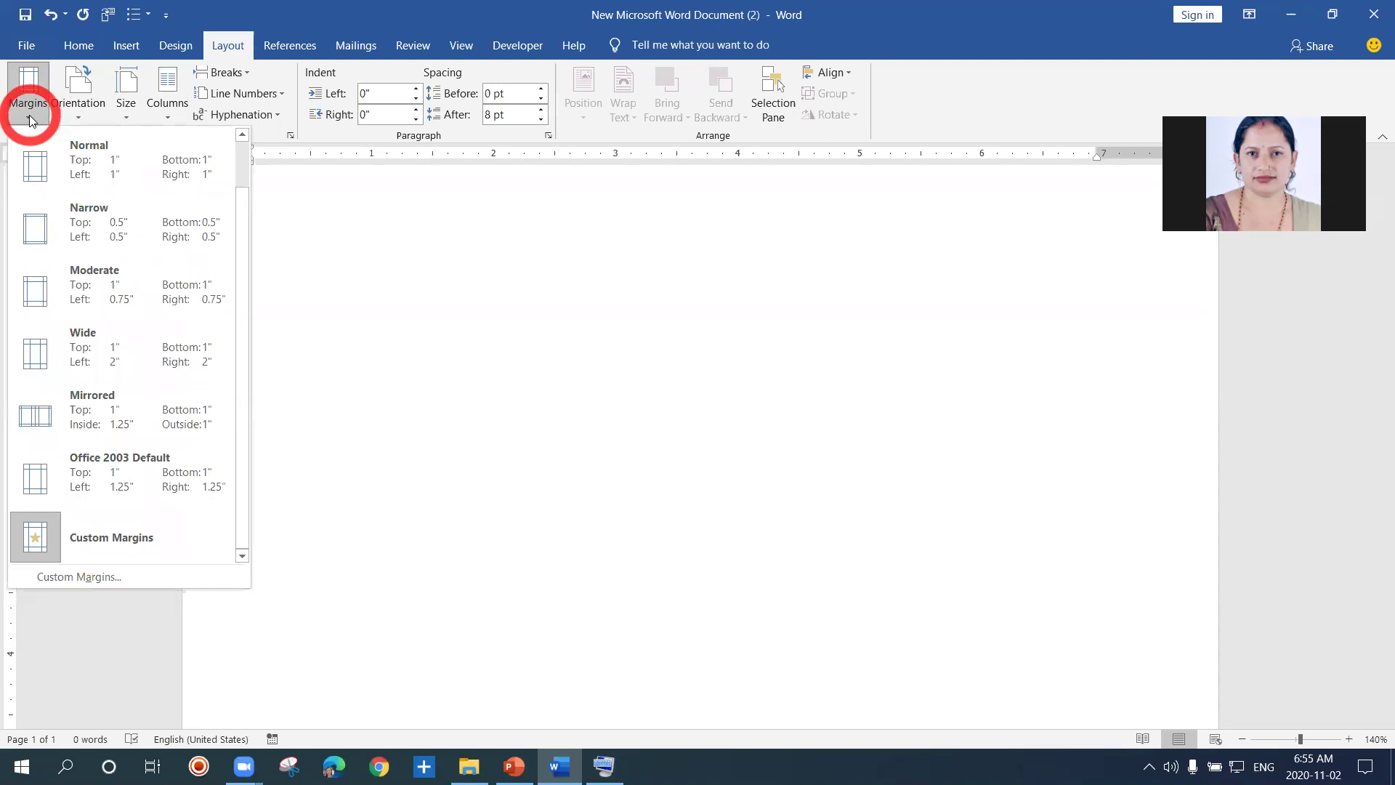
{"action": "left_click", "coordinate": [496, 305]}
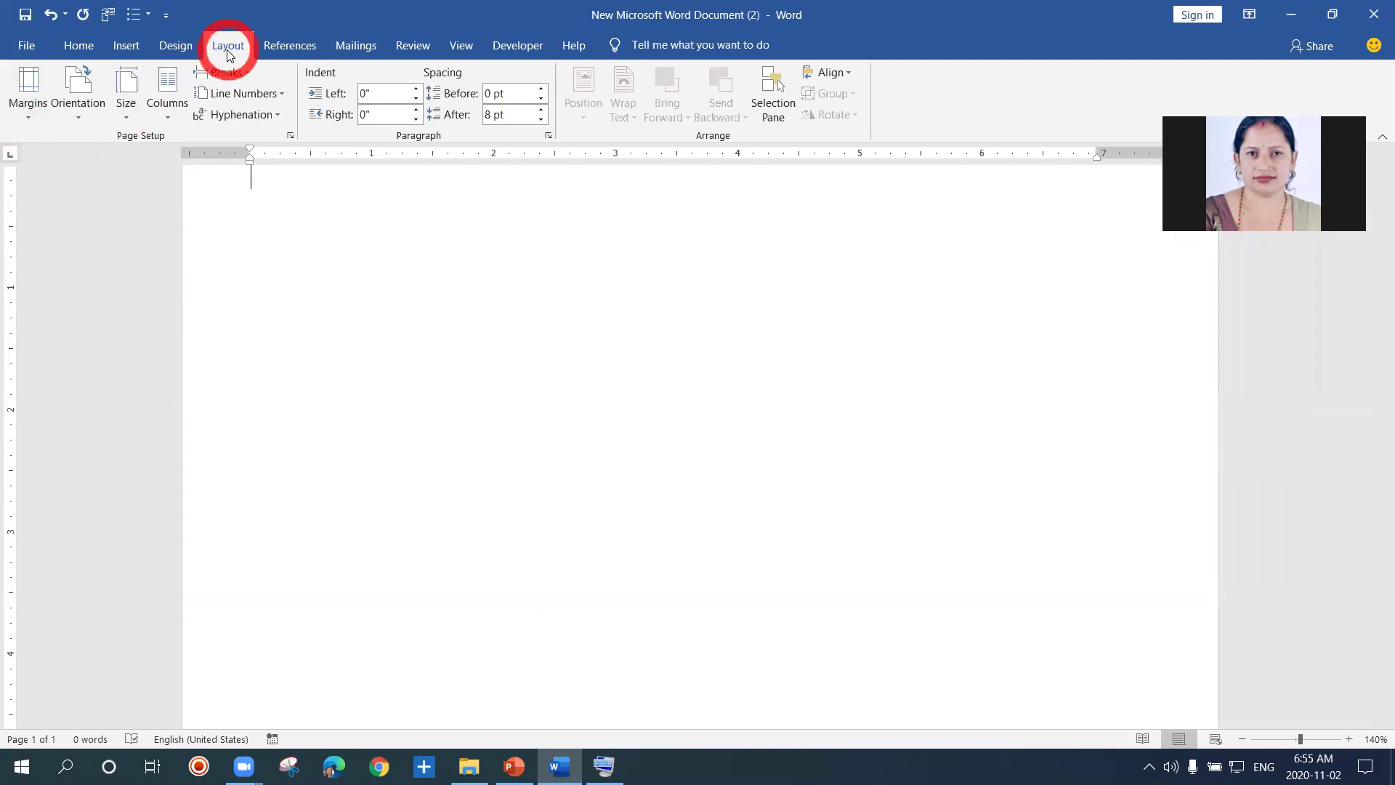
{"action": "left_click", "coordinate": [32, 118]}
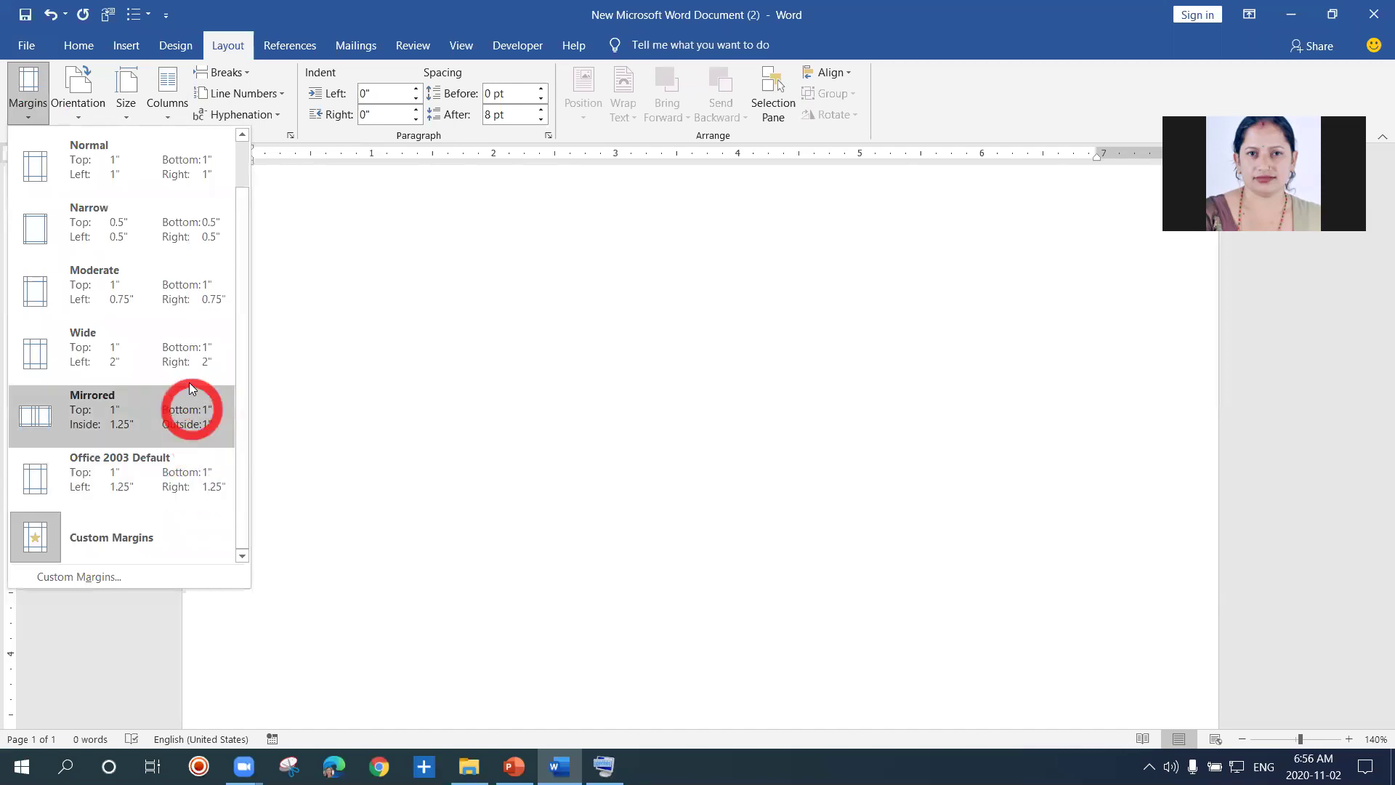
{"action": "left_click", "coordinate": [343, 339]}
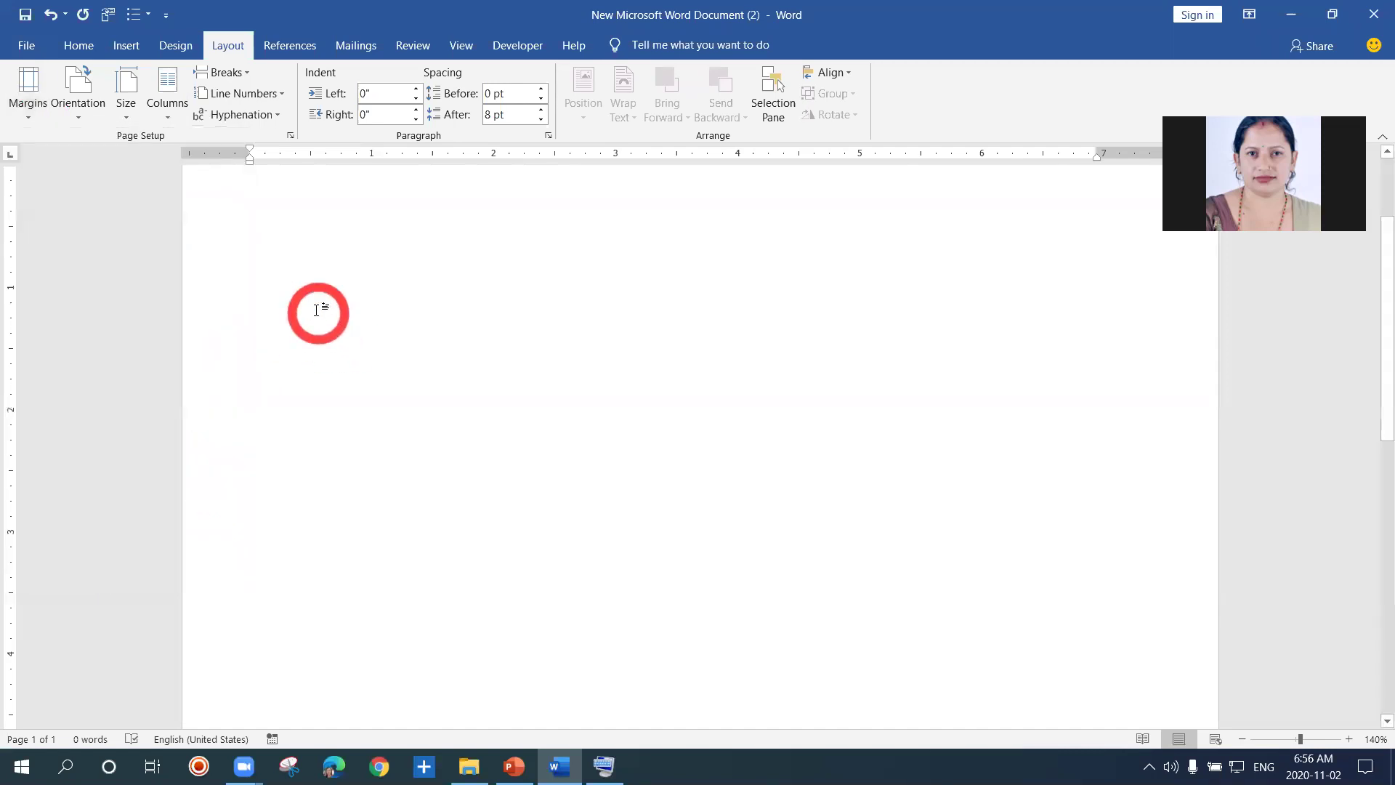
Step: Generate 20 paragraphs of sample text with =rand(20)
{"action": "type", "text": "="}
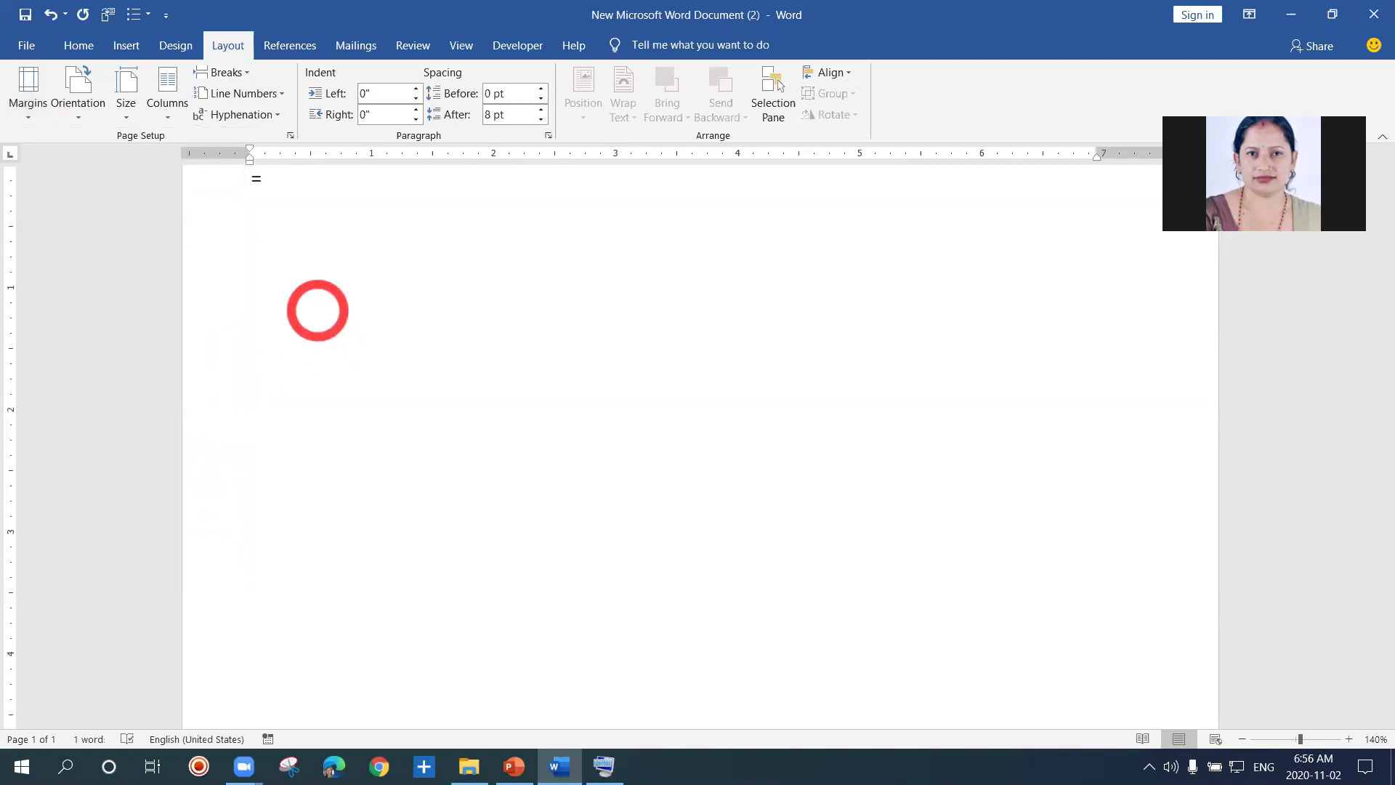
{"action": "type", "text": "rand"}
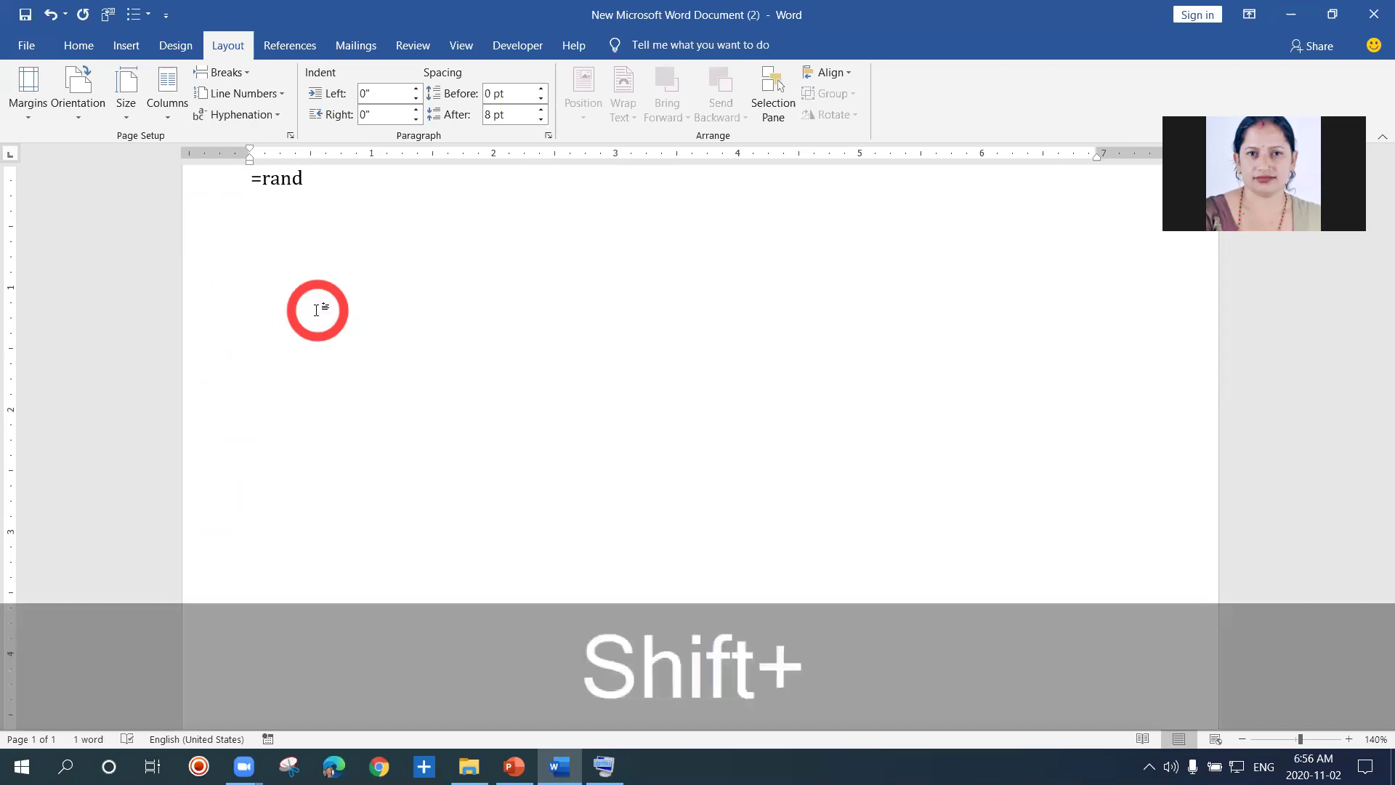
{"action": "type", "text": "@)"}
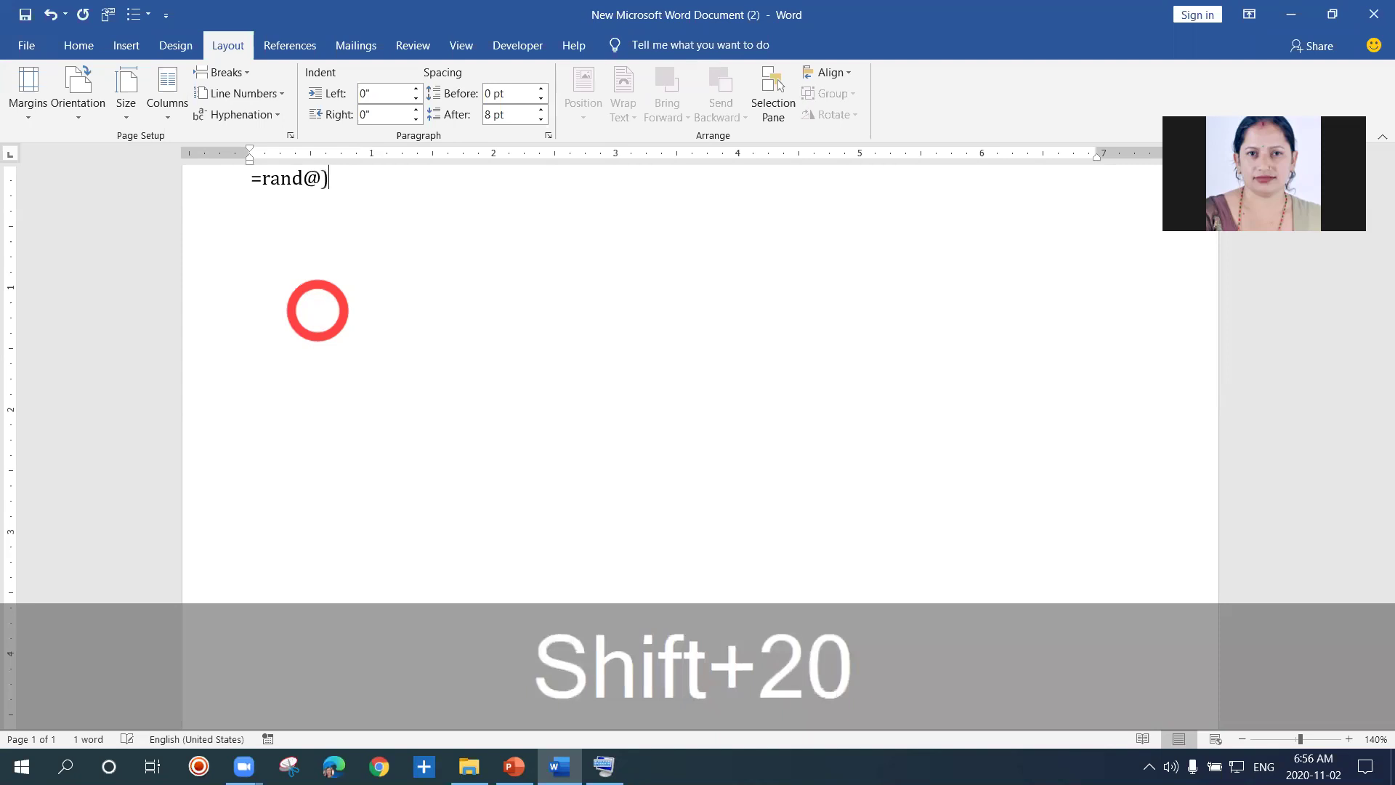
{"action": "key", "text": "BackSpace"}
{"action": "key", "text": "BackSpace"}
{"action": "type", "text": "(20)"}
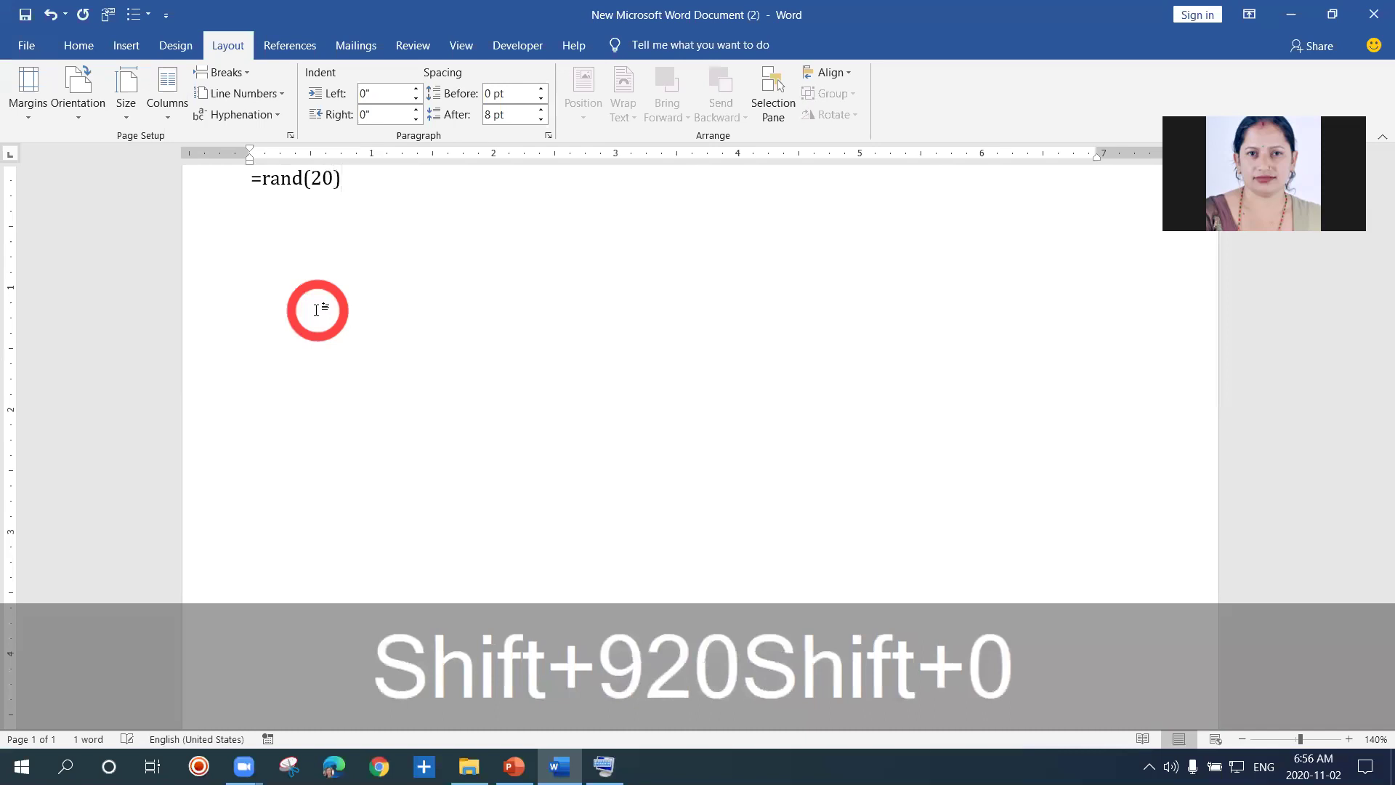
{"action": "key", "text": "Return"}
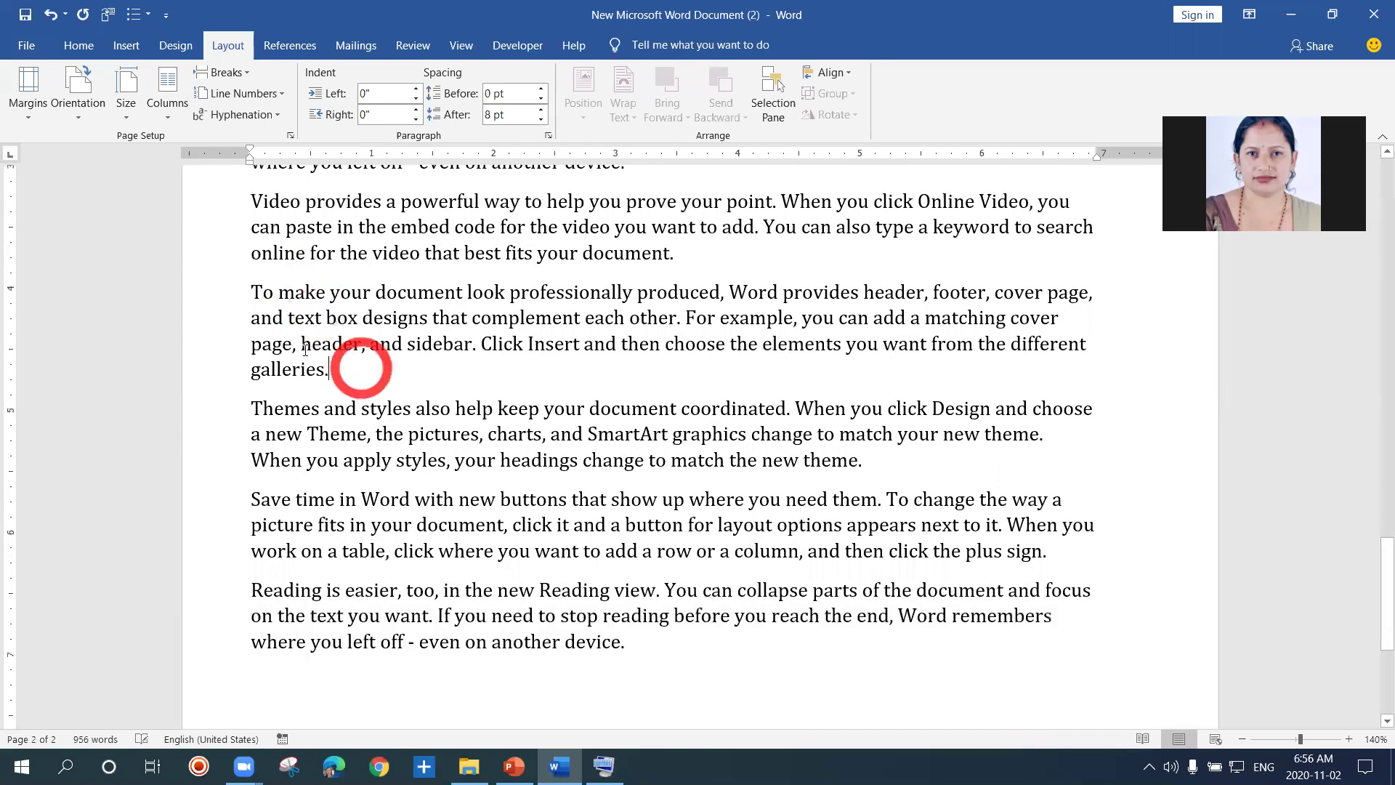
Step: Apply the Normal margin preset, 1" on all sides, to the whole document
{"action": "left_click", "coordinate": [27, 117]}
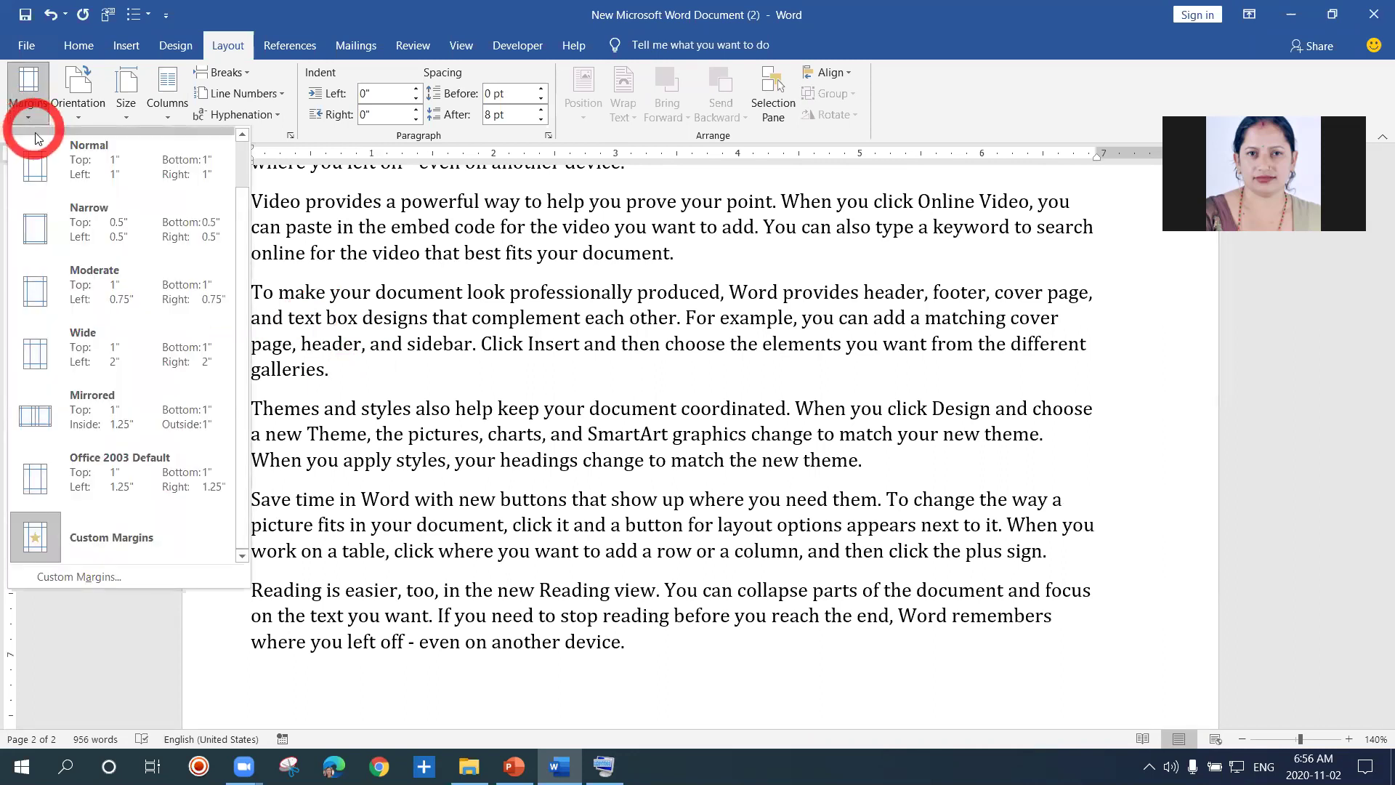
{"action": "left_click", "coordinate": [67, 186]}
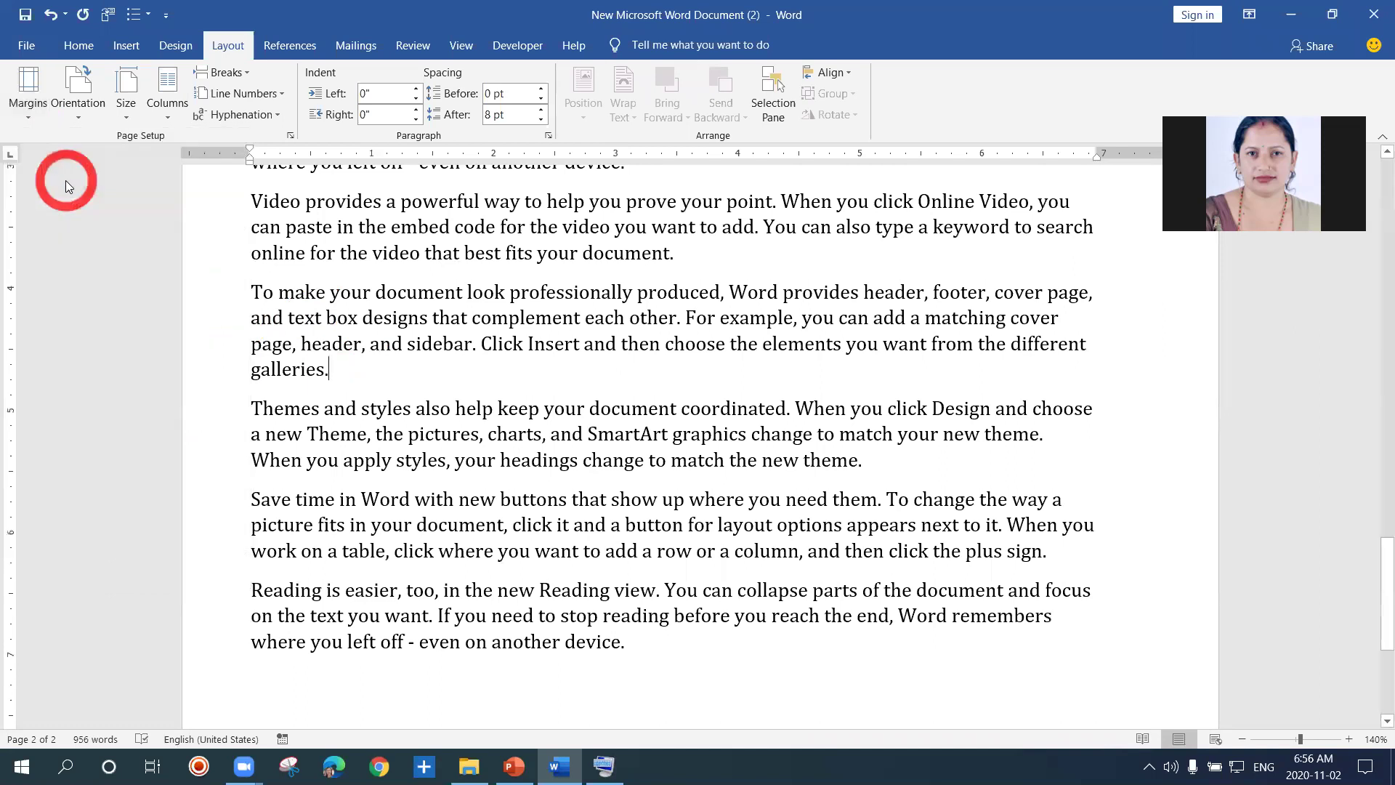
{"action": "key", "text": "ctrl+a"}
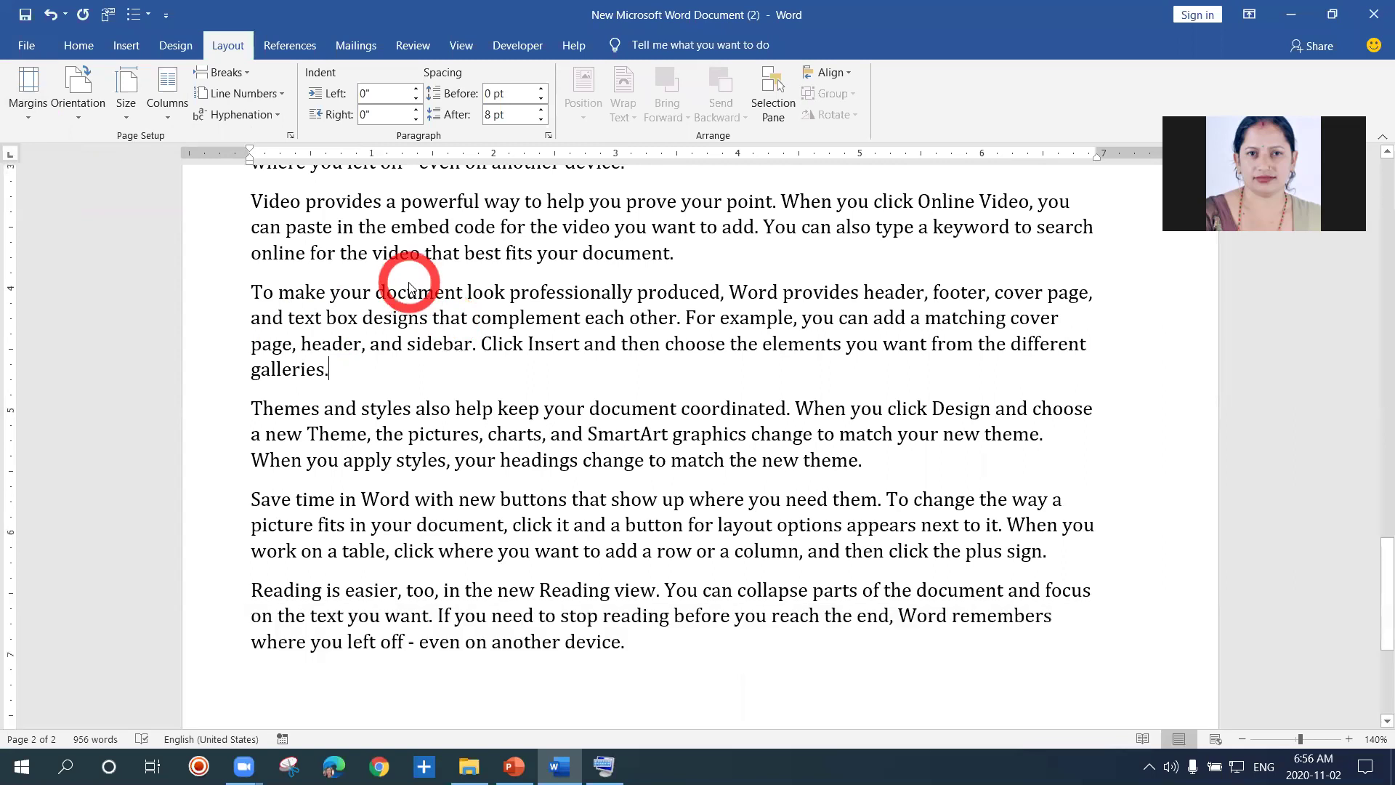
{"action": "key", "text": "ctrl+a"}
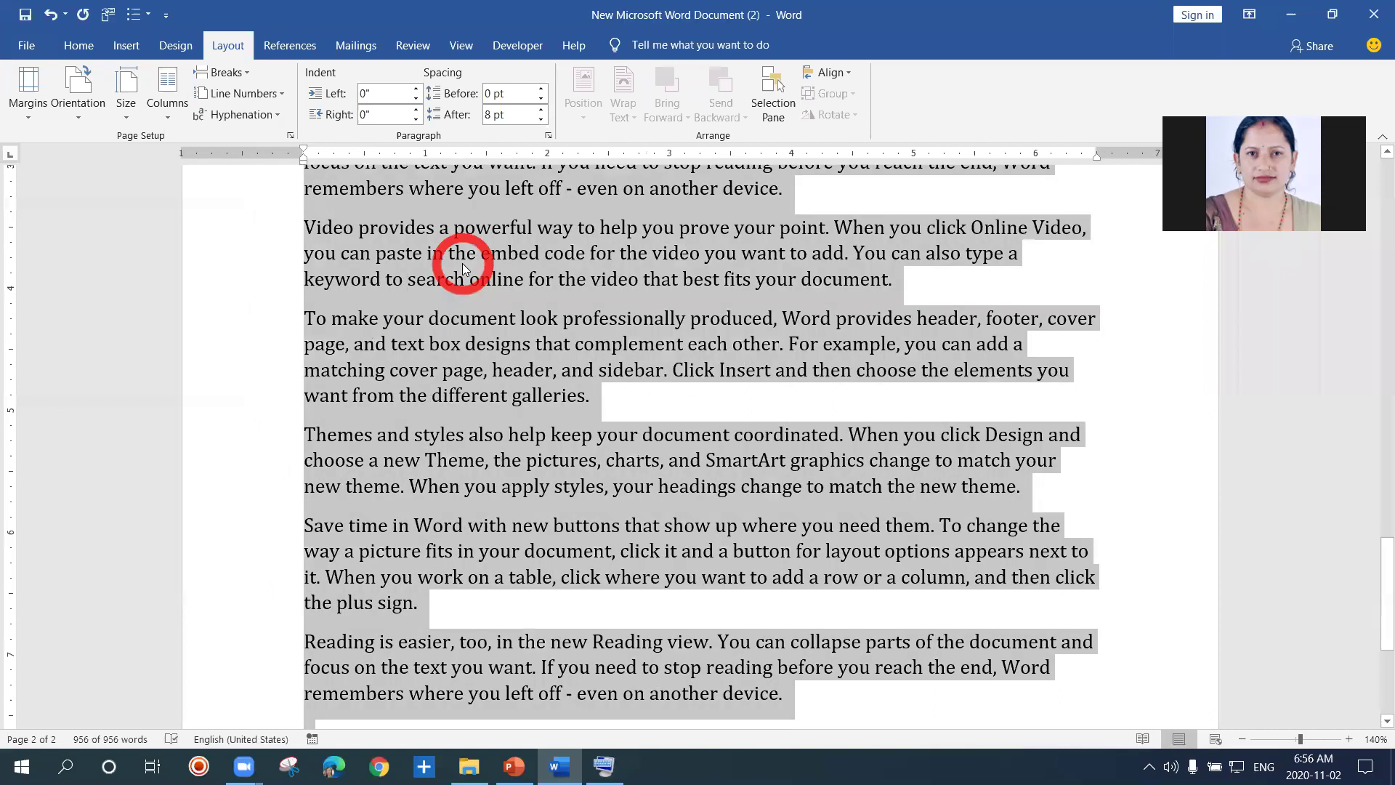
{"action": "left_click", "coordinate": [471, 318]}
{"action": "left_click", "coordinate": [709, 344]}
{"action": "left_click", "coordinate": [696, 365]}
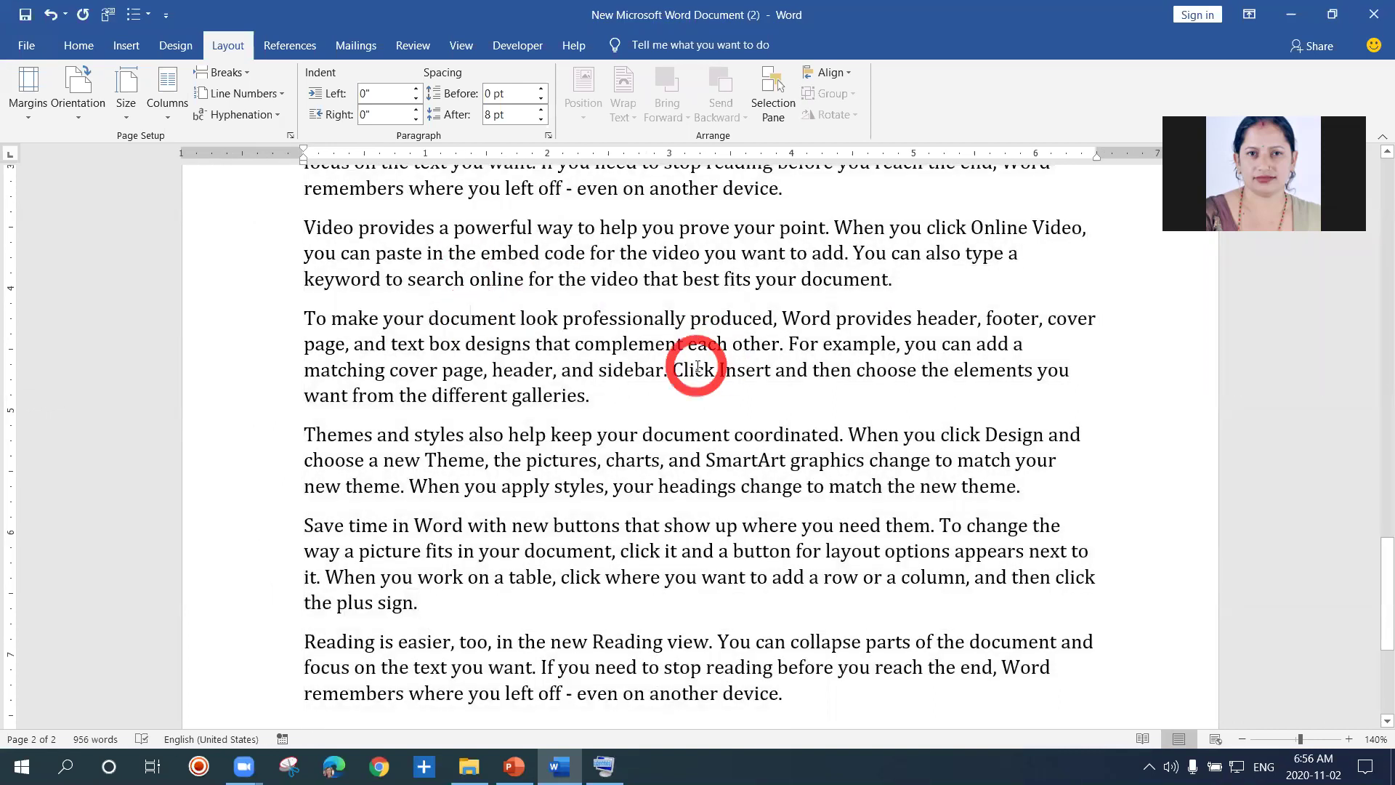
Step: Examine the margins down to the boundary between pages 1 and 2, opening and closing the footer area
{"action": "scroll", "coordinate": [697, 366], "scroll_direction": "up", "scroll_amount": 15}
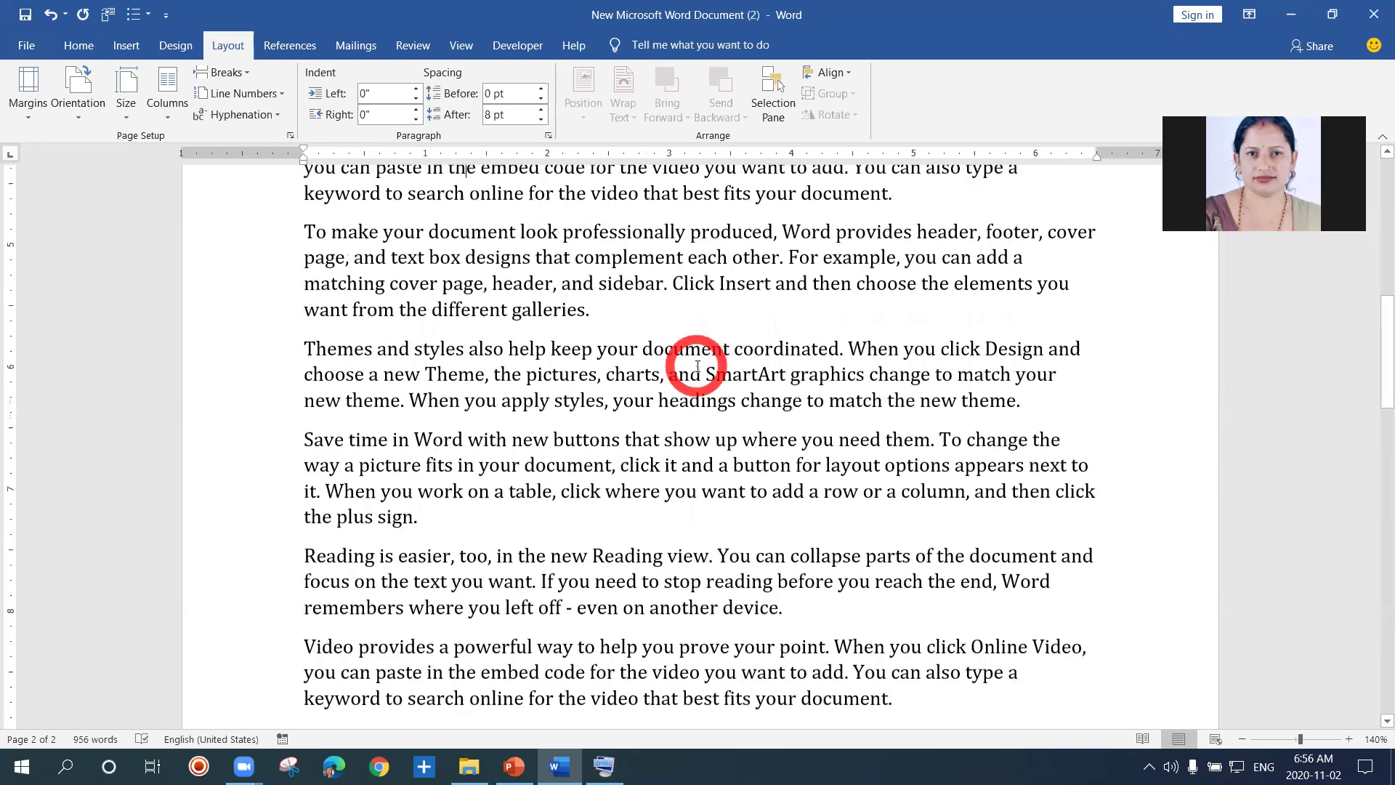
{"action": "scroll", "coordinate": [698, 365], "scroll_direction": "up", "scroll_amount": 10}
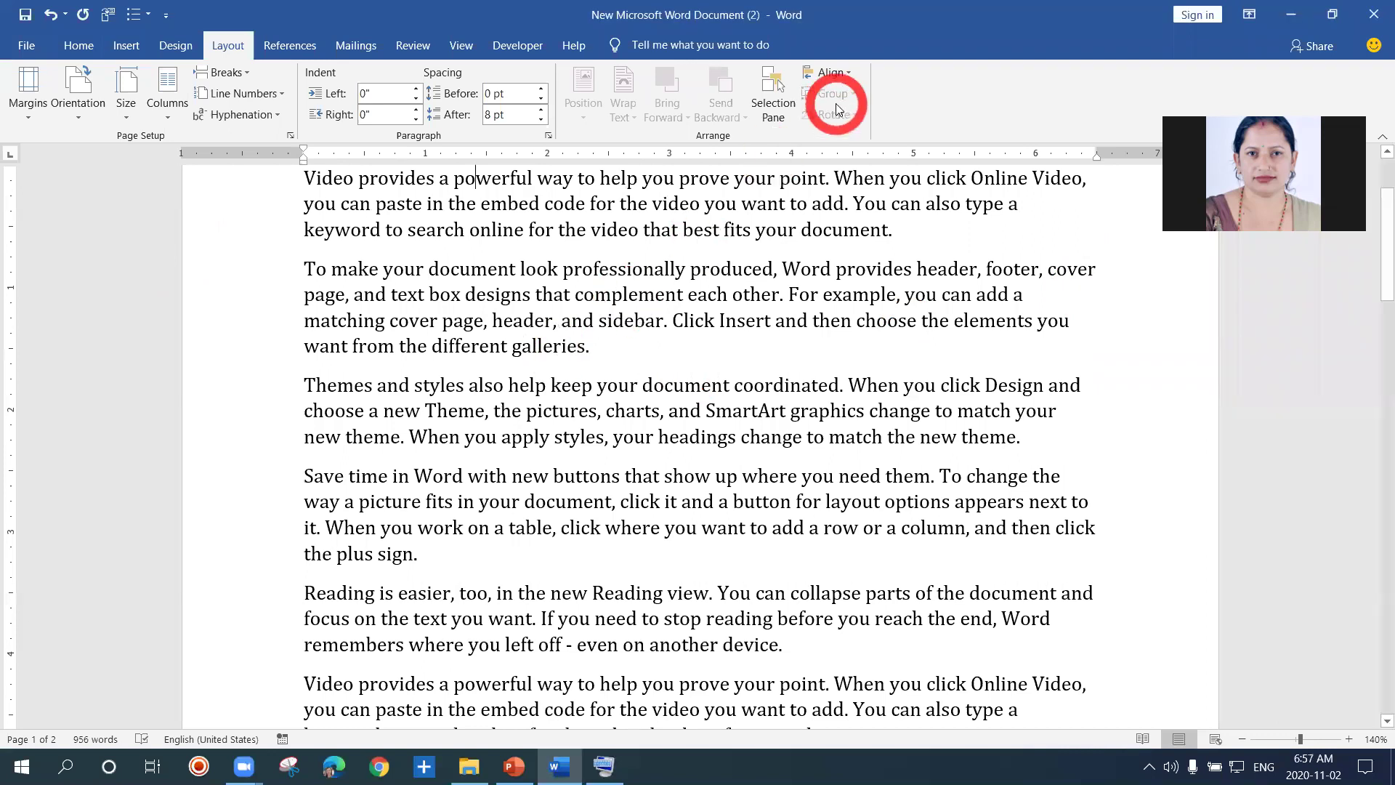
{"action": "left_click_drag", "start_coordinate": [1375, 218], "coordinate": [1375, 400]}
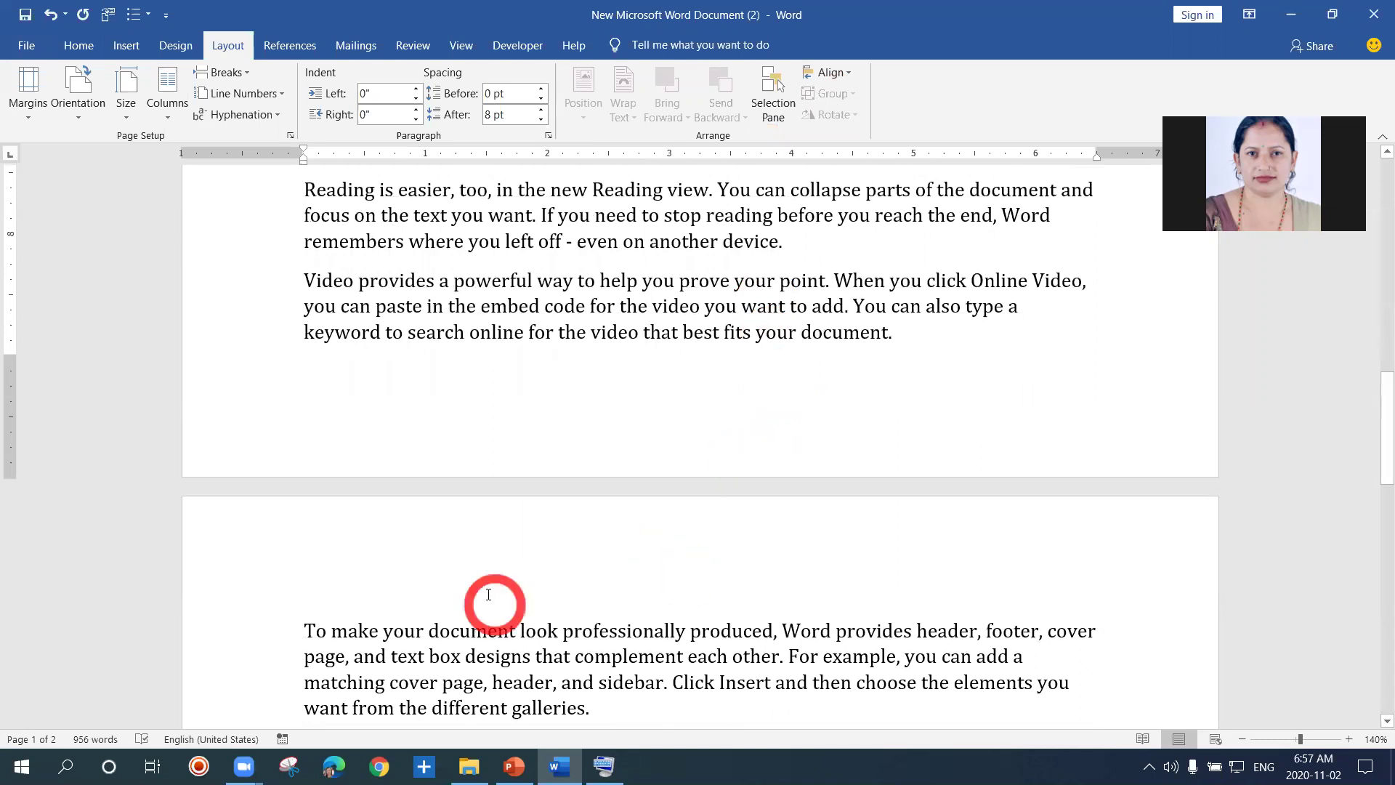
{"action": "double_click", "coordinate": [731, 390]}
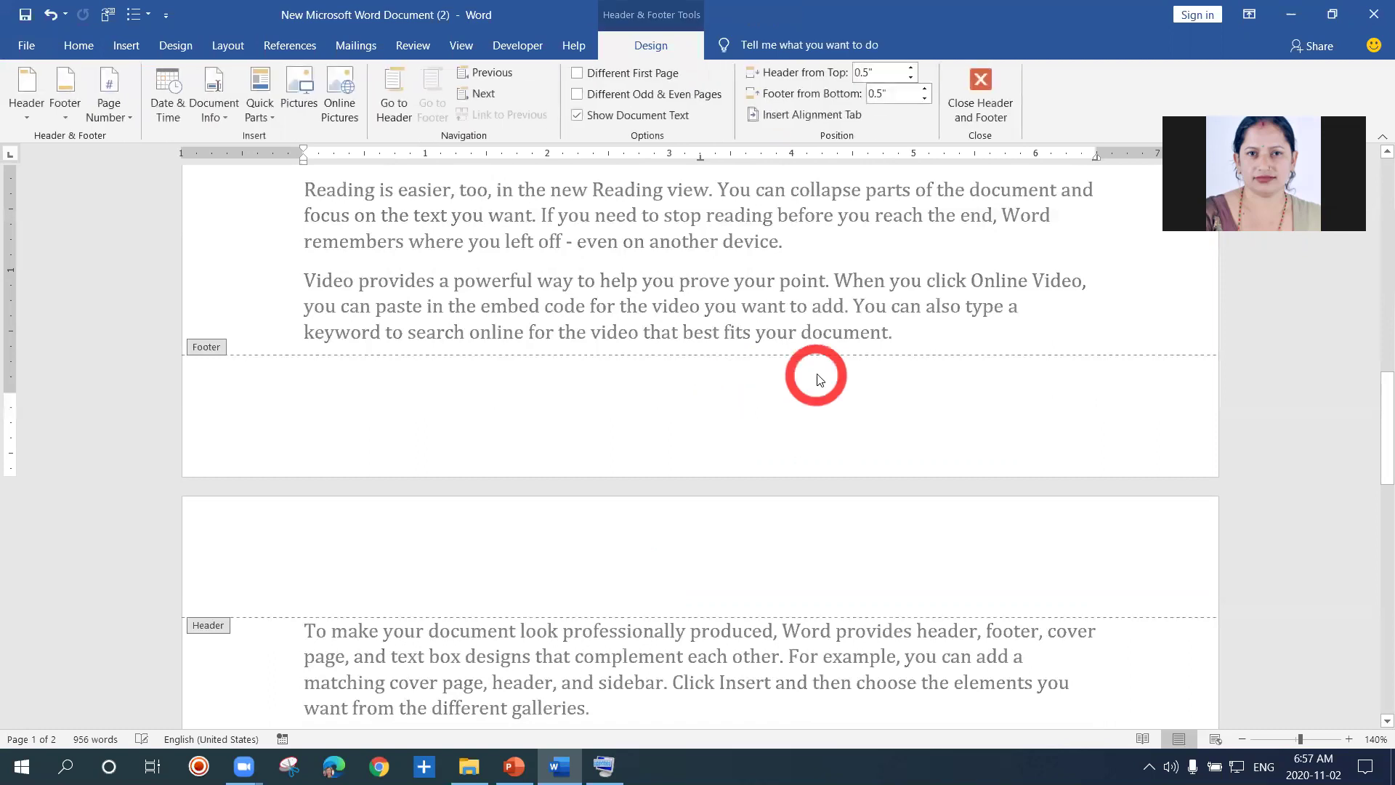
{"action": "left_click", "coordinate": [995, 85]}
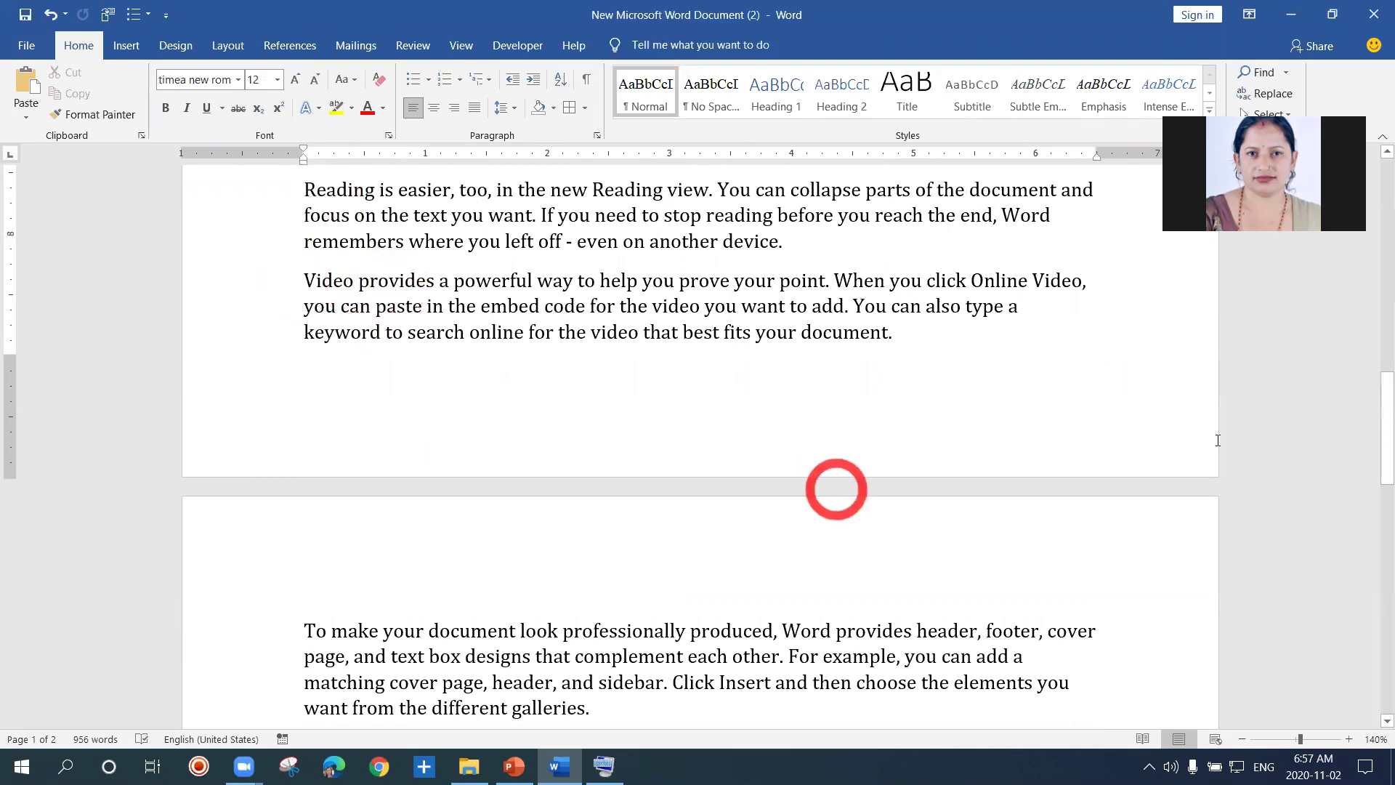
Step: Apply the Narrow margin preset, 0.5" on all sides, to all of the document's text
{"action": "left_click_drag", "start_coordinate": [1375, 468], "coordinate": [1375, 255]}
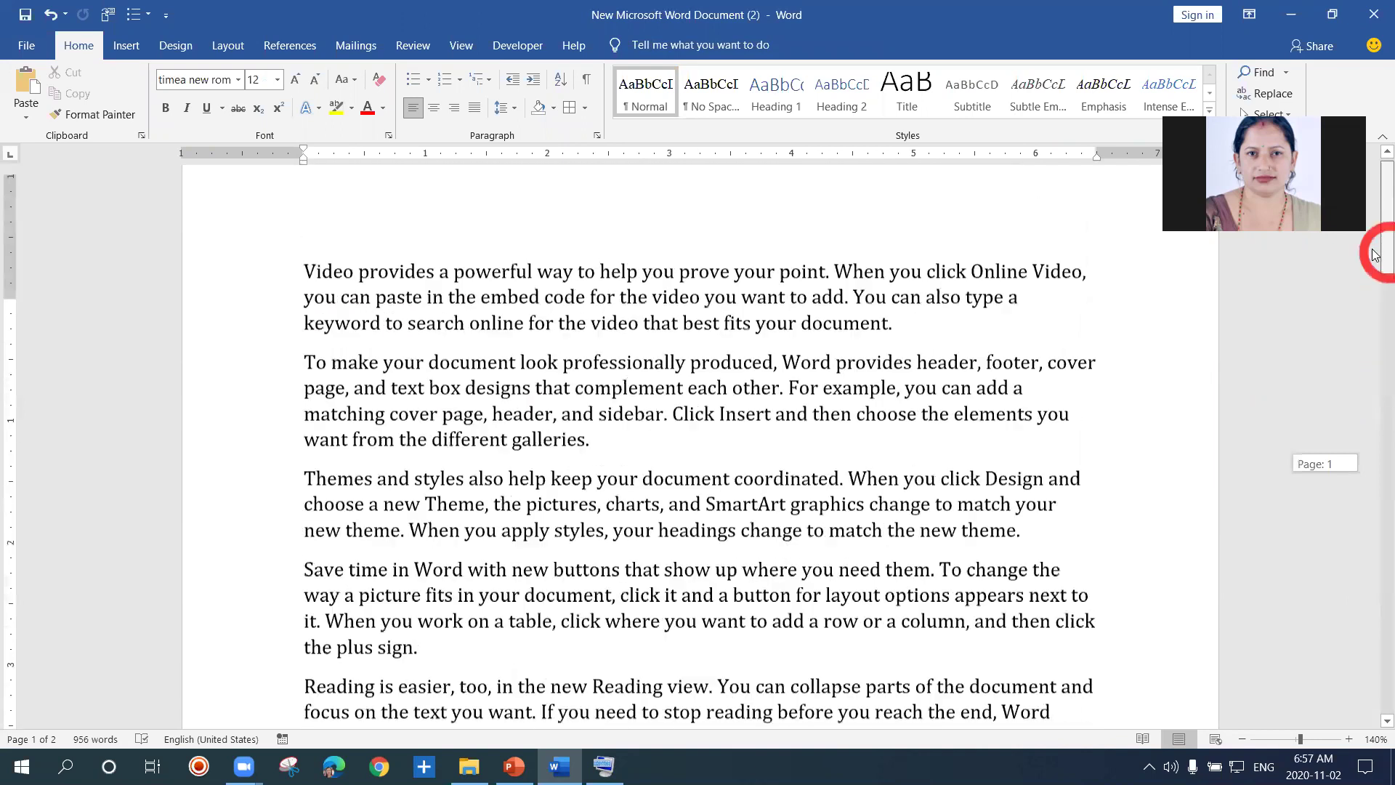
{"action": "scroll", "coordinate": [672, 362], "scroll_direction": "up", "scroll_amount": 1}
{"action": "left_click", "coordinate": [672, 363]}
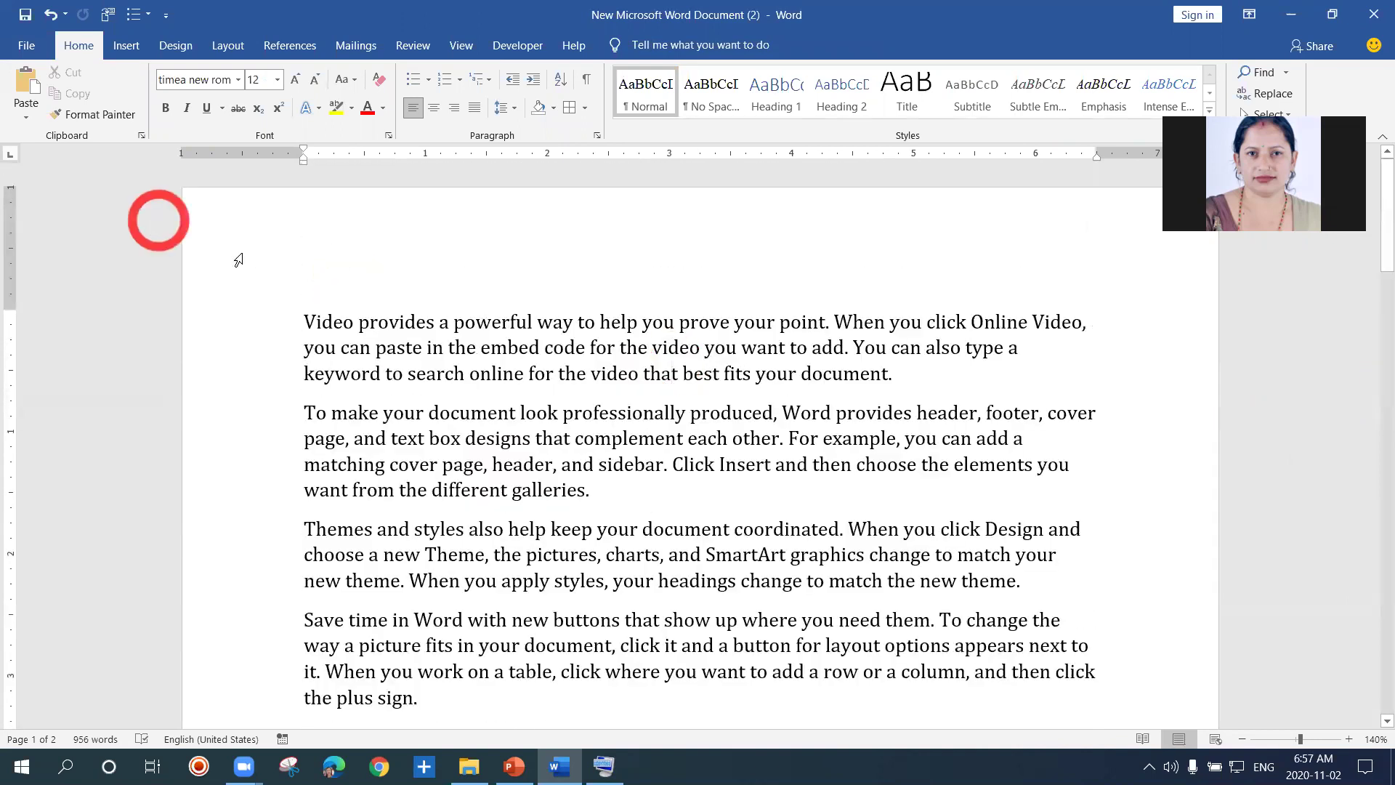
{"action": "key", "text": "ctrl+a"}
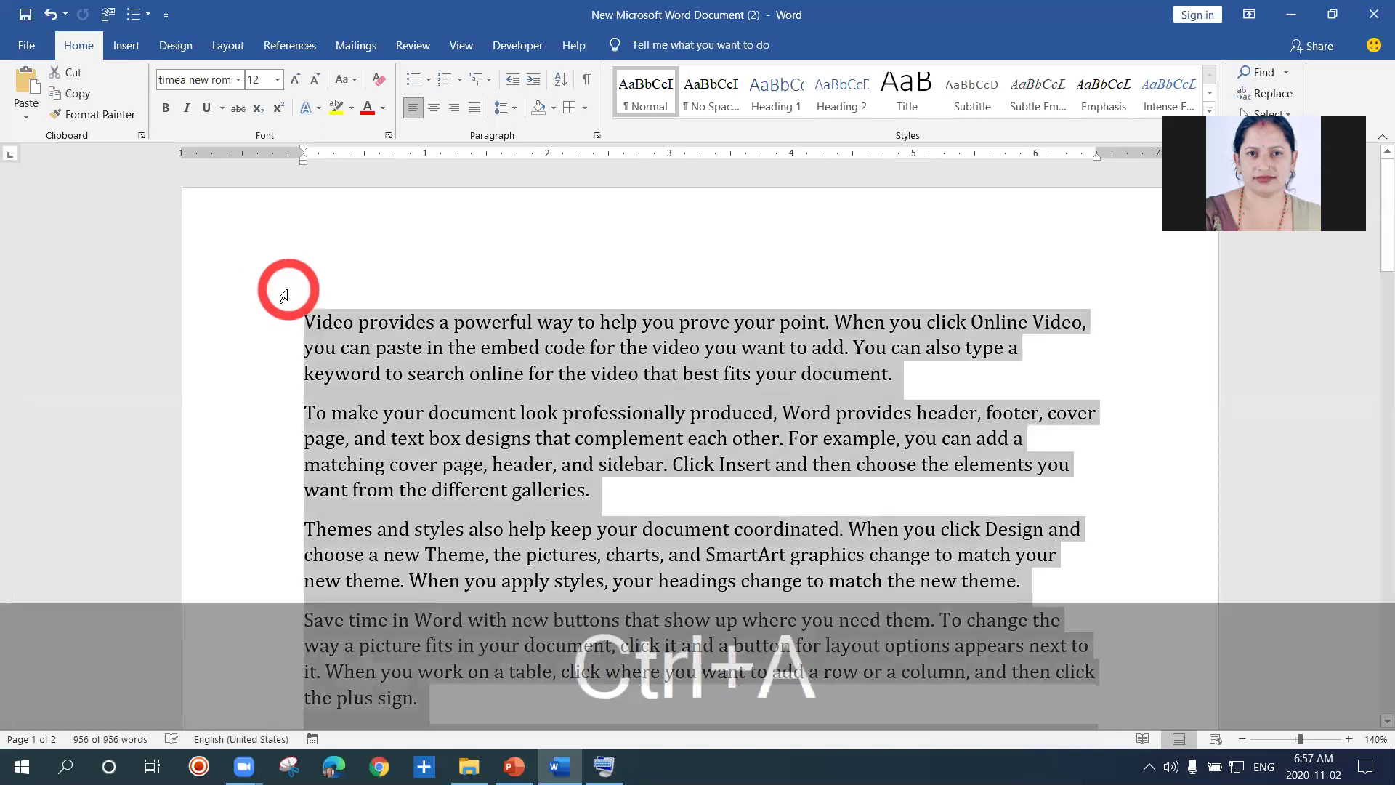
{"action": "left_click", "coordinate": [230, 46]}
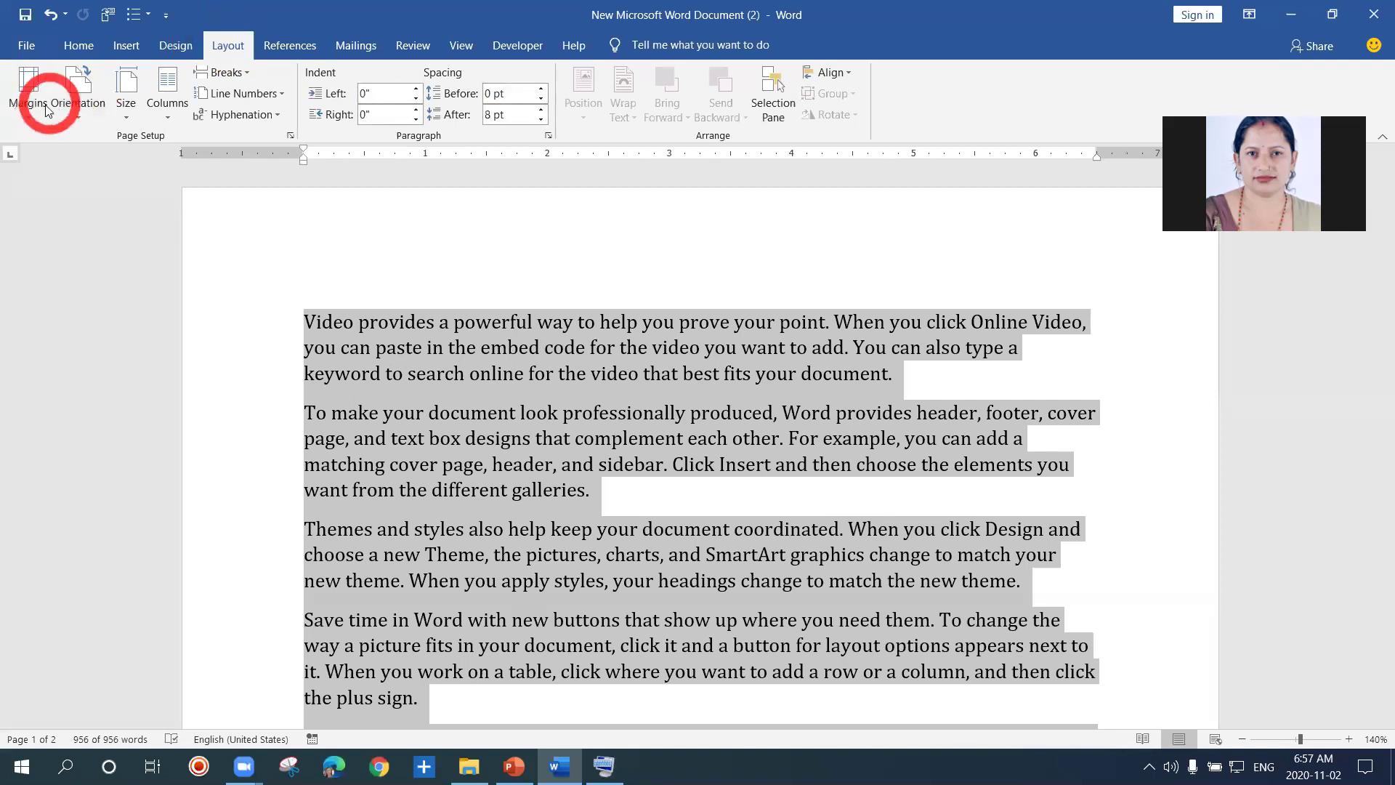
{"action": "left_click", "coordinate": [32, 122]}
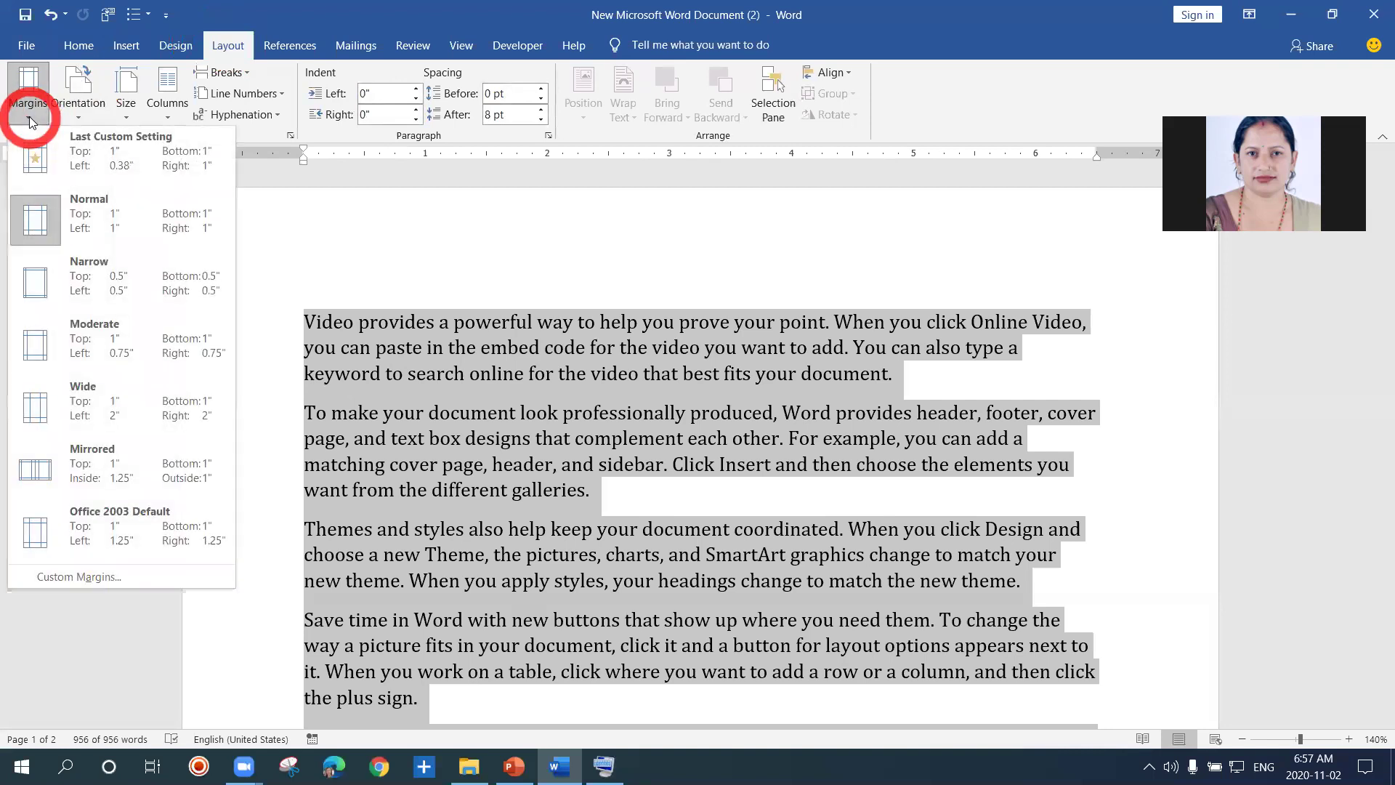
{"action": "left_click", "coordinate": [92, 286]}
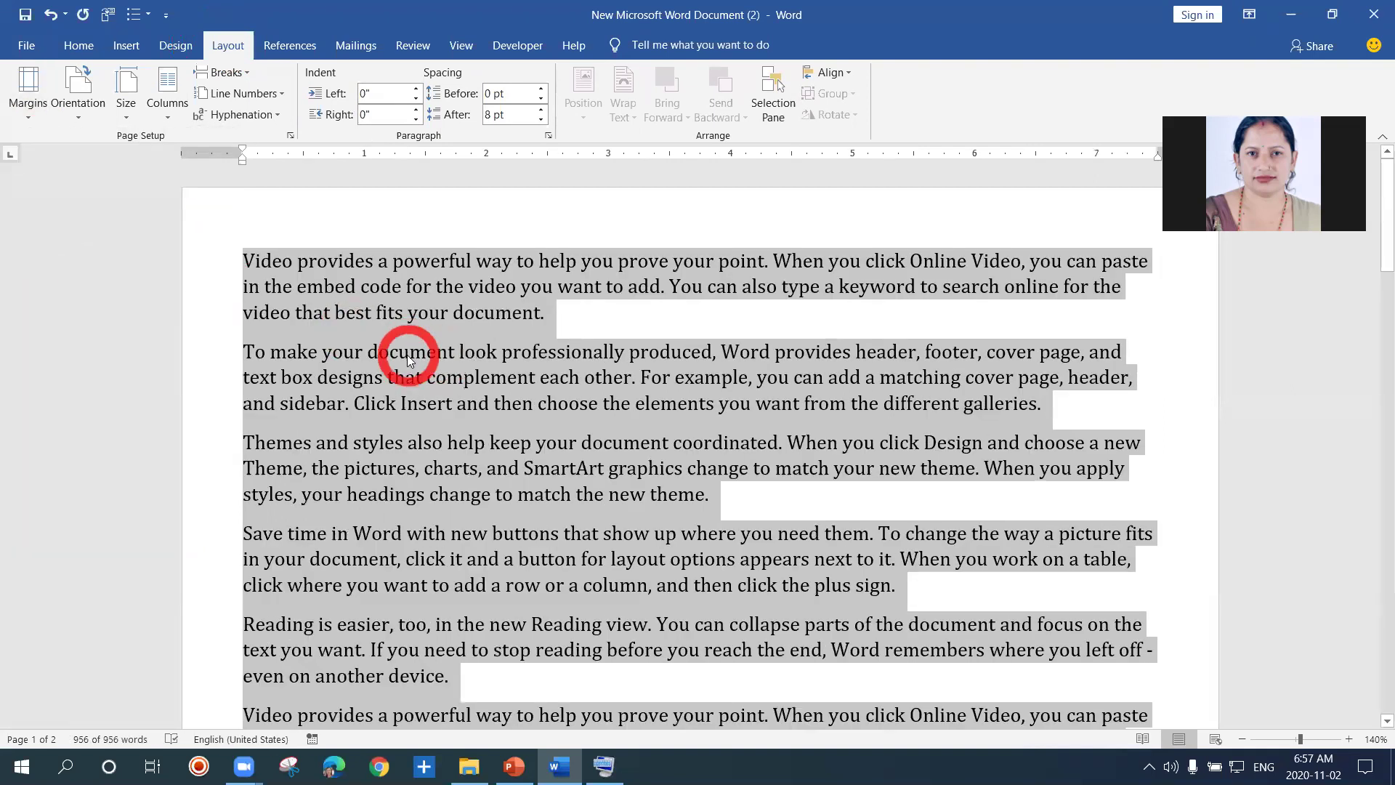
{"action": "left_click", "coordinate": [409, 358]}
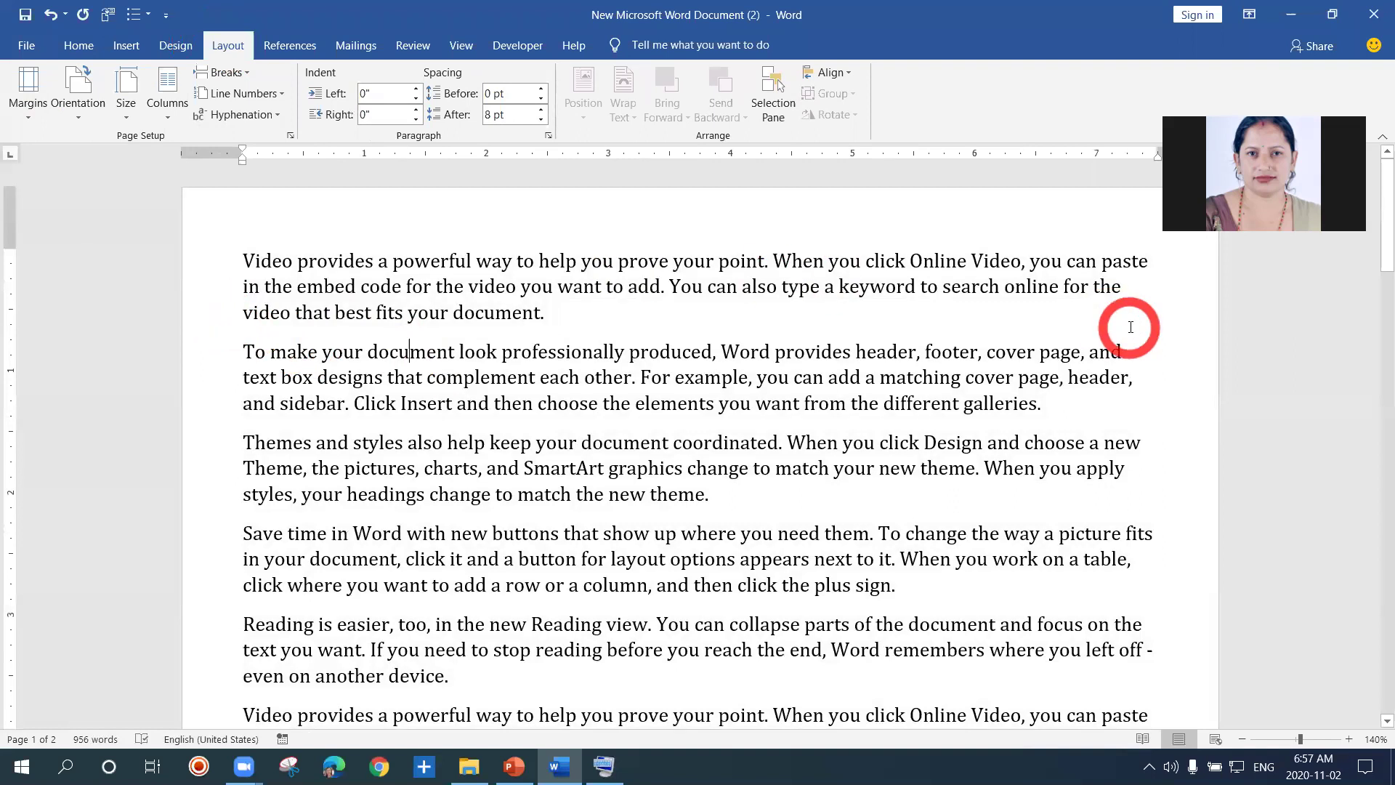
{"action": "left_click", "coordinate": [741, 441]}
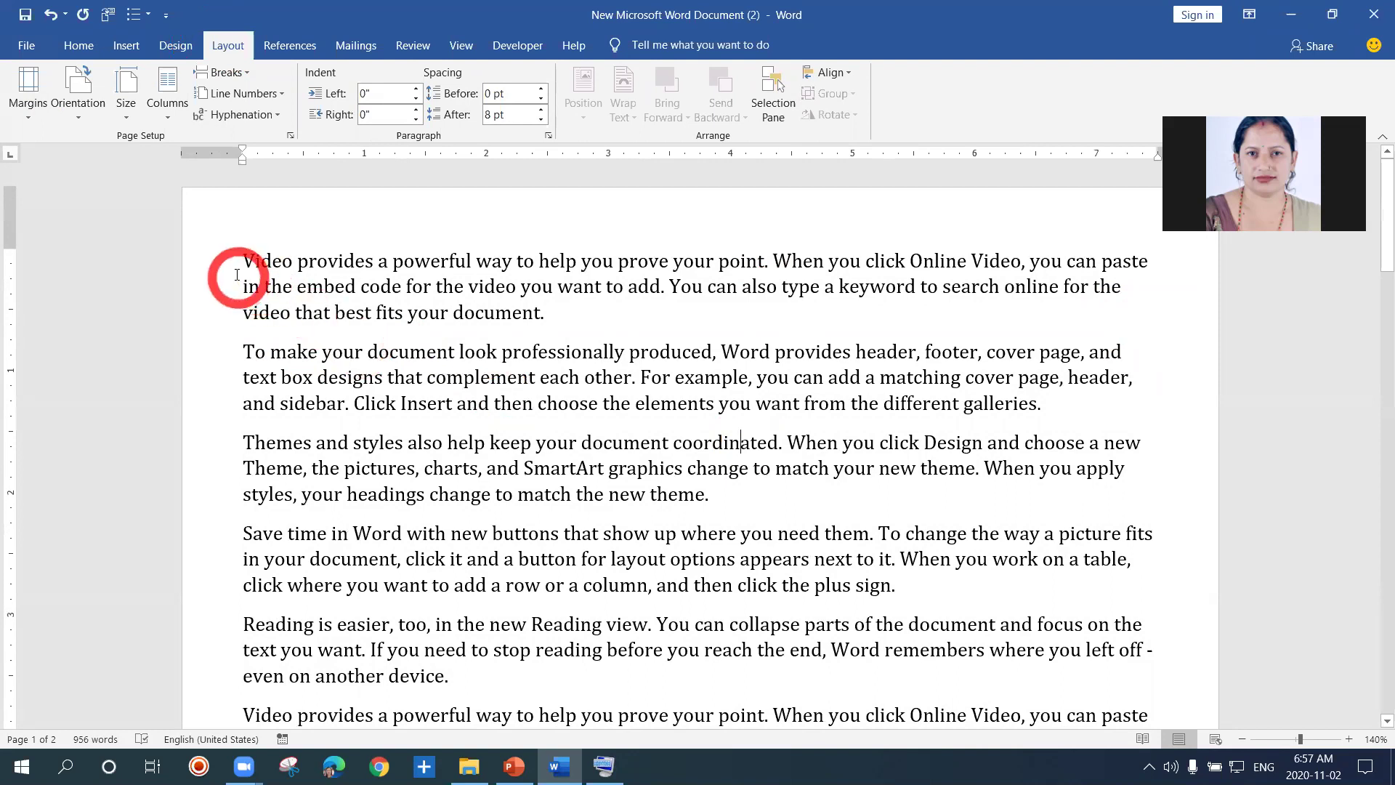
Step: In the custom margin settings, set the gutter to 0.8" and the gutter position to Top
{"action": "left_click", "coordinate": [27, 121]}
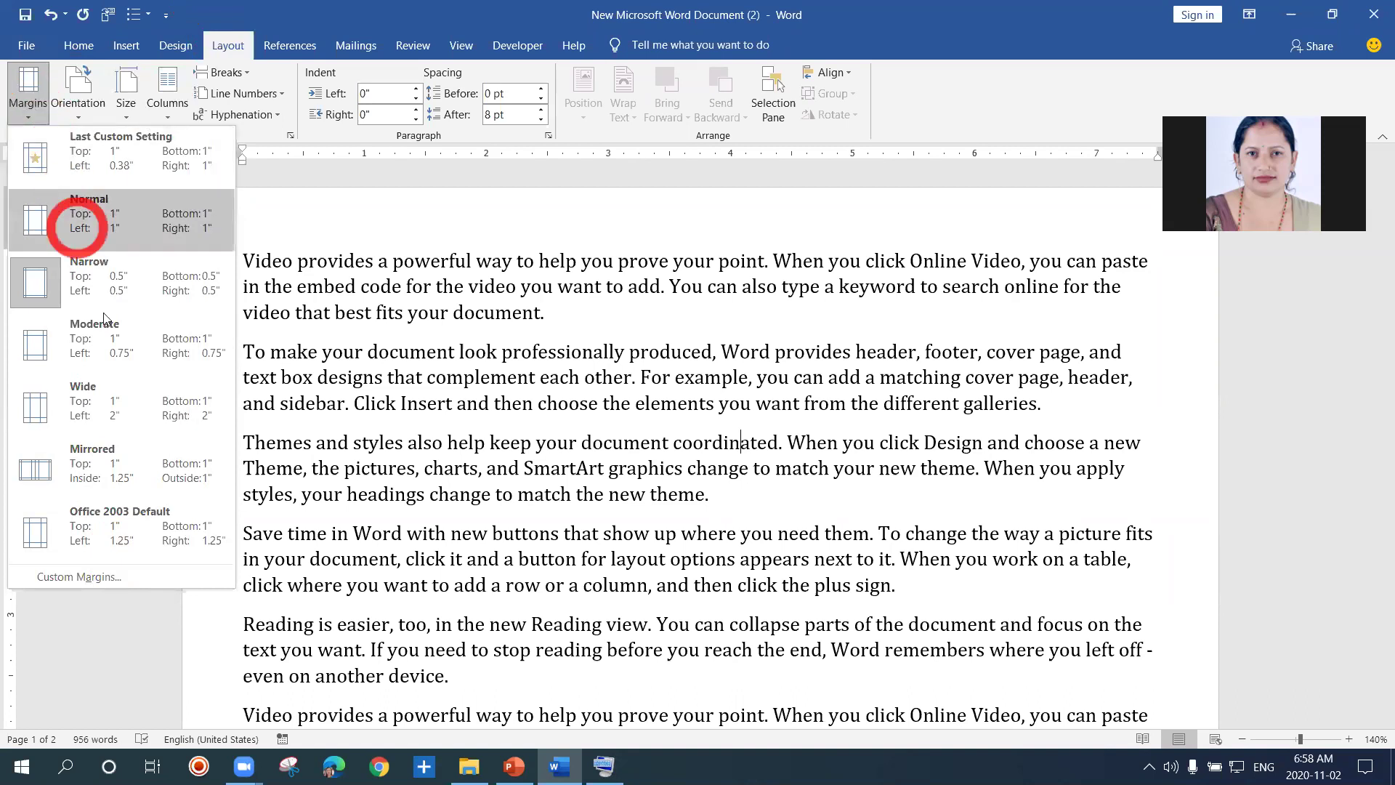
{"action": "left_click", "coordinate": [113, 576]}
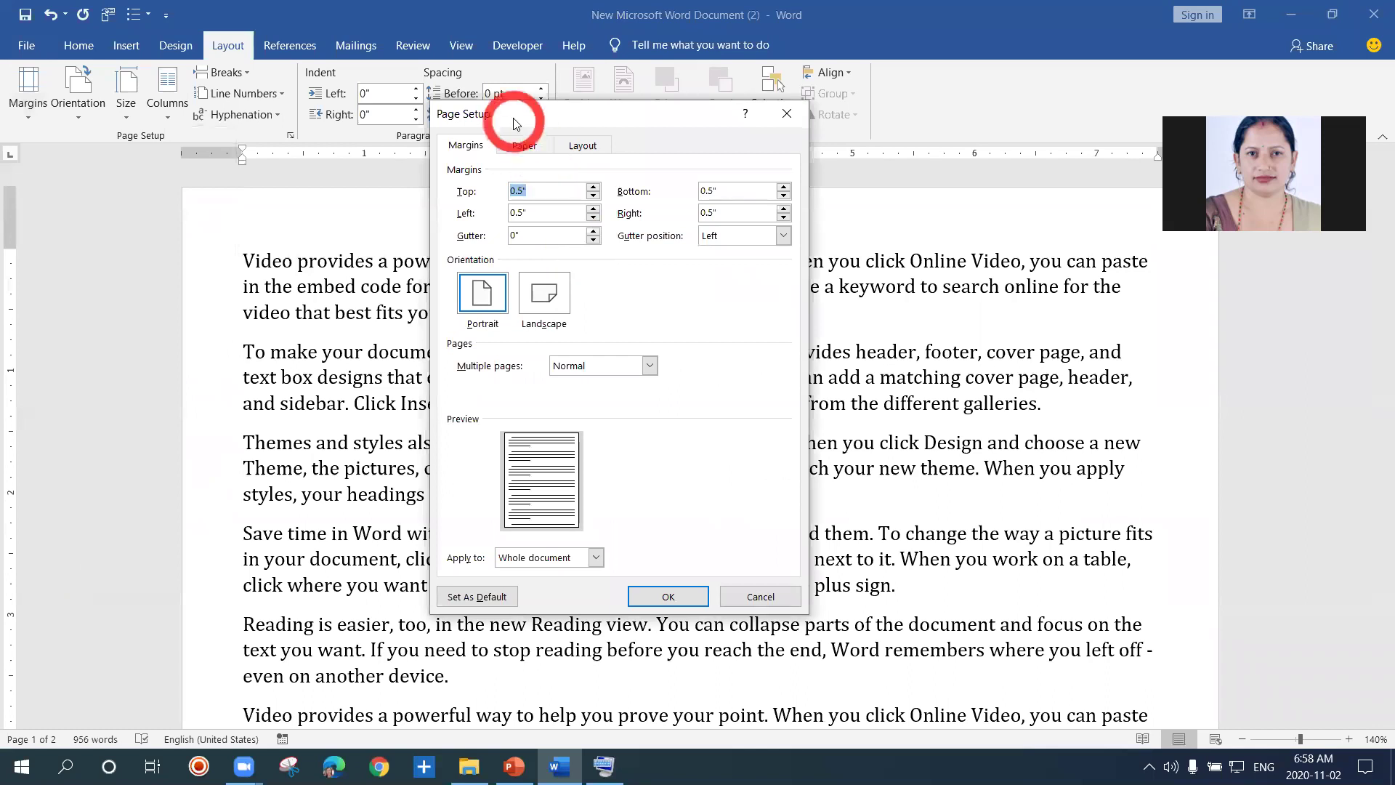
{"action": "left_click_drag", "start_coordinate": [512, 122], "coordinate": [465, 208]}
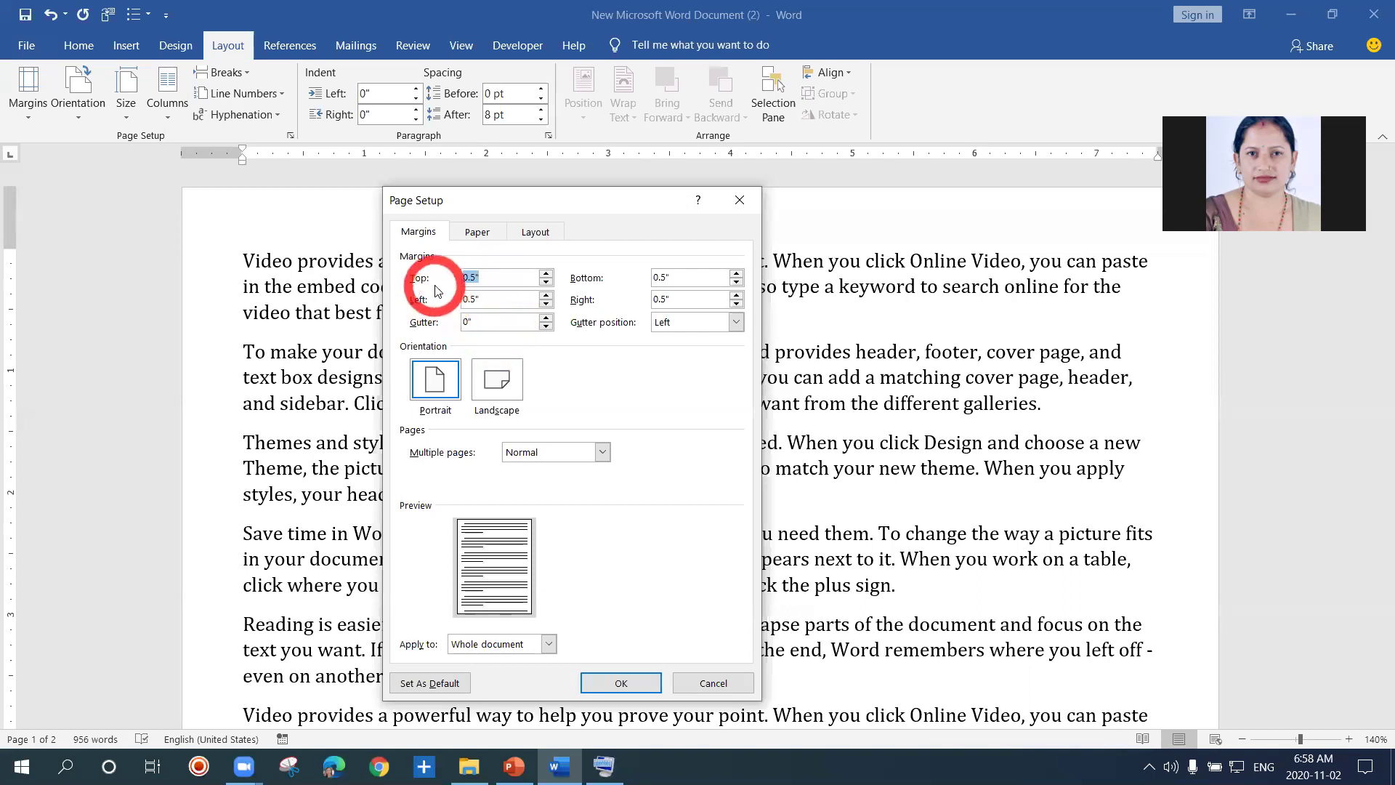
{"action": "key", "text": "Tab"}
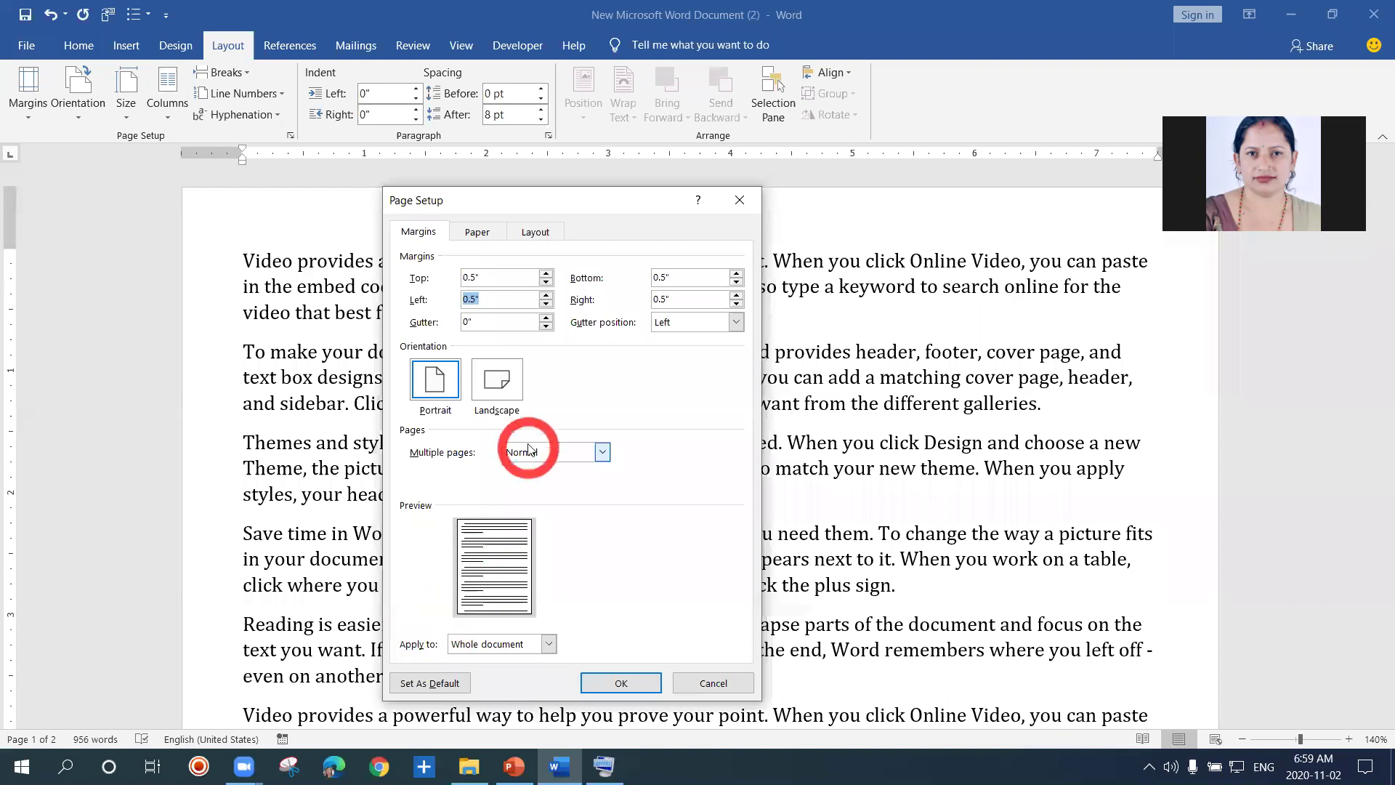
{"action": "left_click", "coordinate": [546, 317]}
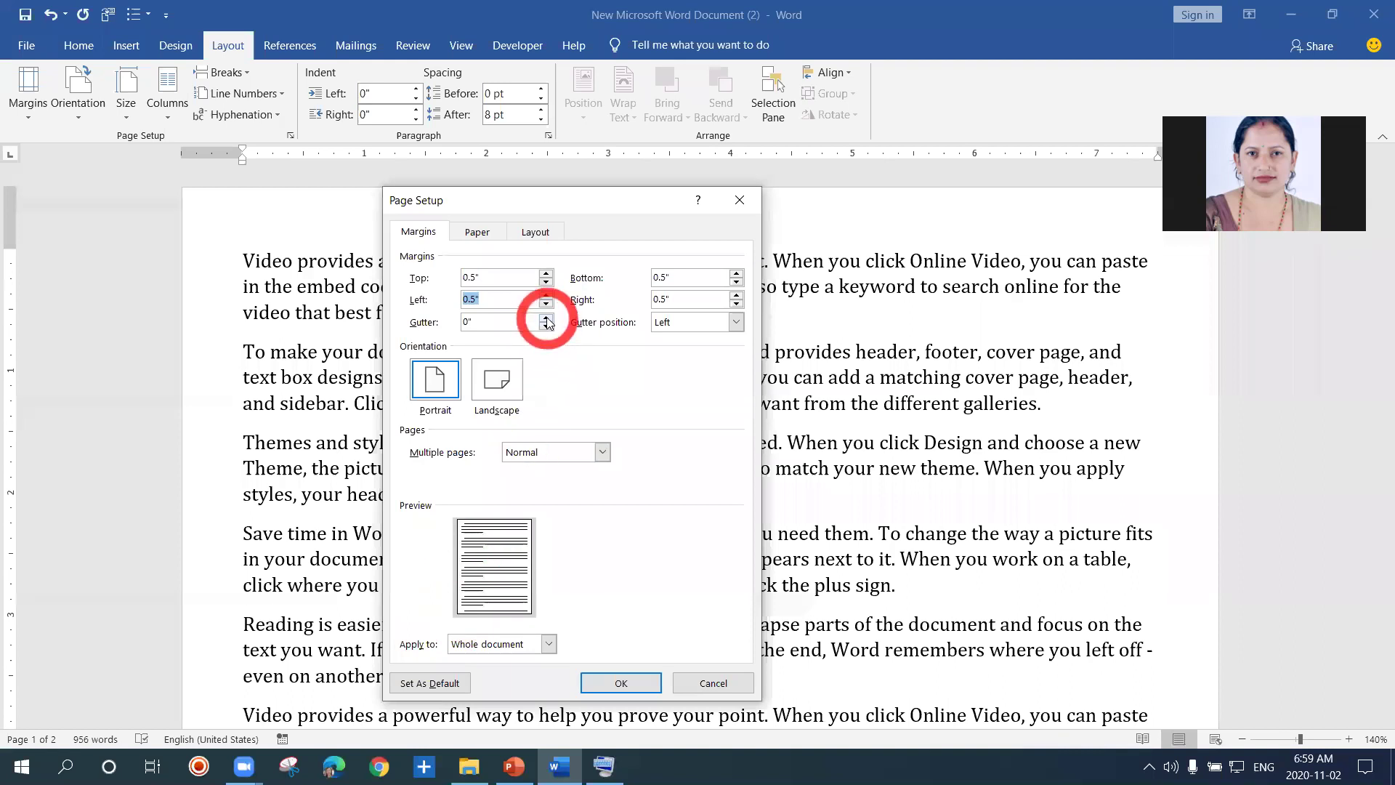
{"action": "left_click", "coordinate": [546, 318]}
{"action": "left_click", "coordinate": [546, 317]}
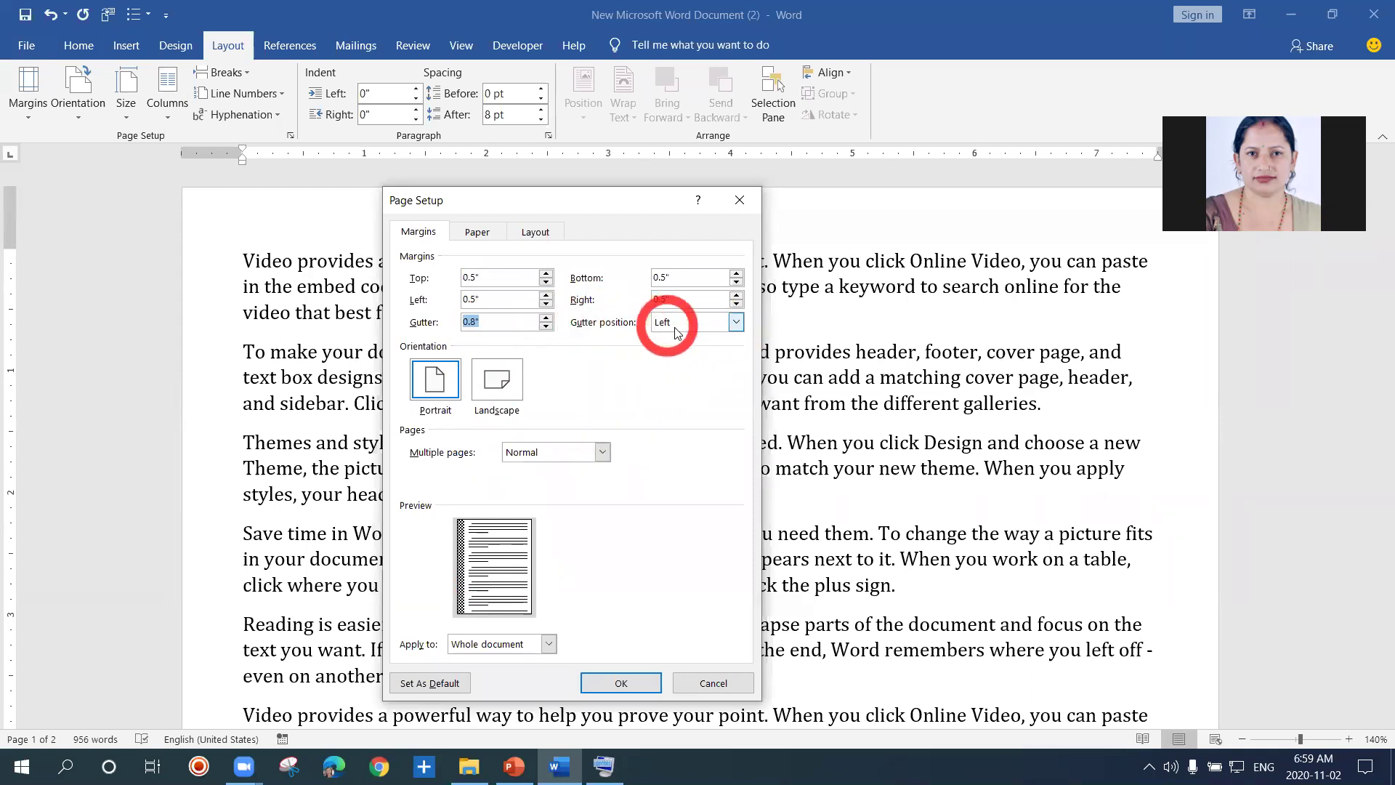
{"action": "left_click", "coordinate": [736, 322]}
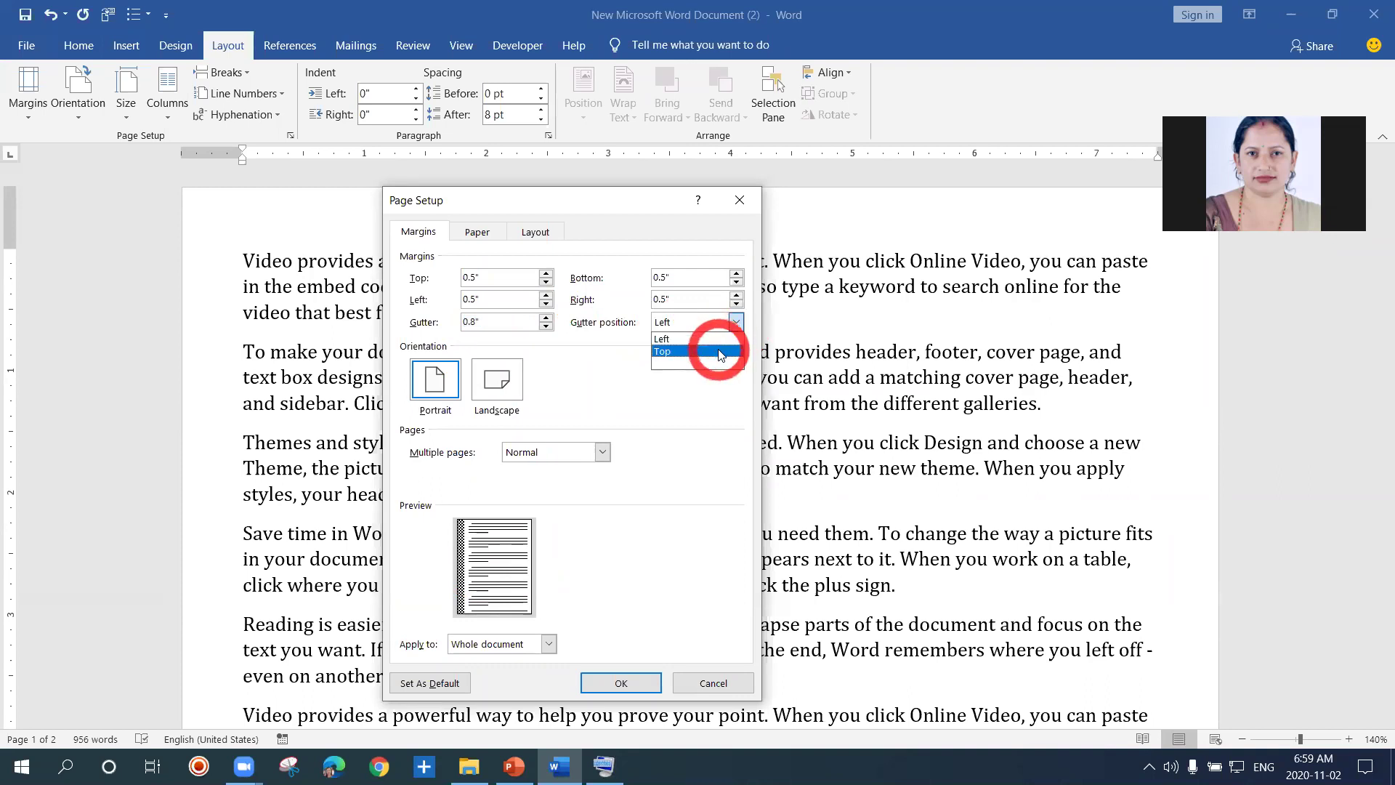
{"action": "left_click", "coordinate": [721, 353]}
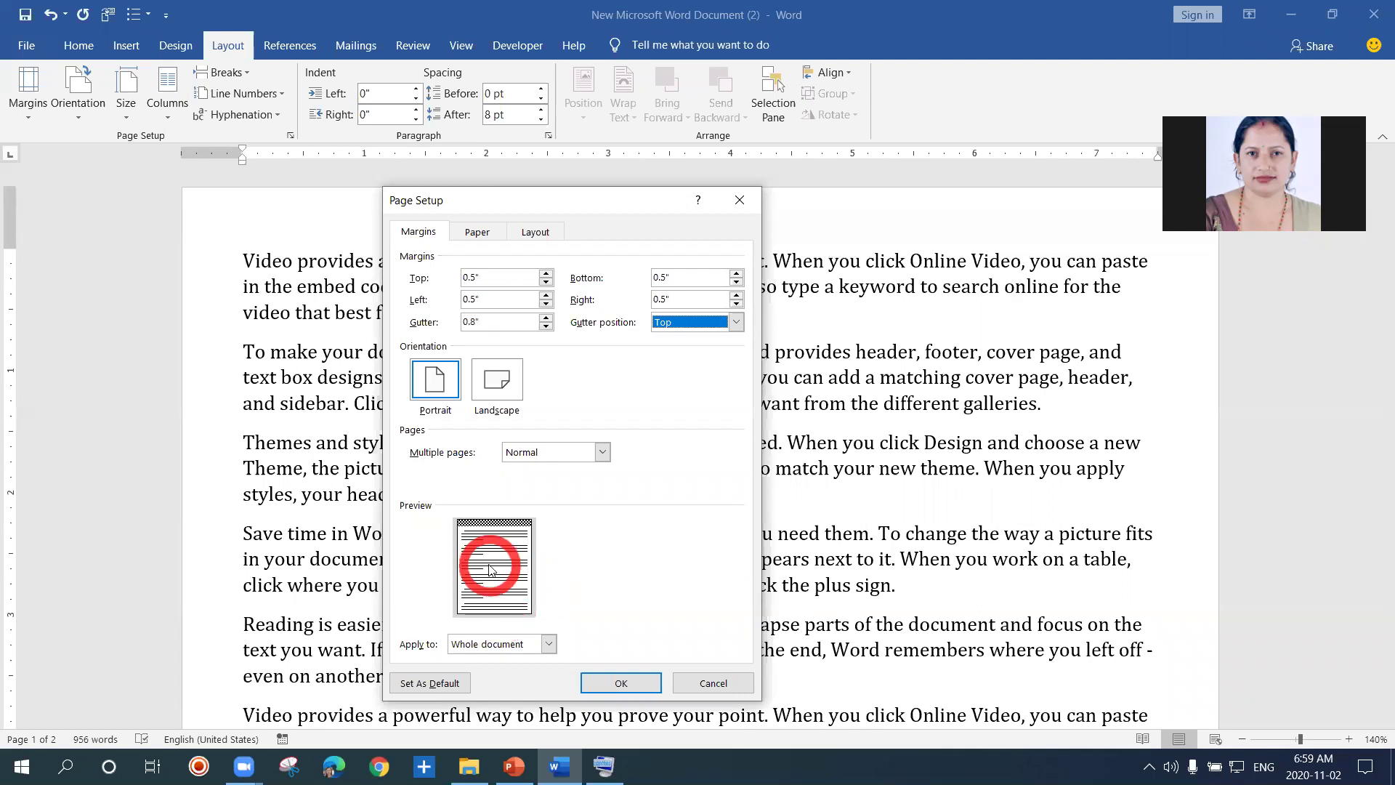
Step: Reduce the gutter to 0" and set the left margin to 1" in the page setup
{"action": "left_click", "coordinate": [546, 320]}
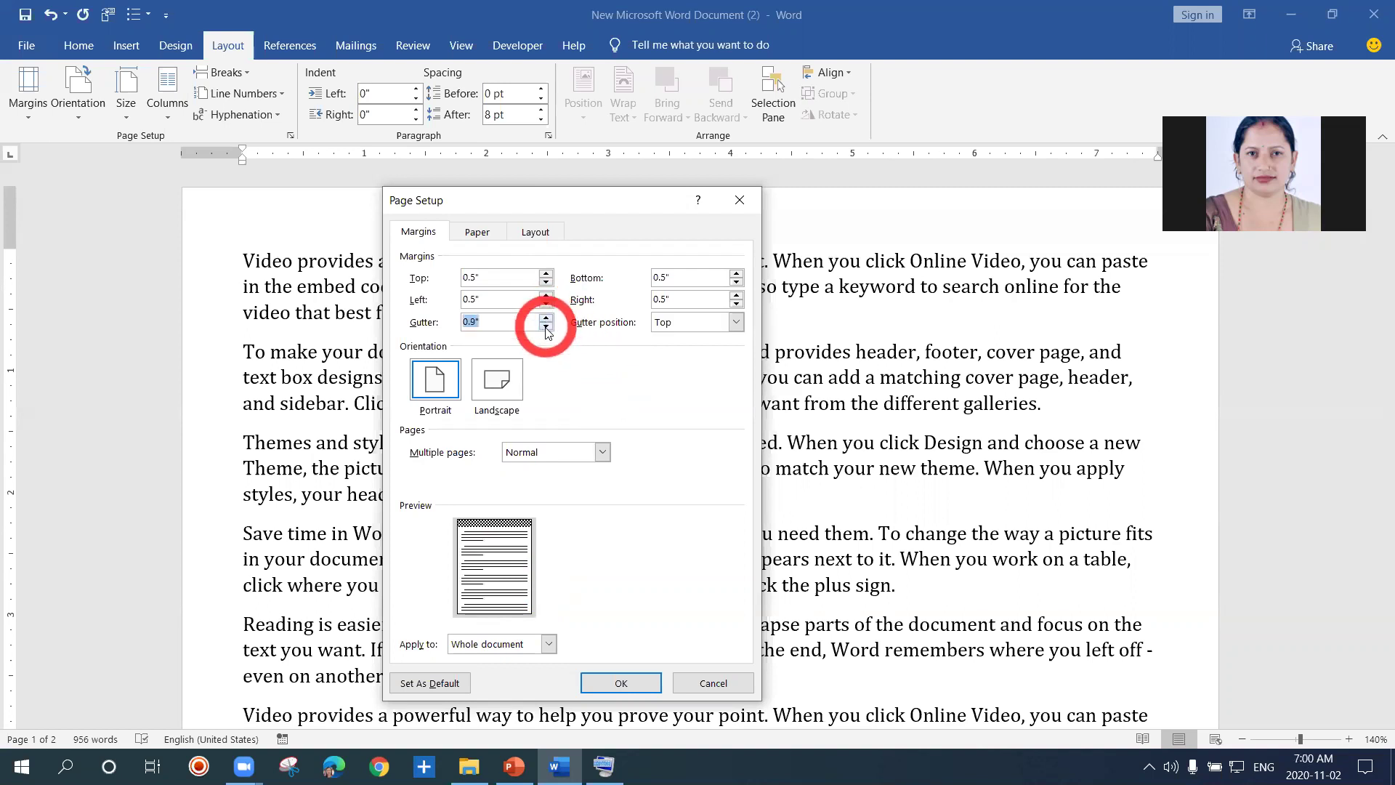
{"action": "left_click", "coordinate": [546, 328]}
{"action": "left_click", "coordinate": [546, 328]}
{"action": "left_click", "coordinate": [547, 328]}
{"action": "left_click", "coordinate": [547, 328]}
{"action": "left_click", "coordinate": [546, 327]}
{"action": "left_click", "coordinate": [547, 328]}
{"action": "left_click", "coordinate": [546, 328]}
{"action": "left_click", "coordinate": [546, 328]}
{"action": "left_click", "coordinate": [547, 328]}
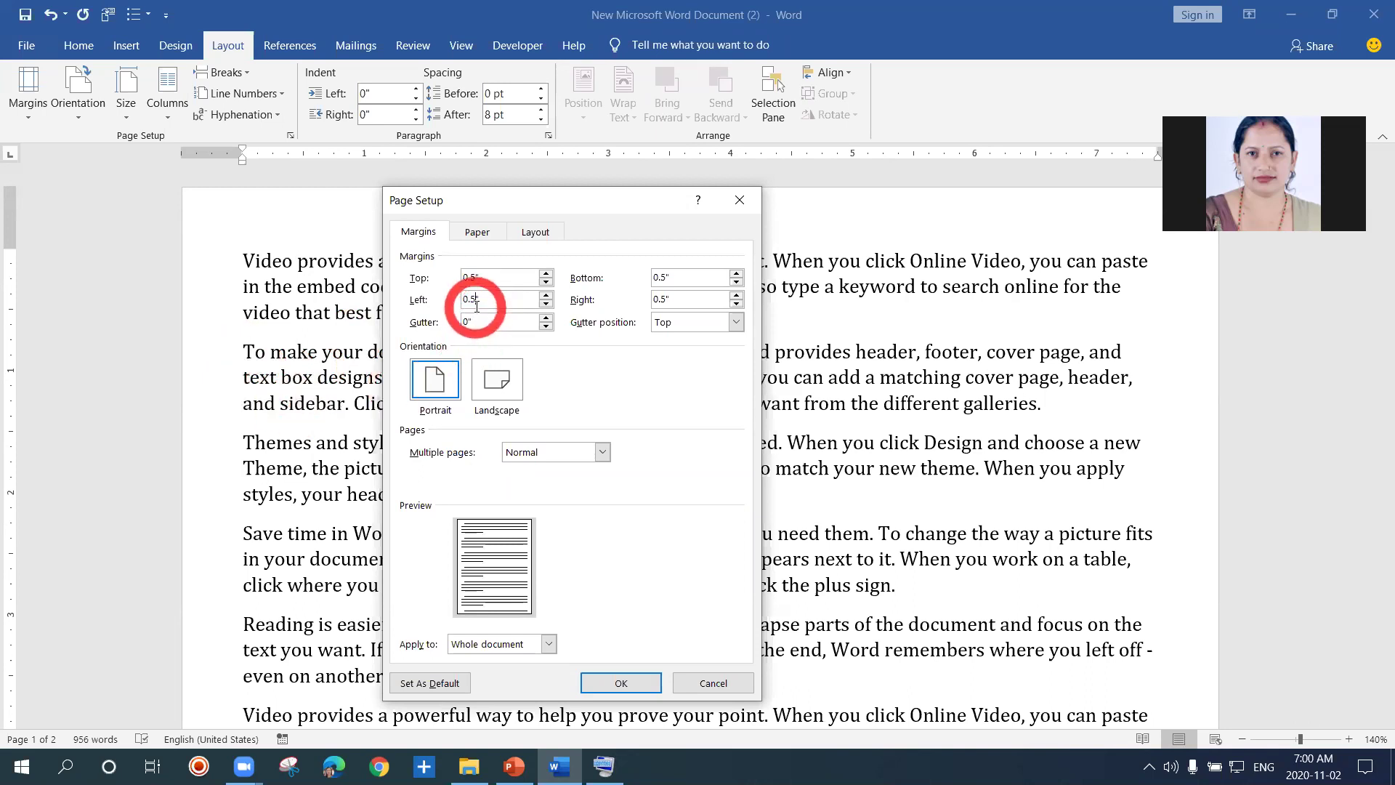
{"action": "left_click", "coordinate": [547, 295]}
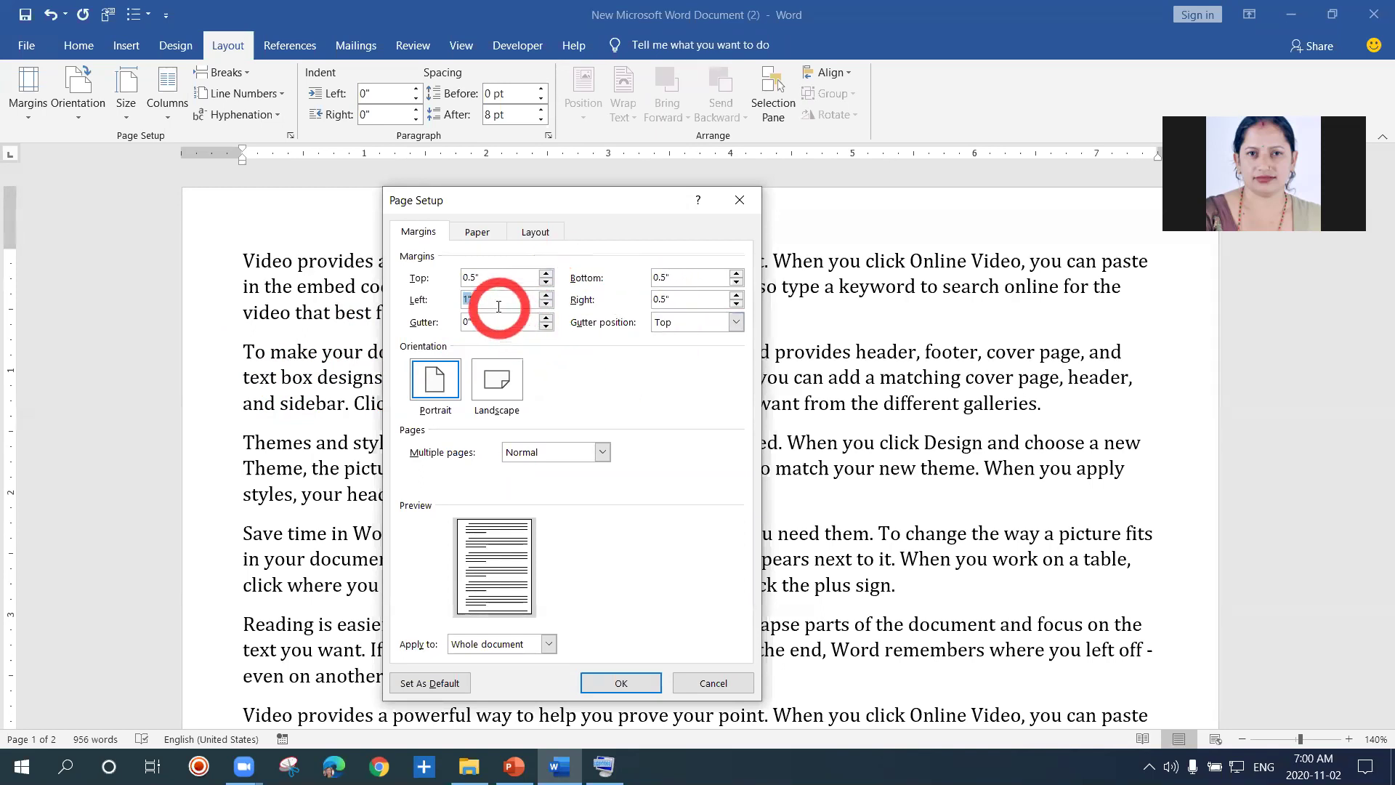
{"action": "left_click_drag", "start_coordinate": [463, 299], "coordinate": [533, 333]}
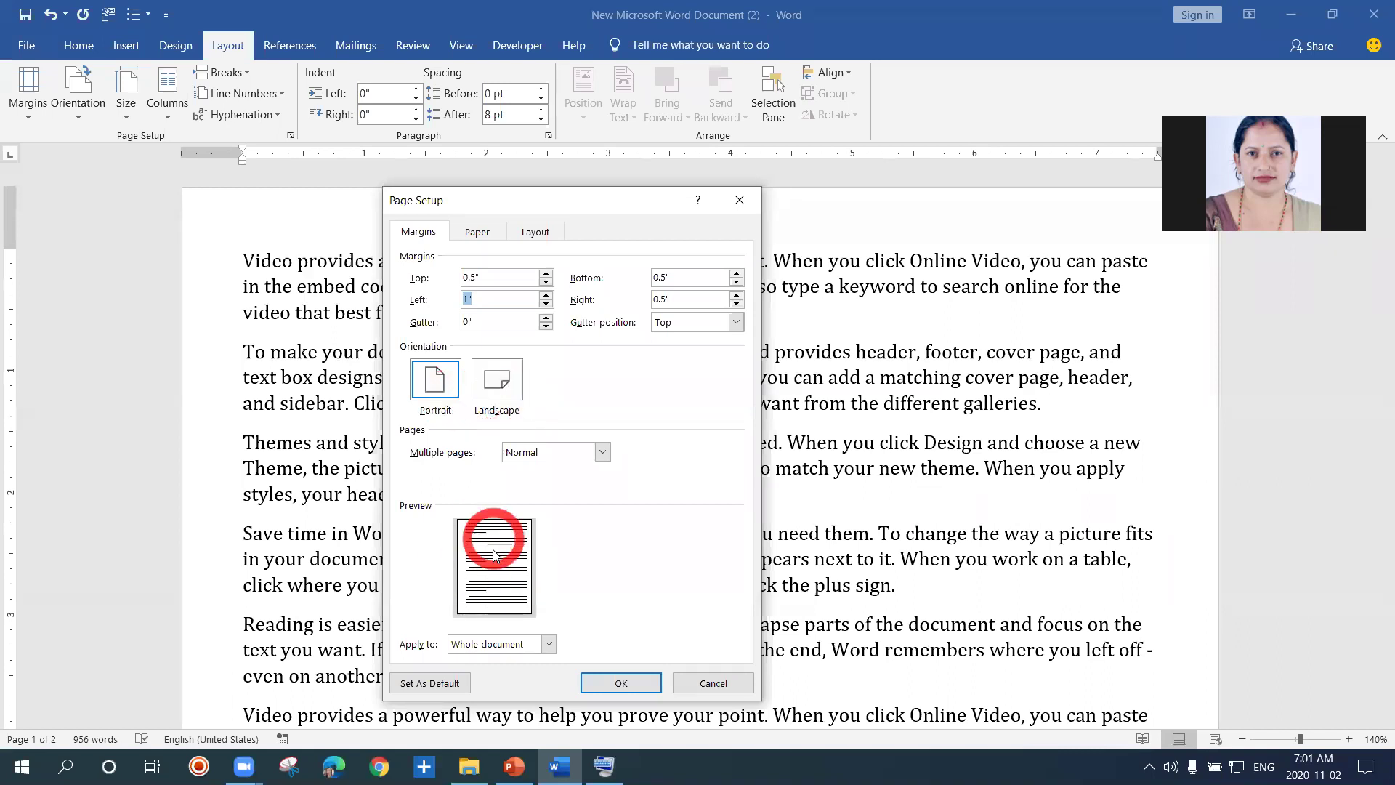
Step: Try the Landscape and Portrait orientations in the page setup preview, and close the dialog without applying any changes
{"action": "left_click", "coordinate": [498, 396]}
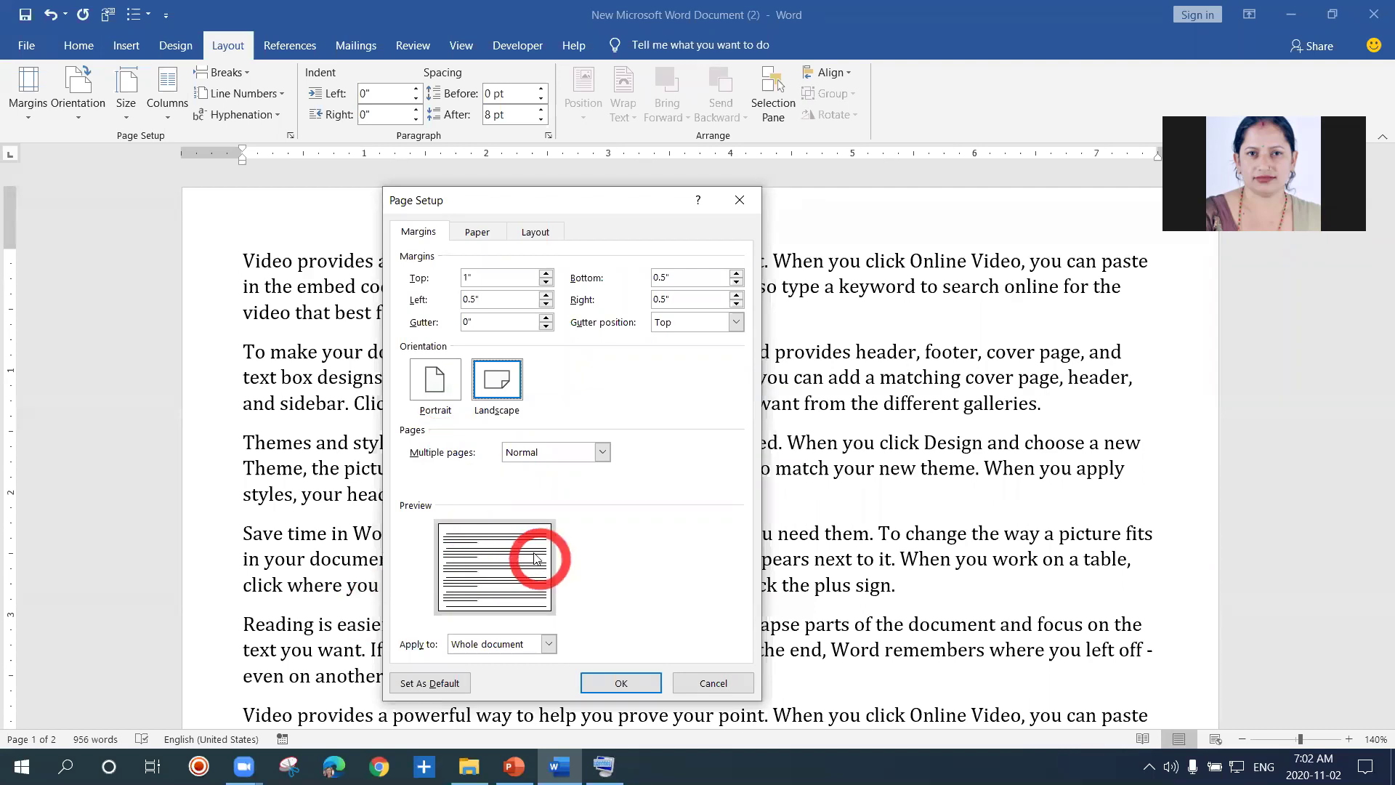
{"action": "left_click", "coordinate": [442, 396]}
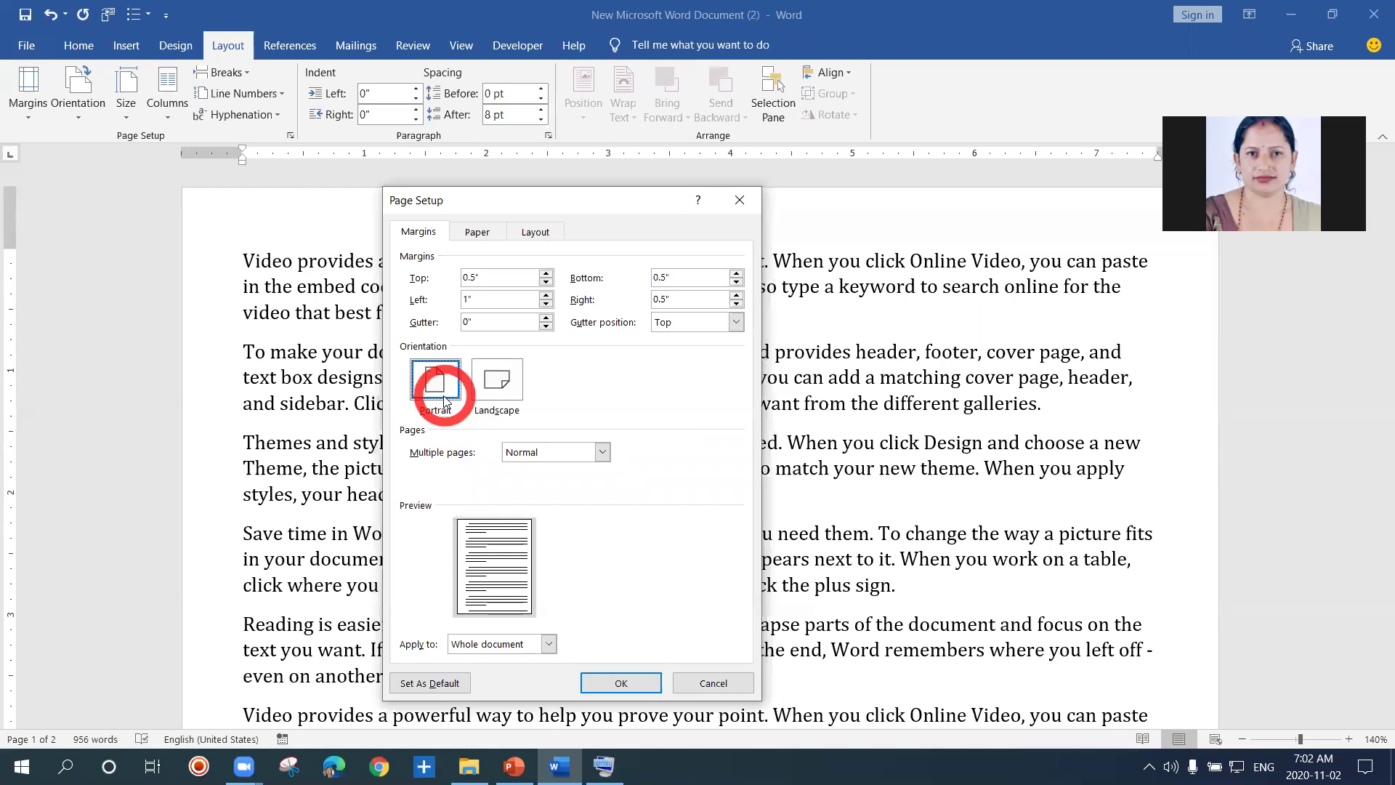
{"action": "left_click", "coordinate": [497, 396]}
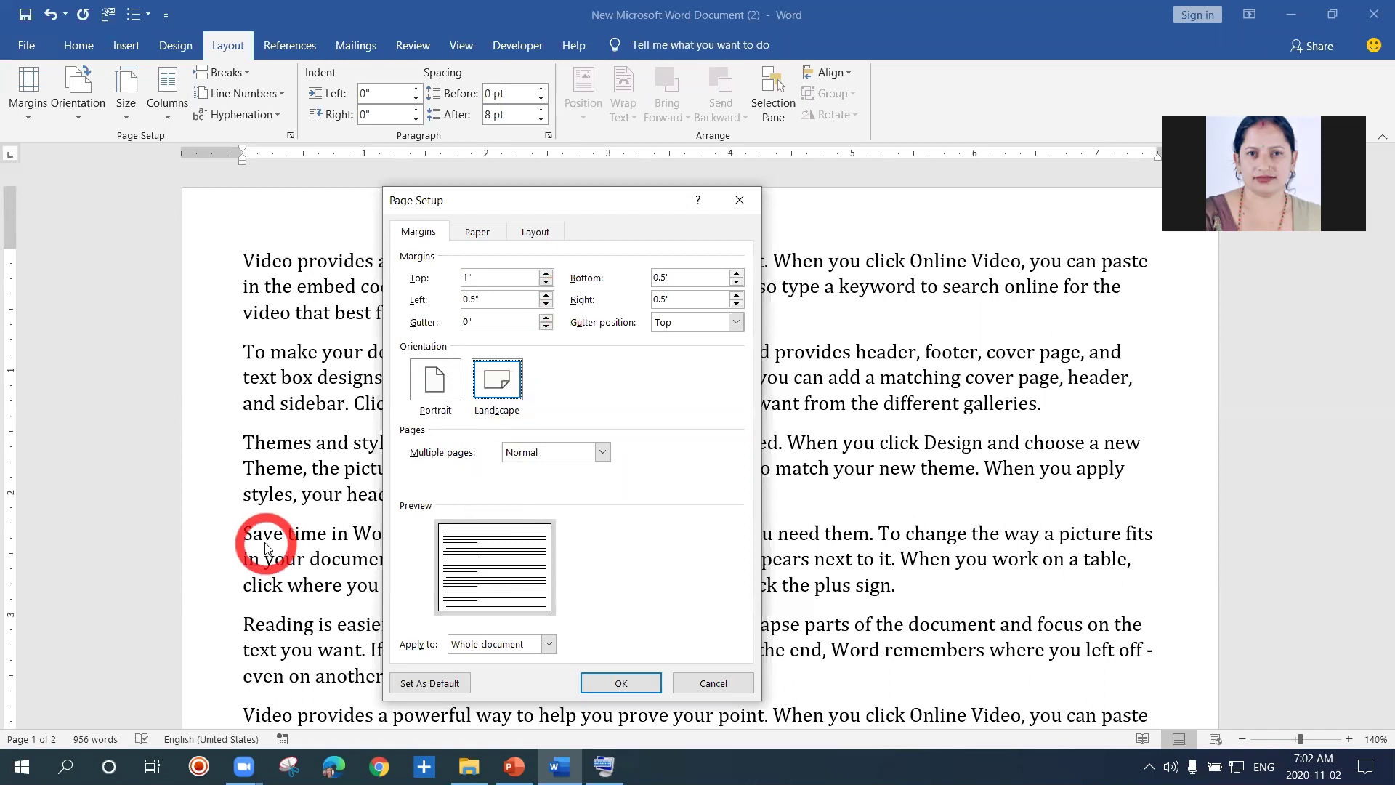
{"action": "left_click", "coordinate": [739, 200]}
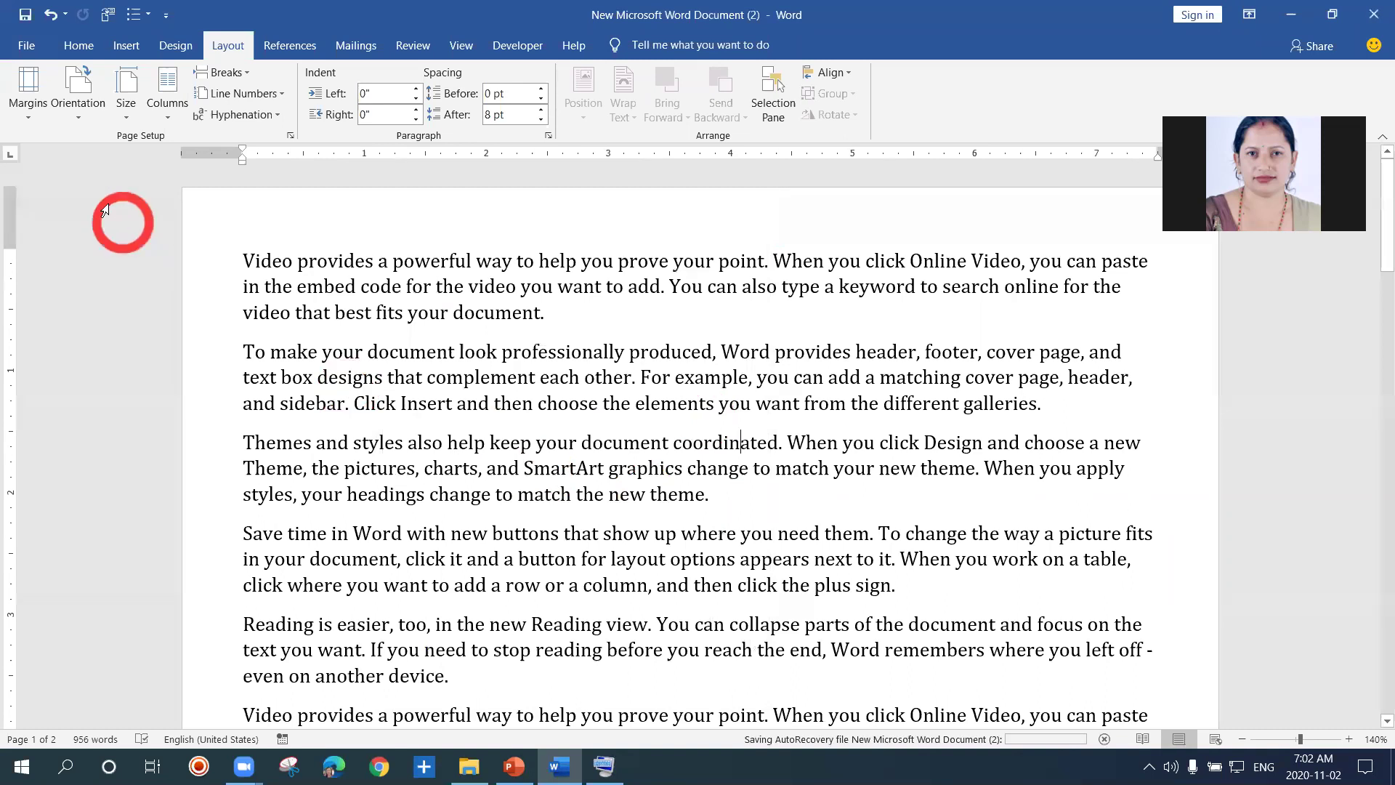
Step: Apply Landscape orientation to the whole document through the custom margin settings and review both pages
{"action": "left_click", "coordinate": [31, 117]}
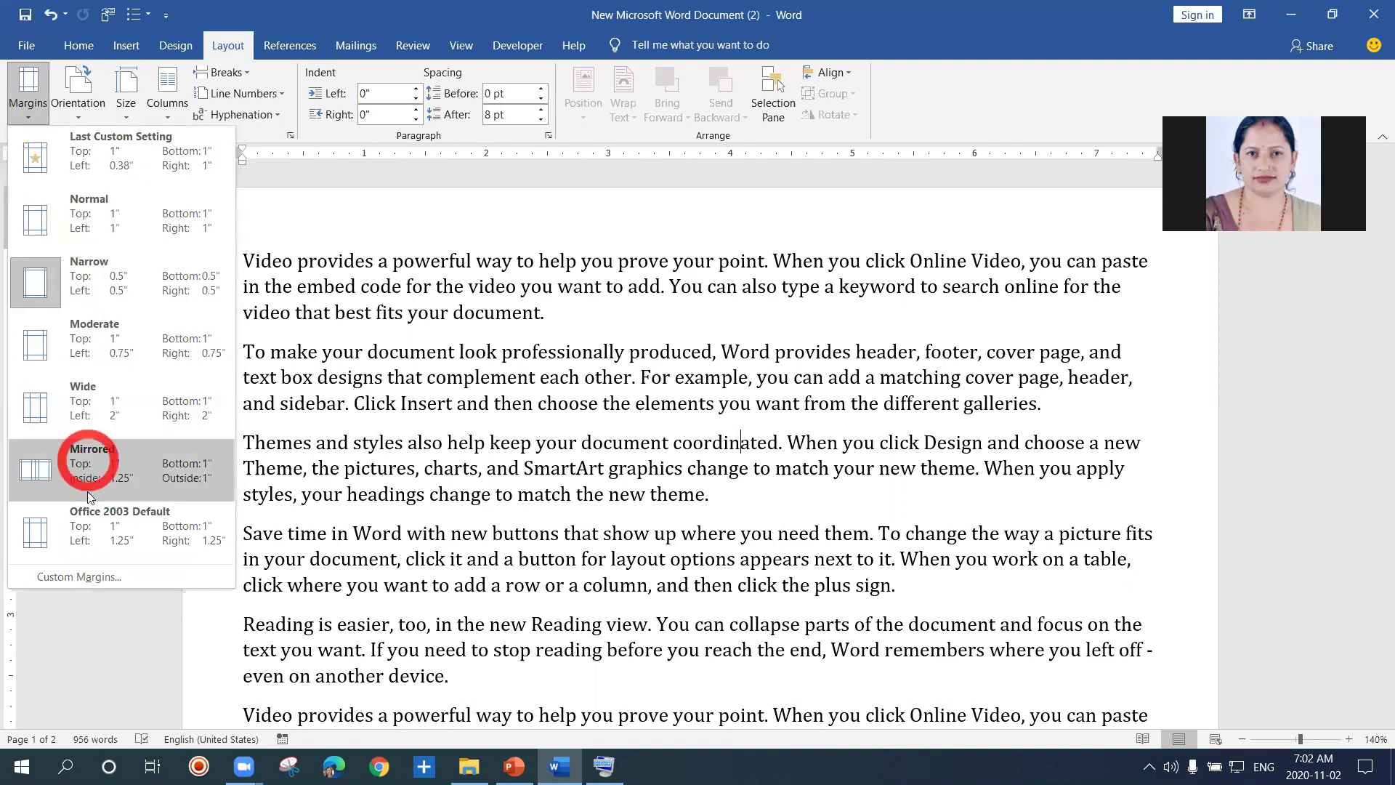
{"action": "left_click", "coordinate": [95, 576]}
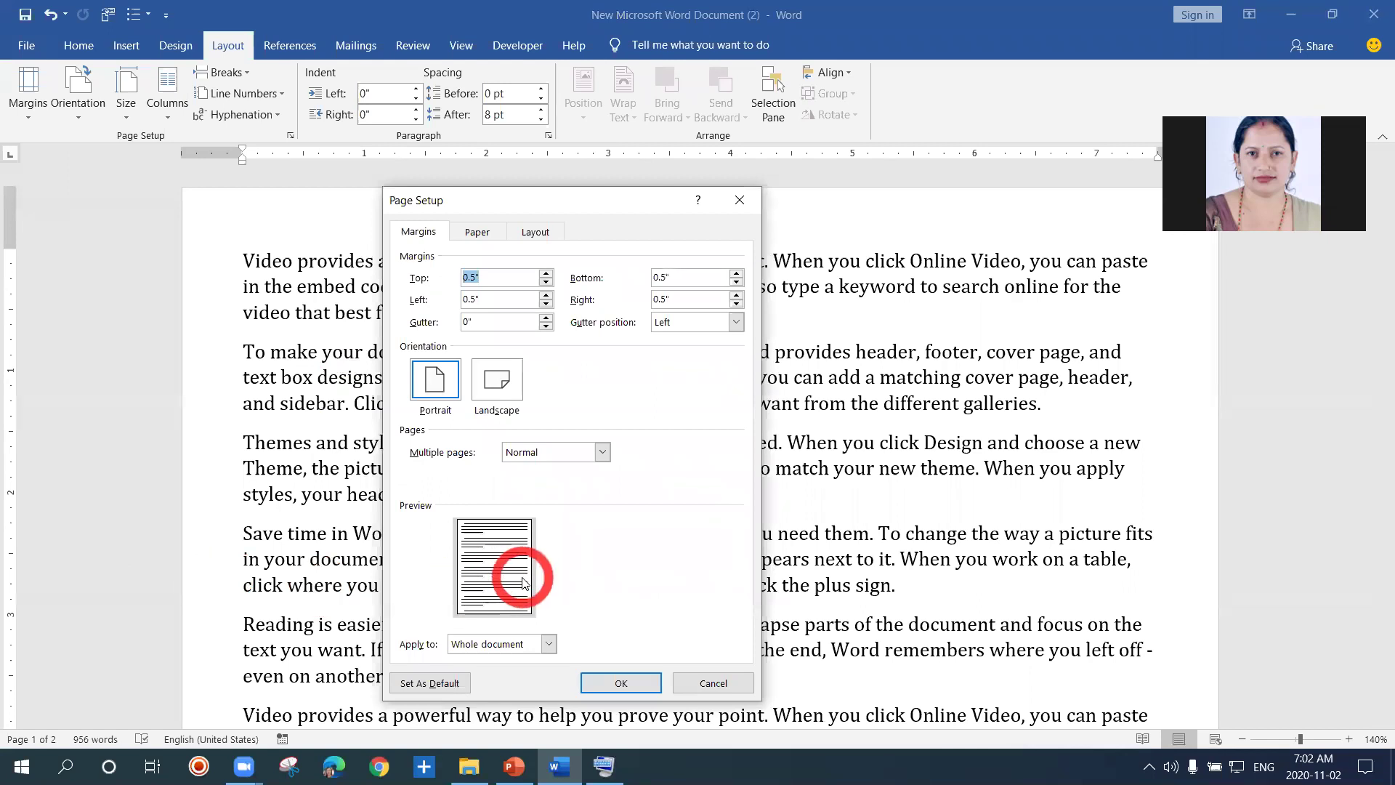
{"action": "left_click", "coordinate": [493, 406]}
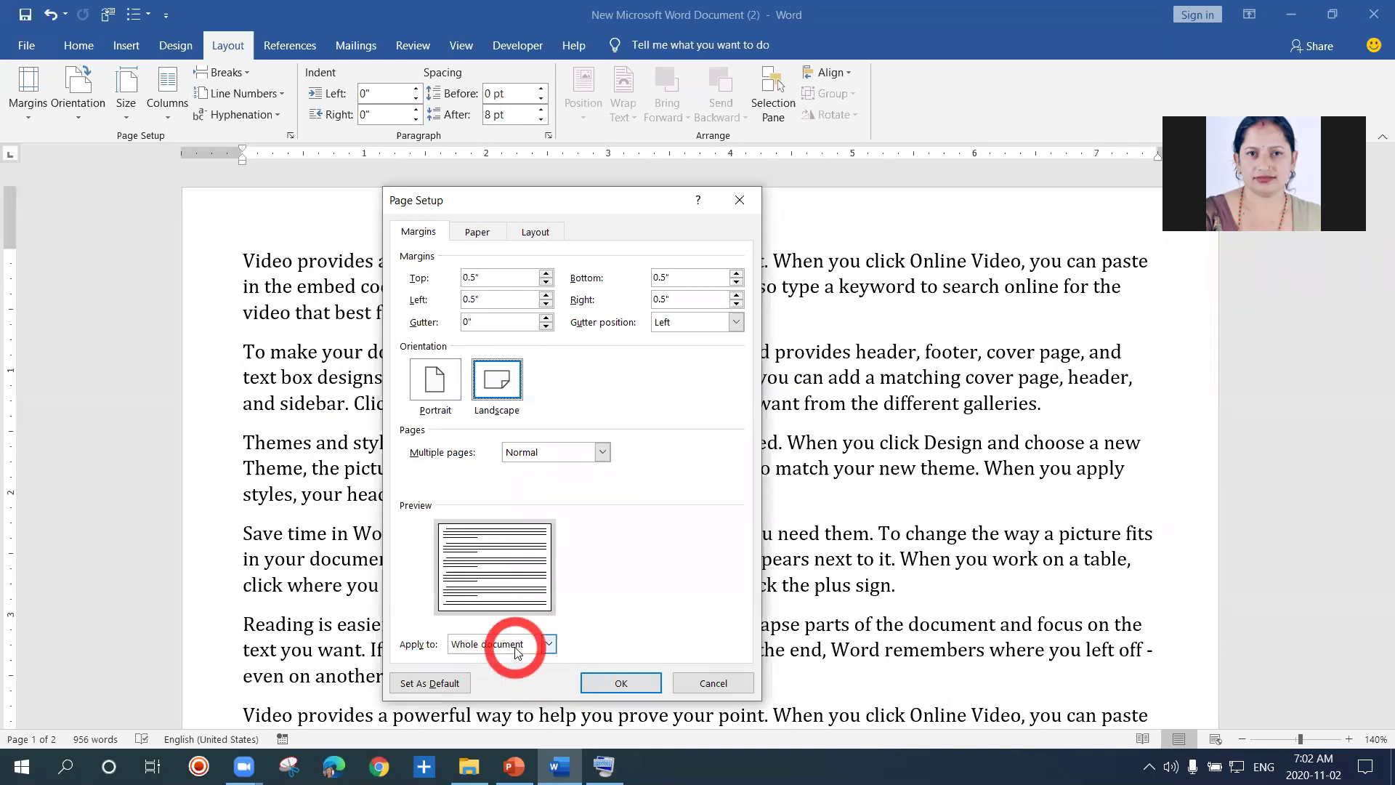
{"action": "left_click", "coordinate": [616, 685]}
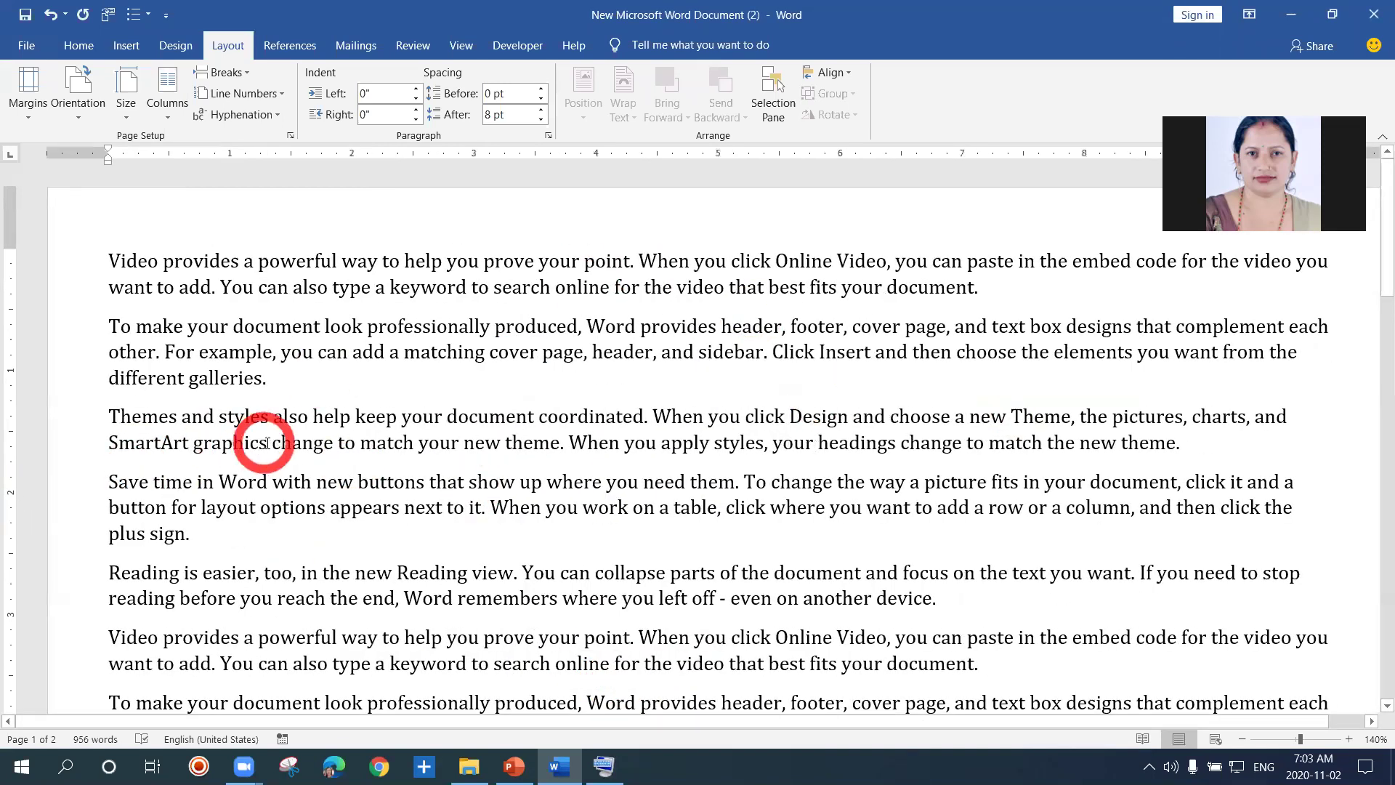
{"action": "scroll", "coordinate": [512, 467], "scroll_direction": "down", "scroll_amount": 15}
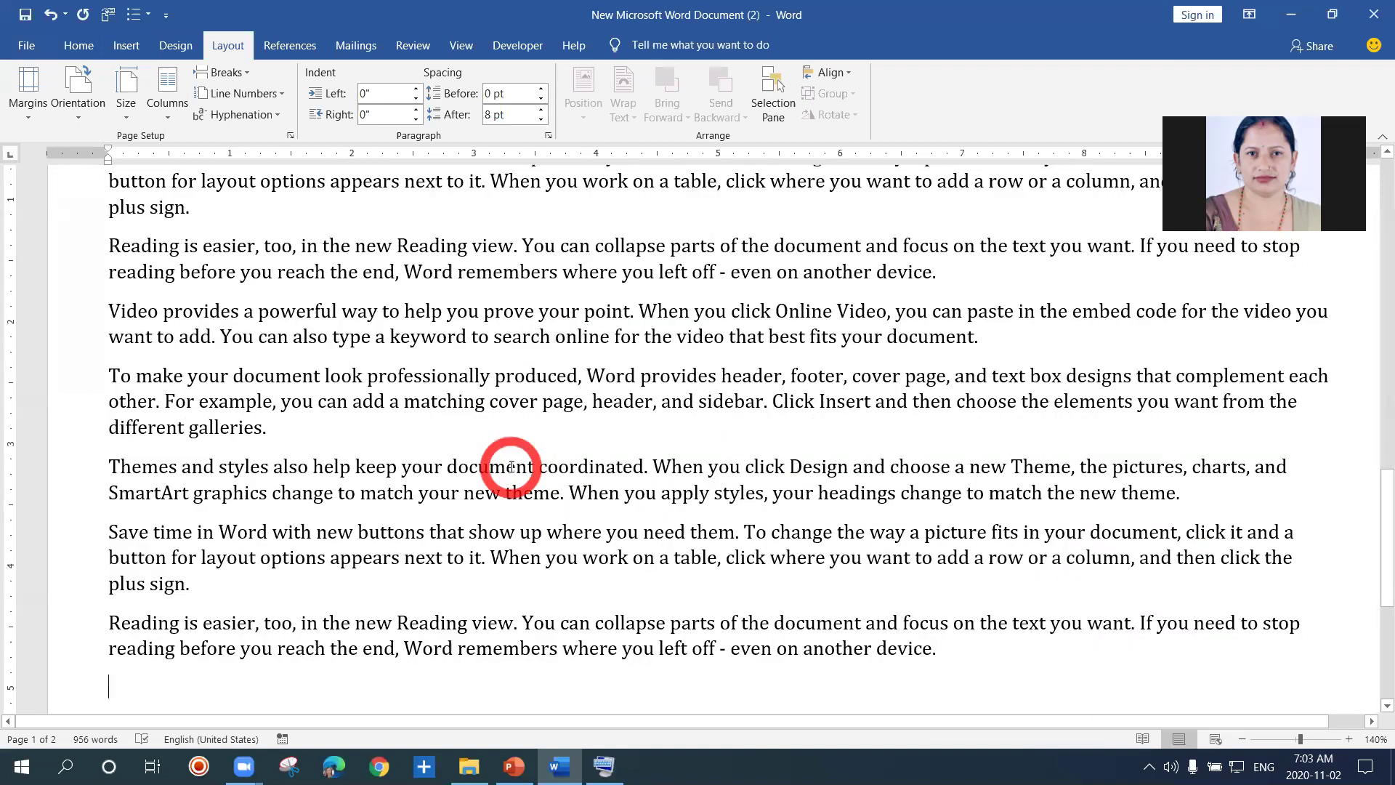
{"action": "scroll", "coordinate": [511, 466], "scroll_direction": "up", "scroll_amount": 15}
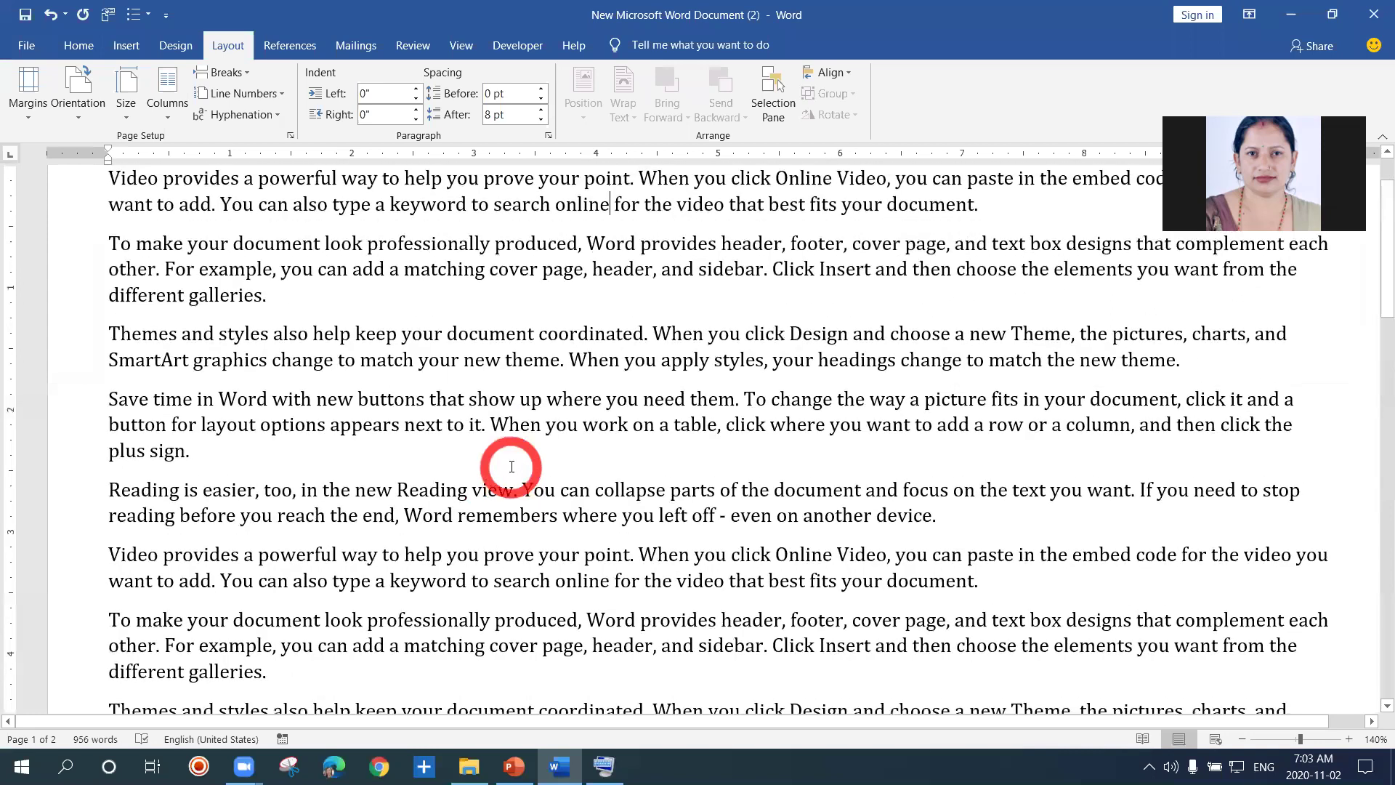
{"action": "scroll", "coordinate": [512, 466], "scroll_direction": "down", "scroll_amount": 3}
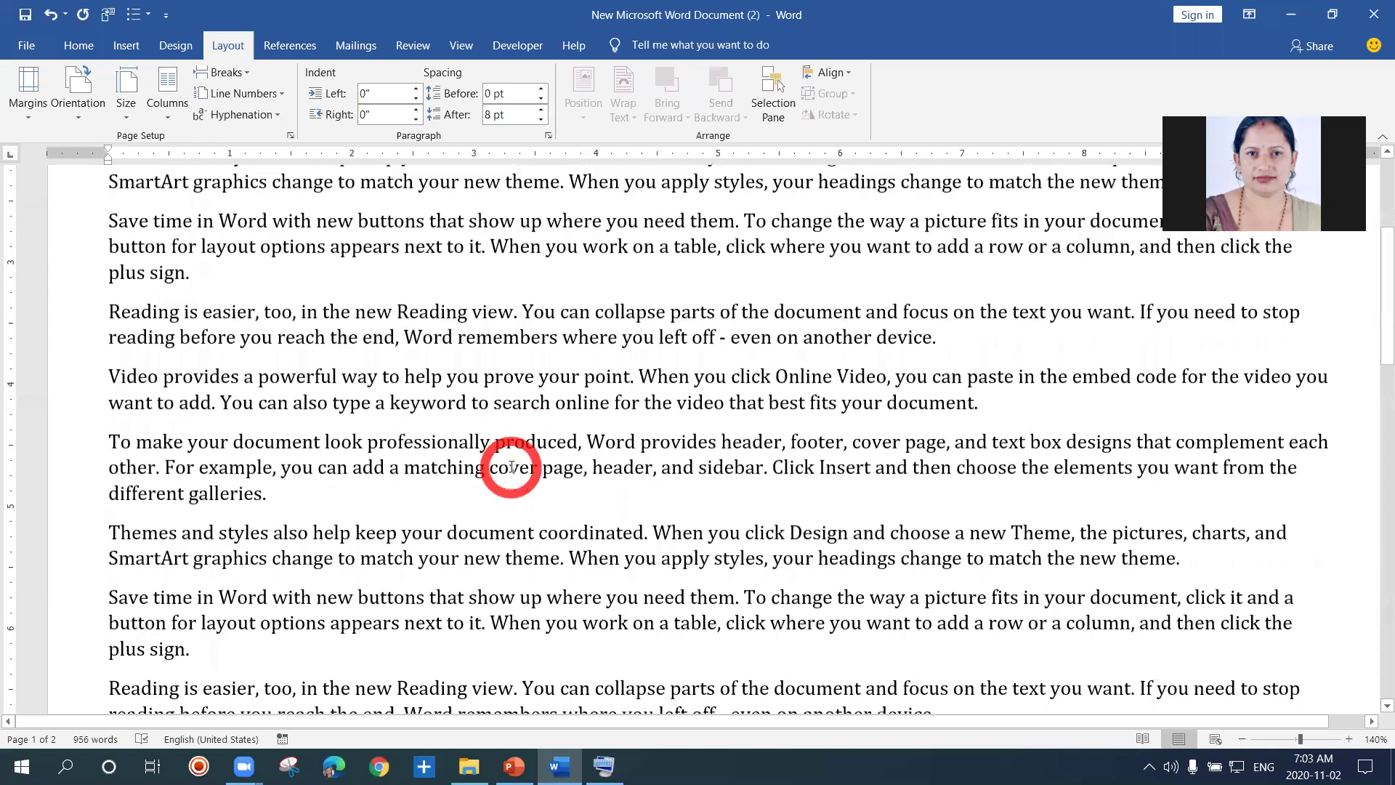
{"action": "scroll", "coordinate": [511, 467], "scroll_direction": "down", "scroll_amount": 1}
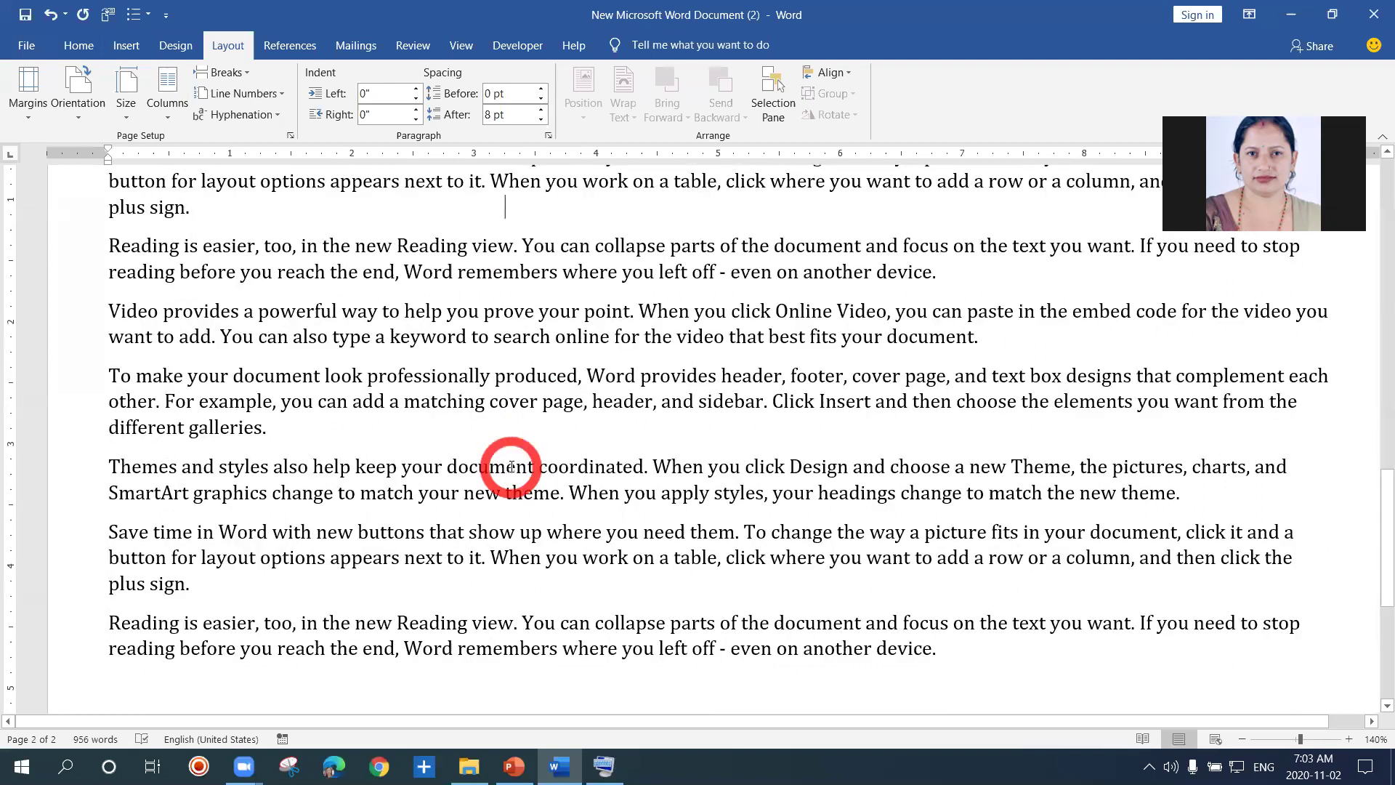
{"action": "scroll", "coordinate": [511, 466], "scroll_direction": "up", "scroll_amount": 15}
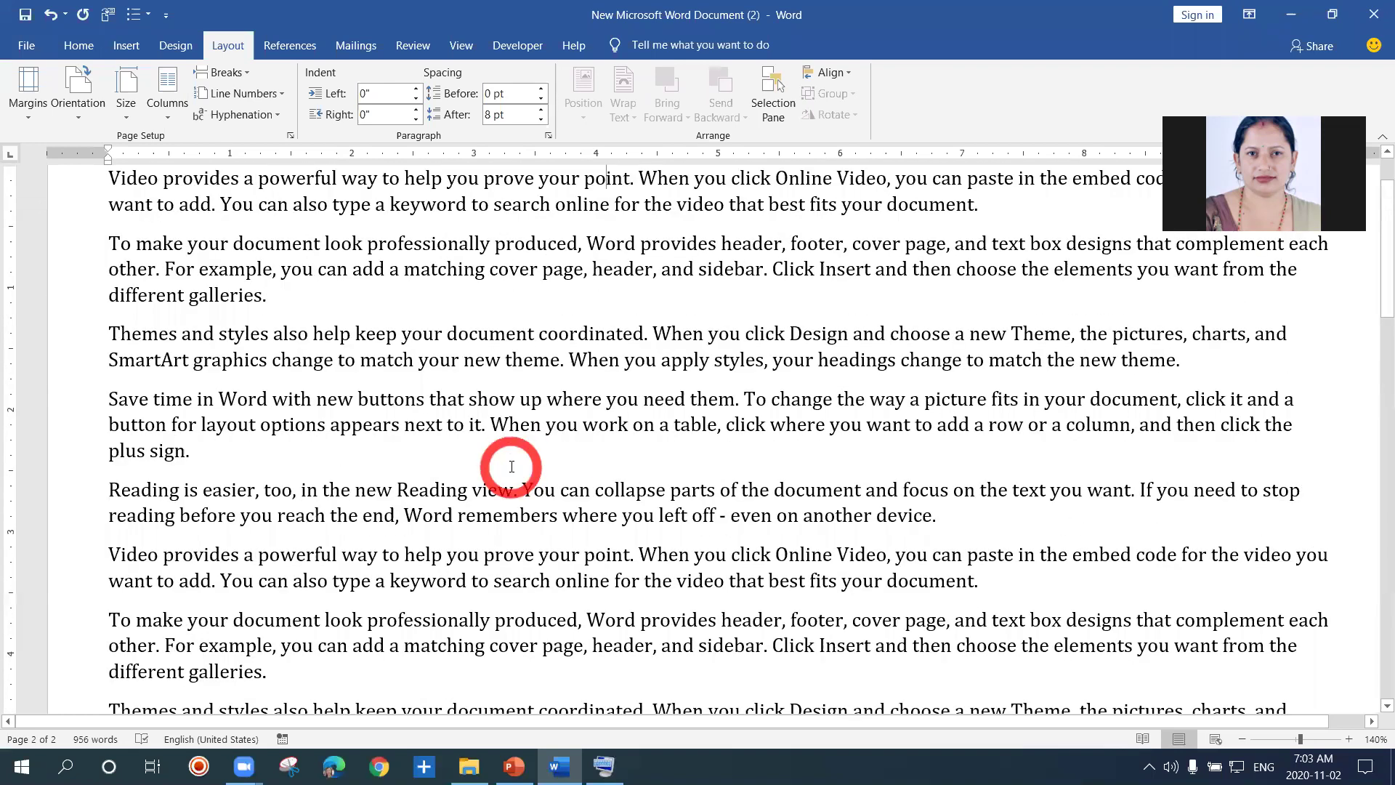
Step: Switch the document's page orientation back to Portrait
{"action": "left_click", "coordinate": [80, 117]}
{"action": "left_click", "coordinate": [99, 147]}
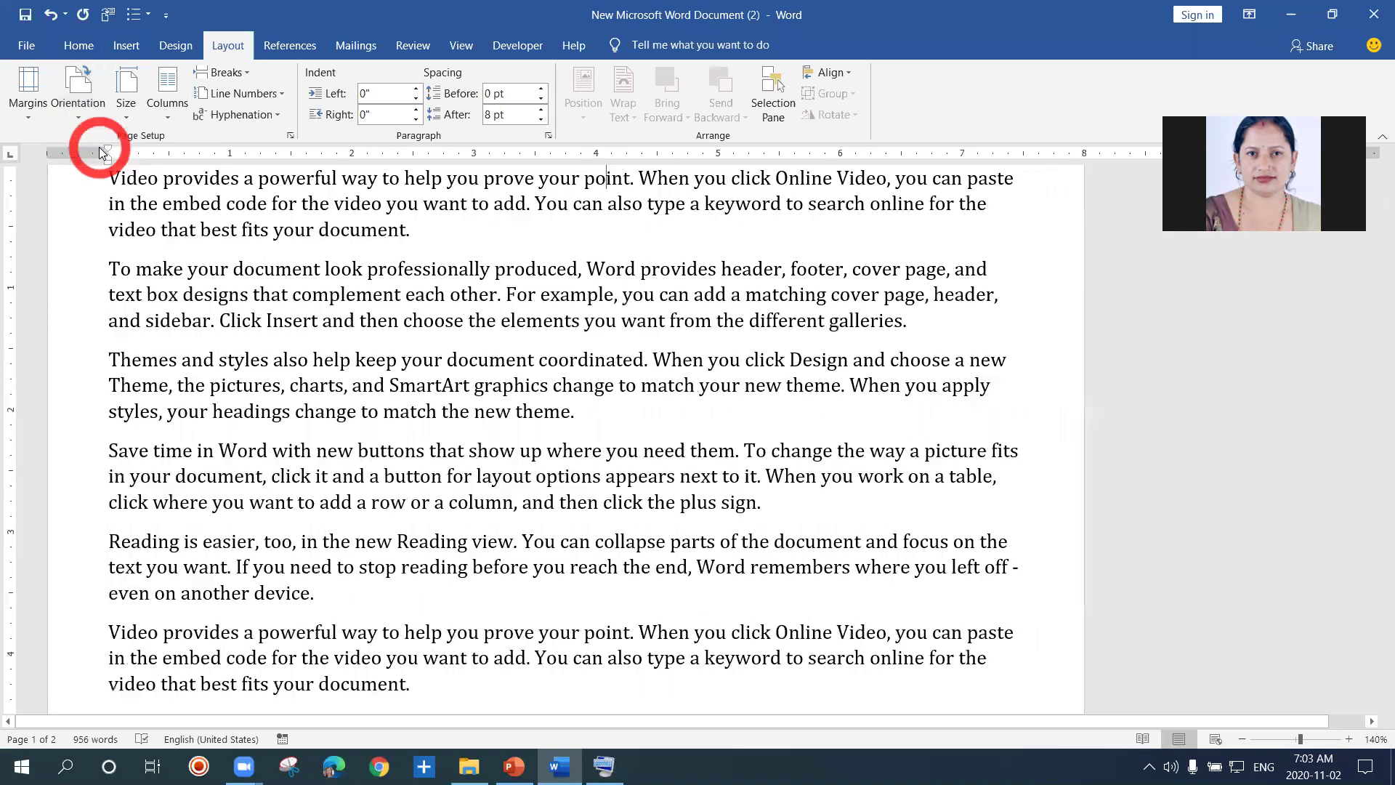
Step: Set the document to Landscape orientation, split its text into two columns, and review the pages
{"action": "left_click", "coordinate": [78, 112]}
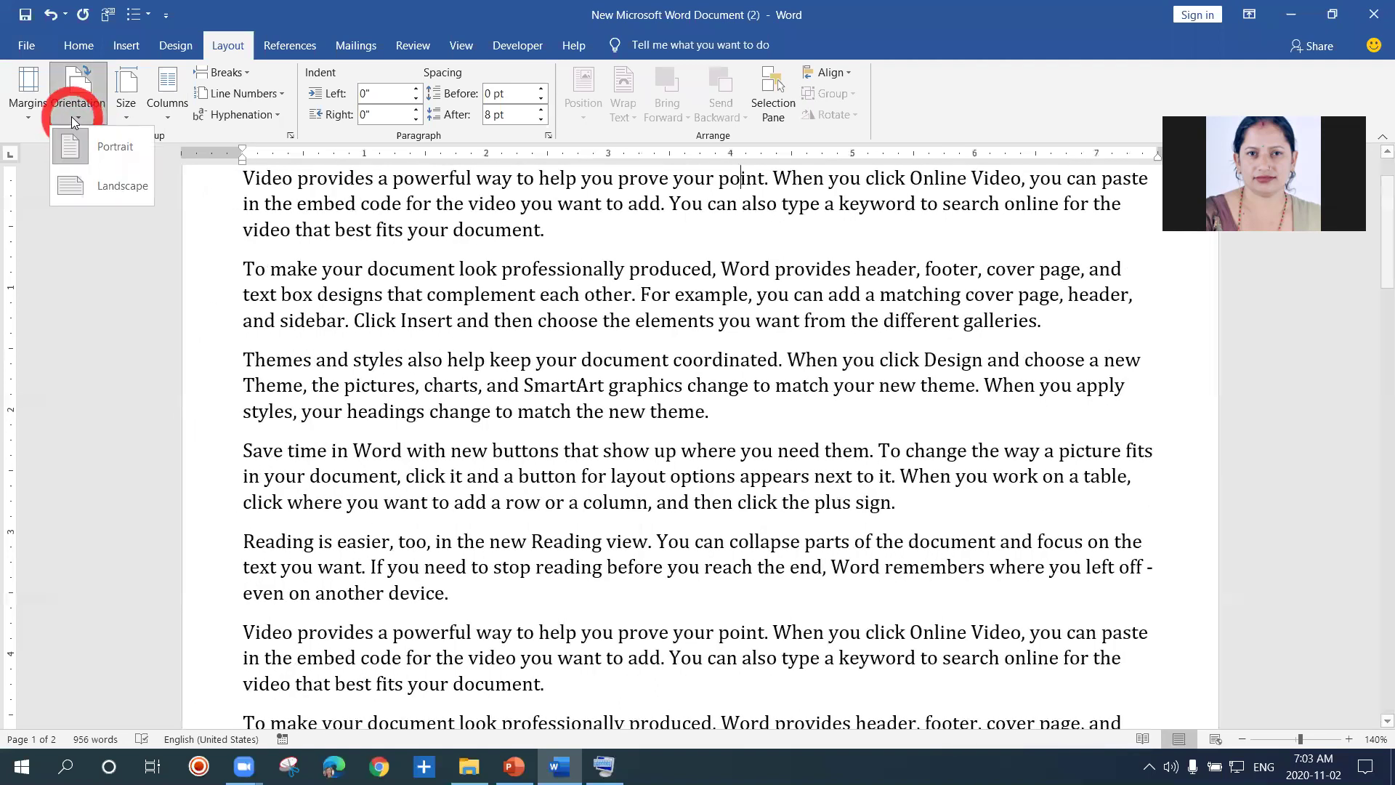
{"action": "left_click", "coordinate": [92, 178]}
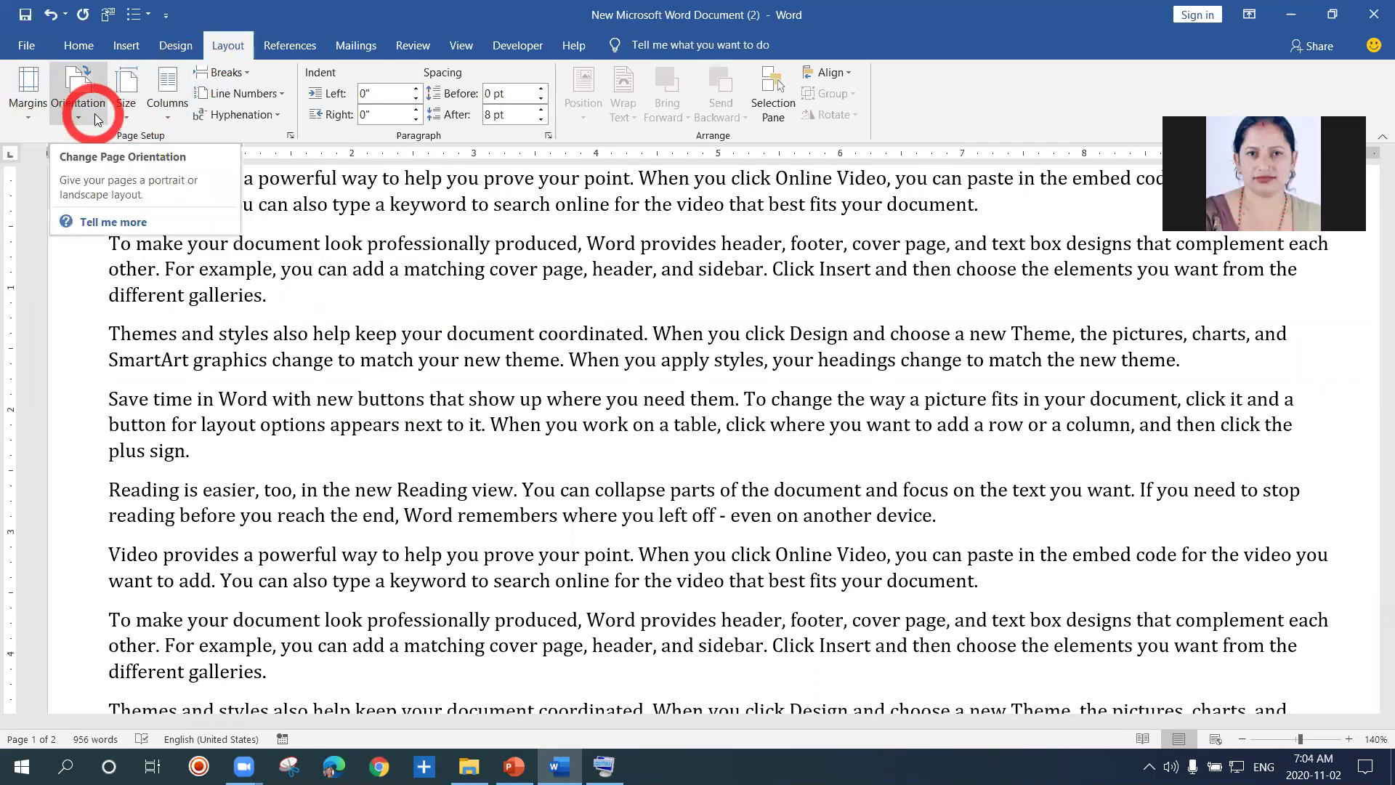
{"action": "left_click", "coordinate": [170, 113]}
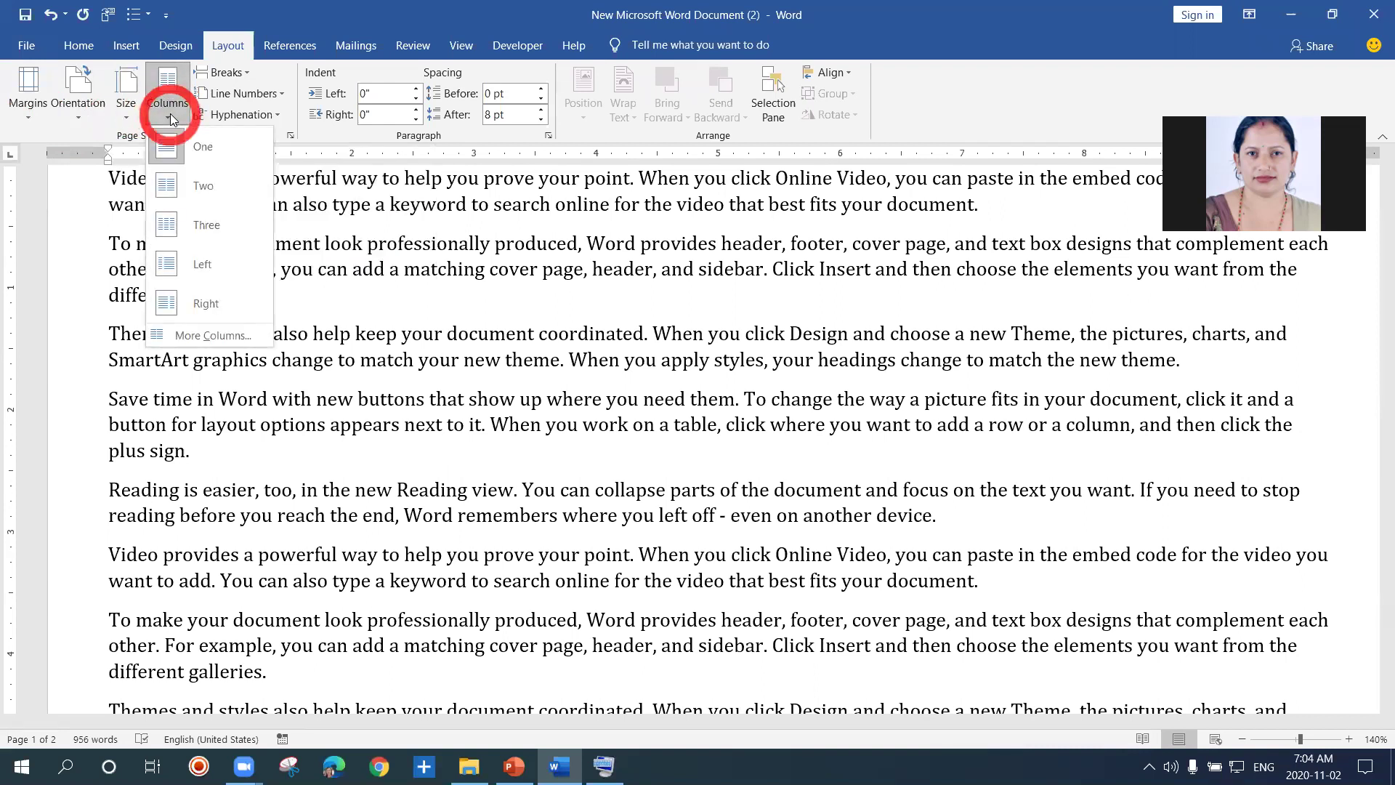
{"action": "left_click", "coordinate": [196, 187]}
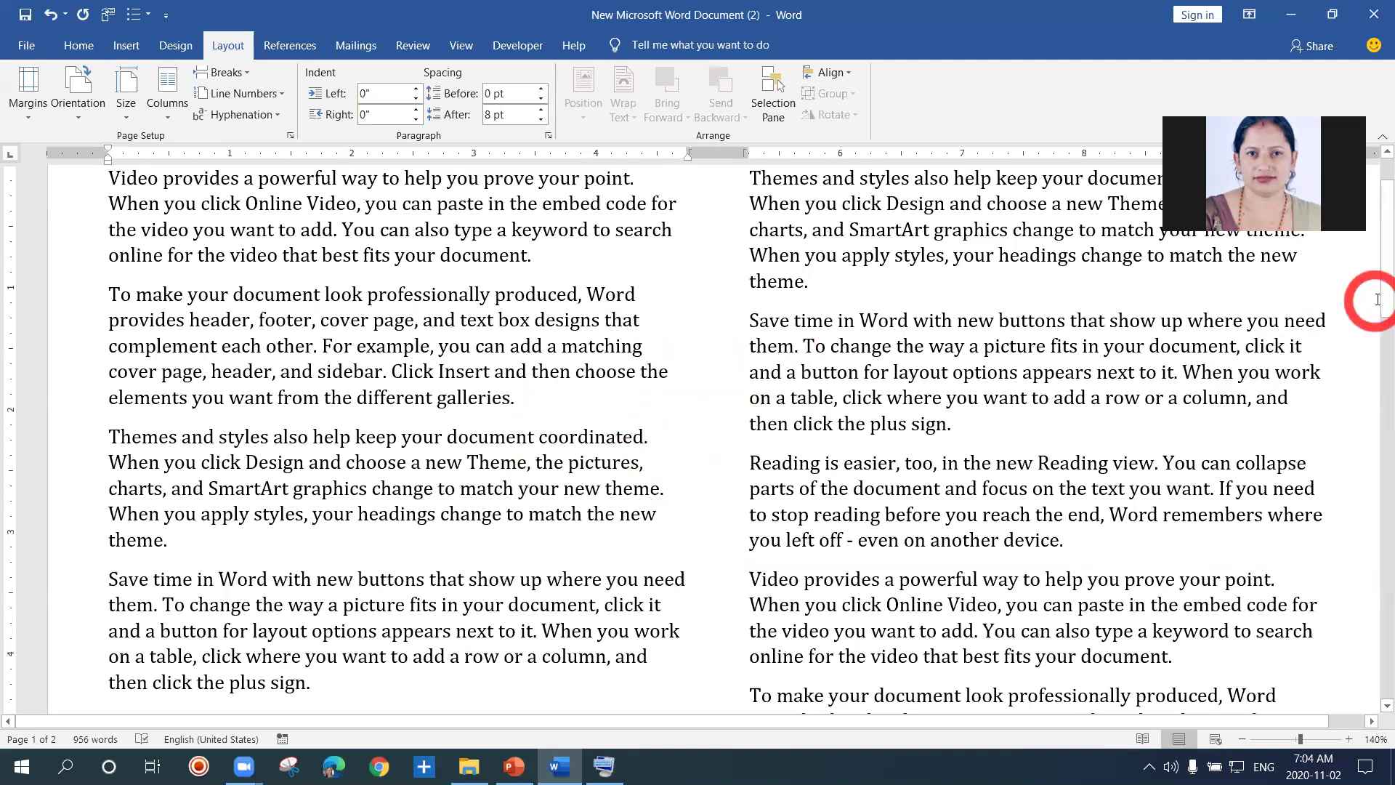
{"action": "left_click_drag", "start_coordinate": [1383, 306], "coordinate": [1384, 560]}
{"action": "left_click_drag", "start_coordinate": [1375, 354], "coordinate": [1372, 249]}
{"action": "left_click", "coordinate": [703, 393]}
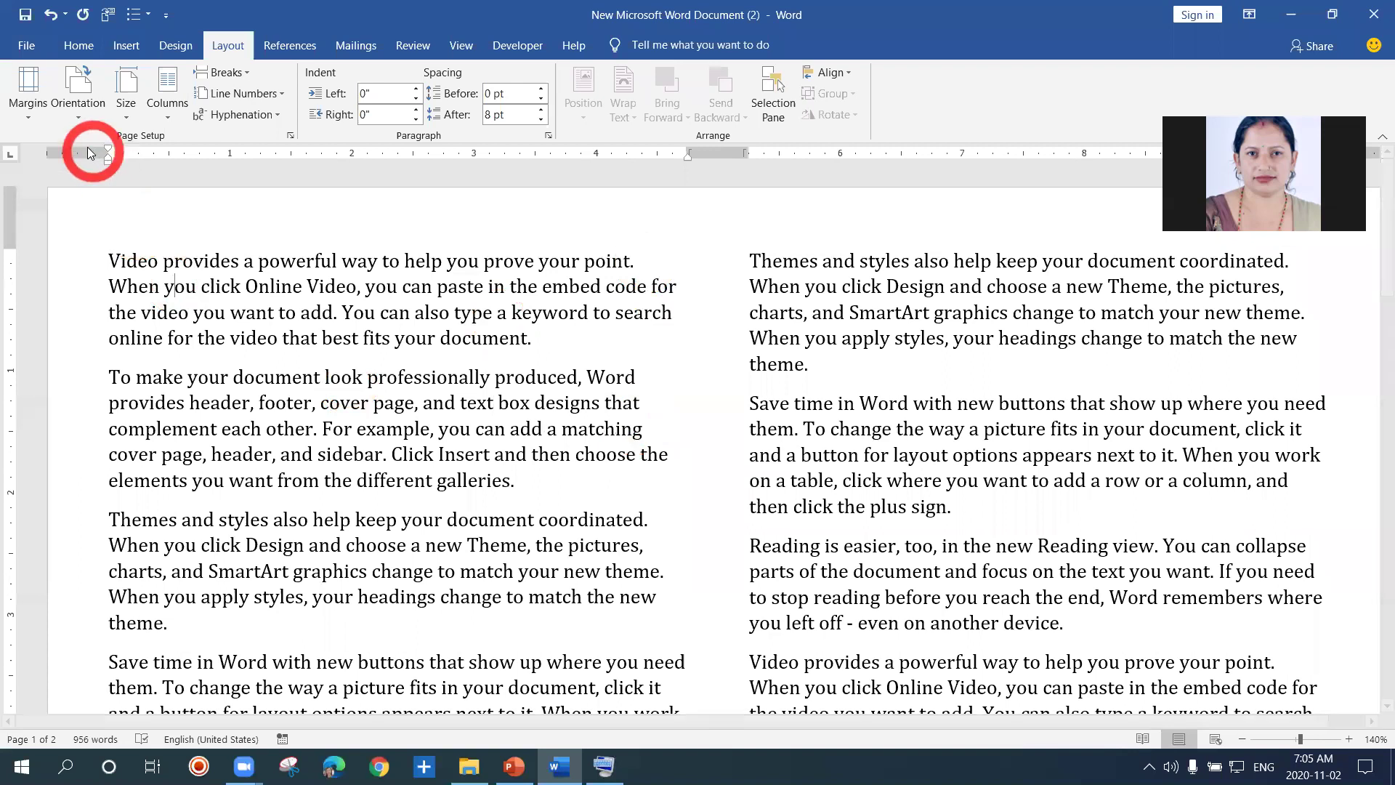
Step: Apply Portrait orientation from this point forward, starting at the cursor in the first paragraph, through the custom margin settings
{"action": "left_click", "coordinate": [29, 116]}
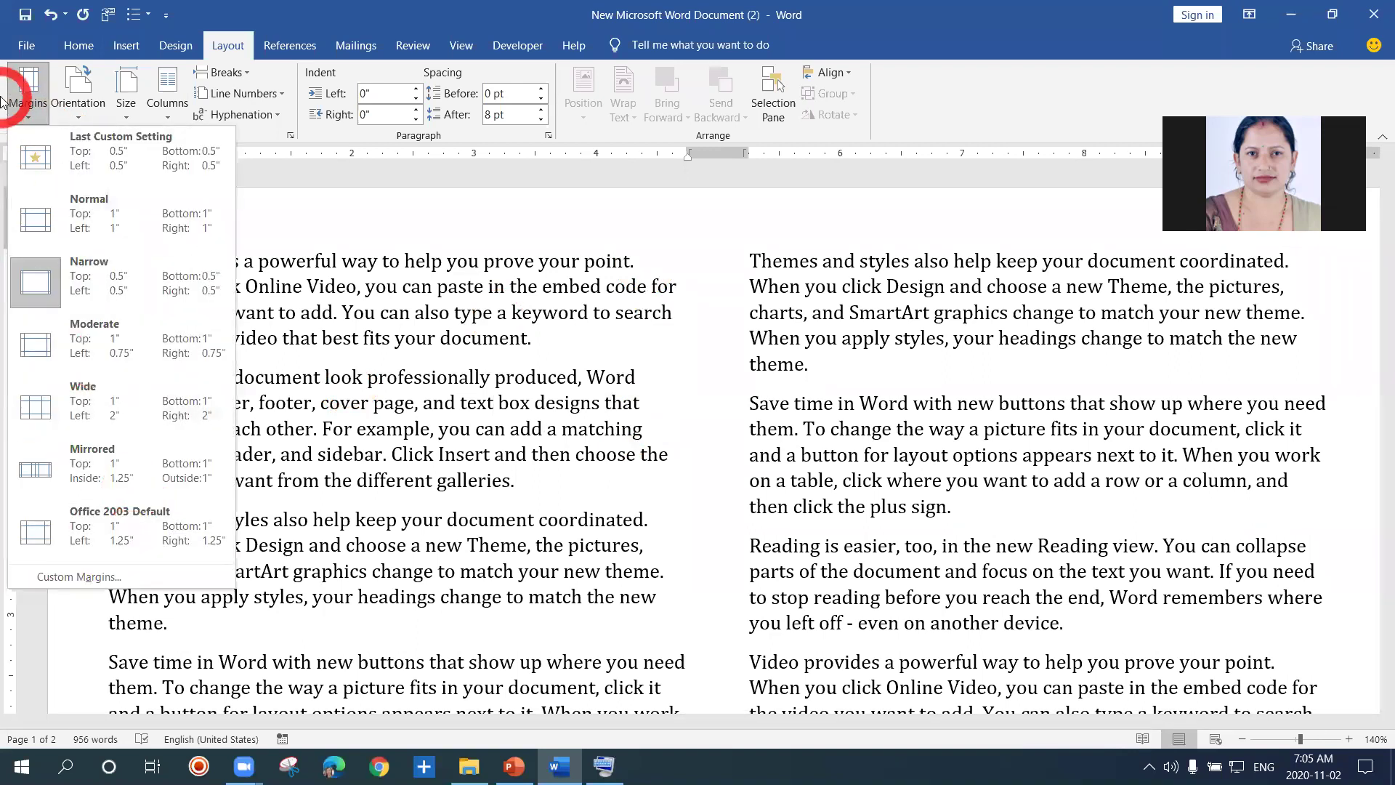
{"action": "left_click", "coordinate": [99, 579]}
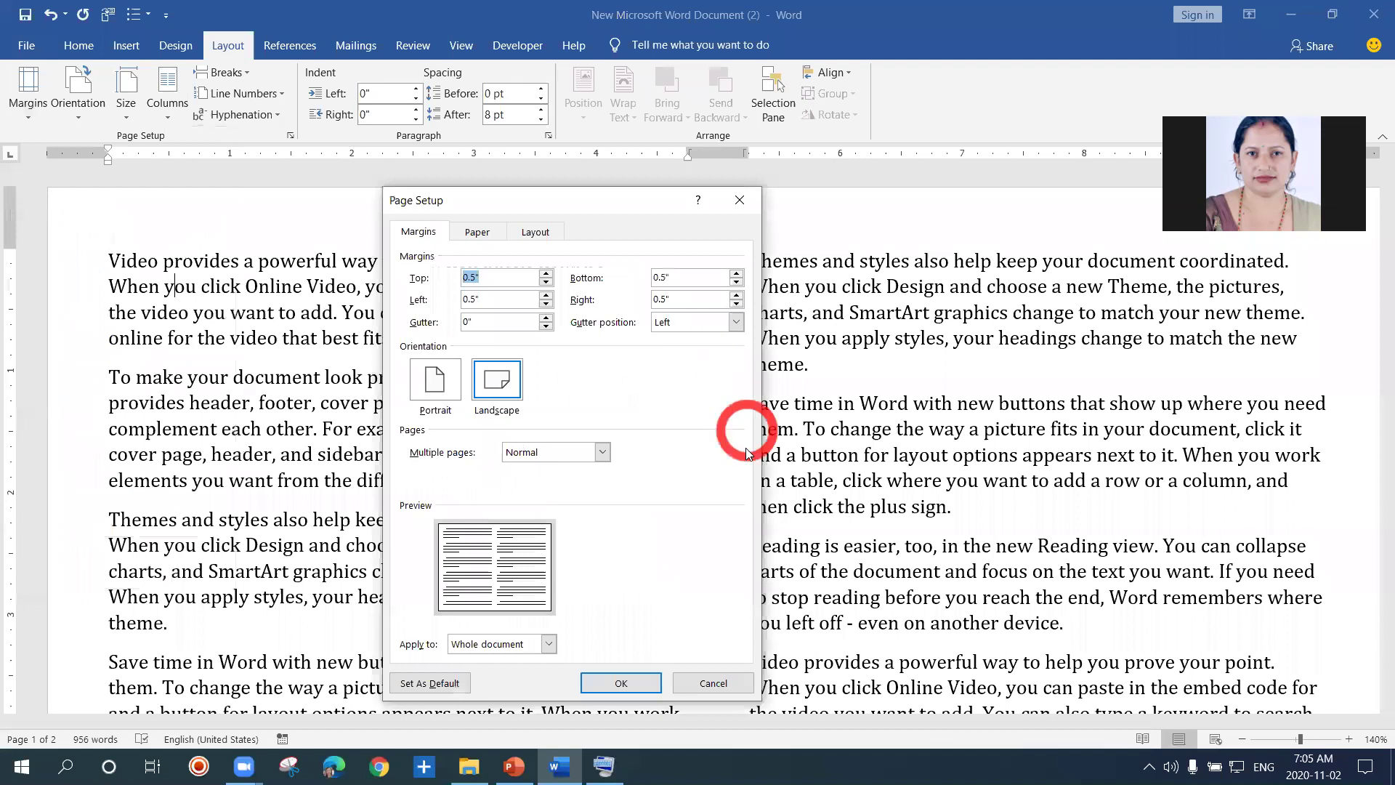
{"action": "left_click", "coordinate": [498, 389]}
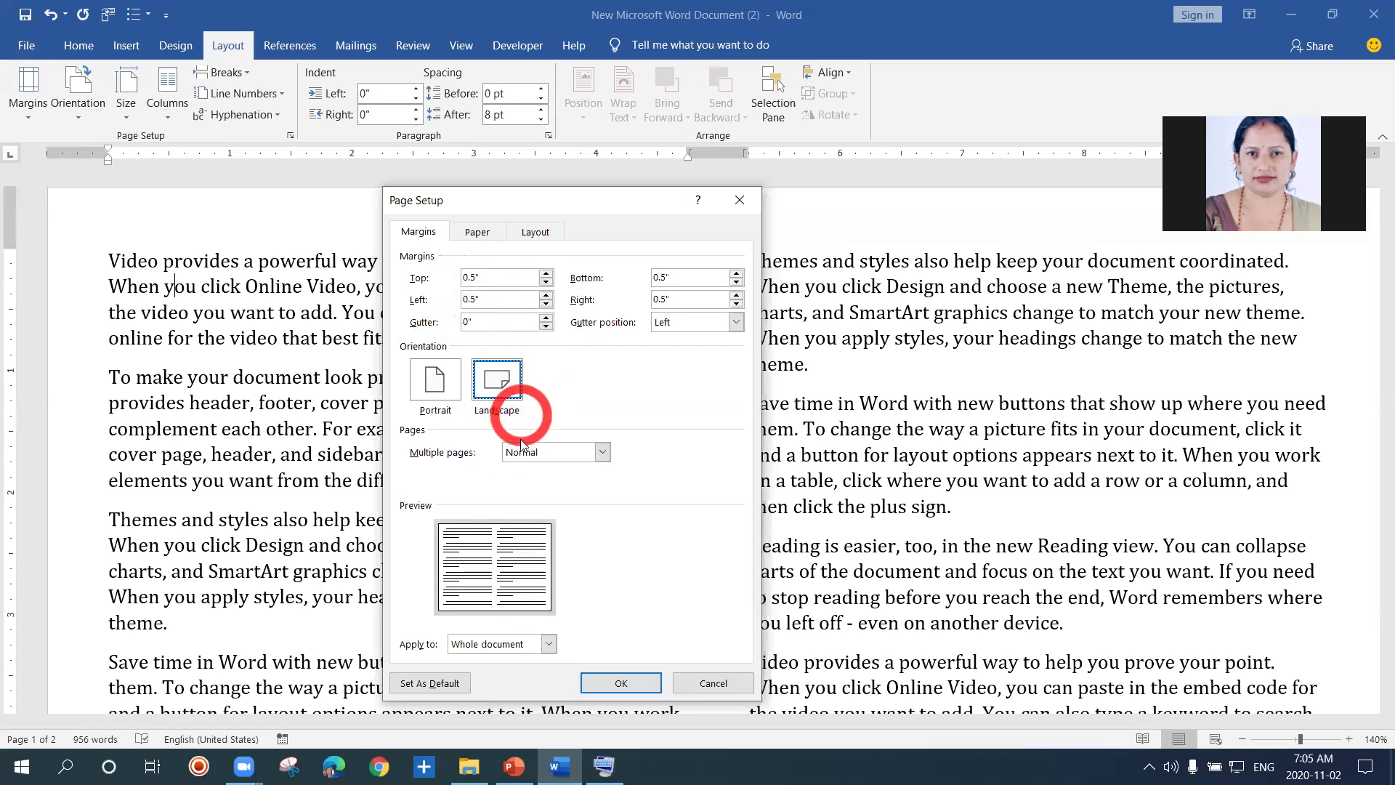
{"action": "left_click", "coordinate": [548, 644]}
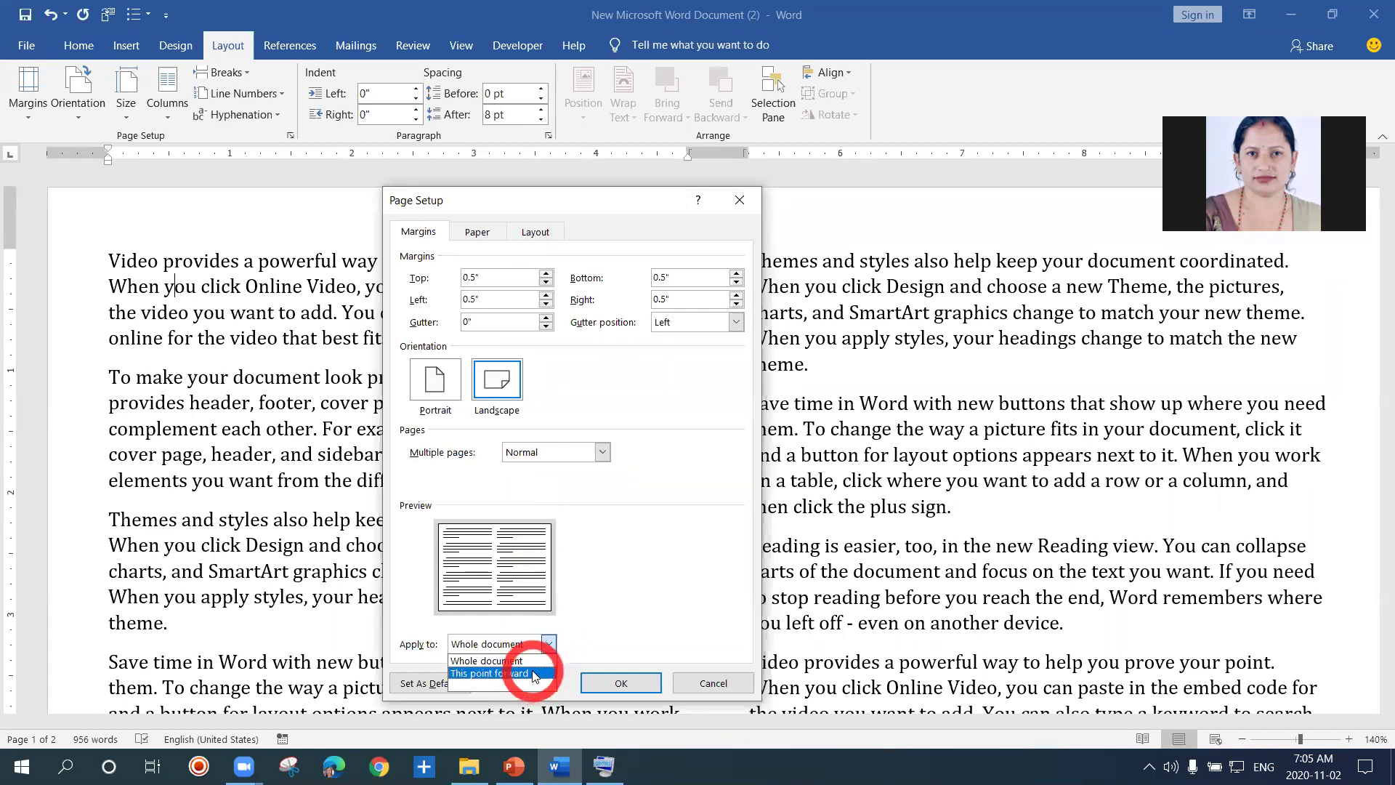
{"action": "left_click", "coordinate": [548, 644]}
{"action": "left_click", "coordinate": [549, 645]}
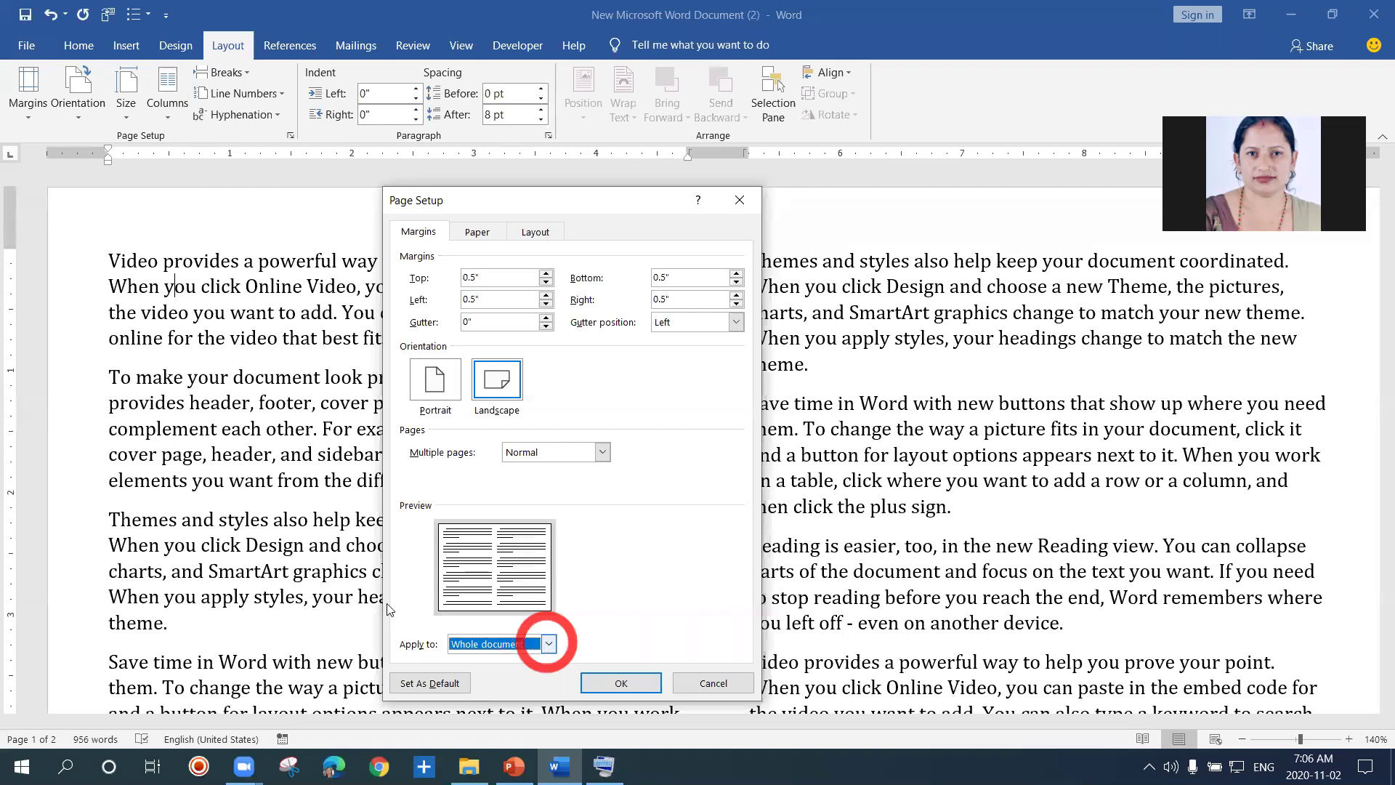
{"action": "left_click", "coordinate": [334, 585]}
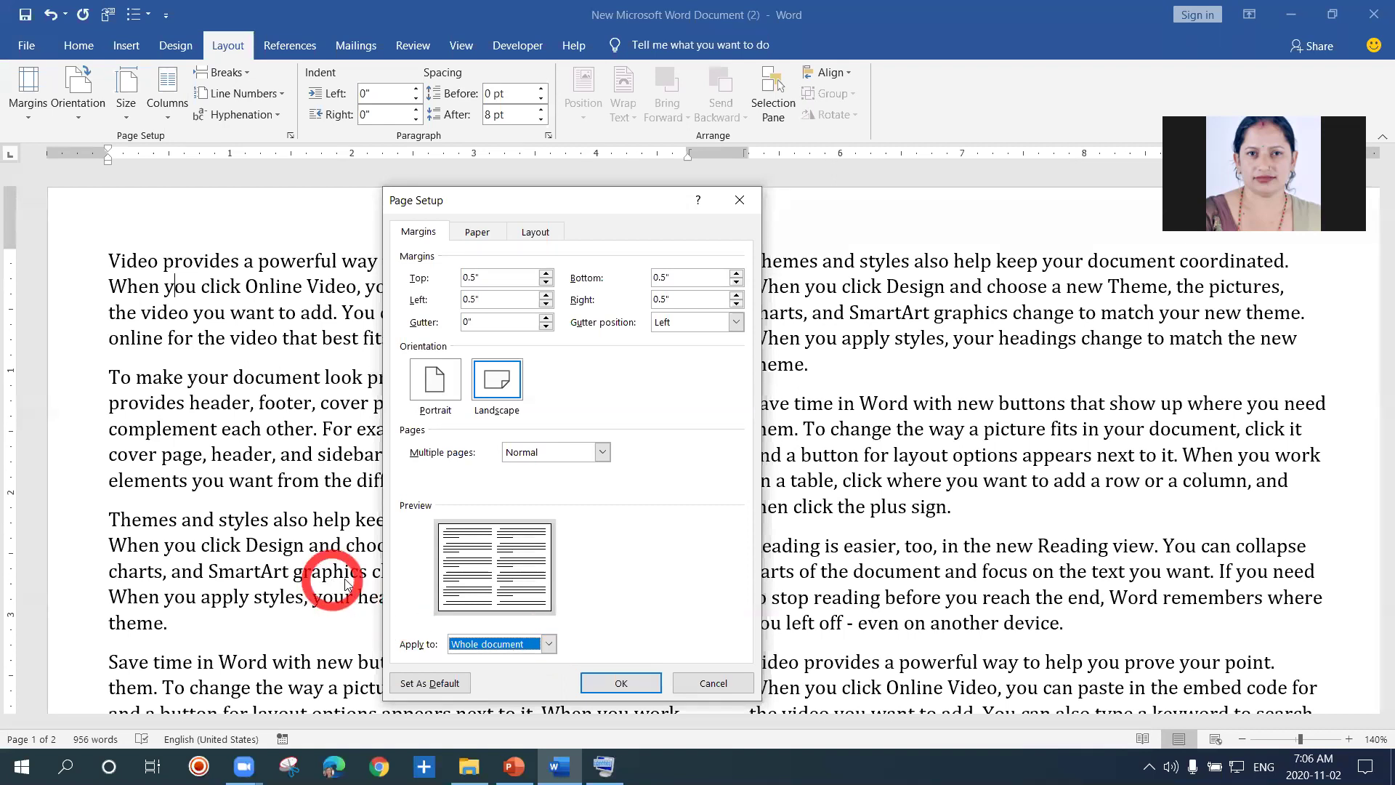
{"action": "left_click", "coordinate": [550, 644]}
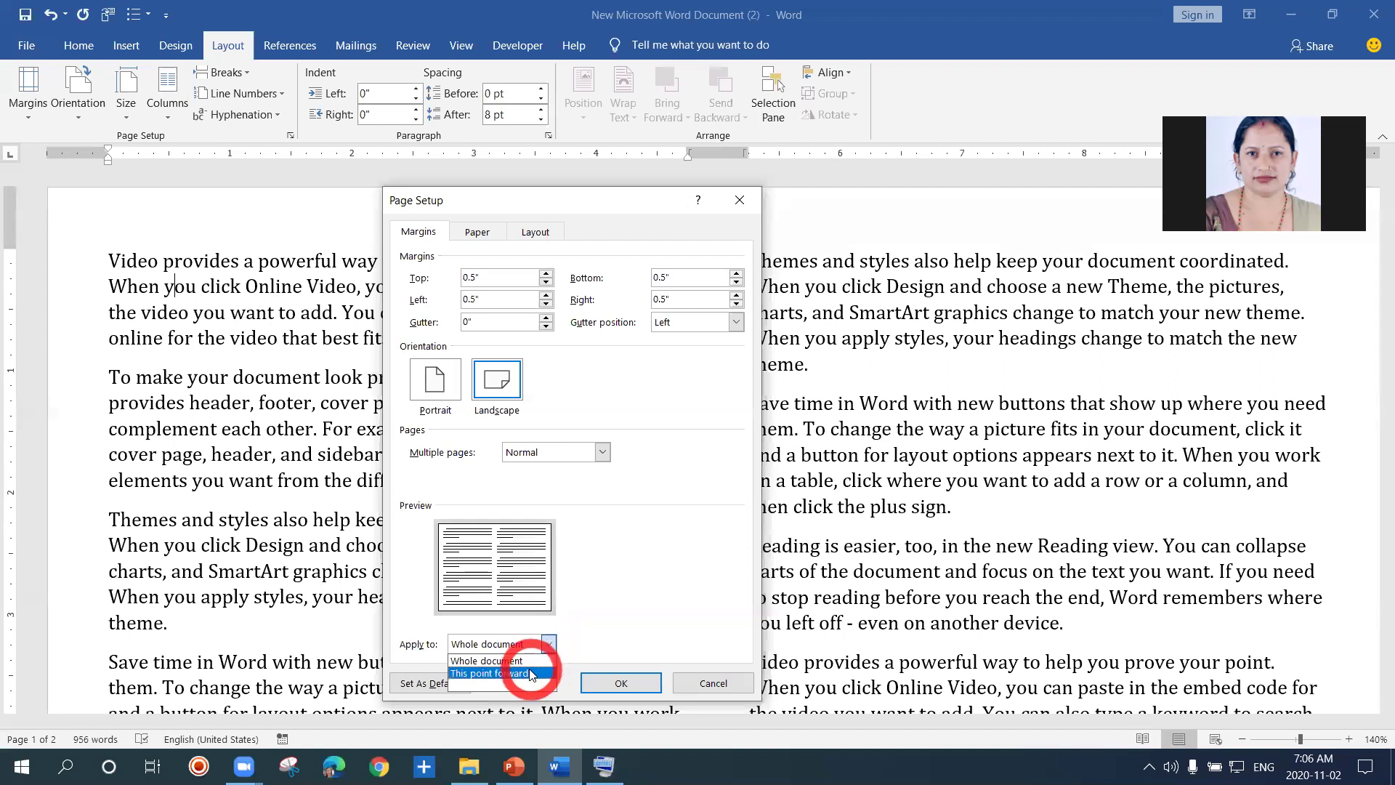
{"action": "left_click", "coordinate": [531, 673]}
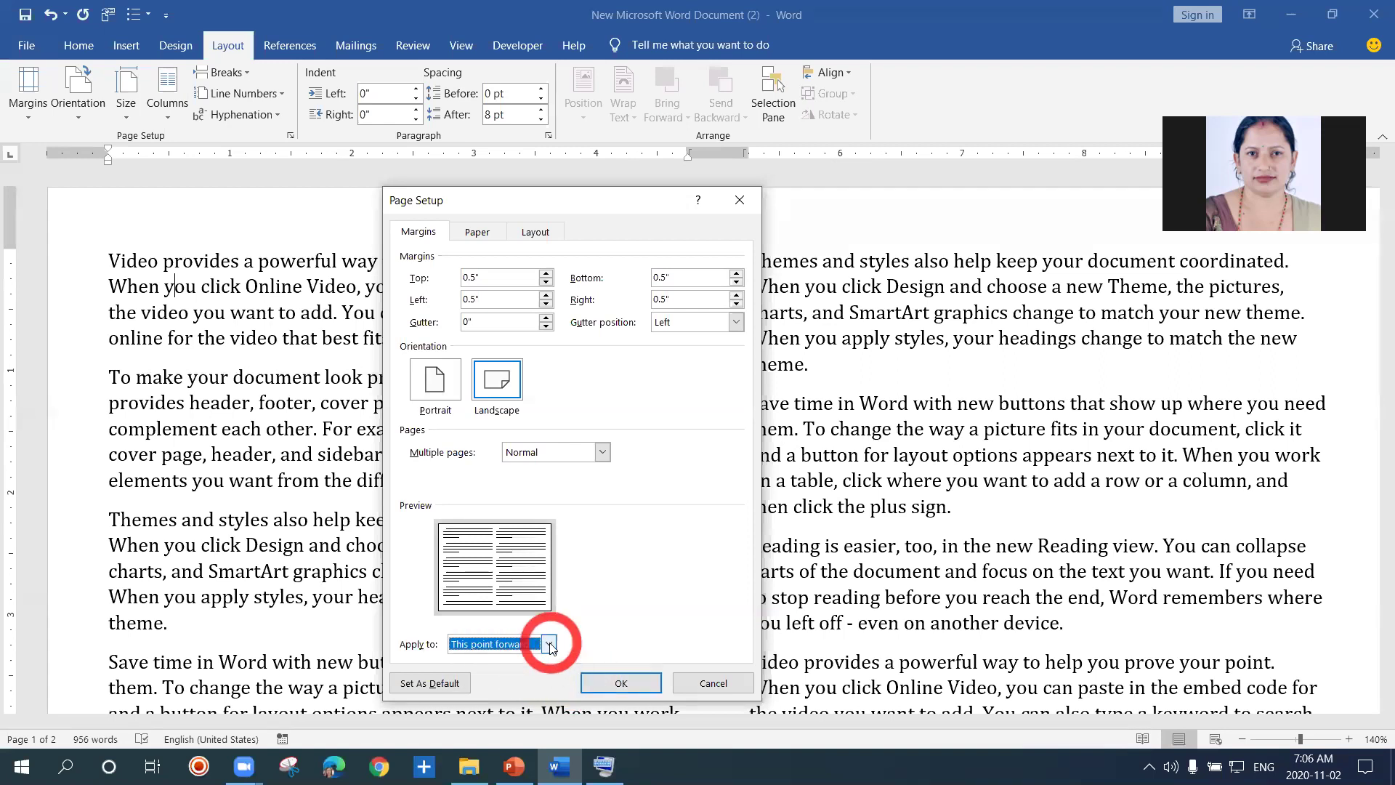
{"action": "left_click", "coordinate": [550, 645]}
{"action": "left_click", "coordinate": [436, 380]}
{"action": "left_click", "coordinate": [435, 381]}
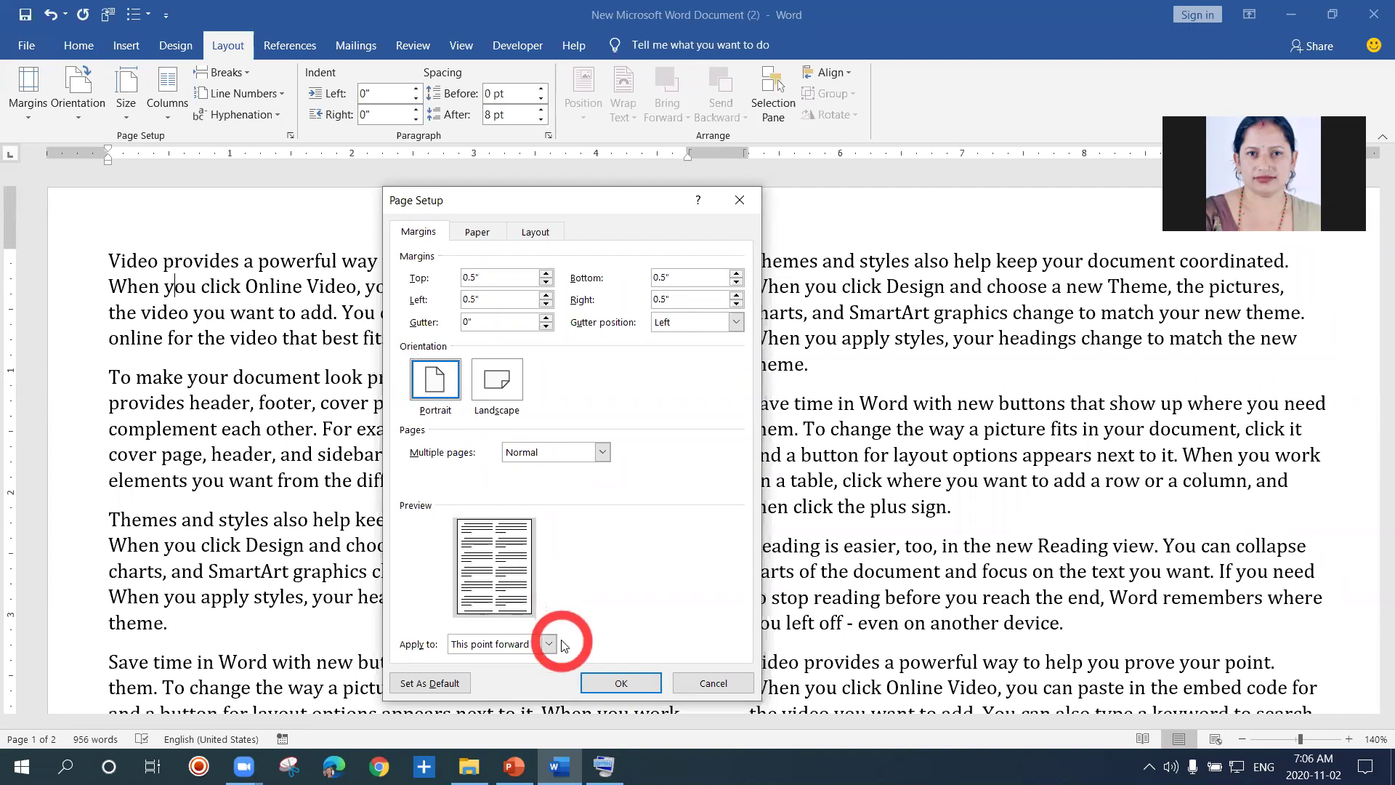
{"action": "left_click", "coordinate": [619, 681]}
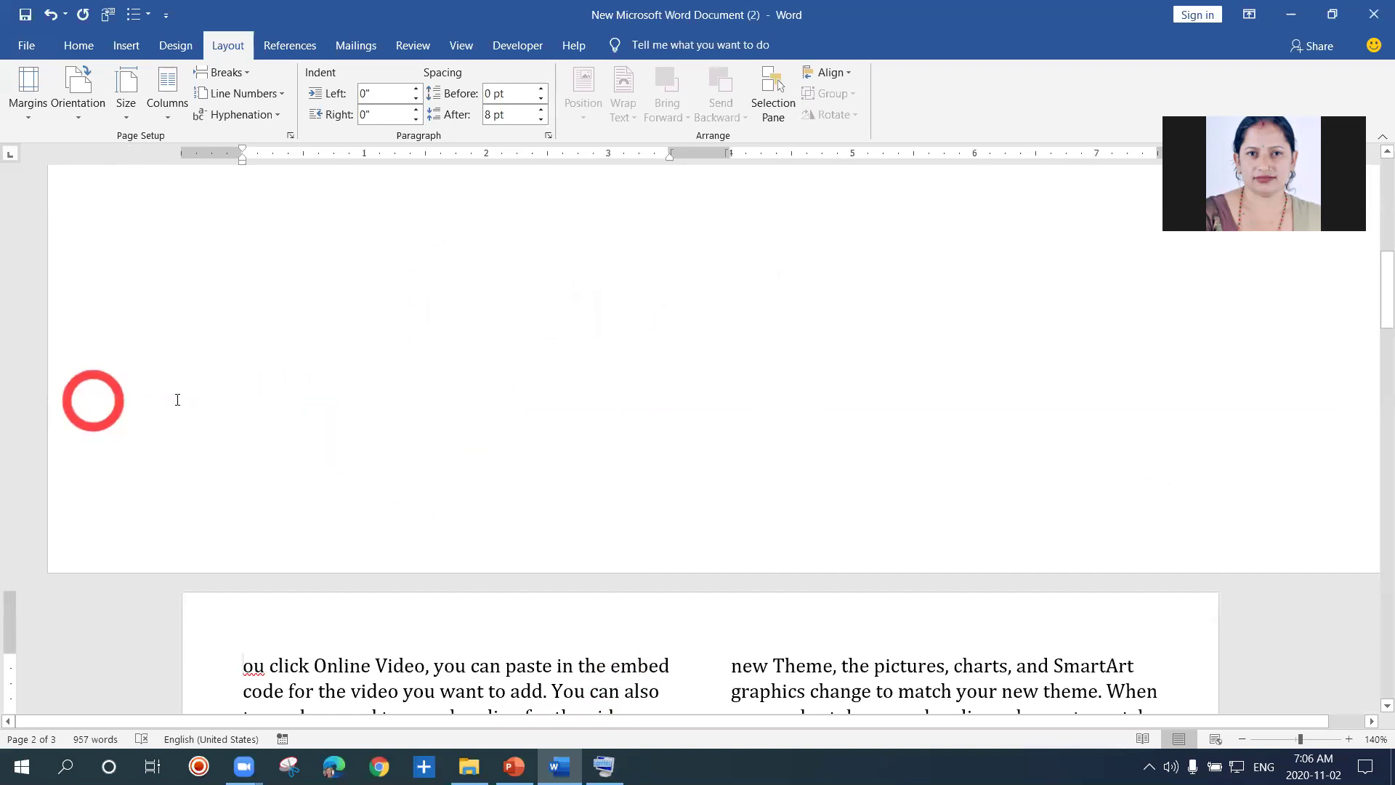
Step: Insert blank paragraphs after the last paragraph of the document until the cursor moves into the second column
{"action": "left_click_drag", "start_coordinate": [1373, 276], "coordinate": [1373, 653]}
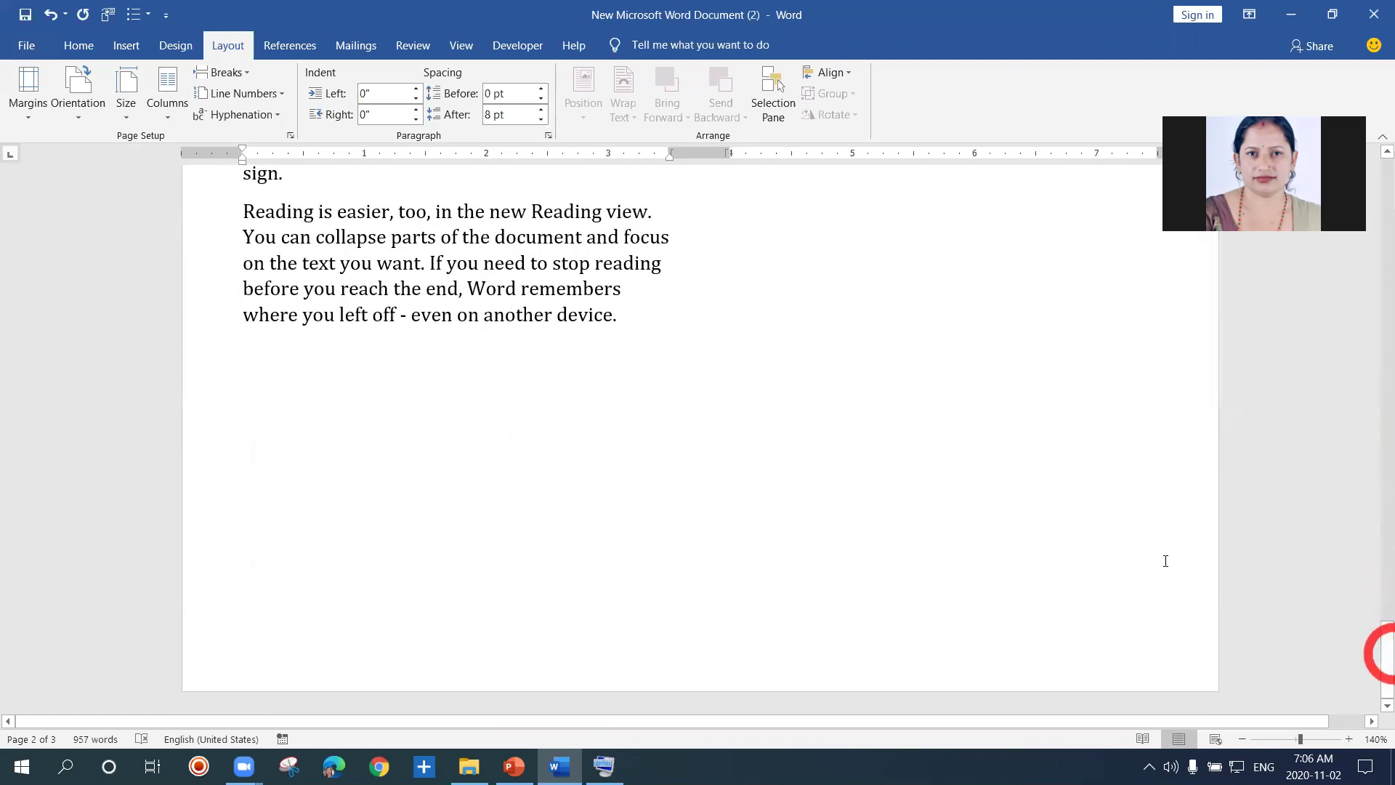
{"action": "left_click", "coordinate": [616, 319]}
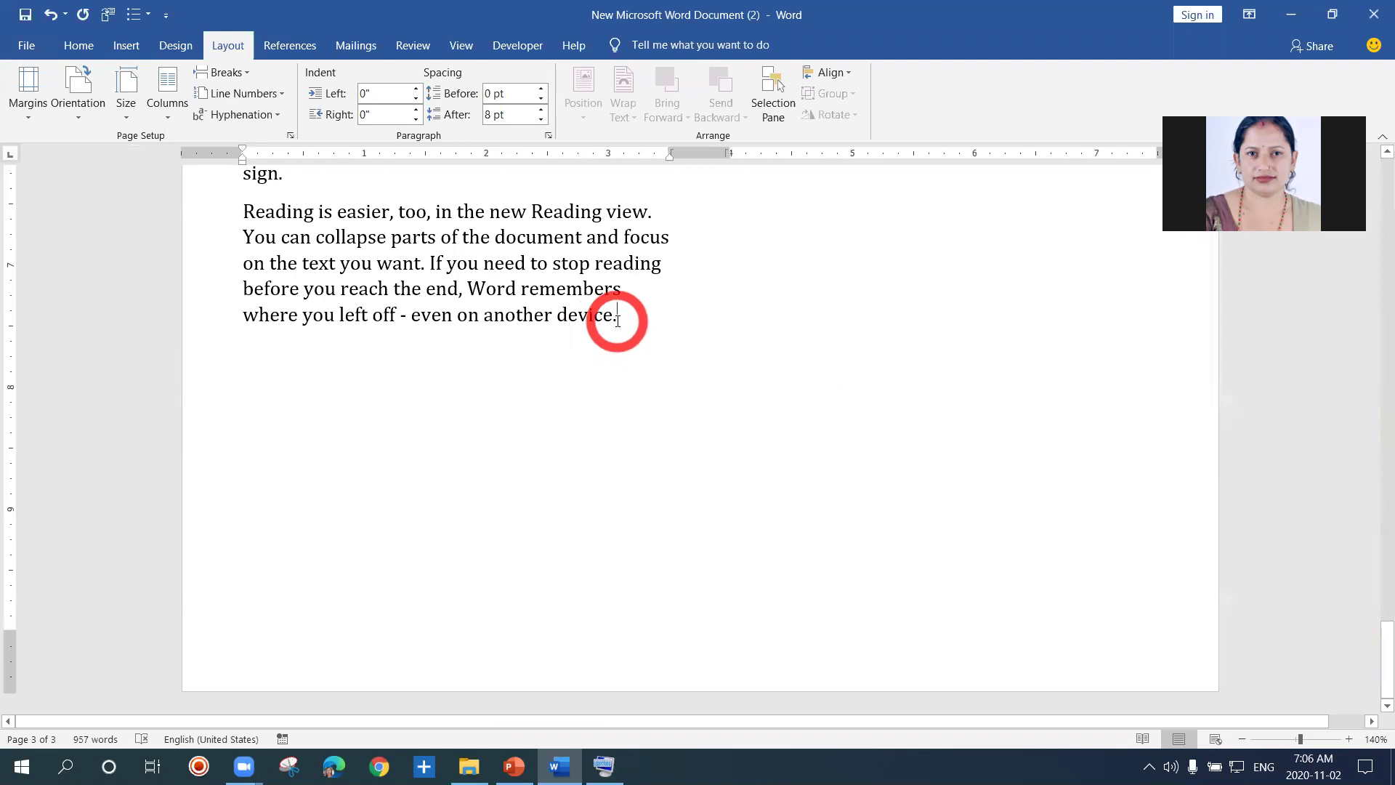
{"action": "key", "text": "Return"}
{"action": "key", "text": "Return"}
{"action": "key", "text": "Return"}
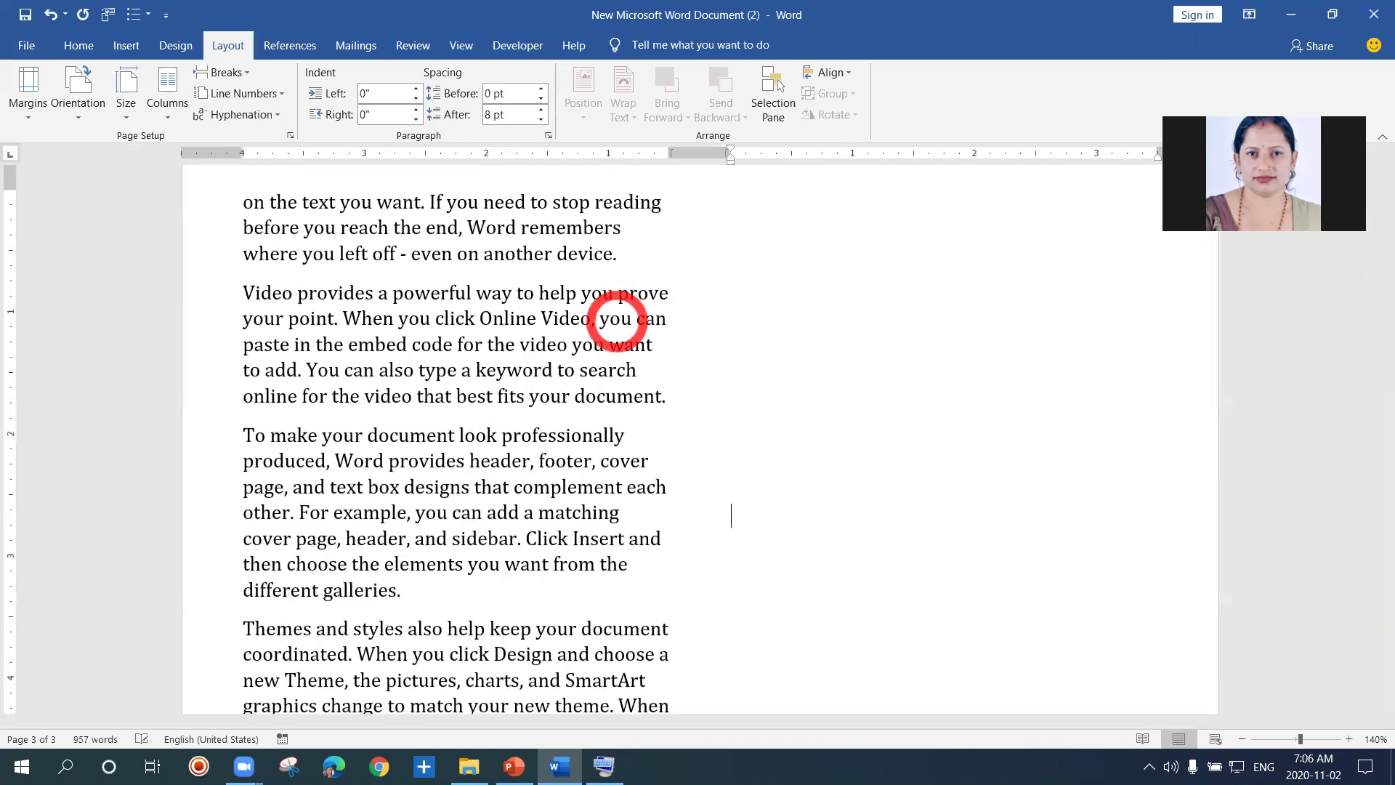
{"action": "left_click_drag", "start_coordinate": [1375, 541], "coordinate": [1378, 661]}
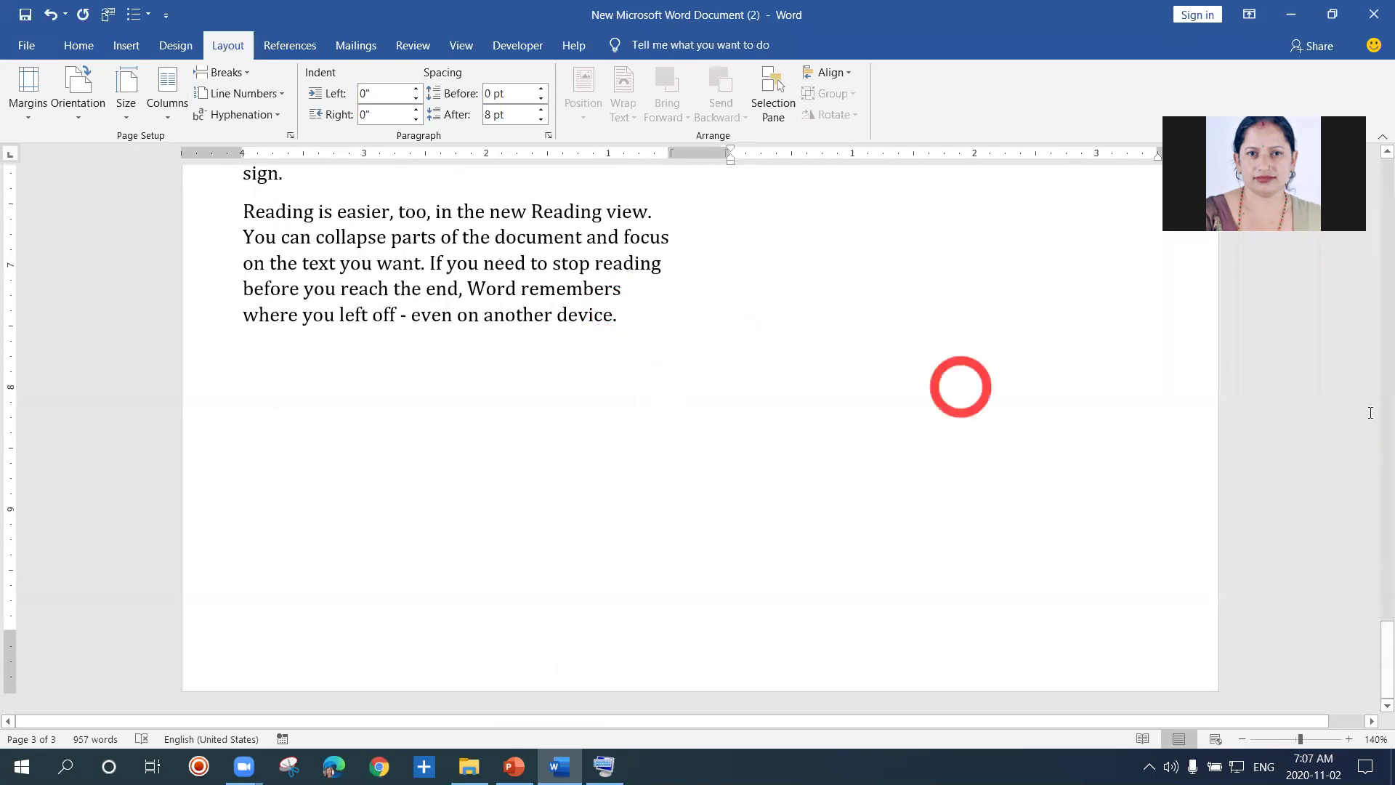
{"action": "left_click", "coordinate": [643, 322]}
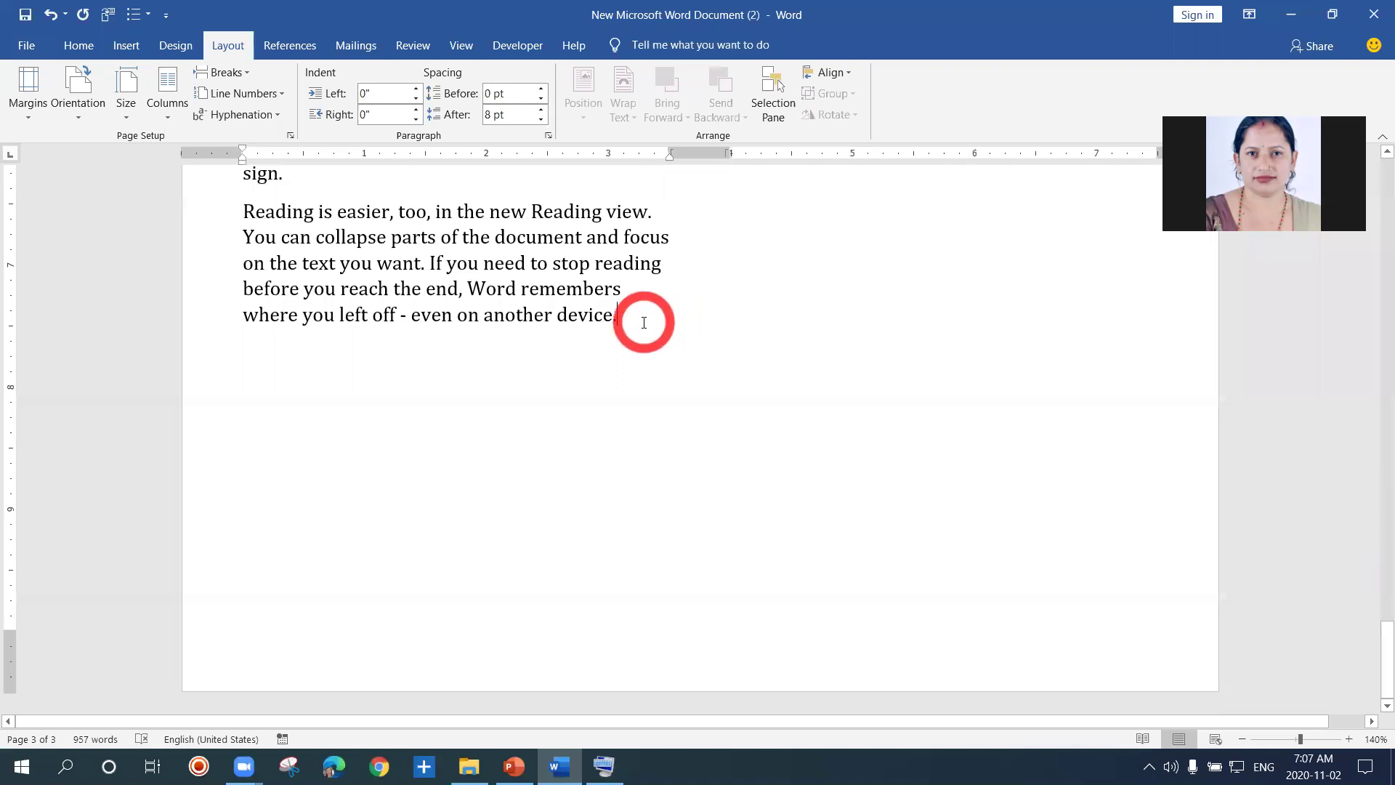
Step: Apply Landscape orientation from this point forward, starting within the word "document" in page 2's last line, through the custom margin settings
{"action": "left_click_drag", "start_coordinate": [1375, 667], "coordinate": [1373, 485]}
{"action": "left_click", "coordinate": [1023, 429]}
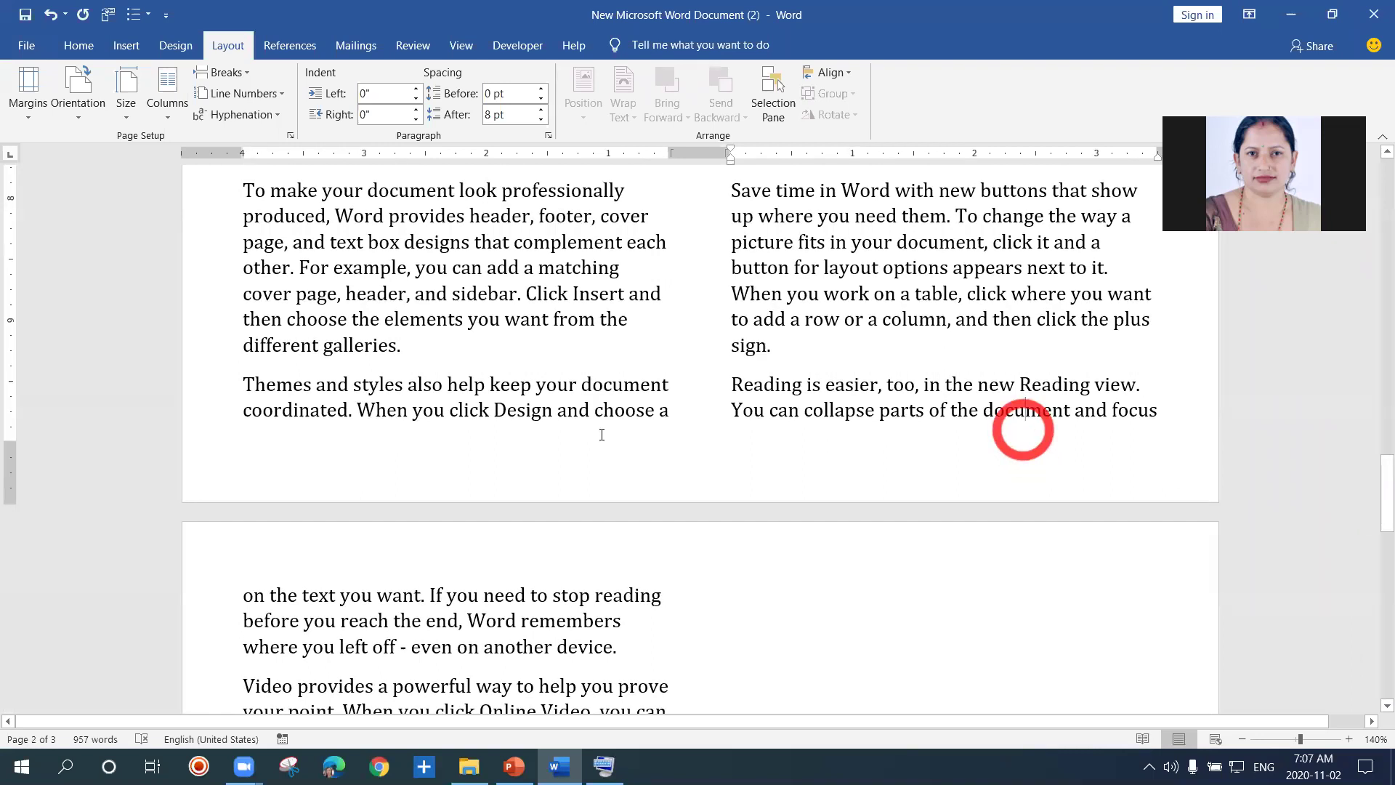
{"action": "left_click", "coordinate": [27, 102]}
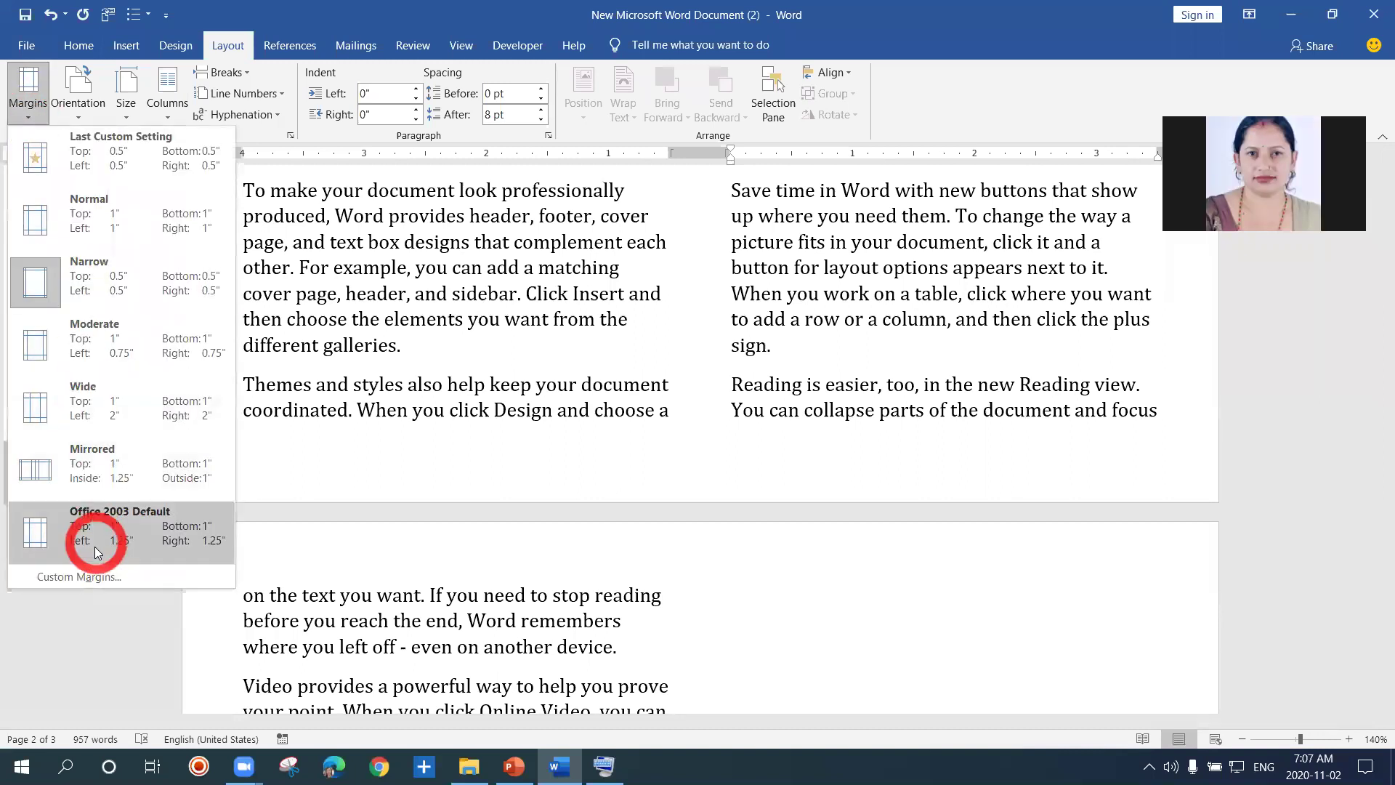
{"action": "left_click", "coordinate": [97, 577]}
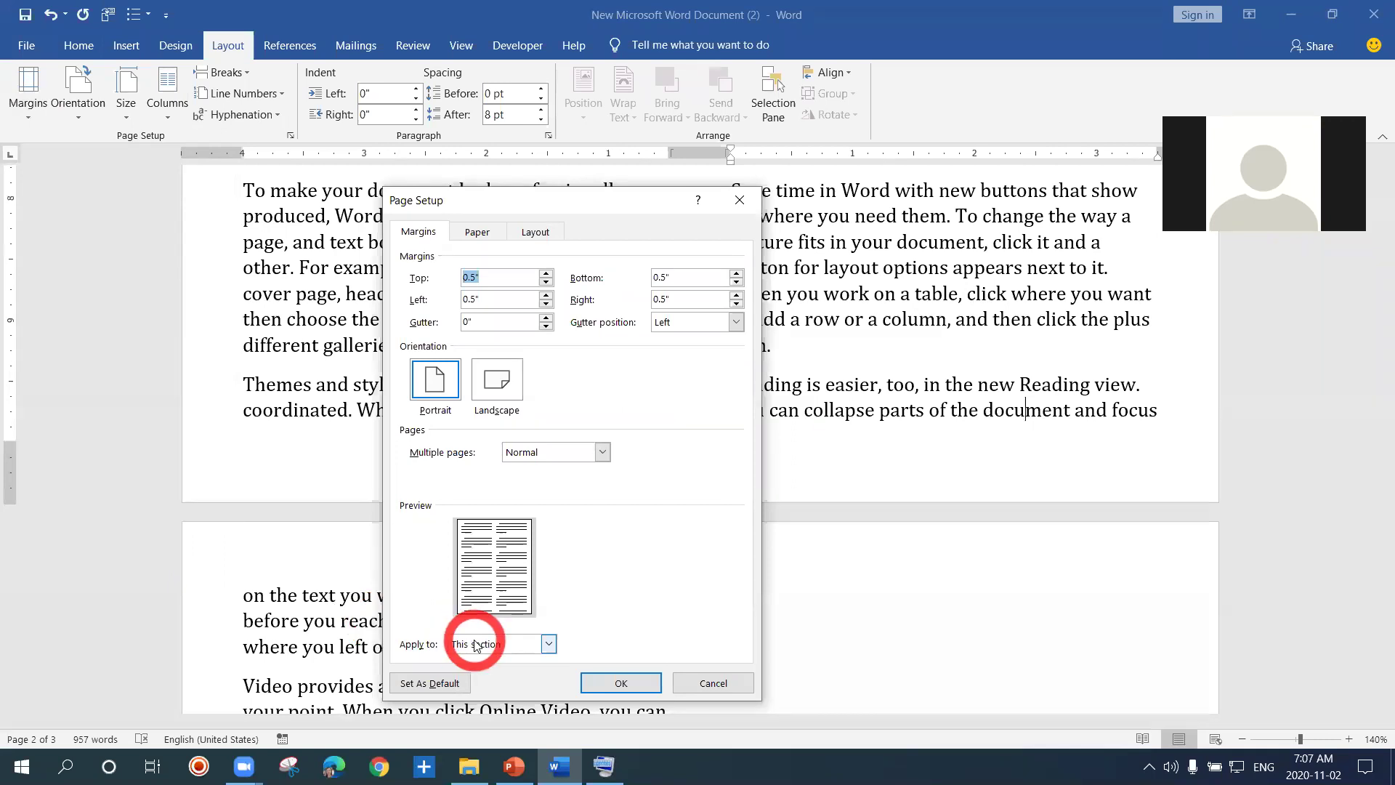
{"action": "left_click", "coordinate": [492, 398]}
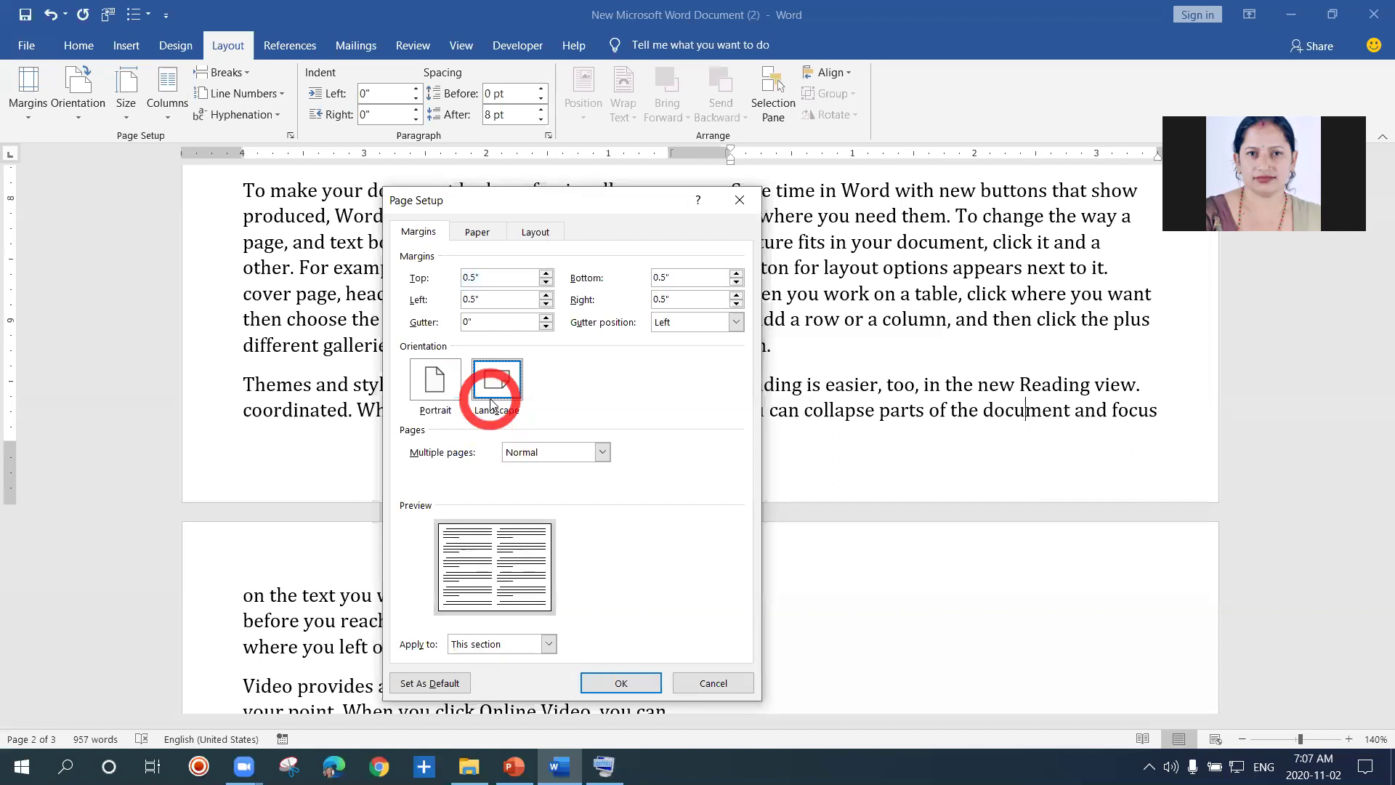
{"action": "left_click", "coordinate": [549, 644]}
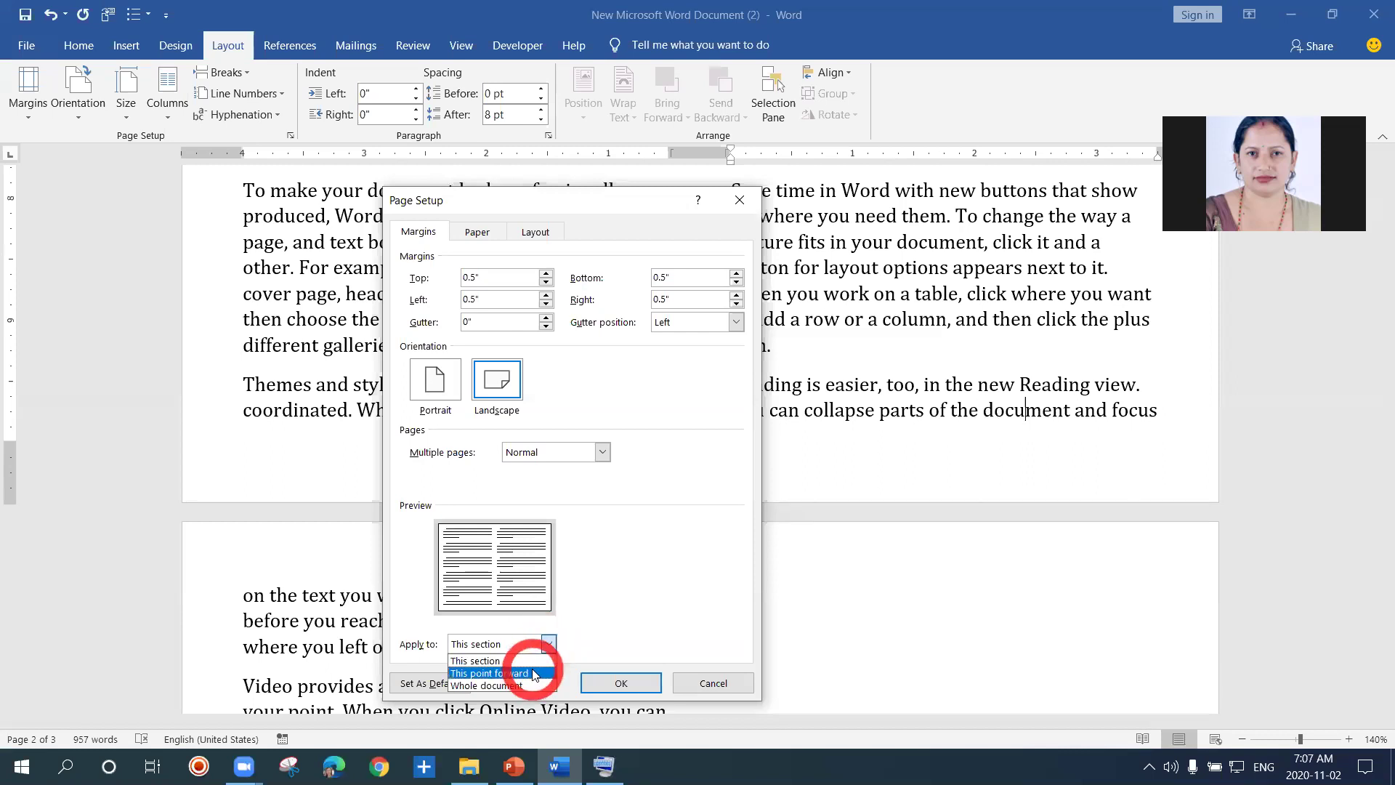
{"action": "left_click", "coordinate": [533, 674]}
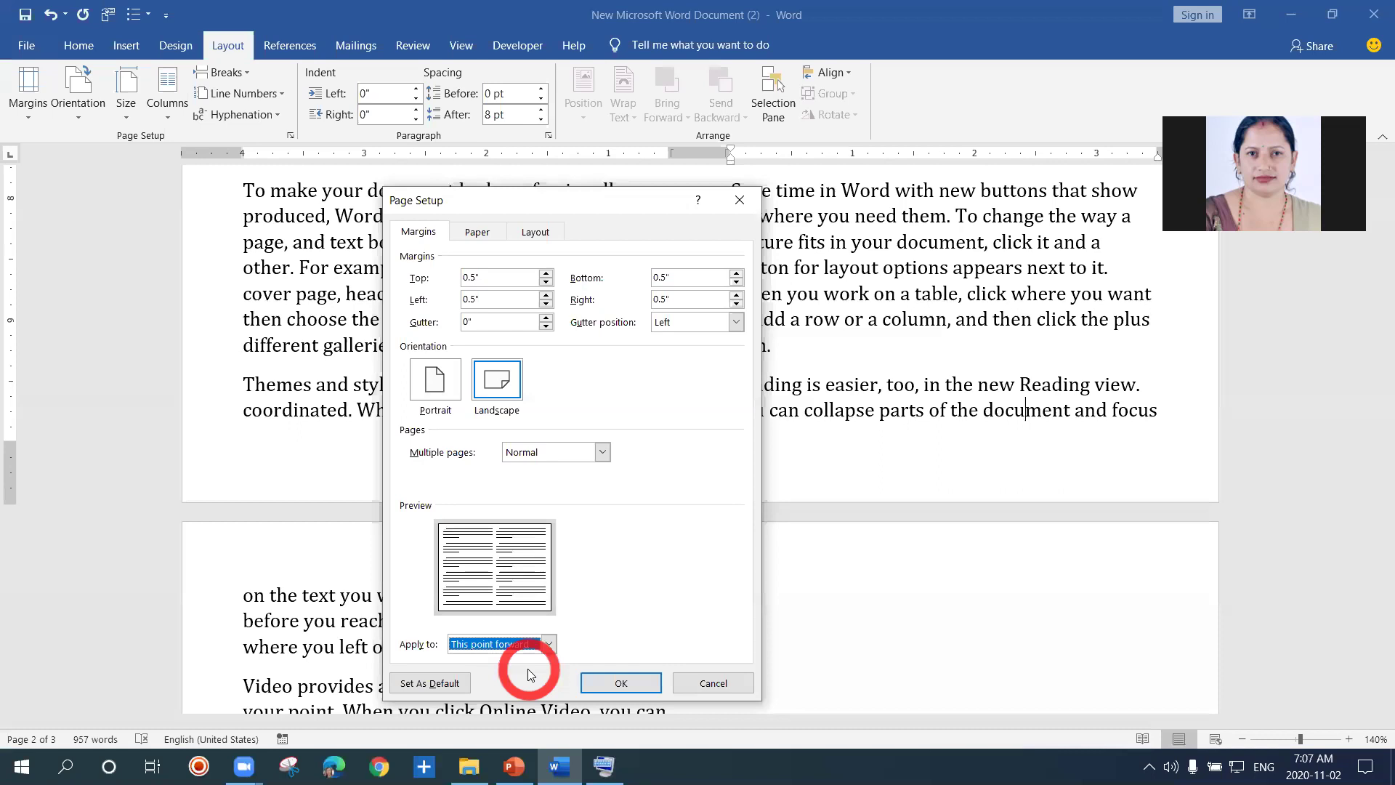
{"action": "left_click", "coordinate": [619, 687]}
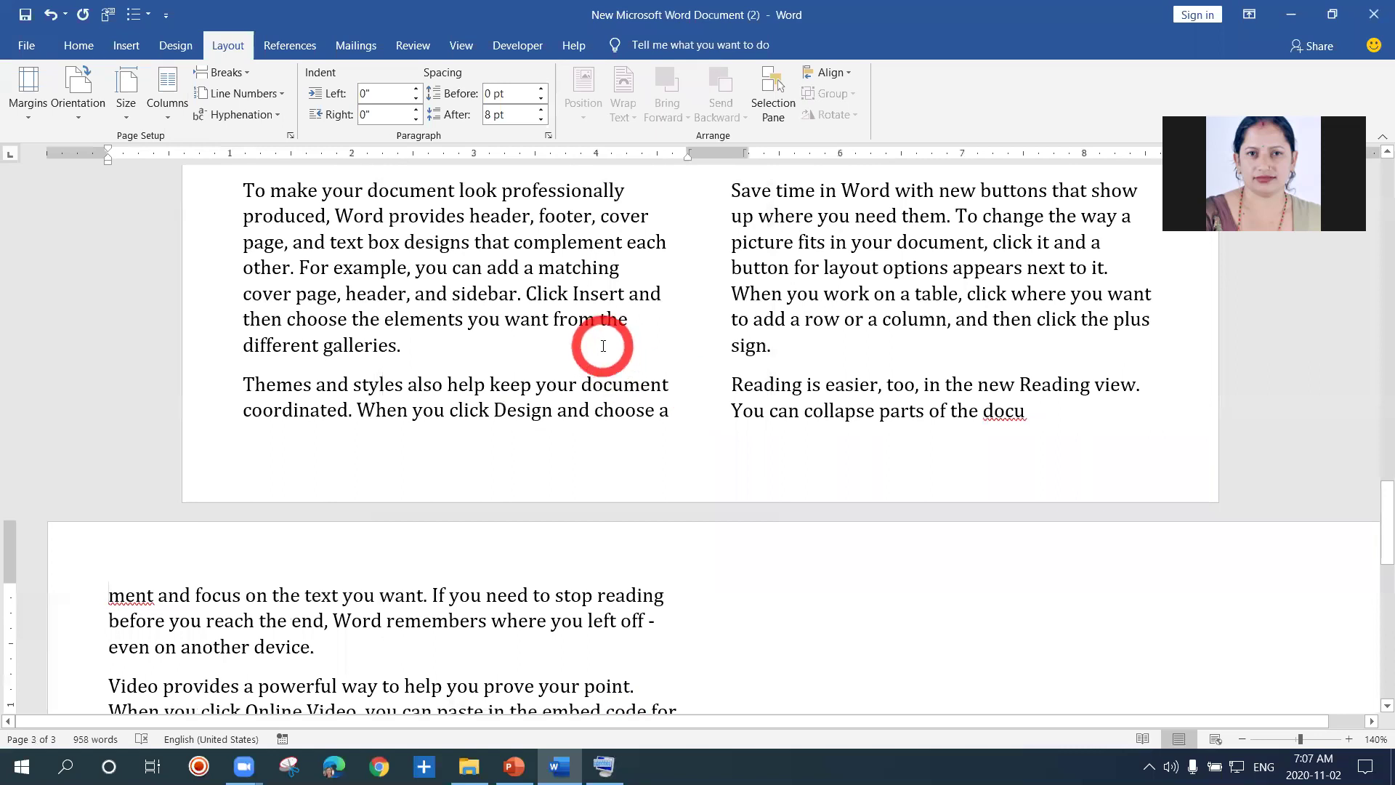
Step: Examine where the portrait page changes to landscape and look back over the two-column text on page 2
{"action": "left_click", "coordinate": [669, 408]}
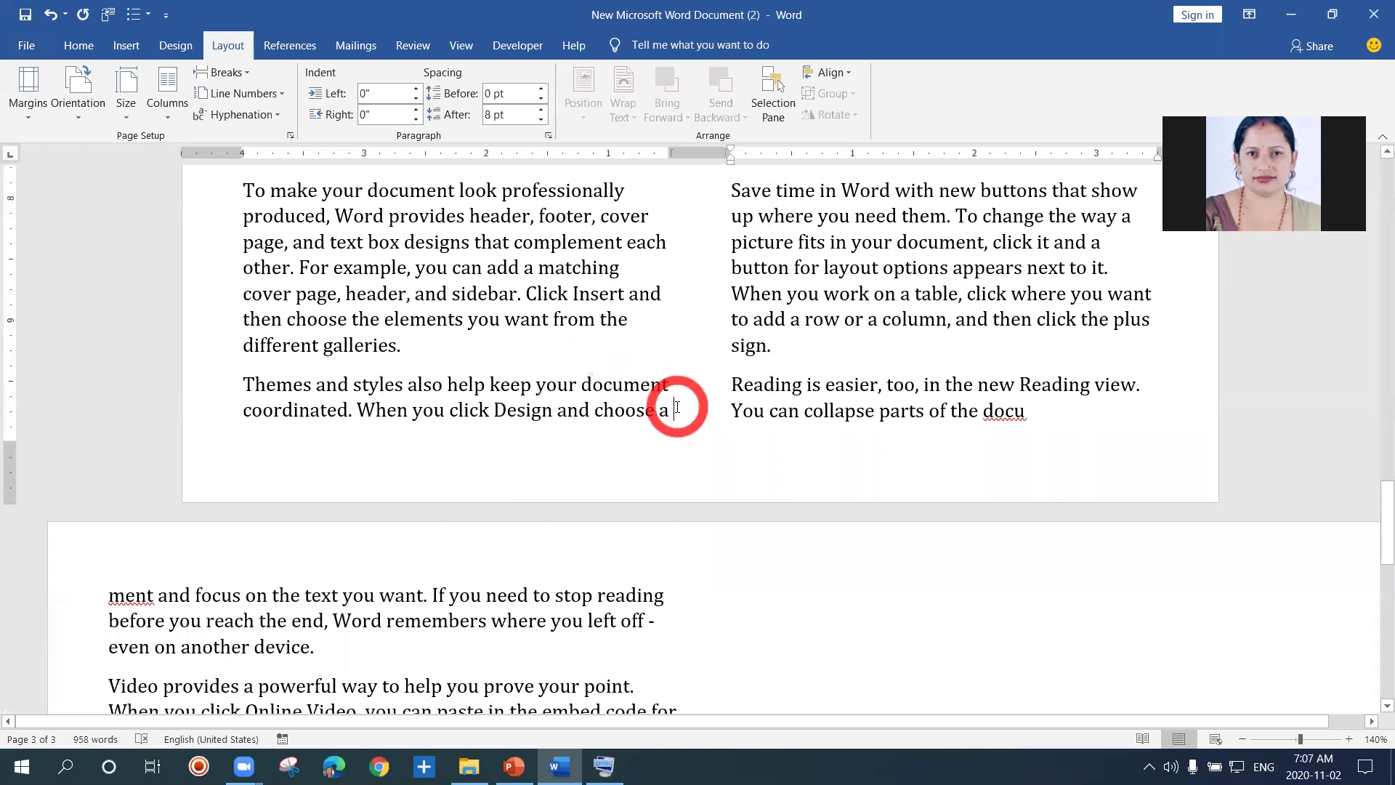
{"action": "left_click_drag", "start_coordinate": [669, 408], "coordinate": [688, 613]}
{"action": "left_click", "coordinate": [688, 613]}
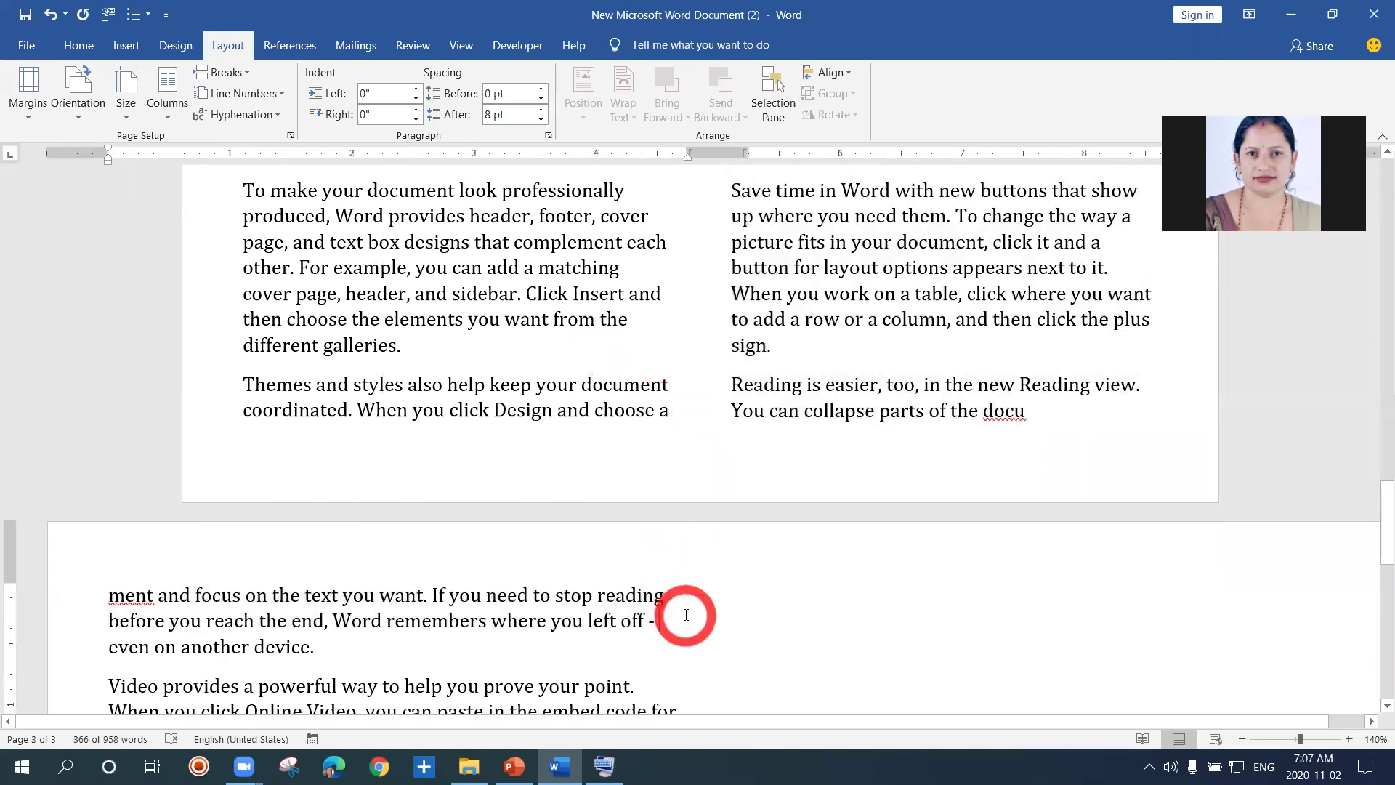
{"action": "left_click", "coordinate": [676, 409]}
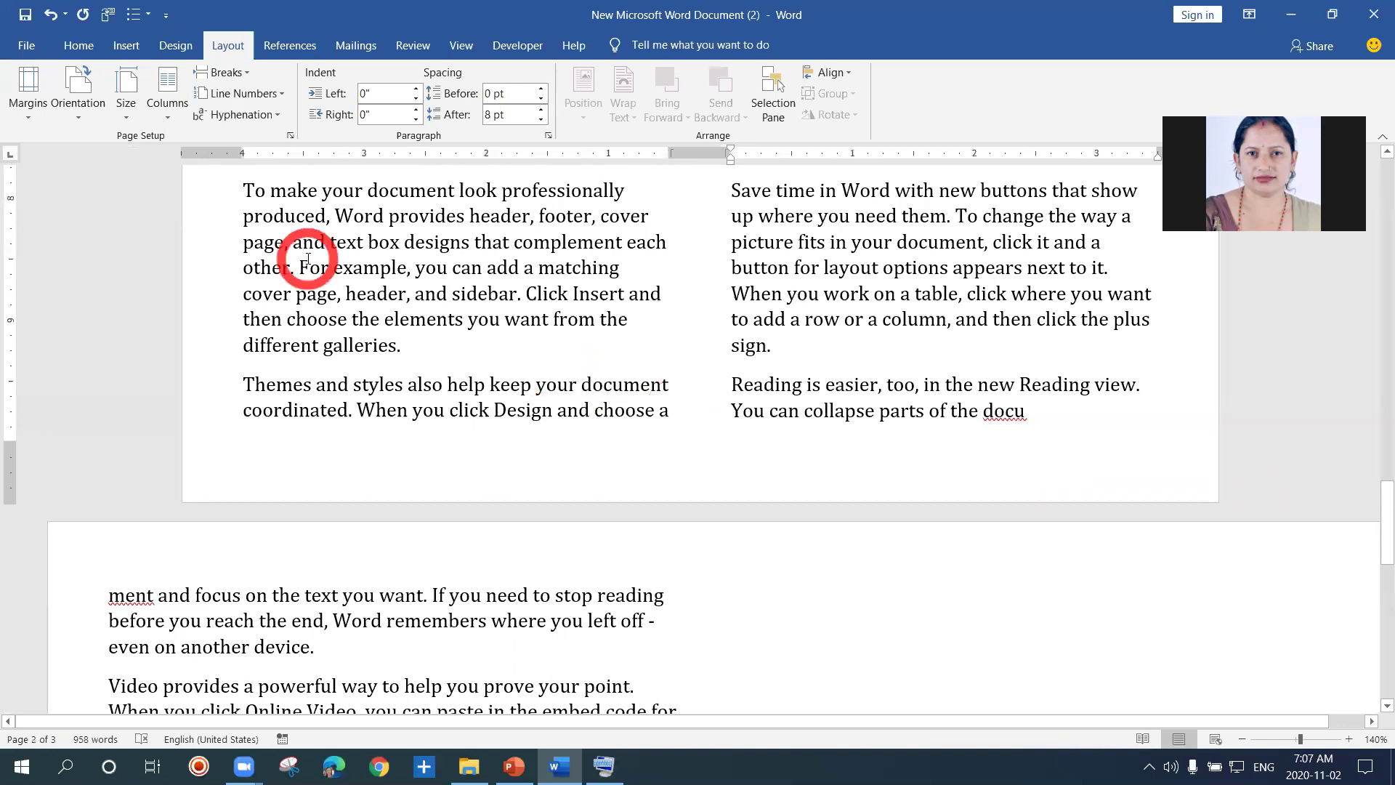
{"action": "left_click", "coordinate": [673, 310]}
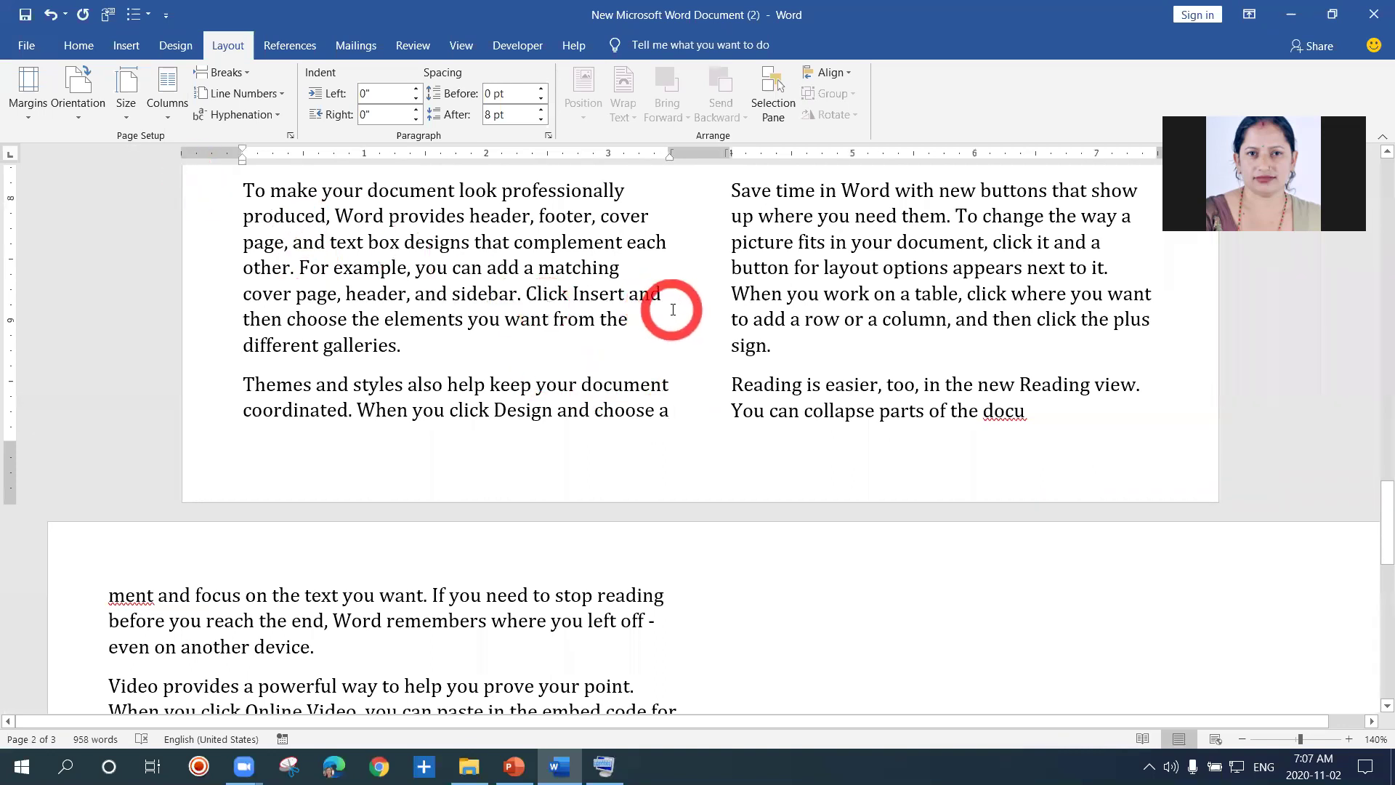
{"action": "scroll", "coordinate": [672, 309], "scroll_direction": "up", "scroll_amount": 6}
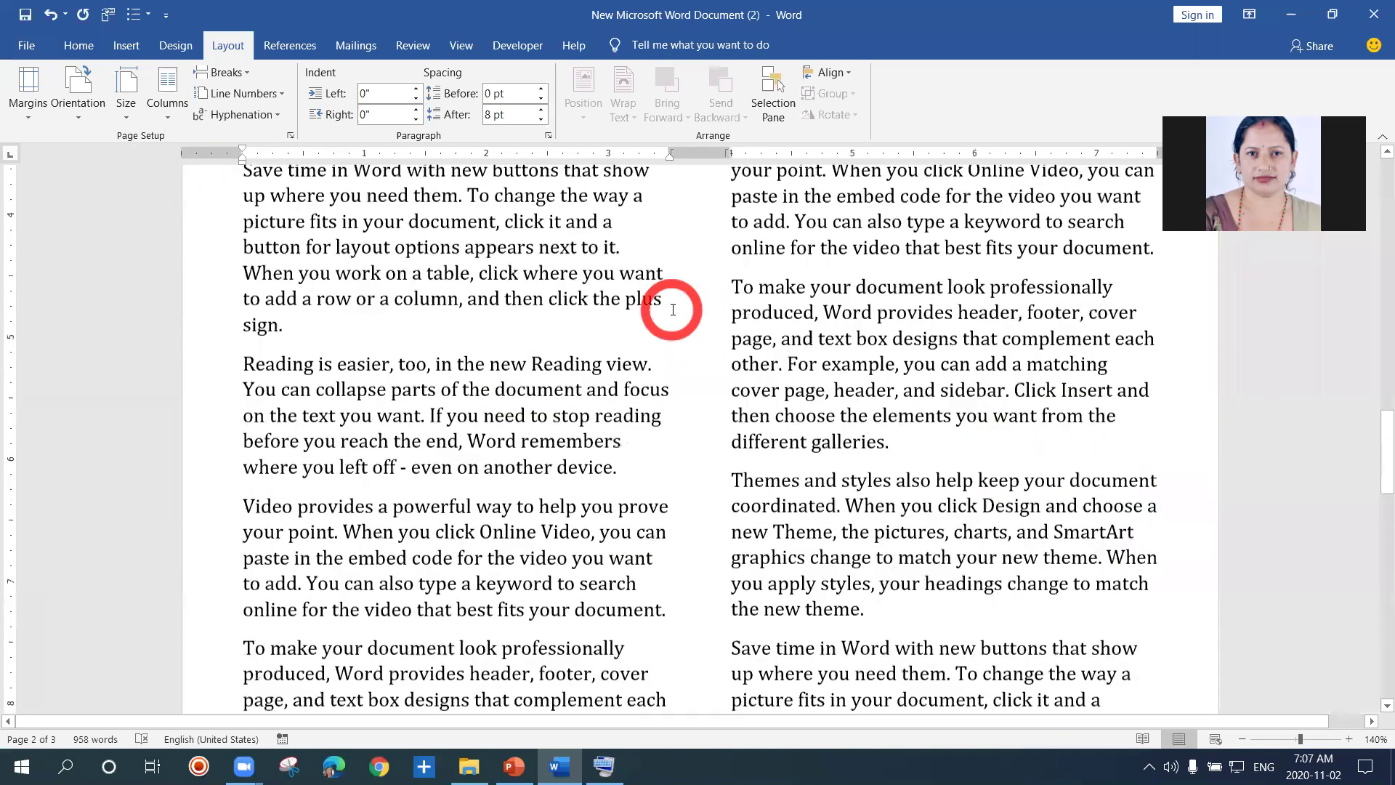
{"action": "scroll", "coordinate": [672, 309], "scroll_direction": "up", "scroll_amount": 4}
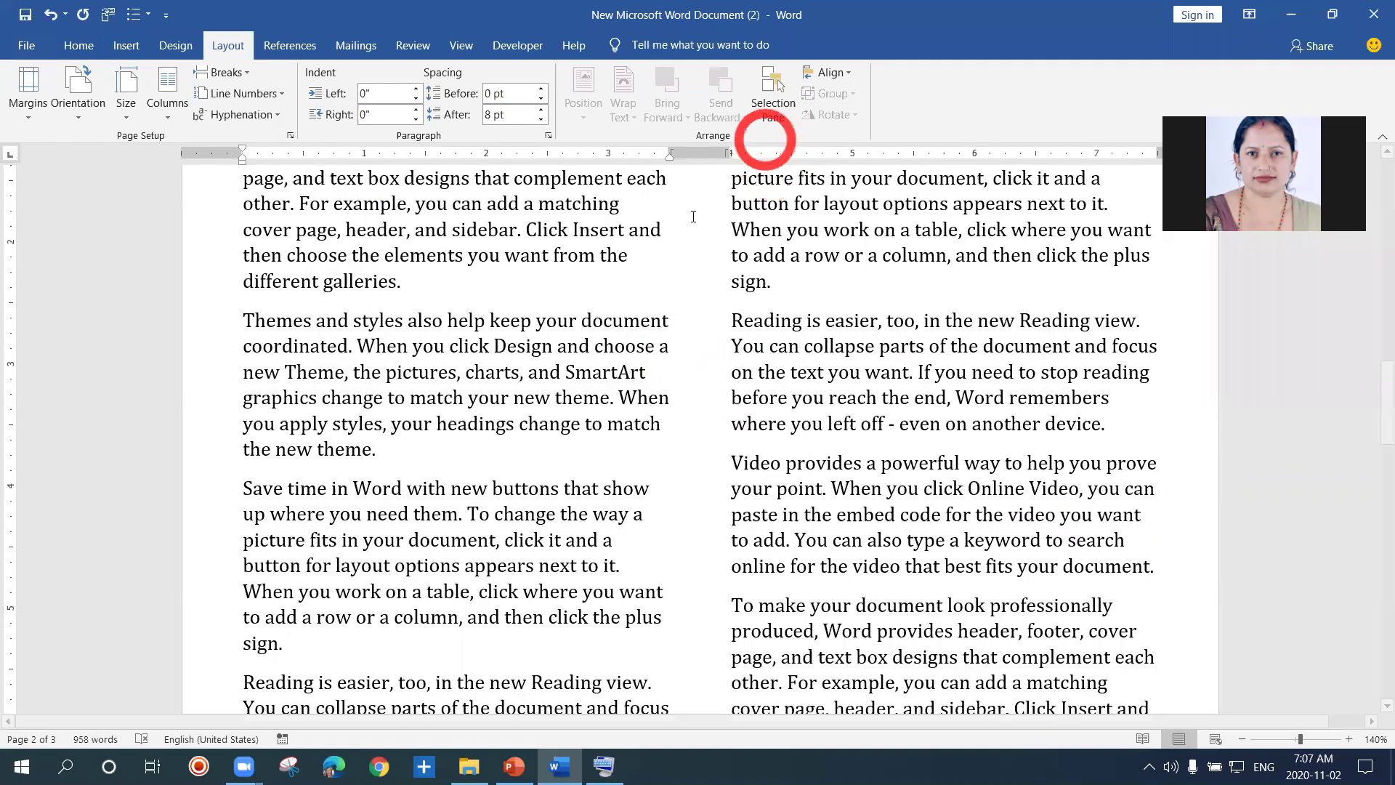
Step: Add a line between the two text columns of the current section
{"action": "left_click", "coordinate": [726, 347]}
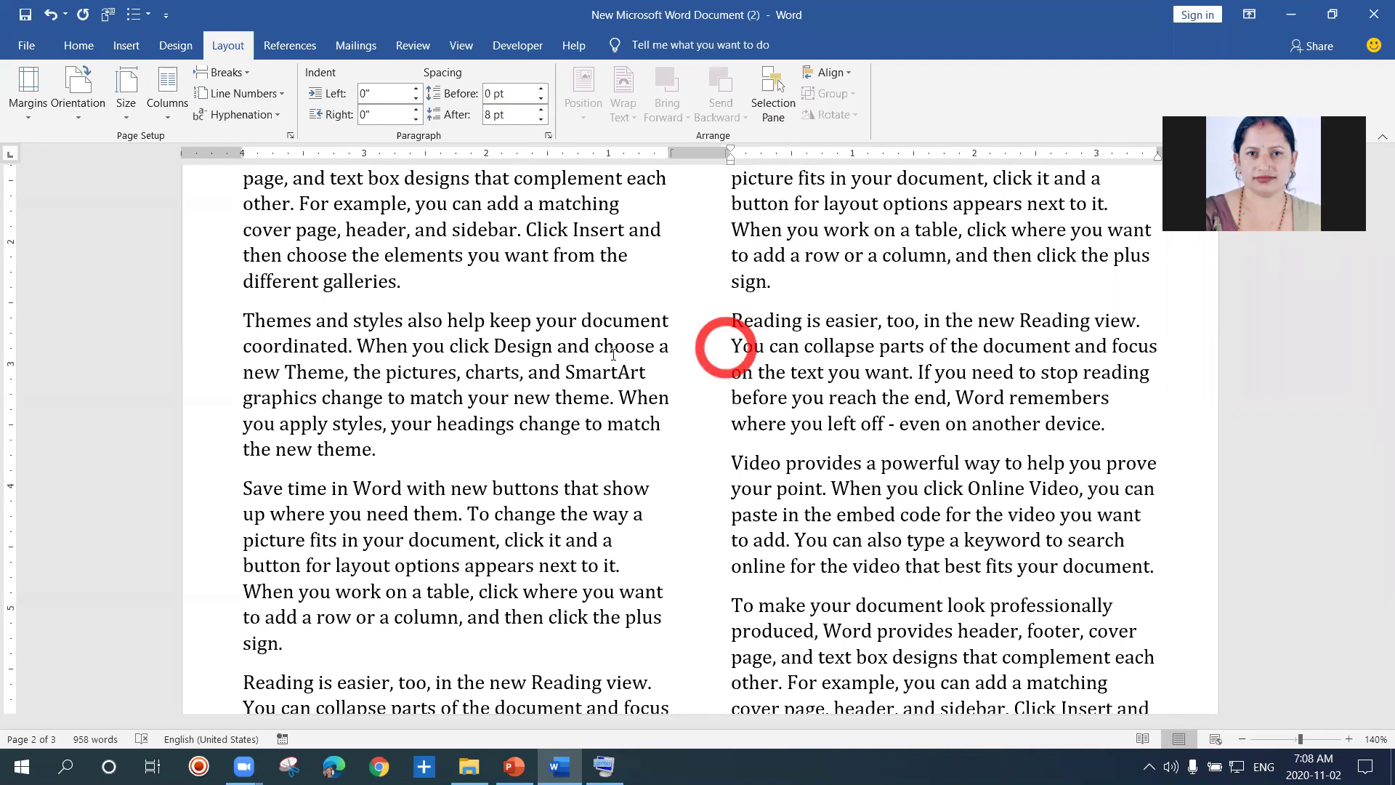
{"action": "left_click", "coordinate": [169, 120]}
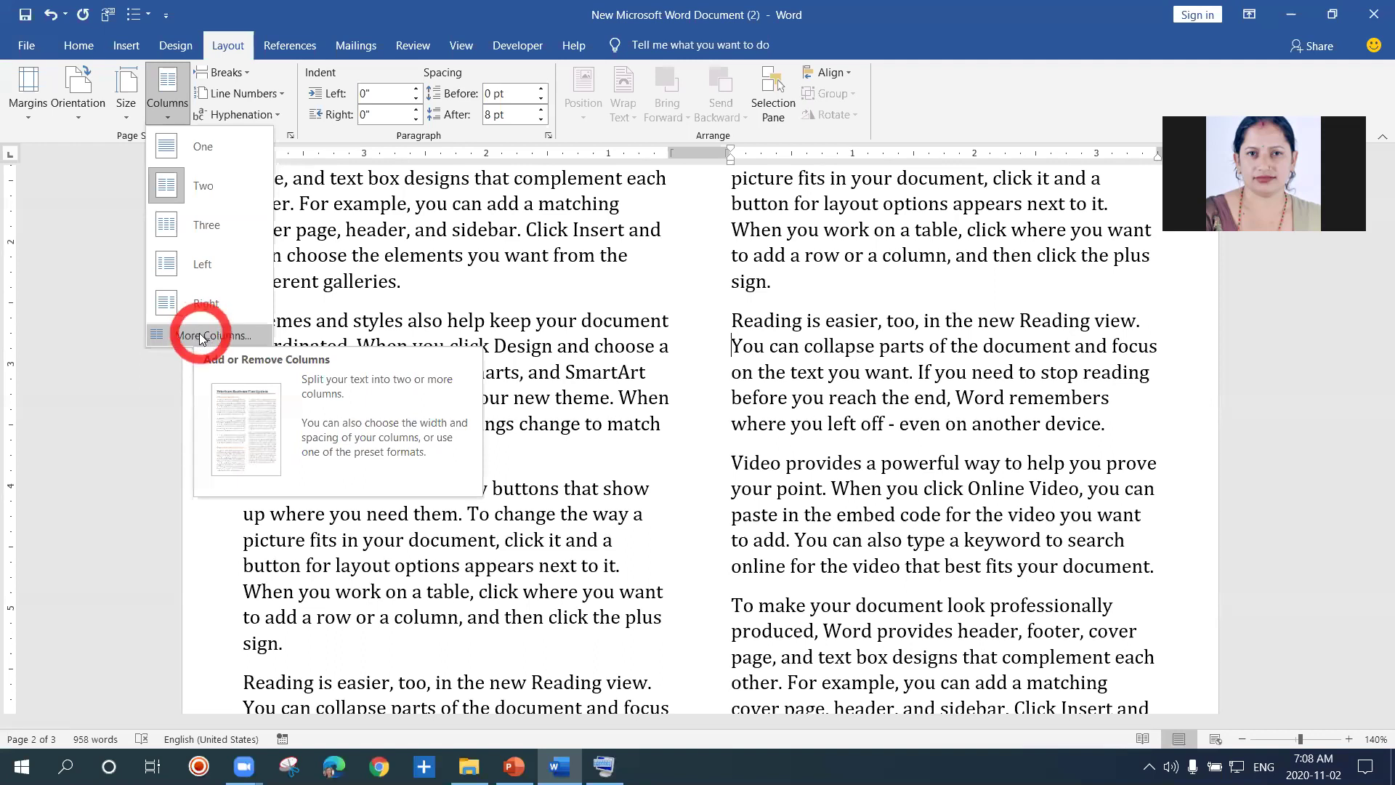
{"action": "left_click", "coordinate": [203, 336]}
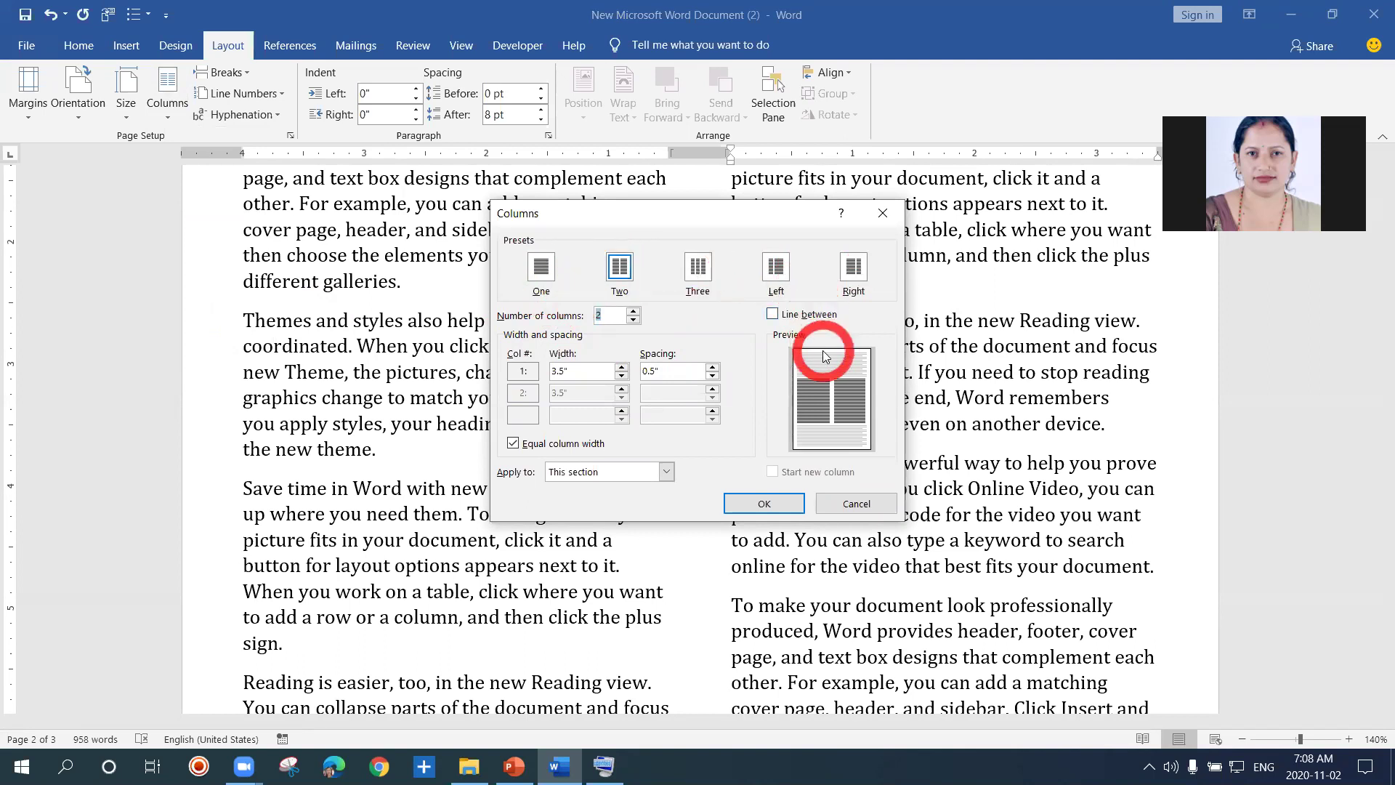
{"action": "left_click", "coordinate": [774, 315]}
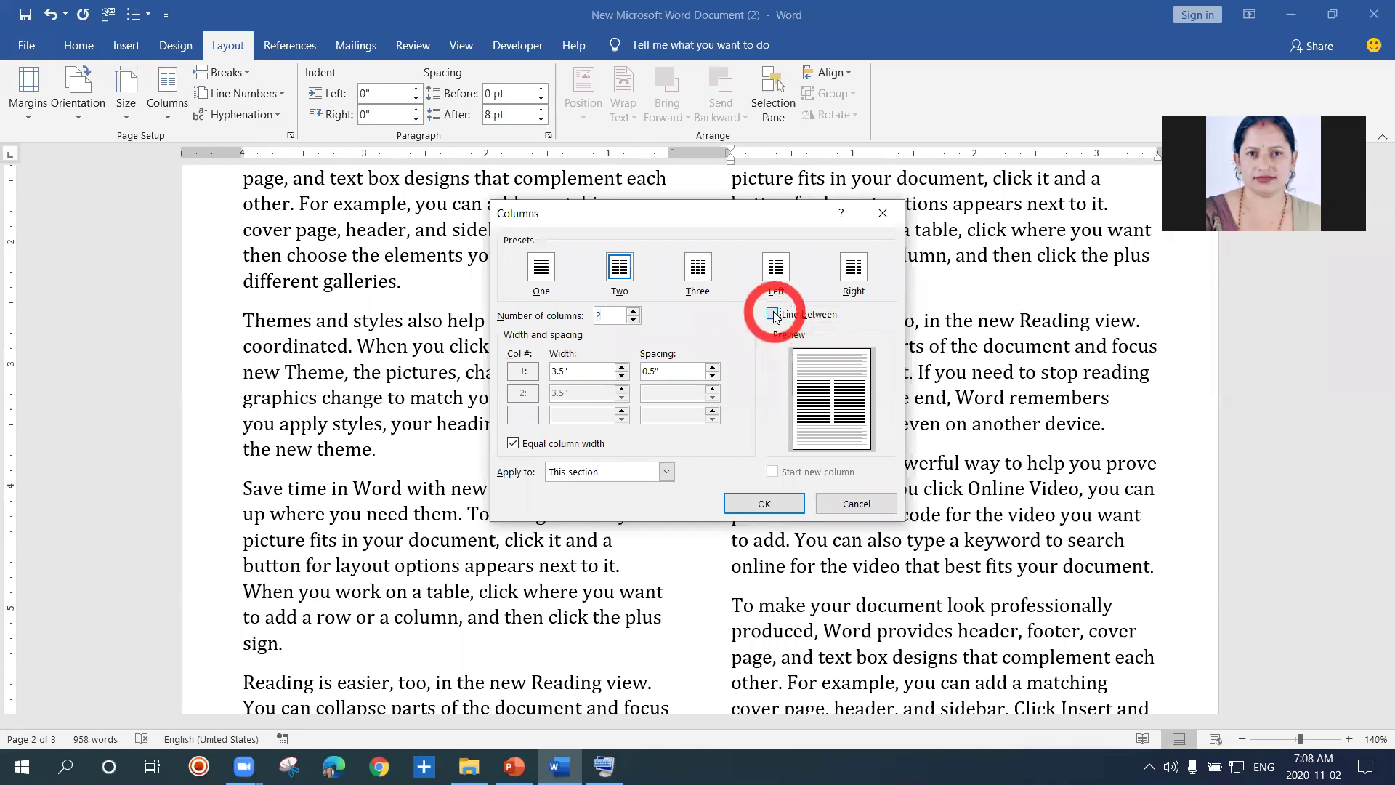
{"action": "left_click", "coordinate": [761, 503]}
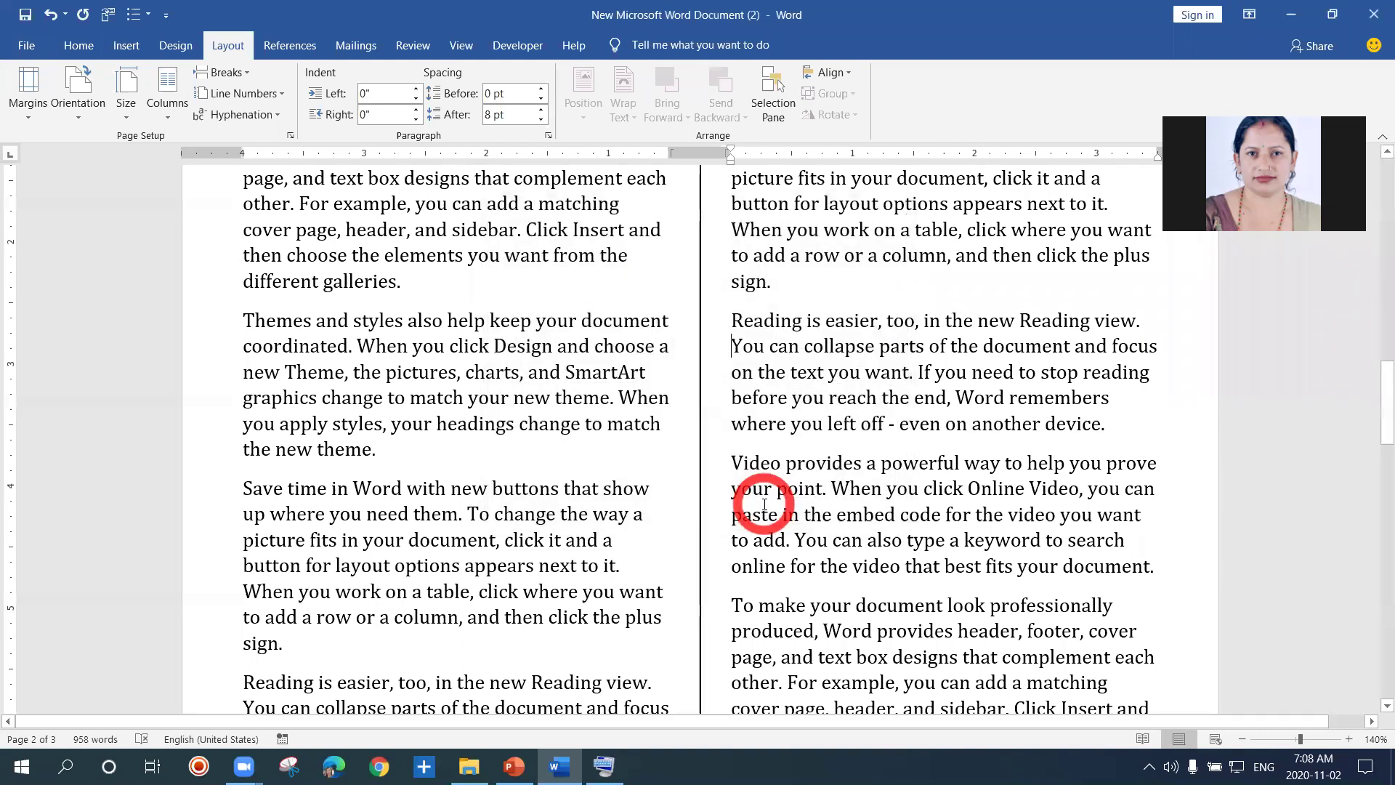
Step: Widen the spacing between the two text columns to about 0.63 inch
{"action": "left_click", "coordinate": [919, 429]}
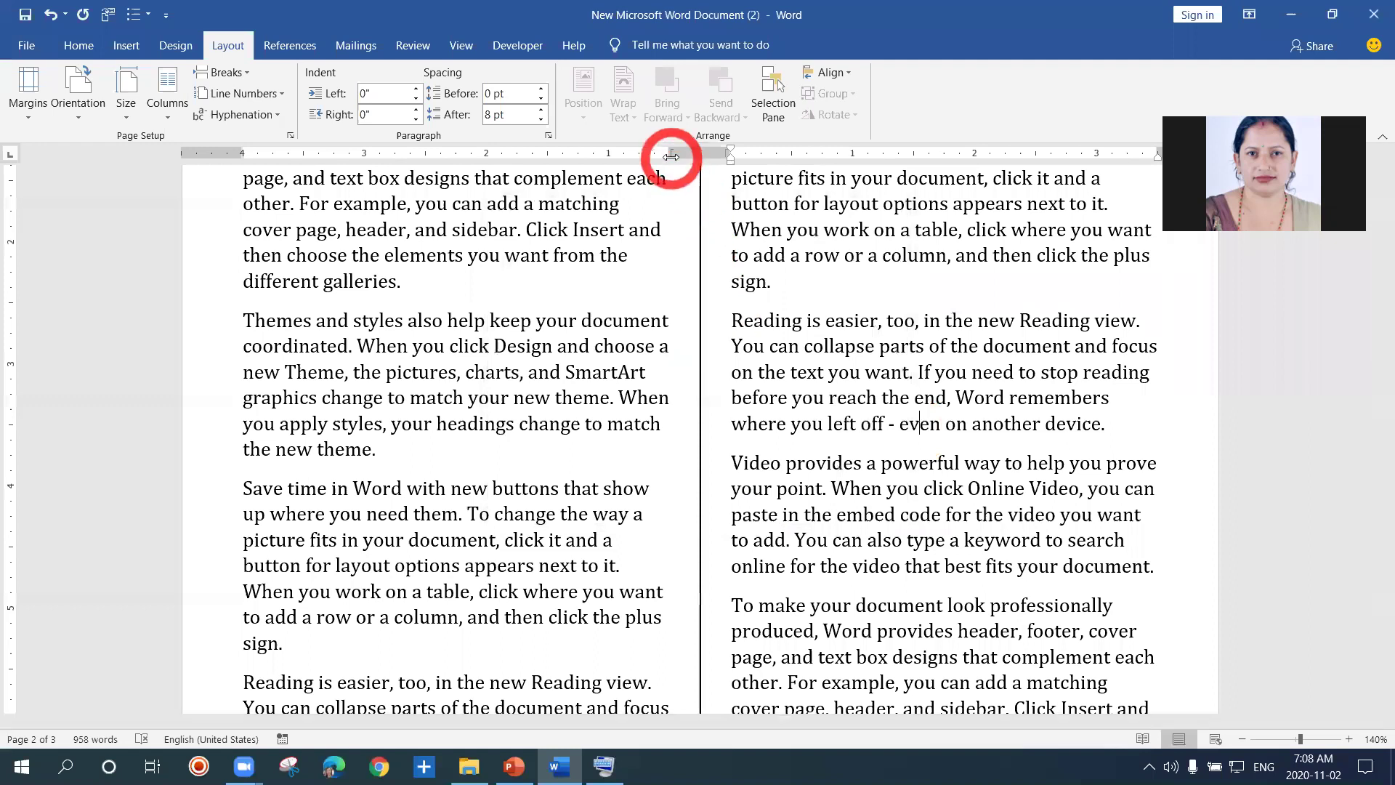
{"action": "mouse_move", "coordinate": [674, 155]}
{"action": "left_mouse_down"}
{"action": "mouse_move", "coordinate": [639, 151]}
{"action": "mouse_move", "coordinate": [699, 155]}
{"action": "mouse_move", "coordinate": [647, 150]}
{"action": "mouse_move", "coordinate": [685, 150]}
{"action": "mouse_move", "coordinate": [661, 151]}
{"action": "left_mouse_up"}
{"action": "left_click", "coordinate": [690, 238]}
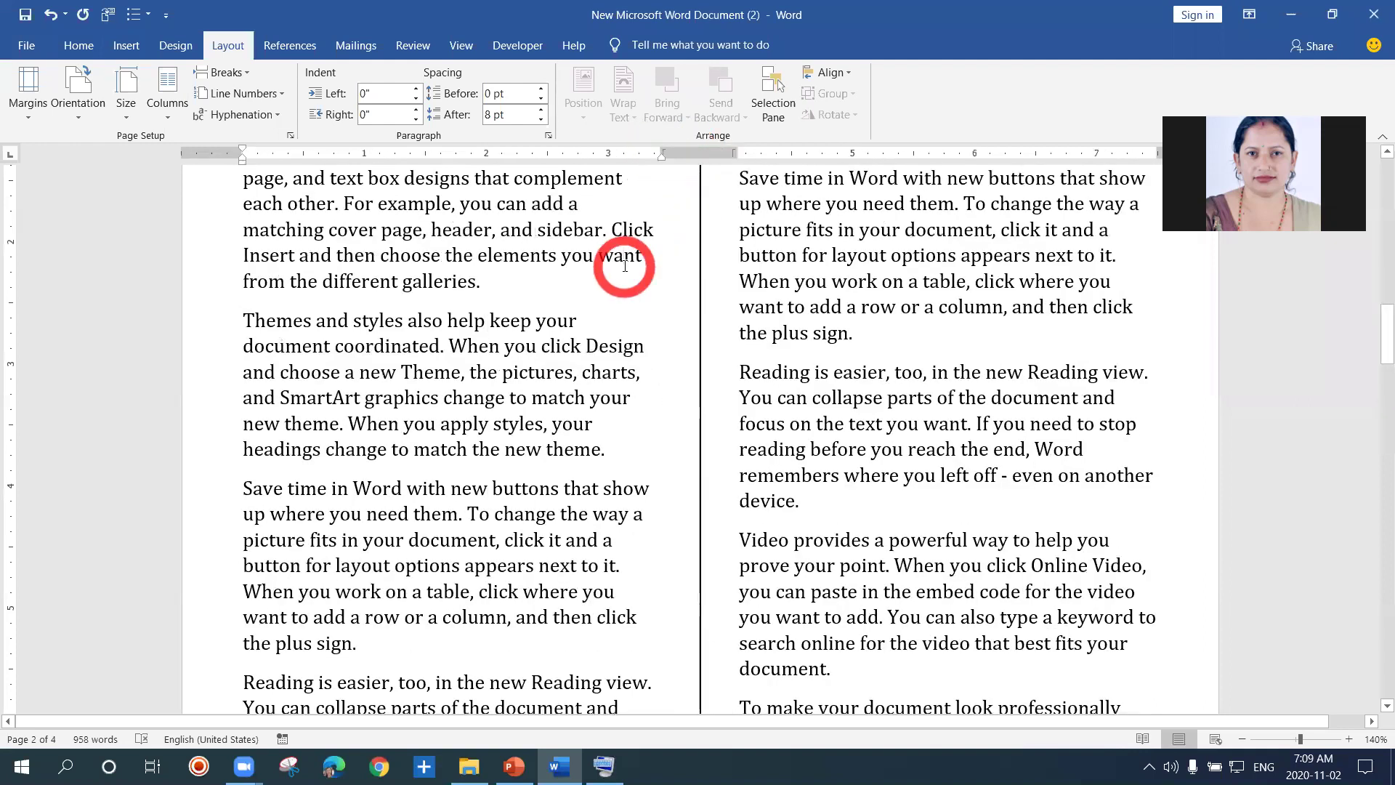
{"action": "left_click", "coordinate": [27, 112]}
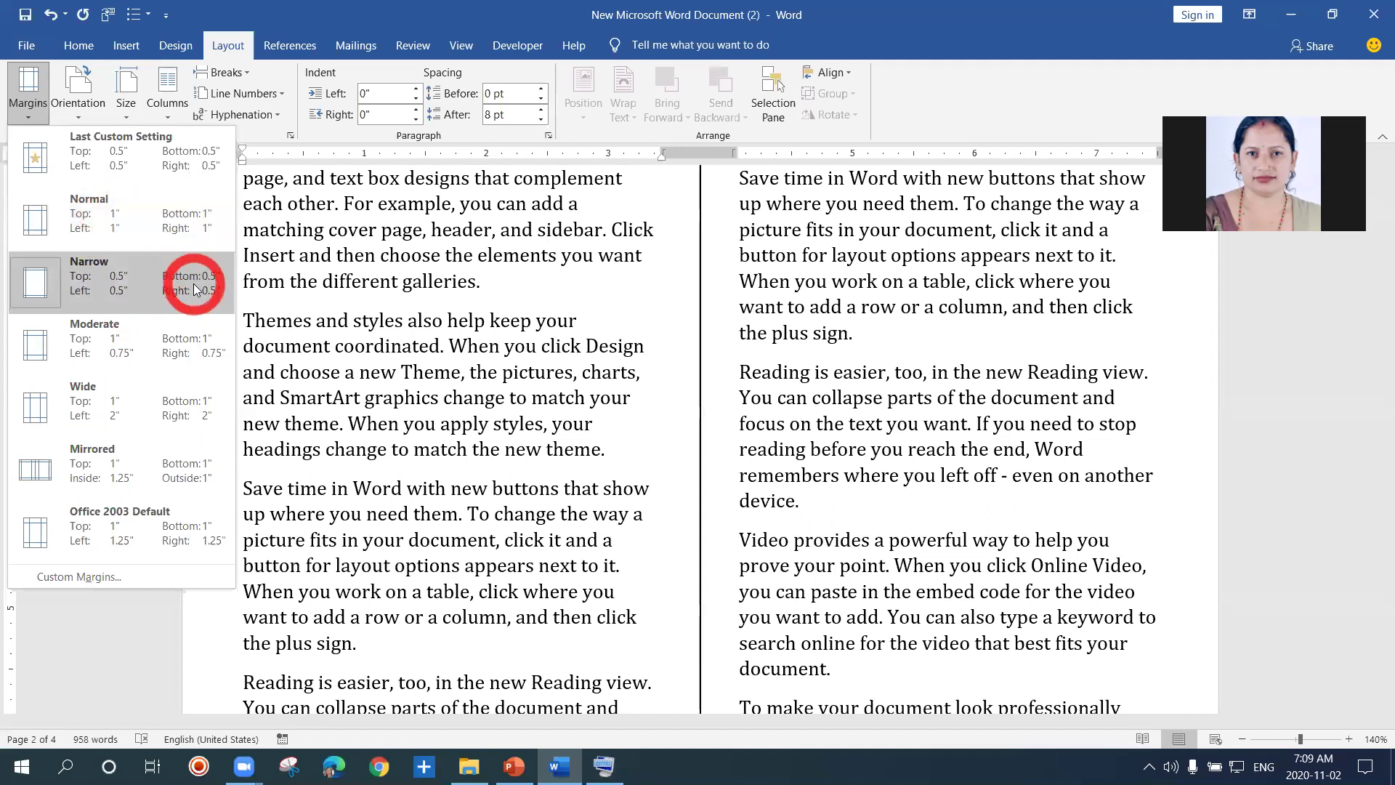
{"action": "left_click", "coordinate": [87, 574]}
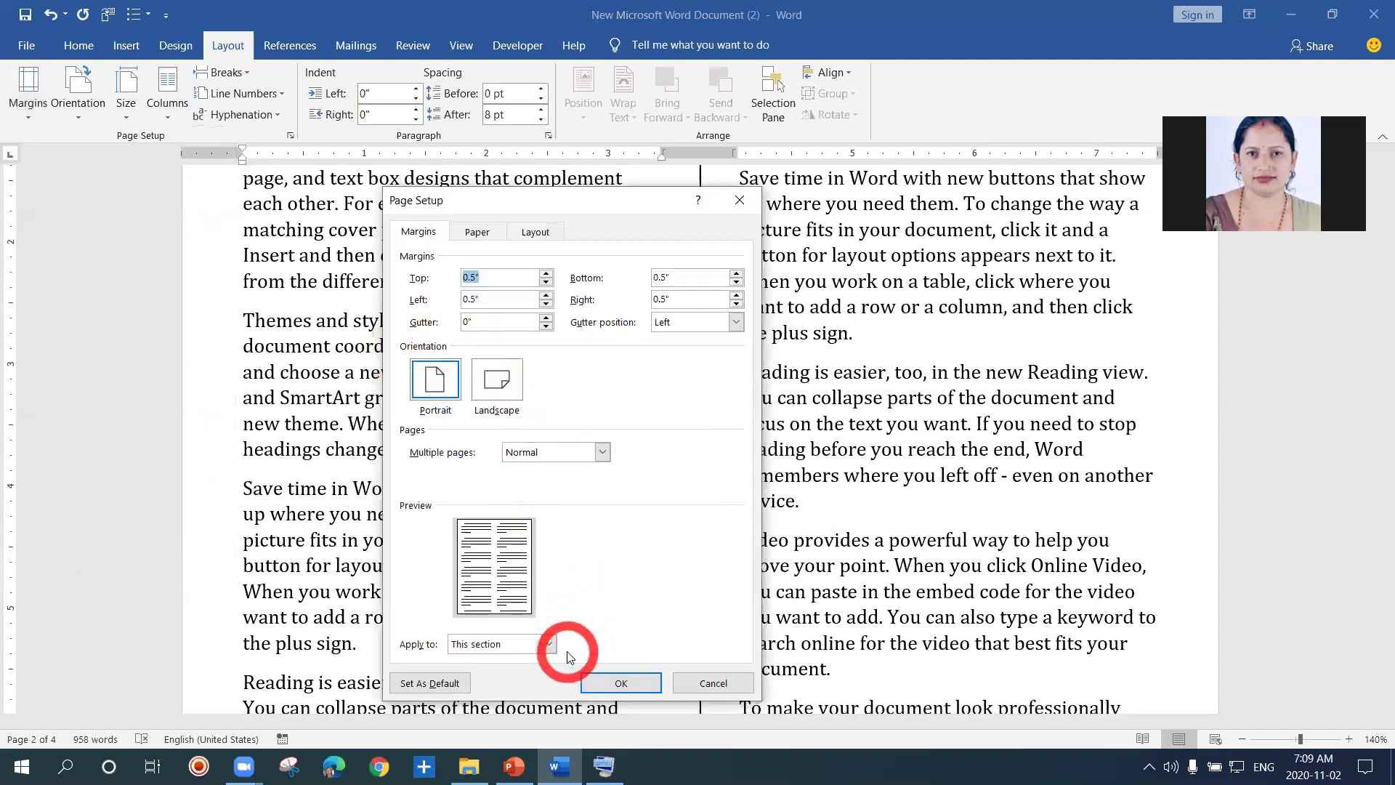
{"action": "left_click", "coordinate": [736, 210]}
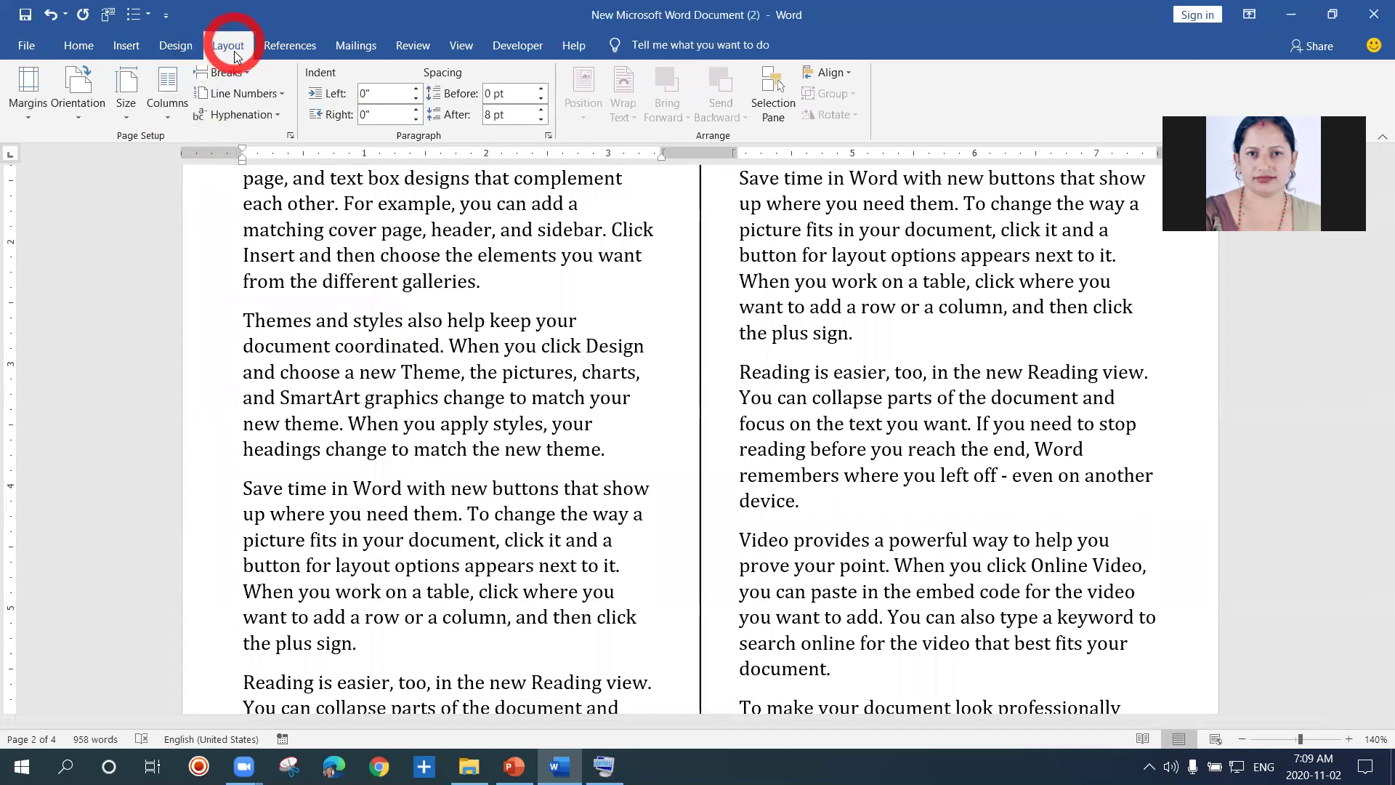
Step: Split the current section into three text columns and remove the line between them
{"action": "left_click", "coordinate": [177, 116]}
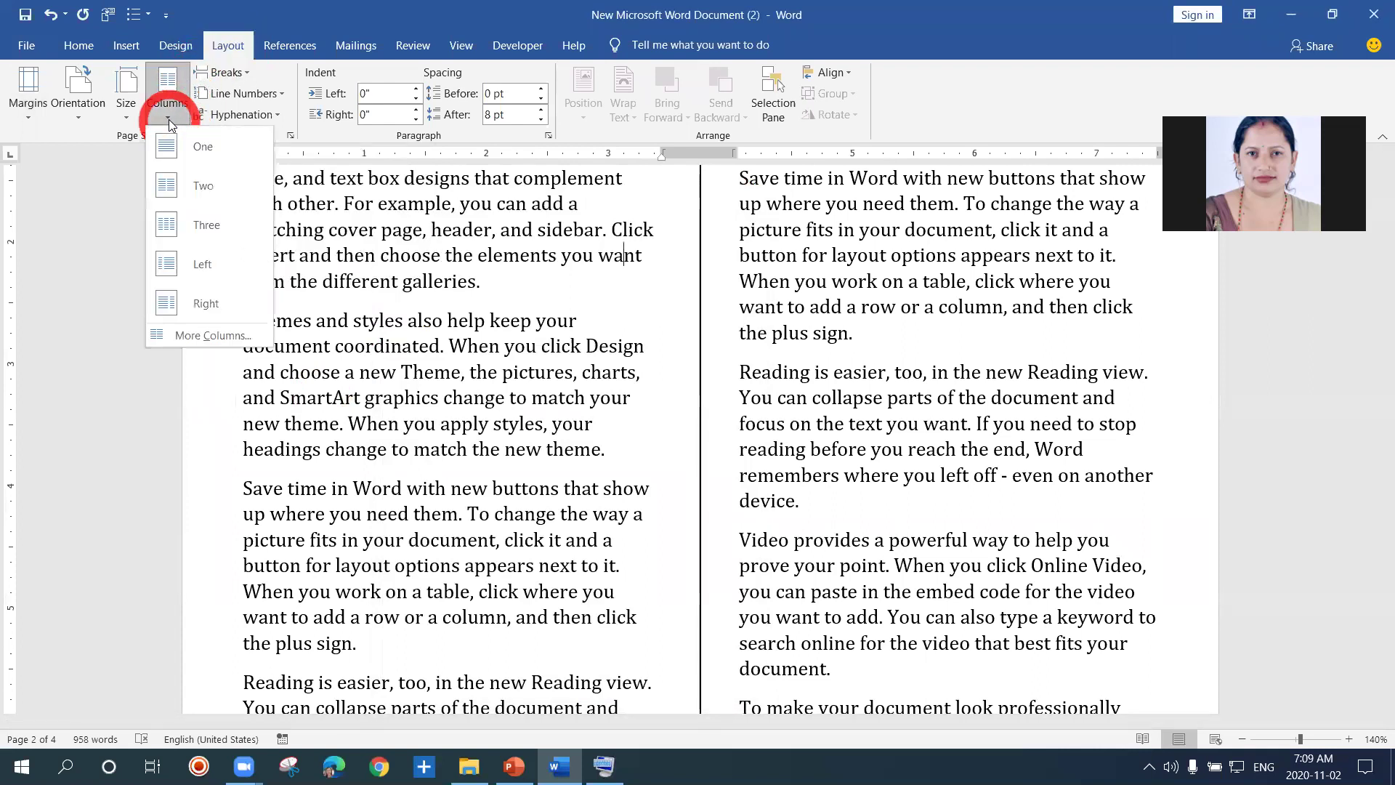
{"action": "left_click", "coordinate": [190, 223]}
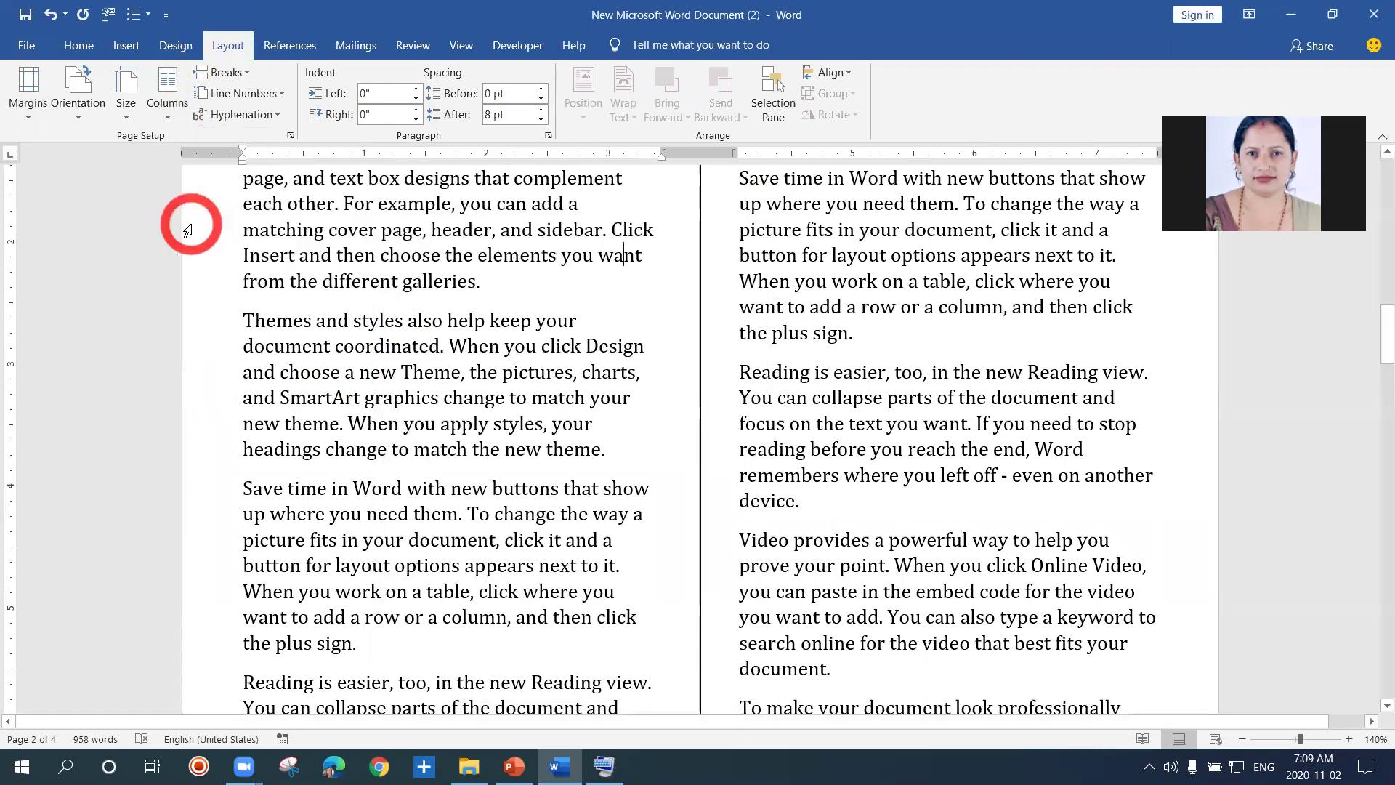
{"action": "left_click", "coordinate": [174, 113]}
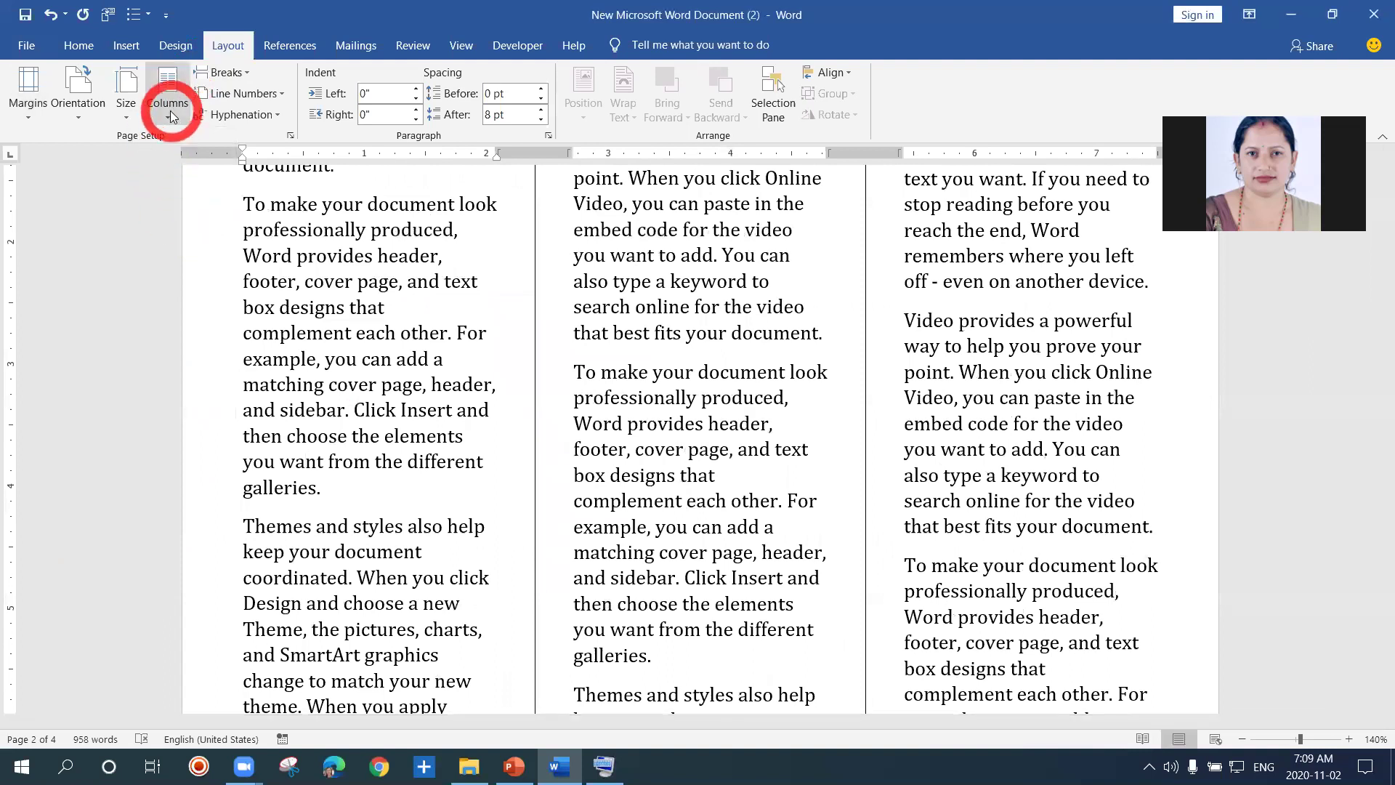
{"action": "left_click", "coordinate": [166, 114]}
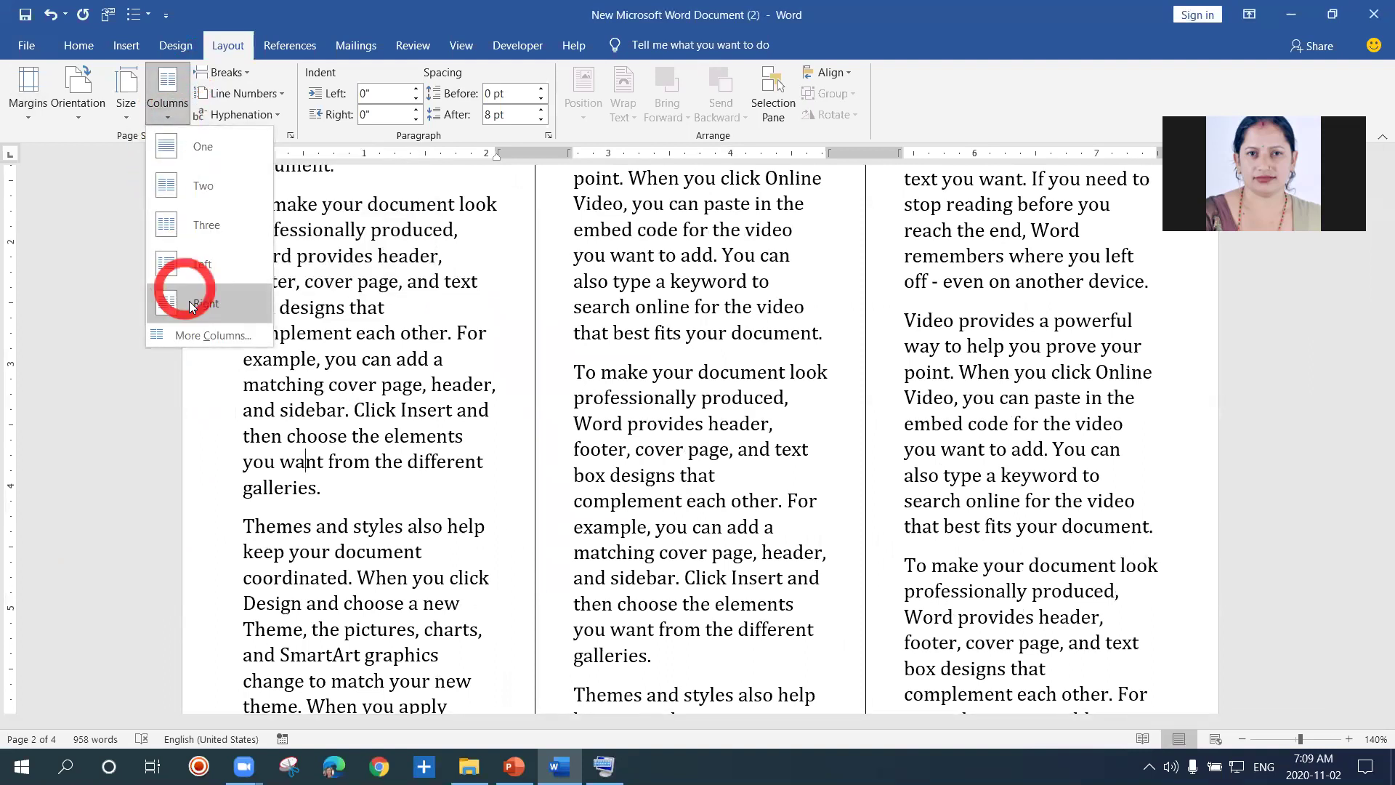
{"action": "left_click", "coordinate": [199, 335]}
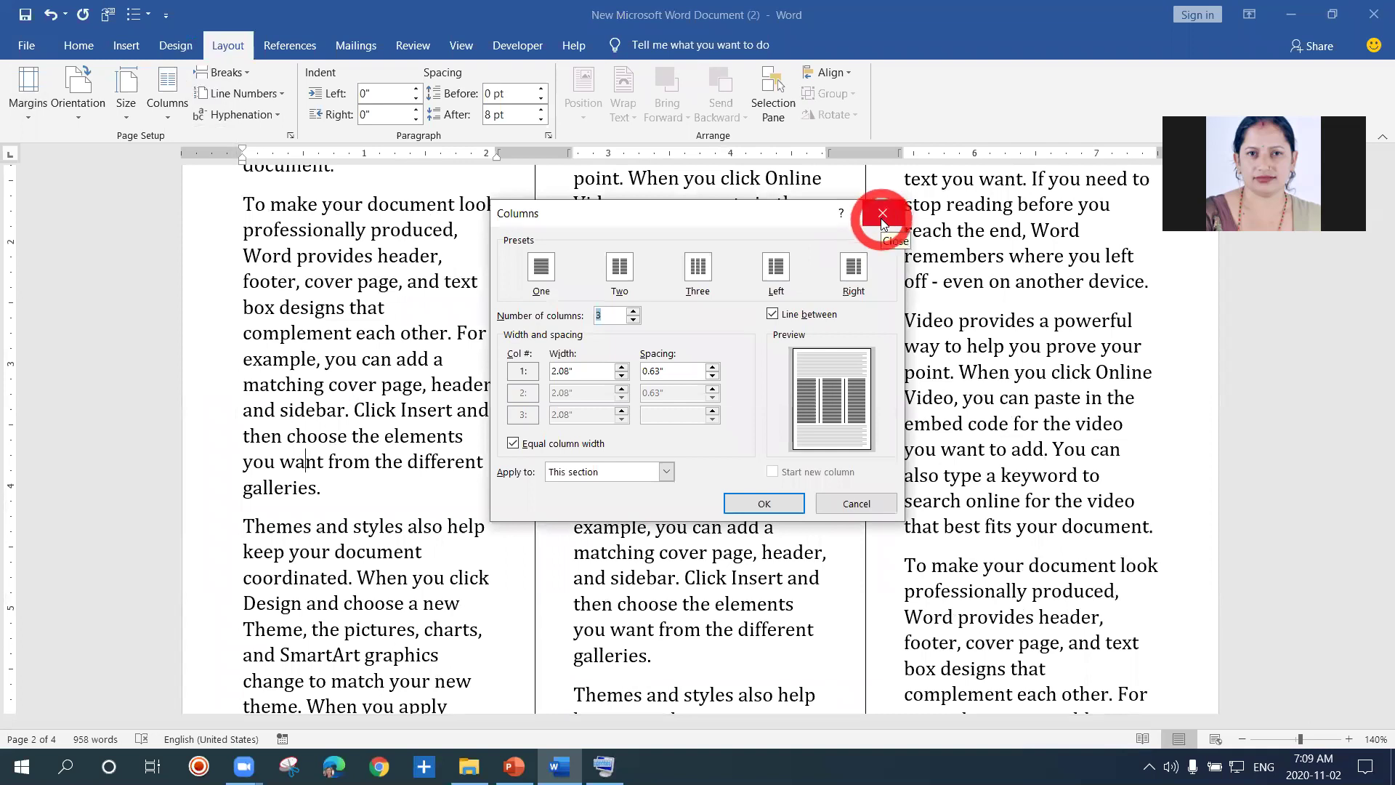
{"action": "left_click", "coordinate": [774, 317]}
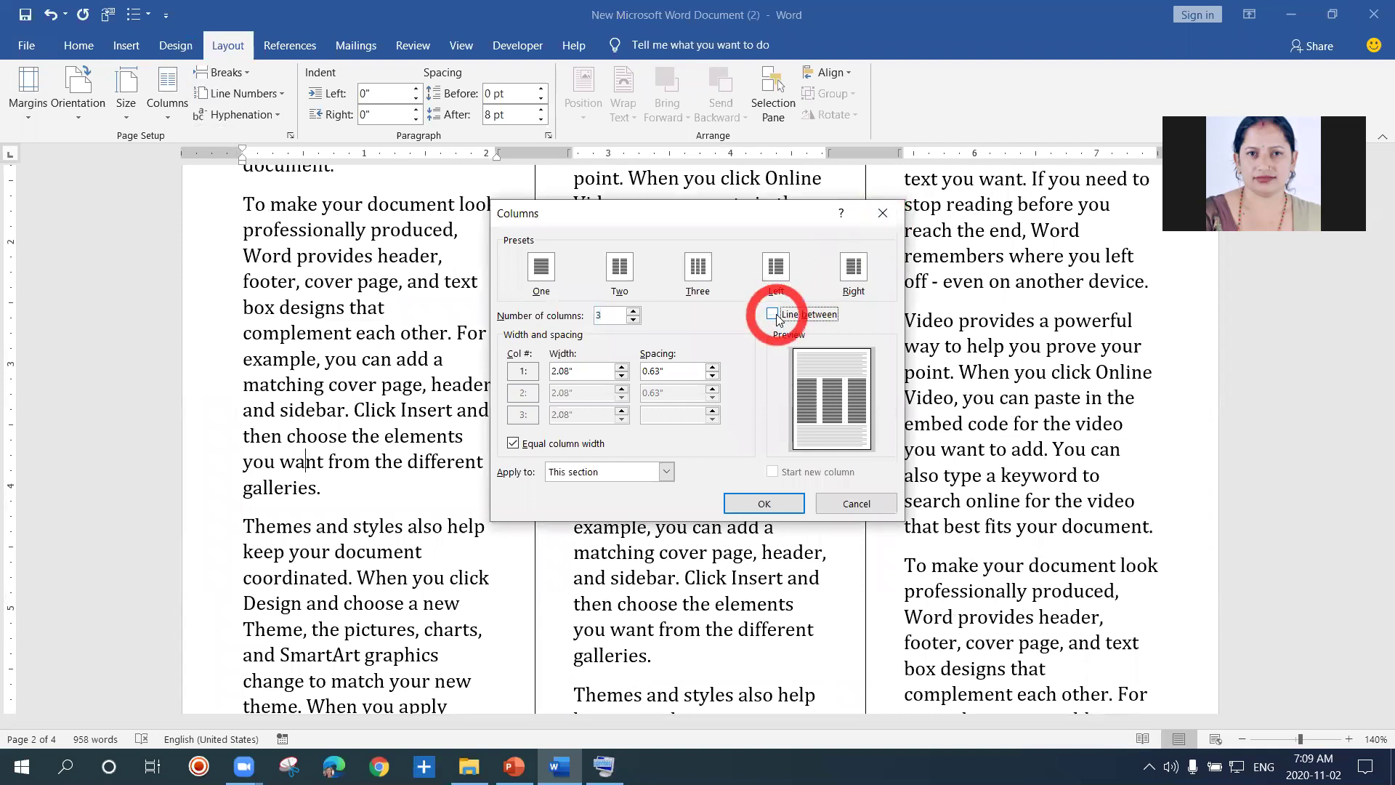
{"action": "left_click", "coordinate": [774, 500]}
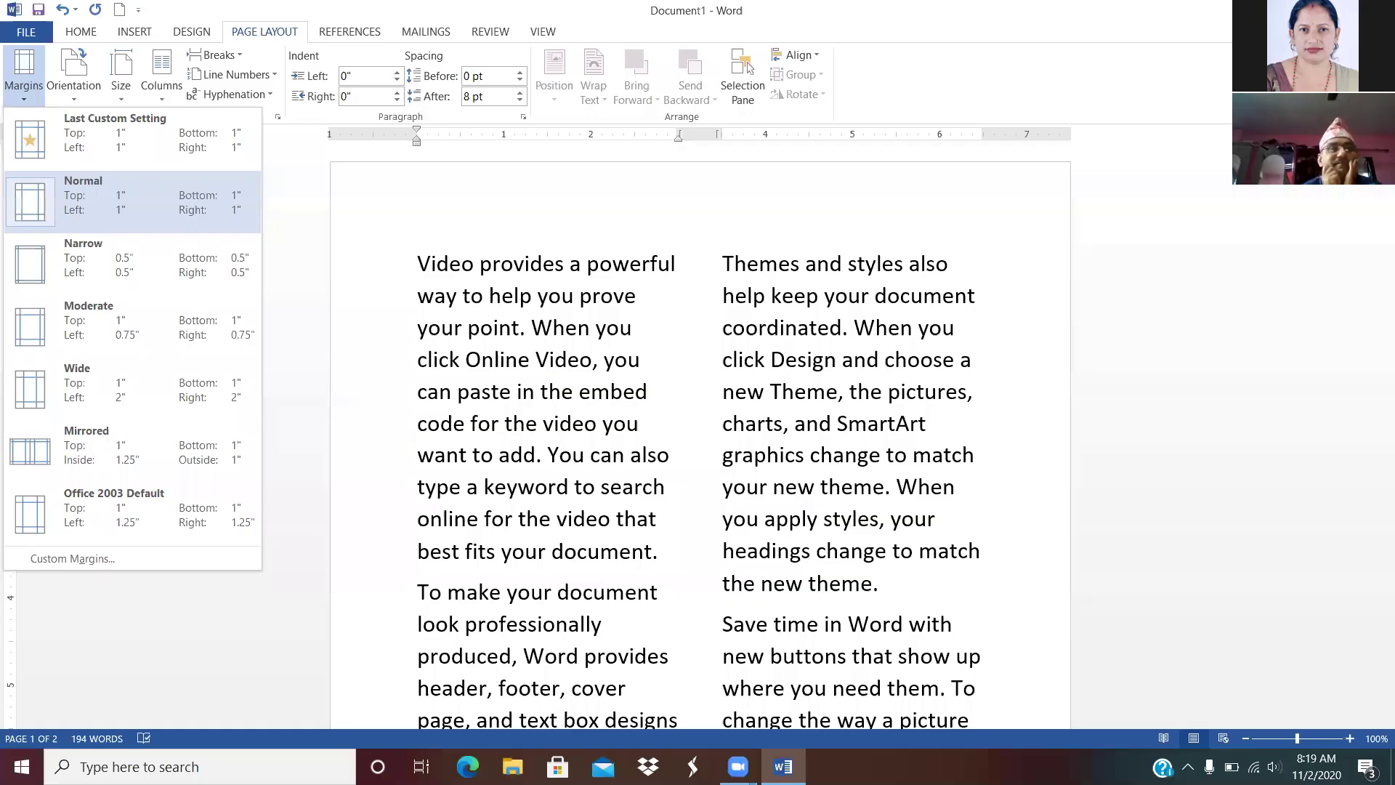
Step: Select all the text in Document1 and apply the Normal margin preset with 1-inch margins on every side
{"action": "left_click", "coordinate": [59, 212]}
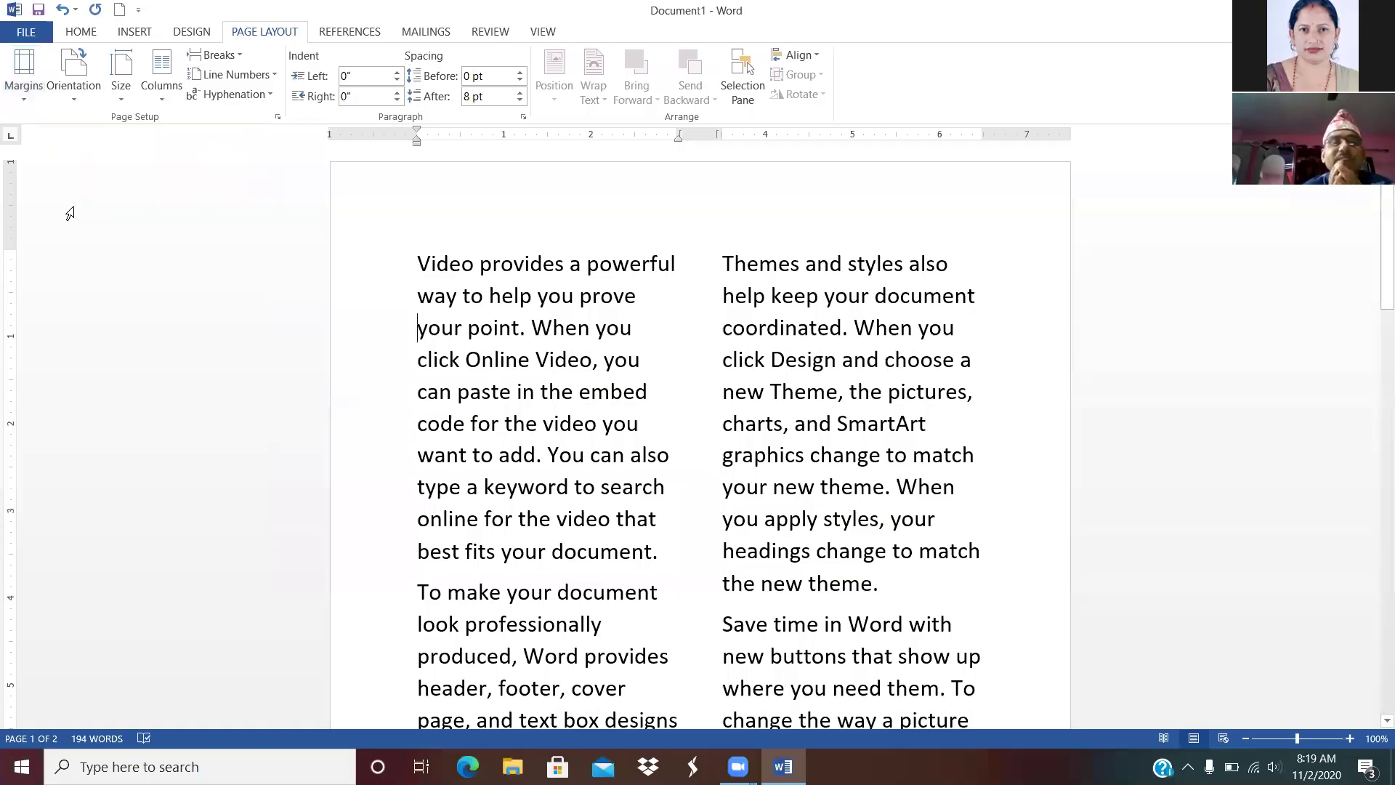
{"action": "left_click", "coordinate": [386, 251]}
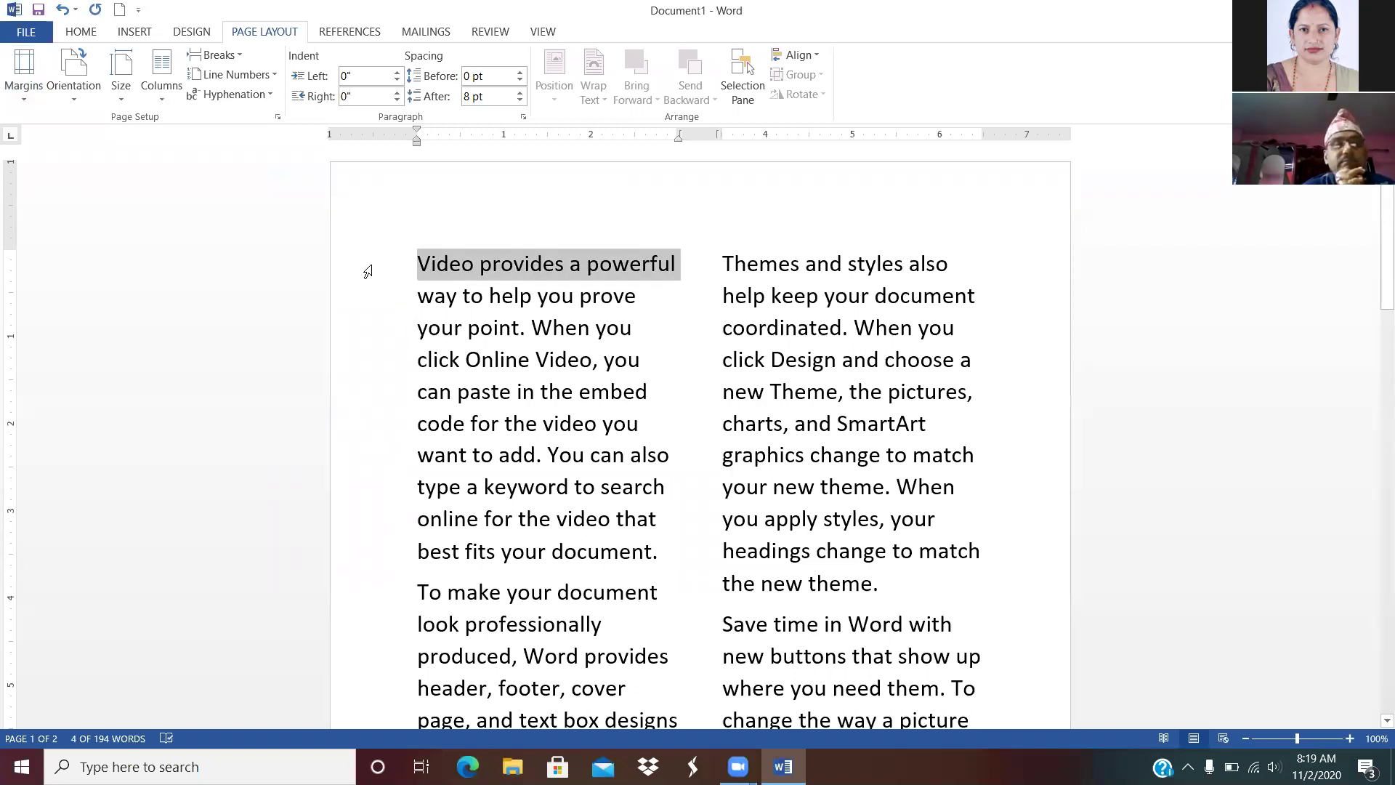
{"action": "triple_click", "coordinate": [368, 271]}
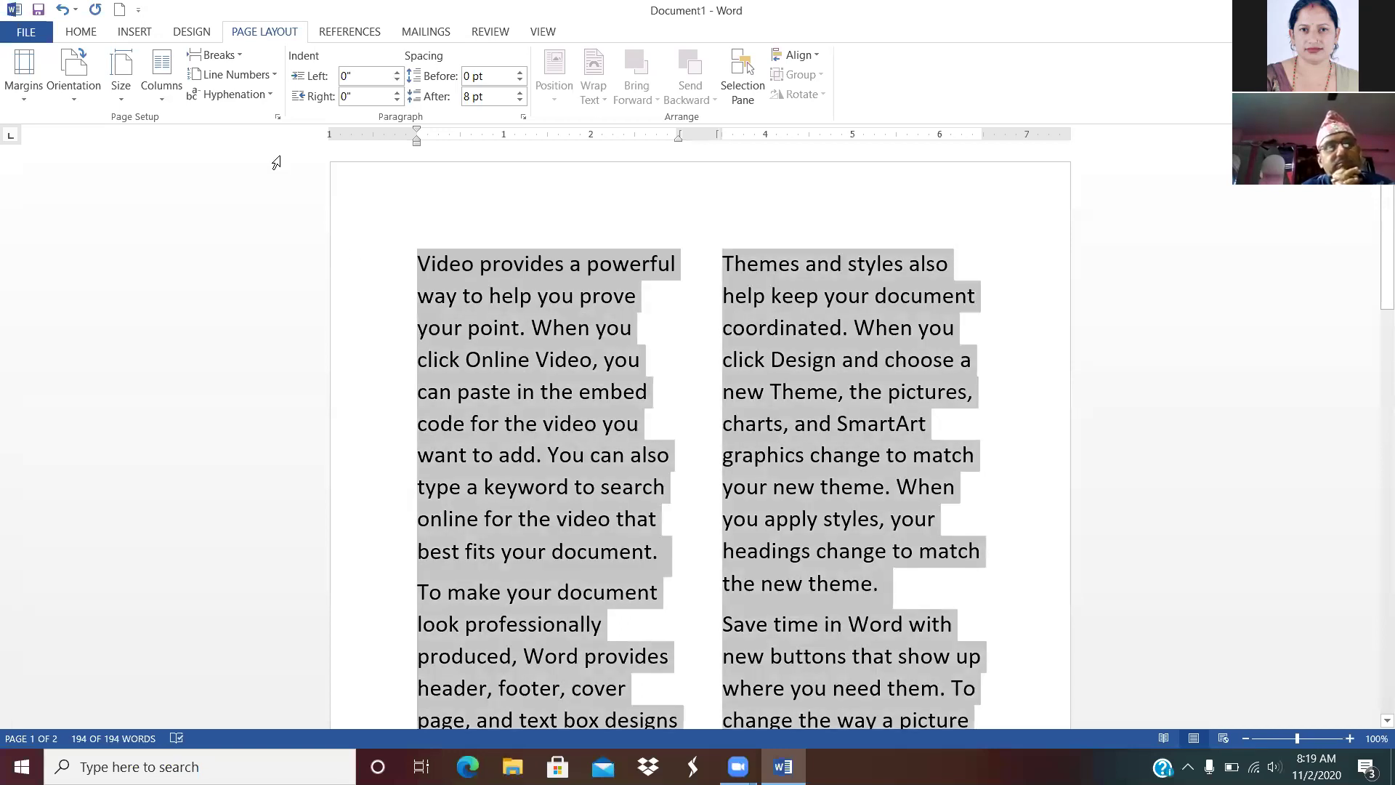
{"action": "left_click", "coordinate": [24, 83]}
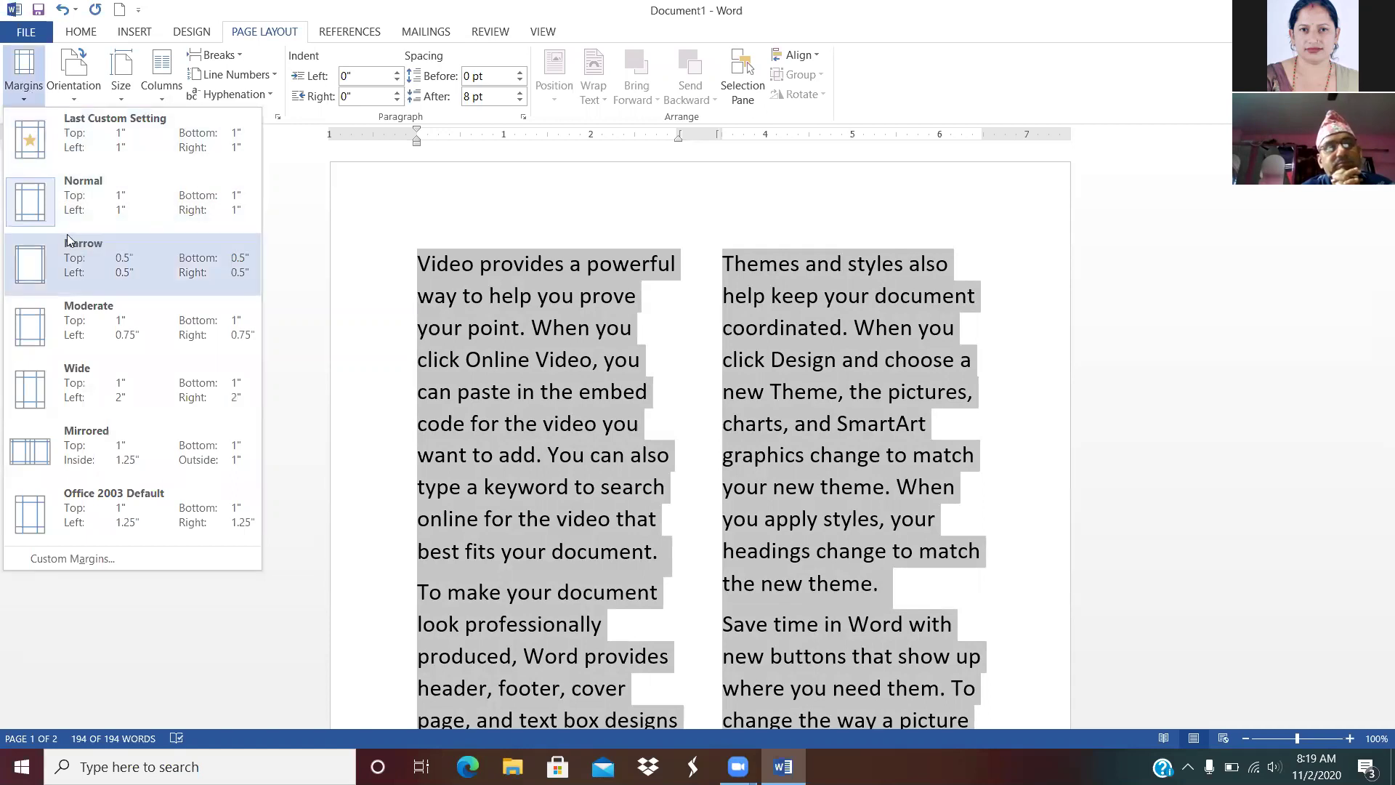
{"action": "left_click", "coordinate": [80, 214]}
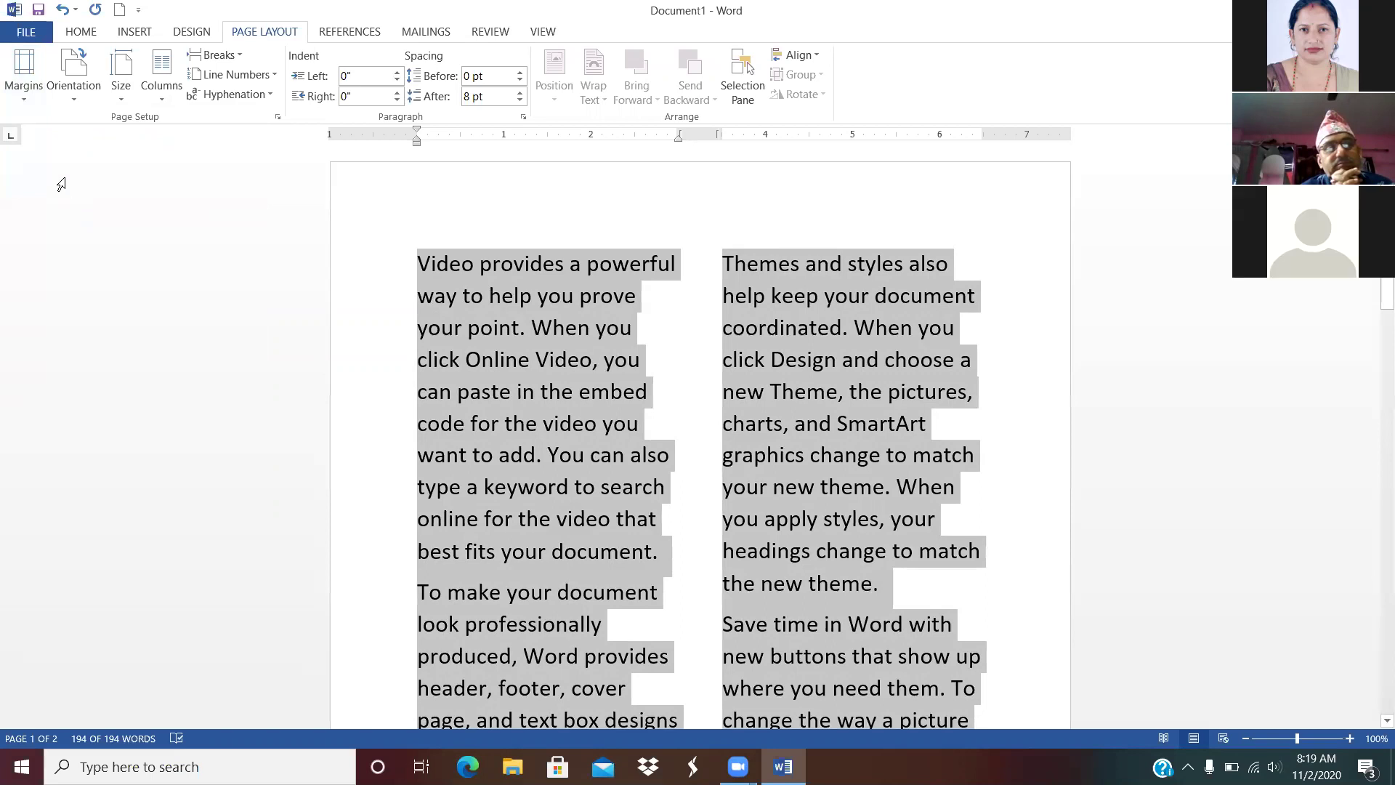
Step: Look over the margin presets, page orientation choices and available paper sizes for Document1
{"action": "left_click", "coordinate": [22, 68]}
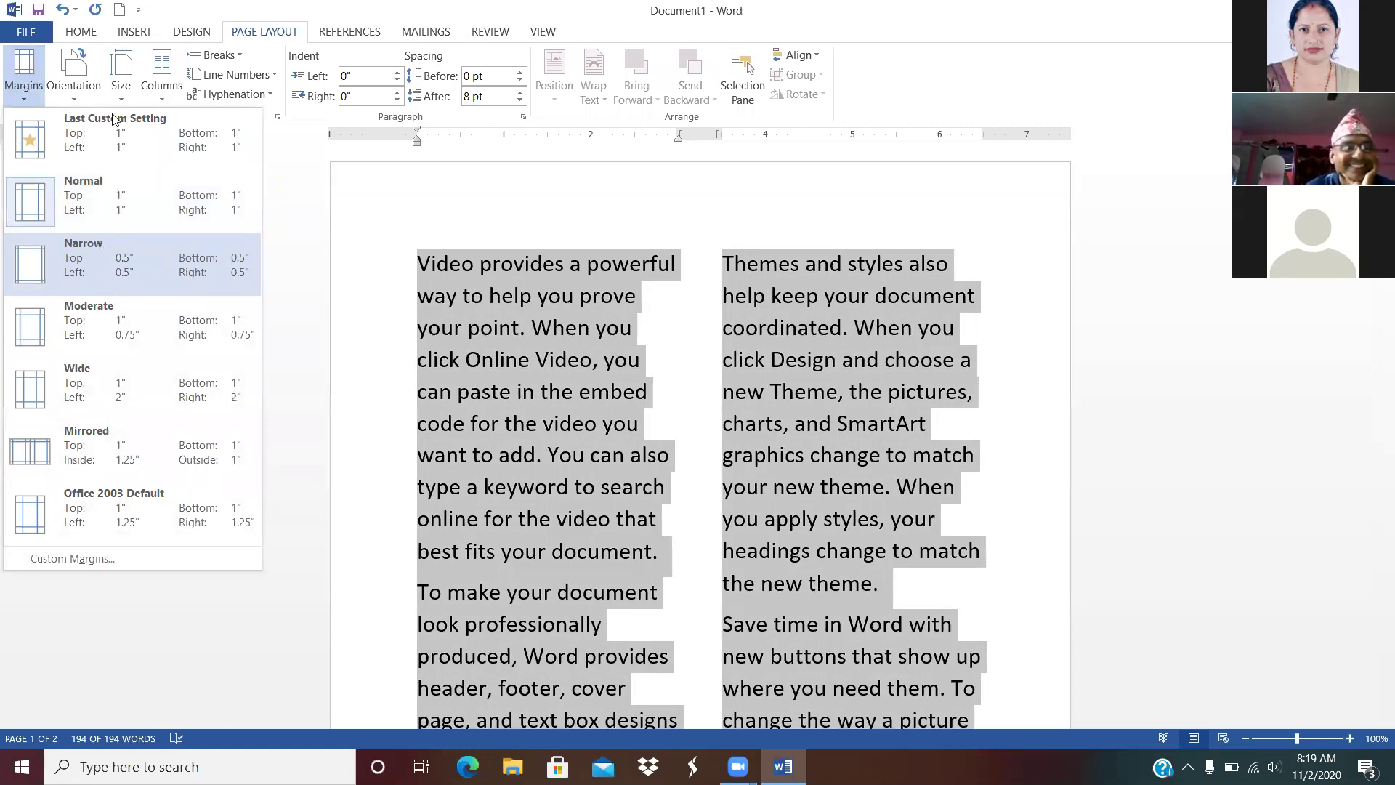
{"action": "left_click", "coordinate": [289, 264]}
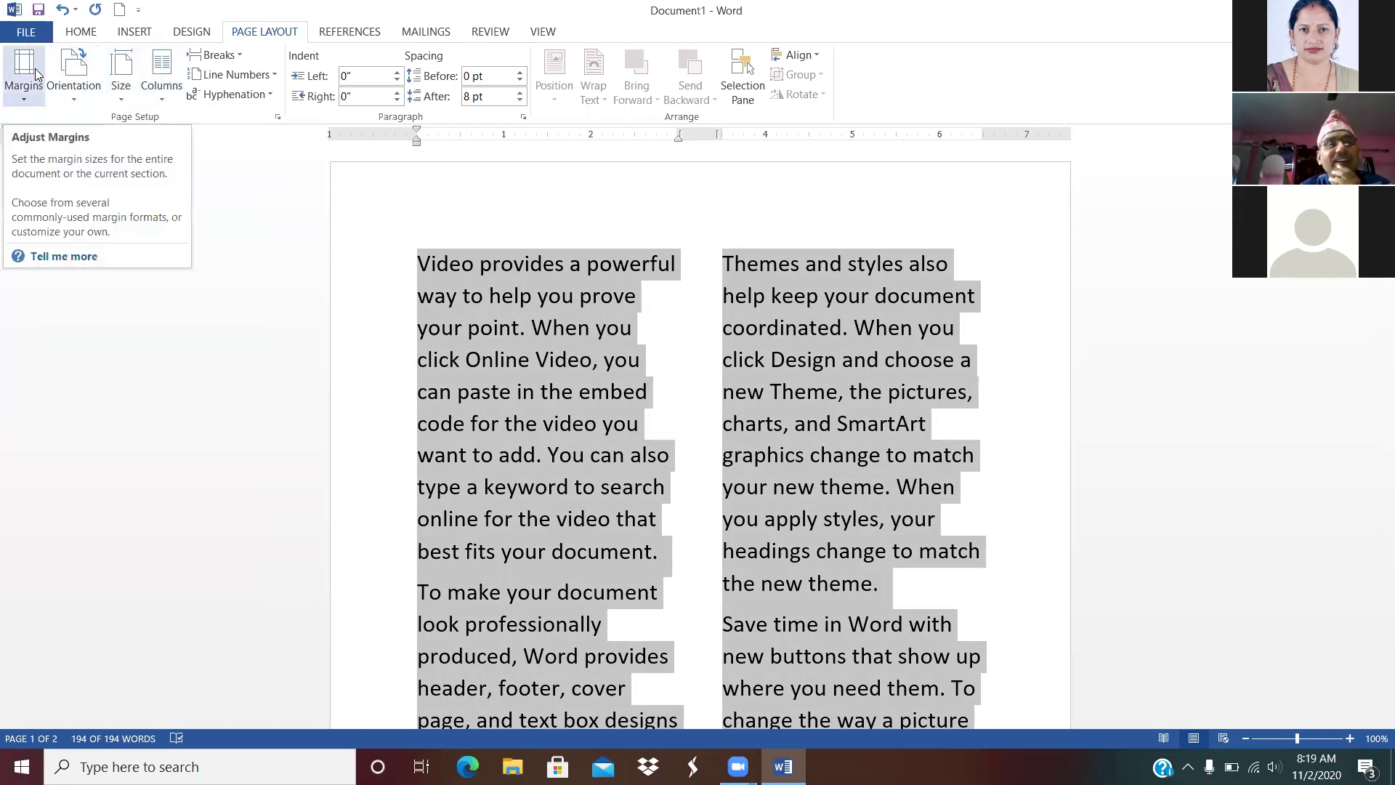
{"action": "left_click", "coordinate": [73, 95]}
{"action": "left_click", "coordinate": [87, 139]}
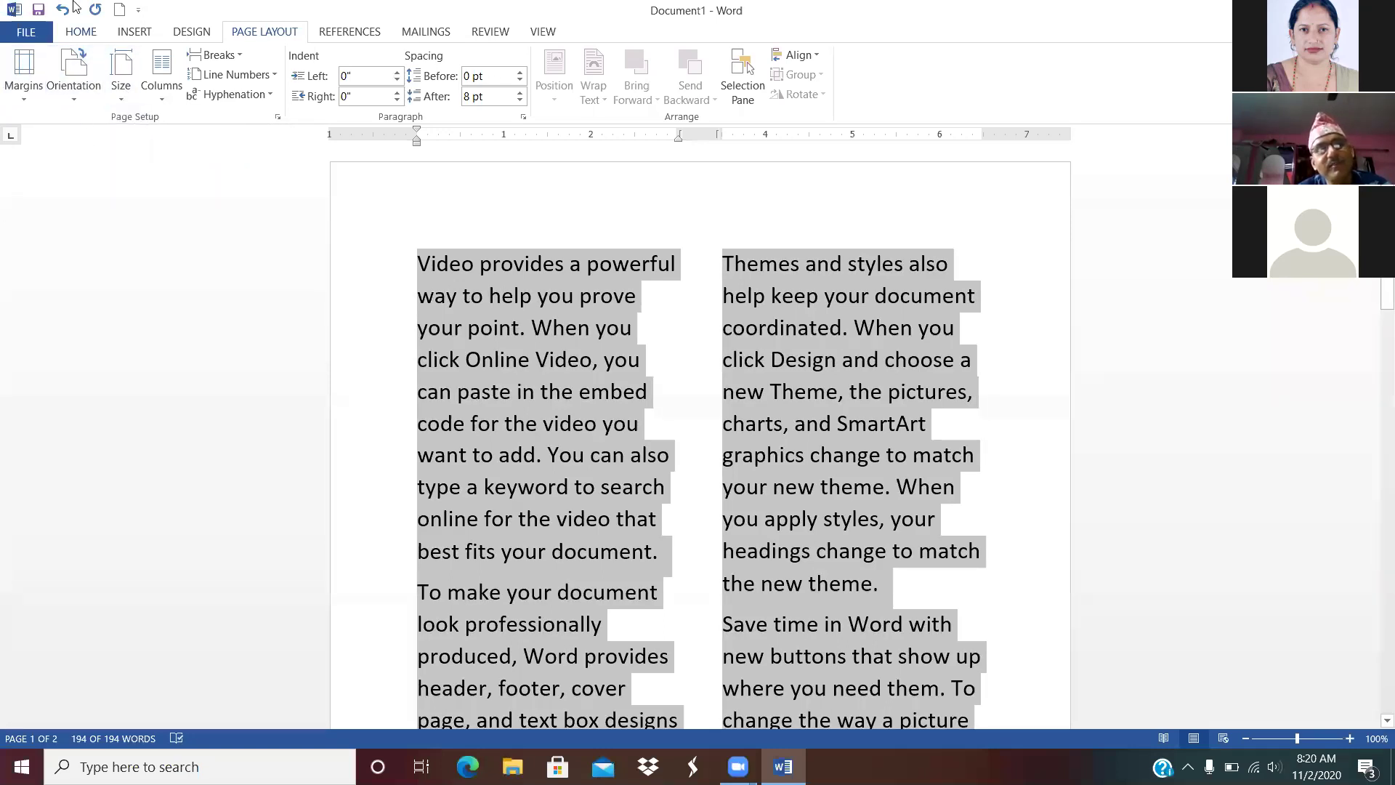
{"action": "left_click", "coordinate": [118, 97]}
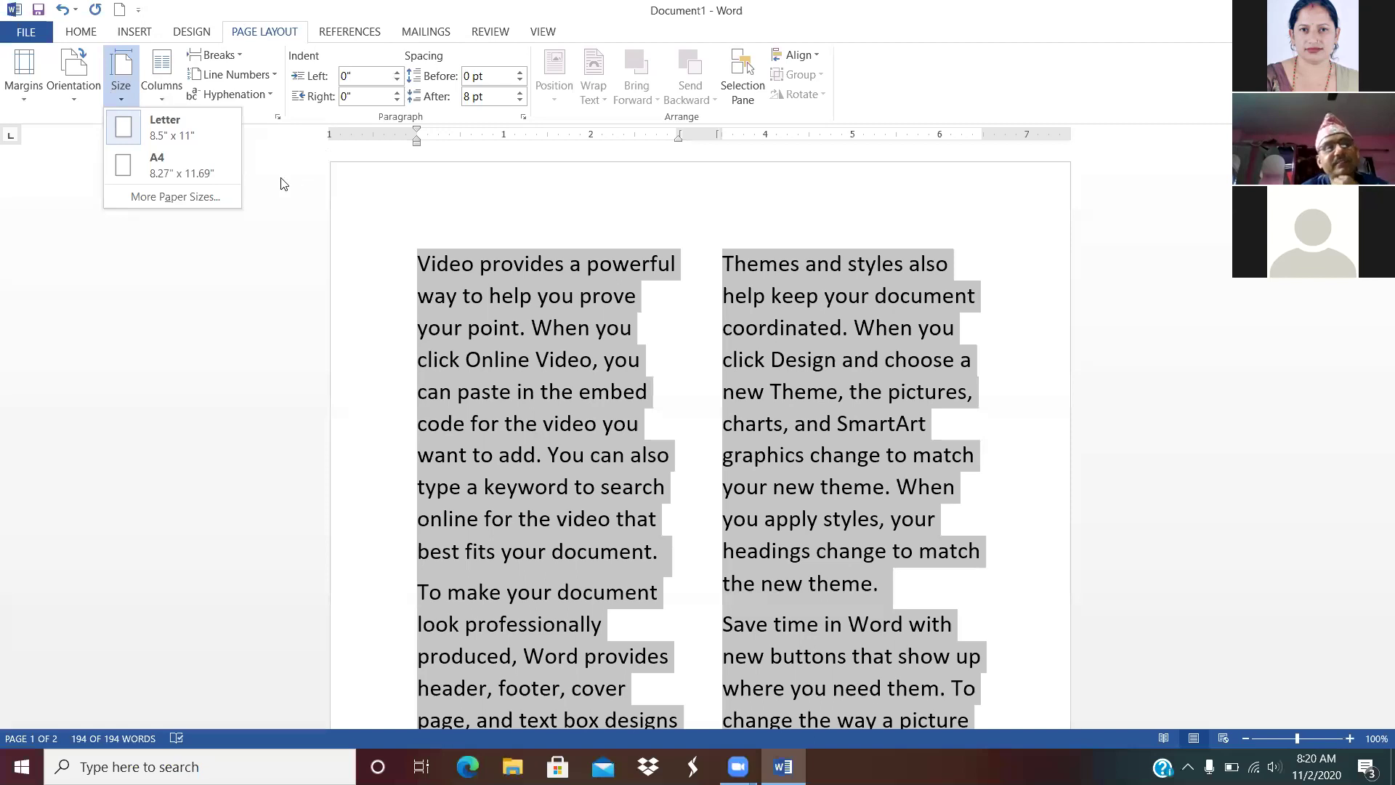
{"action": "left_click", "coordinate": [248, 178]}
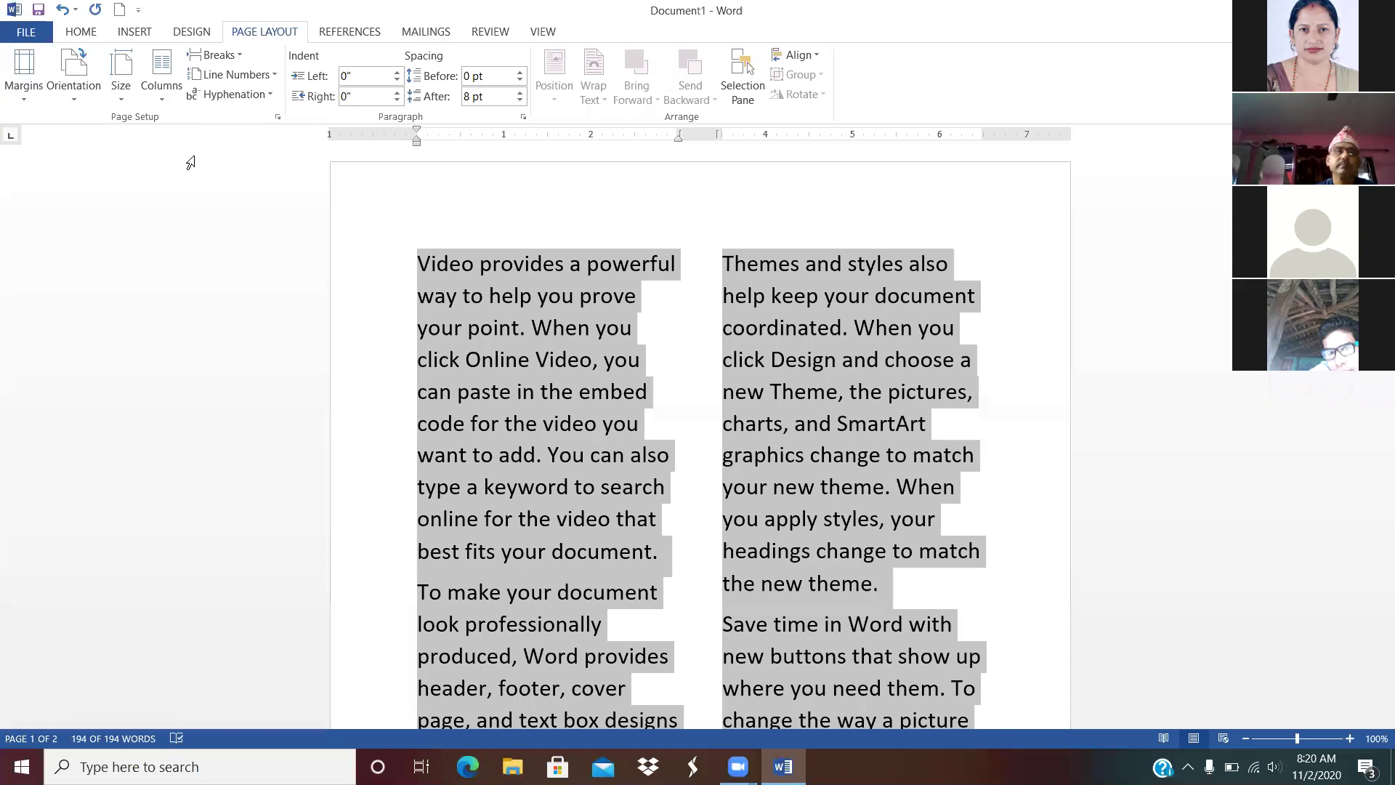
Step: Apply Landscape orientation to the selected text only, through the custom margin settings
{"action": "left_click", "coordinate": [32, 84]}
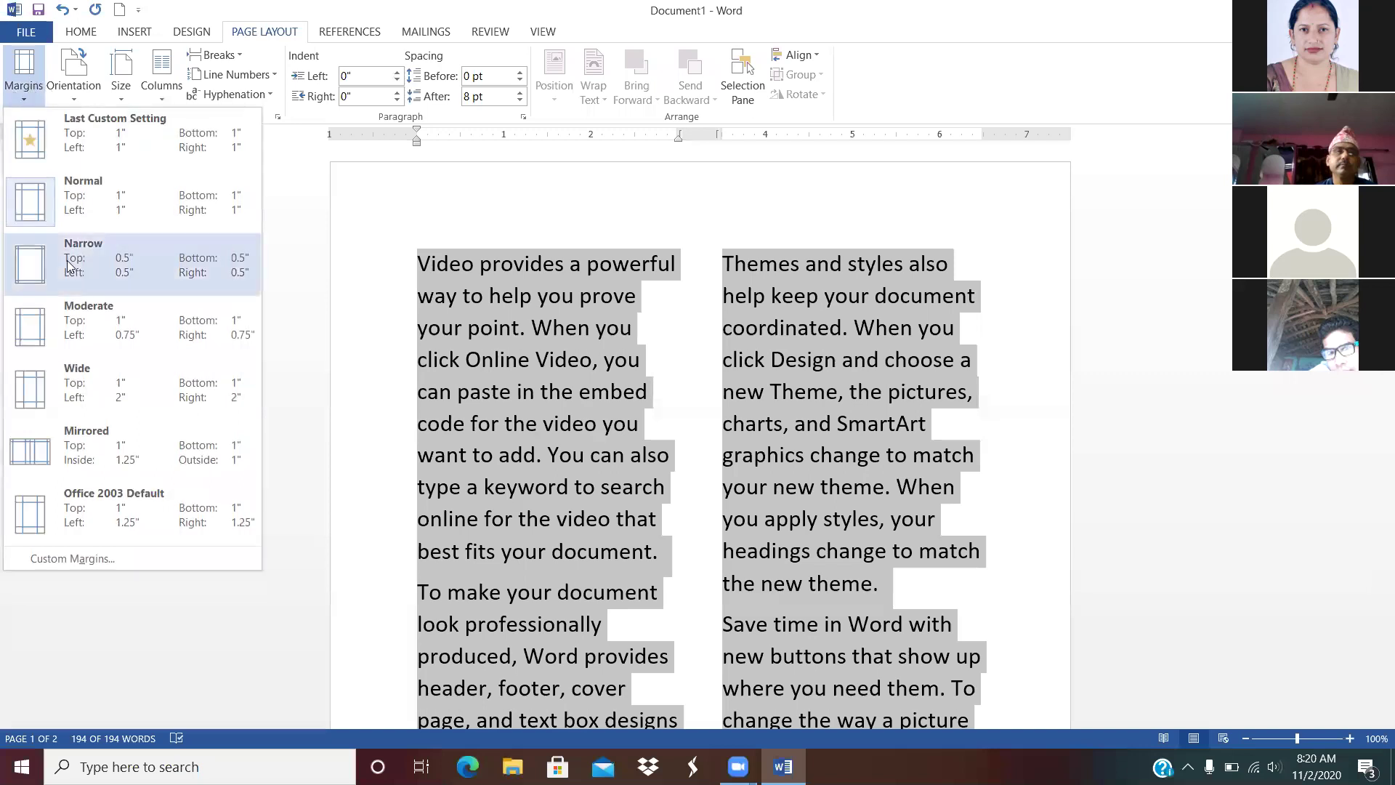
{"action": "left_click", "coordinate": [49, 559]}
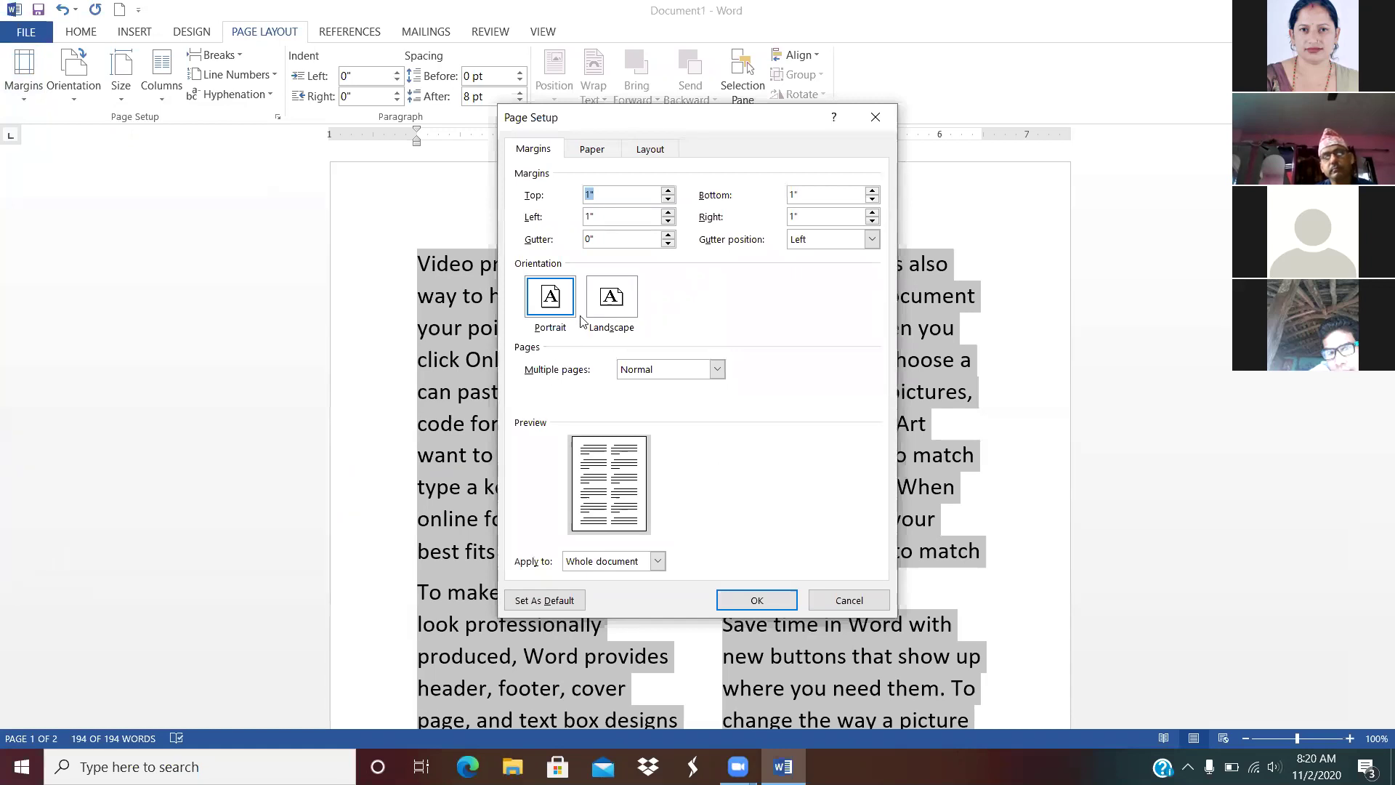
{"action": "left_click", "coordinate": [608, 302]}
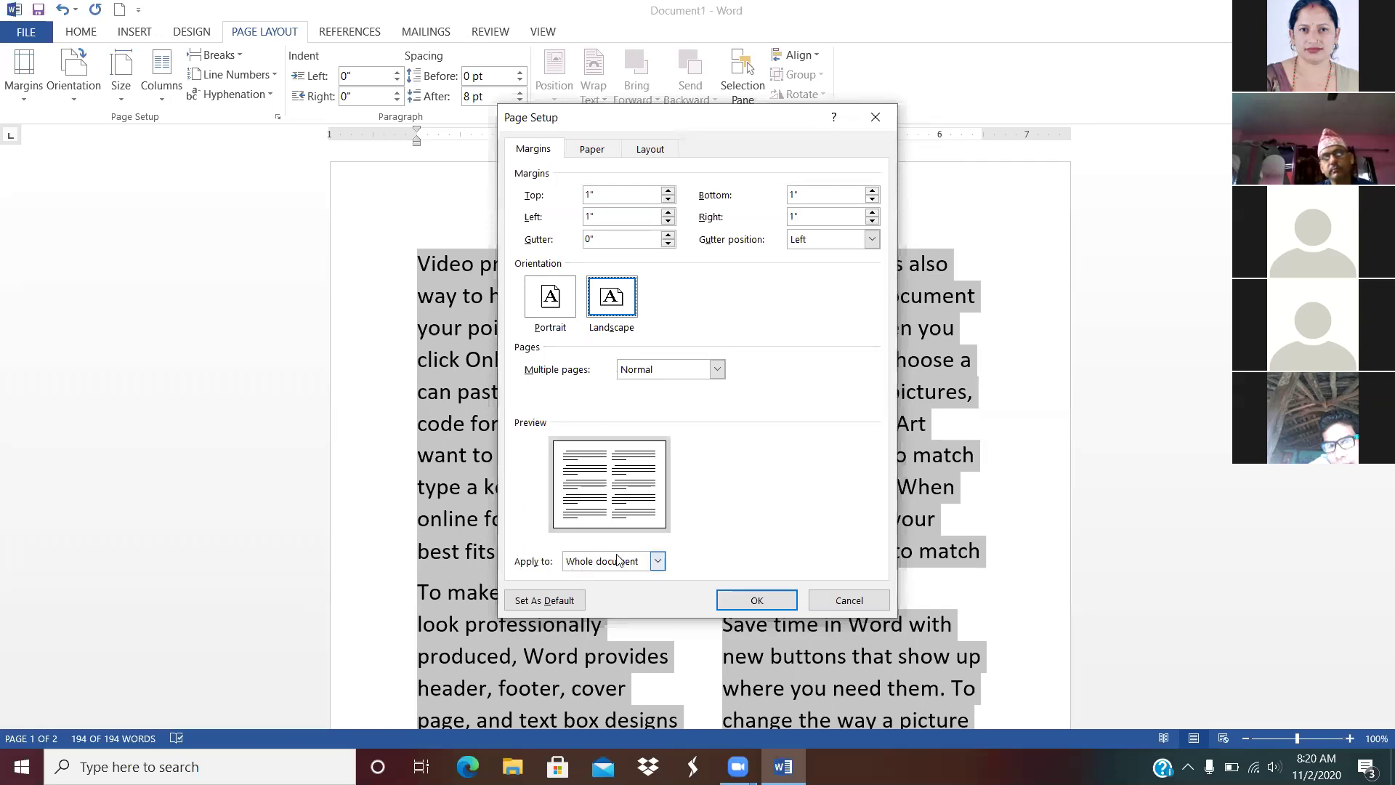
{"action": "left_click", "coordinate": [658, 563]}
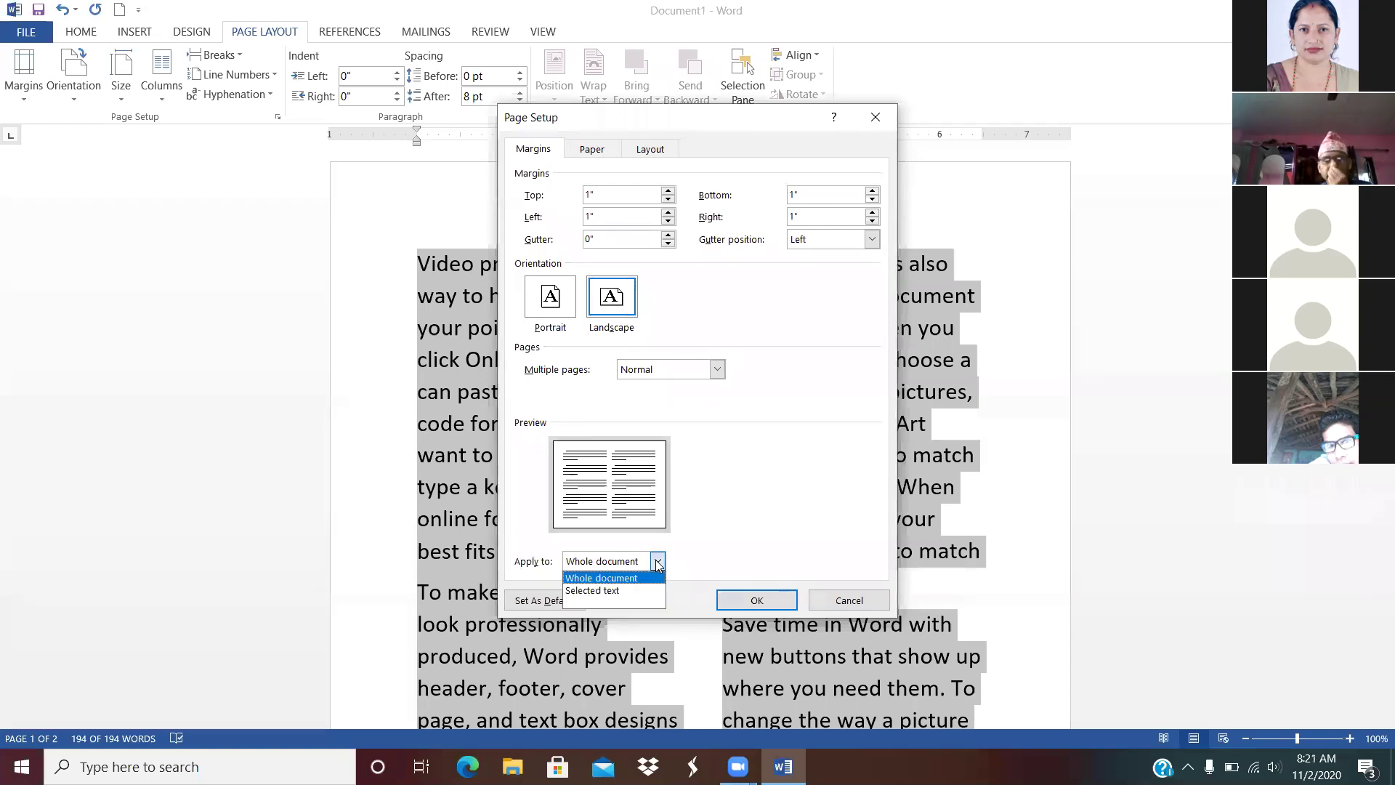
{"action": "left_click", "coordinate": [640, 595]}
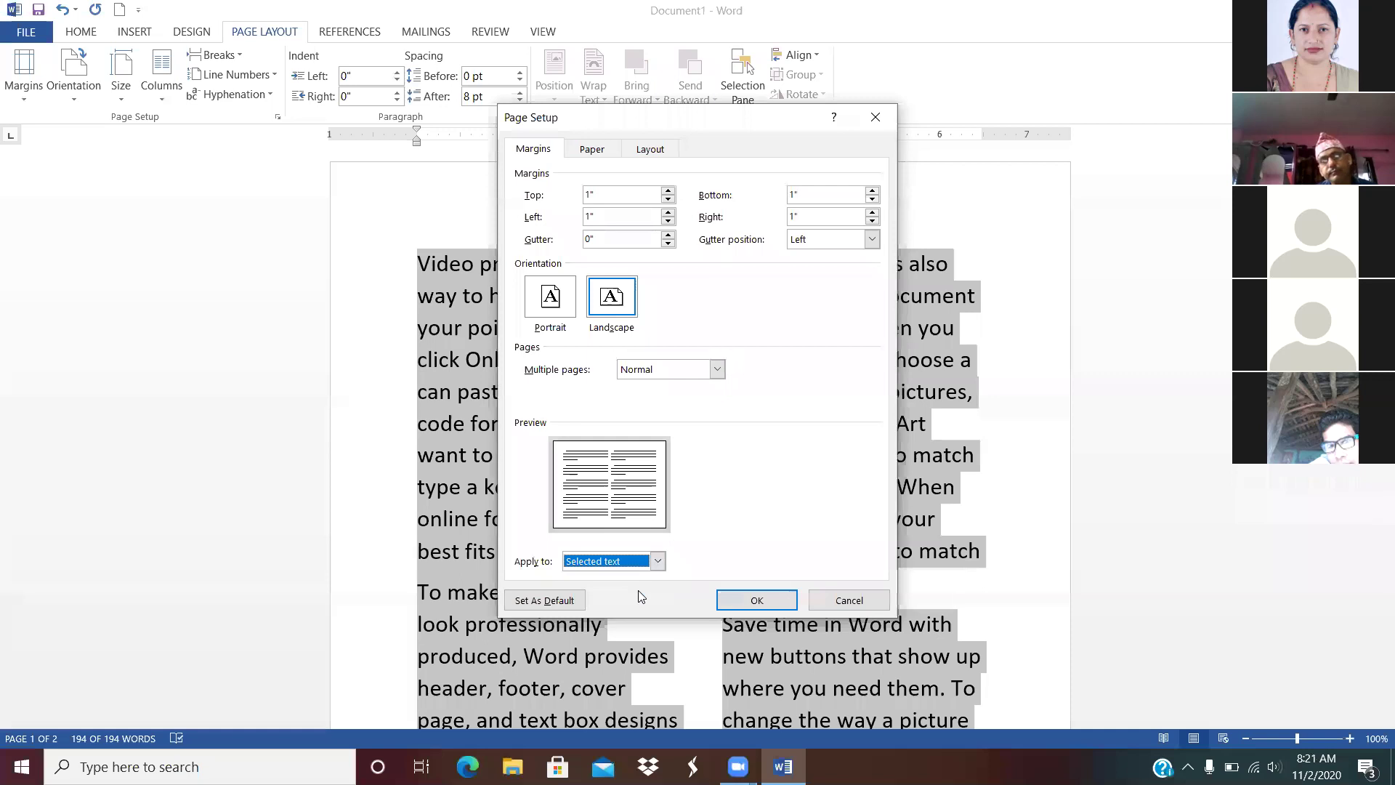
{"action": "left_click", "coordinate": [750, 599]}
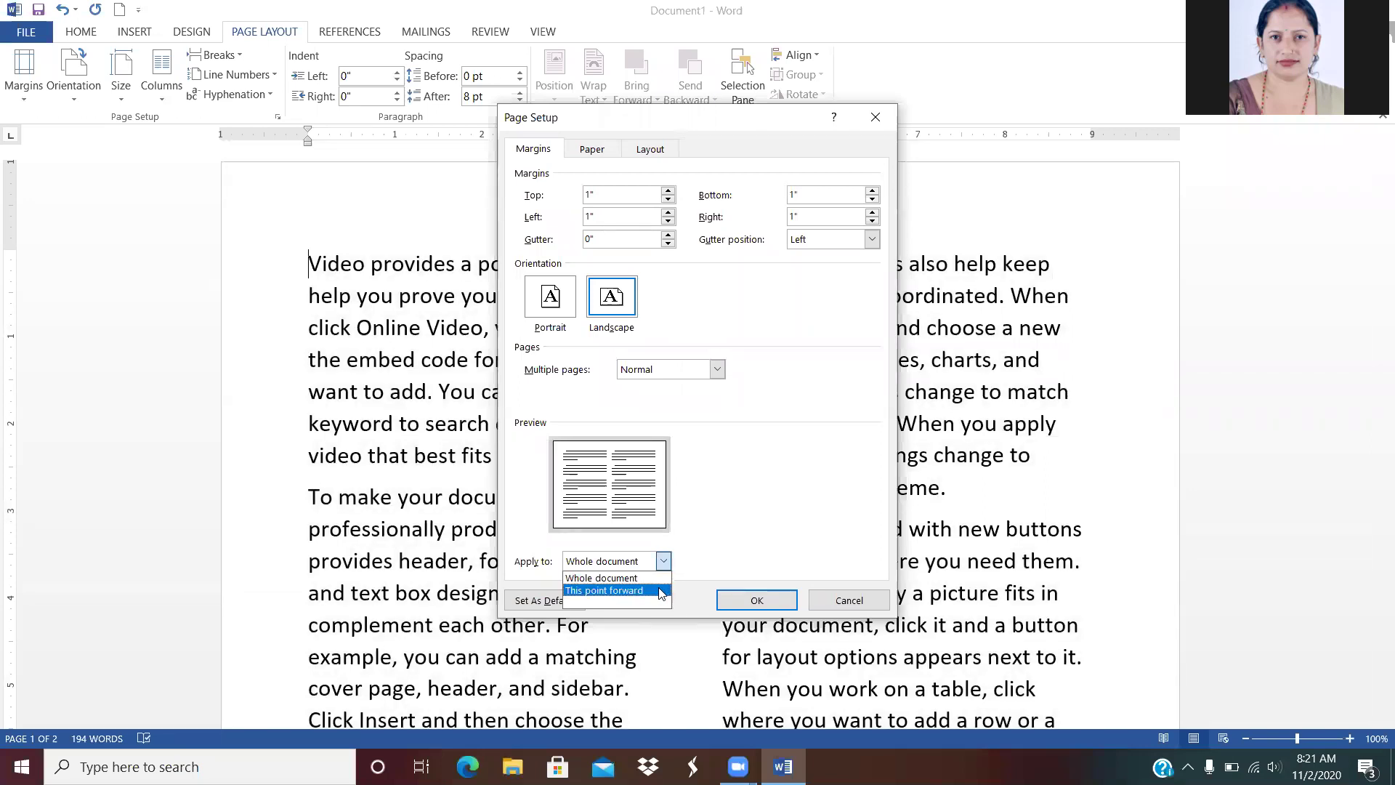
Step: Set the Landscape page setup to apply from this point forward
{"action": "left_click", "coordinate": [661, 590]}
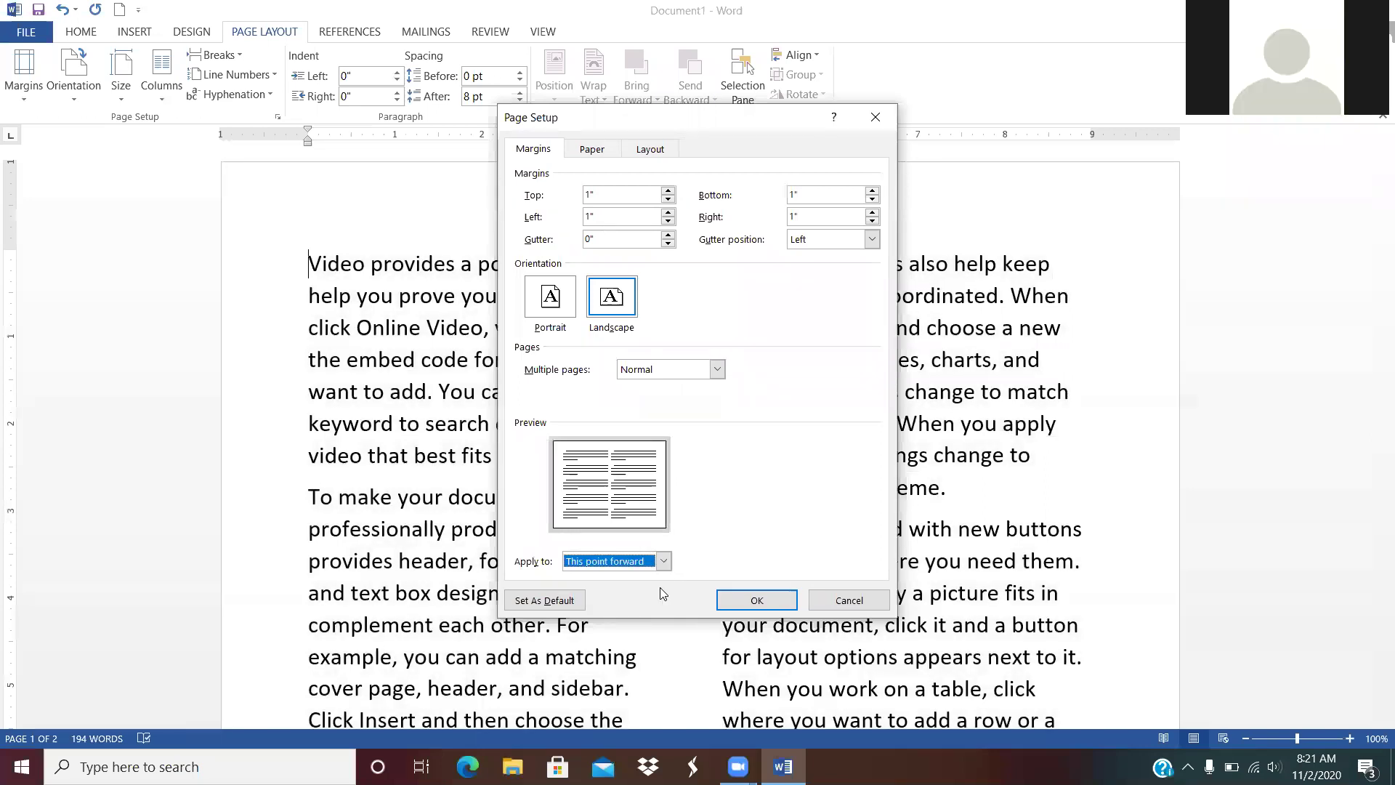
Step: Apply the landscape page setup from this point forward
{"action": "left_click", "coordinate": [743, 597]}
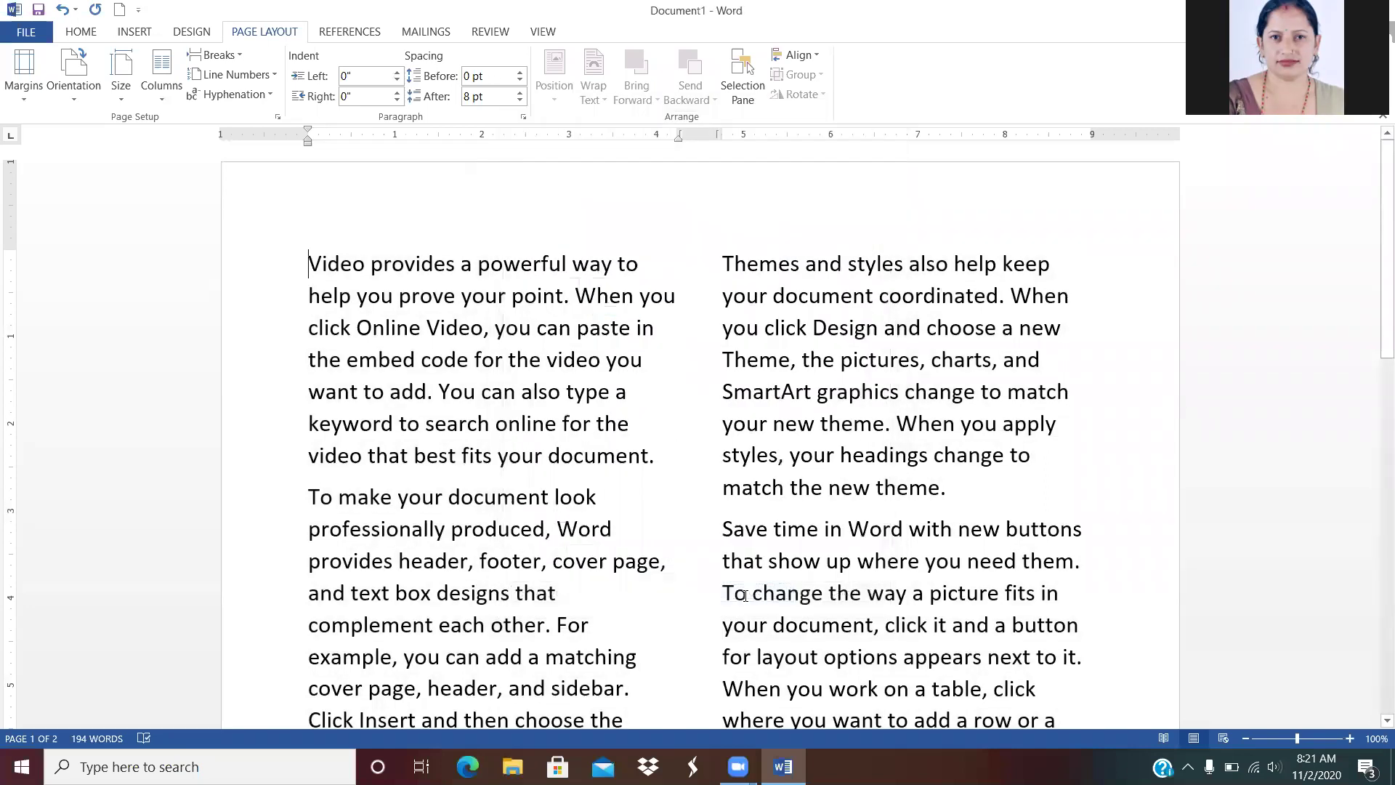
{"action": "left_click", "coordinate": [740, 594]}
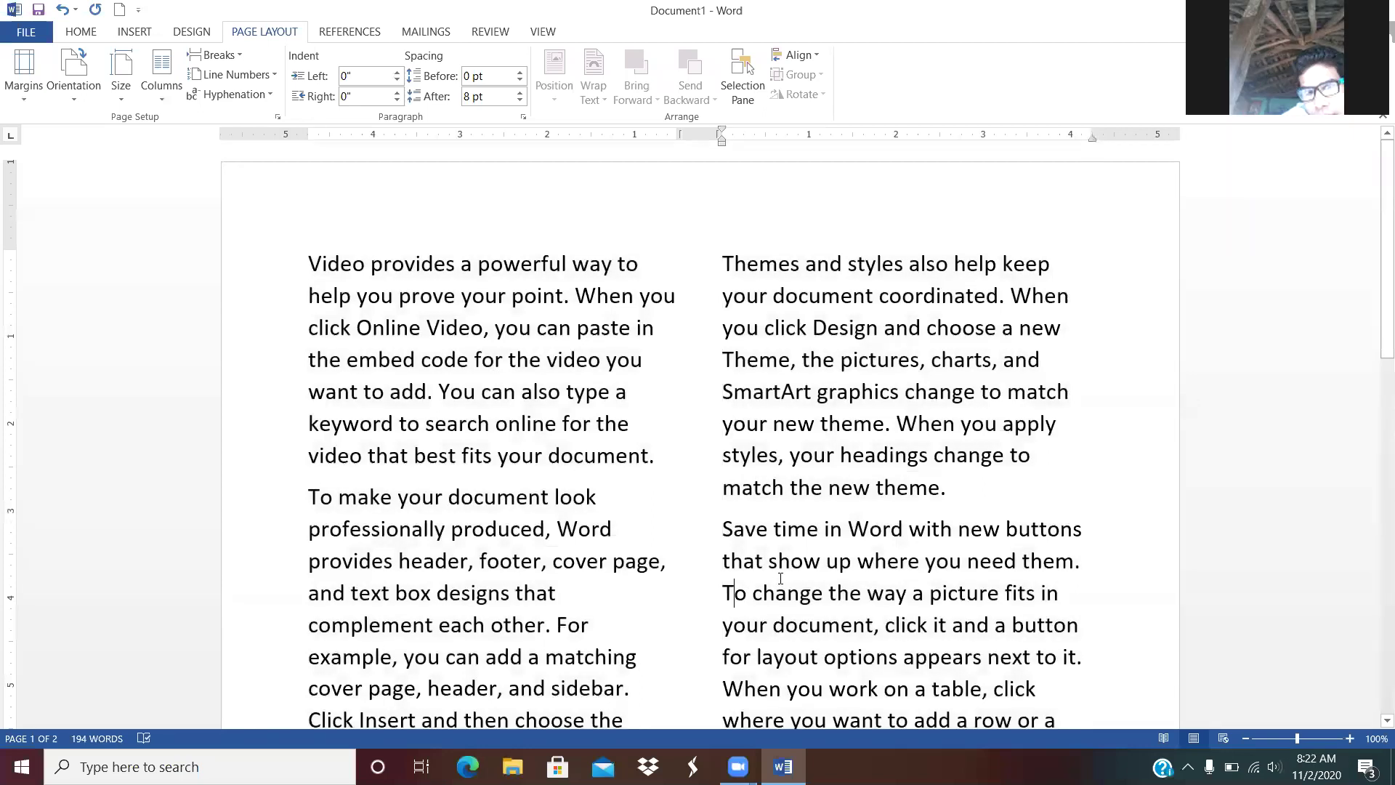
{"action": "double_click", "coordinate": [802, 634]}
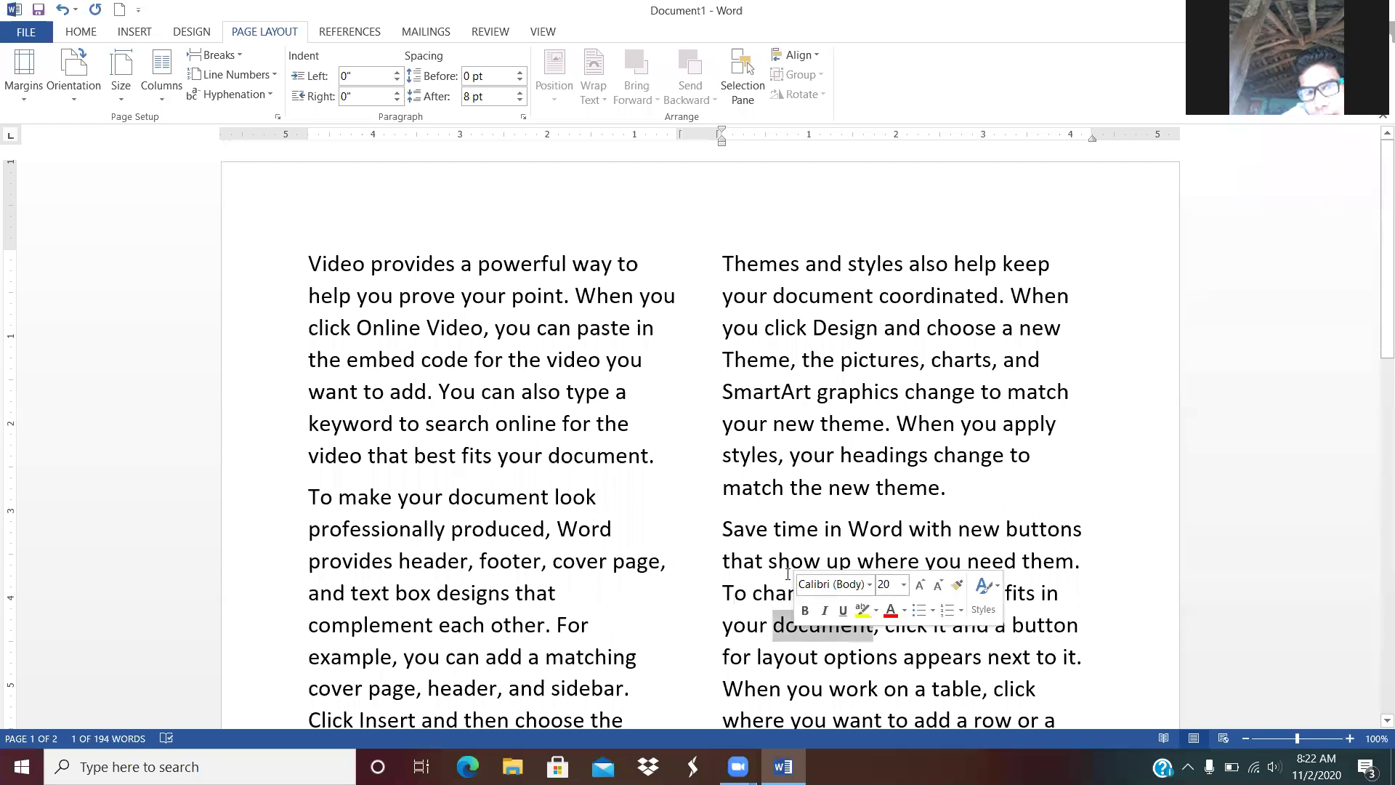
{"action": "left_click", "coordinate": [728, 596]}
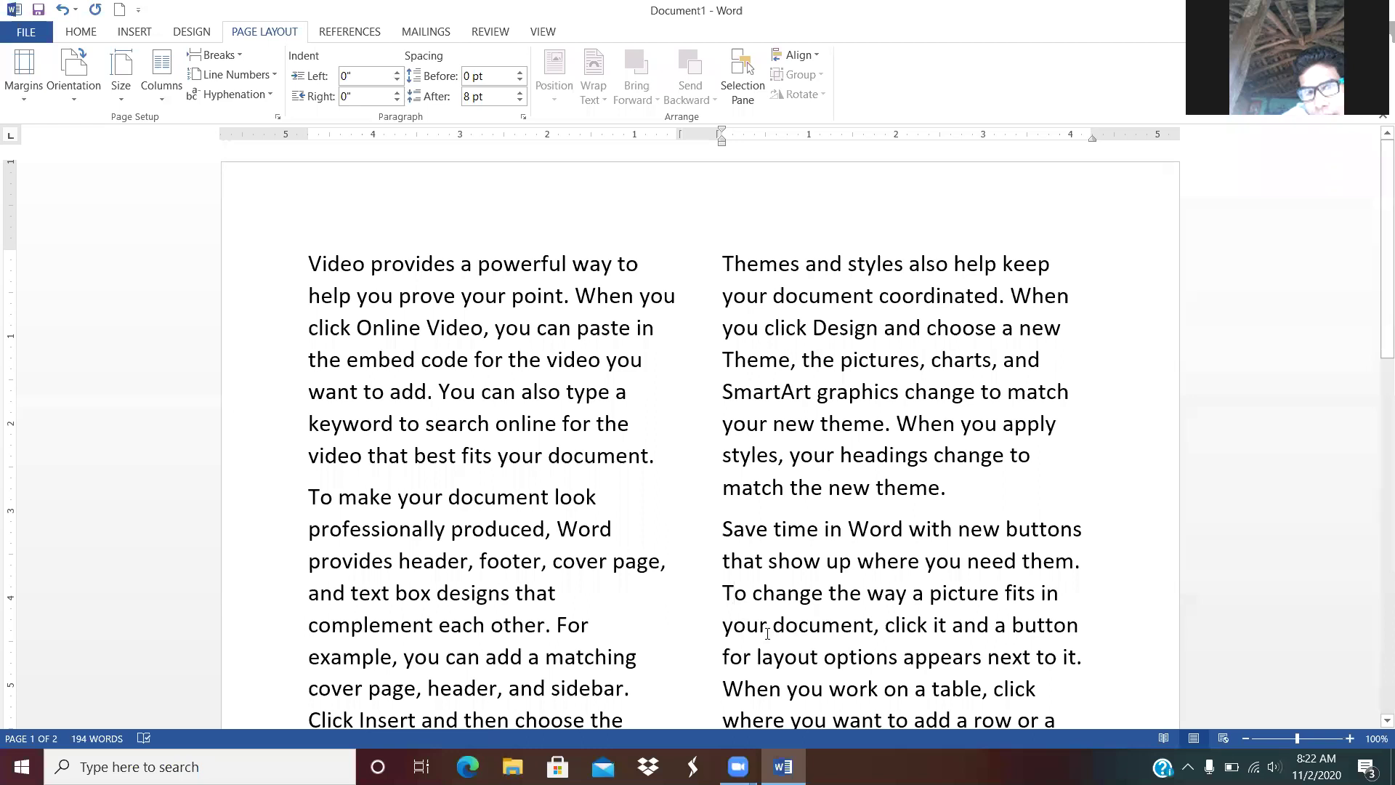
Step: Place the insertion point inside "on" in "When you work on a table" and apply custom landscape margins from this point forward
{"action": "left_click", "coordinate": [898, 682]}
{"action": "left_click_drag", "start_coordinate": [1375, 211], "coordinate": [1375, 465]}
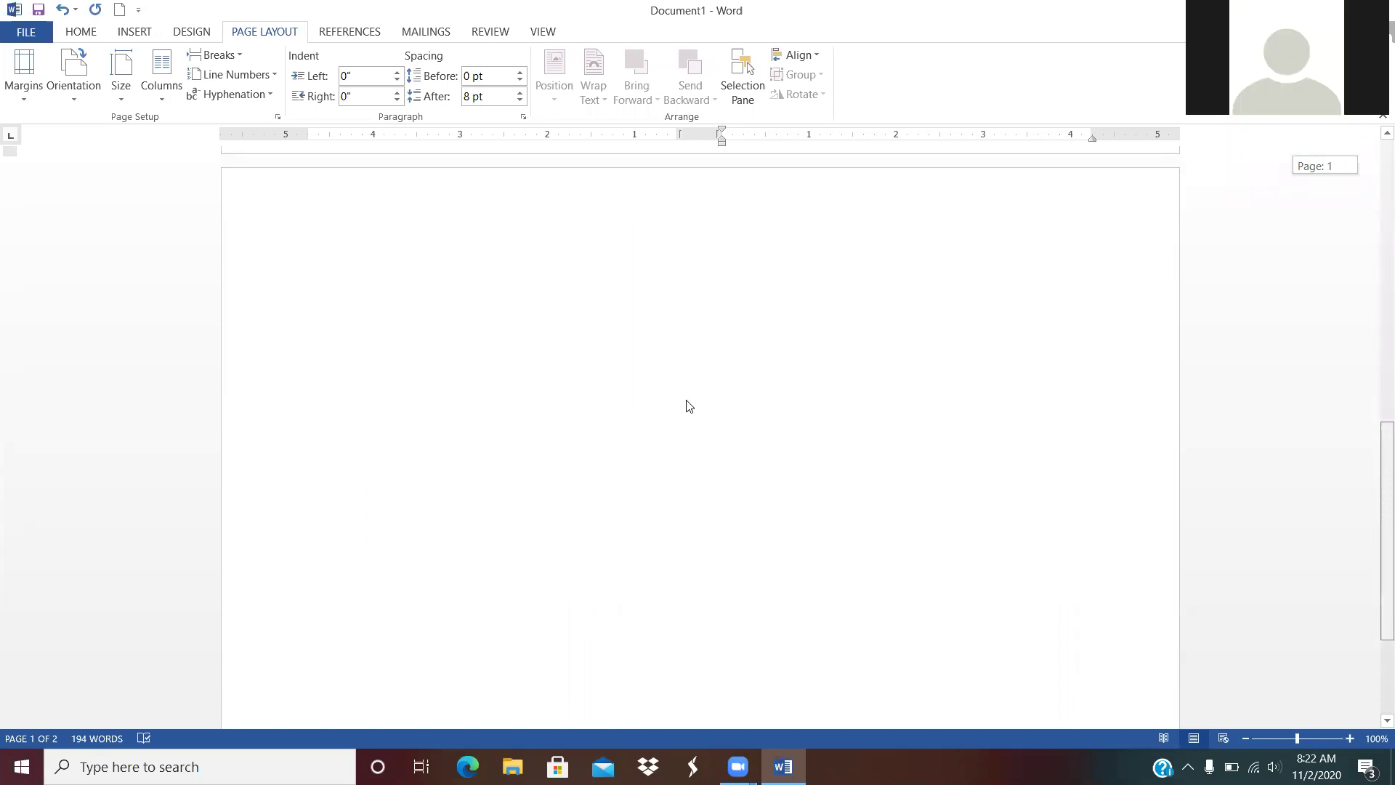
{"action": "scroll", "coordinate": [687, 404], "scroll_direction": "down", "scroll_amount": 1}
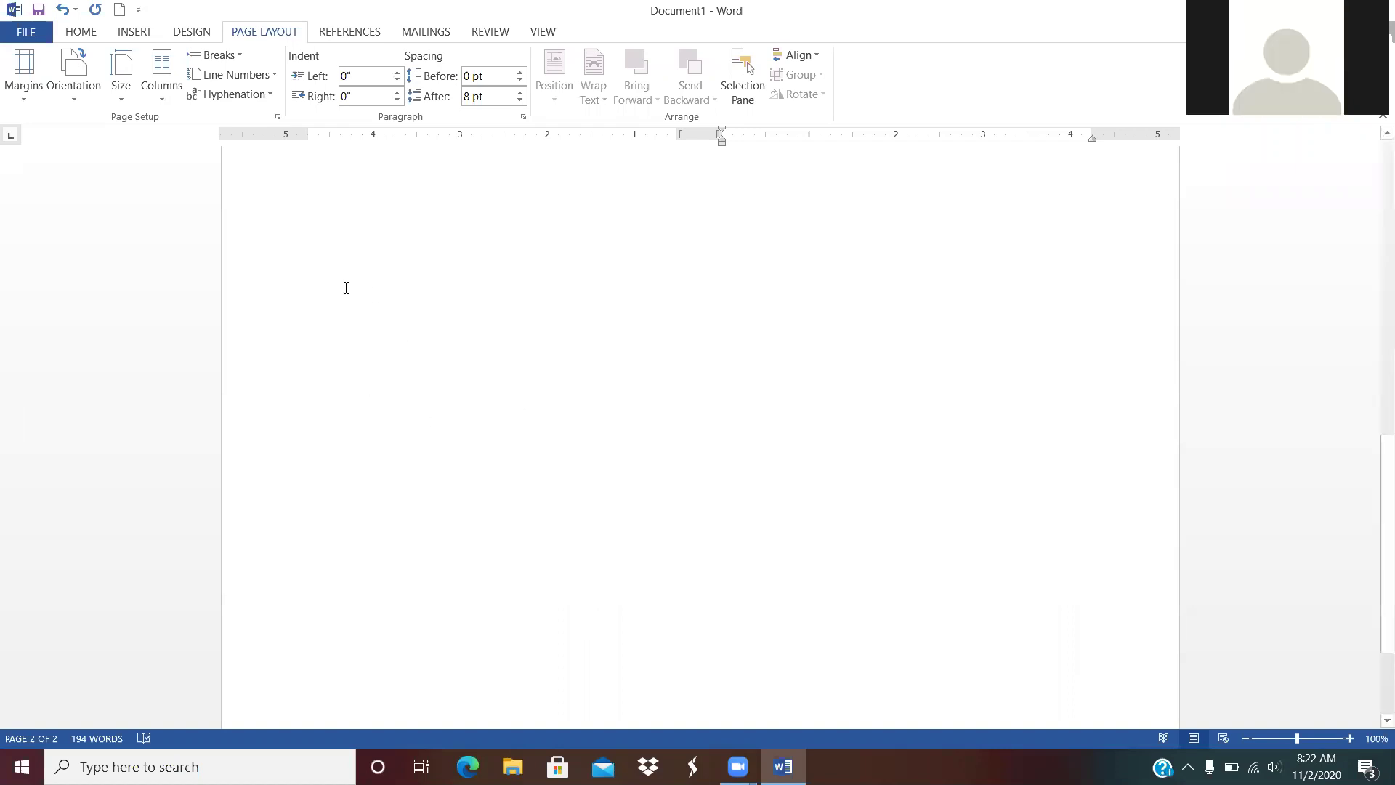
{"action": "left_click", "coordinate": [26, 102]}
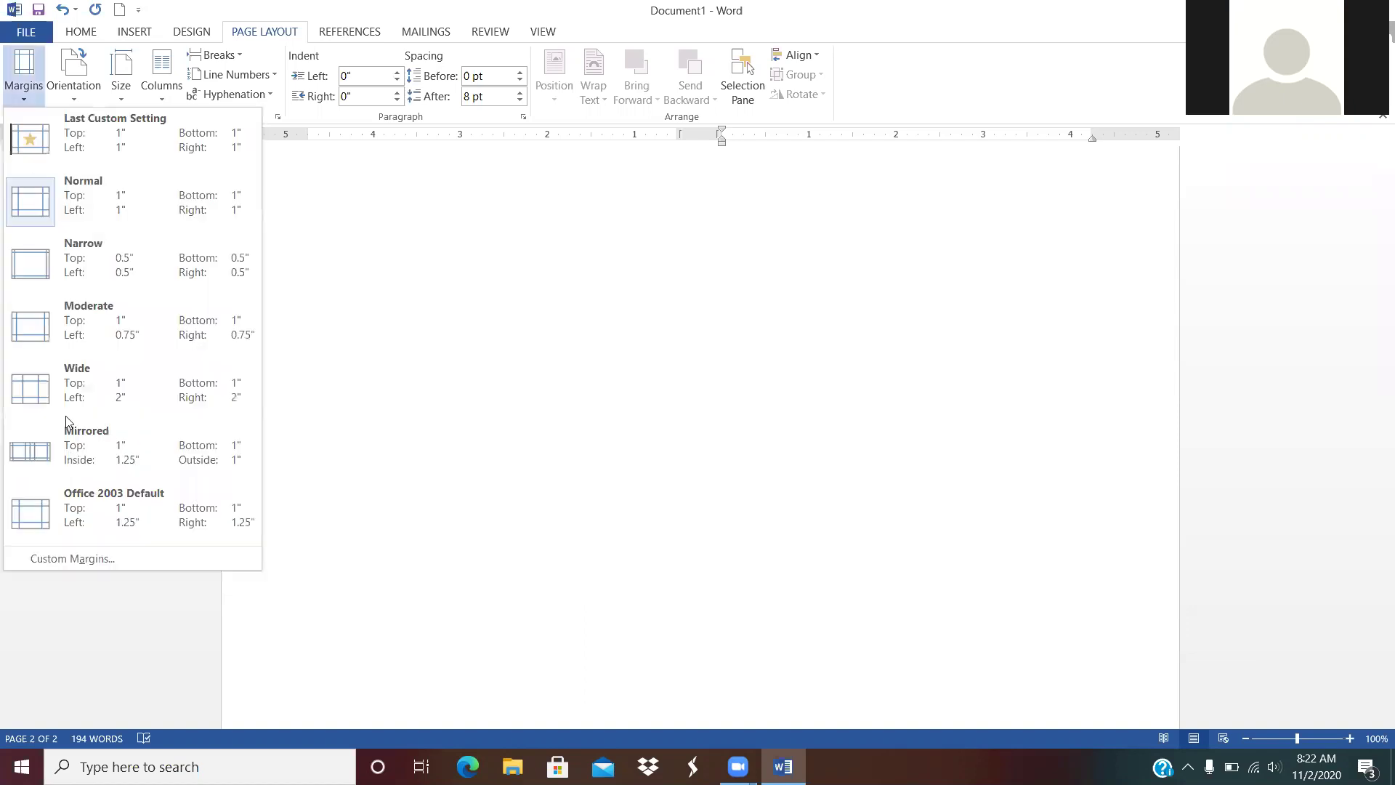
{"action": "left_click", "coordinate": [72, 558]}
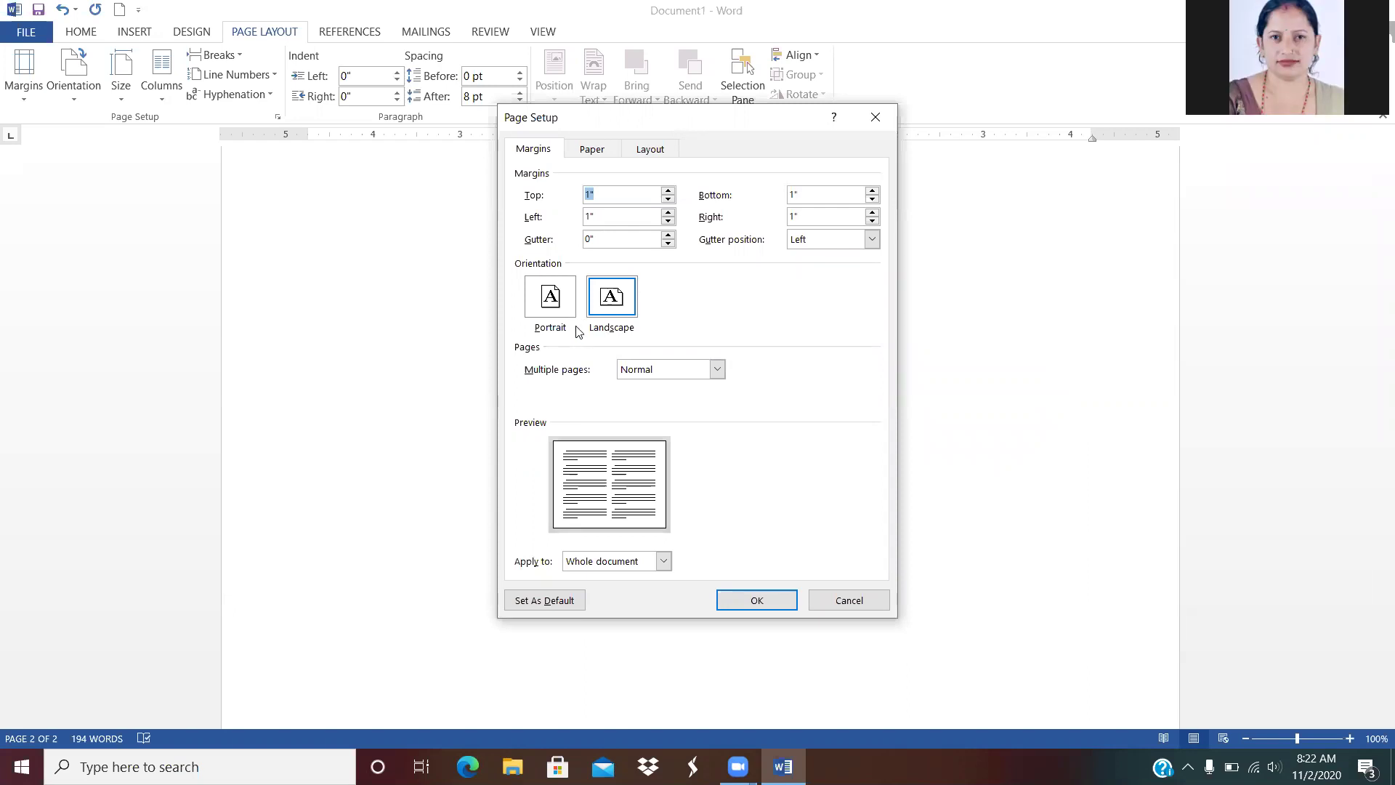
{"action": "left_click", "coordinate": [662, 562]}
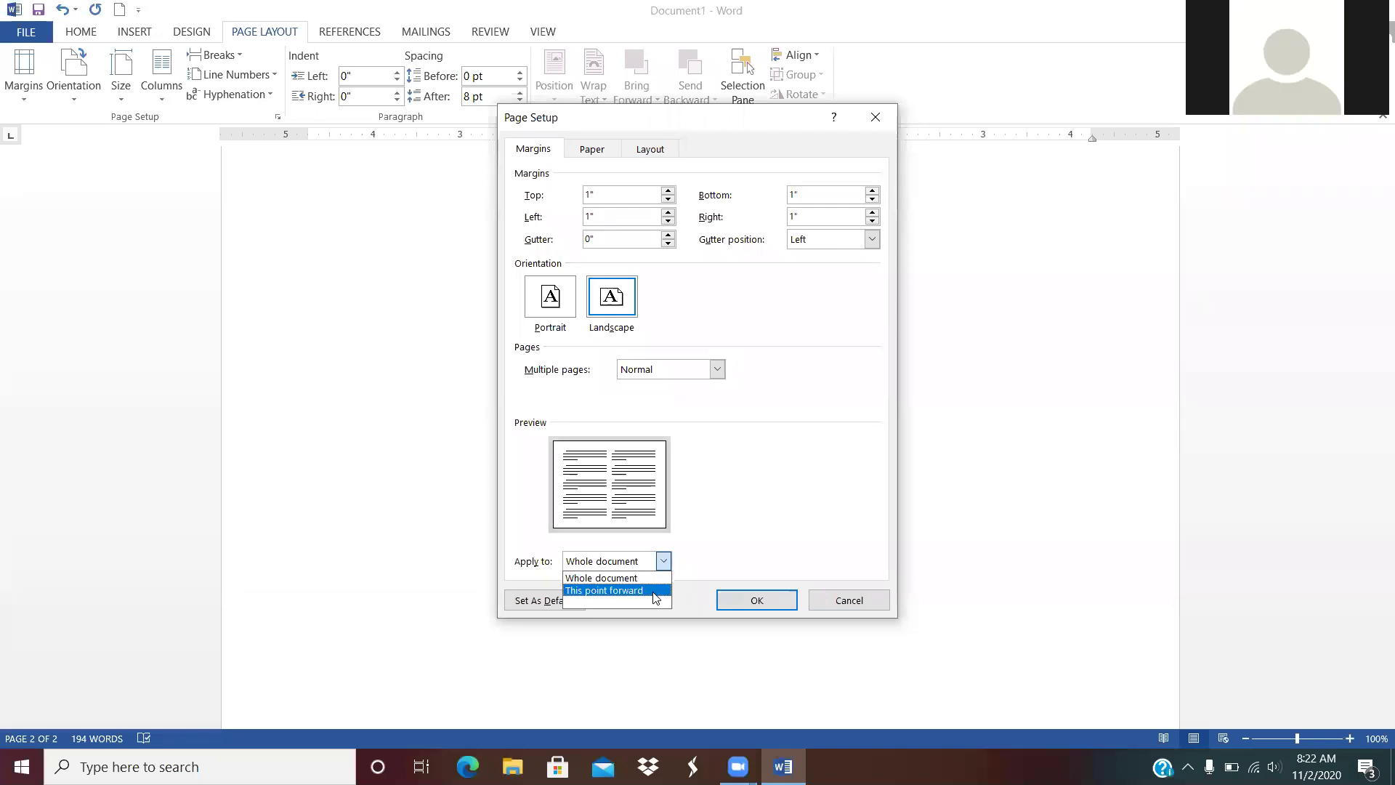
{"action": "left_click", "coordinate": [654, 591]}
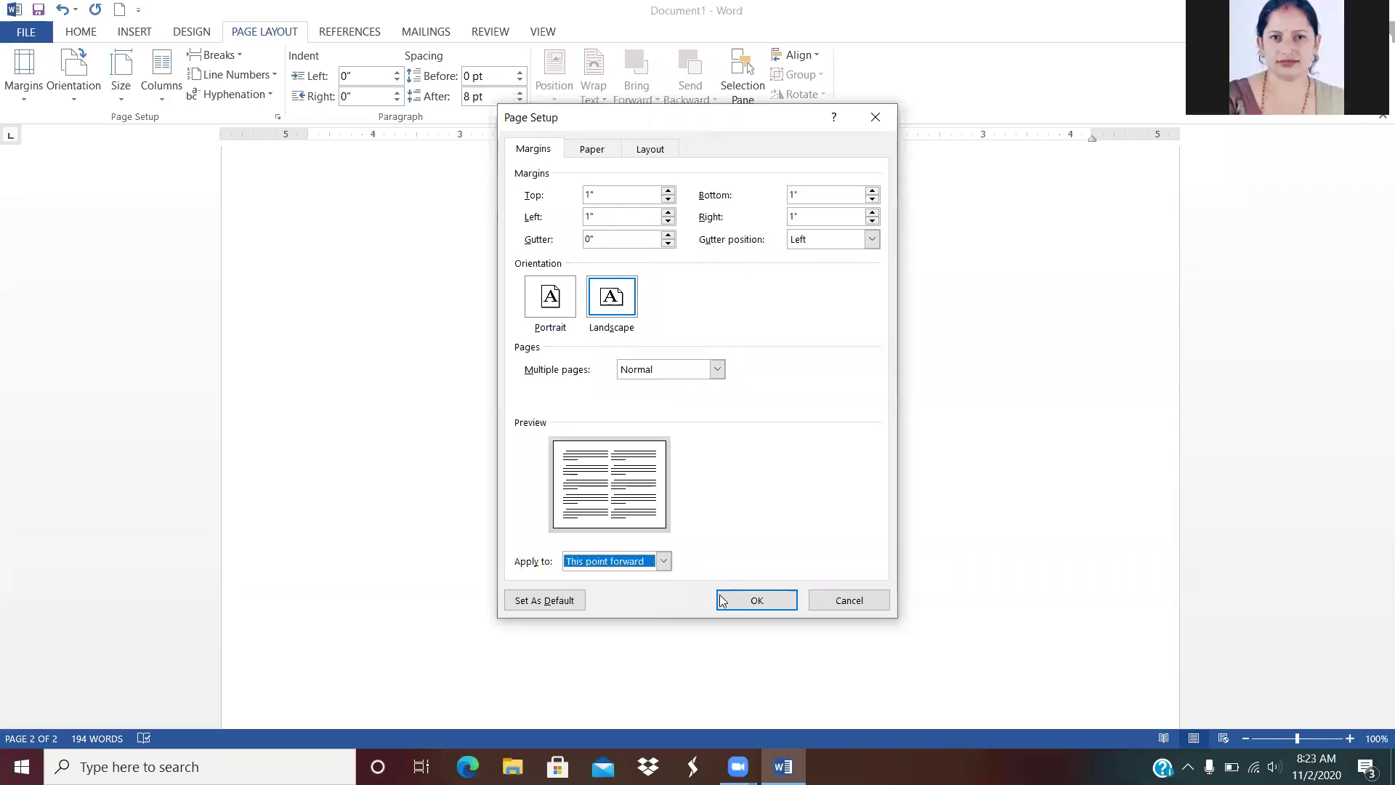
{"action": "left_click", "coordinate": [755, 600]}
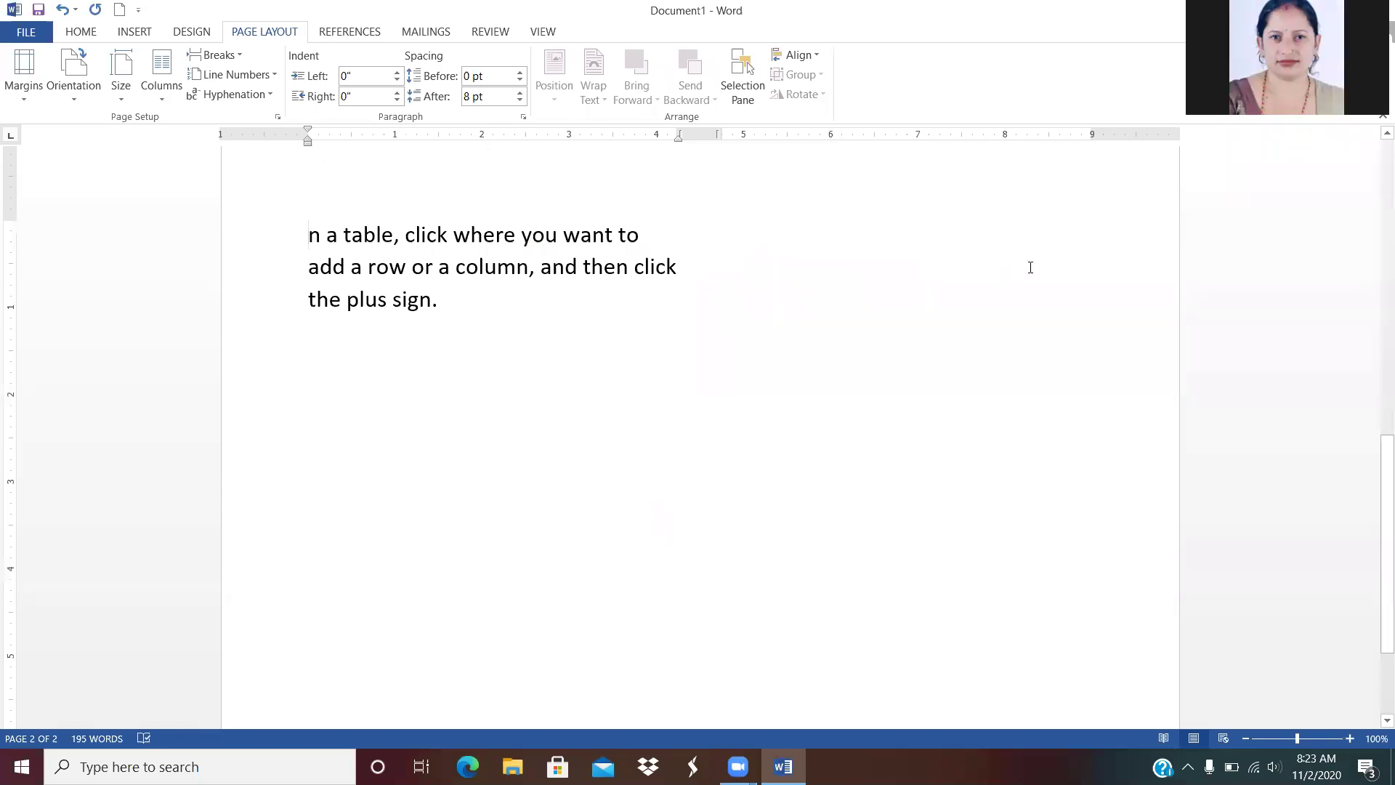
Step: Set the page orientation to Portrait in the custom margins settings and apply it from this point forward
{"action": "left_click_drag", "start_coordinate": [1373, 459], "coordinate": [1375, 102]}
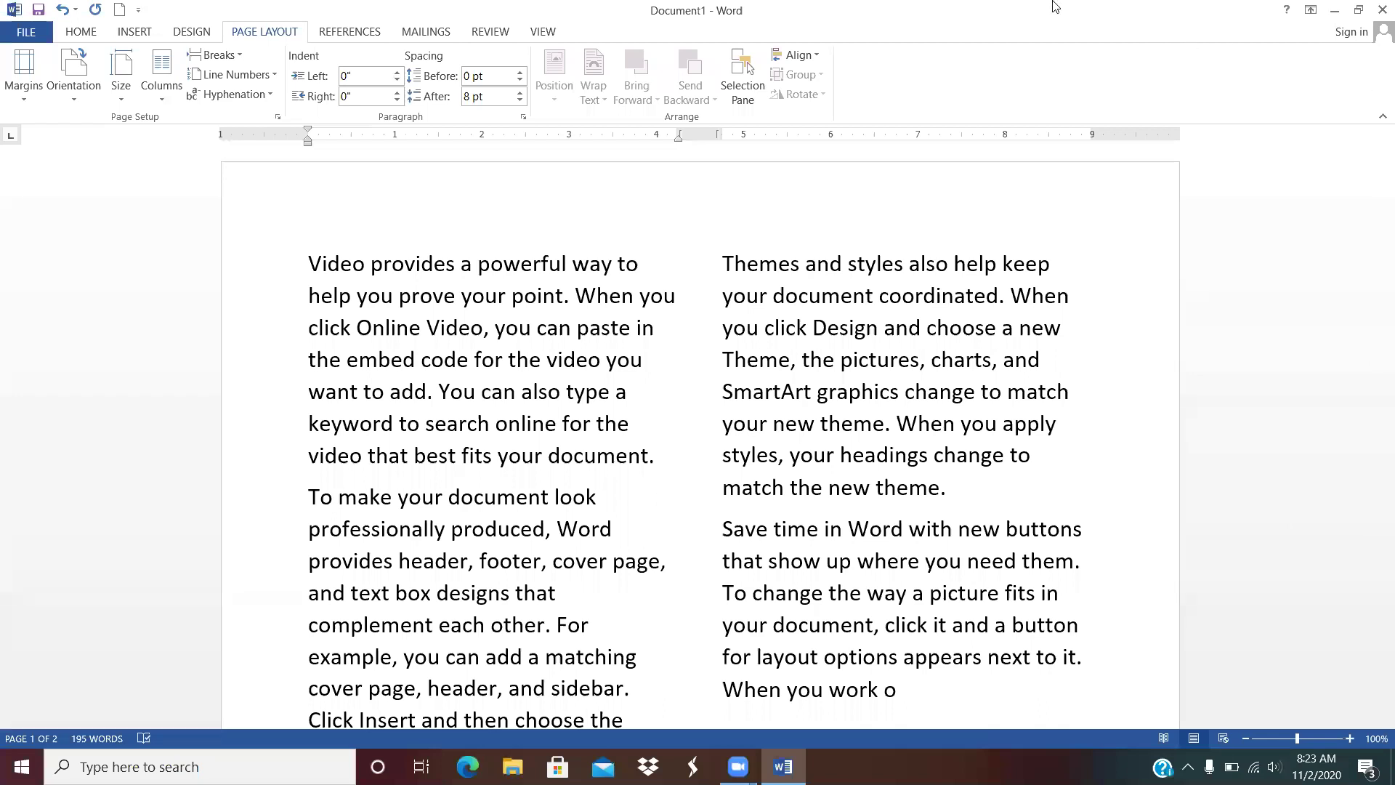
{"action": "left_click", "coordinate": [23, 93]}
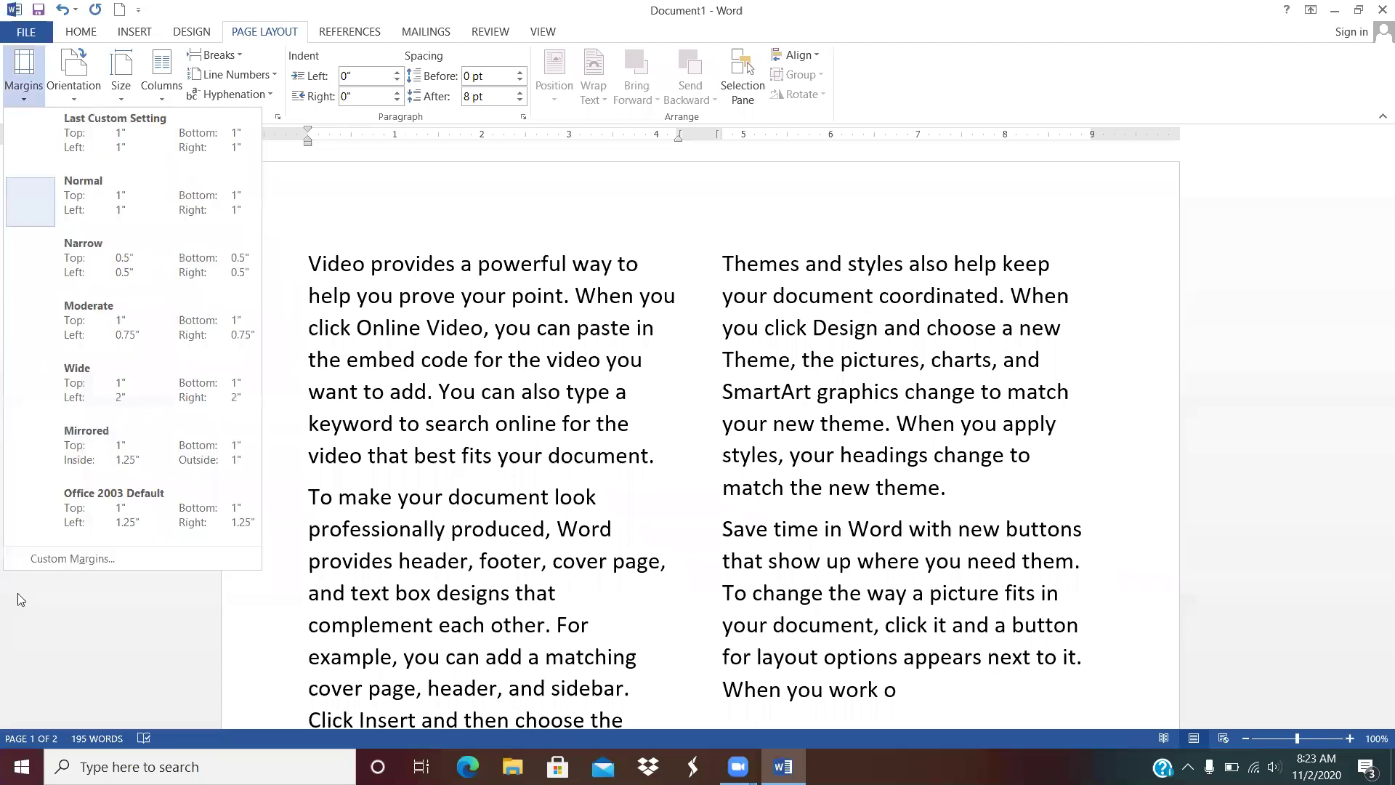
{"action": "left_click", "coordinate": [61, 557]}
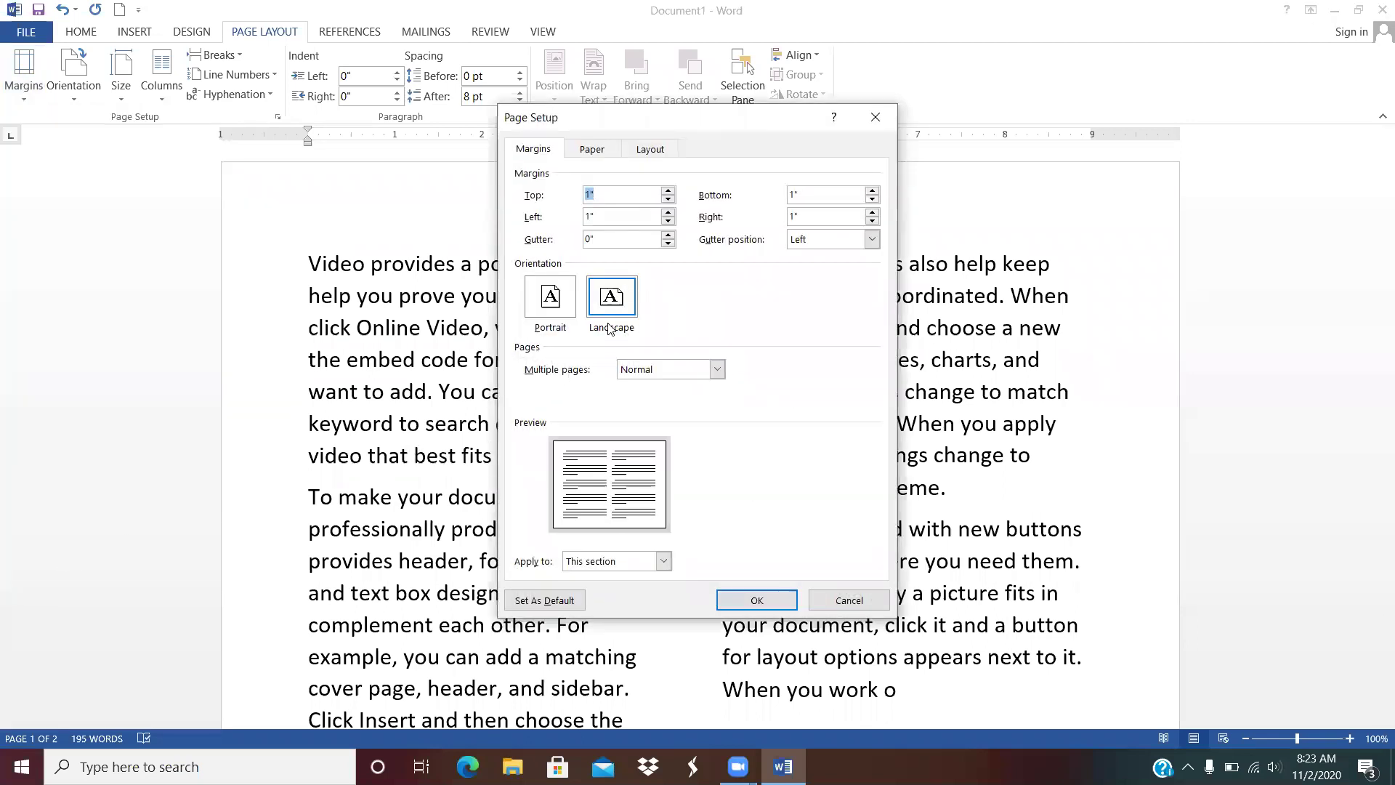
{"action": "left_click", "coordinate": [552, 298]}
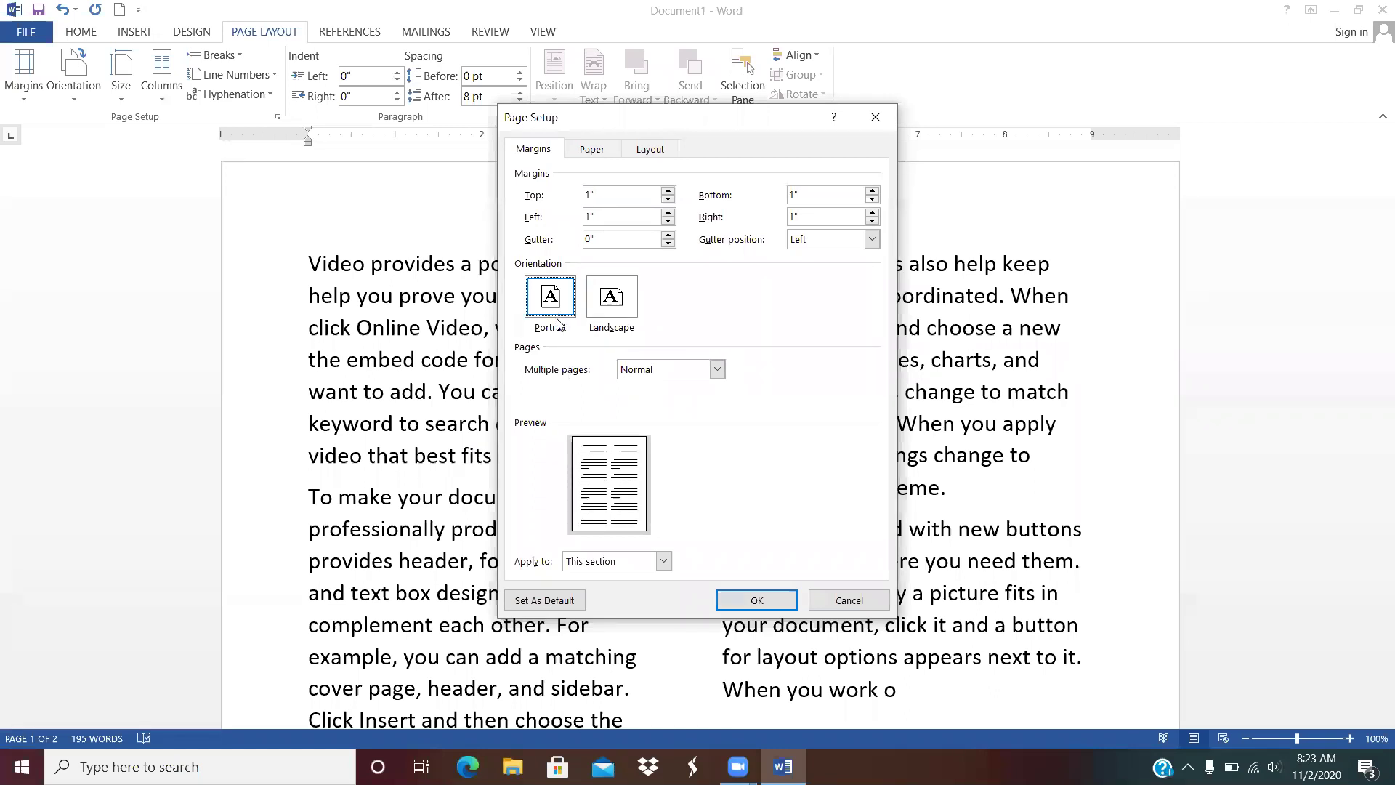
{"action": "left_click", "coordinate": [664, 561]}
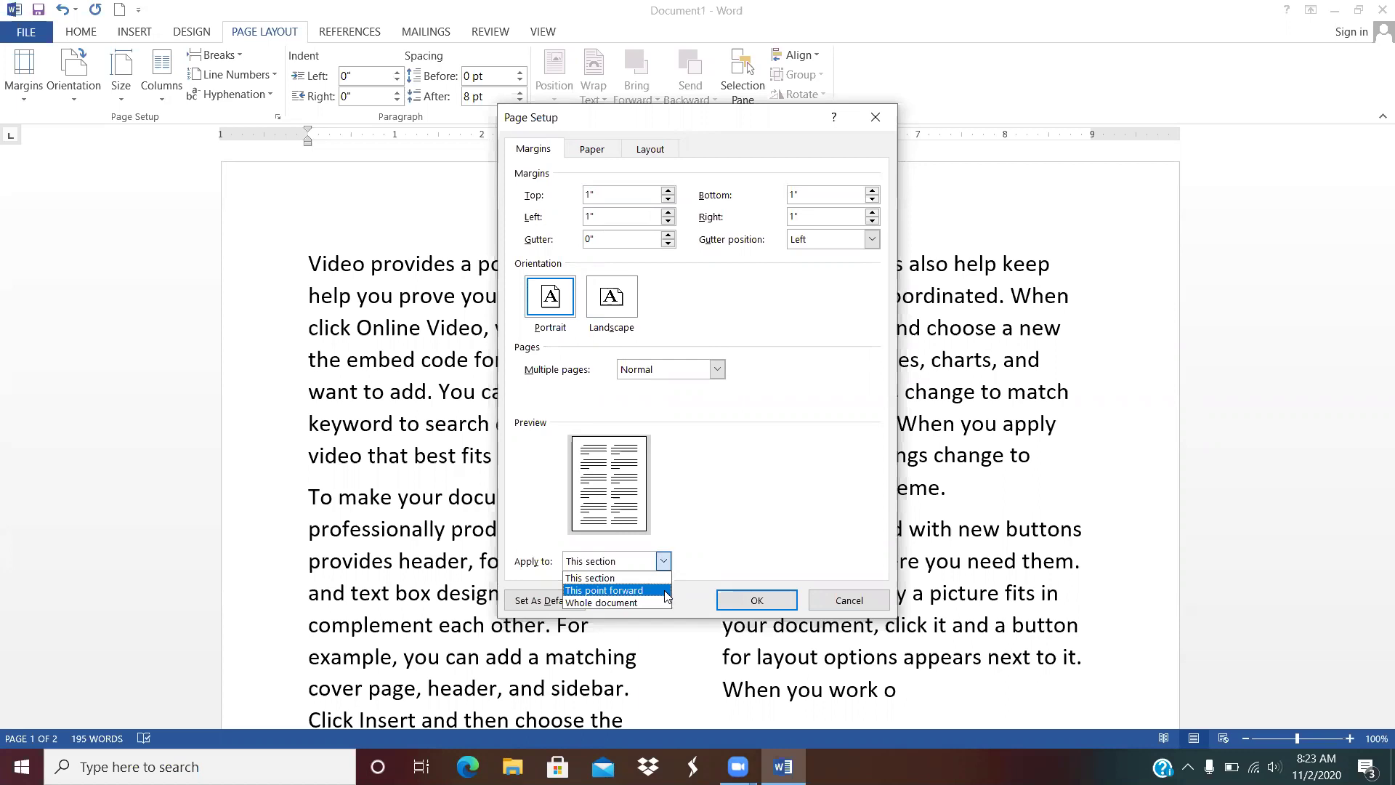
{"action": "left_click", "coordinate": [665, 592]}
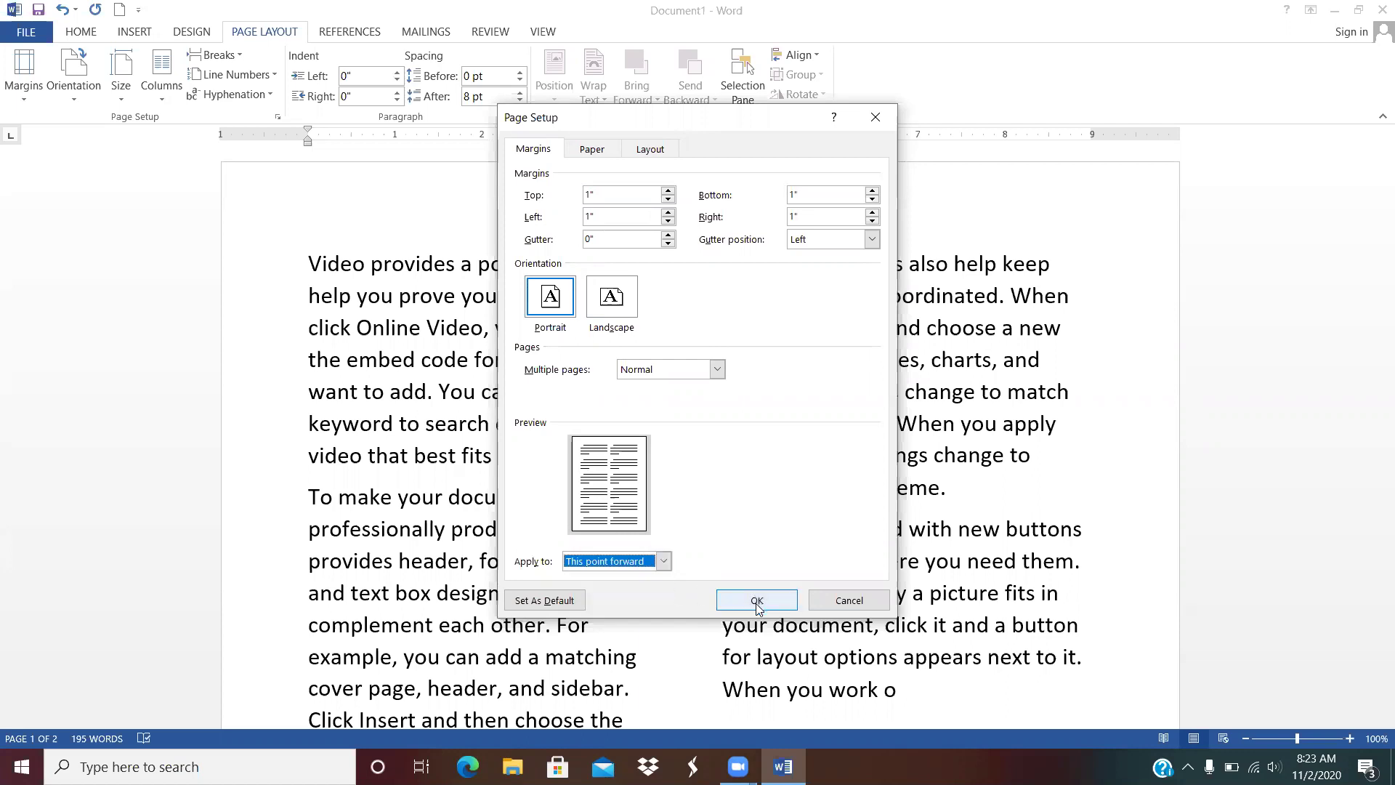
{"action": "left_click", "coordinate": [757, 601]}
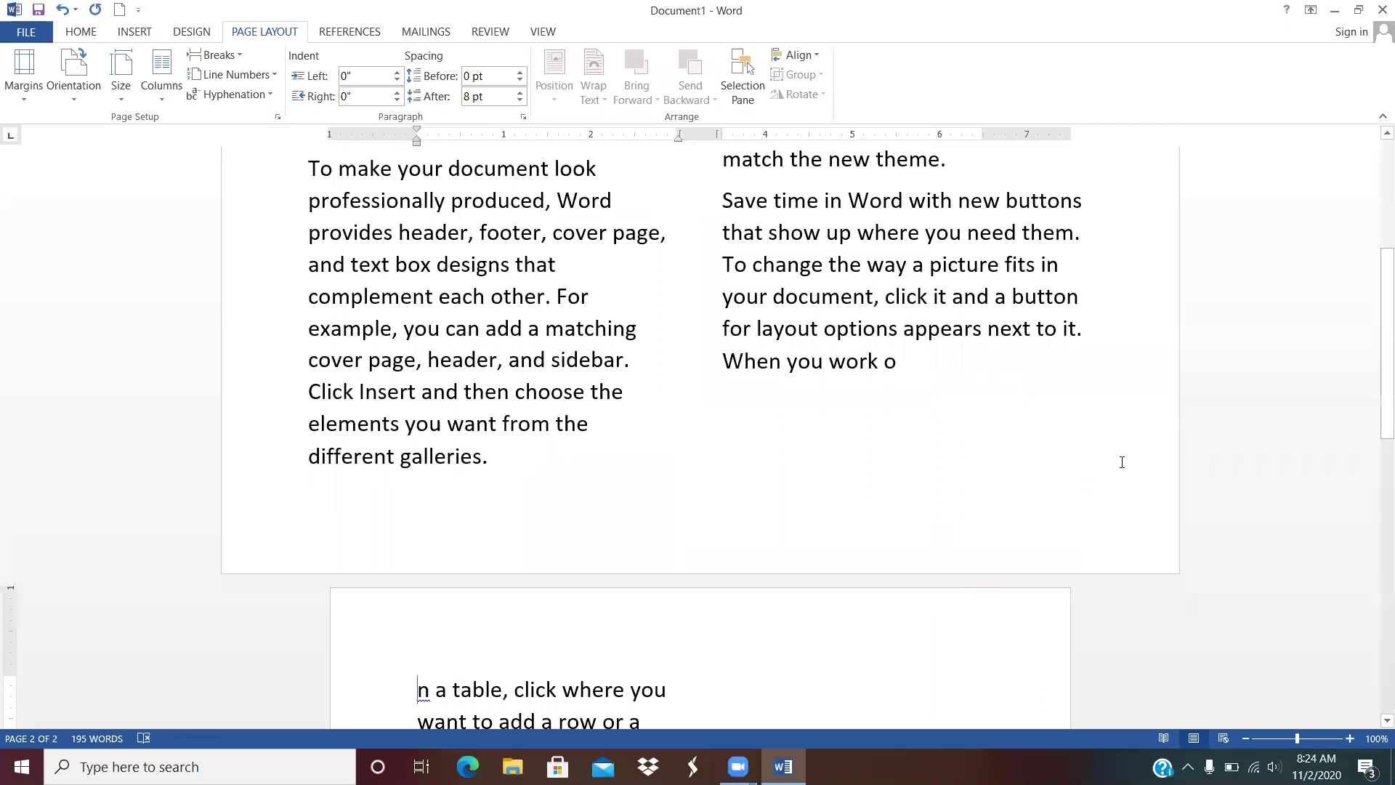
Step: Examine the orientation and text layout of the second page and the first page
{"action": "left_click_drag", "start_coordinate": [1375, 353], "coordinate": [1374, 473]}
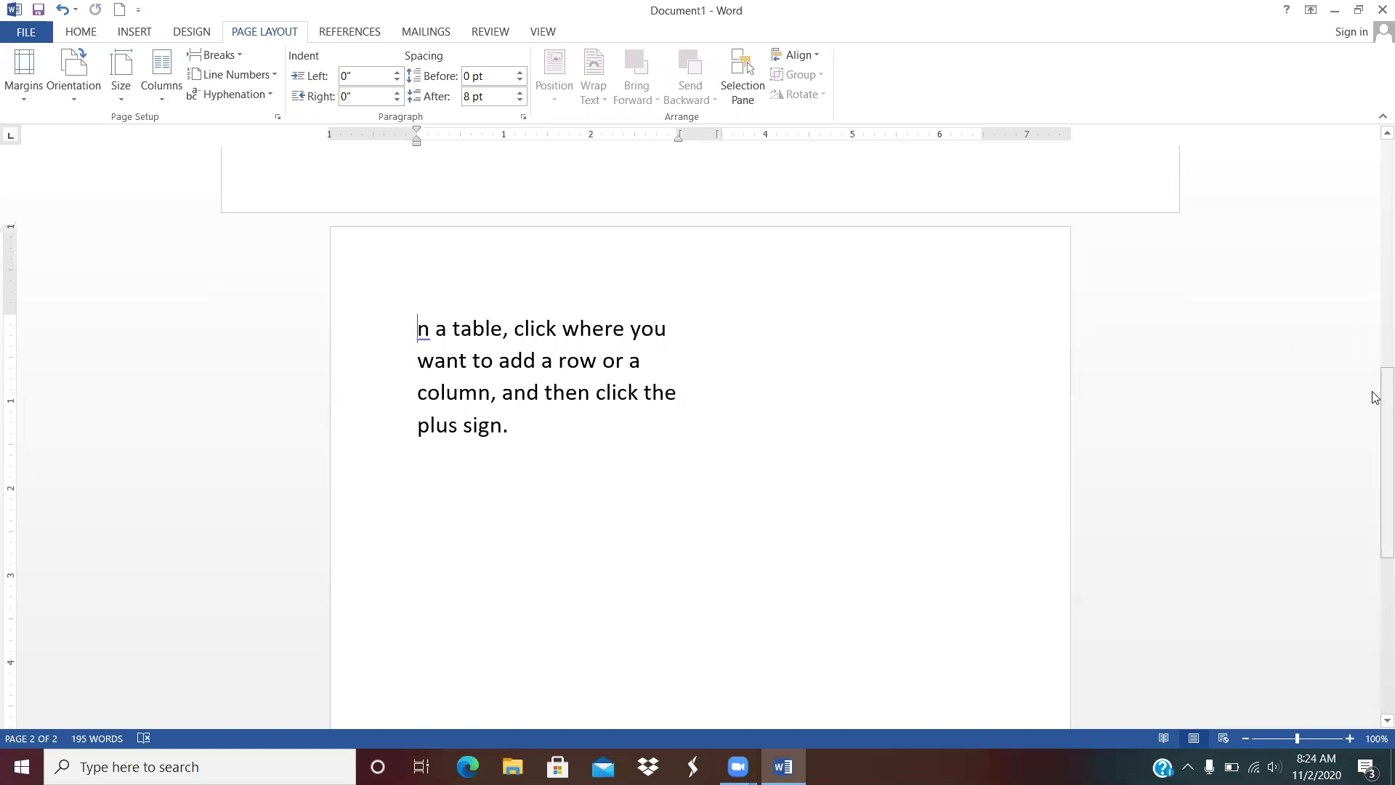
{"action": "right_click", "coordinate": [1373, 392]}
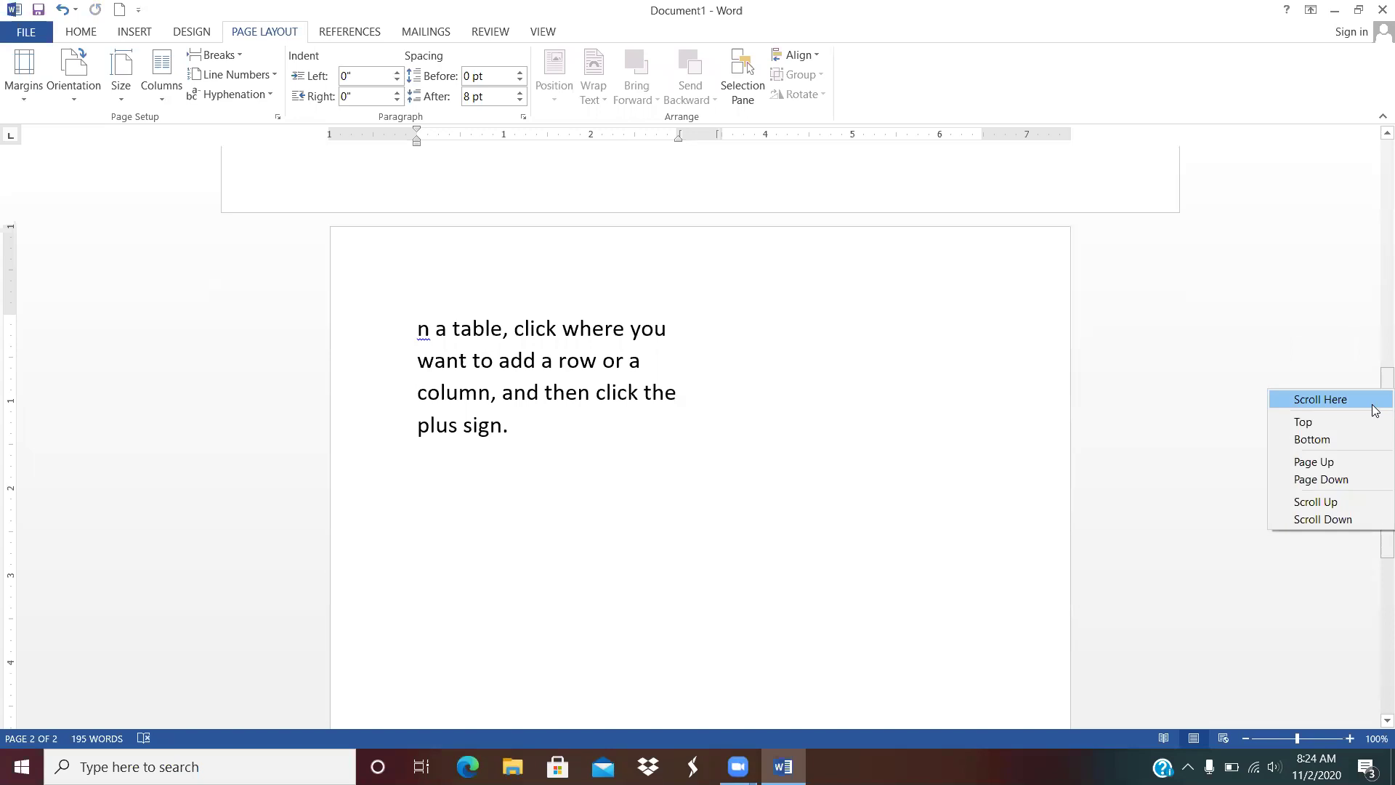
{"action": "left_click", "coordinate": [1373, 364]}
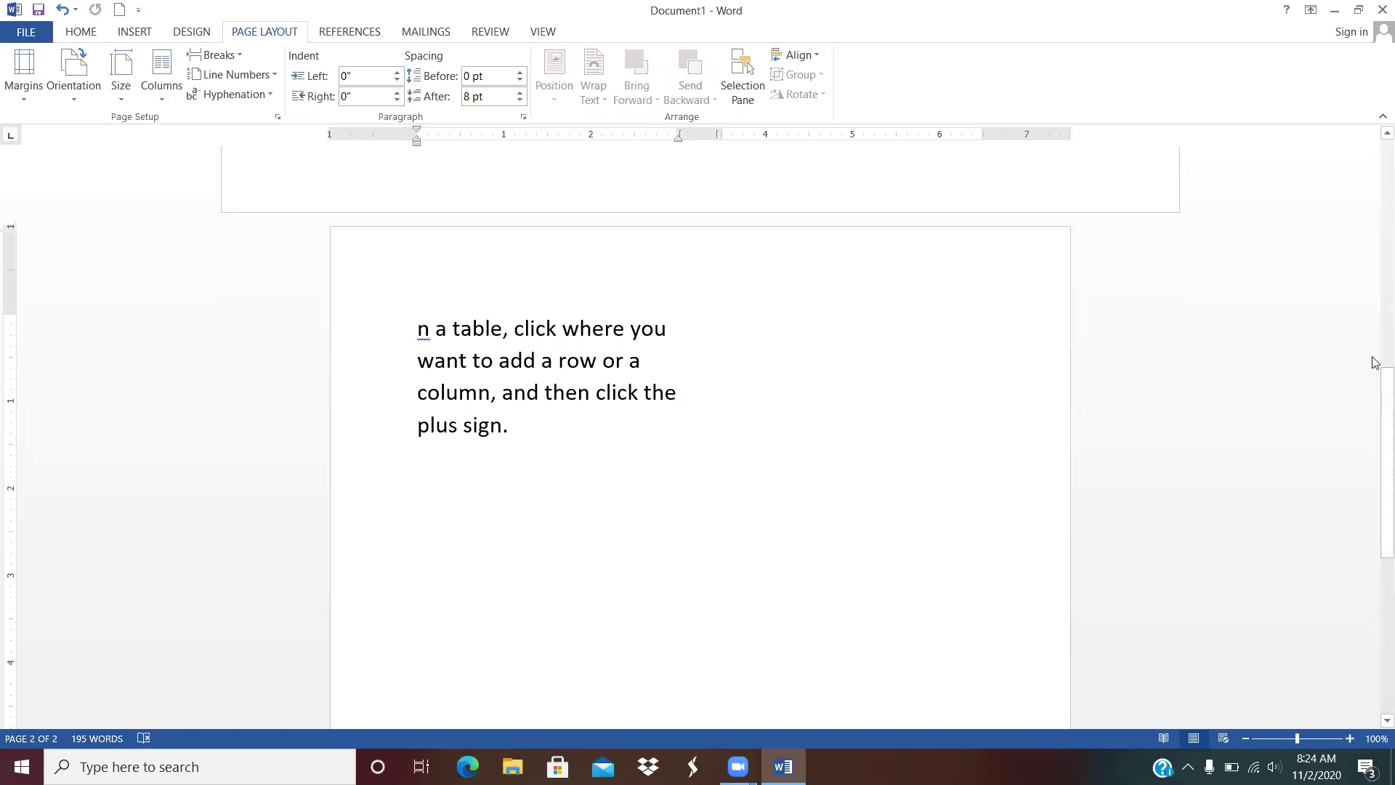
{"action": "left_click_drag", "start_coordinate": [1375, 363], "coordinate": [1376, 374]}
{"action": "scroll", "coordinate": [1375, 374], "scroll_direction": "up", "scroll_amount": 5}
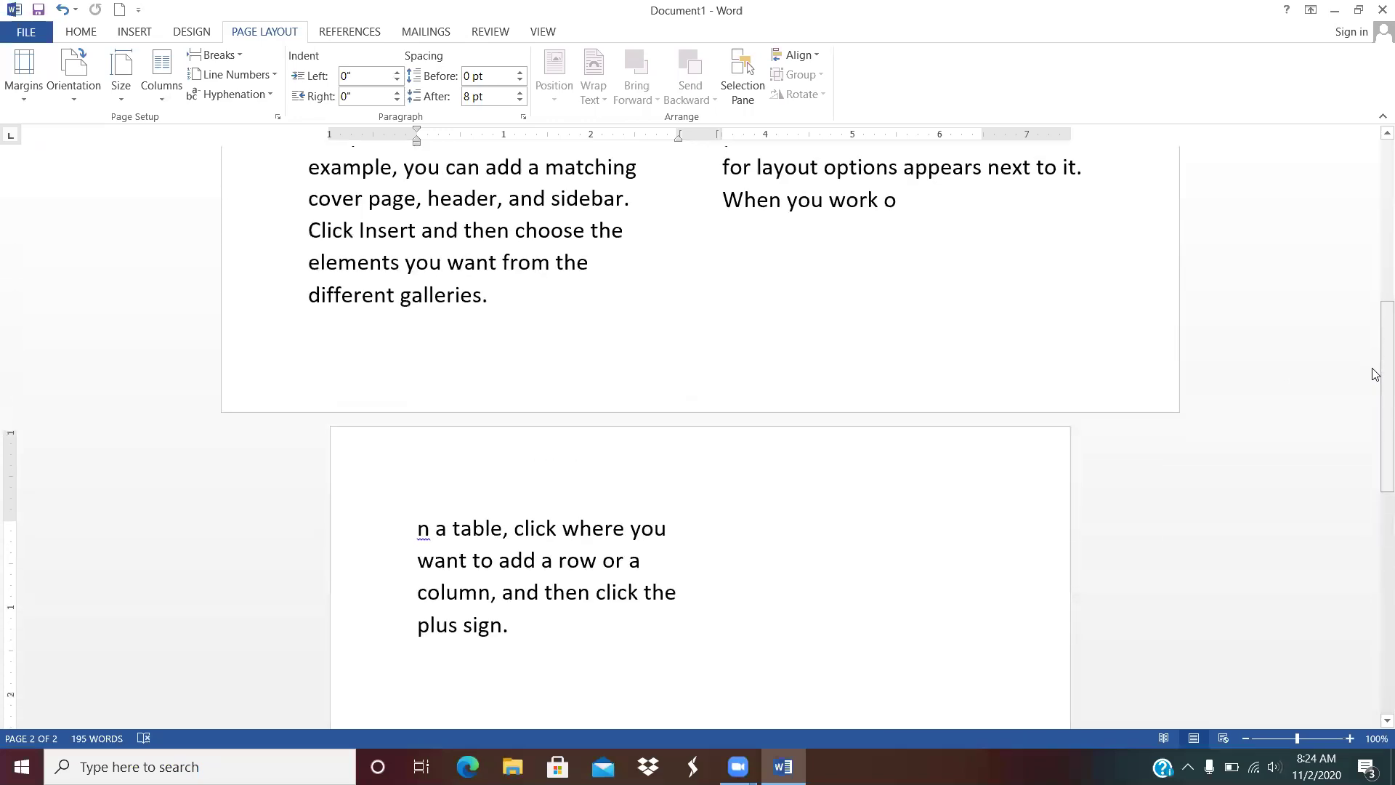
{"action": "scroll", "coordinate": [1375, 374], "scroll_direction": "up", "scroll_amount": 2}
{"action": "scroll", "coordinate": [1376, 374], "scroll_direction": "up", "scroll_amount": 2}
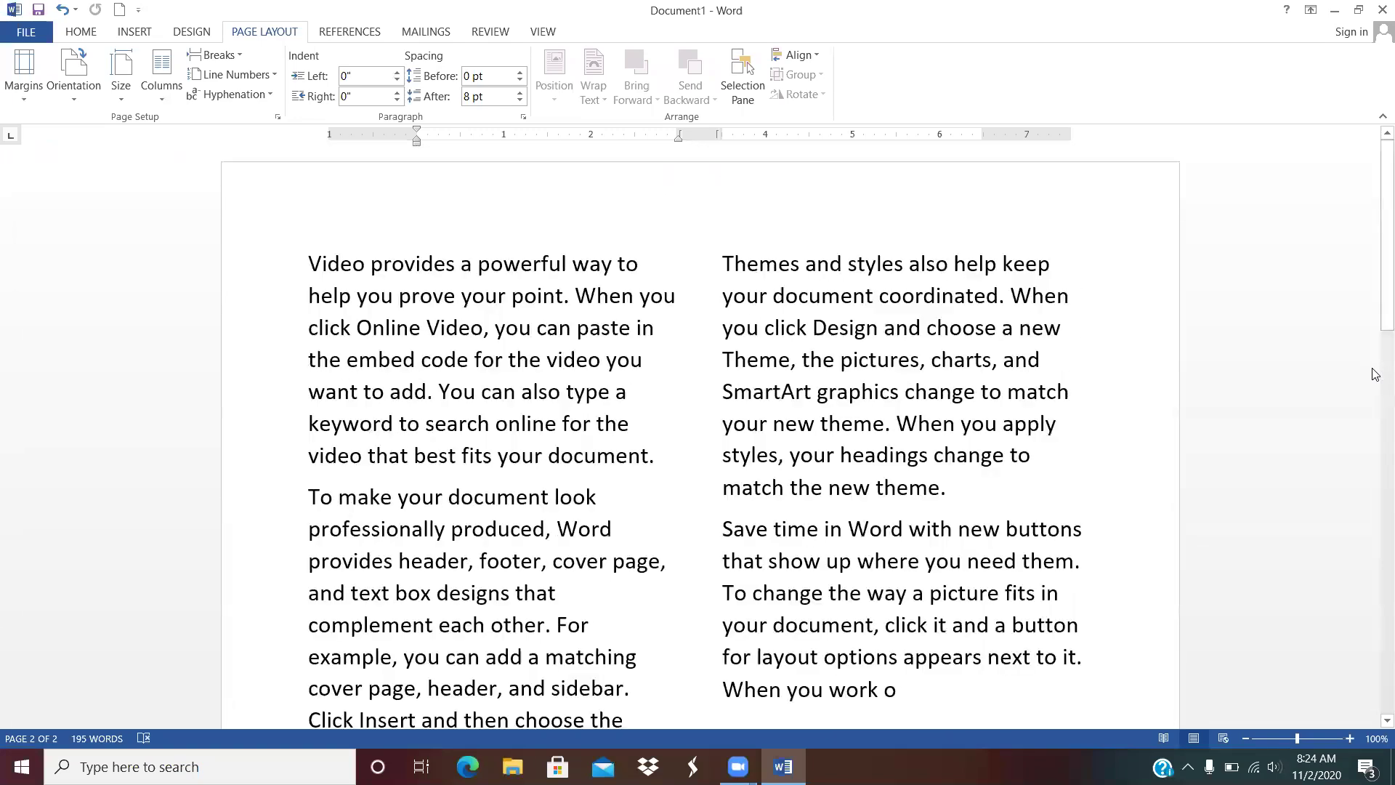
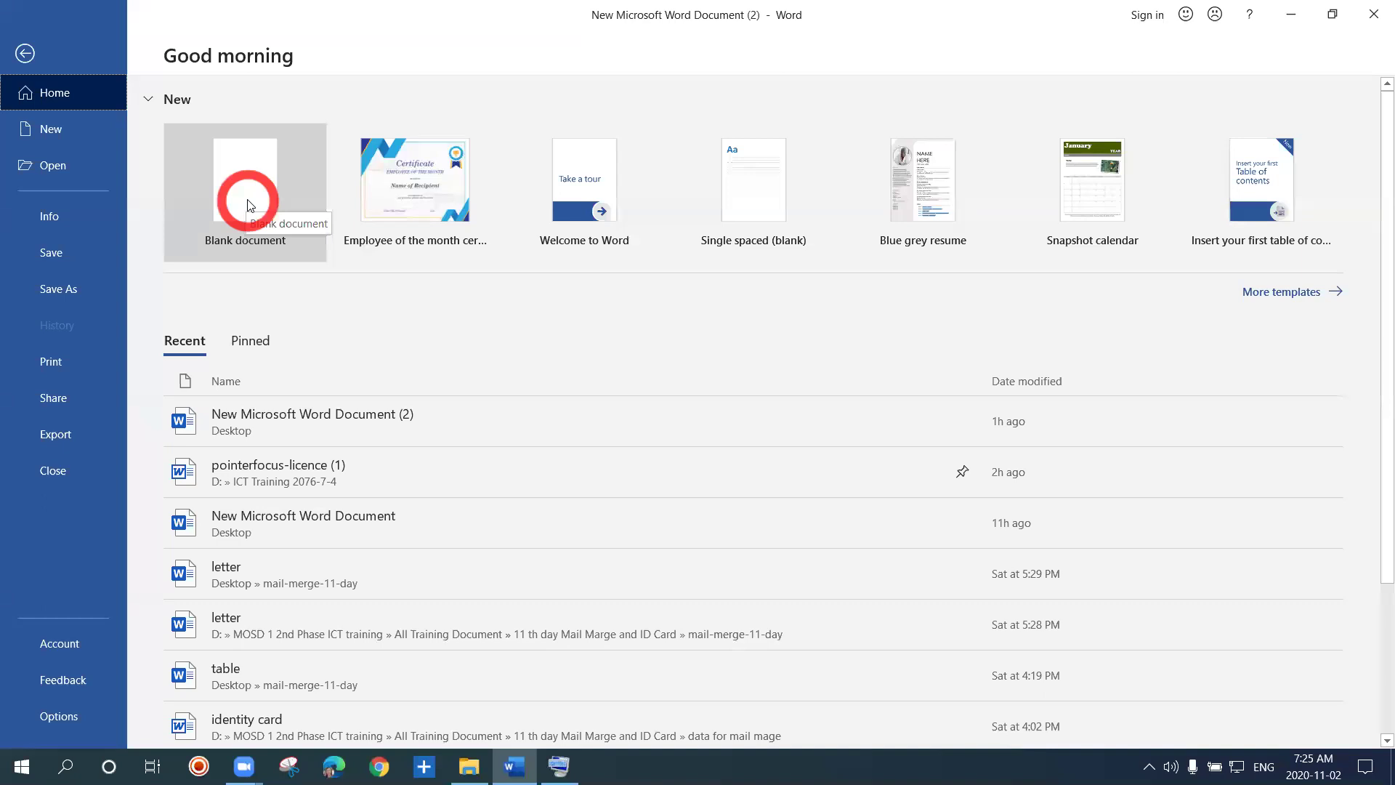
Step: Create a new blank document
{"action": "left_click", "coordinate": [247, 204]}
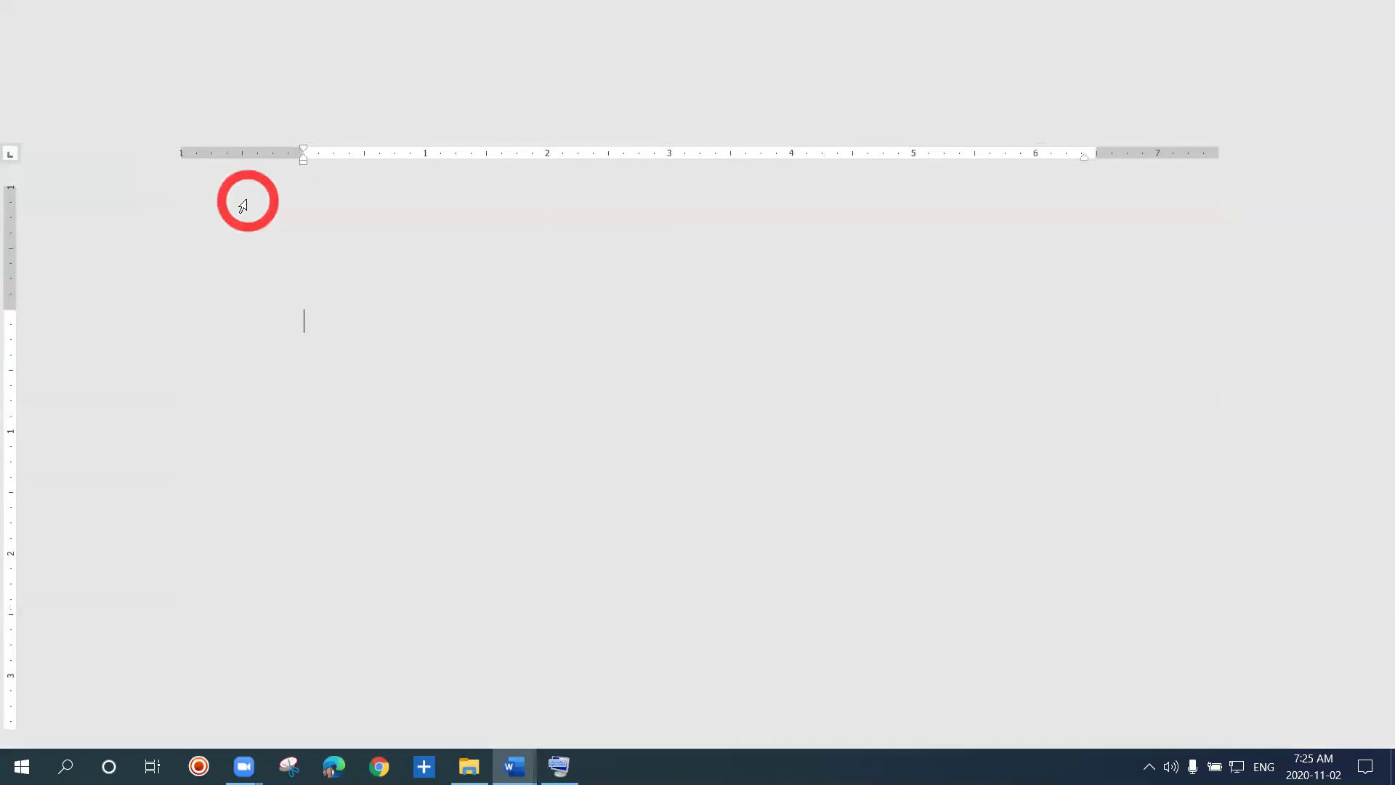
{"action": "left_click", "coordinate": [405, 309]}
{"action": "left_click", "coordinate": [621, 29]}
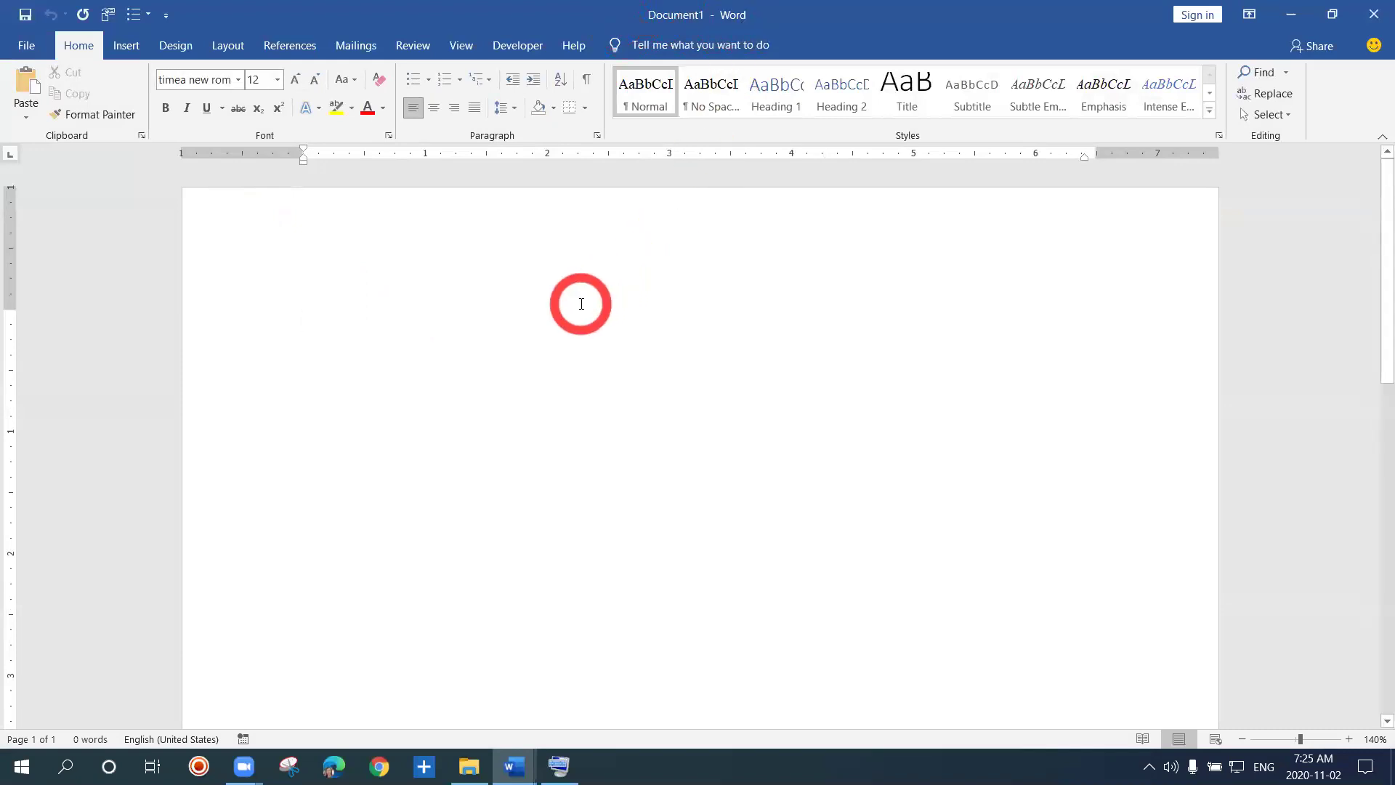
Step: Fill the blank document with 60 paragraphs of sample text using =rand(60)
{"action": "type", "text": "=rand("}
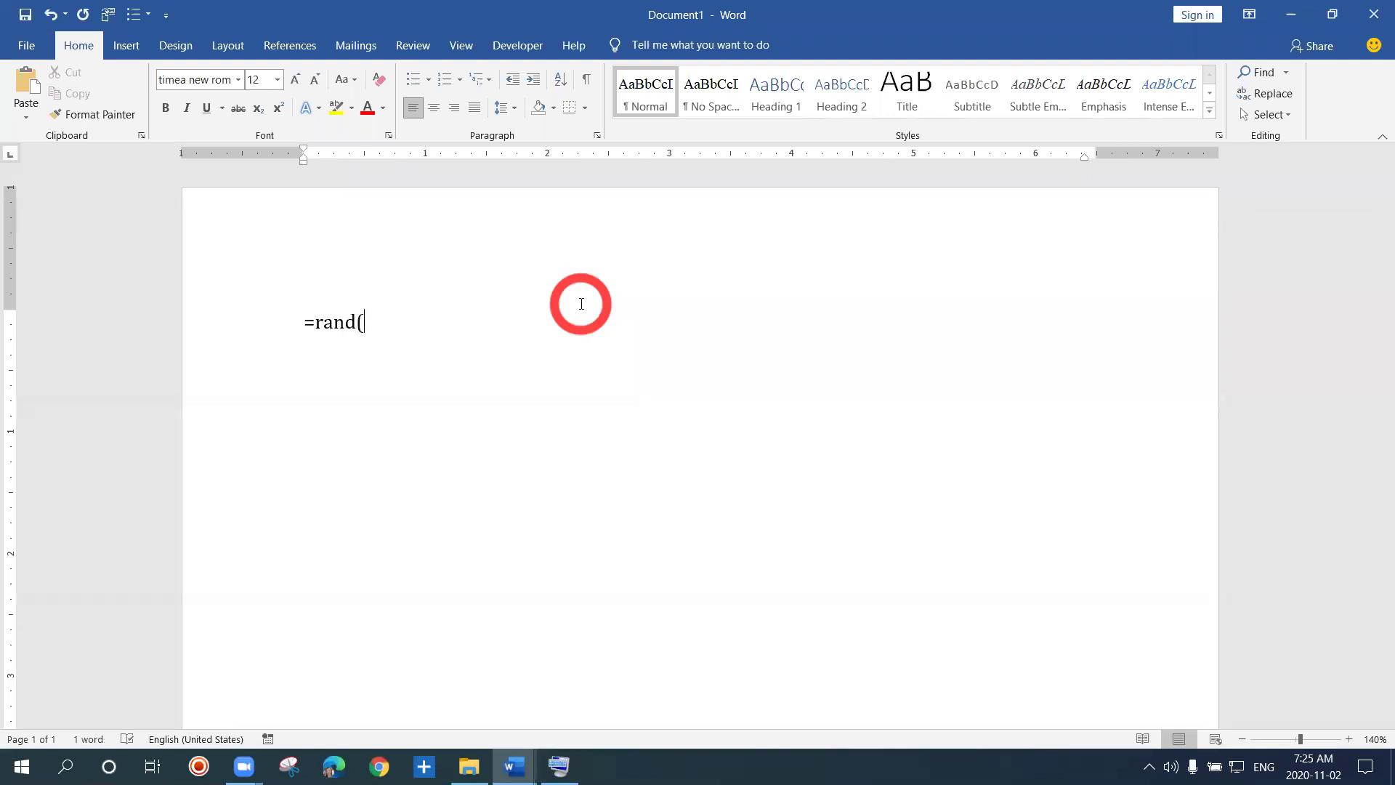
{"action": "type", "text": "60"}
{"action": "key", "text": "shift"}
{"action": "type", "text": ")"}
{"action": "key", "text": "Return"}
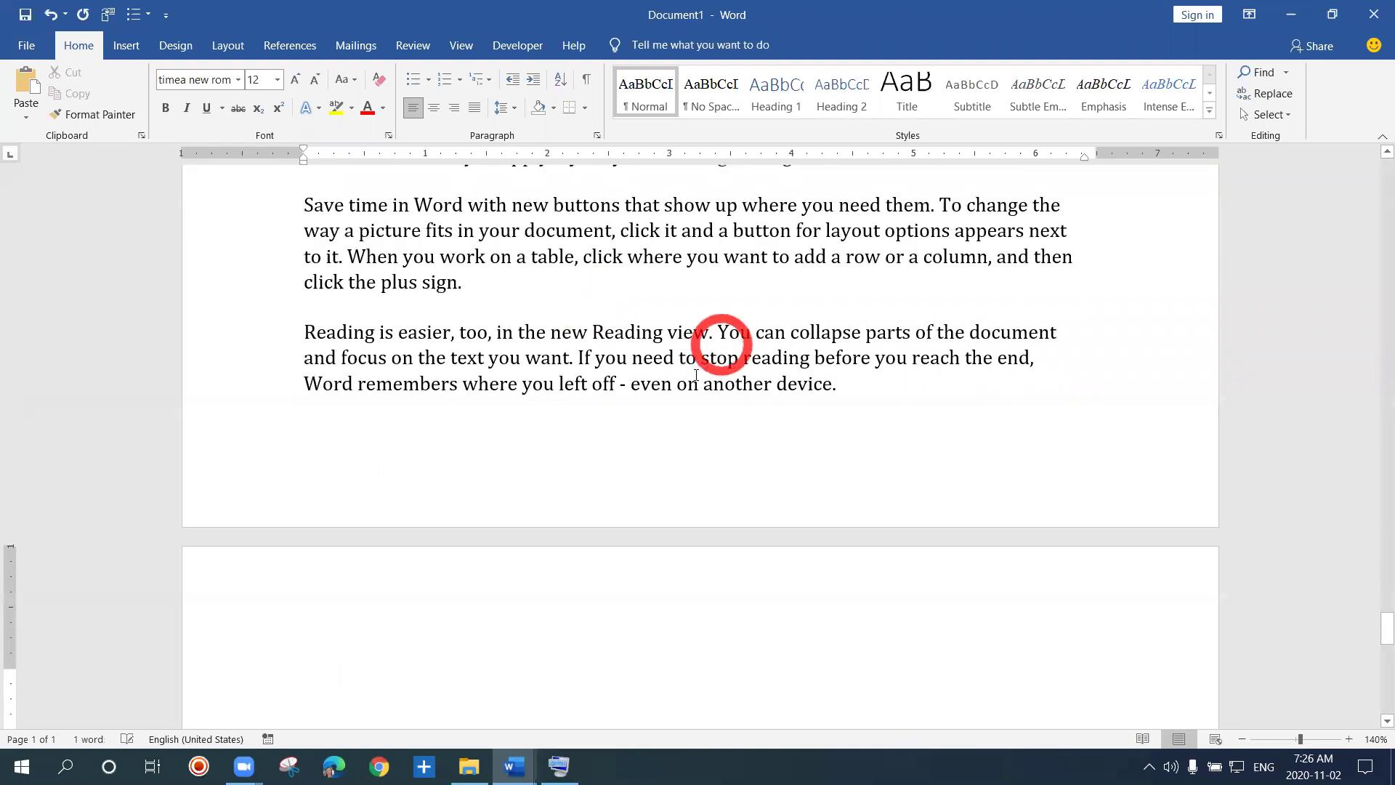
{"action": "left_click", "coordinate": [614, 357]}
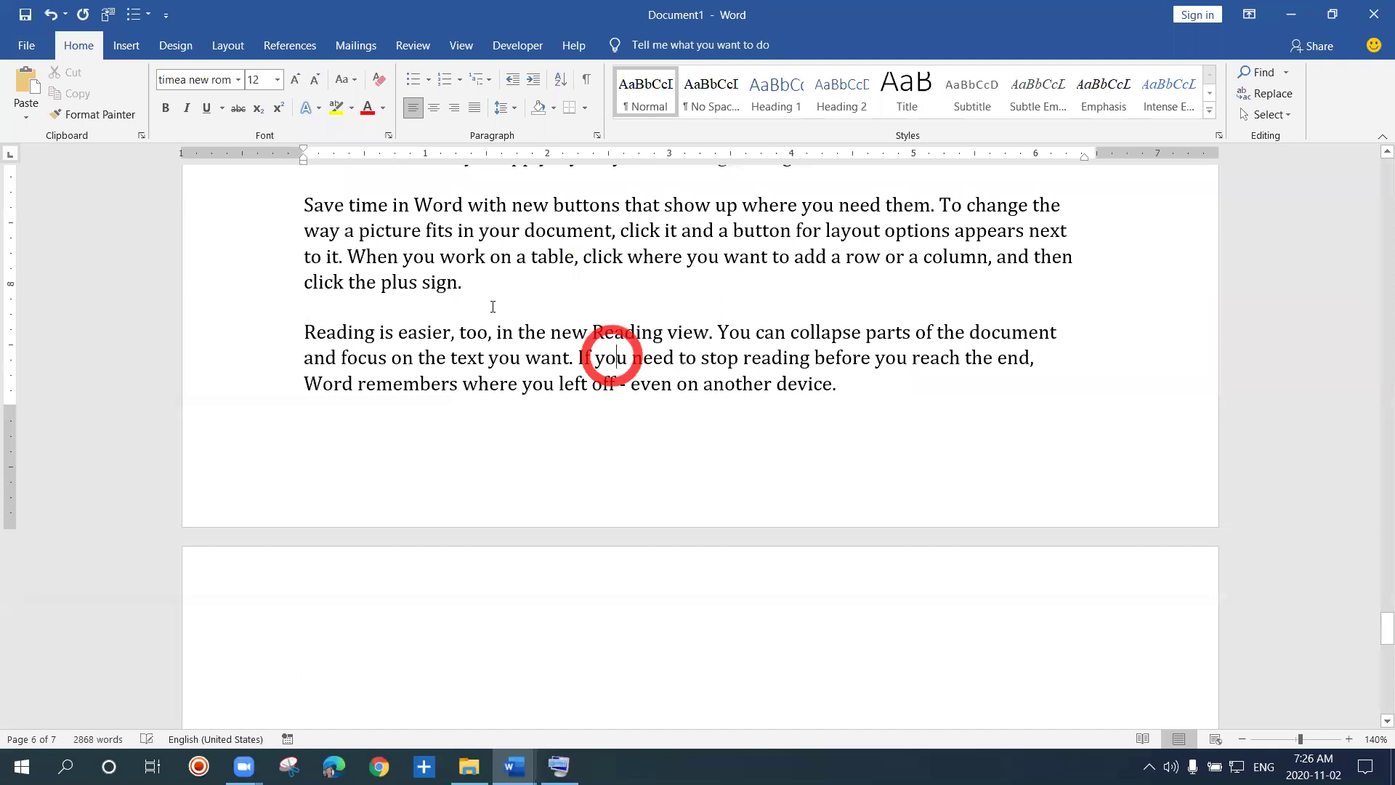
{"action": "left_click", "coordinate": [466, 254]}
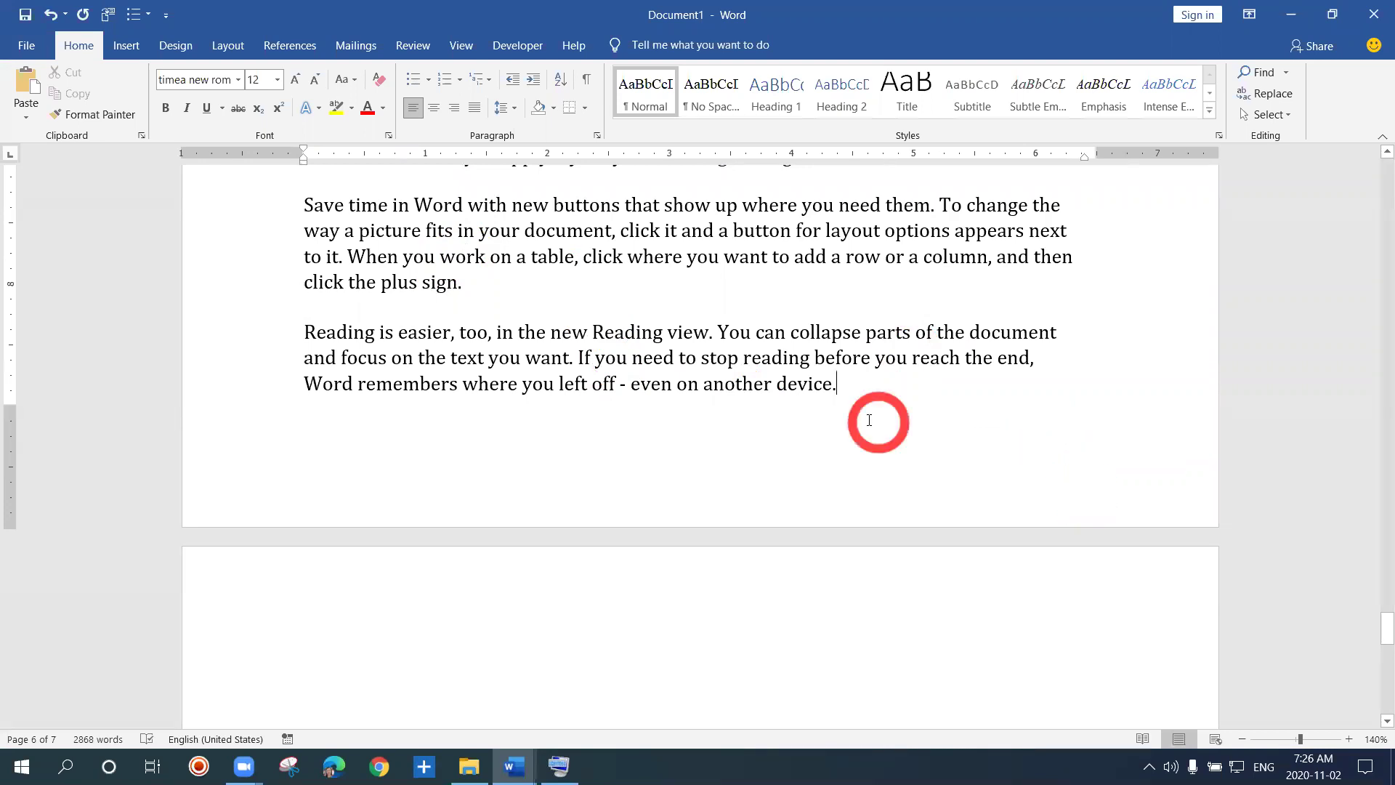
{"action": "left_click", "coordinate": [771, 354]}
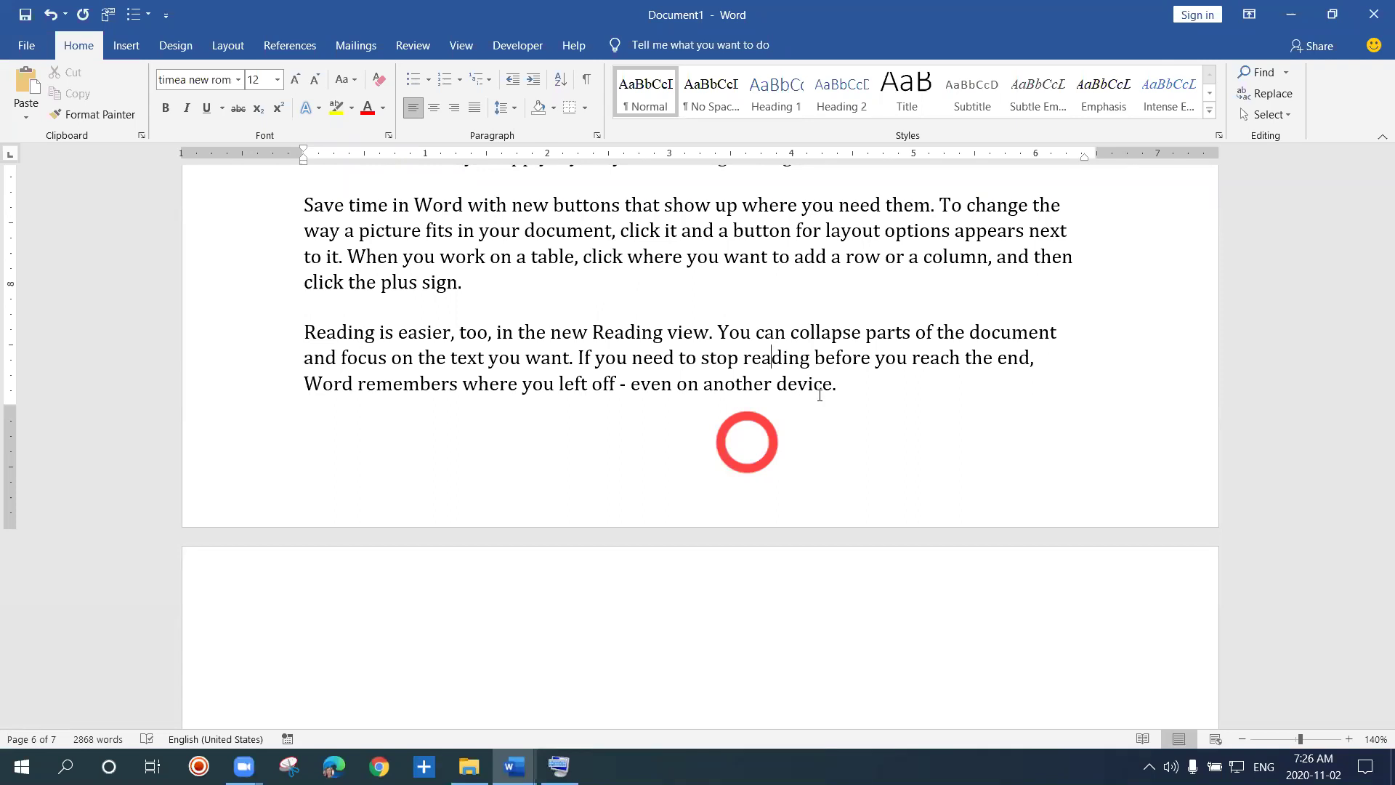
{"action": "left_click", "coordinate": [843, 383]}
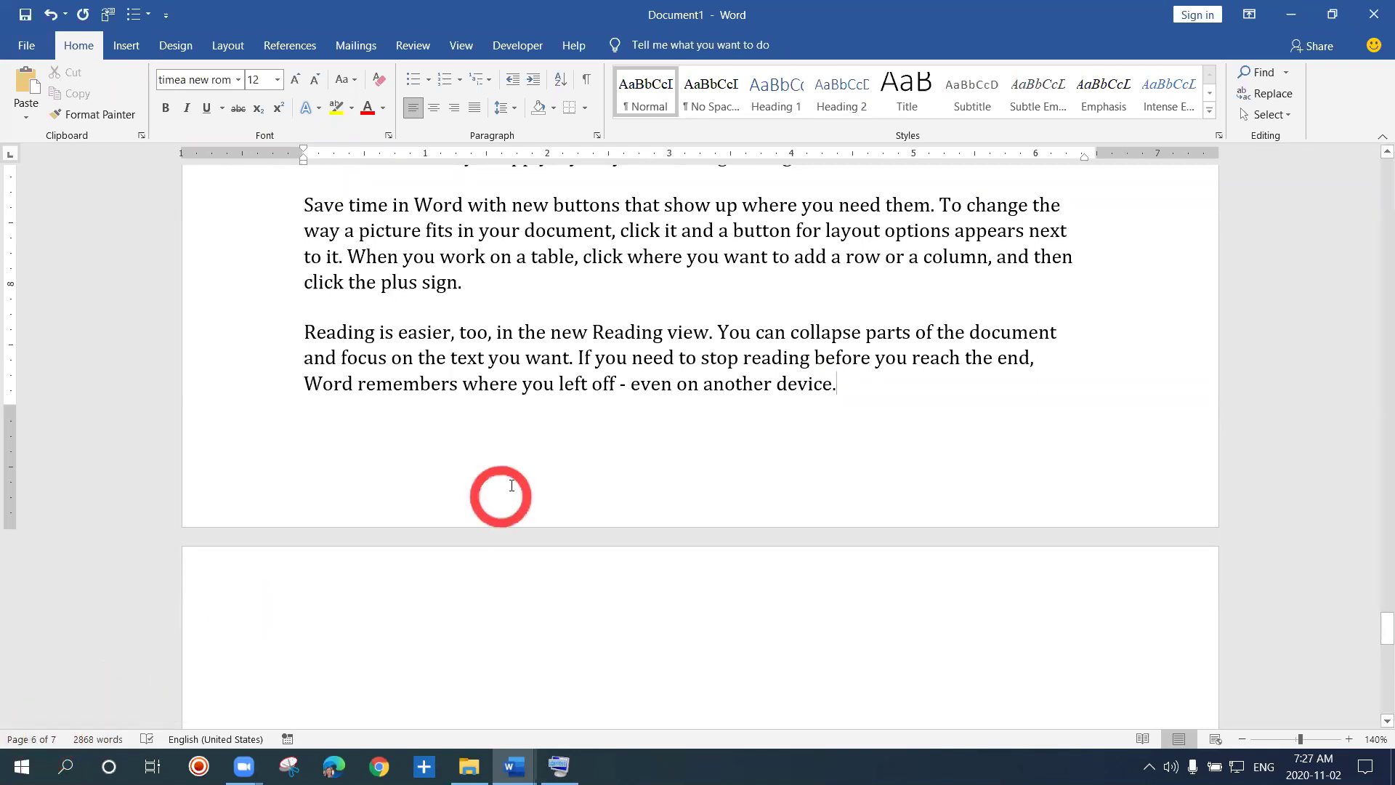
{"action": "double_click", "coordinate": [579, 385]}
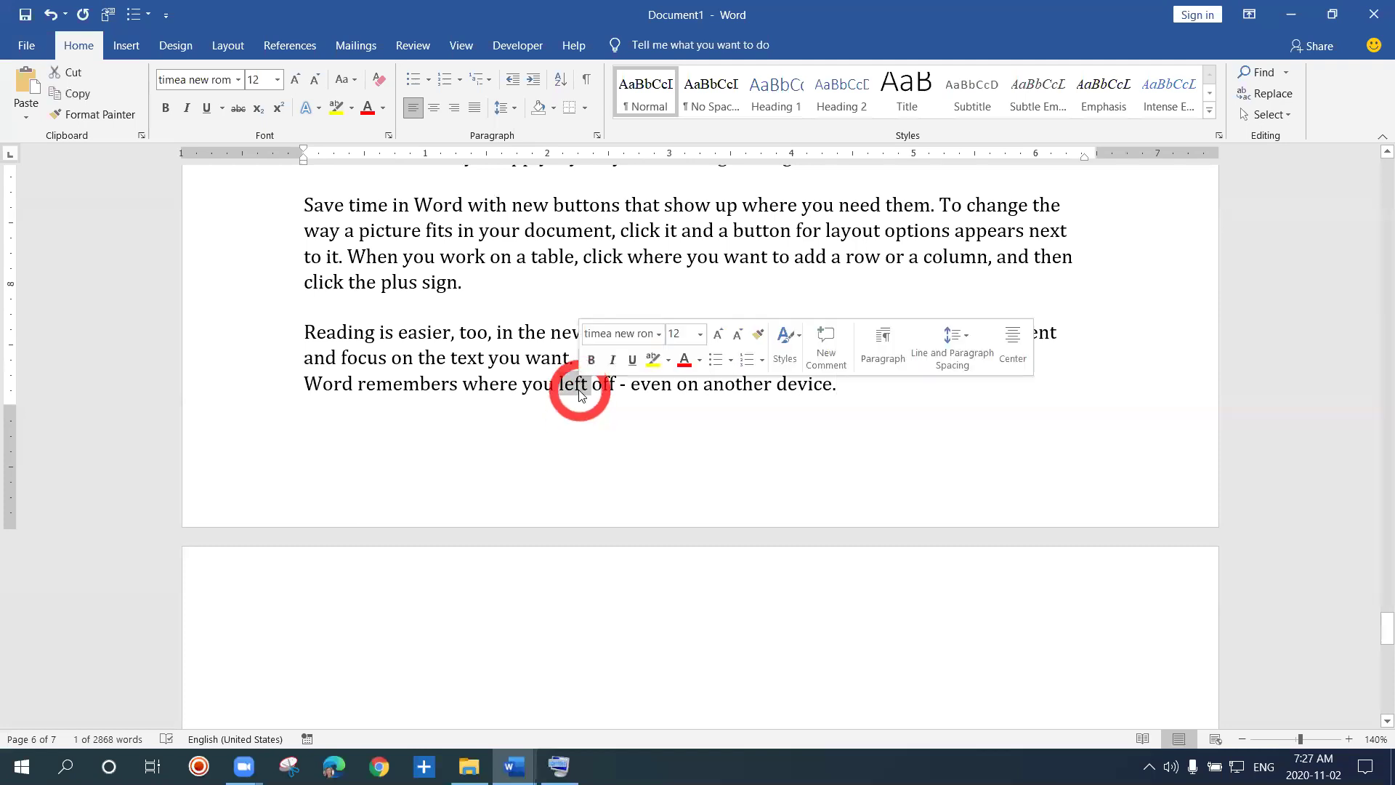
{"action": "left_click", "coordinate": [579, 396]}
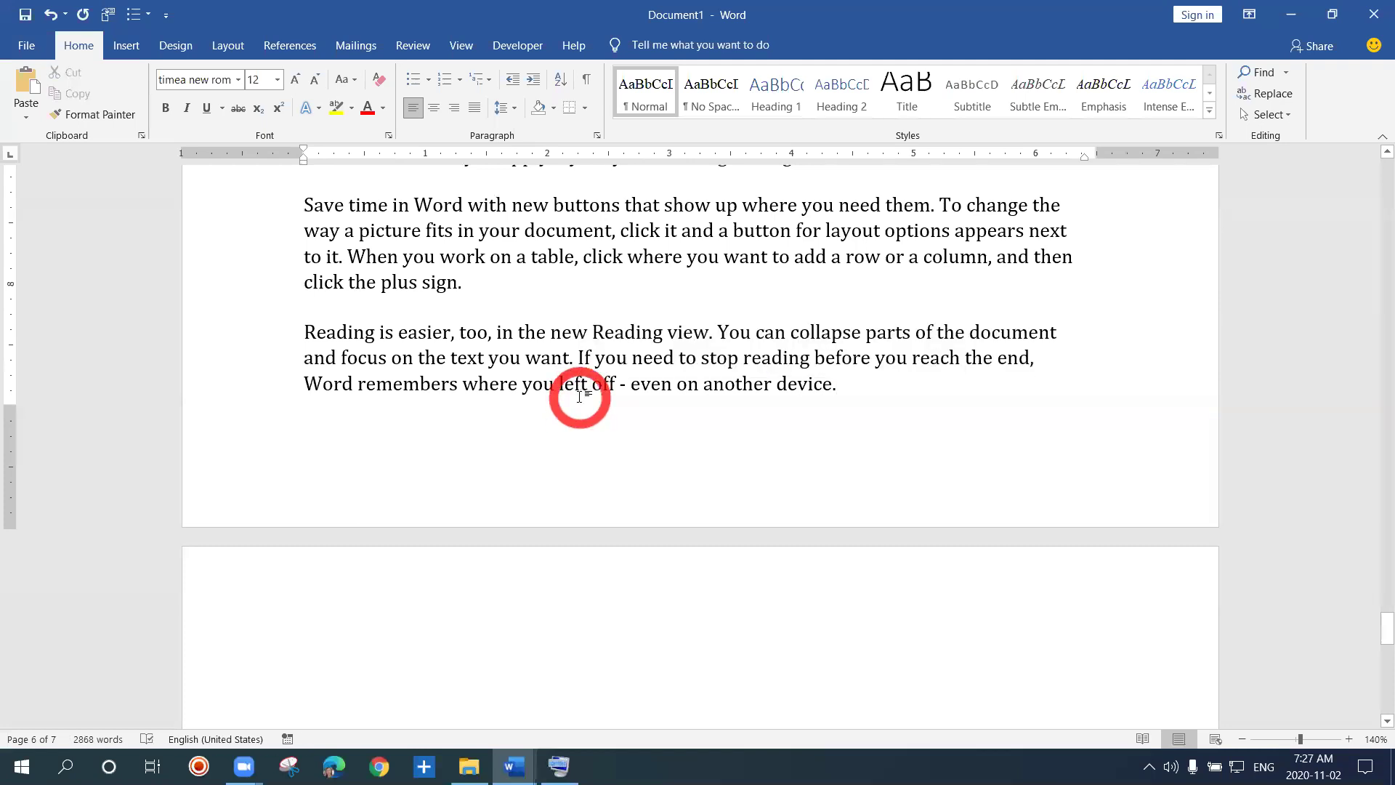
Step: Review the header and footer areas between the last two pages and the sample text back to the first page
{"action": "double_click", "coordinate": [565, 638]}
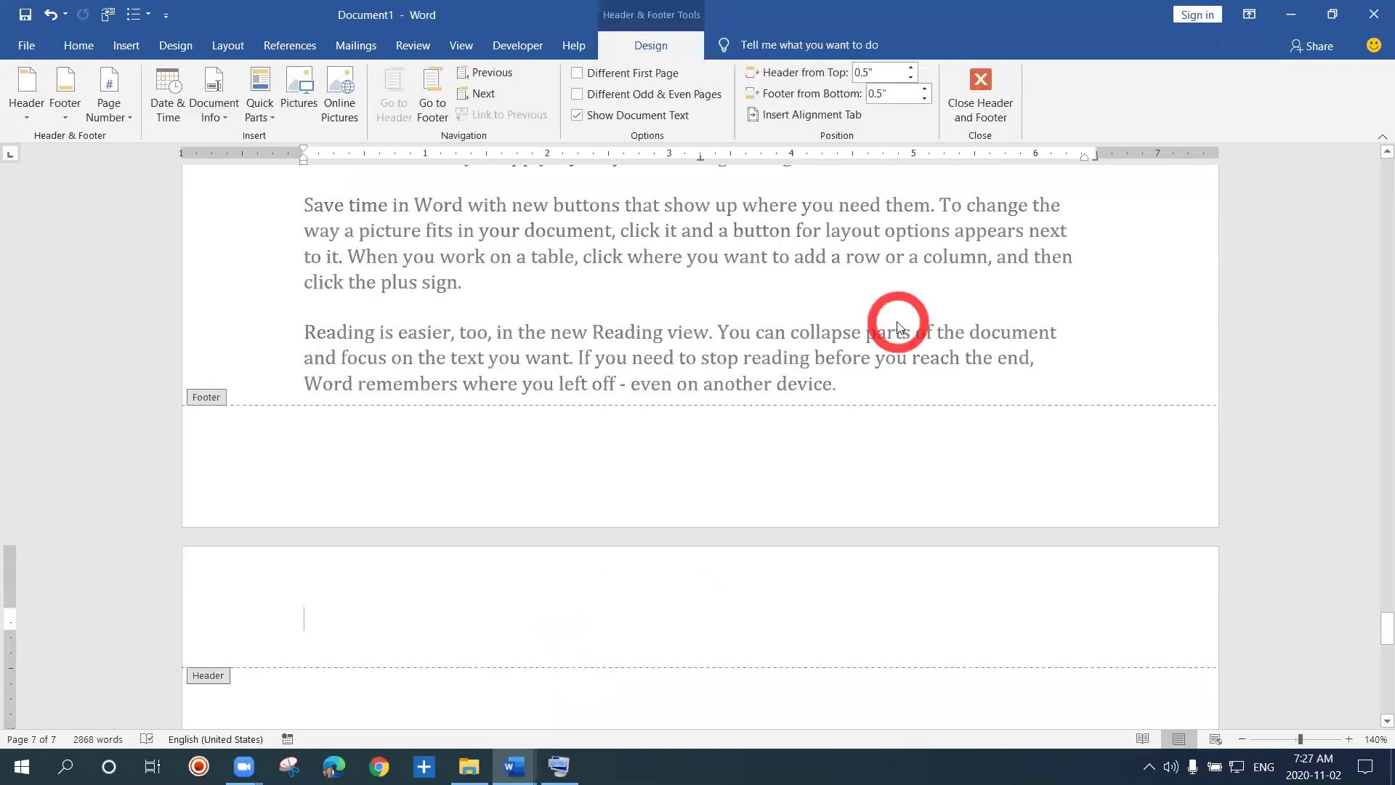
{"action": "left_click", "coordinate": [967, 98]}
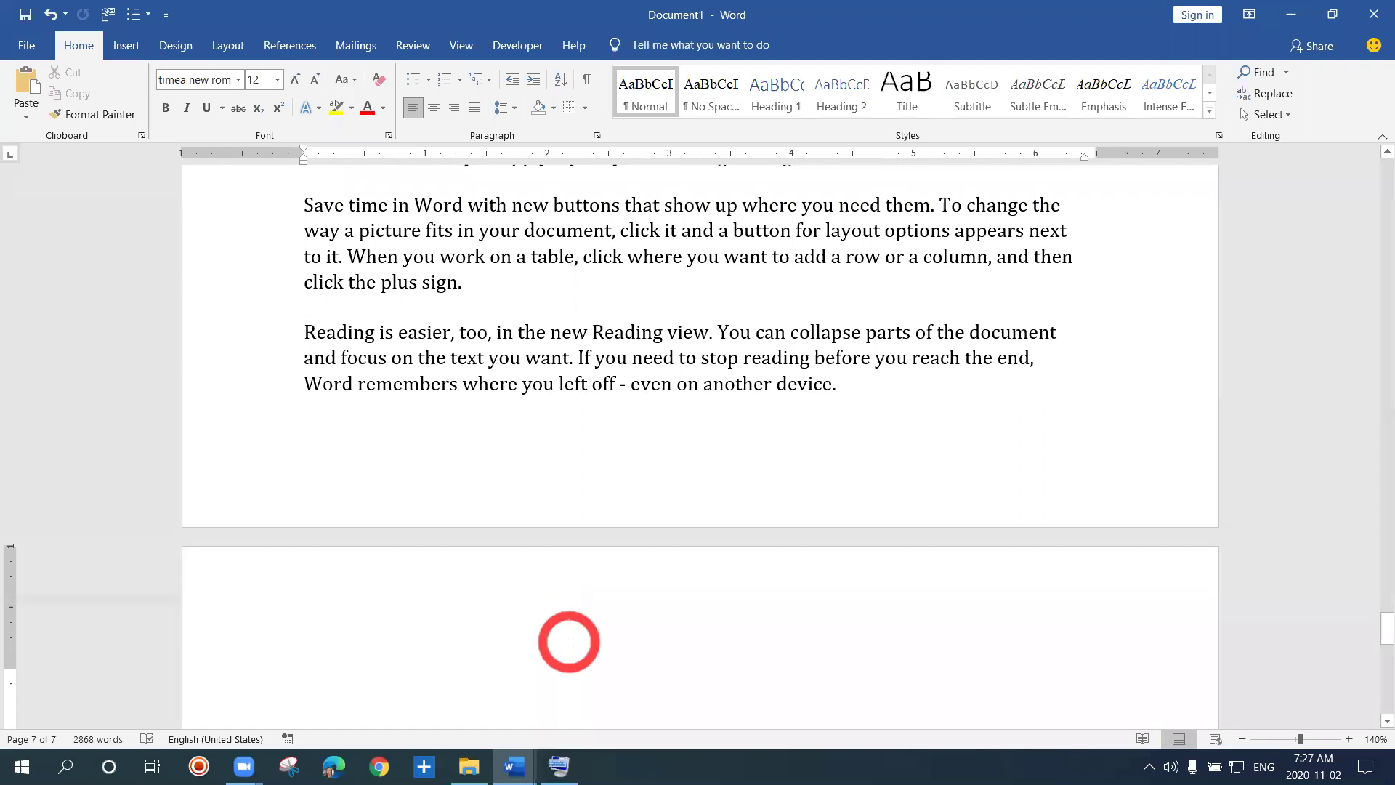
{"action": "left_click", "coordinate": [642, 372]}
{"action": "scroll", "coordinate": [642, 372], "scroll_direction": "up", "scroll_amount": 5}
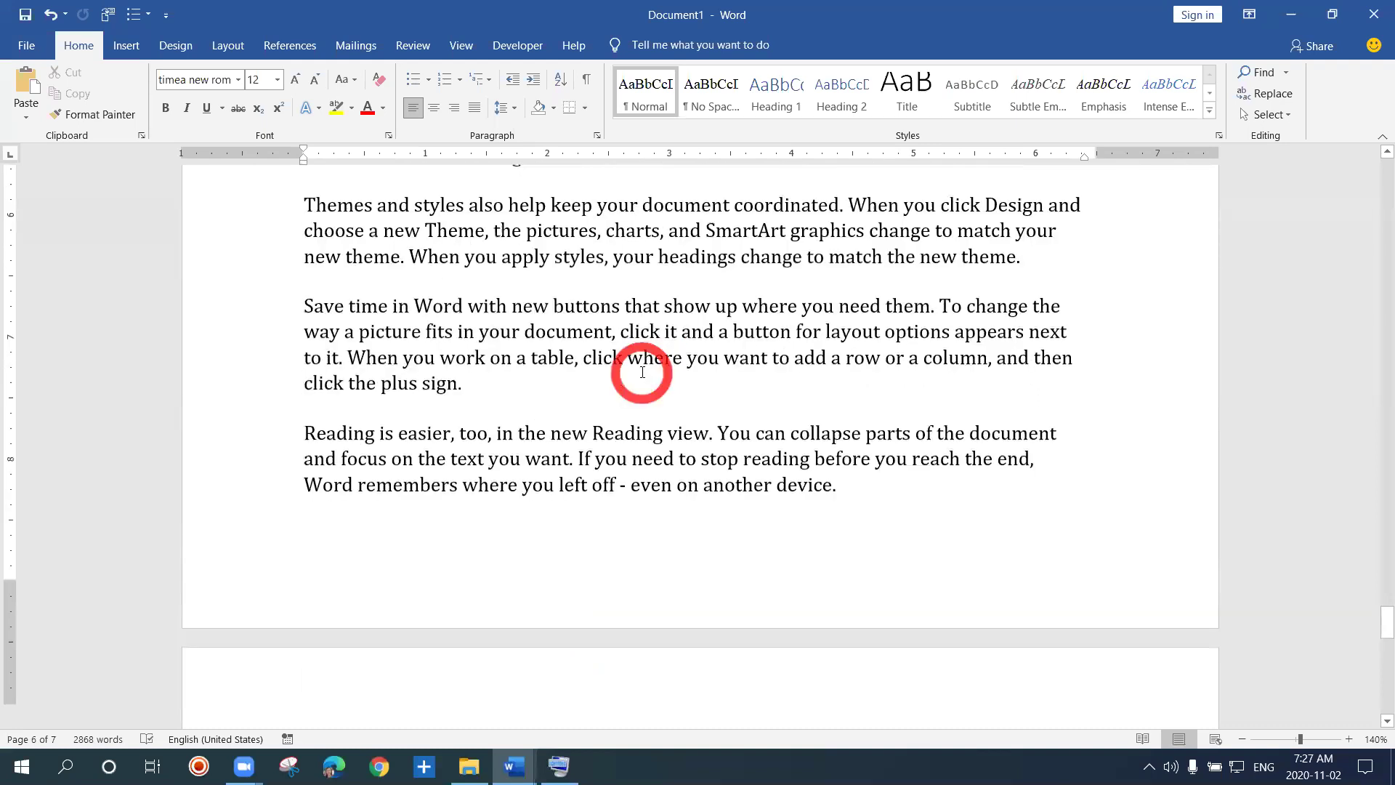
{"action": "scroll", "coordinate": [642, 372], "scroll_direction": "up", "scroll_amount": 15}
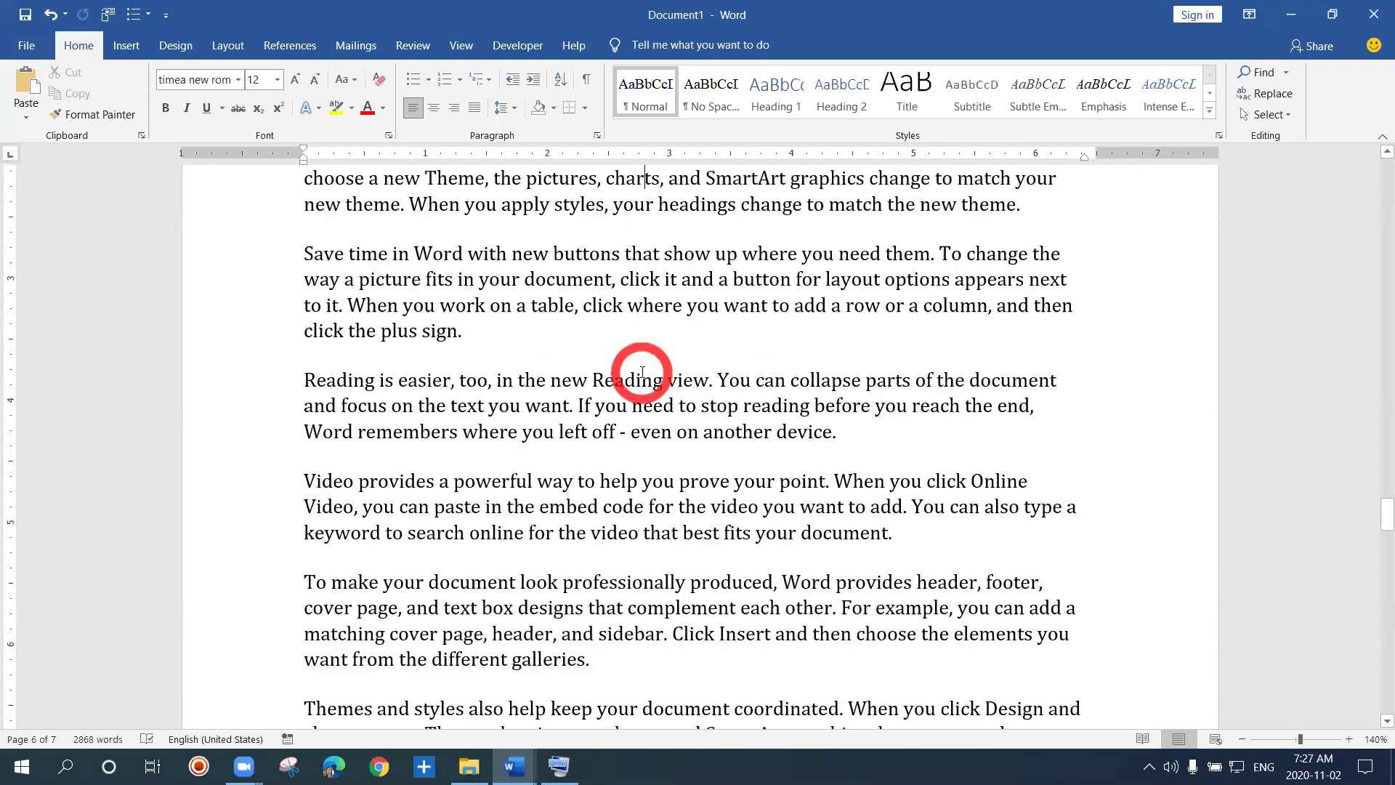
{"action": "scroll", "coordinate": [642, 372], "scroll_direction": "up", "scroll_amount": 15}
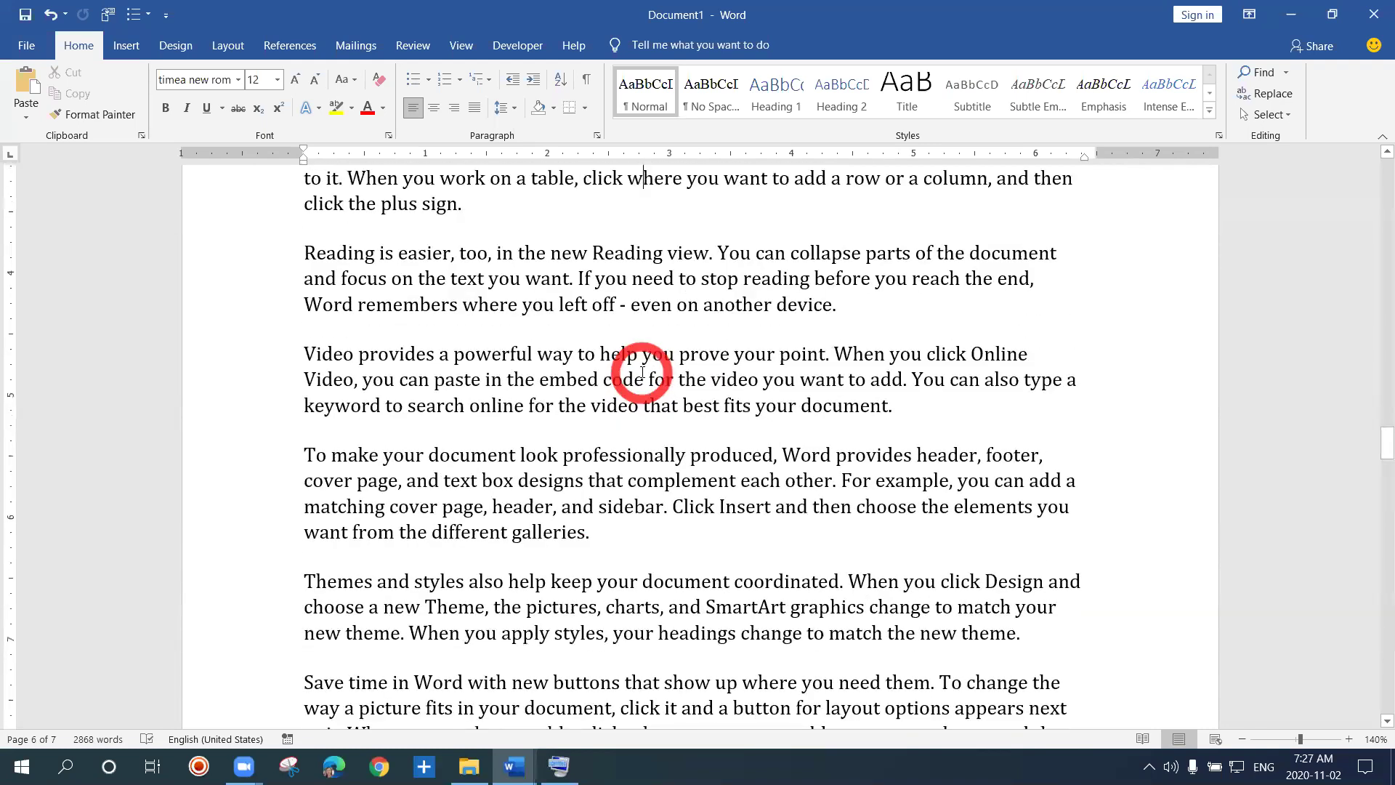
{"action": "scroll", "coordinate": [642, 371], "scroll_direction": "up", "scroll_amount": 15}
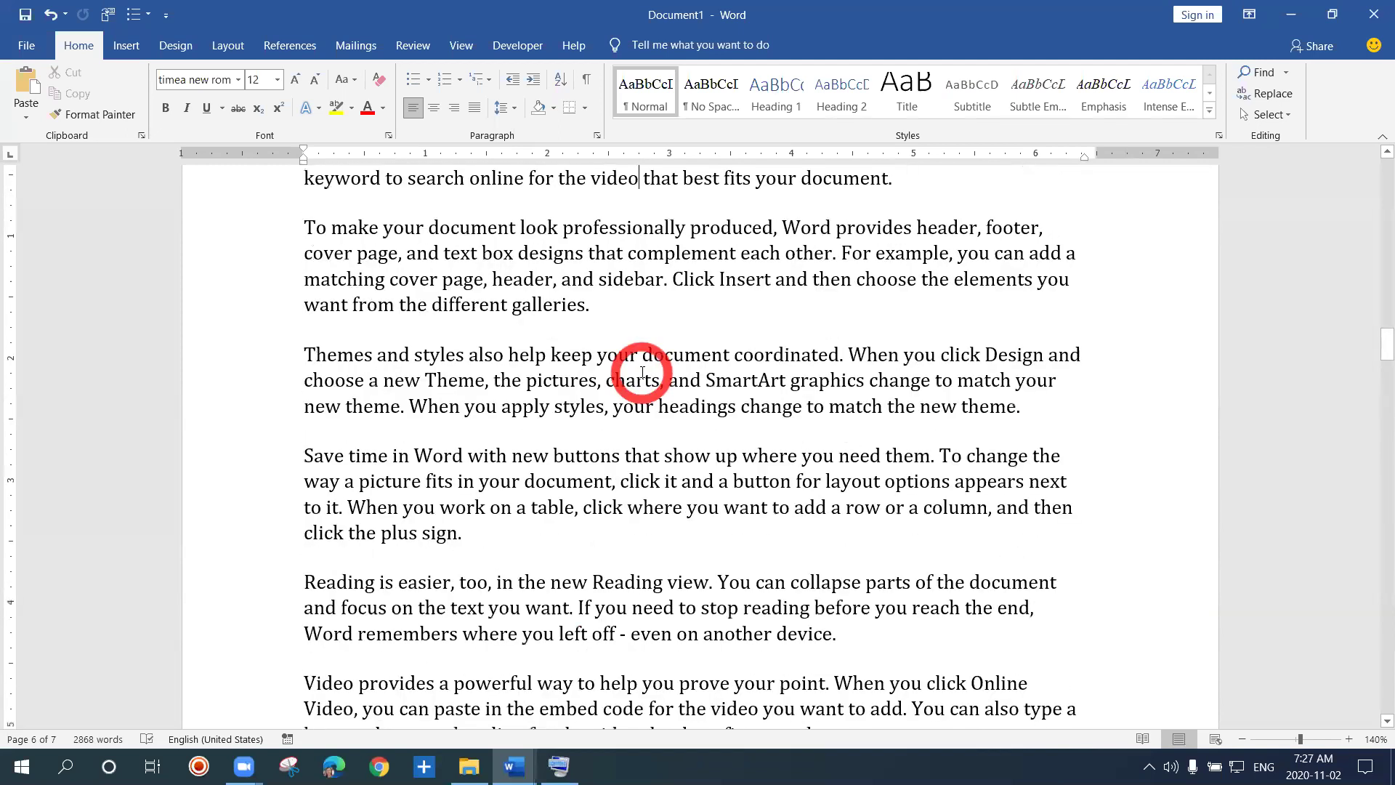
{"action": "scroll", "coordinate": [642, 372], "scroll_direction": "up", "scroll_amount": 12}
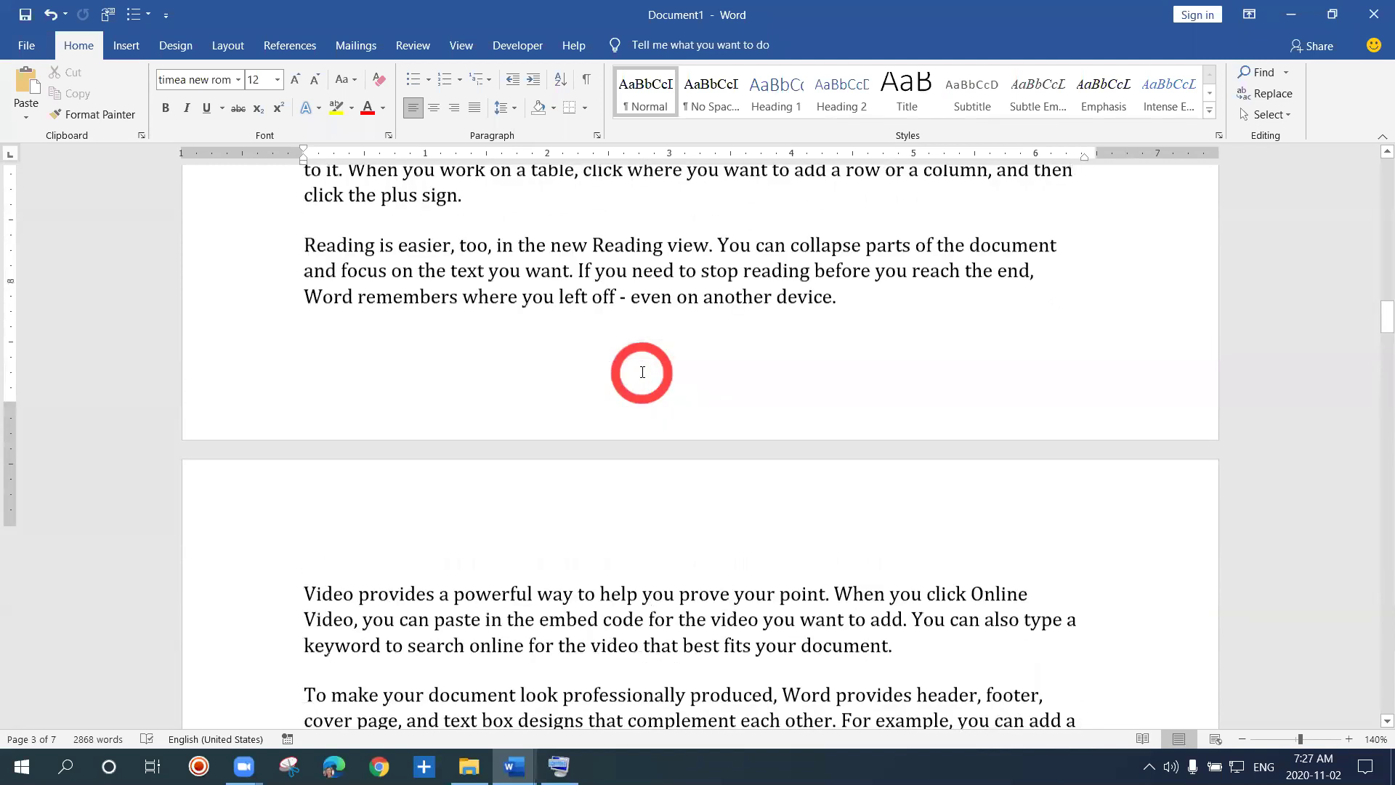
{"action": "scroll", "coordinate": [643, 371], "scroll_direction": "up", "scroll_amount": 4}
{"action": "scroll", "coordinate": [642, 372], "scroll_direction": "up", "scroll_amount": 8}
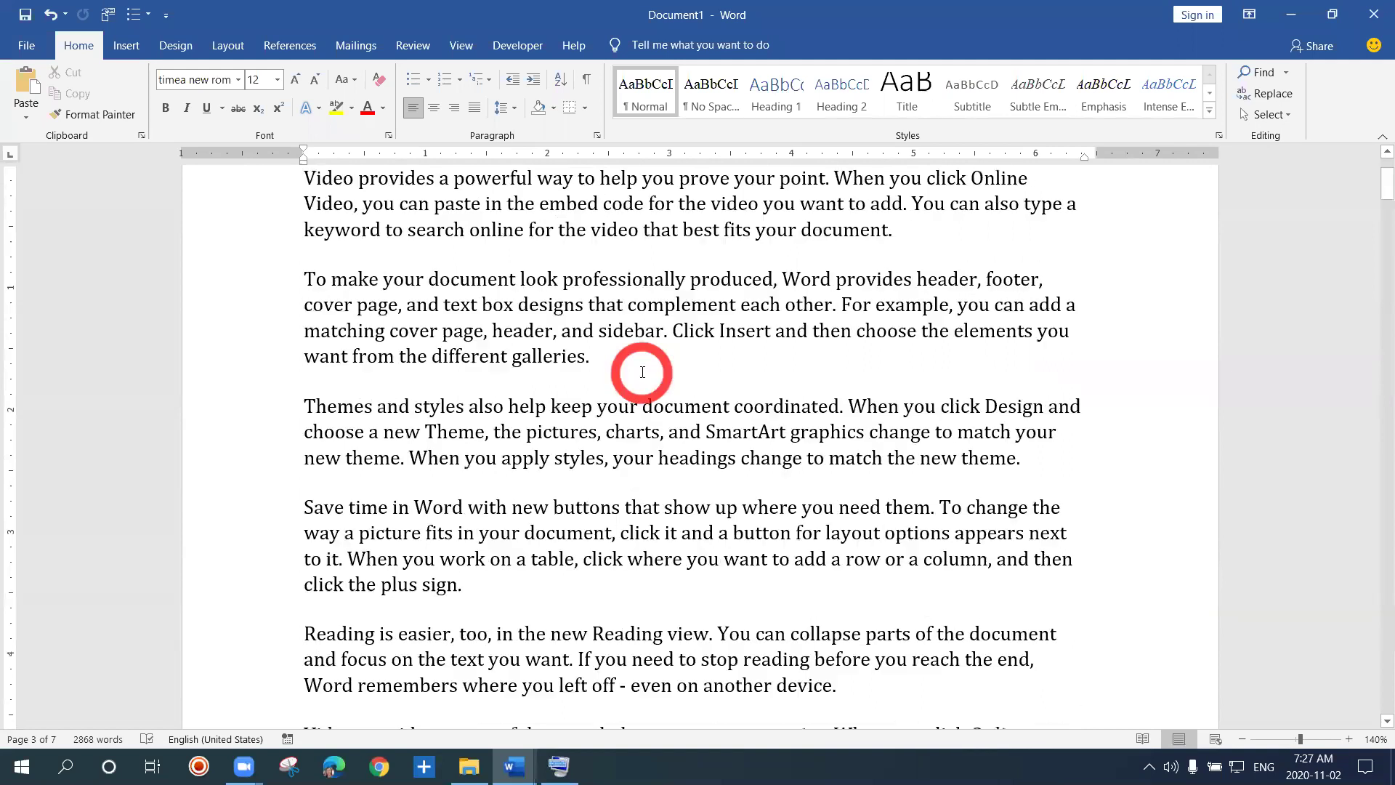
{"action": "left_click", "coordinate": [618, 333]}
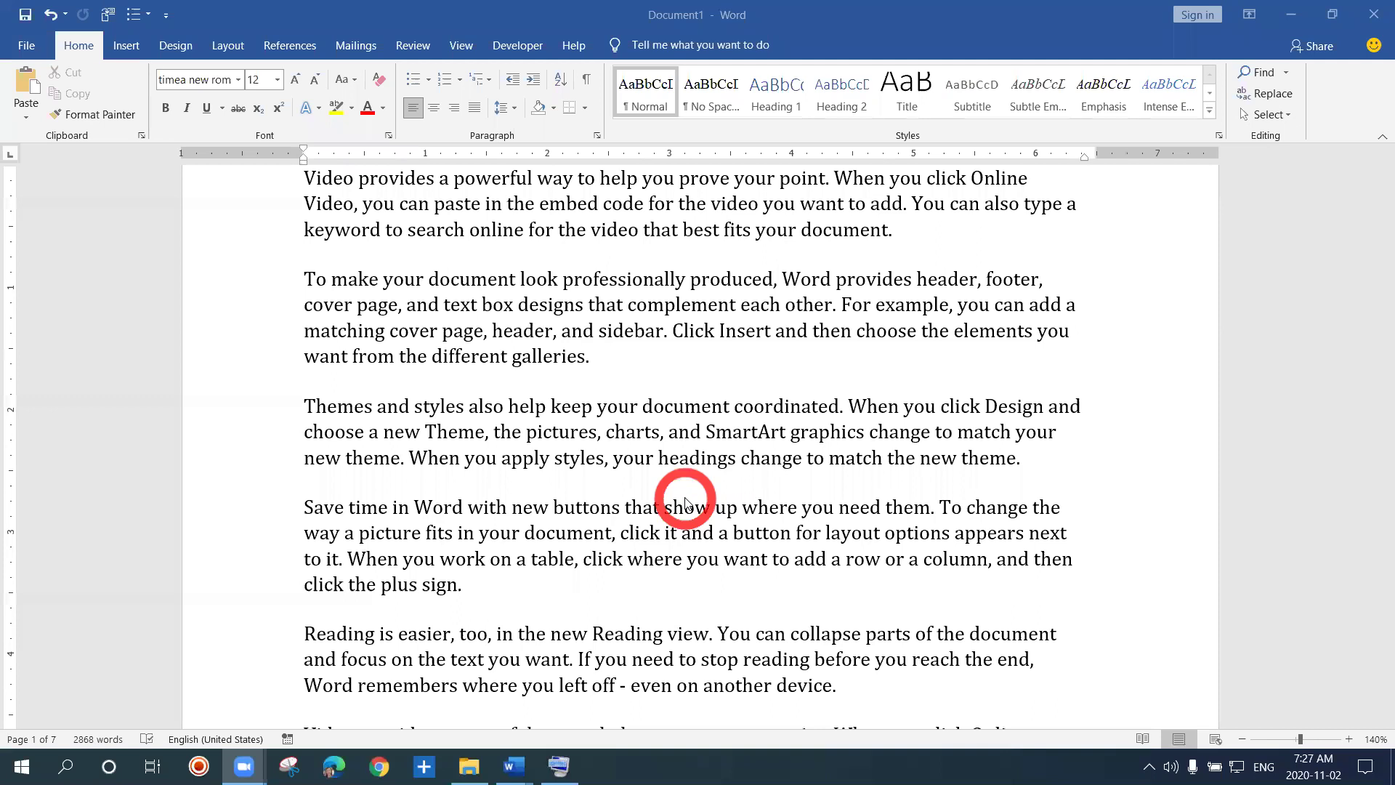
{"action": "left_click", "coordinate": [781, 432]}
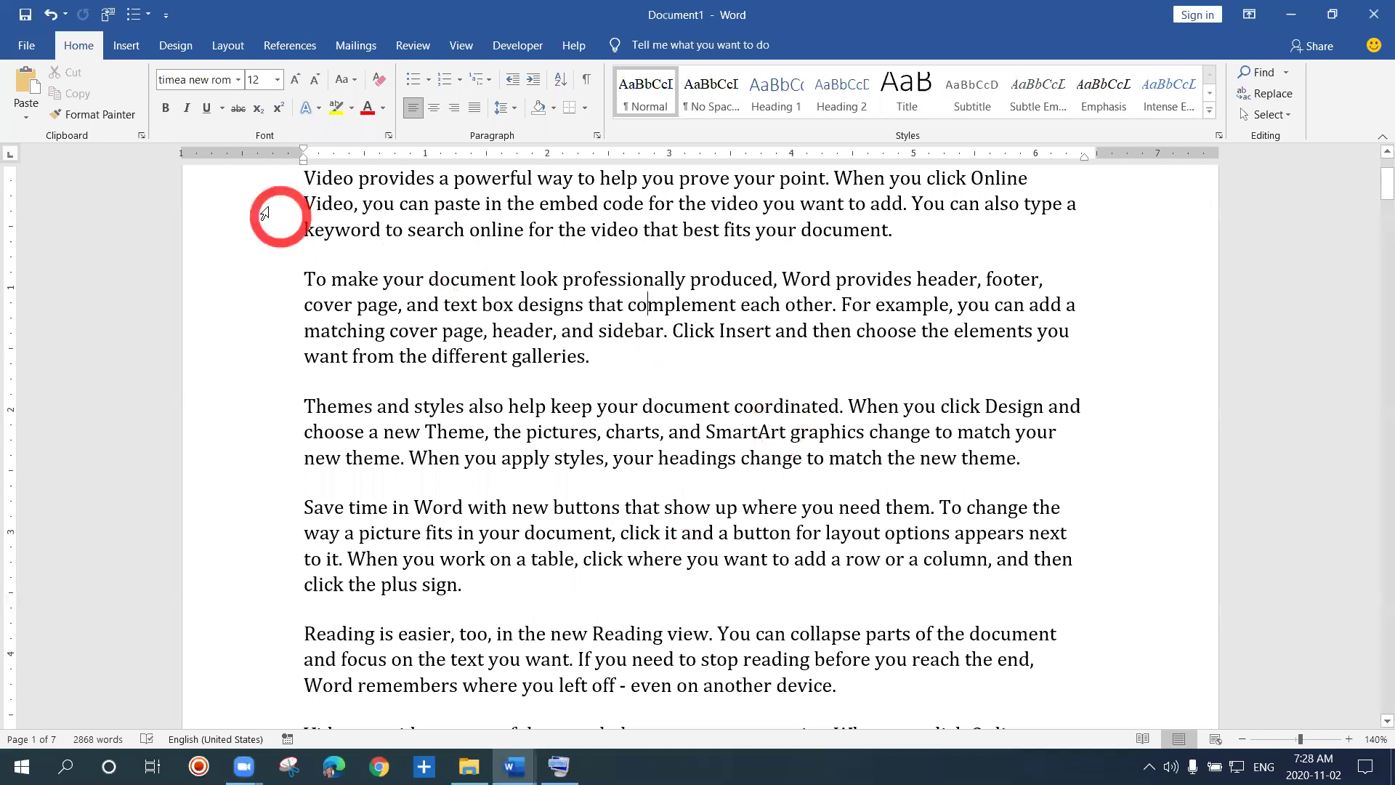
Step: Browse the page number designs offered for the Top of Page position, including the Page X of Y styles
{"action": "left_click", "coordinate": [127, 47]}
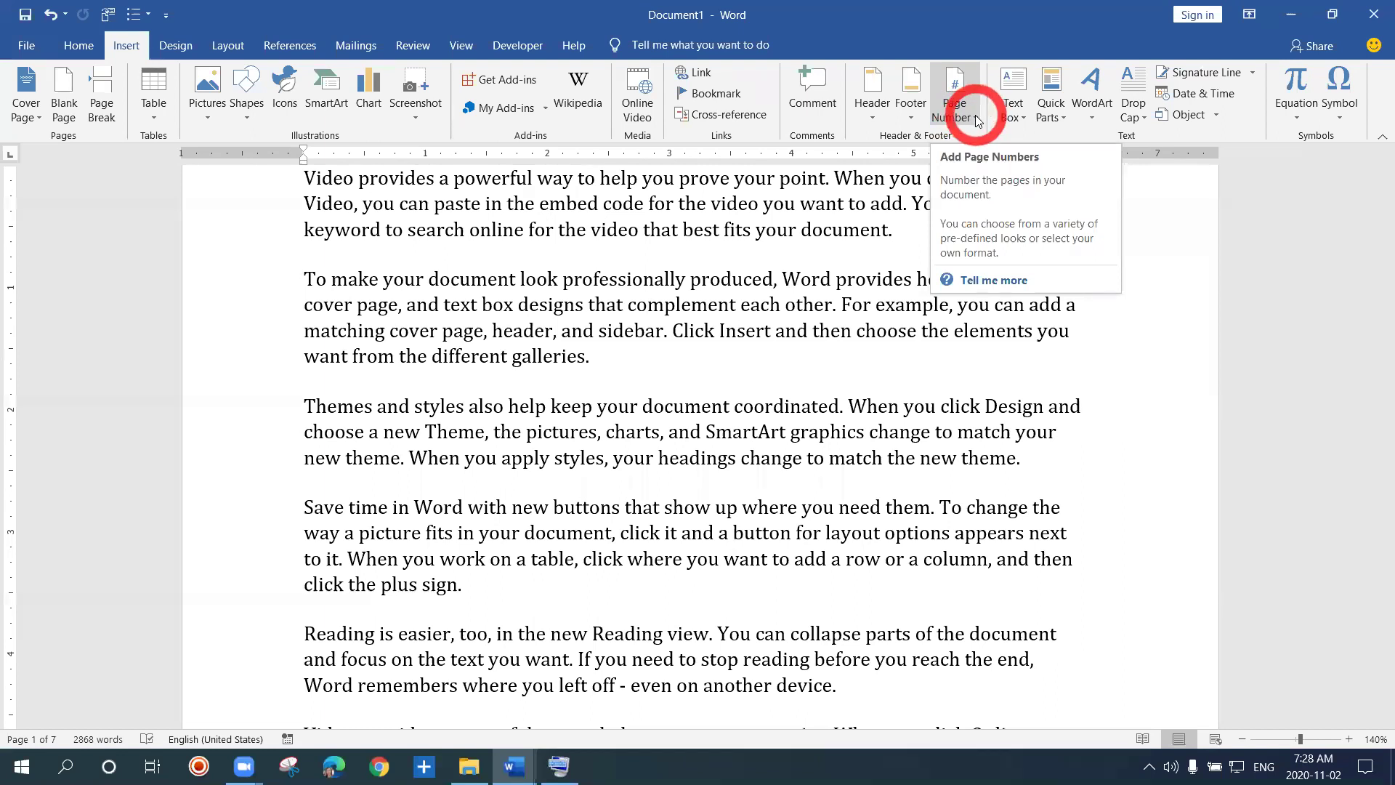
{"action": "left_click", "coordinate": [974, 114]}
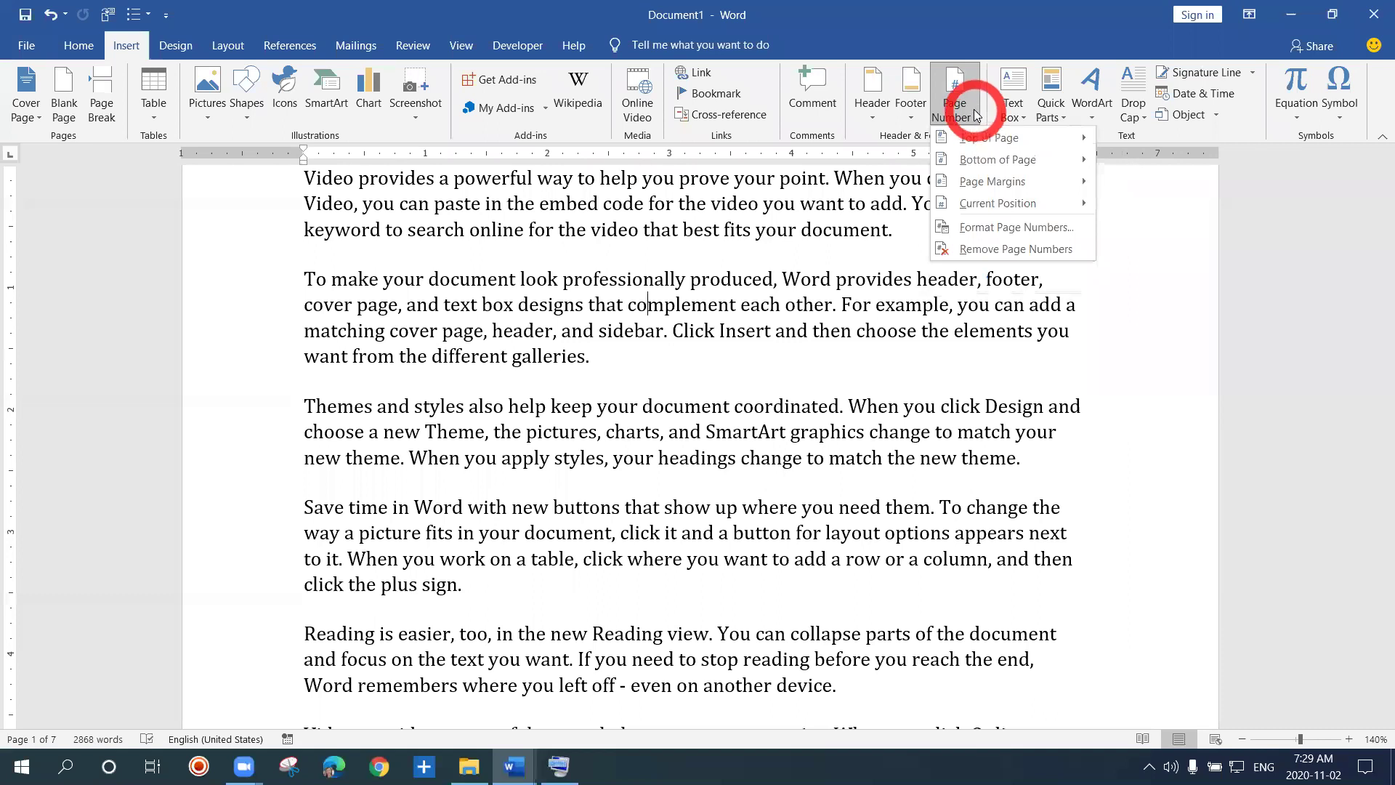
{"action": "left_click", "coordinate": [974, 138]}
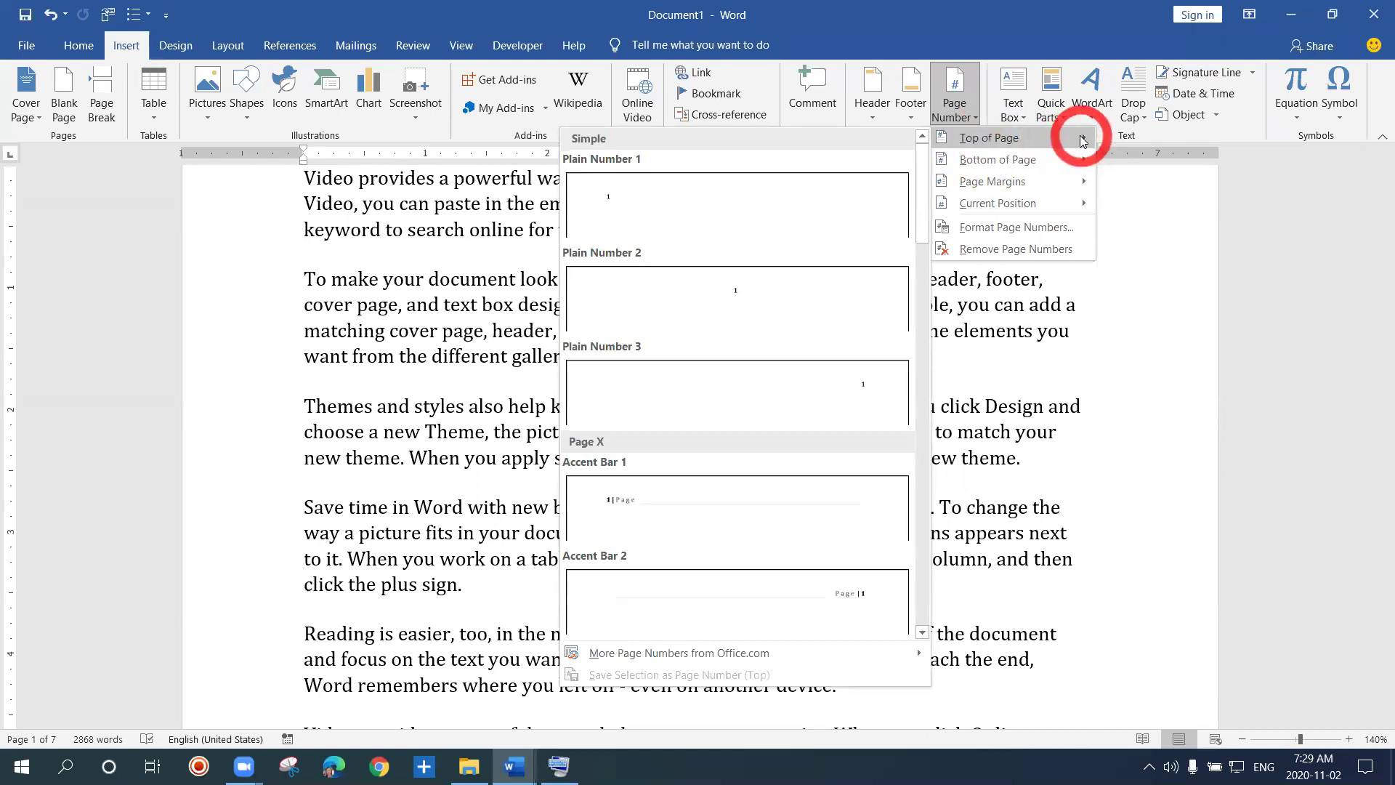
{"action": "left_click", "coordinate": [990, 143]}
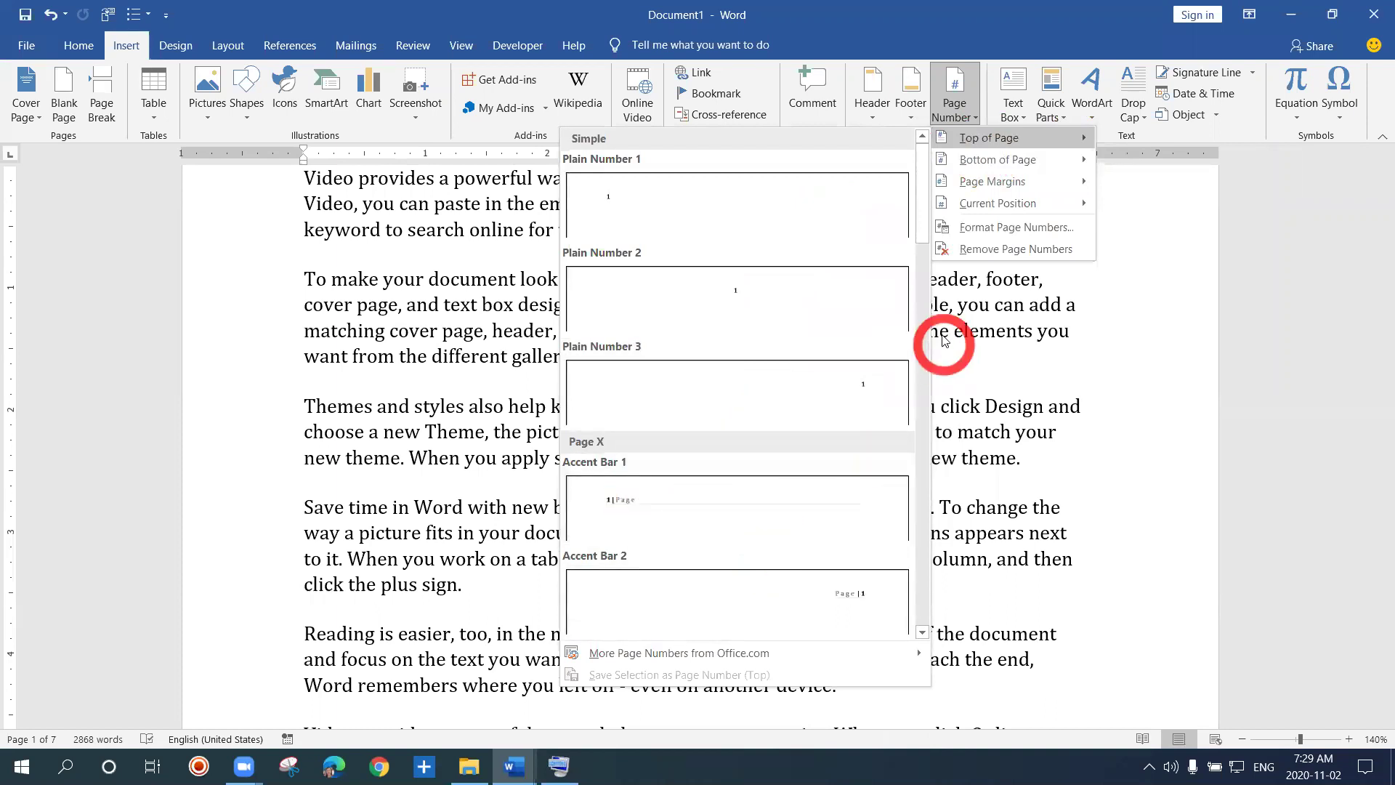
{"action": "scroll", "coordinate": [925, 254], "scroll_direction": "down", "scroll_amount": 2}
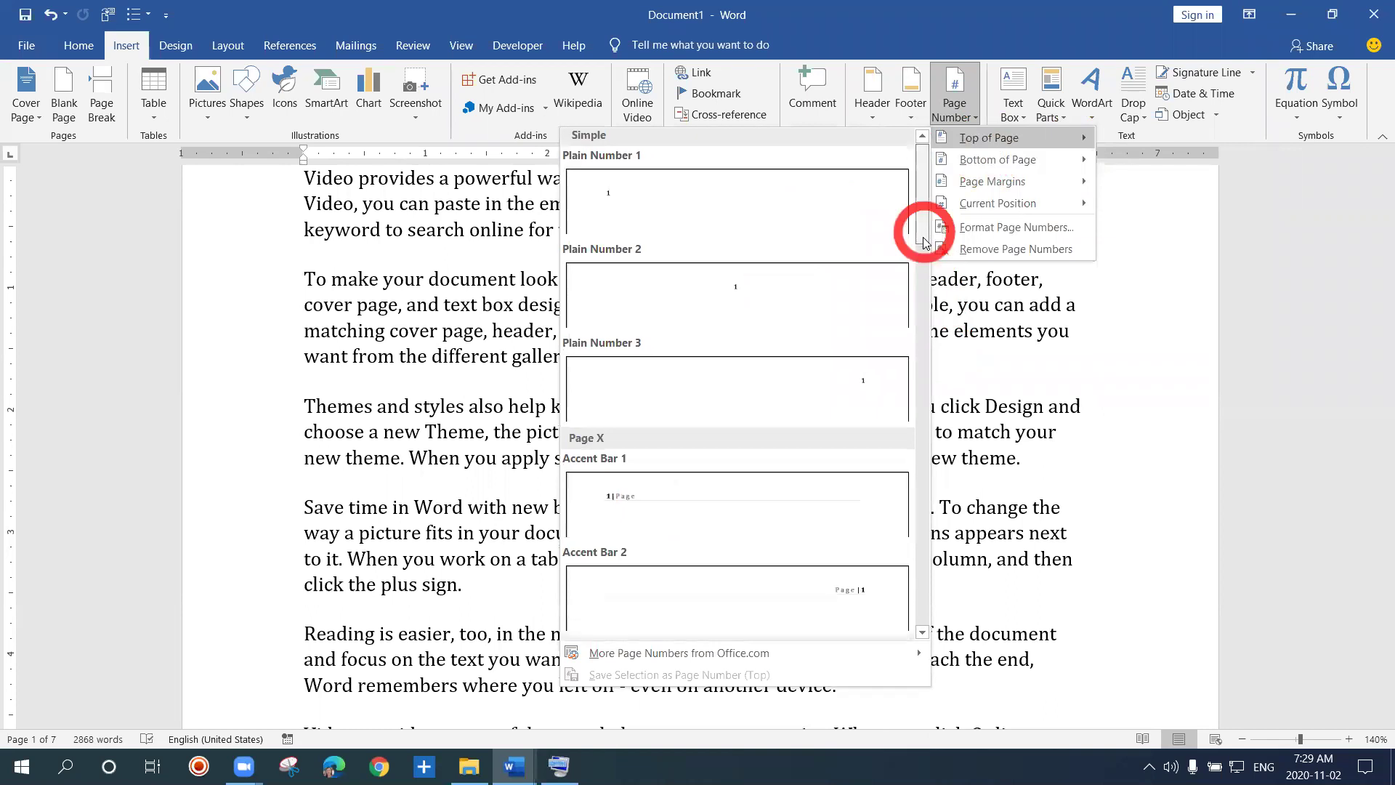
{"action": "scroll", "coordinate": [924, 256], "scroll_direction": "down", "scroll_amount": 13}
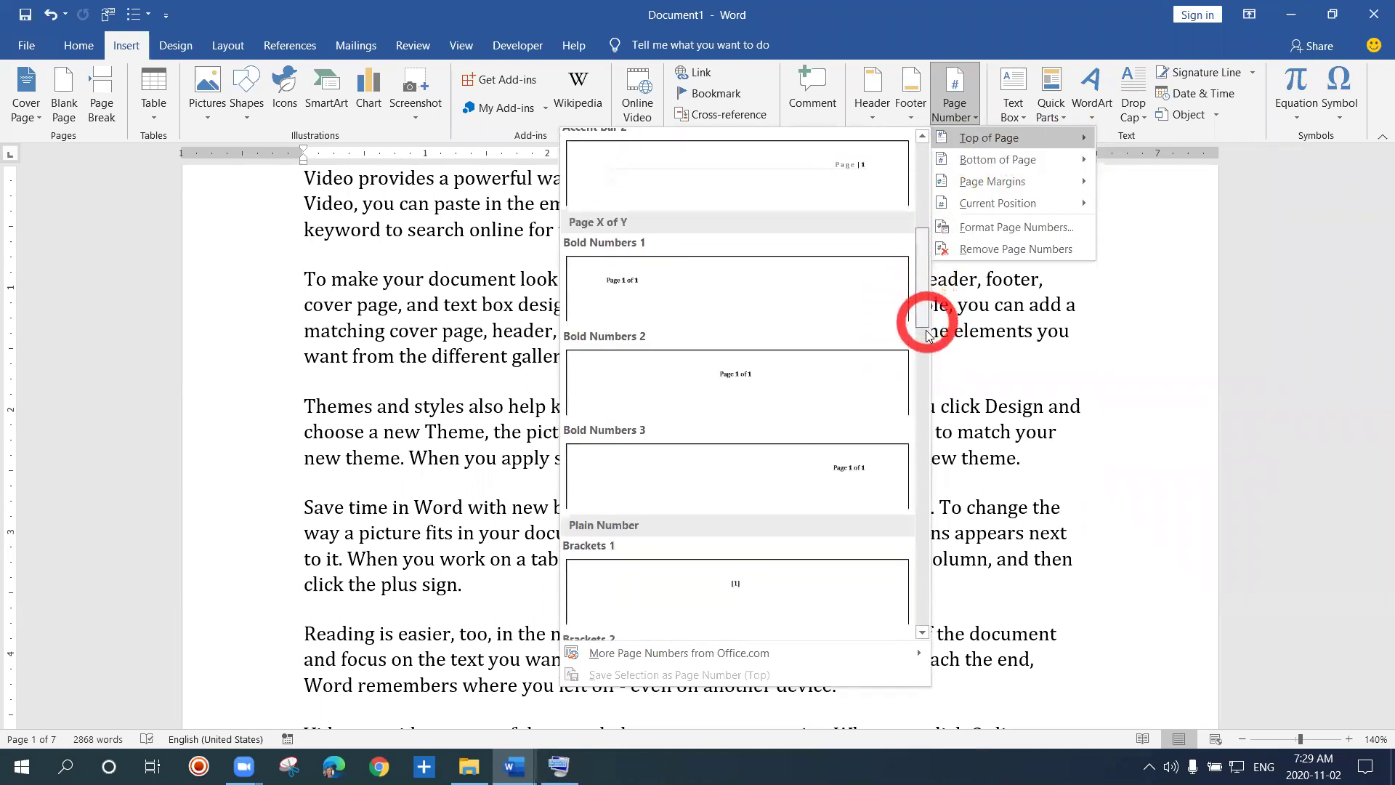
{"action": "left_click", "coordinate": [927, 425]}
{"action": "left_click_drag", "start_coordinate": [927, 425], "coordinate": [904, 191]}
{"action": "left_click", "coordinate": [952, 158]}
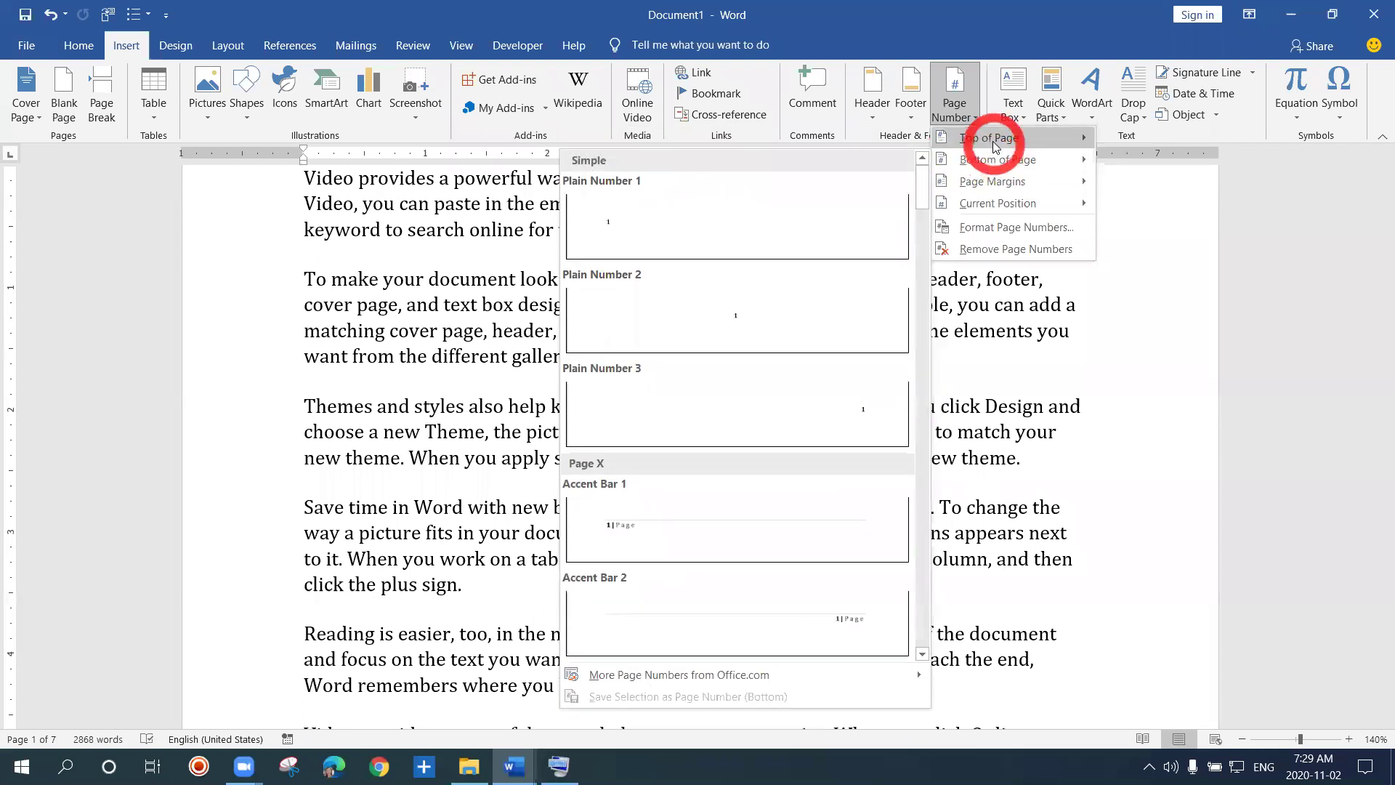
{"action": "left_click", "coordinate": [989, 140]}
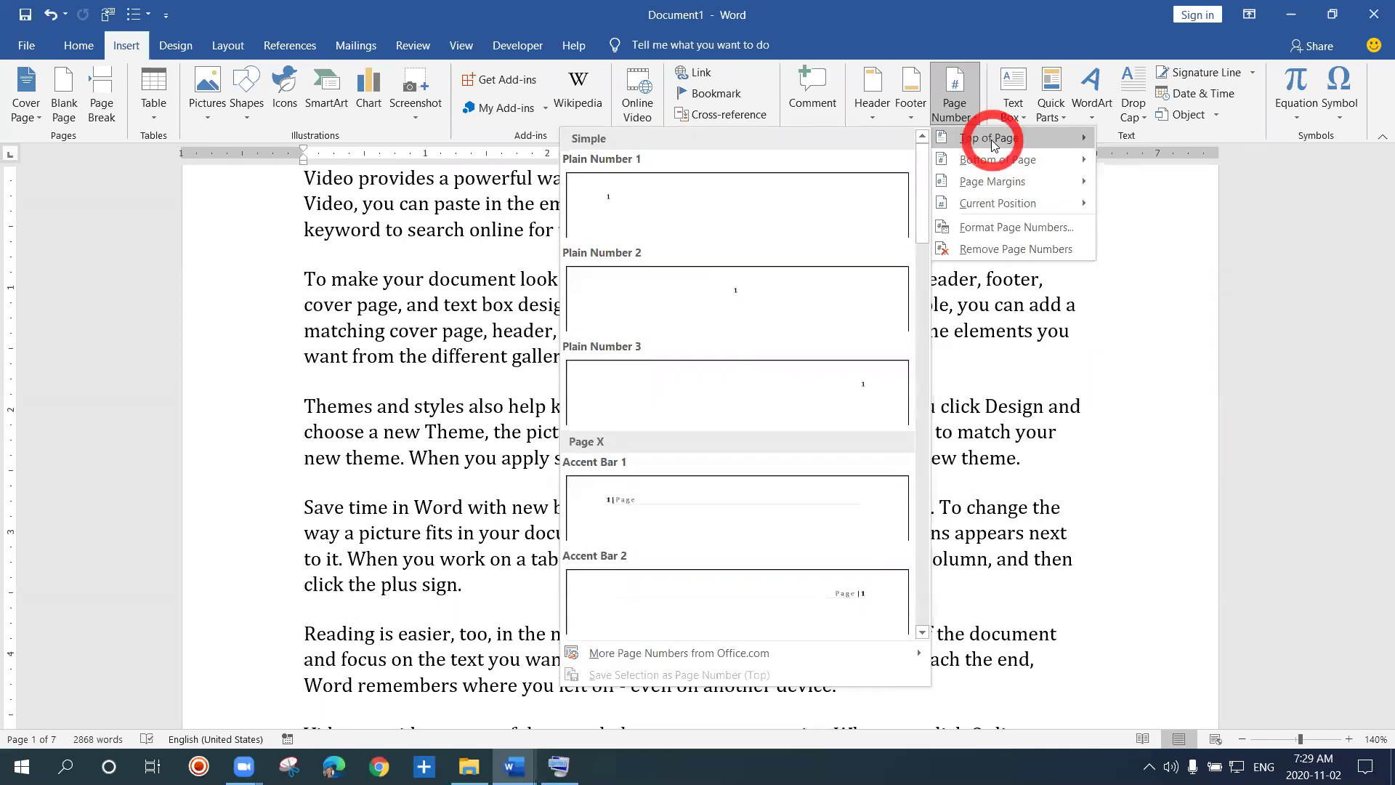
Step: Compare the page number designs for the Bottom of Page, Page Margins and Top of Page positions, without applying one
{"action": "left_click", "coordinate": [998, 161]}
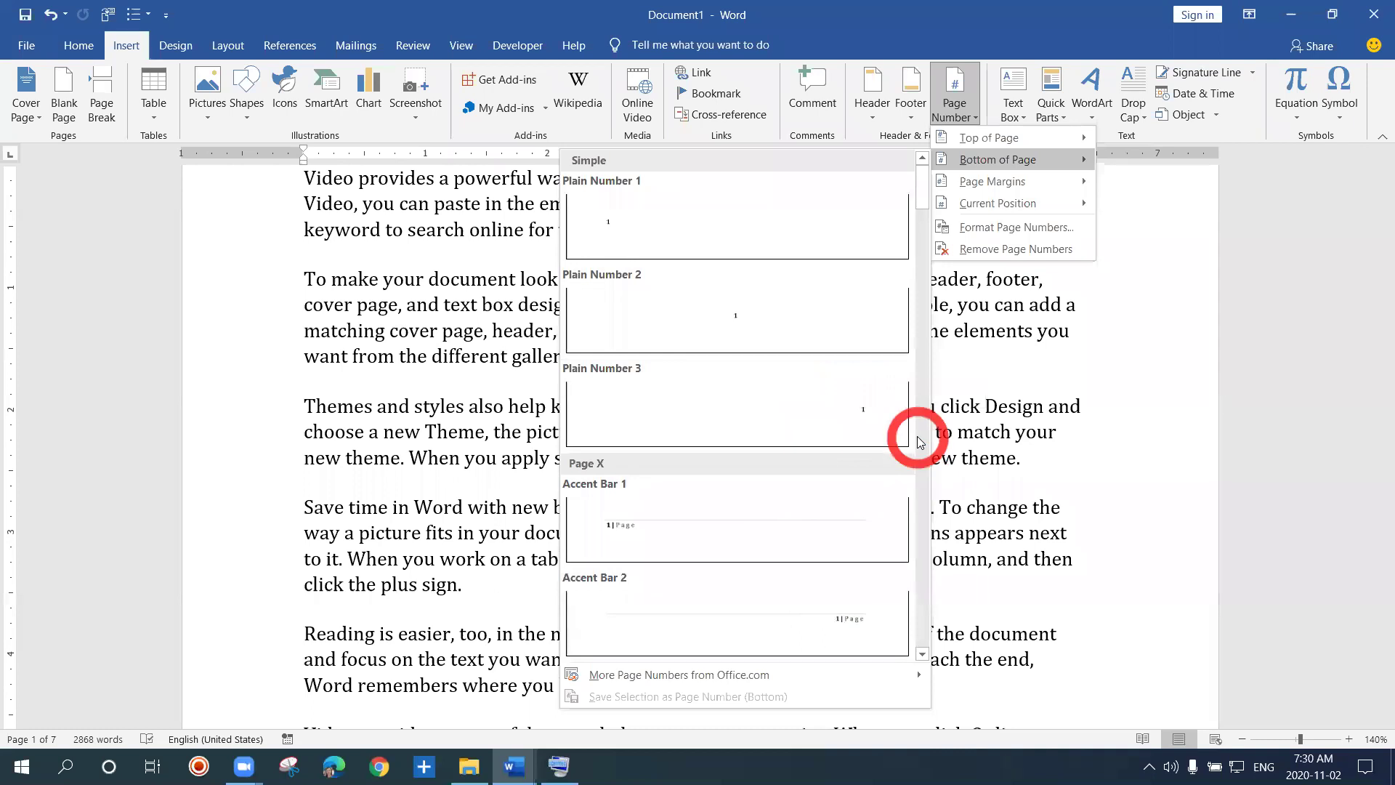
{"action": "mouse_move", "coordinate": [923, 200]}
{"action": "left_mouse_down"}
{"action": "mouse_move", "coordinate": [925, 638]}
{"action": "mouse_move", "coordinate": [928, 183]}
{"action": "left_mouse_up"}
{"action": "left_click", "coordinate": [972, 209]}
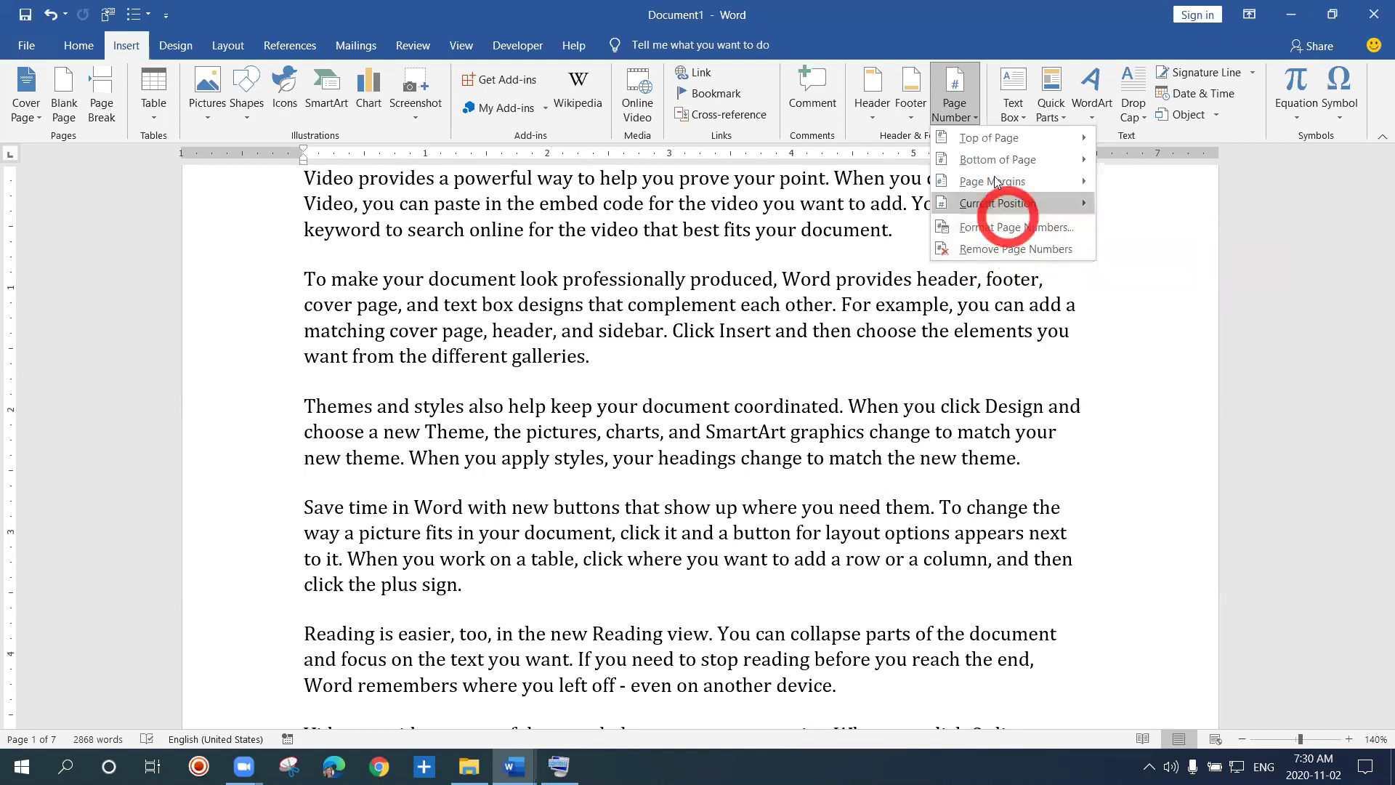
{"action": "left_click", "coordinate": [984, 143]}
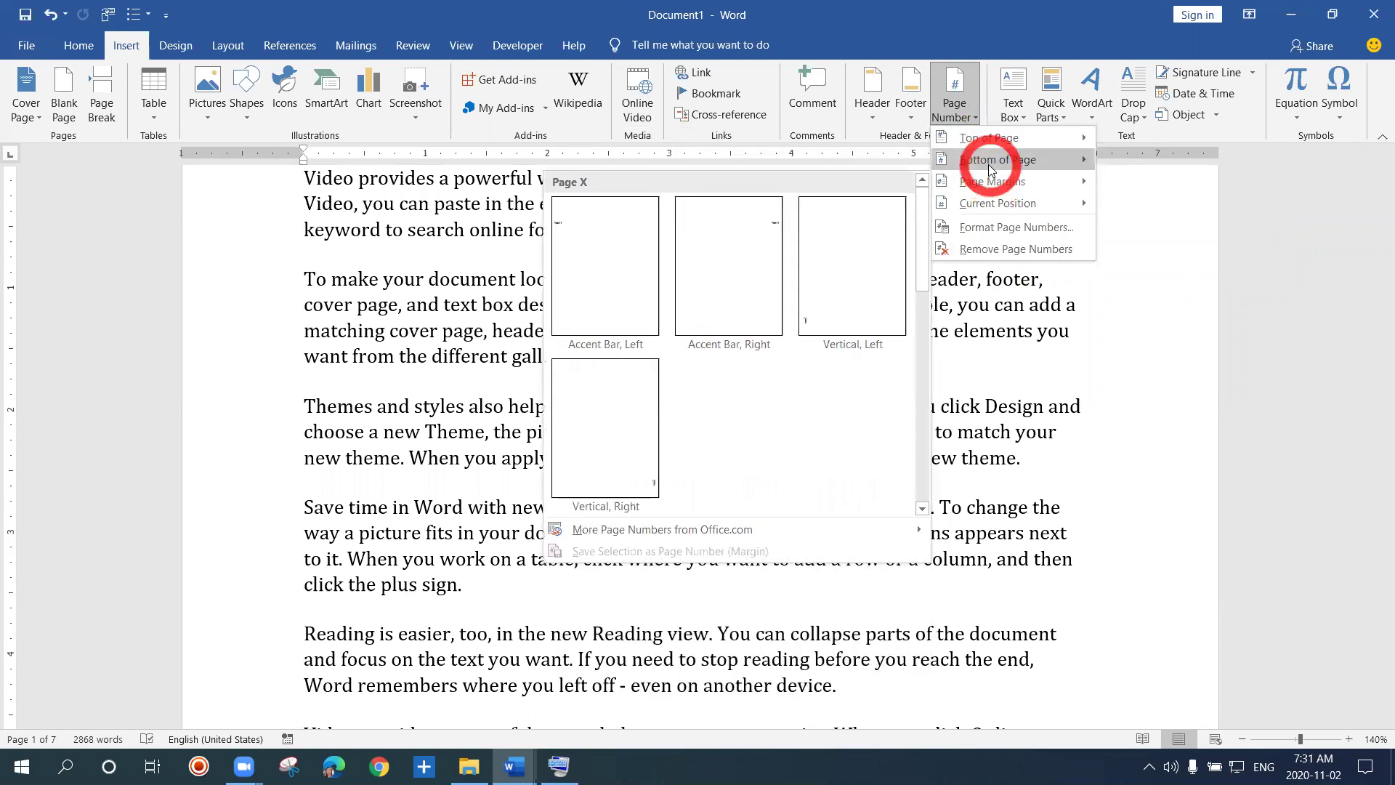
{"action": "left_click", "coordinate": [975, 144]}
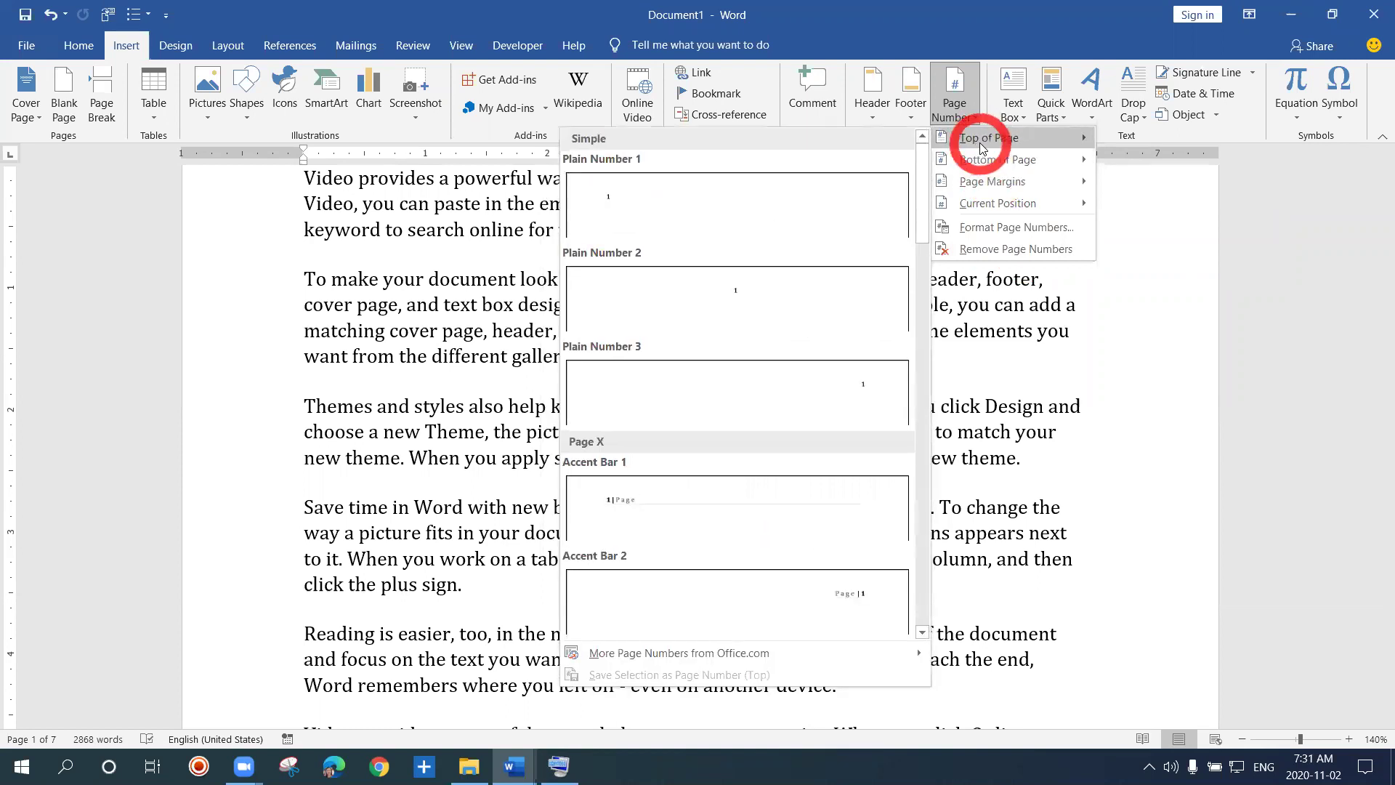
{"action": "left_click", "coordinate": [995, 183]}
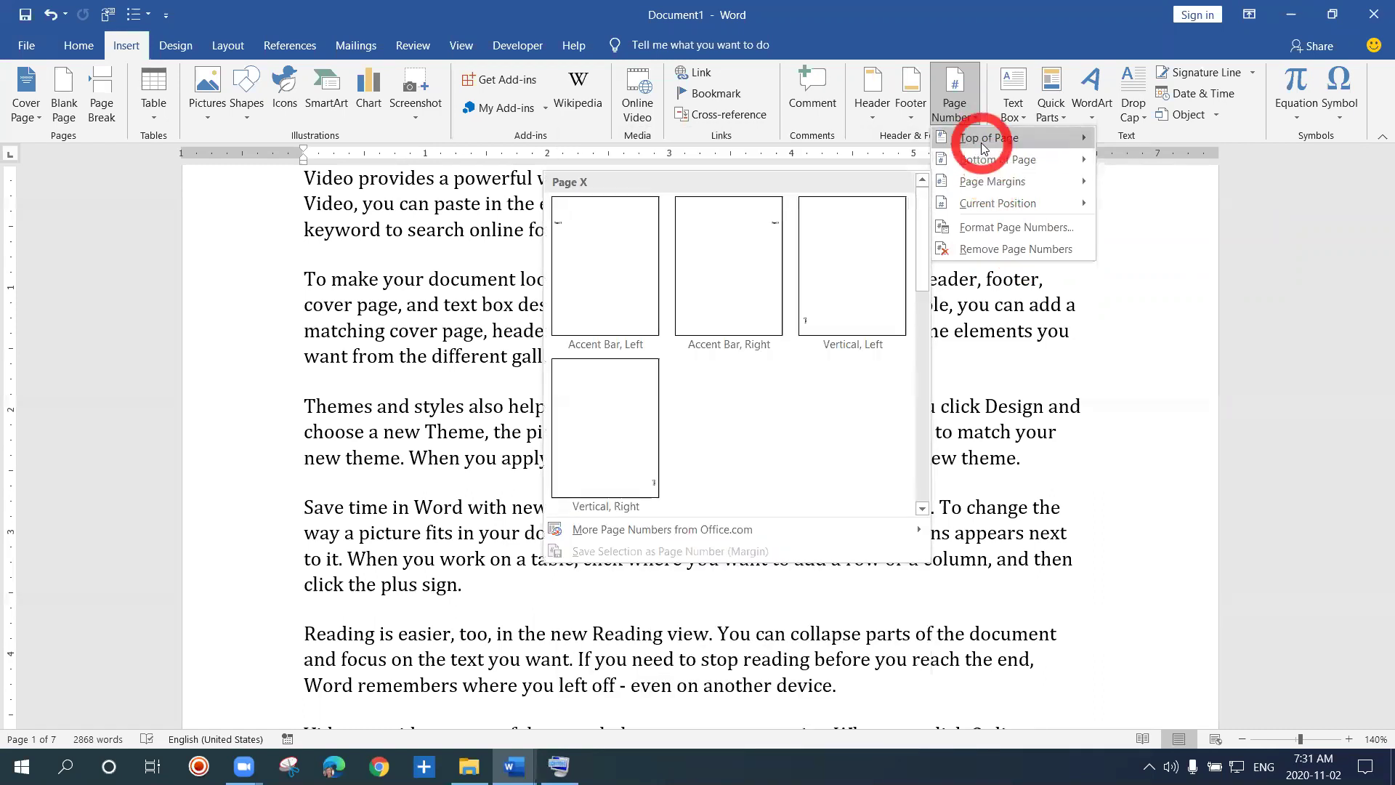
{"action": "mouse_move", "coordinate": [982, 145]}
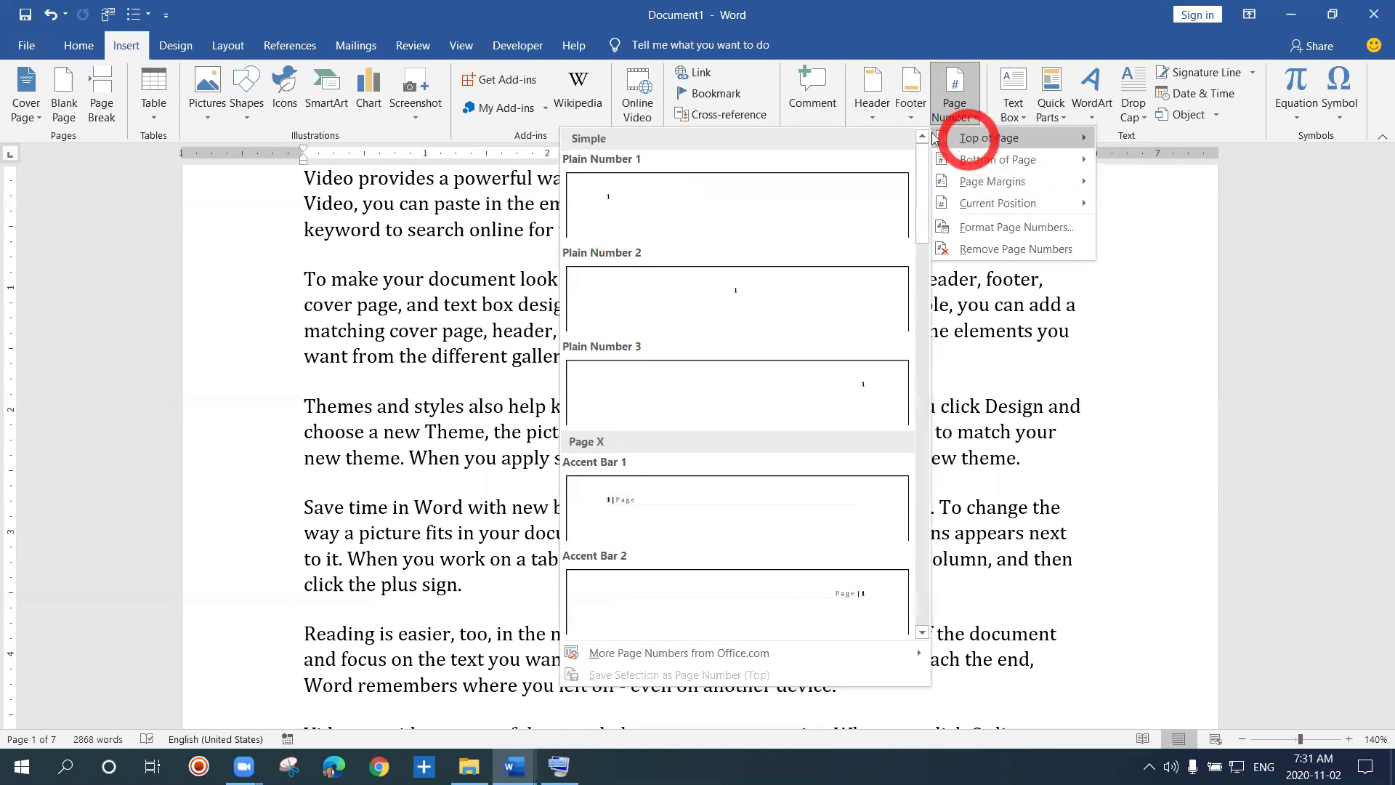
{"action": "left_click", "coordinate": [900, 113]}
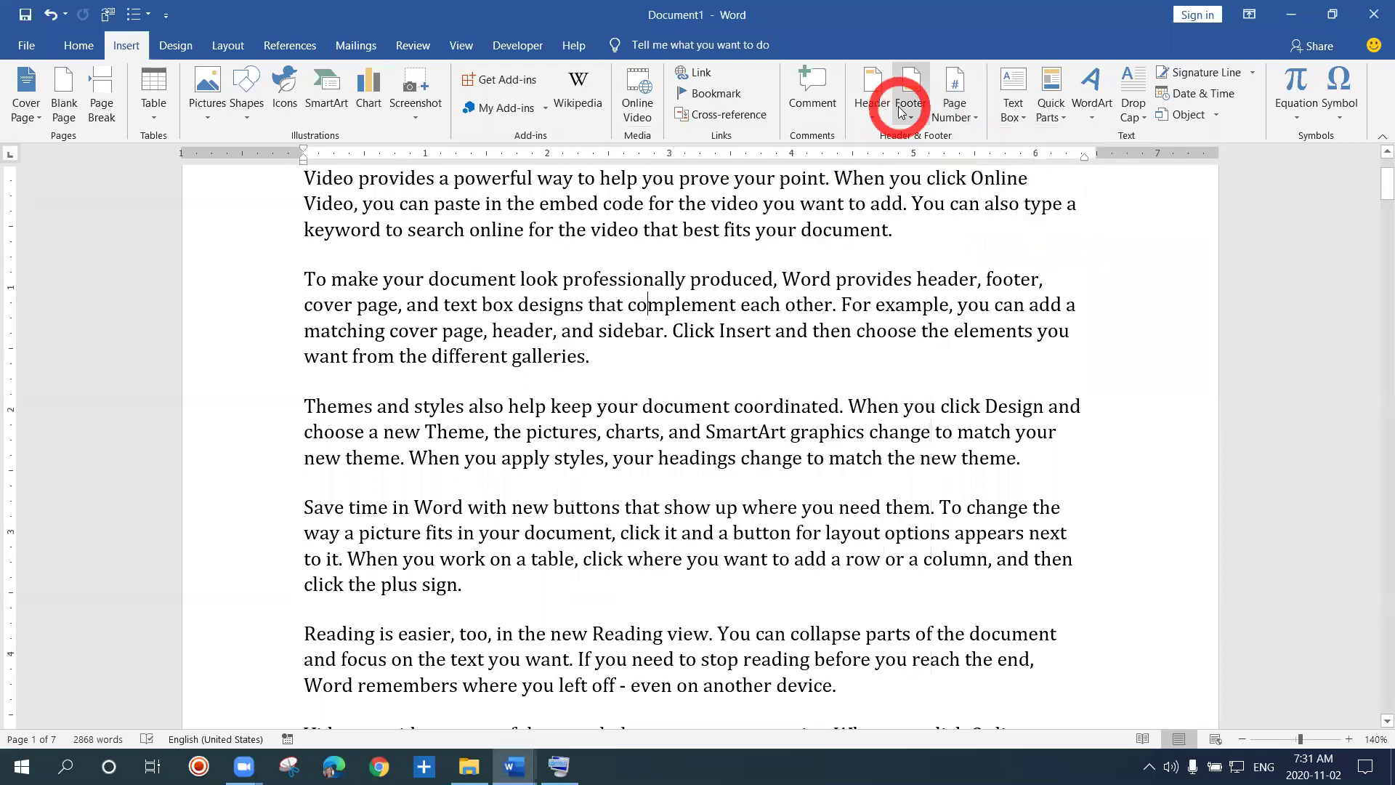
Step: Insert the Plain Number 3 page number at the bottom of the pages and return to the body text
{"action": "left_click", "coordinate": [976, 117]}
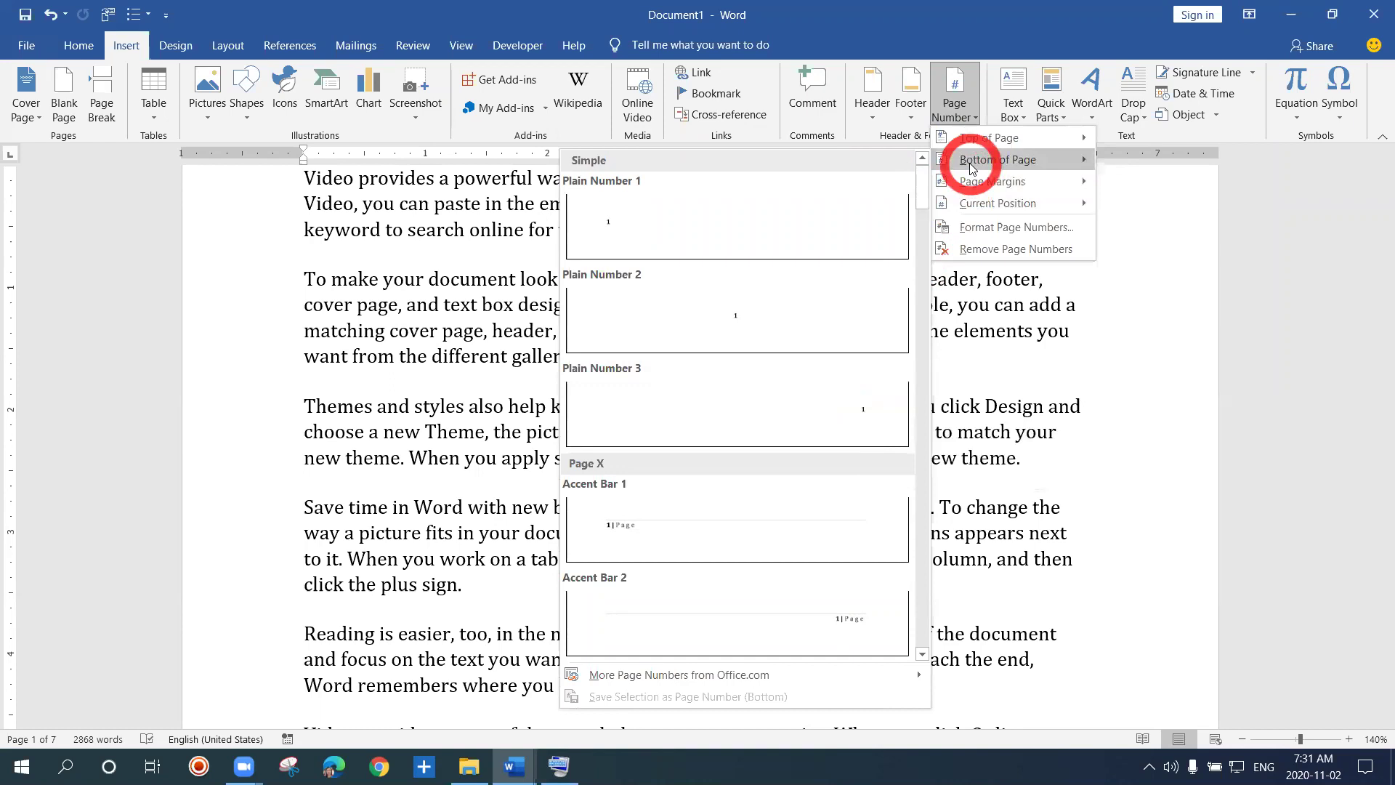
{"action": "left_click", "coordinate": [827, 425]}
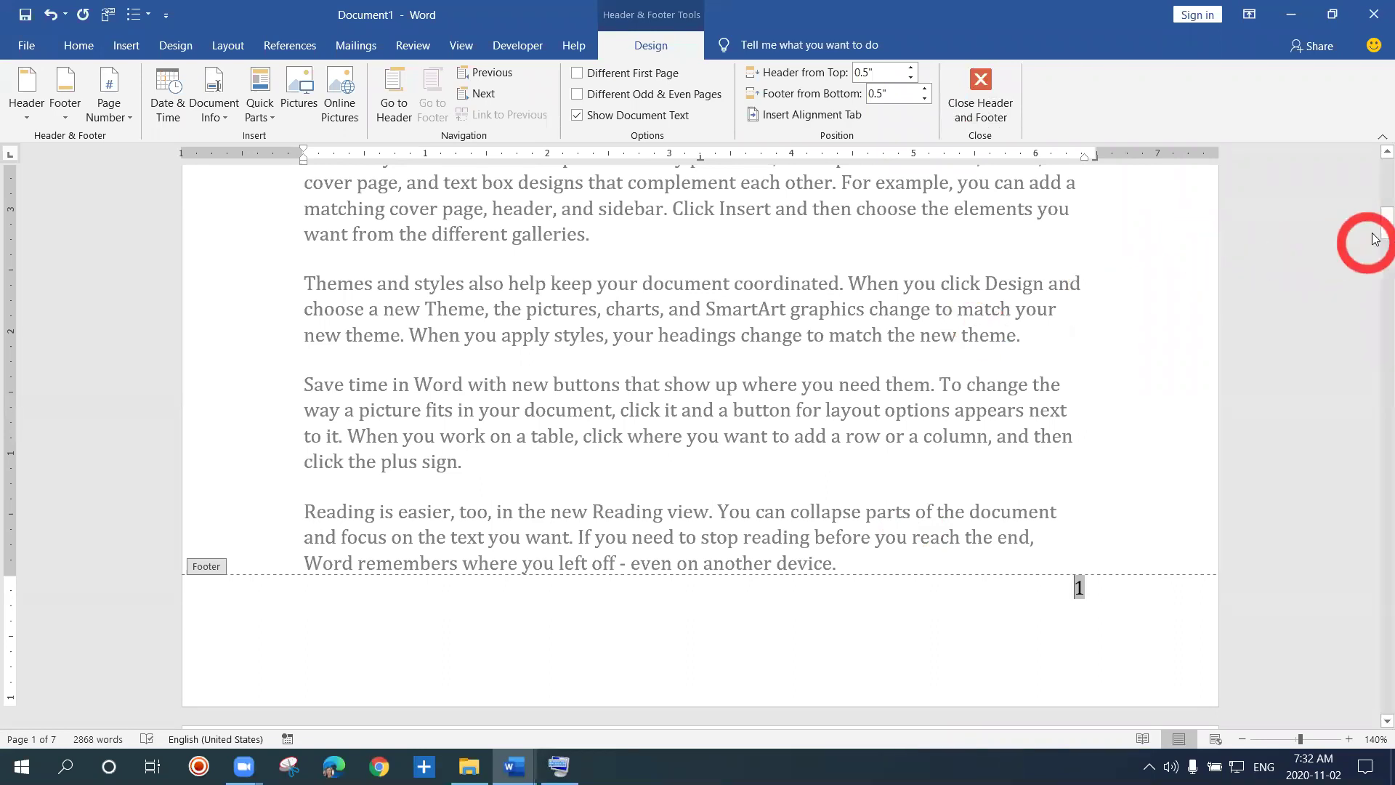
{"action": "left_click_drag", "start_coordinate": [1375, 229], "coordinate": [1375, 631]}
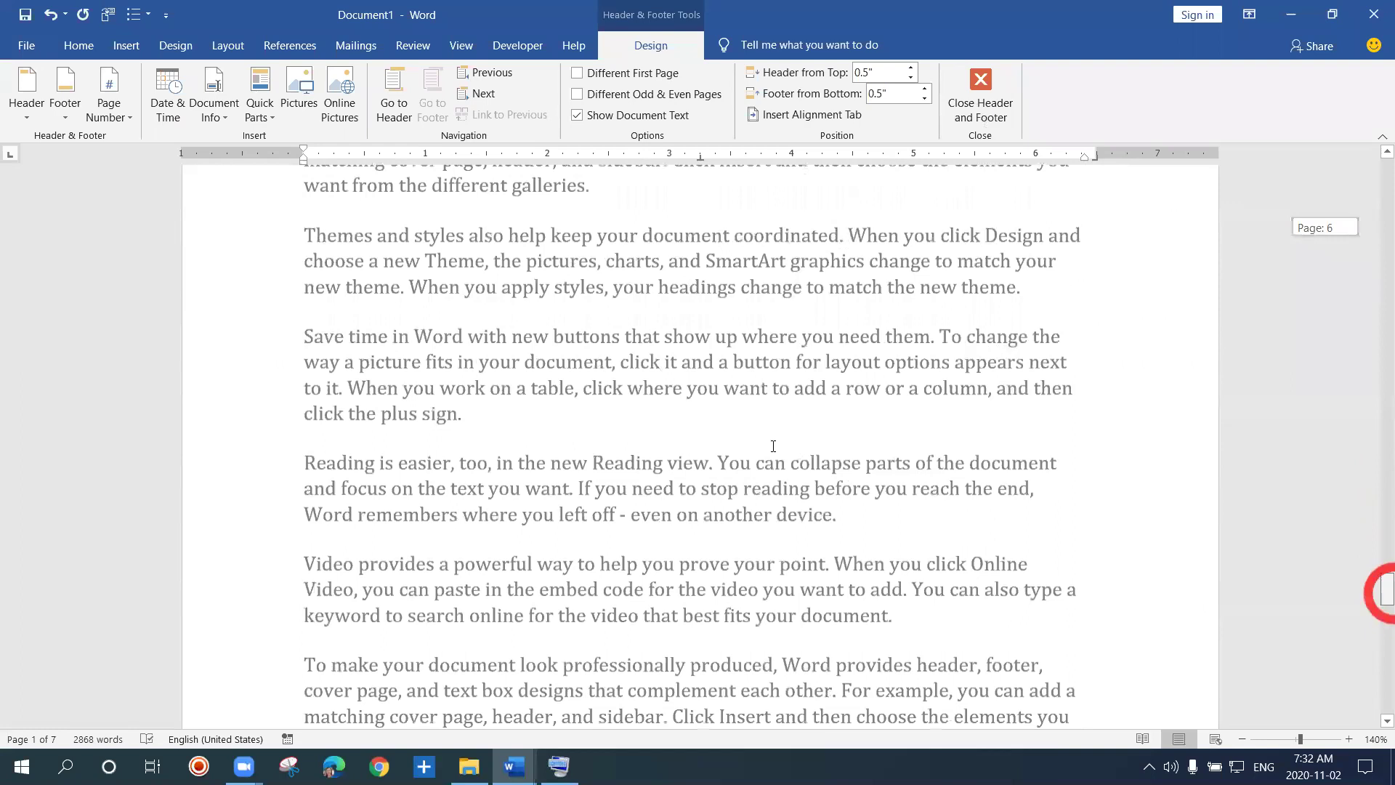
{"action": "double_click", "coordinate": [773, 445]}
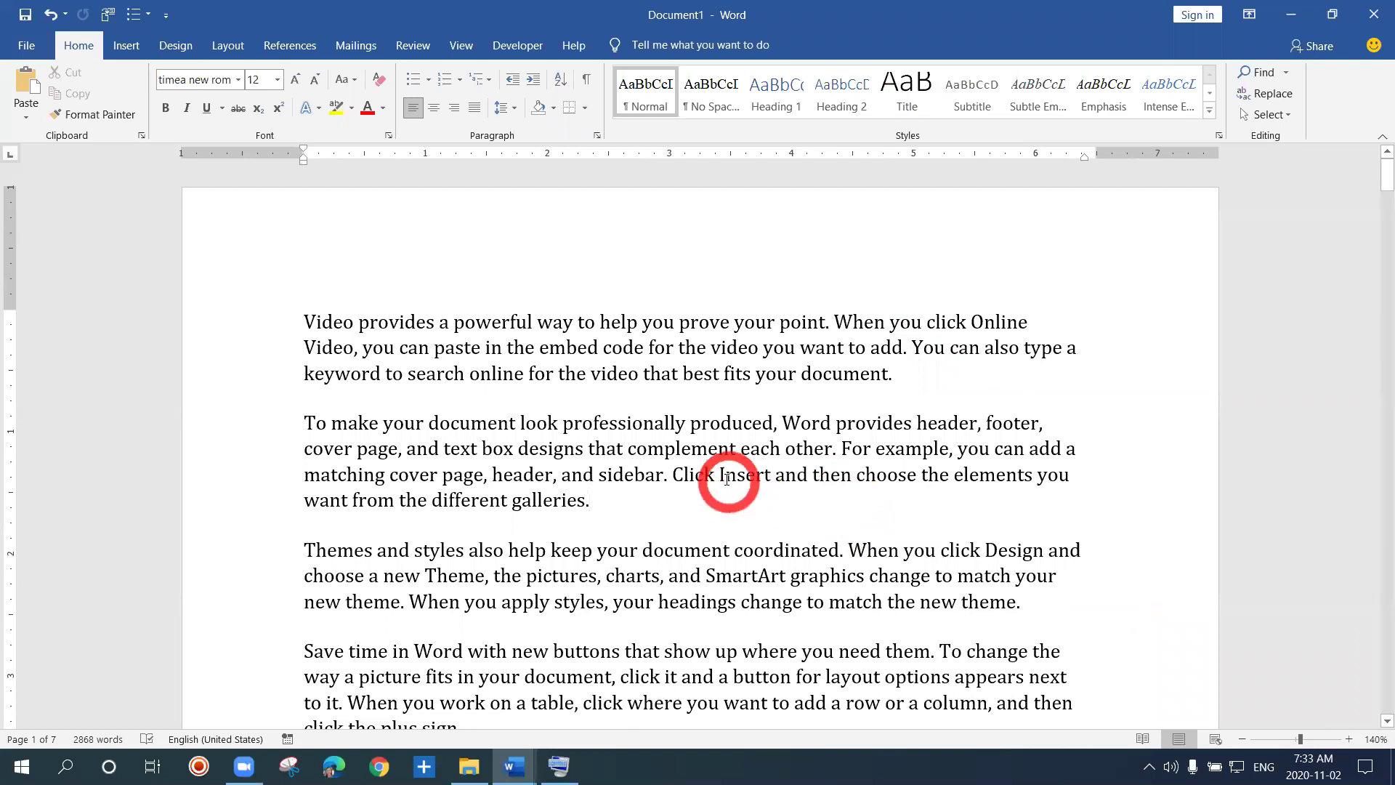
Step: Look over the sample pages from the first paragraph onward and review the placement options for page numbers
{"action": "left_click", "coordinate": [682, 472]}
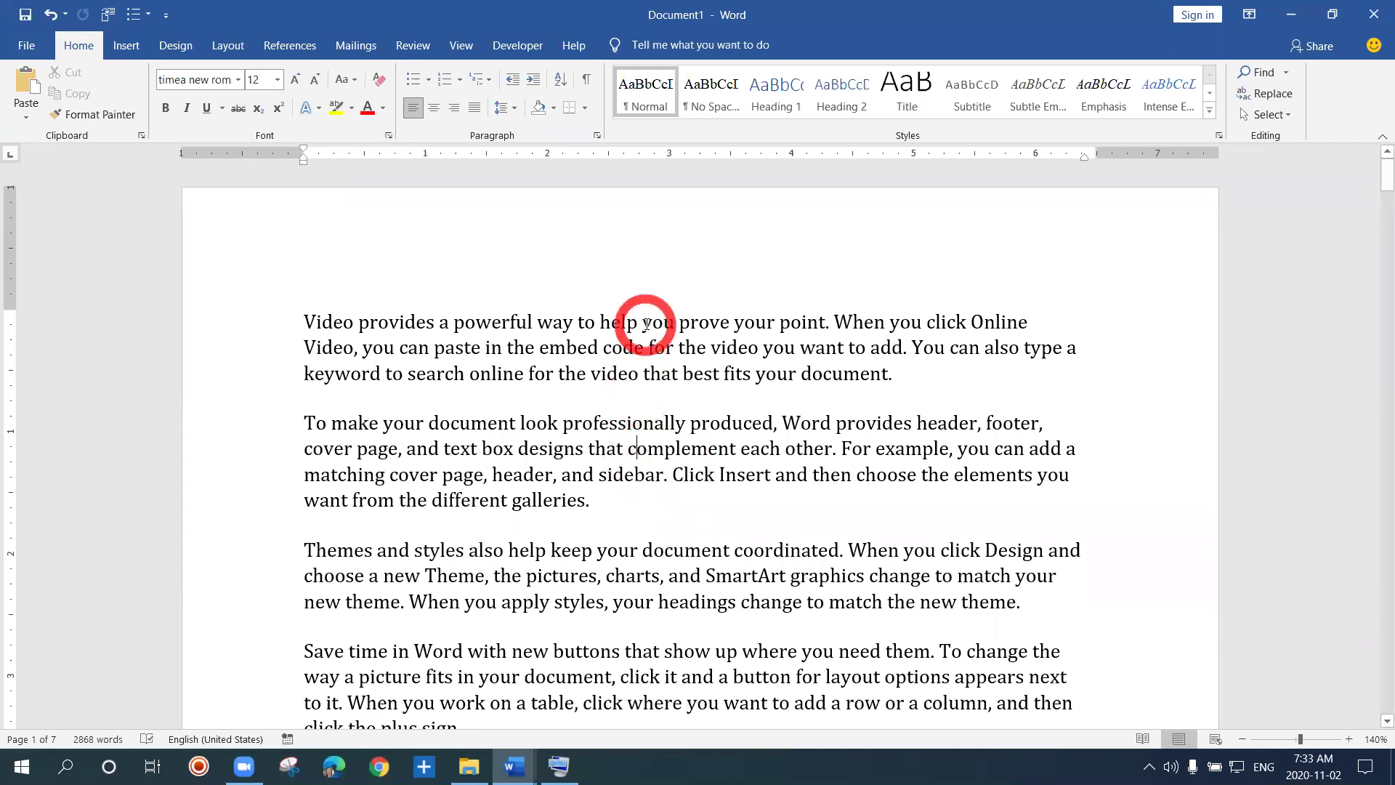
{"action": "left_click", "coordinate": [128, 46]}
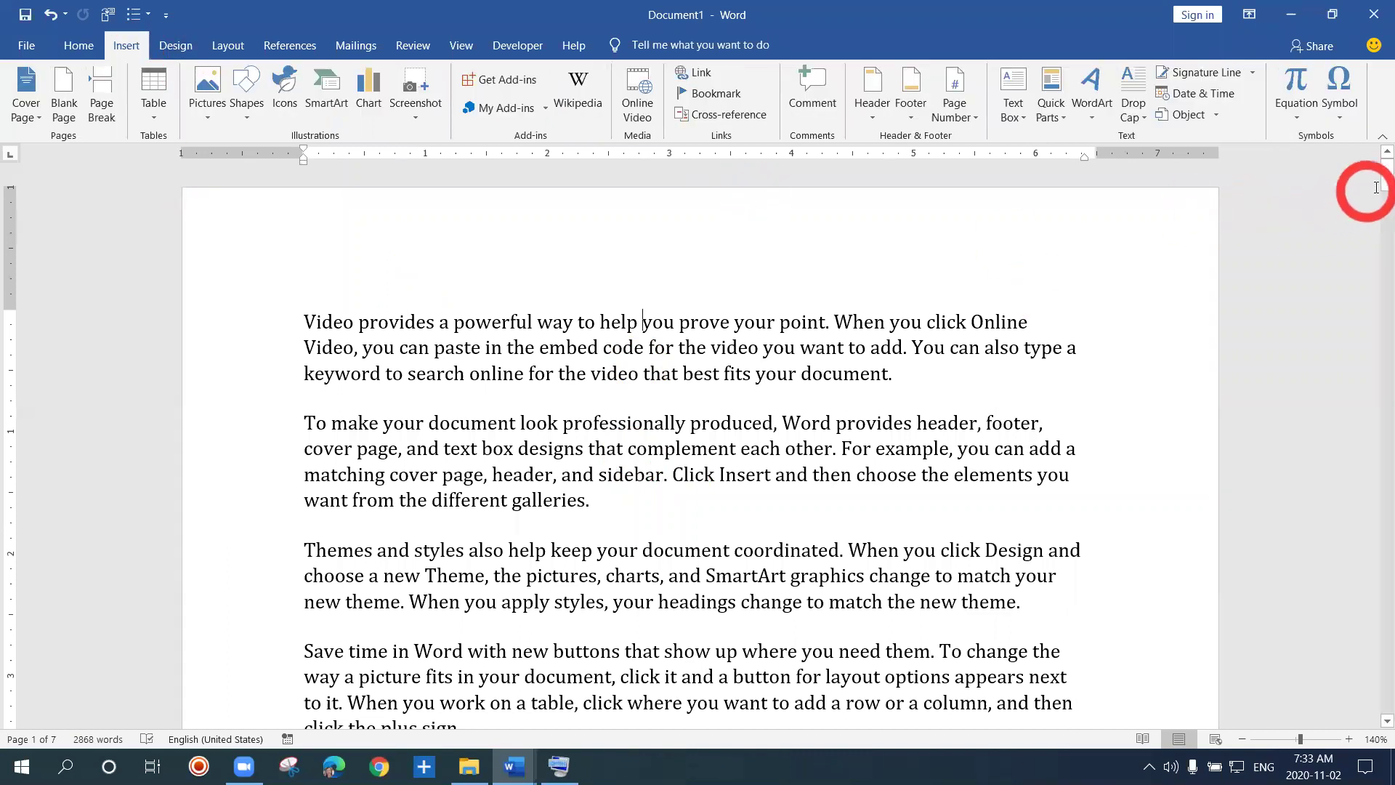
{"action": "left_click_drag", "start_coordinate": [1375, 191], "coordinate": [1376, 227]}
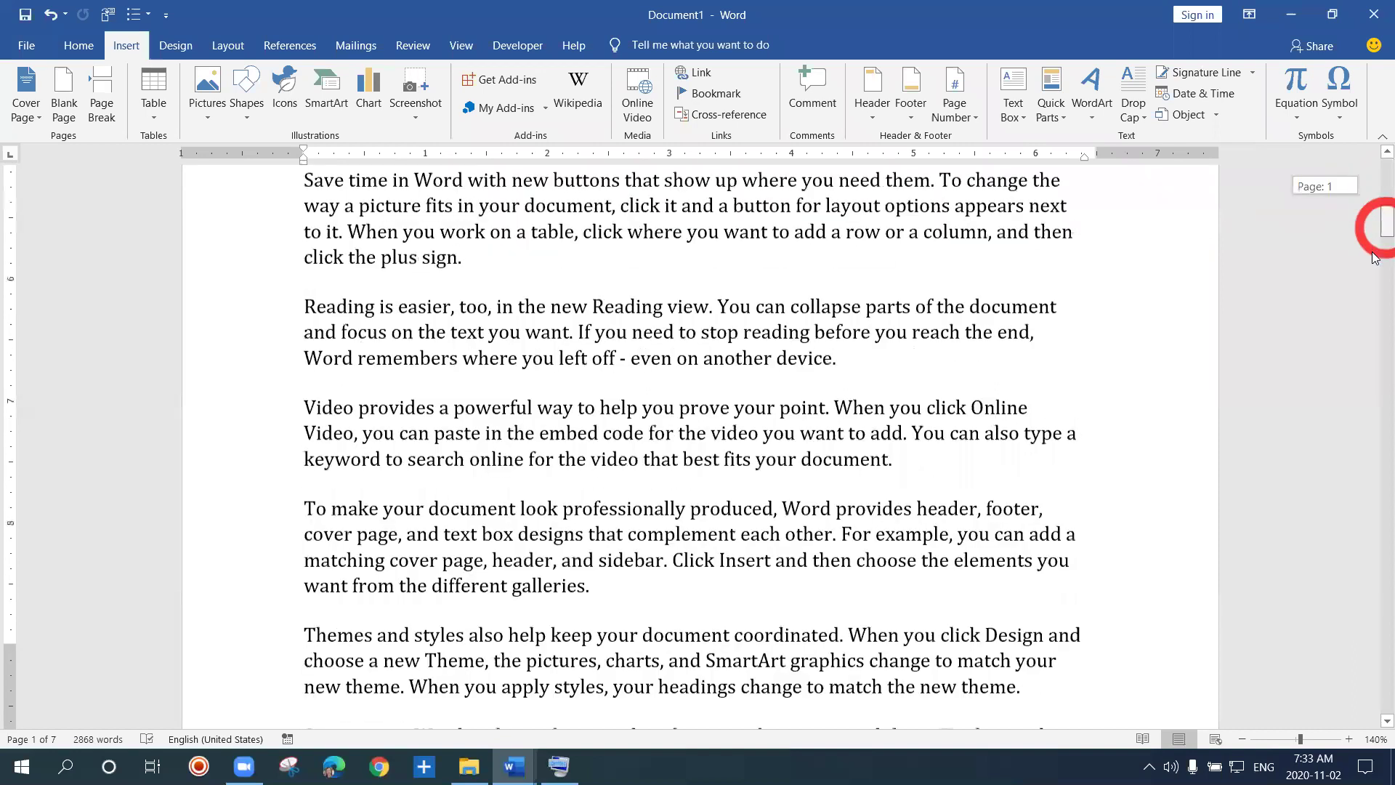
{"action": "left_click_drag", "start_coordinate": [1371, 412], "coordinate": [1374, 177]}
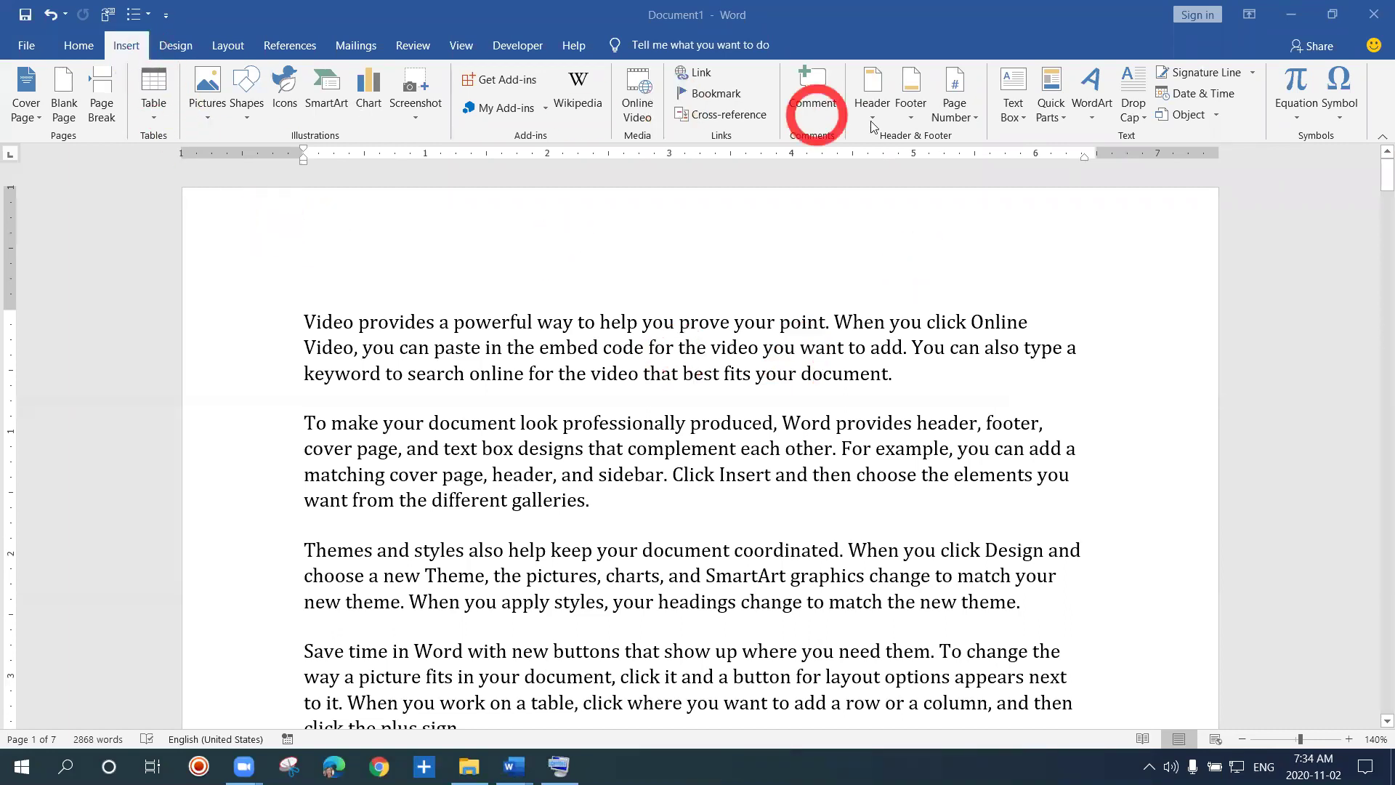
{"action": "left_click", "coordinate": [975, 122]}
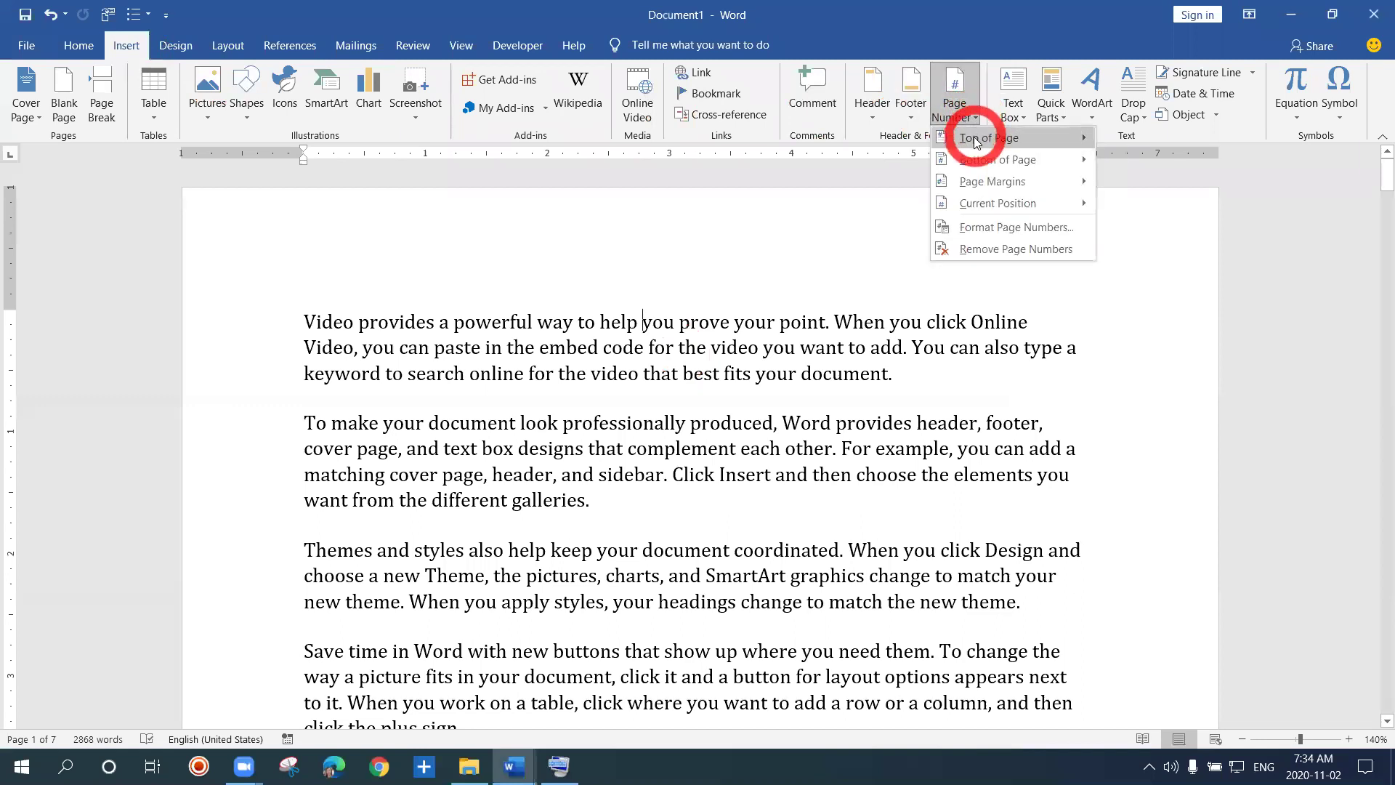
{"action": "mouse_move", "coordinate": [974, 138]}
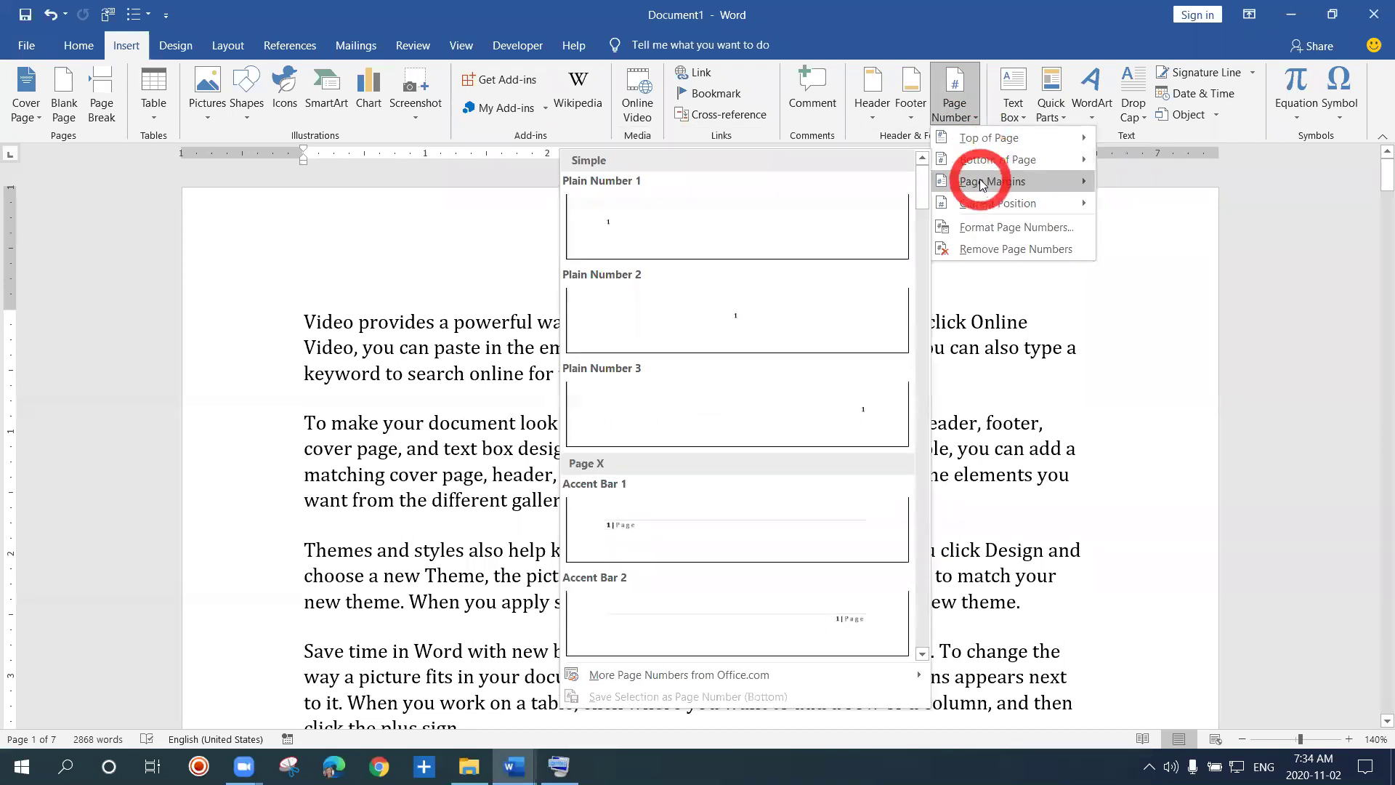
{"action": "mouse_move", "coordinate": [979, 180]}
{"action": "mouse_move", "coordinate": [982, 207]}
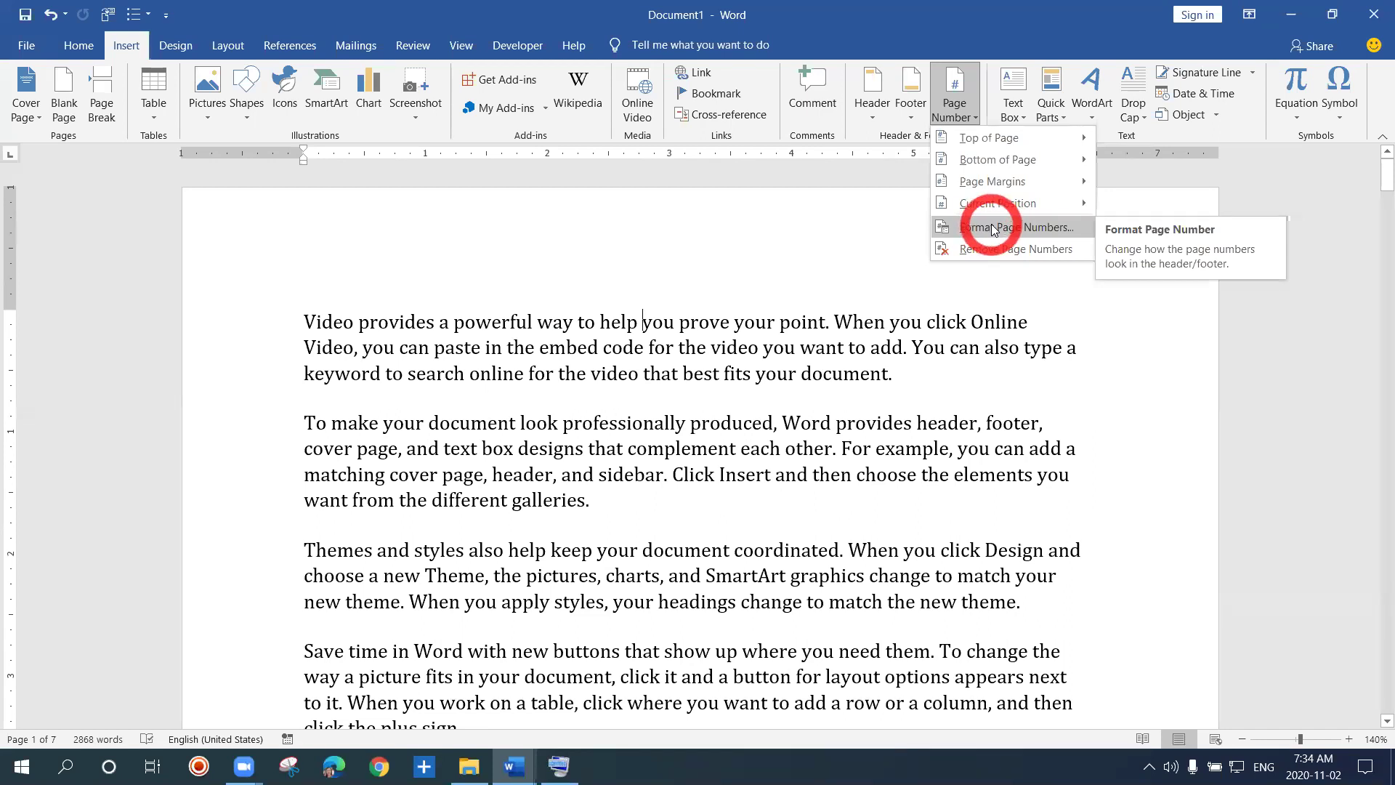
Step: Change the page number format to lowercase Roman numerals (i, ii, iii, ...)
{"action": "left_click", "coordinate": [993, 228]}
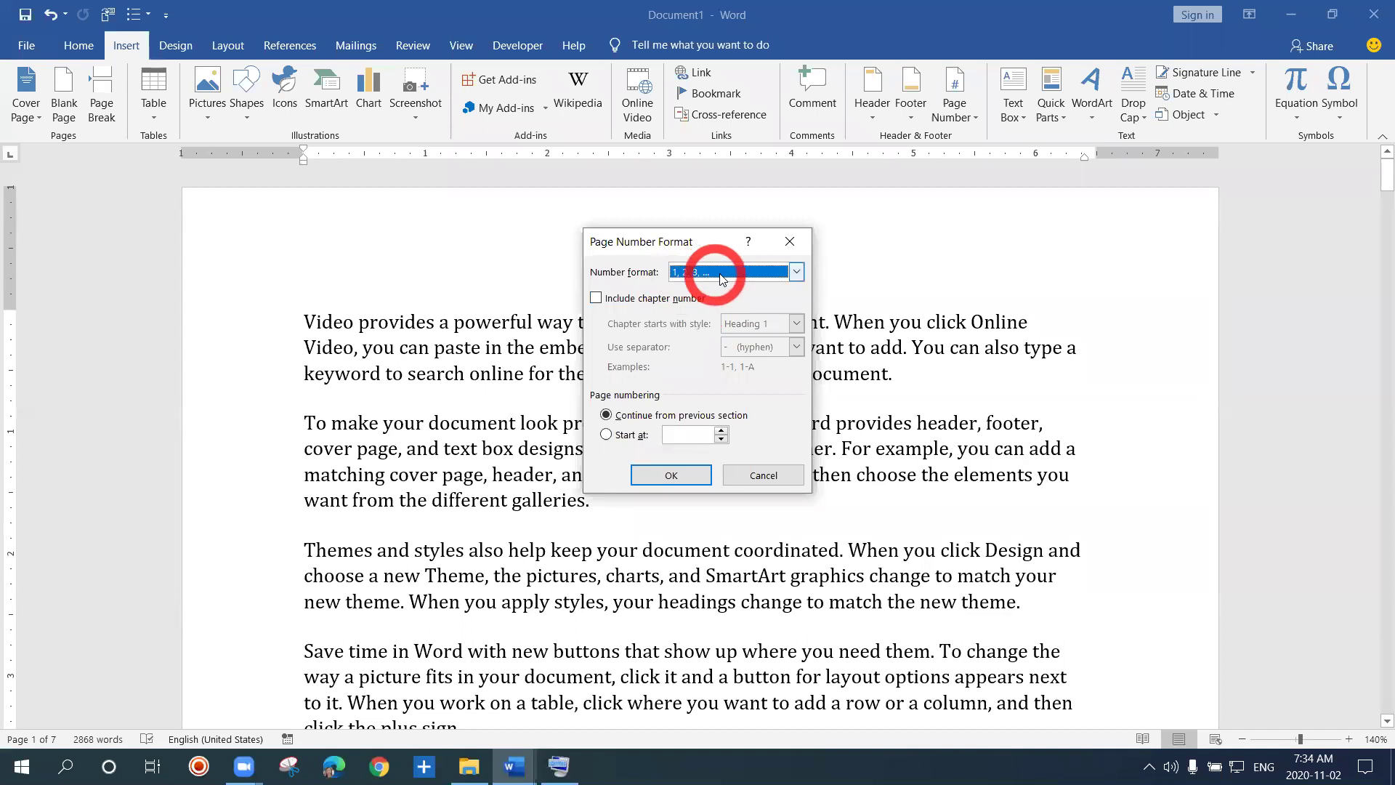
{"action": "left_click", "coordinate": [794, 272]}
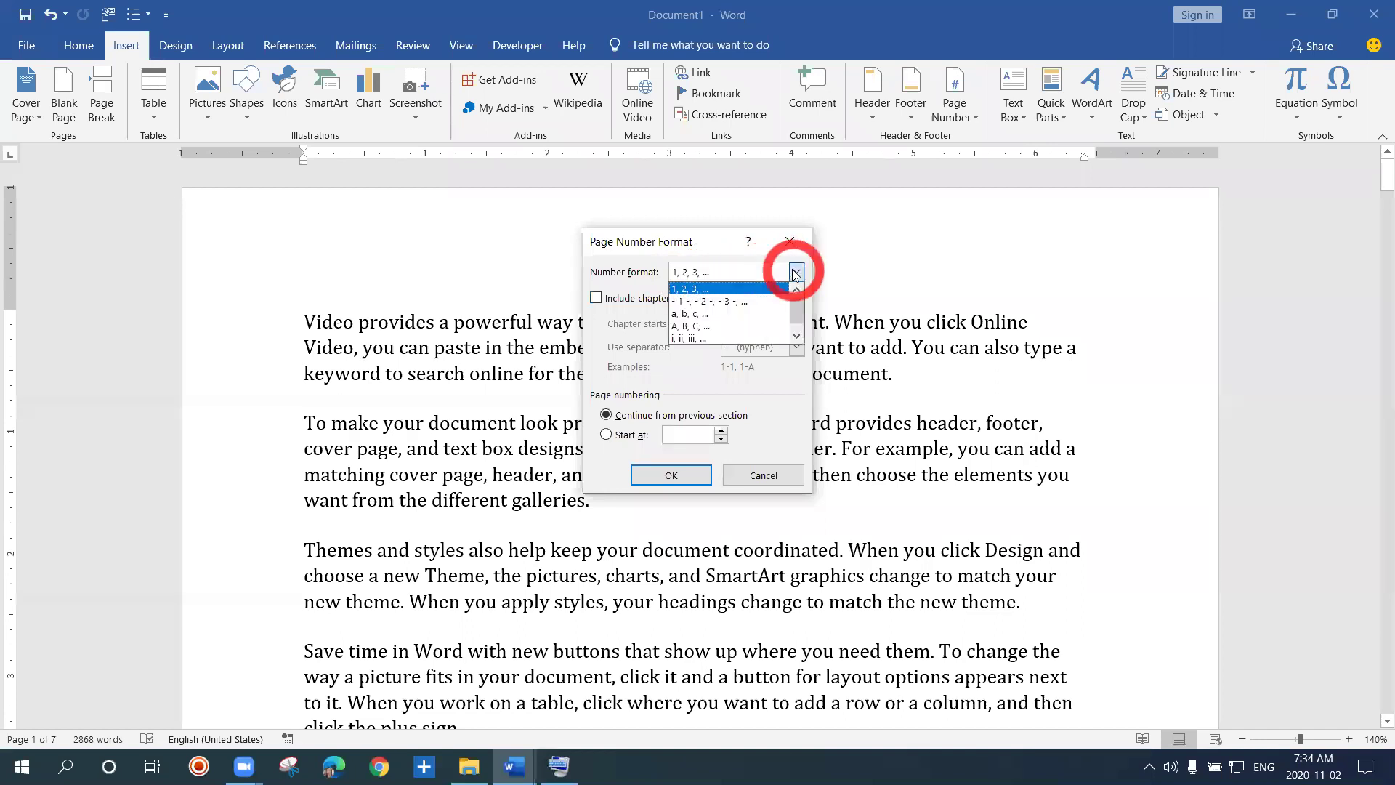
{"action": "mouse_move", "coordinate": [797, 298]}
{"action": "left_mouse_down"}
{"action": "mouse_move", "coordinate": [797, 327]}
{"action": "mouse_move", "coordinate": [797, 294]}
{"action": "left_mouse_up"}
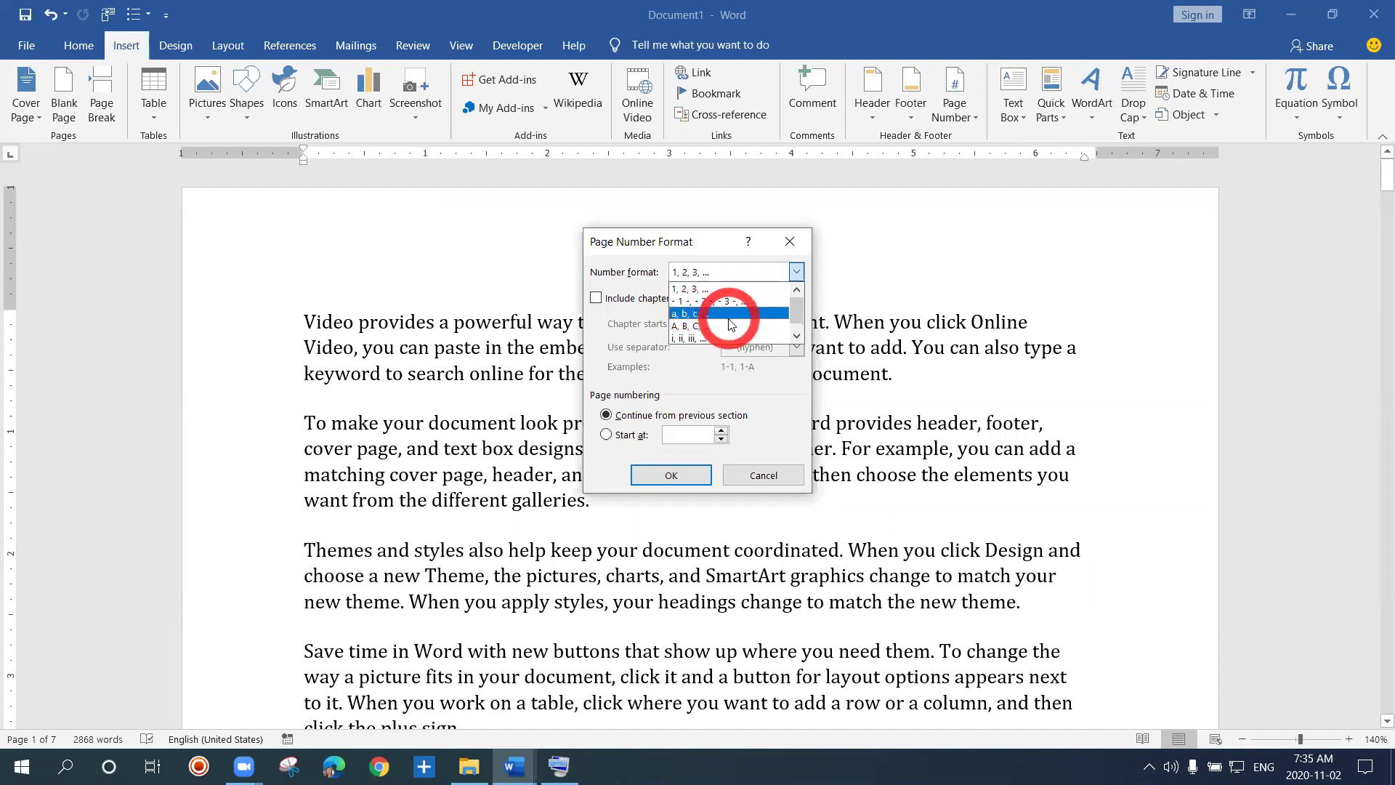
{"action": "left_click", "coordinate": [796, 328]}
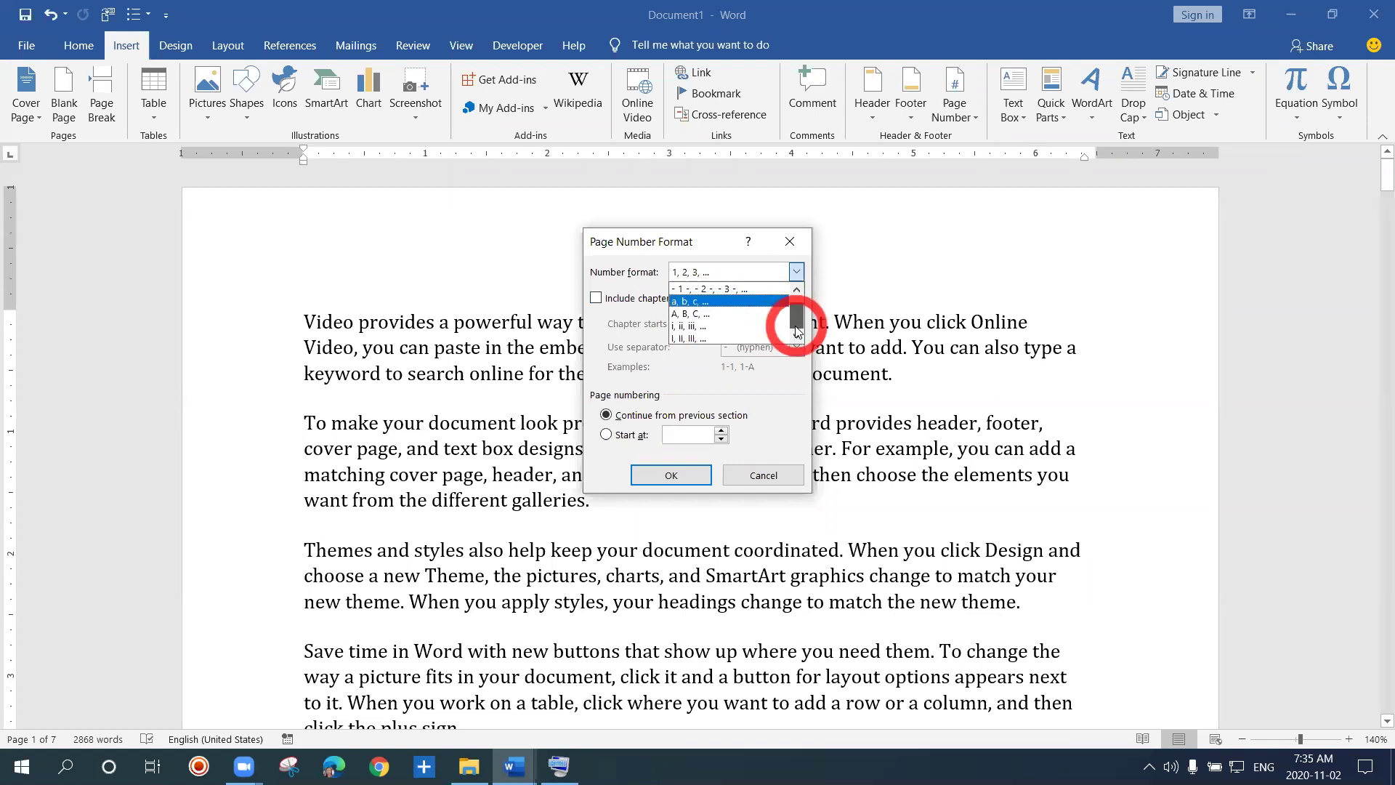
{"action": "left_click", "coordinate": [722, 327]}
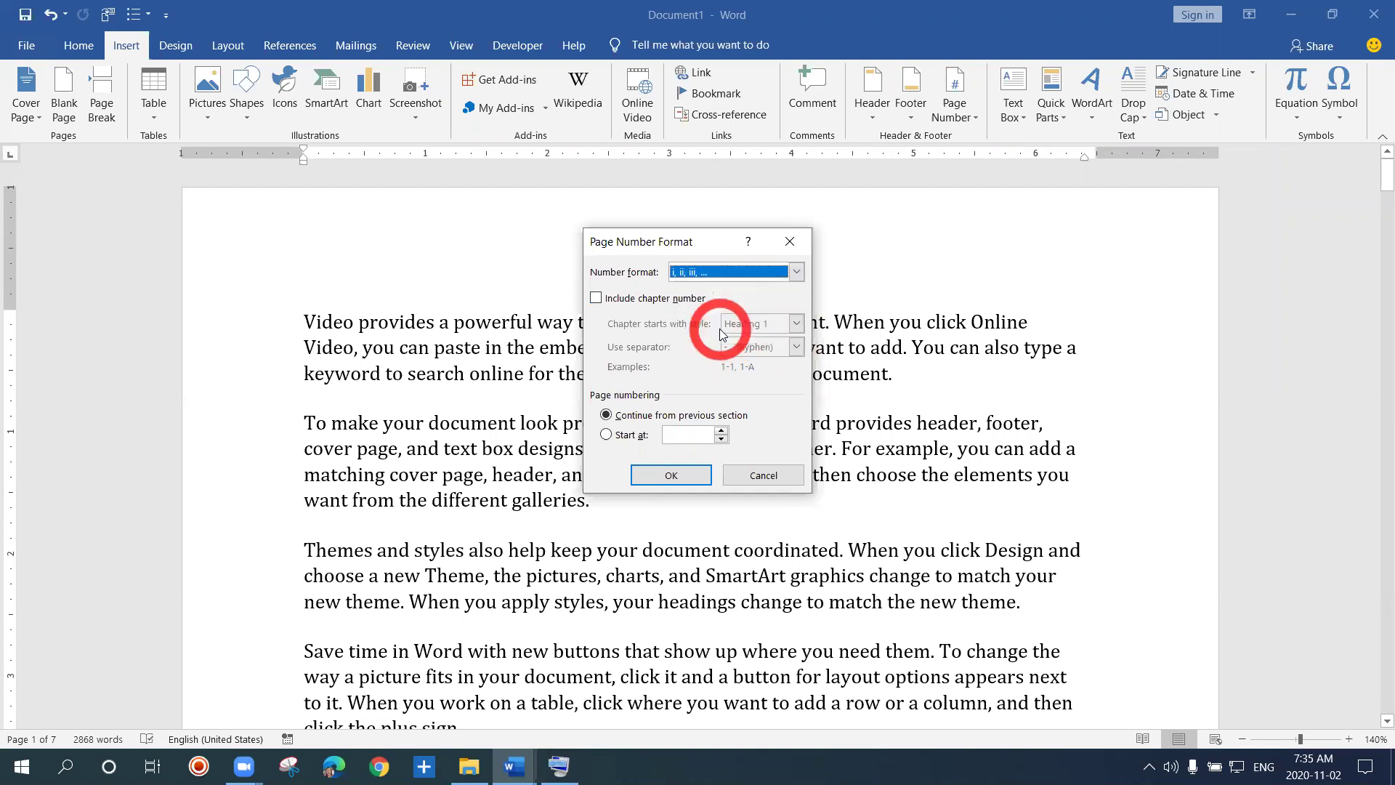
{"action": "left_click", "coordinate": [680, 477]}
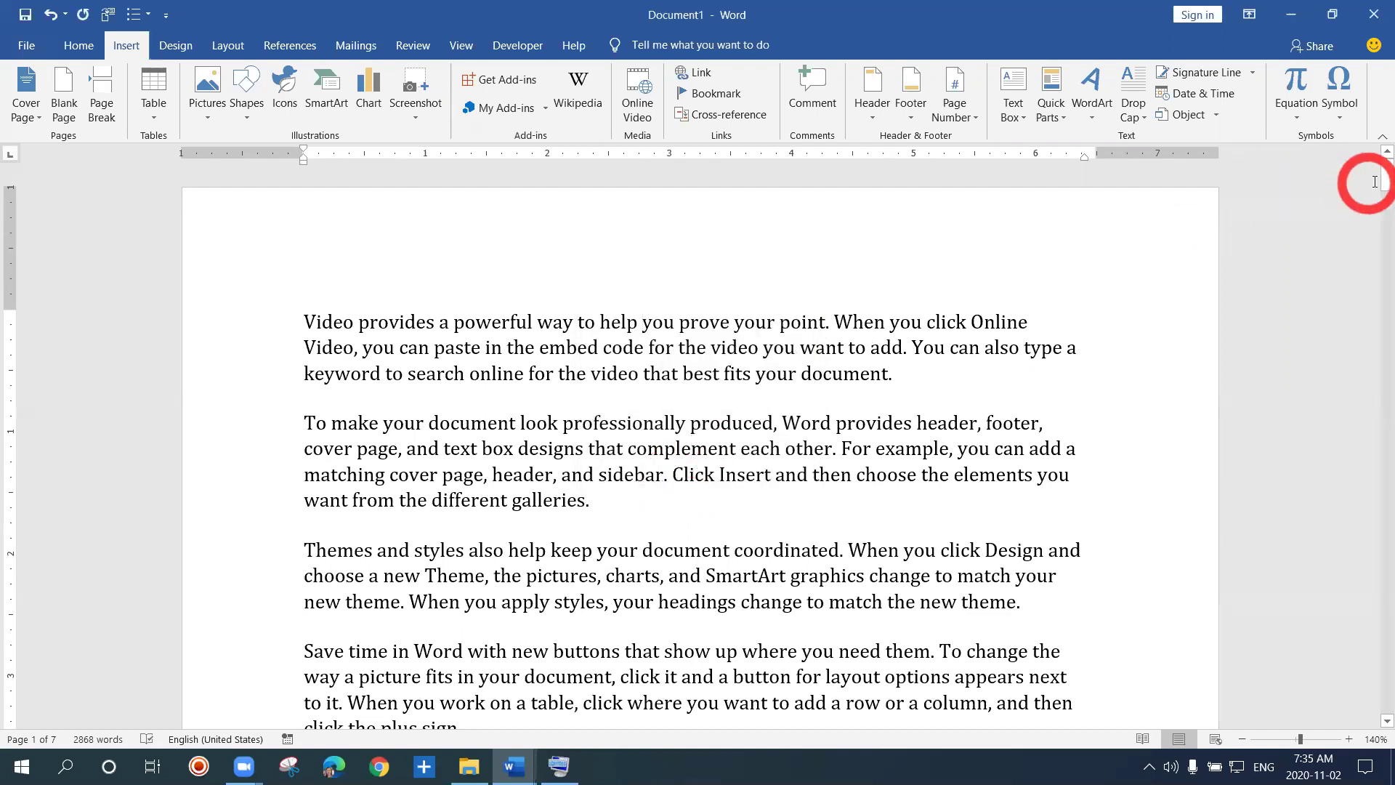
Step: Check the page numbering through the document's pages and return to the first paragraph of the first page
{"action": "left_click_drag", "start_coordinate": [1375, 184], "coordinate": [1375, 185]}
{"action": "left_click_drag", "start_coordinate": [1373, 235], "coordinate": [1375, 357]}
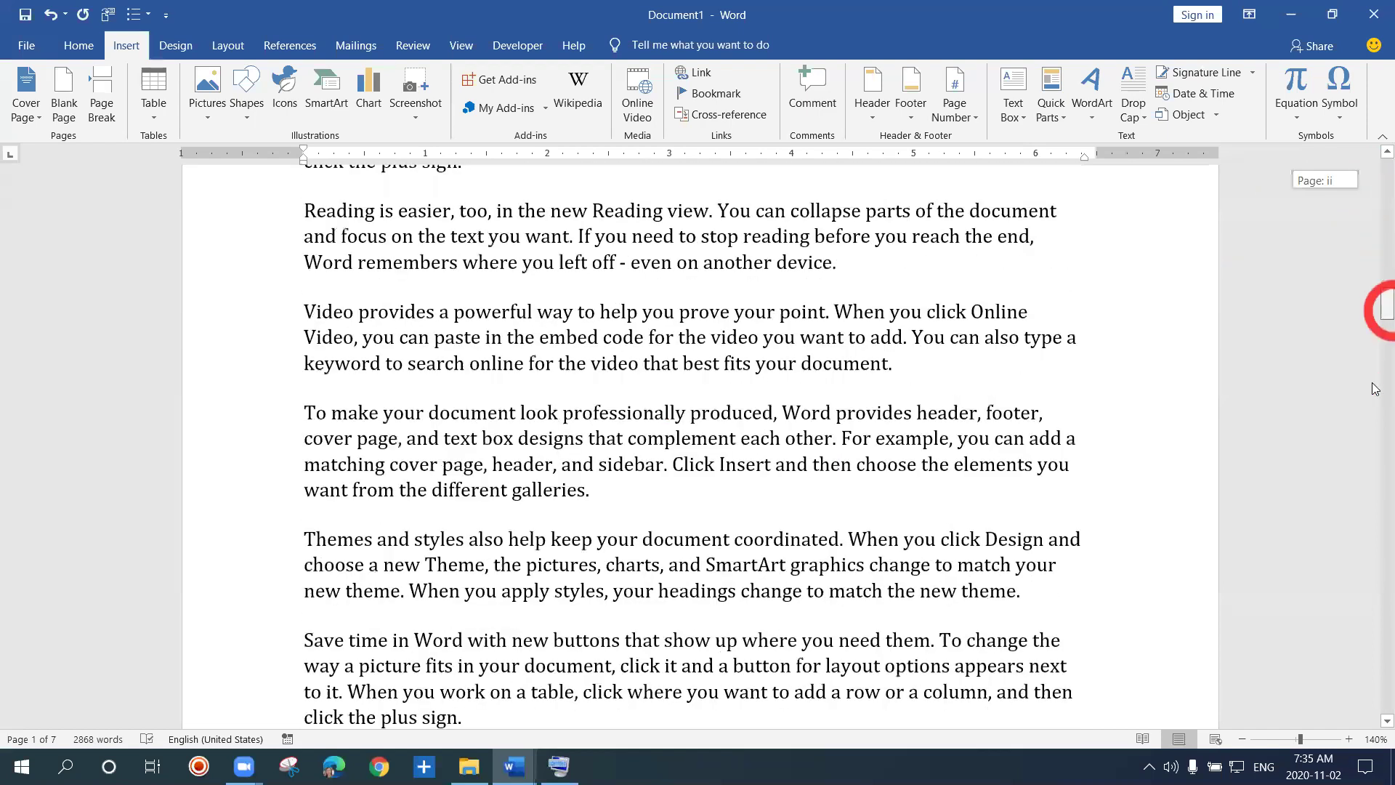
{"action": "left_click", "coordinate": [1376, 614]}
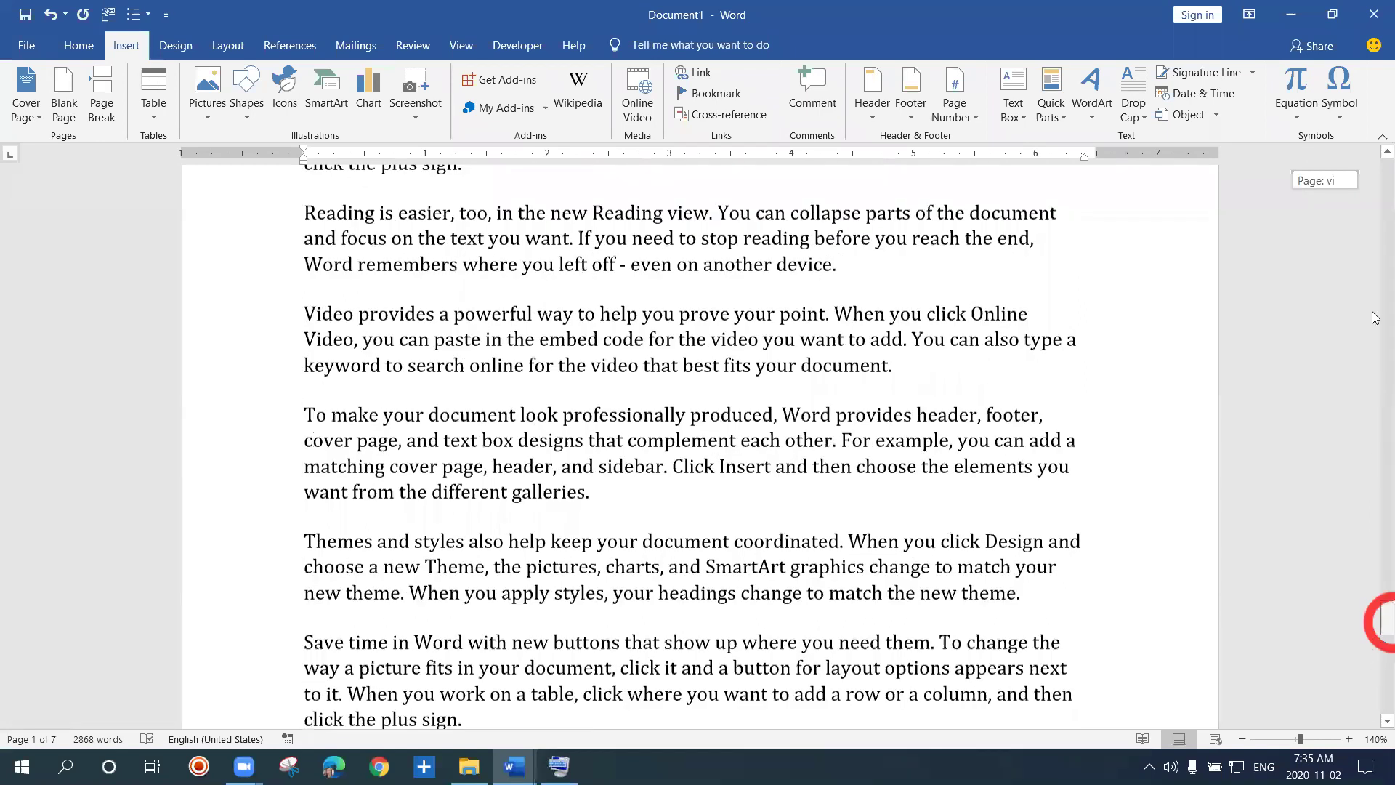
{"action": "left_click", "coordinate": [1376, 165]}
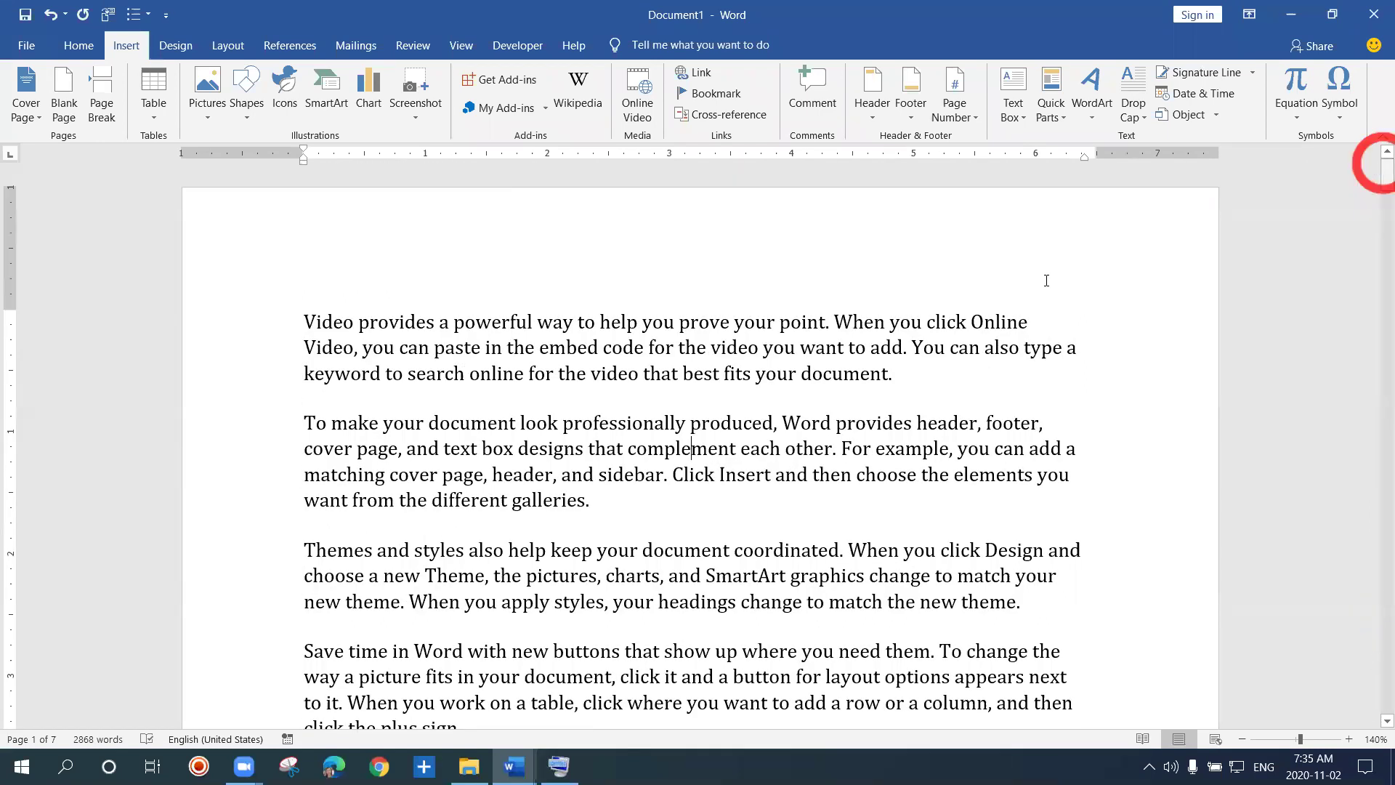
{"action": "left_click", "coordinate": [930, 282]}
{"action": "left_click", "coordinate": [891, 279]}
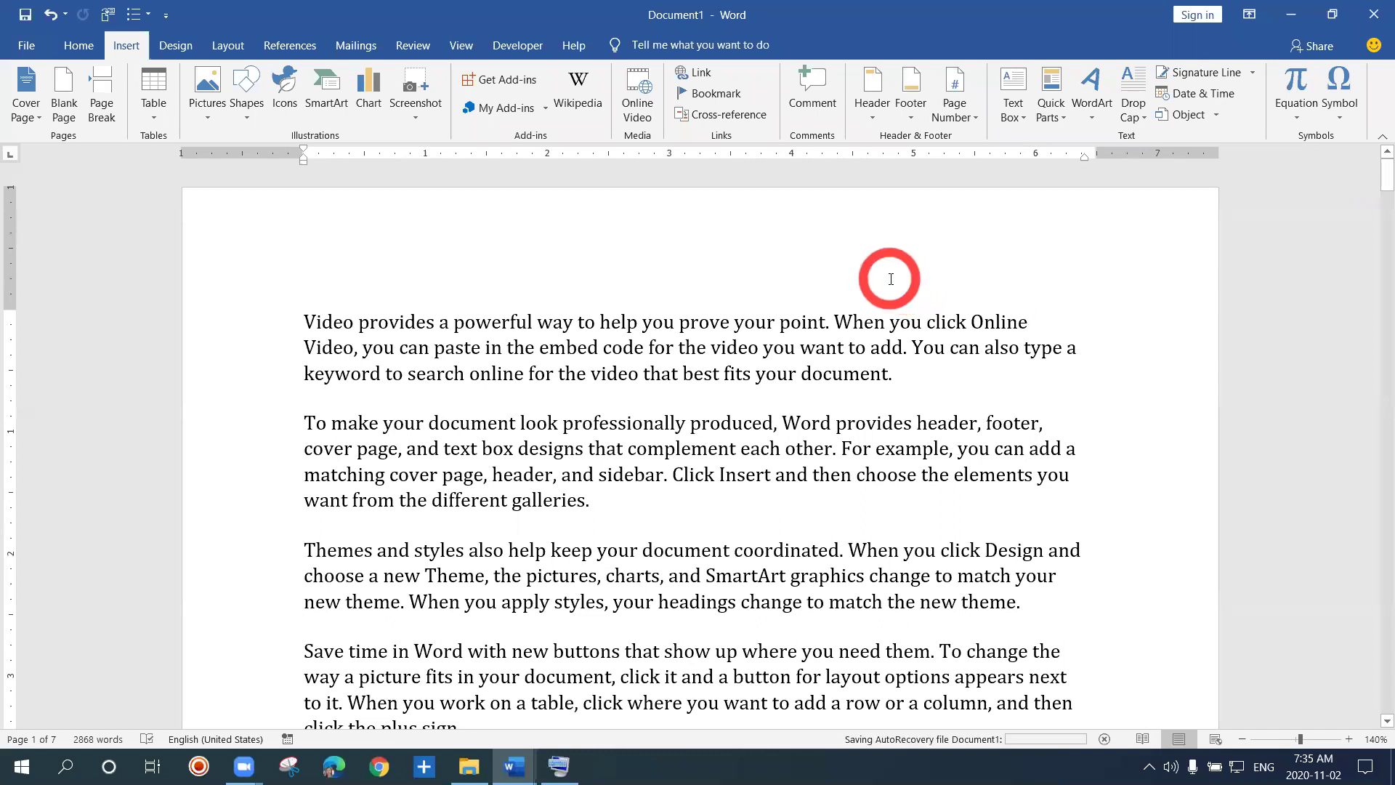
{"action": "left_click", "coordinate": [886, 275]}
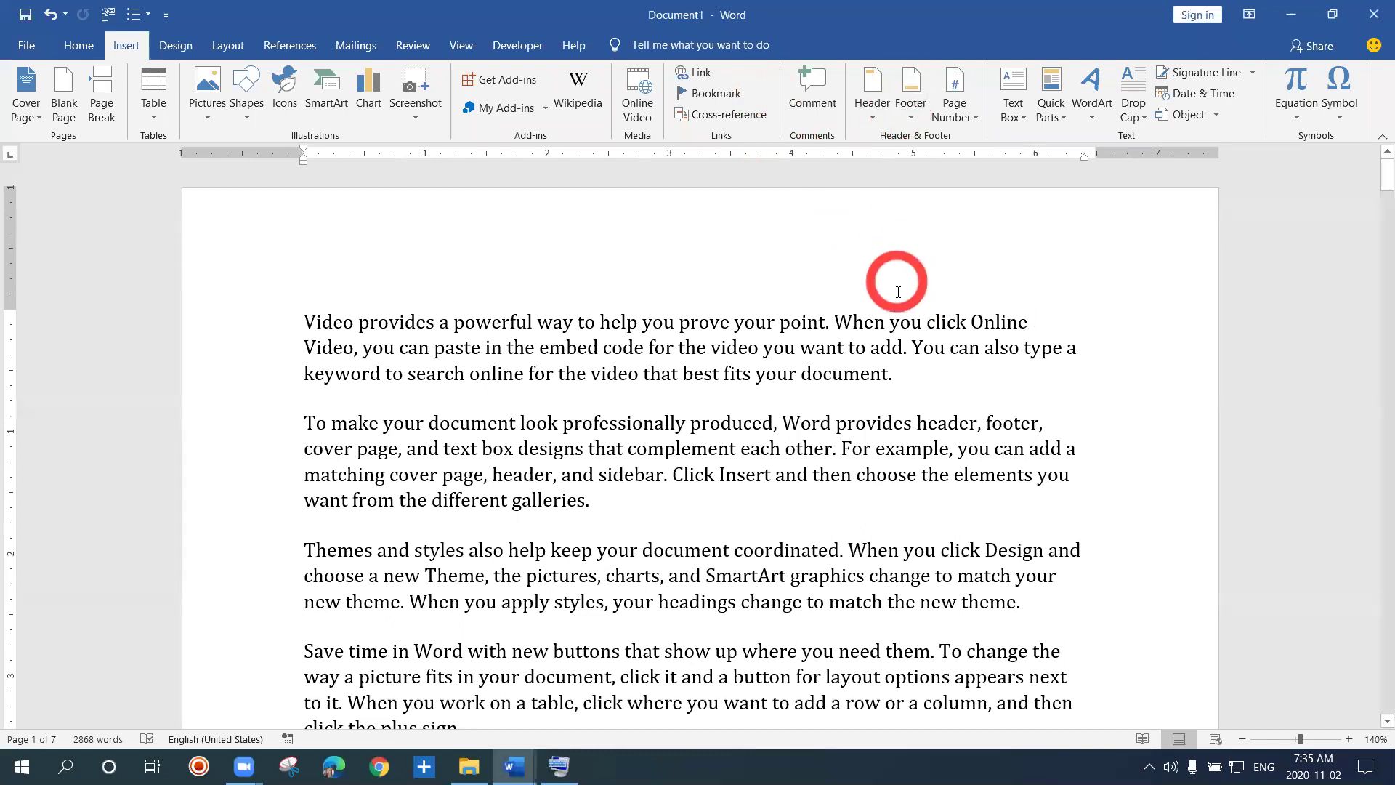
{"action": "left_click", "coordinate": [900, 313]}
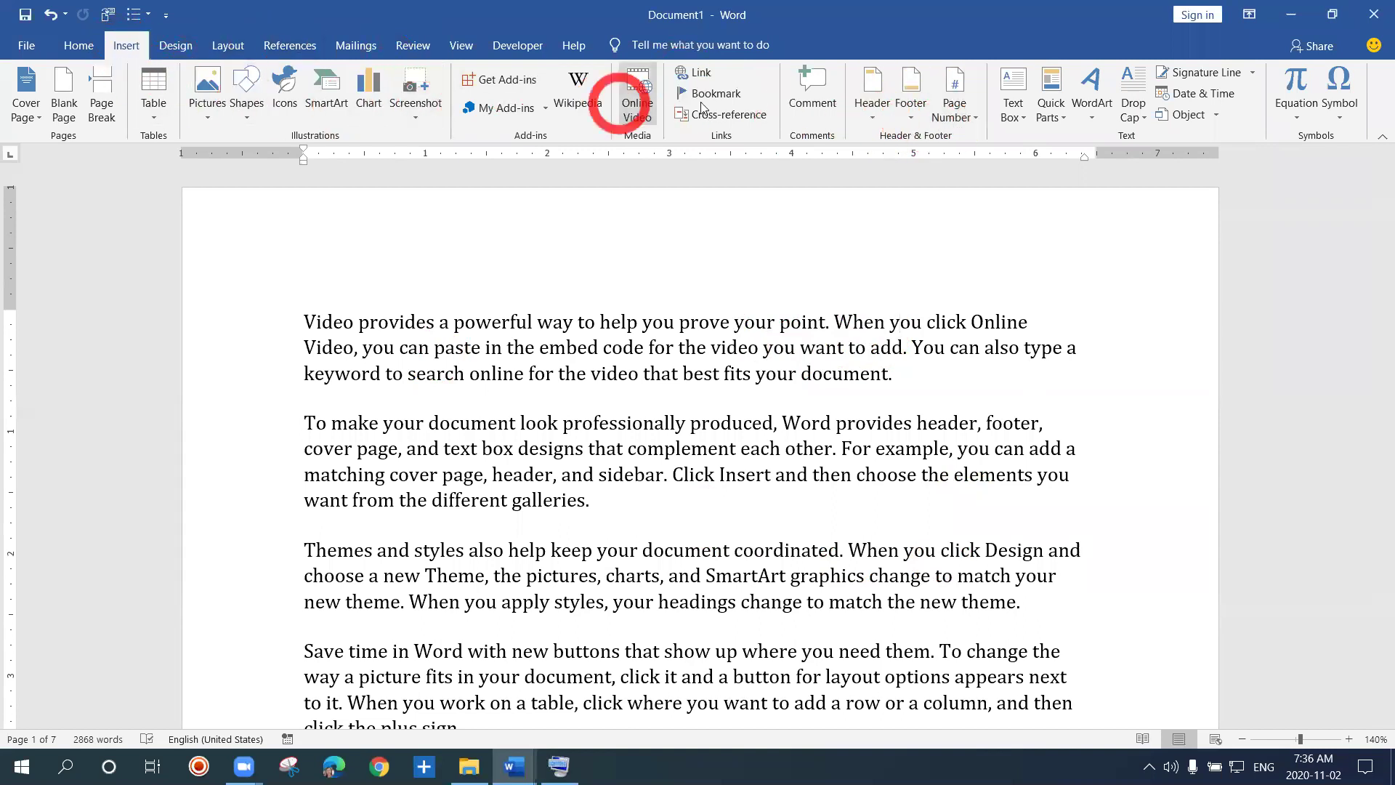
Step: Review the Top of Page, Bottom of Page and Page Margins number positions and open the page number format settings
{"action": "left_click", "coordinate": [977, 115]}
{"action": "left_click", "coordinate": [985, 145]}
{"action": "left_click", "coordinate": [1006, 151]}
{"action": "left_click", "coordinate": [1037, 156]}
{"action": "left_click", "coordinate": [1039, 180]}
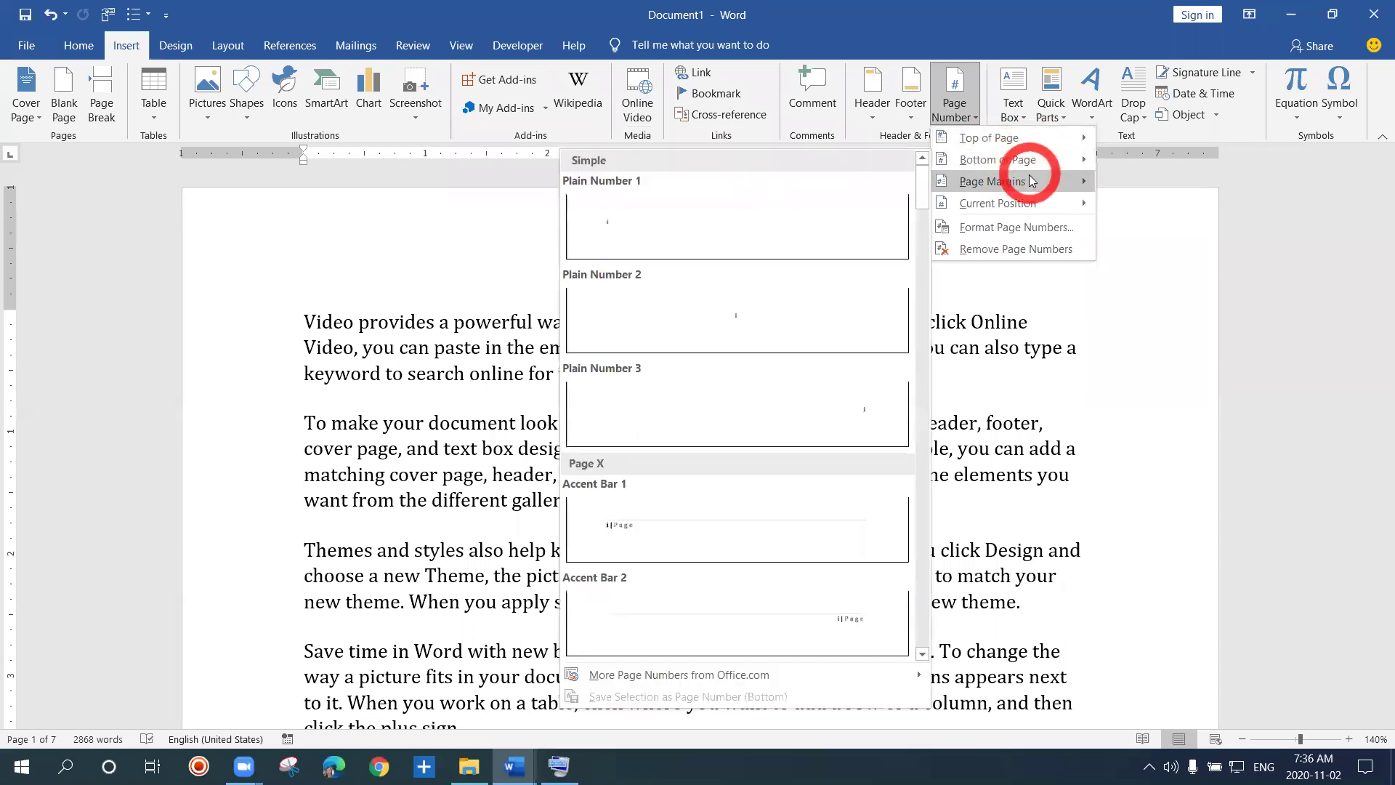
{"action": "left_click", "coordinate": [1026, 184]}
{"action": "left_click", "coordinate": [1018, 227]}
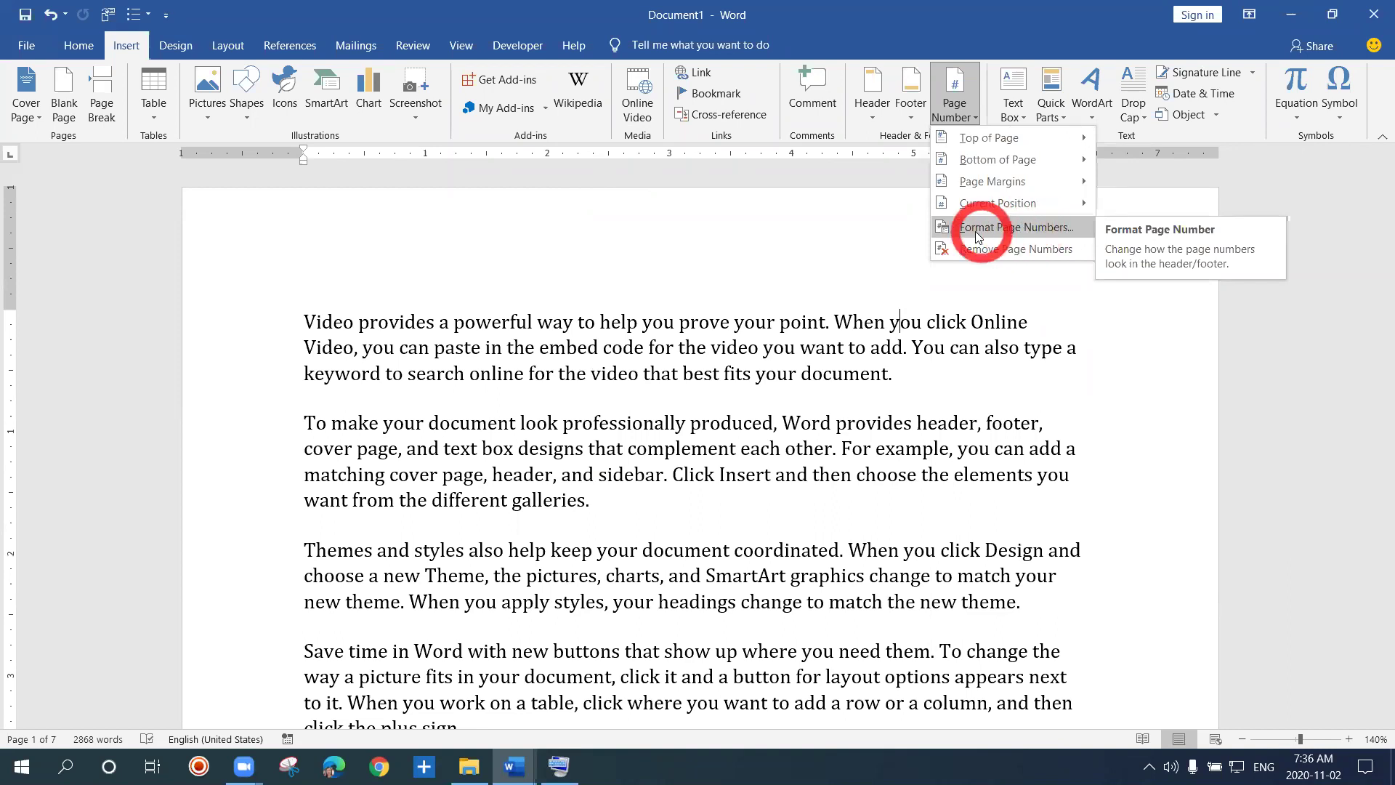
{"action": "left_click", "coordinate": [1021, 228]}
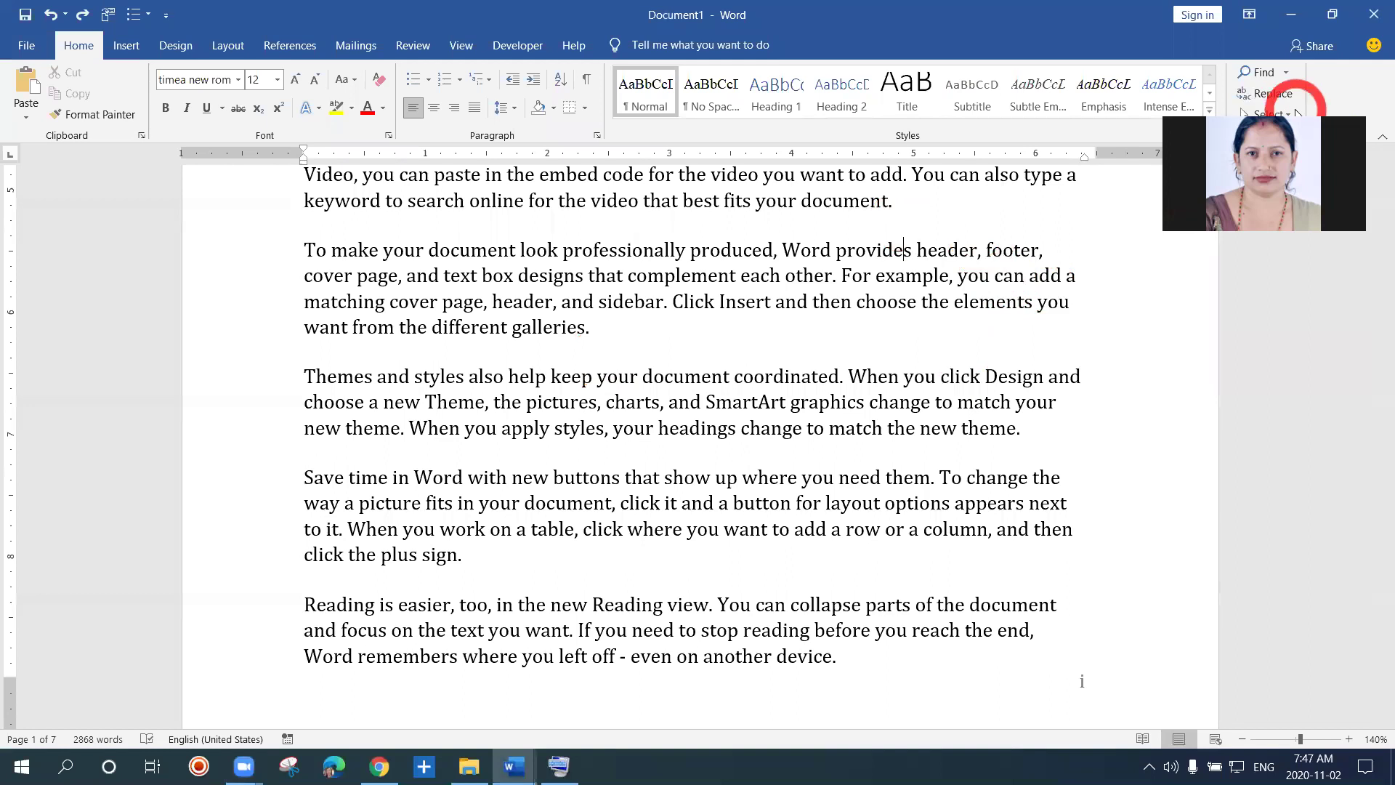
Step: Inspect the page number at the foot of the first page and its header area, then return to the body text
{"action": "left_click", "coordinate": [839, 406]}
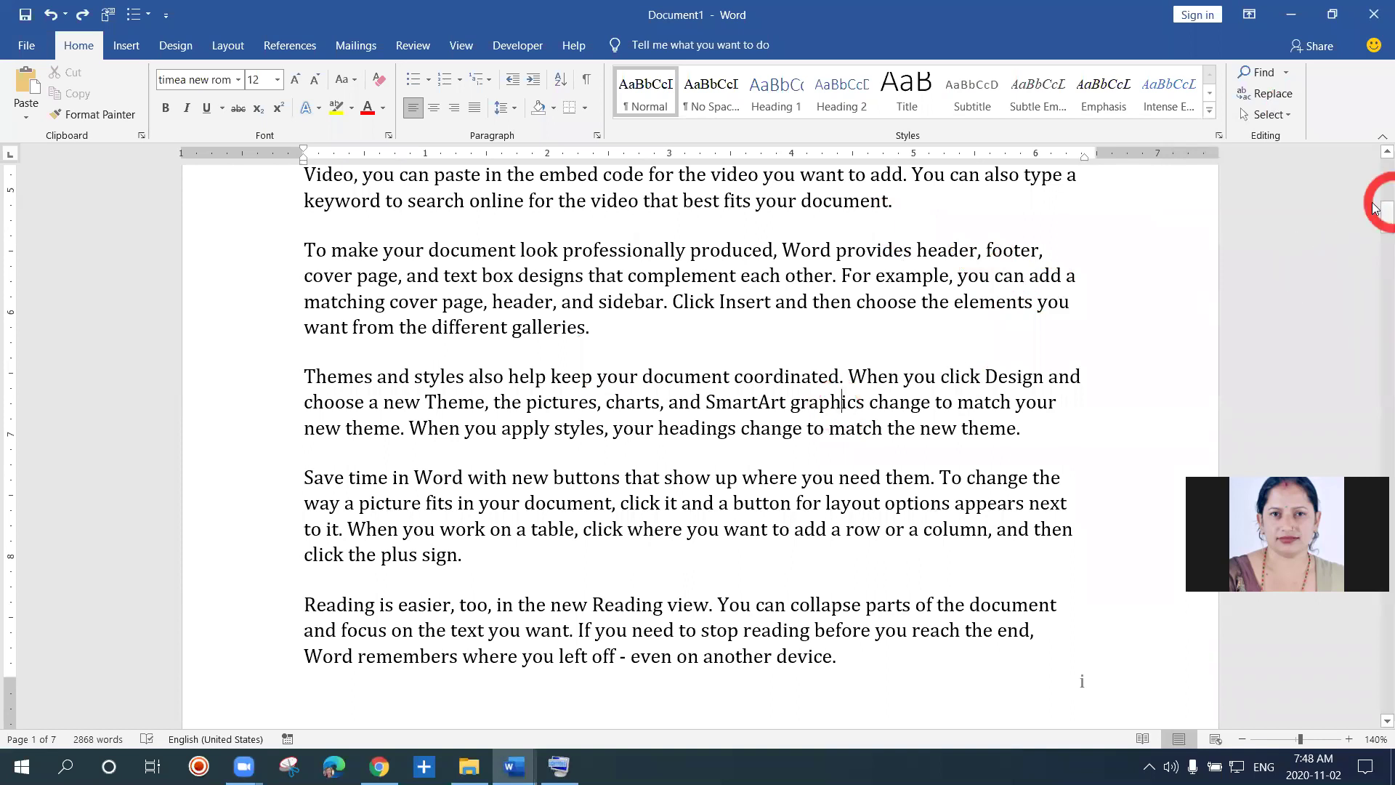
{"action": "left_click_drag", "start_coordinate": [1384, 215], "coordinate": [1375, 243]}
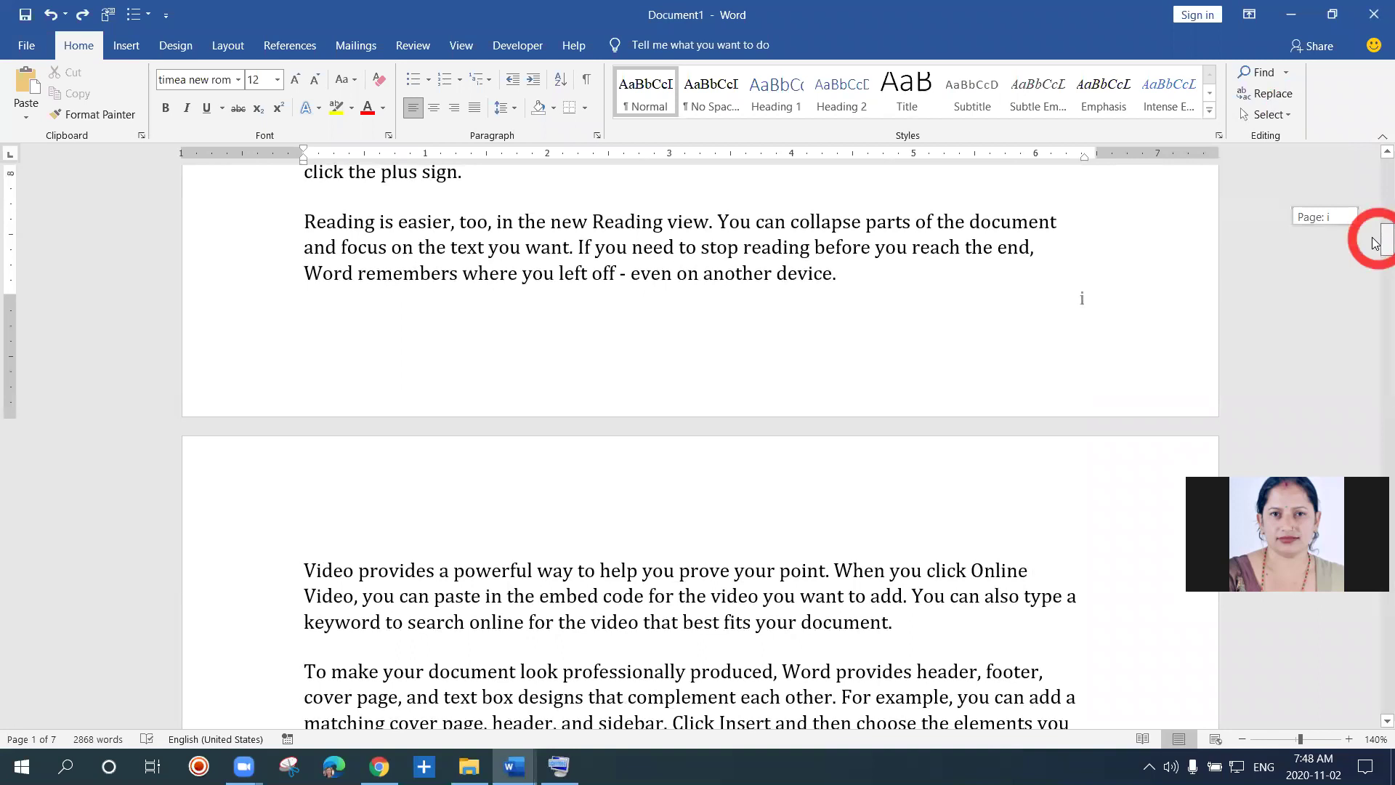
{"action": "left_click_drag", "start_coordinate": [1375, 243], "coordinate": [1375, 138]}
{"action": "left_click", "coordinate": [1030, 238]}
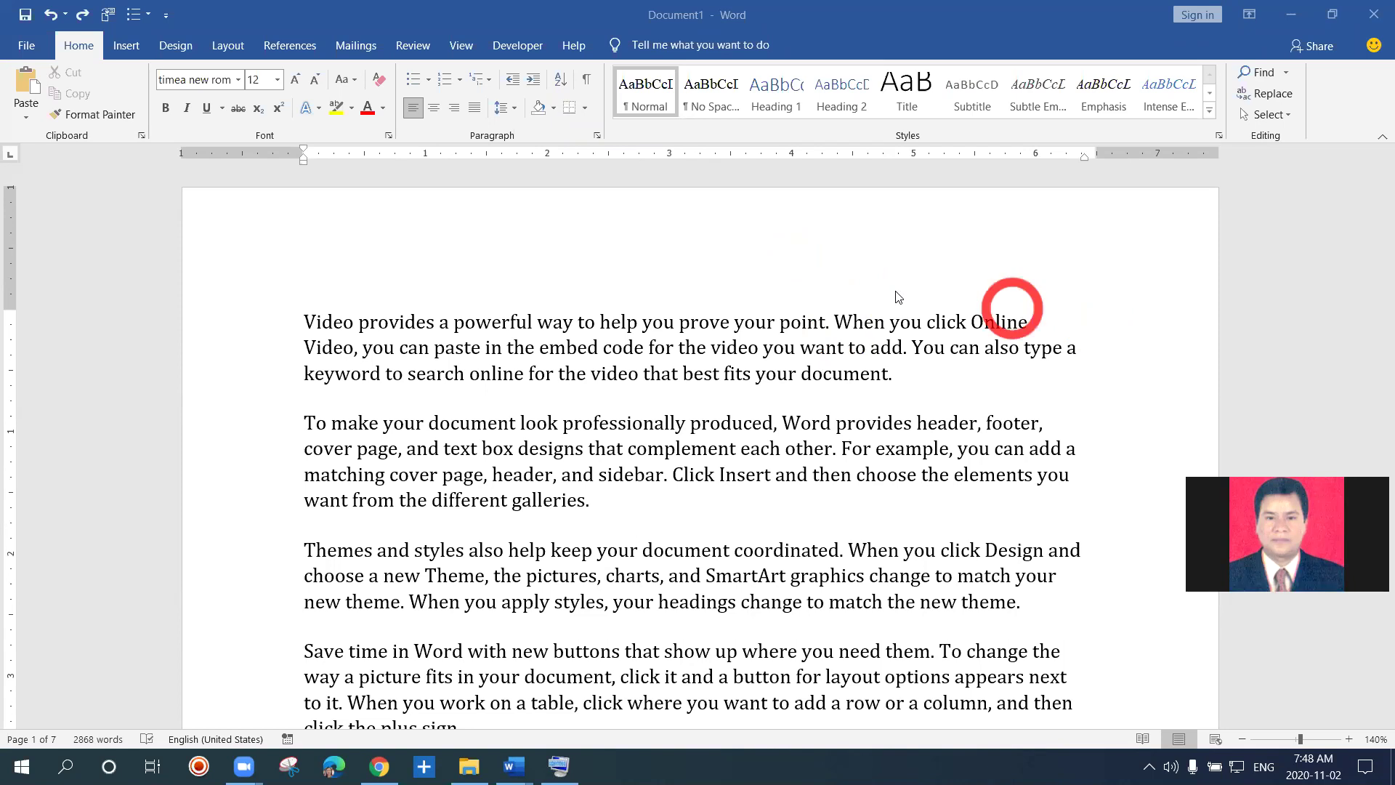
{"action": "double_click", "coordinate": [692, 228]}
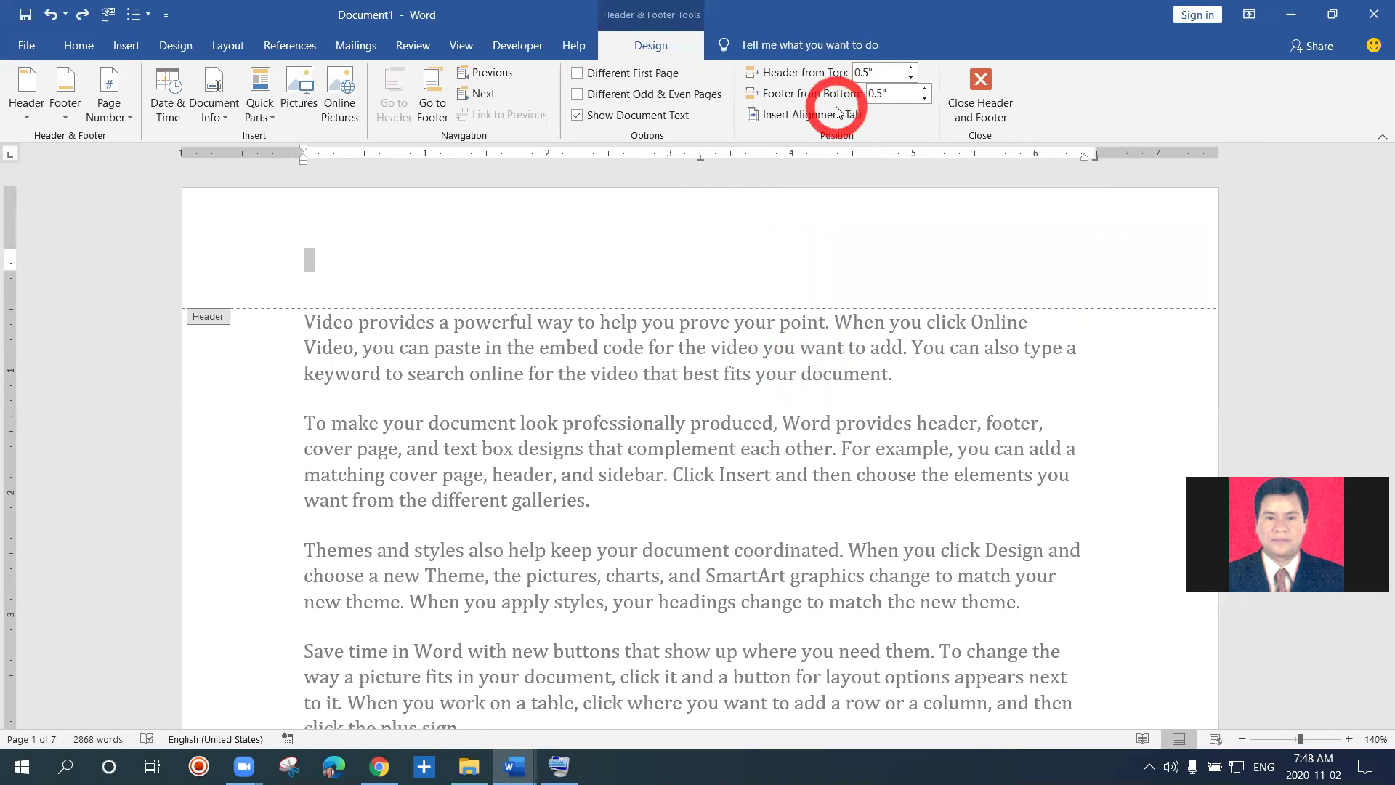
{"action": "double_click", "coordinate": [856, 390]}
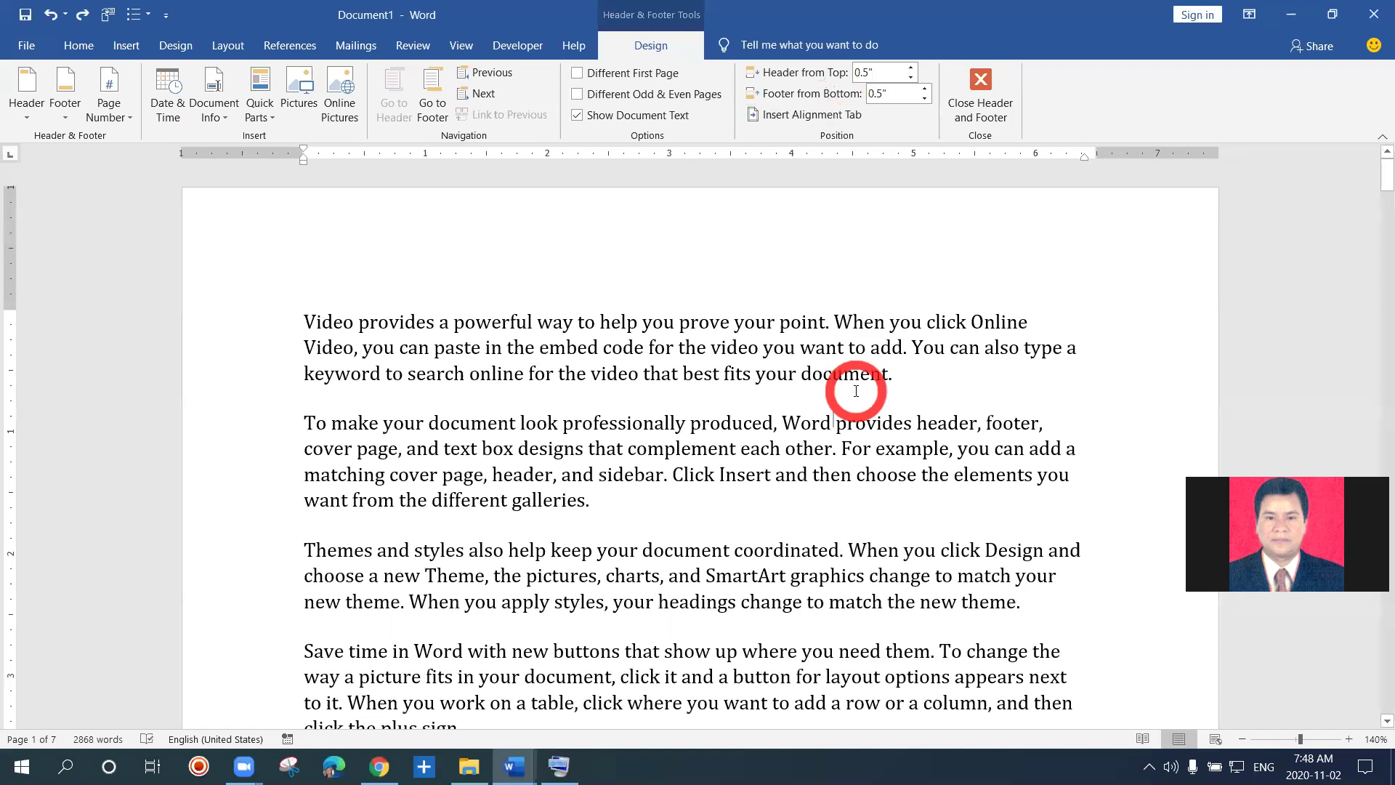
Step: Change the page number format to the dashed style "- 1 -, - 2 -, - 3 -, ..."
{"action": "left_click", "coordinate": [131, 46]}
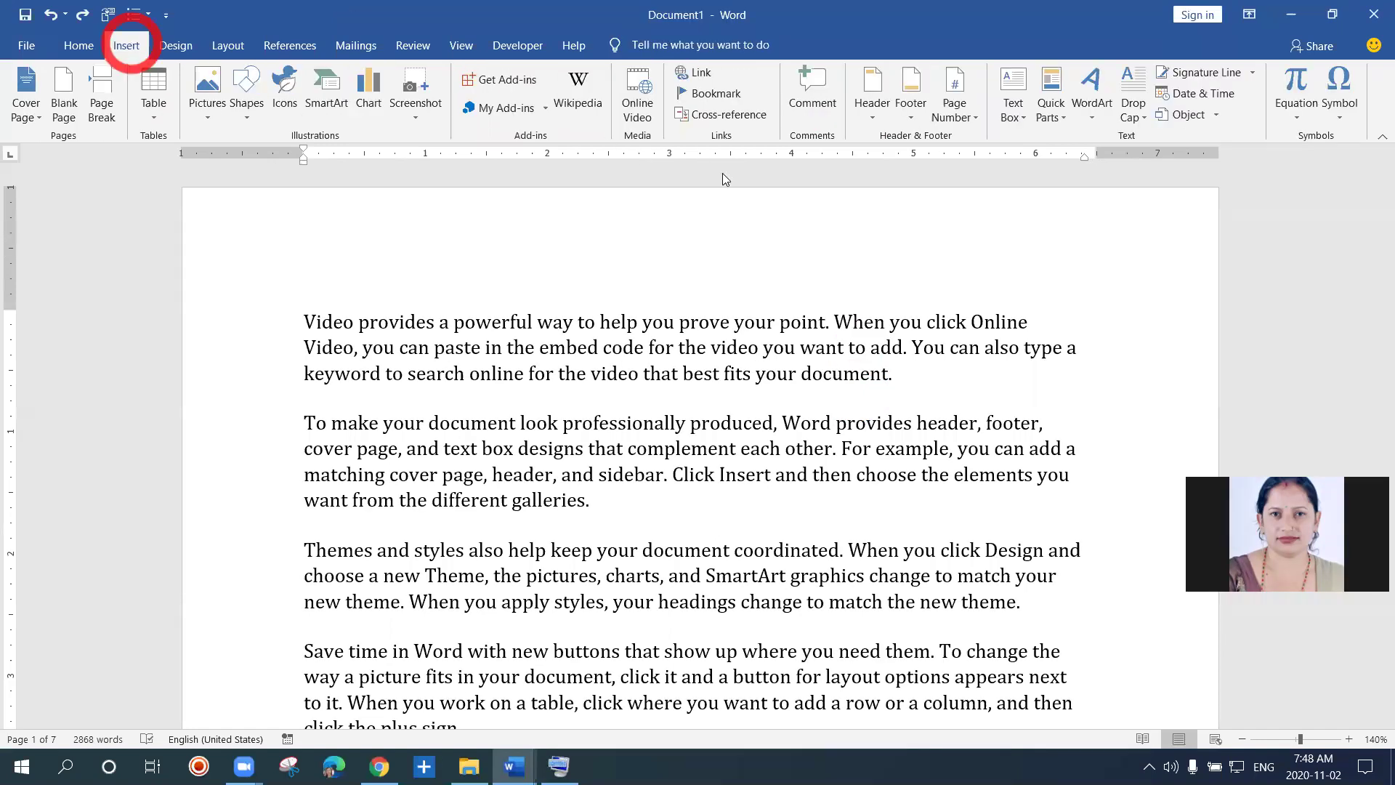
{"action": "left_click", "coordinate": [976, 119]}
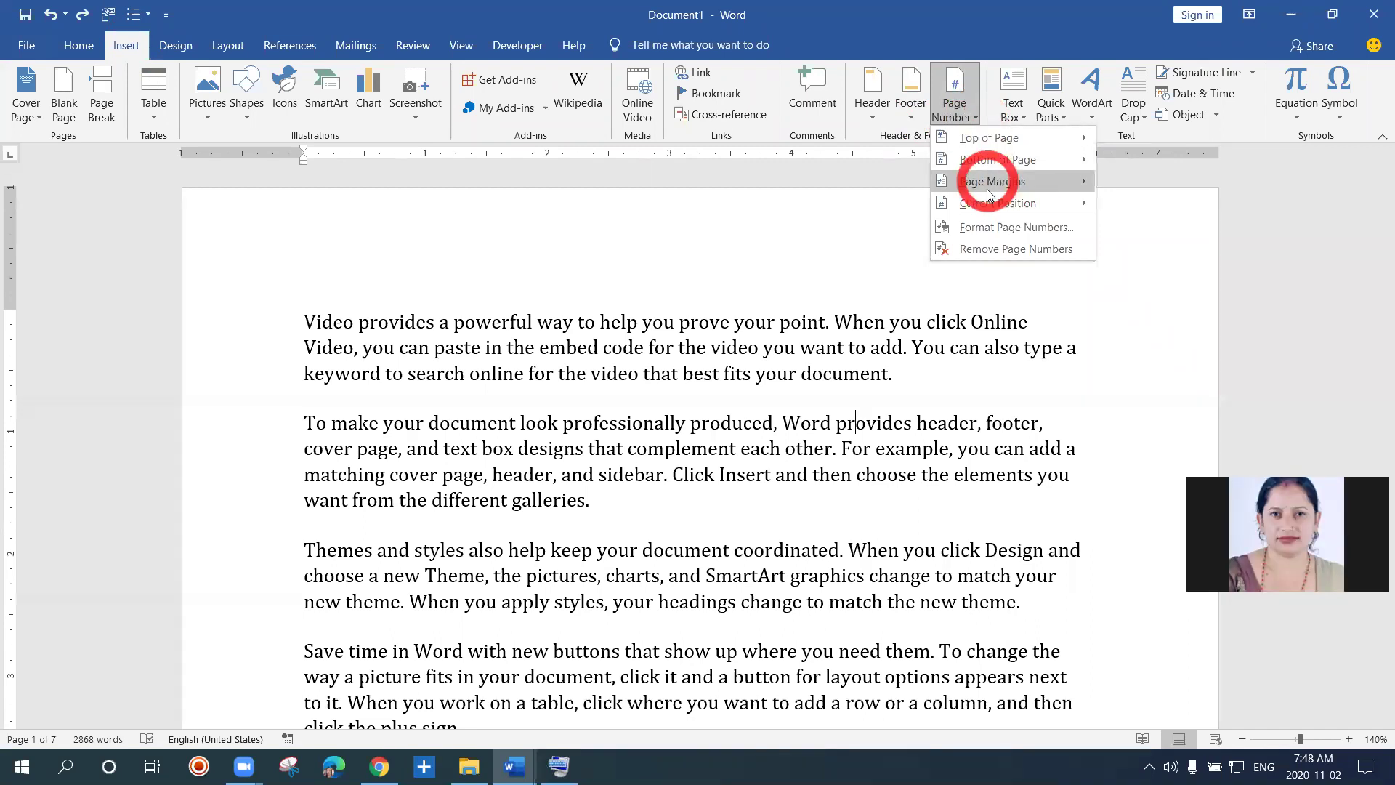
{"action": "left_click", "coordinate": [1005, 228]}
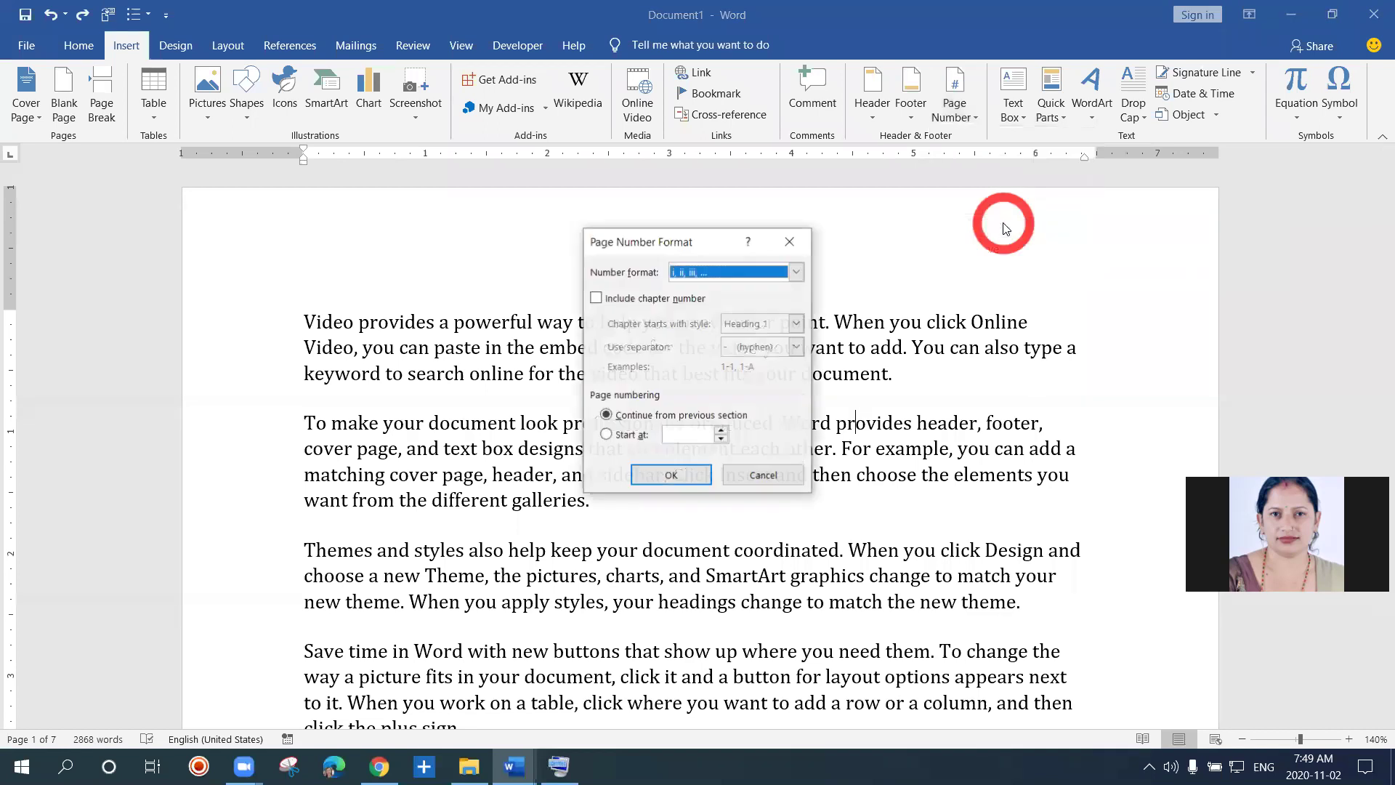
{"action": "left_click", "coordinate": [794, 273]}
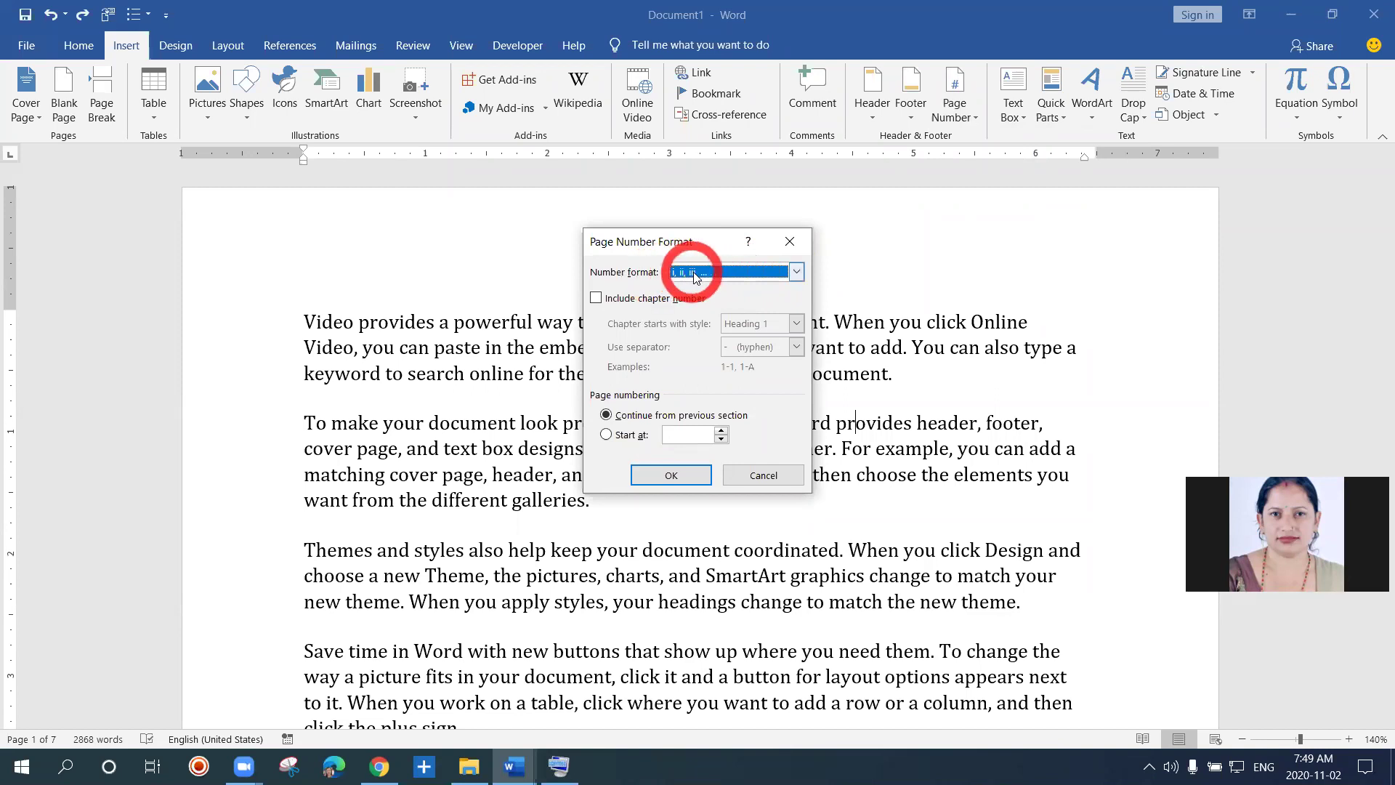
{"action": "key", "text": "super+equal"}
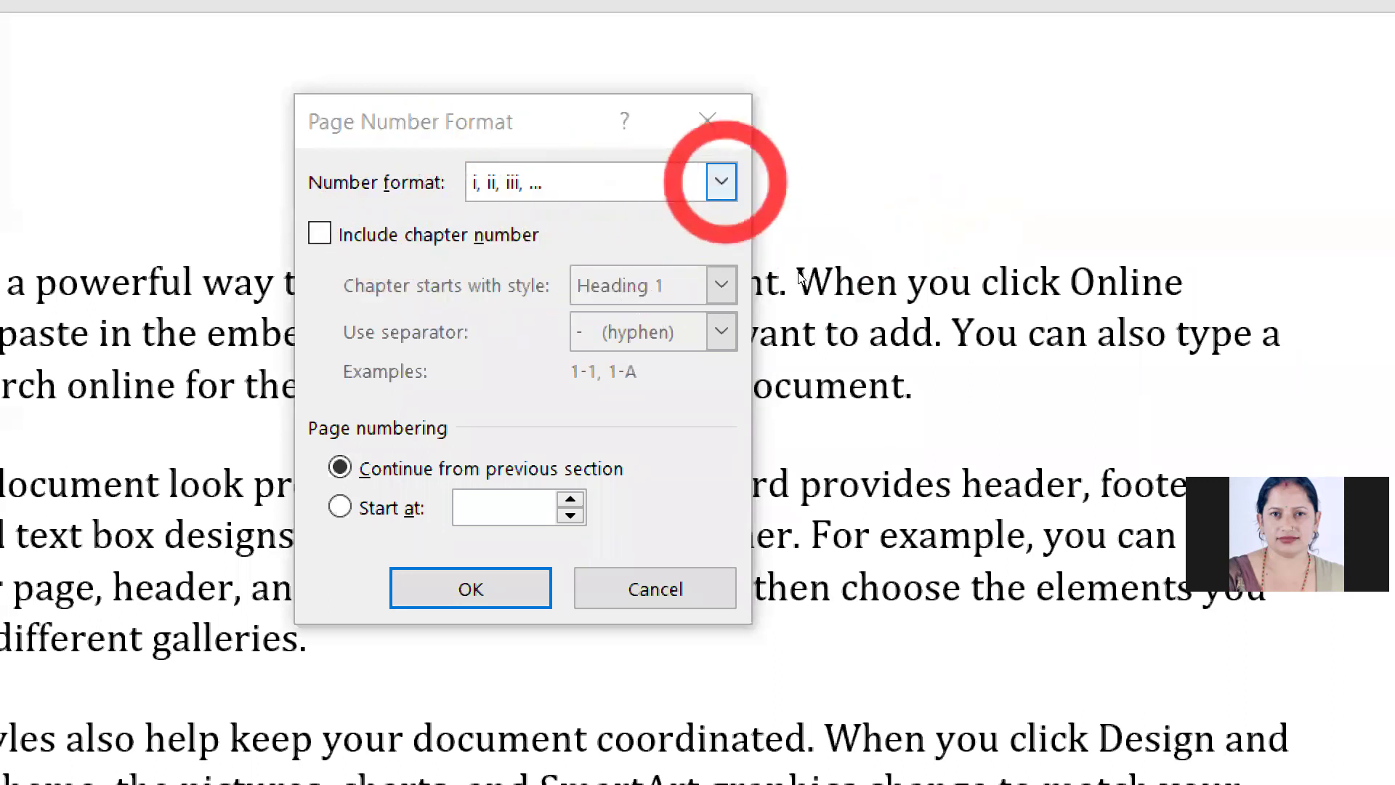
{"action": "left_click", "coordinate": [721, 182]}
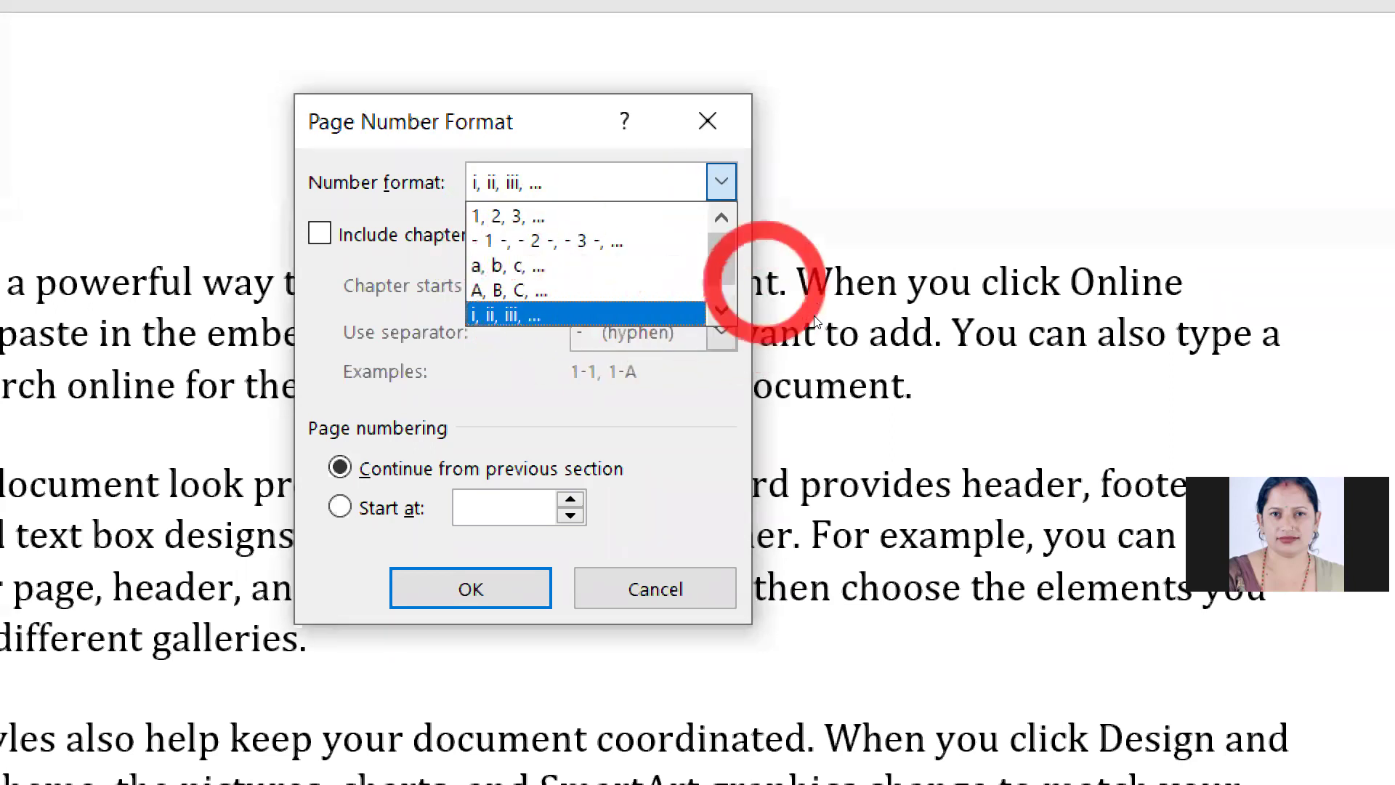
{"action": "scroll", "coordinate": [799, 320], "scroll_direction": "down", "scroll_amount": 1}
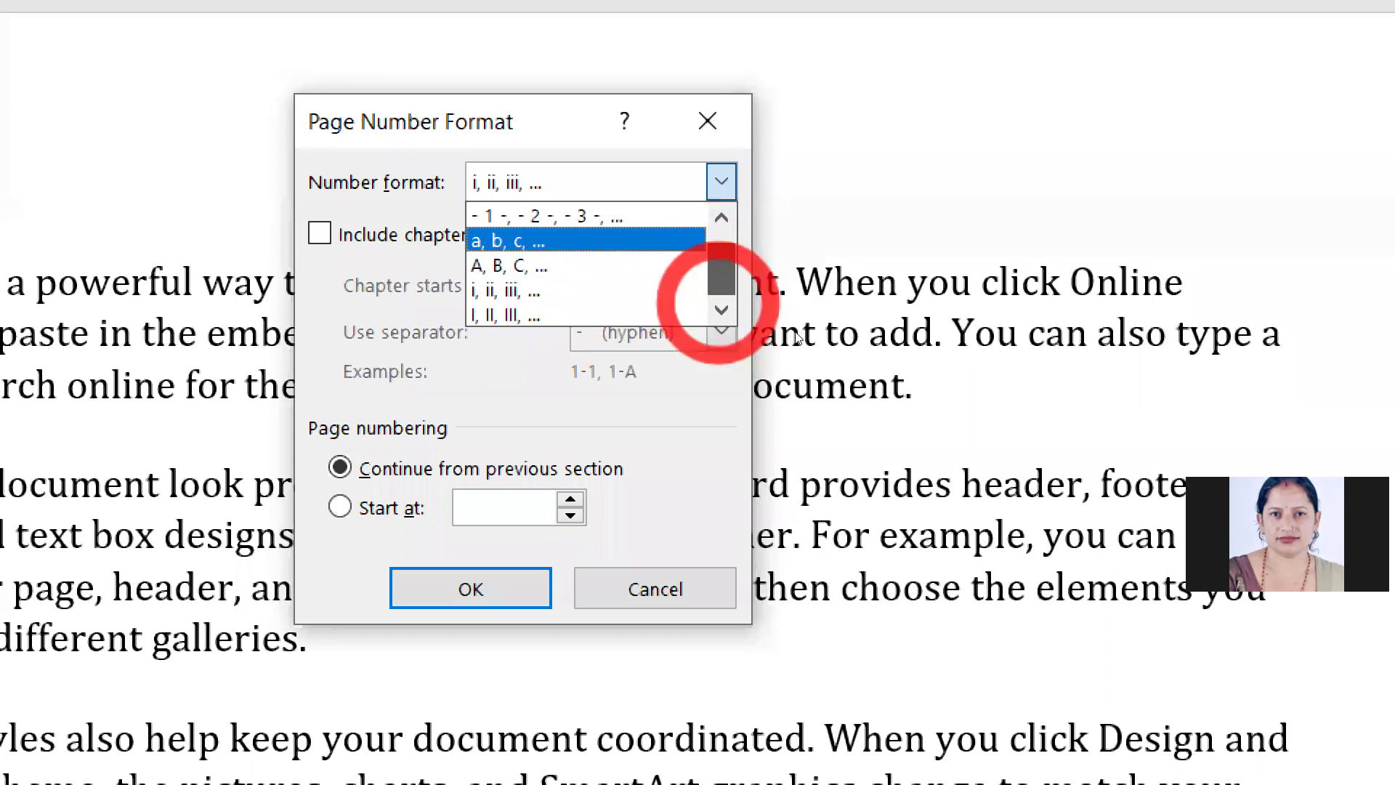
{"action": "scroll", "coordinate": [797, 313], "scroll_direction": "up", "scroll_amount": 1}
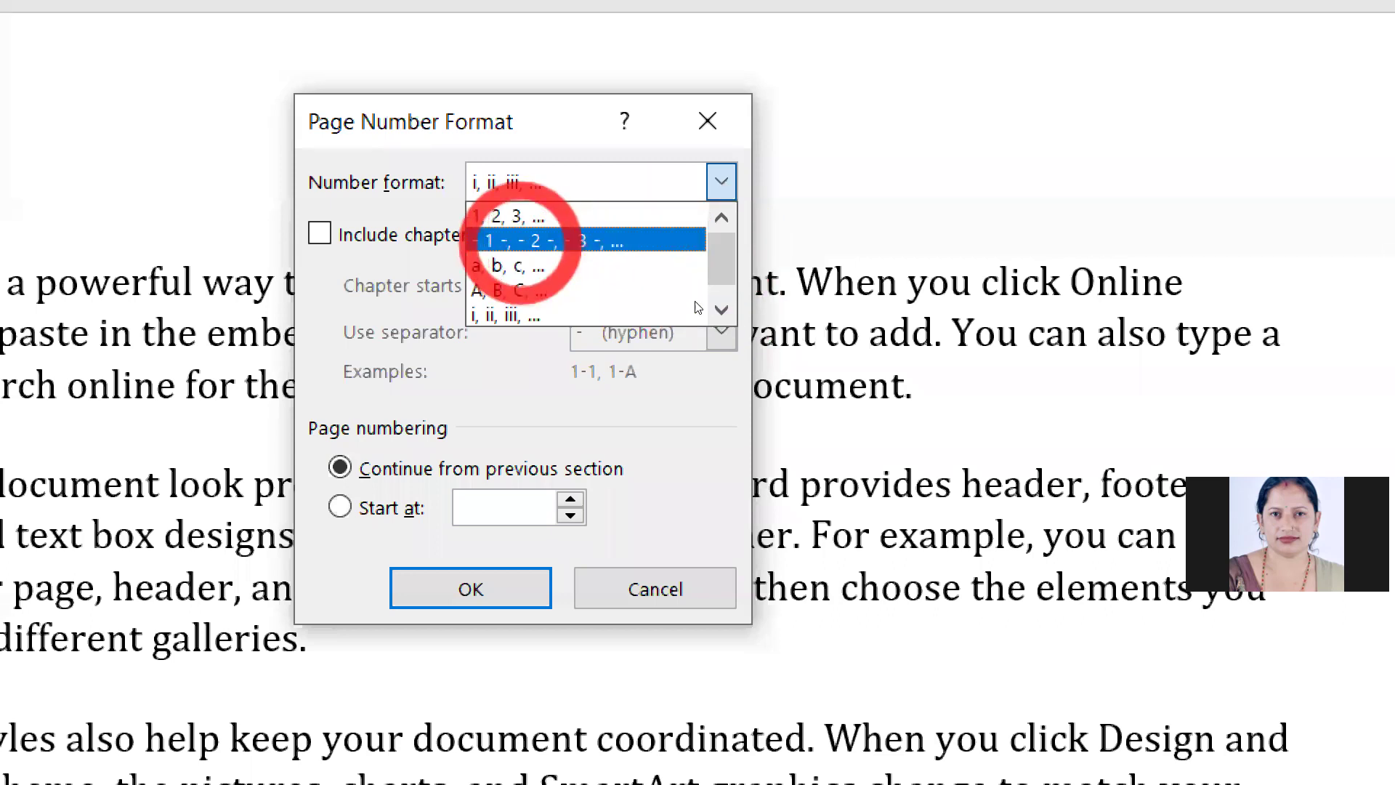
{"action": "left_click", "coordinate": [520, 240]}
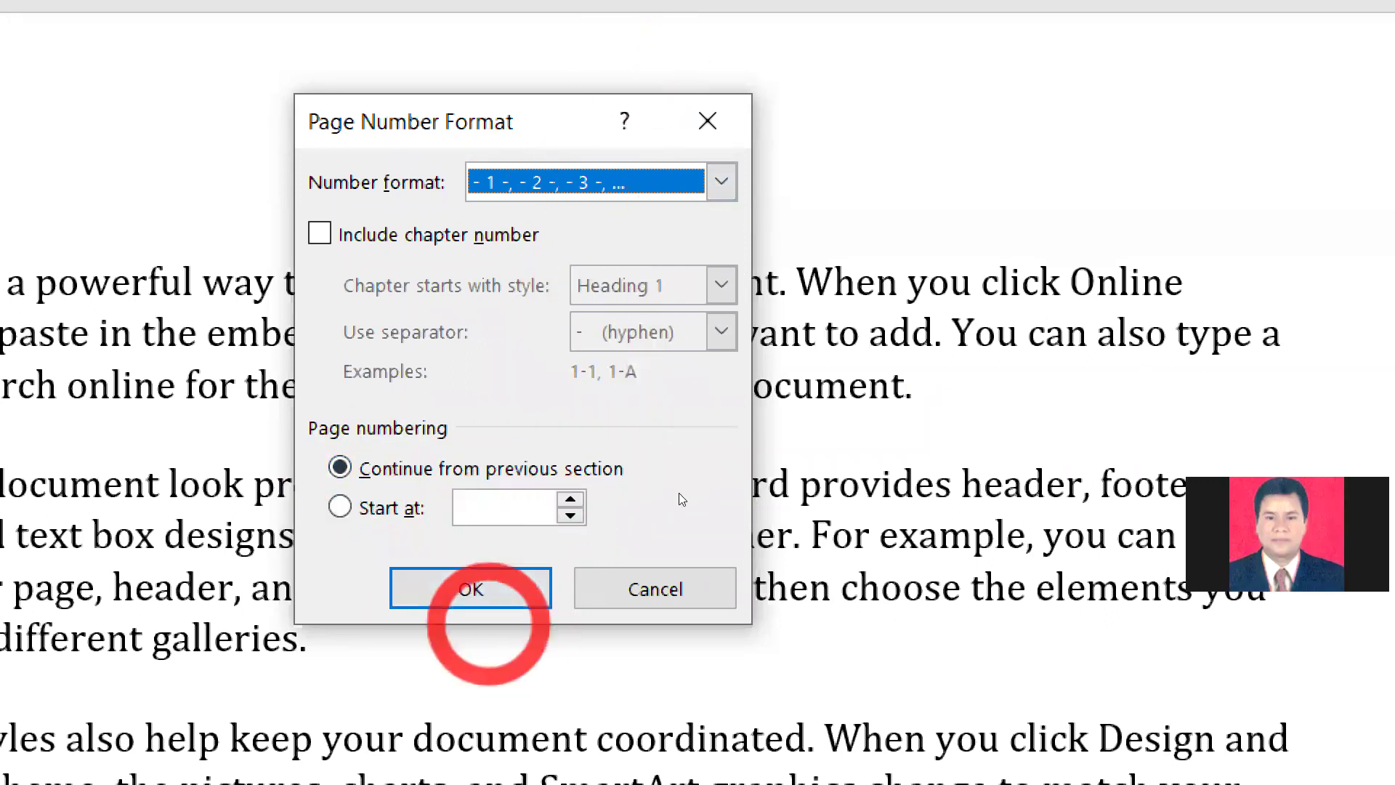
{"action": "key", "text": "Return"}
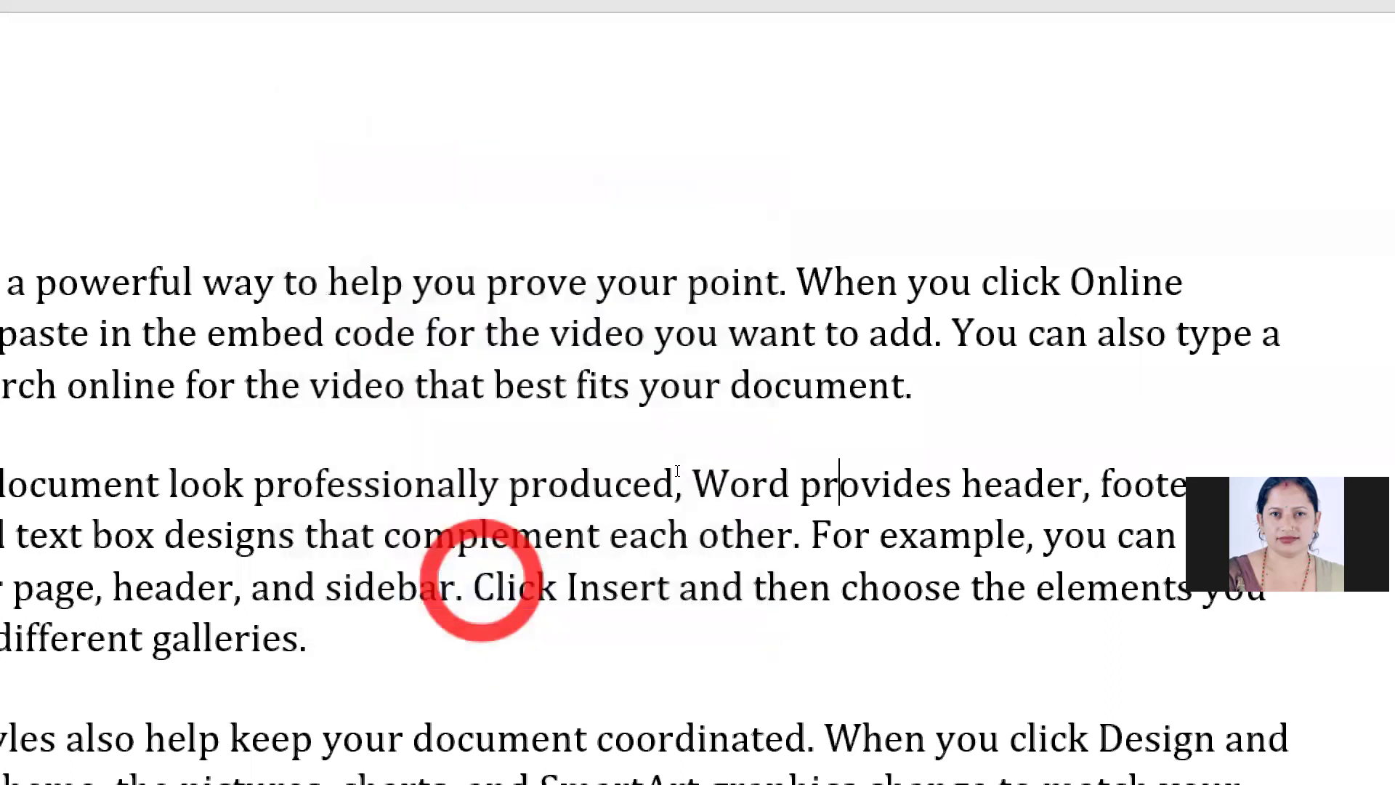
Step: Check the page numbers at the foot of the first pages and return to the start of the document
{"action": "left_click_drag", "start_coordinate": [924, 527], "coordinate": [1017, 719]}
{"action": "left_click", "coordinate": [1227, 369]}
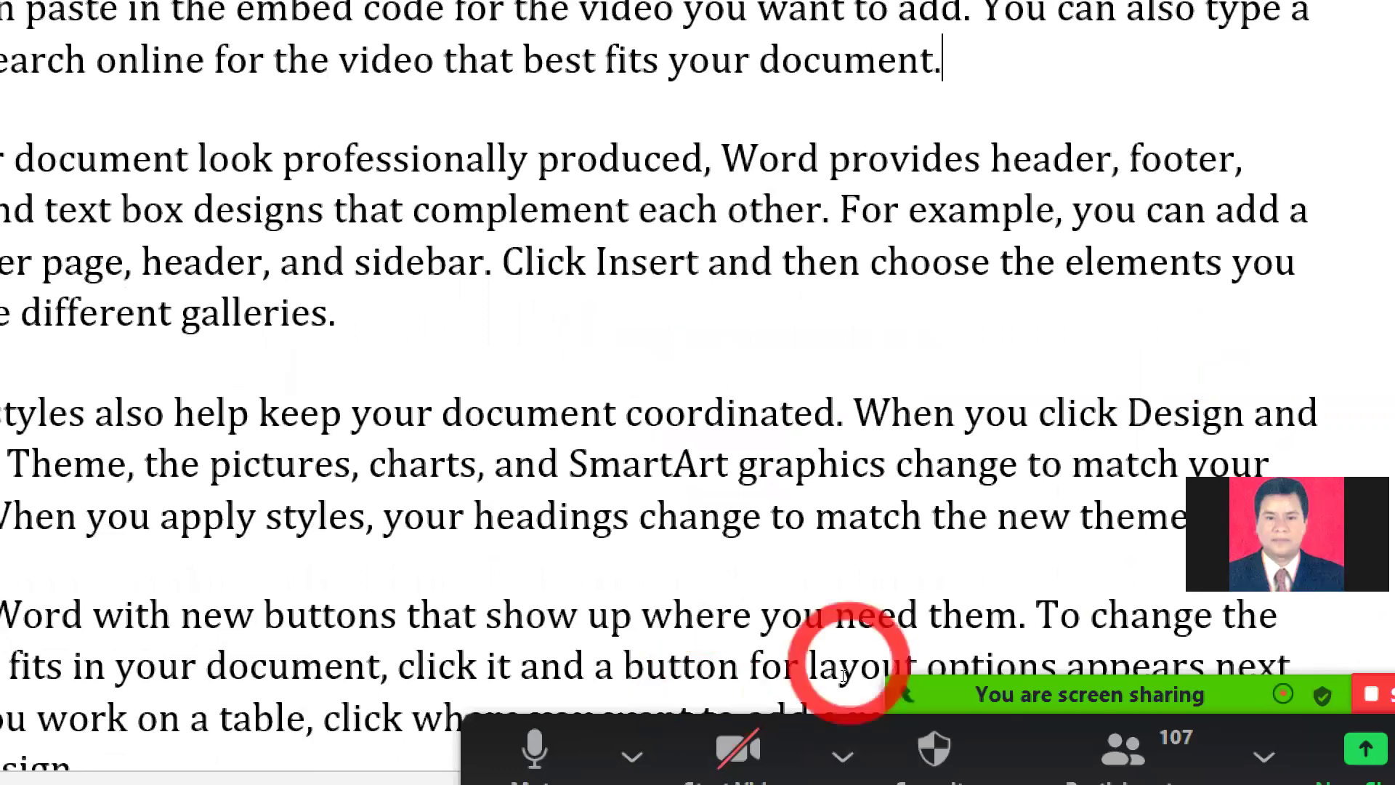
{"action": "key", "text": "super+minus"}
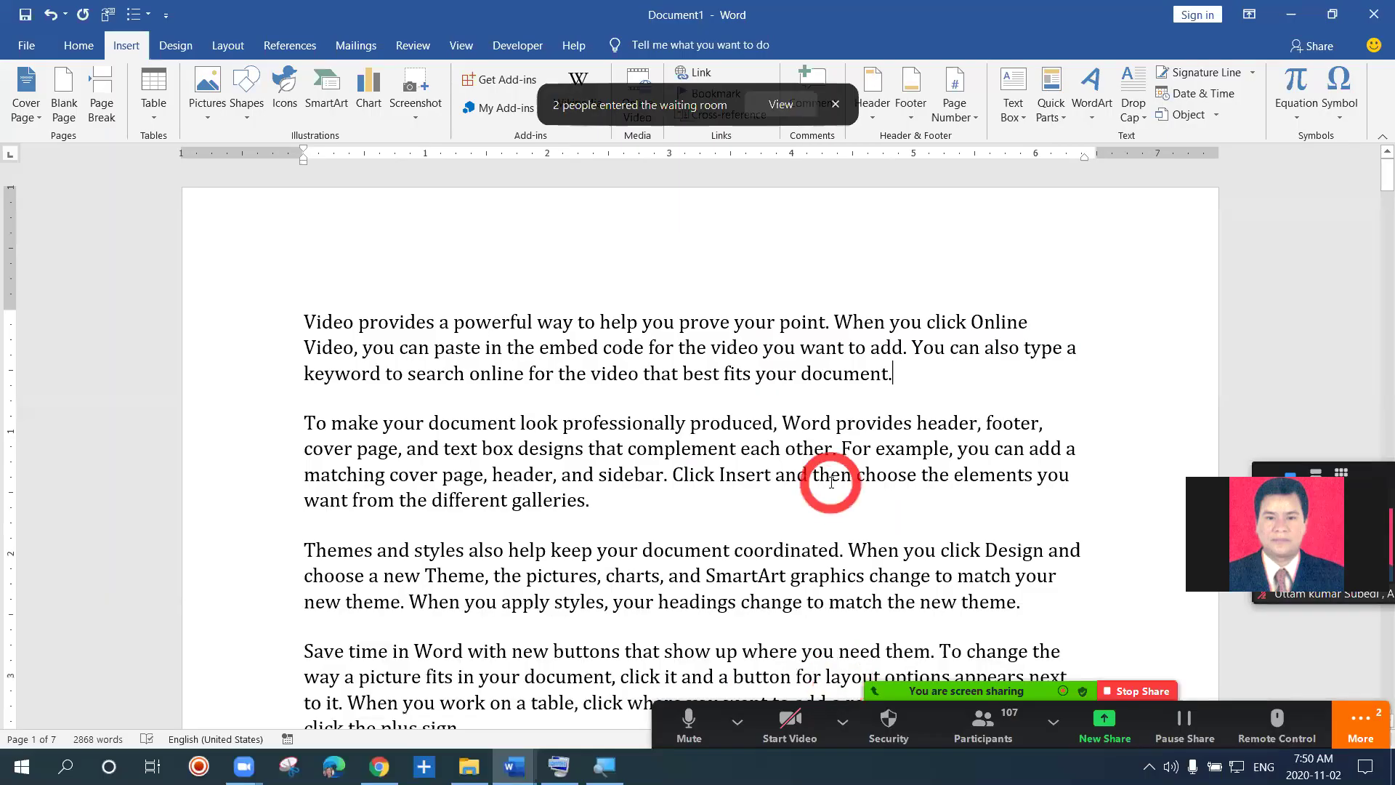
{"action": "left_click", "coordinate": [831, 475]}
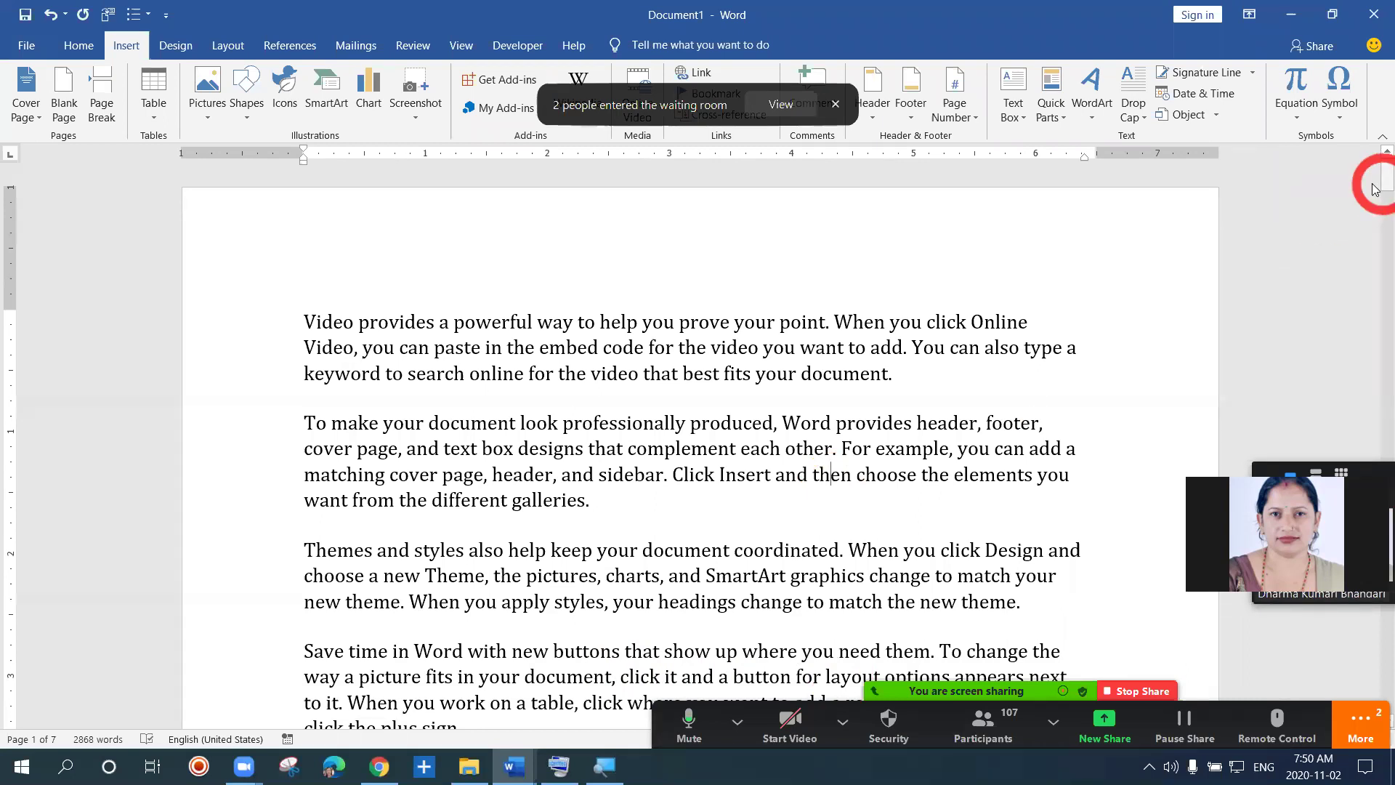
{"action": "left_click_drag", "start_coordinate": [1375, 192], "coordinate": [1373, 313]}
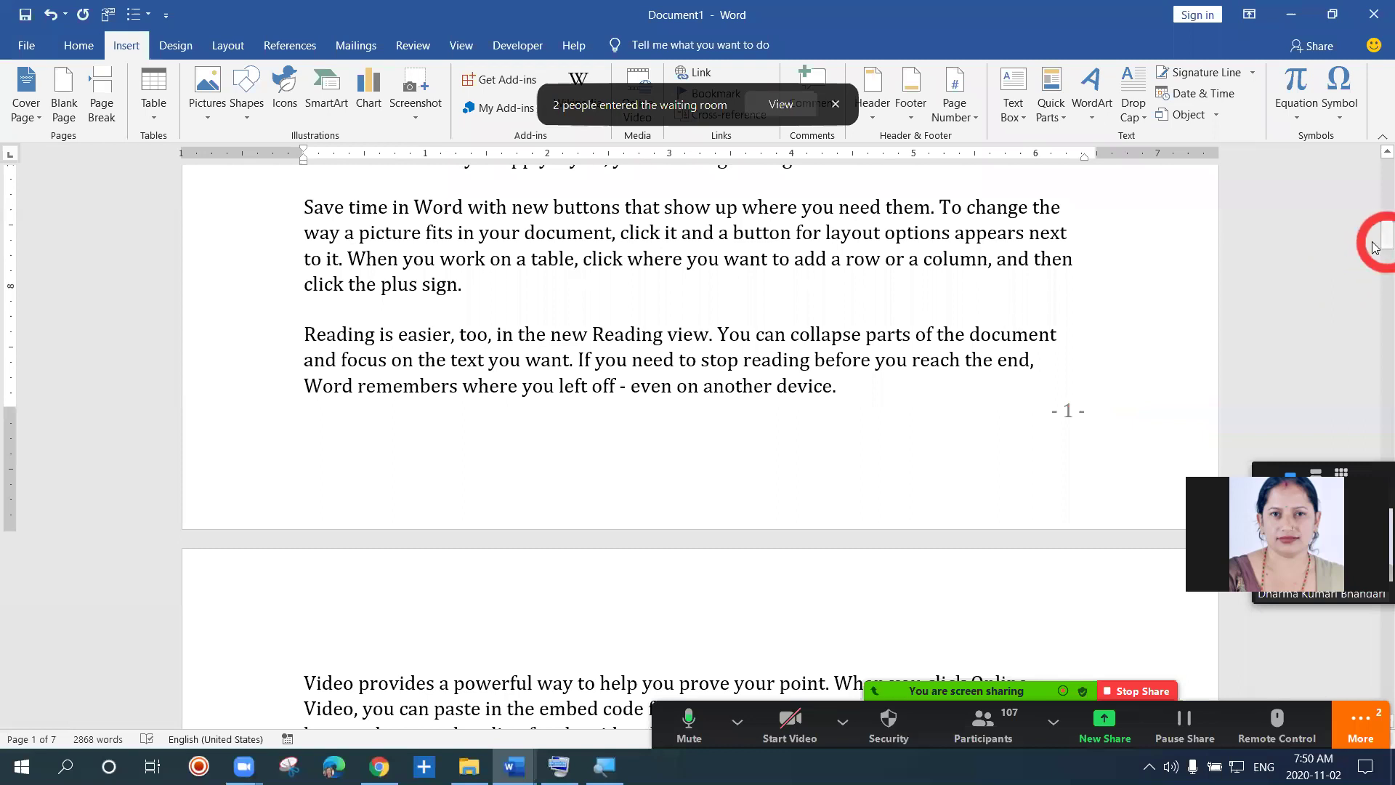
{"action": "left_click_drag", "start_coordinate": [1375, 247], "coordinate": [1374, 184]}
{"action": "left_click", "coordinate": [1007, 311]}
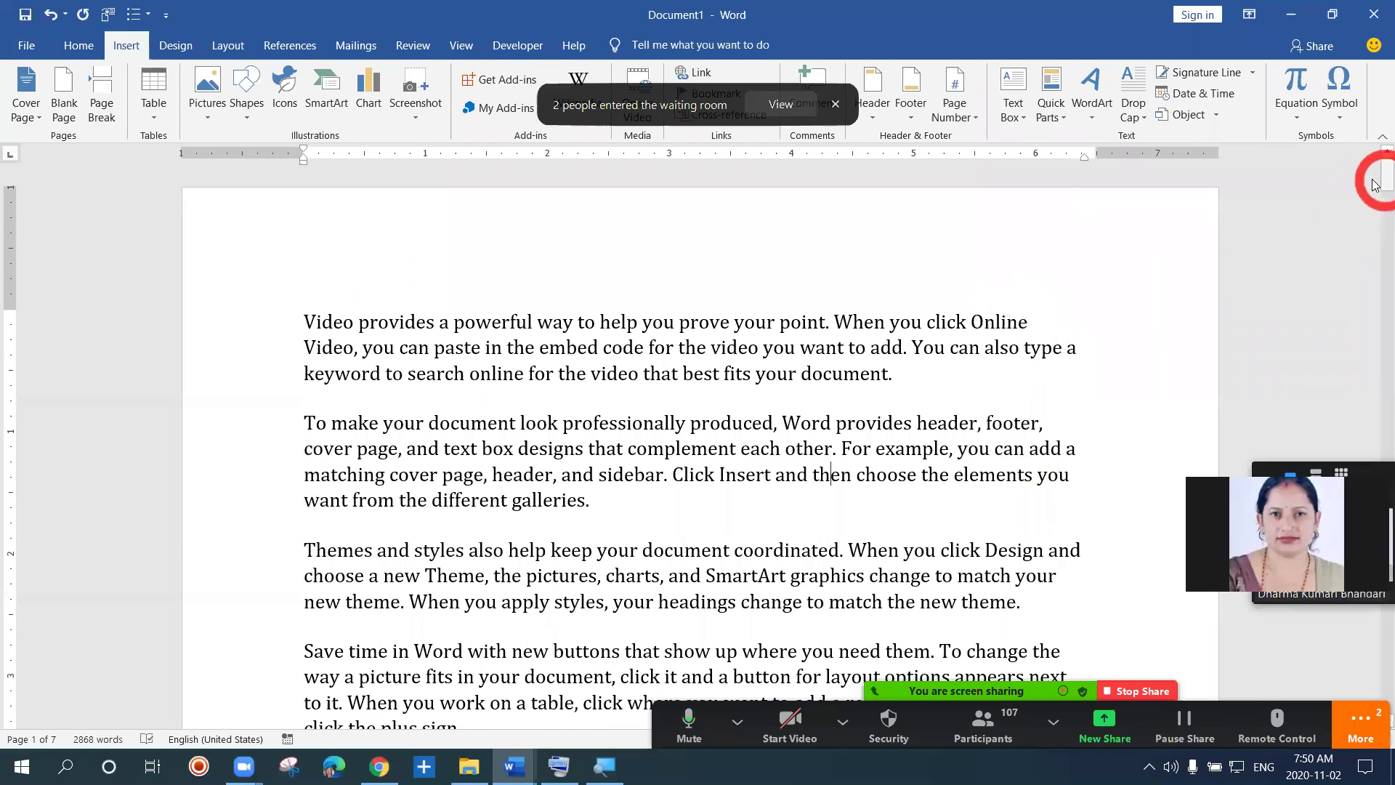
{"action": "left_click_drag", "start_coordinate": [1375, 185], "coordinate": [1375, 329]}
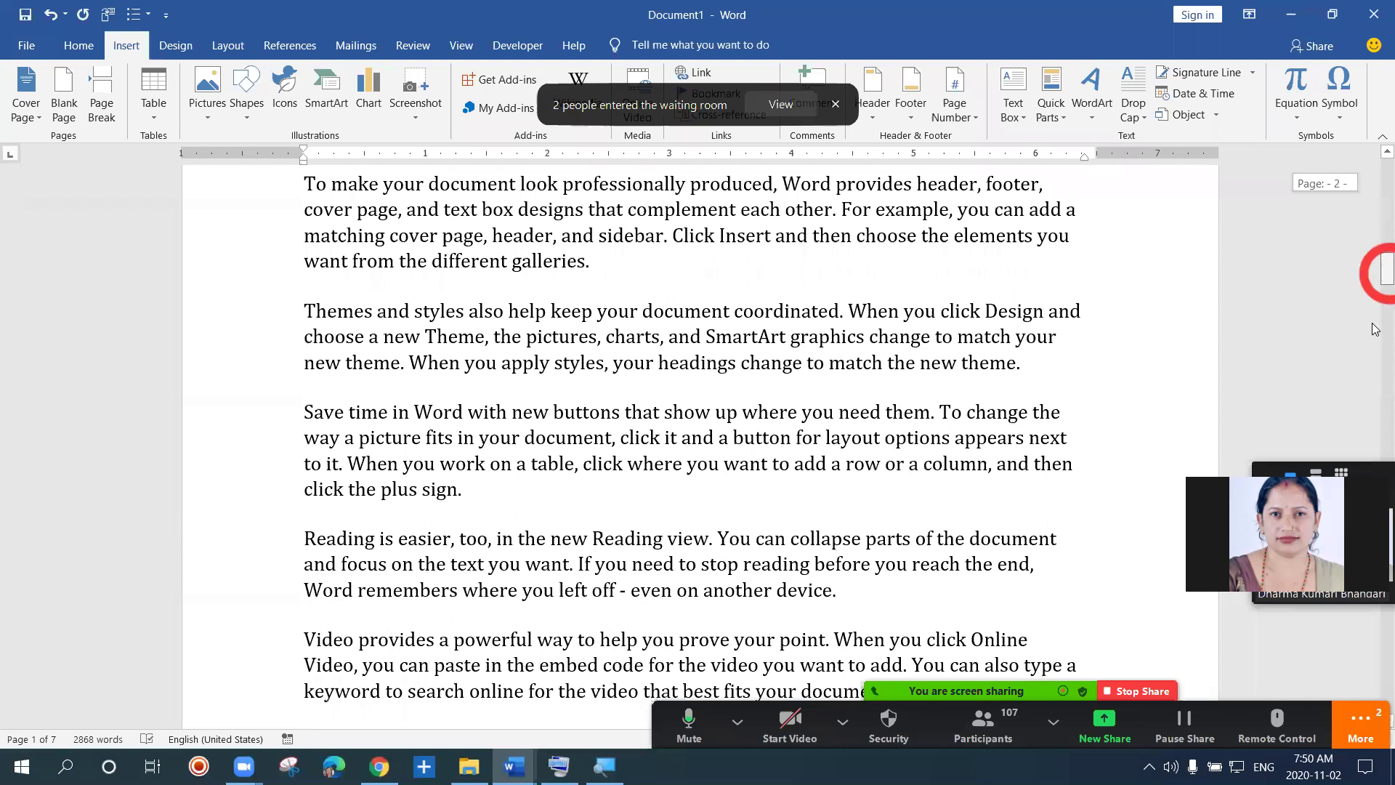
{"action": "left_click_drag", "start_coordinate": [1375, 258], "coordinate": [959, 253]}
Step: Examine the first page's header options, including Different First Page, and the built-in footer designs without applying any
{"action": "double_click", "coordinate": [964, 260]}
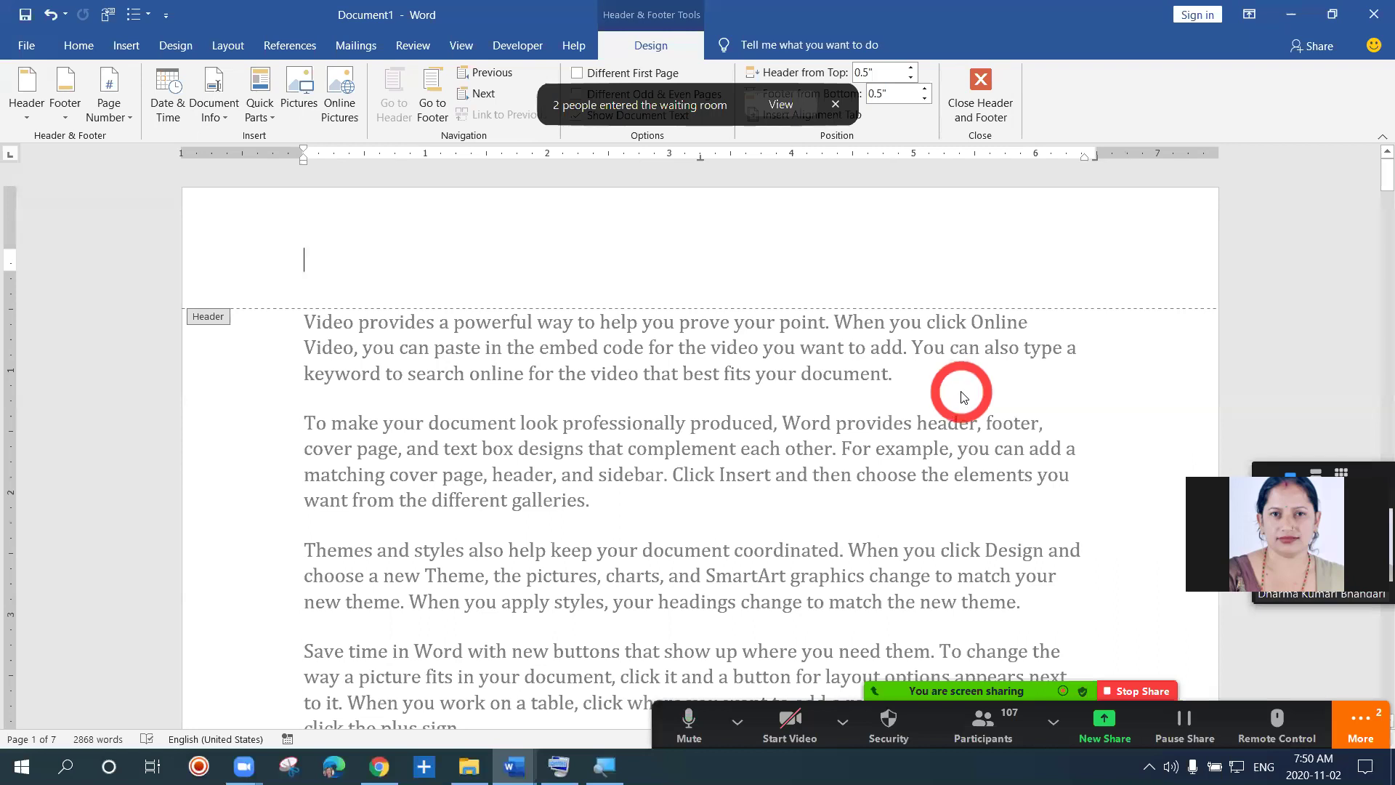
{"action": "left_click", "coordinate": [836, 105]}
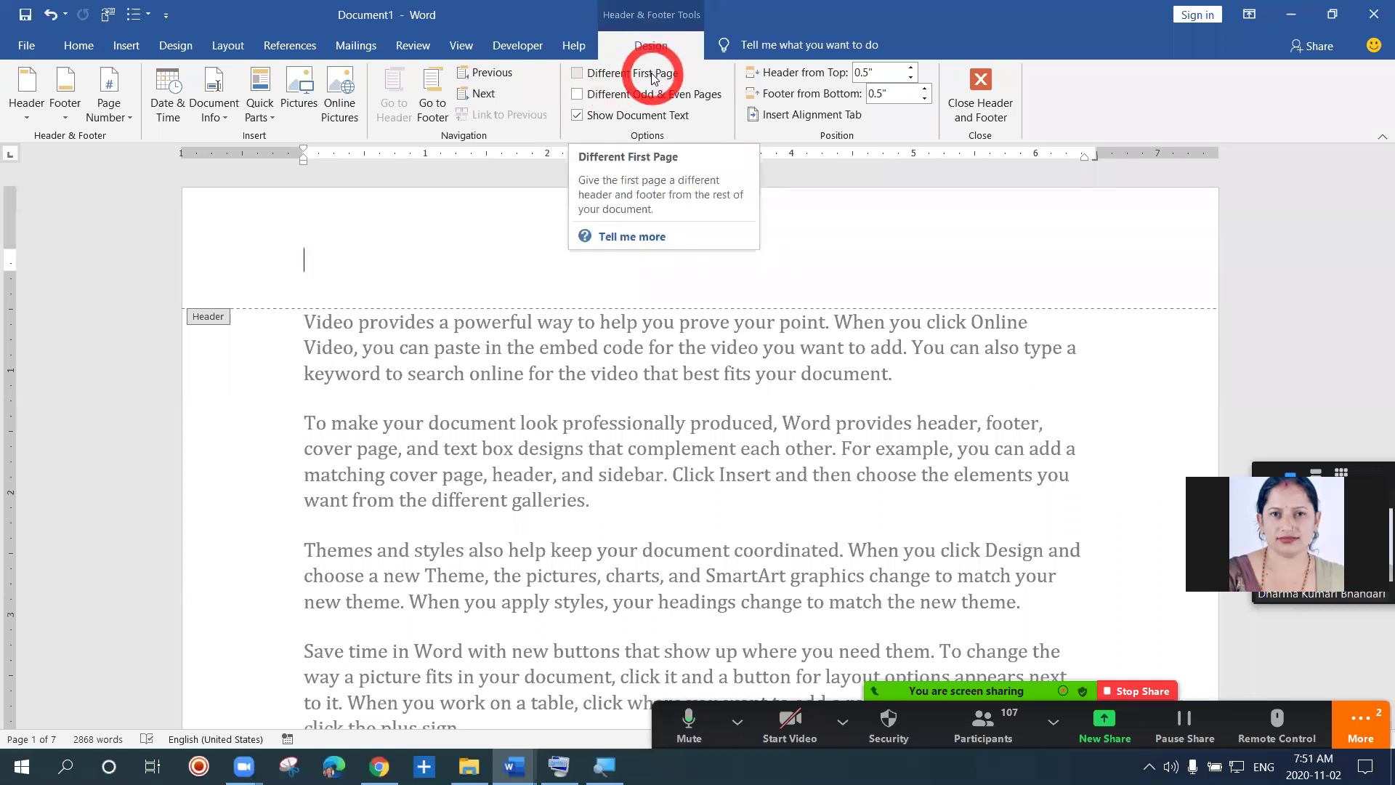
{"action": "left_click", "coordinate": [980, 90]}
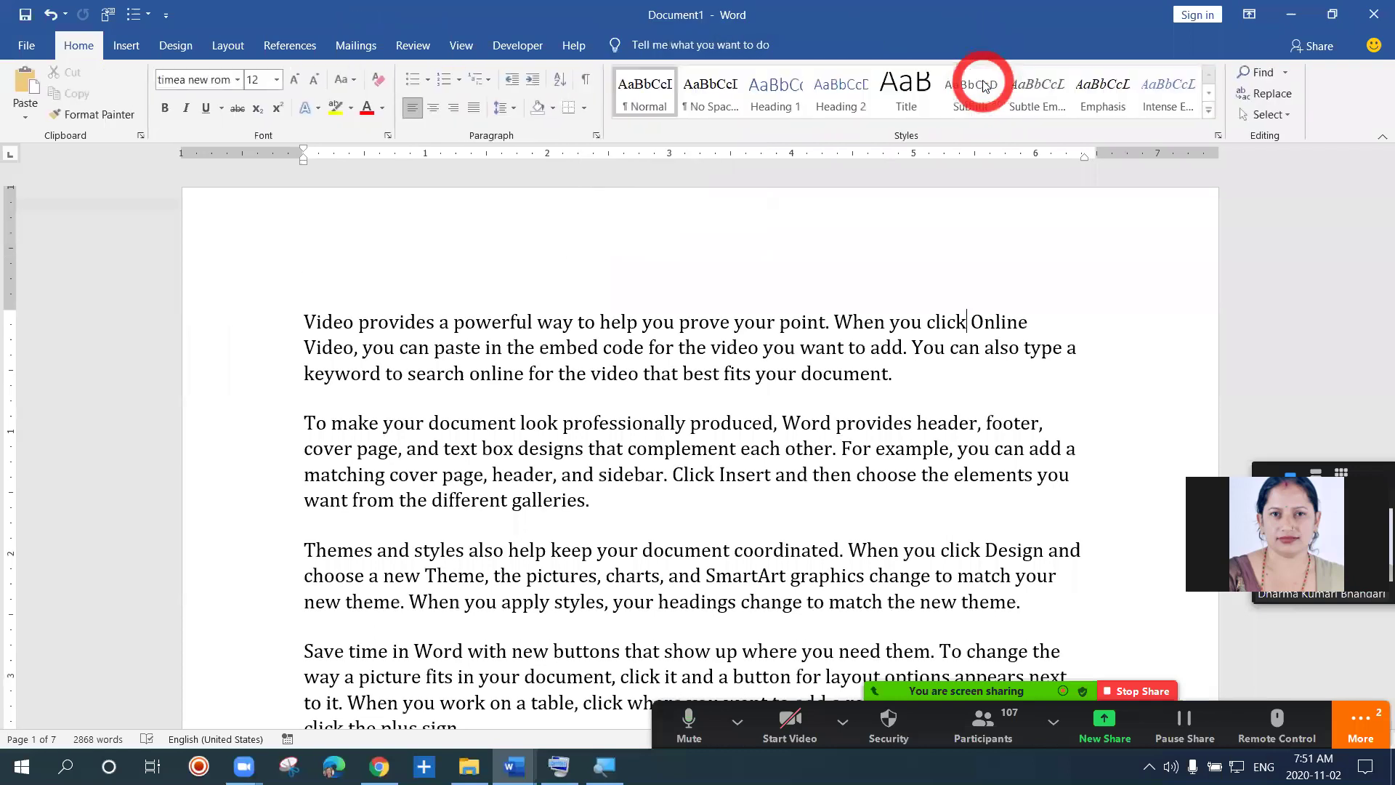
{"action": "double_click", "coordinate": [733, 218]}
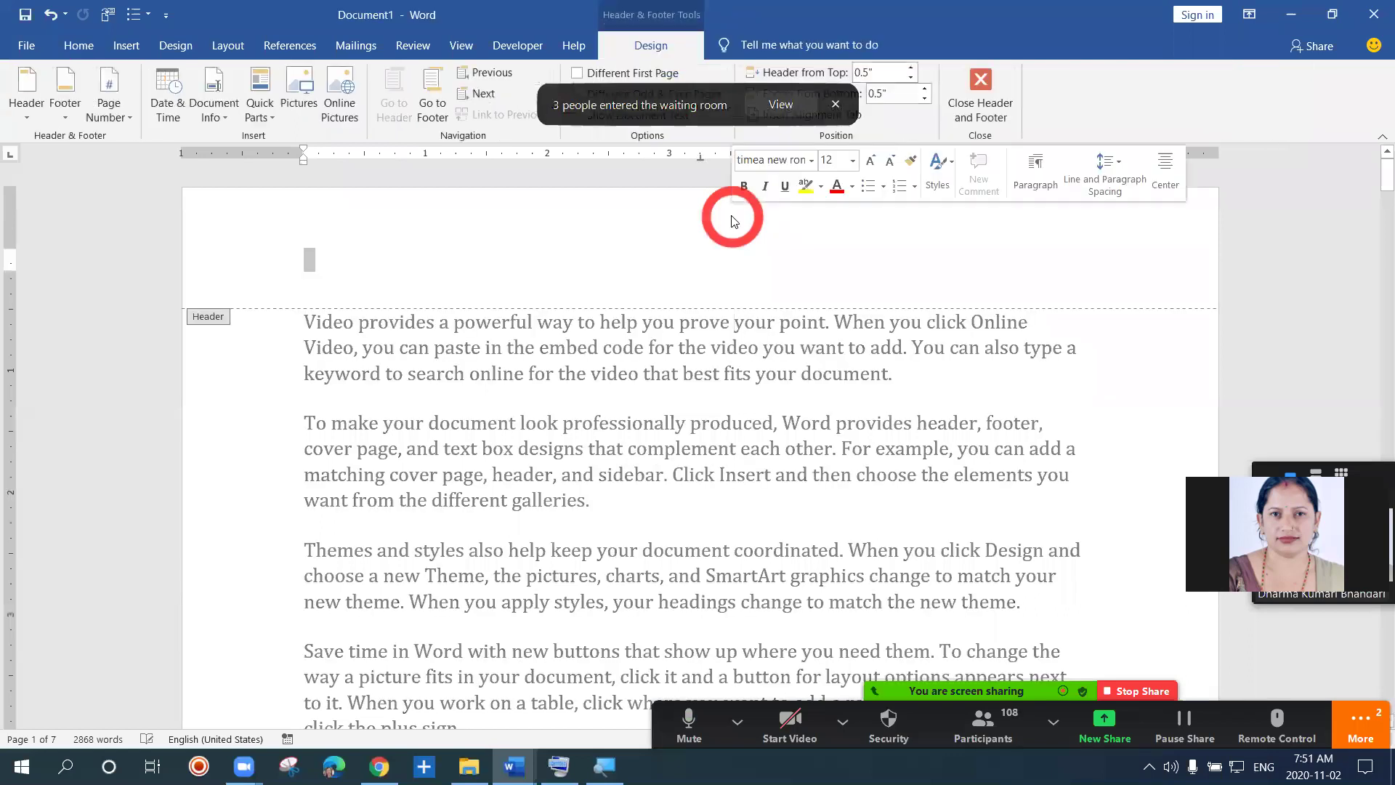
{"action": "left_click", "coordinate": [834, 105]}
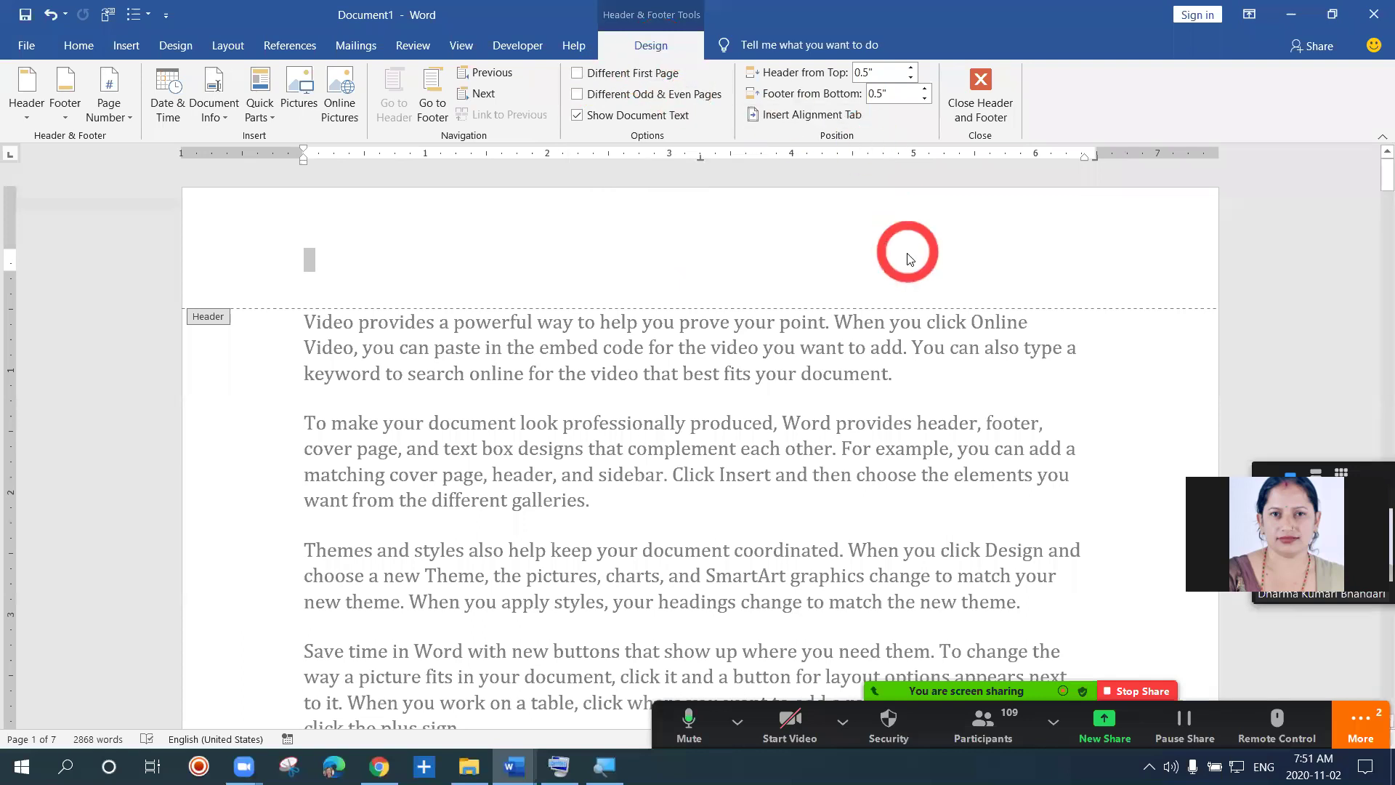
{"action": "left_click", "coordinate": [982, 83]}
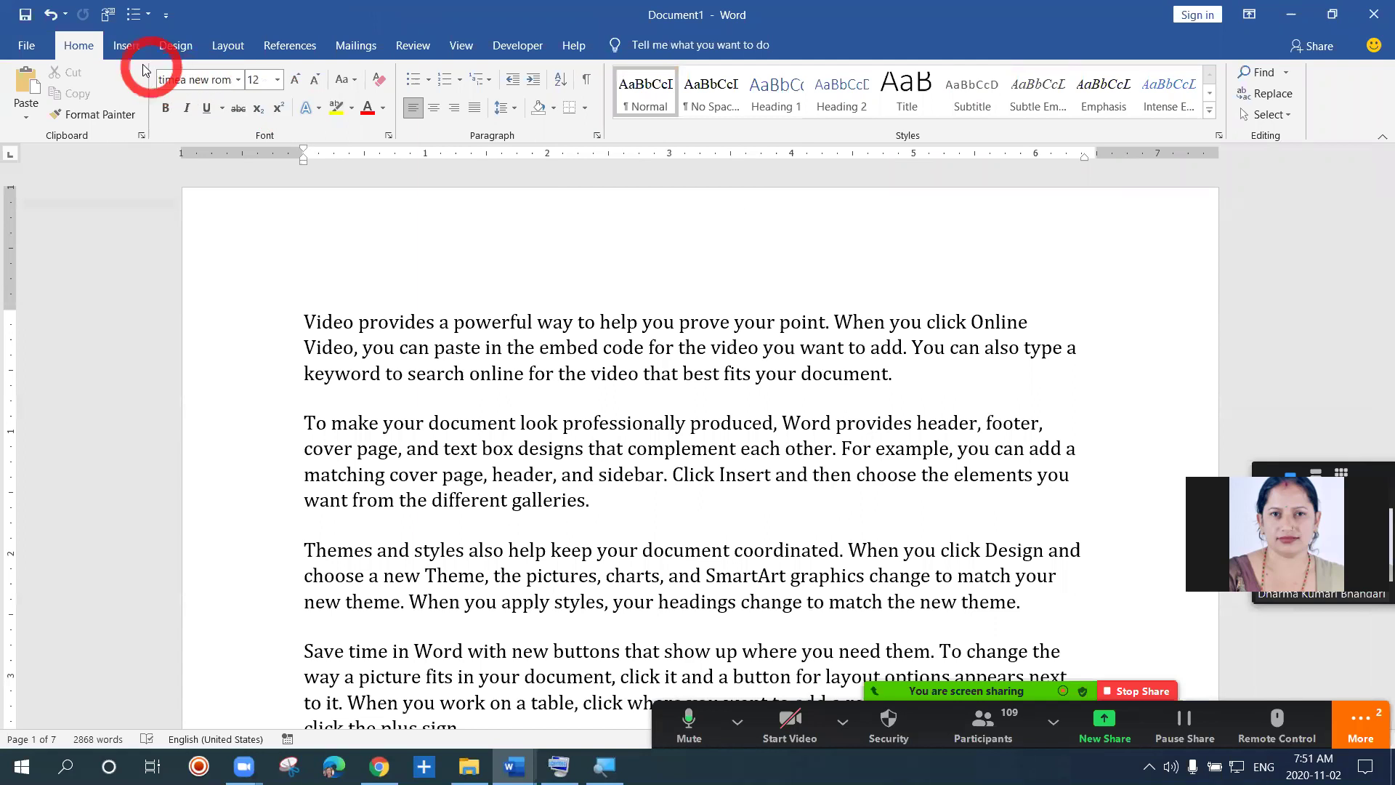
{"action": "left_click", "coordinate": [126, 47]}
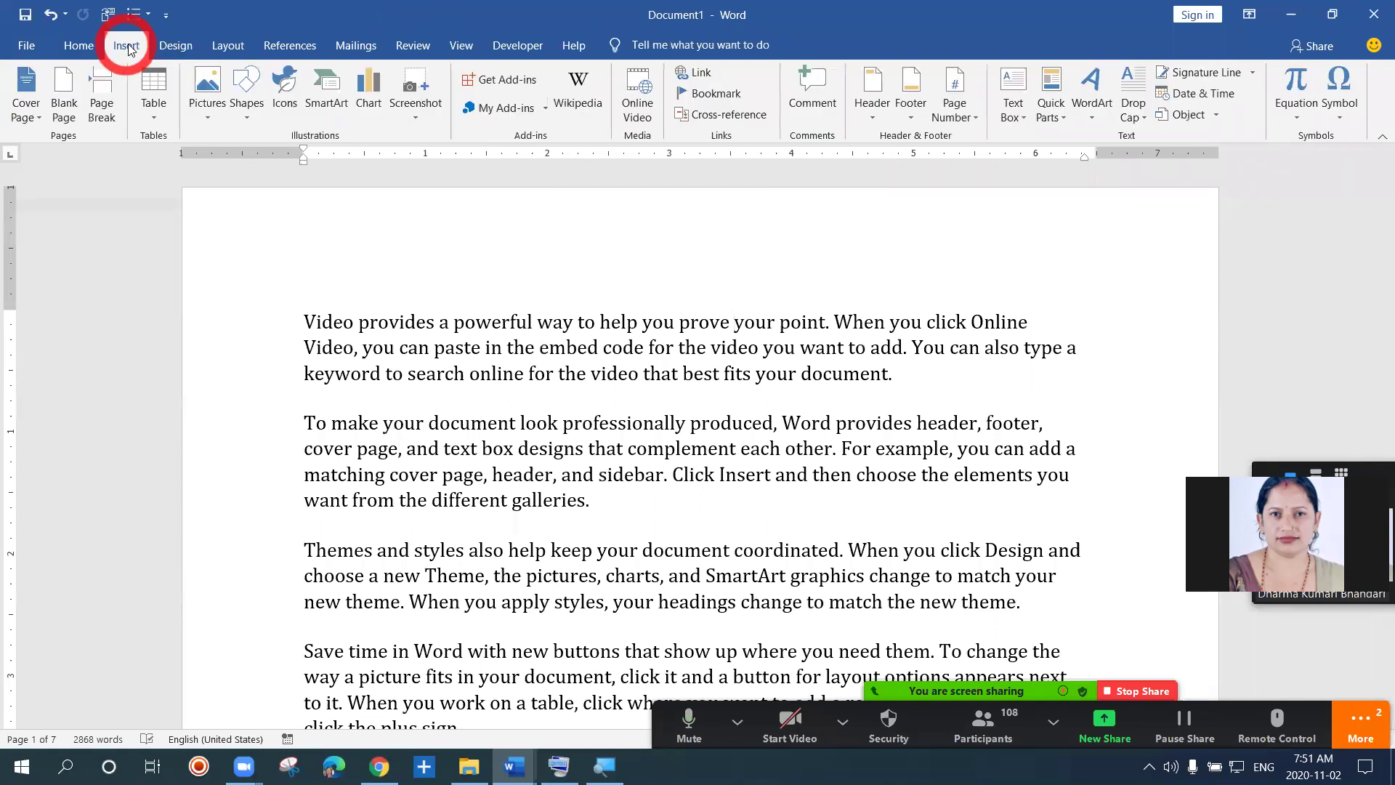
{"action": "left_click", "coordinate": [912, 116]}
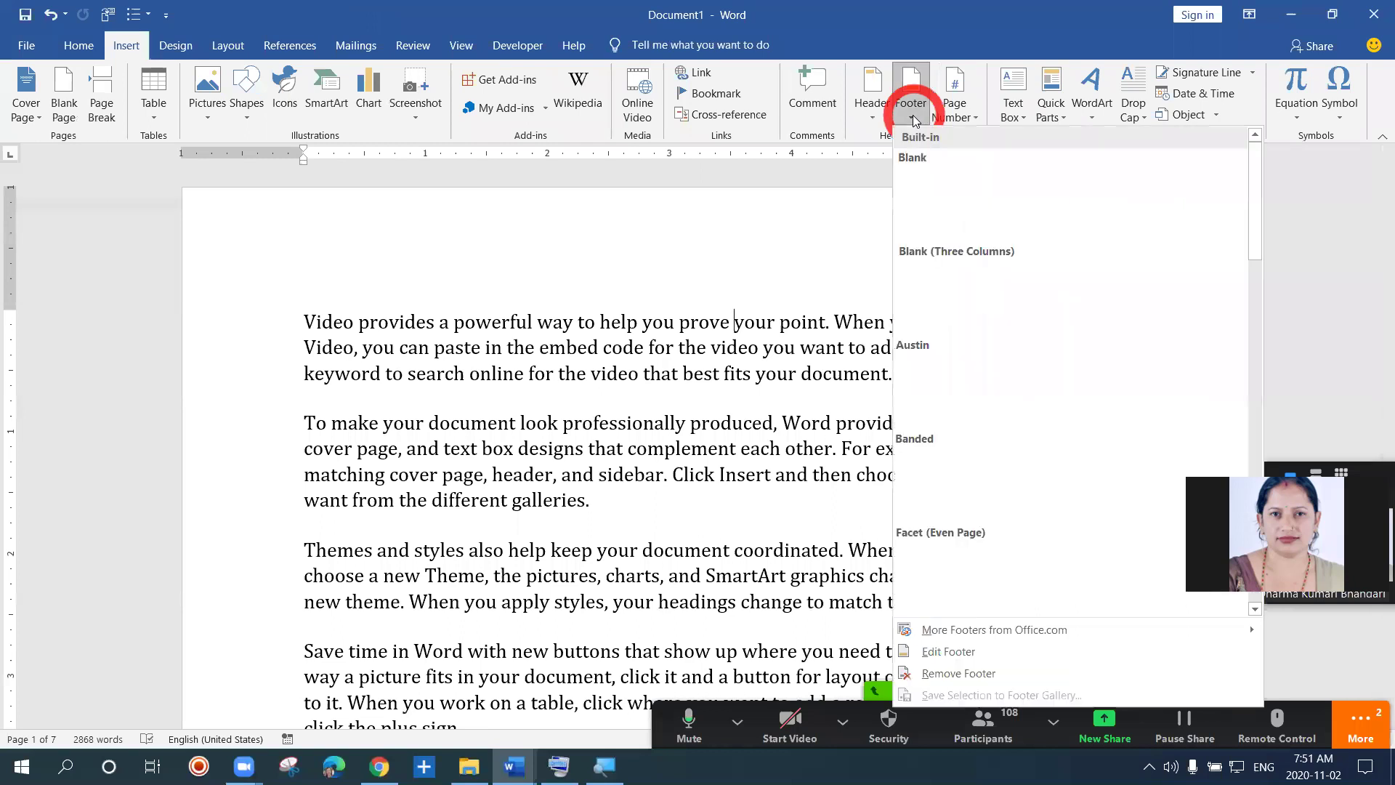
{"action": "left_click", "coordinate": [803, 212]}
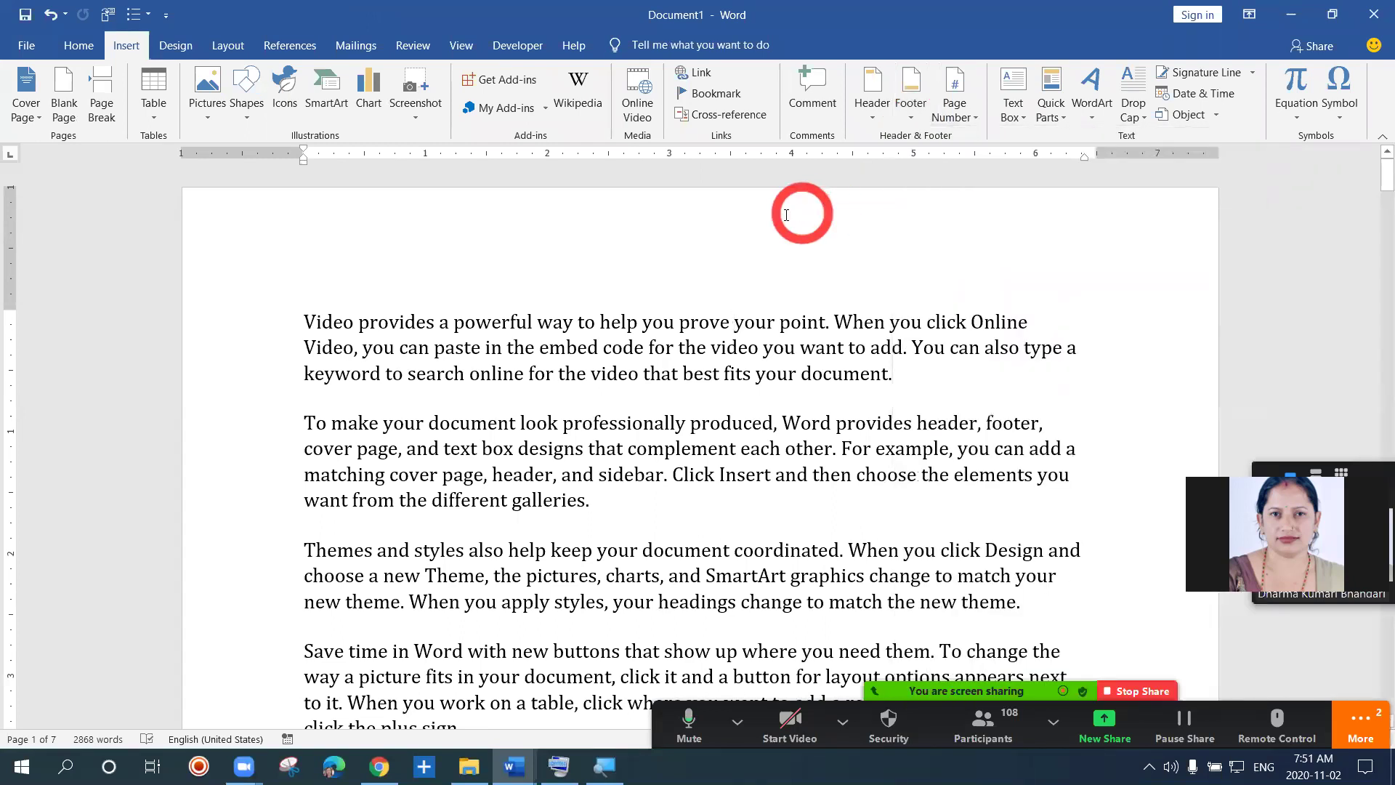
Step: Turn on Different First Page for the header and footer, return to the body text and check the page numbering
{"action": "double_click", "coordinate": [610, 247]}
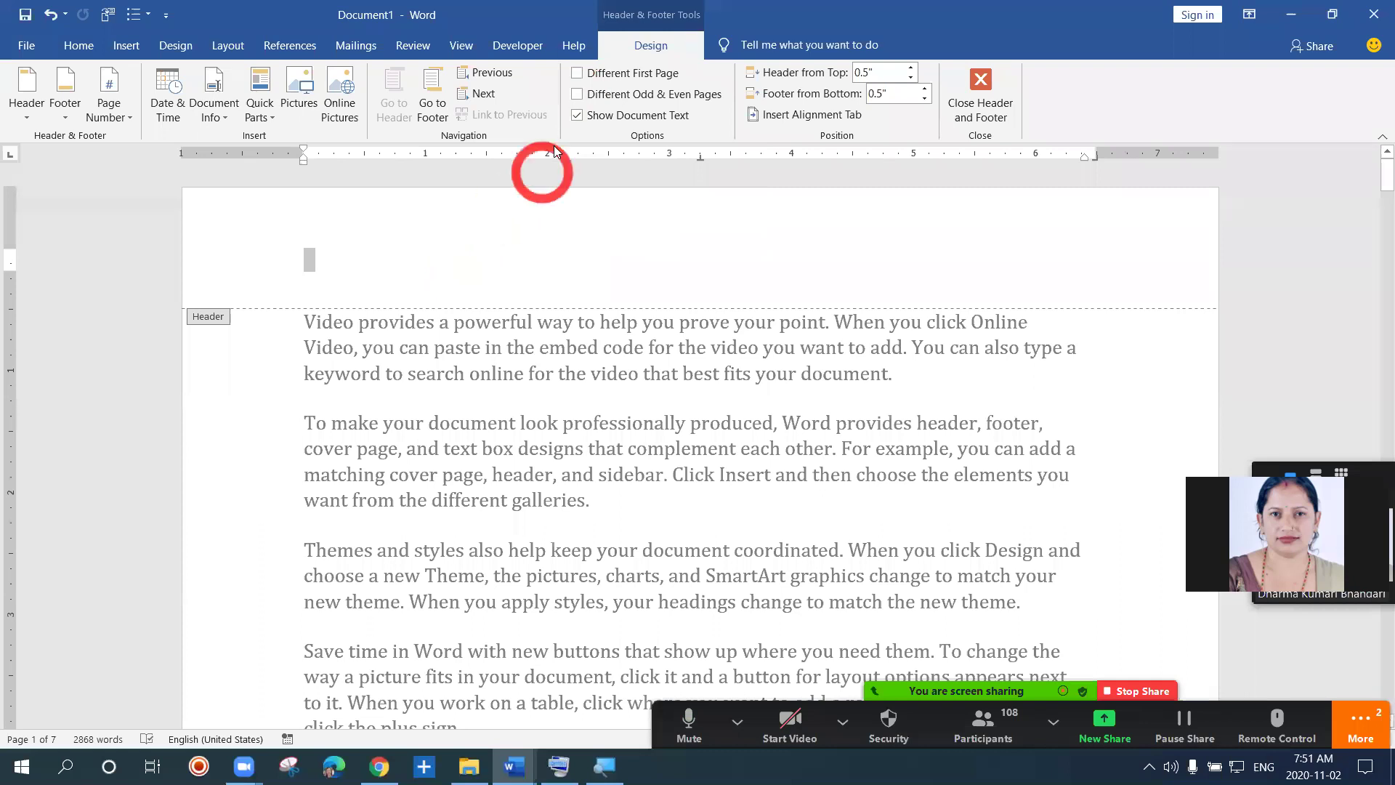
{"action": "left_click", "coordinate": [577, 73]}
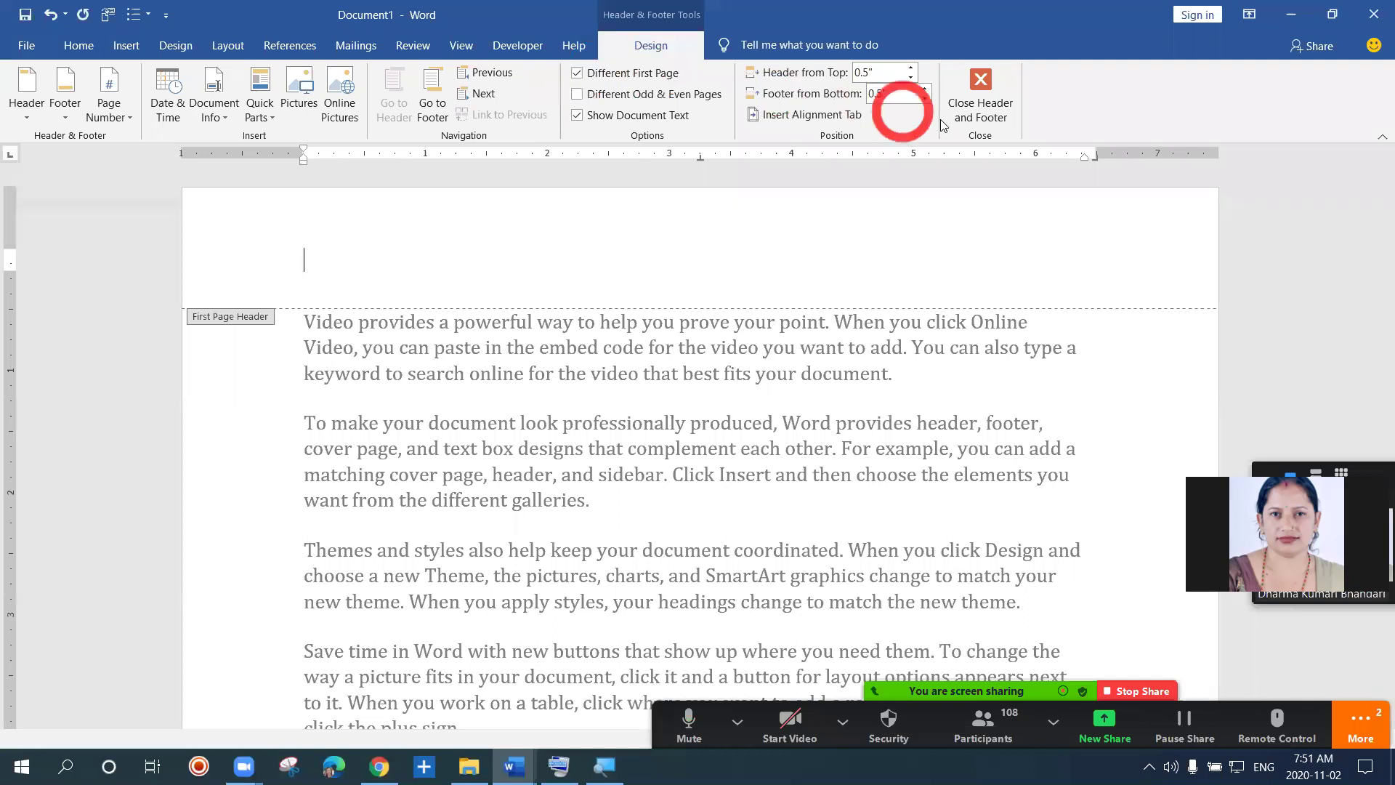
{"action": "double_click", "coordinate": [660, 508]}
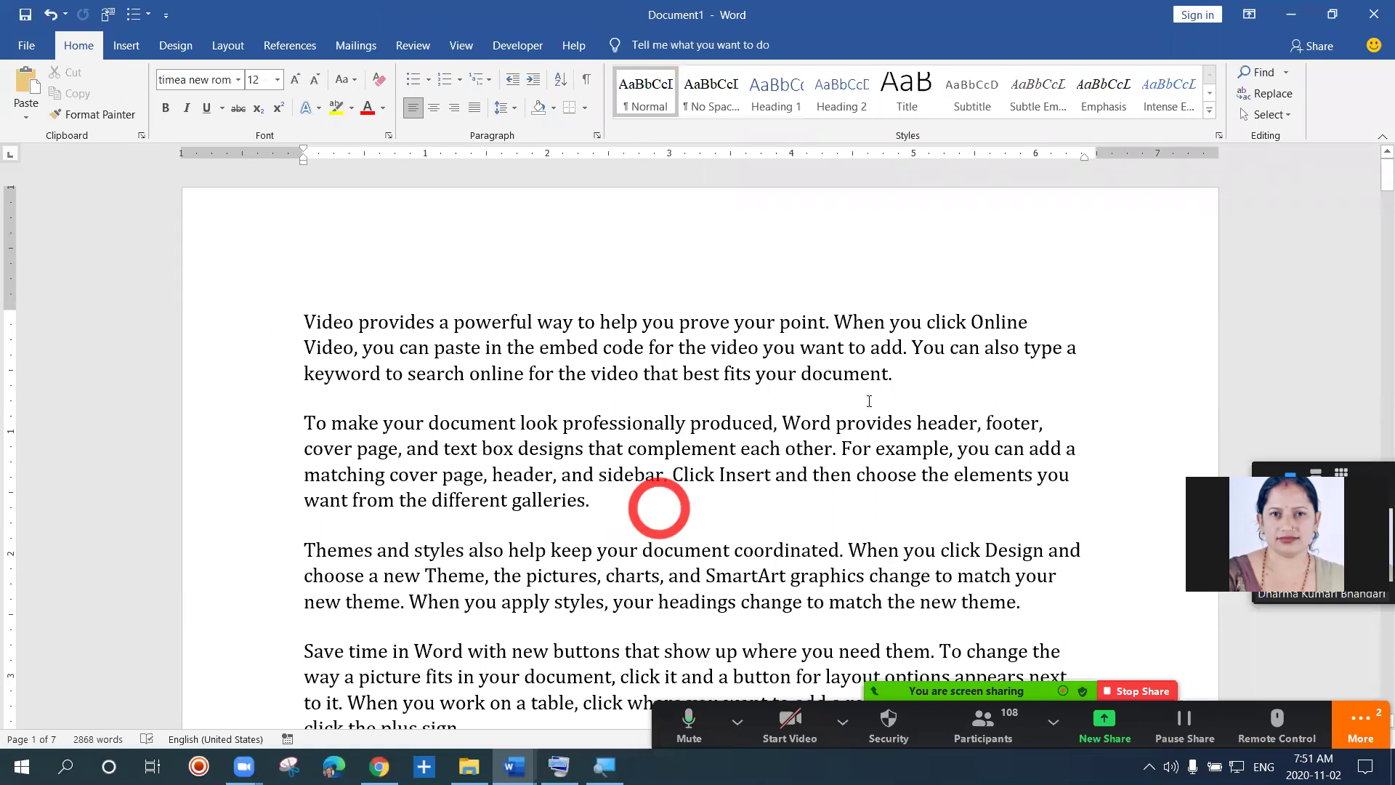
{"action": "left_click", "coordinate": [1373, 188]}
{"action": "left_click_drag", "start_coordinate": [1373, 188], "coordinate": [1375, 346]}
{"action": "left_click_drag", "start_coordinate": [1375, 204], "coordinate": [1373, 177]}
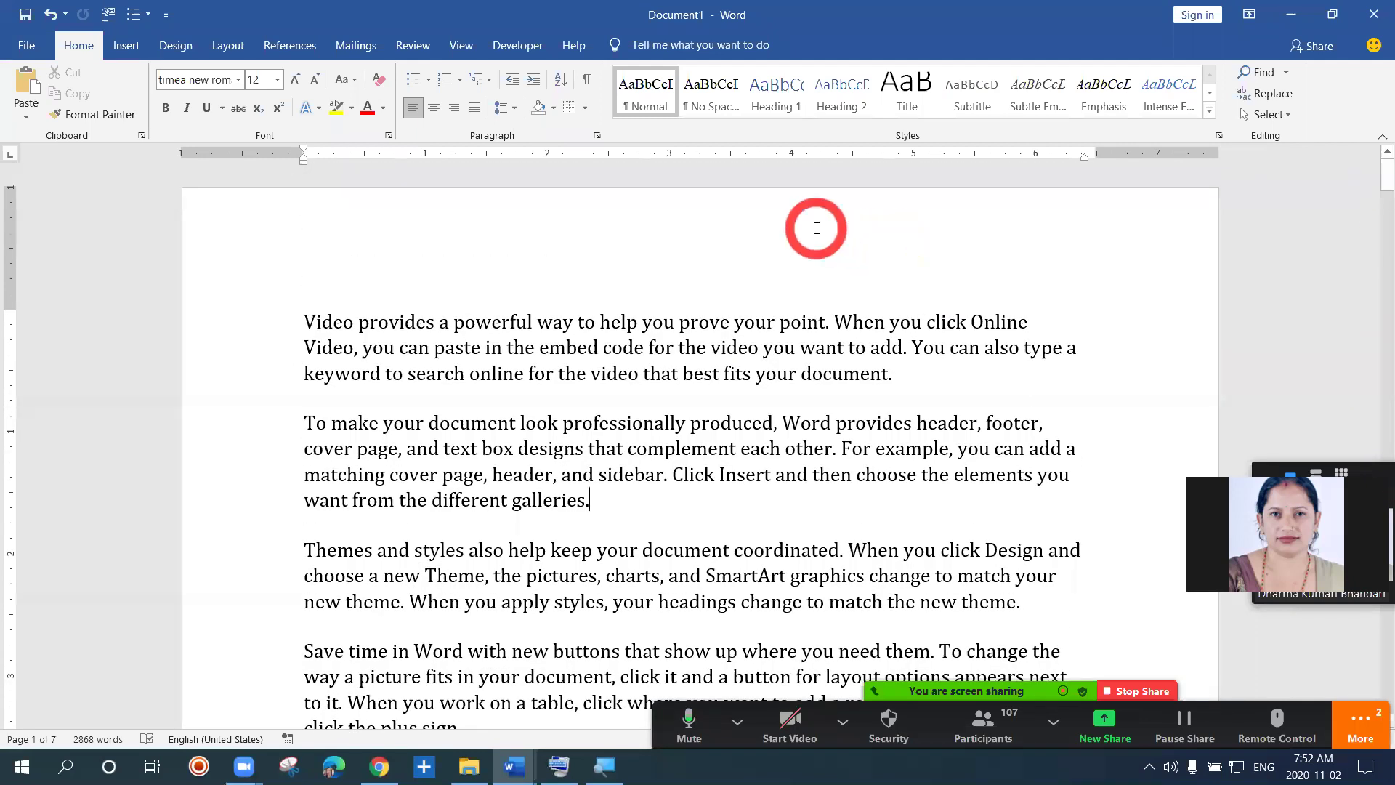
Step: Turn on Different Odd & Even Pages for the header and footer, and return to the body text on the first page
{"action": "double_click", "coordinate": [784, 232]}
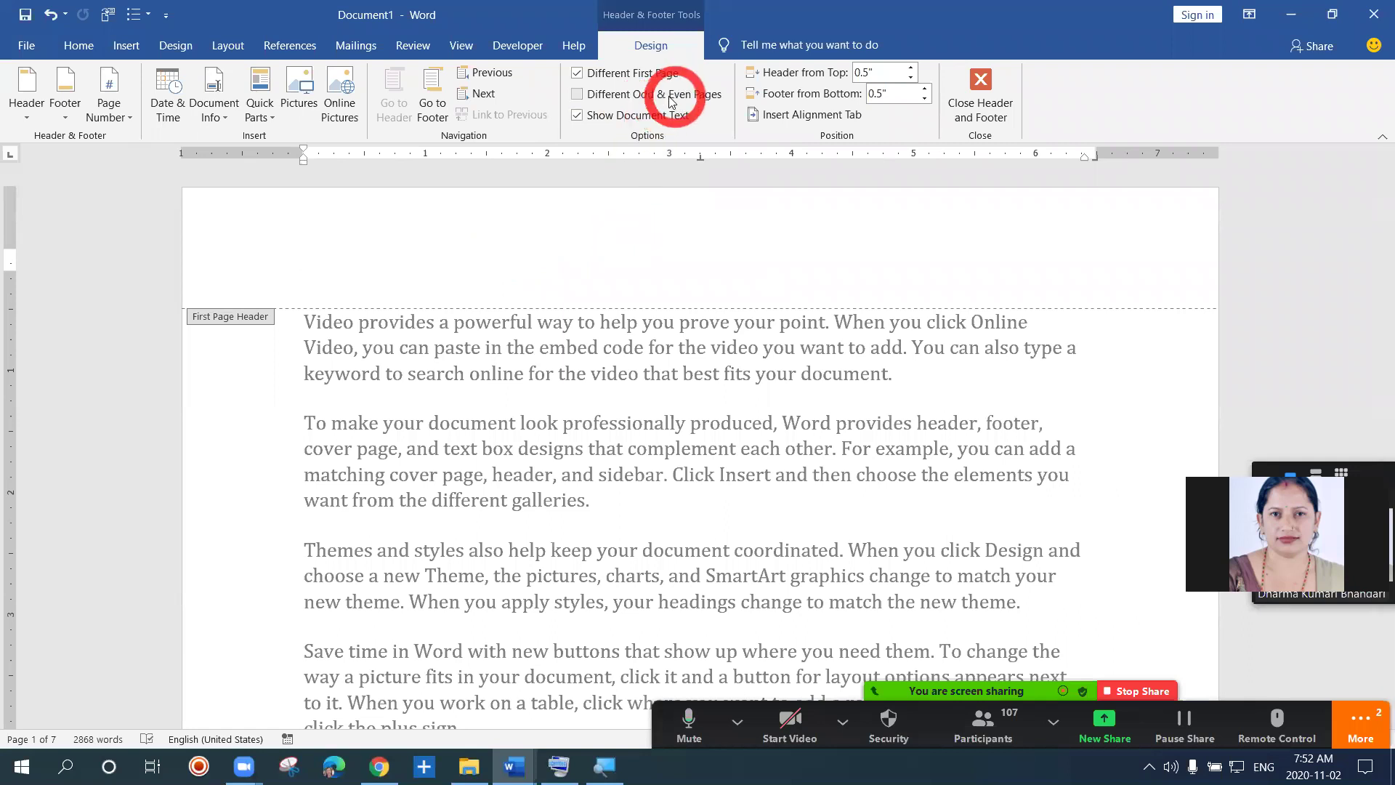
{"action": "left_click", "coordinate": [577, 94]}
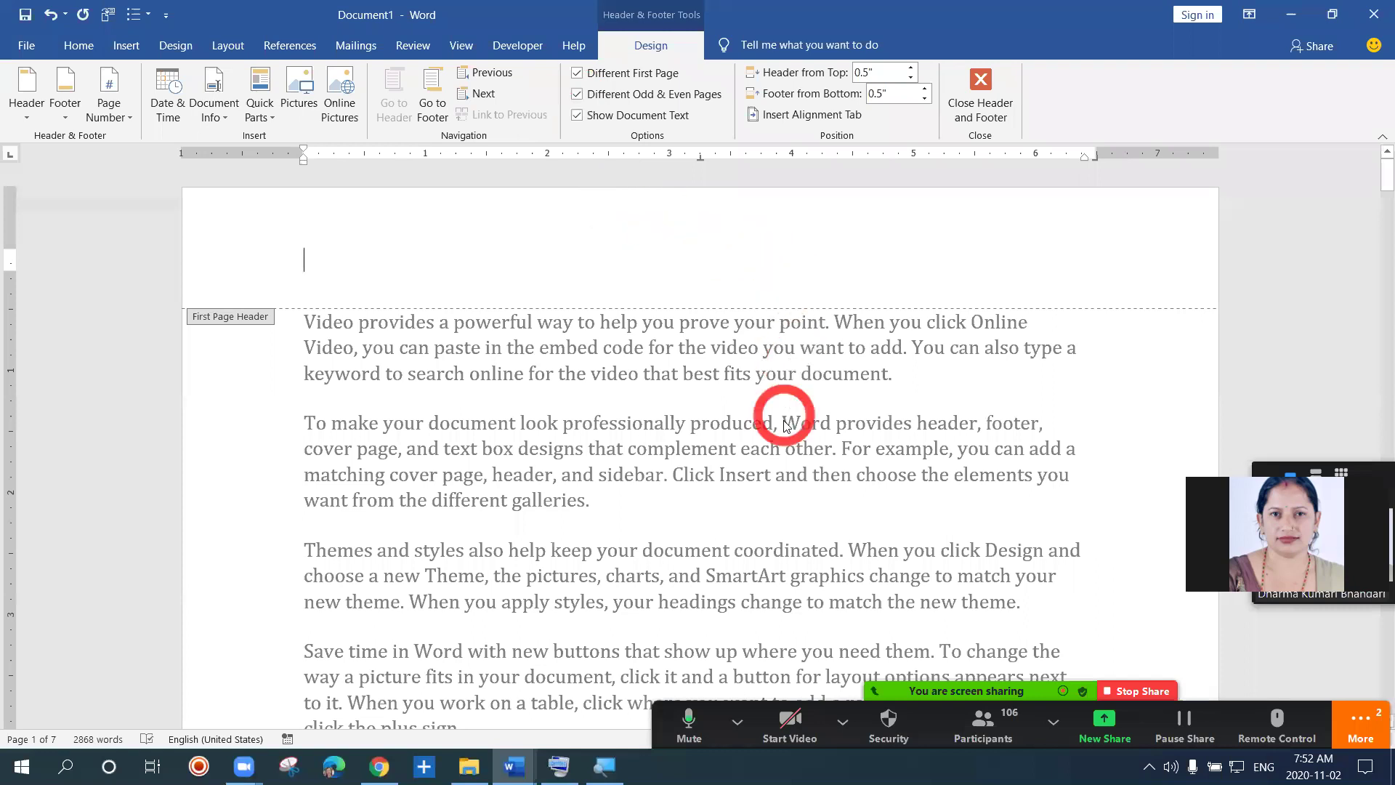
{"action": "double_click", "coordinate": [751, 449]}
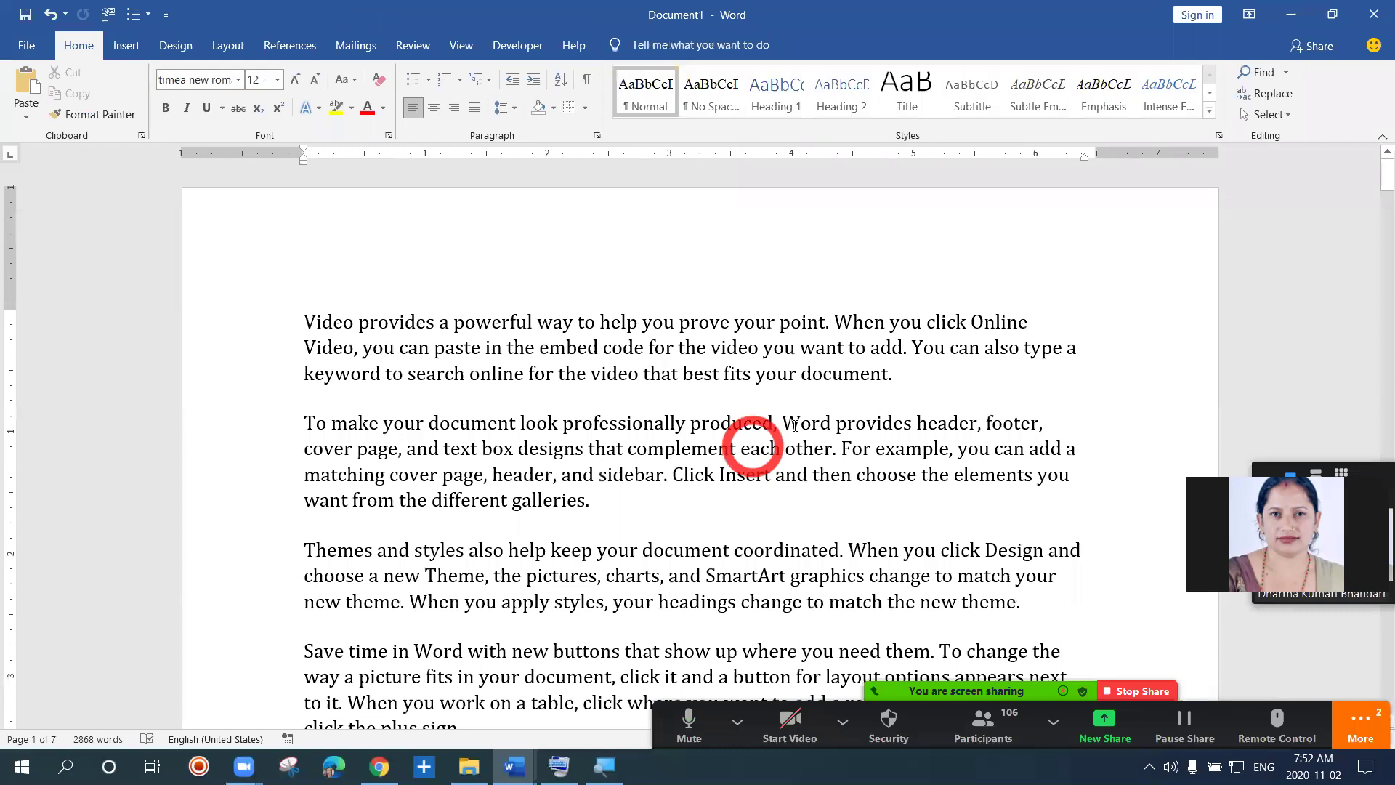
{"action": "left_click_drag", "start_coordinate": [1375, 190], "coordinate": [1375, 162]}
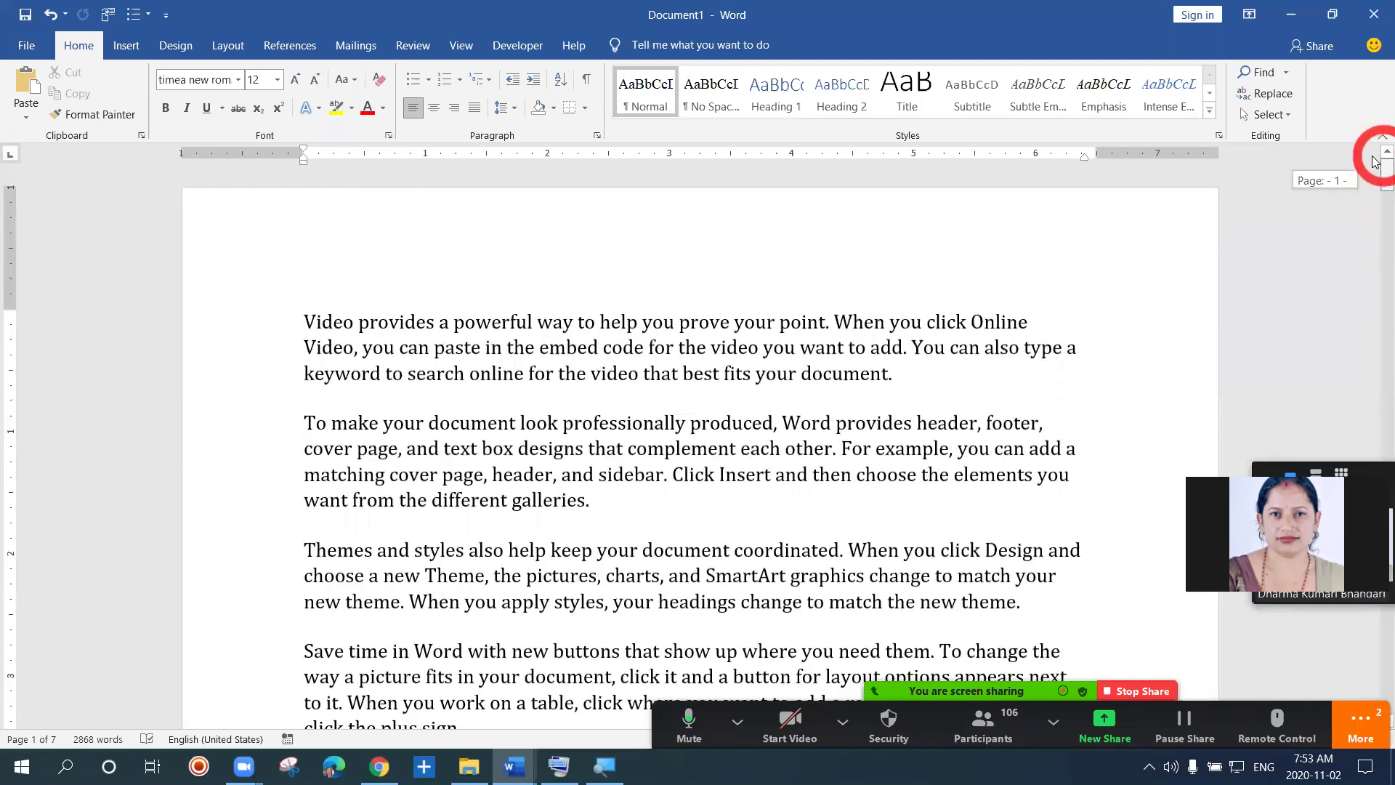
Step: Turn off Different First Page and Different Odd & Even Pages for the header and footer, and return to the body text
{"action": "double_click", "coordinate": [816, 251]}
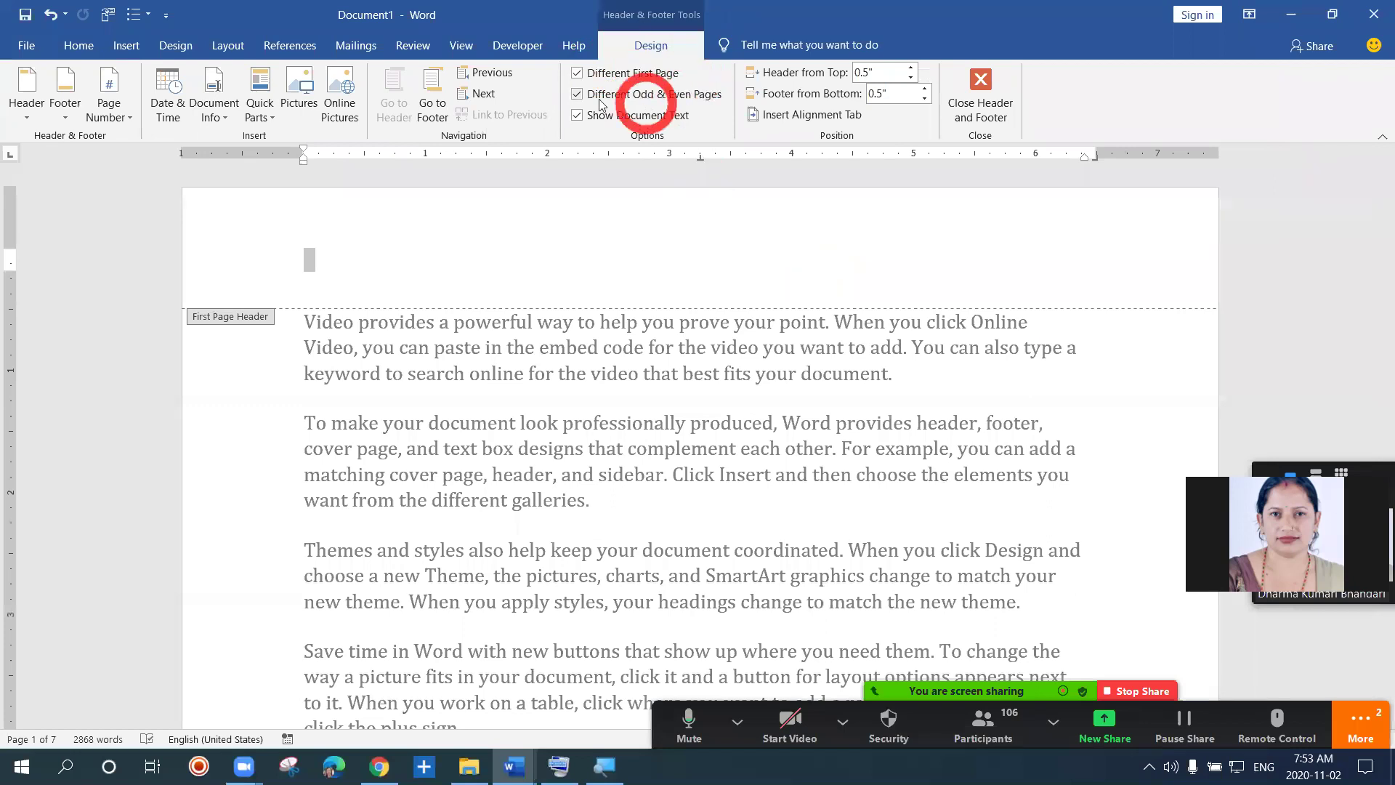
{"action": "left_click", "coordinate": [577, 74]}
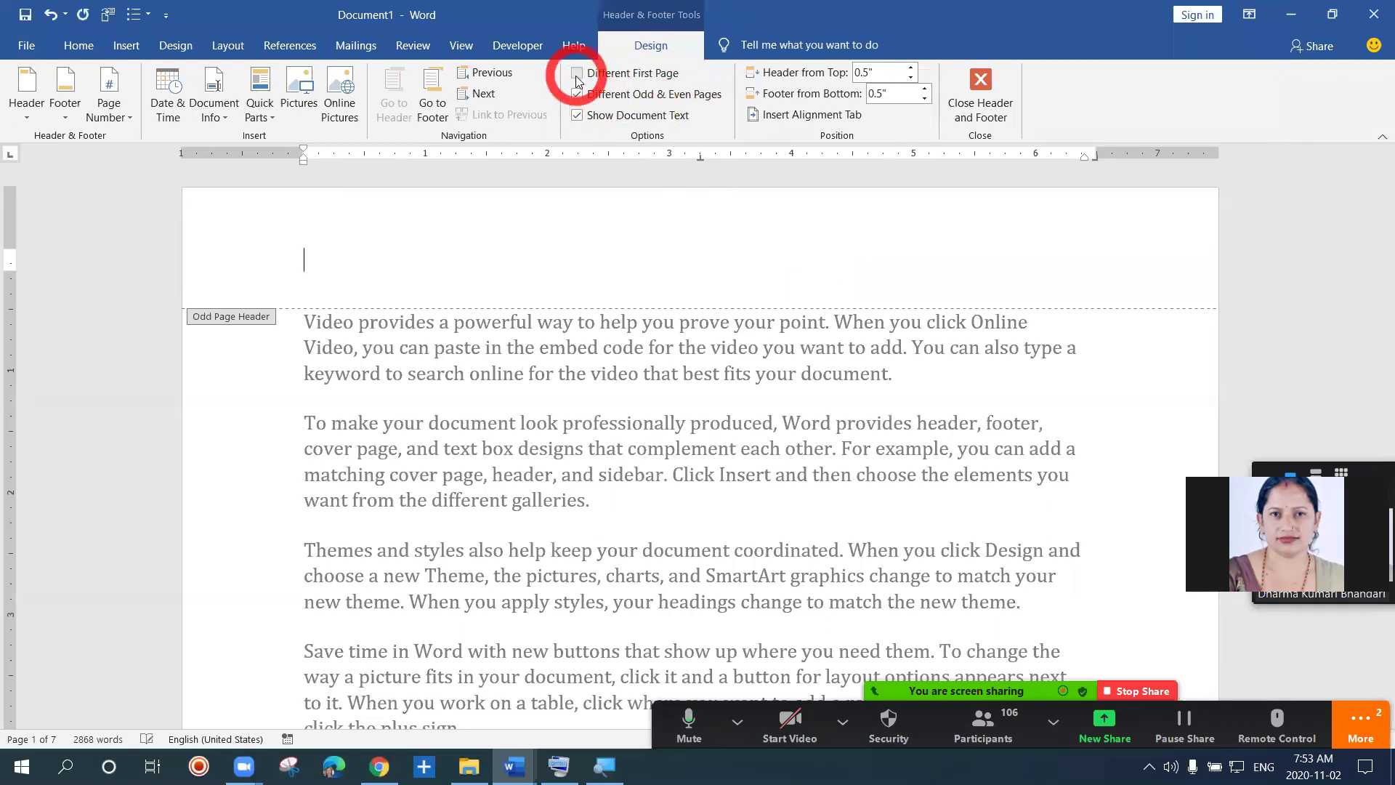
{"action": "left_click", "coordinate": [577, 93]}
{"action": "left_click", "coordinate": [672, 289]}
{"action": "left_click", "coordinate": [699, 393]}
{"action": "left_click", "coordinate": [980, 91]}
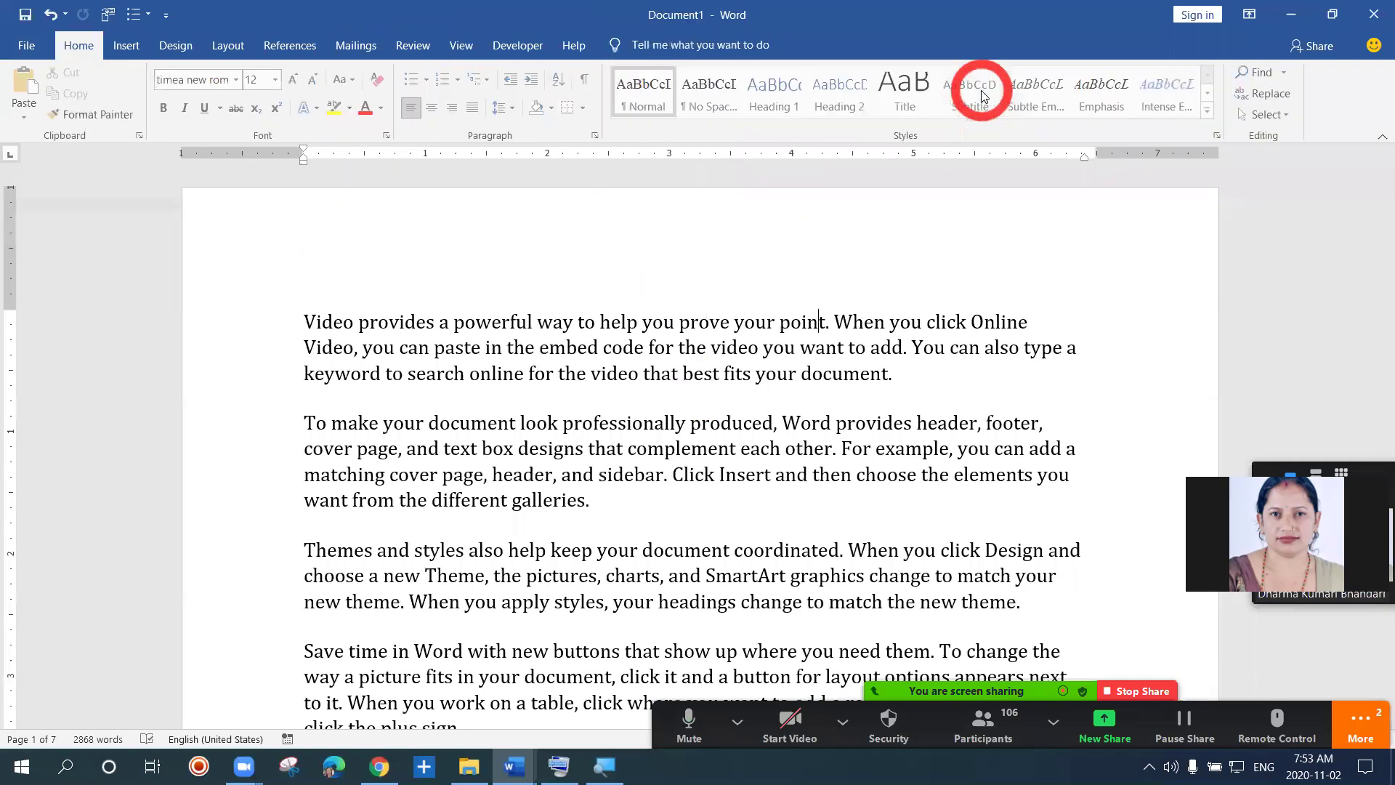
{"action": "left_click", "coordinate": [971, 347]}
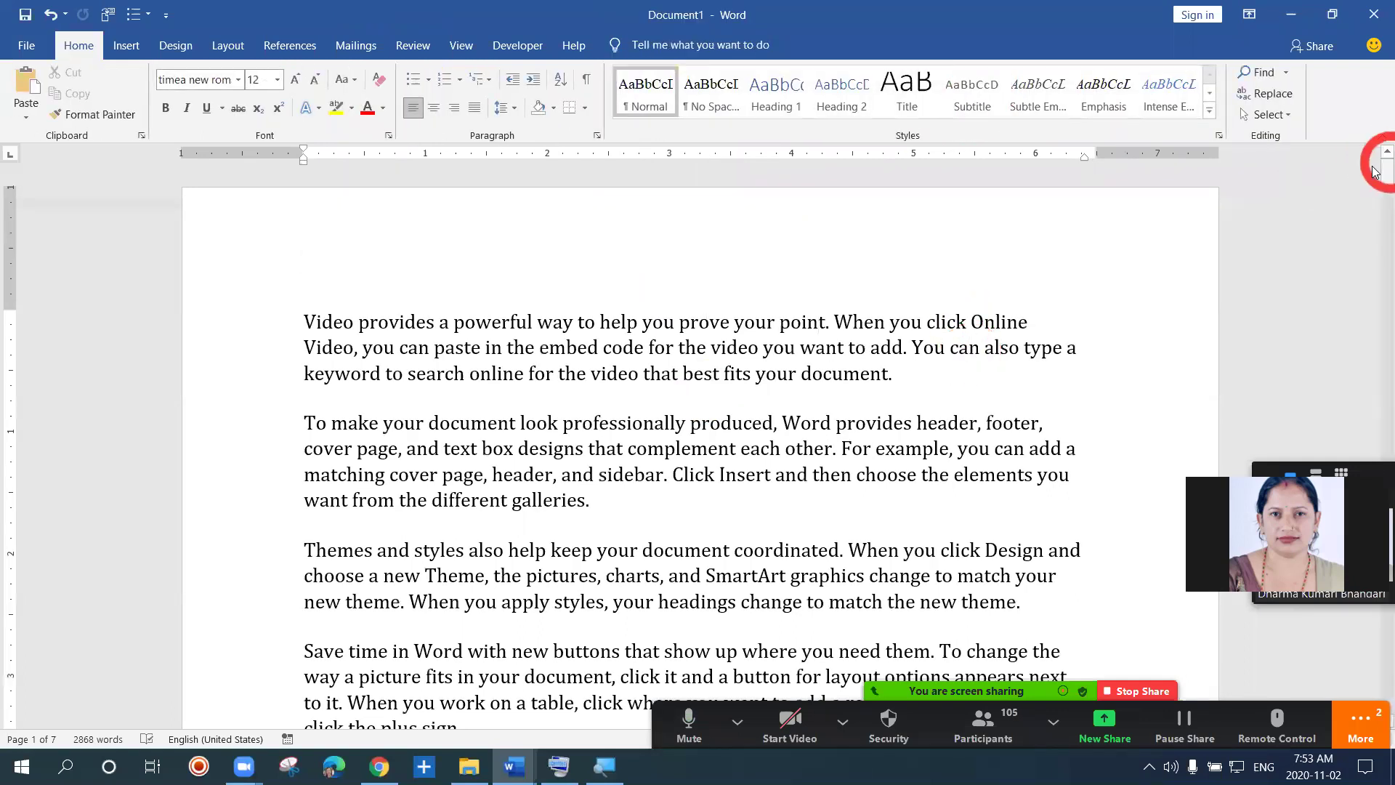
Step: Check the page numbers at the foot of the pages from the first page down to page 3
{"action": "mouse_move", "coordinate": [1375, 172]}
{"action": "left_mouse_down"}
{"action": "mouse_move", "coordinate": [1375, 396]}
{"action": "mouse_move", "coordinate": [1376, 155]}
{"action": "left_mouse_up"}
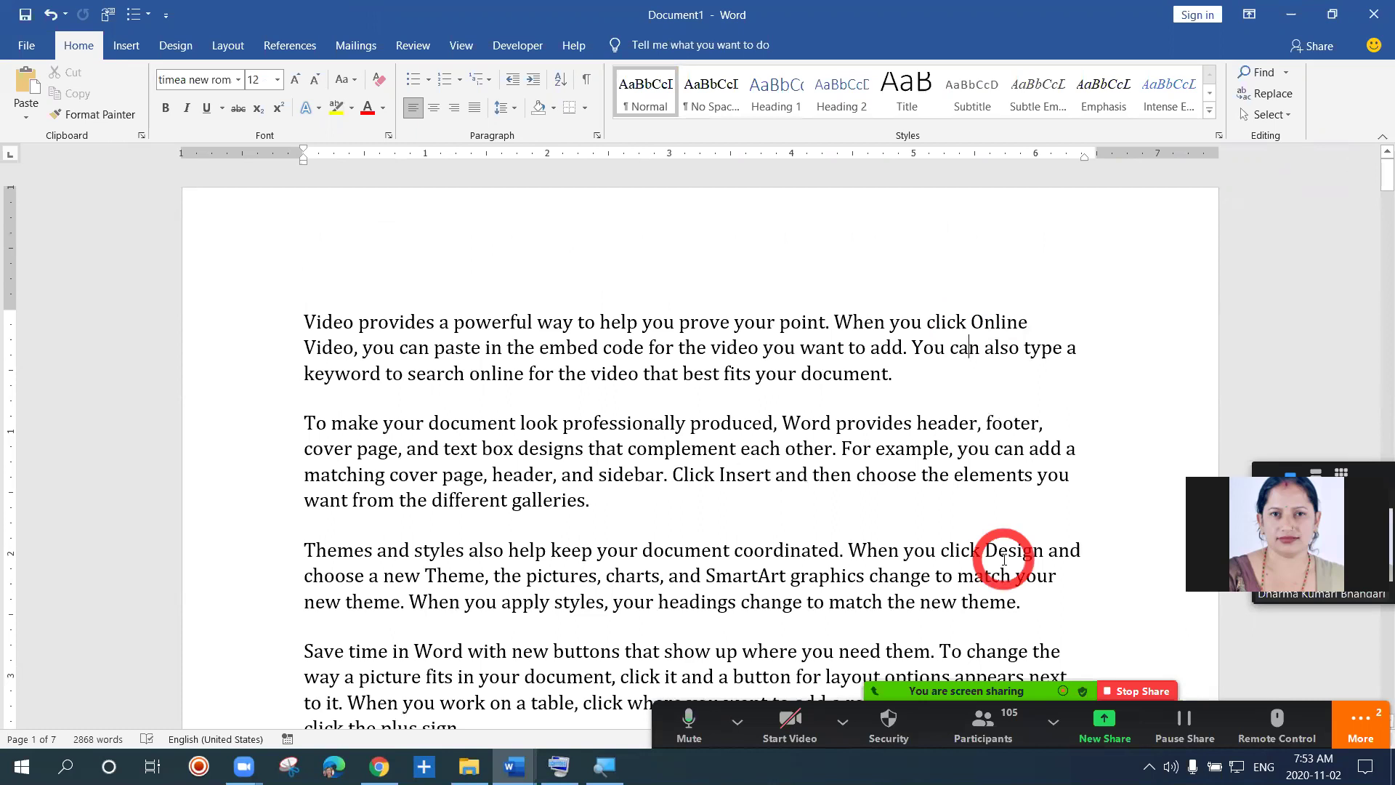
{"action": "double_click", "coordinate": [900, 451]}
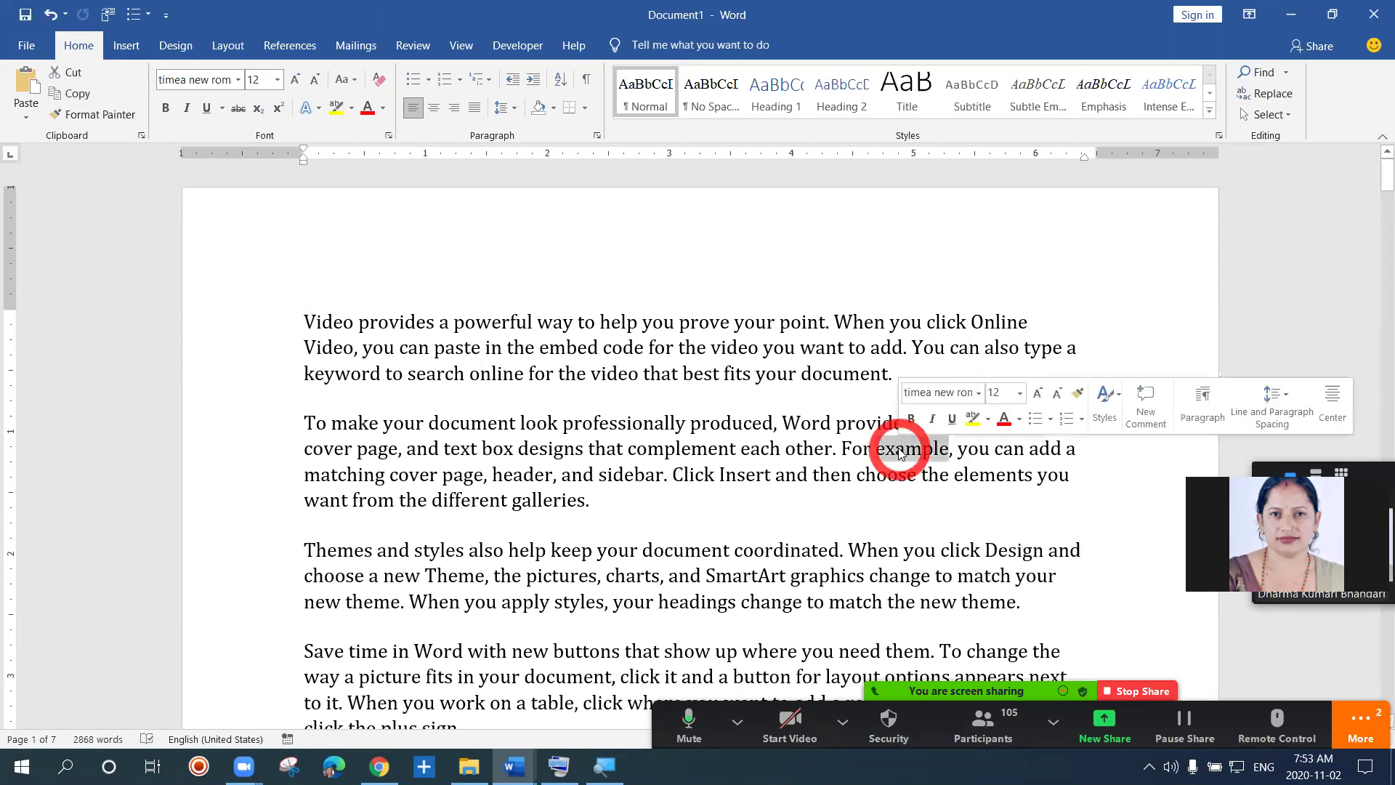
{"action": "left_click", "coordinate": [794, 378]}
{"action": "left_click", "coordinate": [1030, 325]}
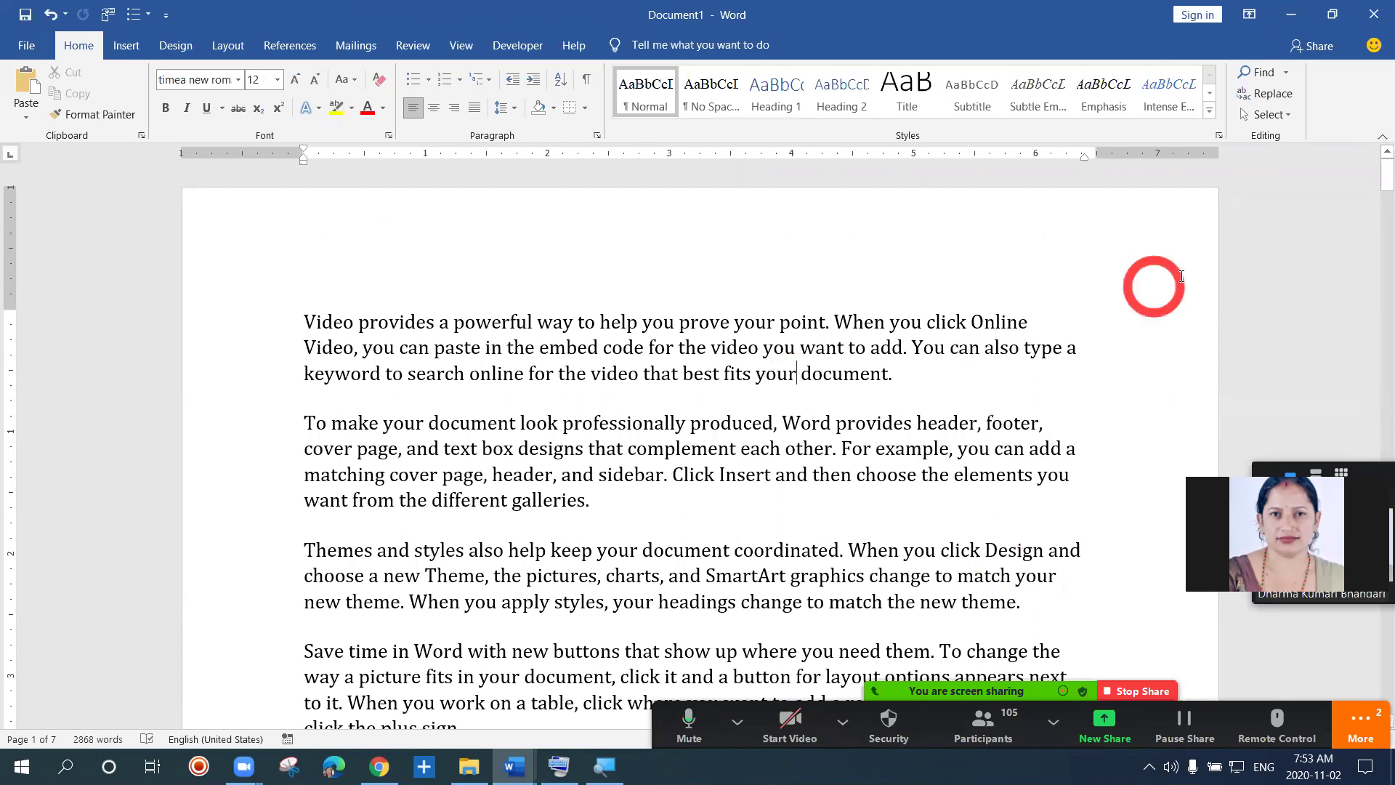
{"action": "mouse_move", "coordinate": [1385, 177]}
{"action": "left_mouse_down"}
{"action": "mouse_move", "coordinate": [1375, 398]}
{"action": "mouse_move", "coordinate": [1378, 181]}
{"action": "left_mouse_up"}
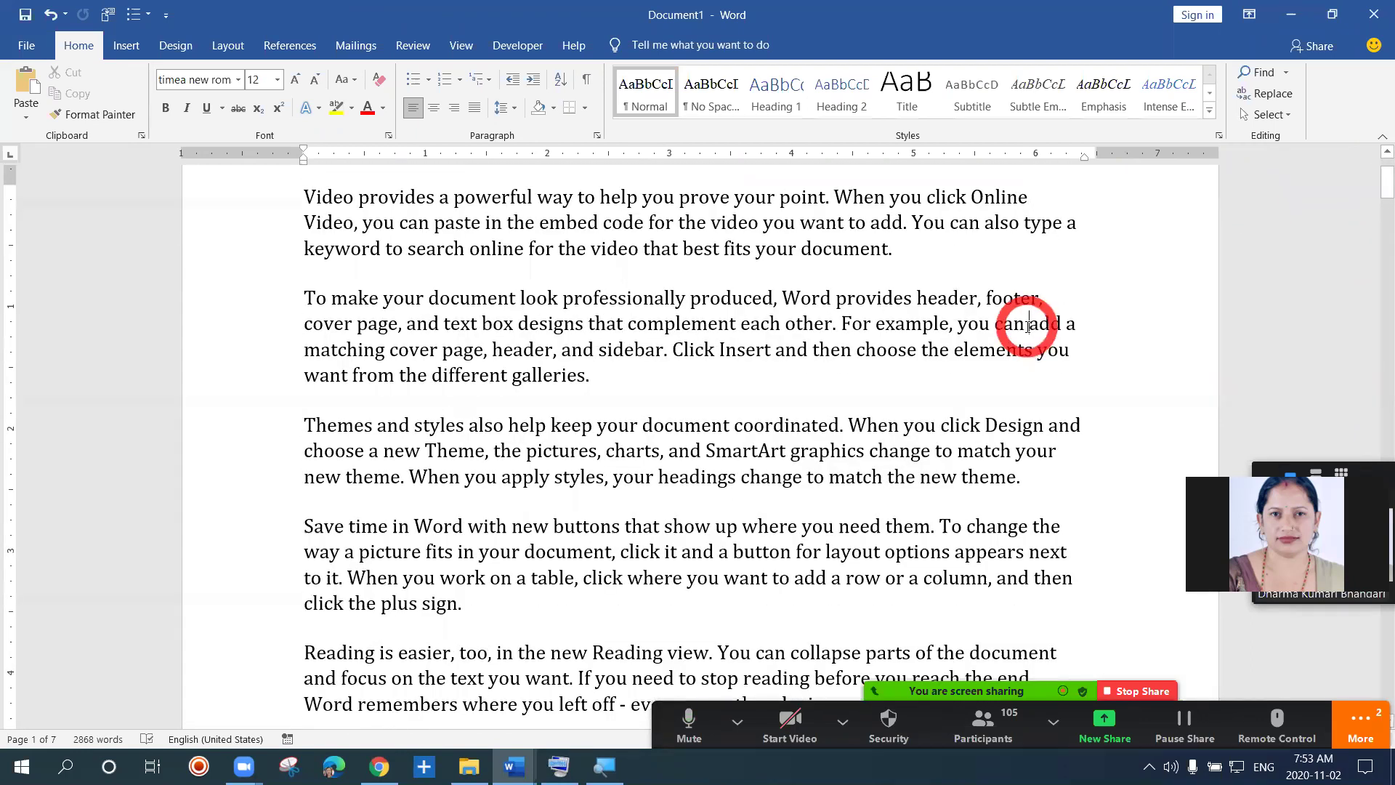
{"action": "left_click", "coordinate": [987, 373]}
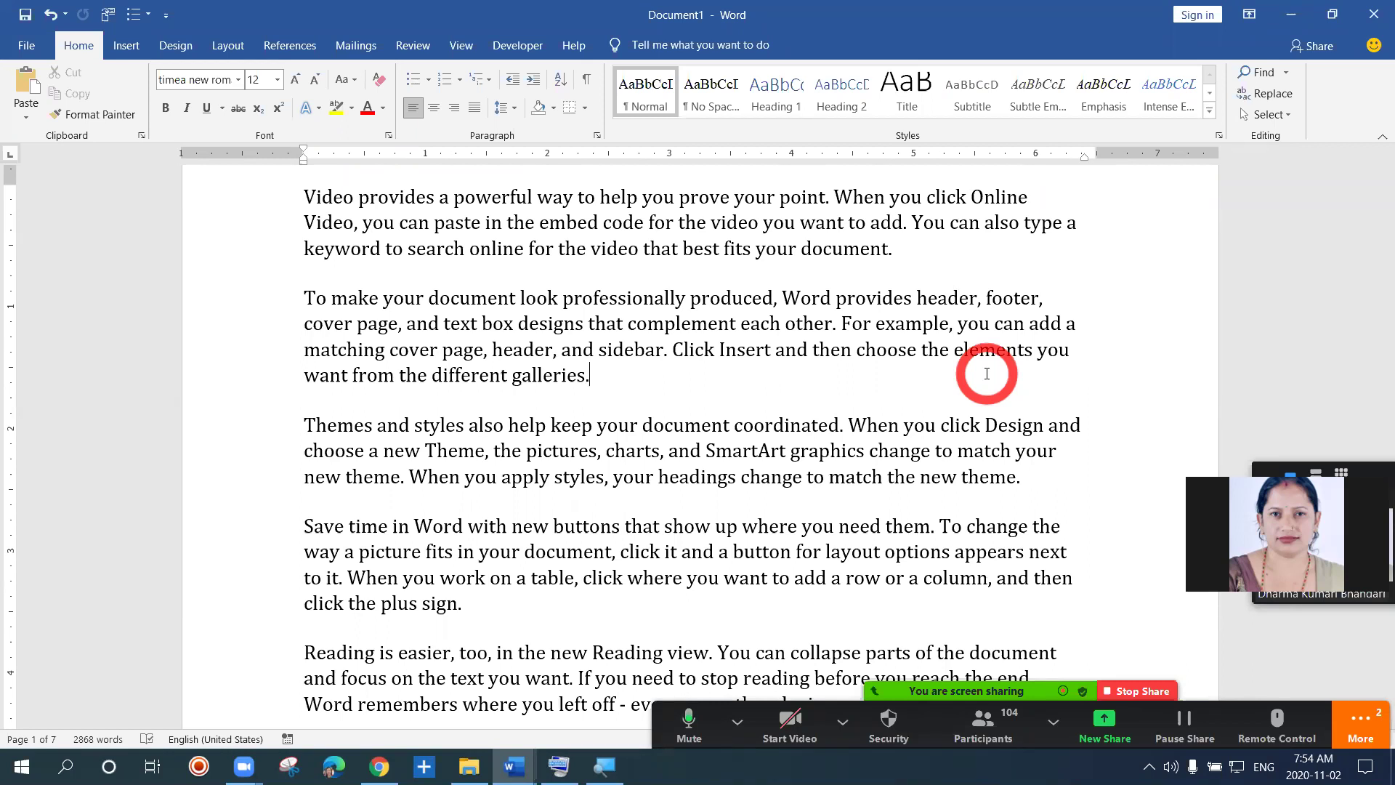
{"action": "left_click_drag", "start_coordinate": [1373, 207], "coordinate": [1374, 386]}
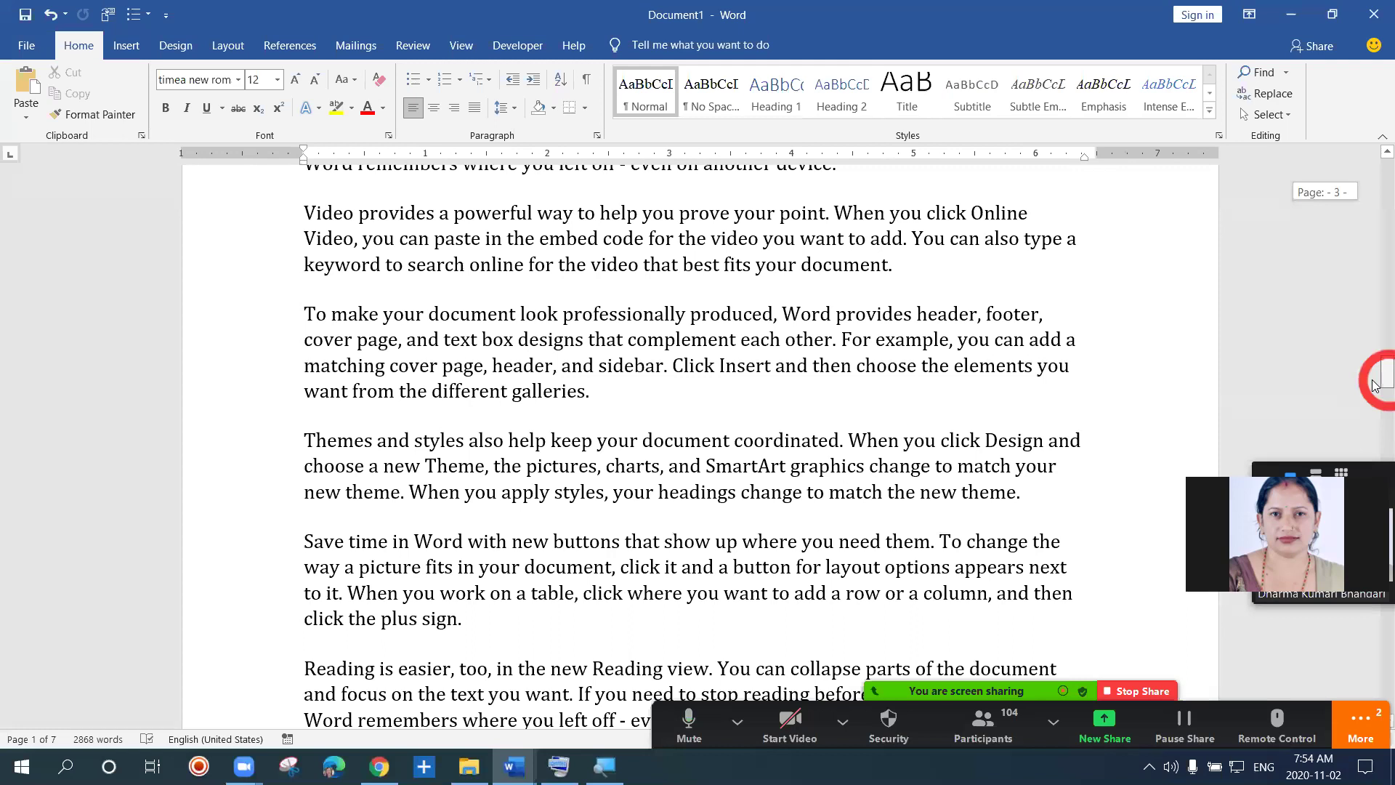
{"action": "left_click_drag", "start_coordinate": [1374, 386], "coordinate": [1374, 323]}
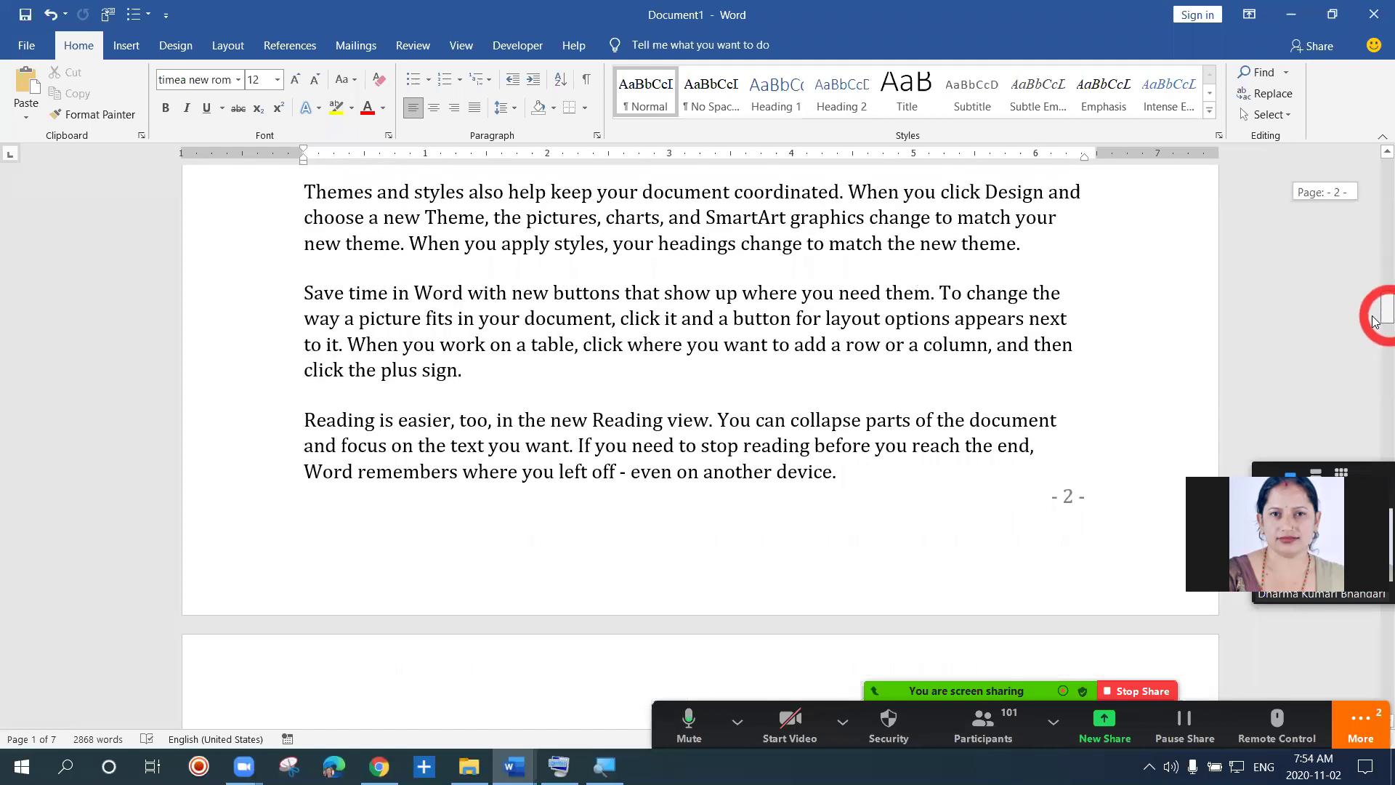
{"action": "left_click_drag", "start_coordinate": [1374, 322], "coordinate": [1374, 282]}
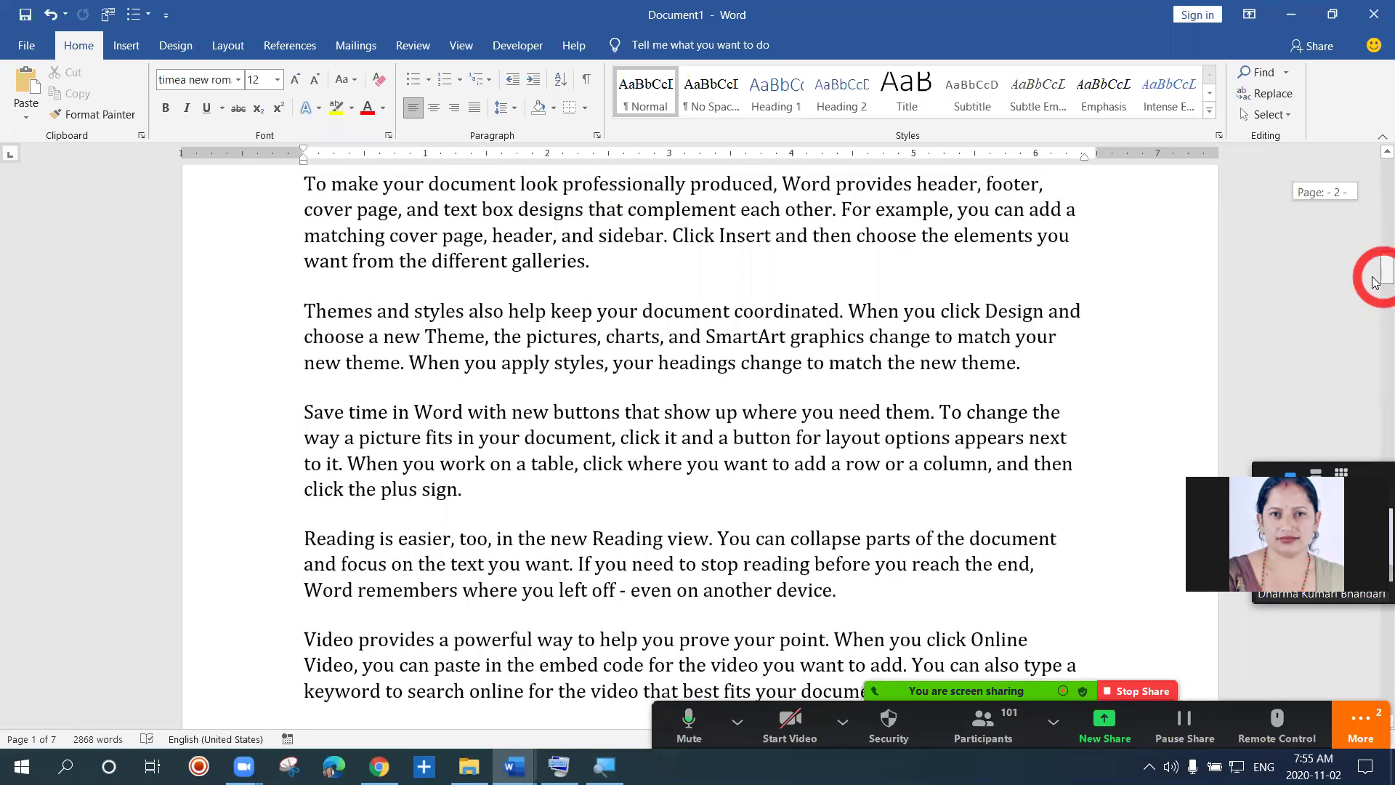
{"action": "left_click_drag", "start_coordinate": [1374, 281], "coordinate": [1374, 411]}
Step: Place the insertion point at the end of the last paragraph on page 3
{"action": "left_click", "coordinate": [928, 463]}
{"action": "left_click", "coordinate": [842, 364]}
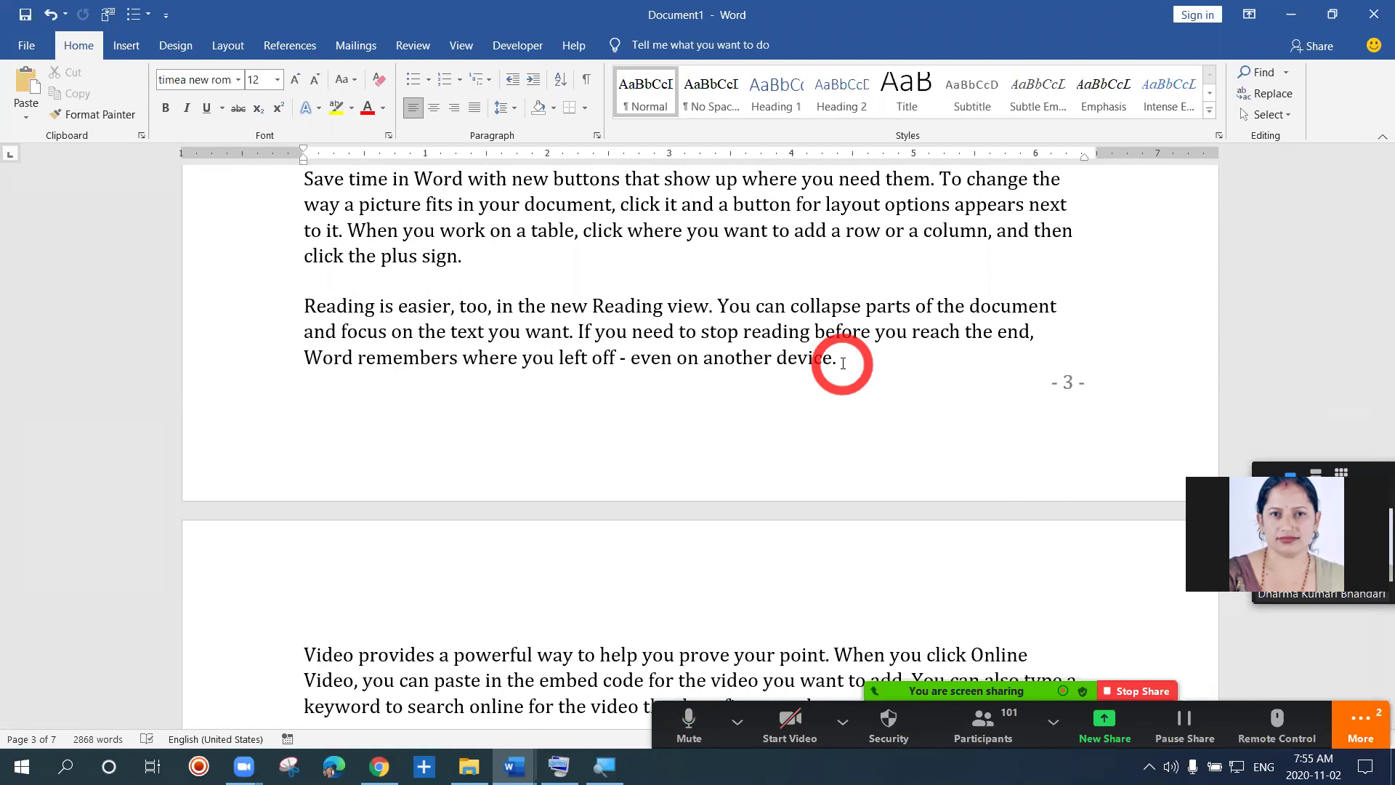
{"action": "left_click", "coordinate": [843, 363]}
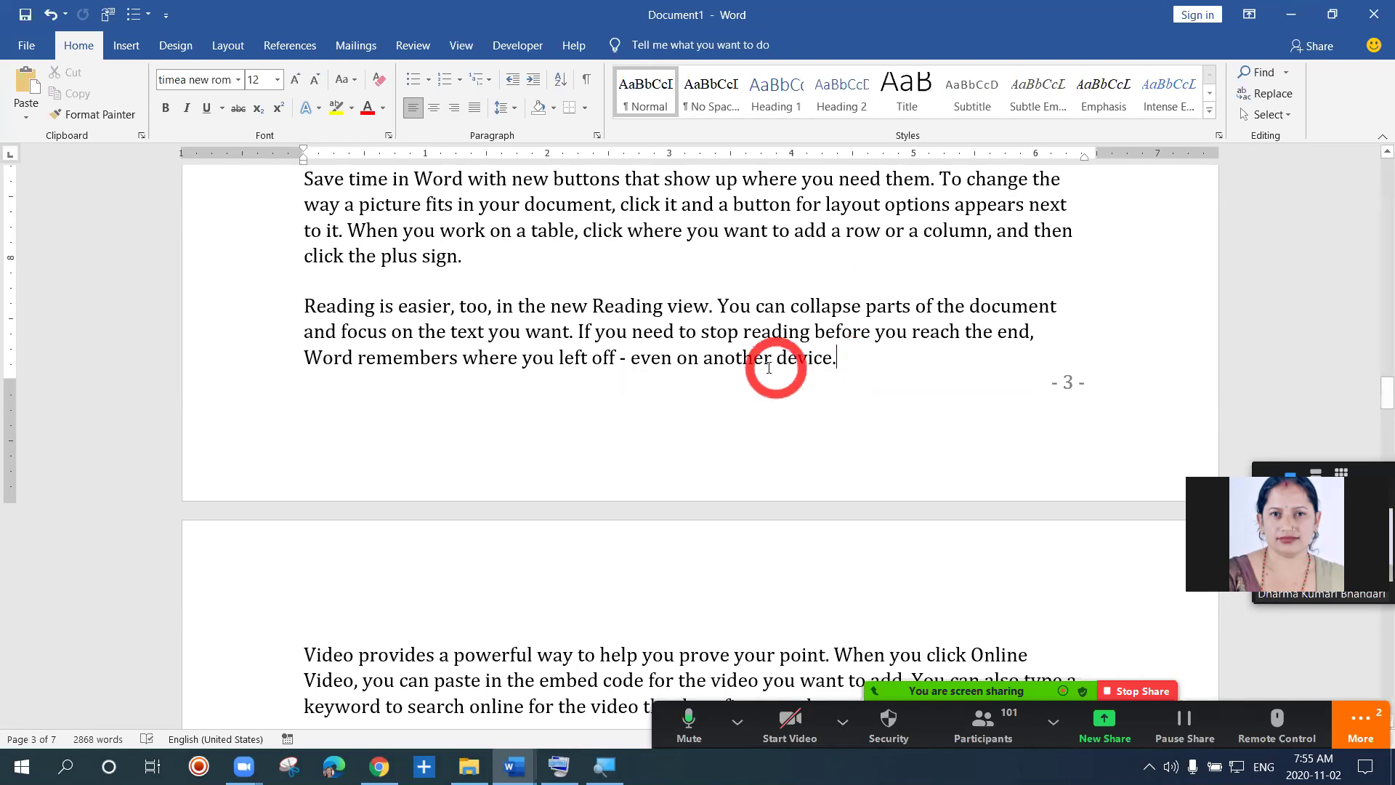
{"action": "left_click", "coordinate": [839, 360]}
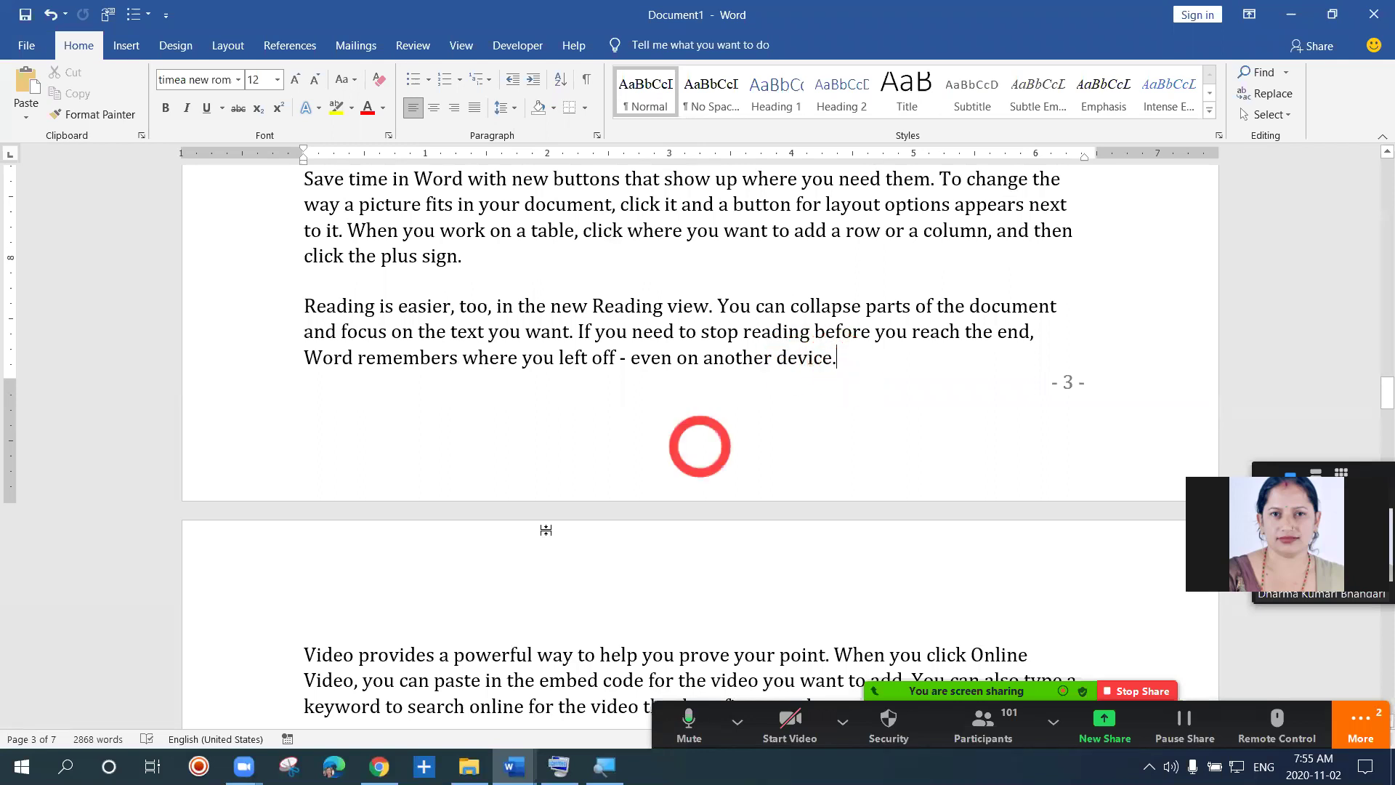
{"action": "left_click", "coordinate": [306, 656]}
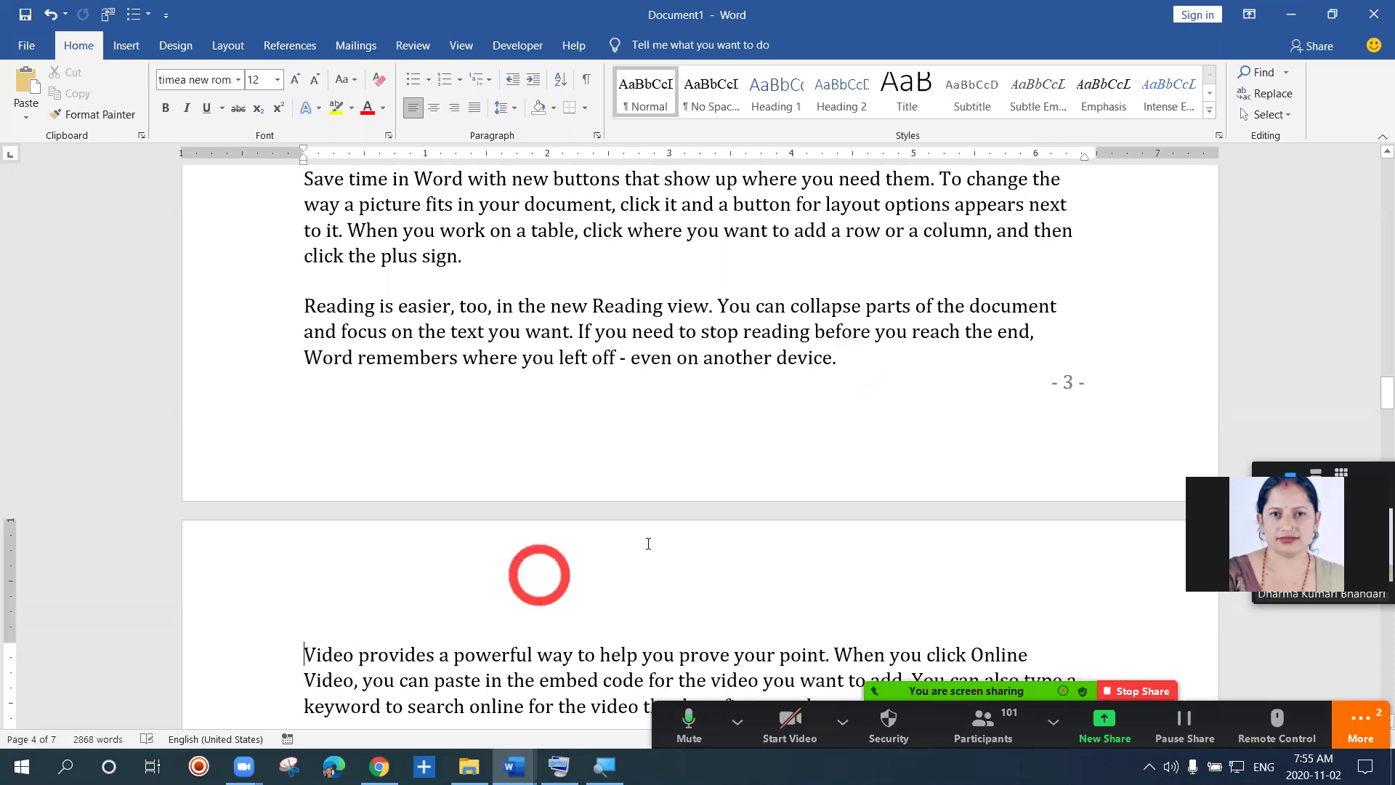
{"action": "left_click", "coordinate": [863, 364]}
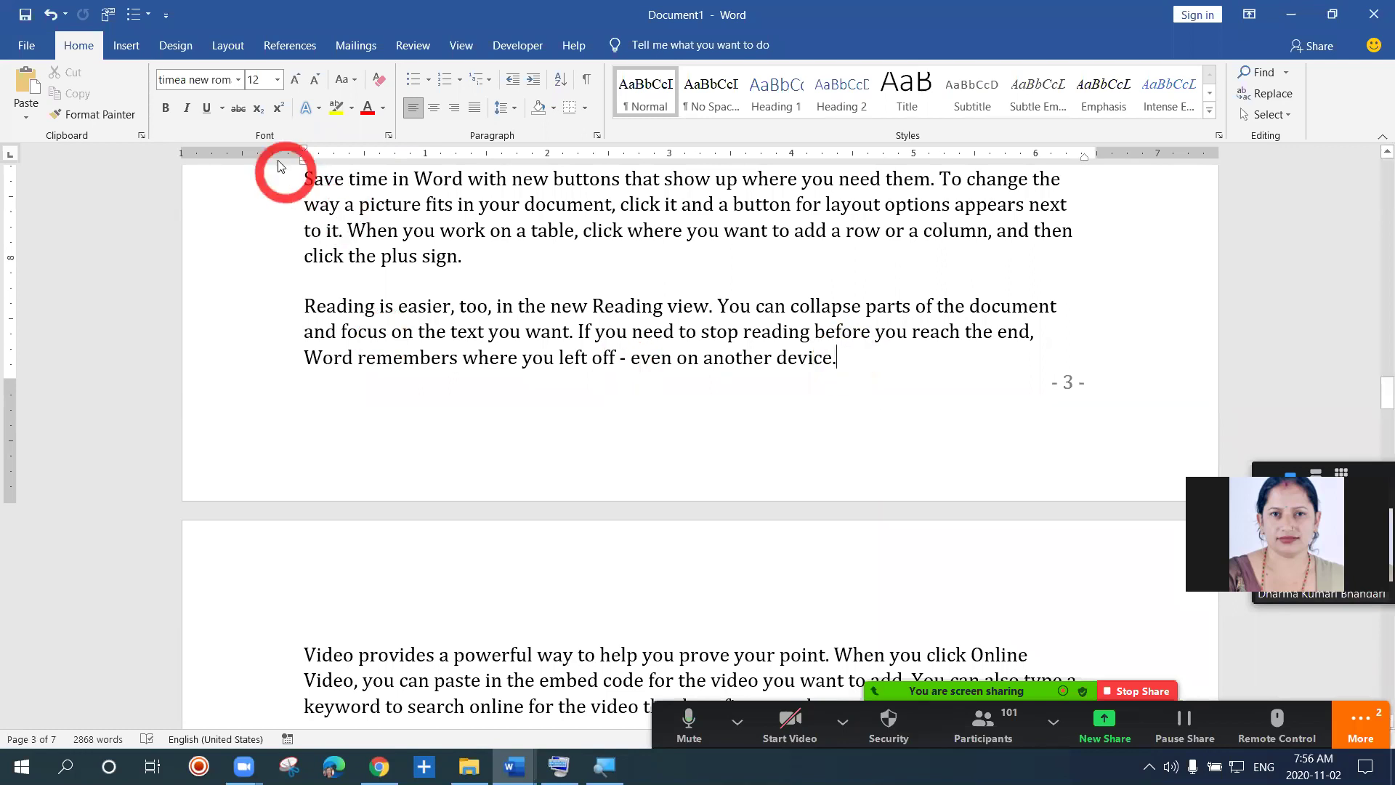
Step: Insert a Next Page section break after the last paragraph on page 3, and undo it
{"action": "left_click", "coordinate": [224, 47]}
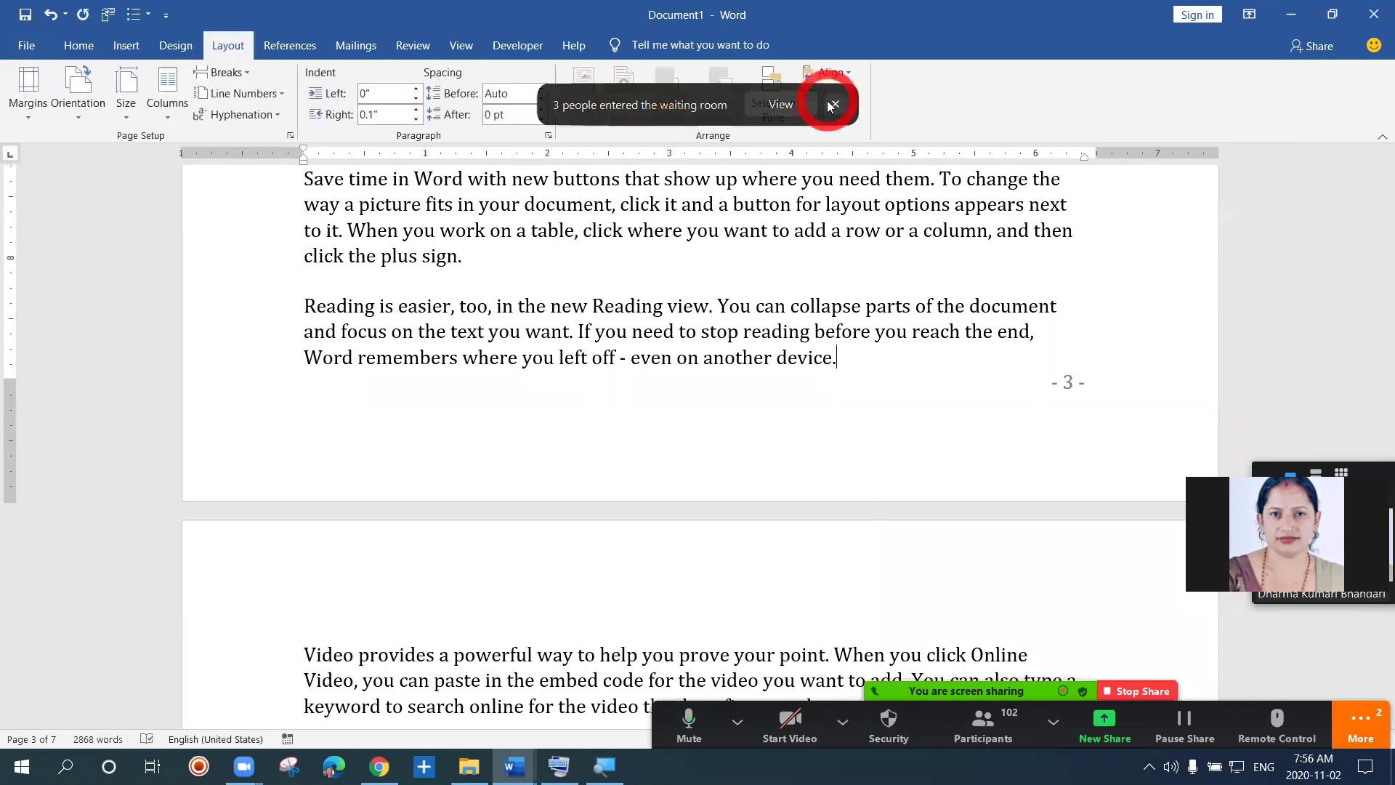
{"action": "left_click", "coordinate": [834, 106]}
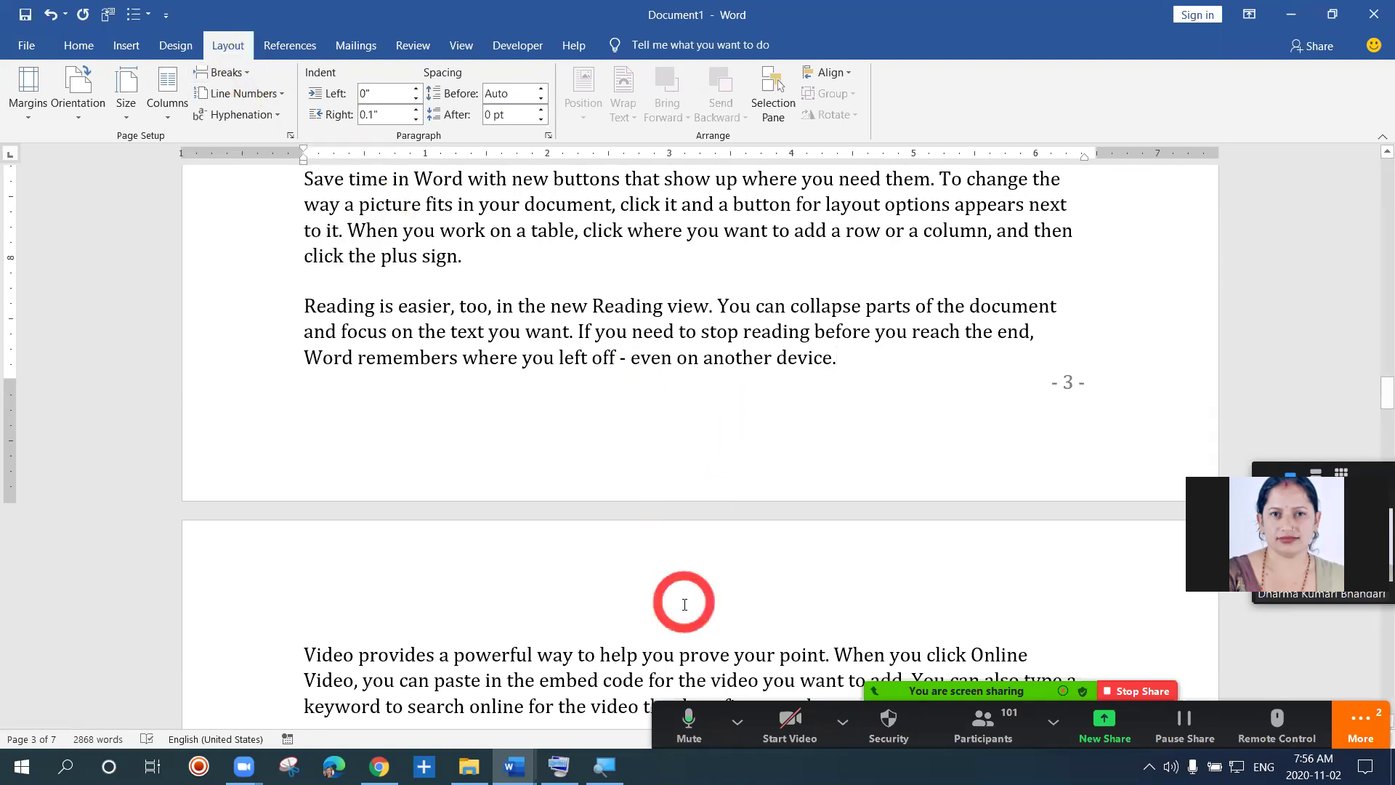
{"action": "left_click", "coordinate": [244, 73]}
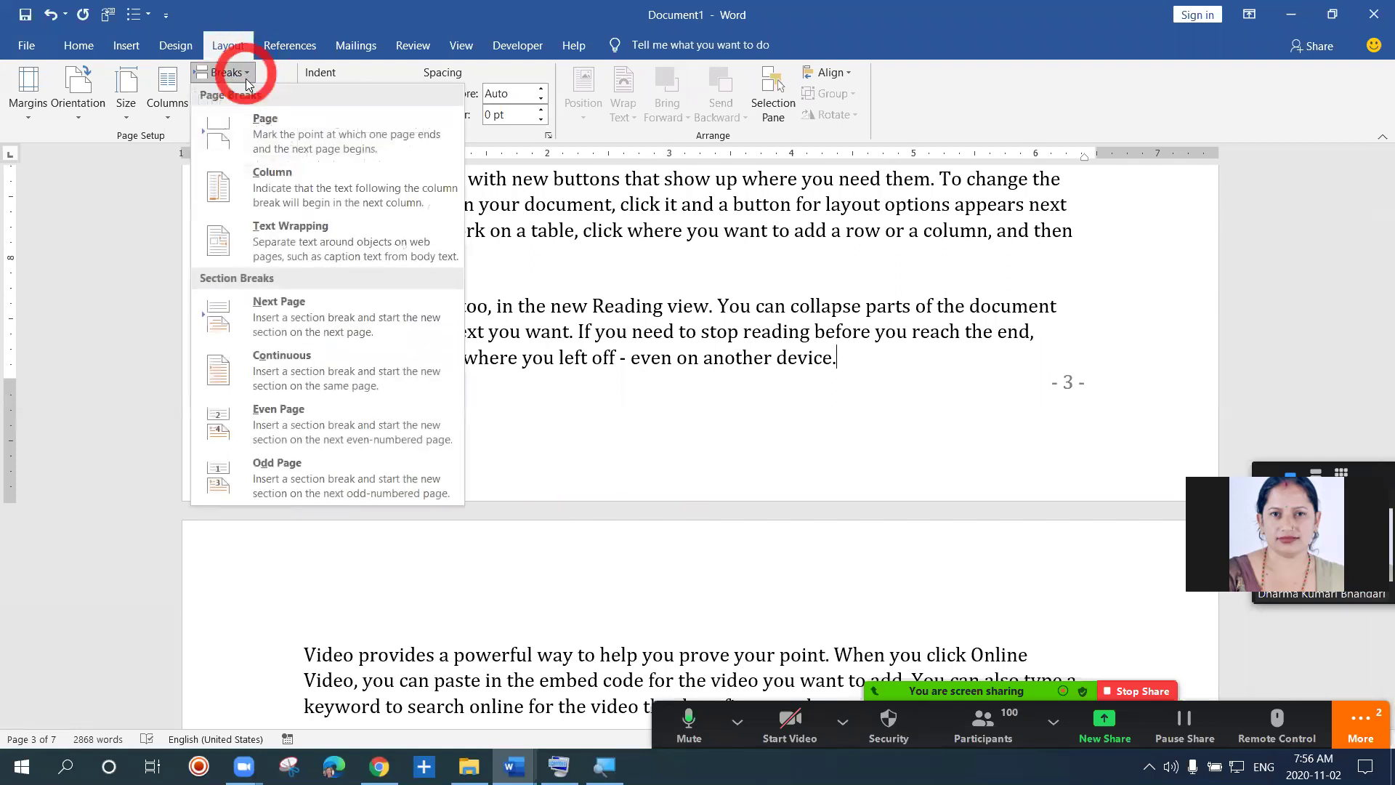
{"action": "left_click", "coordinate": [278, 317]}
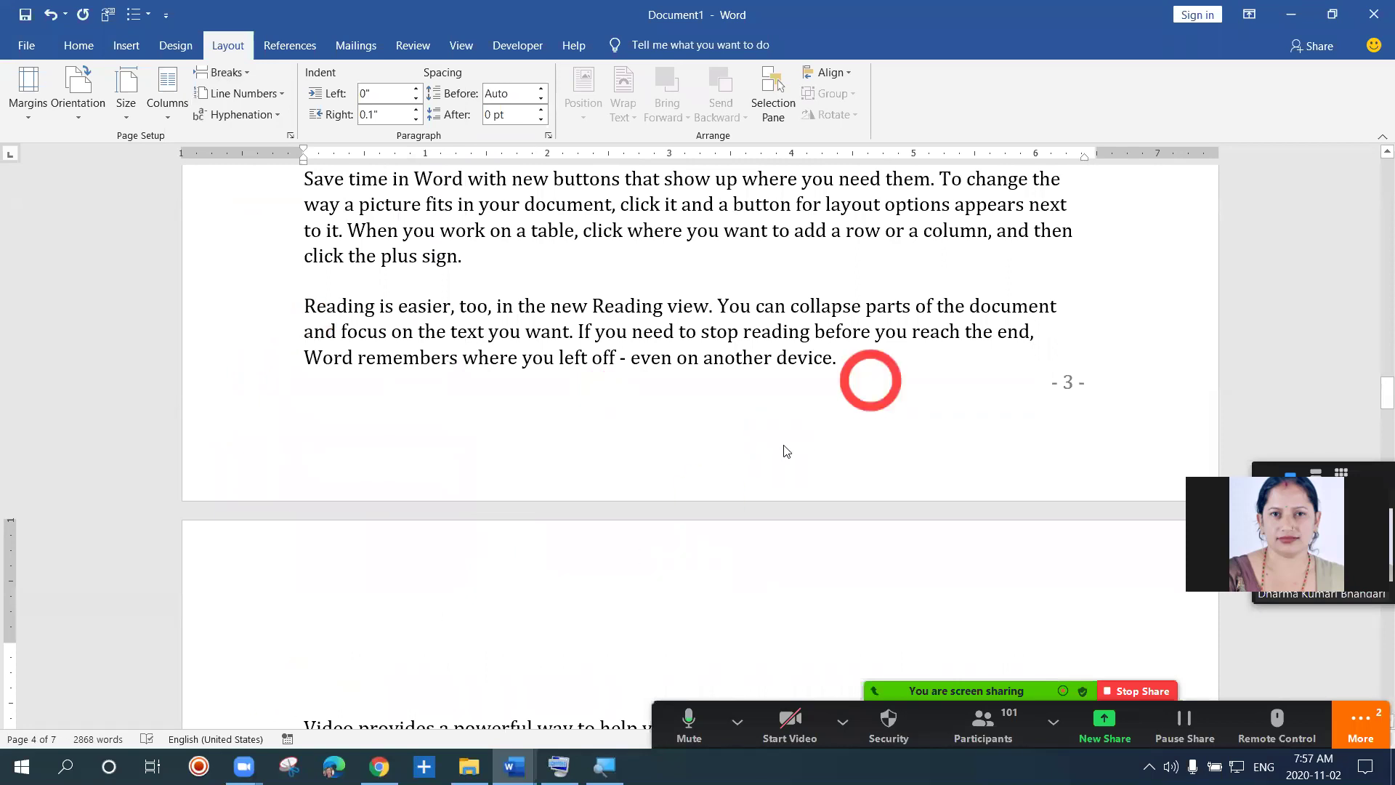
{"action": "key", "text": "ctrl+z"}
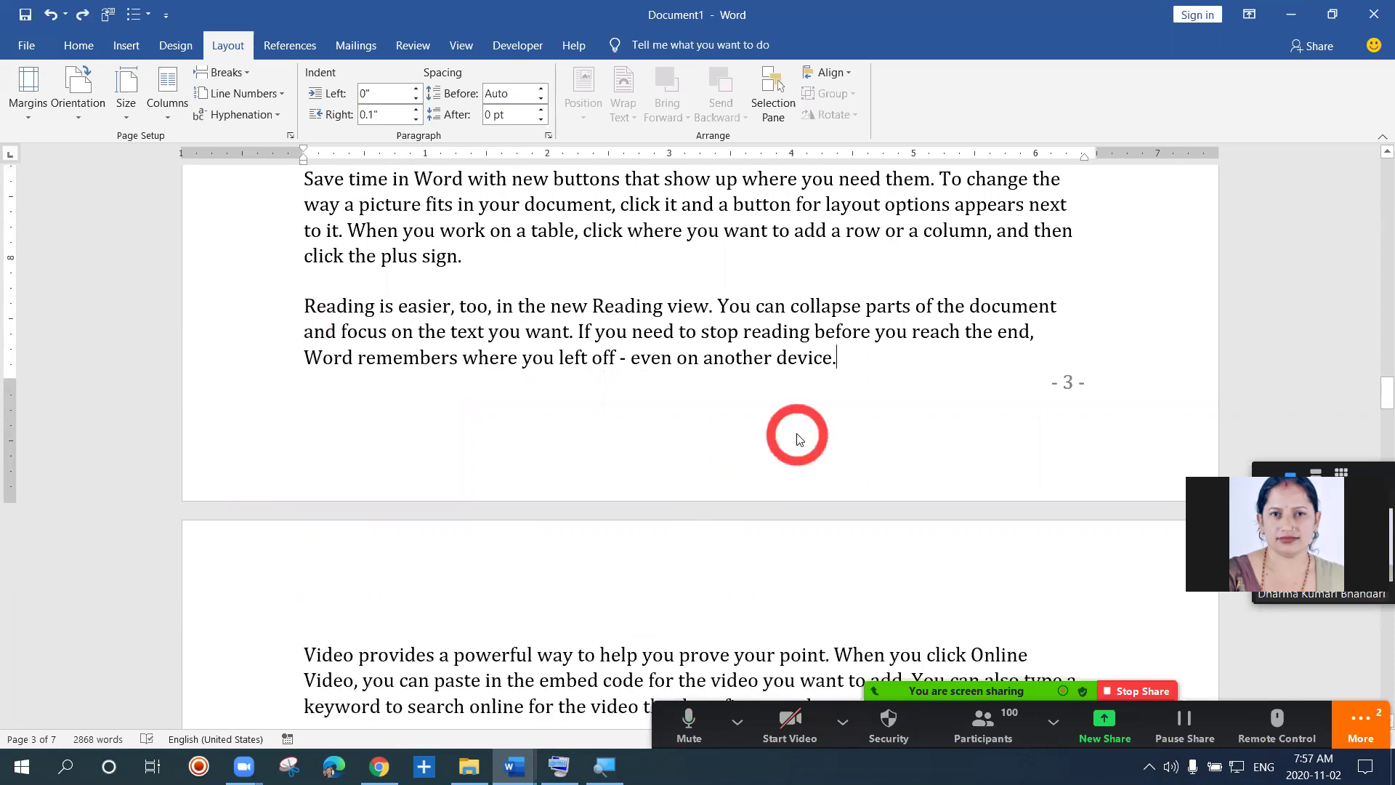
Step: Insert a Next Page section break at the end of the last paragraph on page 3
{"action": "left_click", "coordinate": [247, 74]}
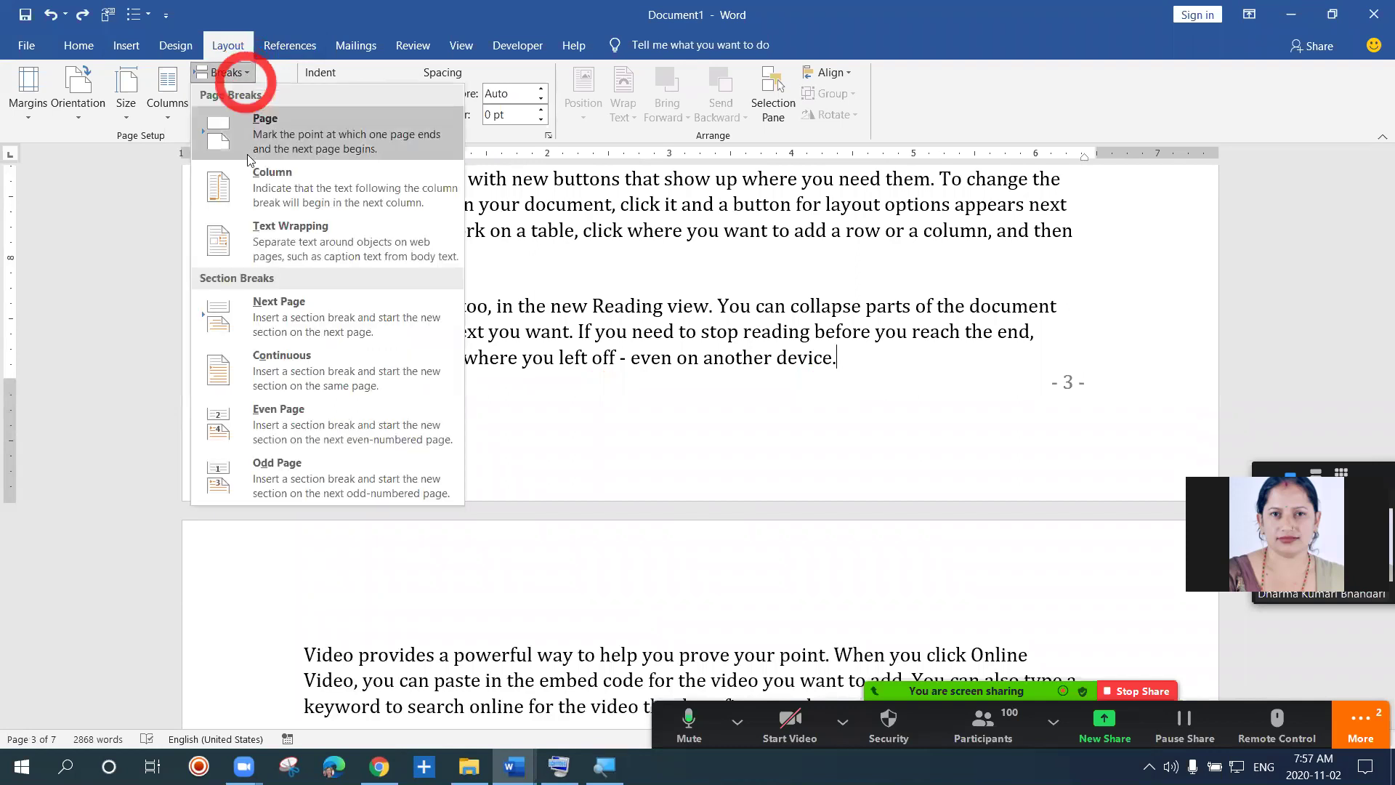
{"action": "left_click", "coordinate": [282, 312]}
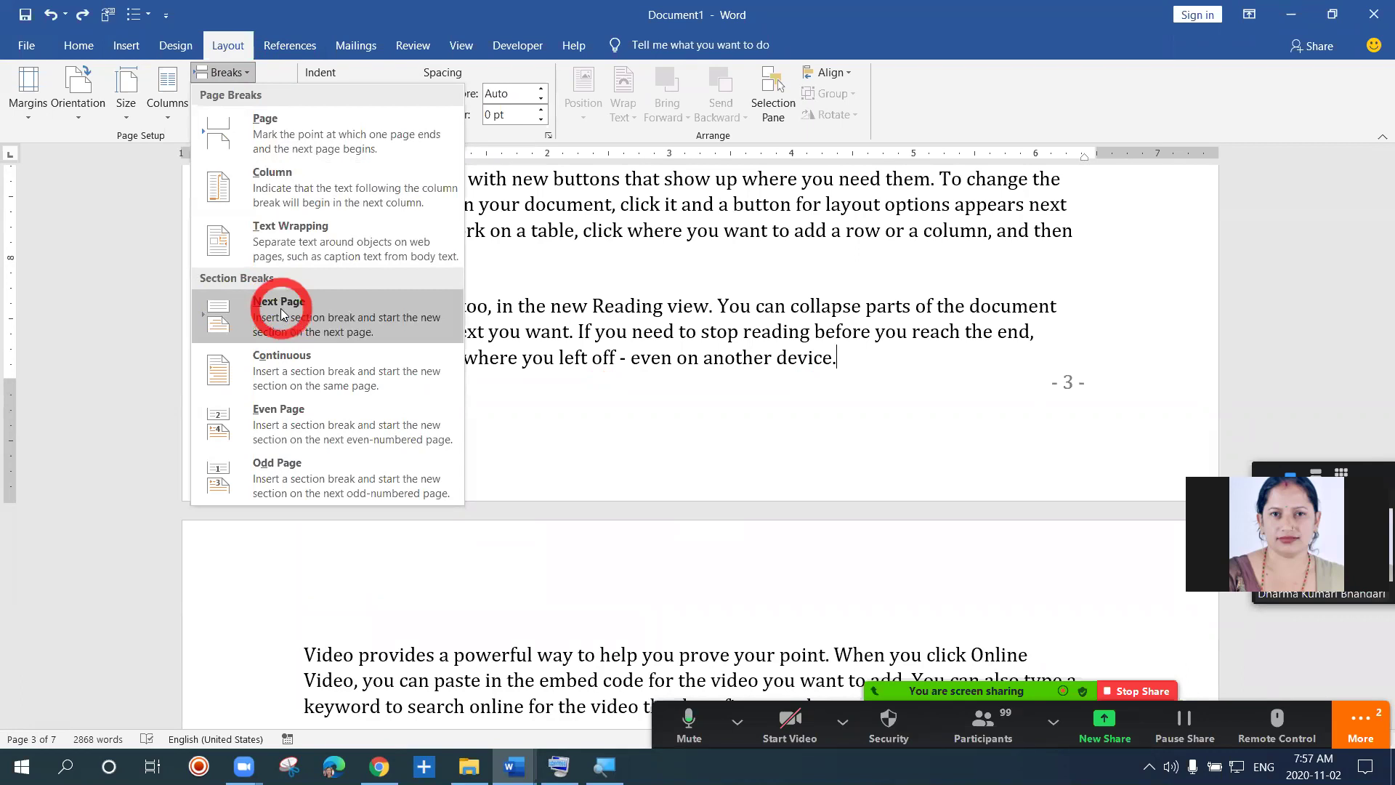
{"action": "left_click", "coordinate": [282, 312]}
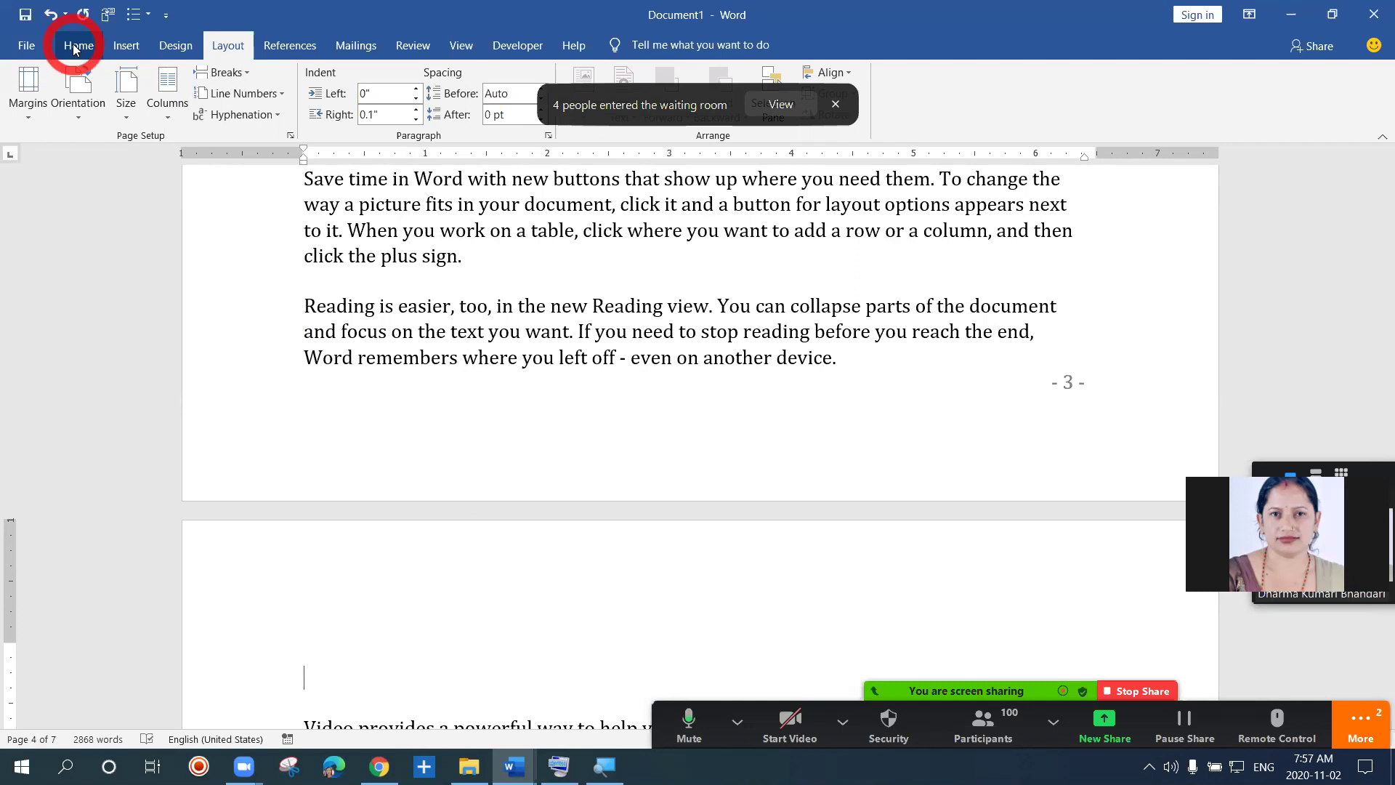
Step: Show the paragraph marks and hidden formatting symbols to examine the section break on page 3 magnified, and hide them again
{"action": "left_click", "coordinate": [76, 47]}
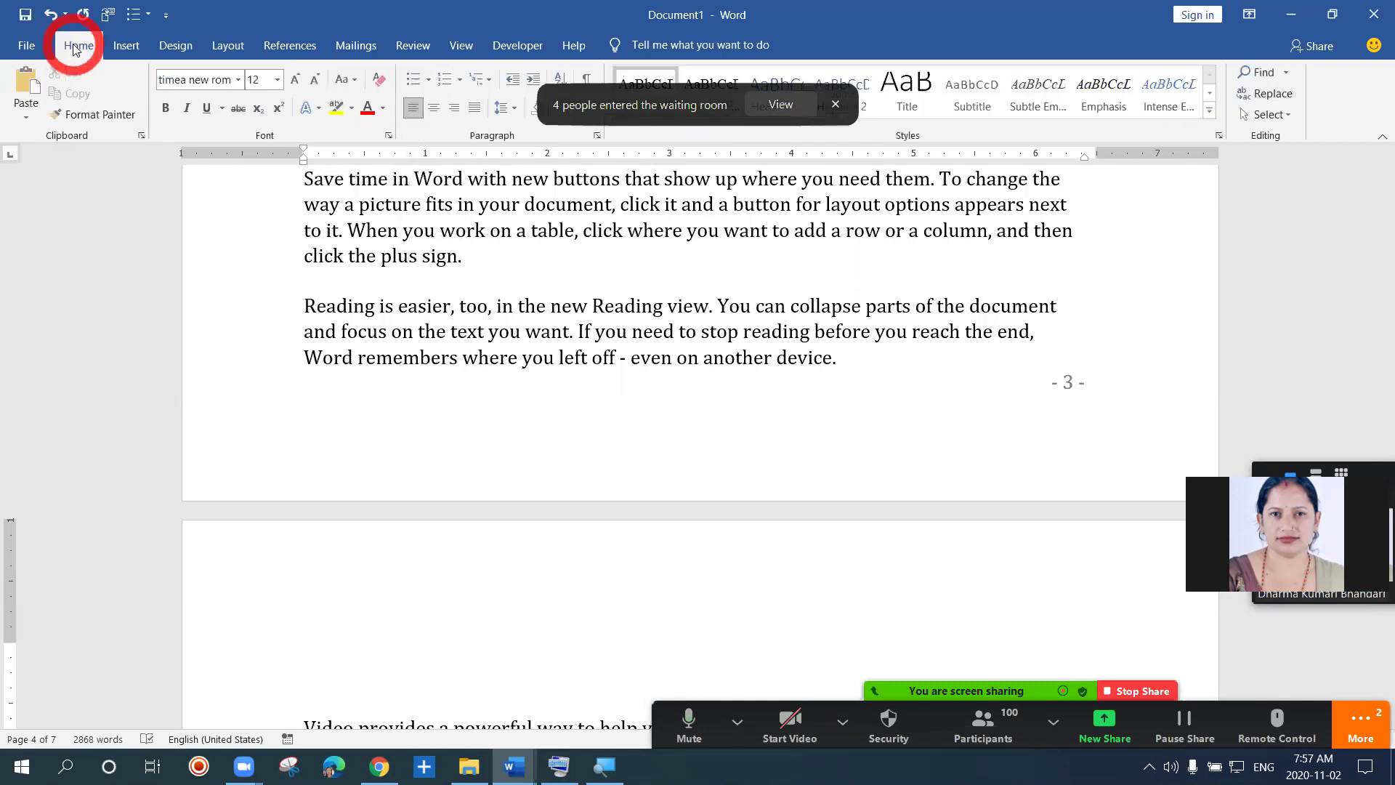
{"action": "left_click", "coordinate": [836, 103]}
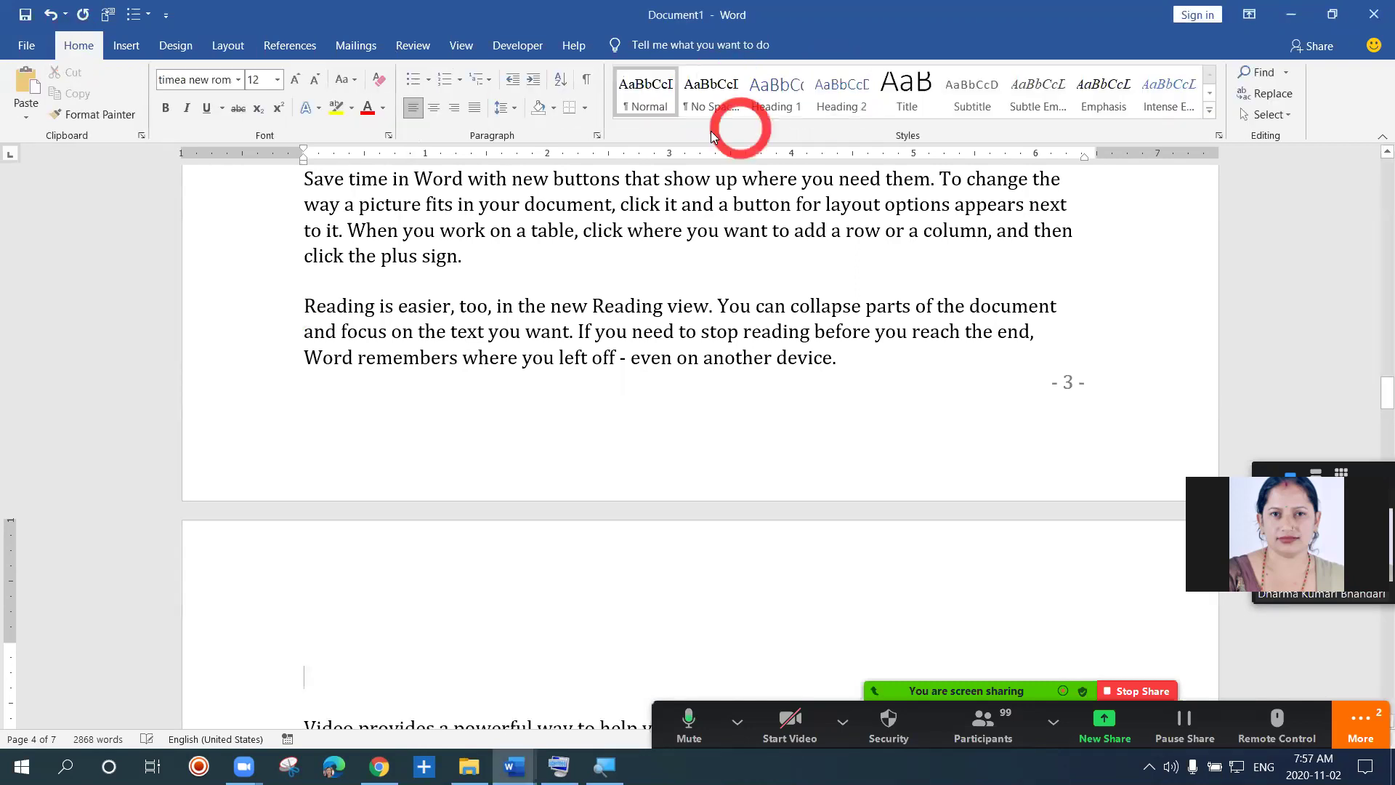
{"action": "left_click", "coordinate": [587, 81]}
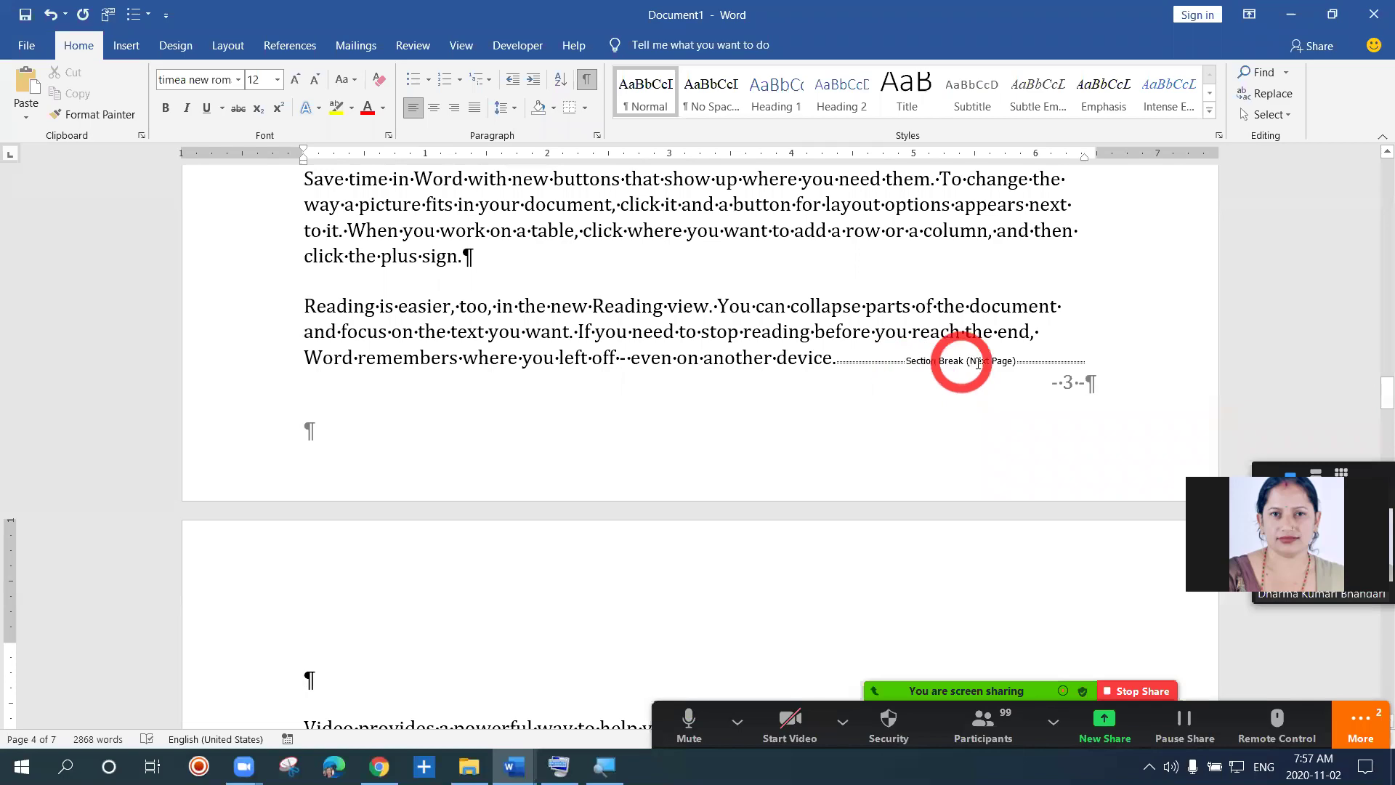
{"action": "key", "text": "super"}
{"action": "key", "text": "super+equal"}
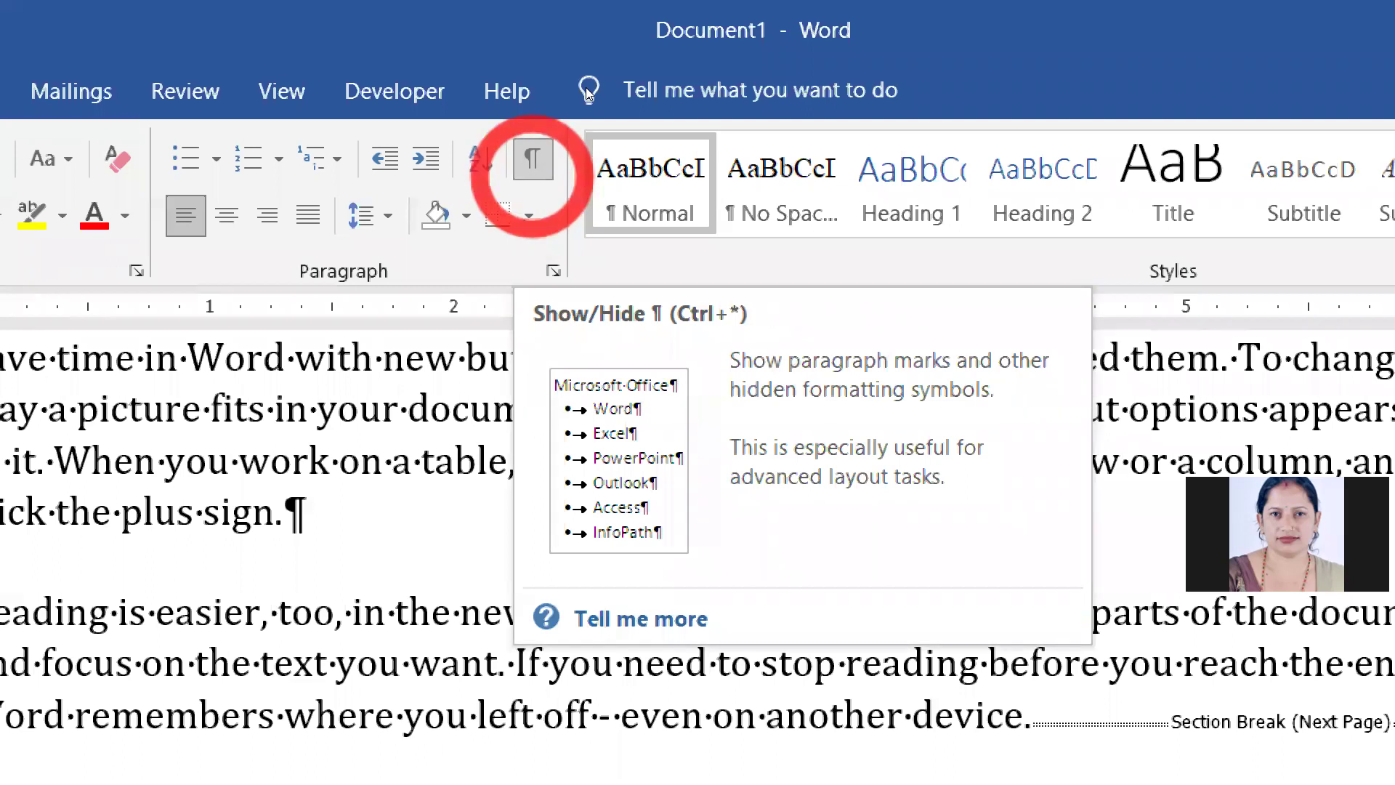
{"action": "key", "text": "ctrl+shift+8"}
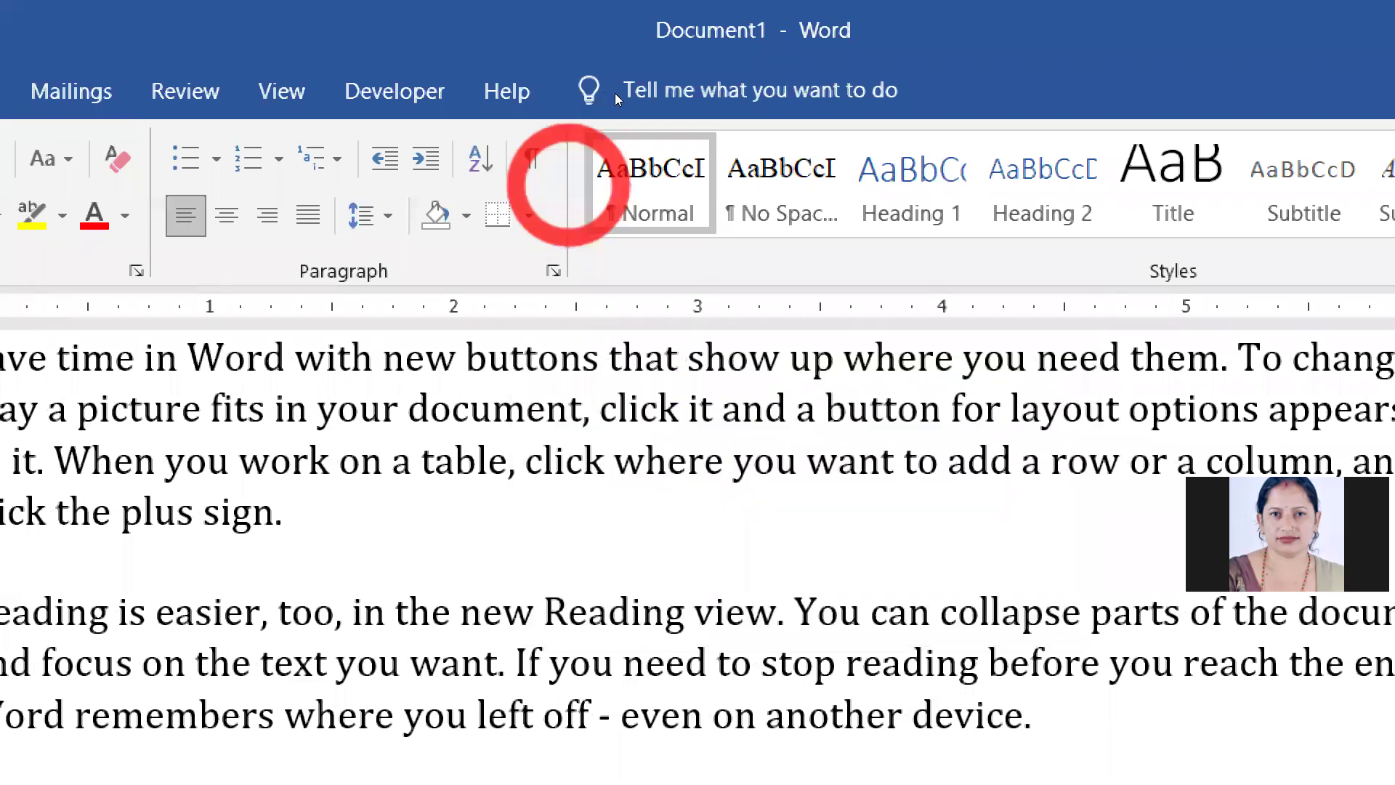
{"action": "key", "text": "super+minus"}
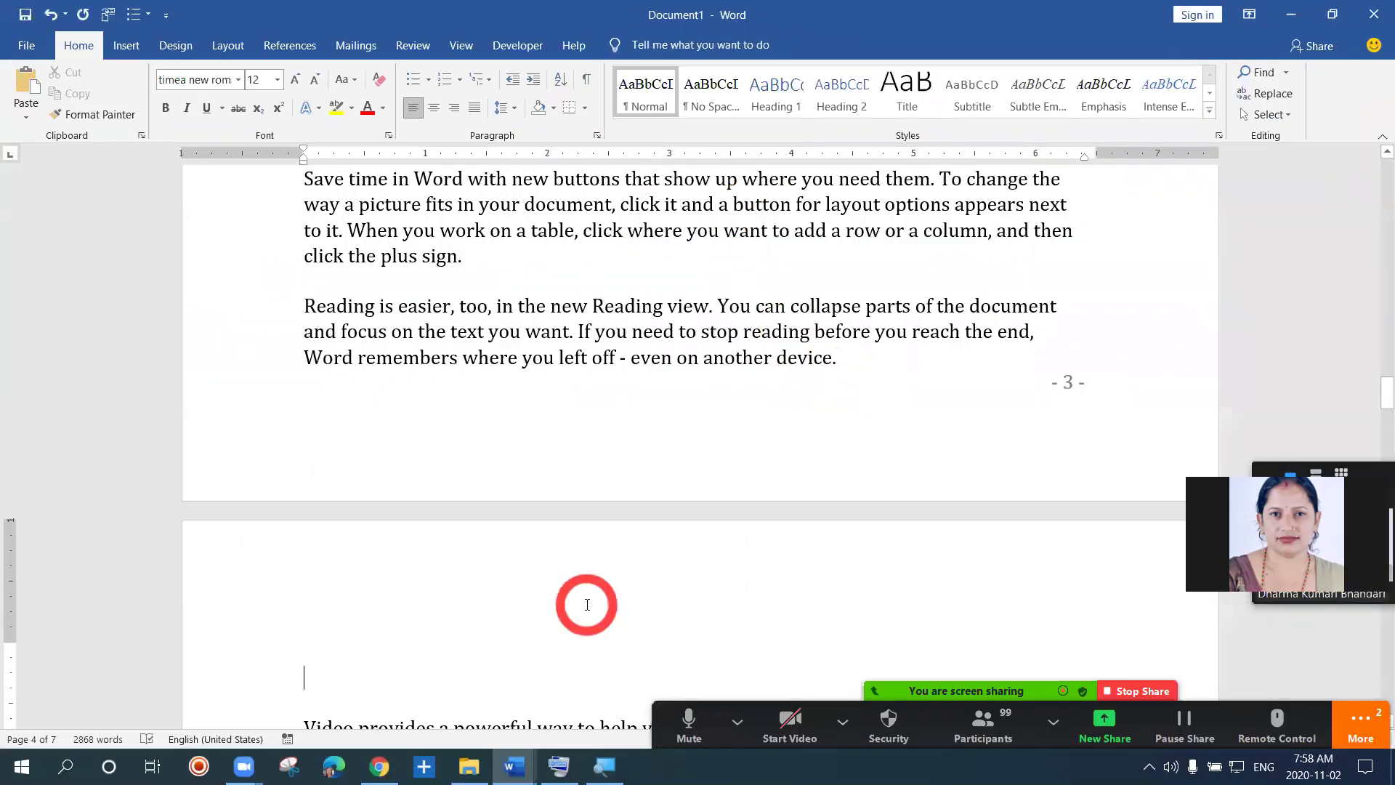
Step: Place the insertion point in the first line of text on page 4, without leaving any text selected
{"action": "left_click", "coordinate": [337, 660]}
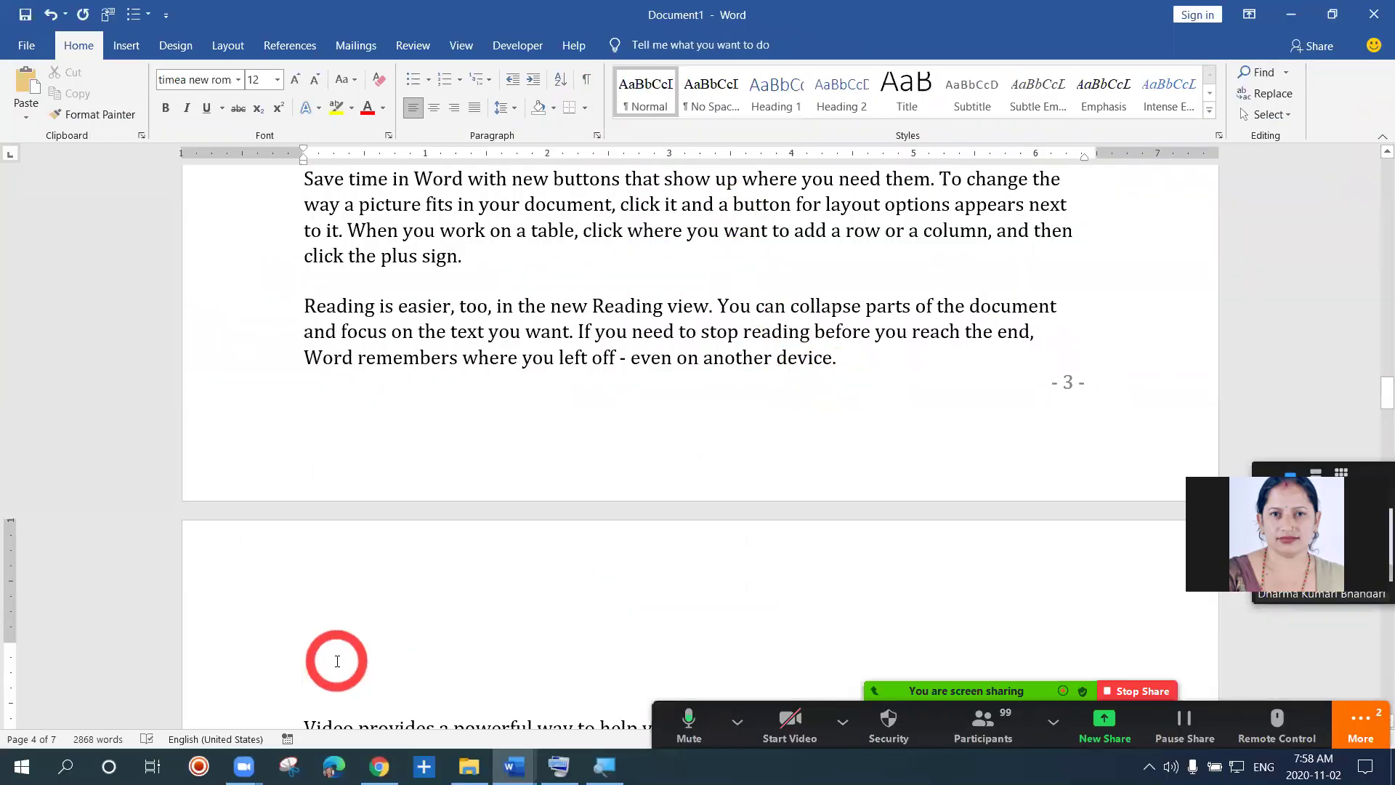
{"action": "left_click_drag", "start_coordinate": [308, 688], "coordinate": [302, 691]}
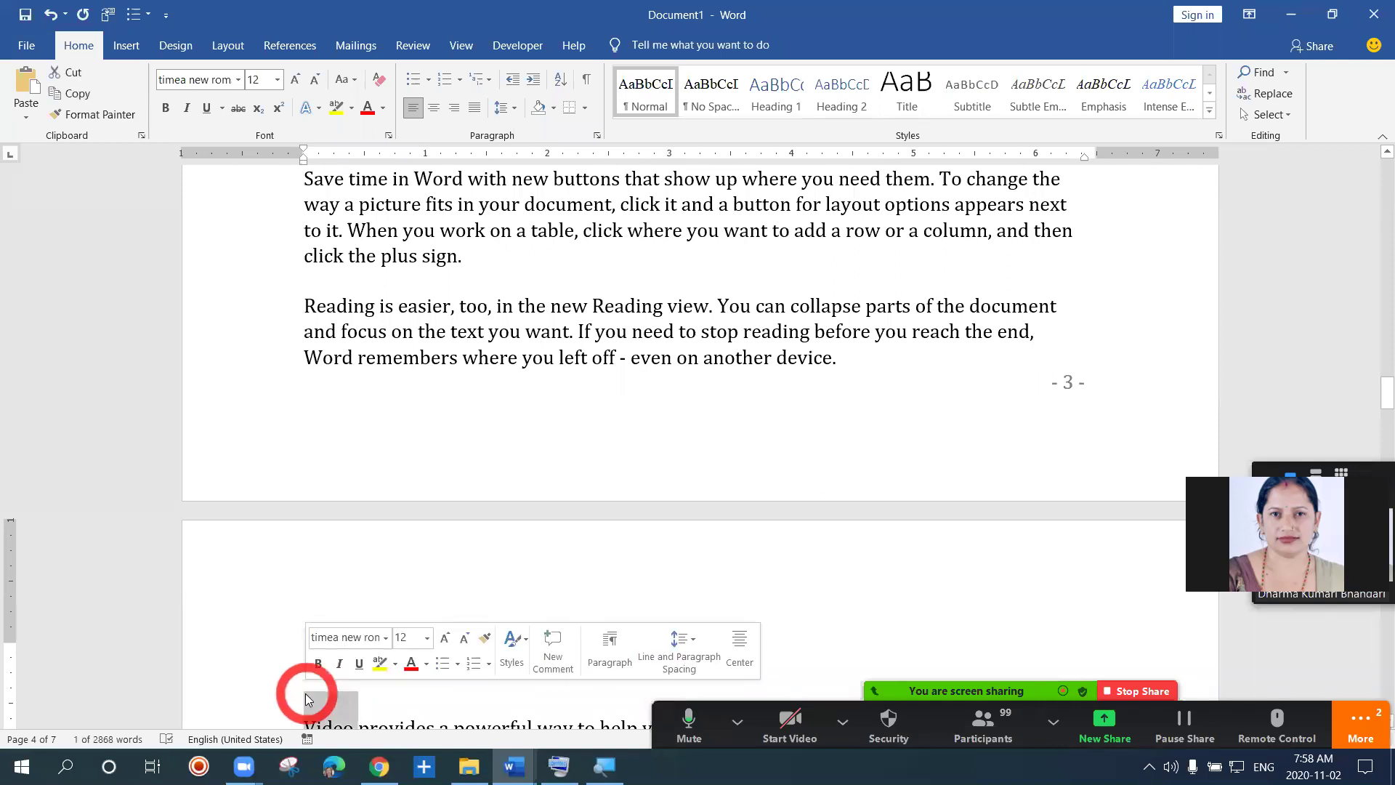
{"action": "left_click", "coordinate": [289, 707]}
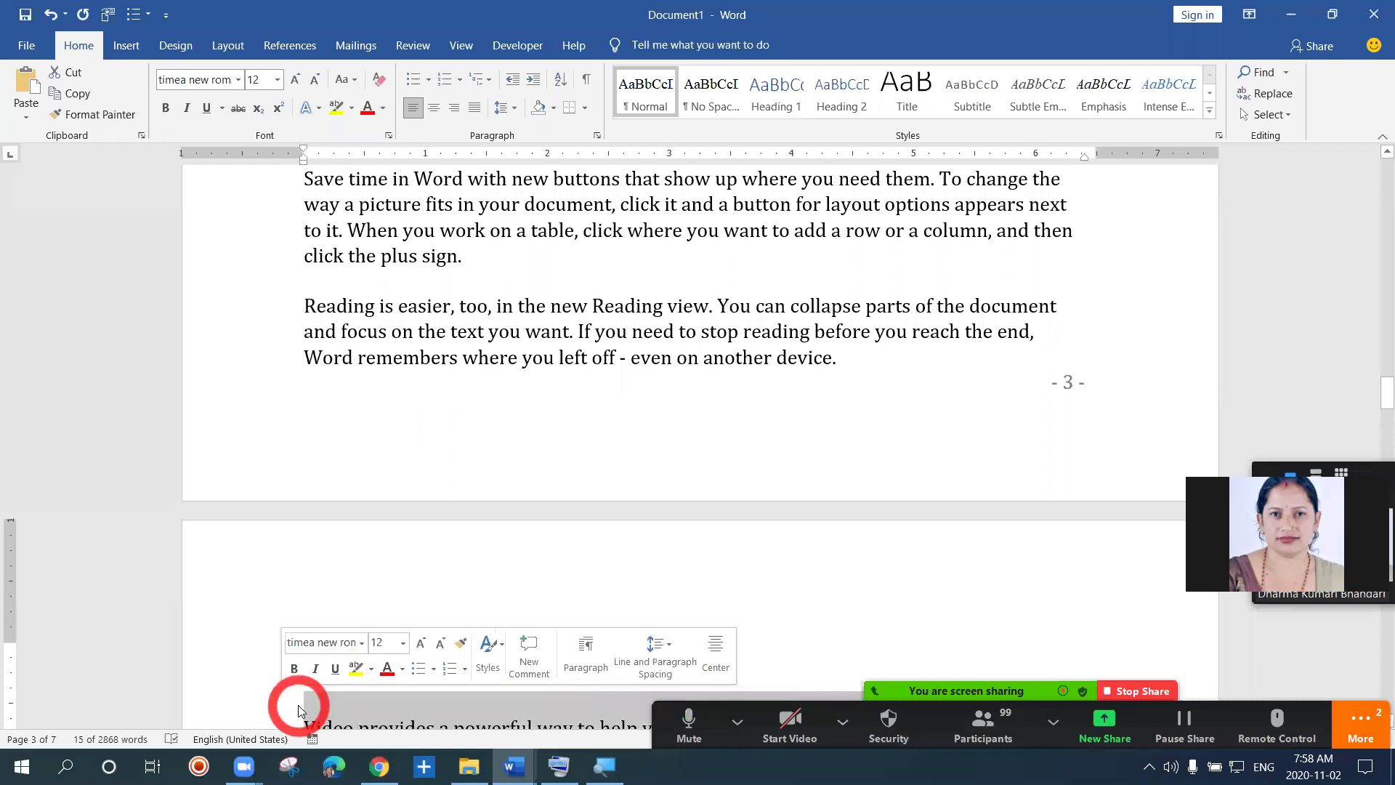
{"action": "key", "text": "Left"}
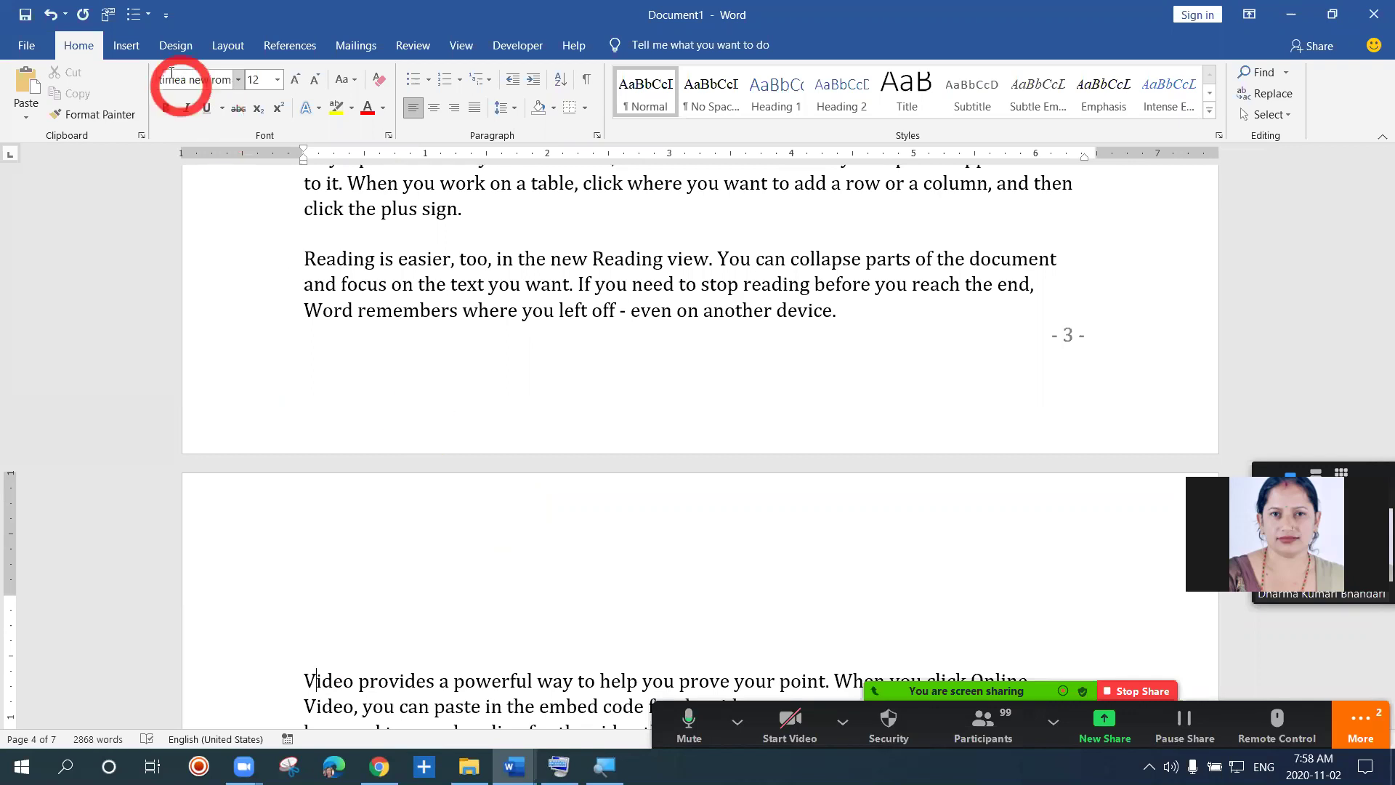
Step: Set the page number format of the section starting on page 4 to i, ii, iii, starting at i
{"action": "left_click", "coordinate": [129, 46]}
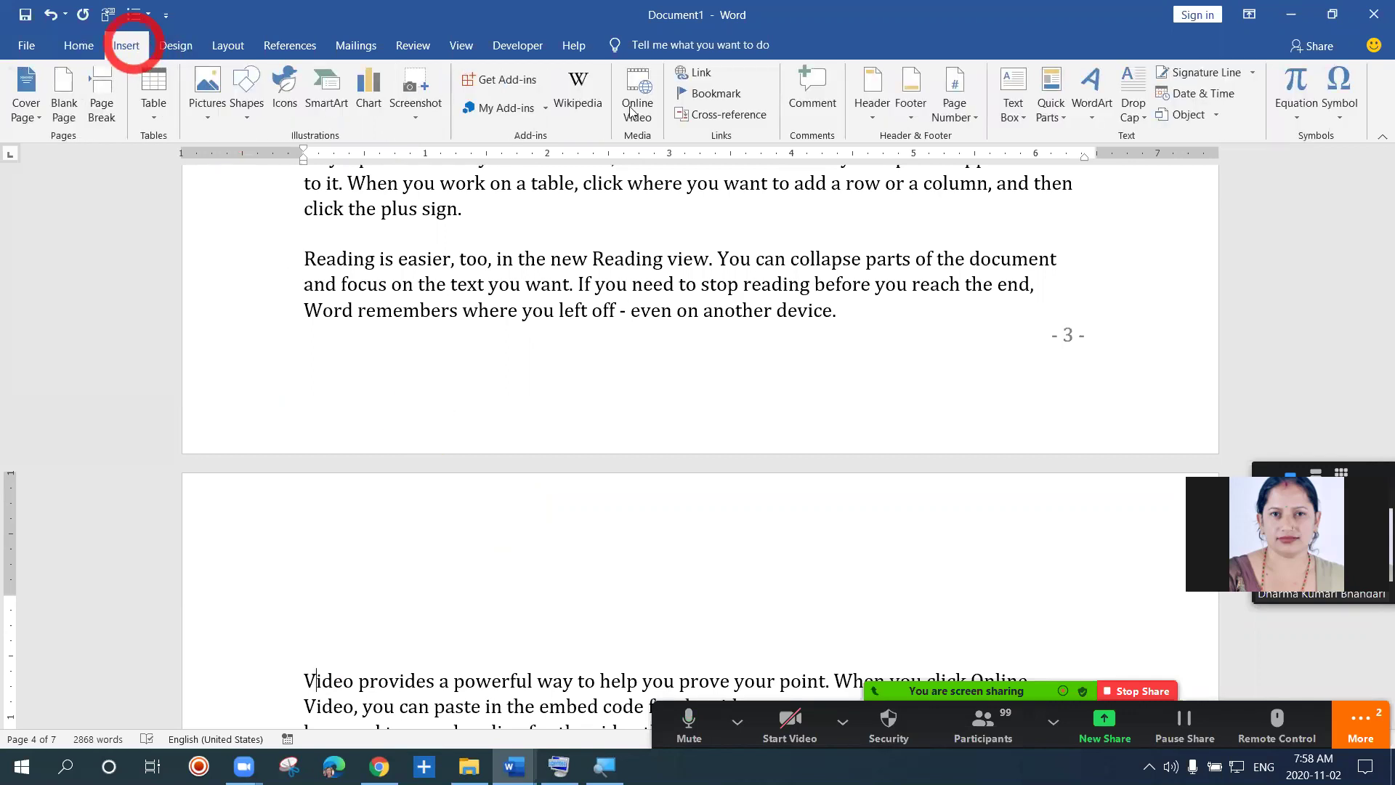
{"action": "left_click", "coordinate": [979, 122]}
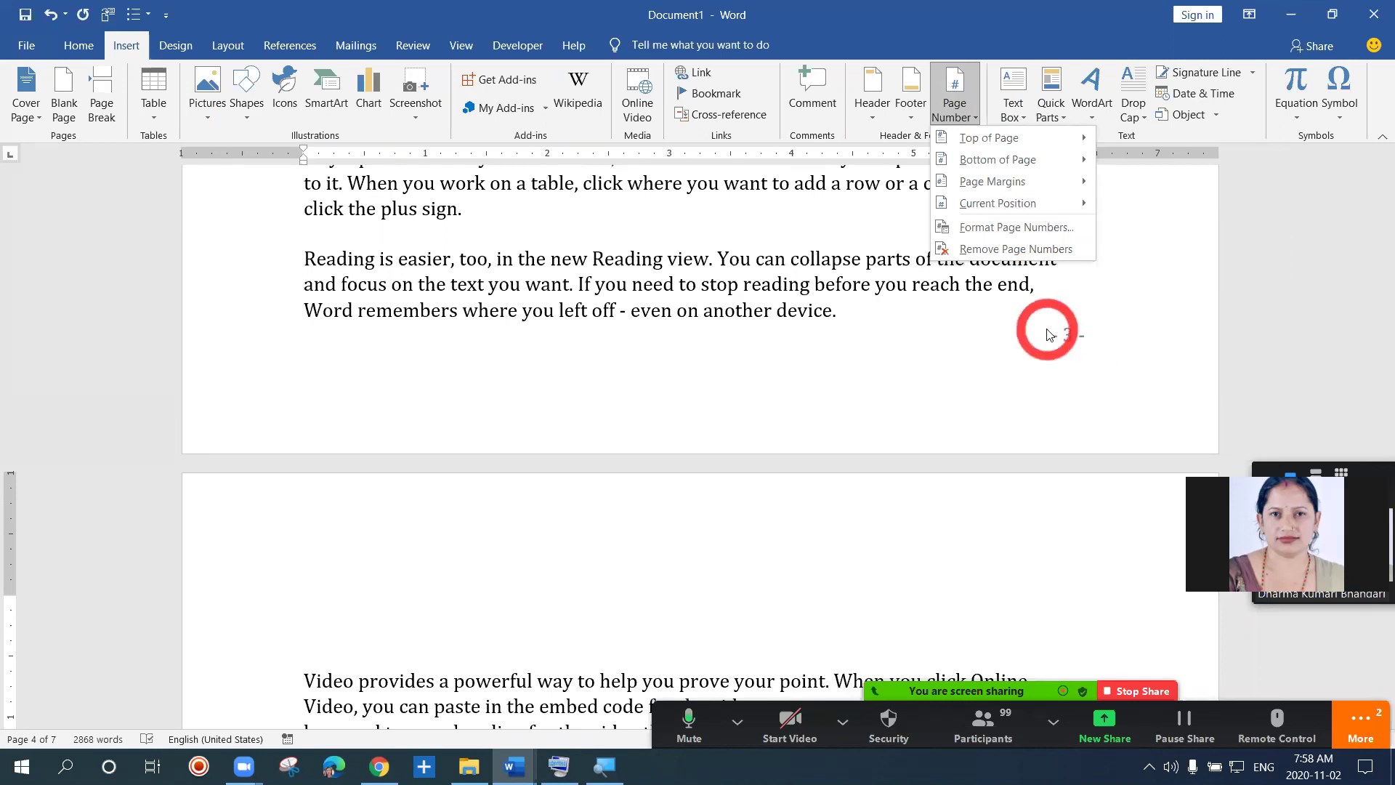
{"action": "left_click", "coordinate": [1006, 228]}
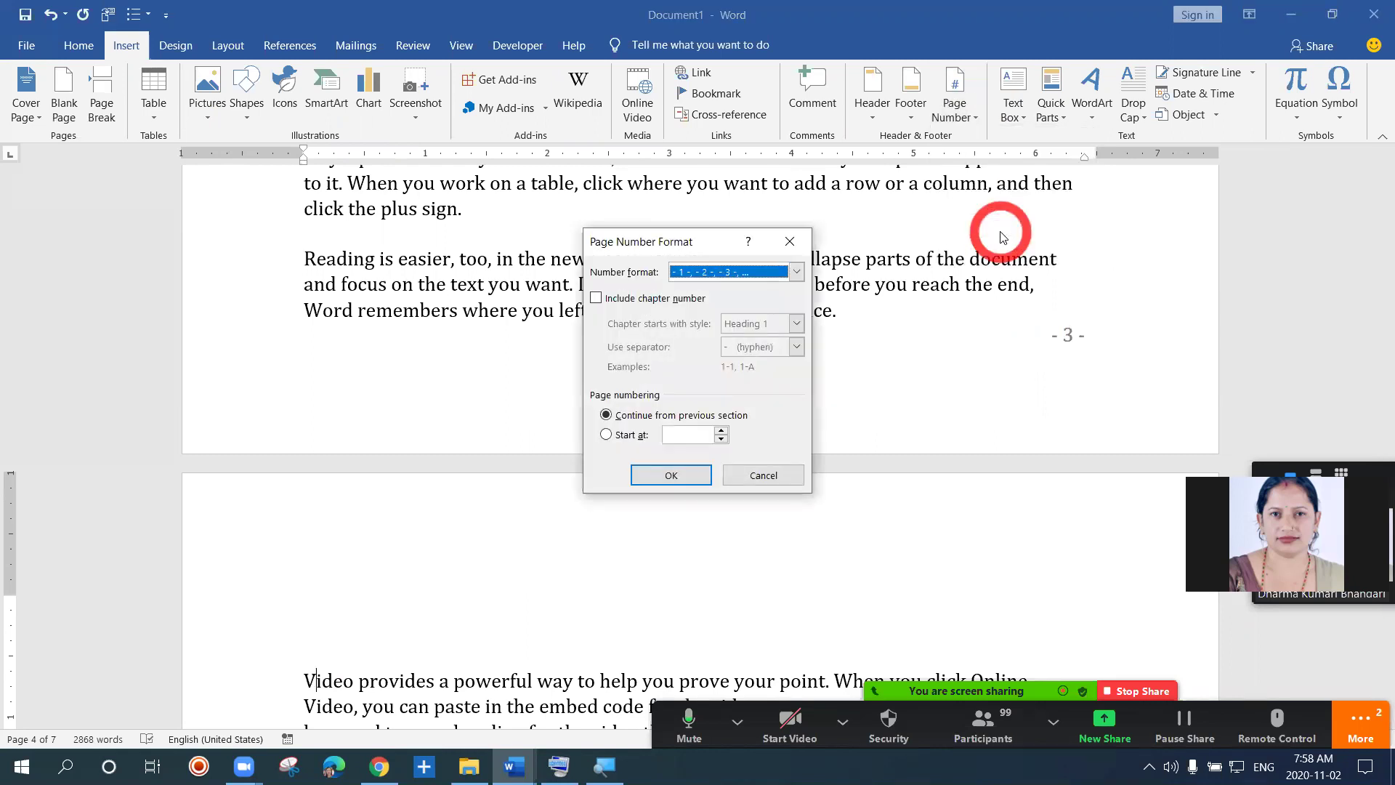
{"action": "left_click", "coordinate": [797, 274]}
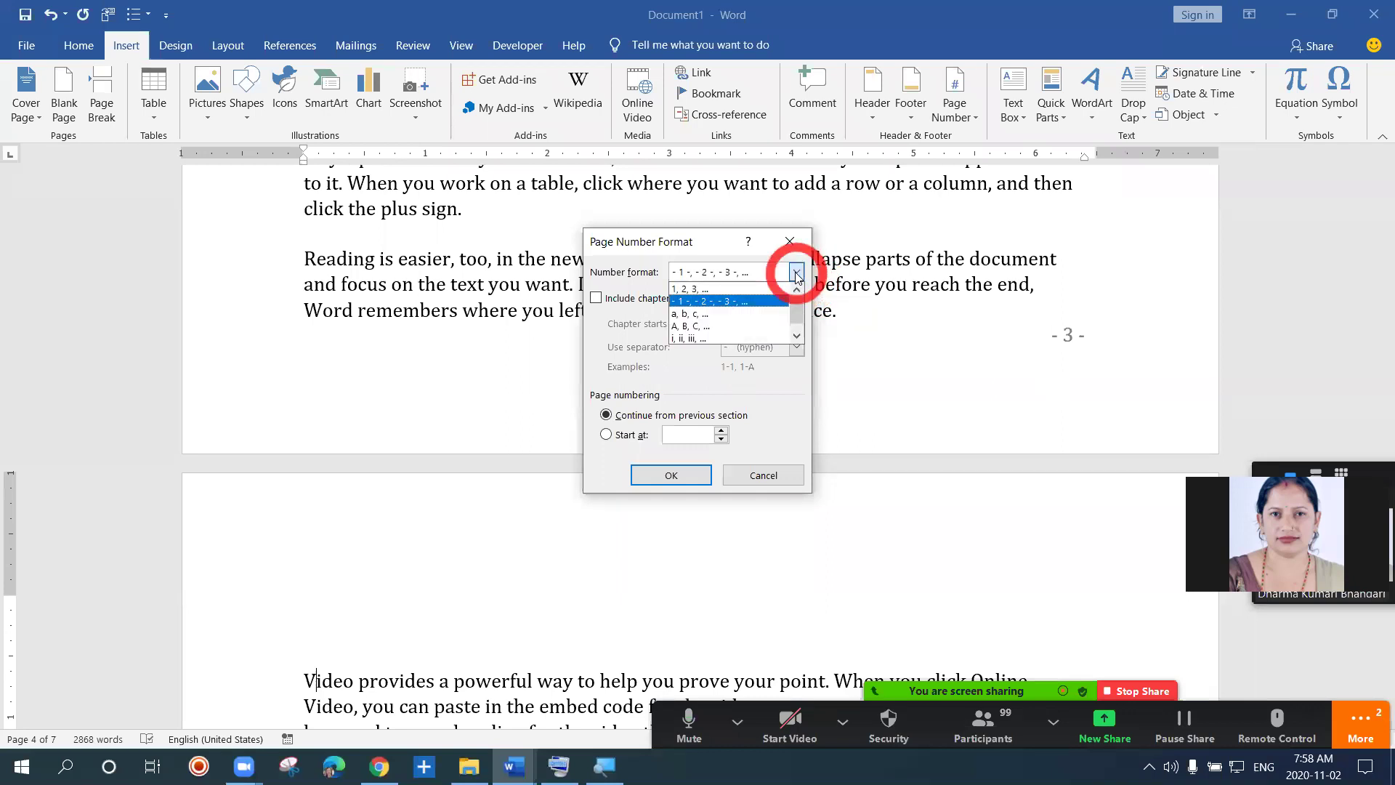
{"action": "left_click", "coordinate": [762, 340]}
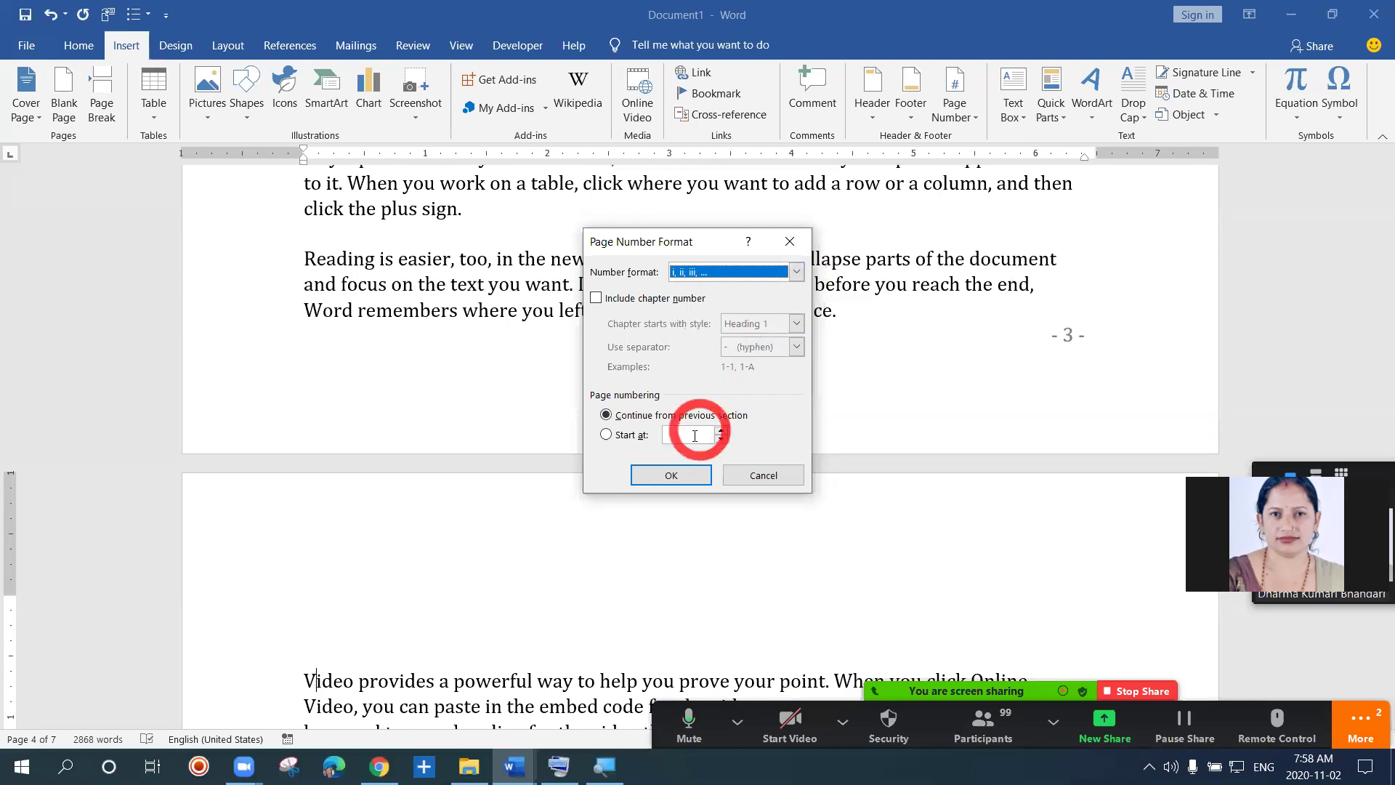
{"action": "left_click", "coordinate": [608, 434]}
{"action": "left_click", "coordinate": [691, 431]}
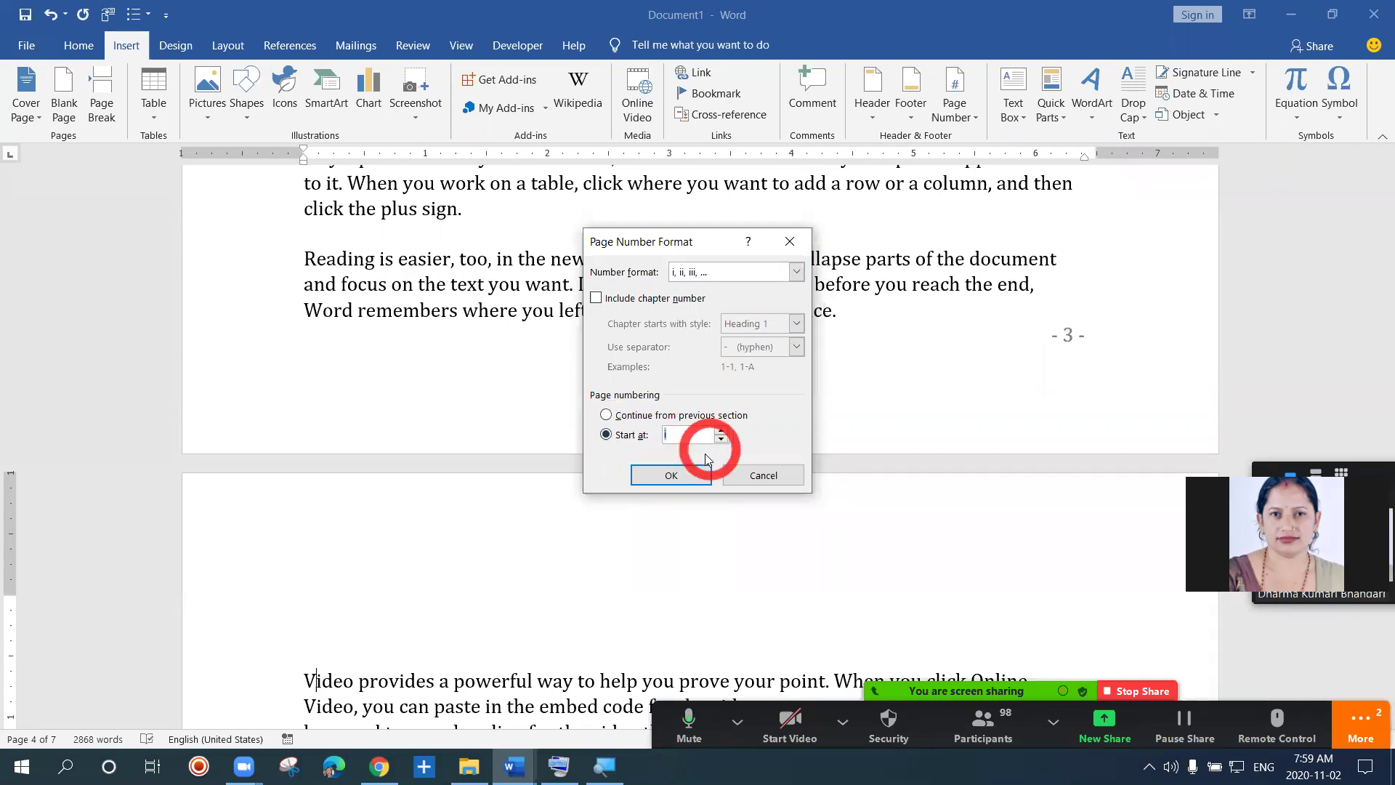
{"action": "left_click", "coordinate": [679, 475]}
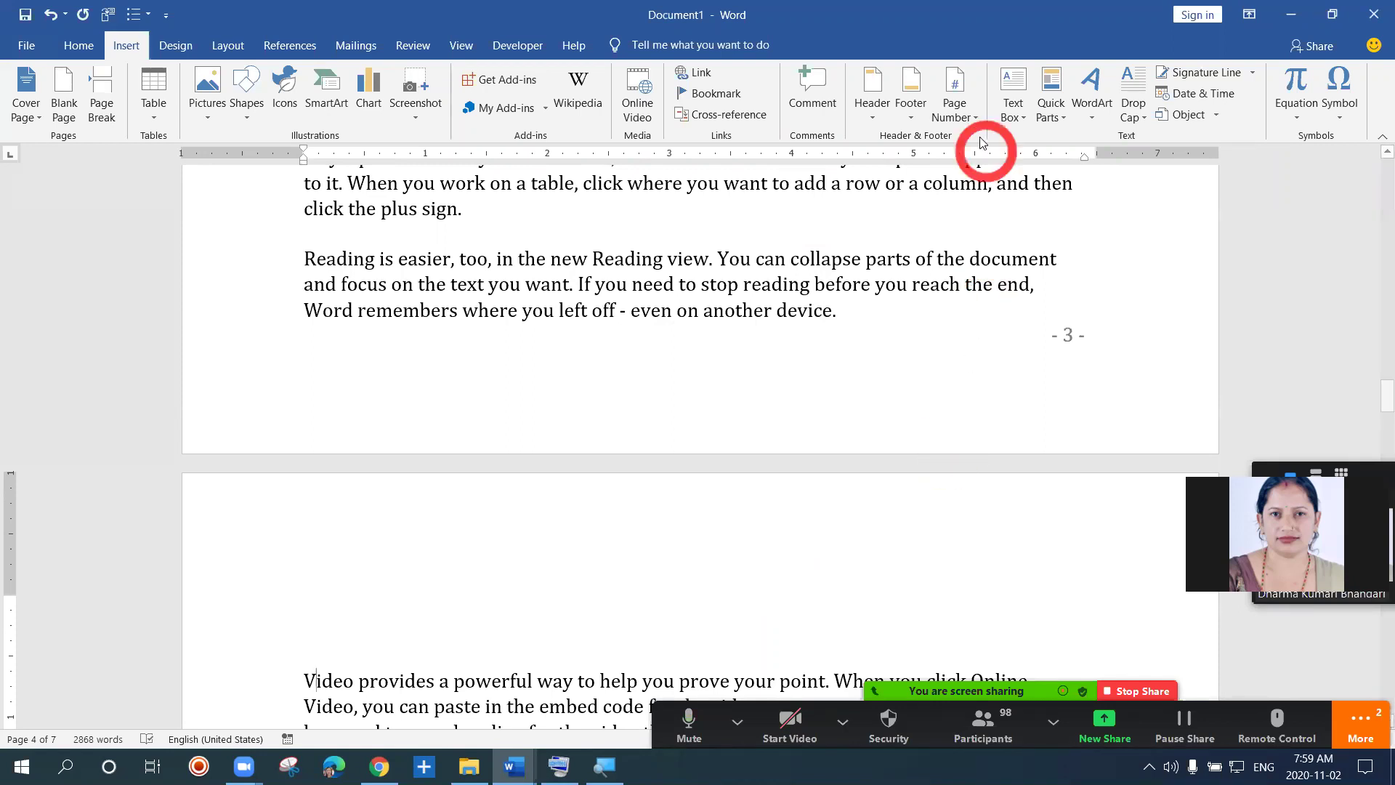
Step: Insert the Plain Number 3 page number at the bottom of the section 2 pages and close the footer
{"action": "left_click", "coordinate": [972, 118]}
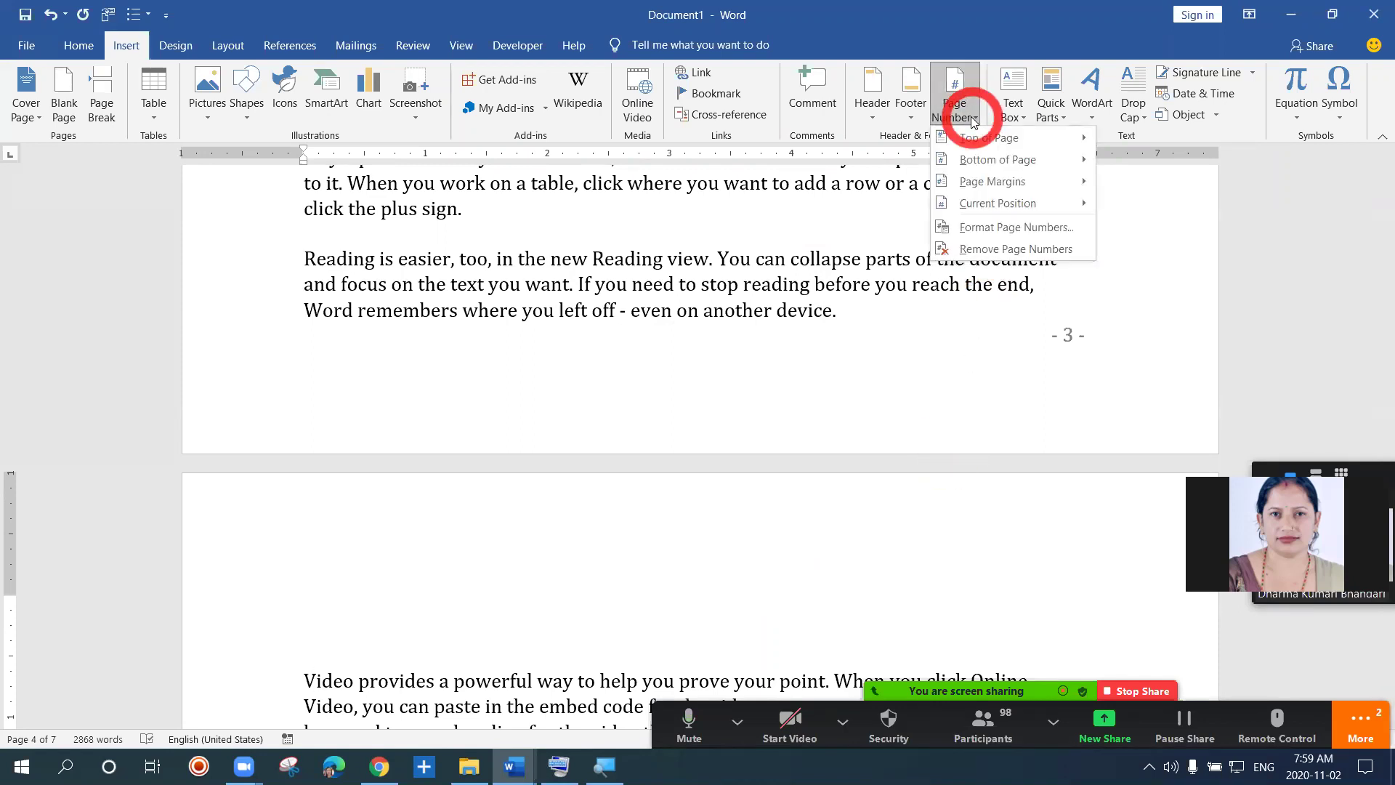
{"action": "mouse_move", "coordinate": [974, 160]}
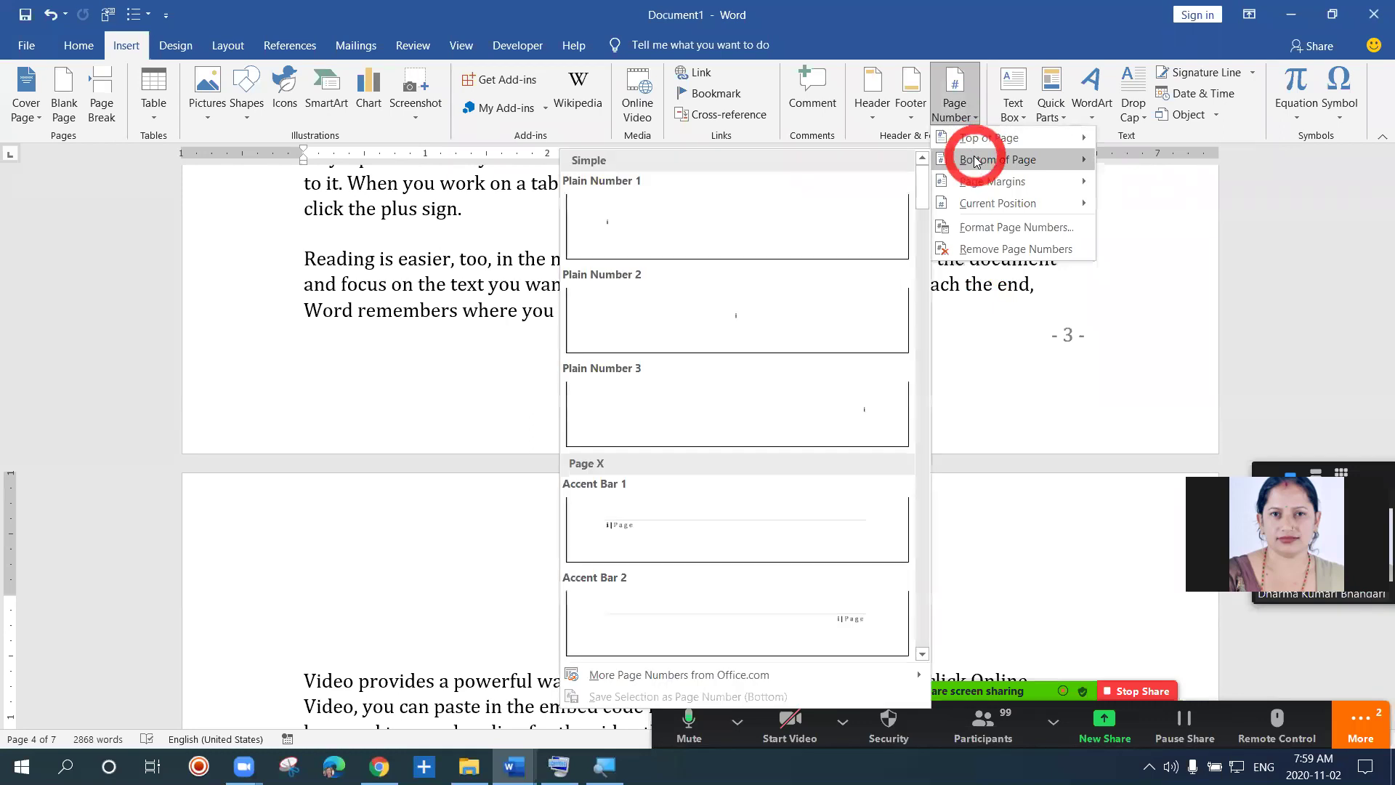
{"action": "left_click", "coordinate": [876, 398]}
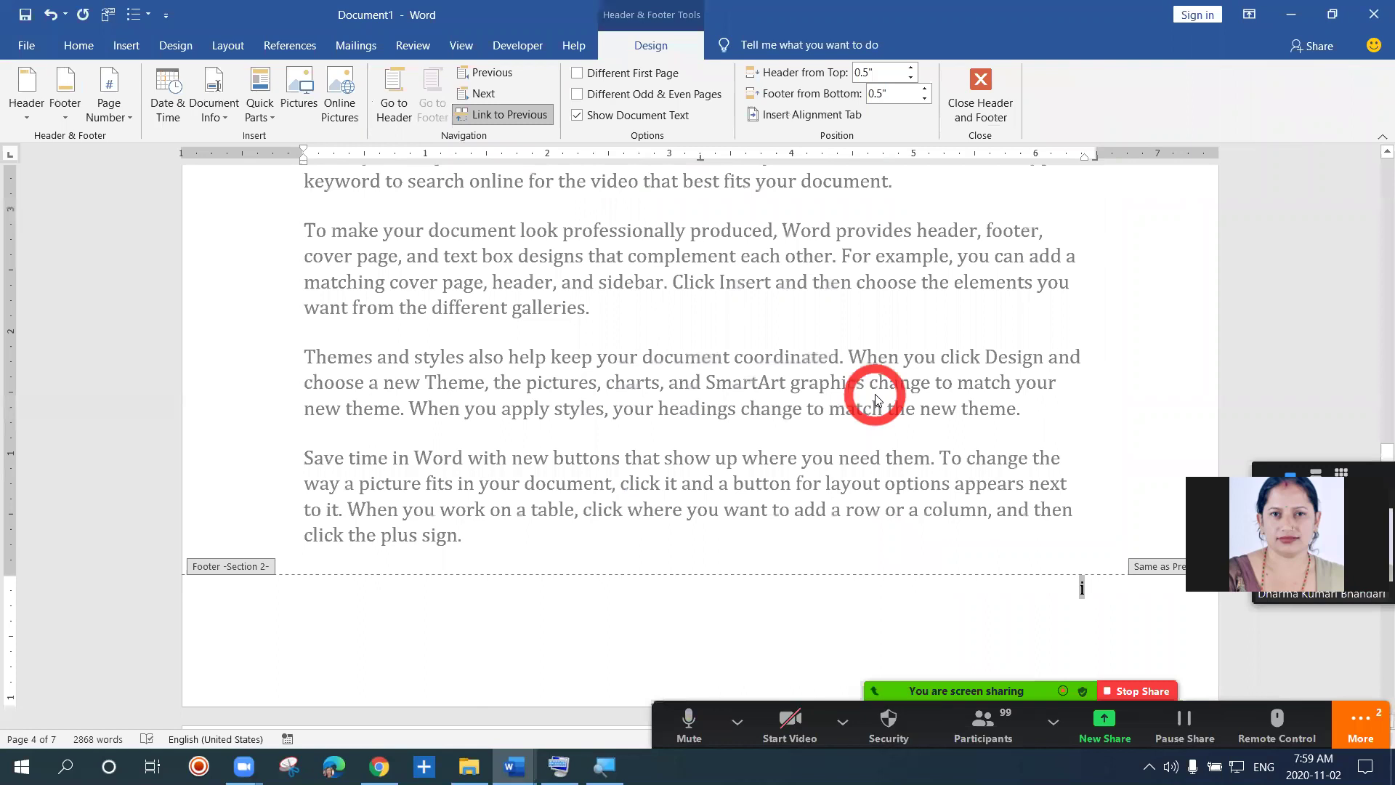
{"action": "left_click", "coordinate": [1001, 104]}
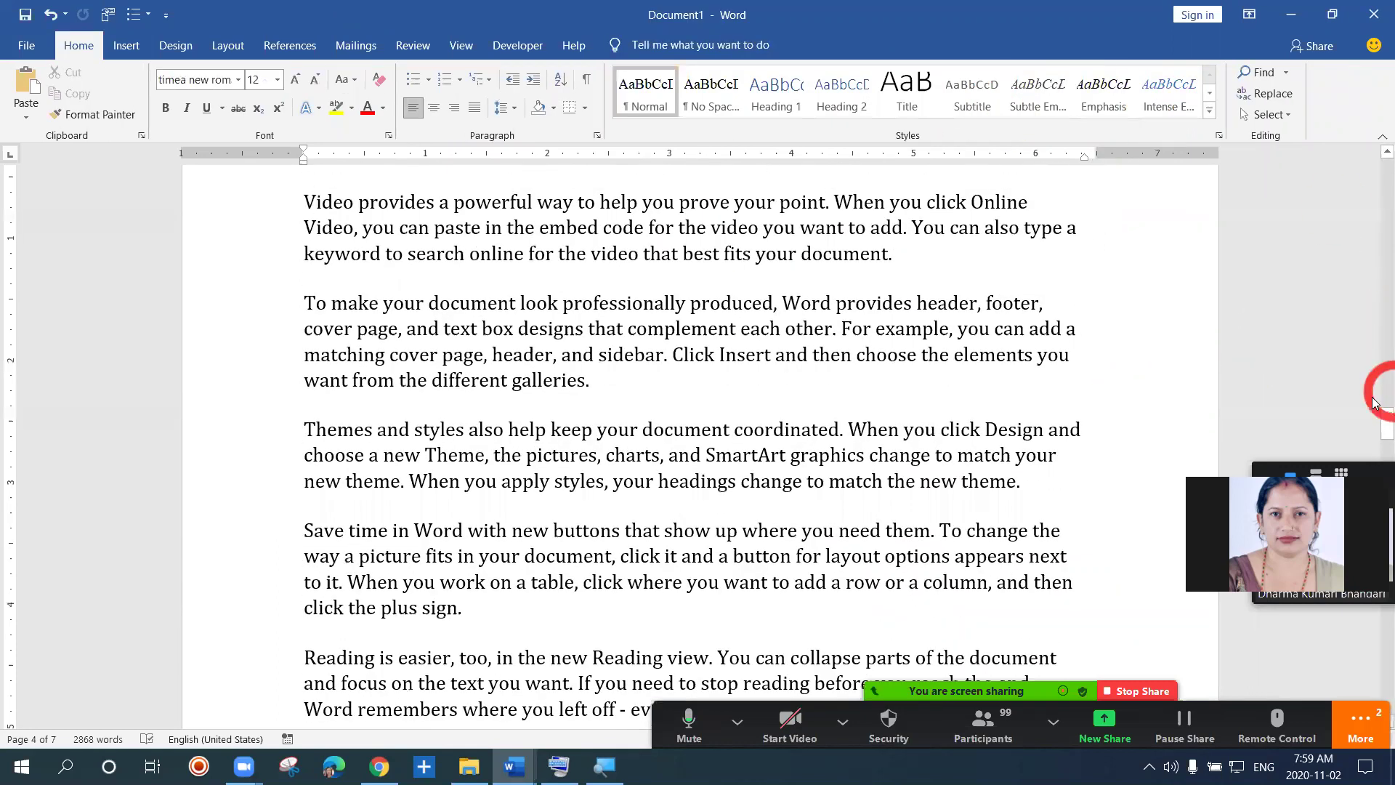
Step: Undo the recent page numbering changes, including the section break after page 3 and the dashed number format
{"action": "left_click_drag", "start_coordinate": [1375, 427], "coordinate": [1379, 176]}
{"action": "left_click", "coordinate": [1041, 336]}
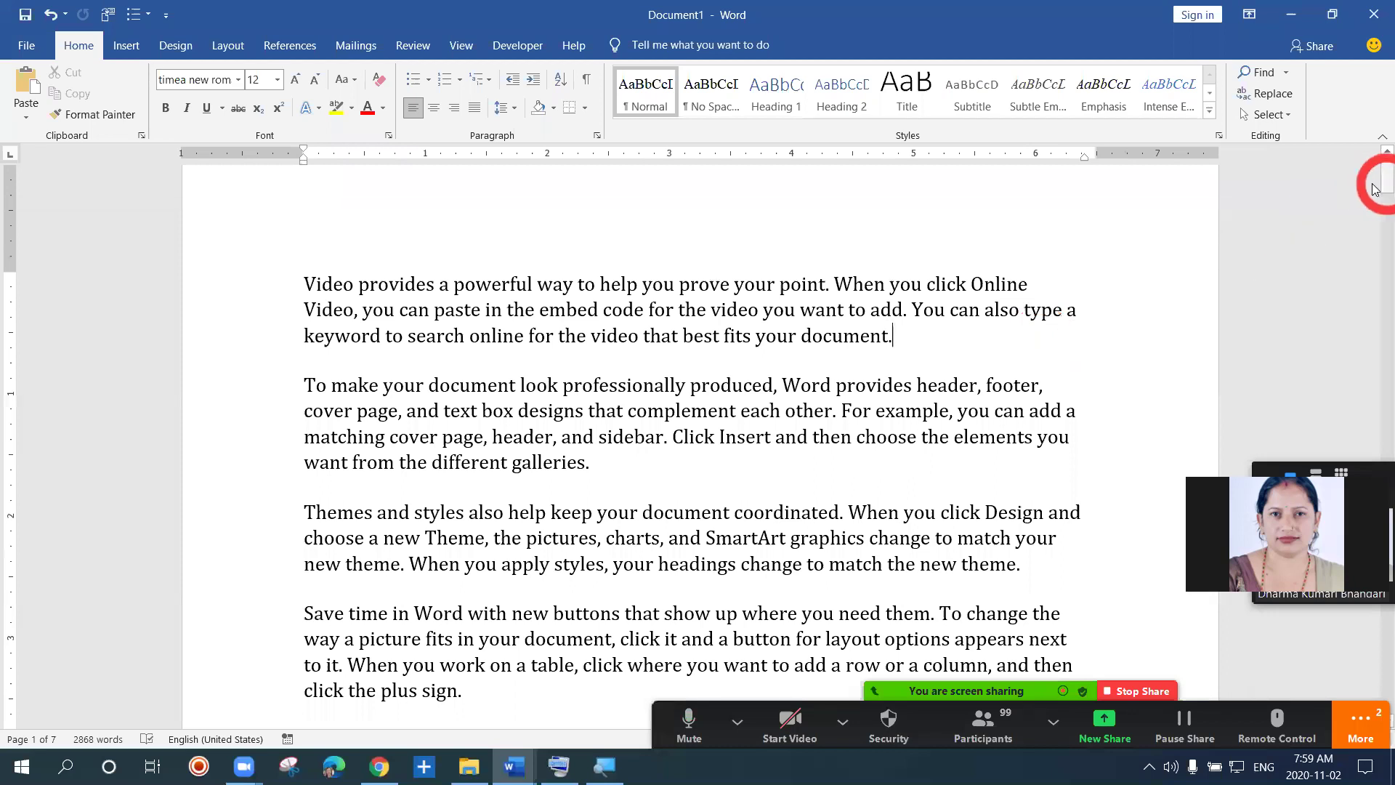
{"action": "left_click_drag", "start_coordinate": [1375, 189], "coordinate": [1376, 280]}
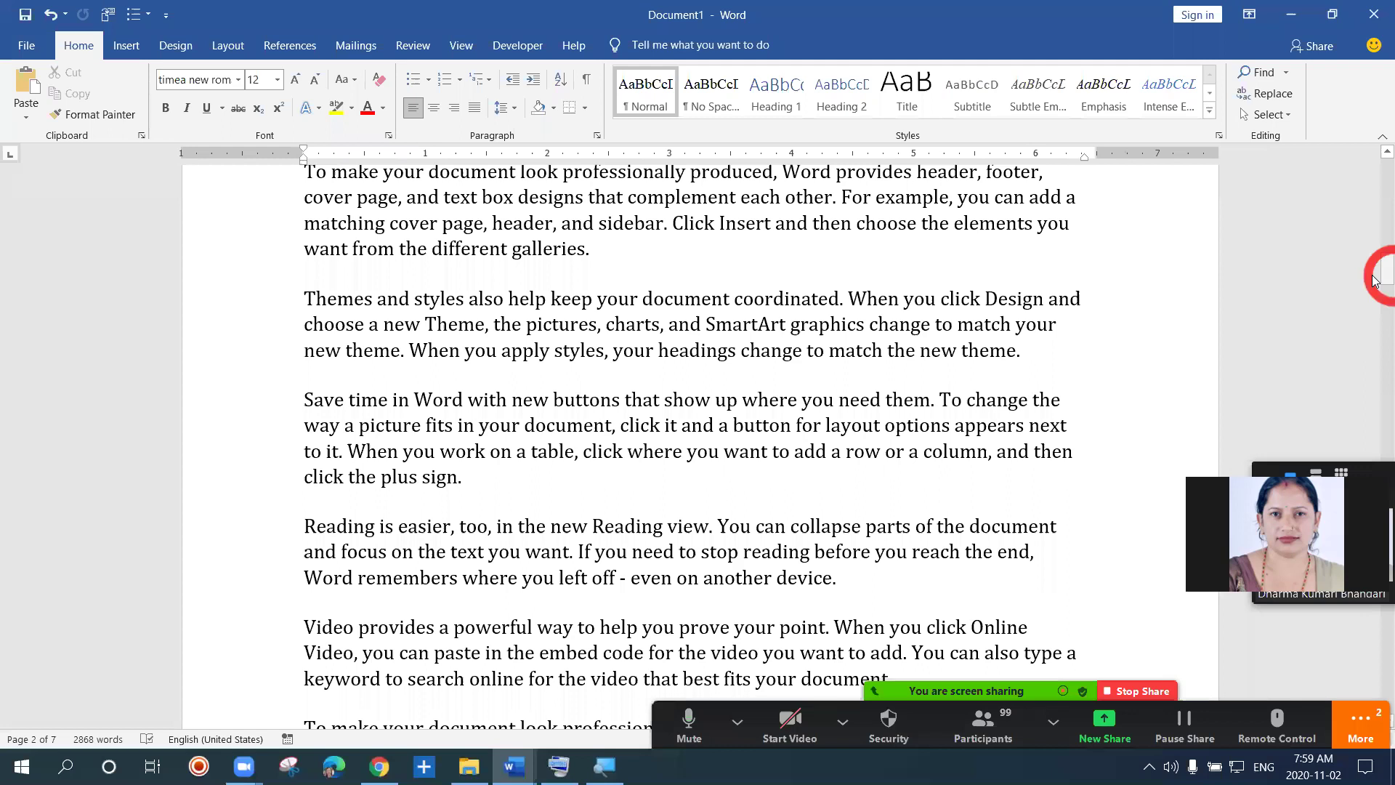
{"action": "mouse_move", "coordinate": [1375, 281]}
{"action": "left_mouse_down"}
{"action": "mouse_move", "coordinate": [1375, 333]}
{"action": "mouse_move", "coordinate": [1375, 260]}
{"action": "left_mouse_up"}
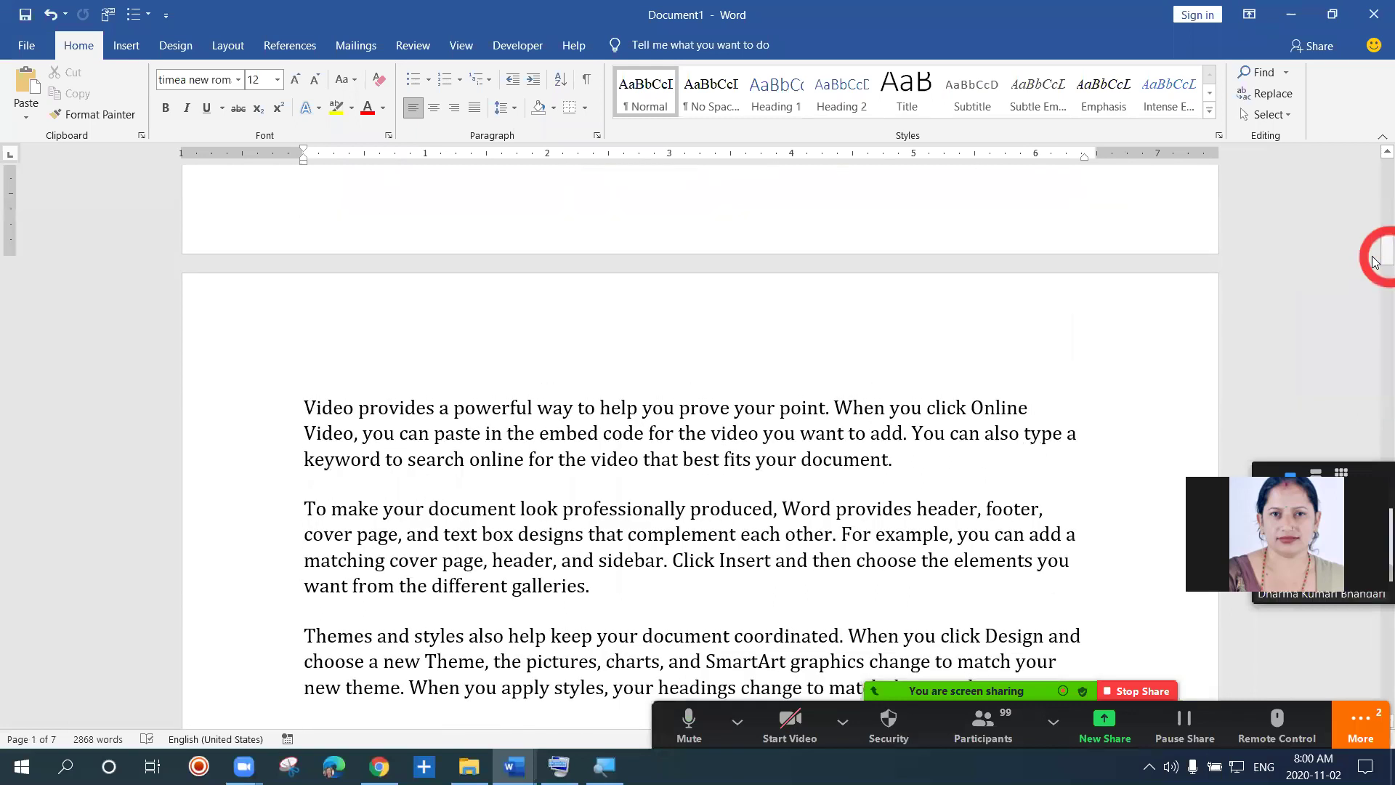
{"action": "key", "text": "ctrl+z"}
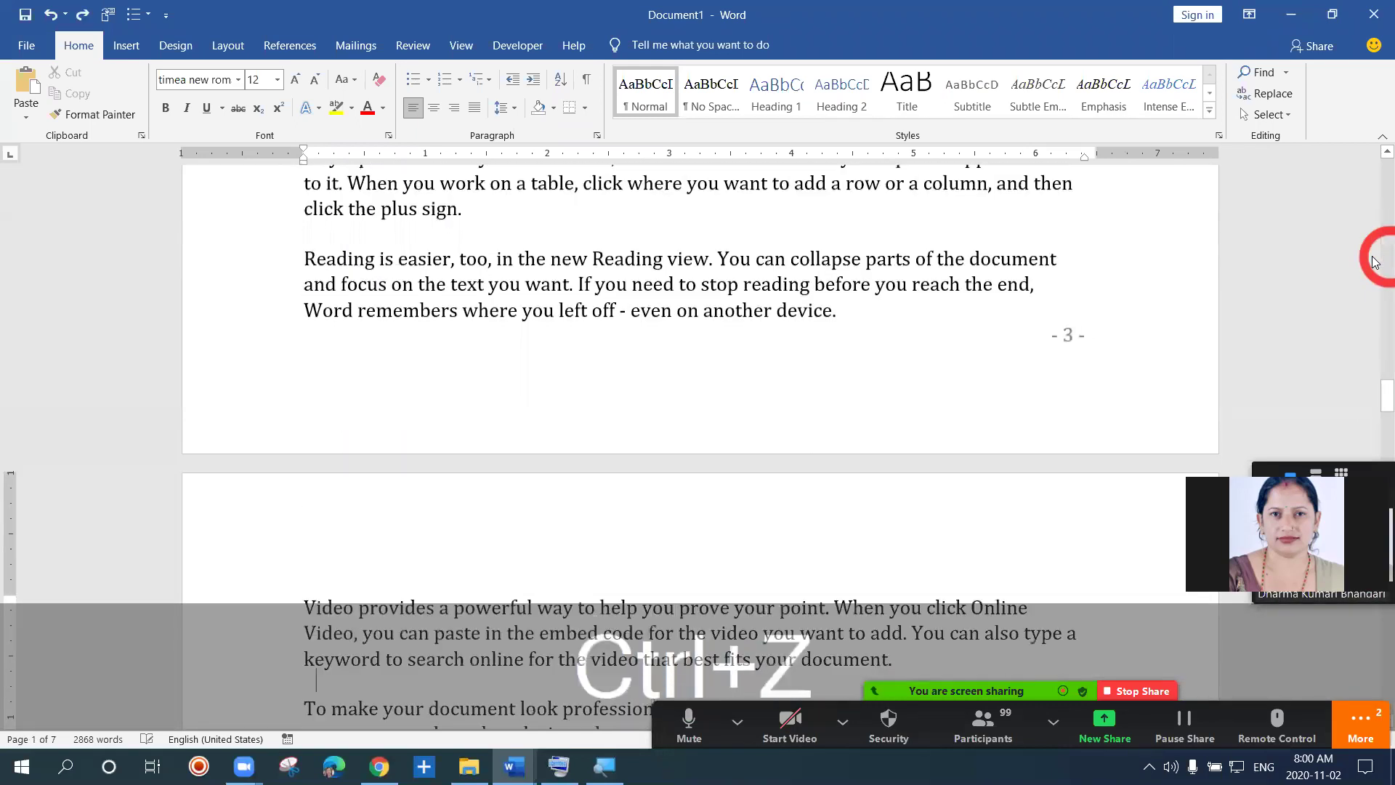
{"action": "key", "text": "ctrl+z"}
{"action": "key", "text": "ctrl+z"}
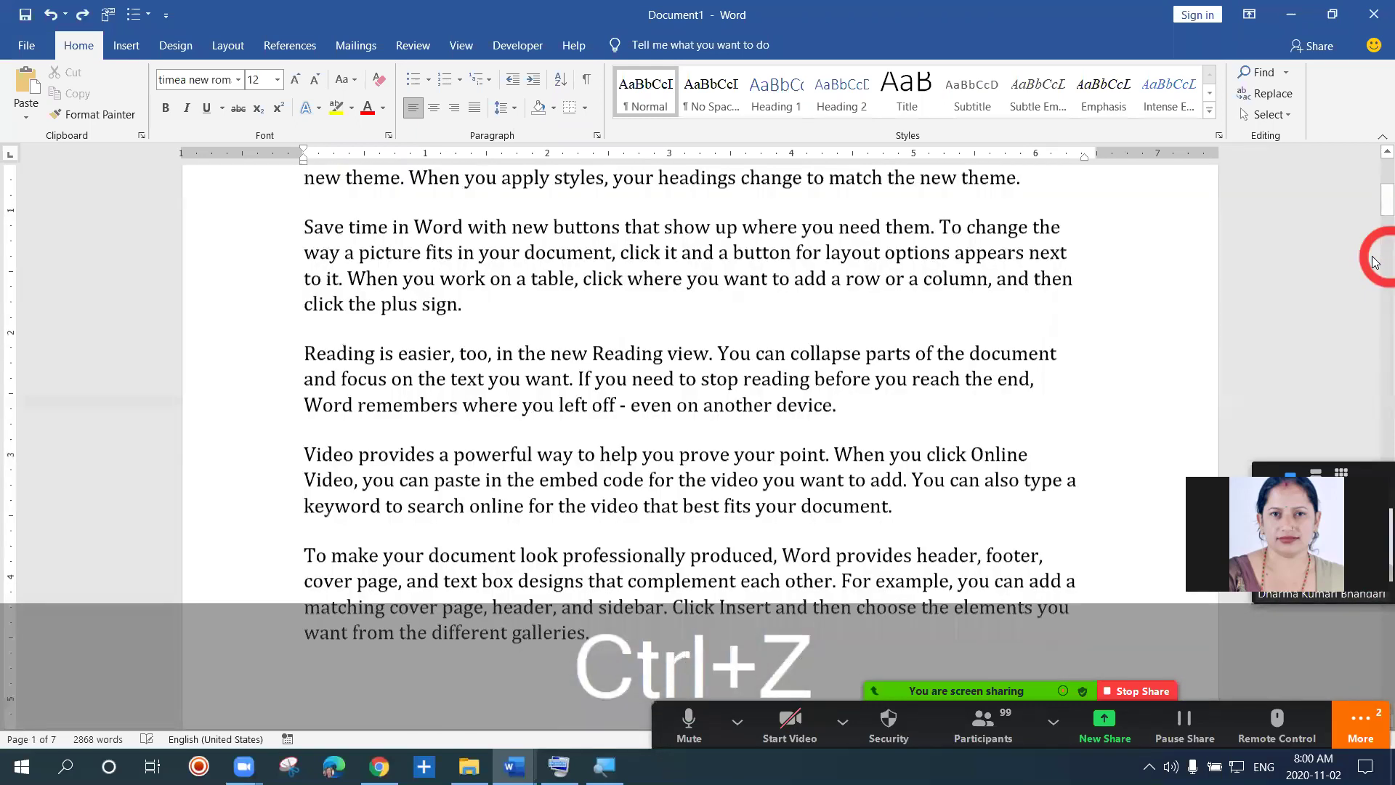
{"action": "left_click_drag", "start_coordinate": [1375, 189], "coordinate": [1375, 158]}
{"action": "key", "text": "ctrl+z"}
{"action": "left_click", "coordinate": [1180, 248]}
{"action": "scroll", "coordinate": [1365, 186], "scroll_direction": "down", "scroll_amount": 1}
{"action": "left_click_drag", "start_coordinate": [1373, 183], "coordinate": [1373, 153]}
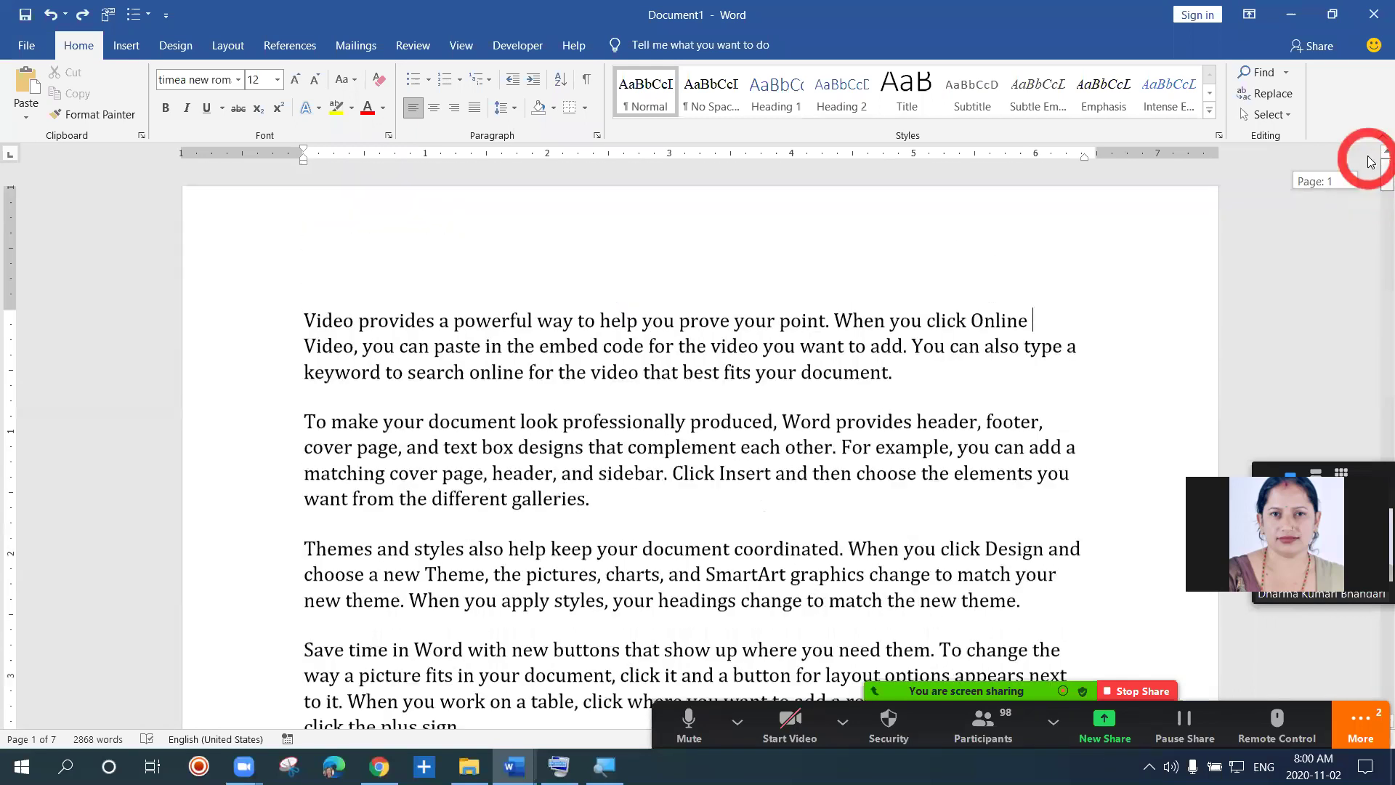
Step: Set the page number format to i, ii, iii from page 1, keeping the numbering continued from the previous section
{"action": "left_click", "coordinate": [126, 50]}
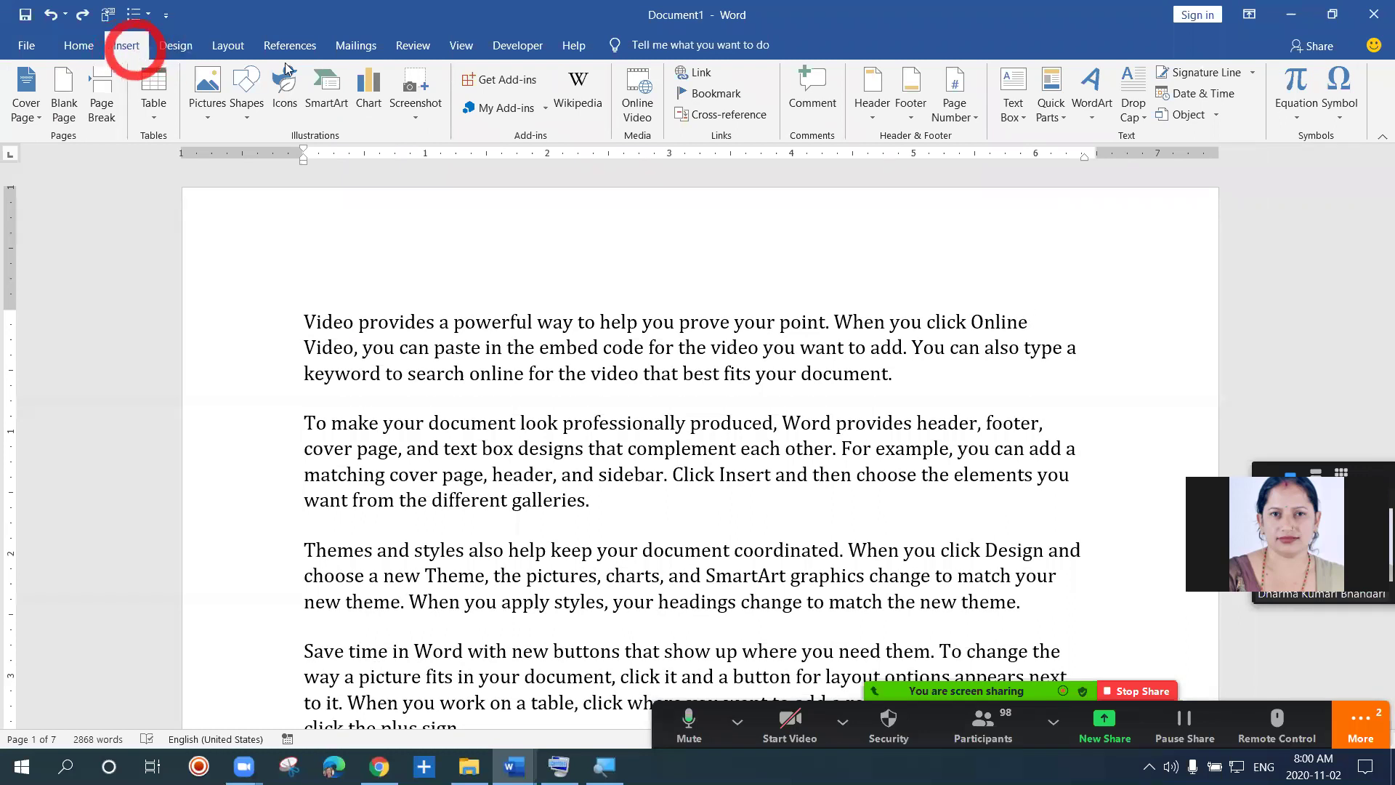
{"action": "left_click", "coordinate": [978, 118]}
{"action": "left_click", "coordinate": [997, 230]}
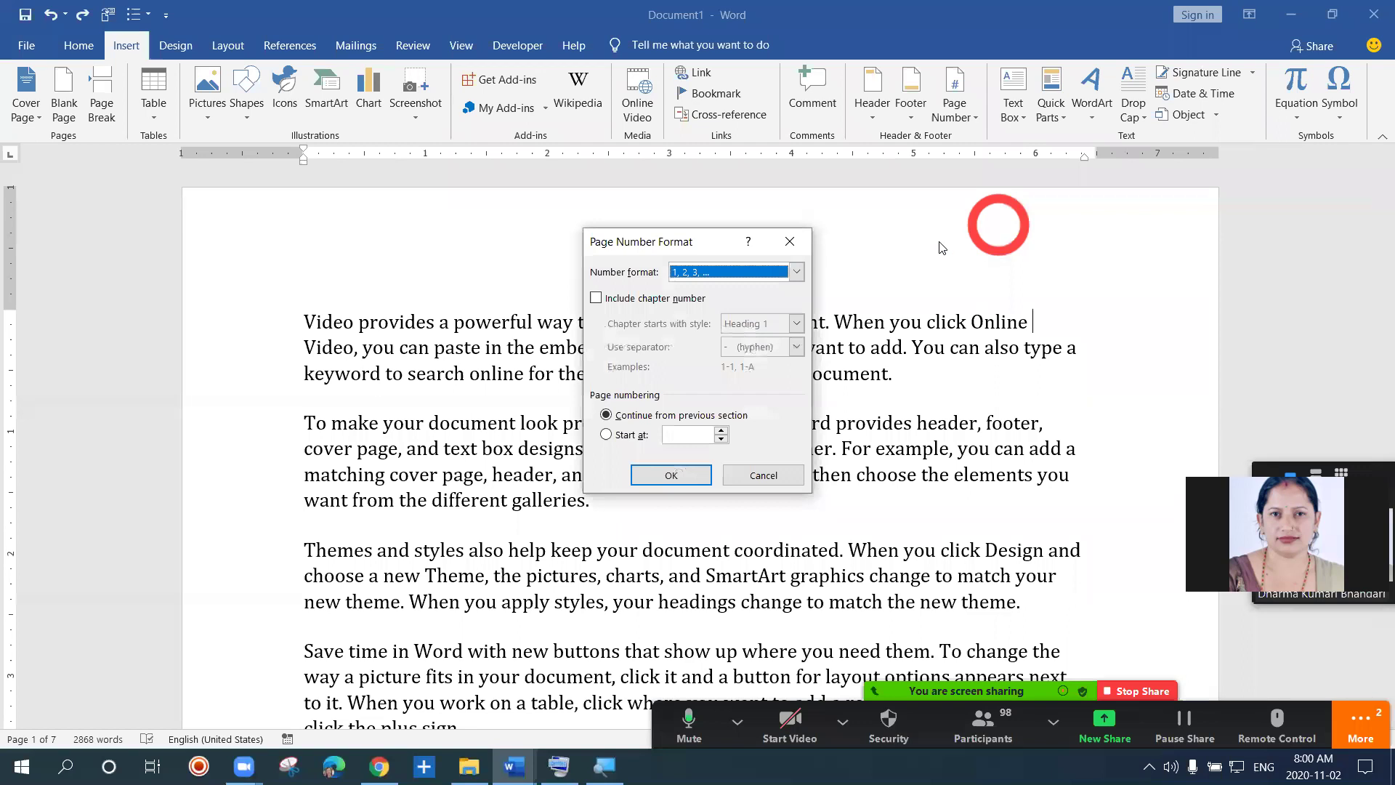
{"action": "left_click", "coordinate": [796, 272]}
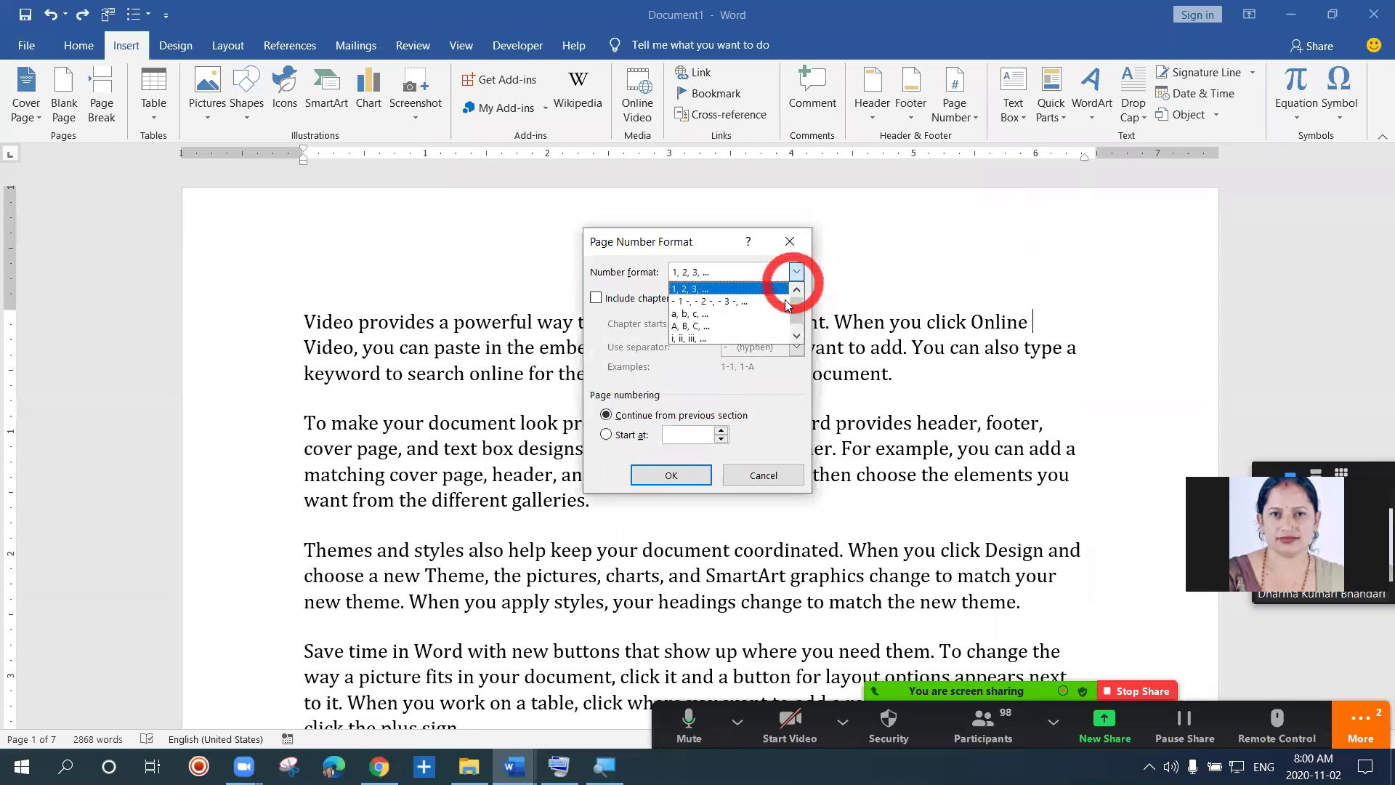
{"action": "left_click", "coordinate": [770, 340]}
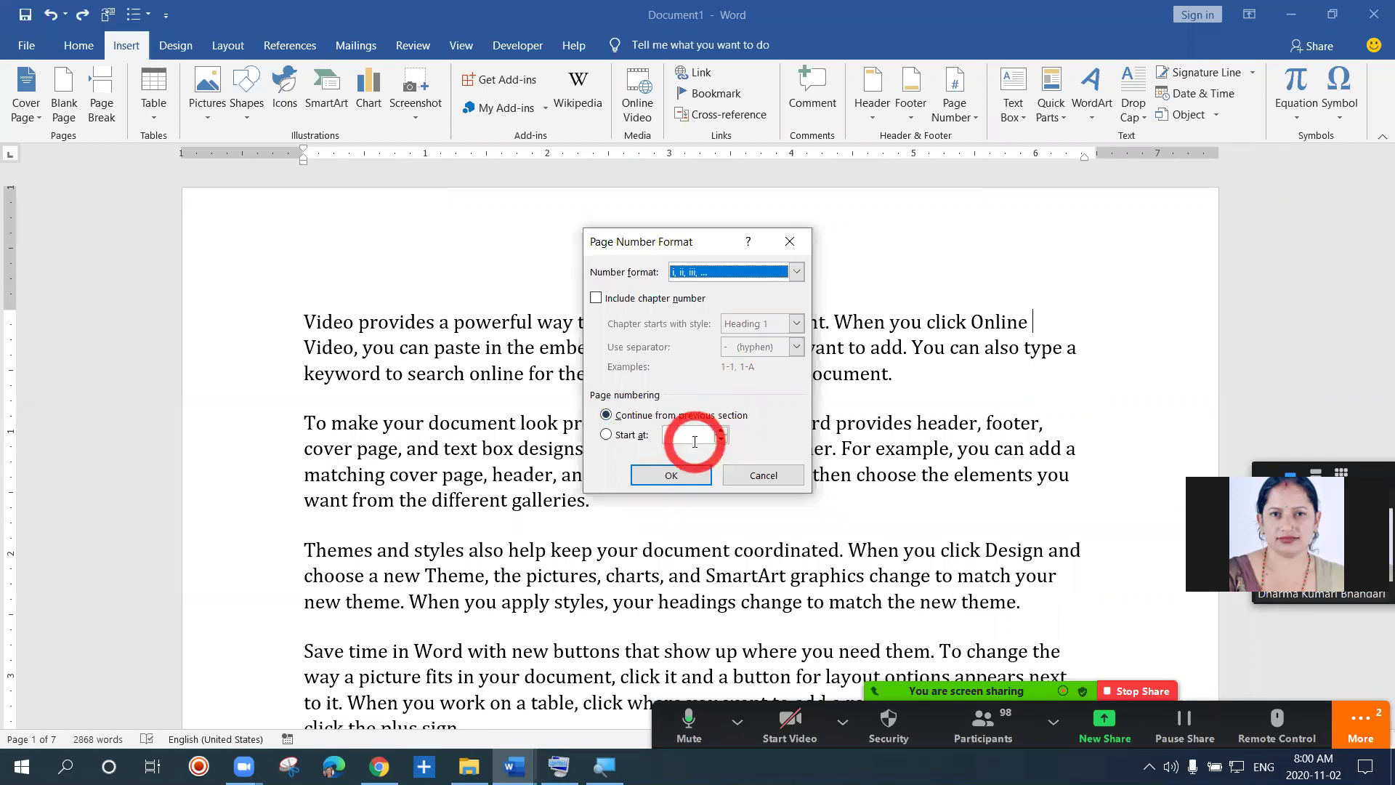
{"action": "left_click", "coordinate": [681, 476]}
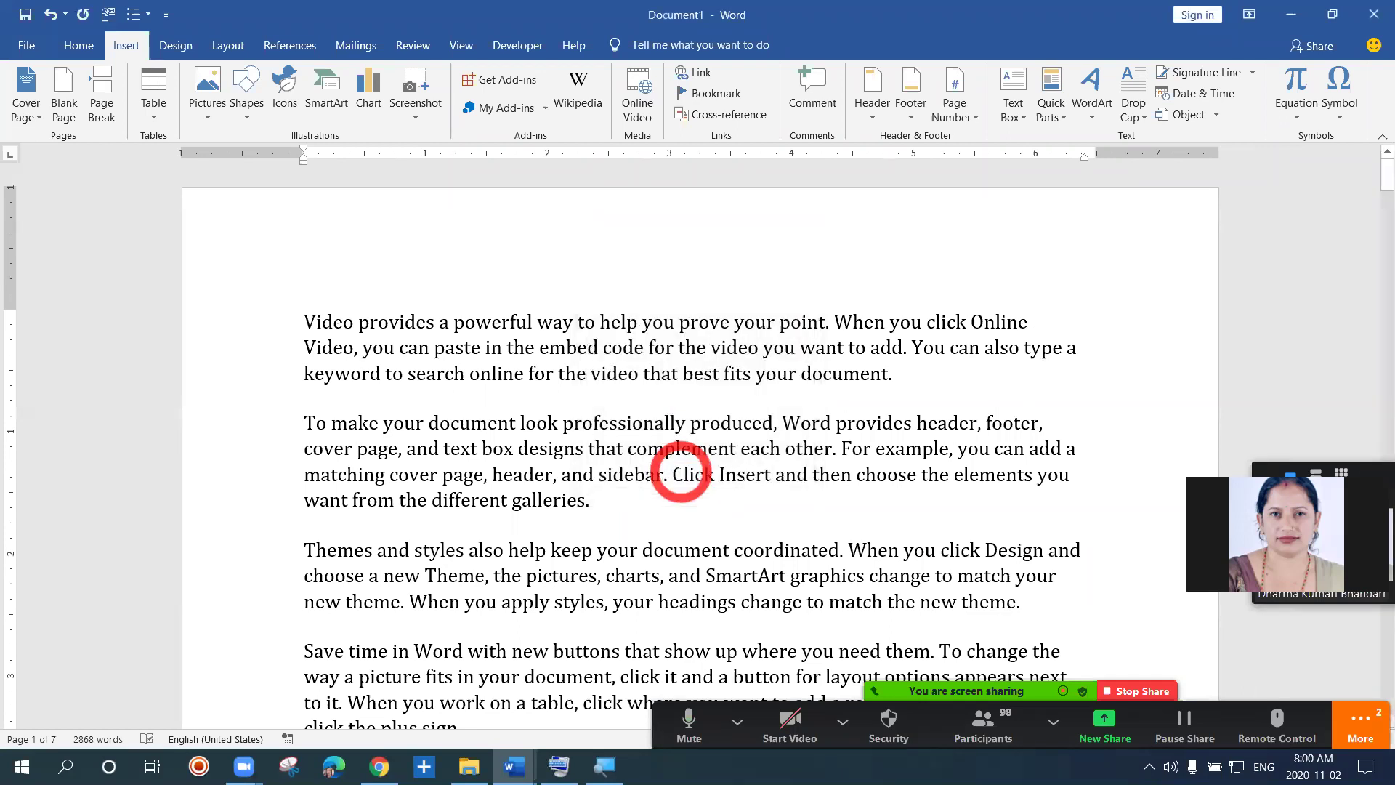
{"action": "left_click", "coordinate": [799, 422]}
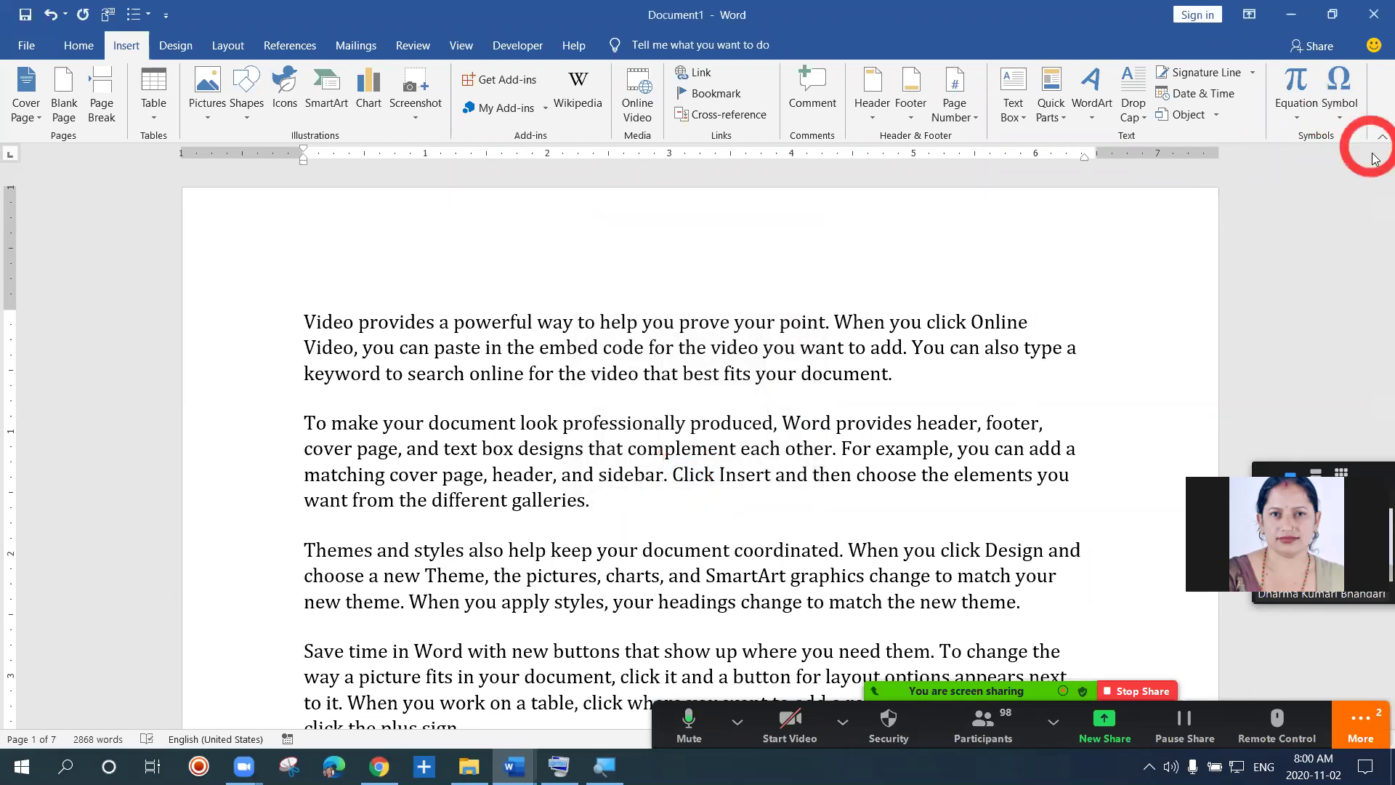
Step: Insert a Next Page section break at the end of the last paragraph on page iii
{"action": "left_click_drag", "start_coordinate": [1375, 176], "coordinate": [1373, 315]}
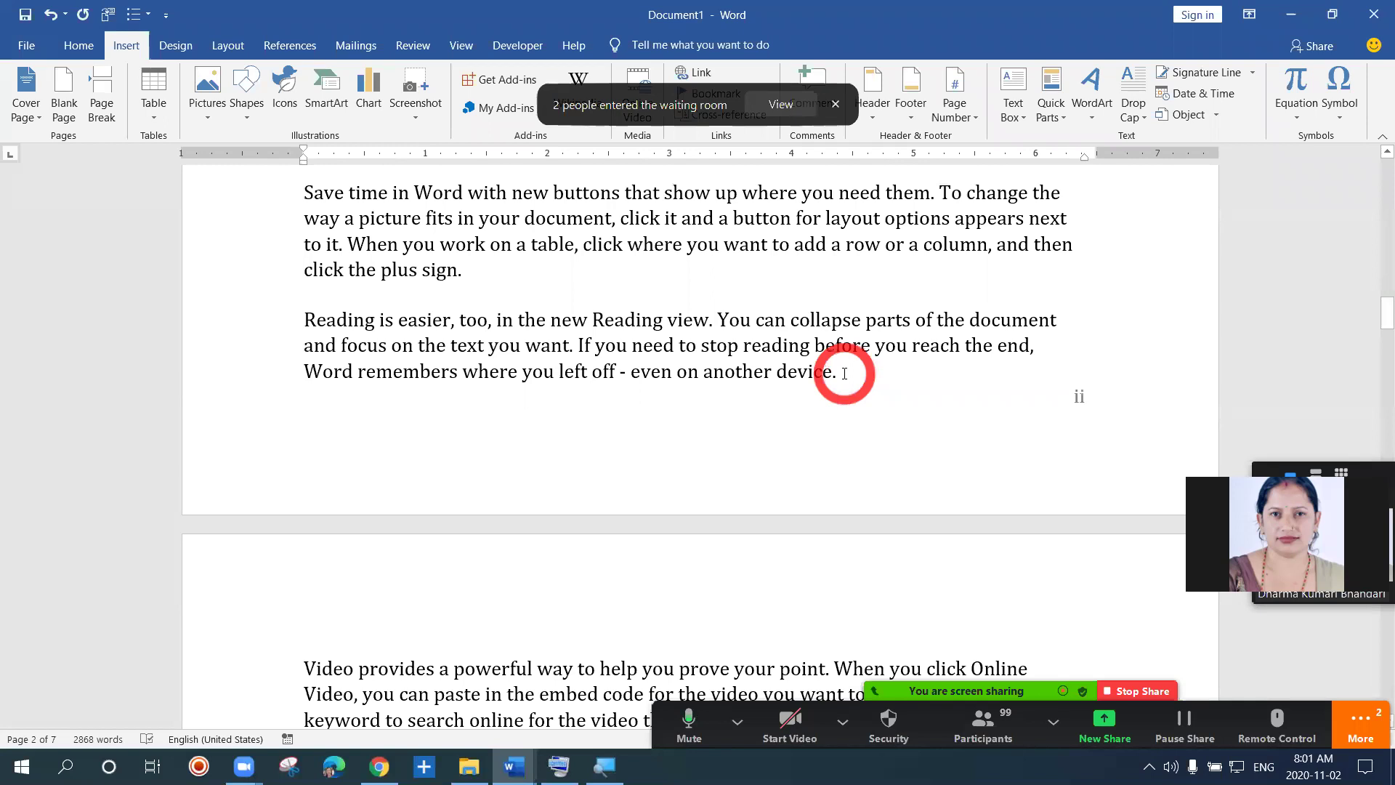
{"action": "left_click", "coordinate": [844, 373]}
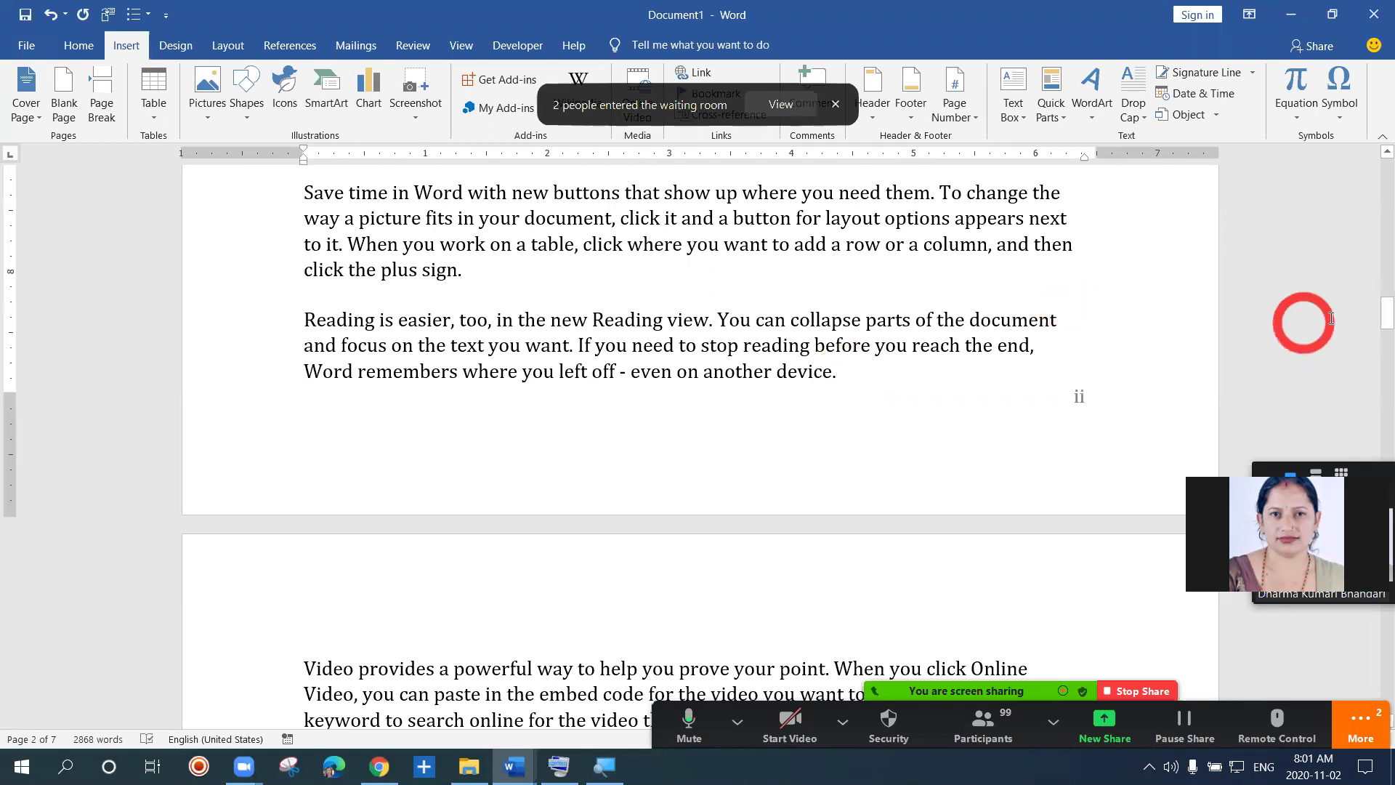
{"action": "left_click_drag", "start_coordinate": [1380, 324], "coordinate": [1311, 405]}
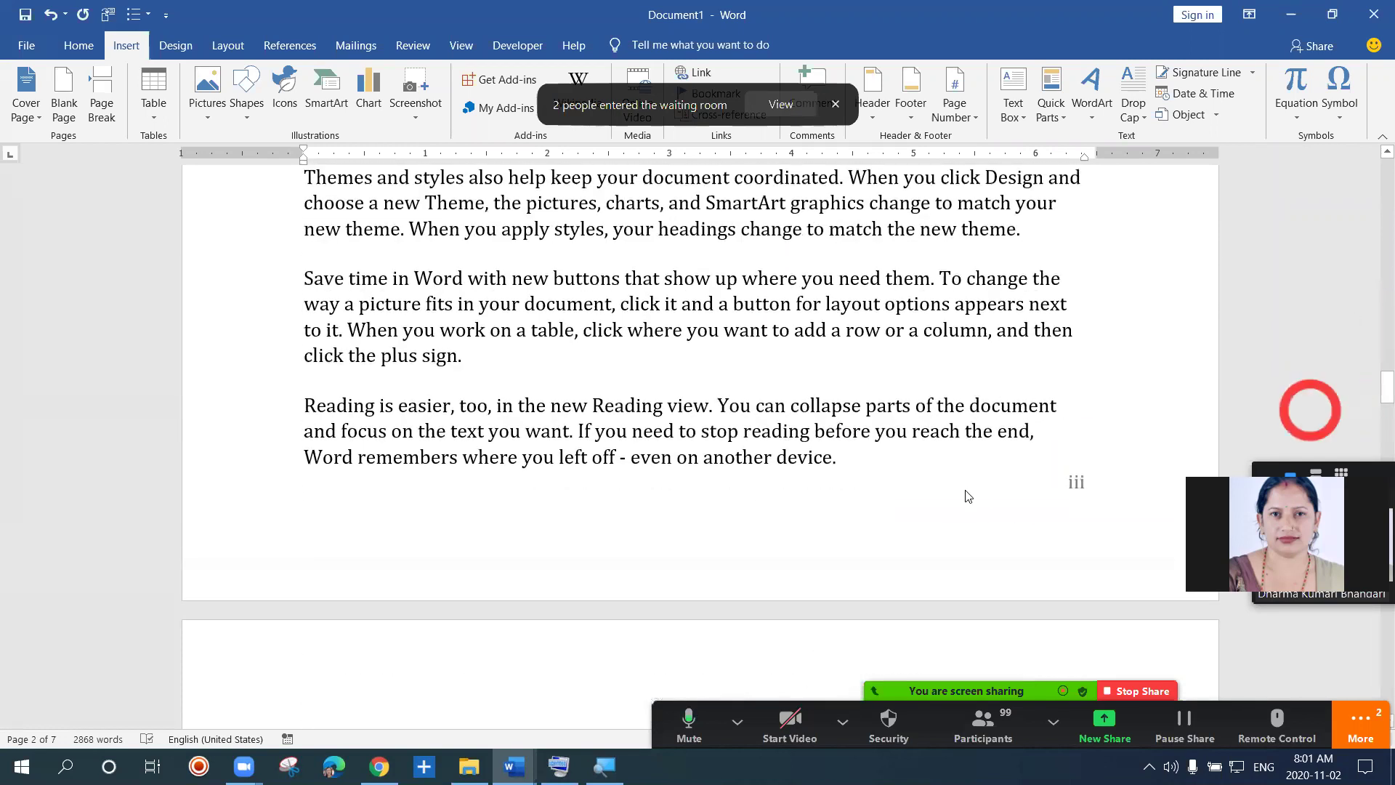
{"action": "left_click", "coordinate": [866, 468]}
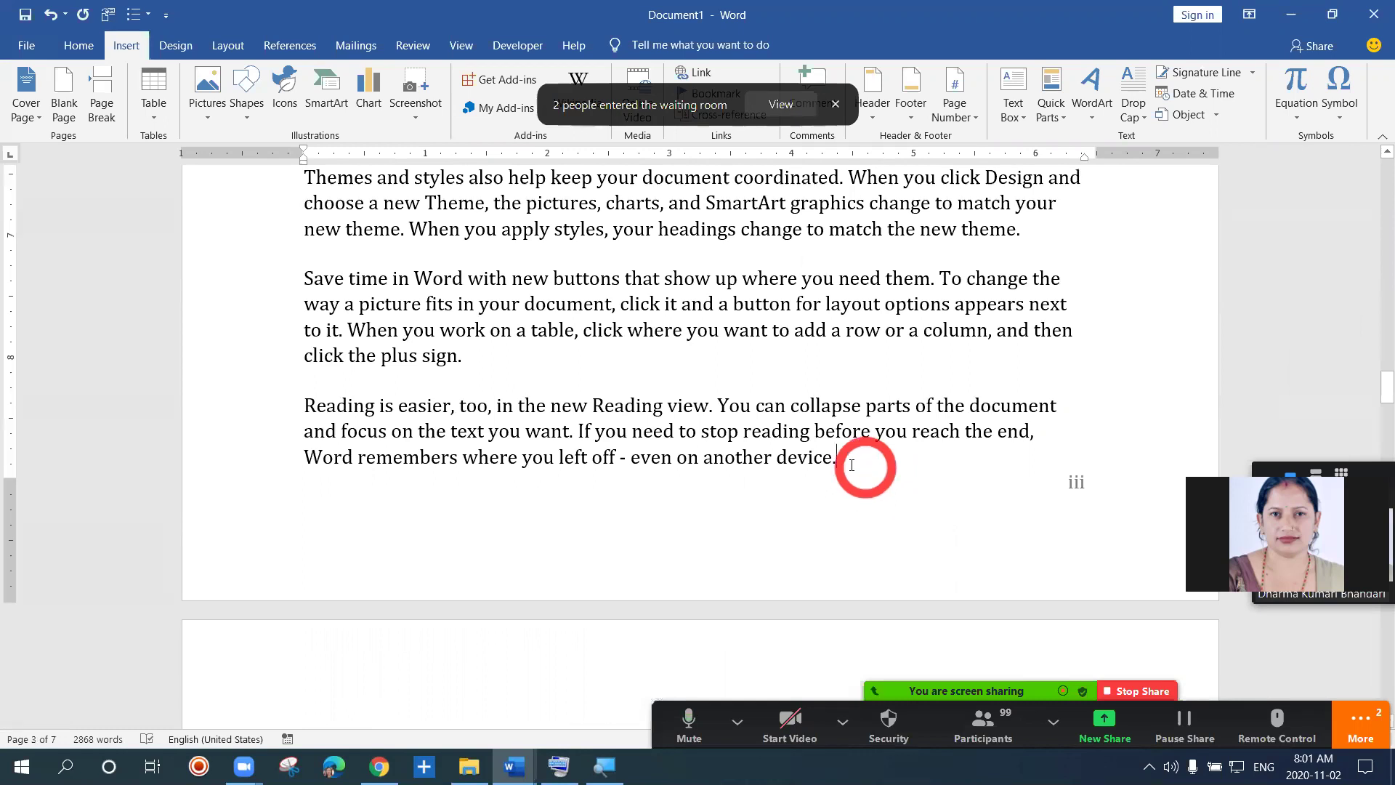
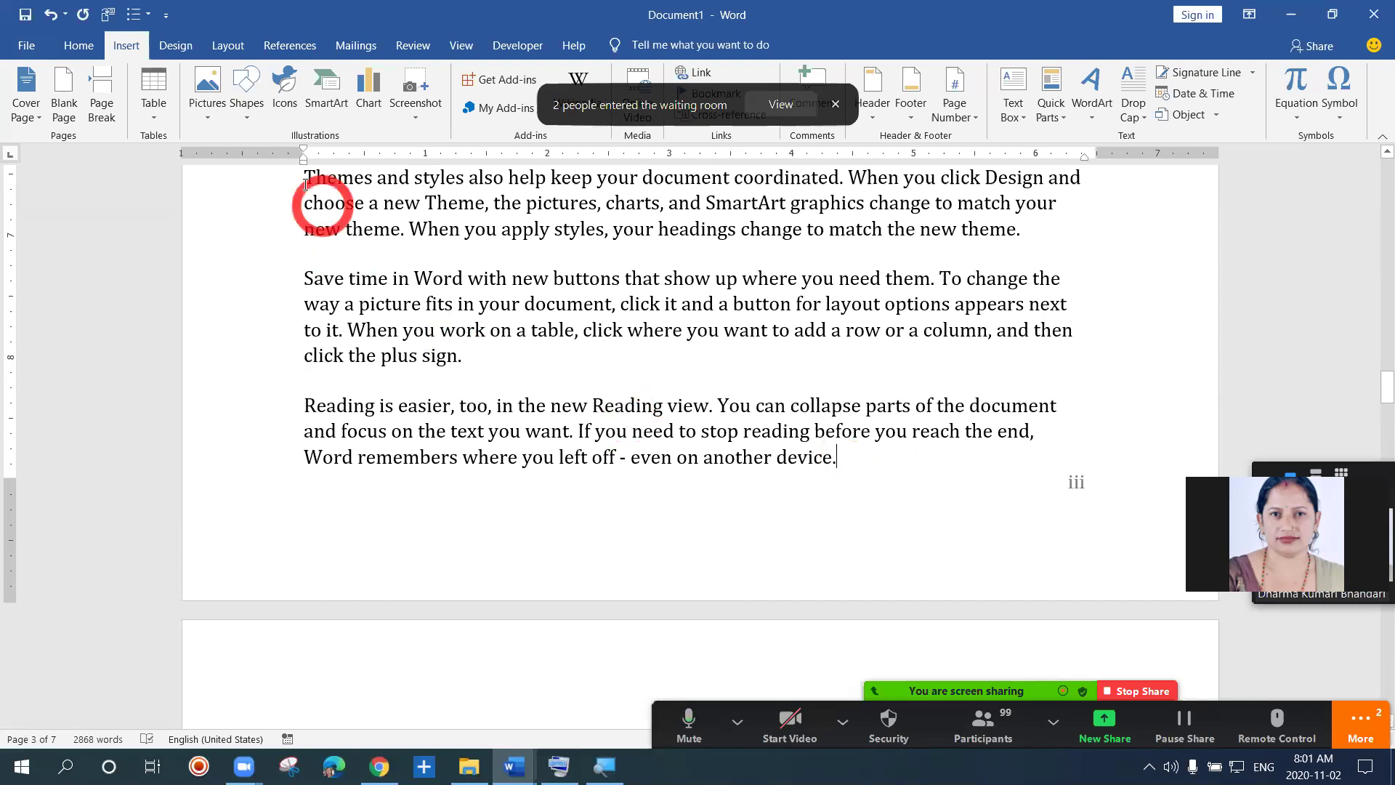
{"action": "left_click", "coordinate": [234, 49]}
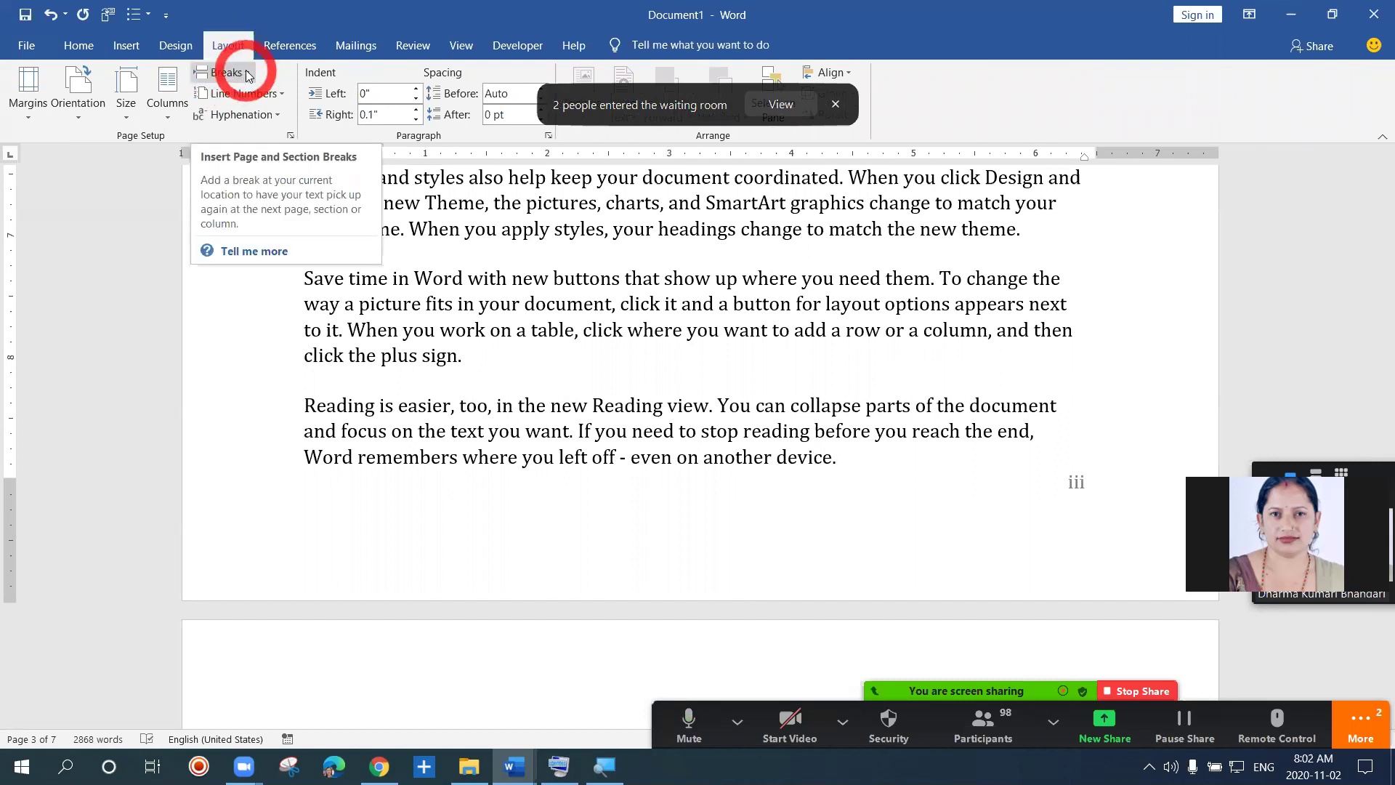
{"action": "left_click", "coordinate": [227, 72]}
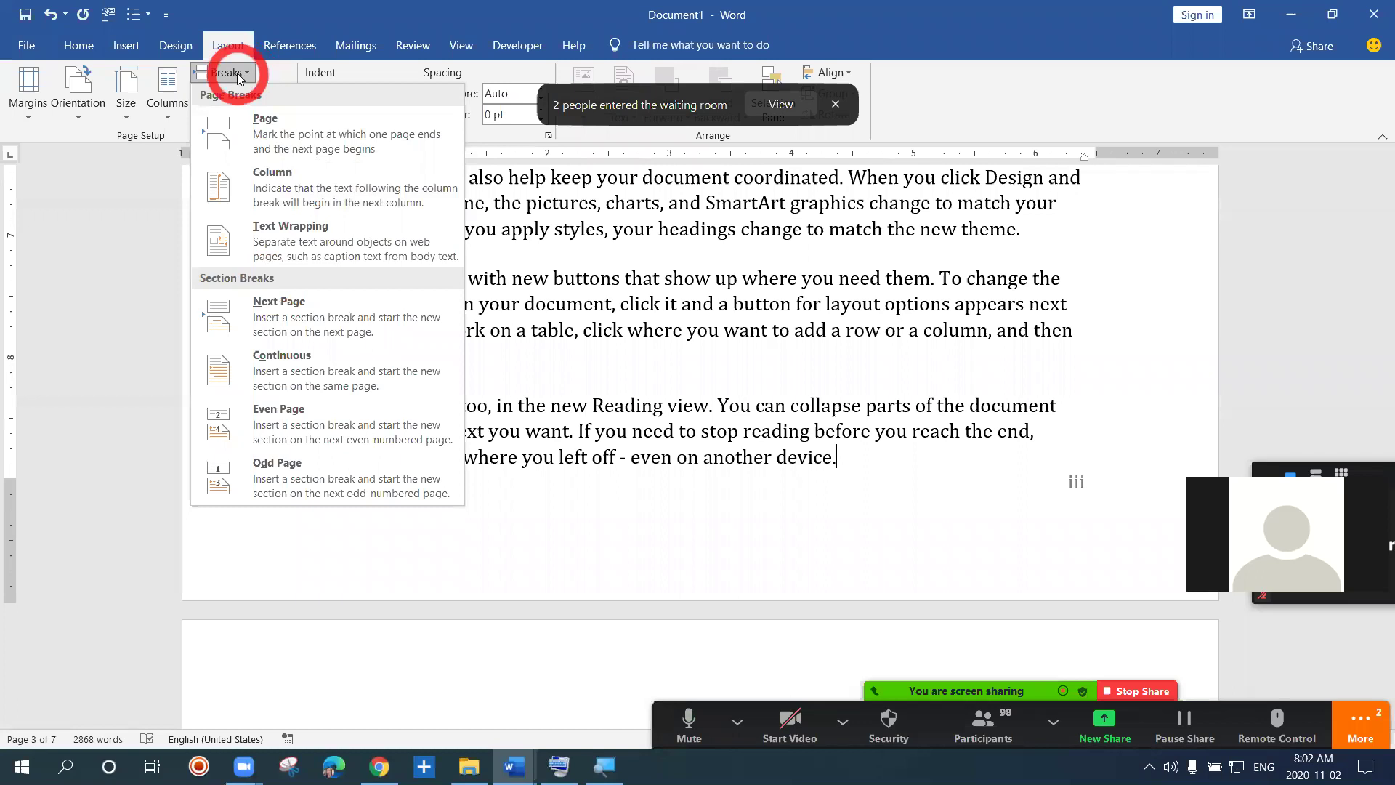
{"action": "left_click", "coordinate": [269, 319]}
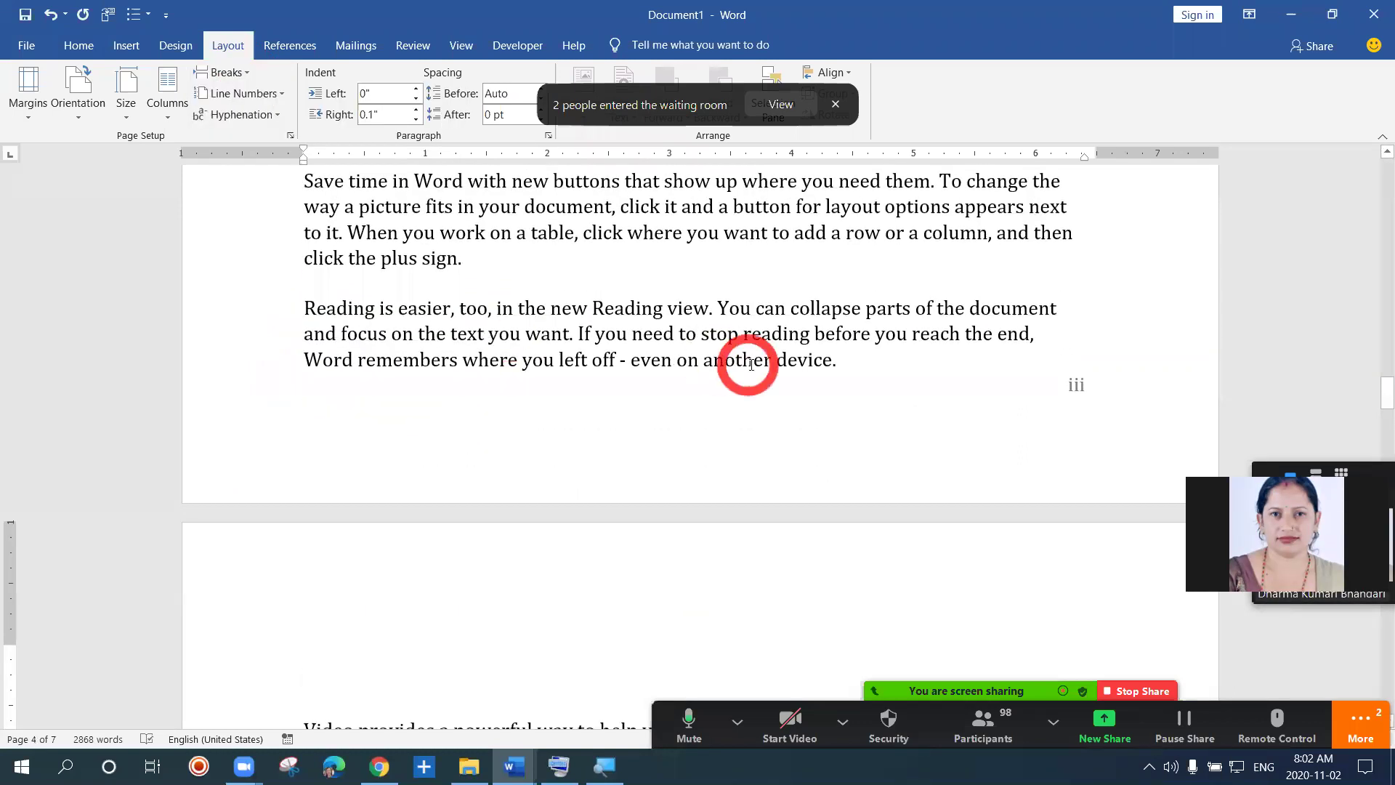
Step: Show the hidden formatting symbols to check the section break at the end of page iii, and hide them again
{"action": "left_click", "coordinate": [81, 47]}
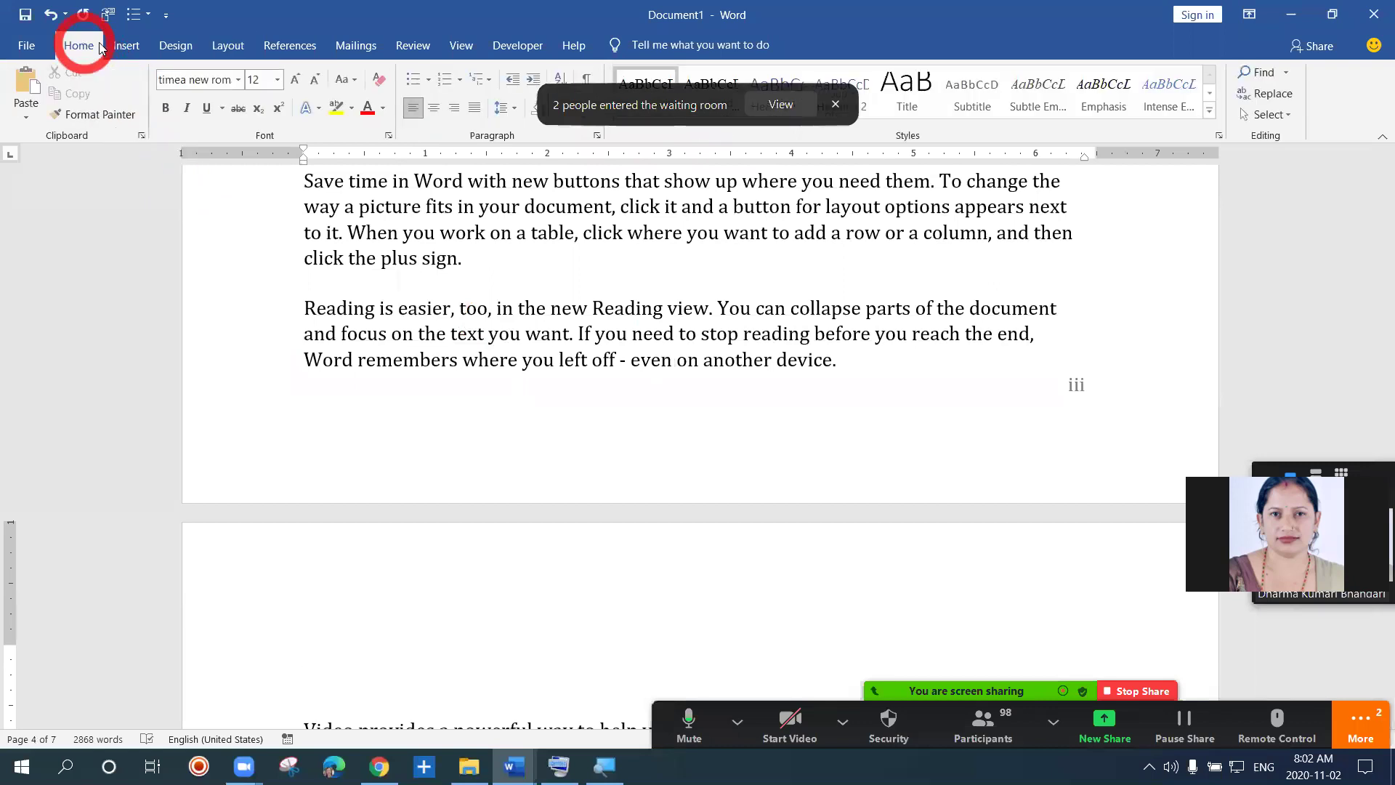
{"action": "left_click", "coordinate": [584, 78]}
{"action": "left_click", "coordinate": [909, 363]}
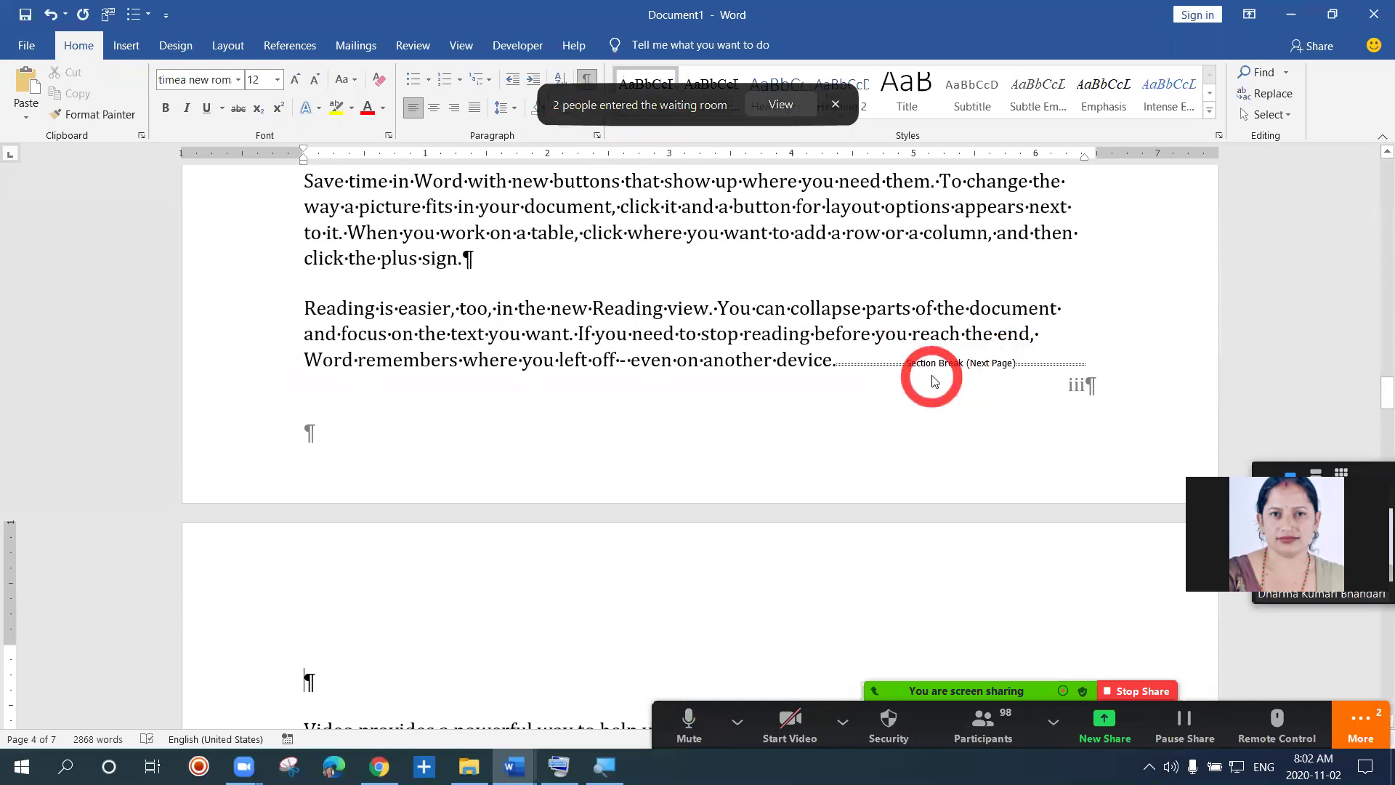
{"action": "left_click", "coordinate": [585, 80]}
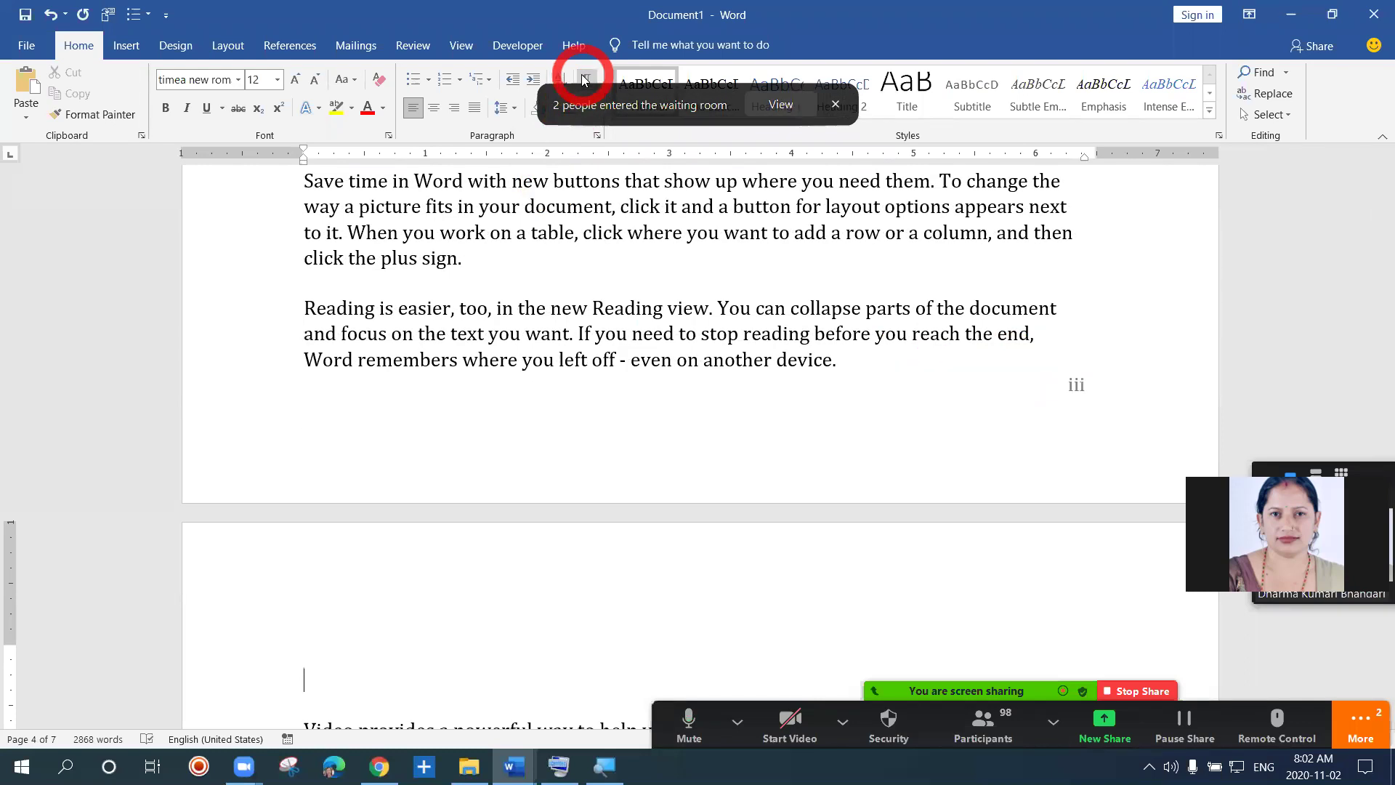
{"action": "left_click", "coordinate": [1105, 358]}
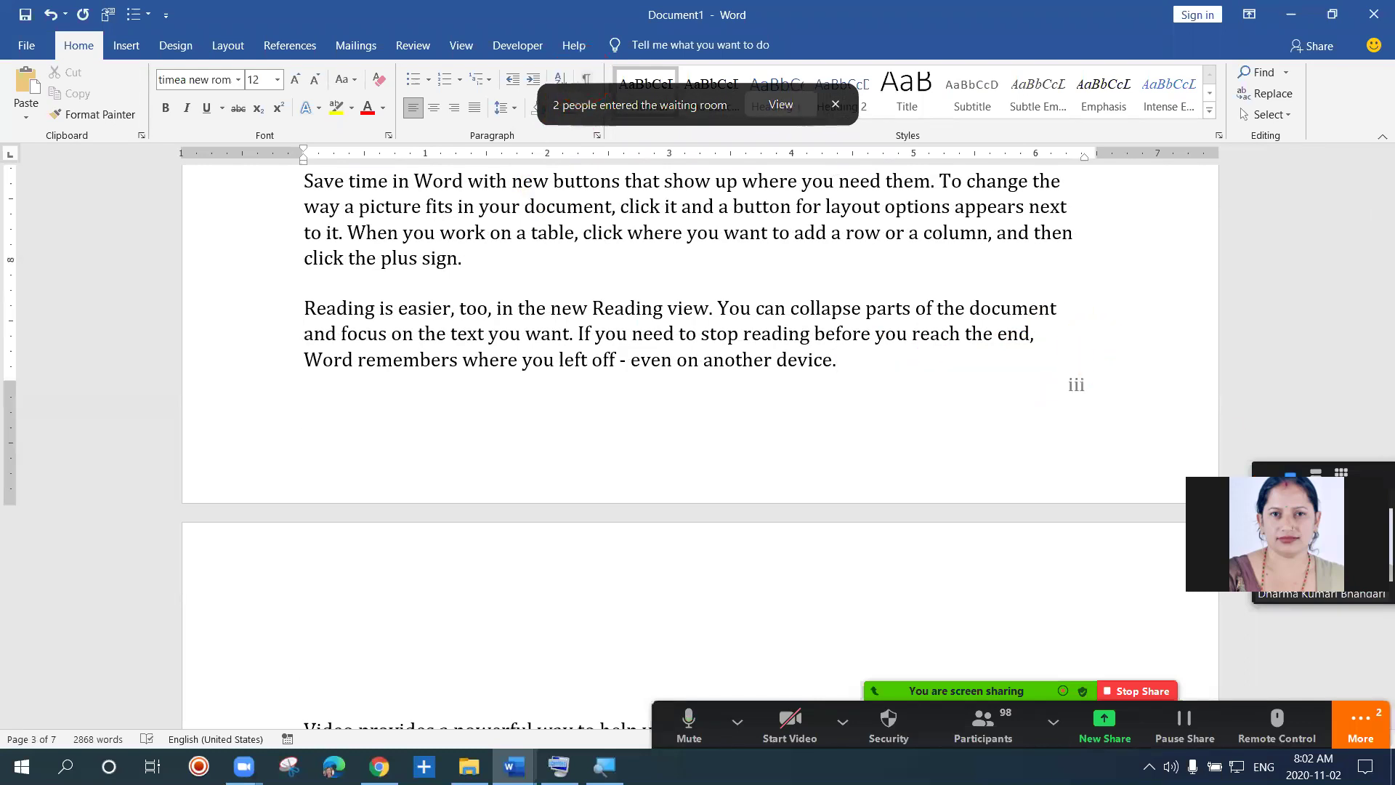
Step: Set the page number format for the section ending on page iii to 1, 2, 3, starting at 4
{"action": "left_click_drag", "start_coordinate": [1286, 530], "coordinate": [1286, 369]}
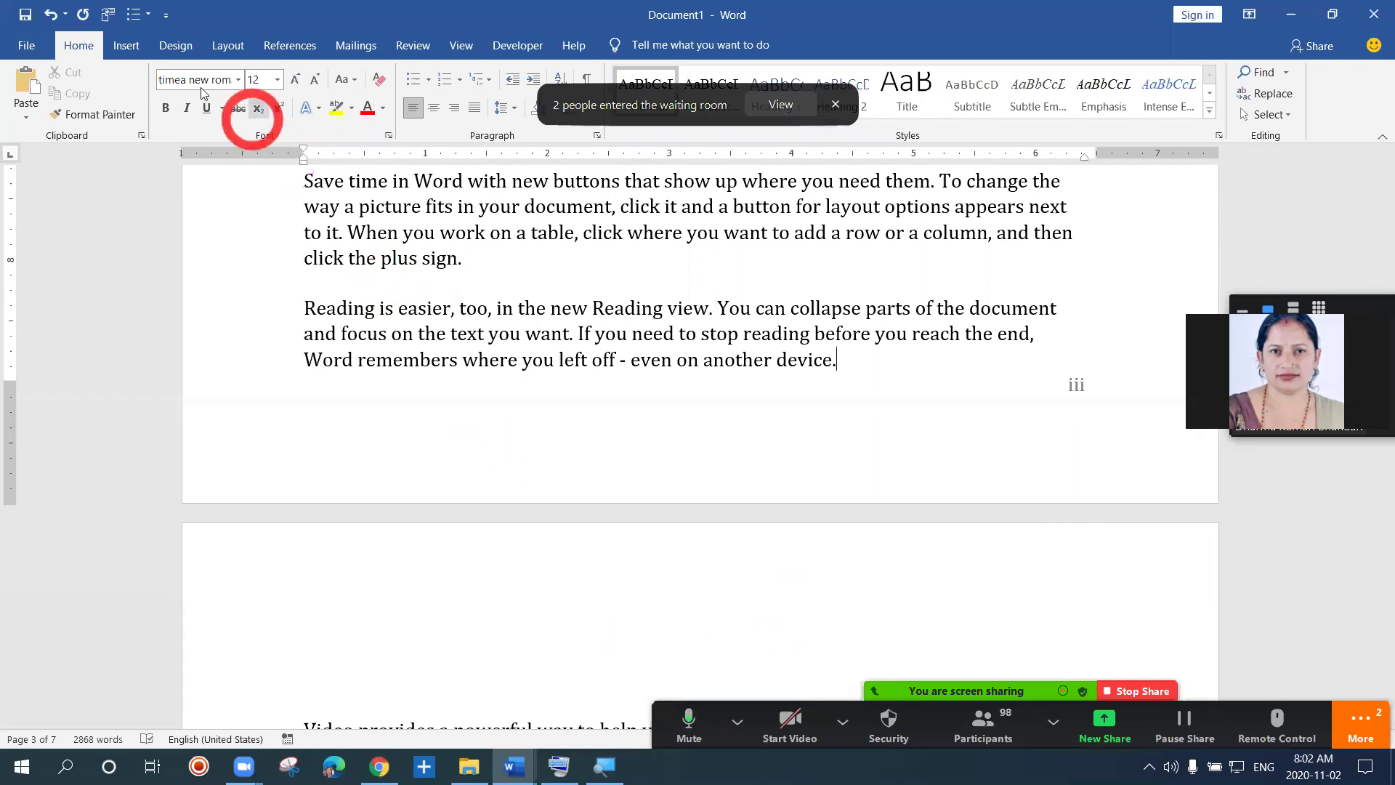
{"action": "left_click", "coordinate": [131, 48]}
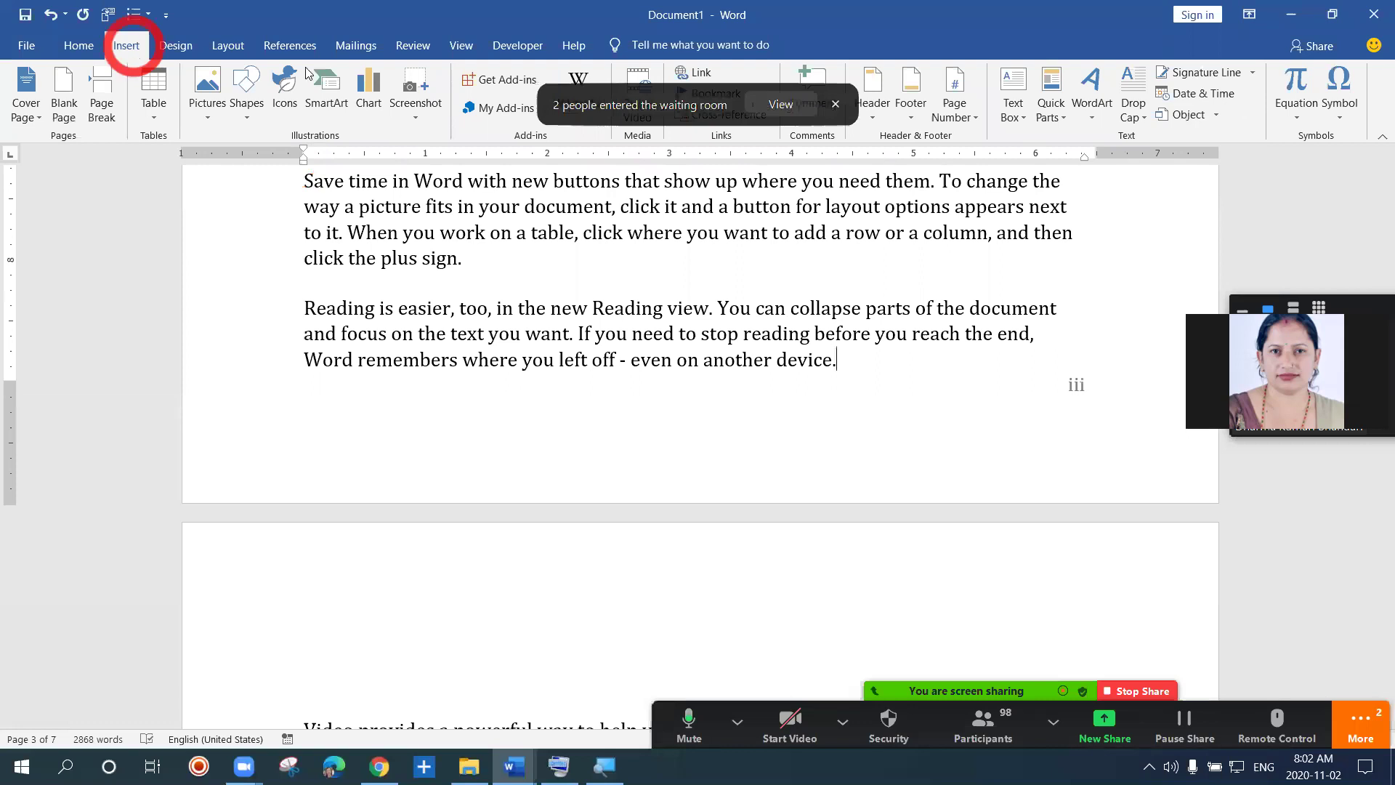
{"action": "left_click", "coordinate": [1024, 118]}
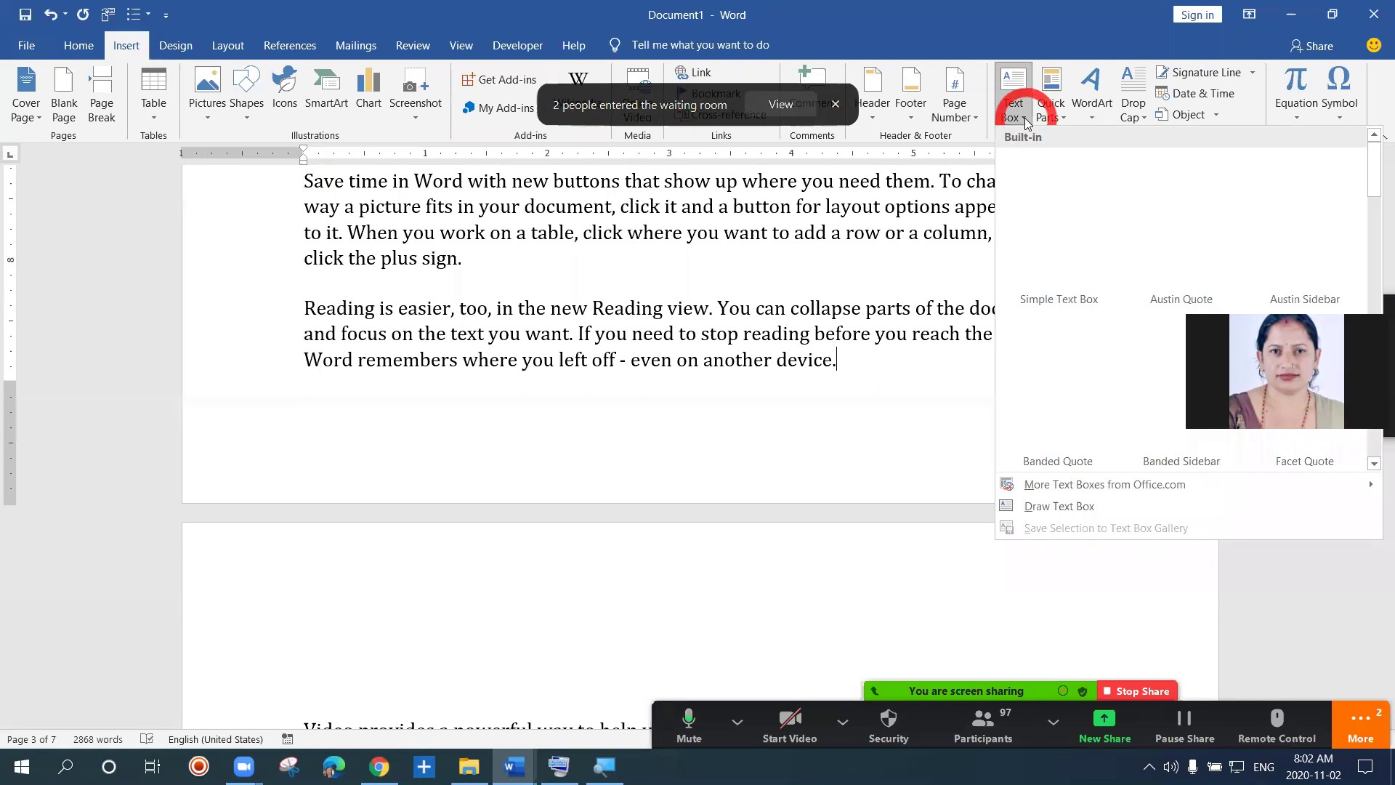
{"action": "left_click", "coordinate": [969, 114]}
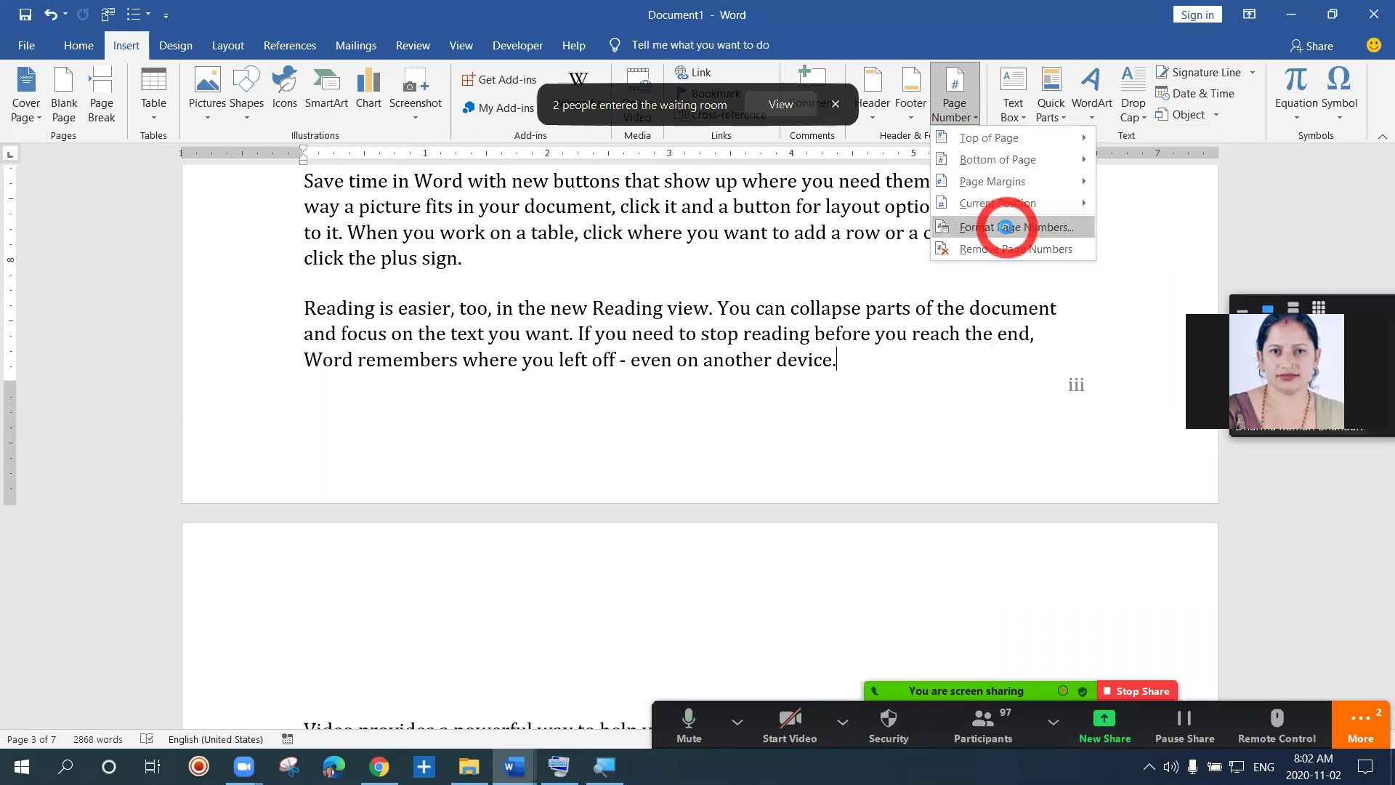
{"action": "left_click", "coordinate": [1008, 228]}
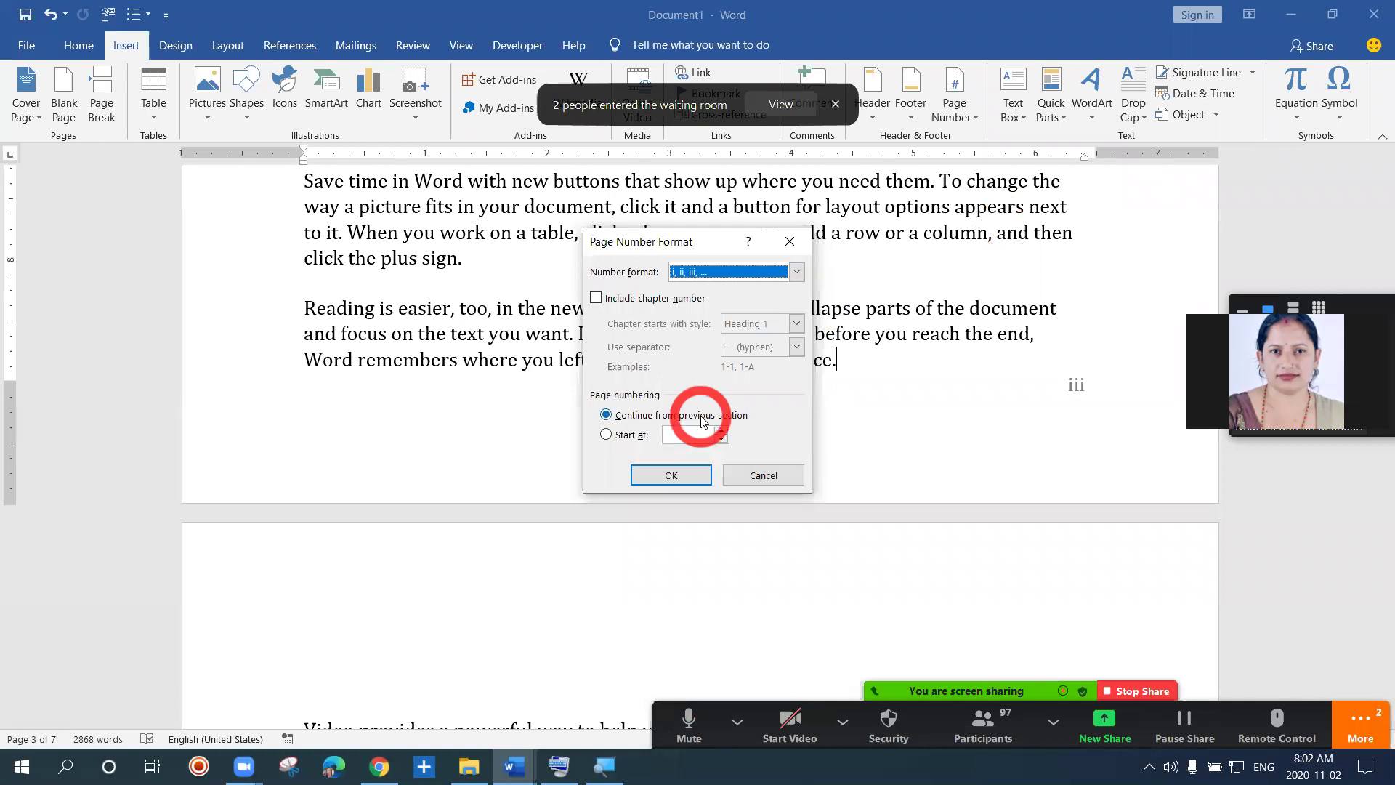
{"action": "left_click", "coordinate": [795, 273]}
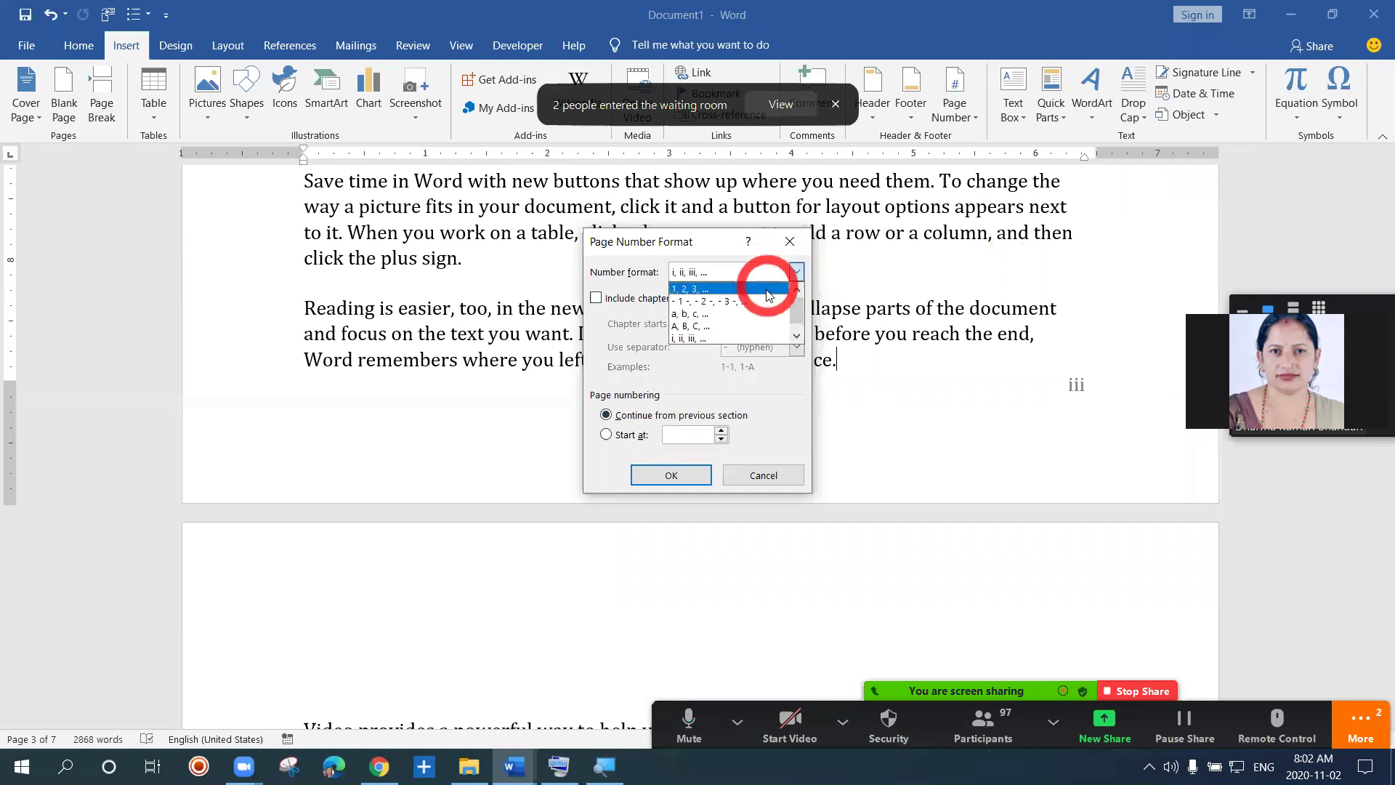
{"action": "left_click", "coordinate": [767, 290]}
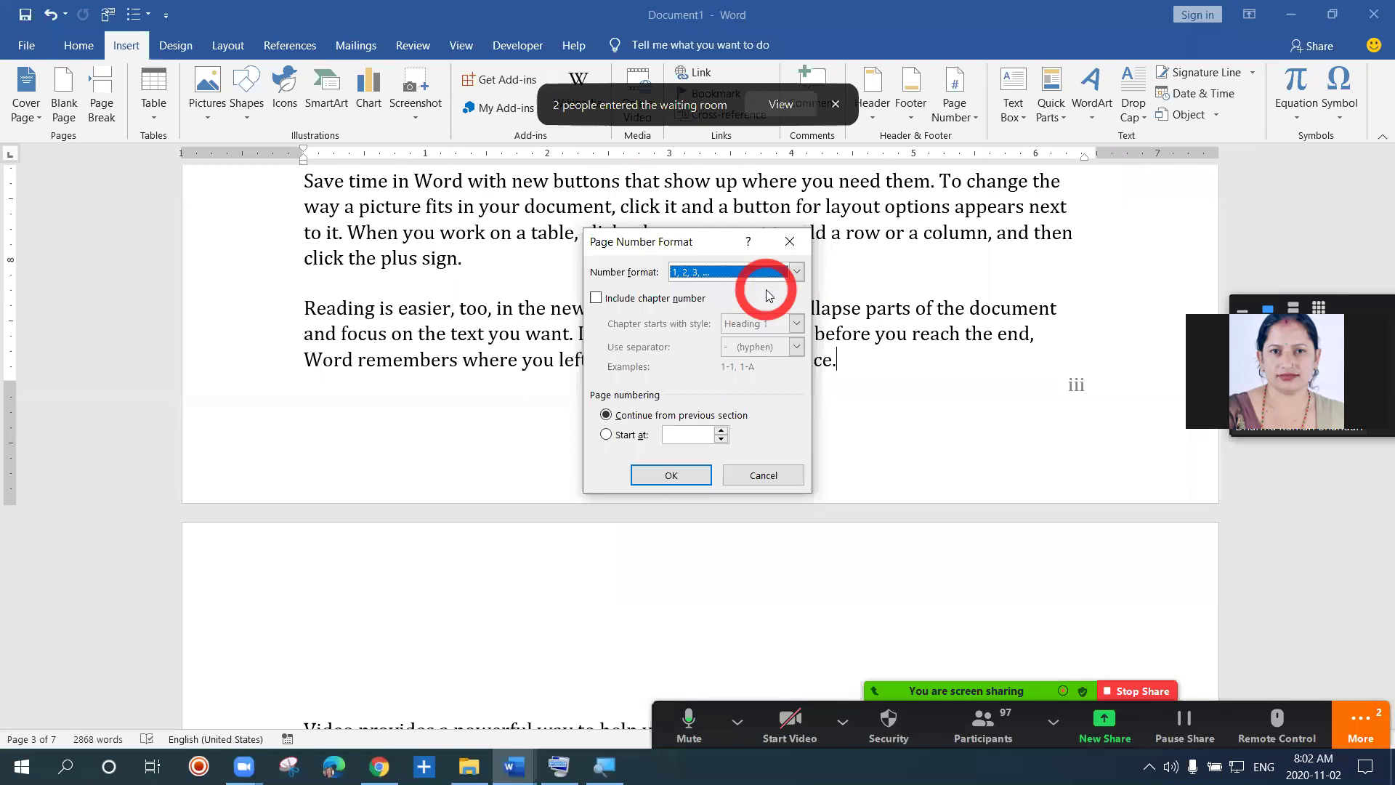
{"action": "left_click", "coordinate": [607, 435]}
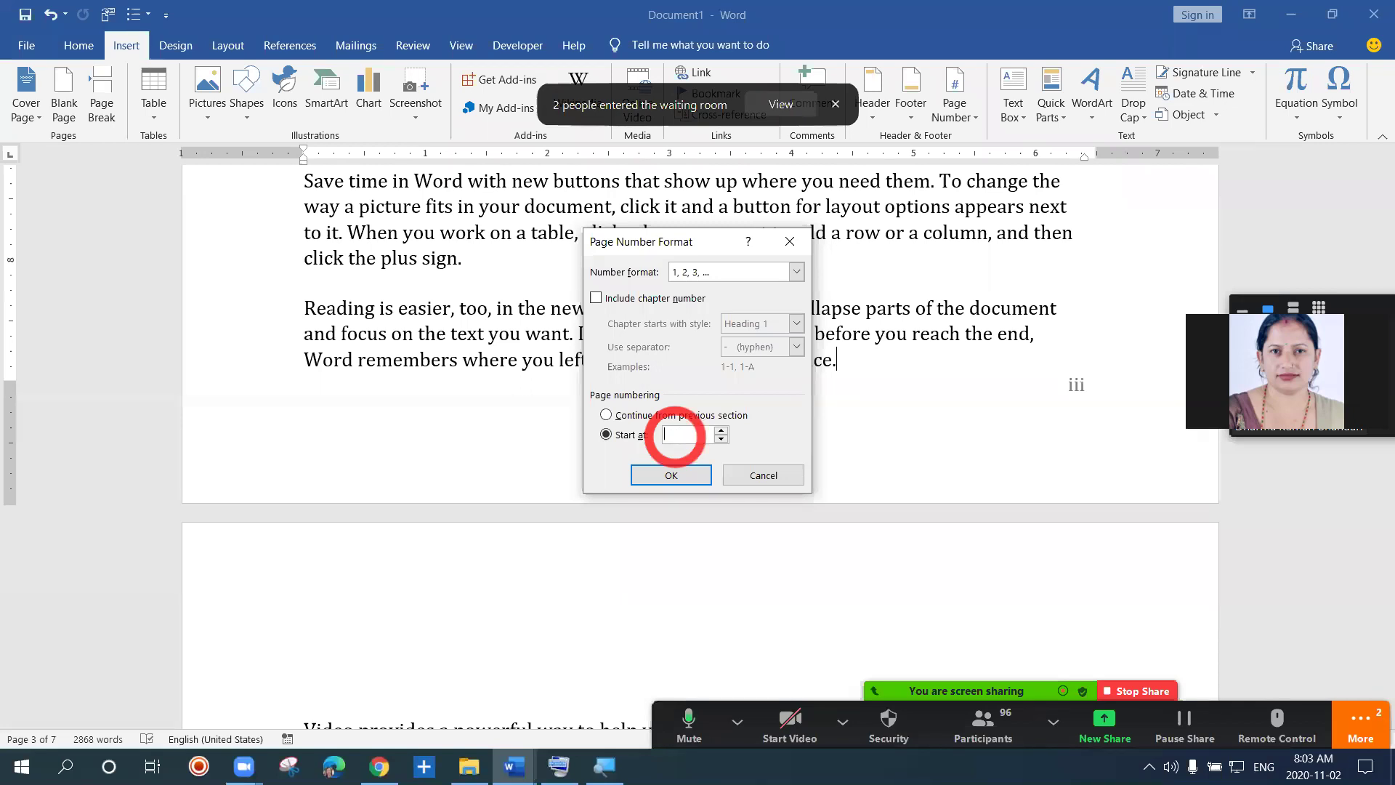
{"action": "left_click", "coordinate": [674, 475]}
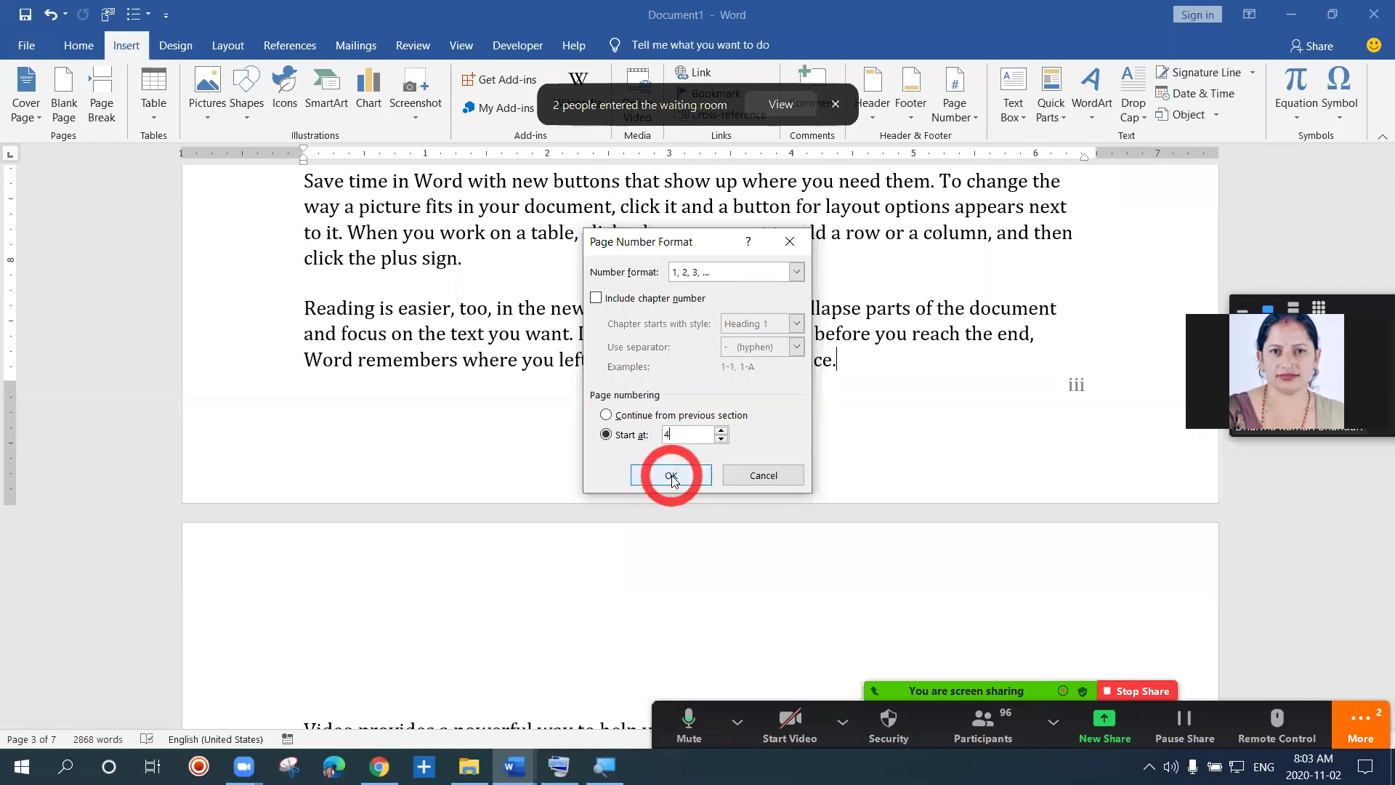
{"action": "left_click", "coordinate": [672, 476]}
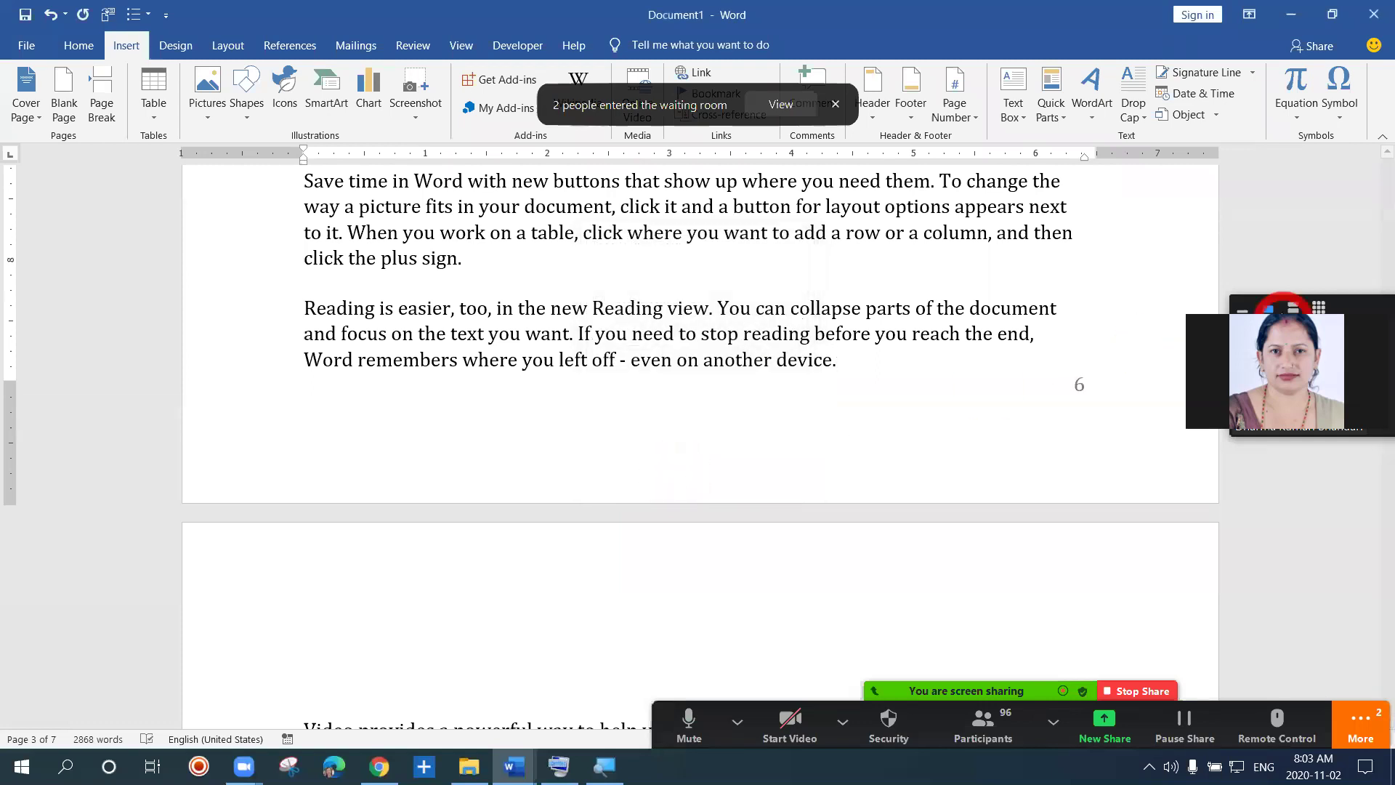
Step: Check the page numbers in the first section and undo the last page number format change
{"action": "left_click", "coordinate": [1302, 559]}
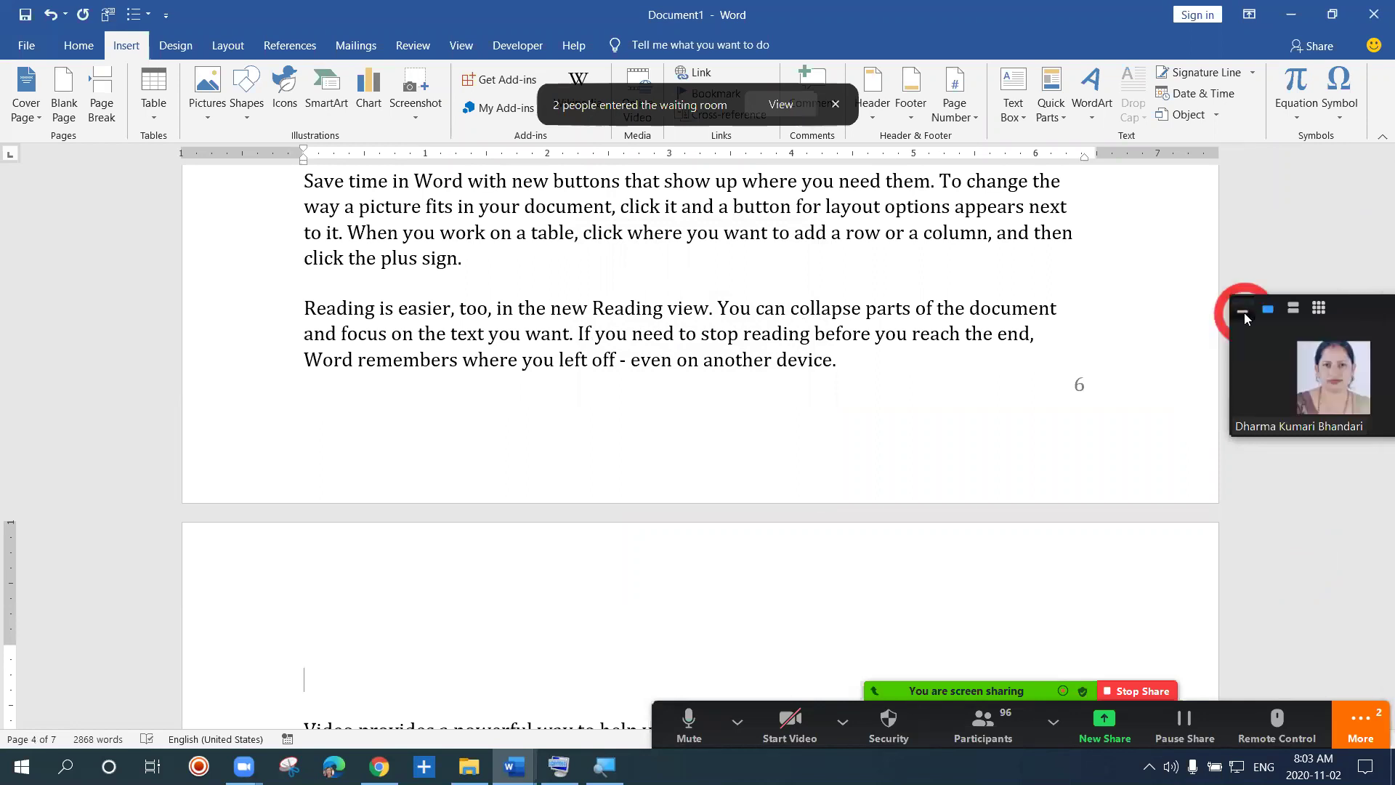
{"action": "left_click", "coordinate": [1055, 326]}
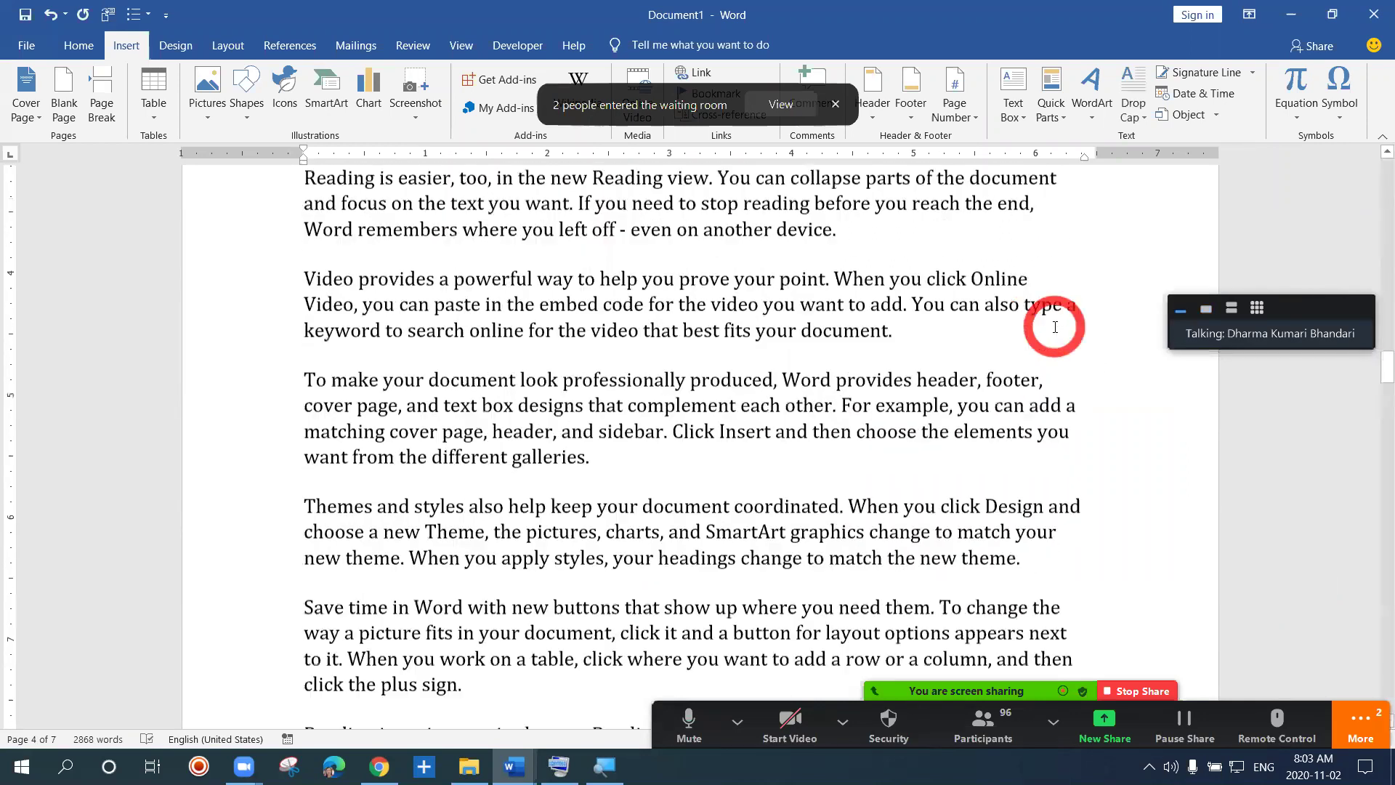
{"action": "scroll", "coordinate": [1055, 326], "scroll_direction": "up", "scroll_amount": 10}
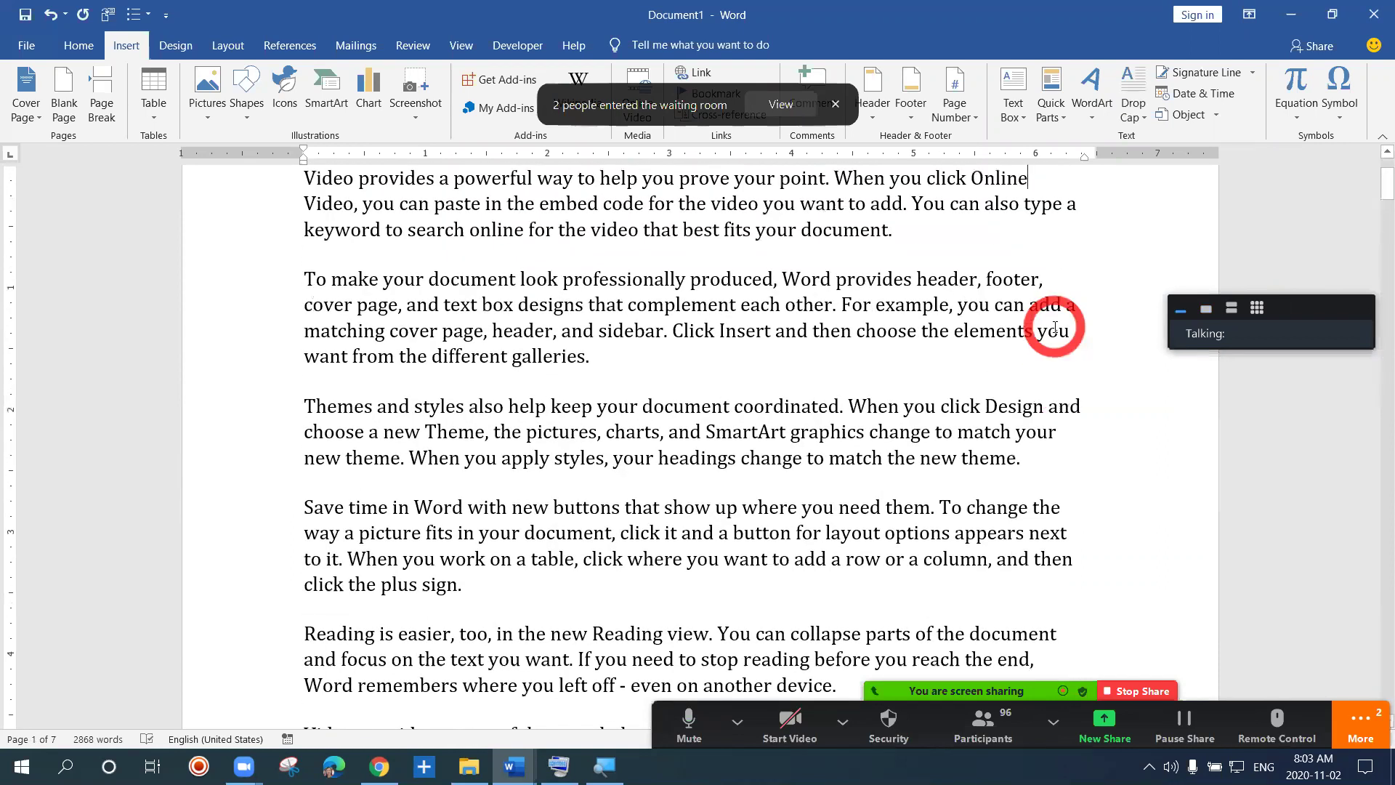
{"action": "mouse_move", "coordinate": [1372, 178]}
{"action": "left_mouse_down"}
{"action": "mouse_move", "coordinate": [1373, 225]}
{"action": "mouse_move", "coordinate": [1373, 159]}
{"action": "mouse_move", "coordinate": [1375, 363]}
{"action": "mouse_move", "coordinate": [1379, 166]}
{"action": "left_mouse_up"}
{"action": "key", "text": "ctrl+z"}
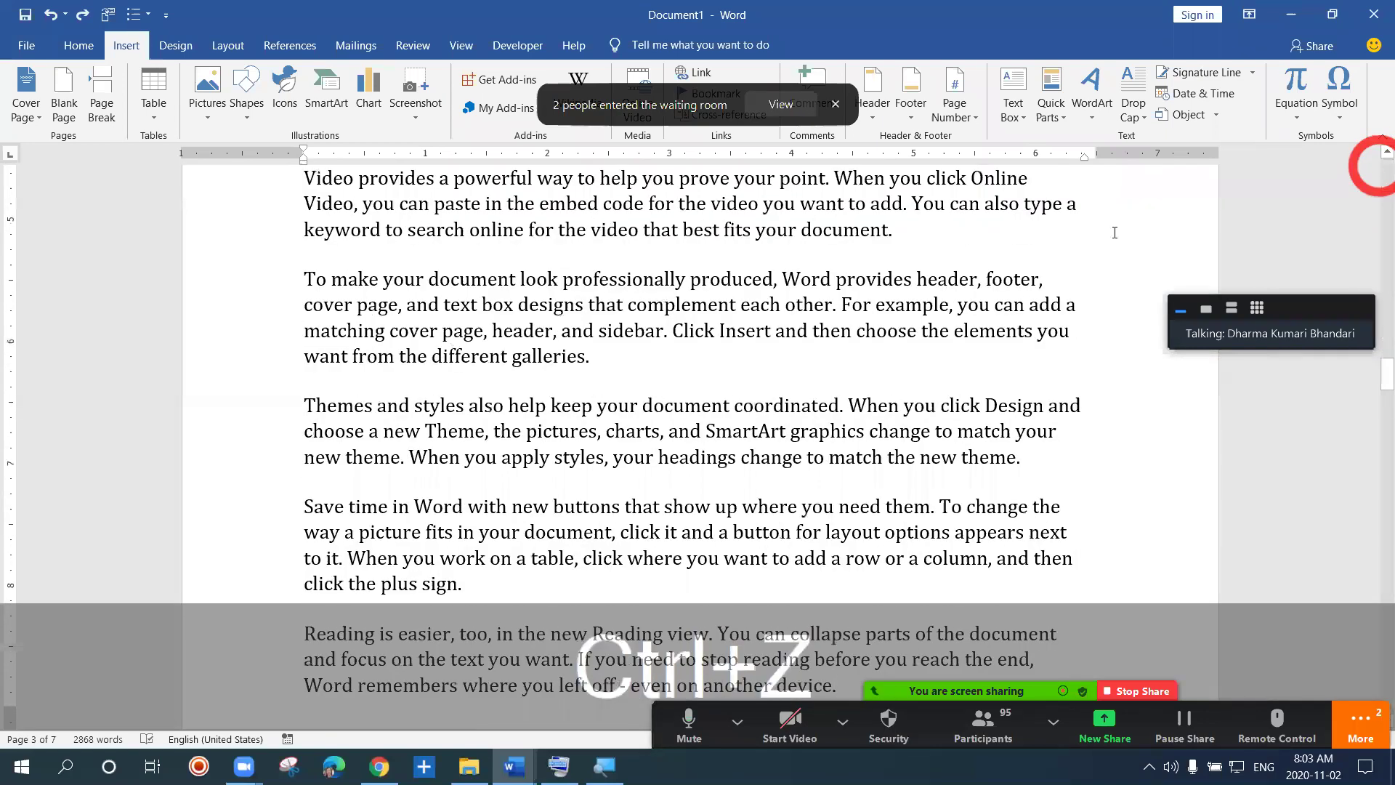
Step: Check the section break at the end of page iii with formatting symbols shown, and place the cursor on the blank line after it
{"action": "left_click_drag", "start_coordinate": [1372, 358], "coordinate": [1329, 389]}
{"action": "left_click", "coordinate": [840, 346]}
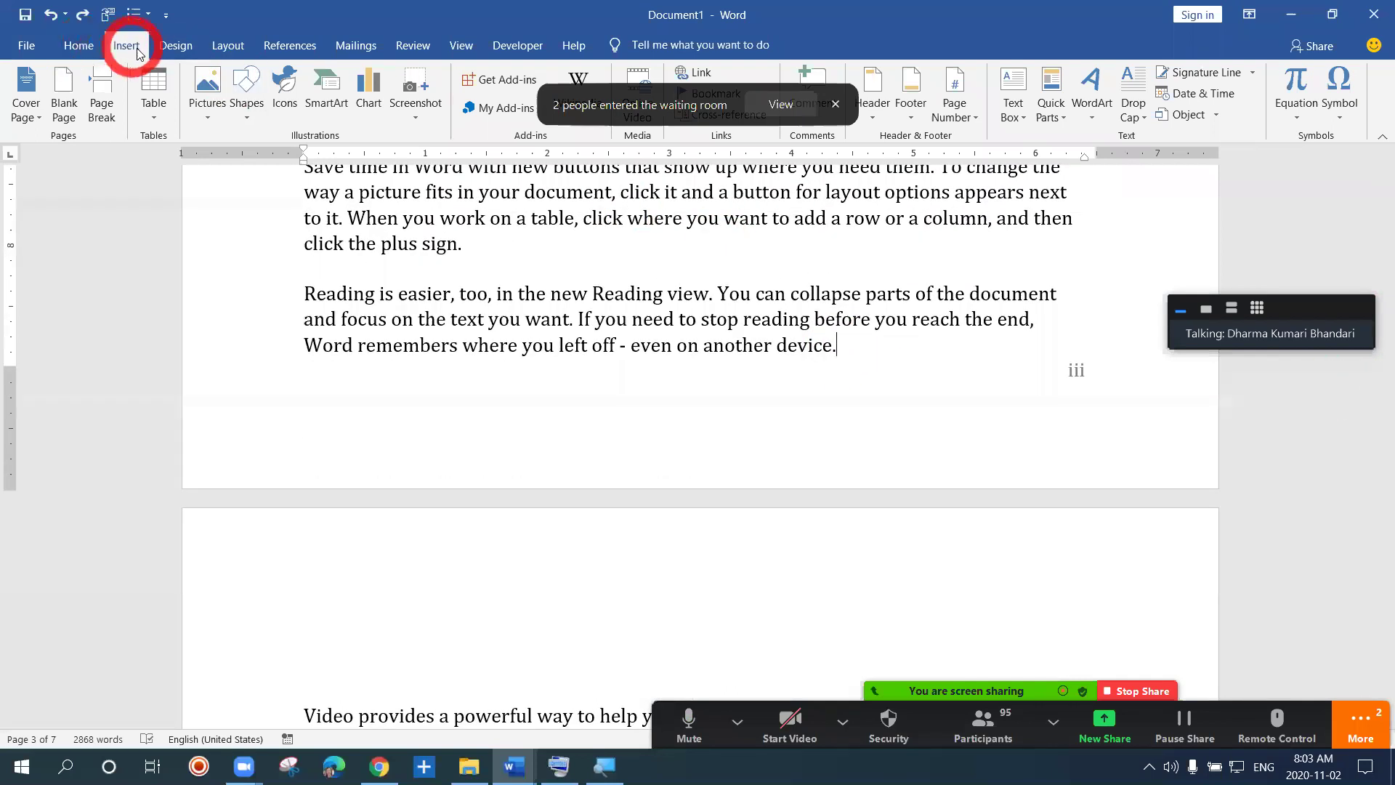
{"action": "left_click", "coordinate": [77, 43]}
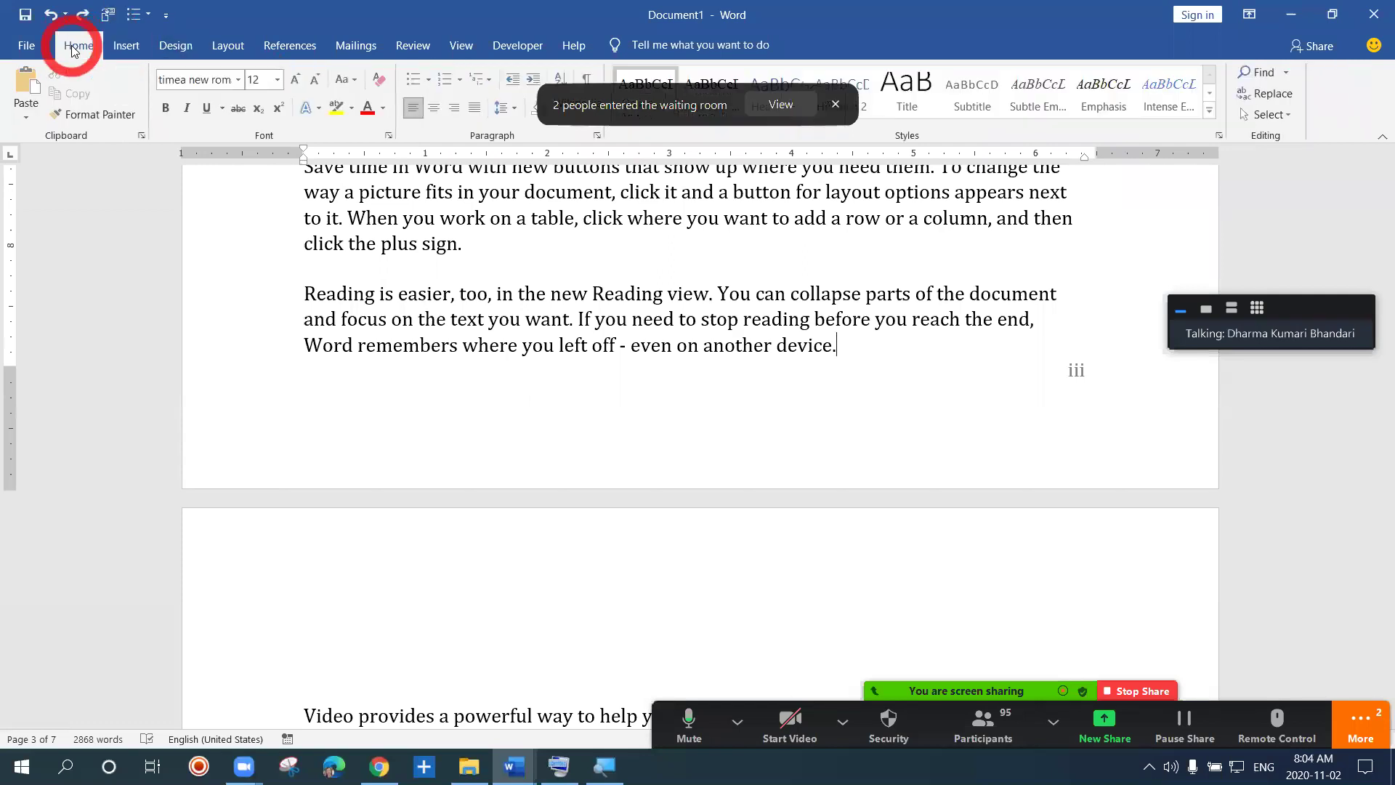
{"action": "left_click", "coordinate": [834, 105]}
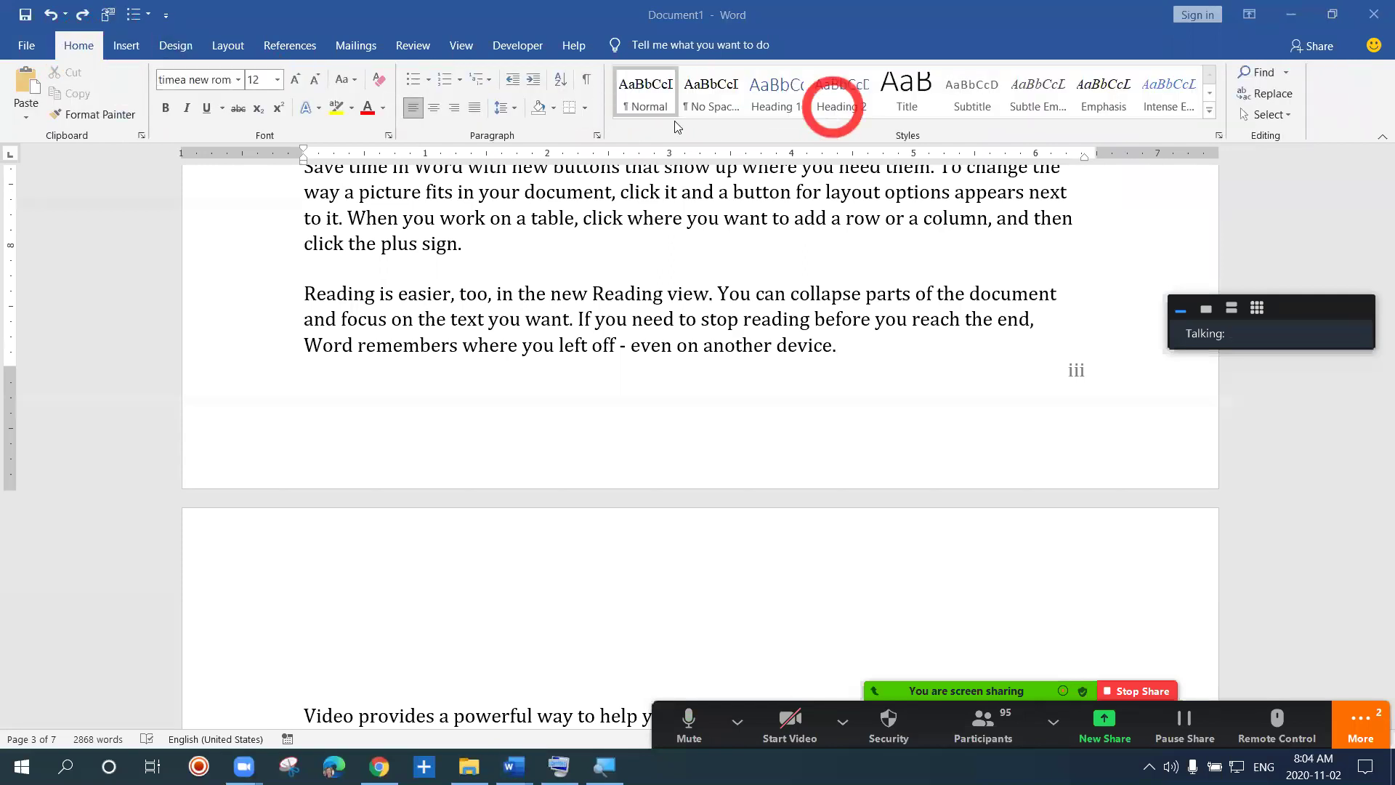
{"action": "left_click", "coordinate": [583, 83]}
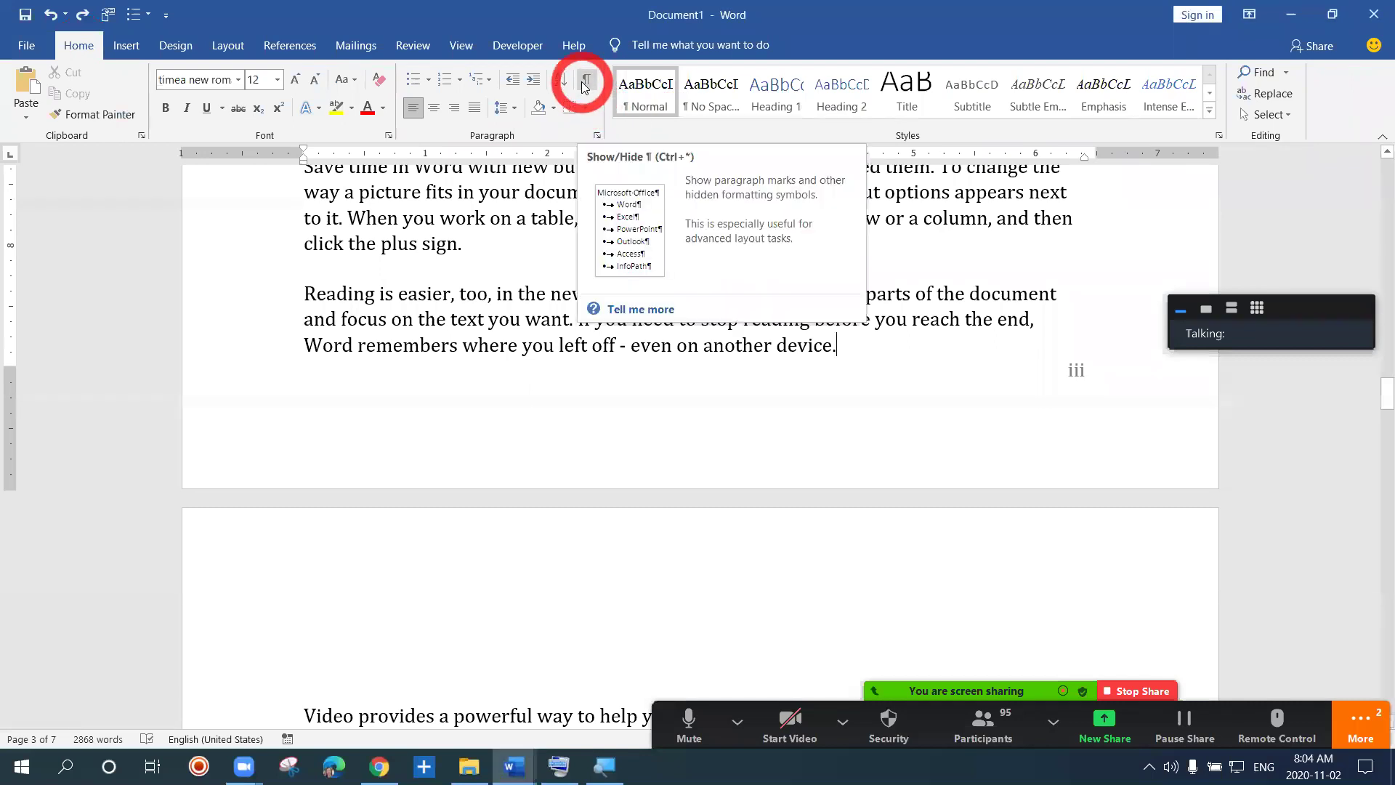
{"action": "left_click", "coordinate": [587, 83]}
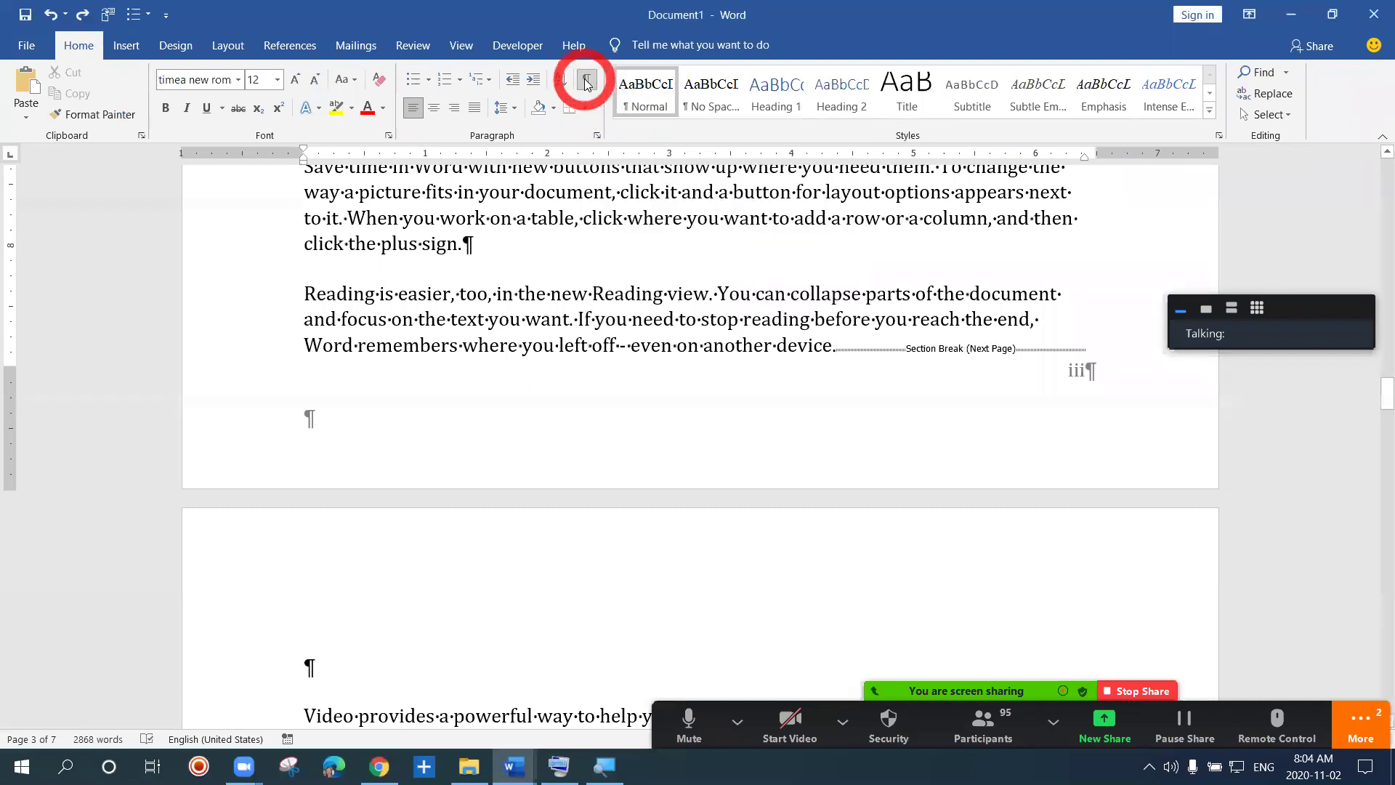
{"action": "left_click", "coordinate": [430, 602]}
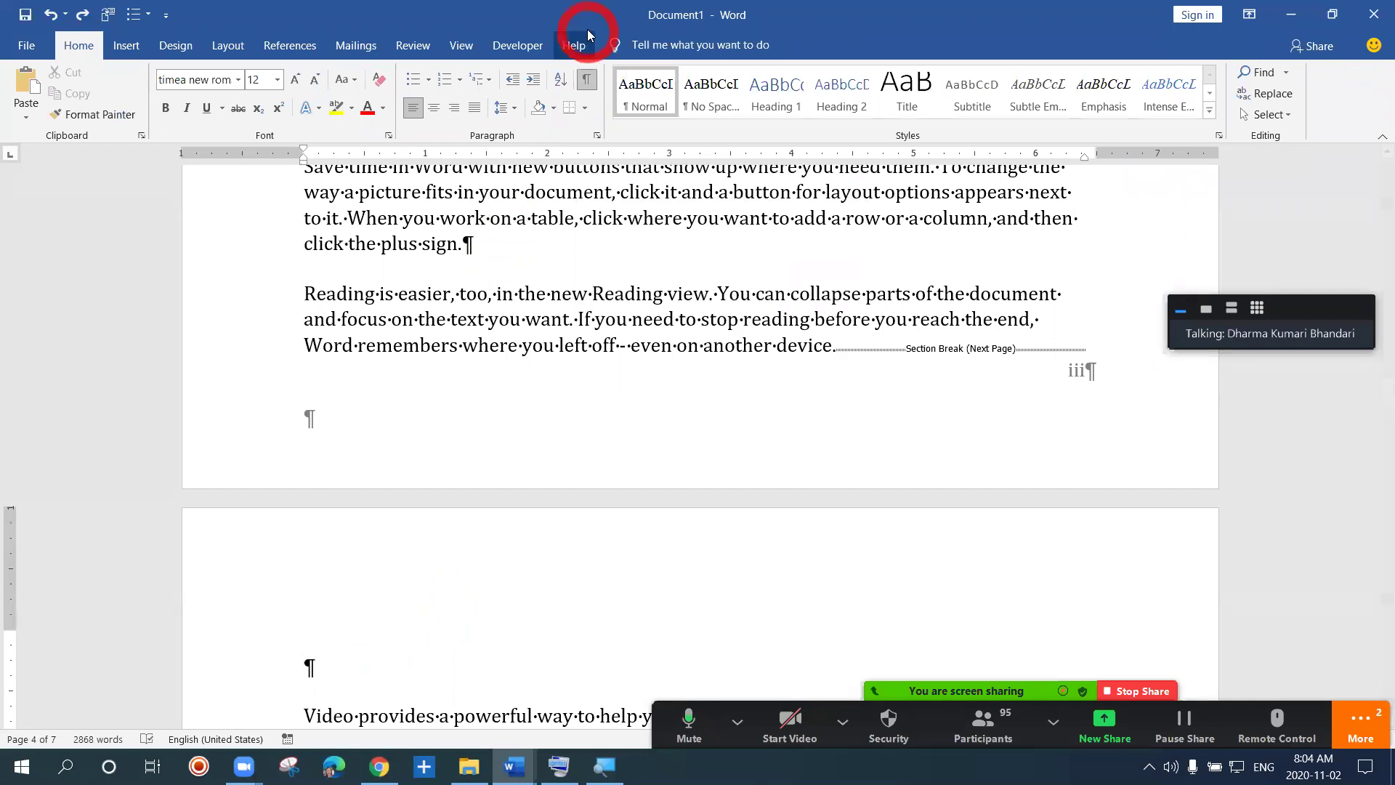
{"action": "left_click", "coordinate": [588, 85]}
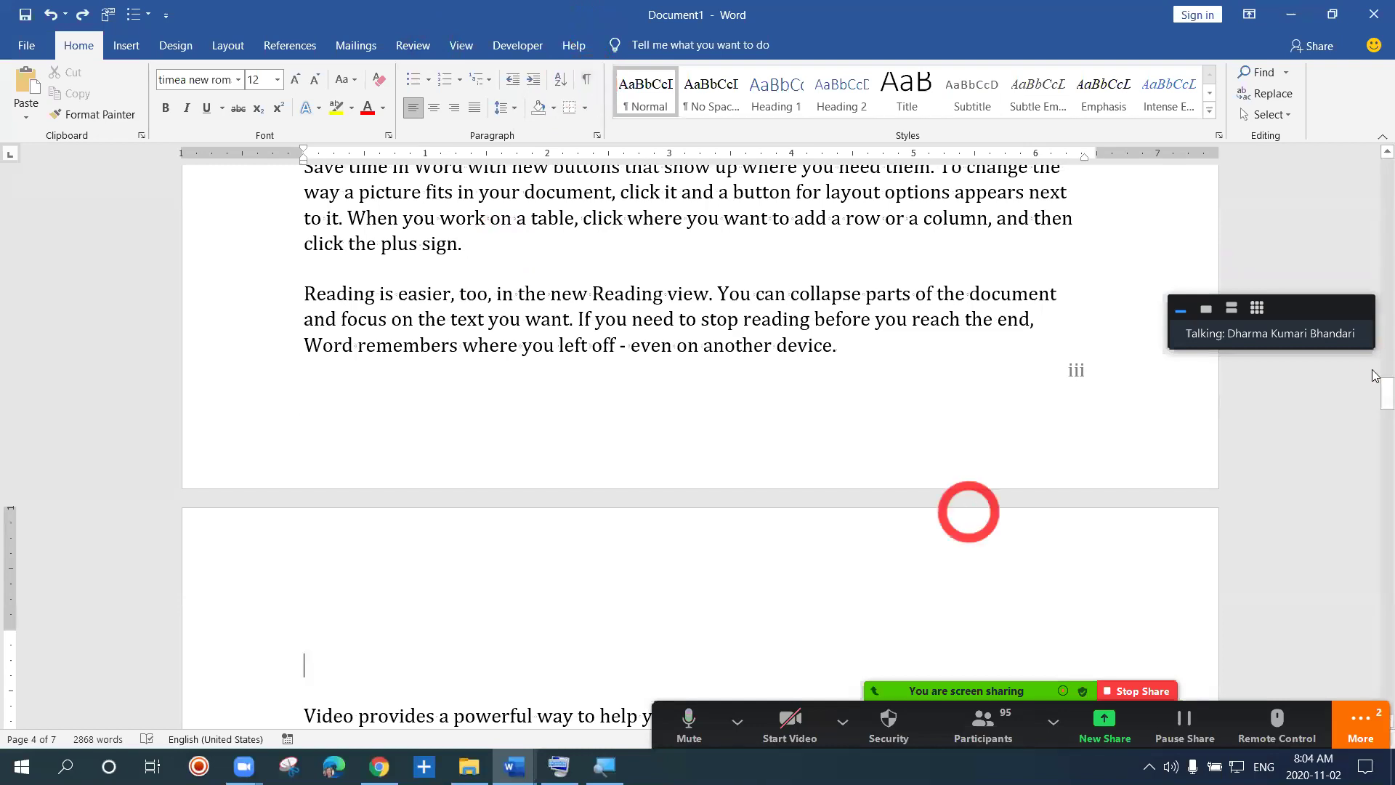
Step: Set the page number format for the section after page iii to 1, 2, 3, starting at 1
{"action": "mouse_move", "coordinate": [1380, 392]}
{"action": "left_mouse_down"}
{"action": "mouse_move", "coordinate": [1376, 418]}
{"action": "mouse_move", "coordinate": [1383, 391]}
{"action": "left_mouse_up"}
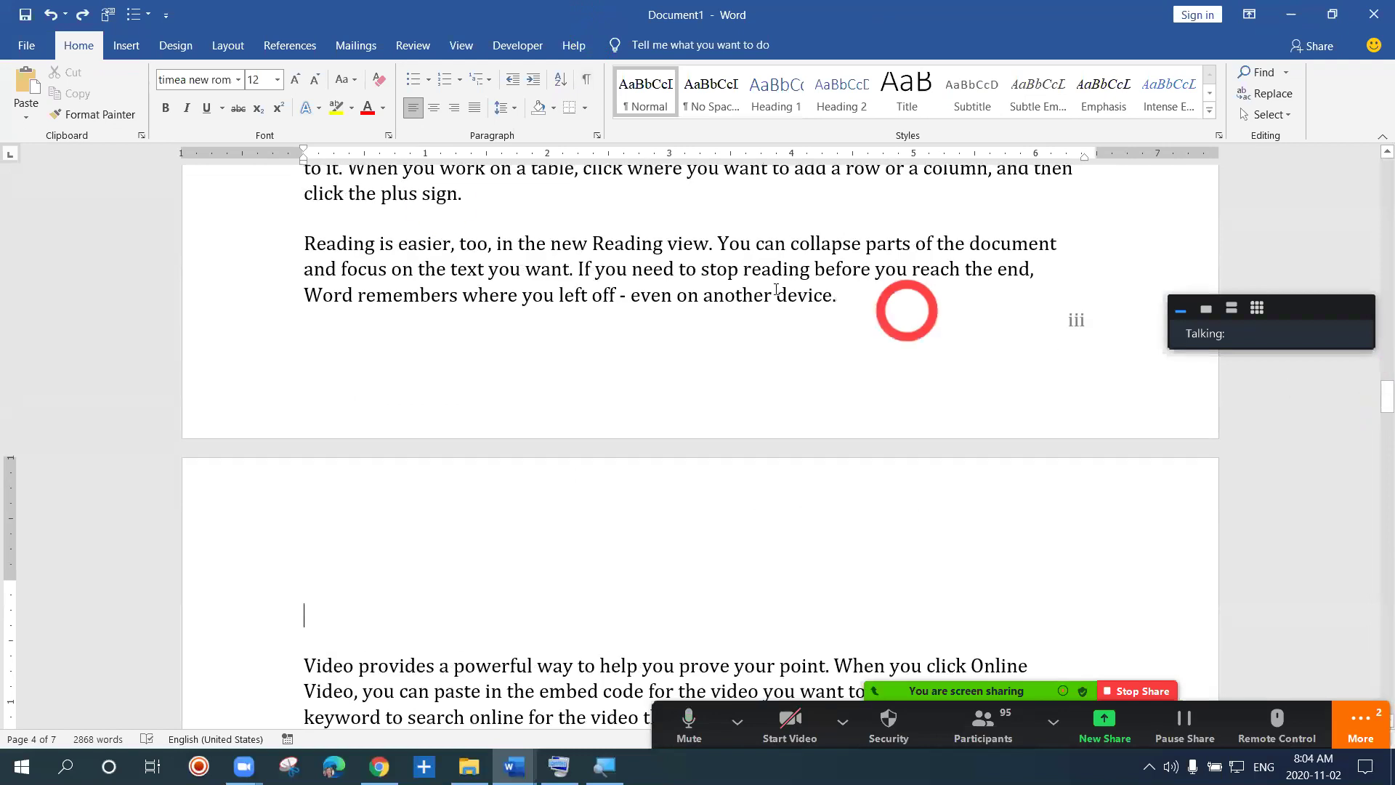
{"action": "left_click", "coordinate": [131, 45]}
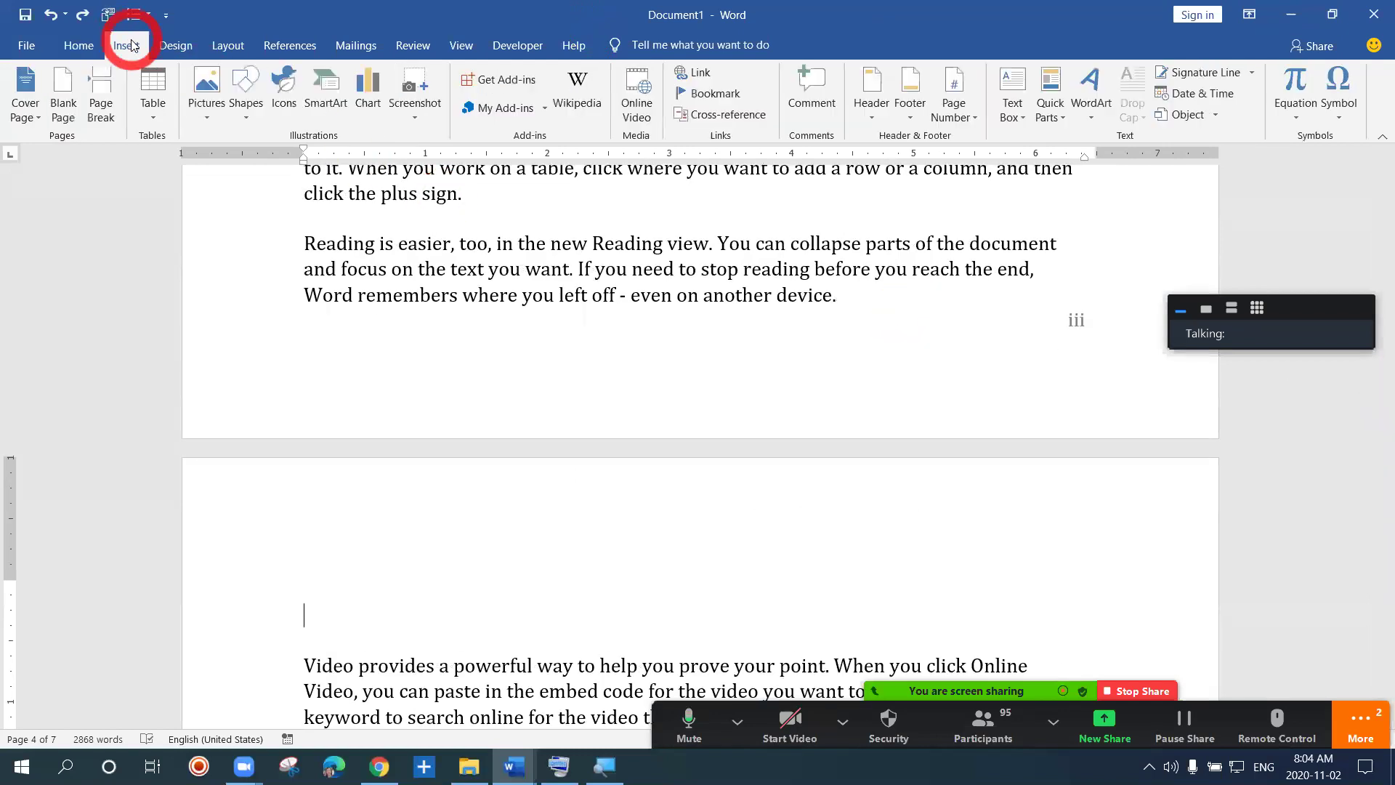
{"action": "left_click", "coordinate": [972, 119]}
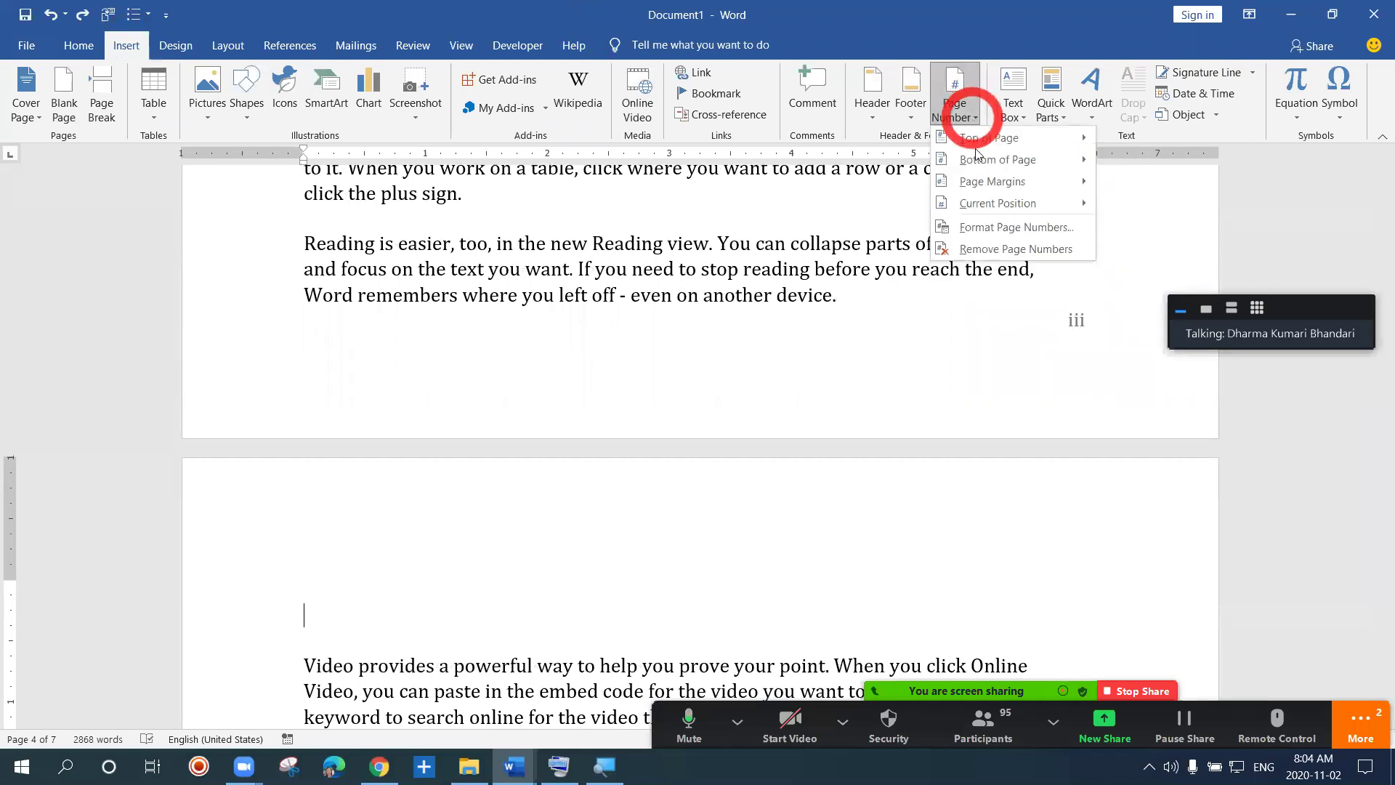
{"action": "left_click", "coordinate": [993, 227]}
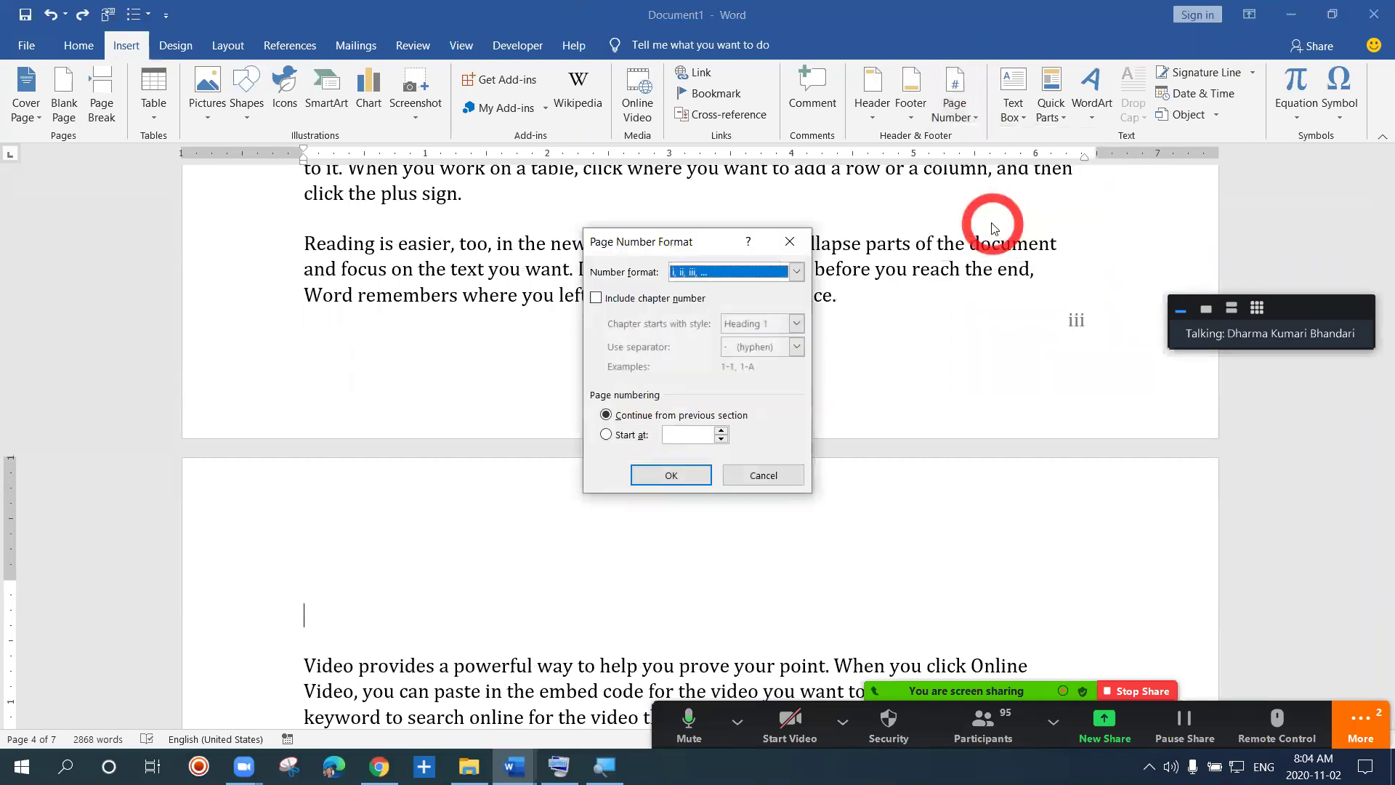
{"action": "left_click", "coordinate": [797, 272]}
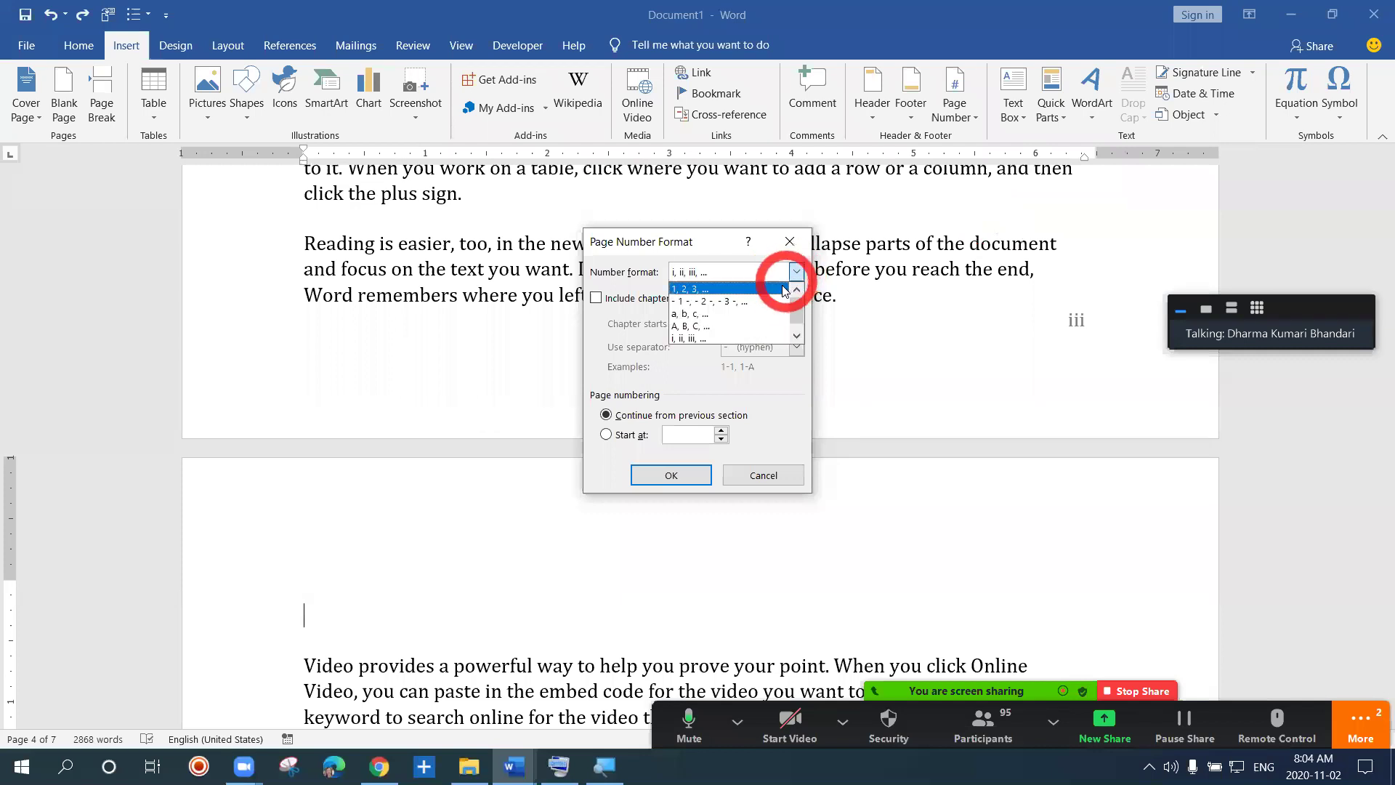
{"action": "left_click", "coordinate": [783, 290]}
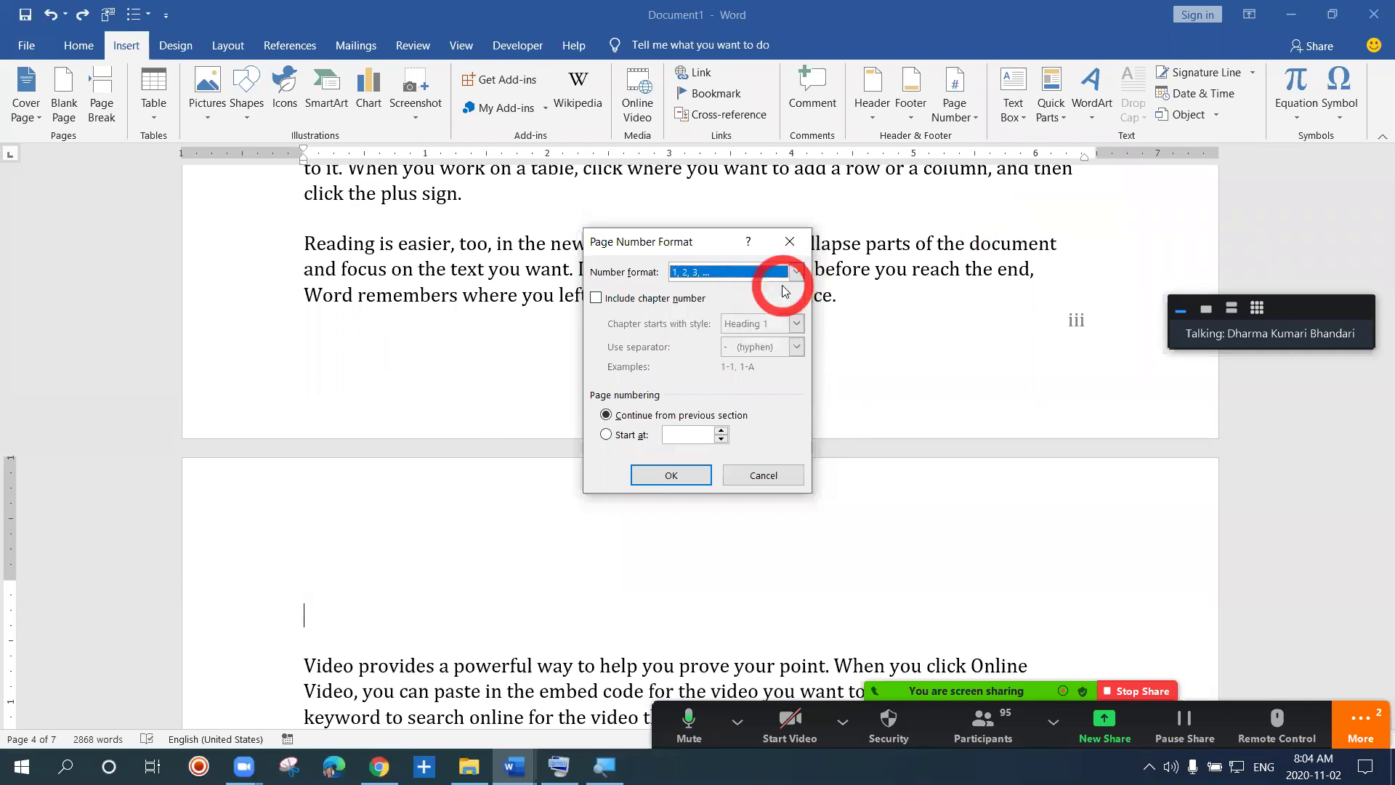
{"action": "left_click", "coordinate": [689, 436]}
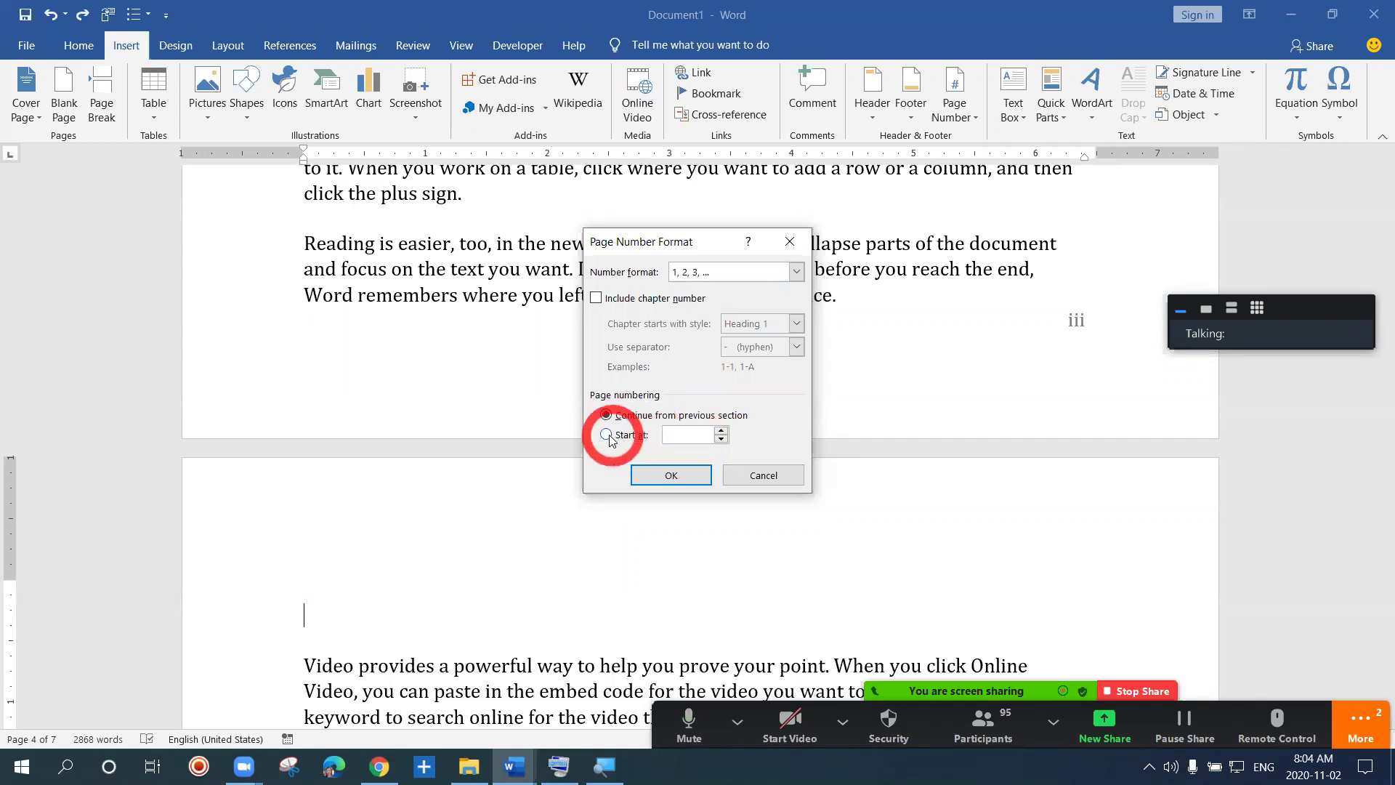
{"action": "left_click", "coordinate": [673, 476]}
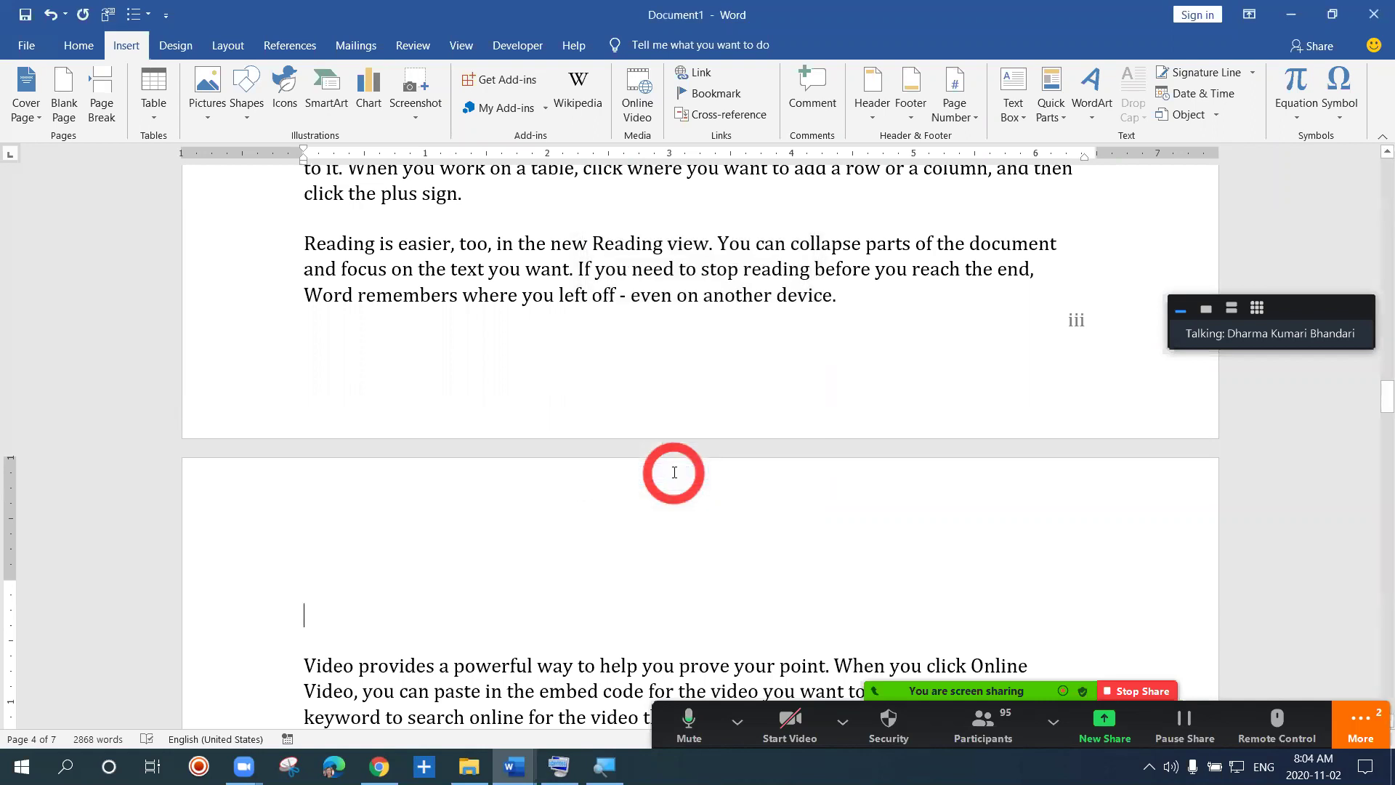
Step: Insert a Plain Number 3 page number at the bottom of the second section's pages and close the footer
{"action": "left_click", "coordinate": [496, 611]}
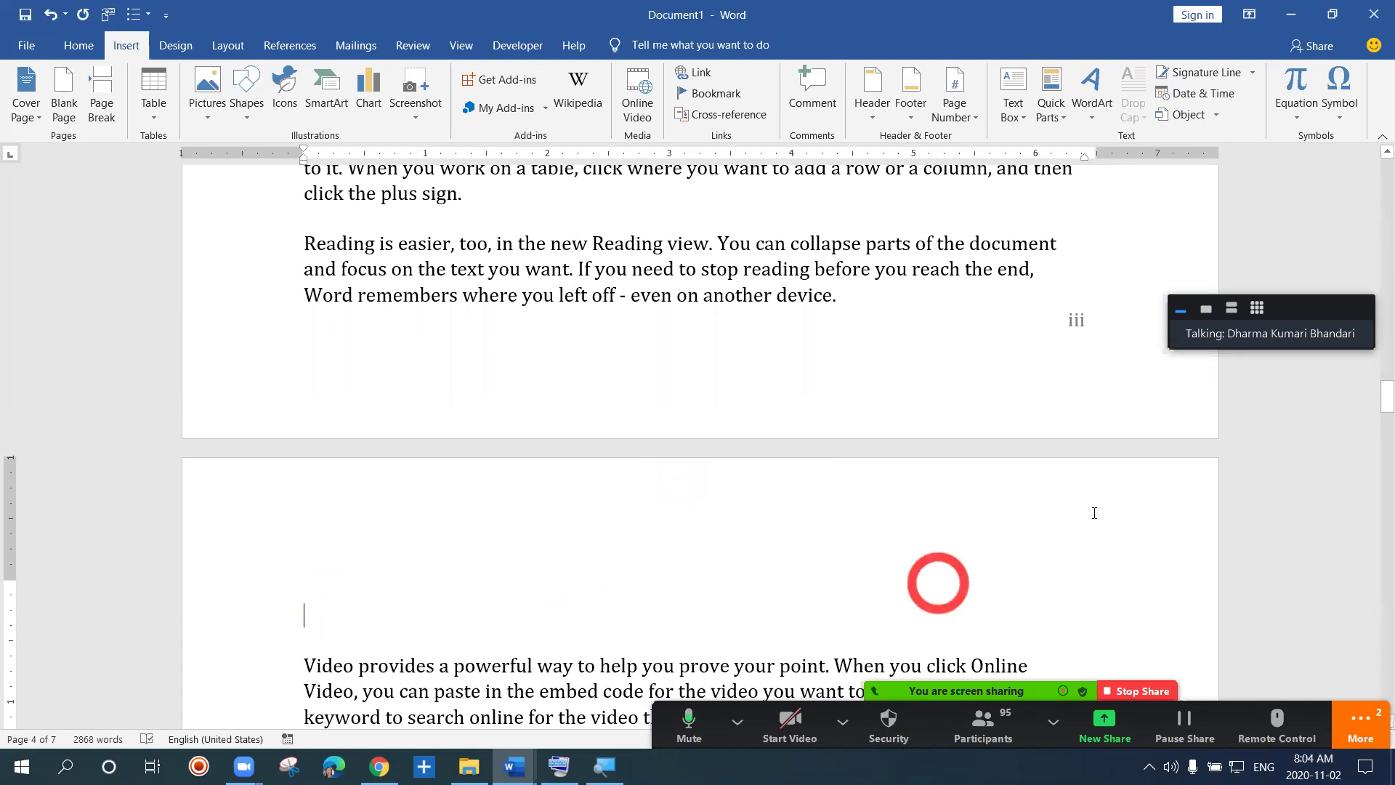
{"action": "left_click_drag", "start_coordinate": [1374, 421], "coordinate": [1374, 414]}
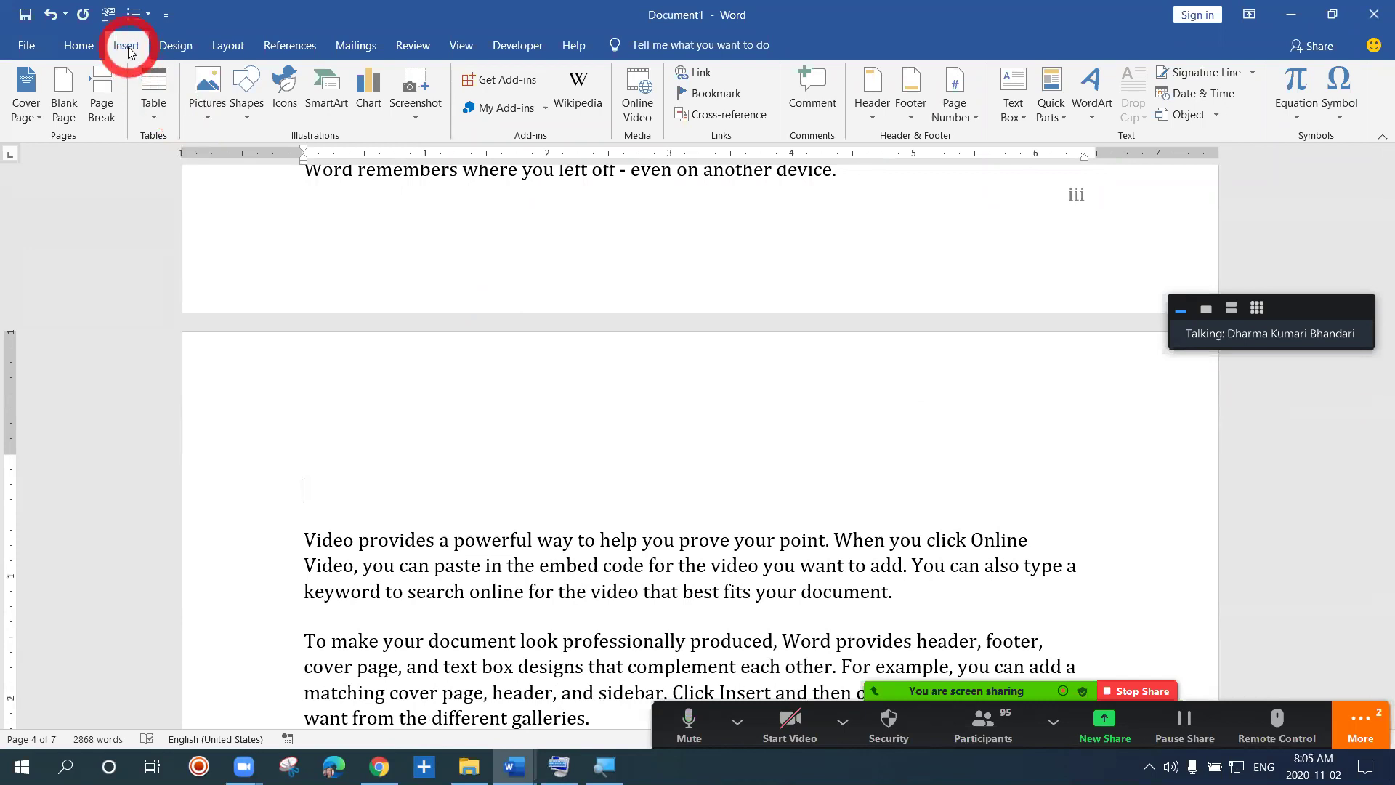
{"action": "left_click", "coordinate": [982, 118]}
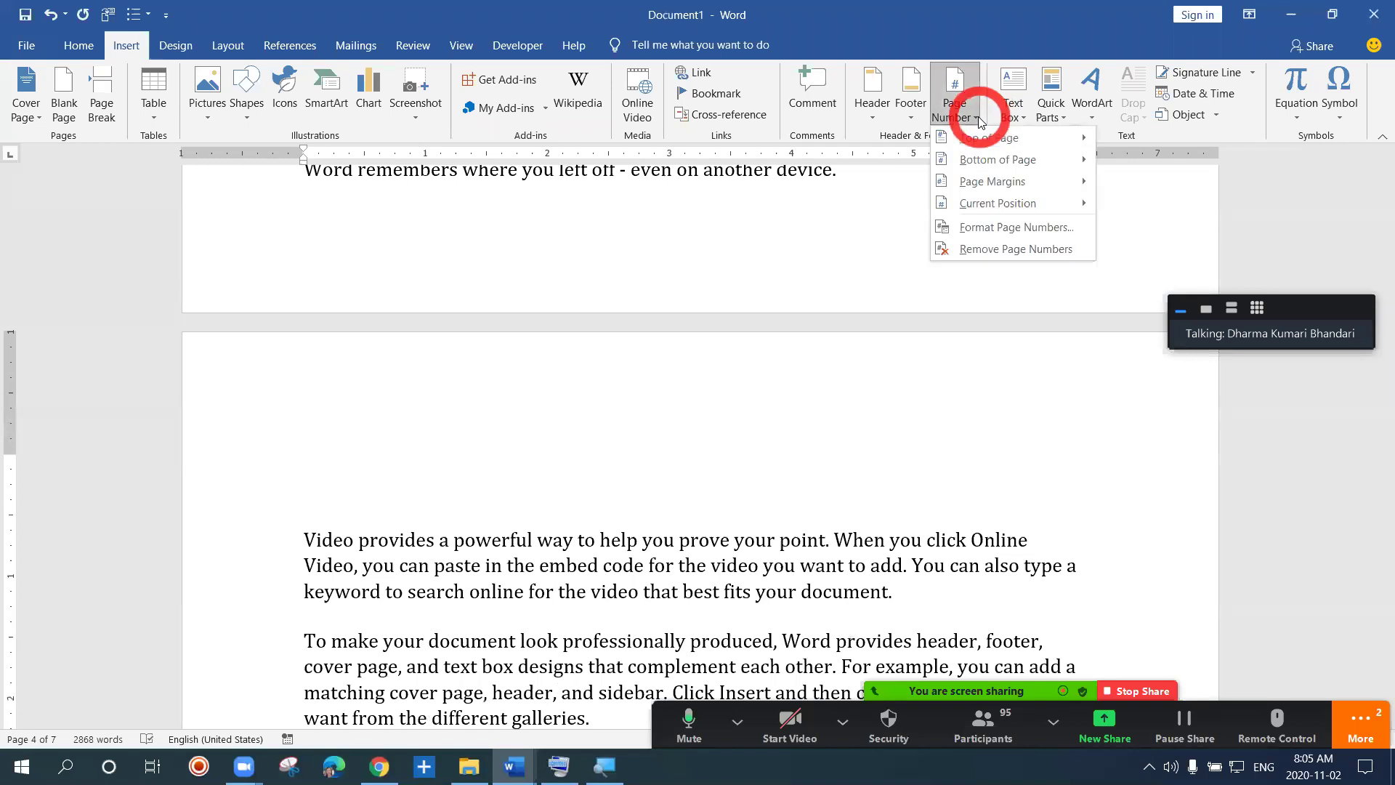
{"action": "left_click", "coordinate": [989, 149]}
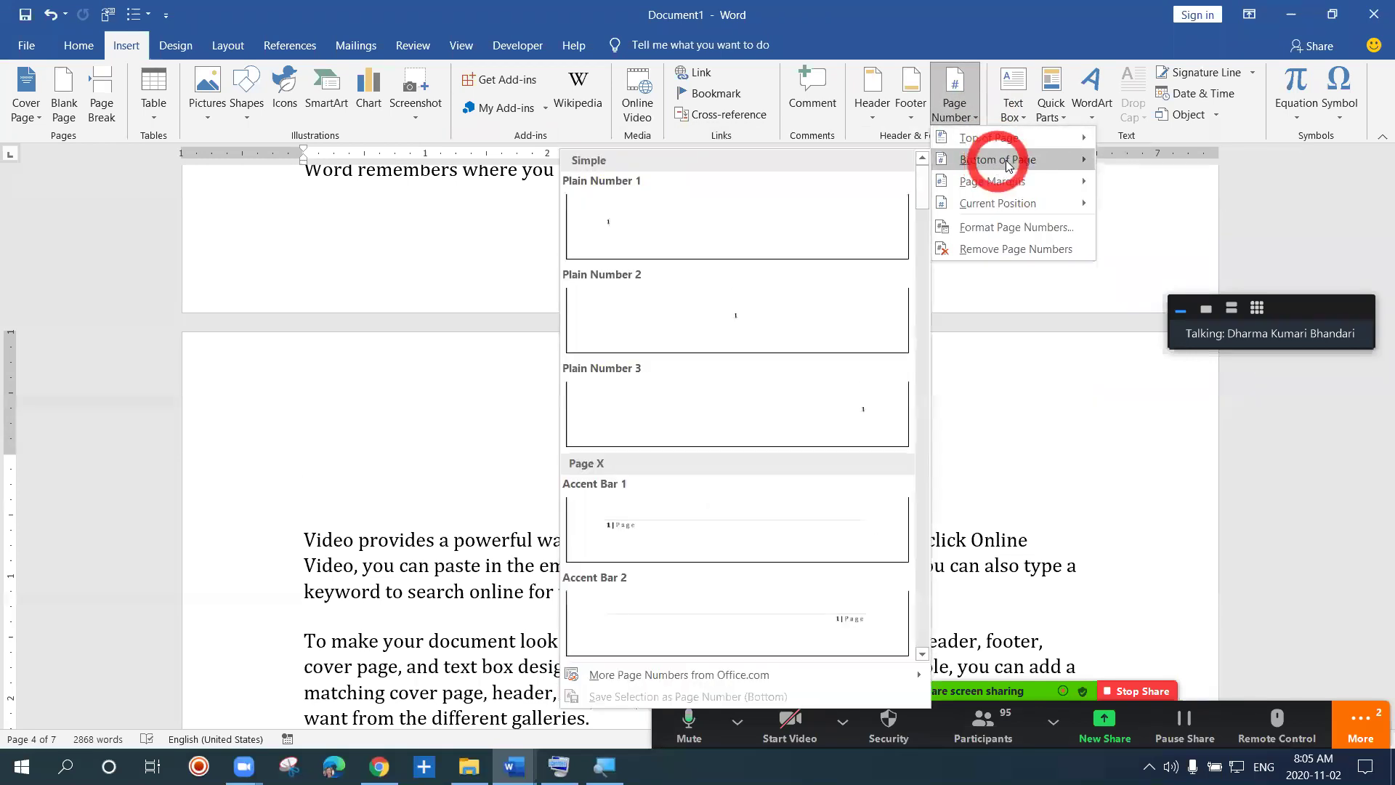
{"action": "left_click", "coordinate": [845, 402]}
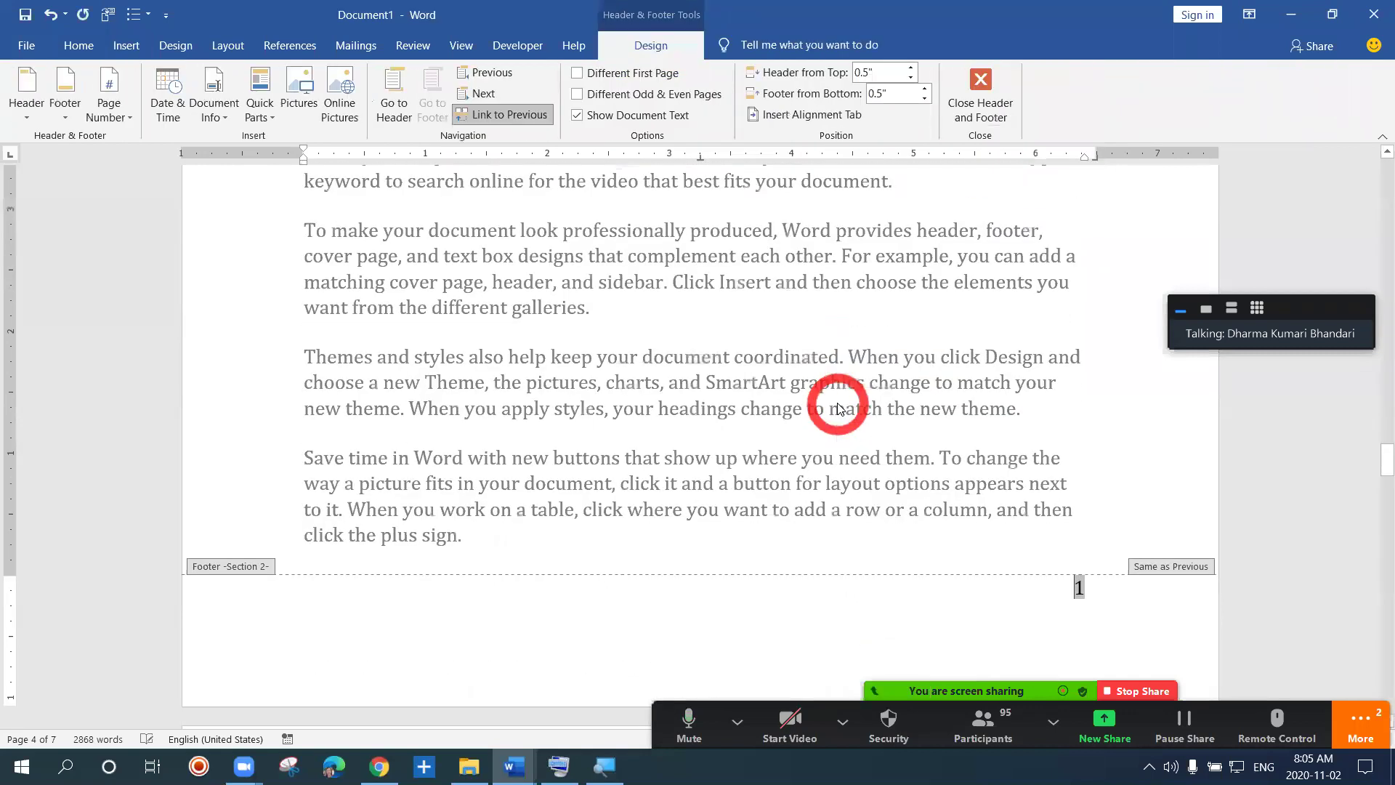
{"action": "left_click", "coordinate": [979, 107]}
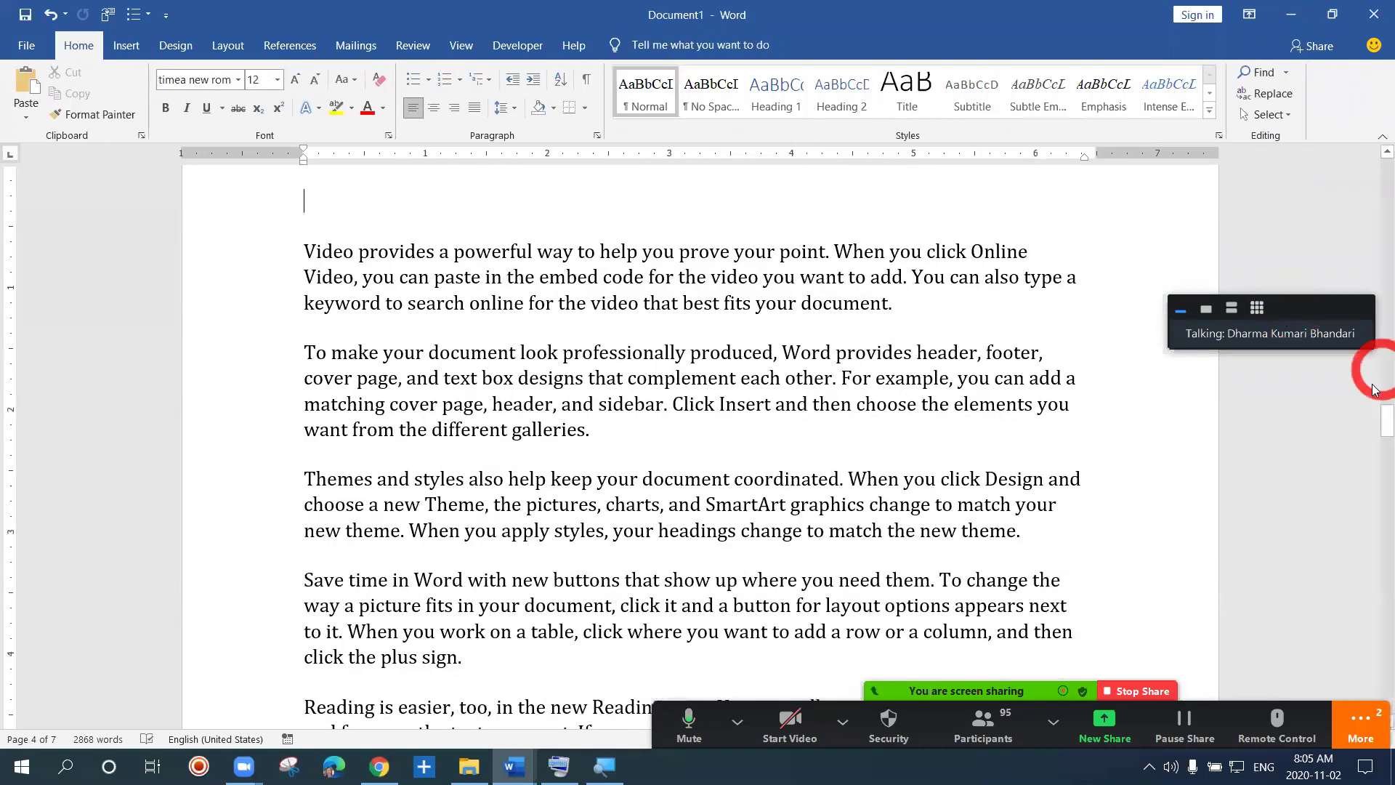
Step: Examine the page numbers across the document and open the Section 2 footer with page number 1
{"action": "left_click_drag", "start_coordinate": [1375, 414], "coordinate": [1375, 233]}
{"action": "left_click_drag", "start_coordinate": [1375, 269], "coordinate": [1375, 466]}
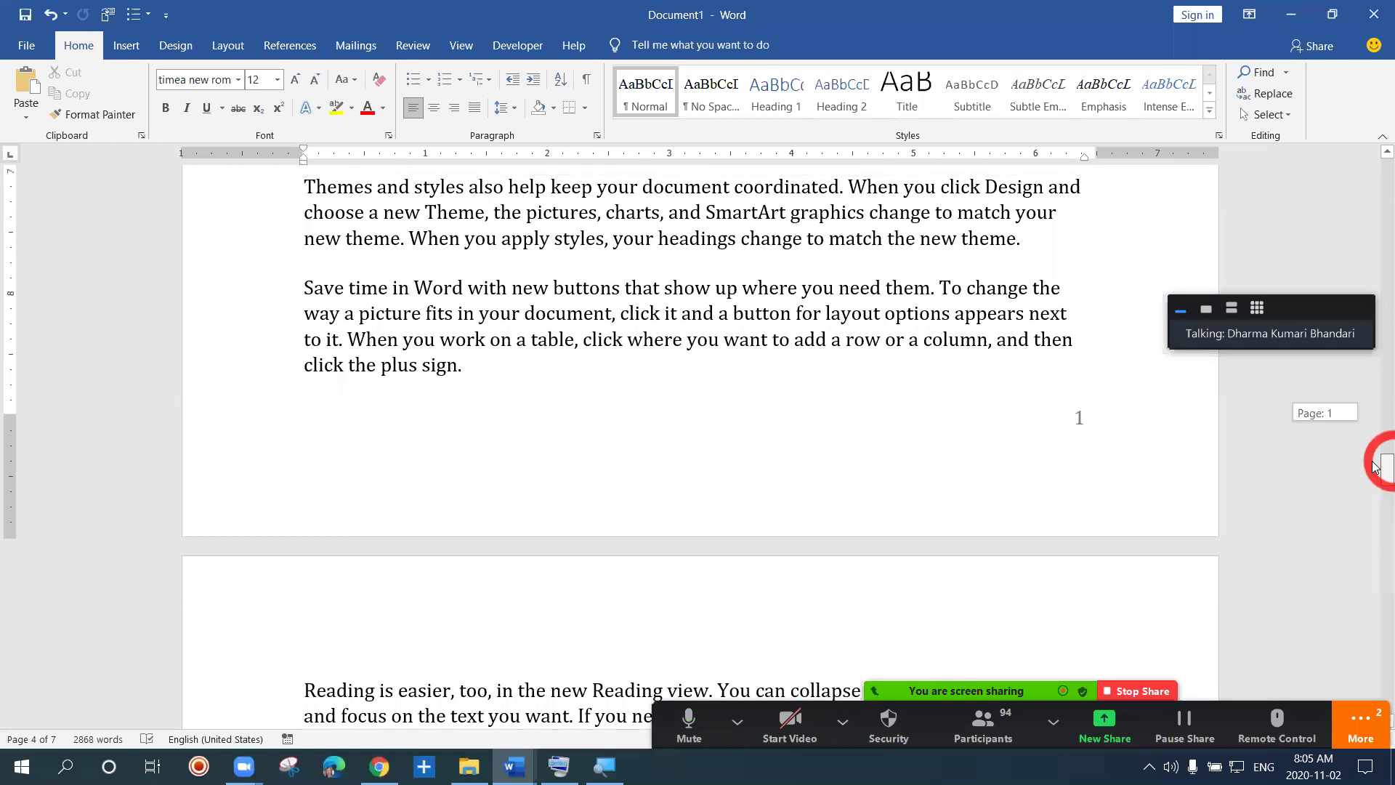
{"action": "left_click", "coordinate": [1114, 458]}
{"action": "left_click", "coordinate": [1072, 425]}
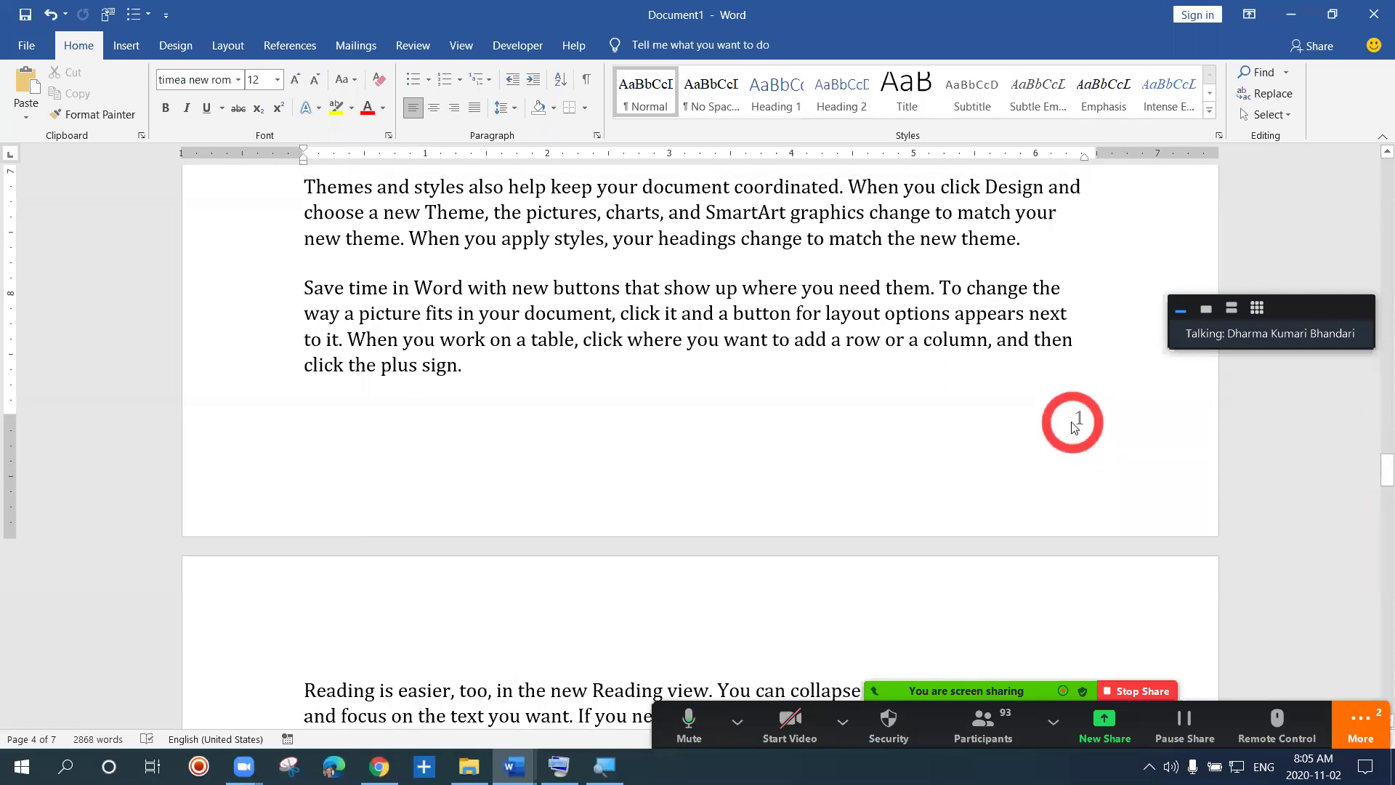
{"action": "double_click", "coordinate": [1073, 421]}
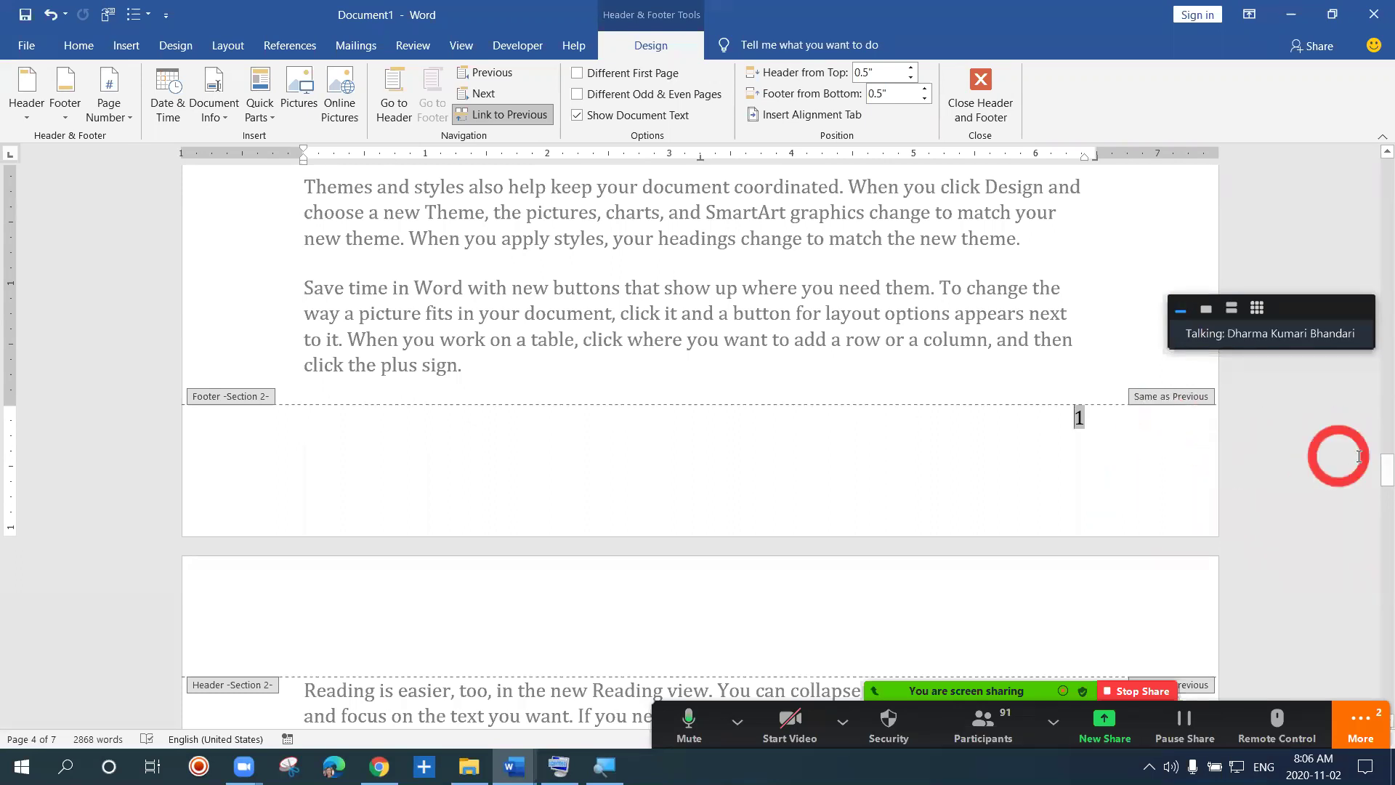
Step: Compare the footer page numbers of Section 1 and Section 2, and close the header and footer
{"action": "left_click_drag", "start_coordinate": [1375, 433], "coordinate": [1375, 383]}
{"action": "left_click_drag", "start_coordinate": [1373, 333], "coordinate": [1373, 399]}
{"action": "left_click", "coordinate": [999, 276]}
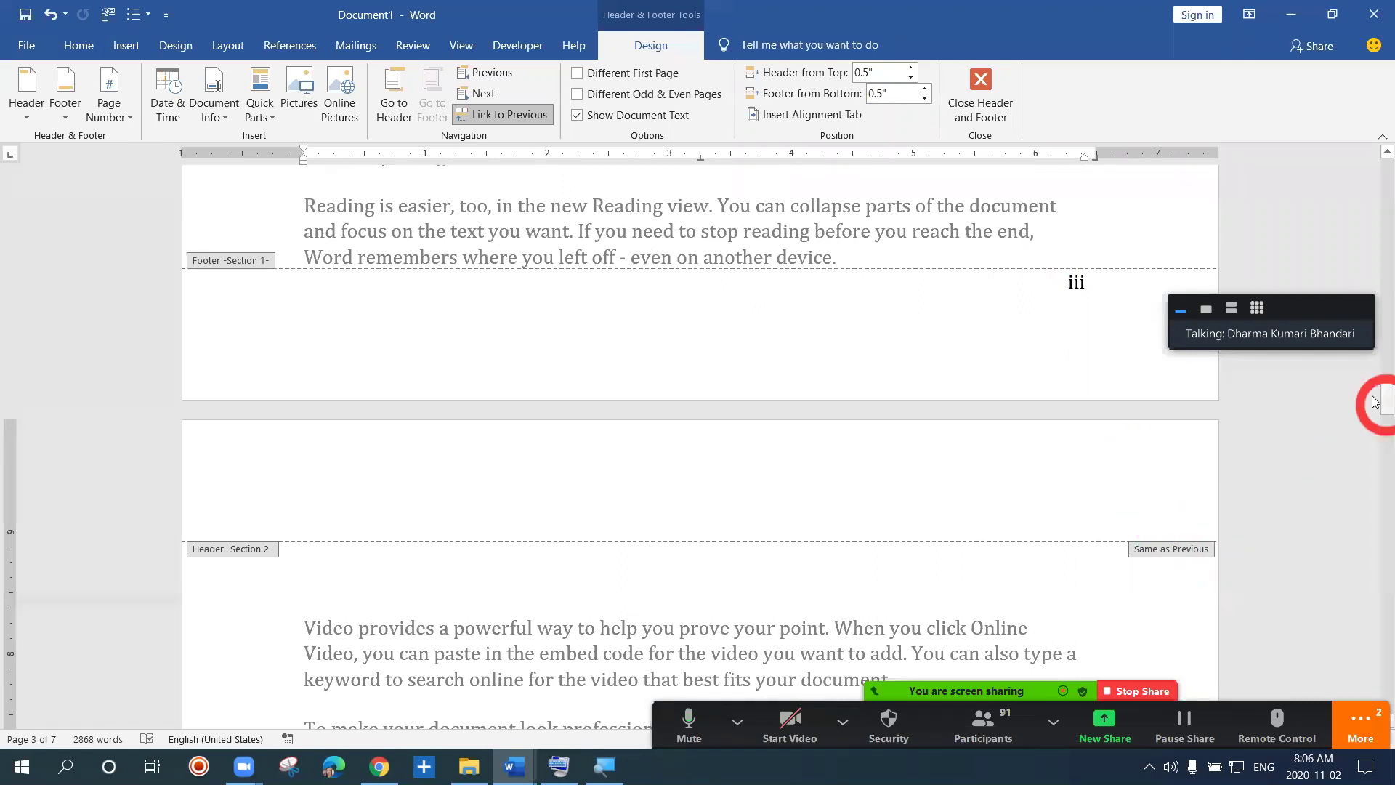
{"action": "left_click_drag", "start_coordinate": [1375, 402], "coordinate": [1375, 462]}
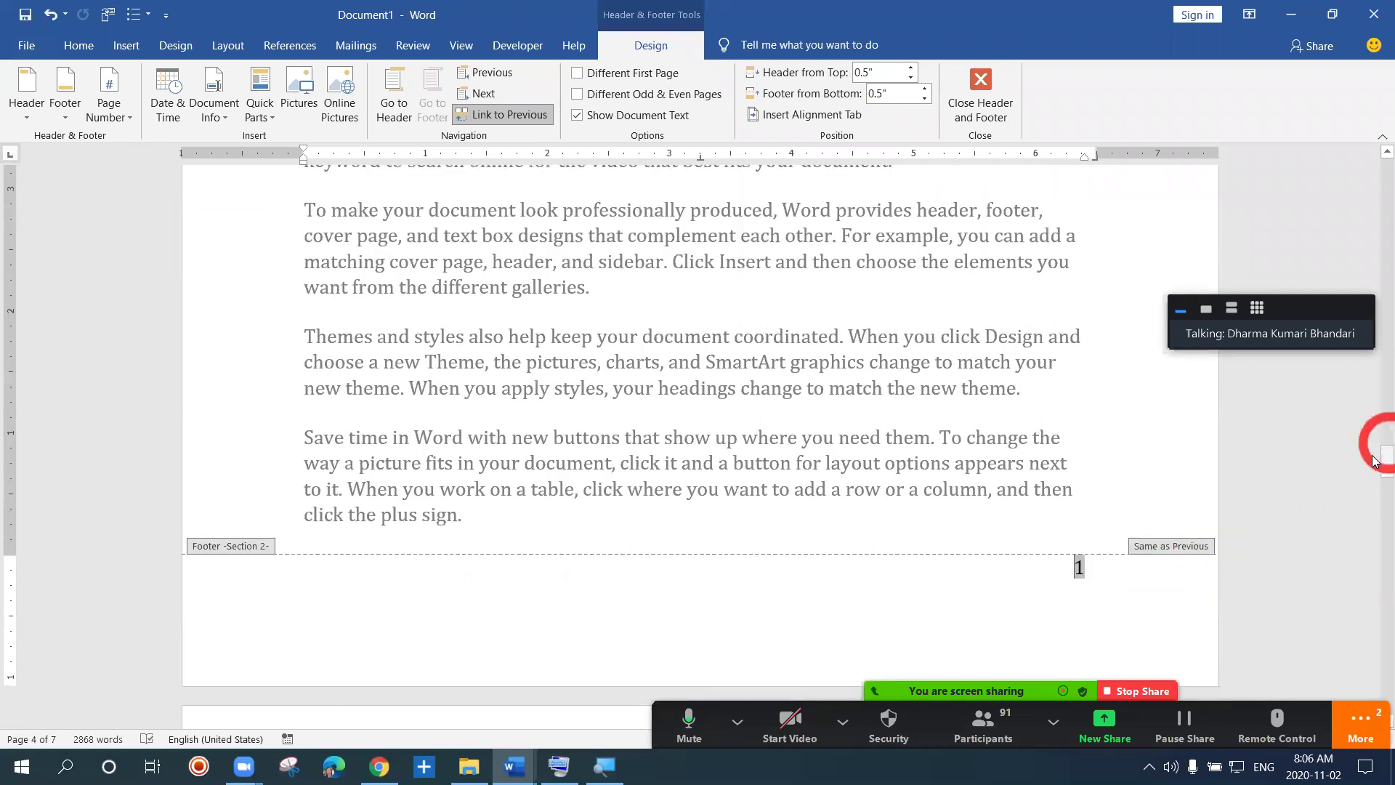
{"action": "left_click_drag", "start_coordinate": [1375, 465], "coordinate": [1376, 523]}
{"action": "left_click_drag", "start_coordinate": [1376, 434], "coordinate": [1376, 171]}
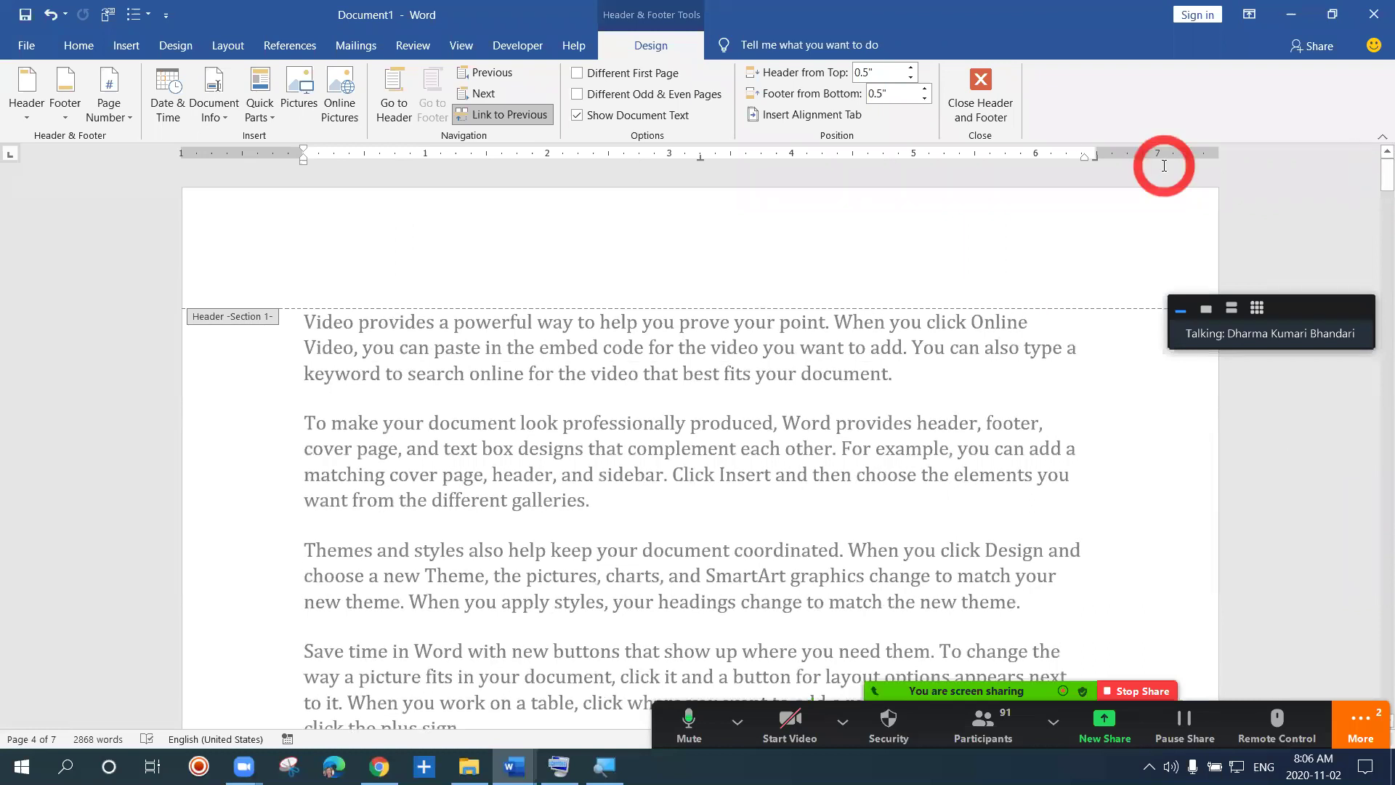
{"action": "left_click", "coordinate": [1009, 110]}
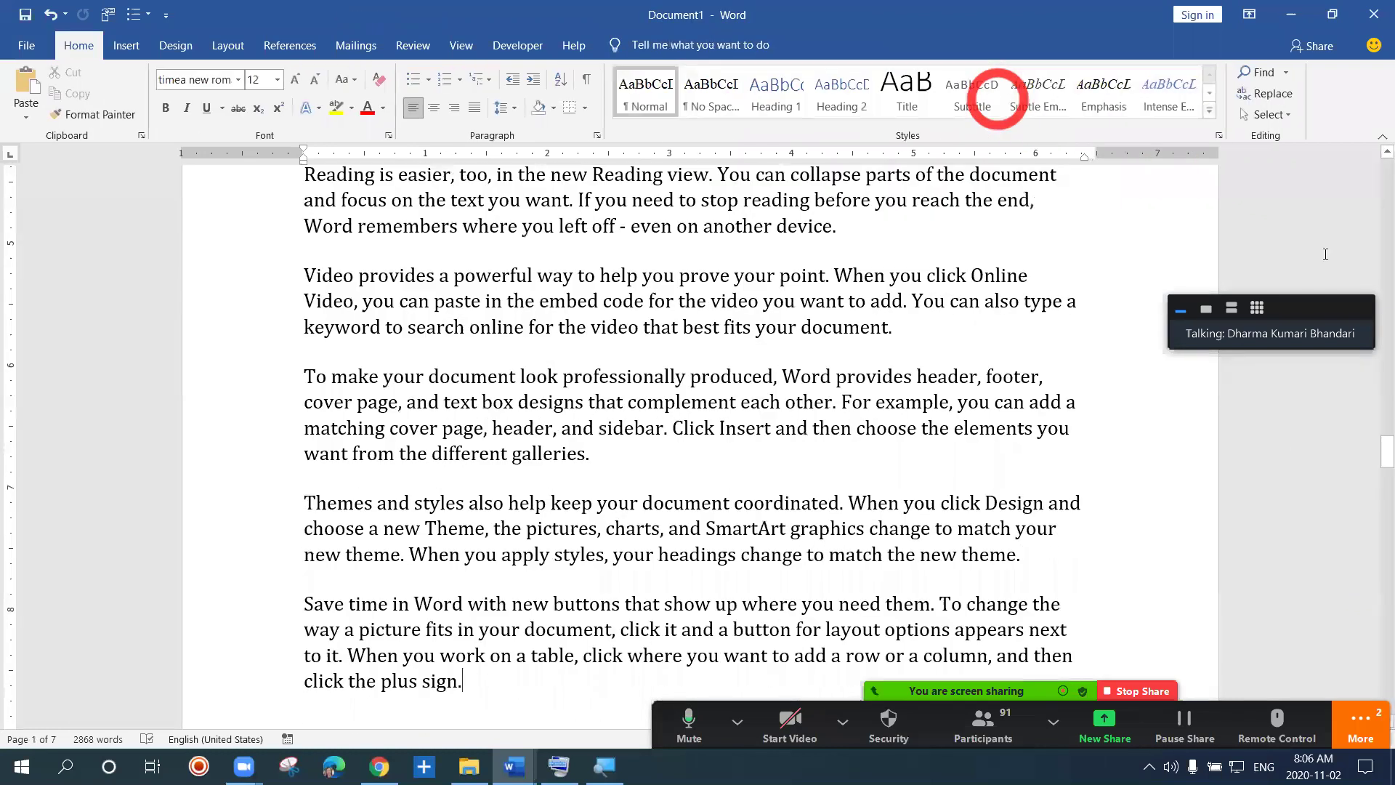
Step: Insert a Next Page section break at the end of page i
{"action": "left_click_drag", "start_coordinate": [1375, 447], "coordinate": [1382, 246]}
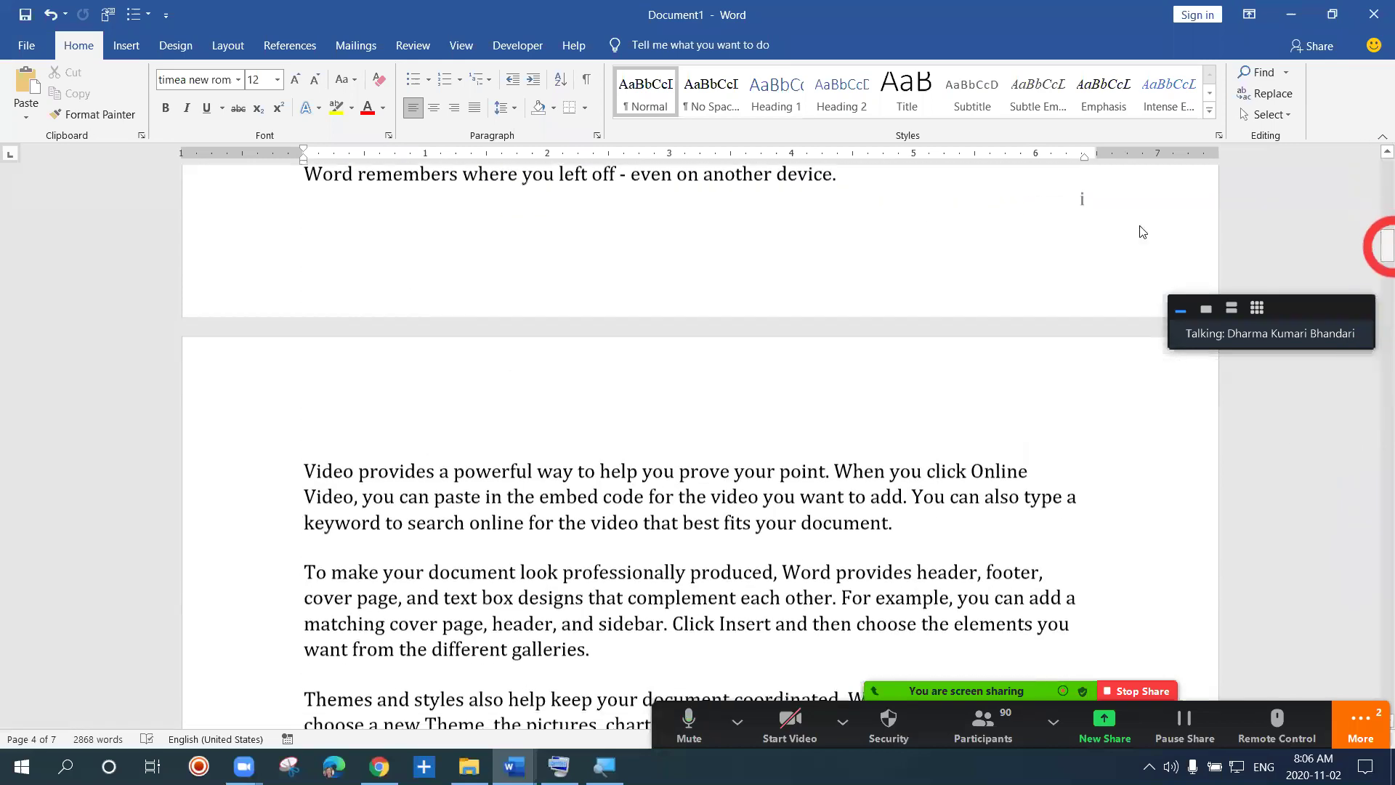
{"action": "left_click", "coordinate": [841, 177]}
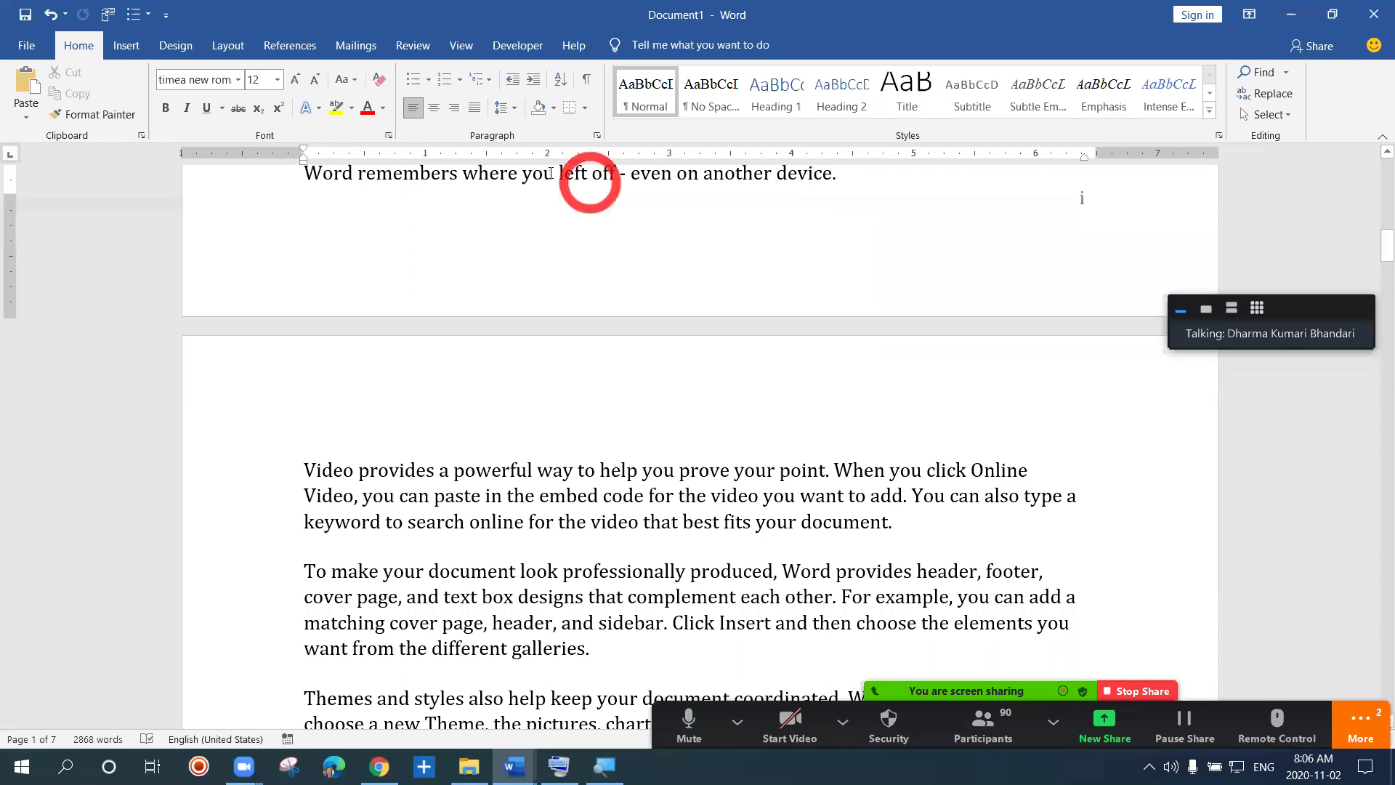
{"action": "left_click", "coordinate": [240, 53]}
{"action": "left_click", "coordinate": [251, 73]}
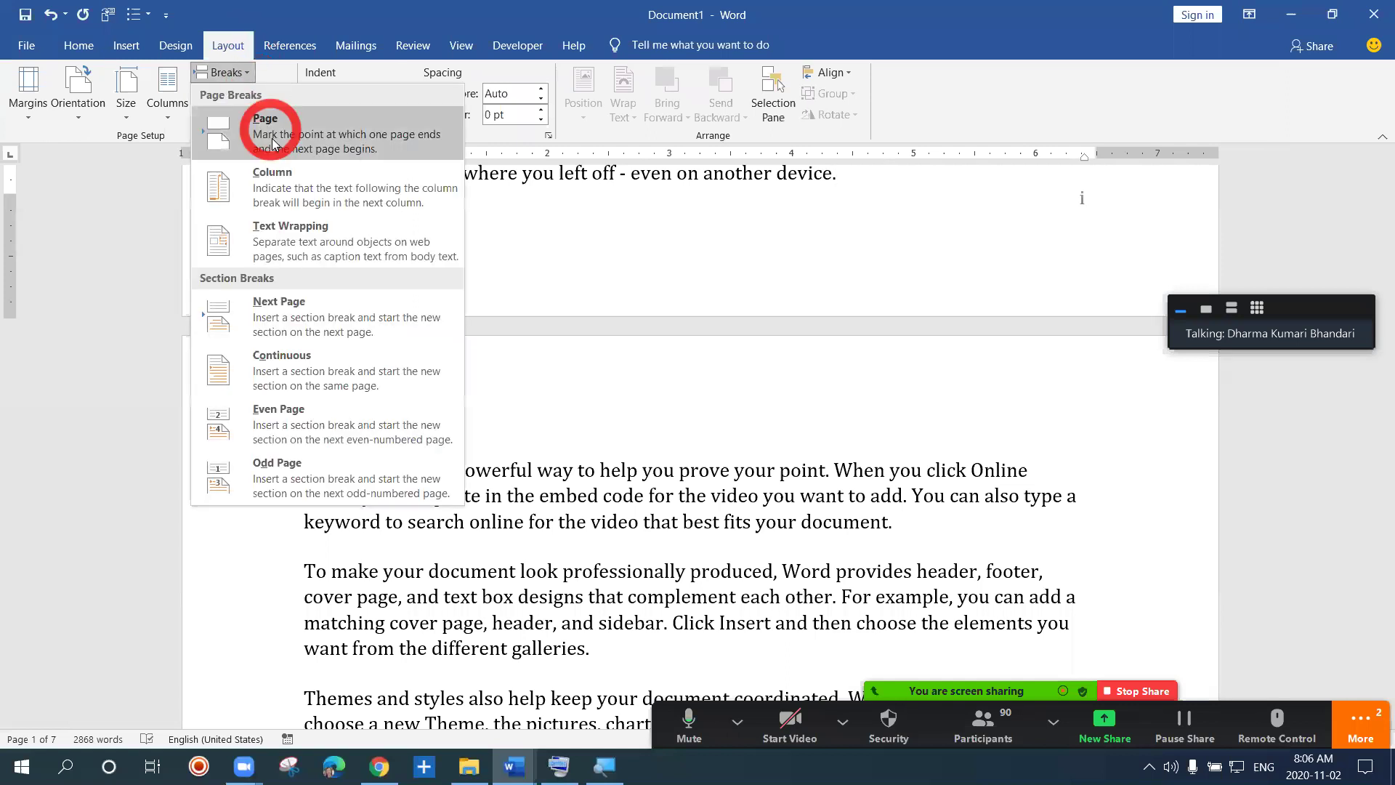
{"action": "left_click", "coordinate": [310, 308]}
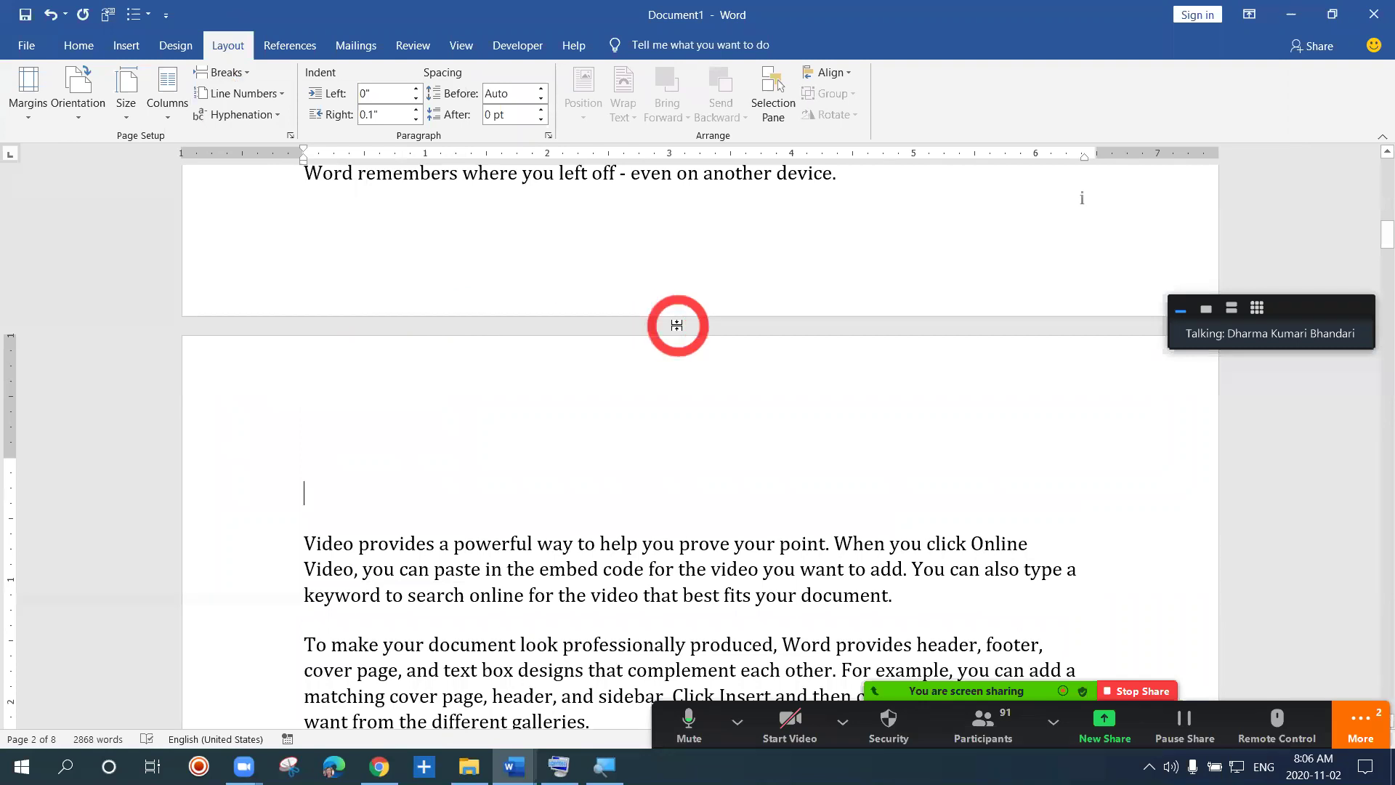
Step: Insert a Next Page section break at the end of page ii, after "click the plus sign."
{"action": "left_click_drag", "start_coordinate": [1375, 229], "coordinate": [1375, 279]}
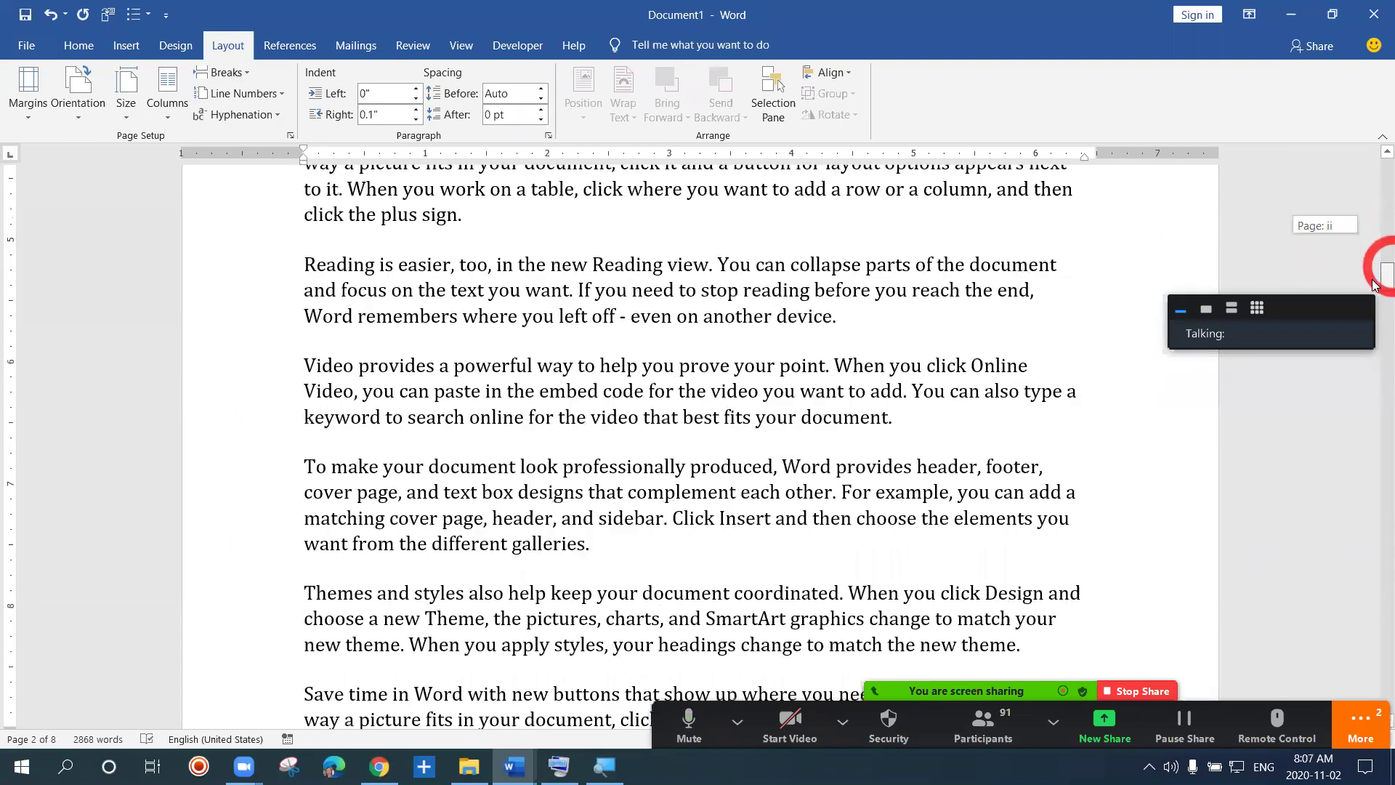
{"action": "scroll", "coordinate": [477, 419], "scroll_direction": "down", "scroll_amount": 5}
{"action": "left_click", "coordinate": [478, 420]}
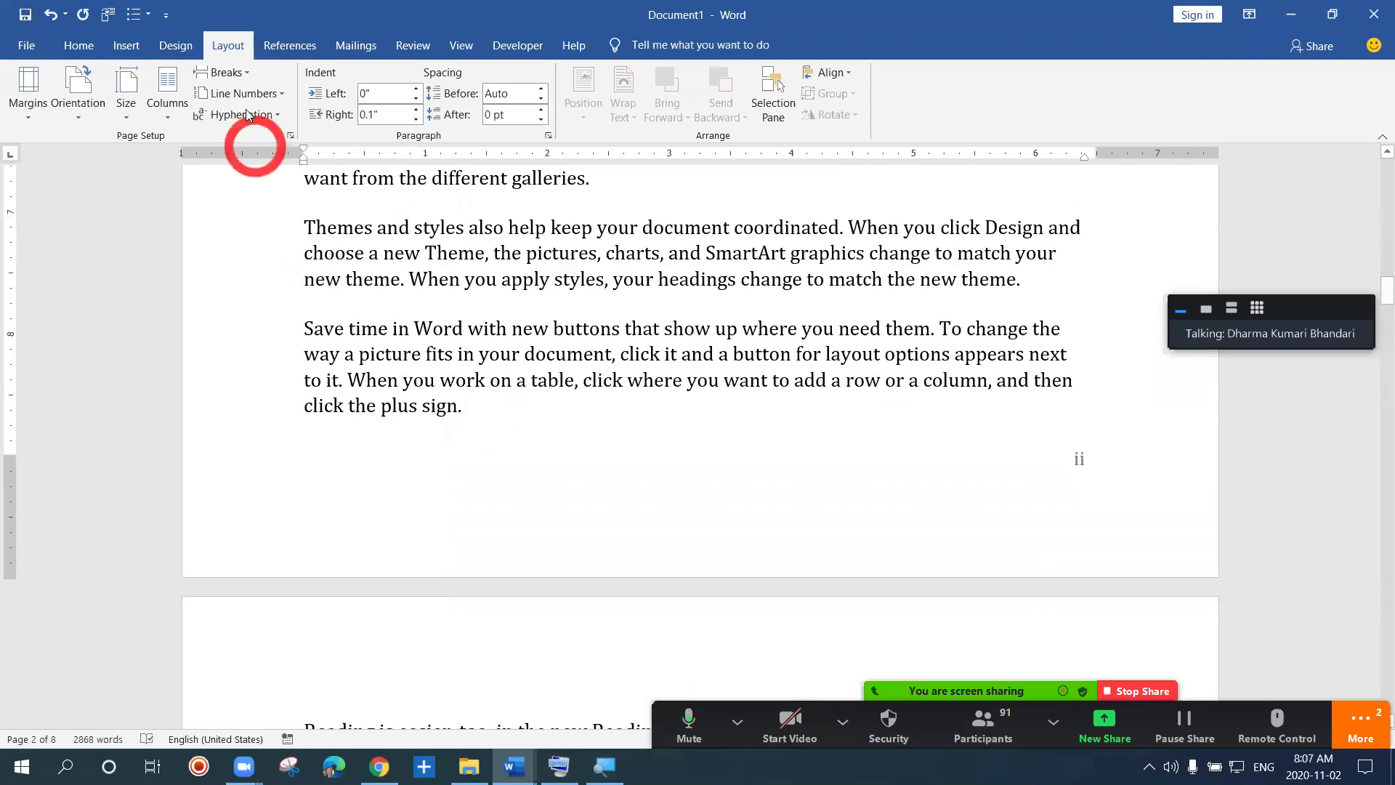
{"action": "left_click", "coordinate": [247, 78]}
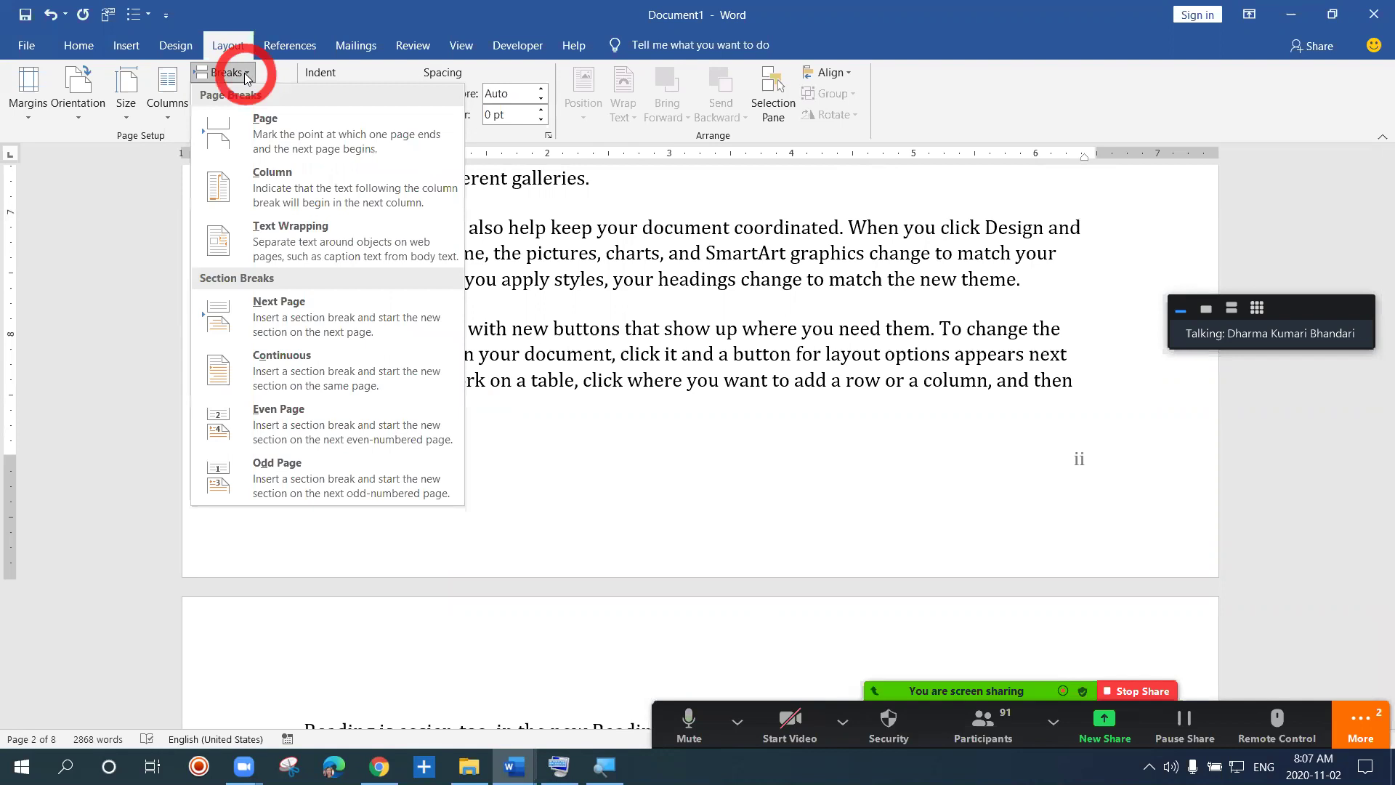
{"action": "left_click", "coordinate": [281, 310]}
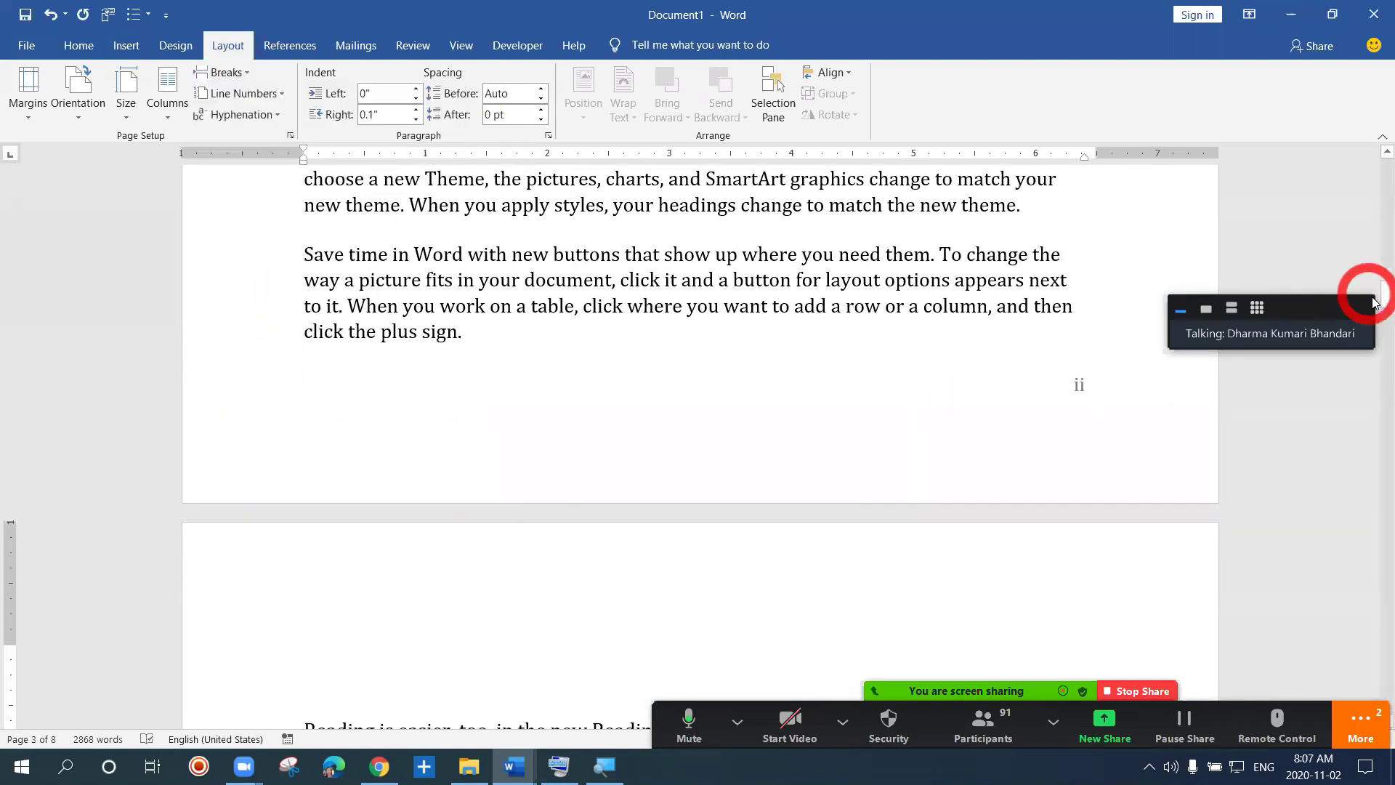
Step: Open the footers for editing and turn off Link to Previous for the Section 2 footer
{"action": "left_click_drag", "start_coordinate": [1386, 298], "coordinate": [1373, 226]}
{"action": "double_click", "coordinate": [1073, 413]}
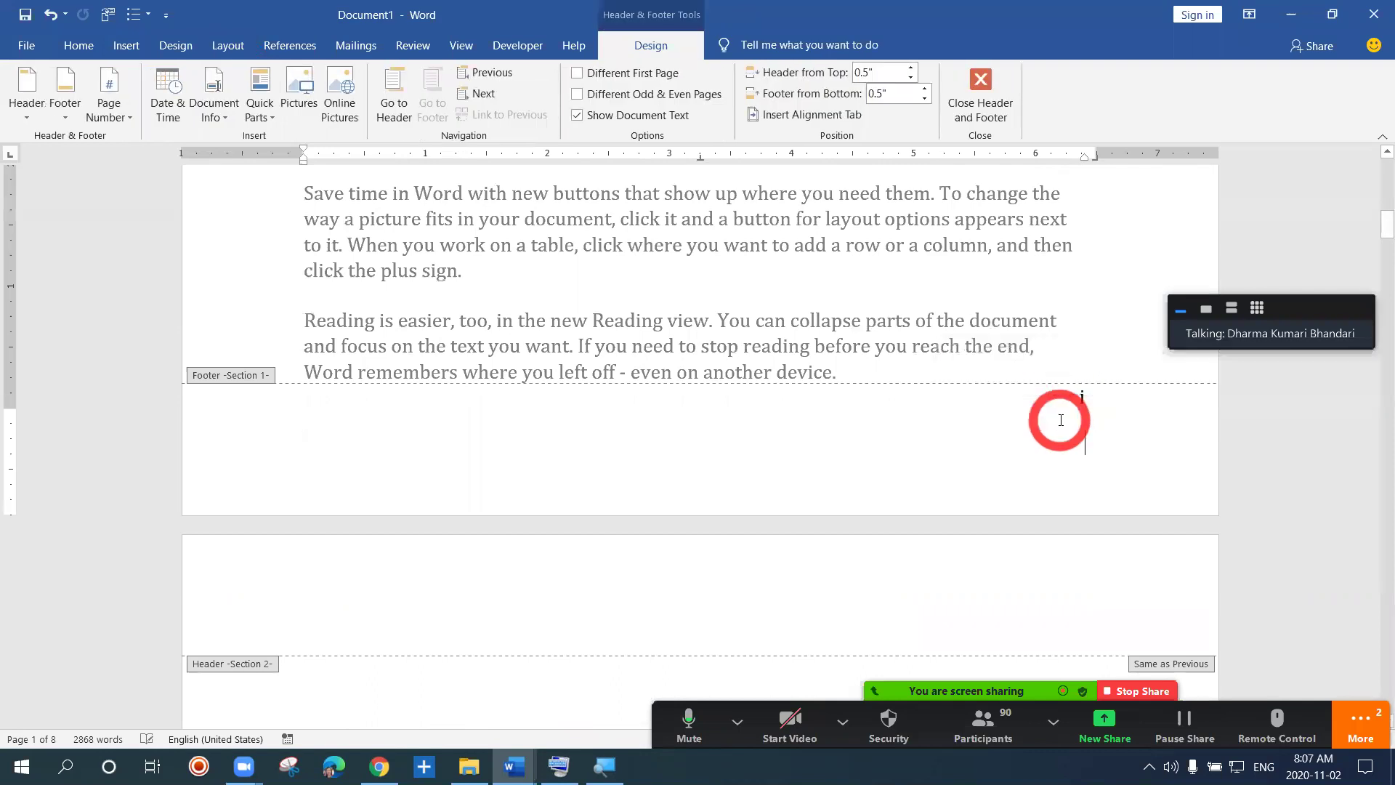
{"action": "left_click", "coordinate": [887, 452]}
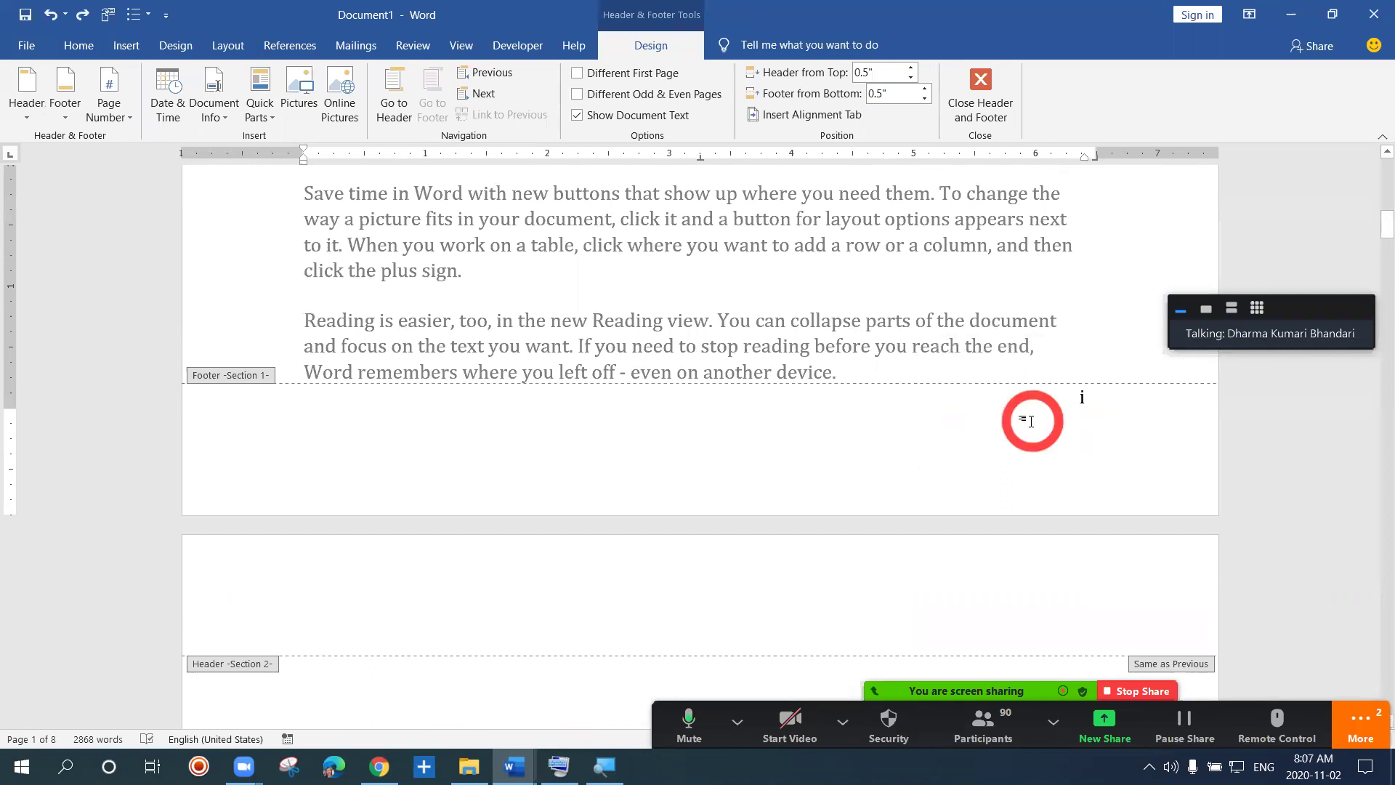
{"action": "left_click_drag", "start_coordinate": [1386, 220], "coordinate": [1386, 240]}
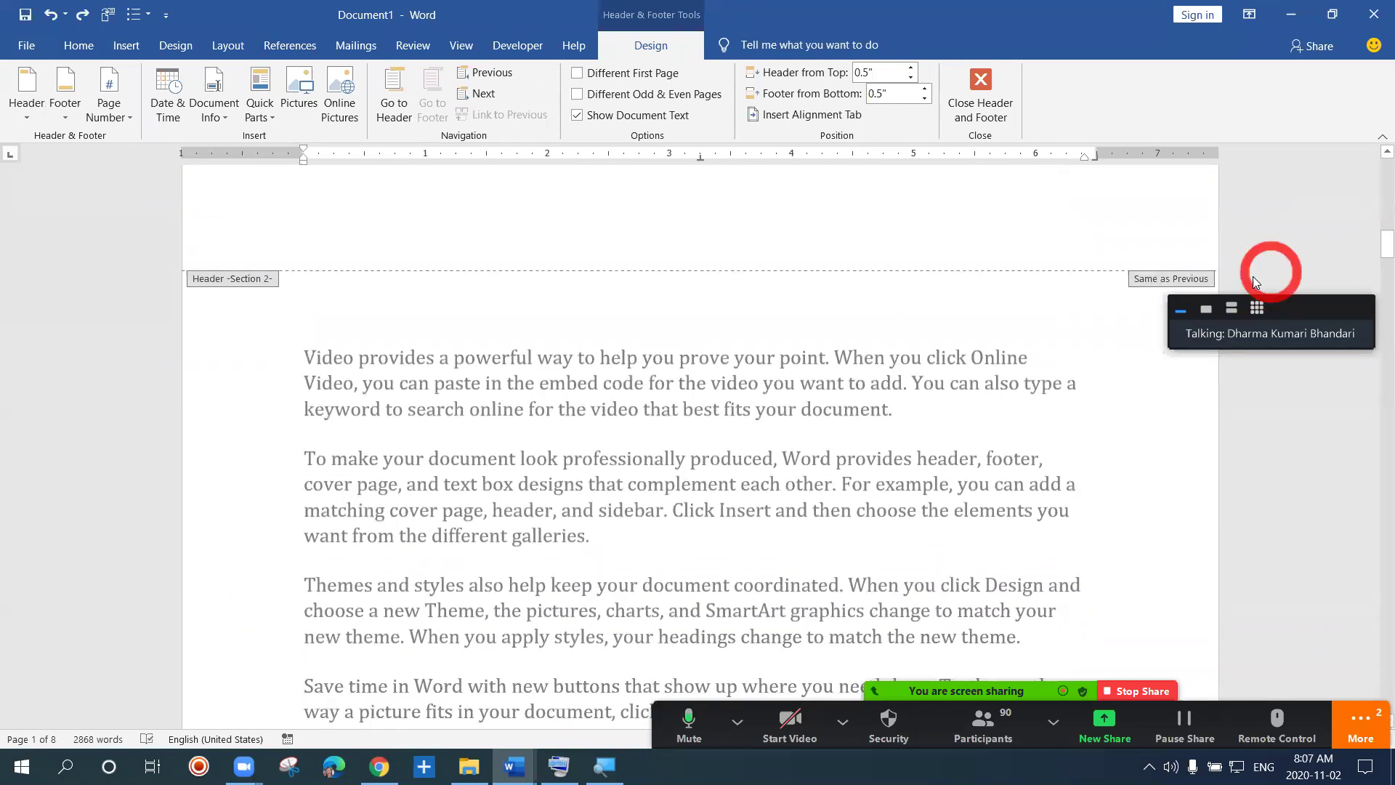
{"action": "left_click", "coordinate": [1170, 281]}
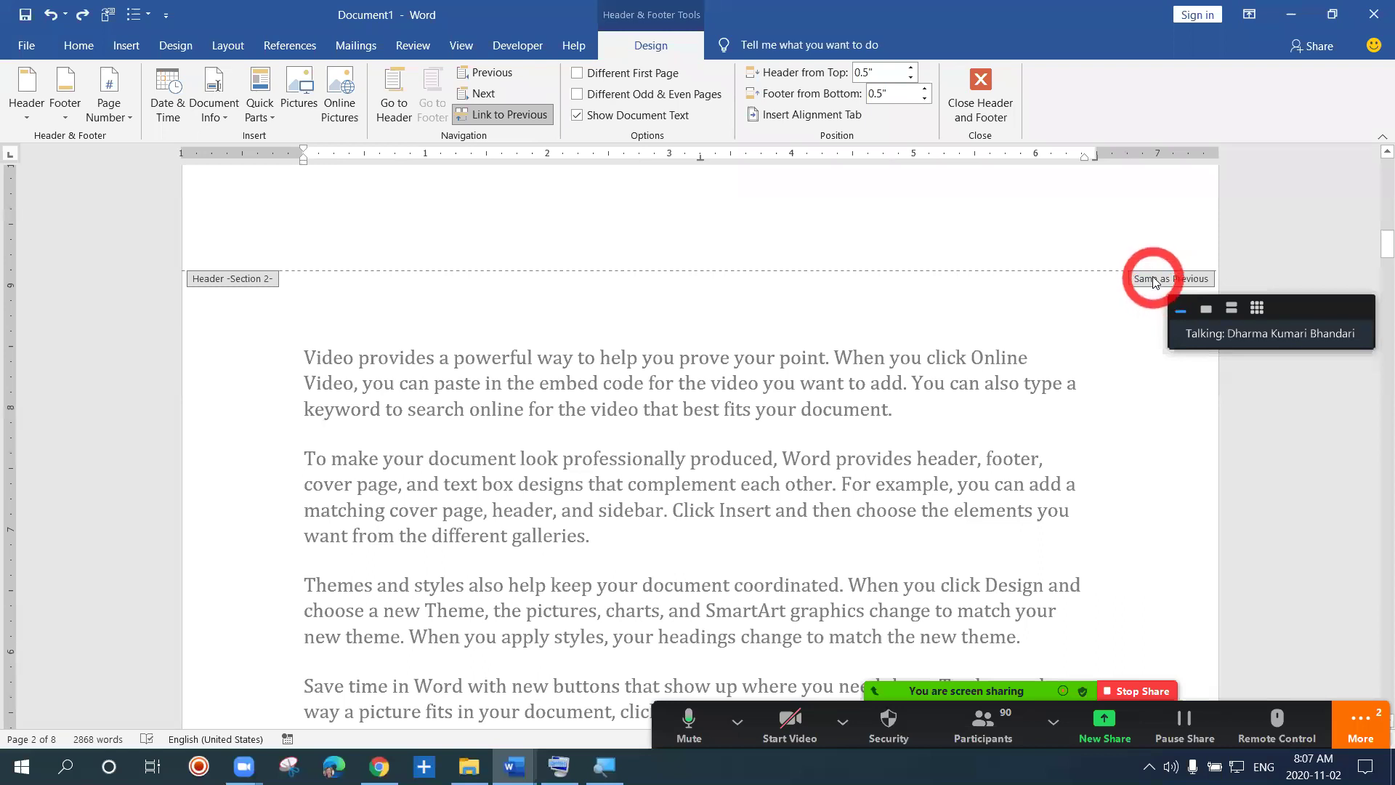
{"action": "left_click", "coordinate": [504, 117]}
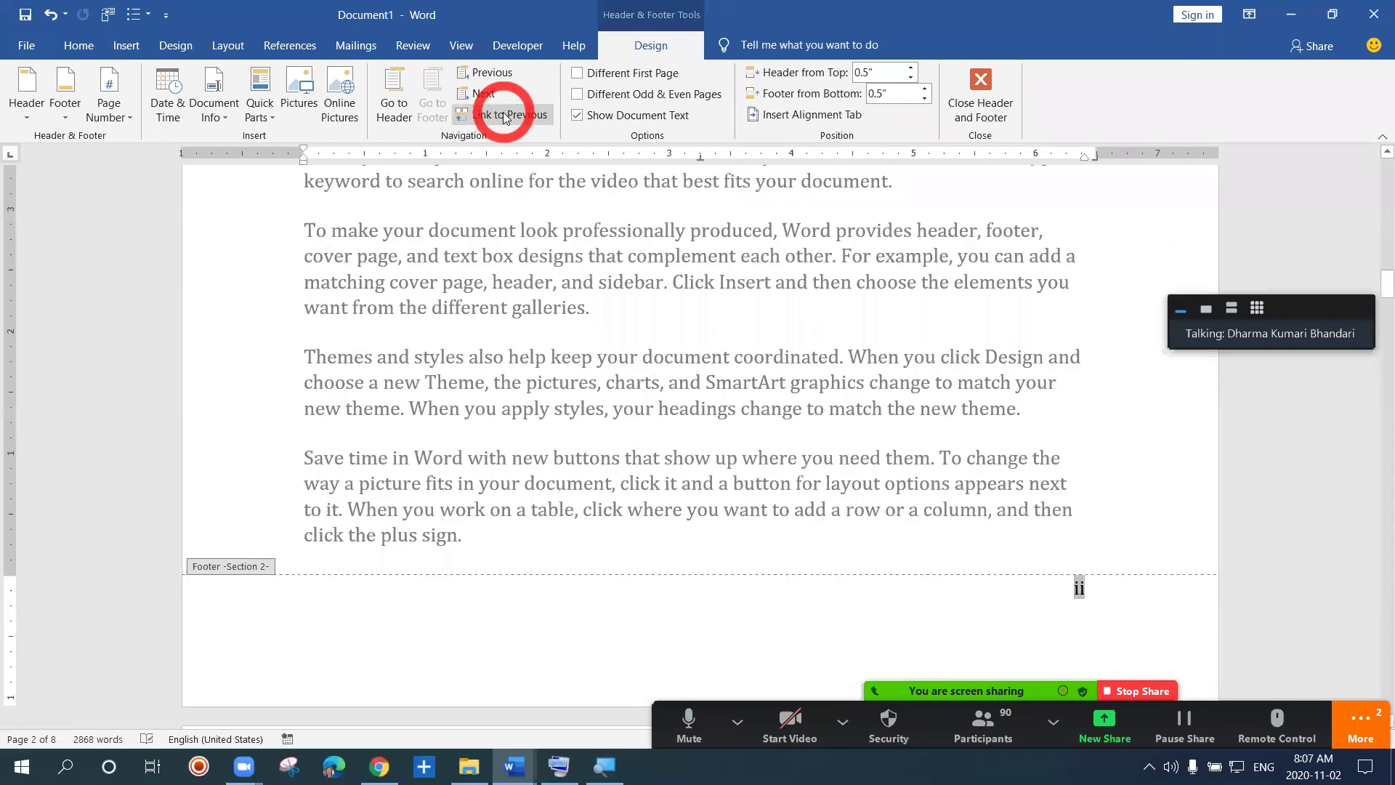
Step: Turn off Link to Previous for the Section 3 footer
{"action": "left_click_drag", "start_coordinate": [1375, 278], "coordinate": [1375, 298]}
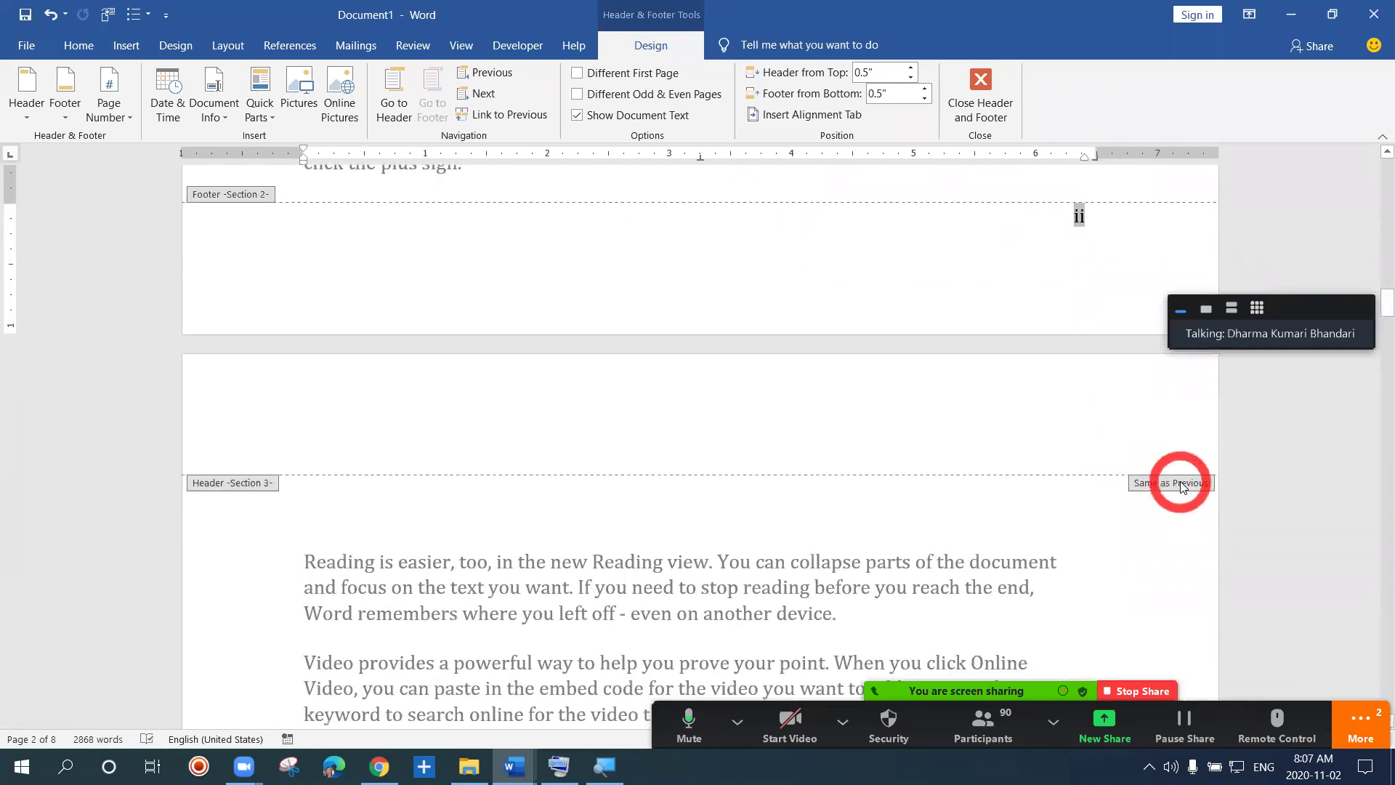
{"action": "left_click", "coordinate": [1180, 489]}
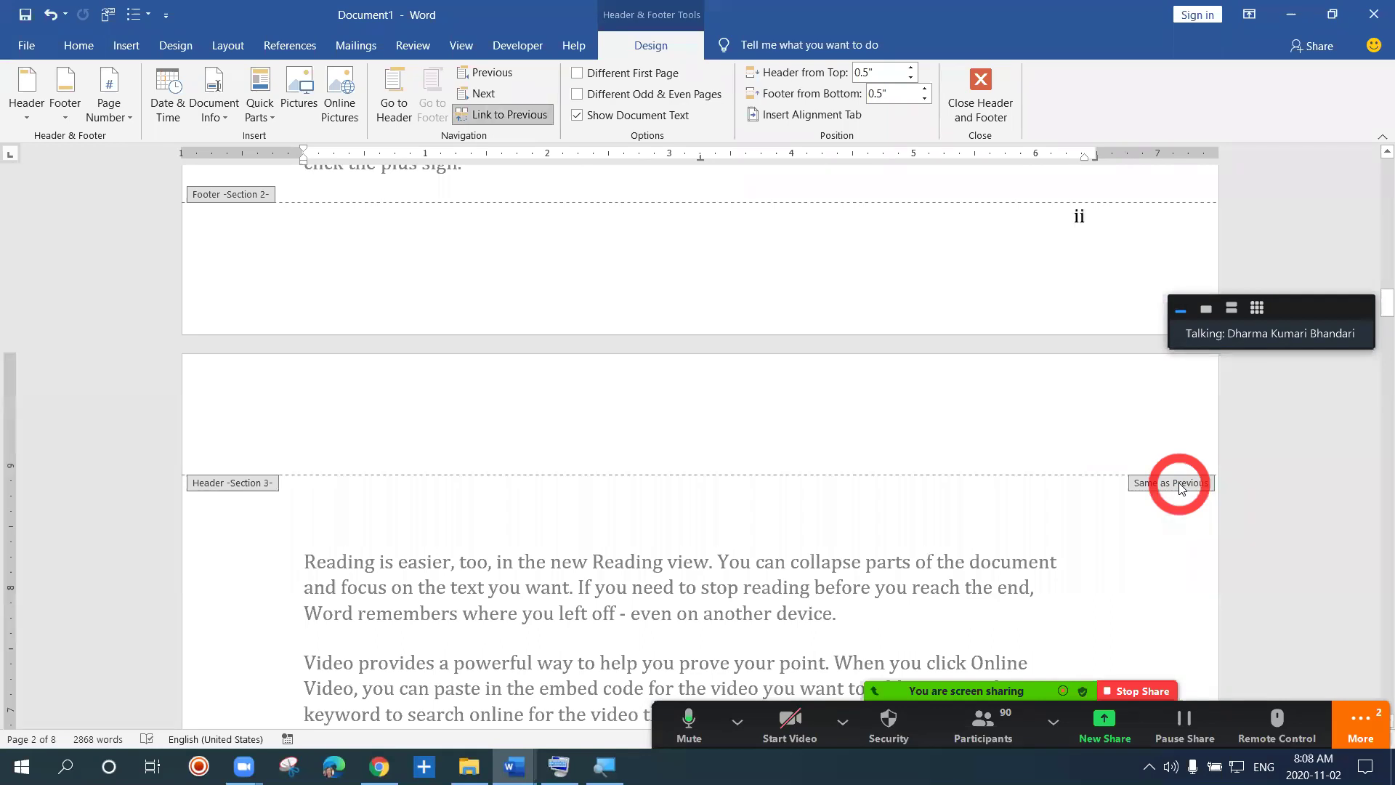
{"action": "left_click", "coordinate": [523, 114]}
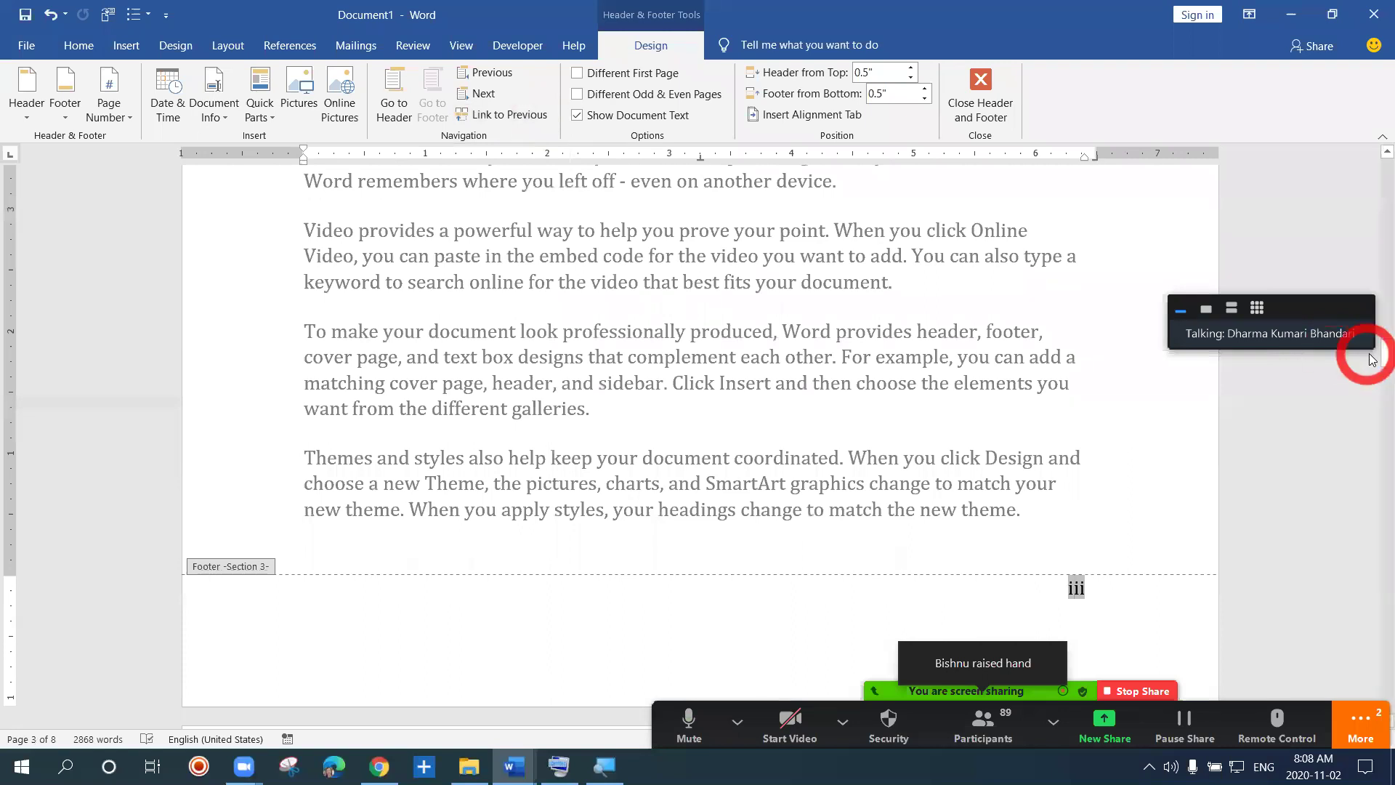
Step: Delete page number i from the Section 1 footer and ii from the Section 2 footer
{"action": "left_click_drag", "start_coordinate": [1375, 358], "coordinate": [1375, 218]}
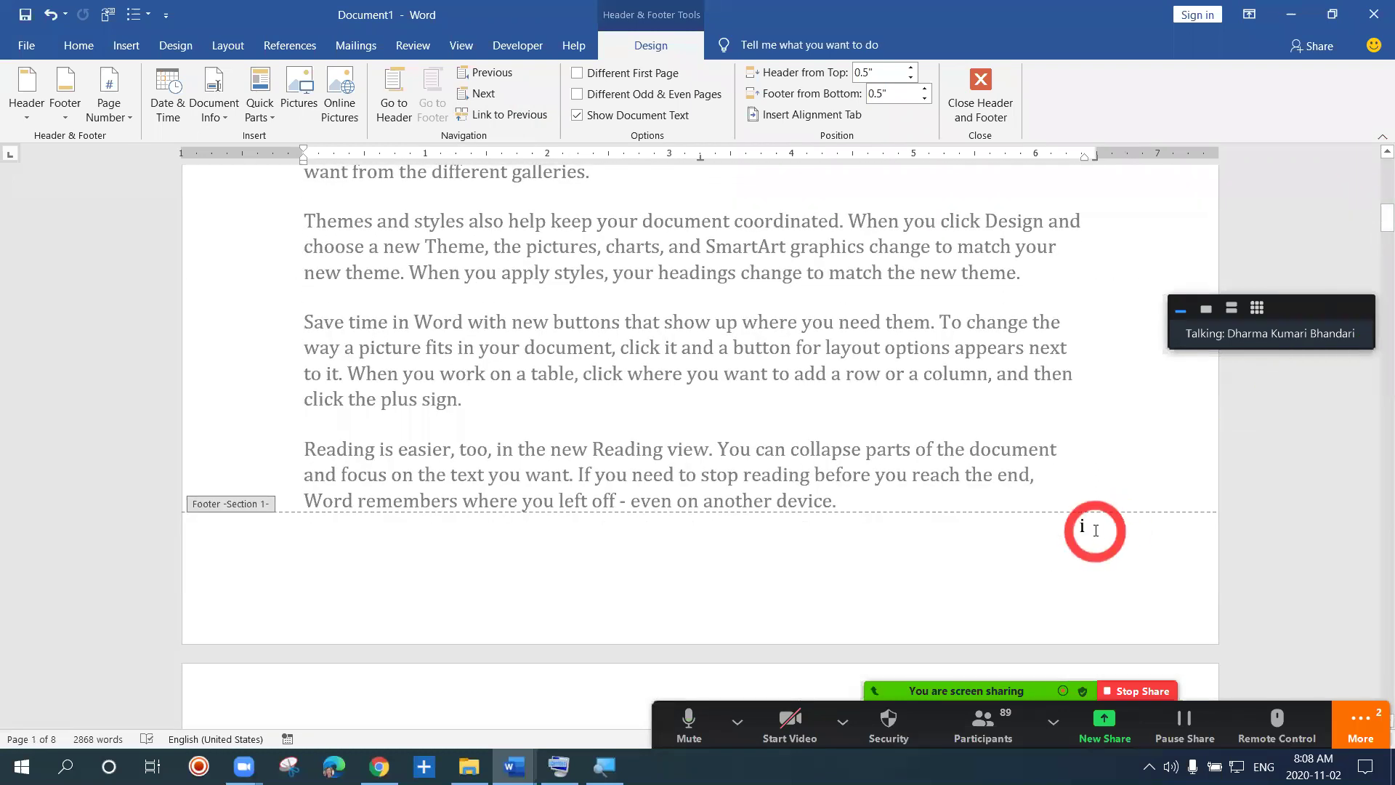
{"action": "double_click", "coordinate": [1095, 530]}
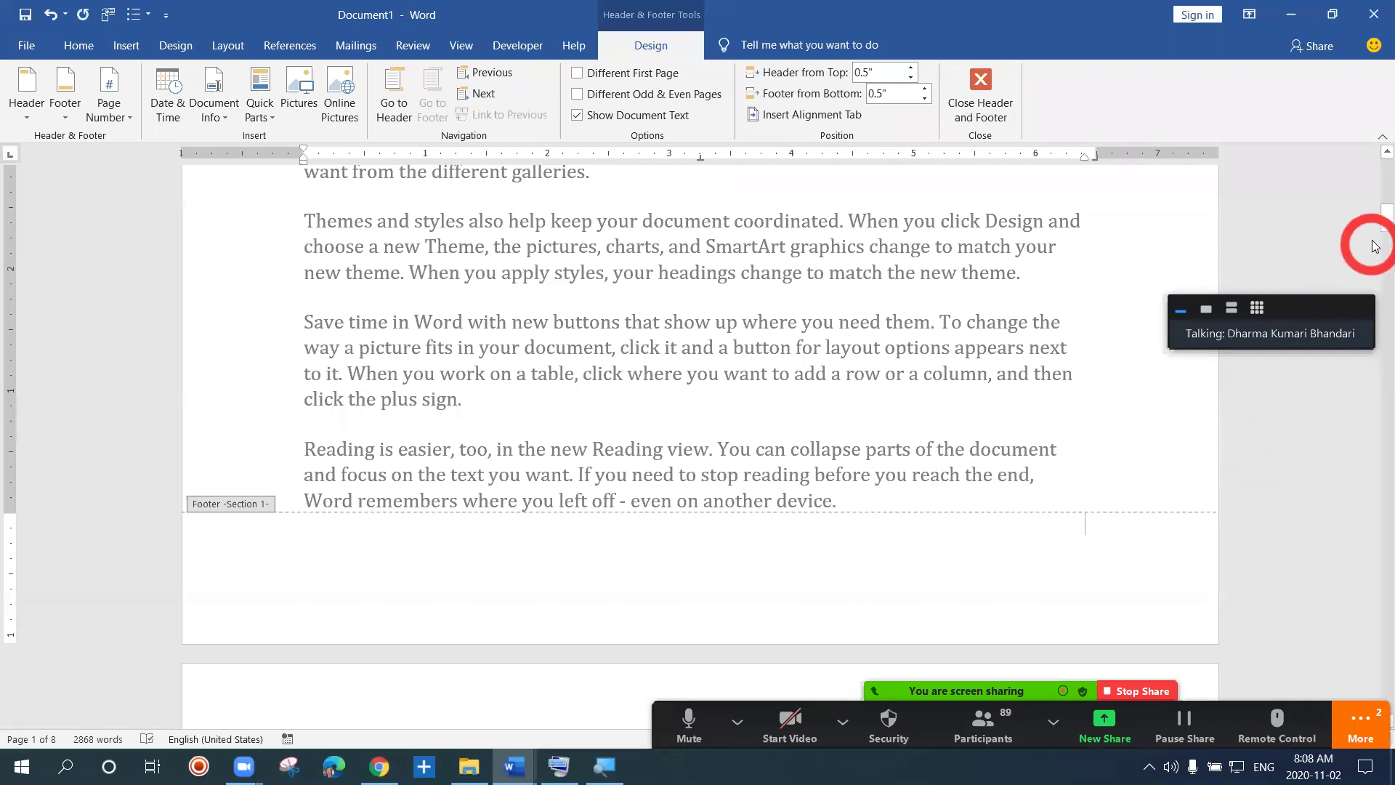
{"action": "left_click_drag", "start_coordinate": [1375, 231], "coordinate": [1375, 297]}
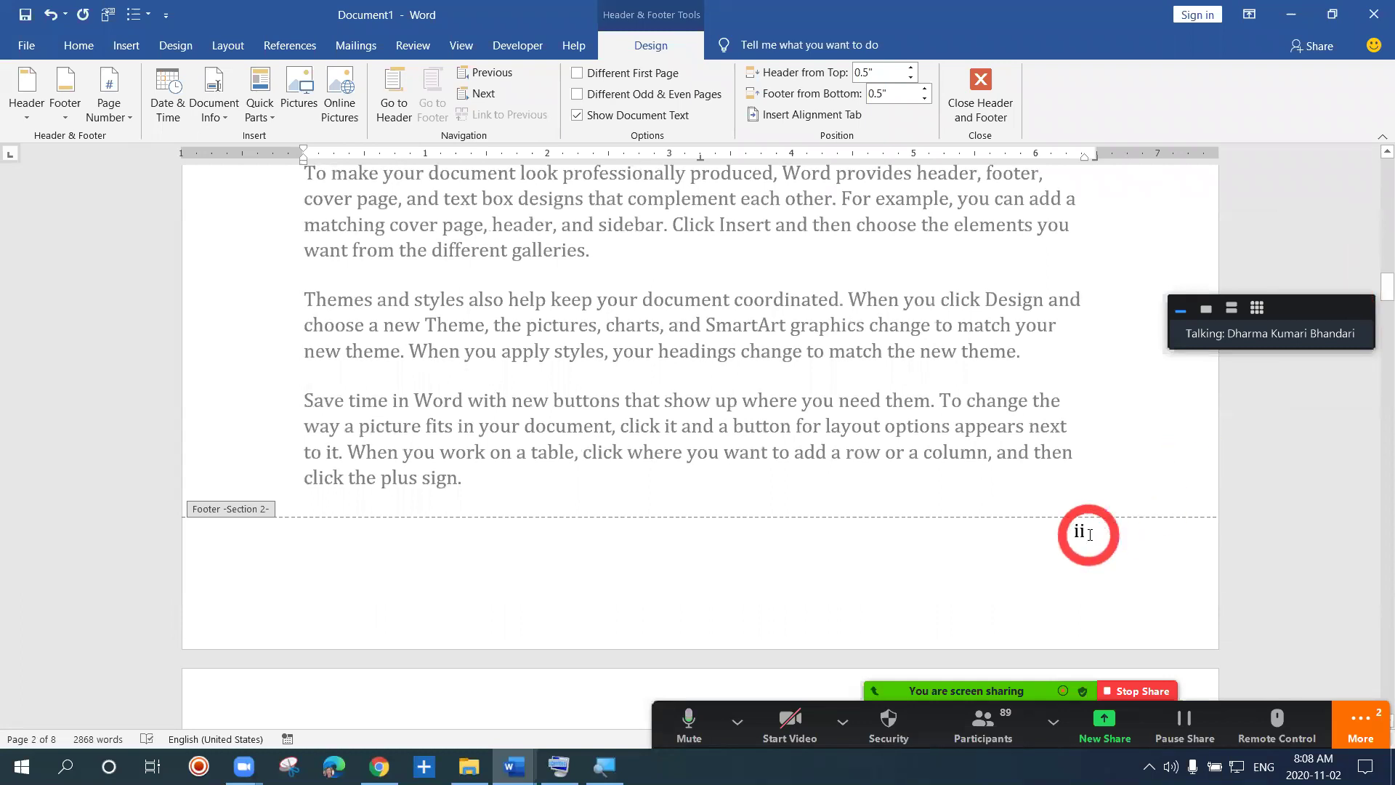
{"action": "left_click", "coordinate": [1089, 534]}
{"action": "double_click", "coordinate": [1088, 535]}
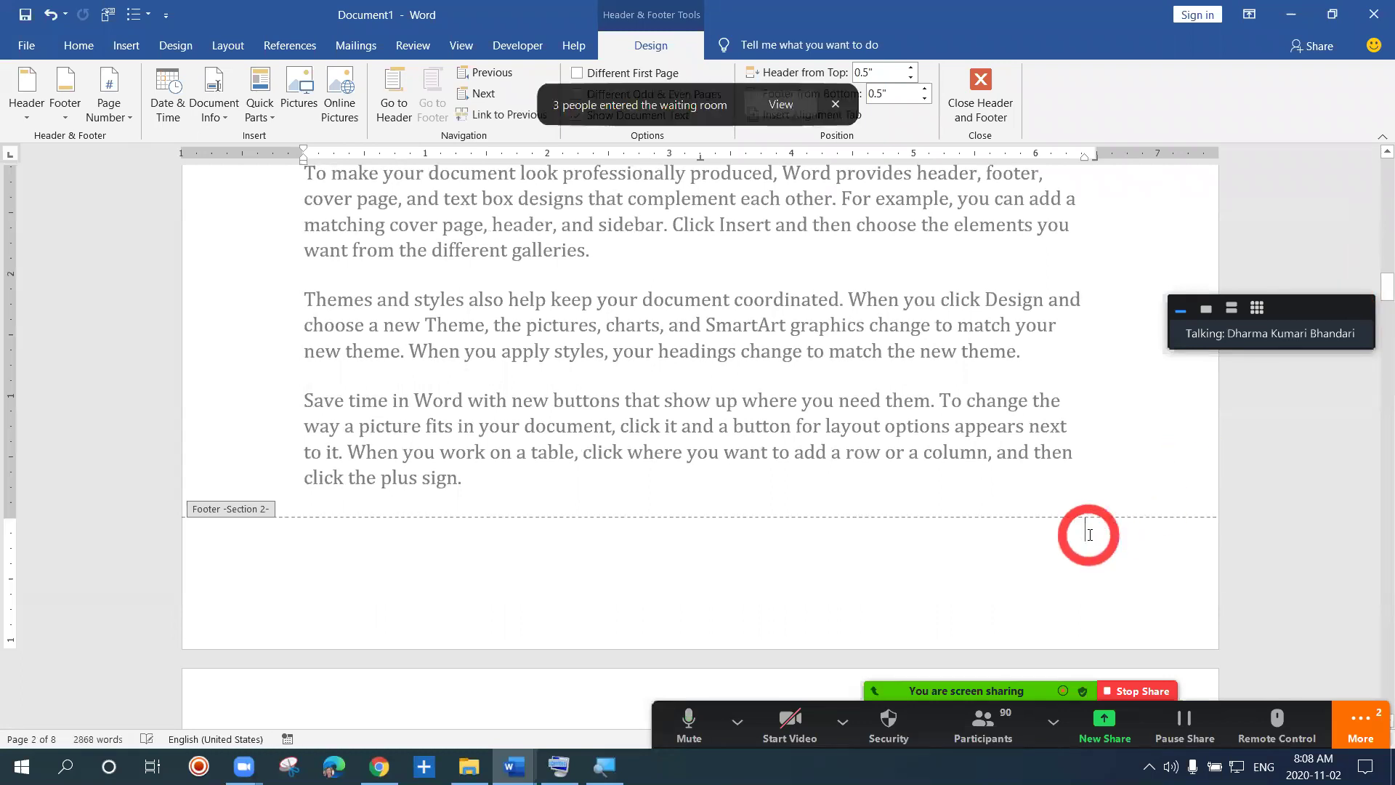
Step: Delete page number iii from the Section 3 footer and close the header and footer
{"action": "left_click", "coordinate": [1375, 279]}
{"action": "left_click_drag", "start_coordinate": [1375, 294], "coordinate": [1375, 364]}
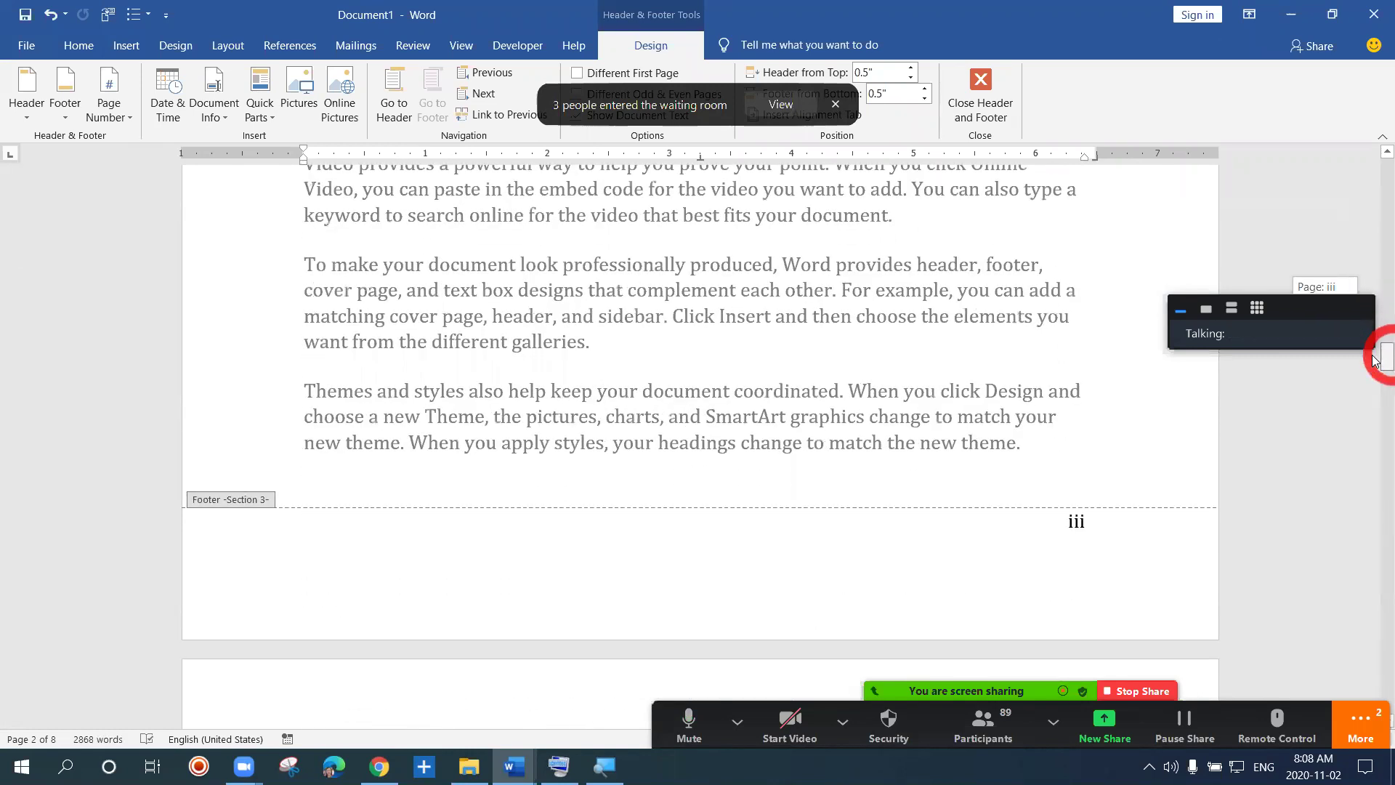
{"action": "double_click", "coordinate": [1096, 520]}
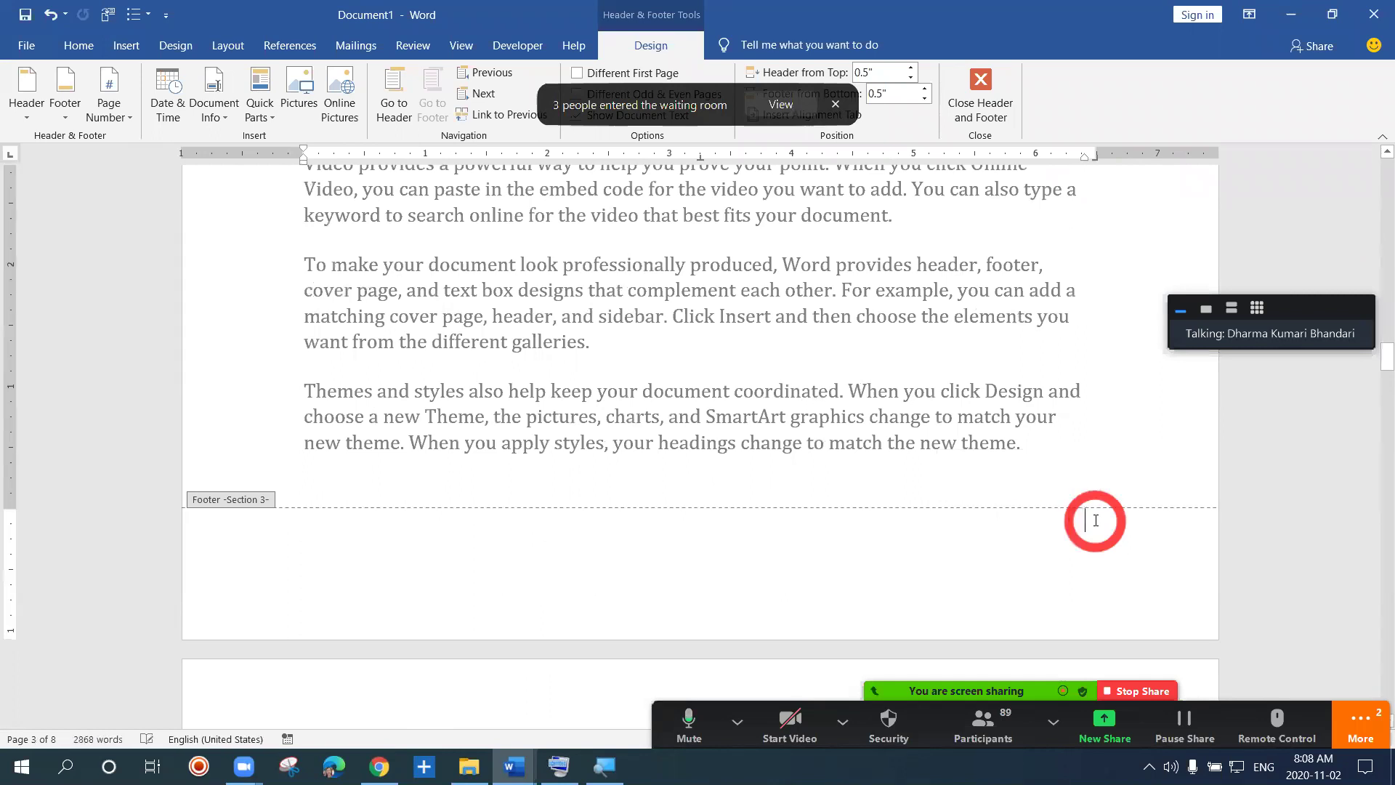
{"action": "left_click_drag", "start_coordinate": [1380, 355], "coordinate": [1354, 314]}
{"action": "left_click", "coordinate": [980, 78]}
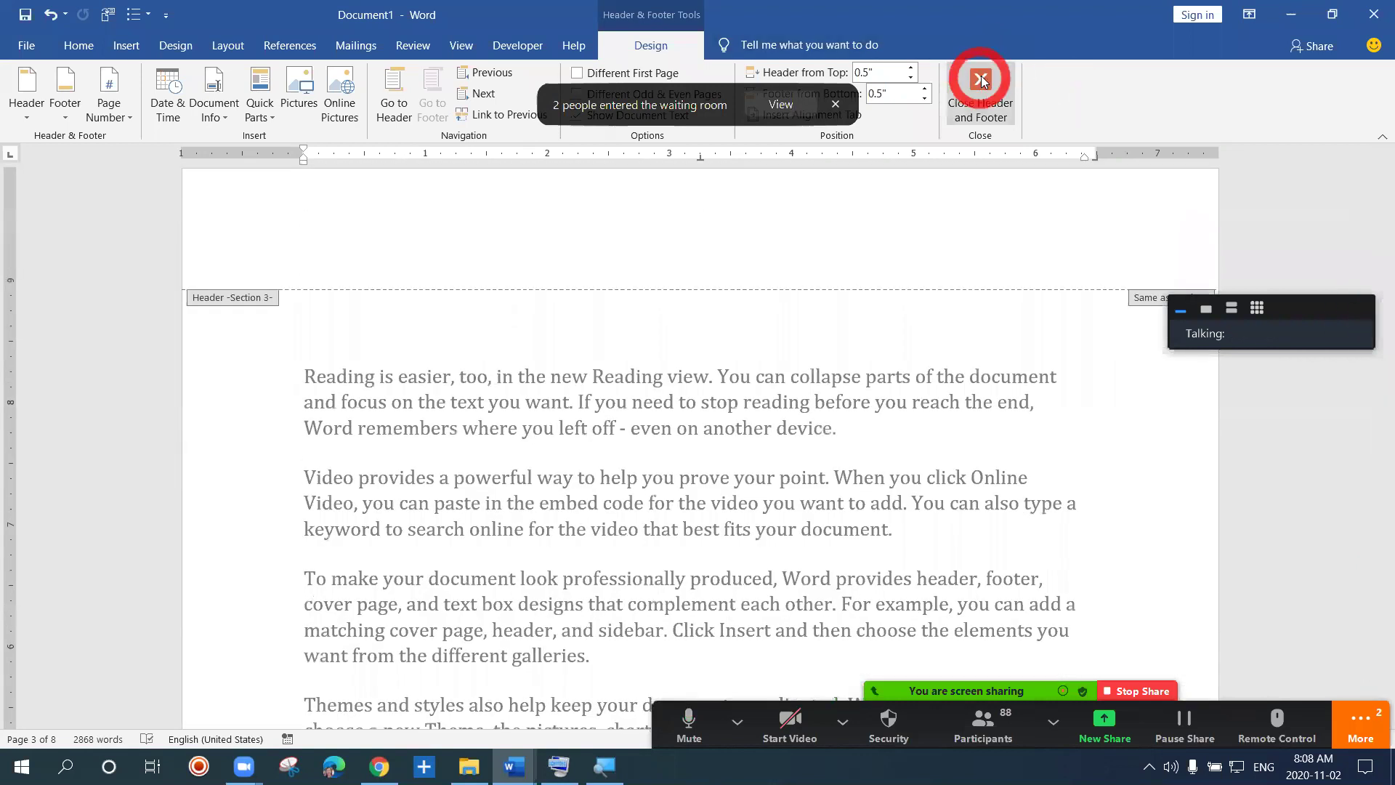
Step: Undo the page number deletions in the footers and return to the start of the document
{"action": "left_click_drag", "start_coordinate": [1375, 220], "coordinate": [1375, 508]}
{"action": "key", "text": "ctrl+z"}
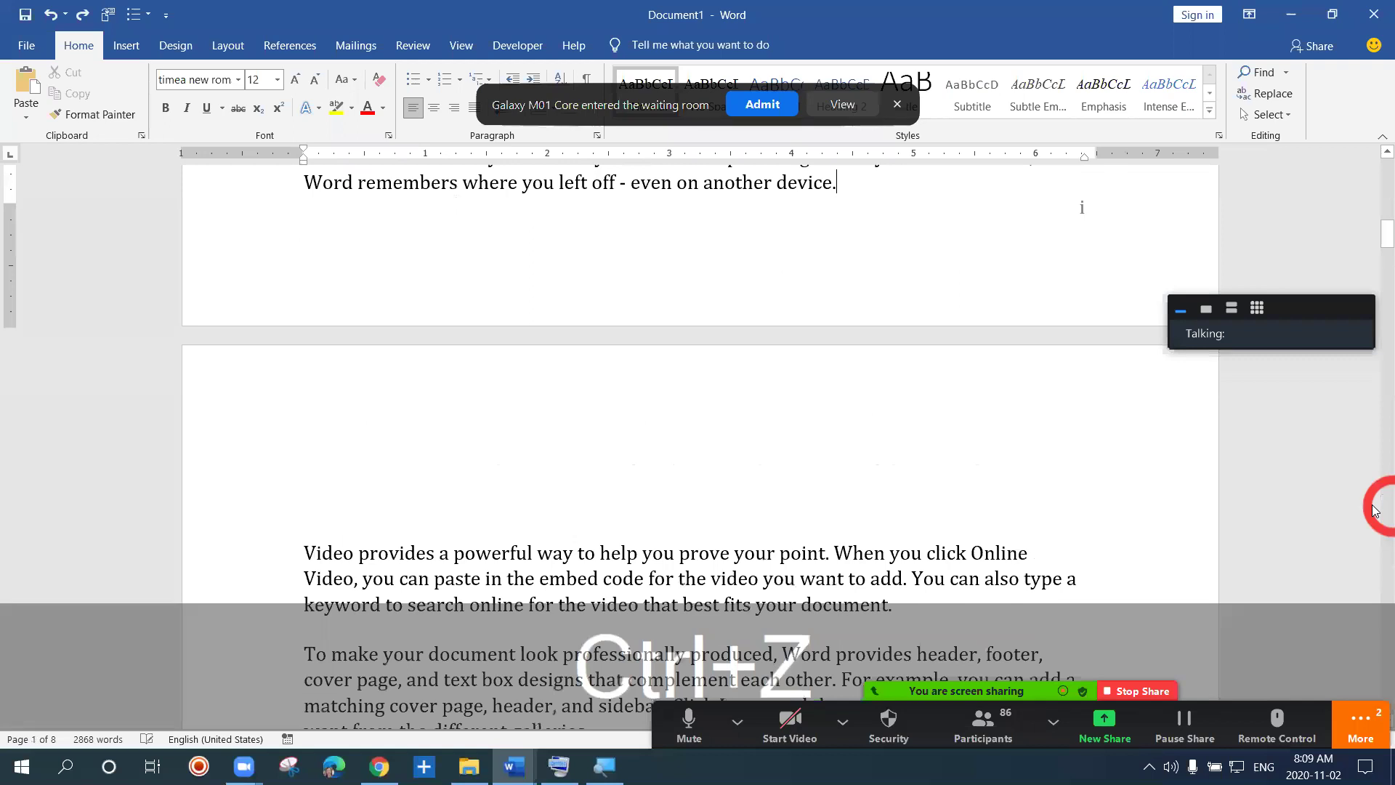
{"action": "left_click_drag", "start_coordinate": [1375, 239], "coordinate": [1361, 158]}
{"action": "left_click", "coordinate": [984, 269]}
{"action": "left_click", "coordinate": [977, 322]}
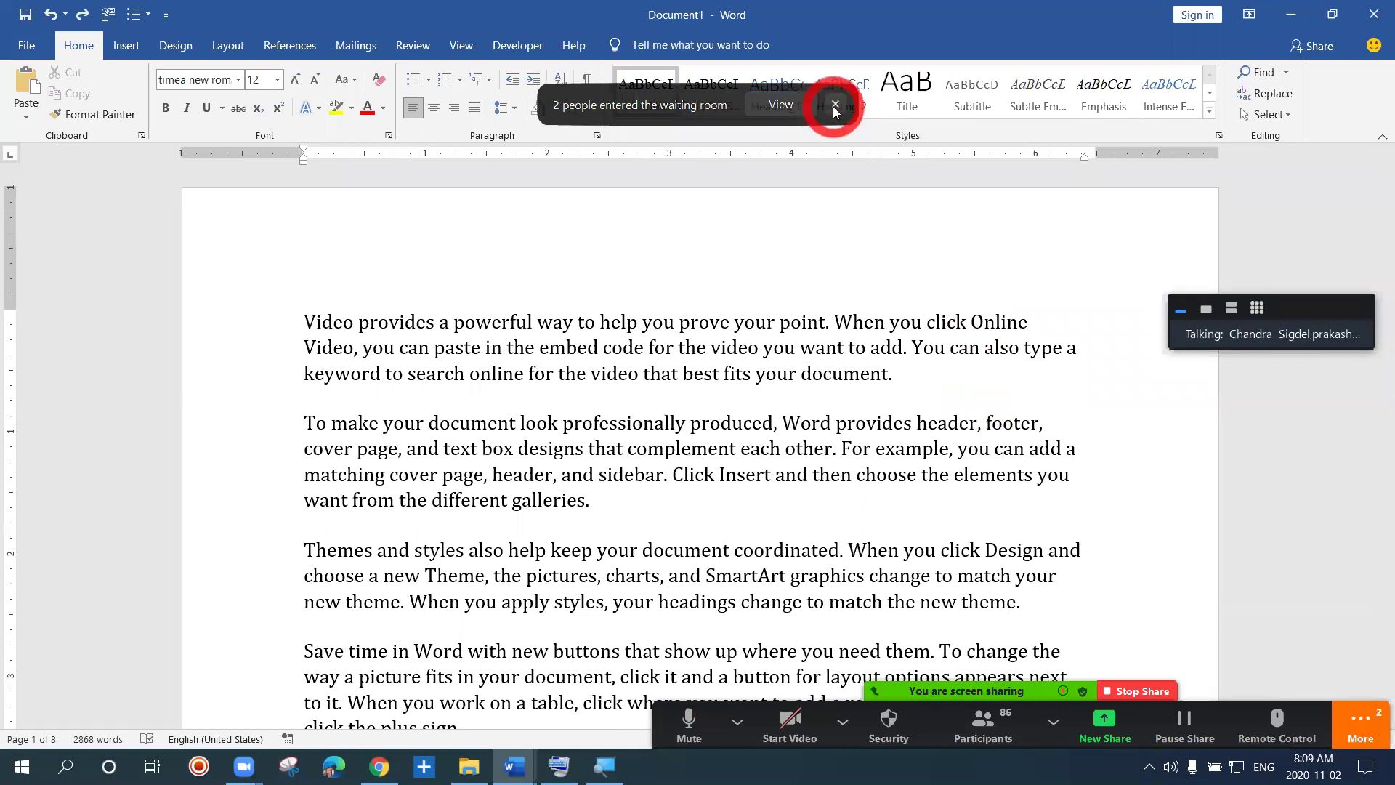
{"action": "left_click", "coordinate": [925, 368]}
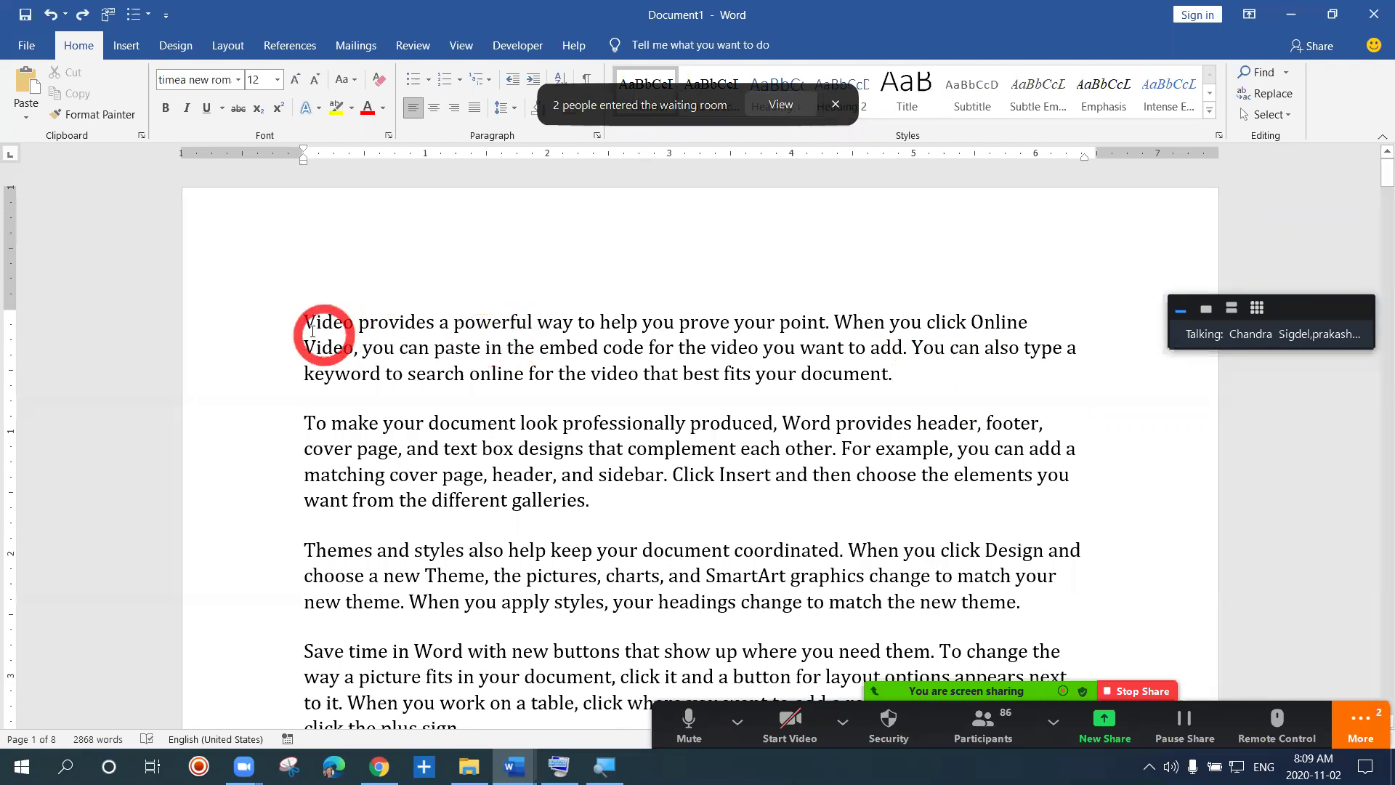
{"action": "left_click_drag", "start_coordinate": [305, 321], "coordinate": [930, 590]}
{"action": "left_click_drag", "start_coordinate": [1024, 640], "coordinate": [1075, 587]}
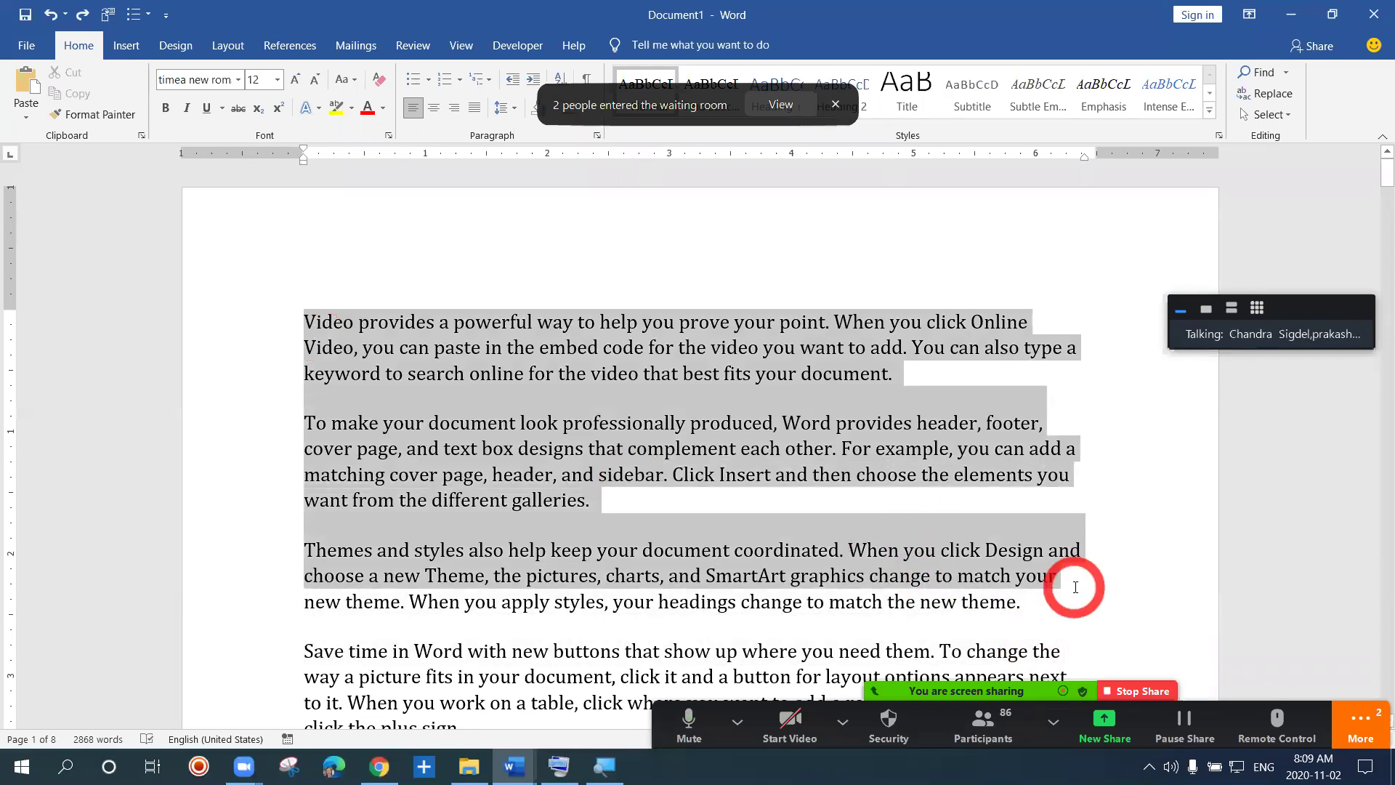
{"action": "left_click", "coordinate": [931, 510]}
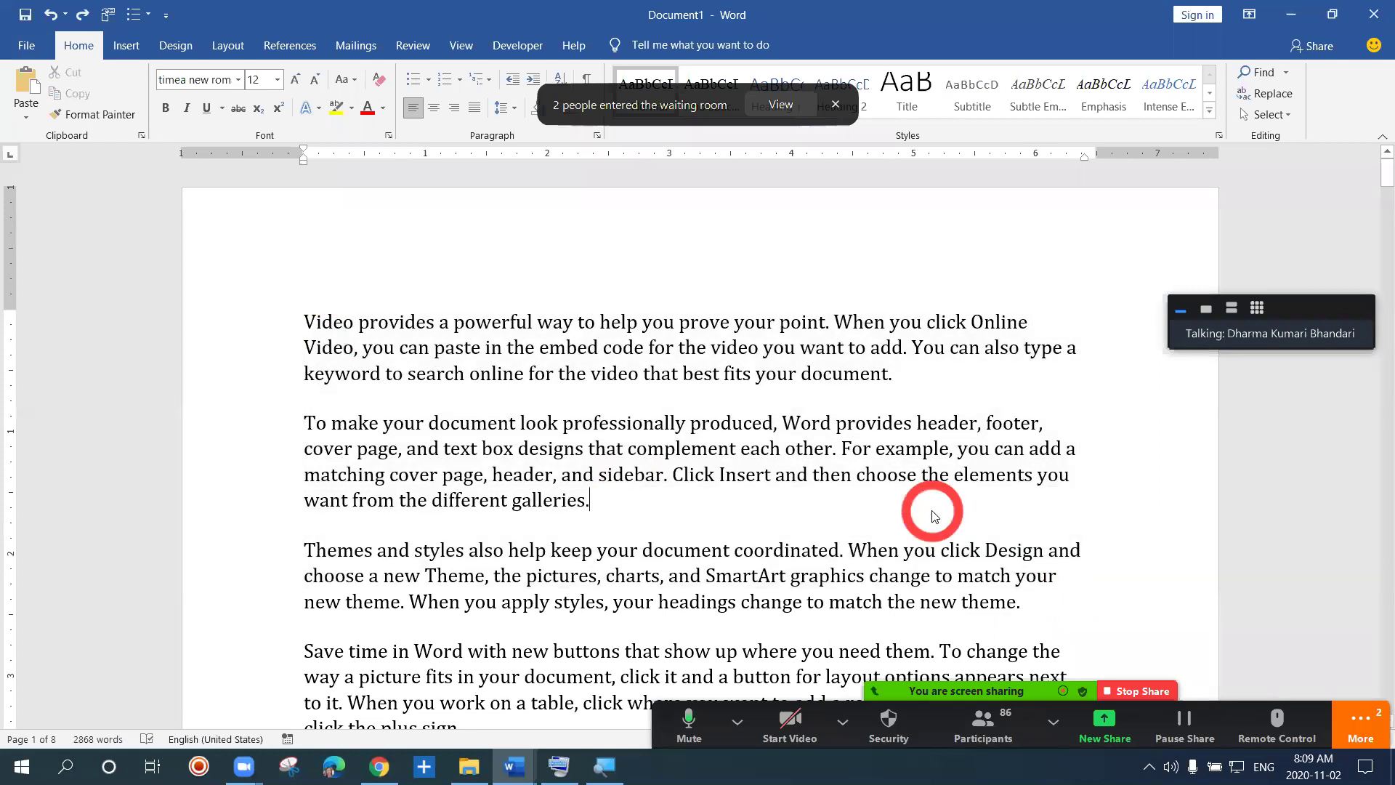
Step: Select the entire body text of the document
{"action": "left_click", "coordinate": [587, 252]}
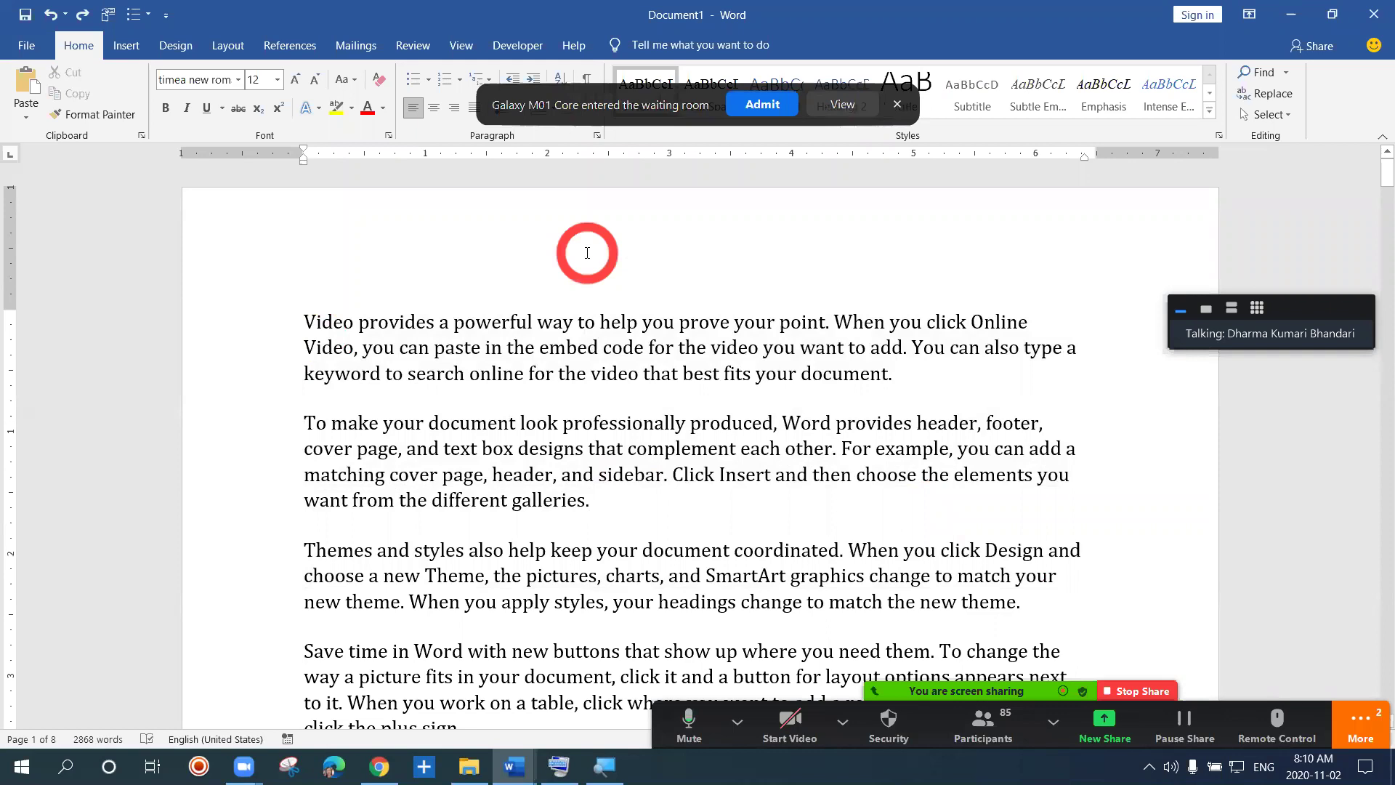
{"action": "key", "text": "ctrl"}
{"action": "key", "text": "ctrl+a"}
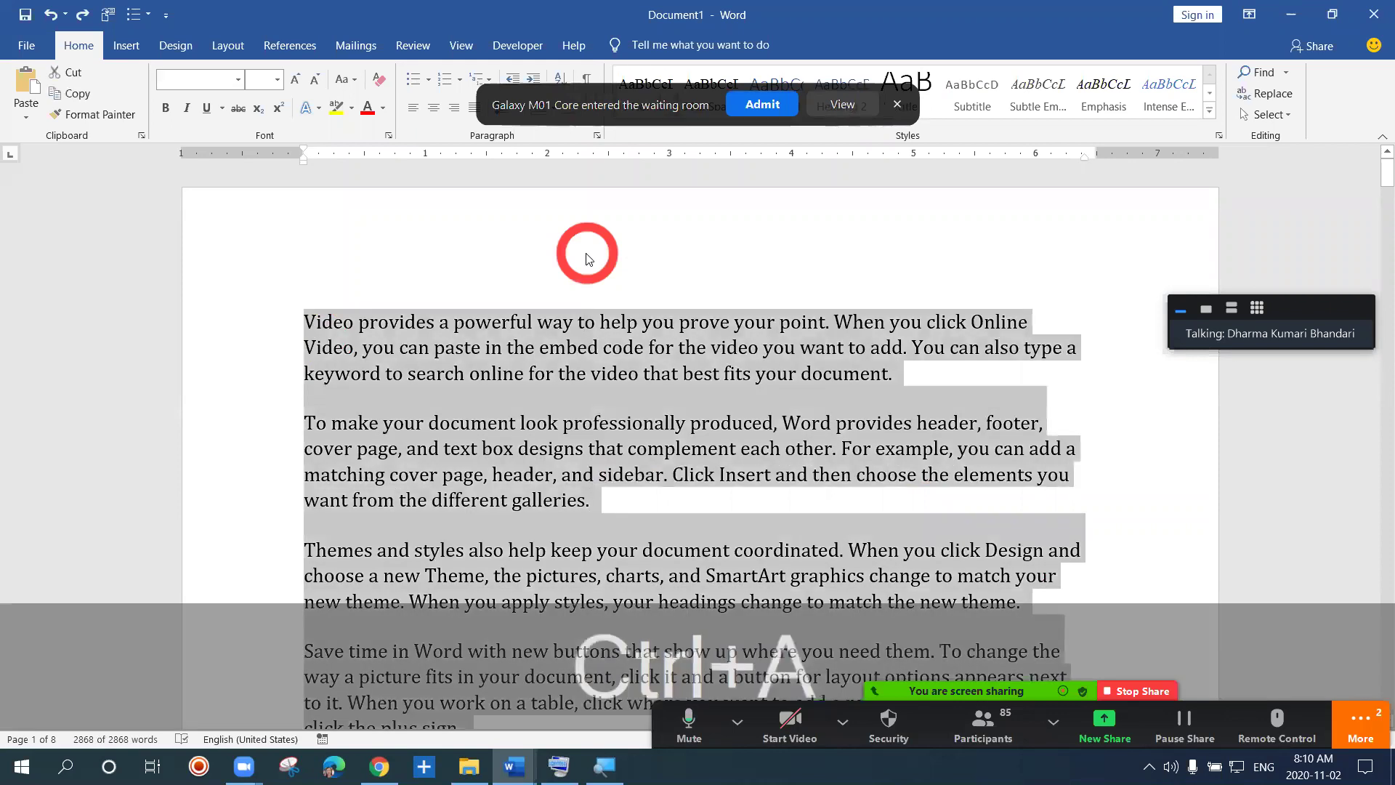
Step: Open the Section 1 header for editing, select its blank line, and close the header and footer
{"action": "double_click", "coordinate": [662, 228]}
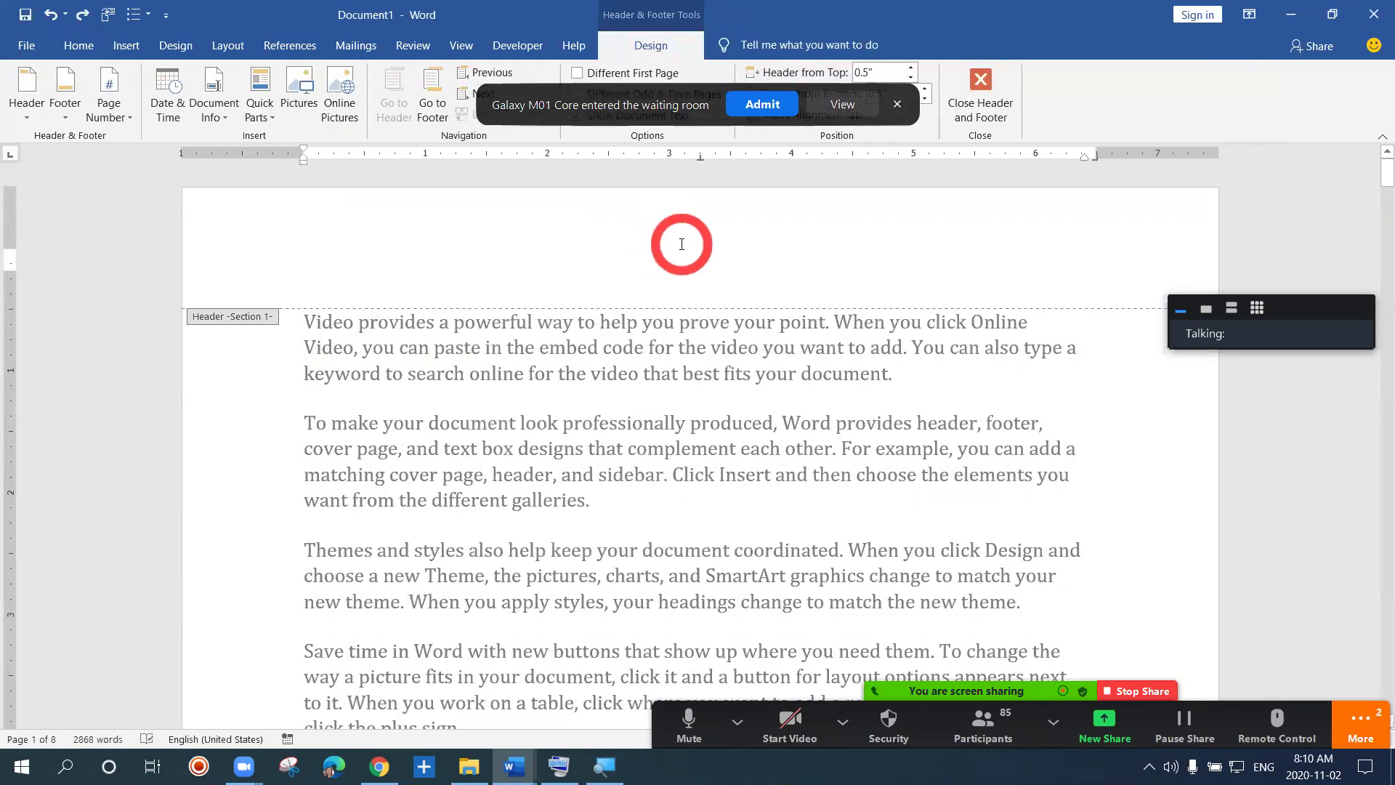
{"action": "triple_click", "coordinate": [681, 244]}
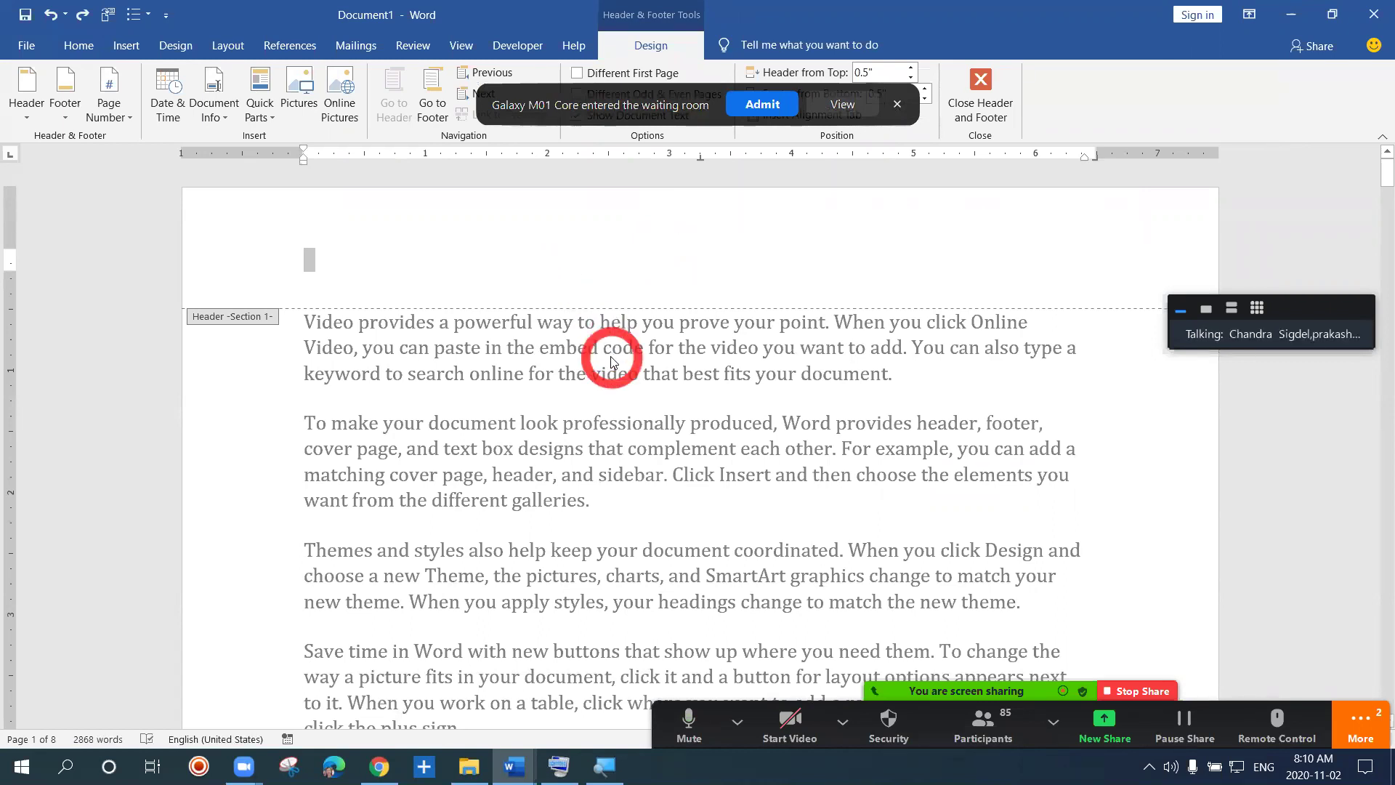
{"action": "left_click", "coordinate": [982, 87]}
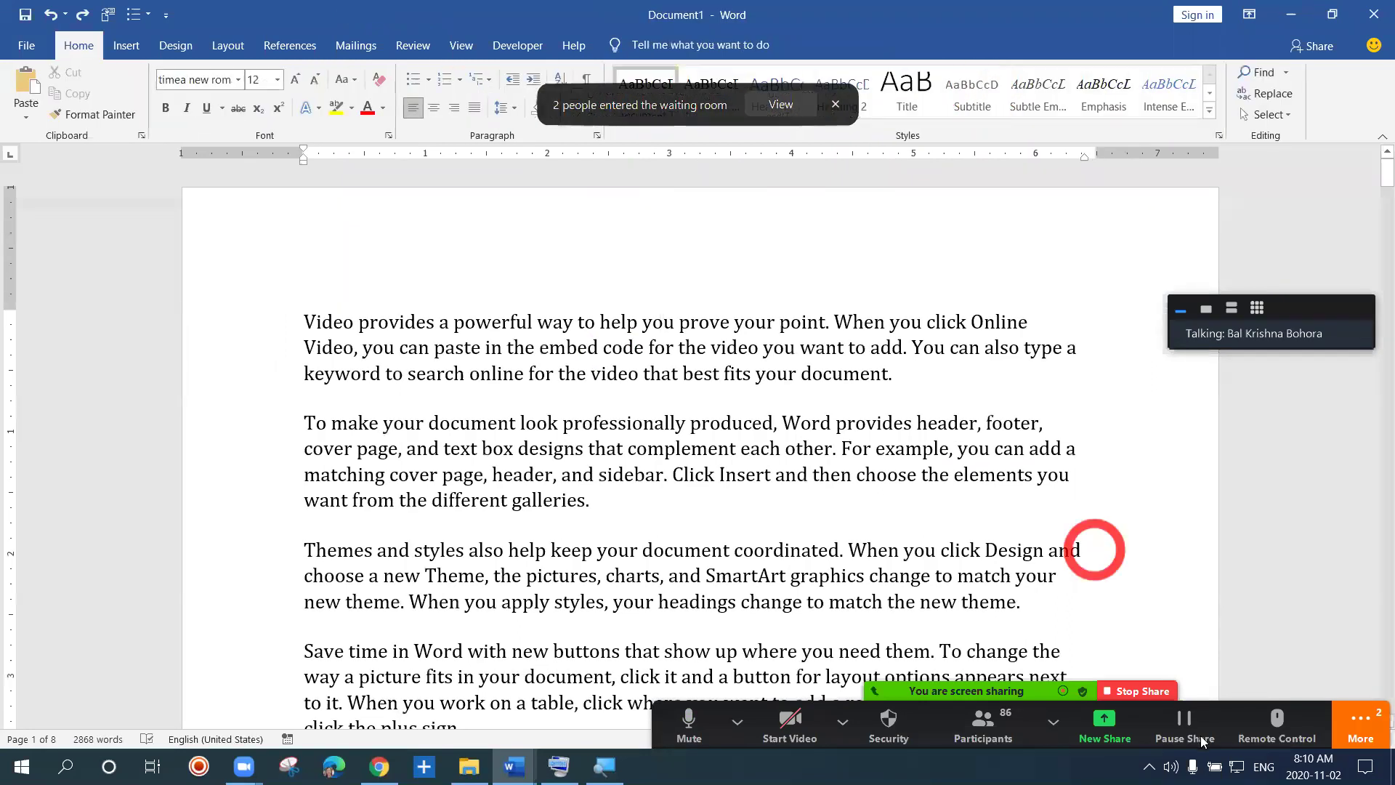
{"action": "left_click", "coordinate": [1027, 745]}
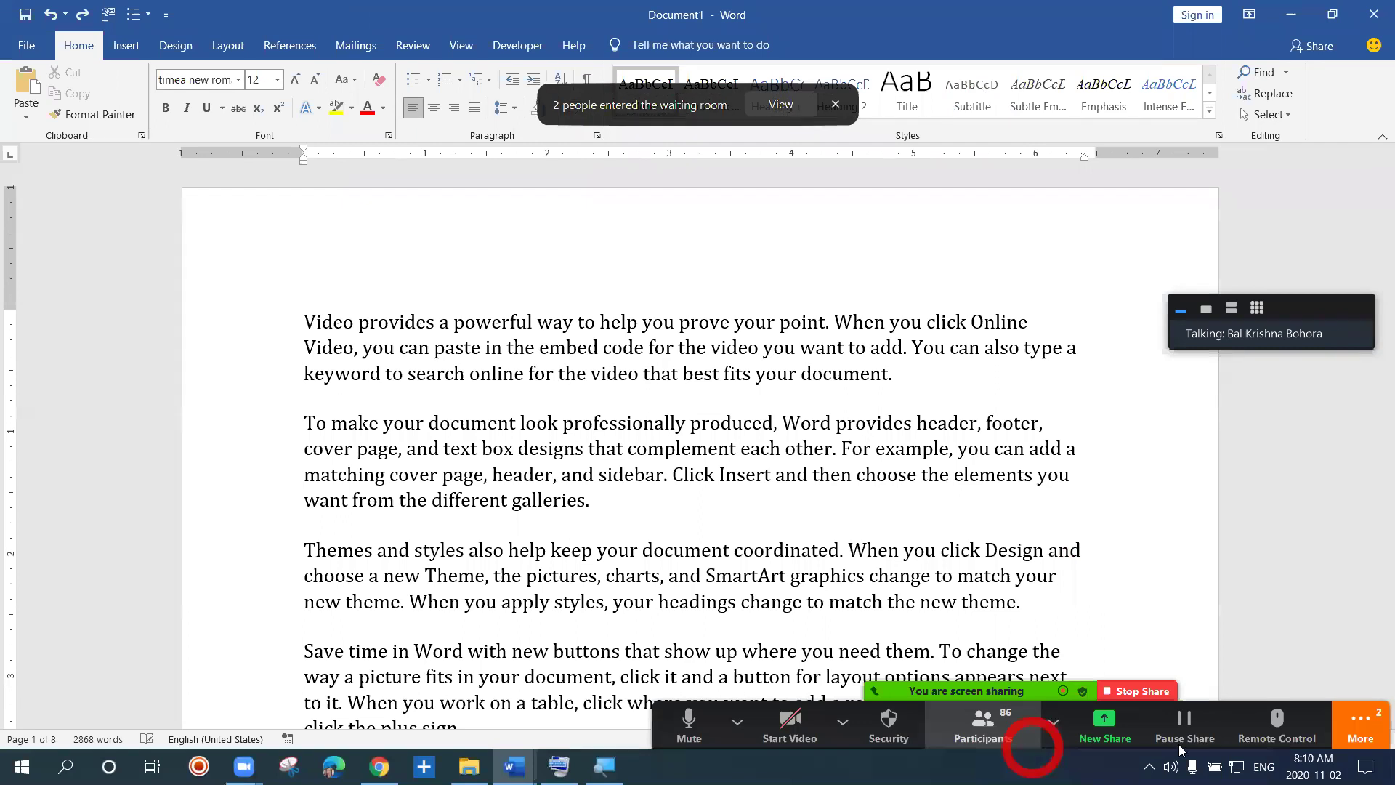